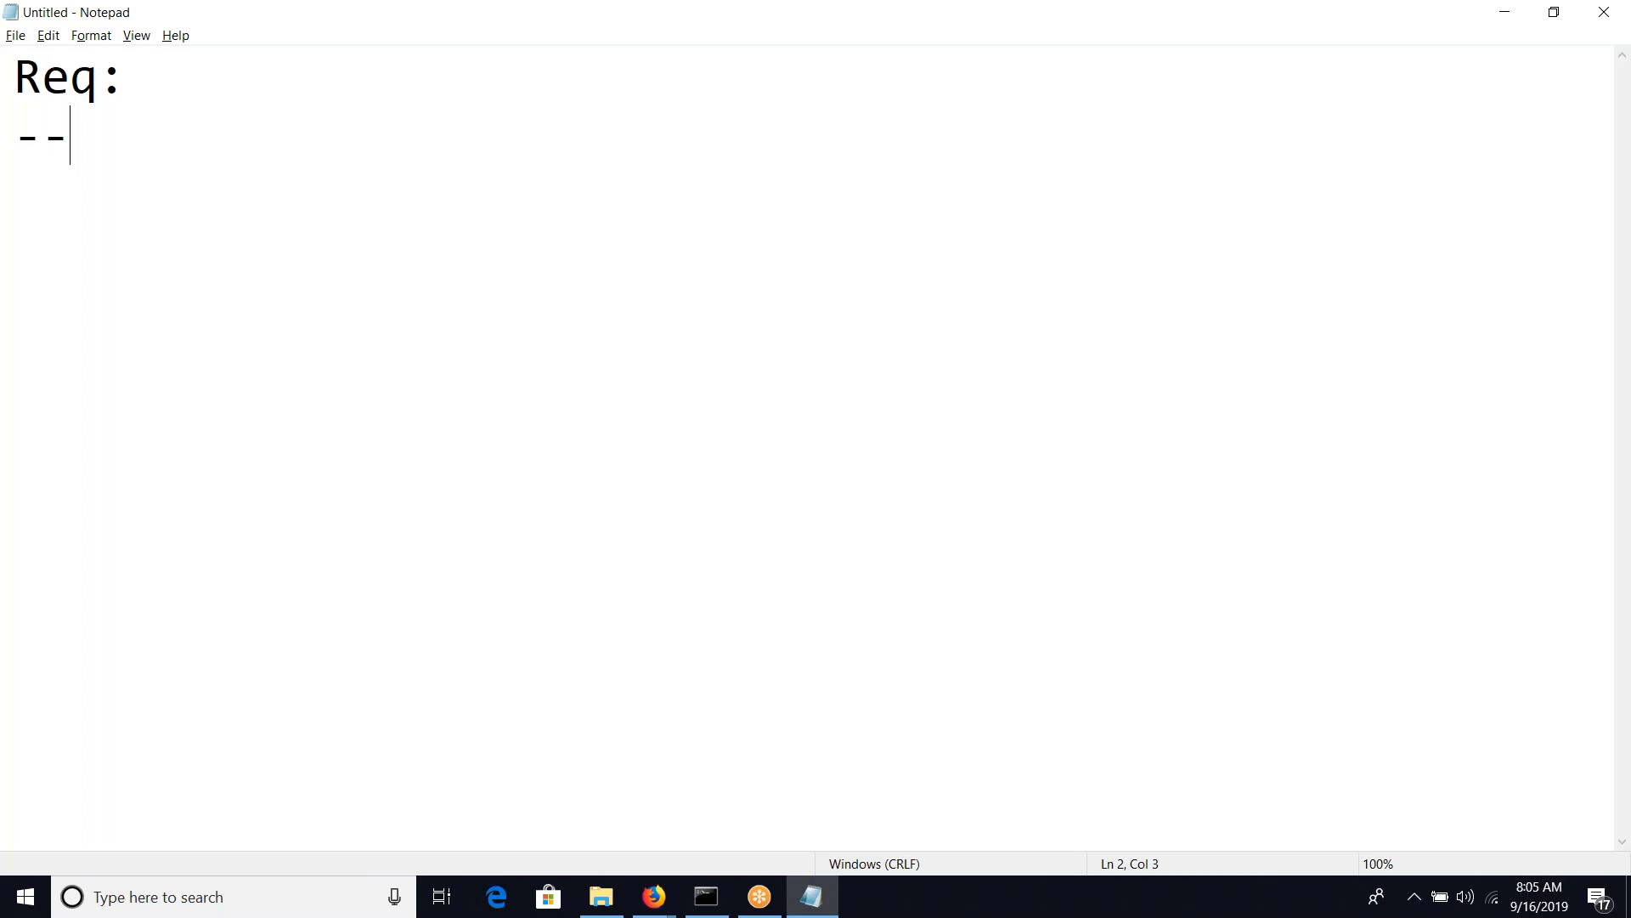
Finish the dashed underline below Req: and write "Create an External DB." on the line beneath it
text(-)
text(Cretae)
key(BackSpace)
key(BackSpace)
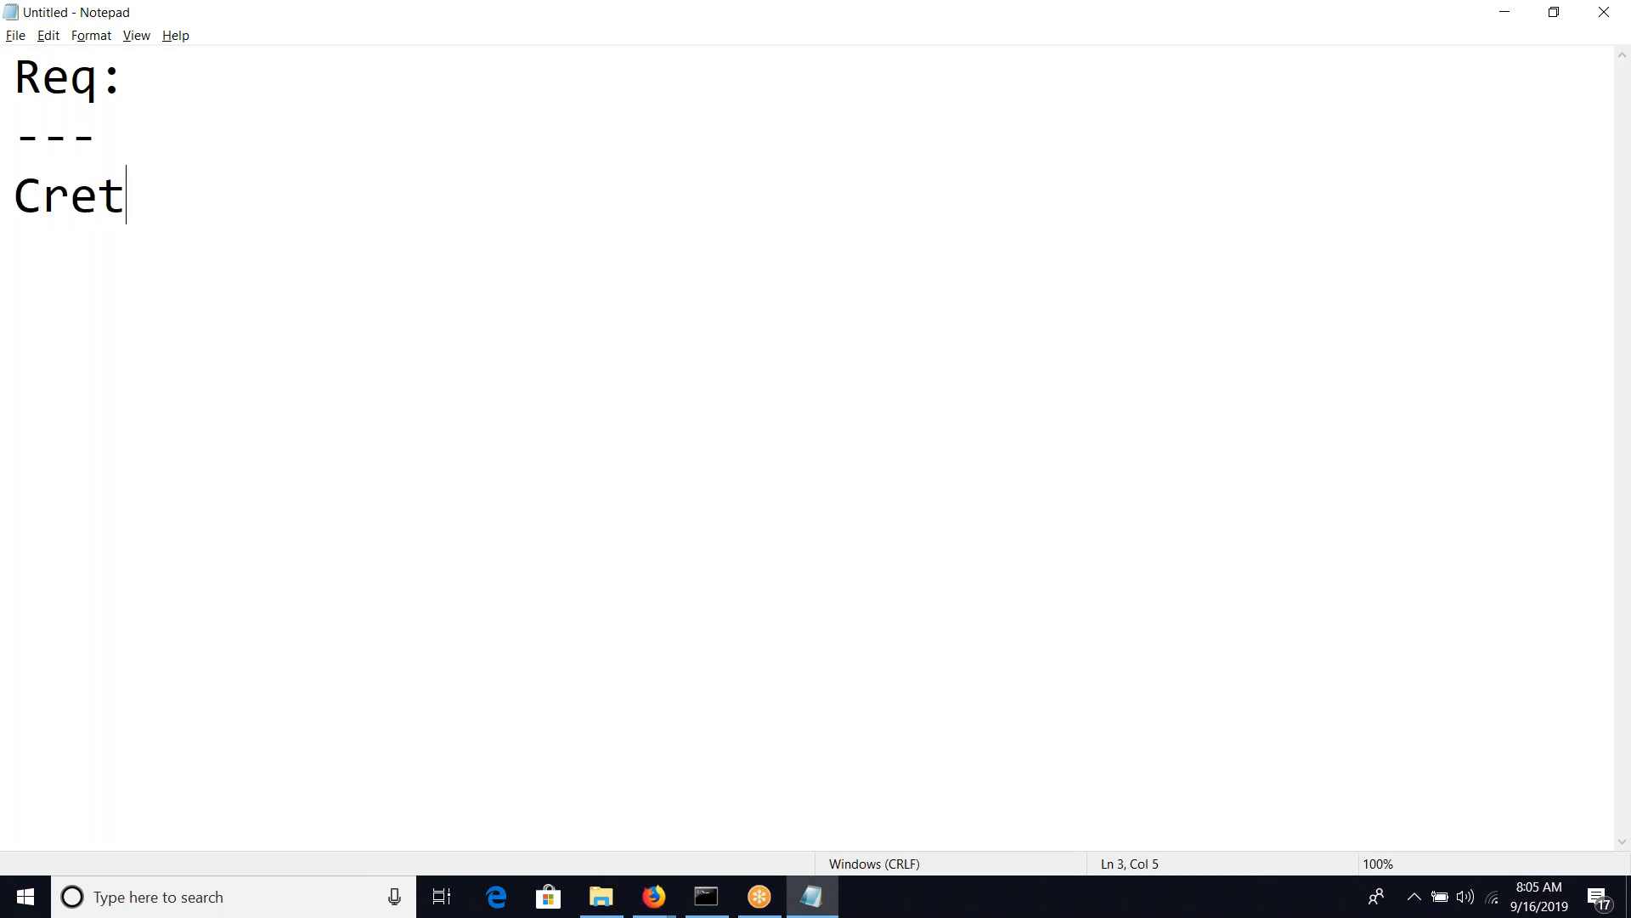
key(BackSpace)
key(BackSpace)
text(eate )
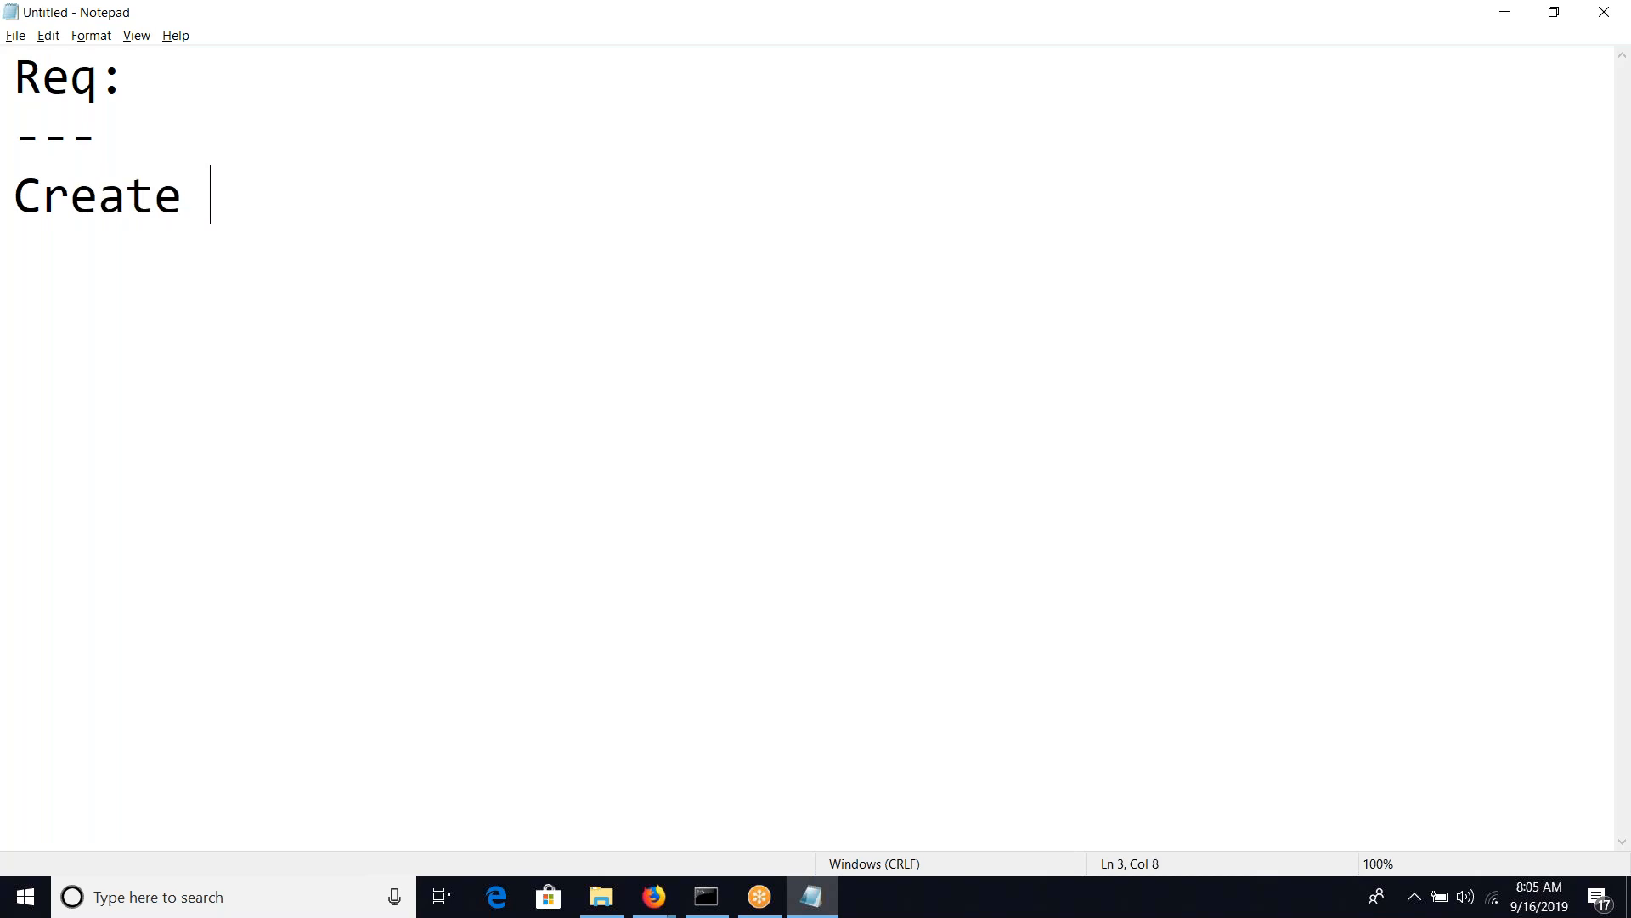
text(an Exter)
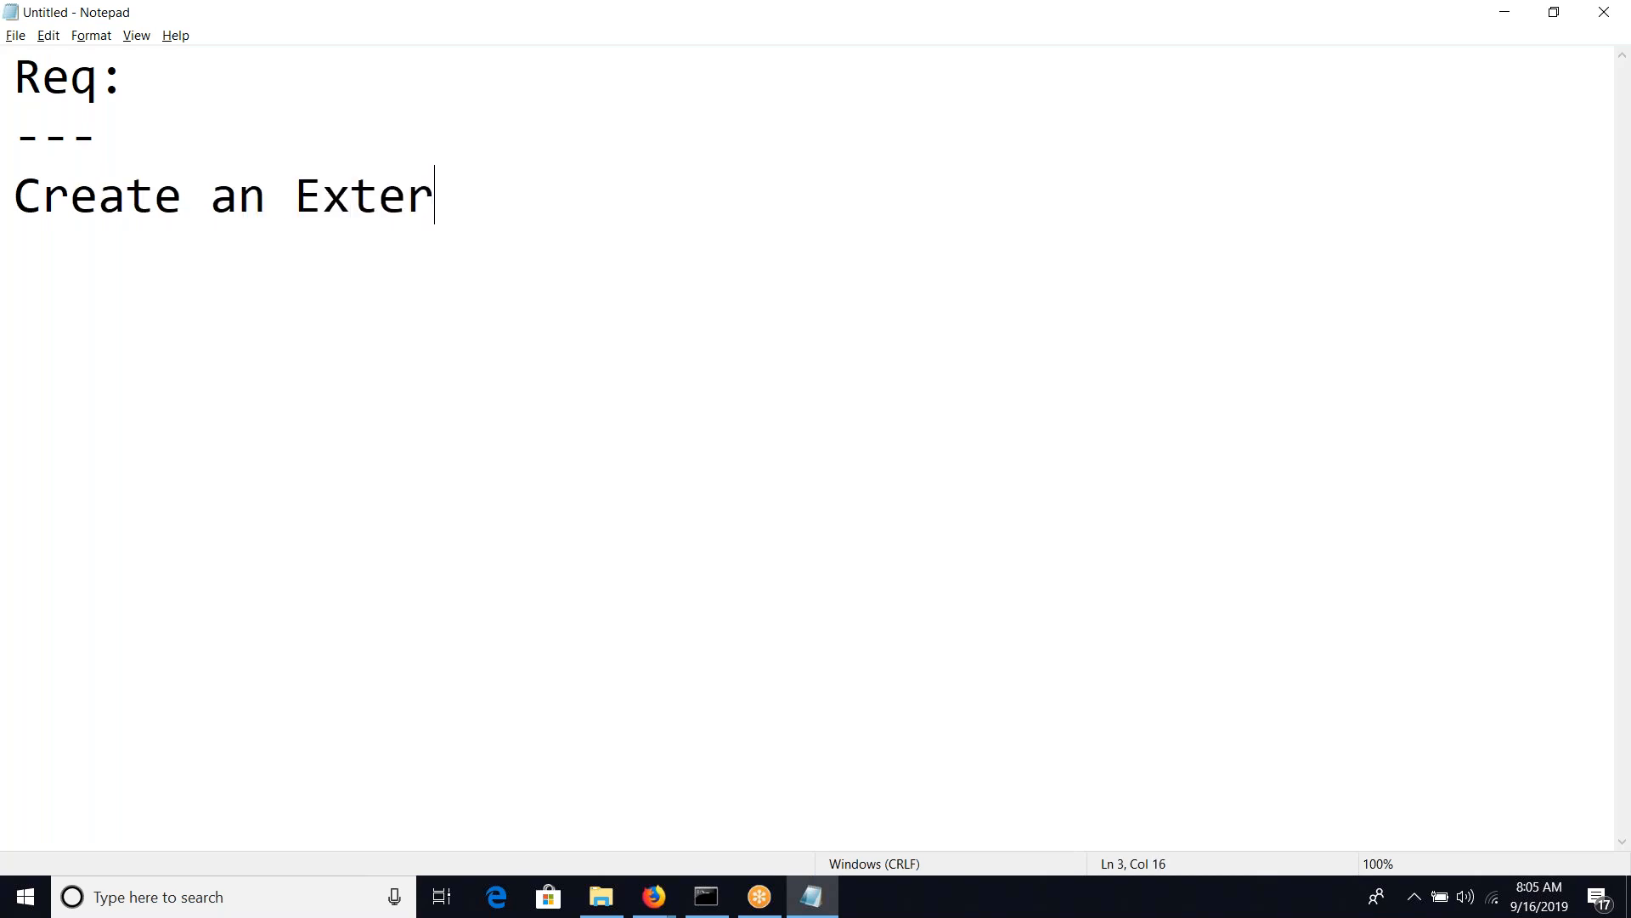
text(nal DB)
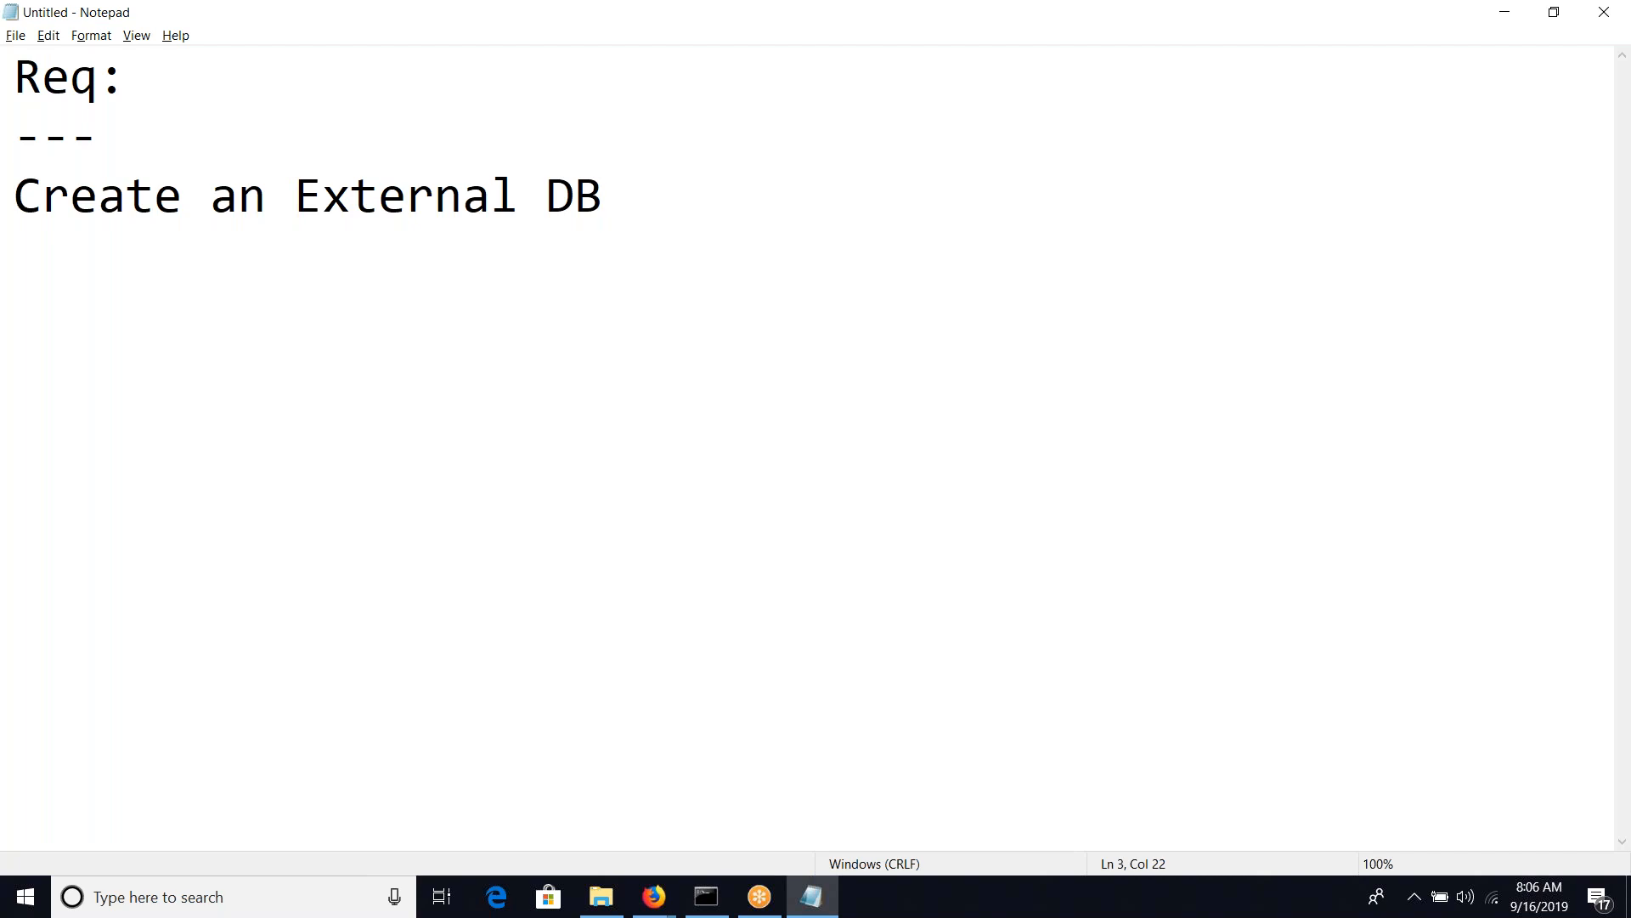
text(. Create)
Add the sentence "Create a Table and add records." to the end of the requirement line
key(BackSpace)
text(te a Tab)
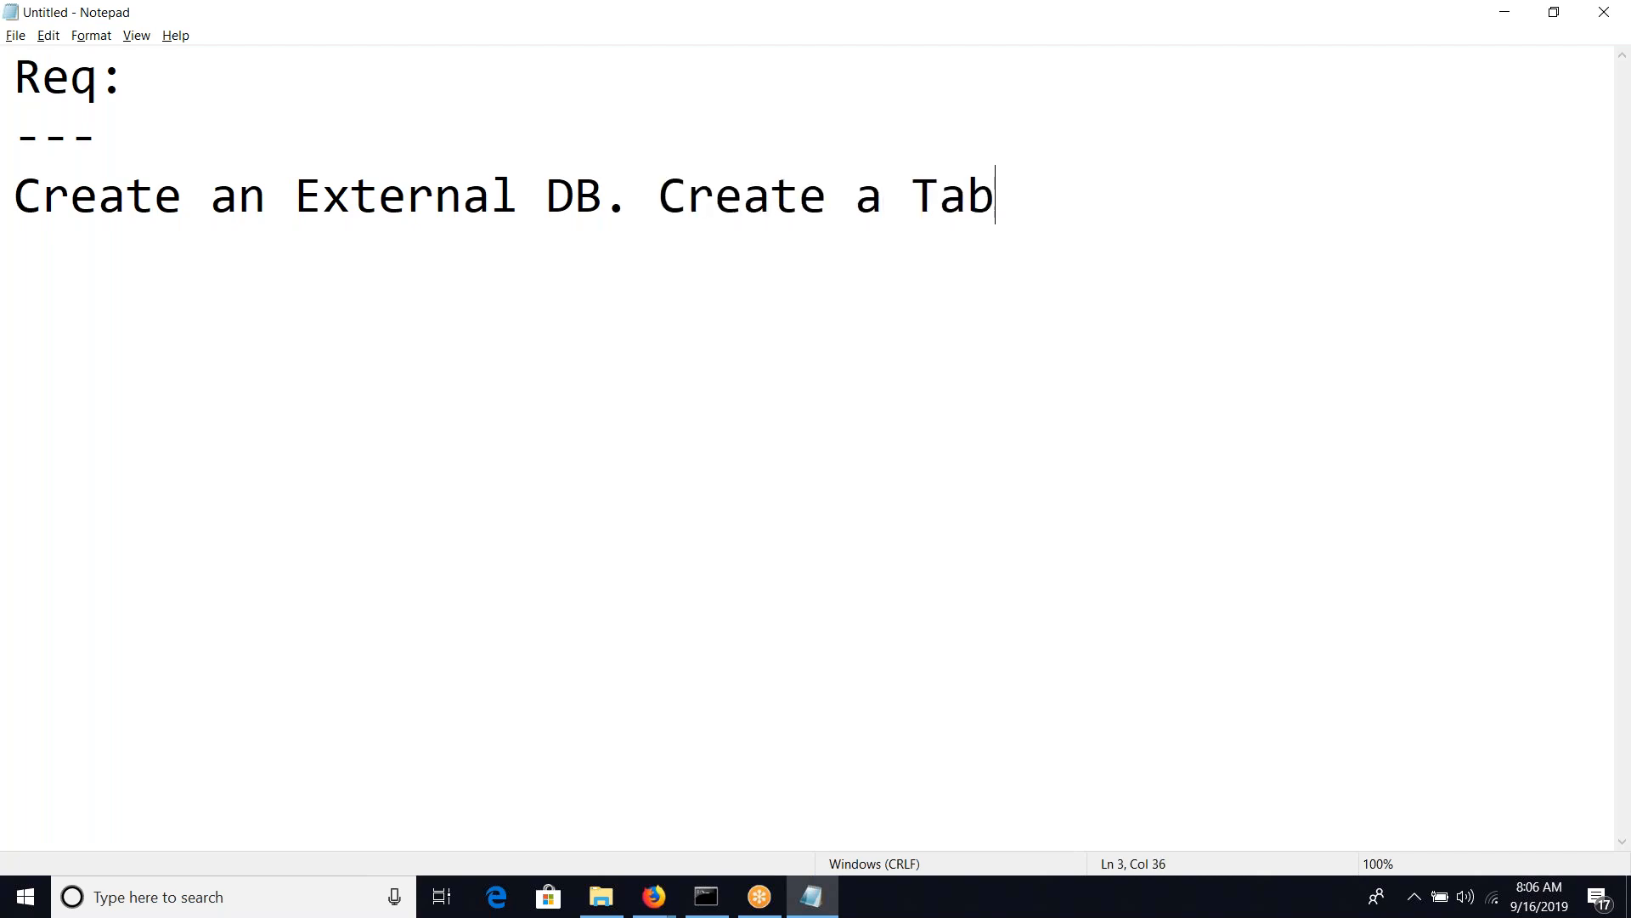
text(le and add records.)
Add the numbered requirement "1. Get the data from the Table(External)" on the line below
key(Return)
text(1)
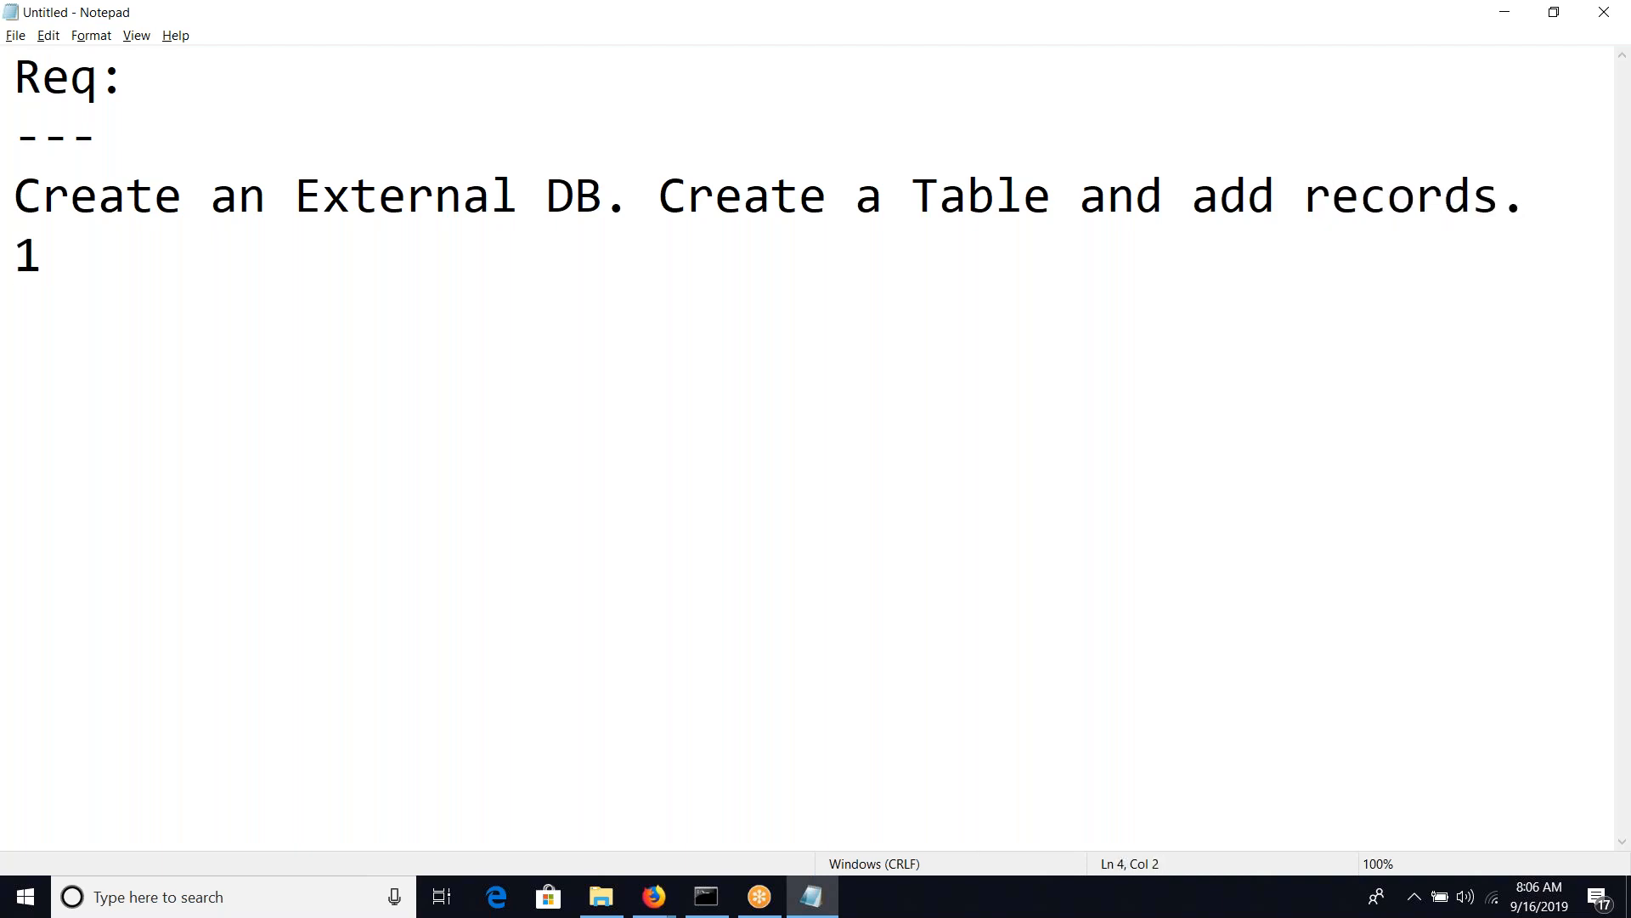
text(. Get )
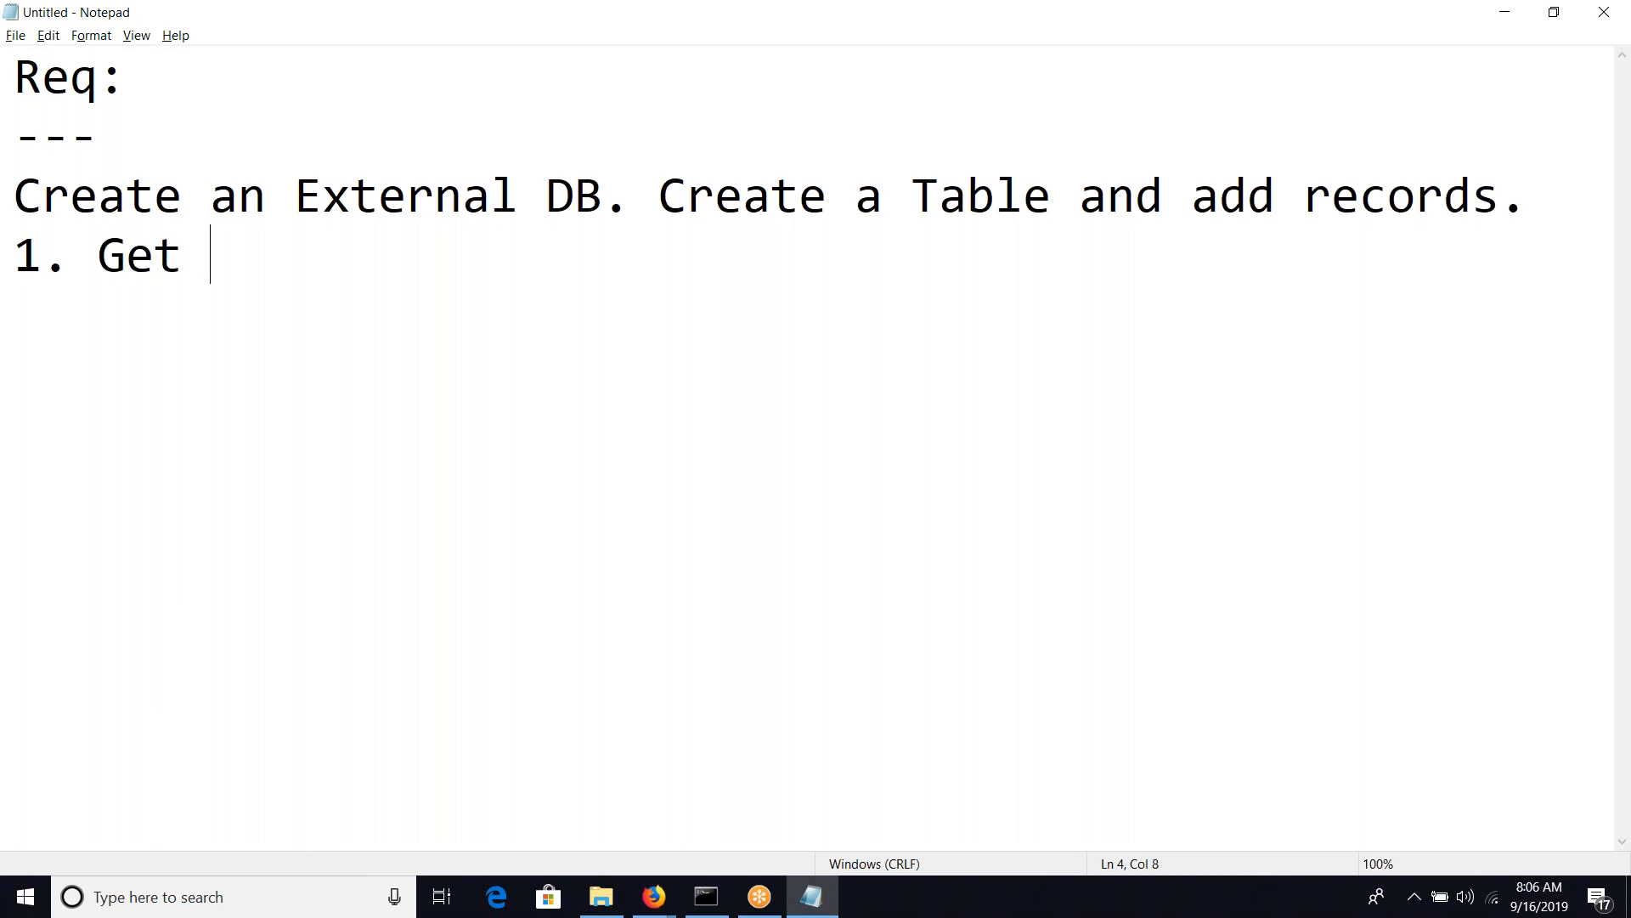
text(the data fr)
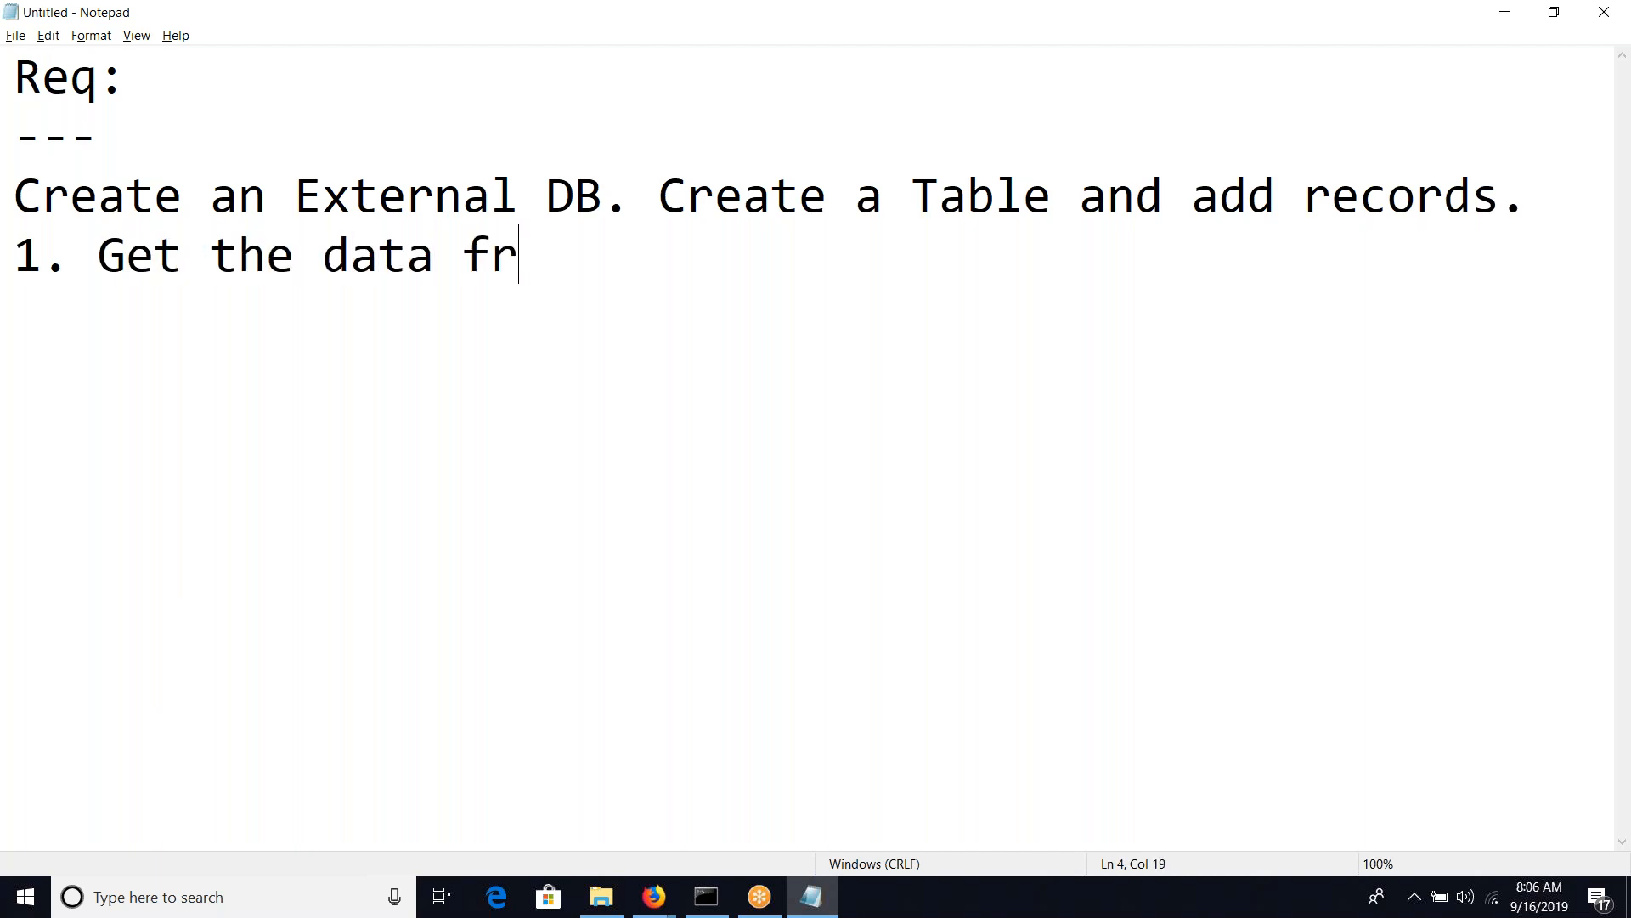
text(om the Table)
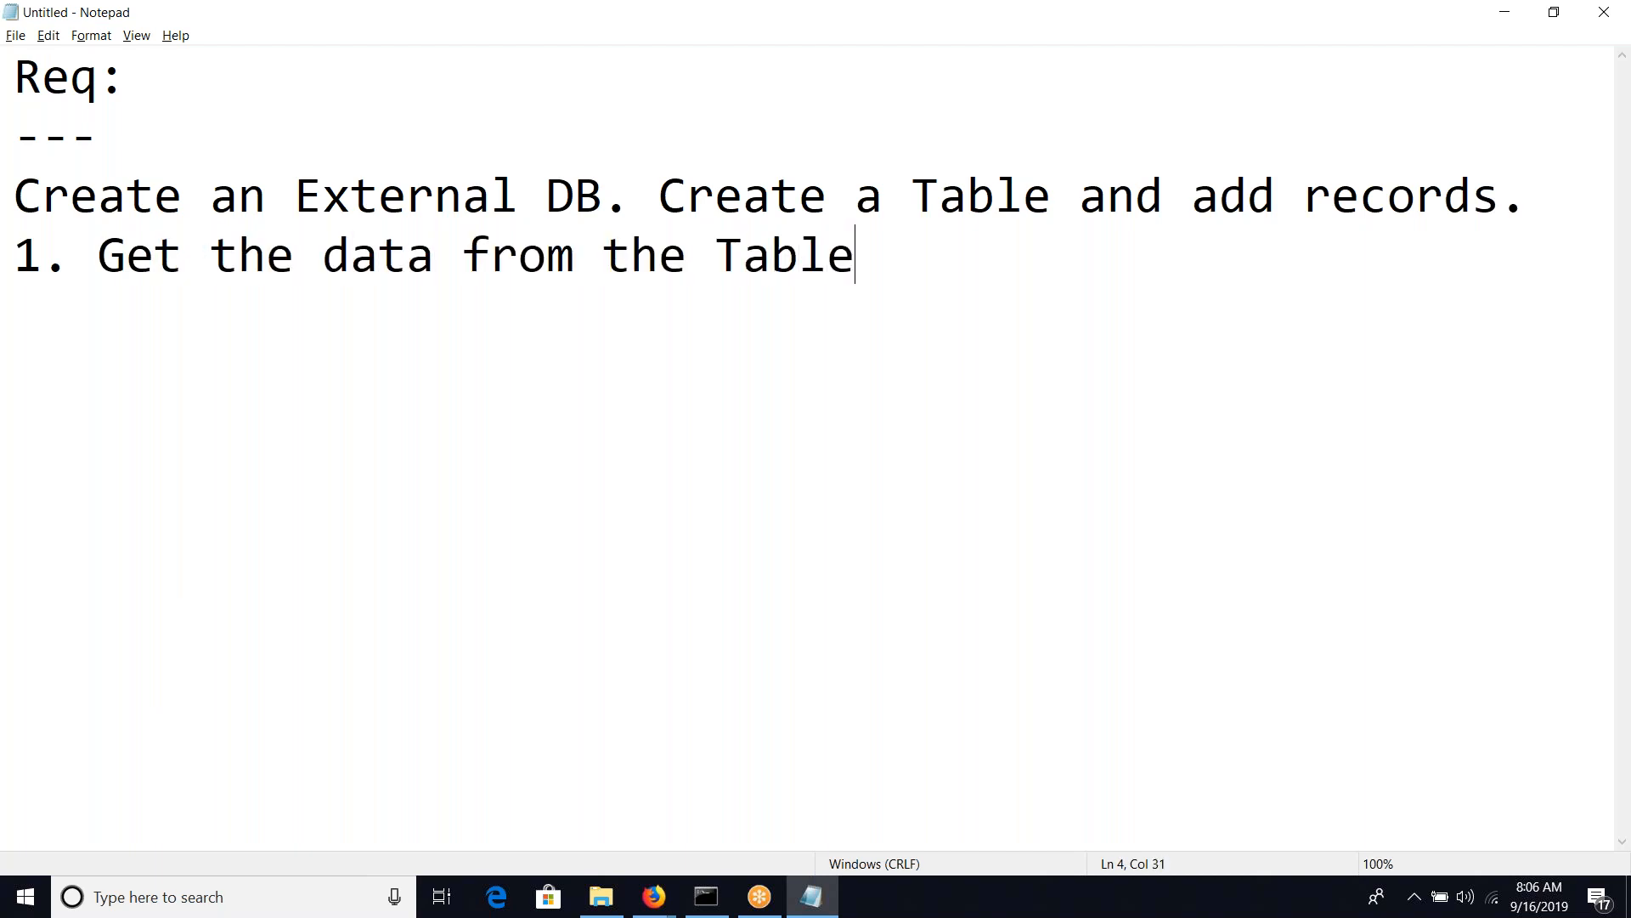
text(())
click(883, 255)
text(Exter)
text(nal)
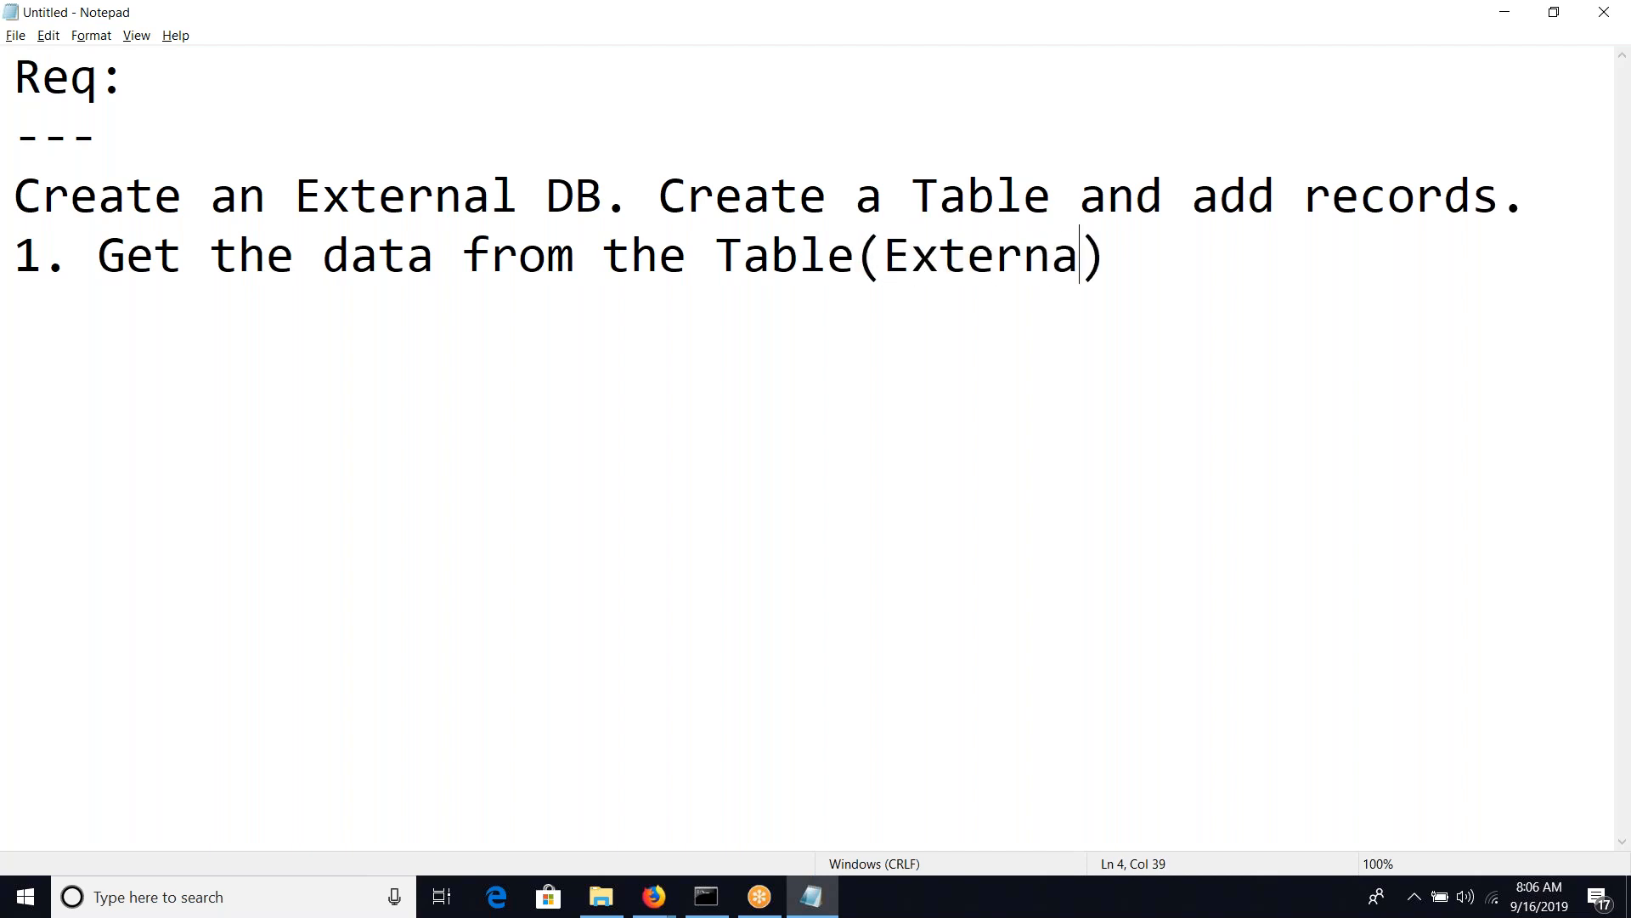
key(End)
Write "Table Name - customers" below the numbered requirement, leaving one blank line between them
key(Return)
text(Tabl)
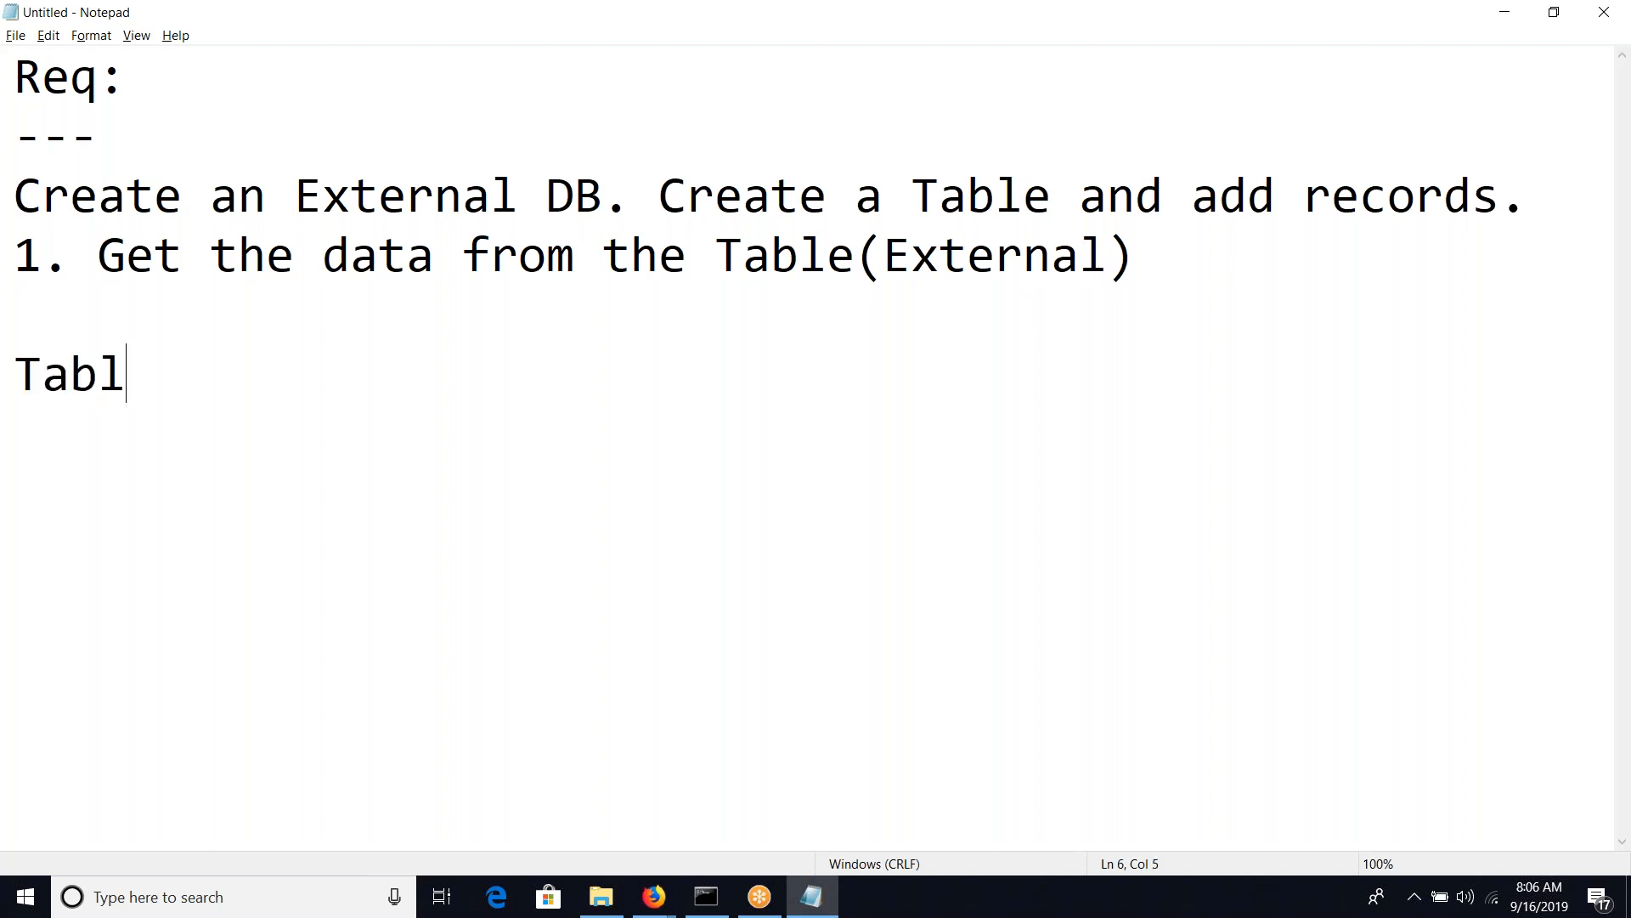
text(e Name)
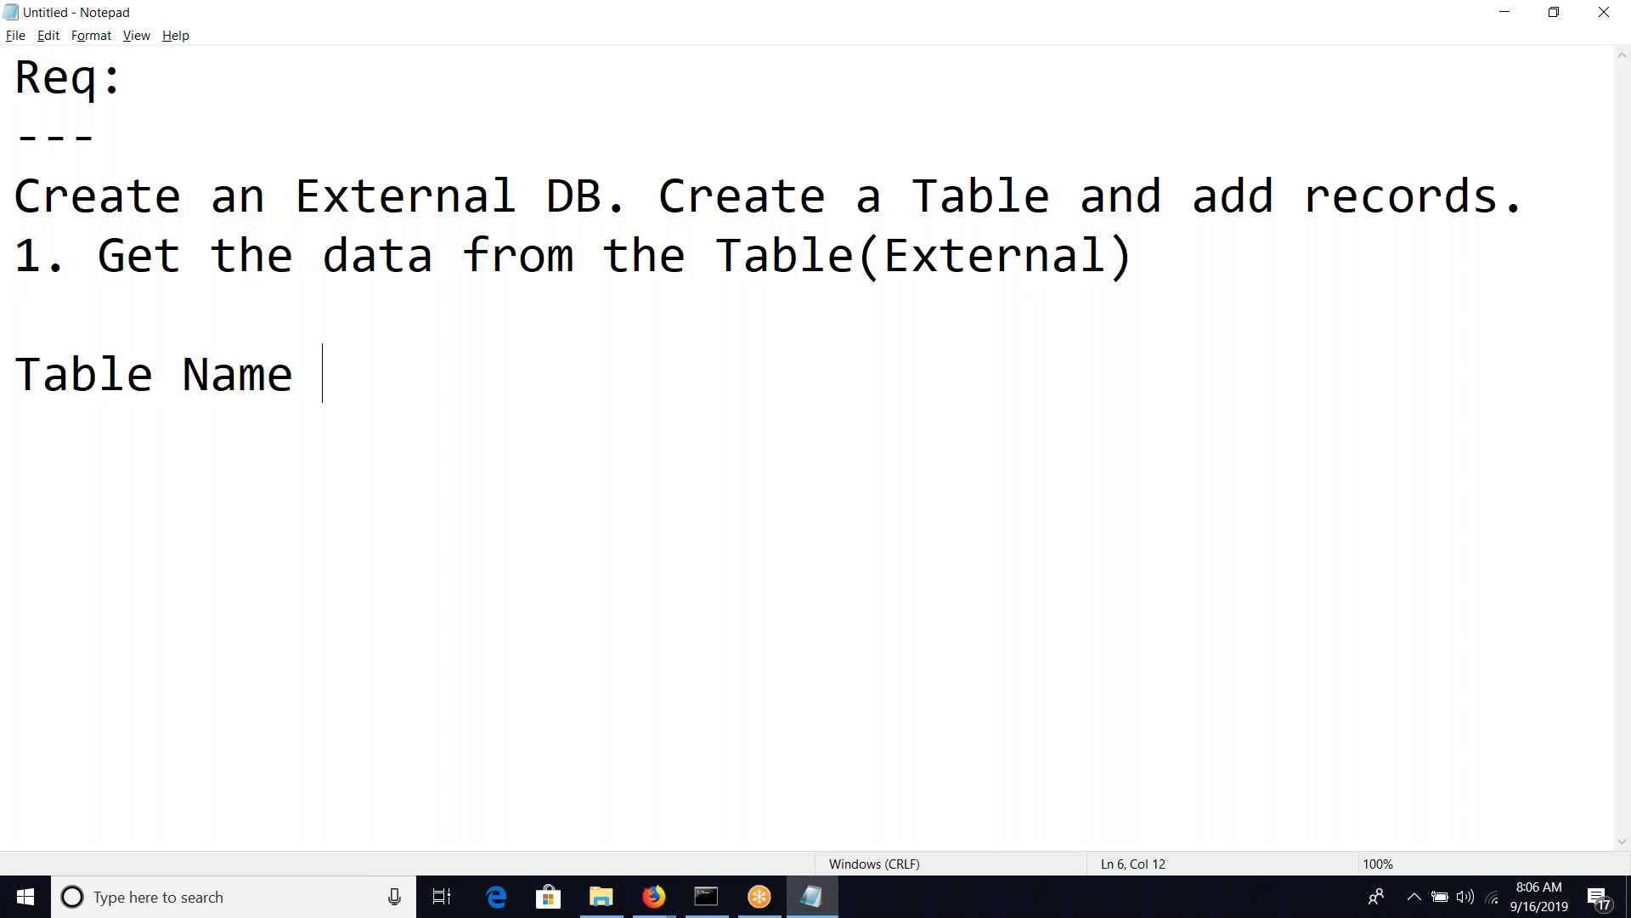
key(BackSpace)
text(- customers)
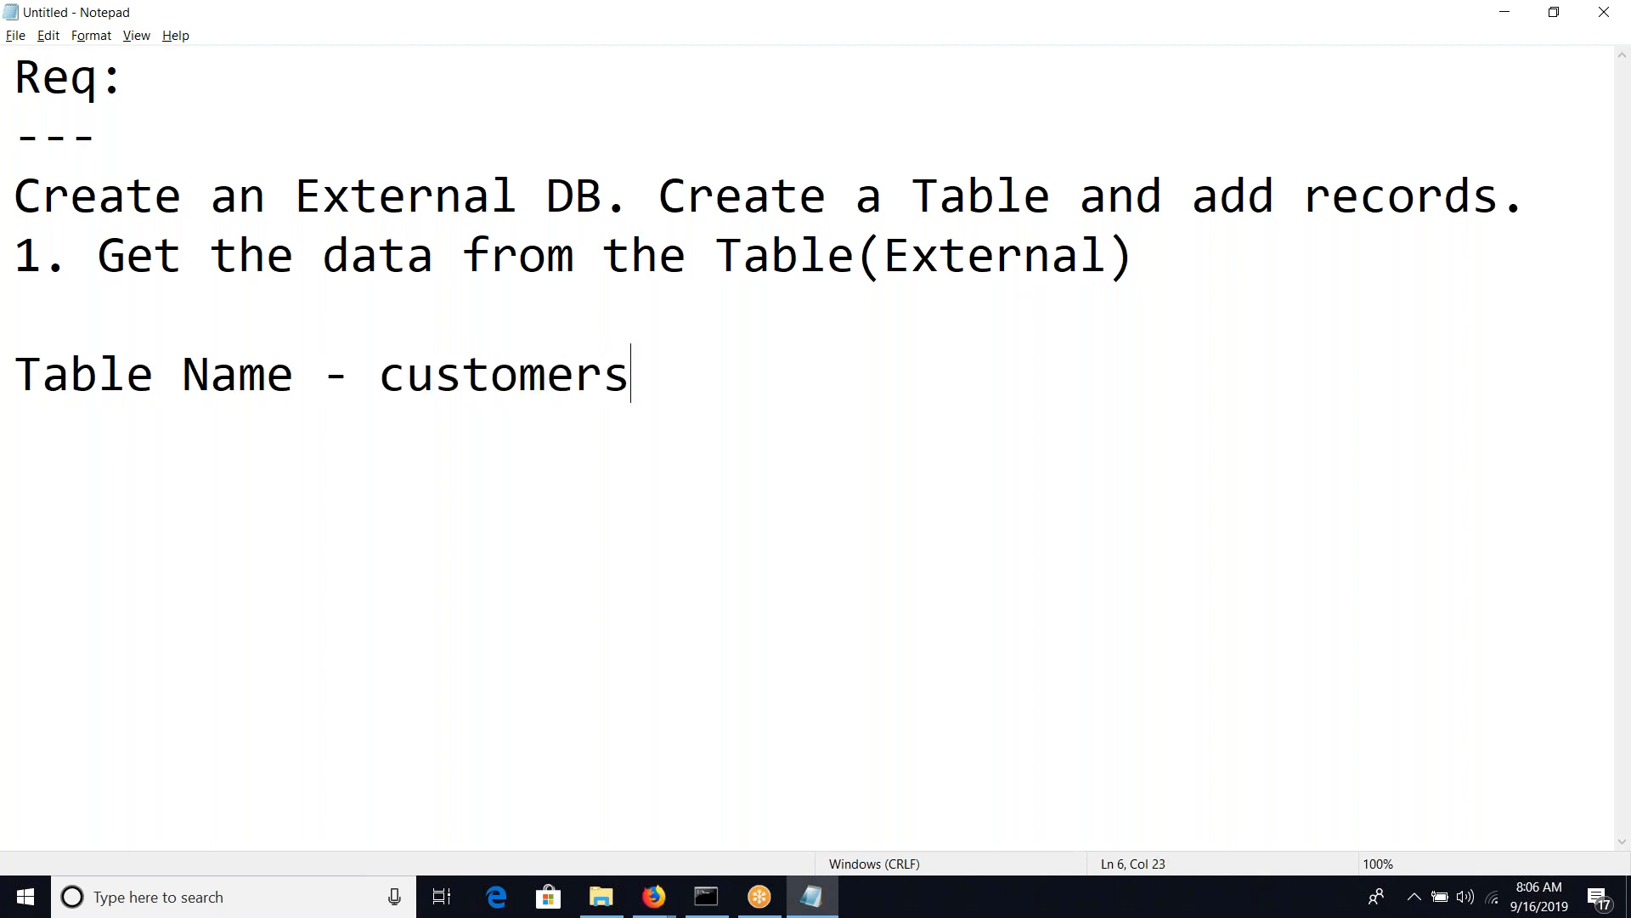
Add a "Solution:" heading below the table name and start a numbered list with "1." under it
key(Return)
key(Return)
text(Solution:)
key(Return)
key(Return)
text(1.)
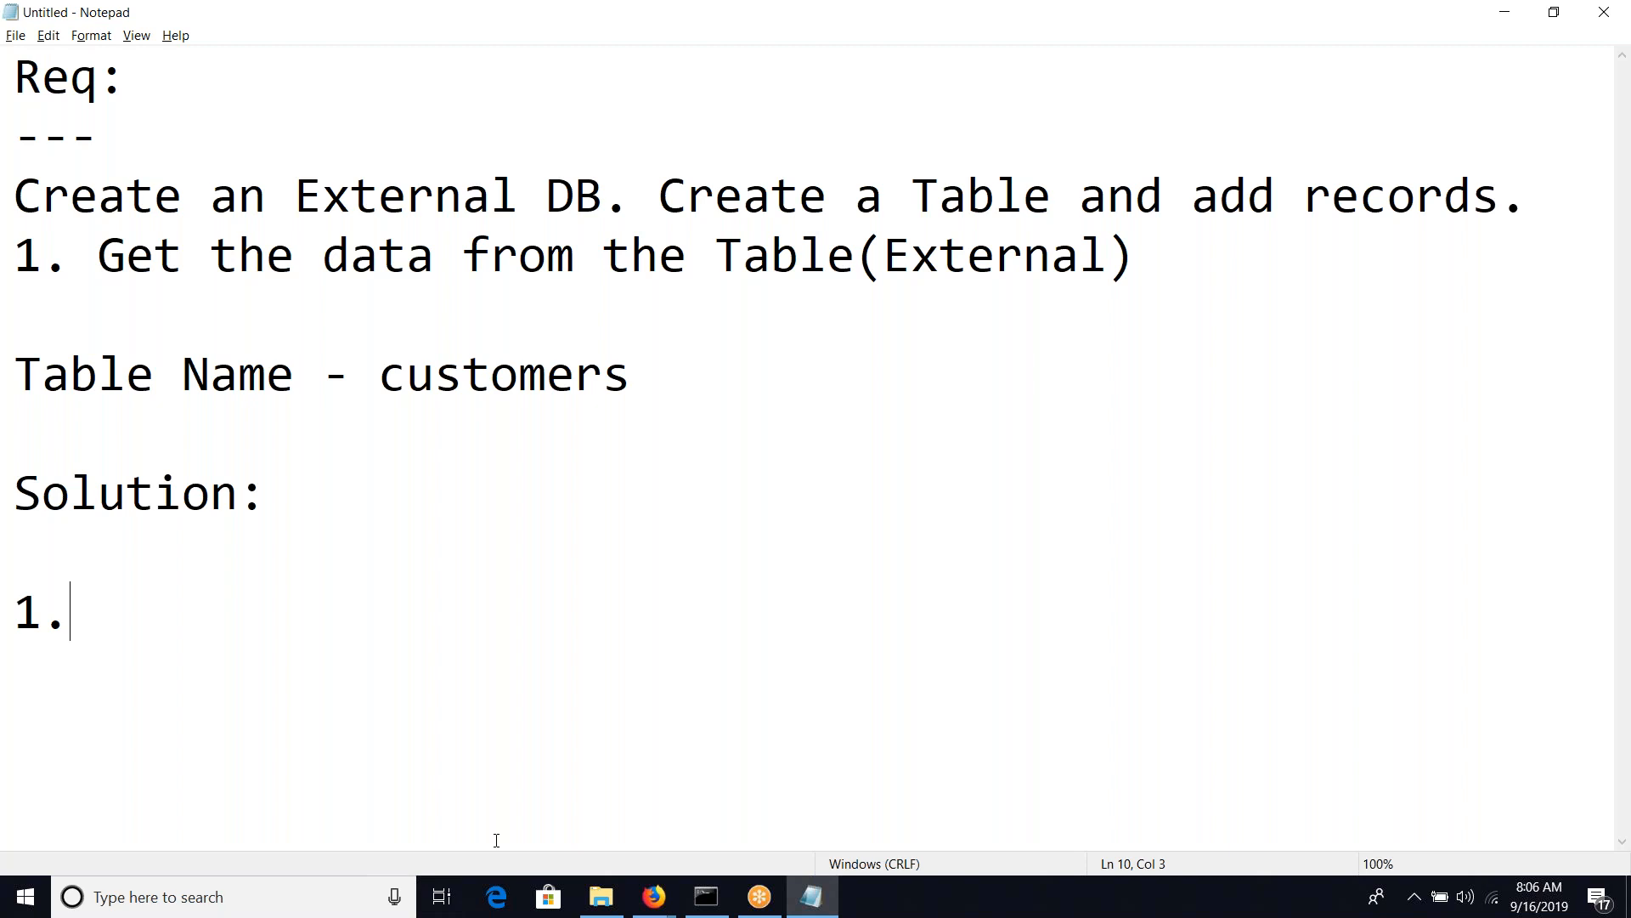
Launch pgAdmin 4 from the desktop
key(super+d)
double_click(201, 151)
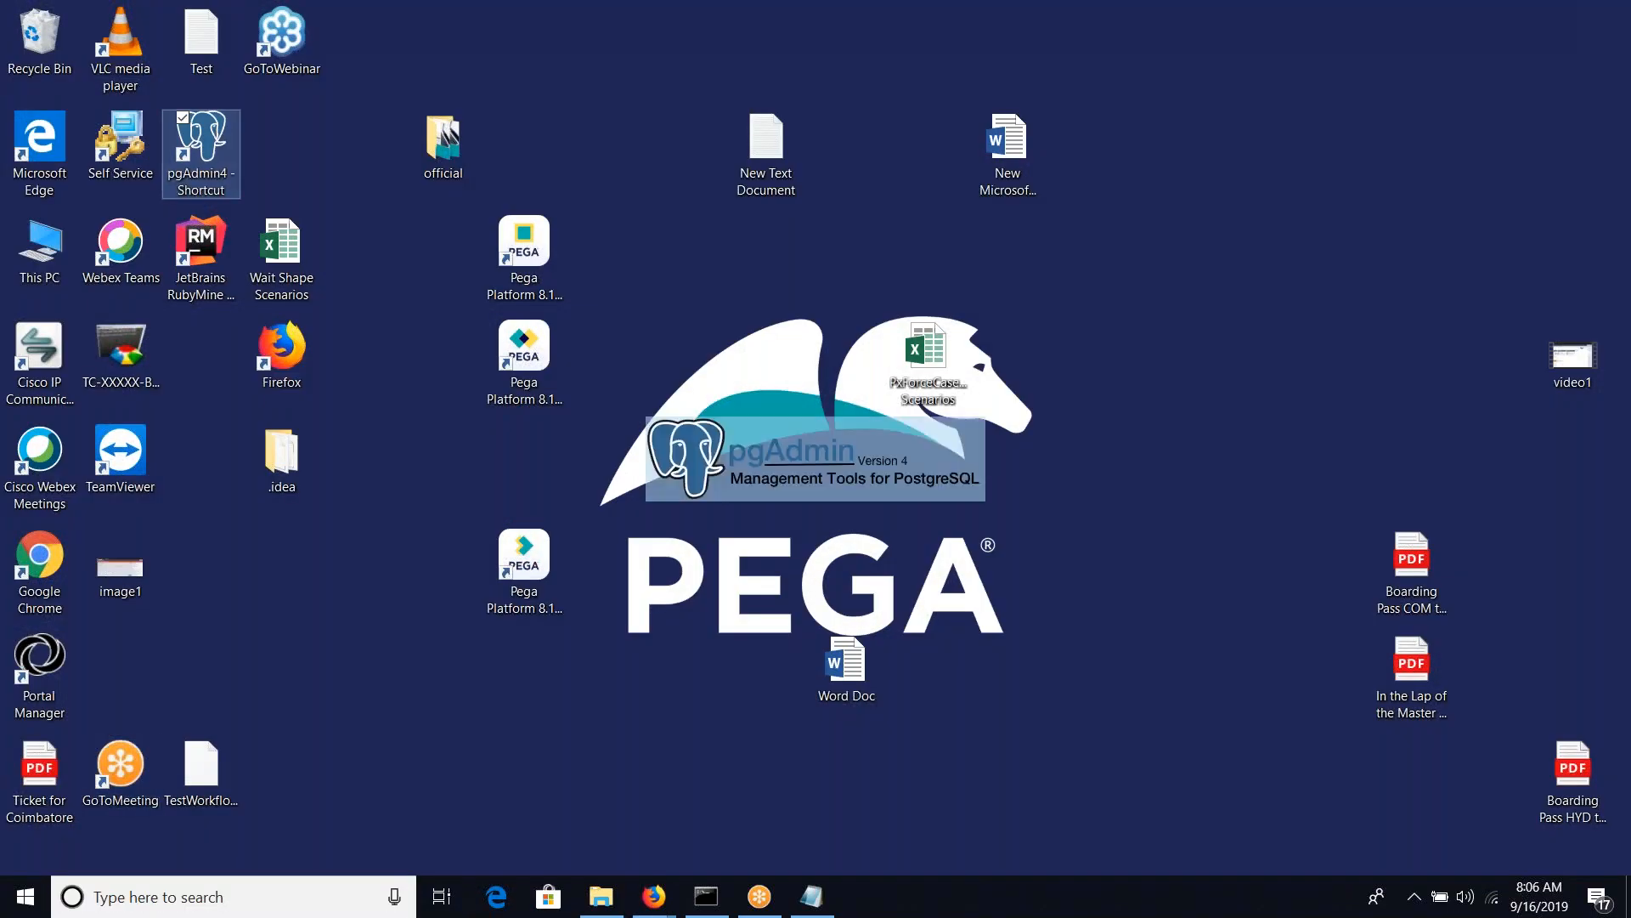
key(alt+Tab)
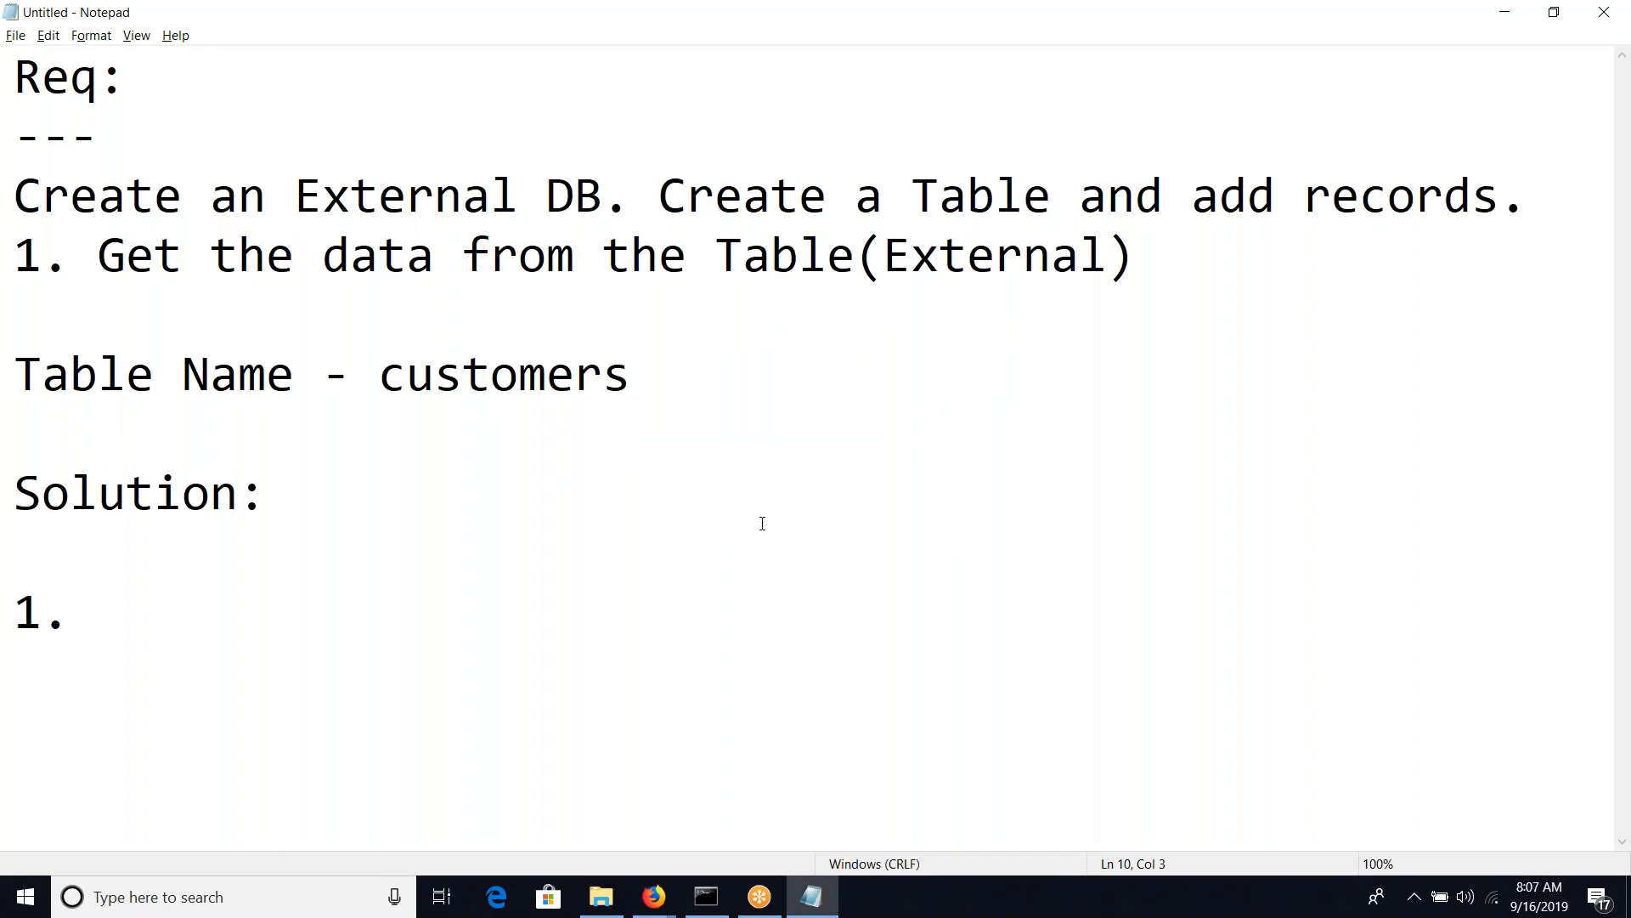
key(super+d)
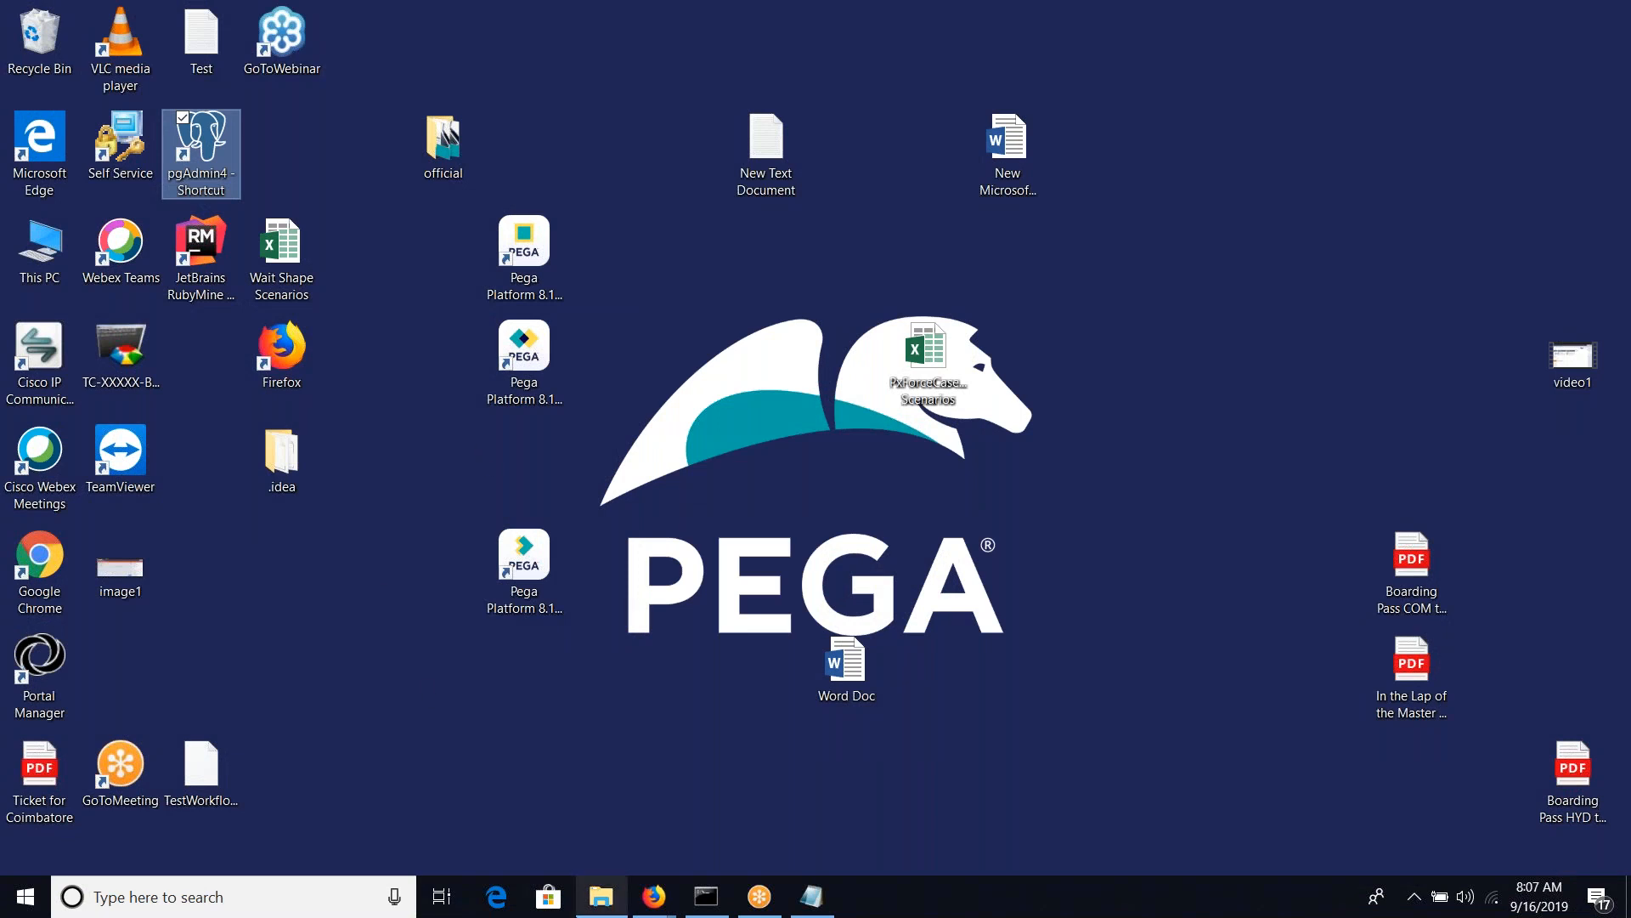
key(super+d)
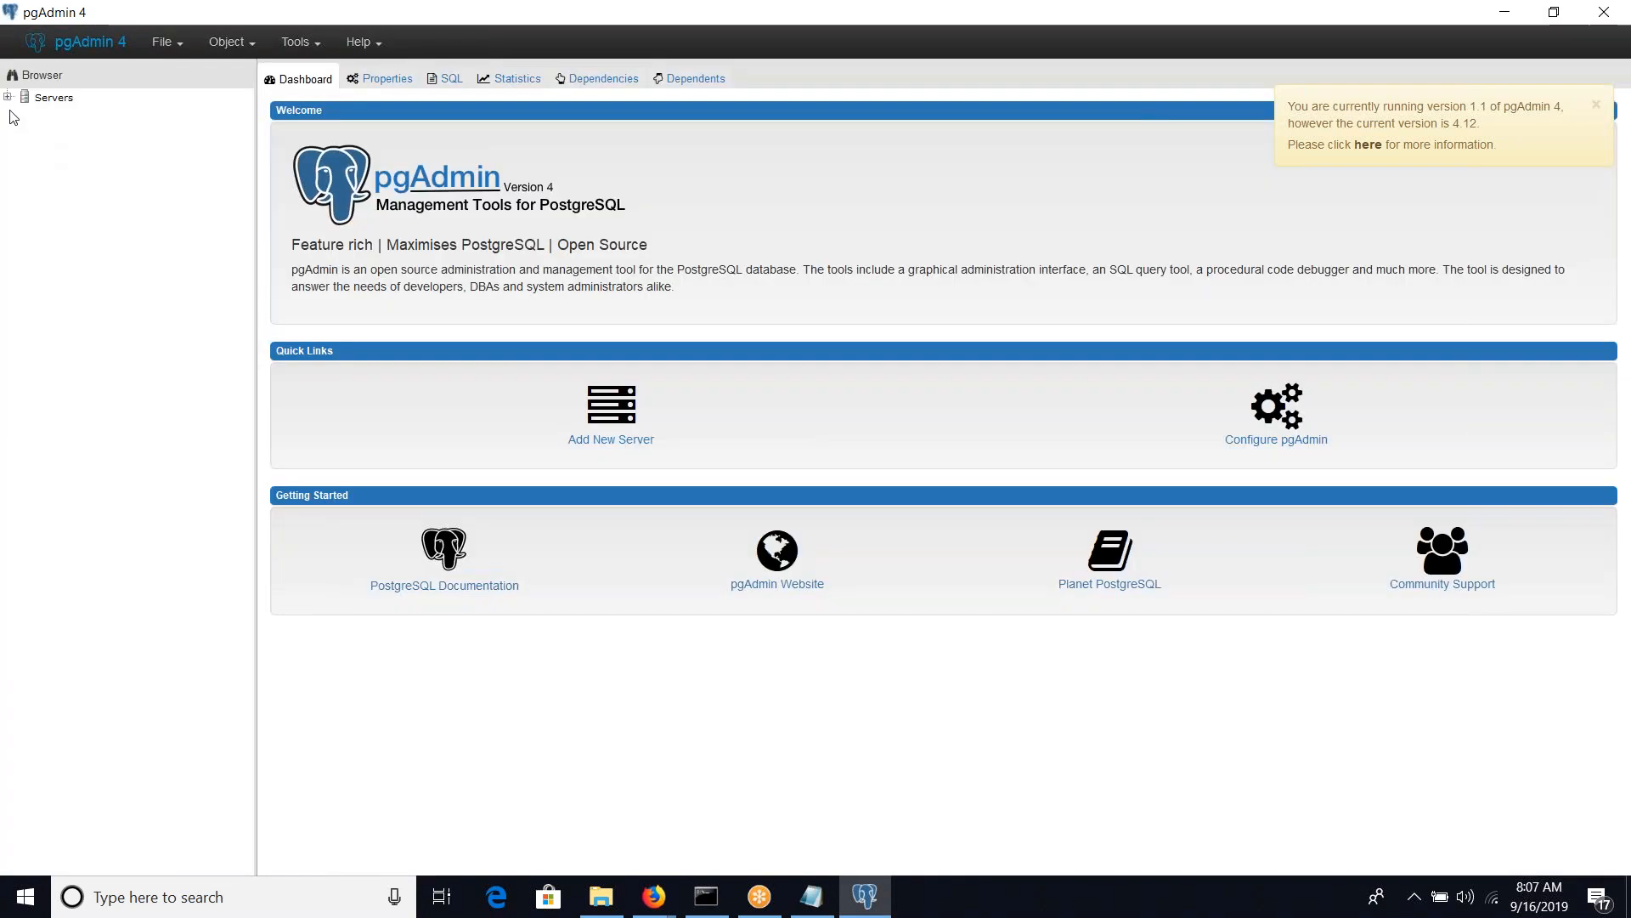
Connect to the localhost server by entering the postgres user's password
click(8, 98)
click(25, 115)
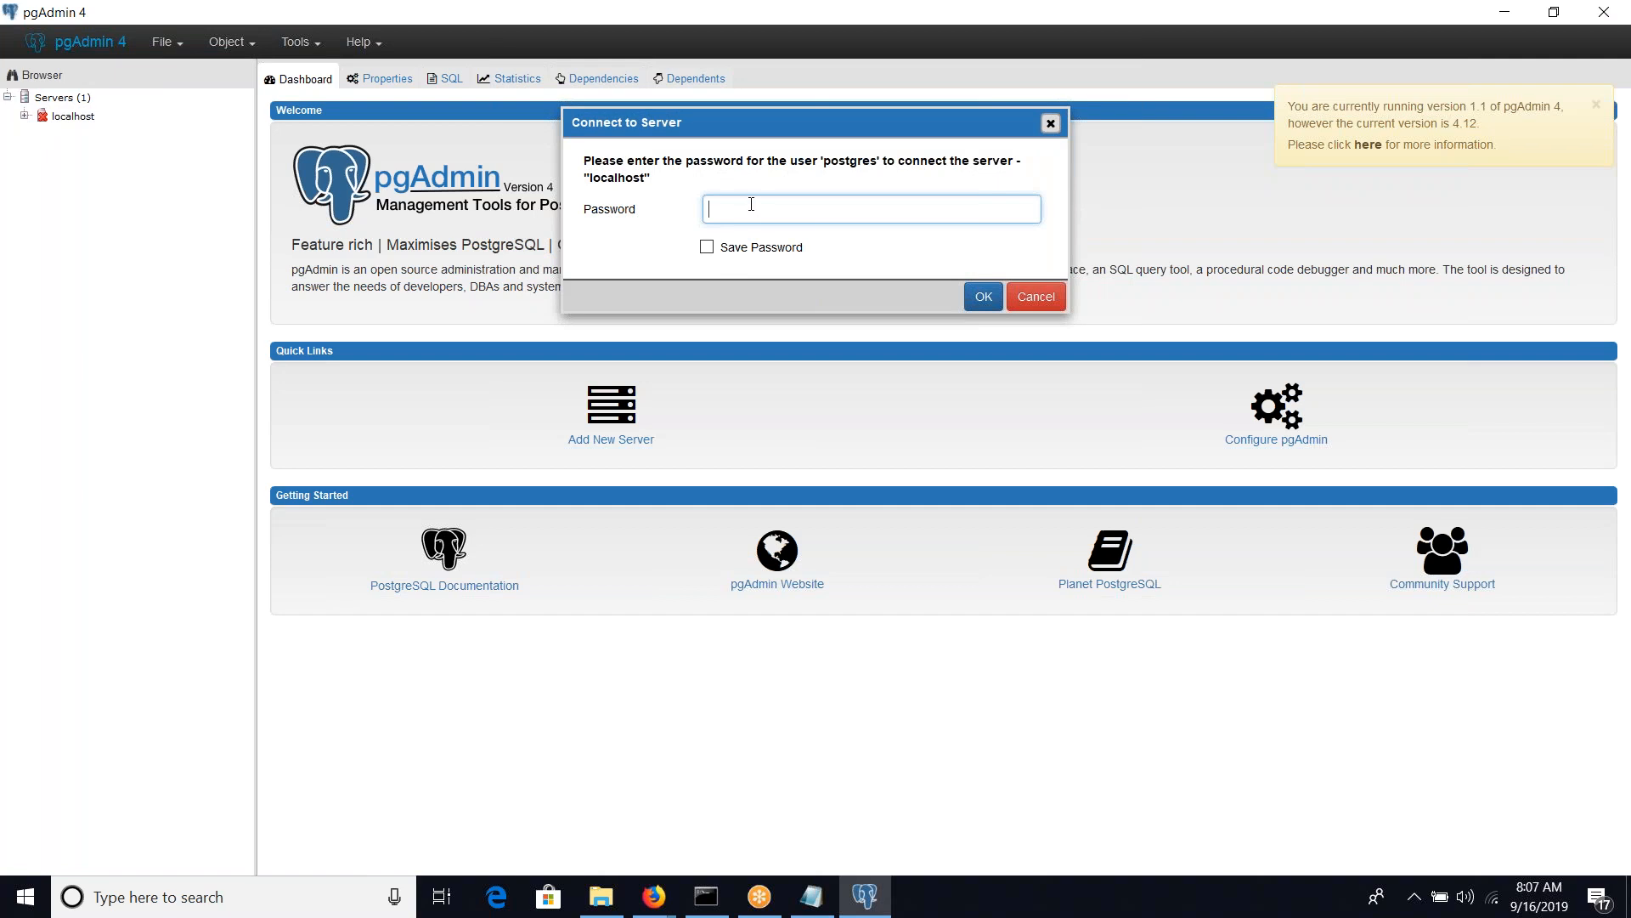
text(p)
key(BackSpace)
key(BackSpace)
text(po)
click(983, 297)
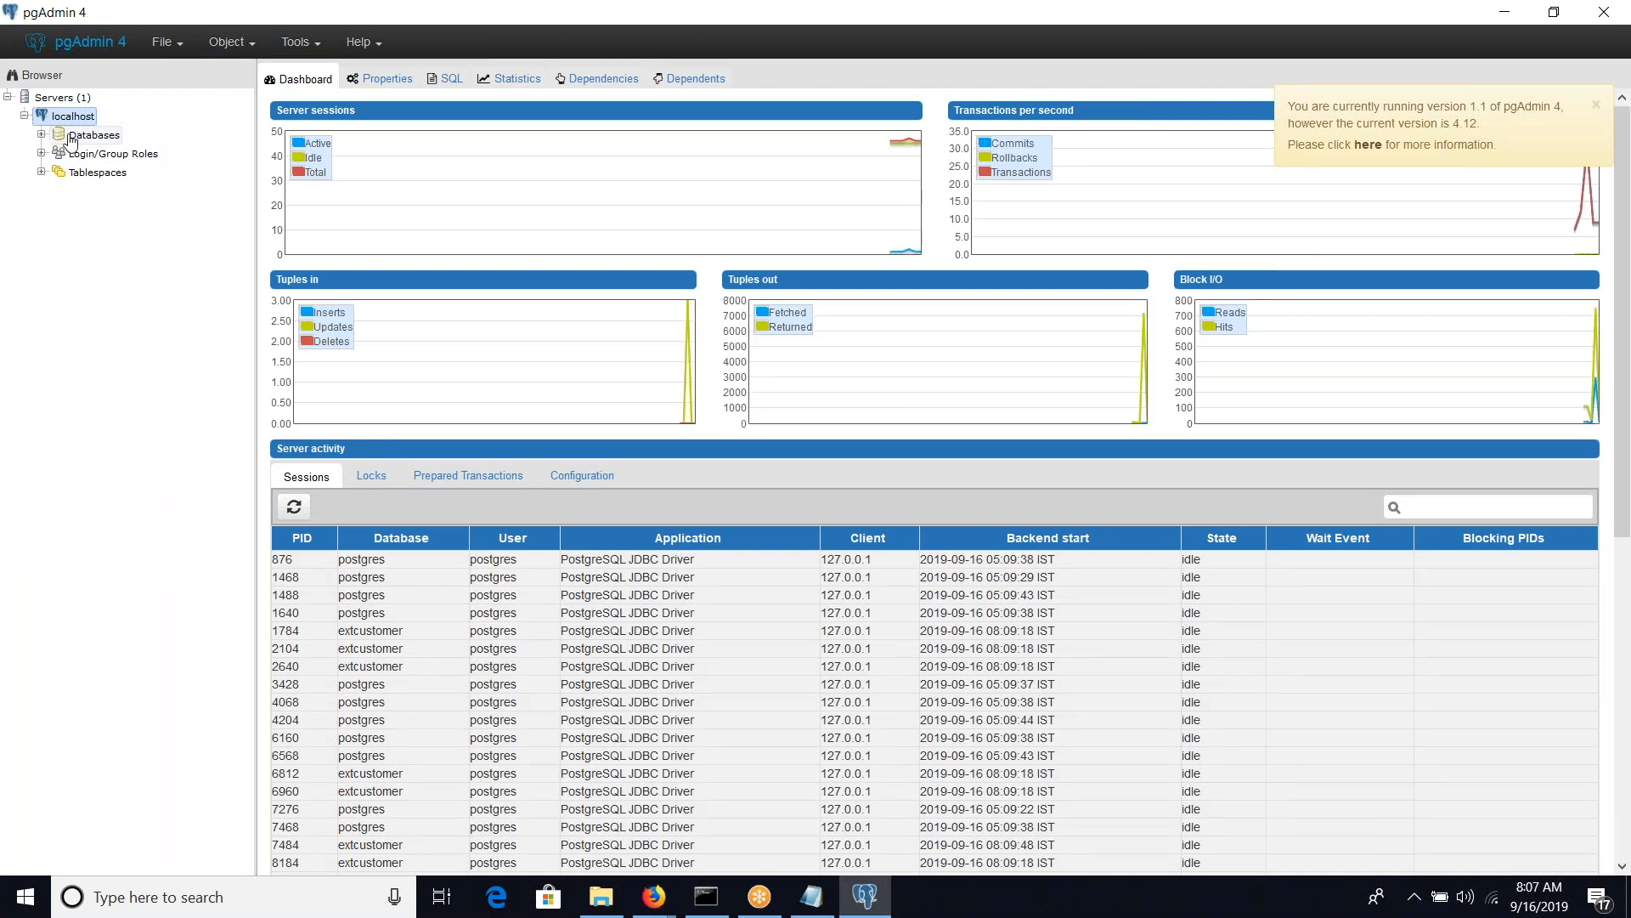
List the databases on localhost and look at the object categories inside the postgres database
click(41, 136)
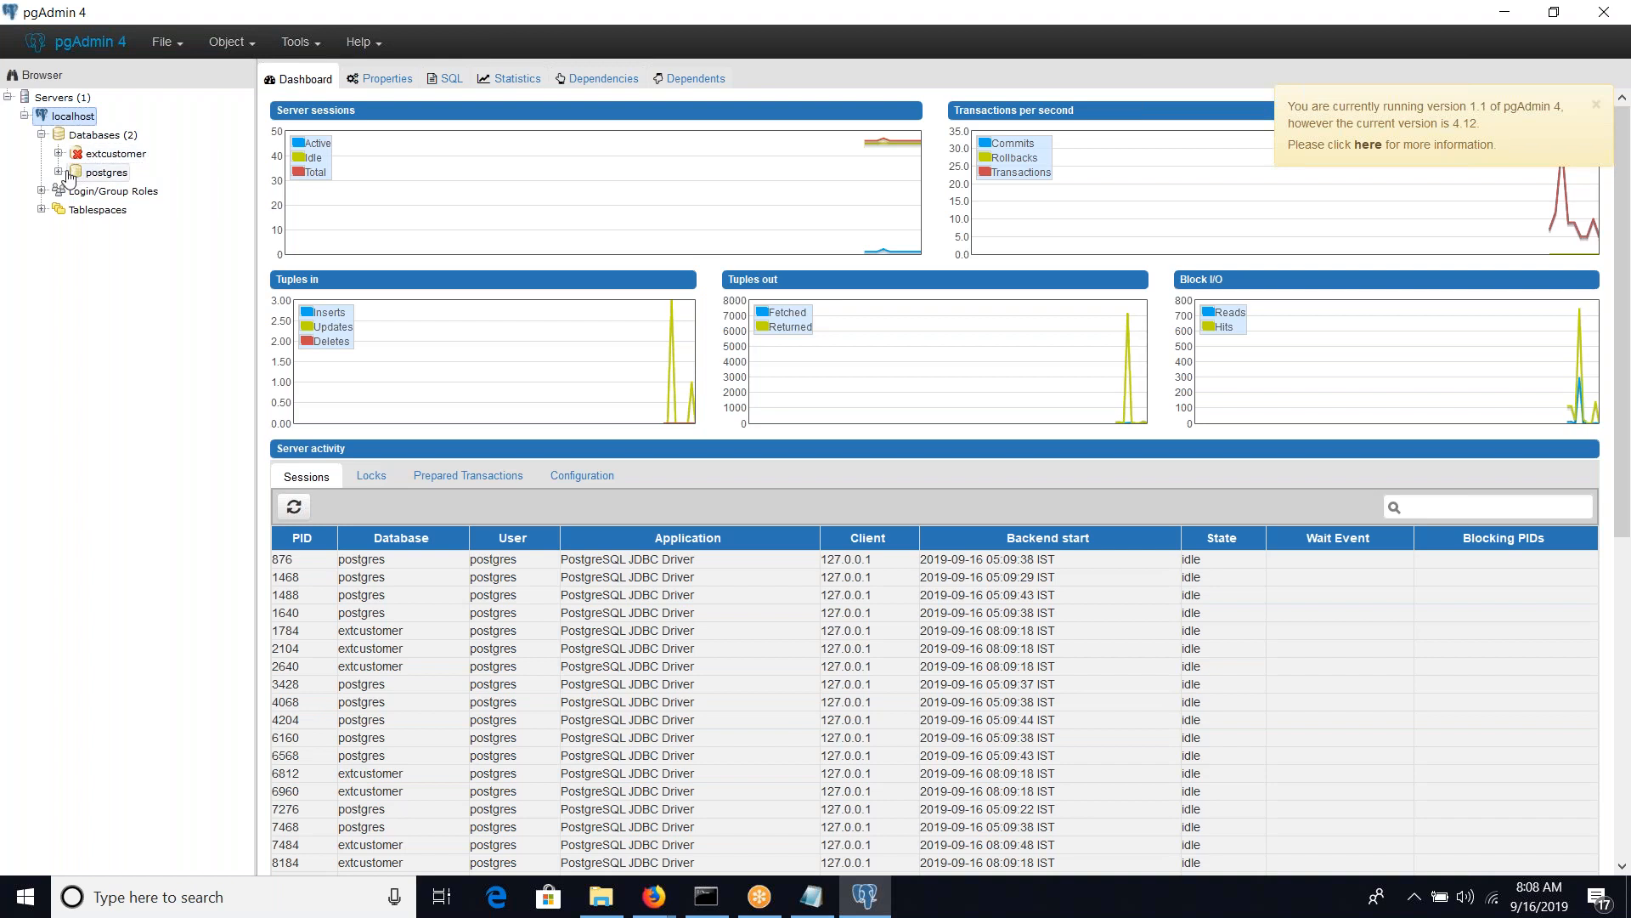
click(60, 172)
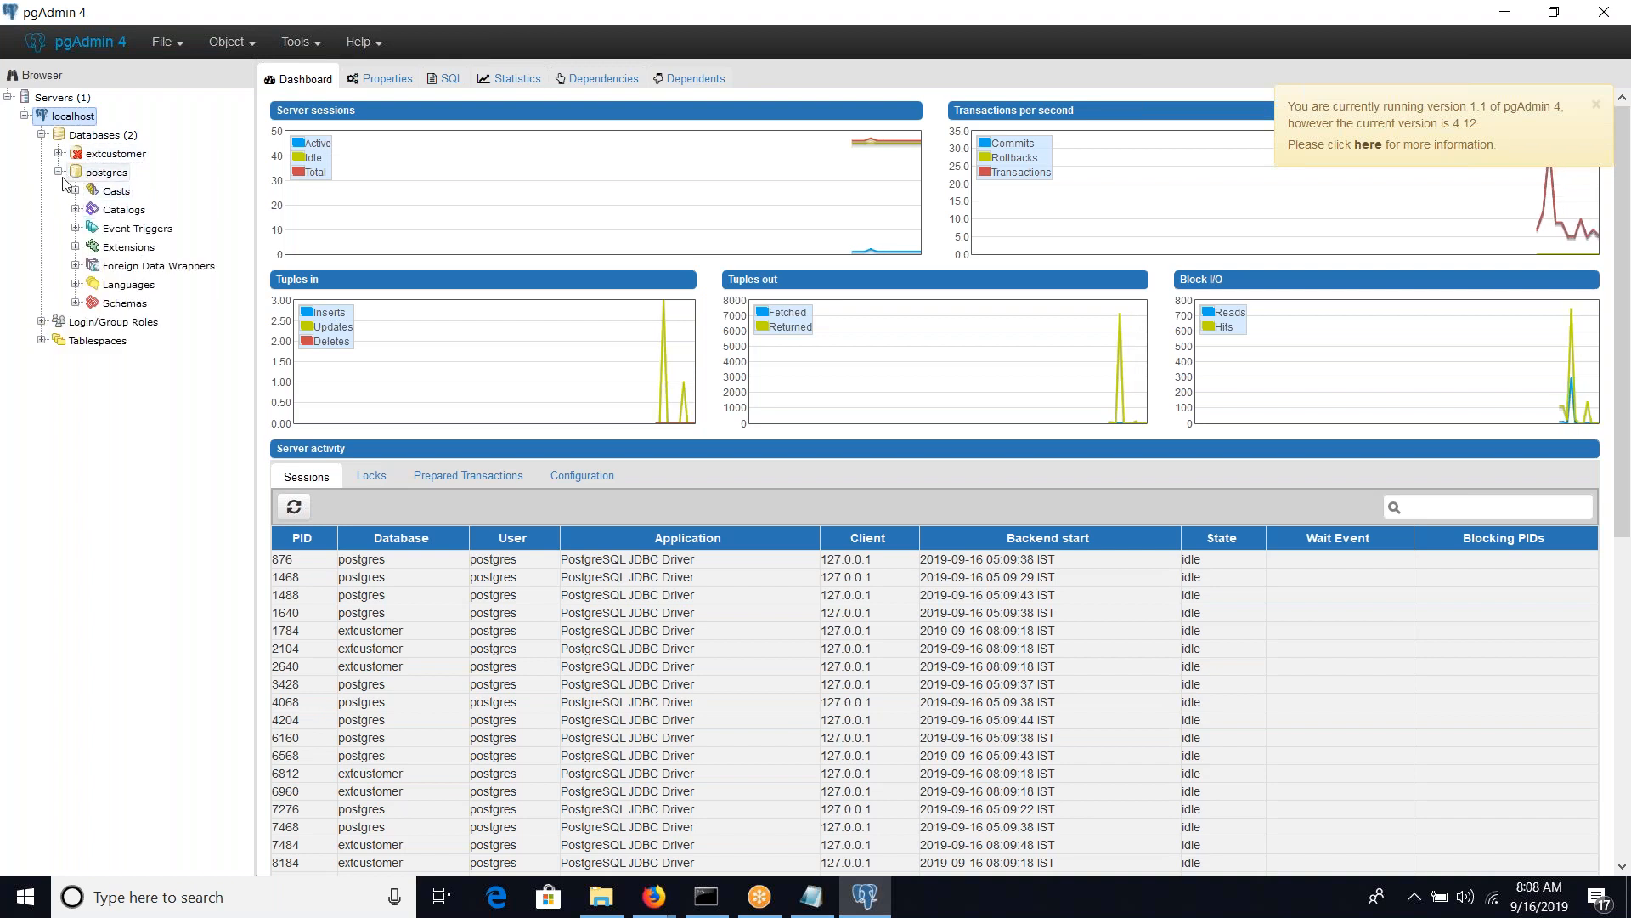
click(61, 172)
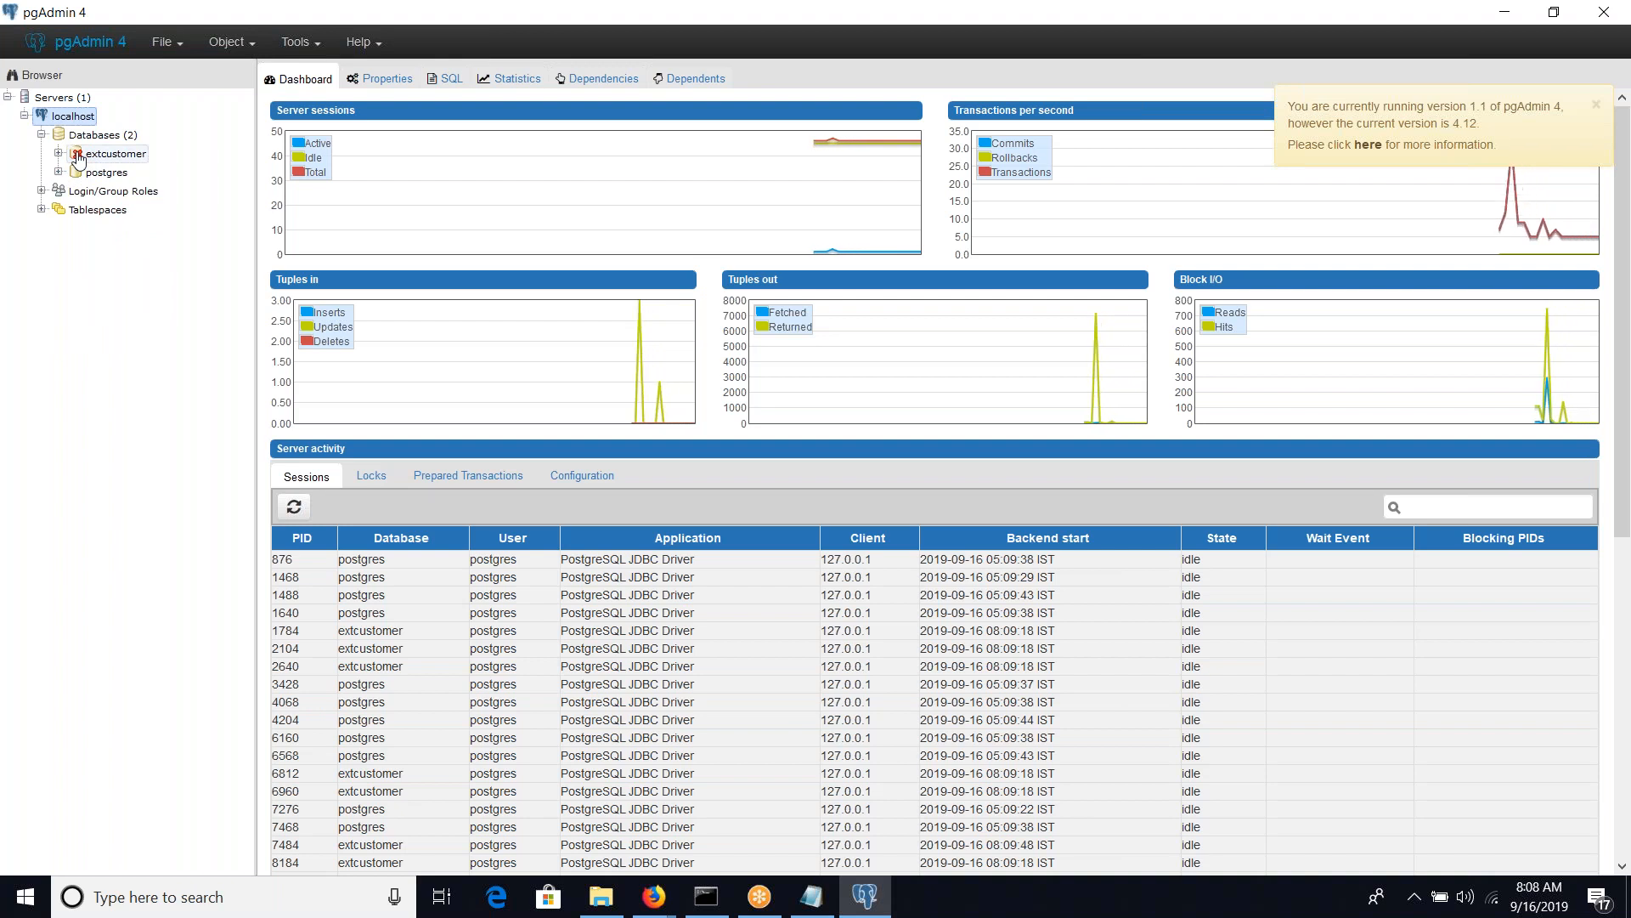
Start creating a new database on the localhost server
right_click(91, 138)
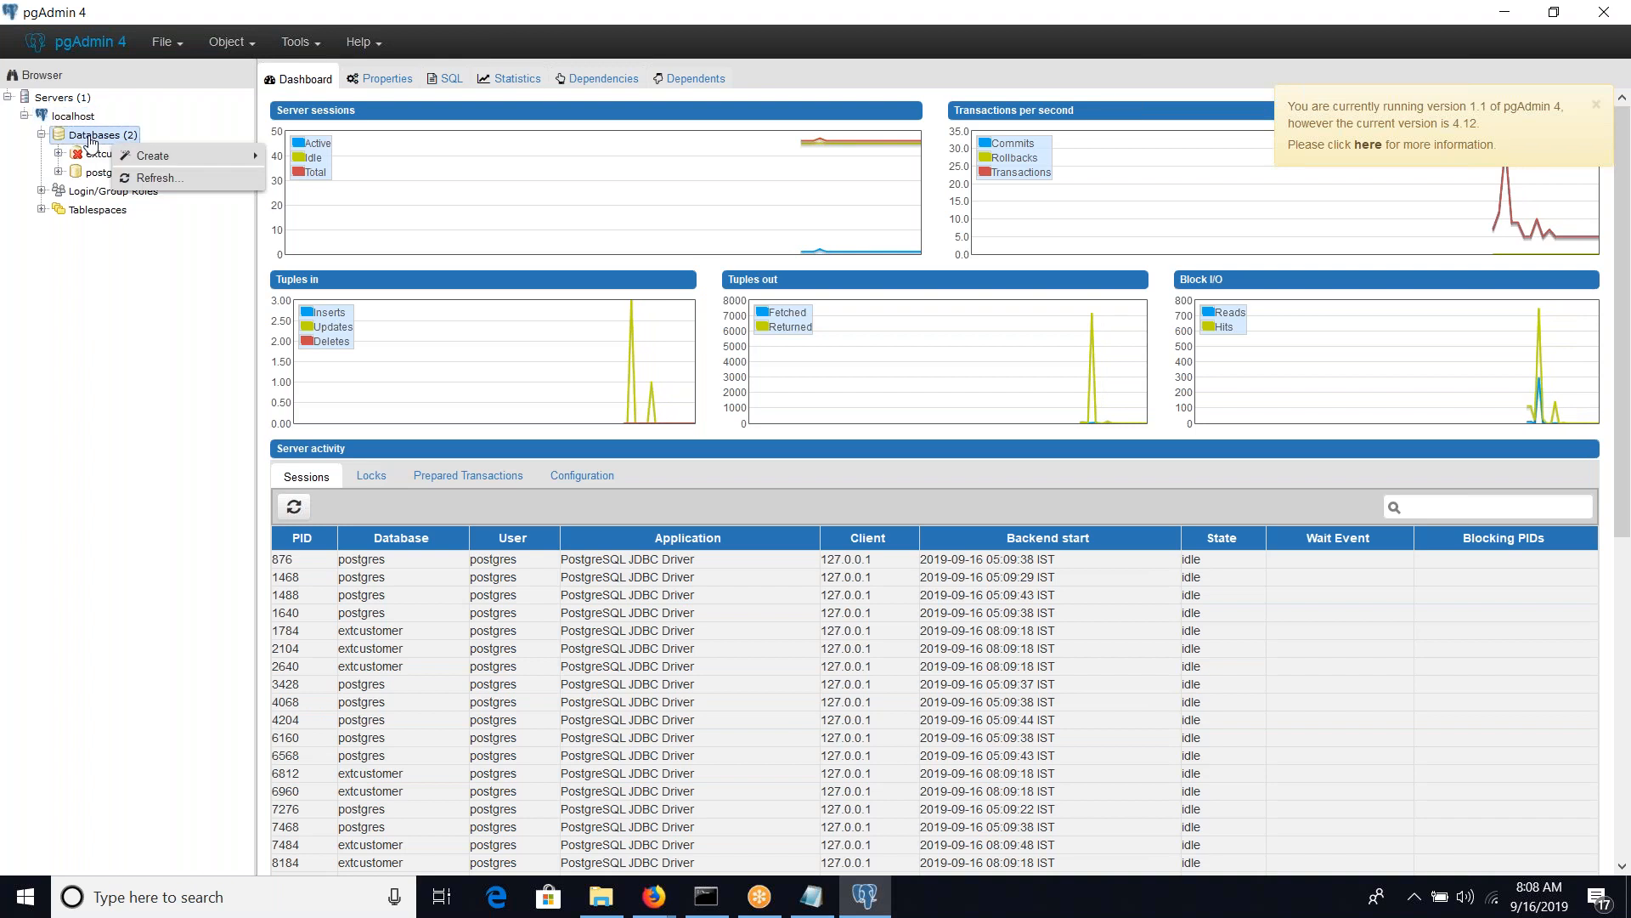
mouse_move(136, 157)
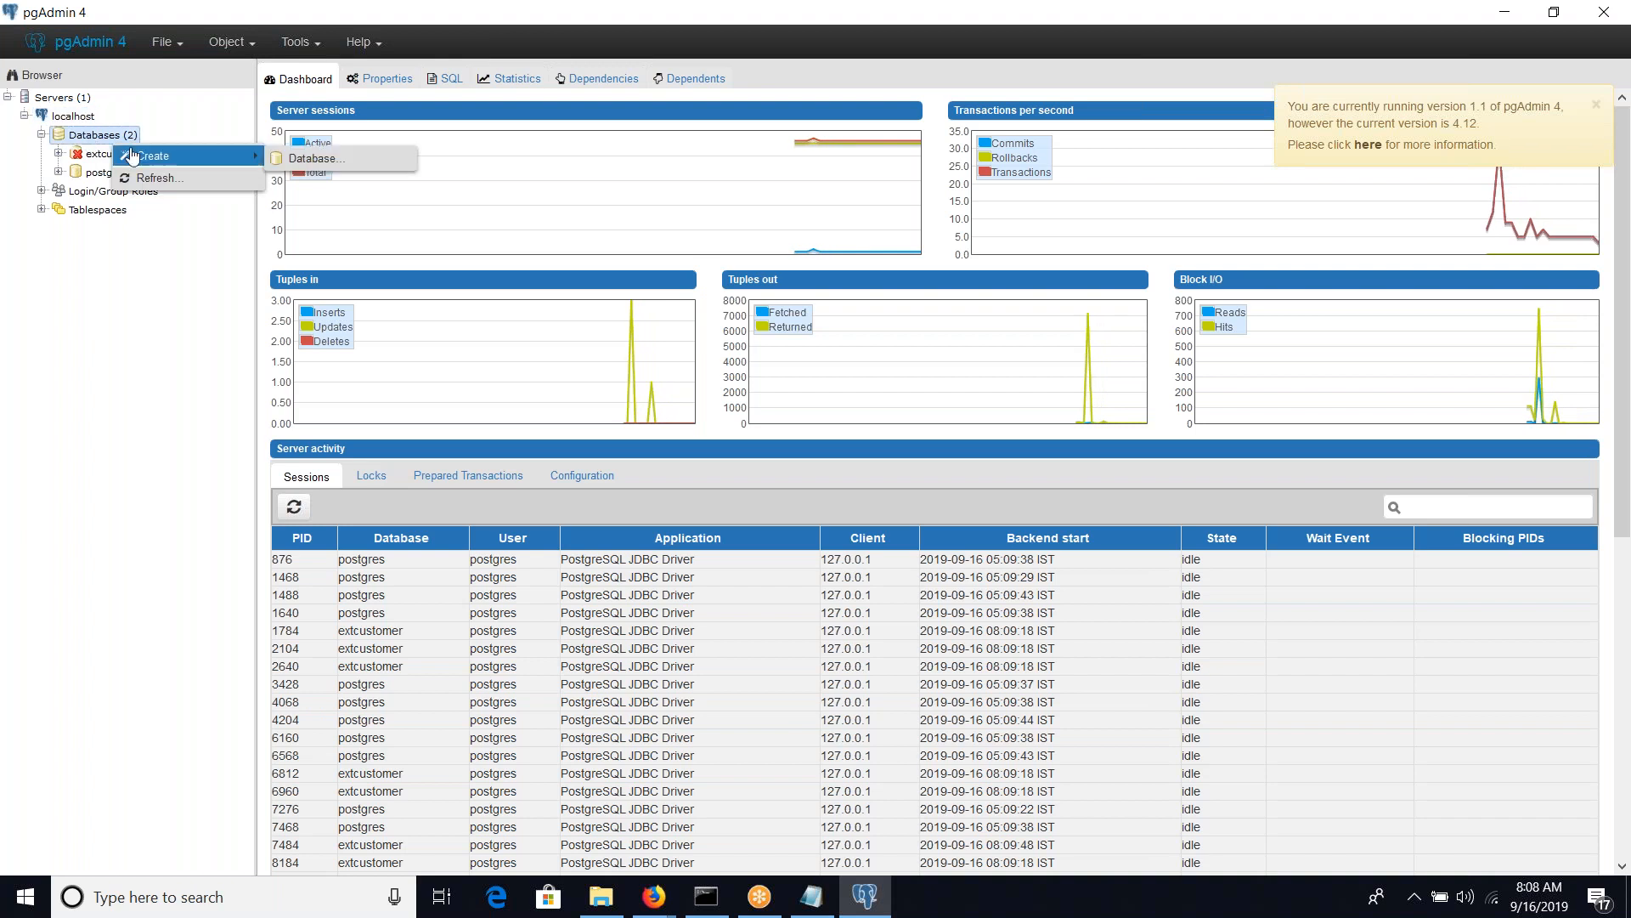
click(293, 160)
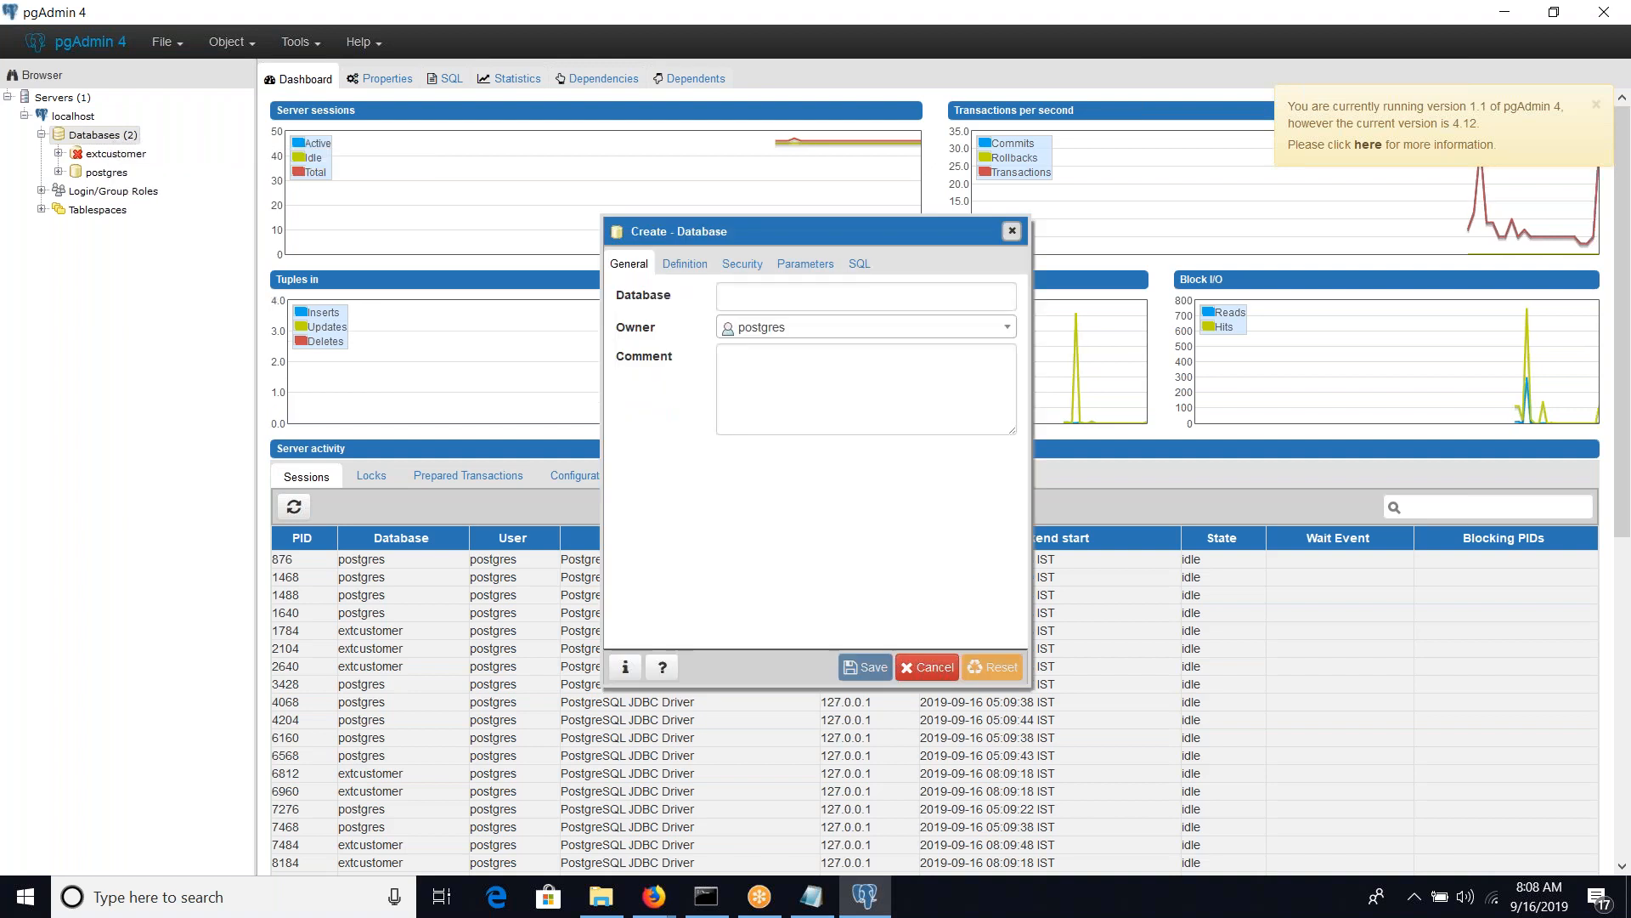
click(800, 287)
Enter InsServDB as the new database's name
text(Ins)
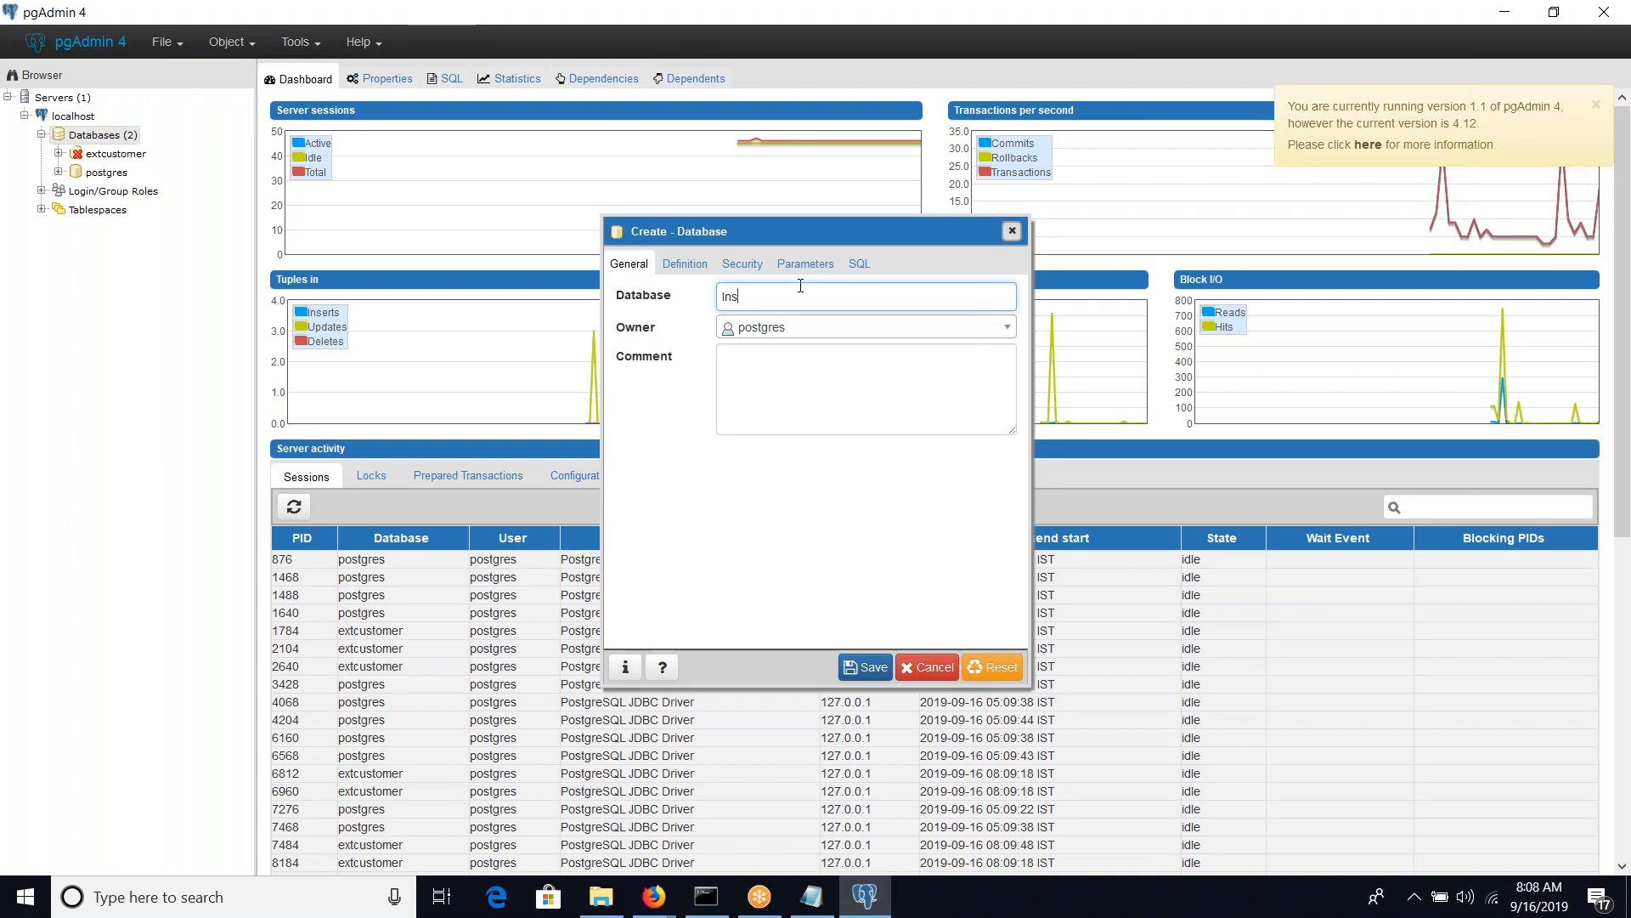
text(A)
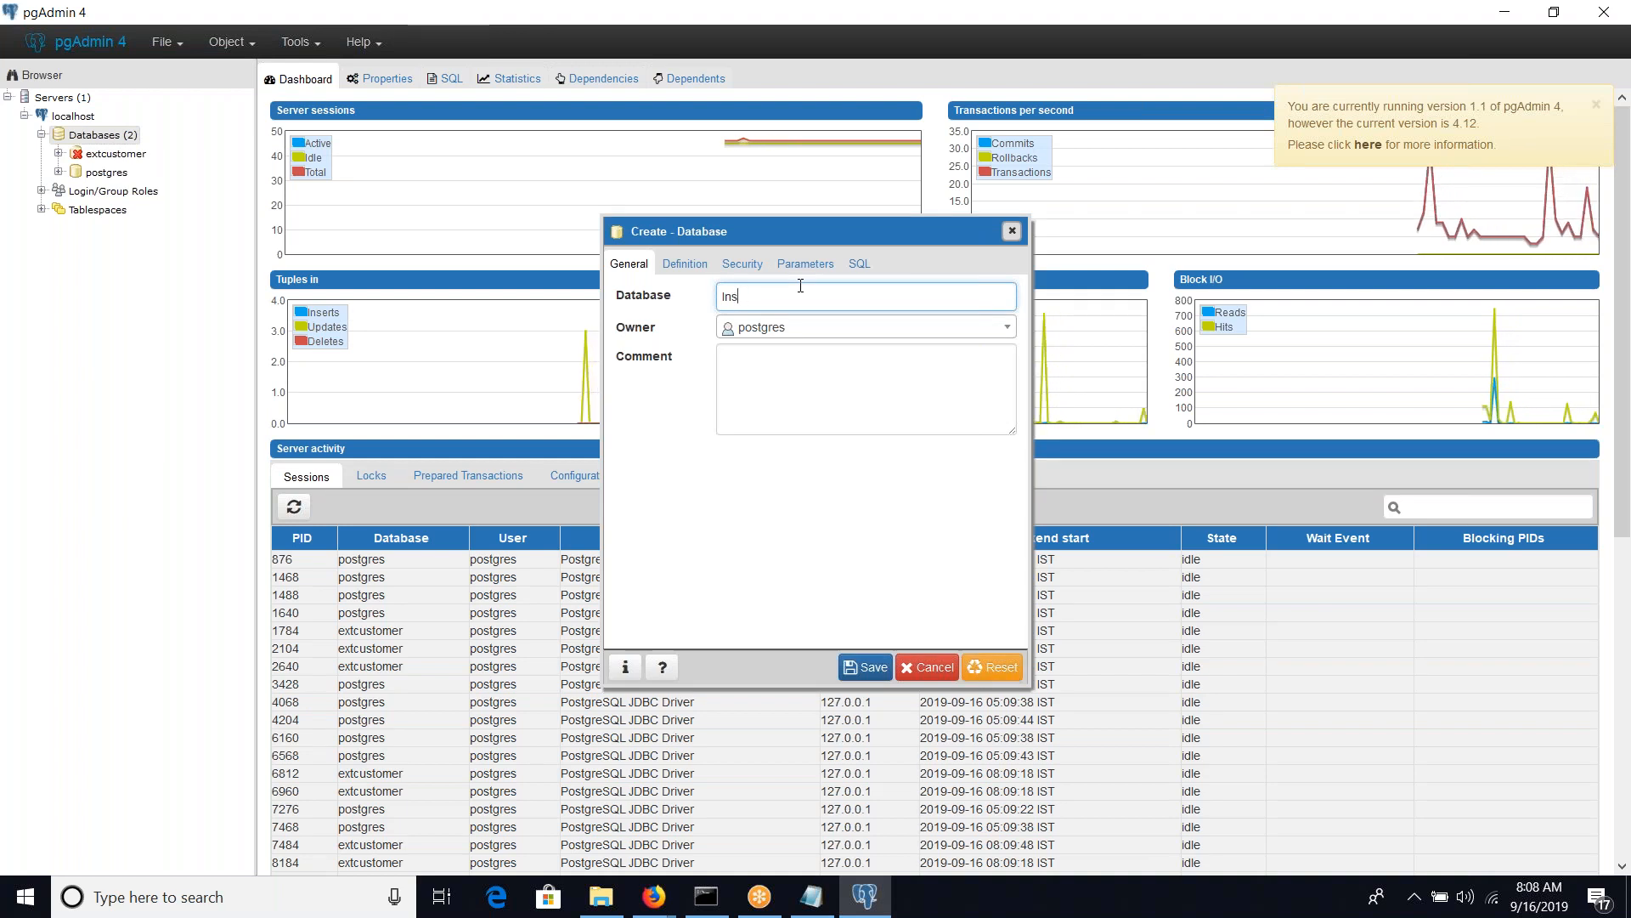
text(ServDB)
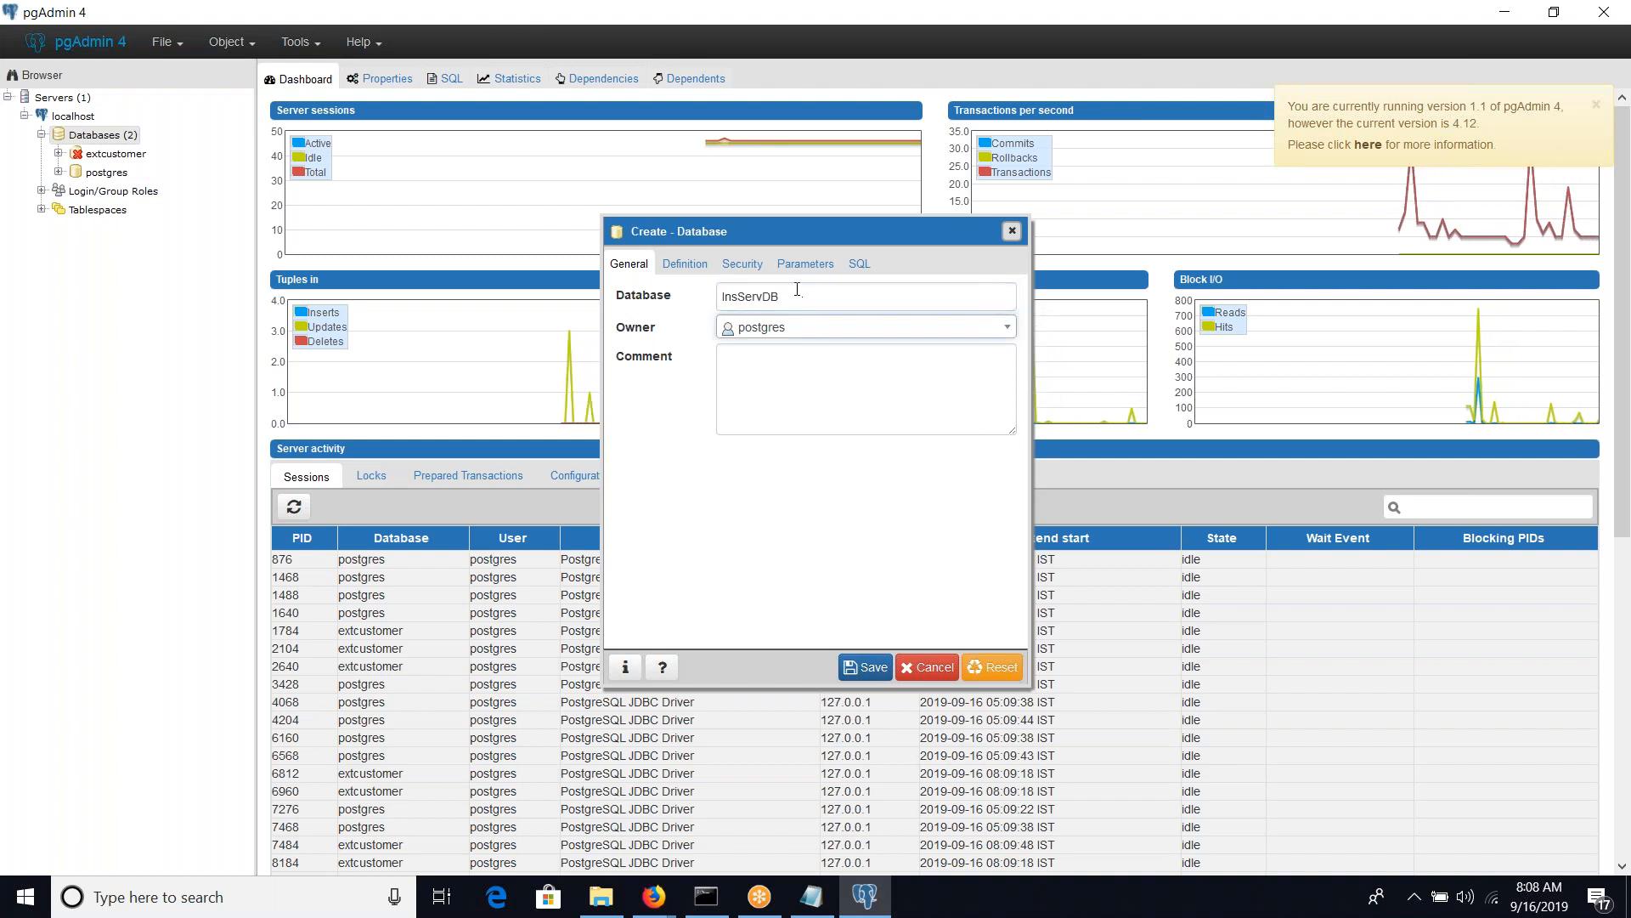
Replace the new database's name with the all-lowercase insservdb and show its security settings
key(ctrl+a)
text(ins)
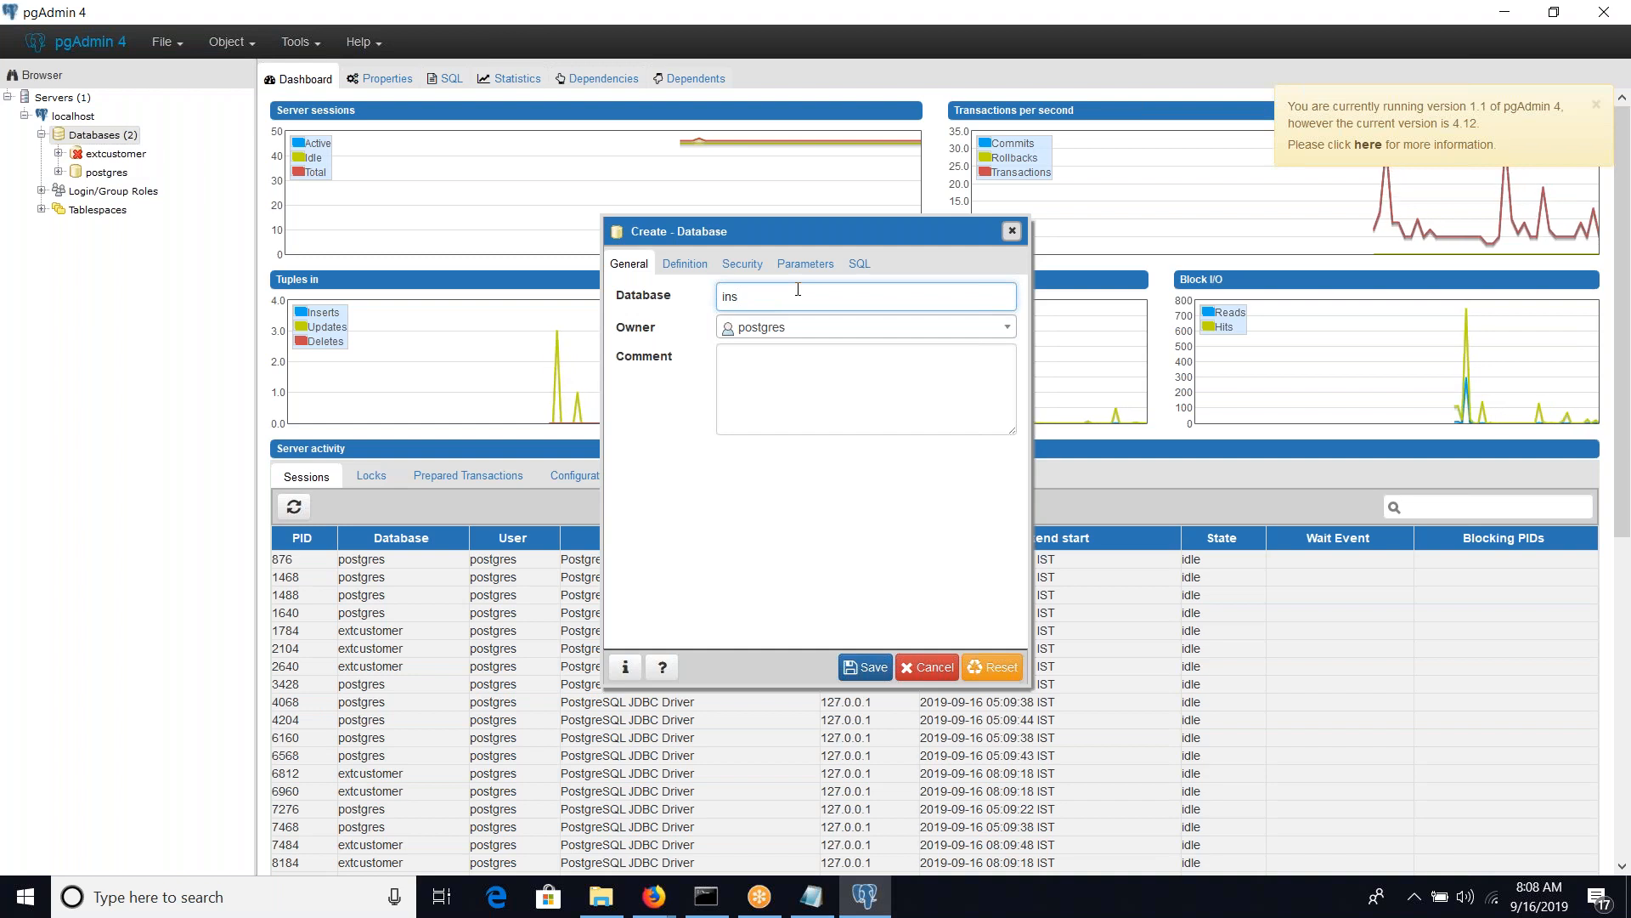
text(serv)
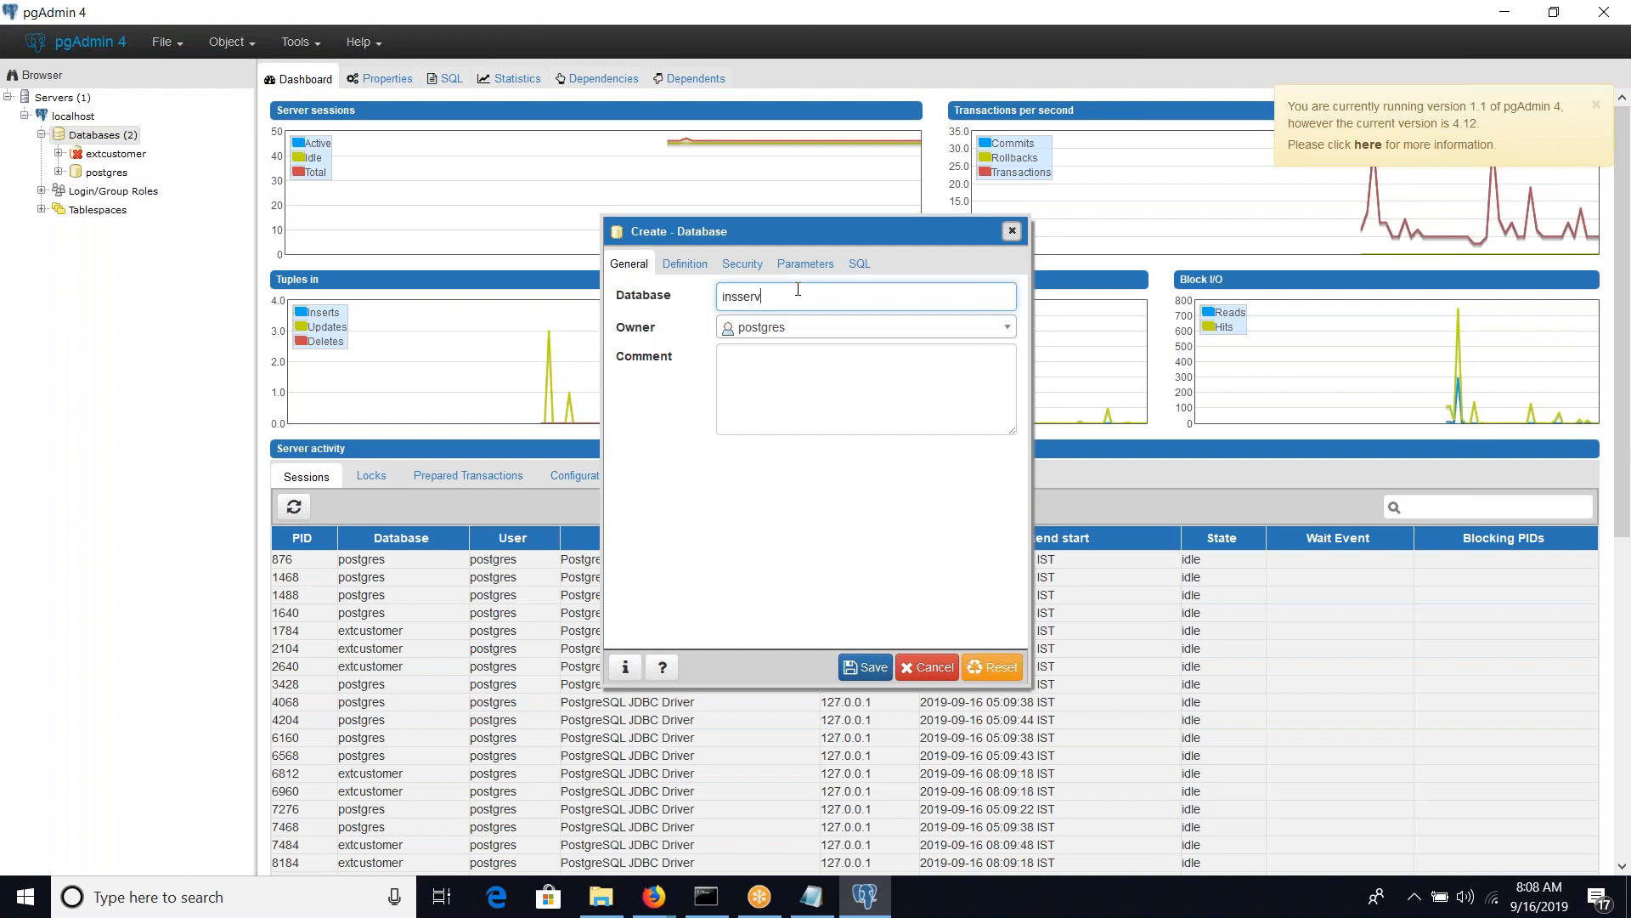
text(db)
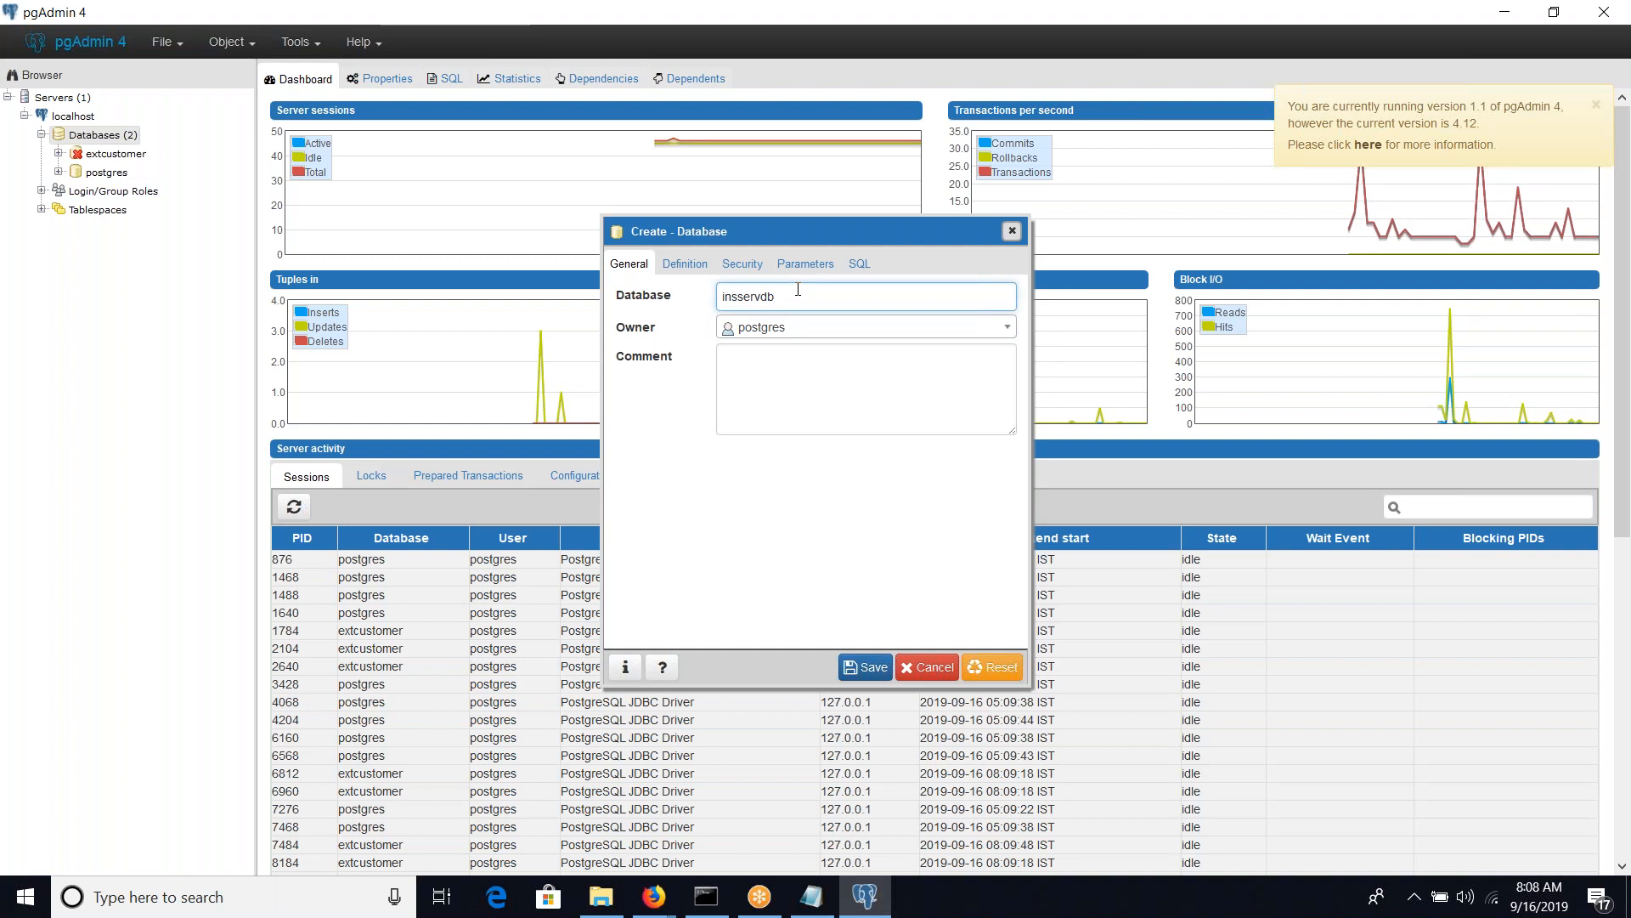
key(Tab)
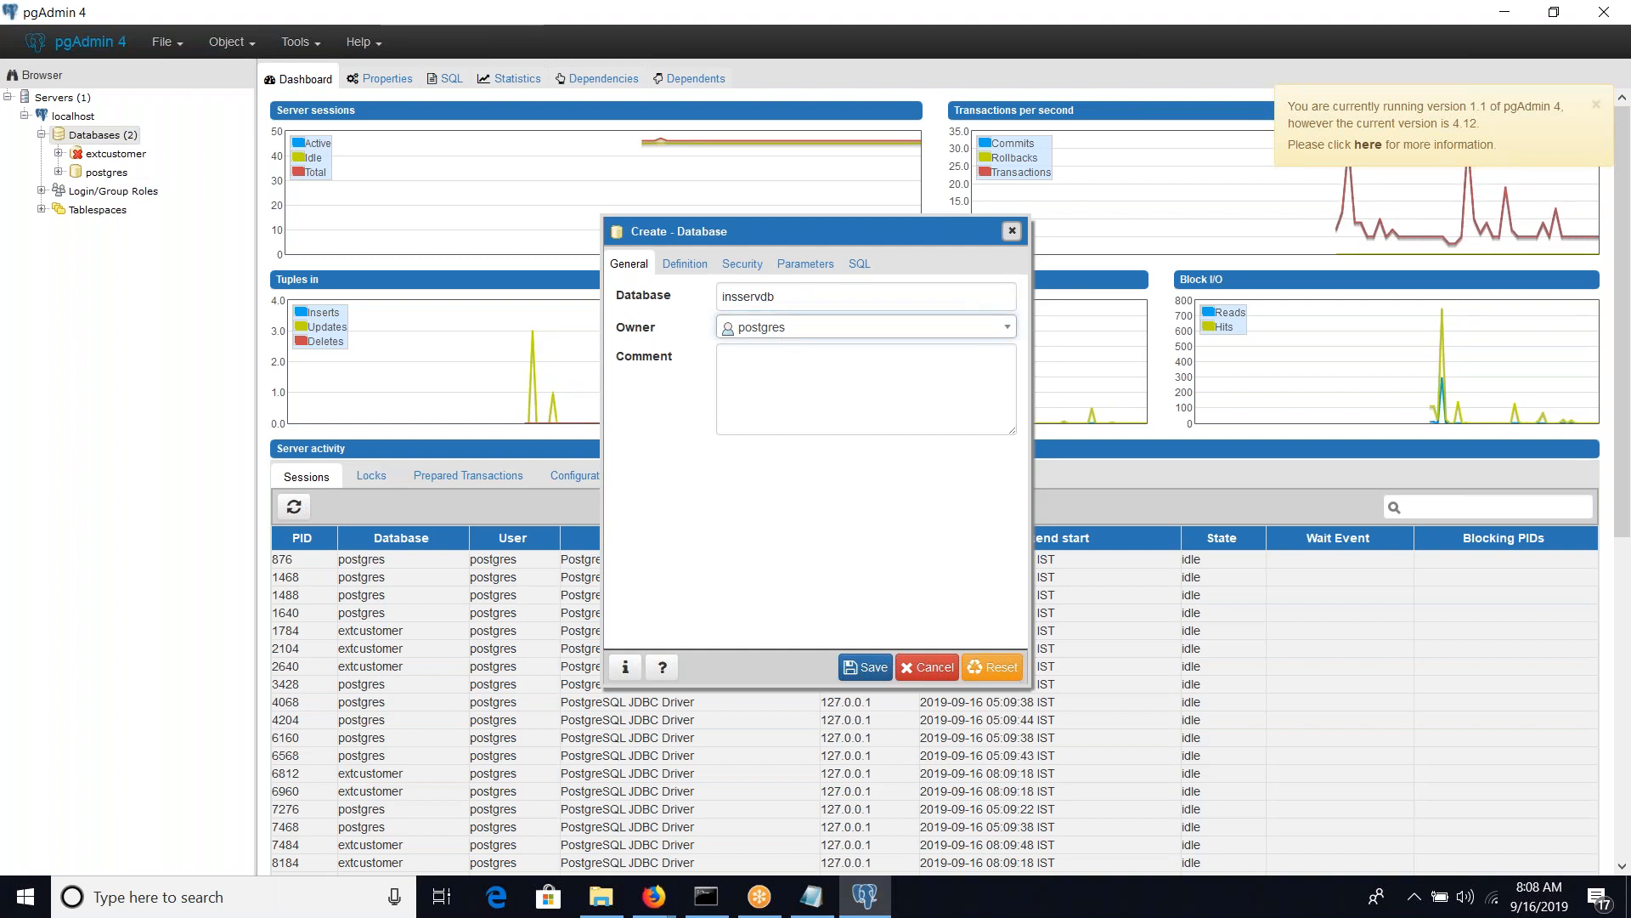
click(747, 272)
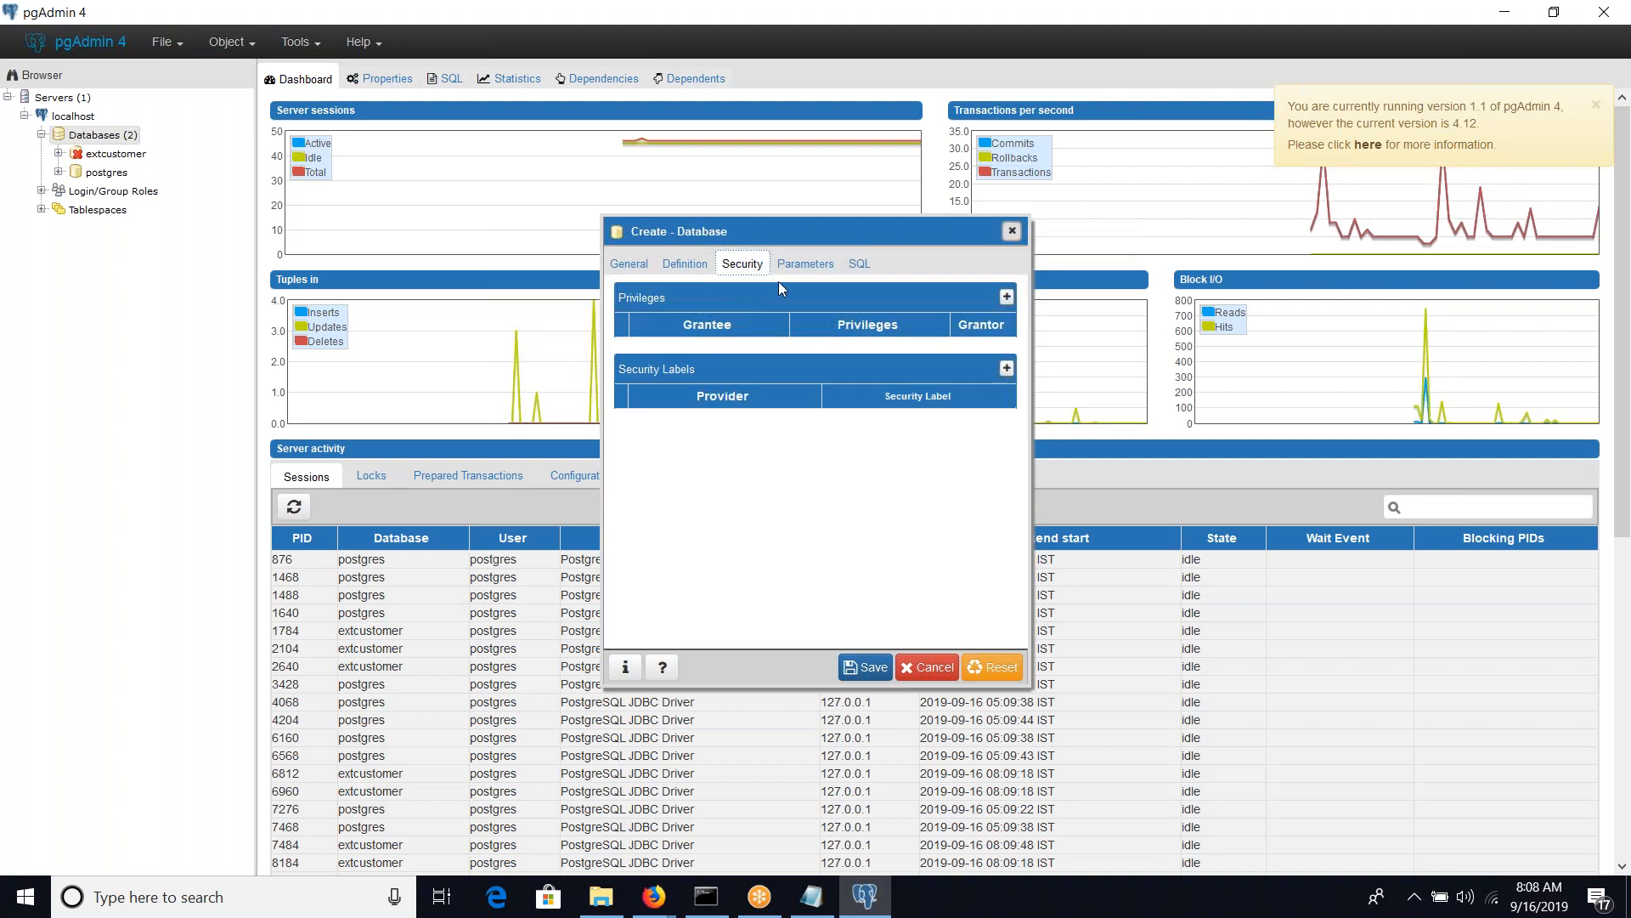
Review the new database's parameters and definition settings, and save the insservdb database with owner postgres
click(805, 264)
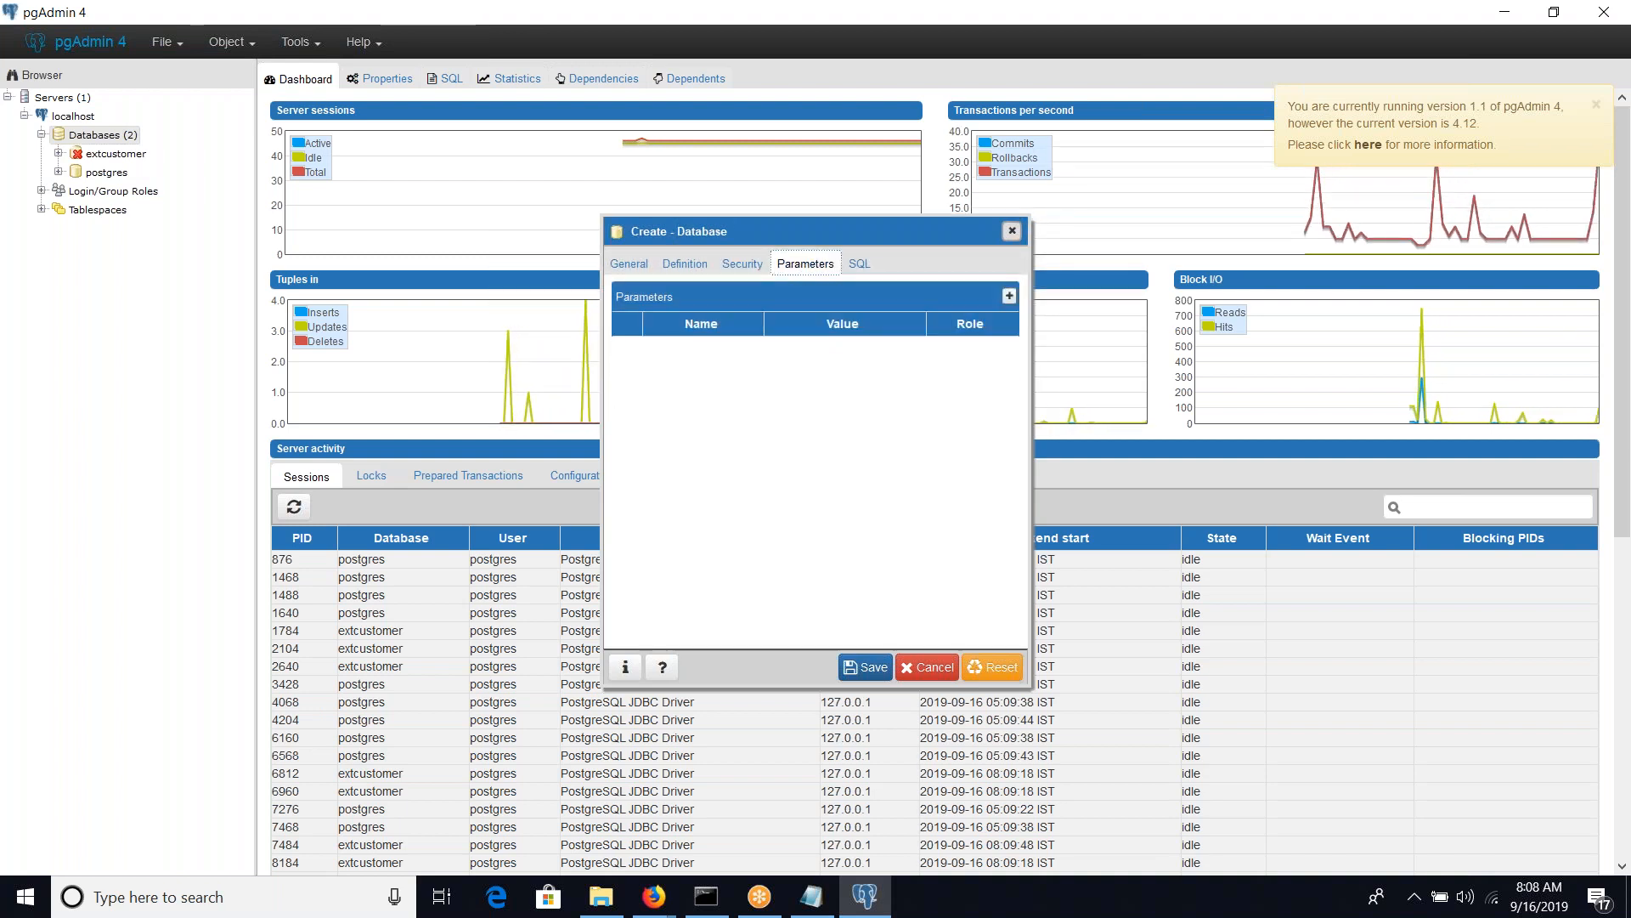
click(702, 269)
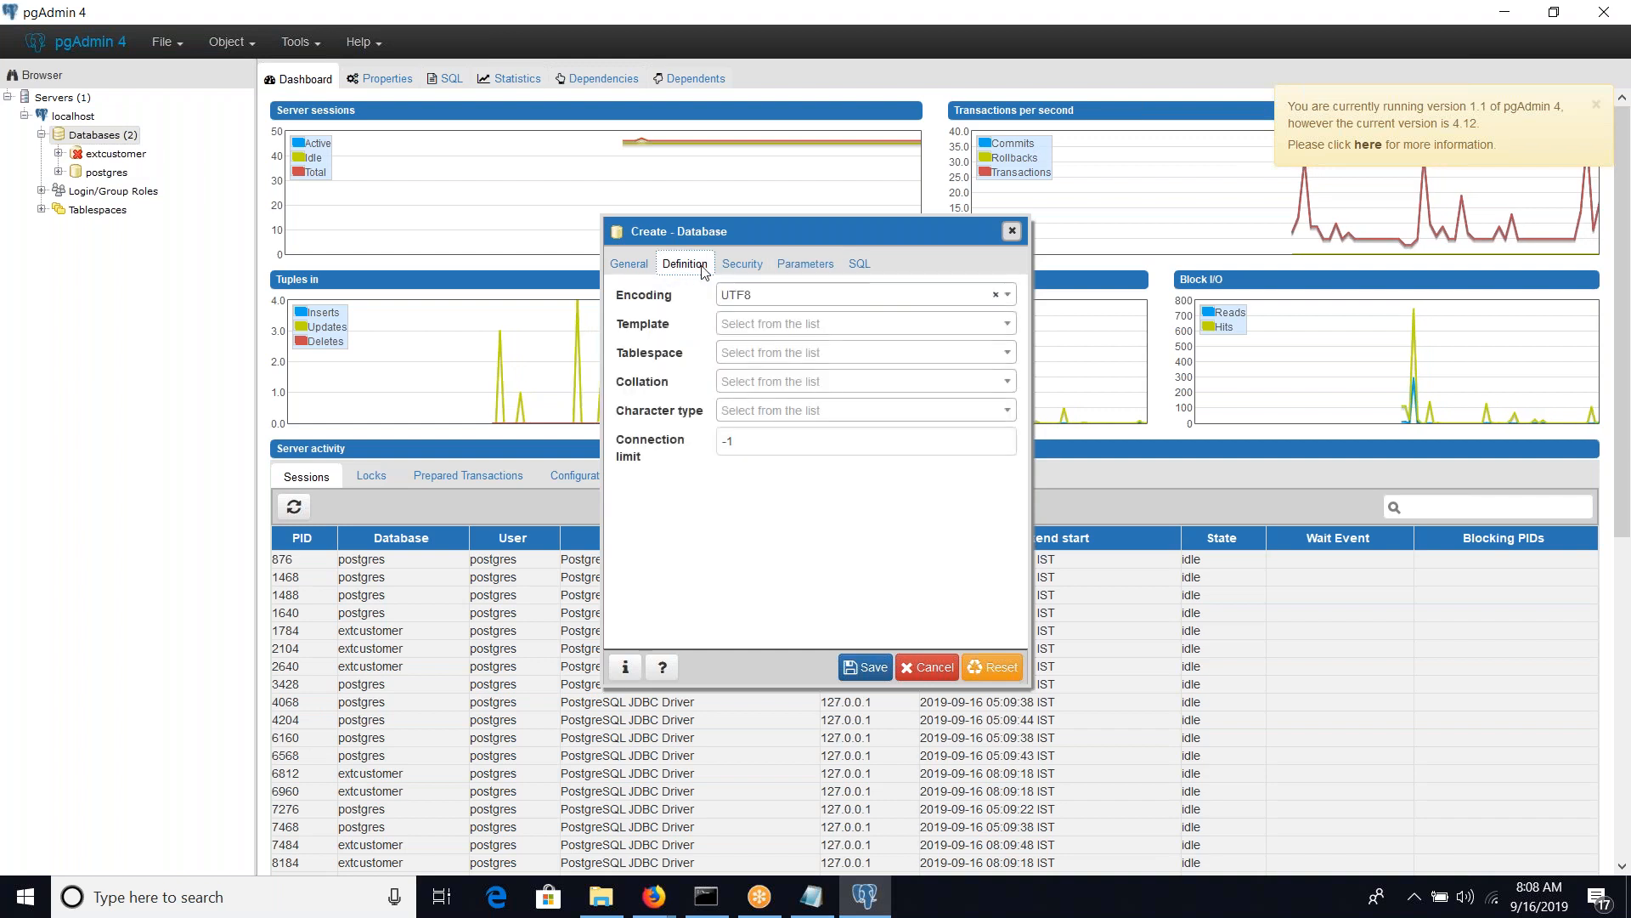
click(633, 269)
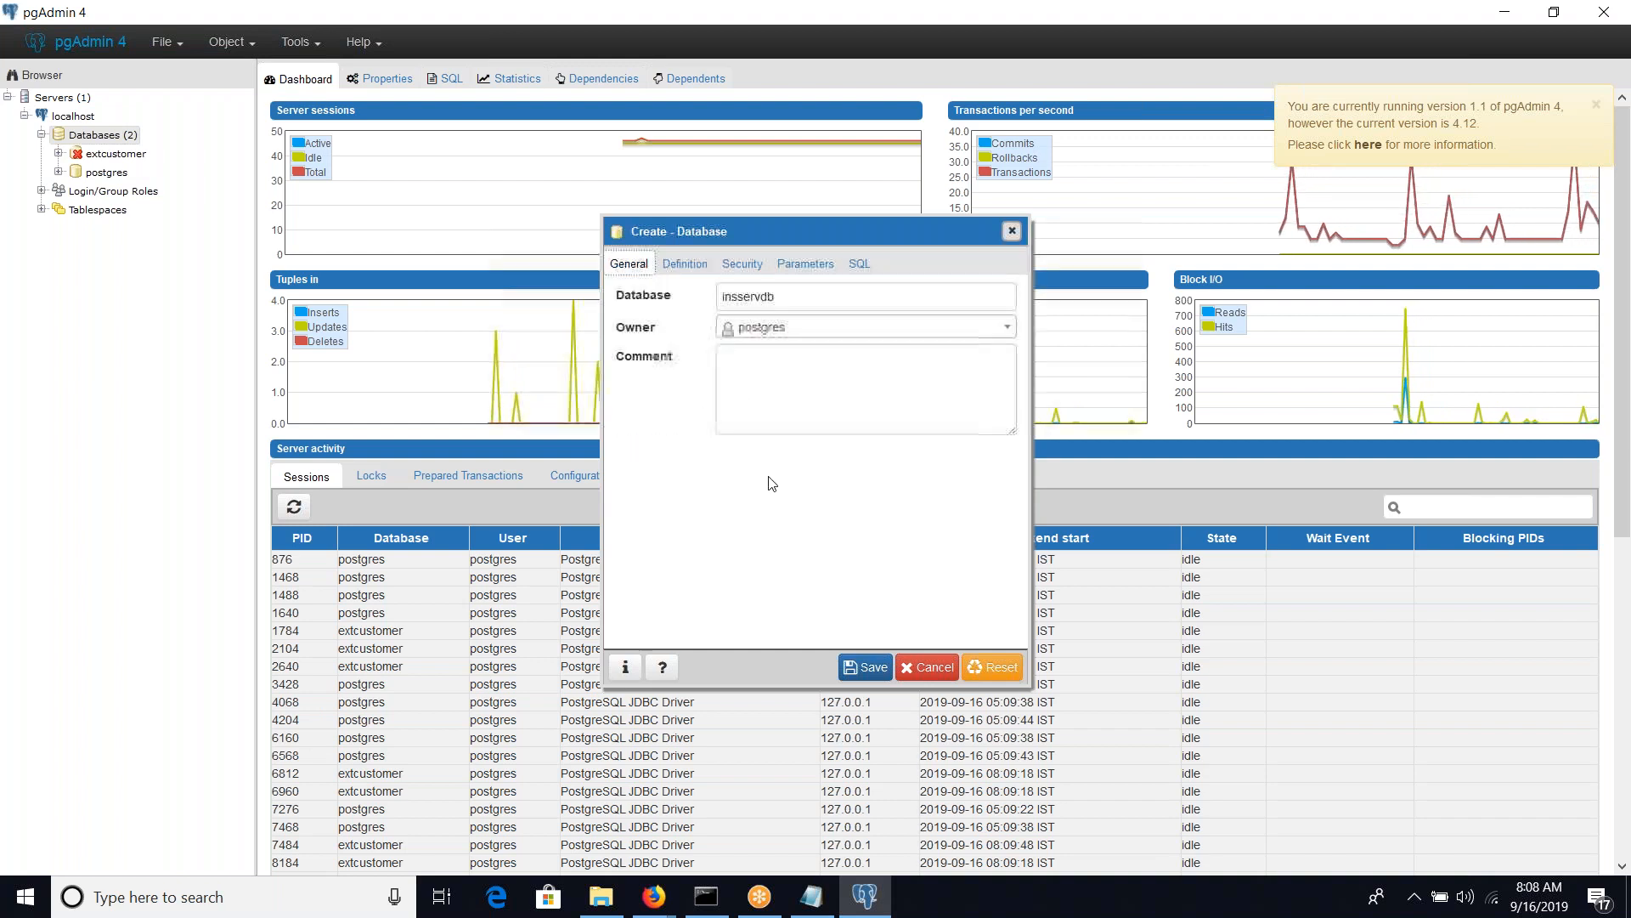
click(868, 668)
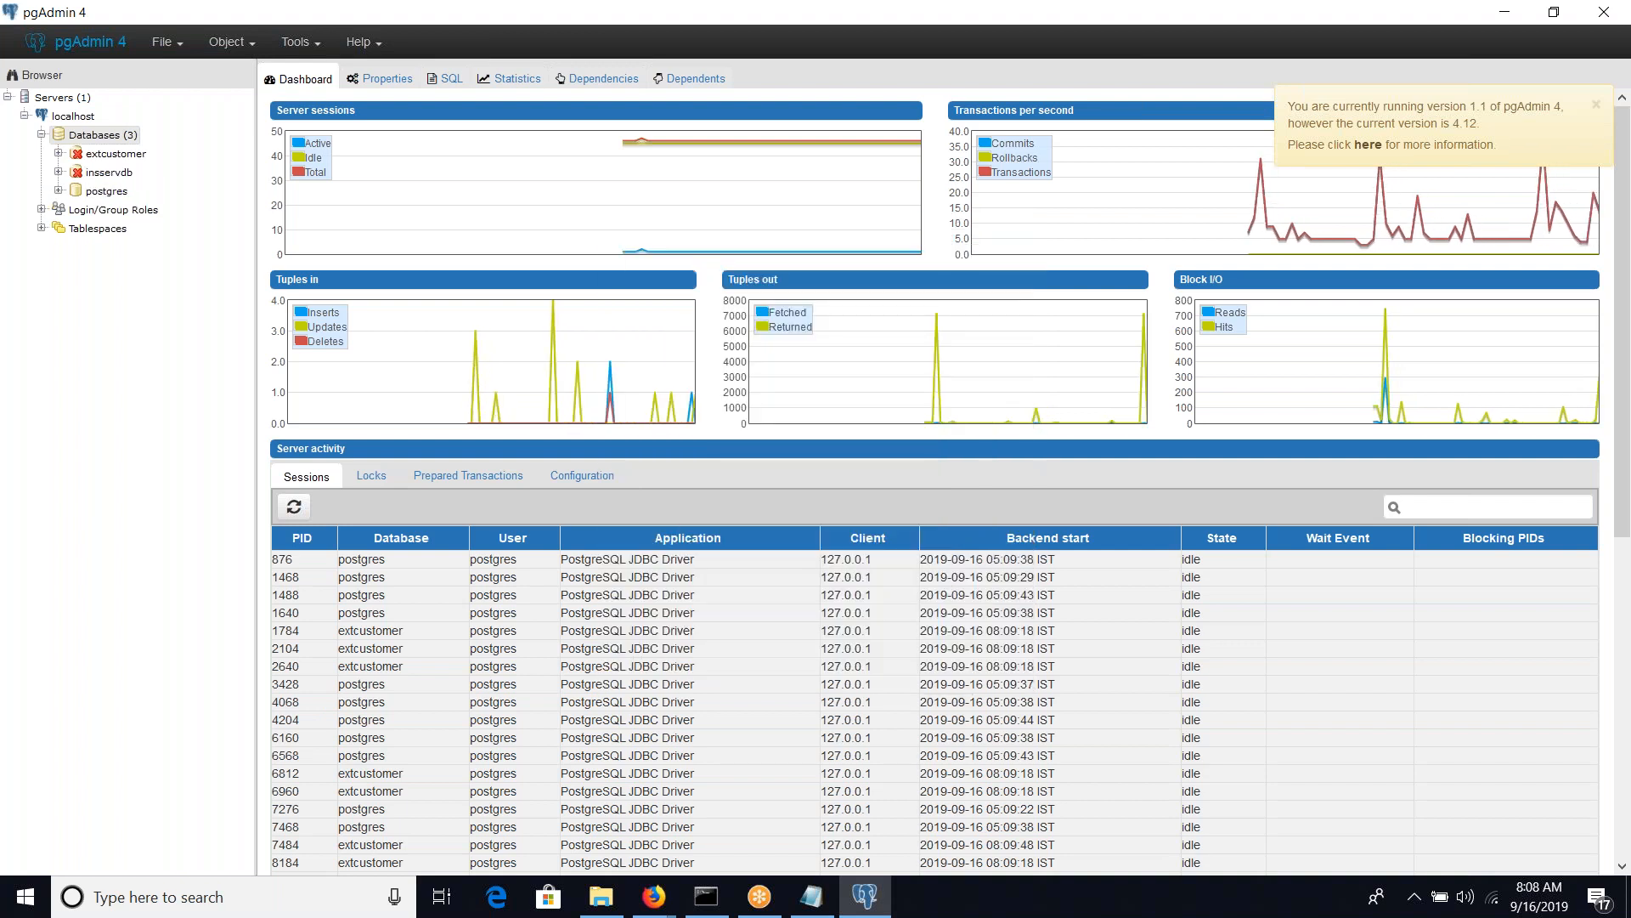
Grant PUBLIC all default privileges on tables in the insservdb database and save the change
right_click(118, 174)
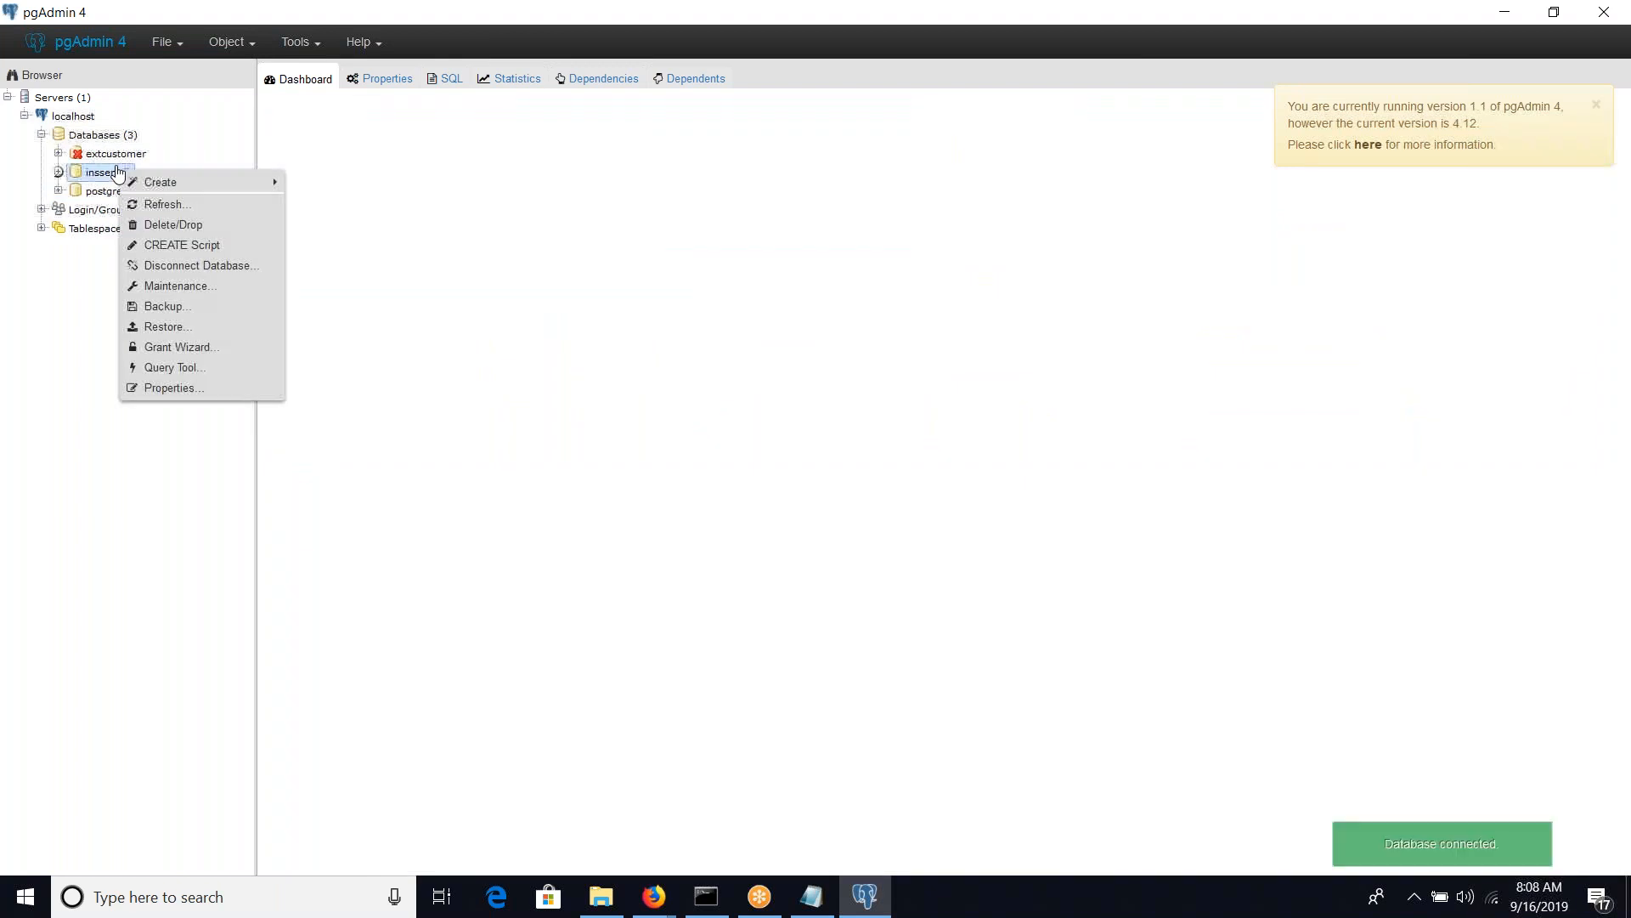
click(158, 389)
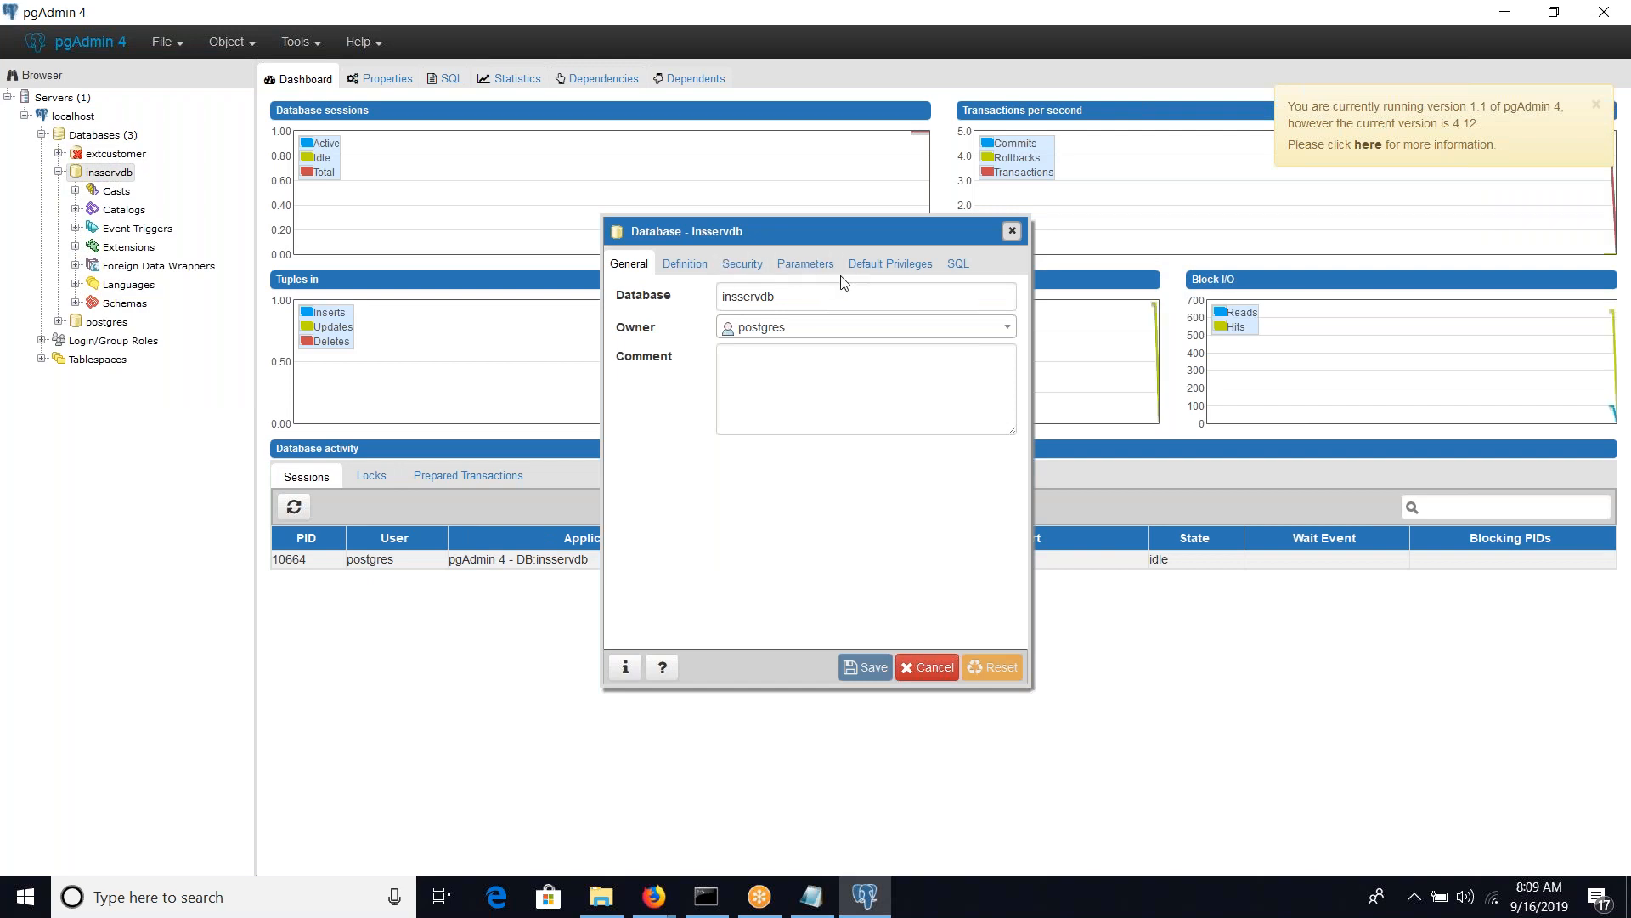
click(863, 266)
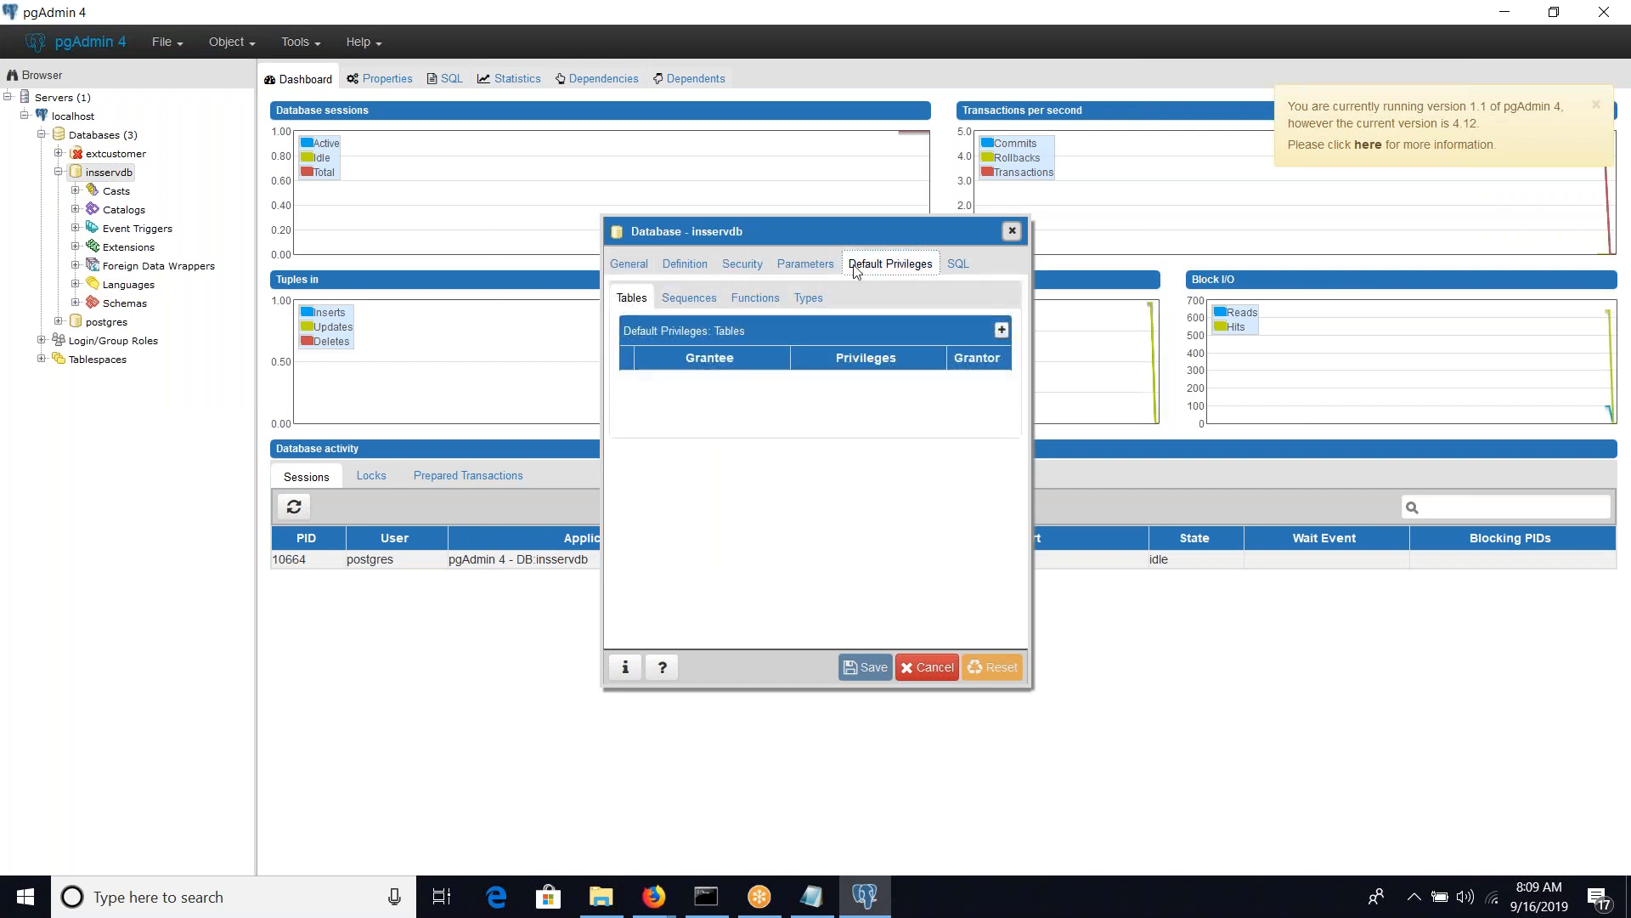
click(1000, 331)
click(778, 384)
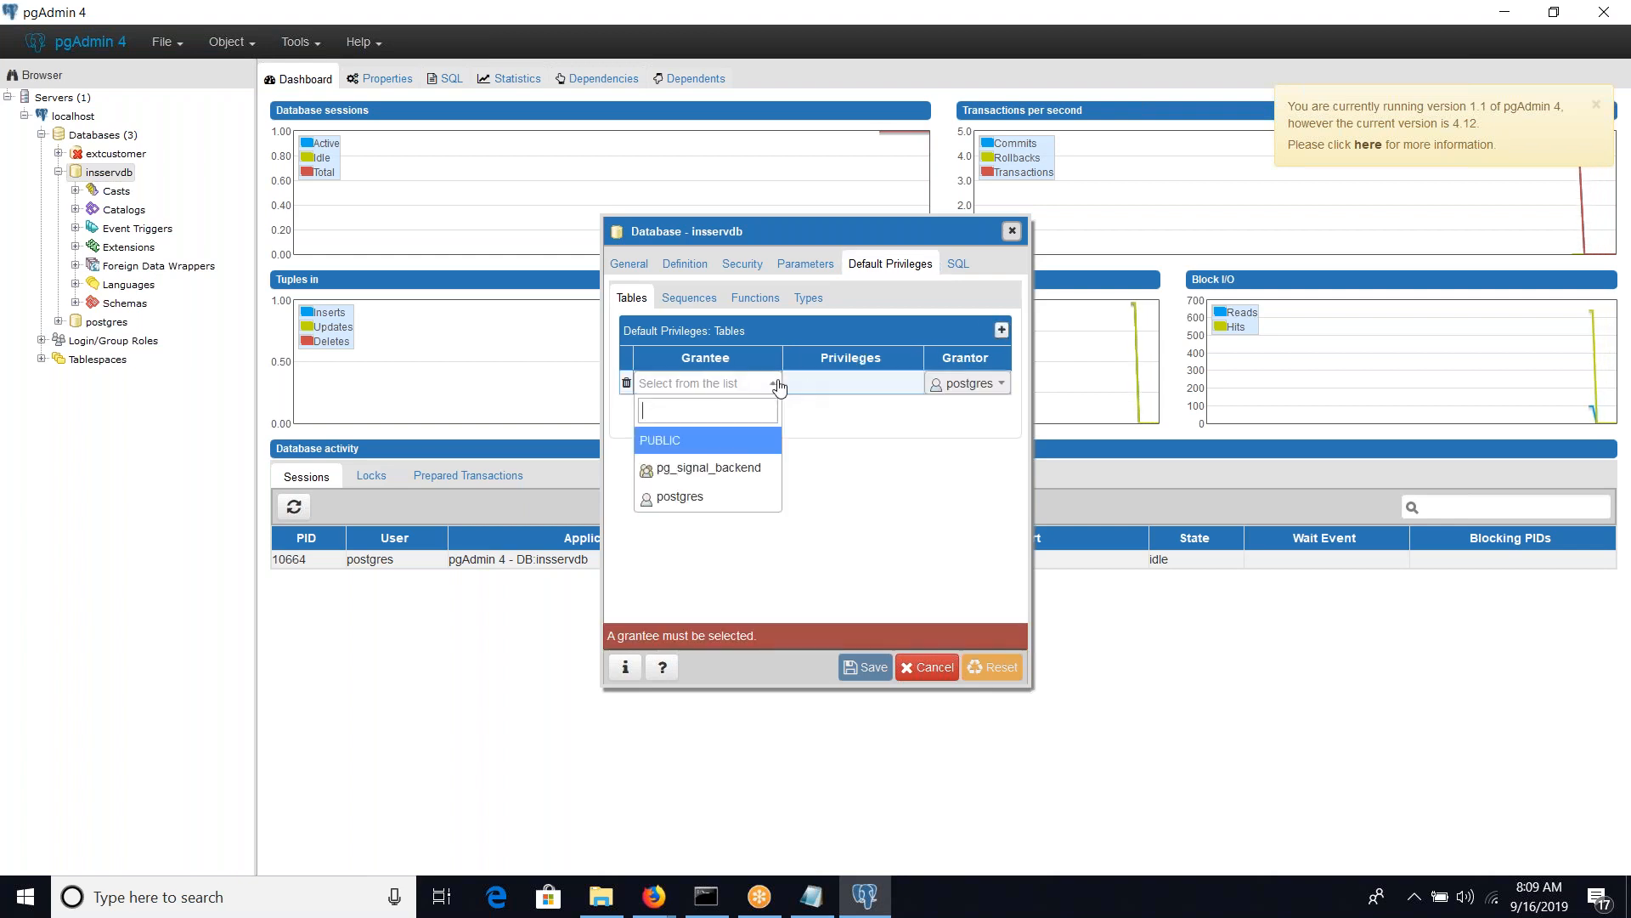
click(705, 440)
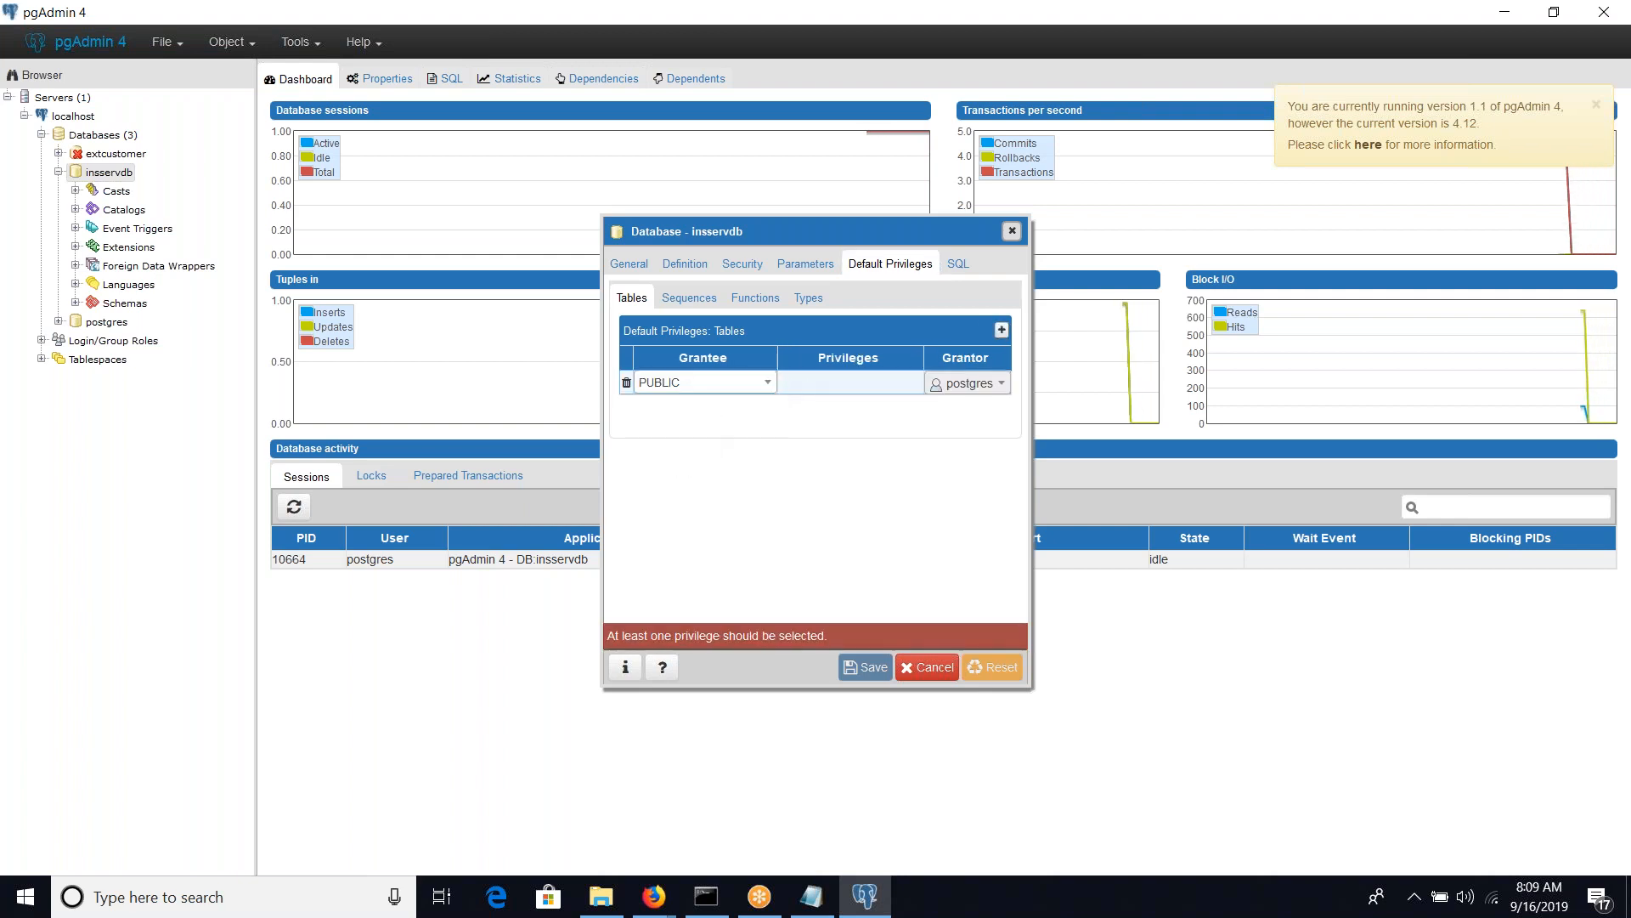
click(896, 382)
click(753, 383)
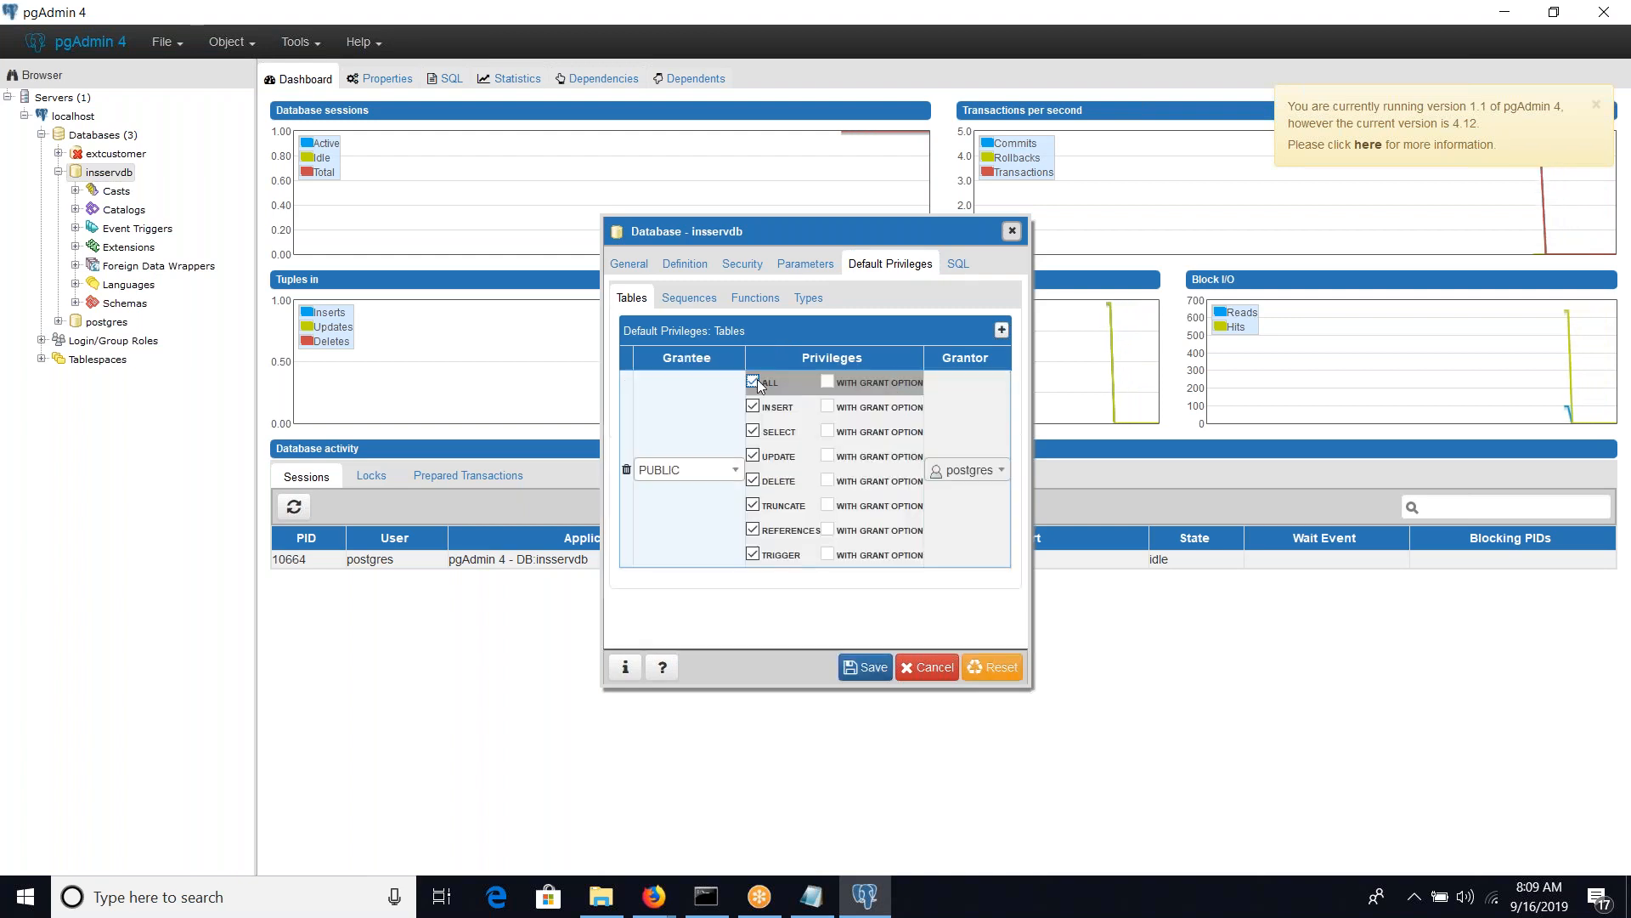
click(860, 659)
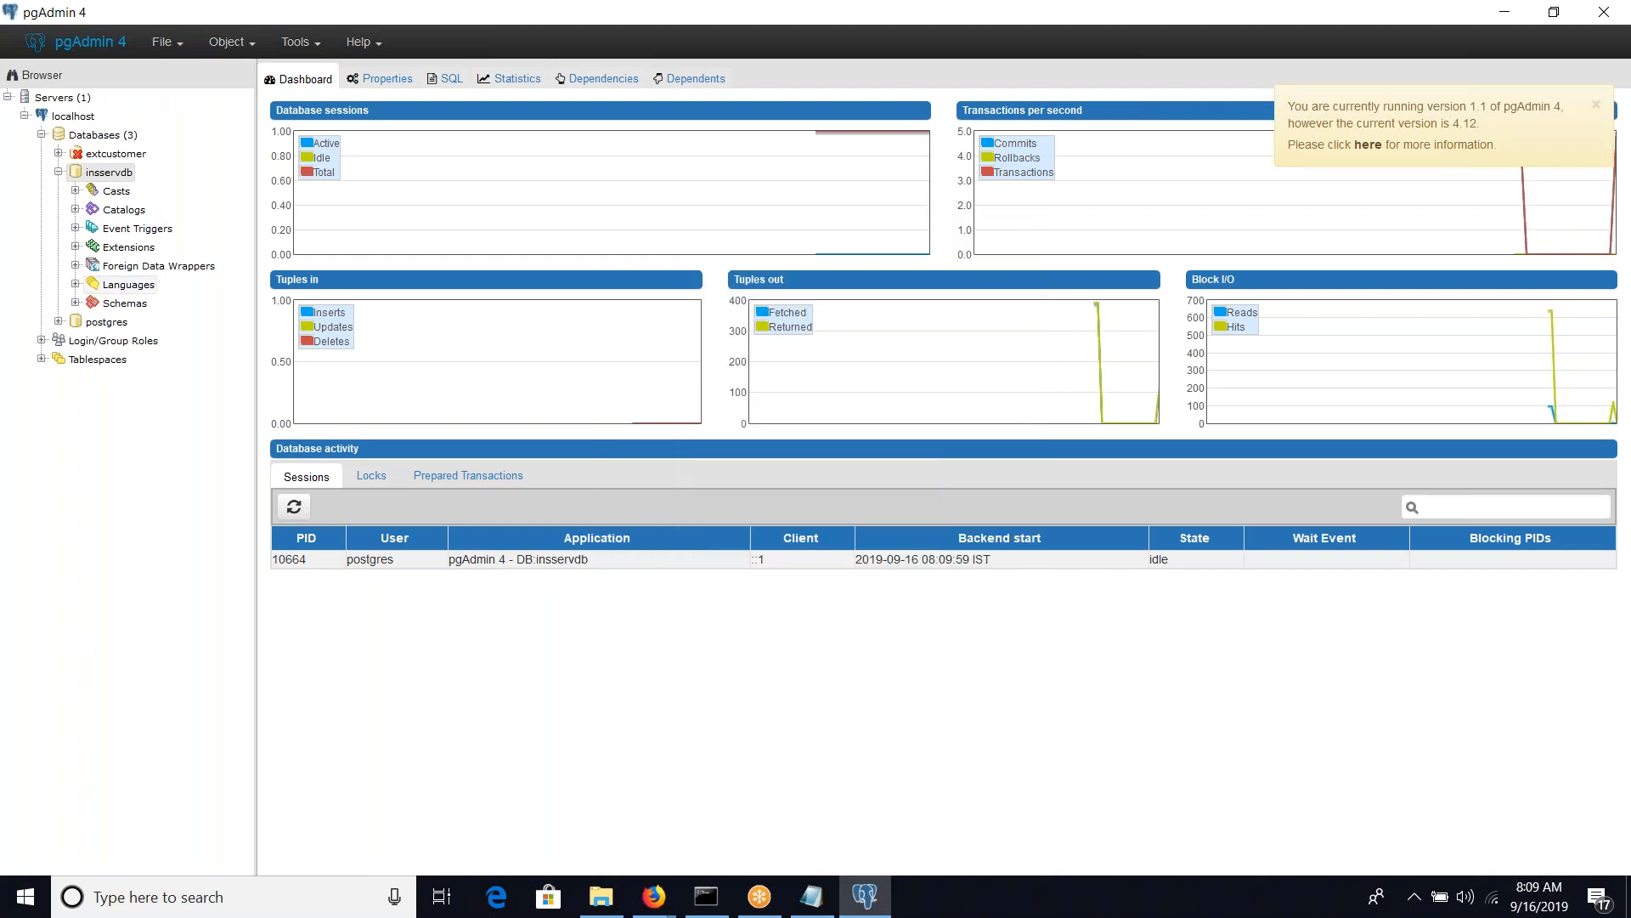
Check the default table privileges in insservdb's properties and close them
right_click(123, 177)
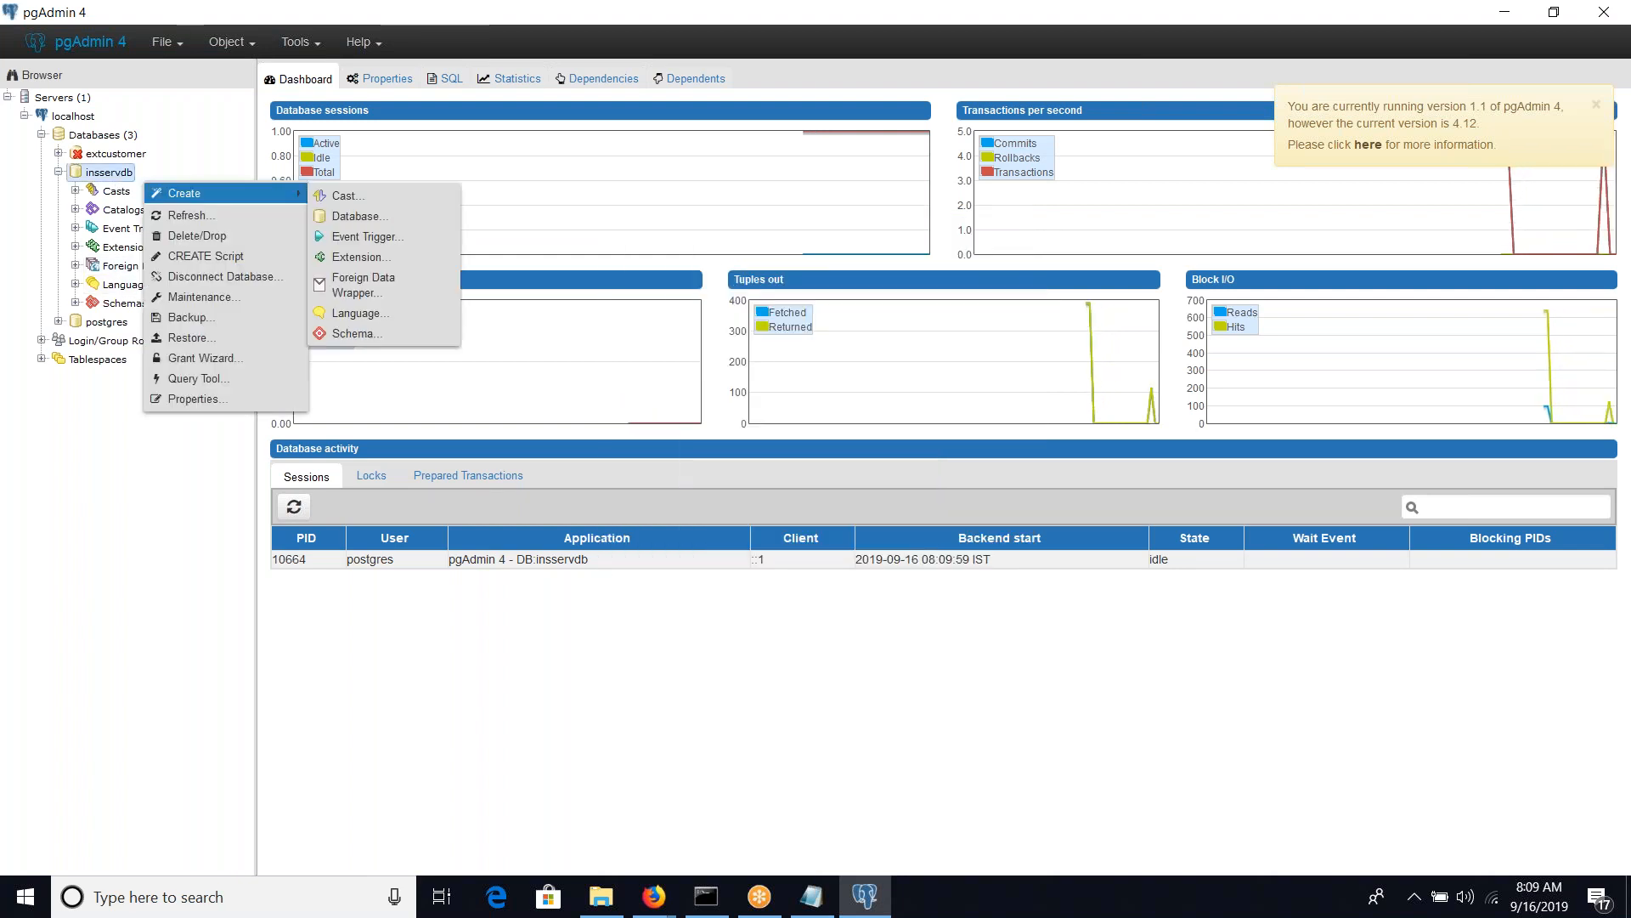
click(193, 399)
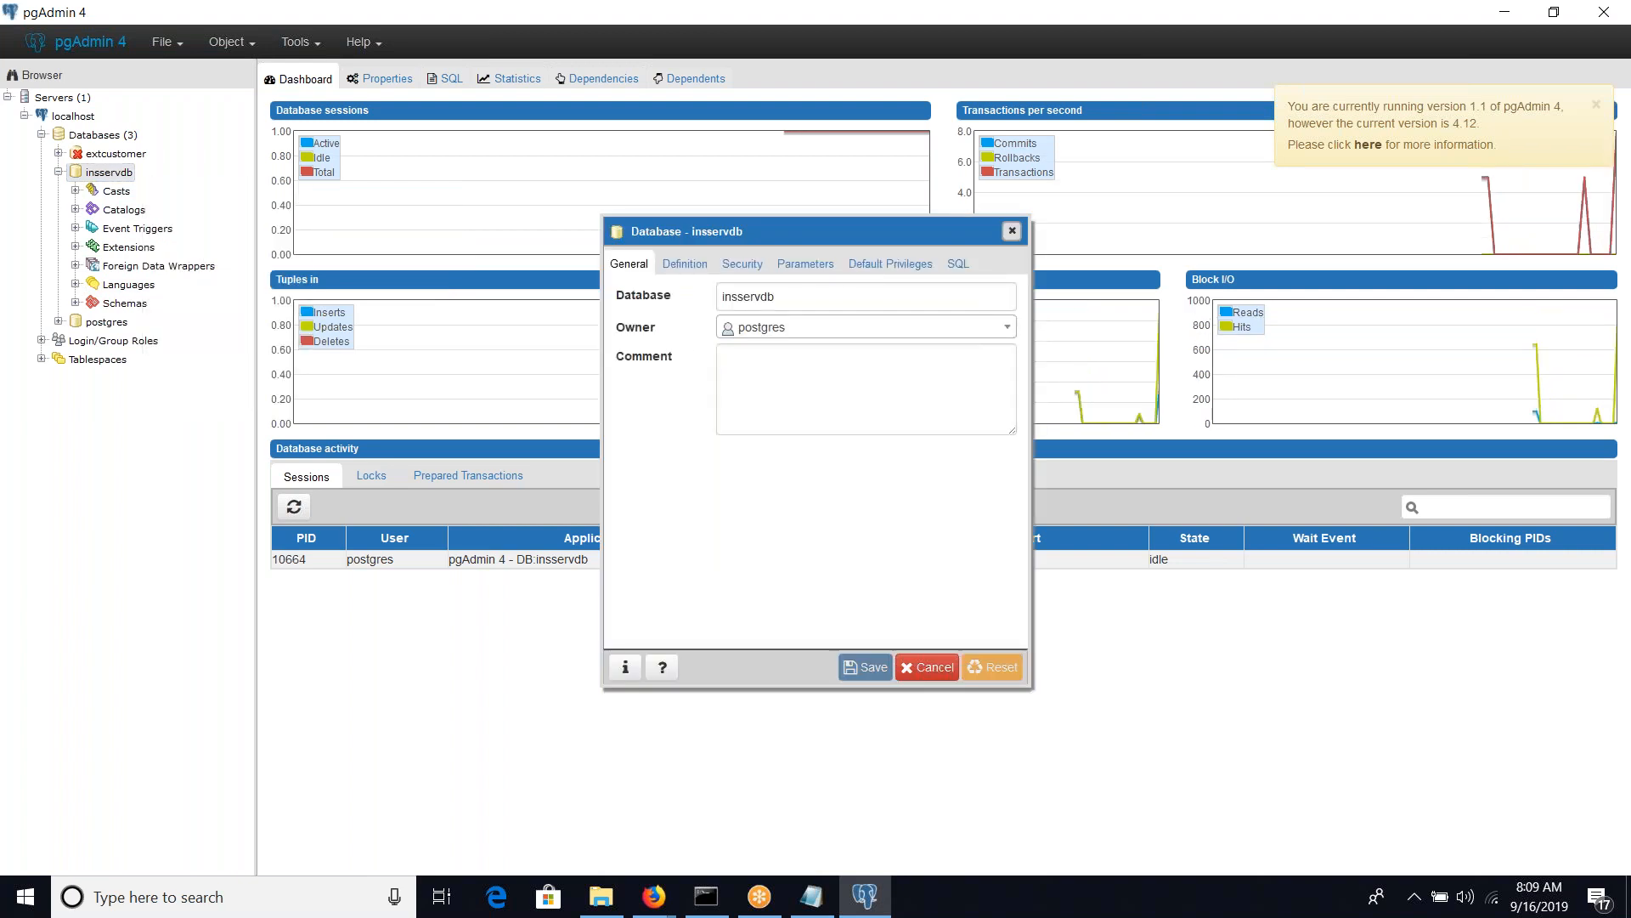
click(890, 263)
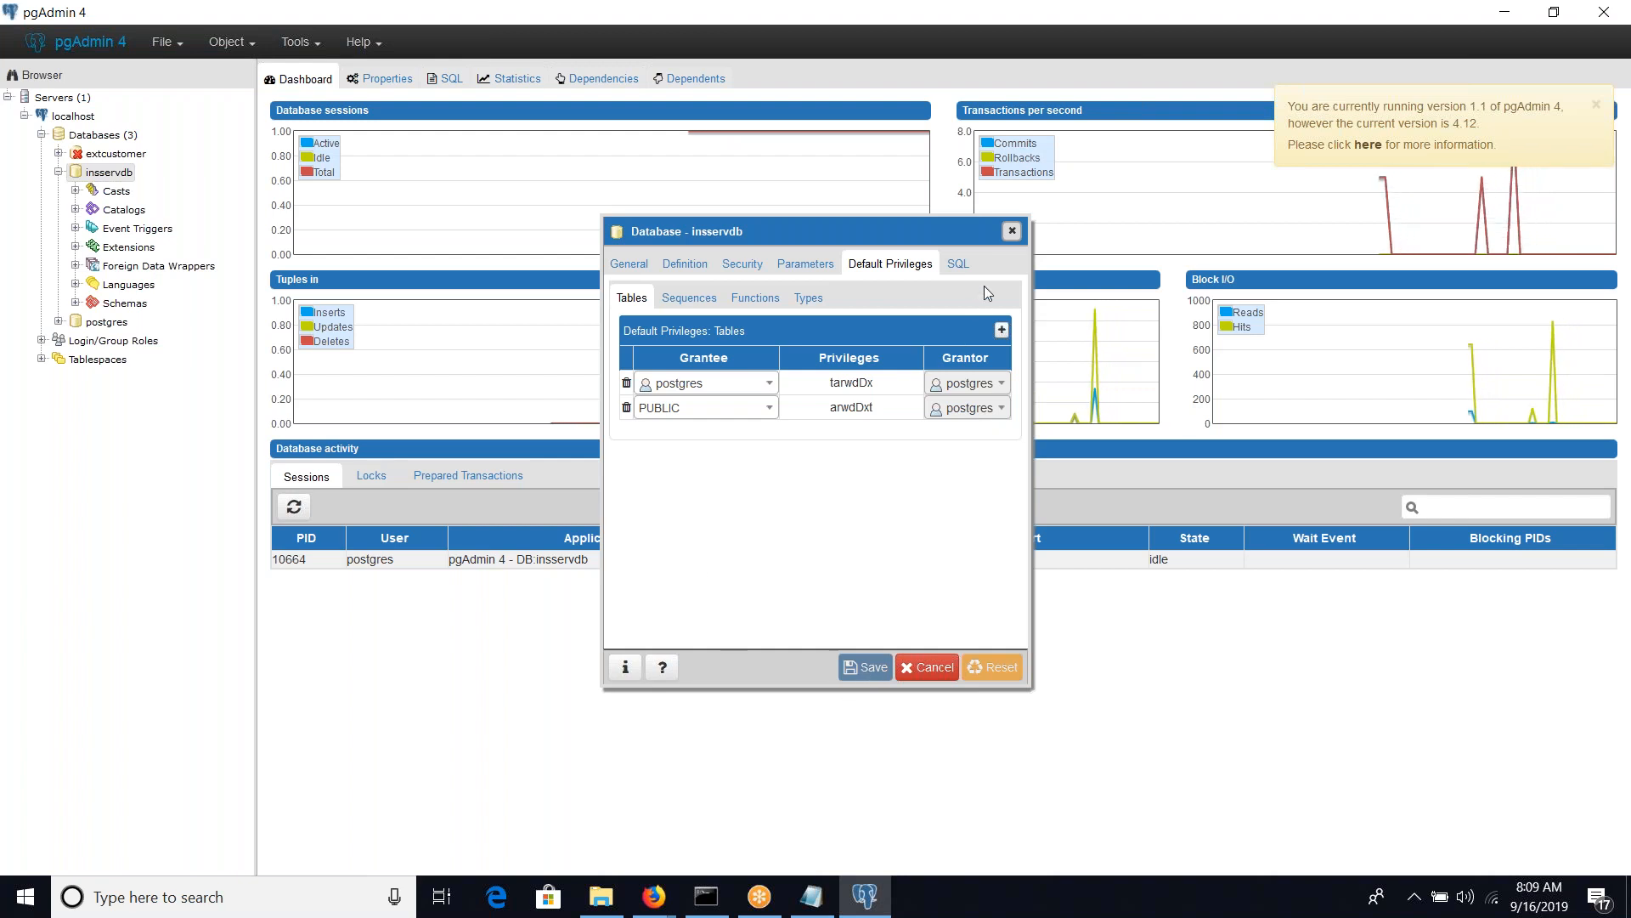
click(1011, 231)
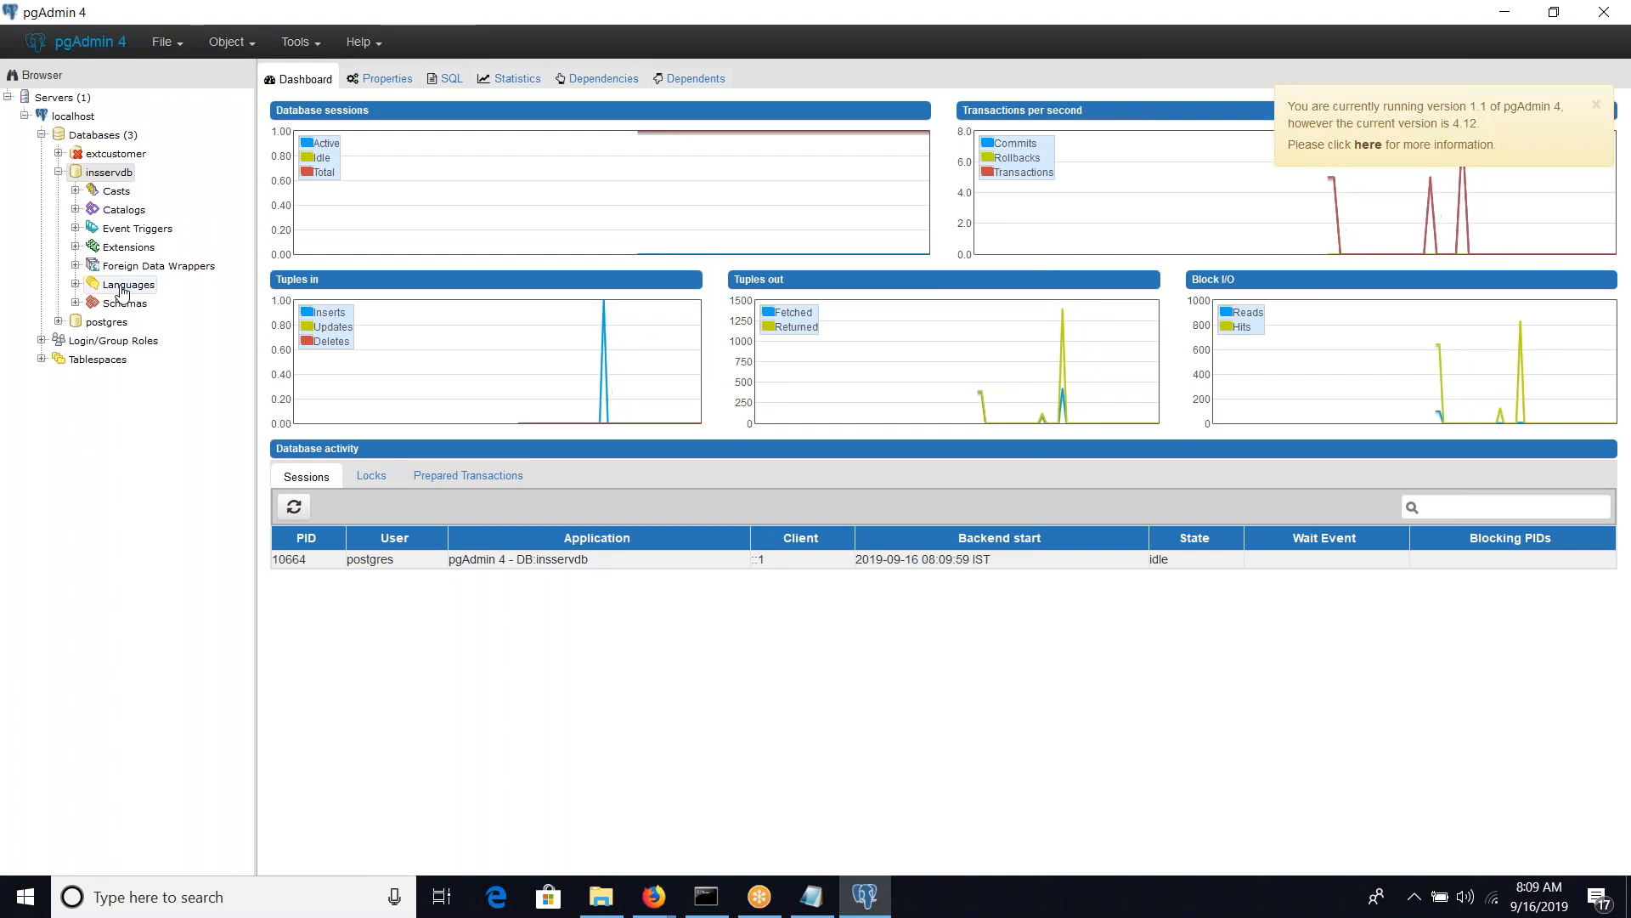
Start creating a new table in the public schema of insservdb
click(76, 303)
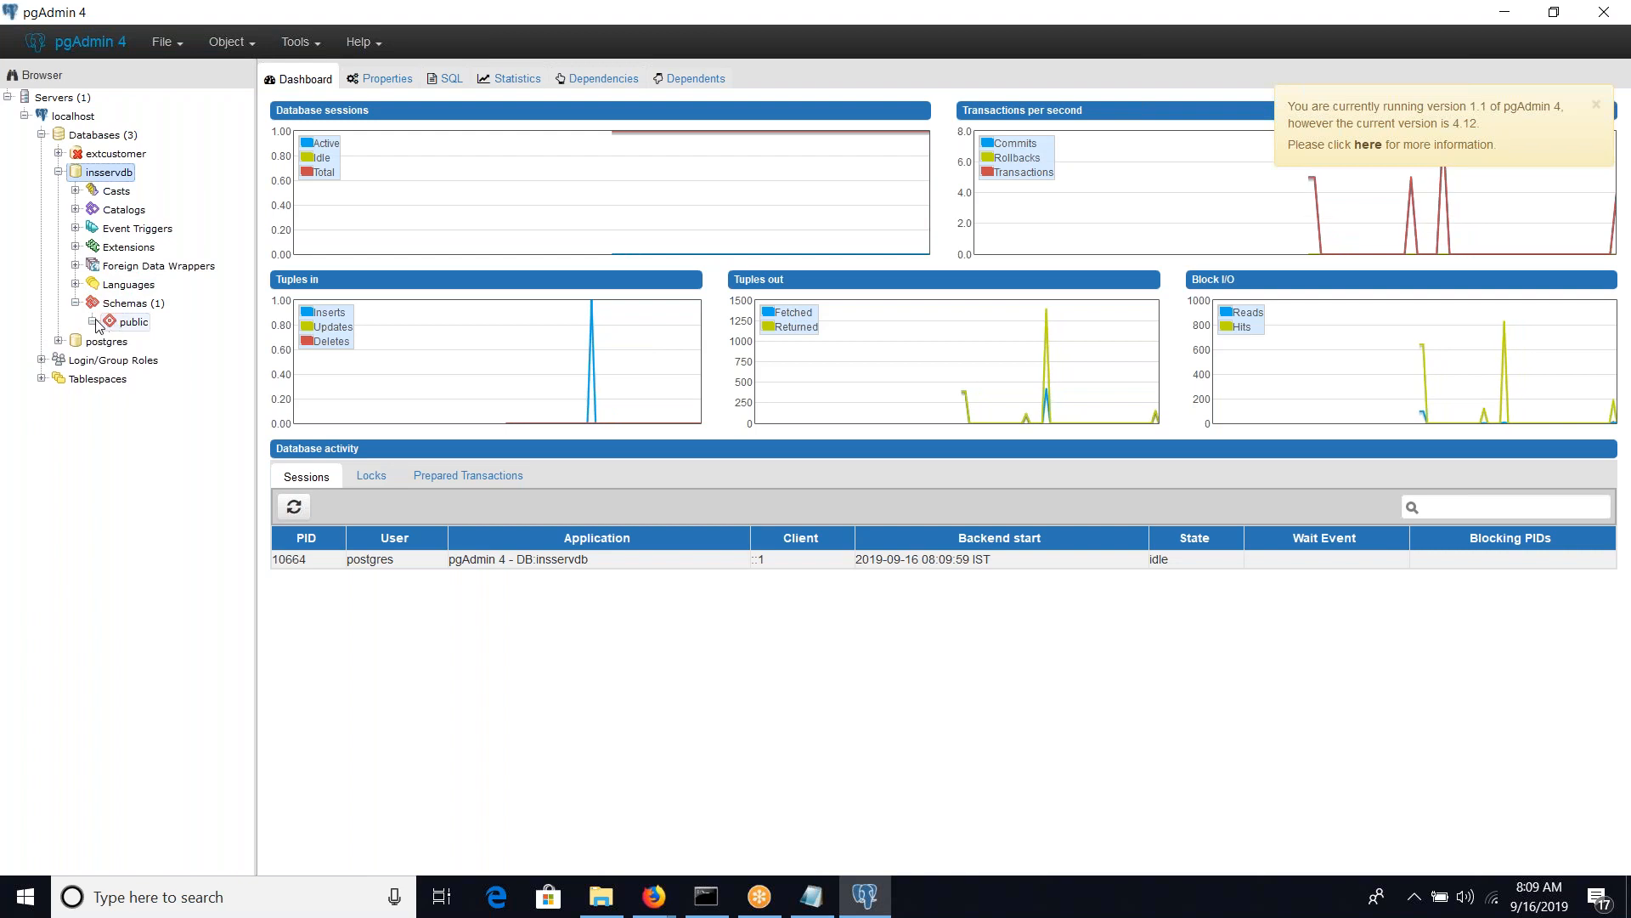
click(92, 321)
click(142, 527)
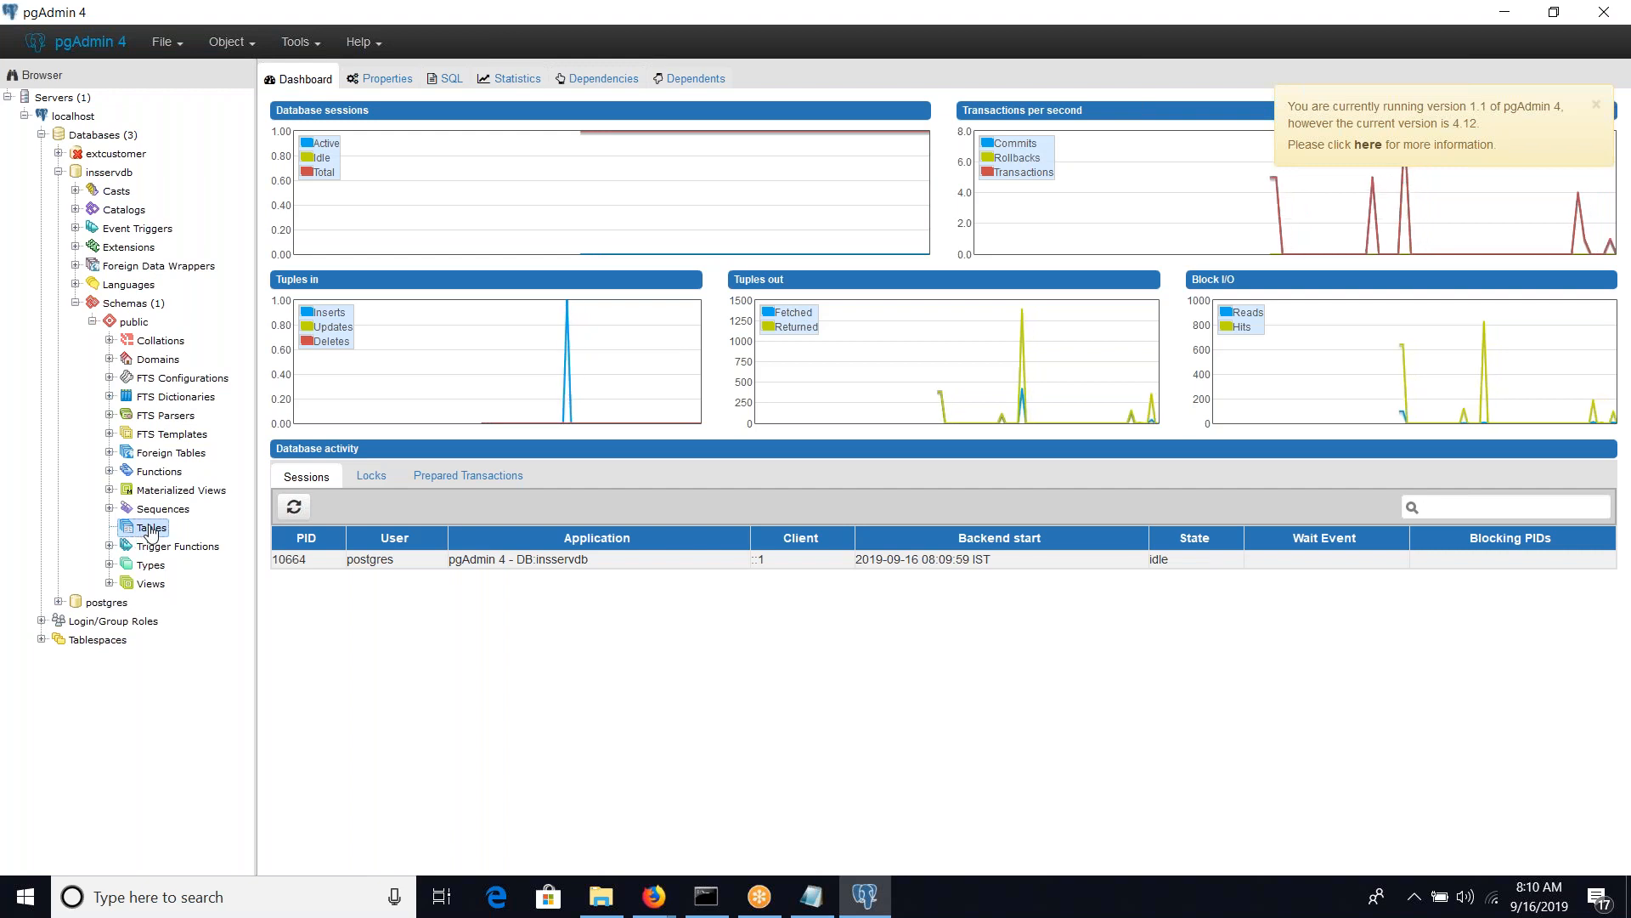
right_click(150, 532)
mouse_move(219, 547)
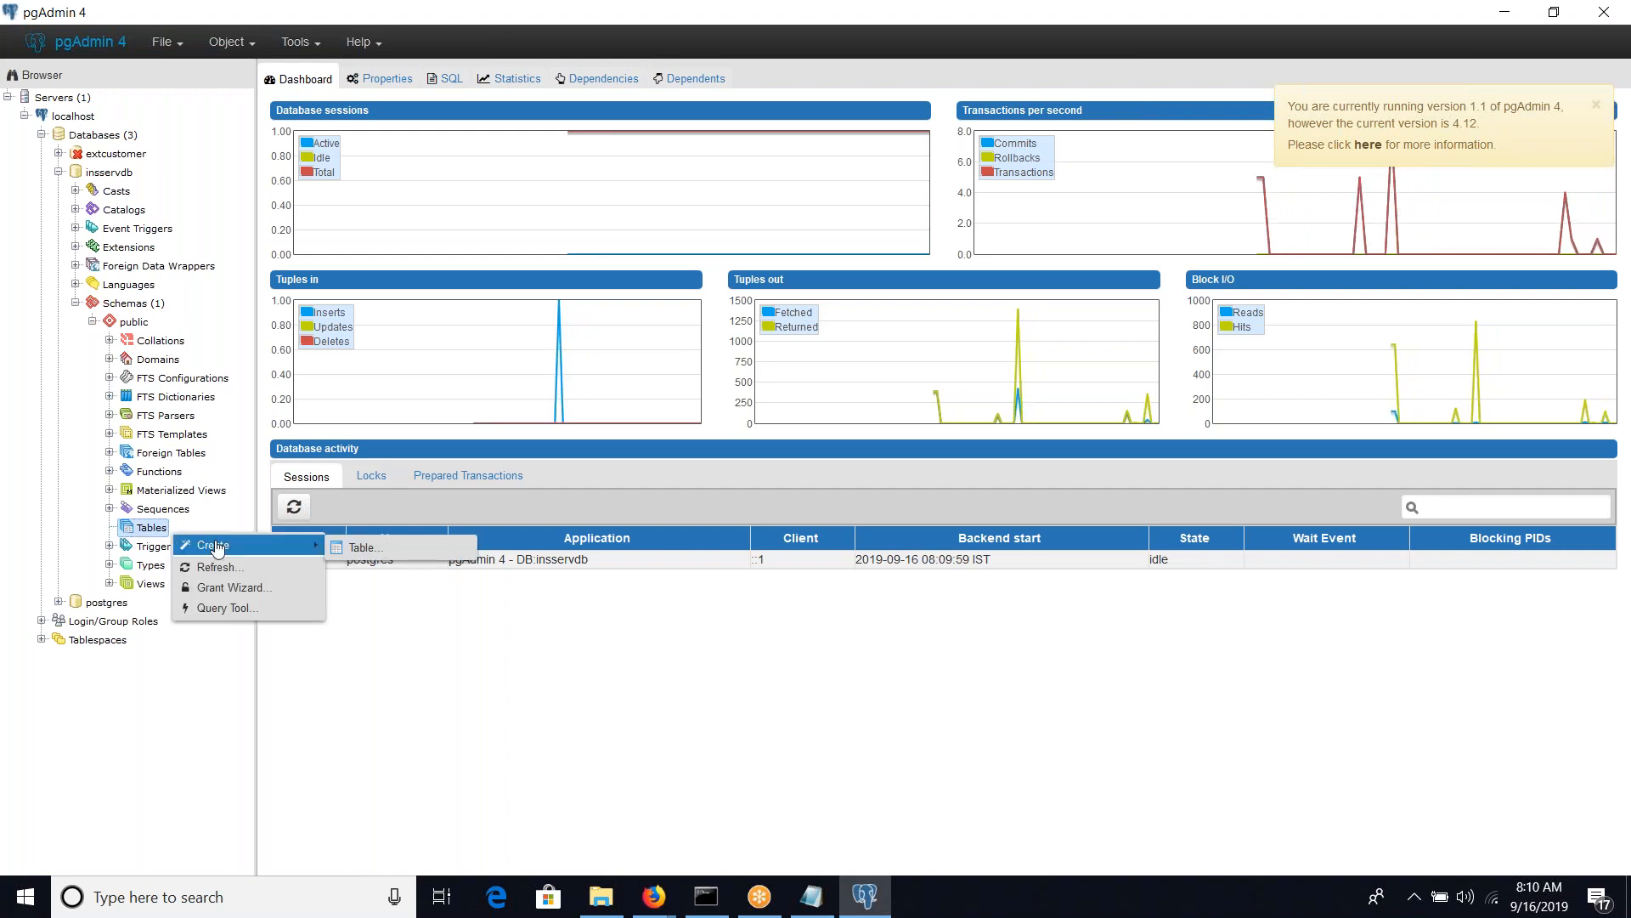
click(358, 550)
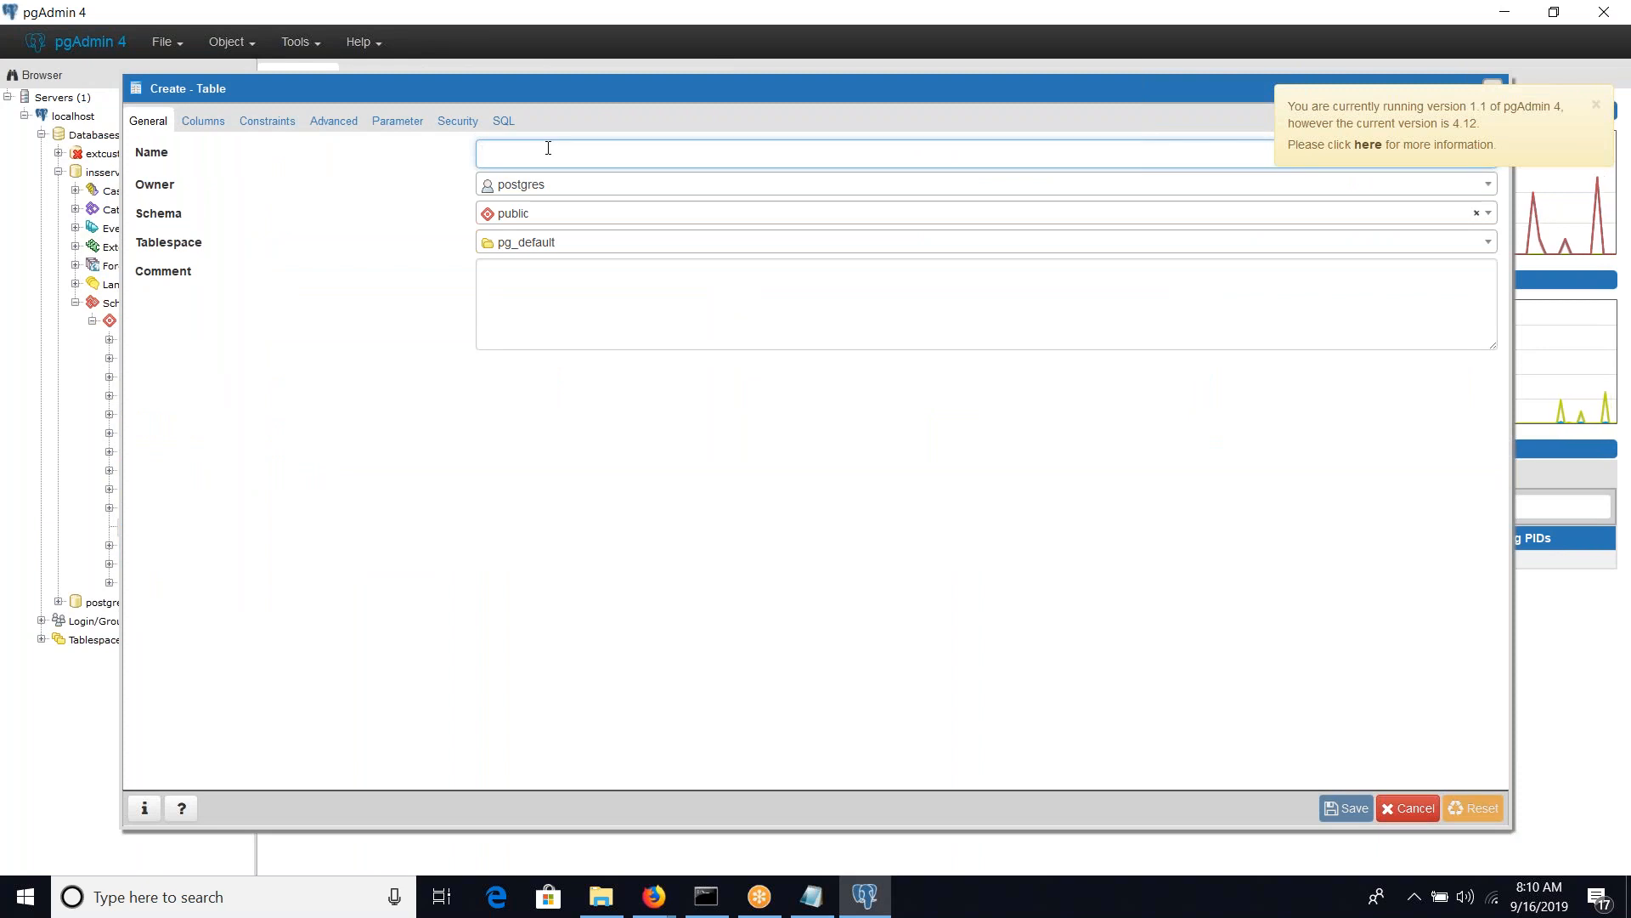
Name the new table customers
text(extcust)
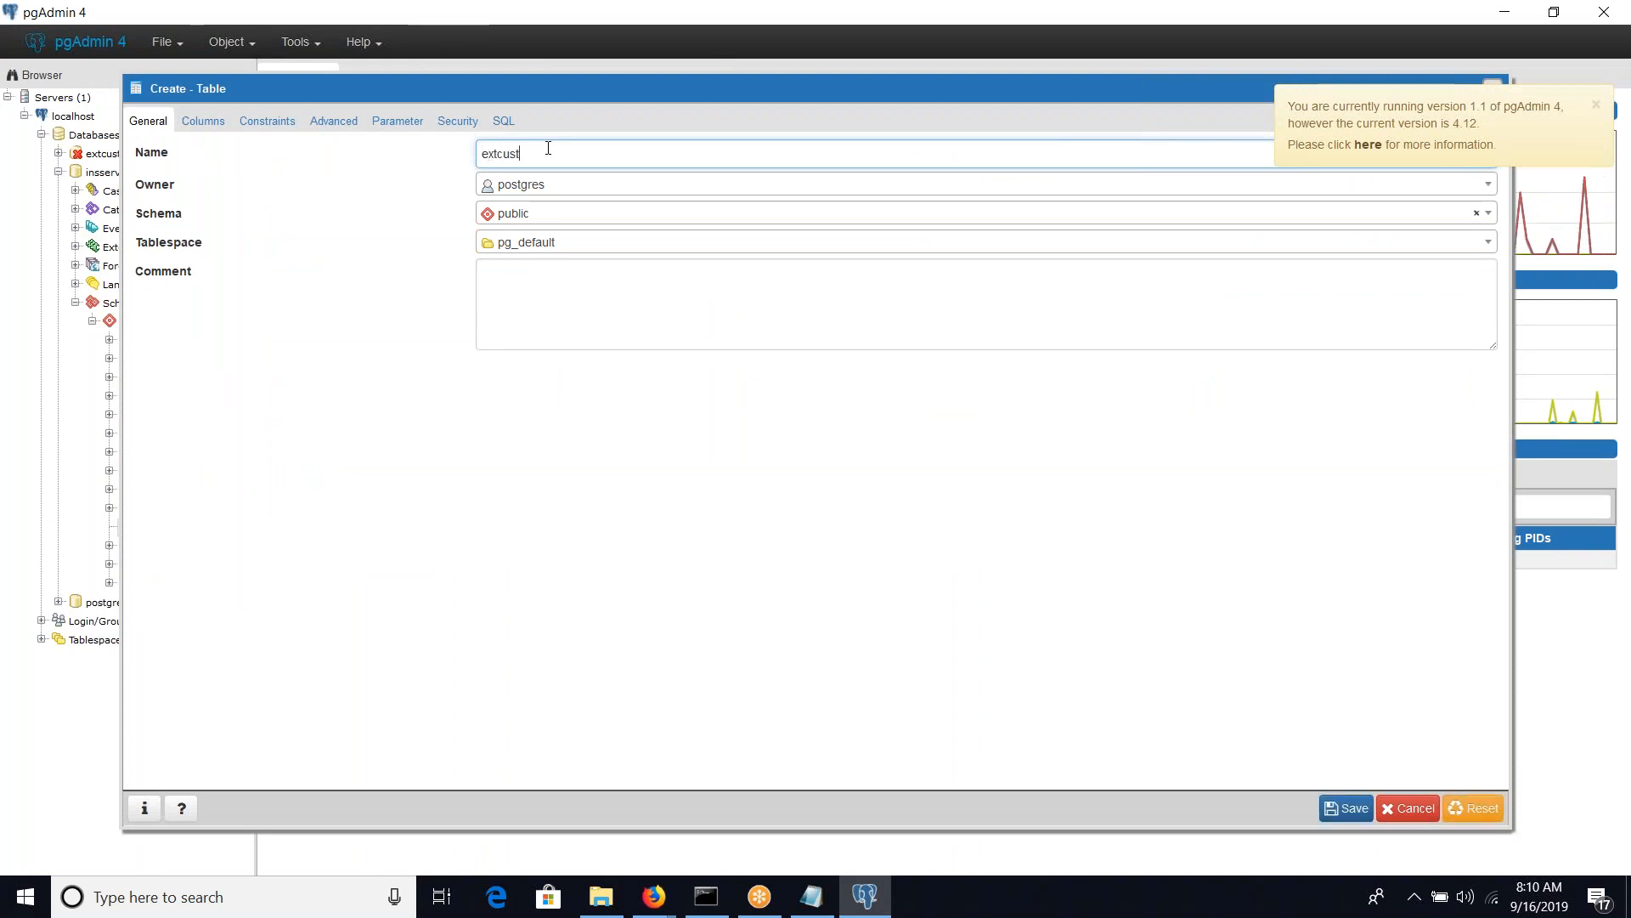
key(BackSpace)
key(BackSpace)
key(BackSpace)
key(BackSpace)
key(BackSpace)
key(BackSpace)
text(customers)
key(Tab)
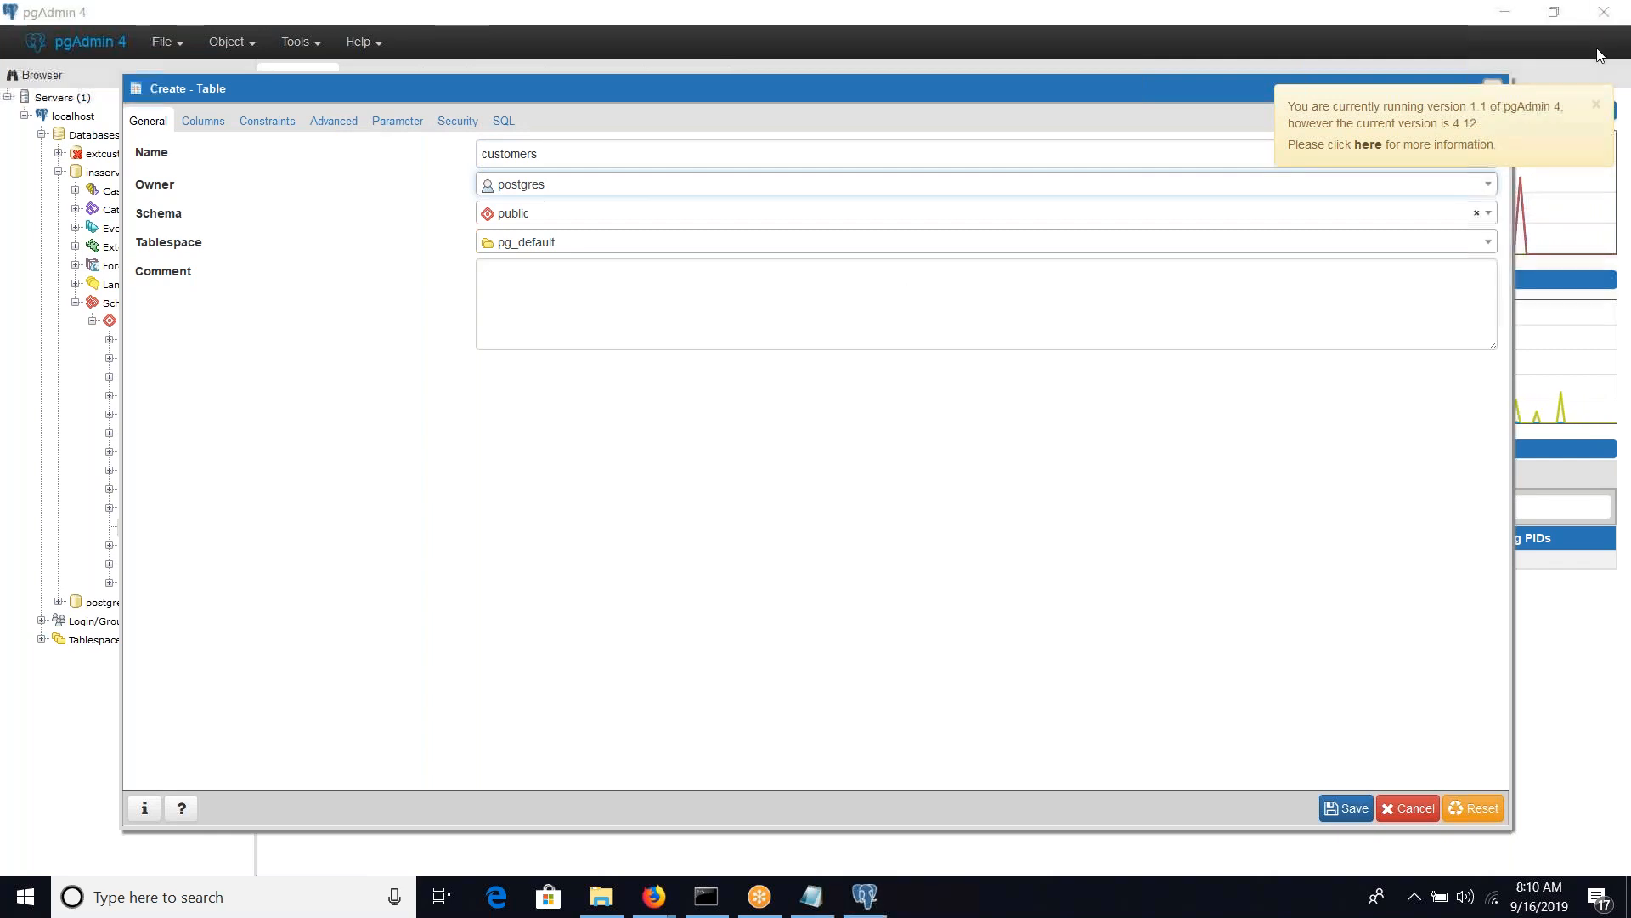
Add a first column named custid to the customers table, dismissing the version notice
click(207, 132)
click(208, 128)
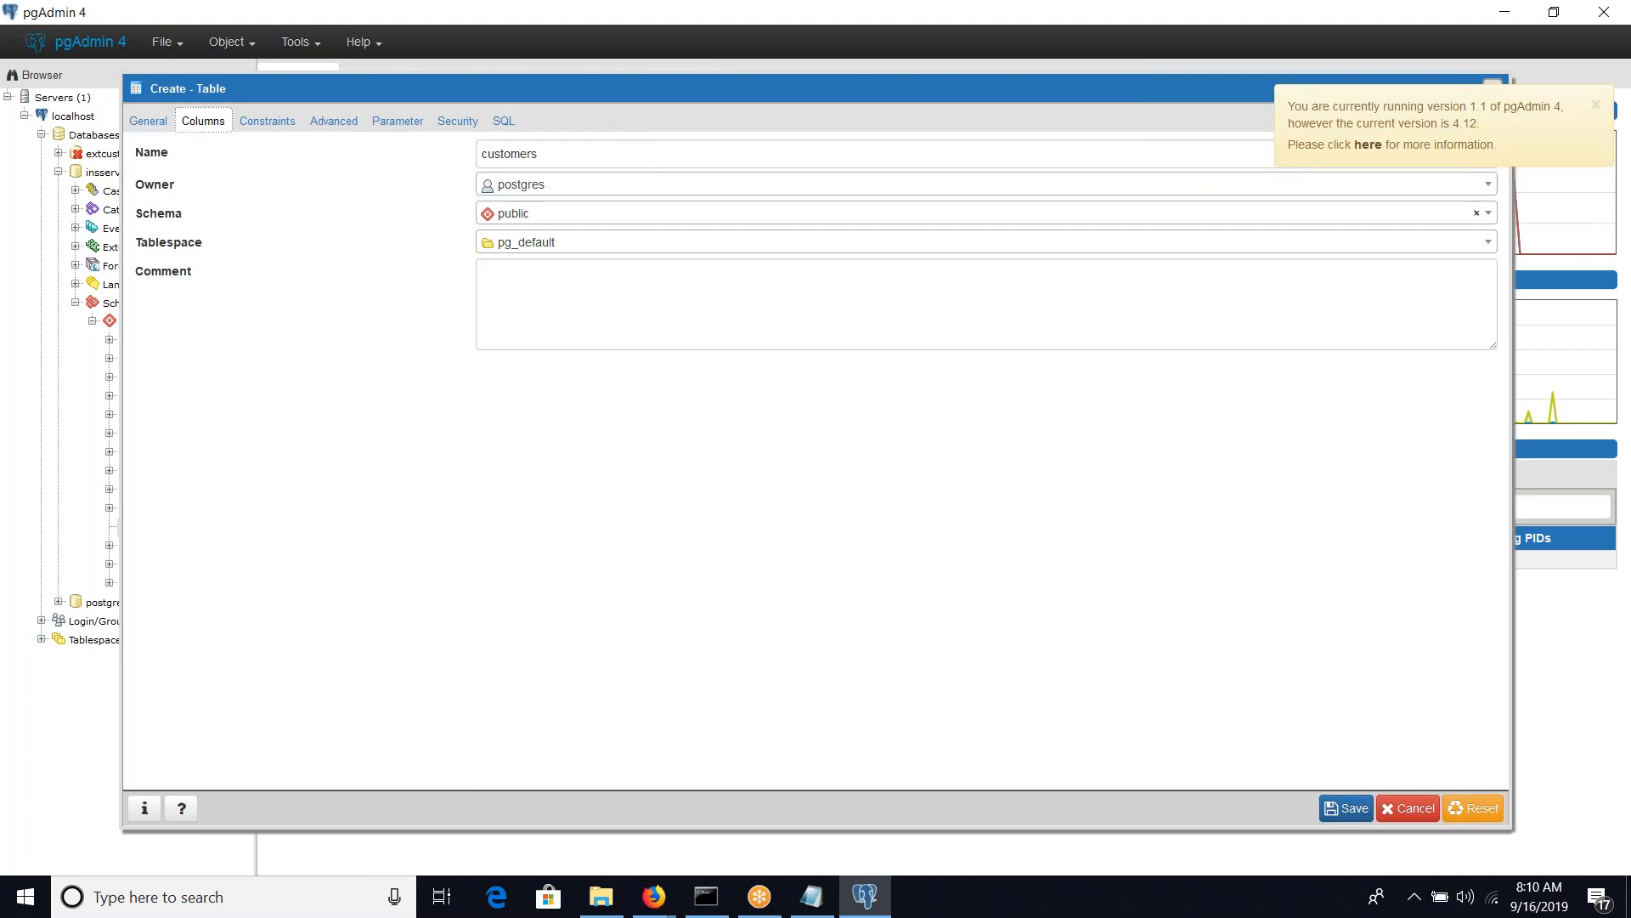
click(149, 122)
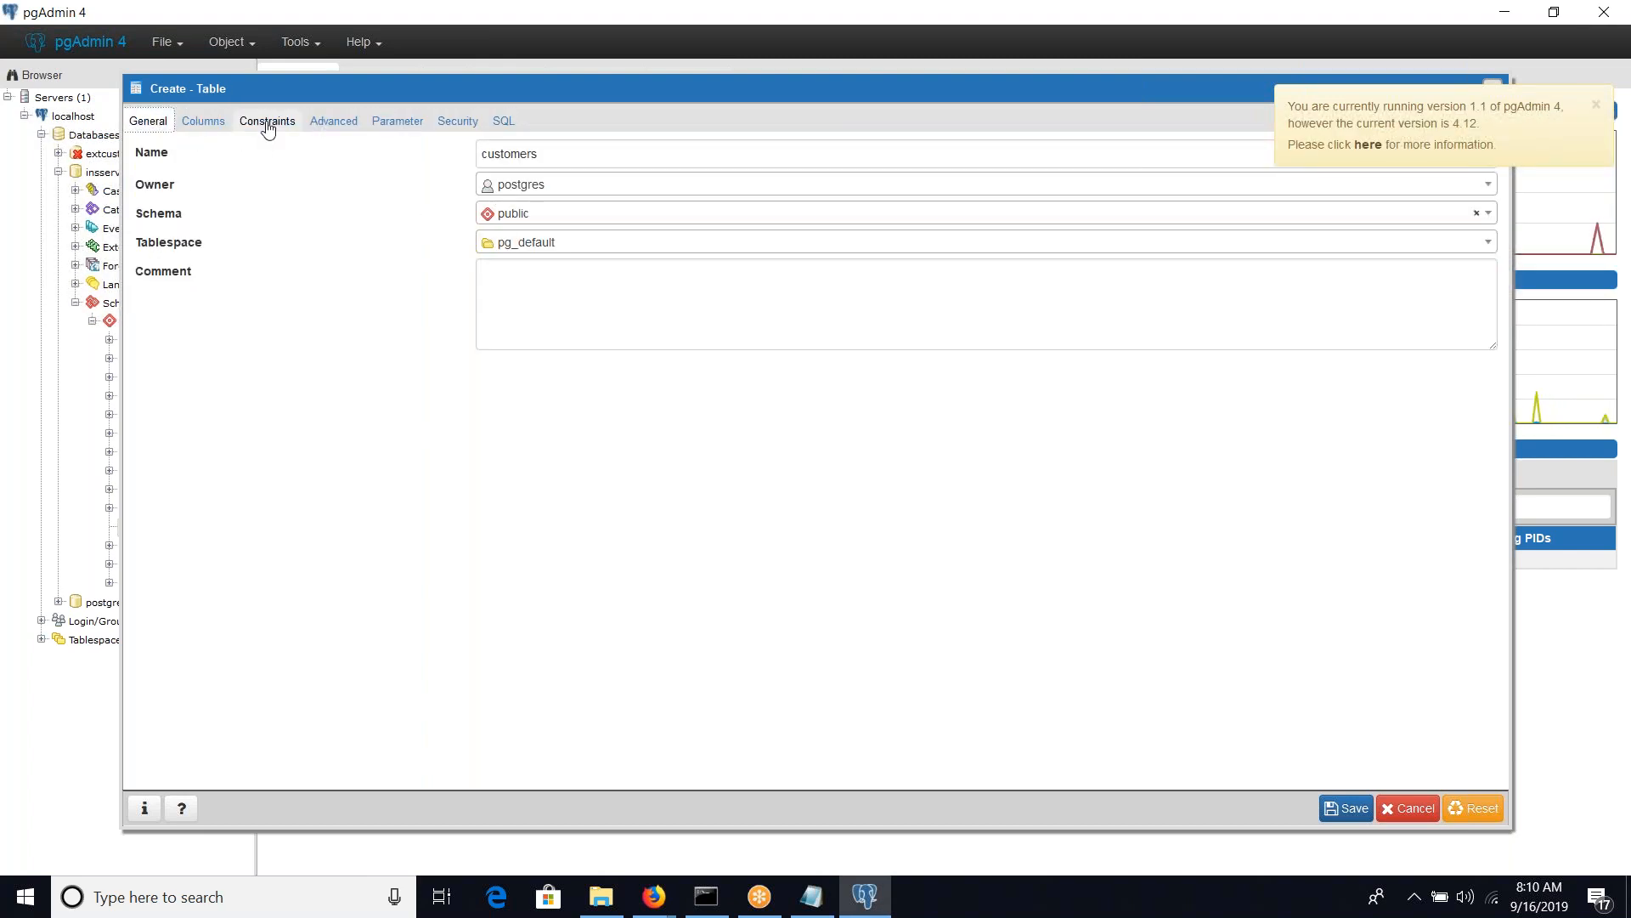
click(202, 127)
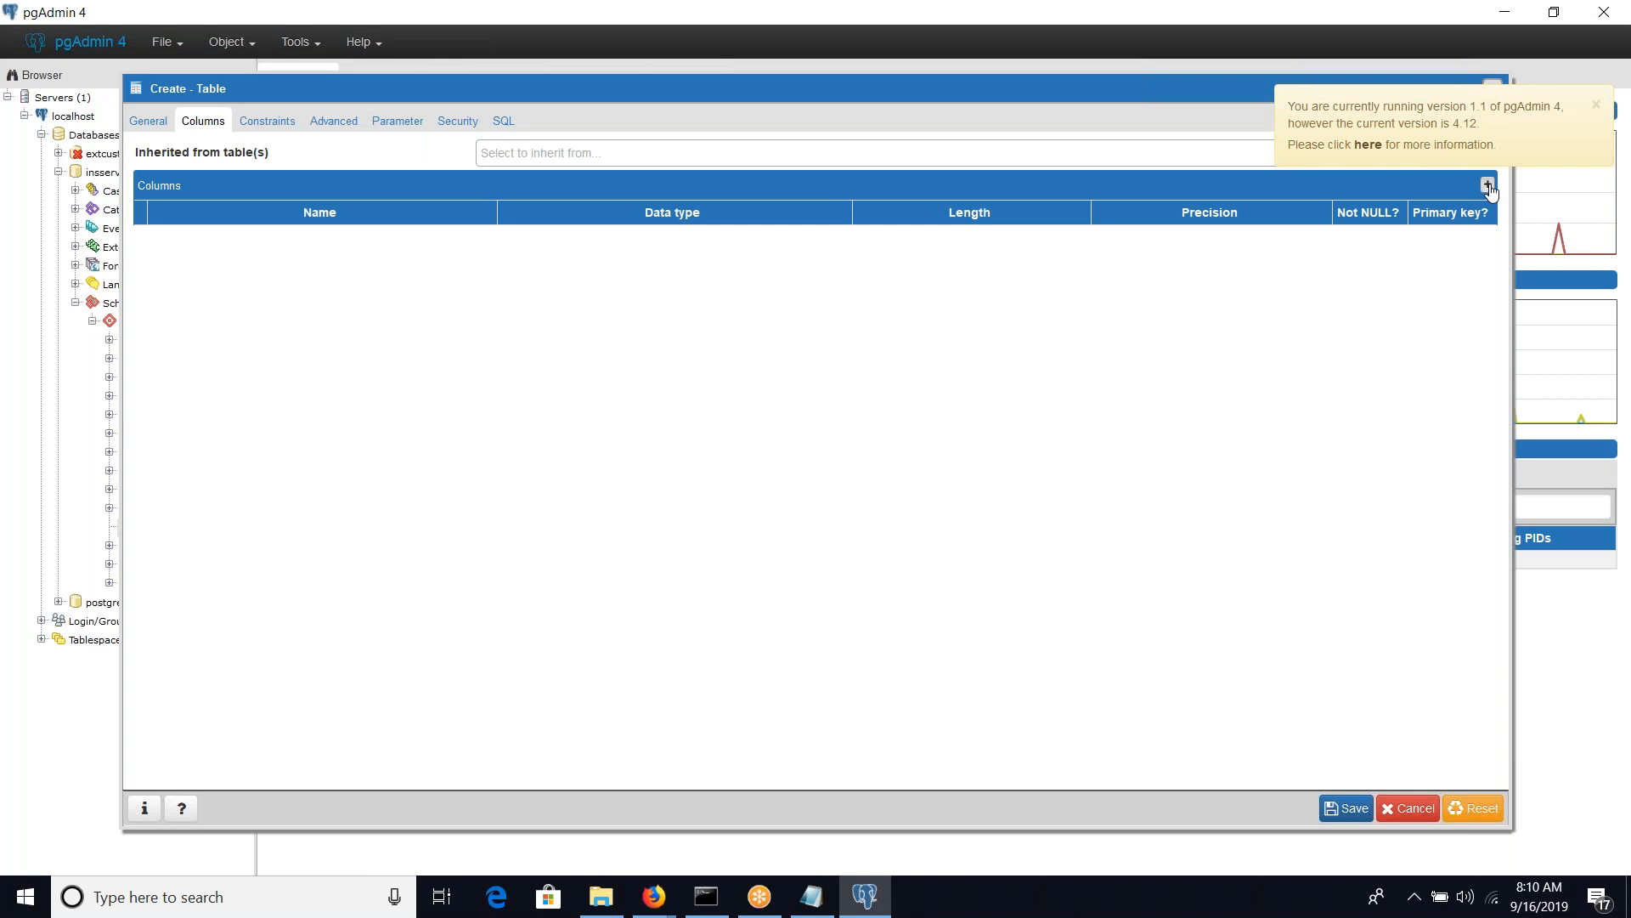
click(1596, 105)
click(408, 246)
text(cust)
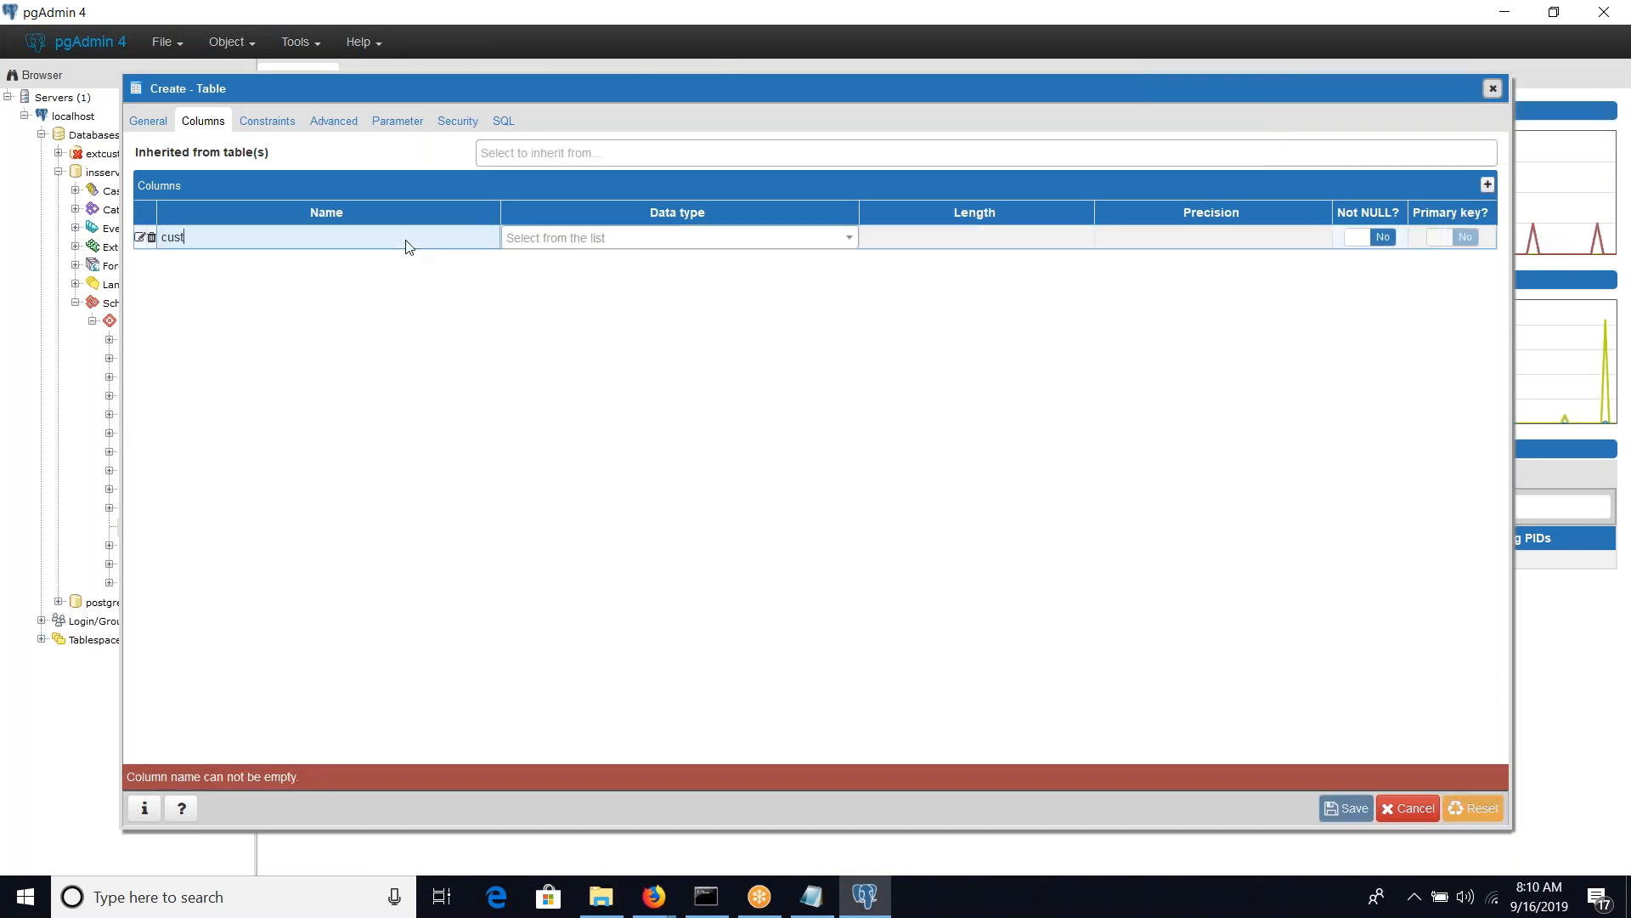
text(id)
Set the custid column's data type to character varying and make it the primary key
key(Tab)
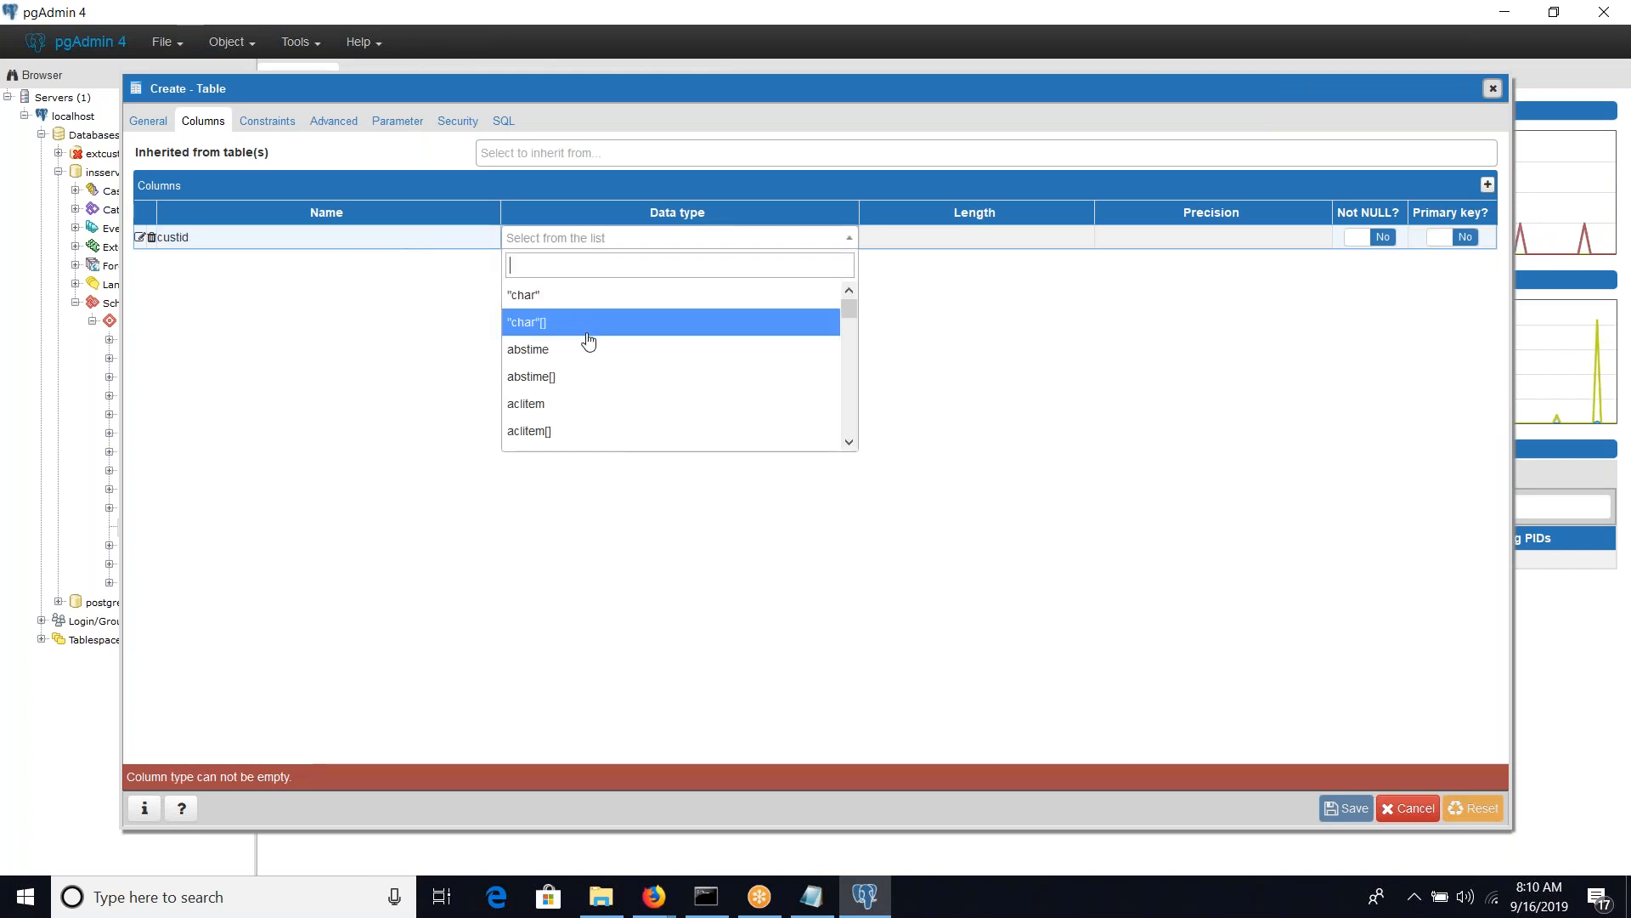
text(var)
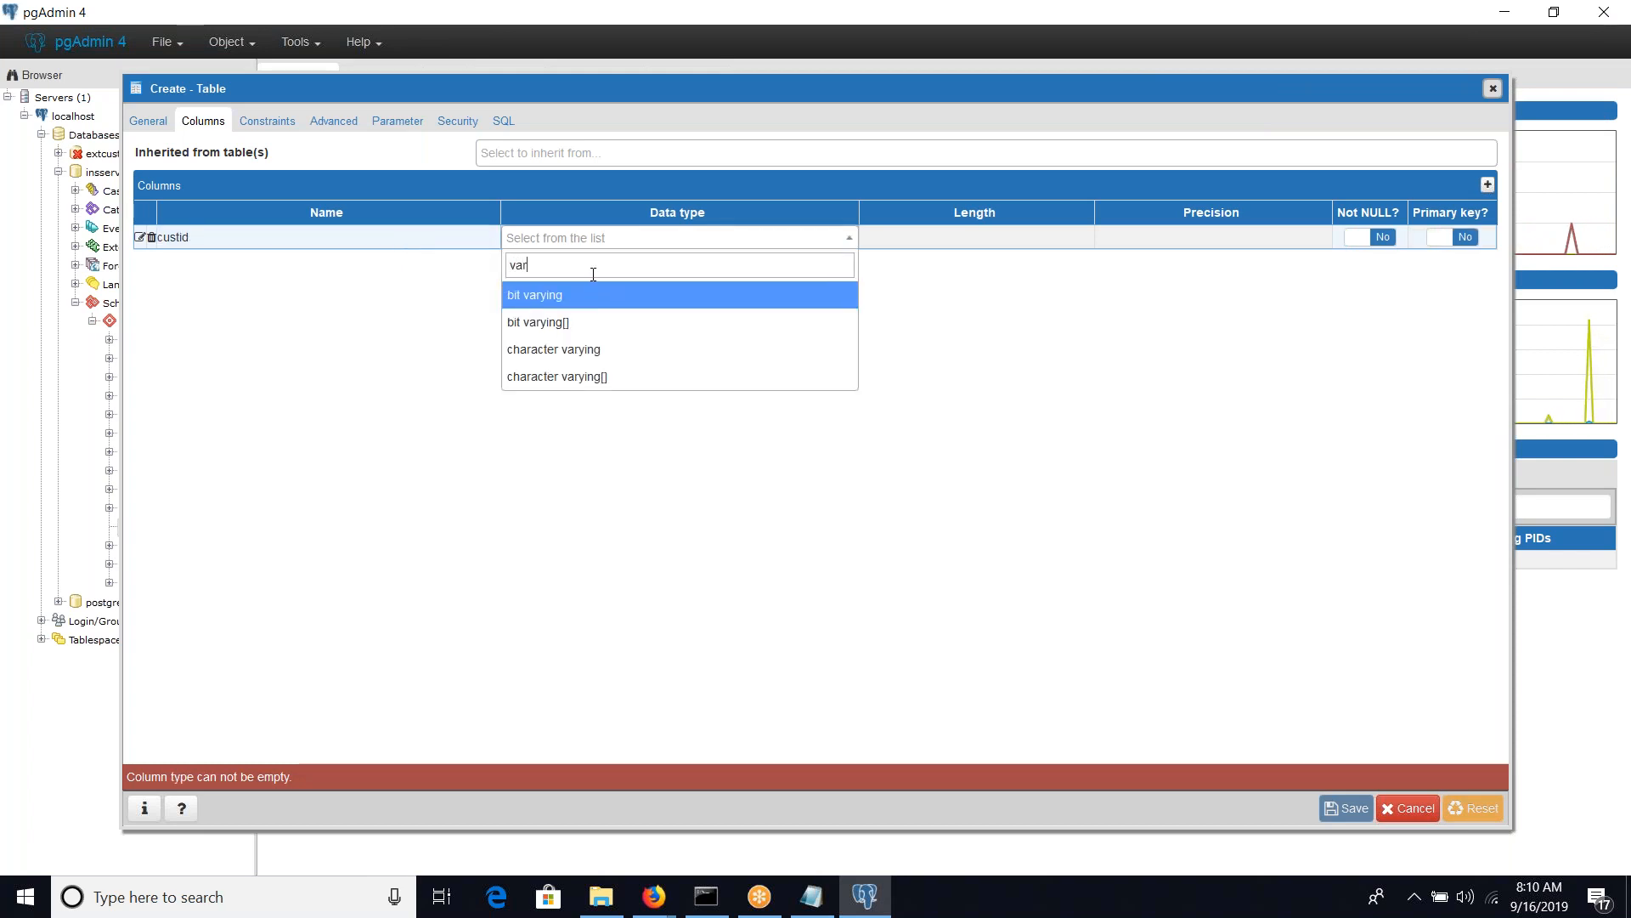
key(Down)
key(Down)
key(Return)
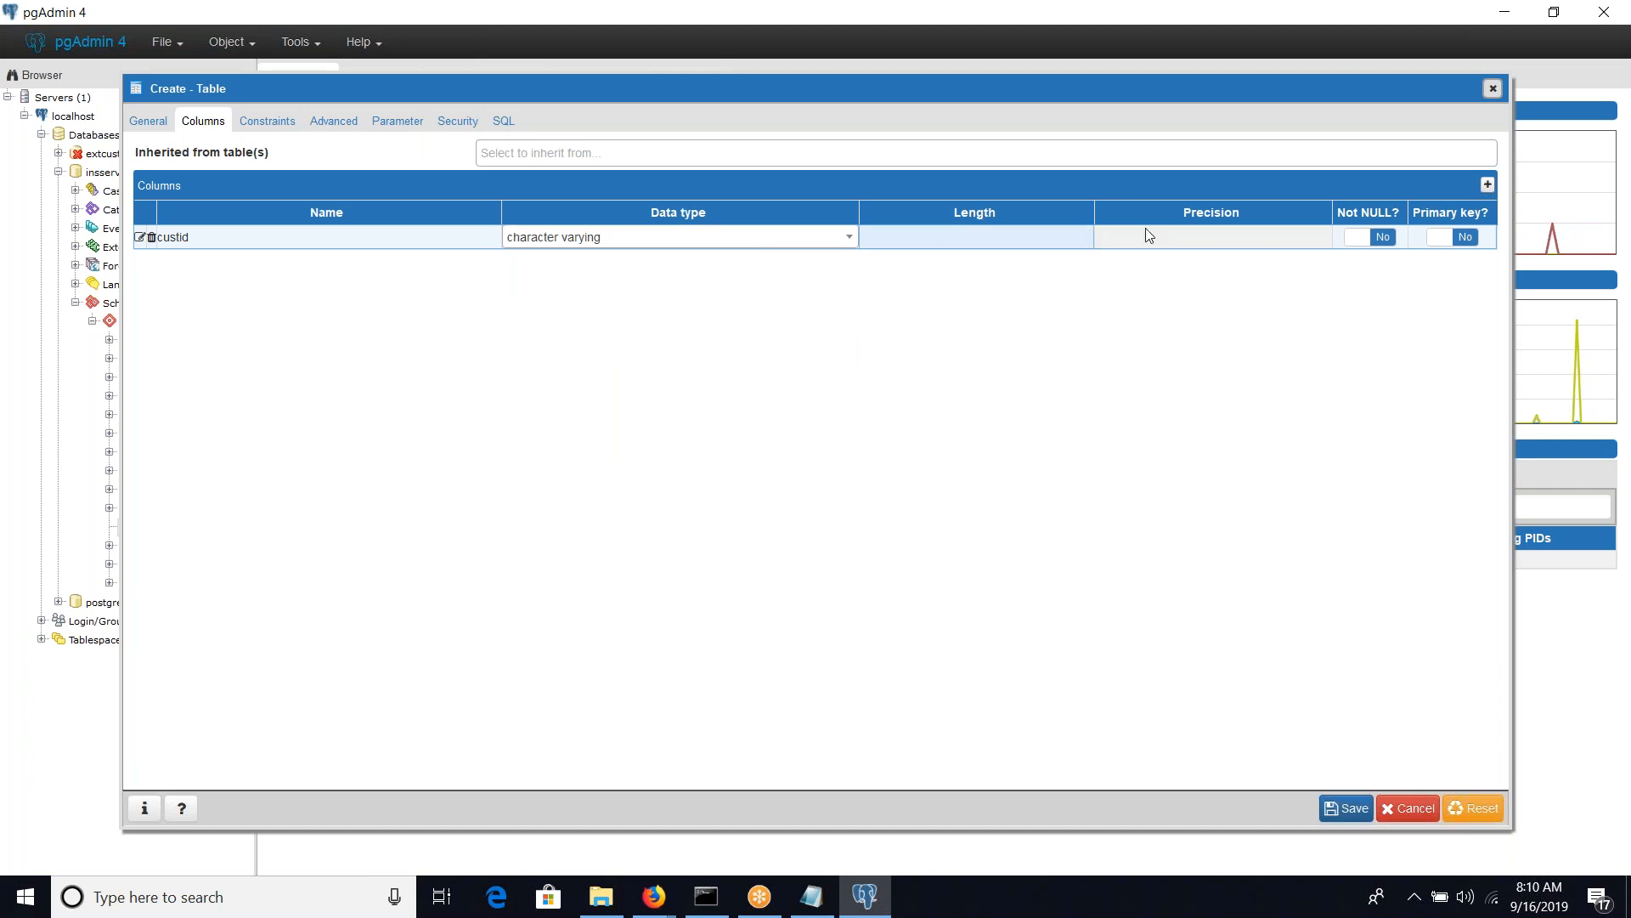
click(1443, 240)
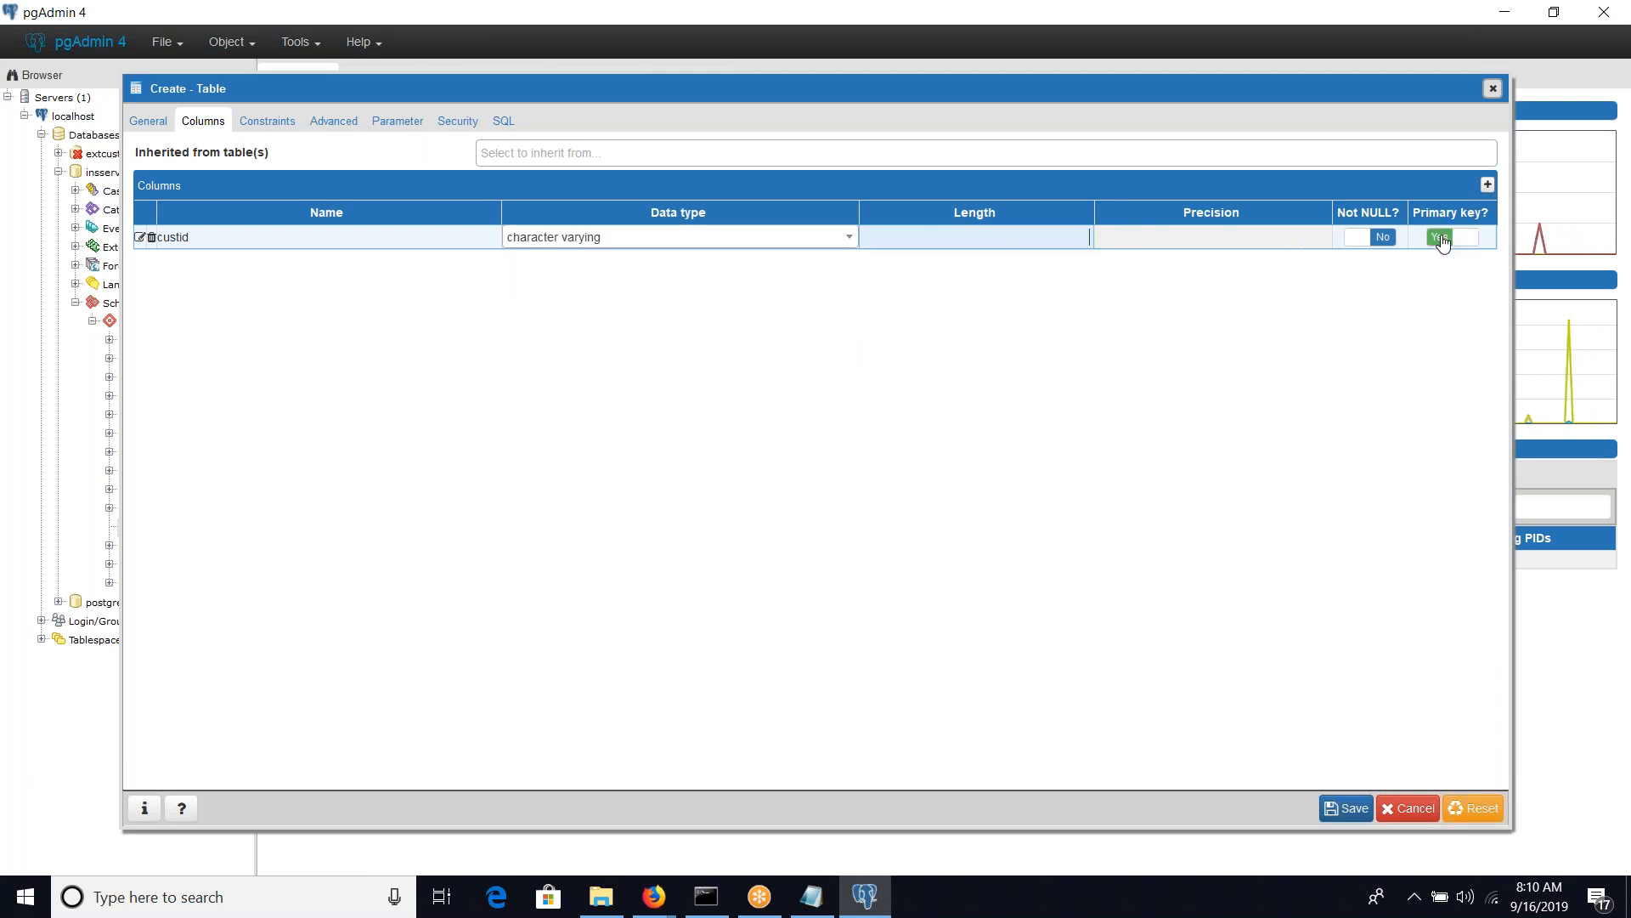
Add a second column named firstname to the customers table
click(1486, 187)
click(402, 259)
text(Fist)
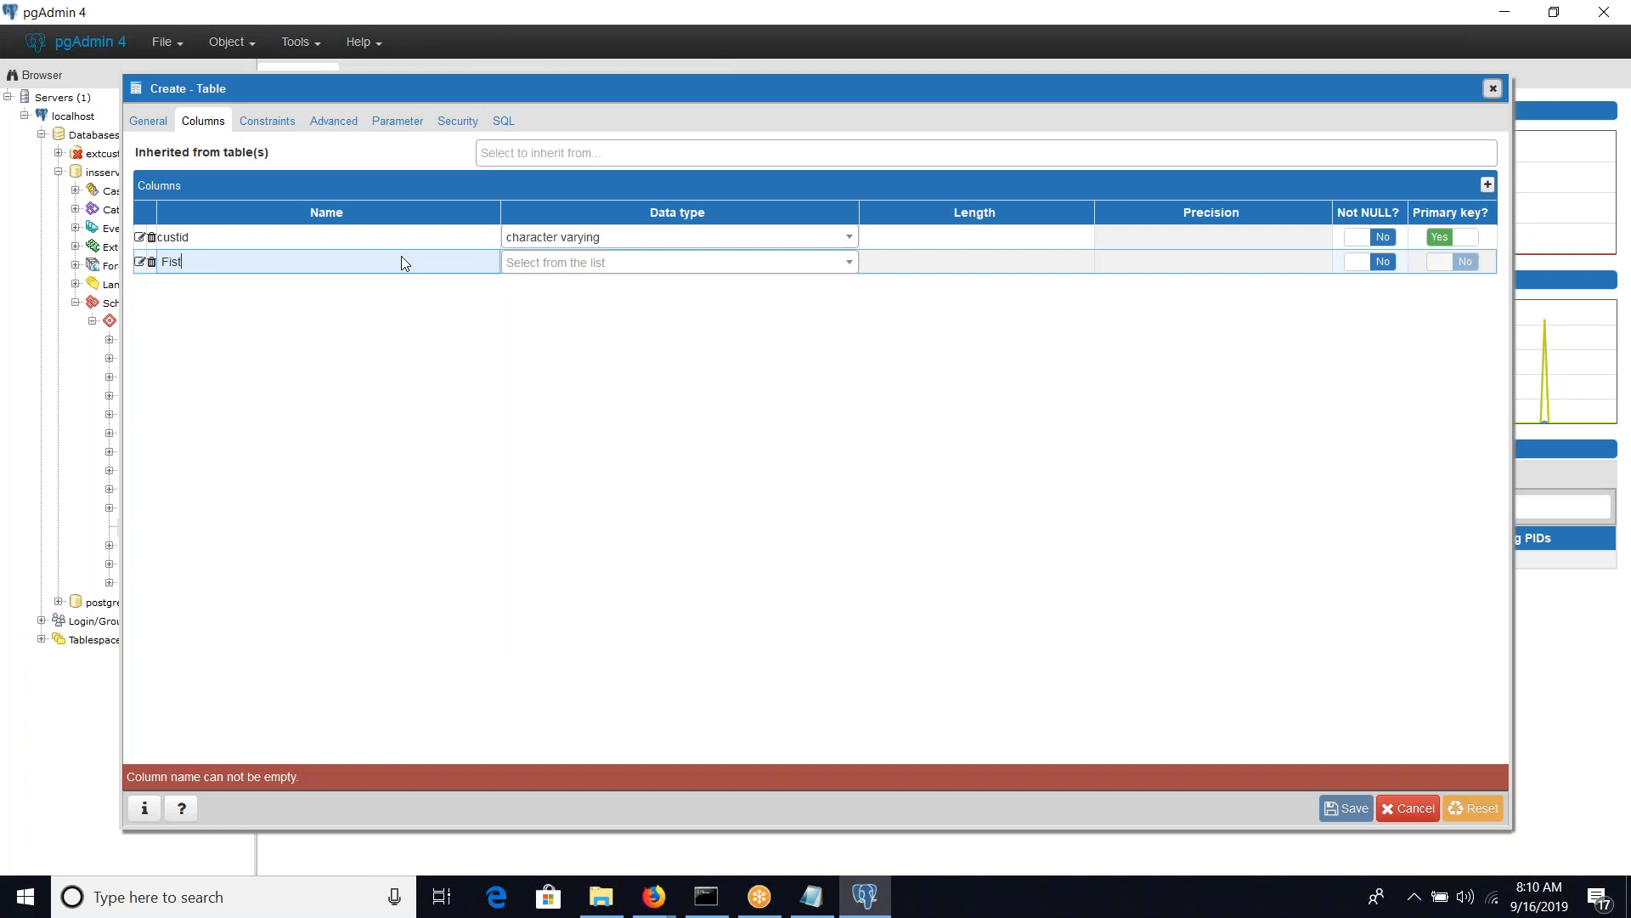
key(BackSpace)
key(BackSpace)
key(BackSpace)
key(BackSpace)
text(first)
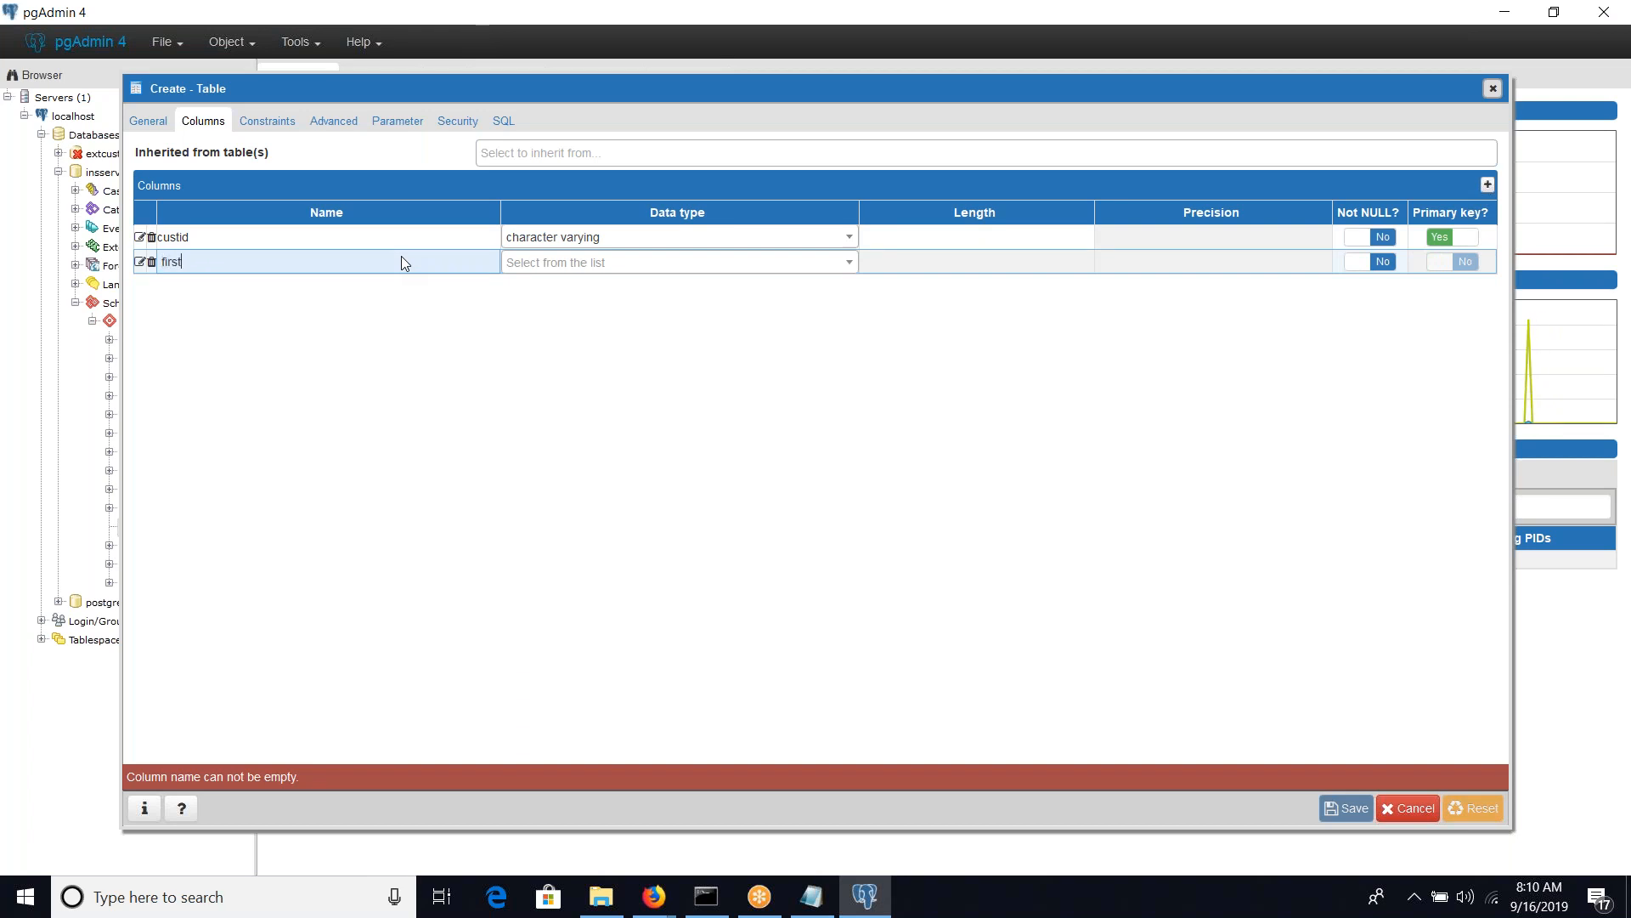
text(name)
Set the firstname column's data type to character varying
key(Tab)
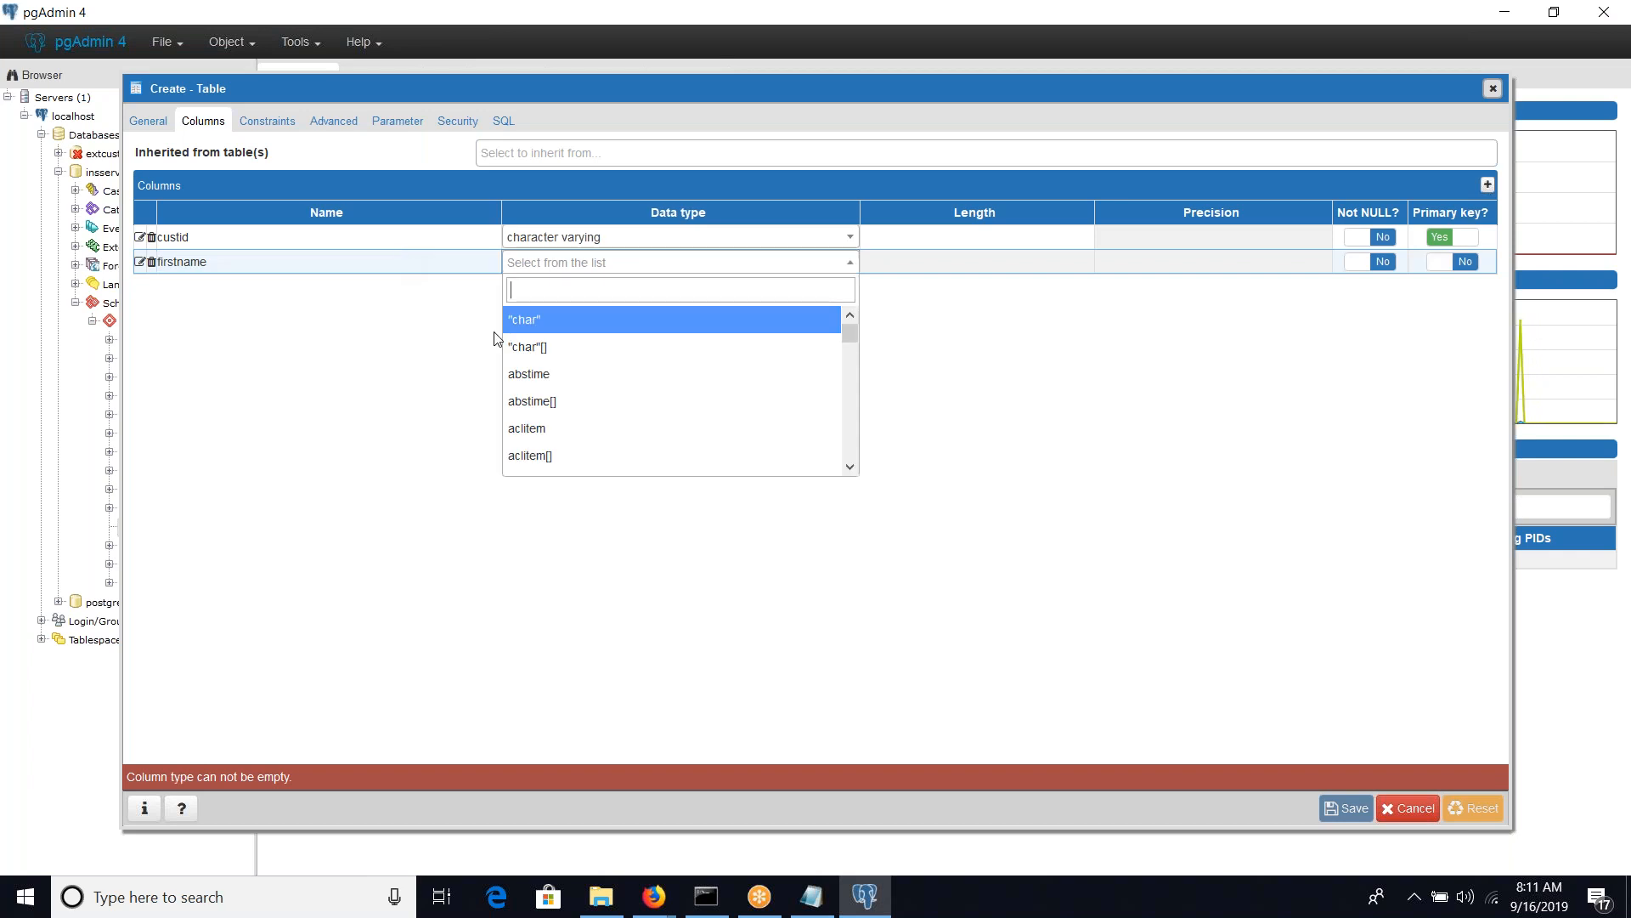
text(char)
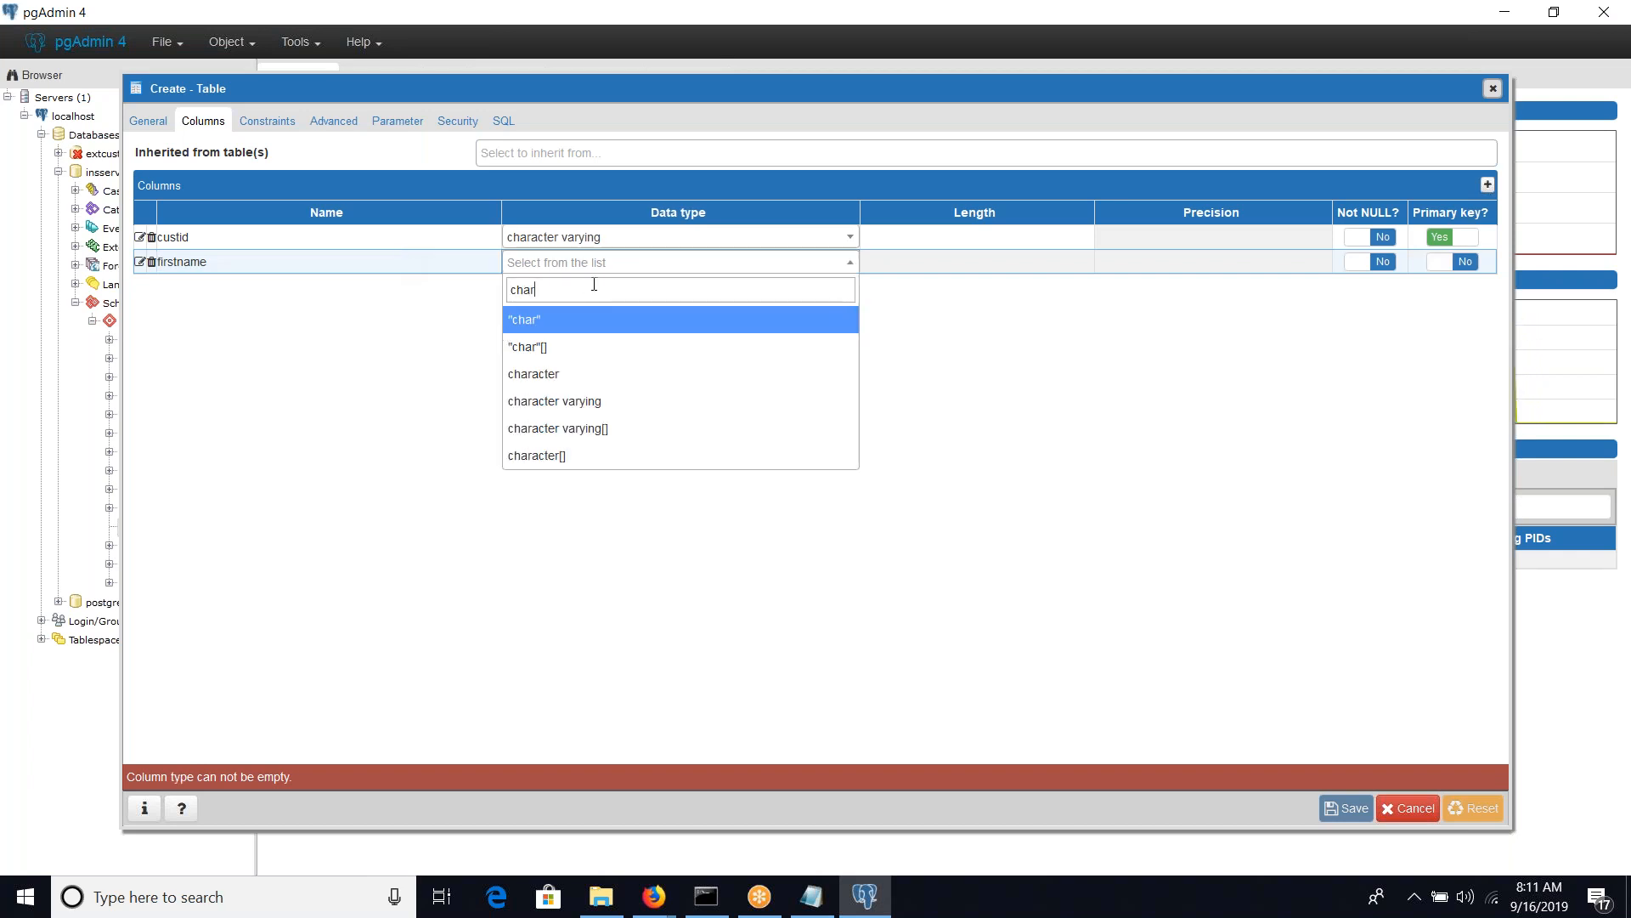
key(Down)
key(Down)
key(Down)
key(Tab)
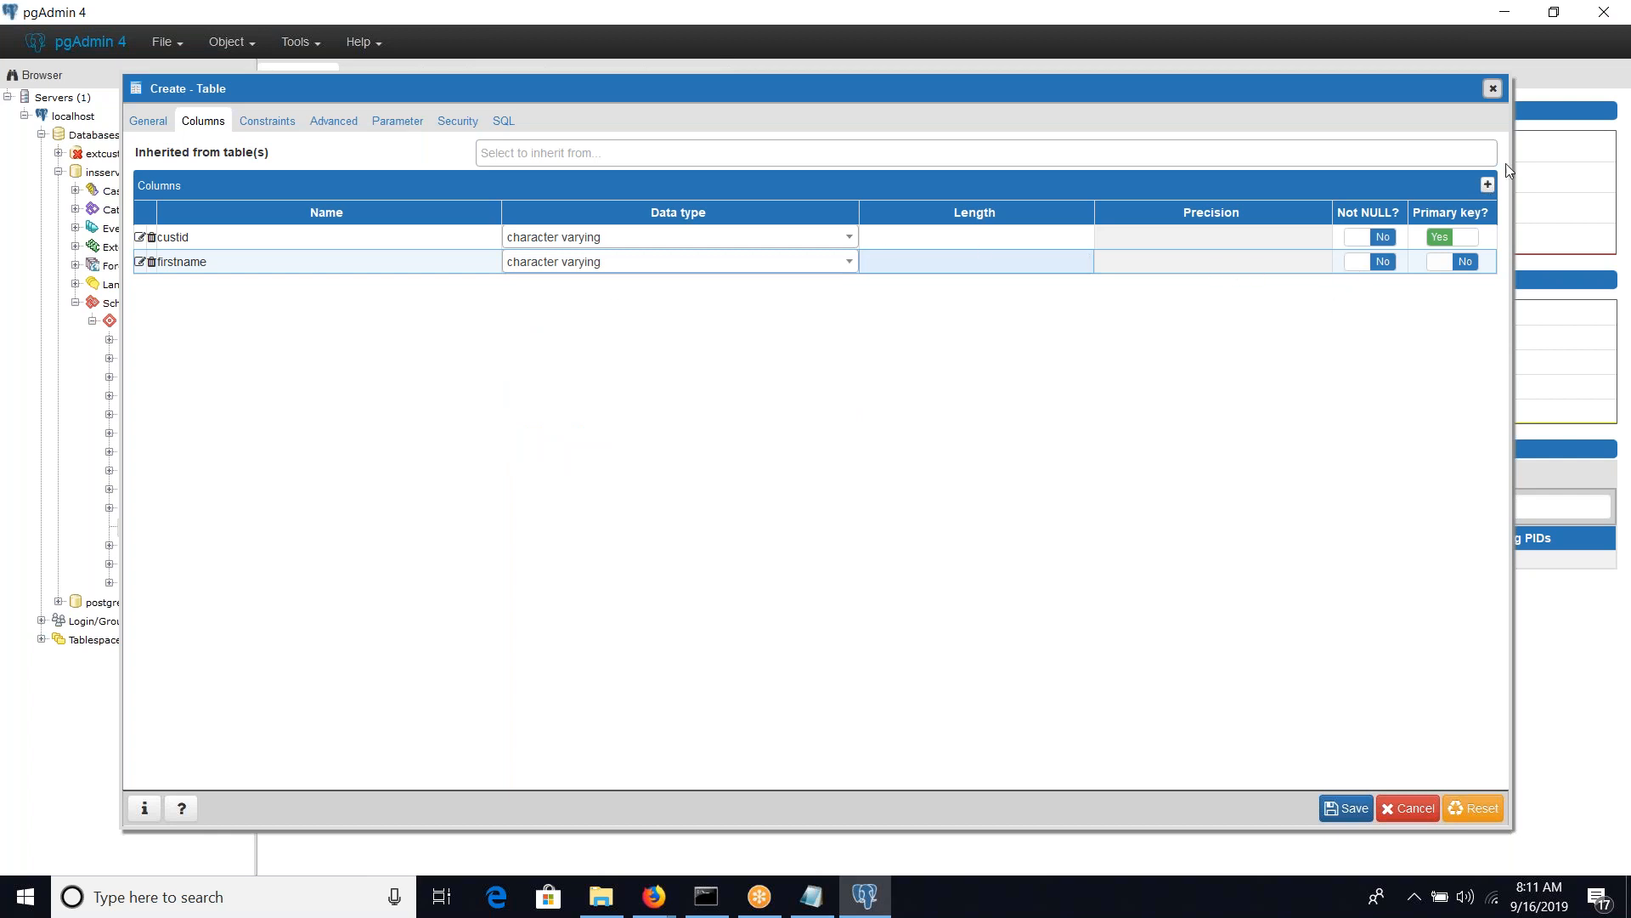
Add a third column named lastname with data type character varying and save the customers table
click(1488, 186)
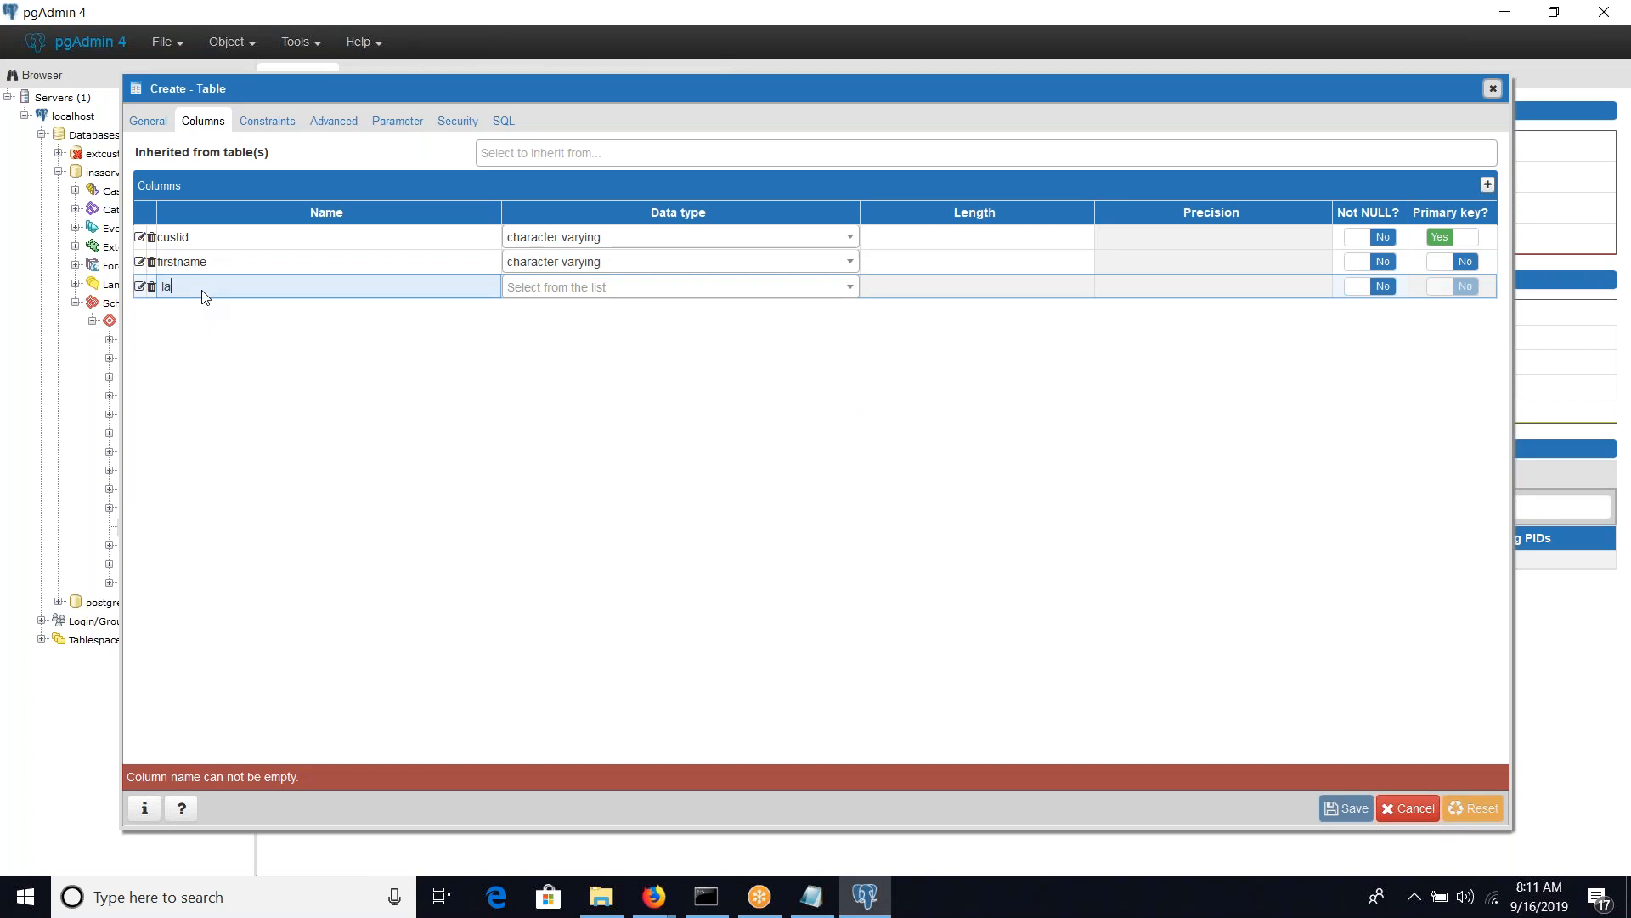
key(Tab)
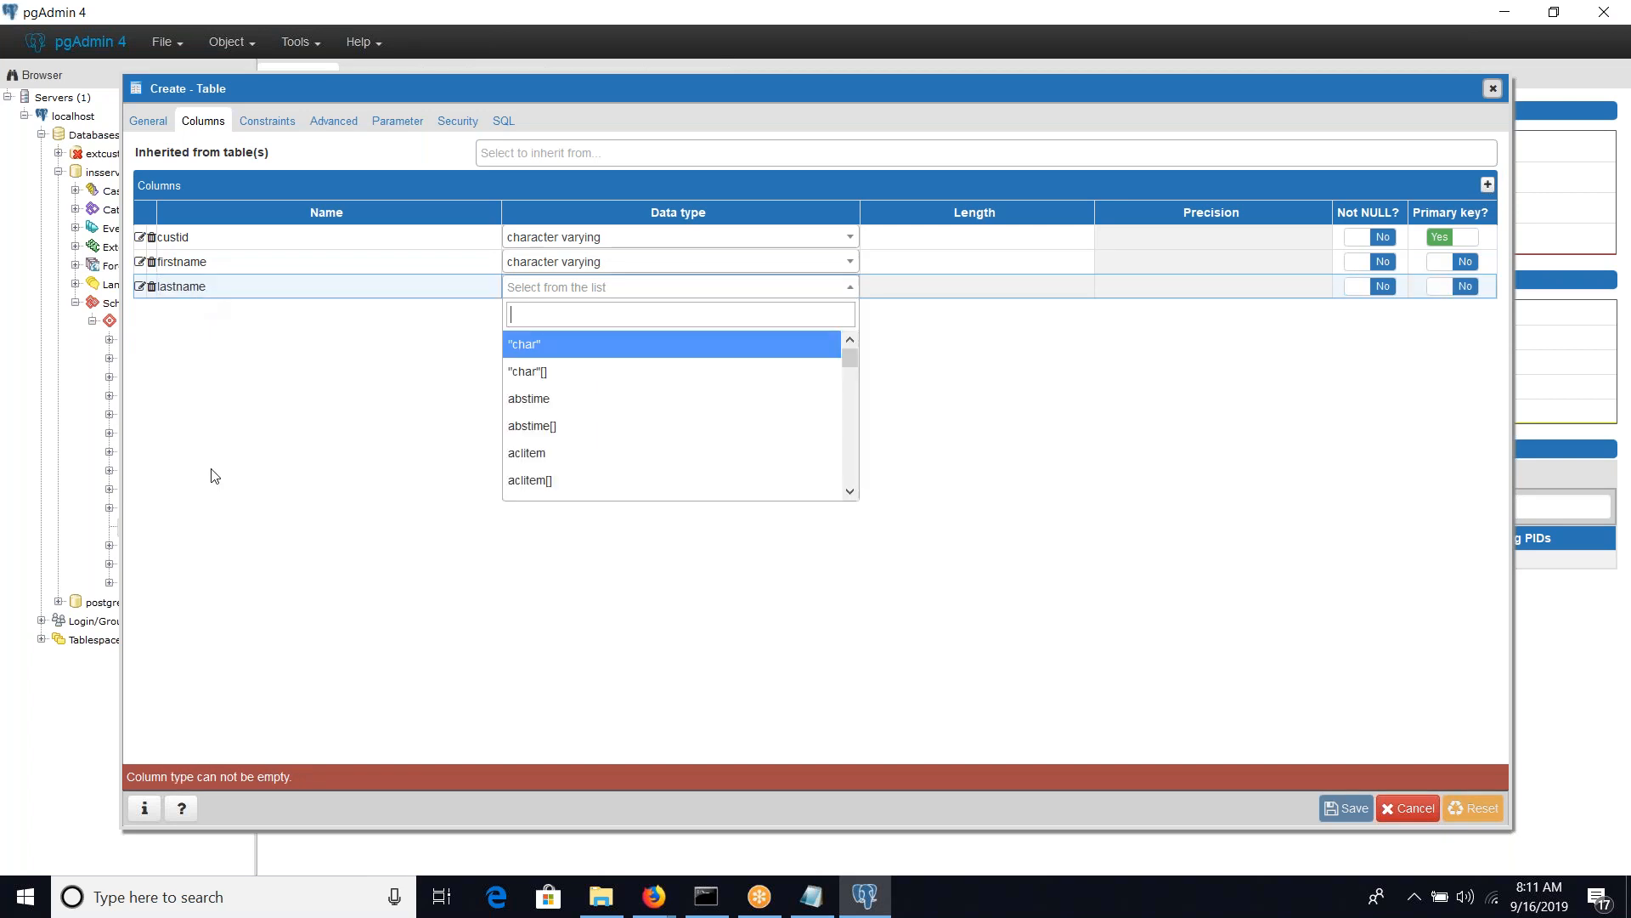
text(chara)
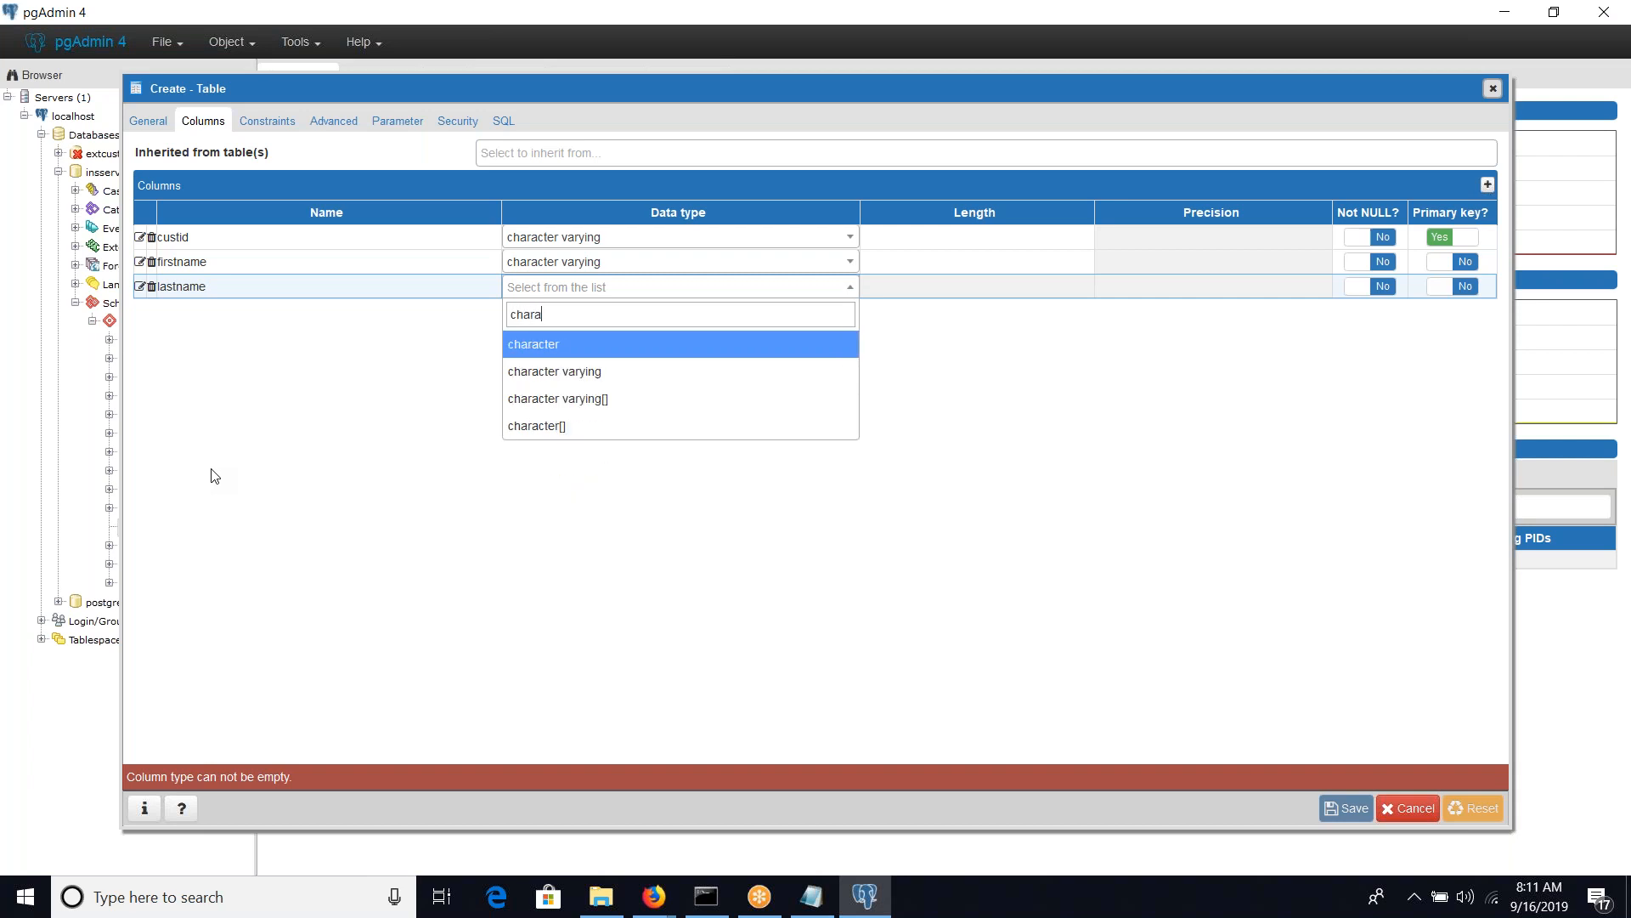
key(Down)
key(Return)
key(Tab)
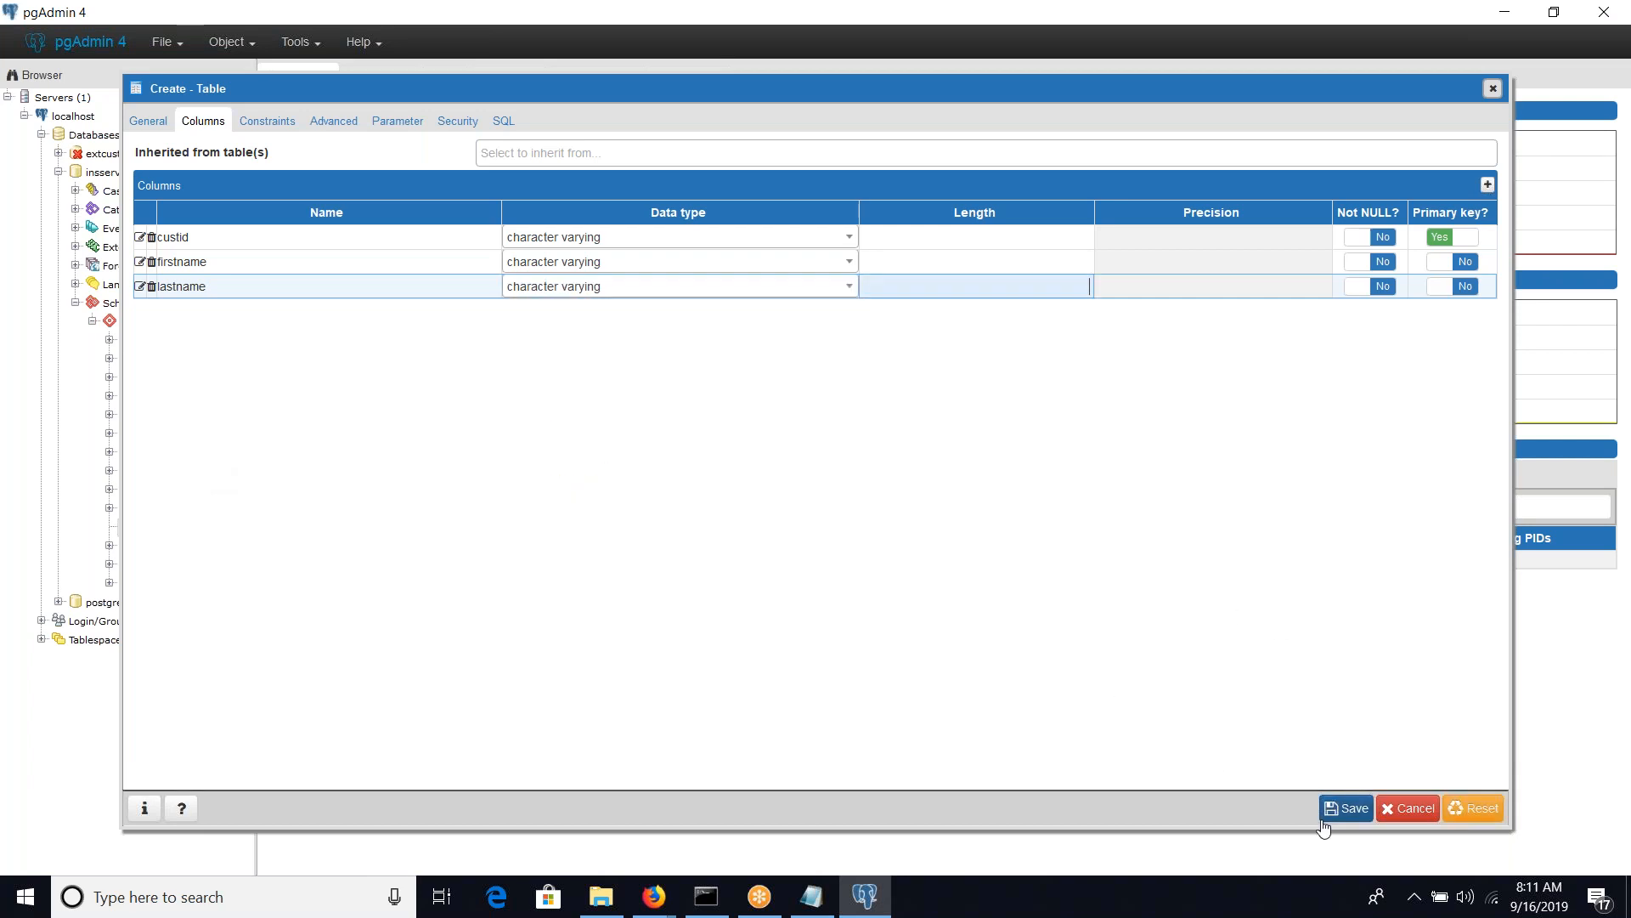
click(1357, 809)
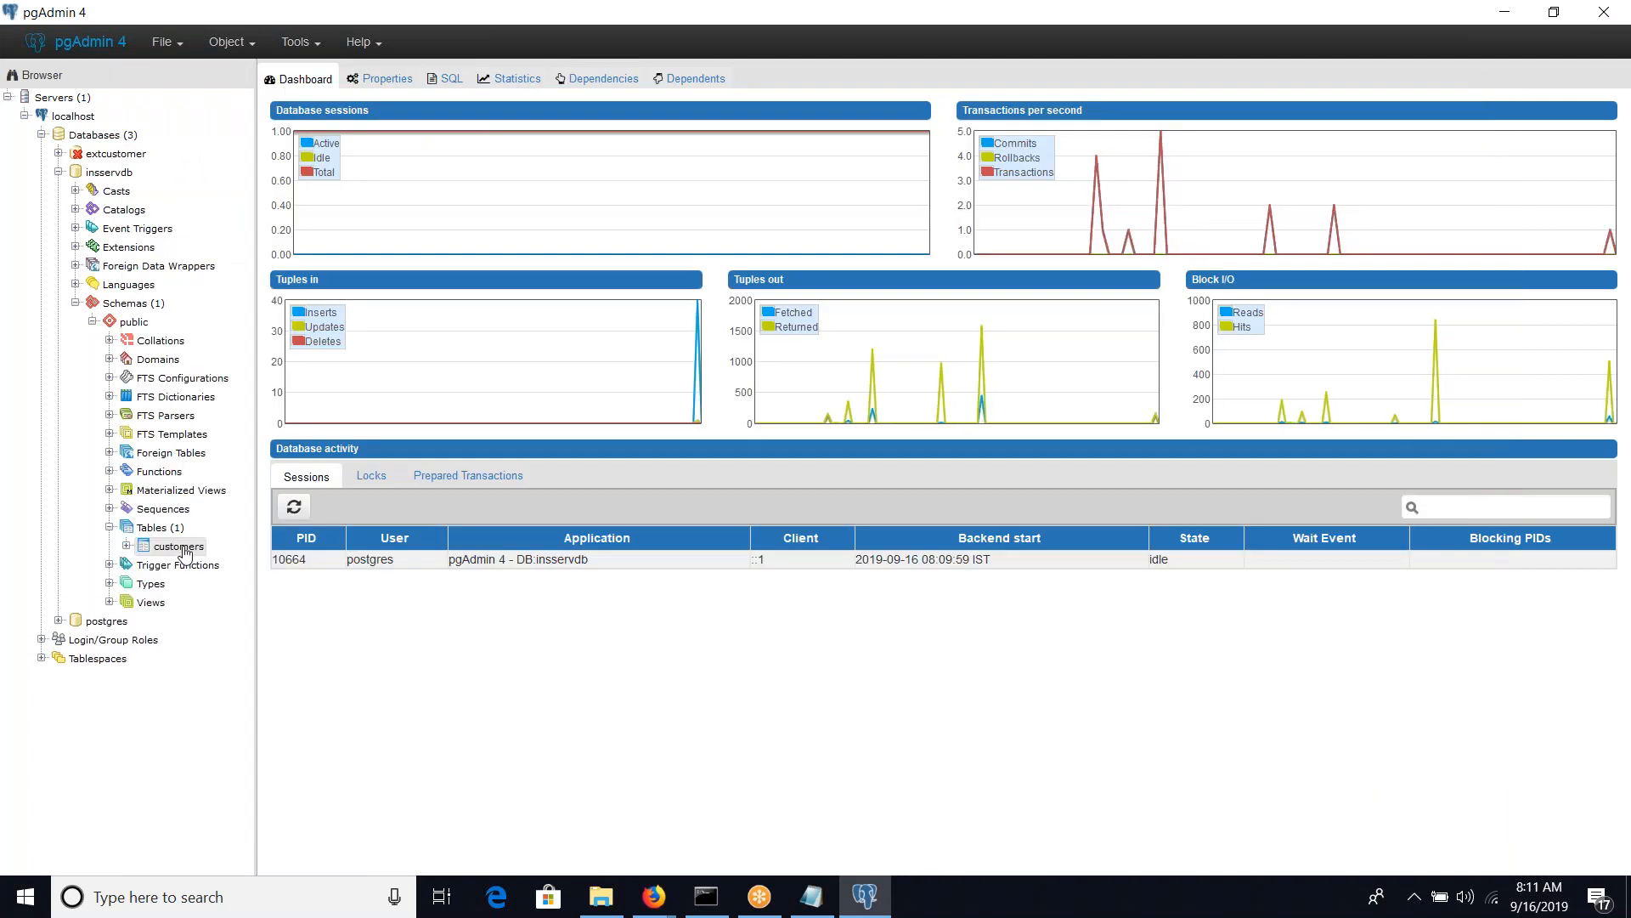
Review the customers table's properties, including its columns, advanced settings and security privileges, and close them
right_click(194, 552)
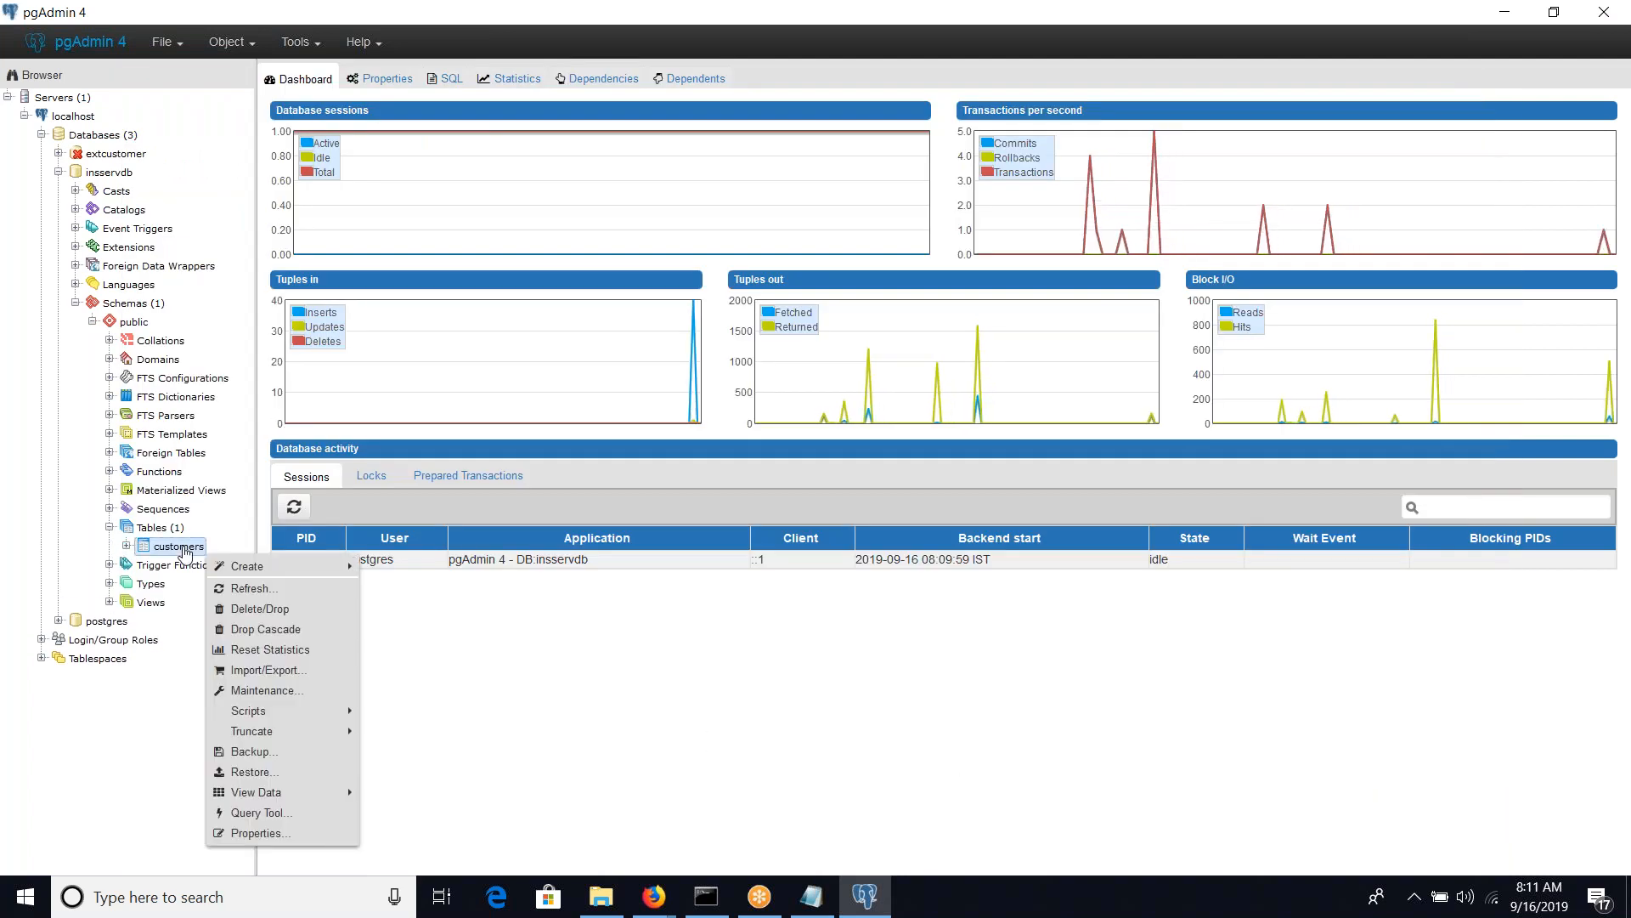
click(258, 835)
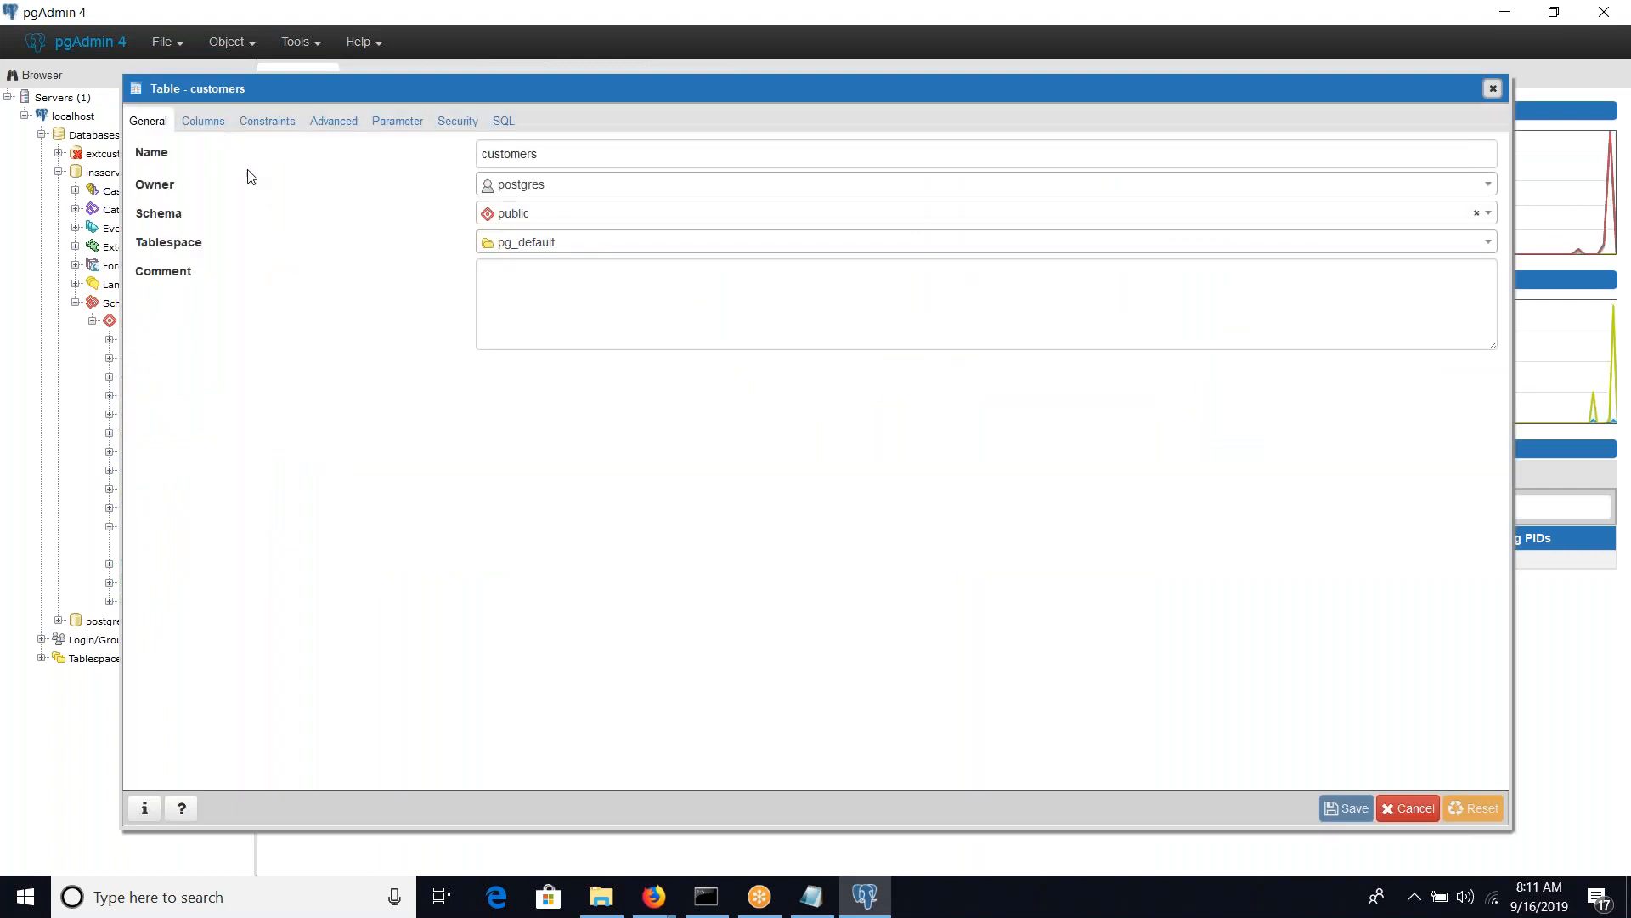
click(225, 121)
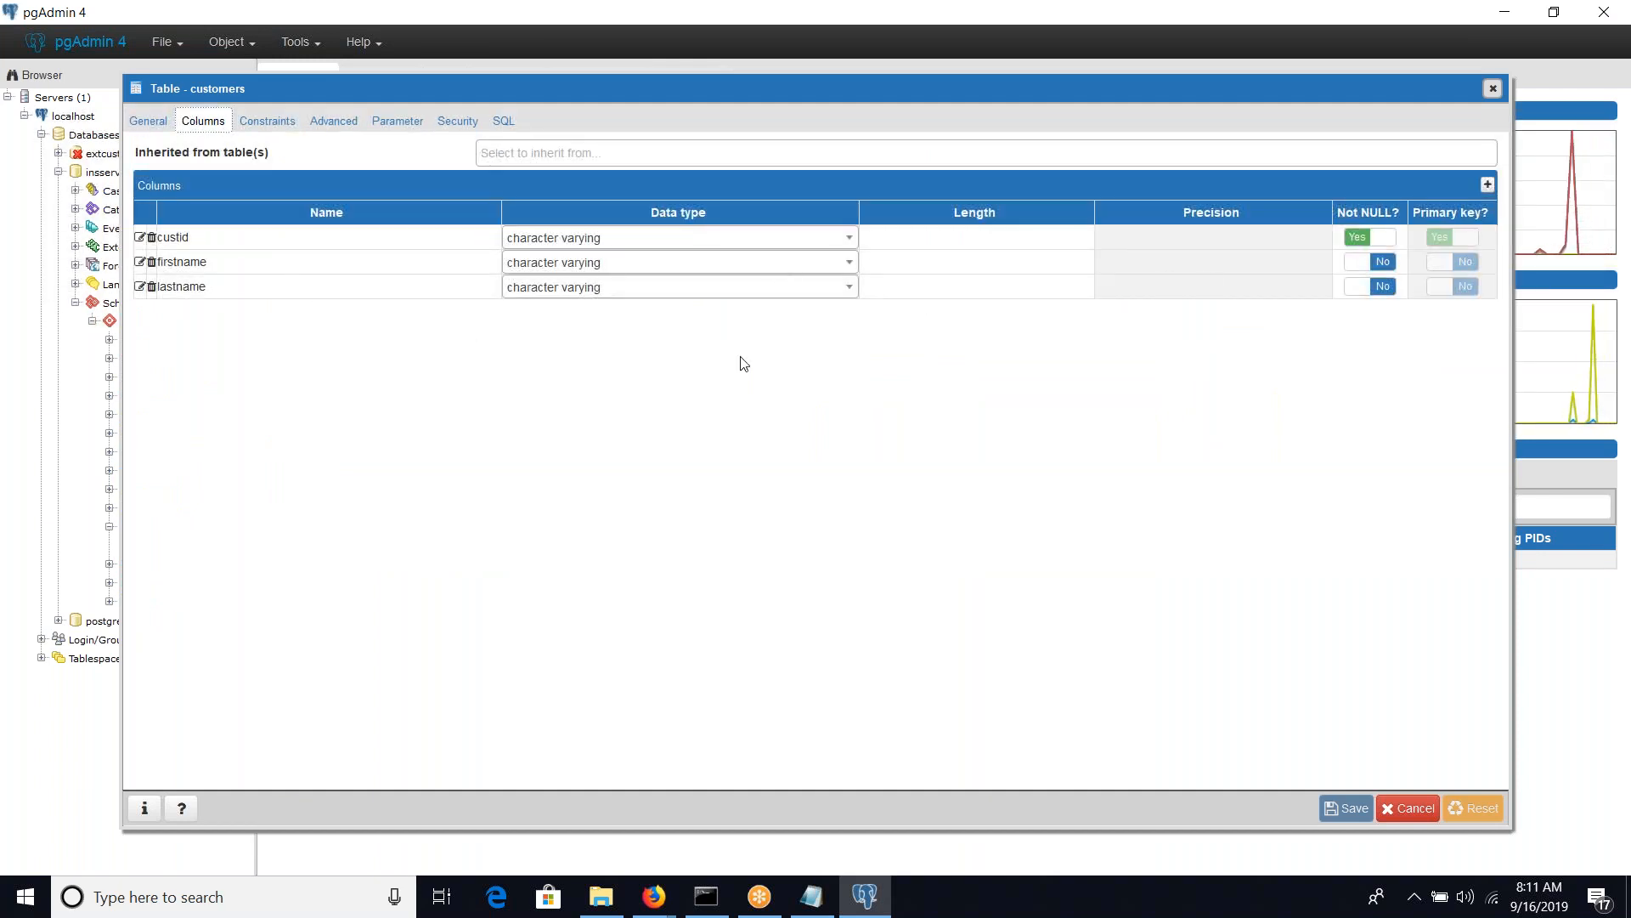
click(285, 125)
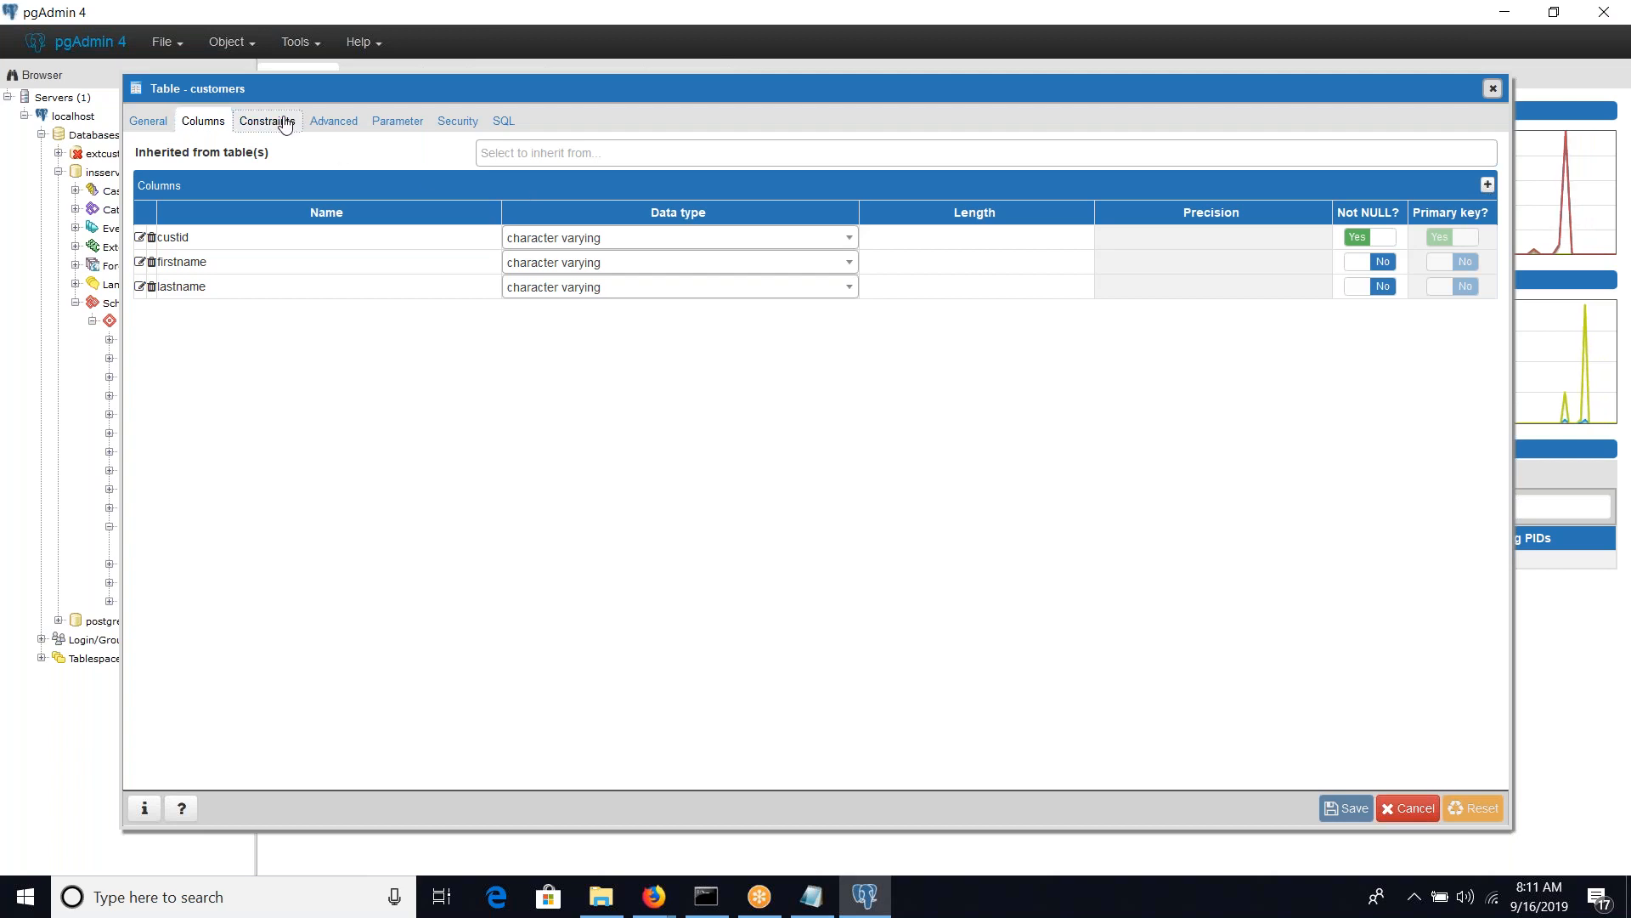
click(333, 121)
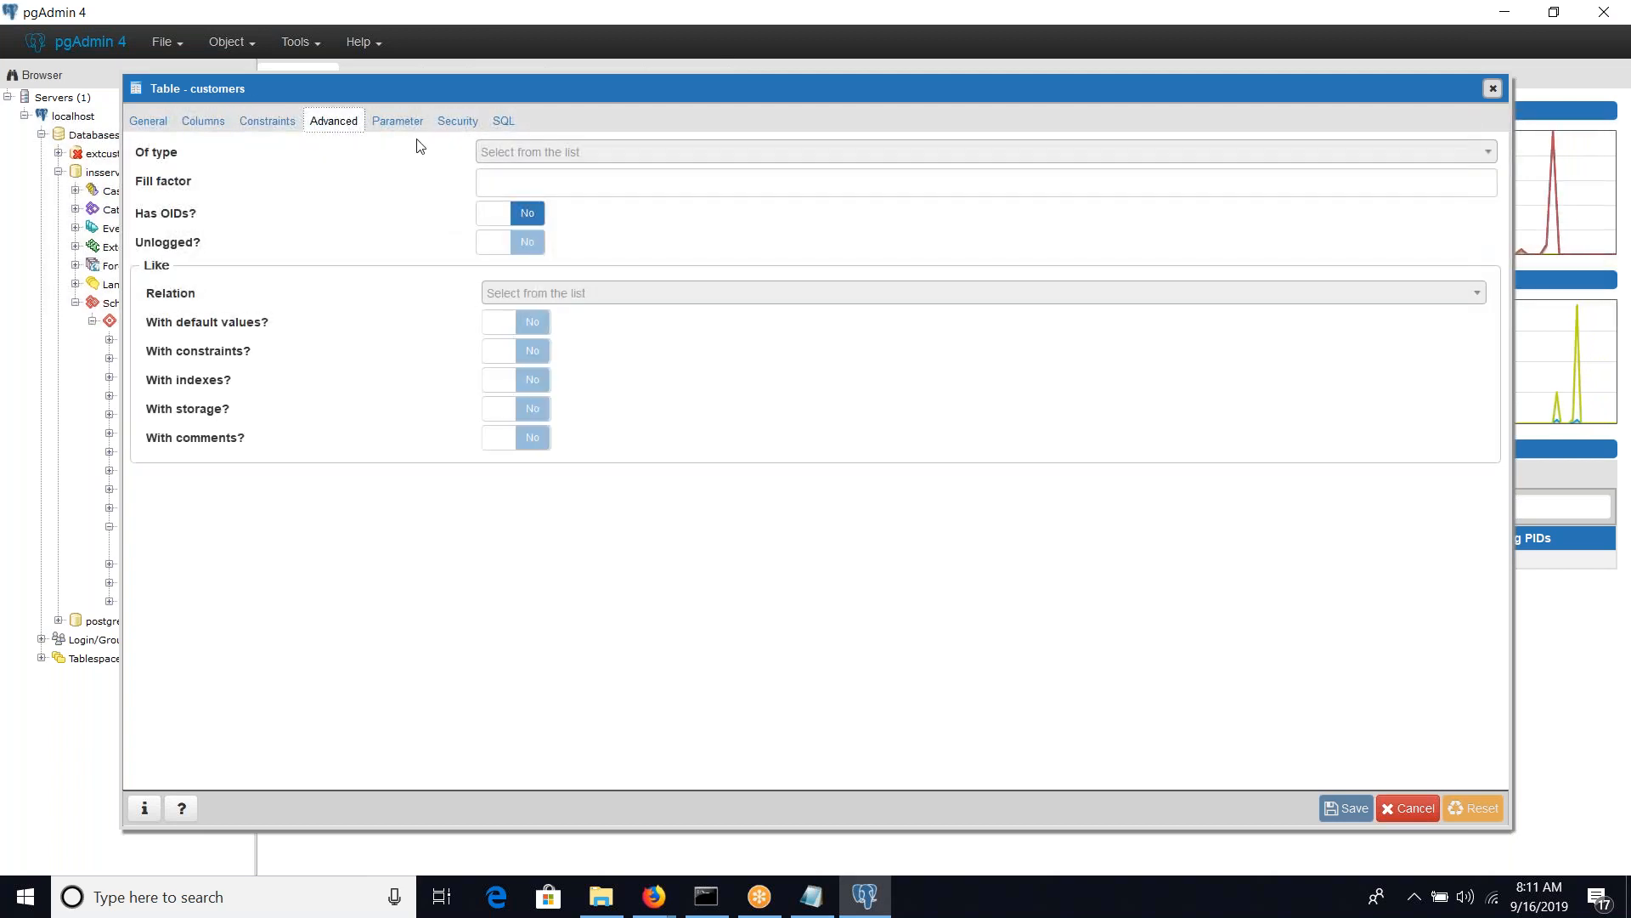
click(463, 123)
click(400, 127)
click(456, 120)
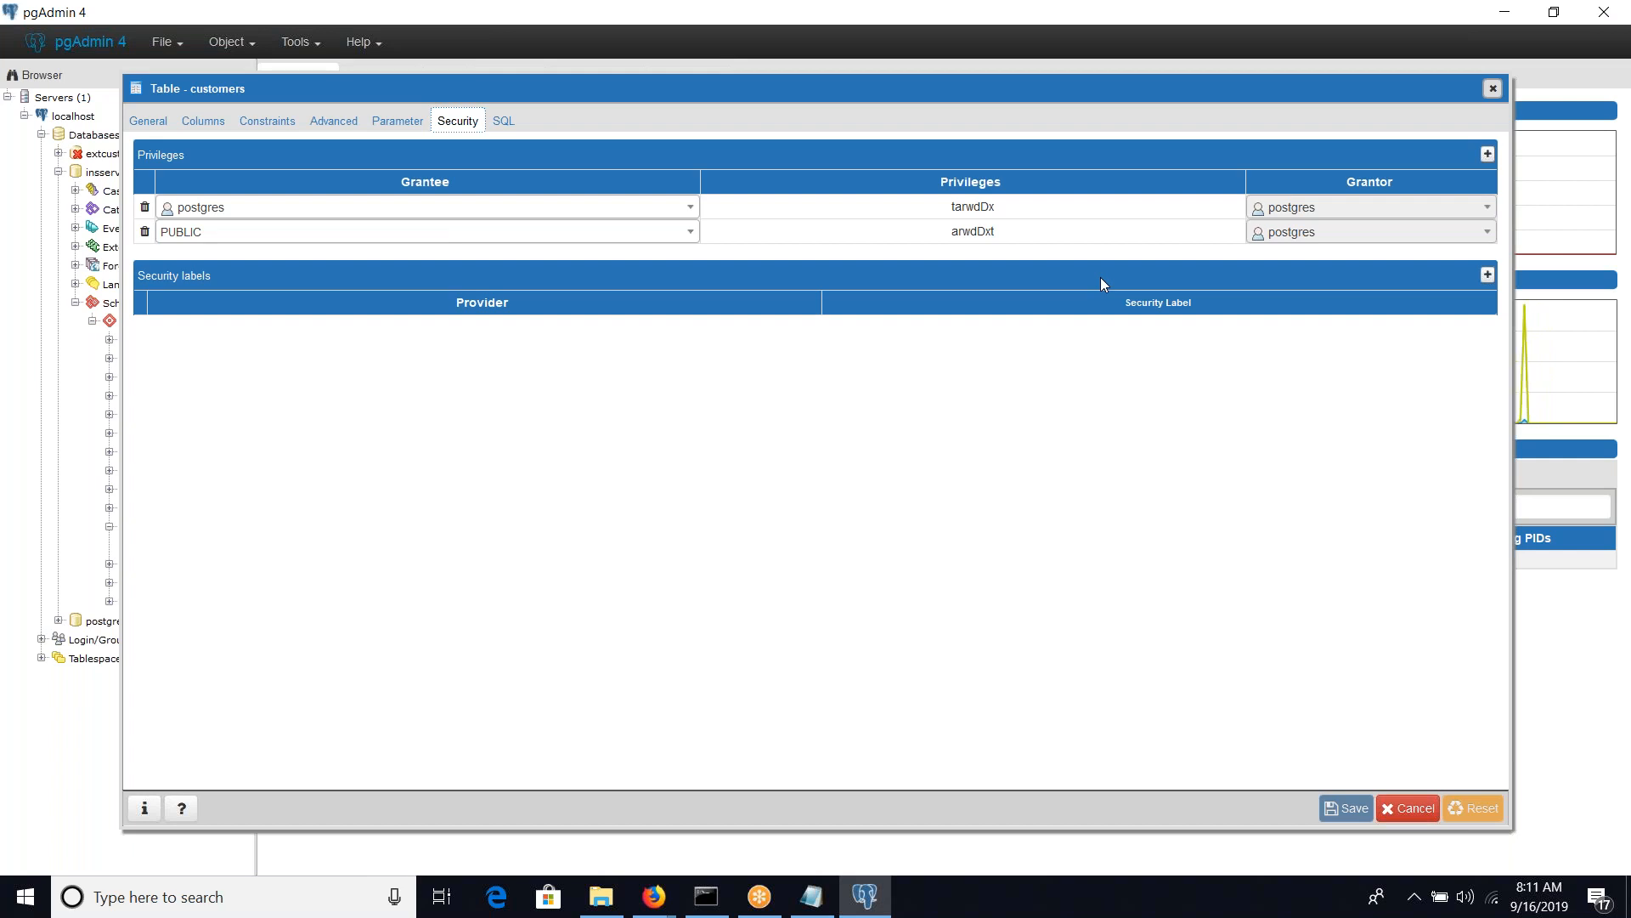
click(1493, 90)
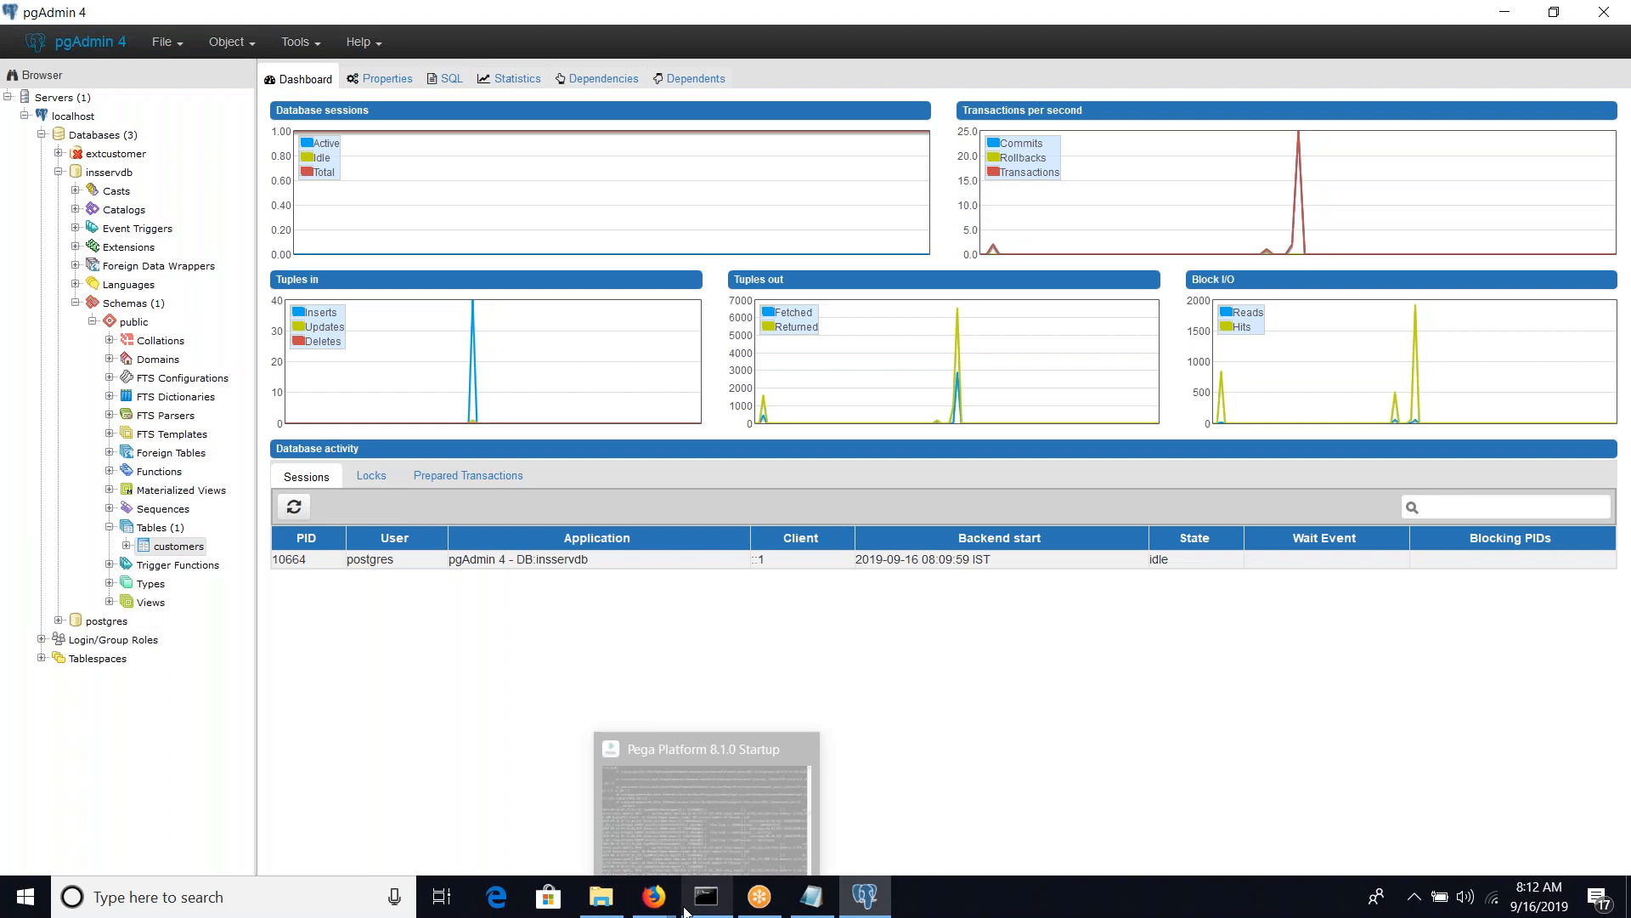
Switch to Pega Dev Studio in Firefox, minimizing the Clipboard Viewer, and collapse the Process category of the DAC-InServApp-Work class
mouse_move(654, 896)
click(748, 771)
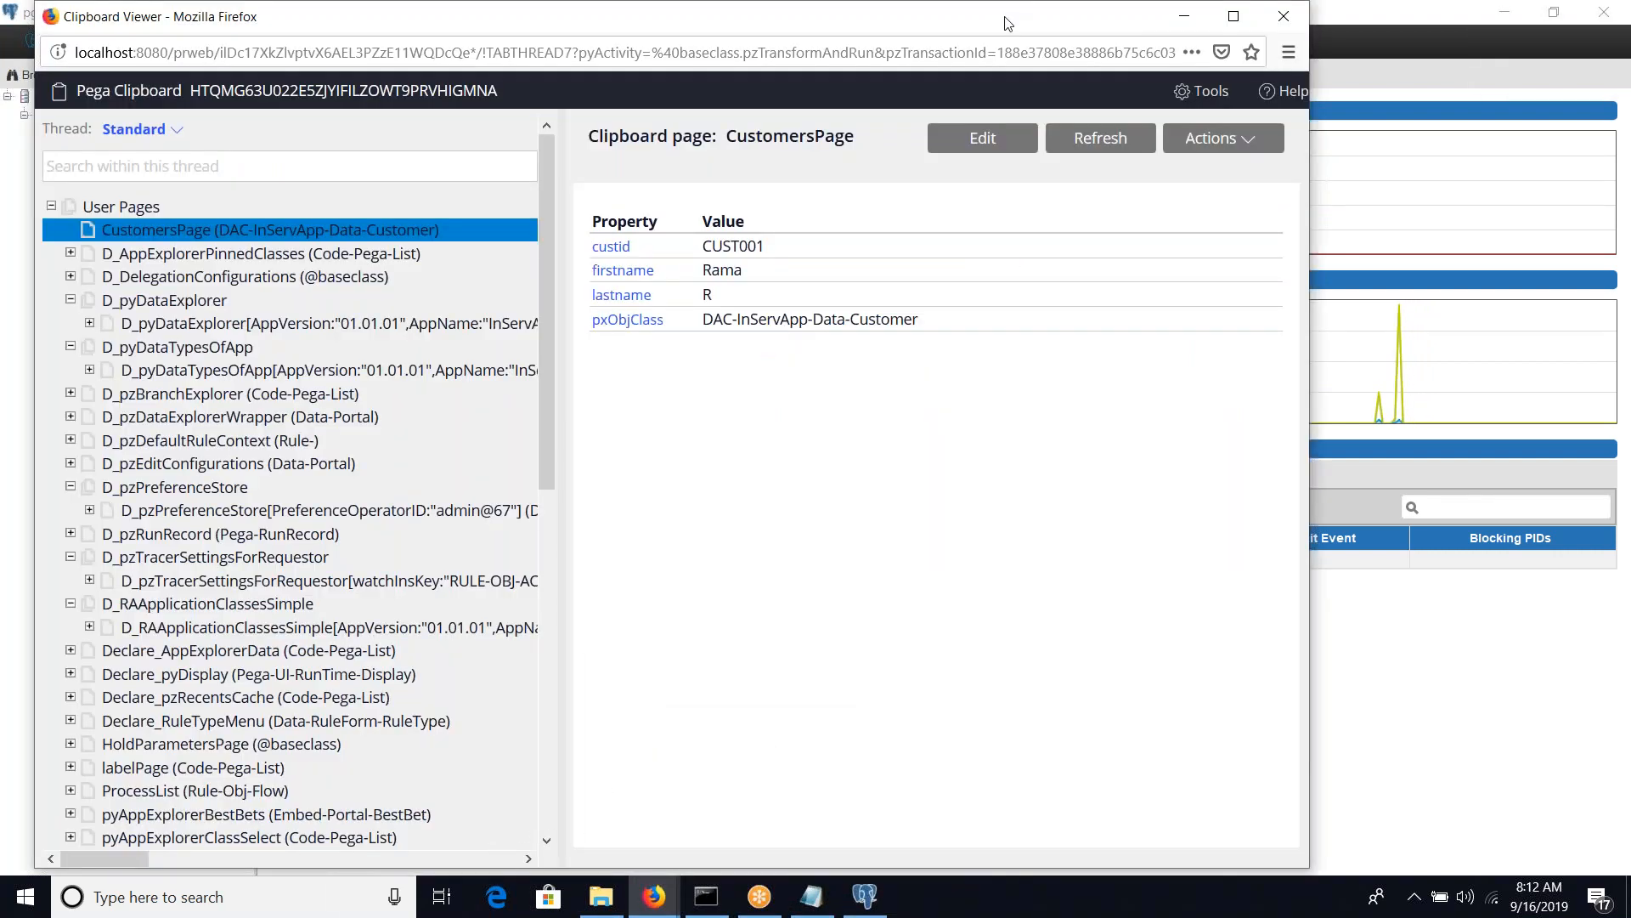
click(1184, 15)
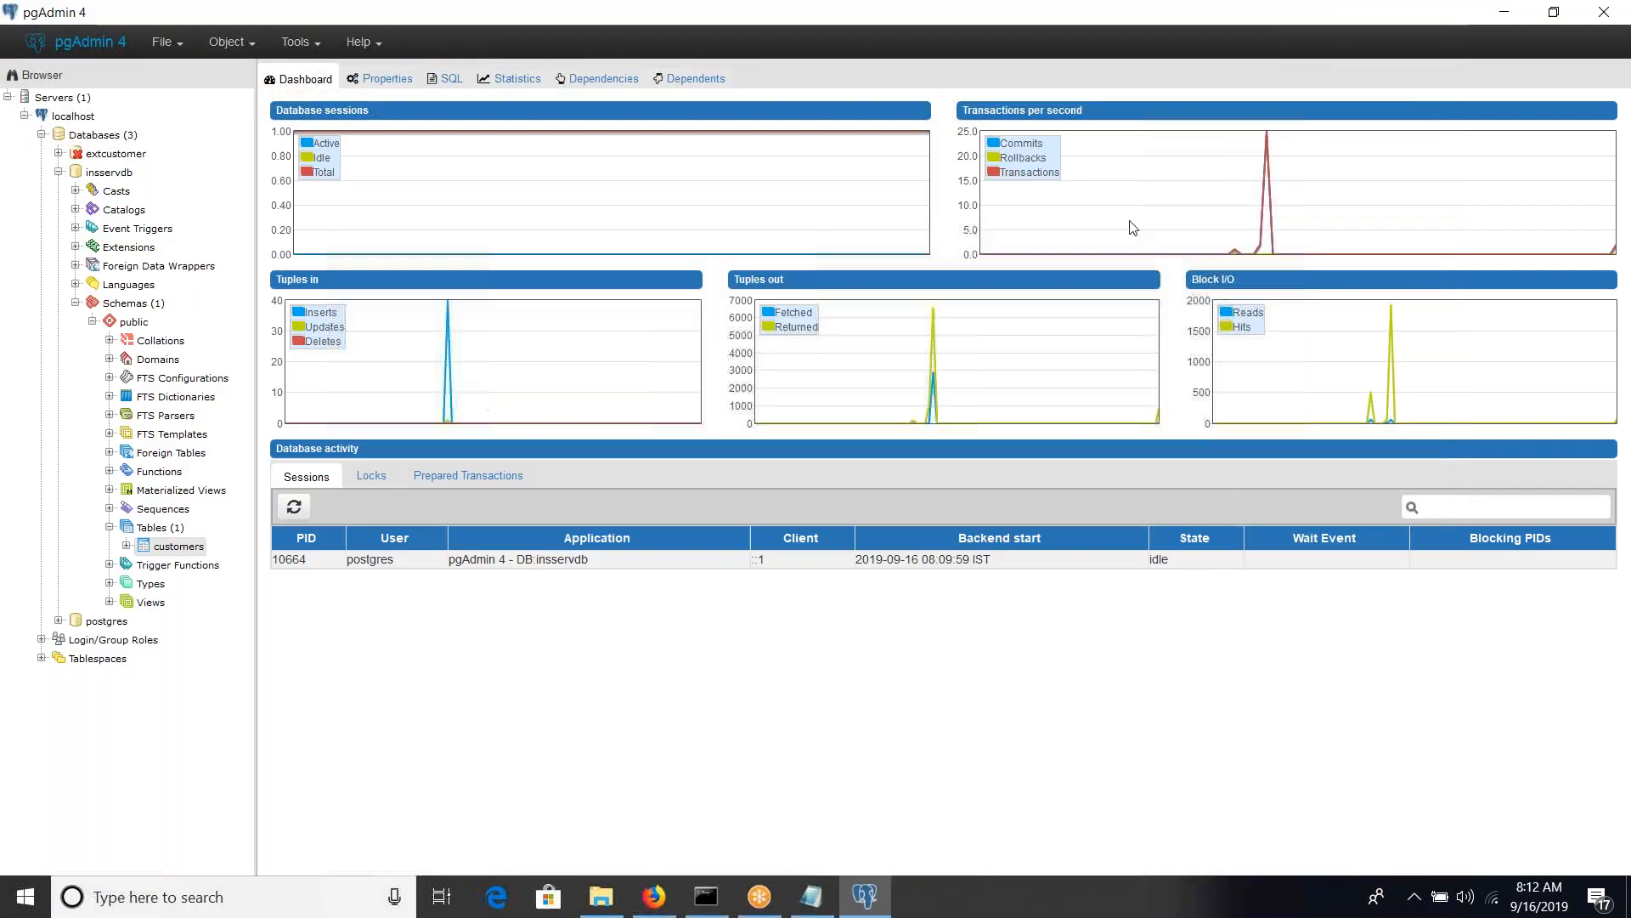
click(552, 773)
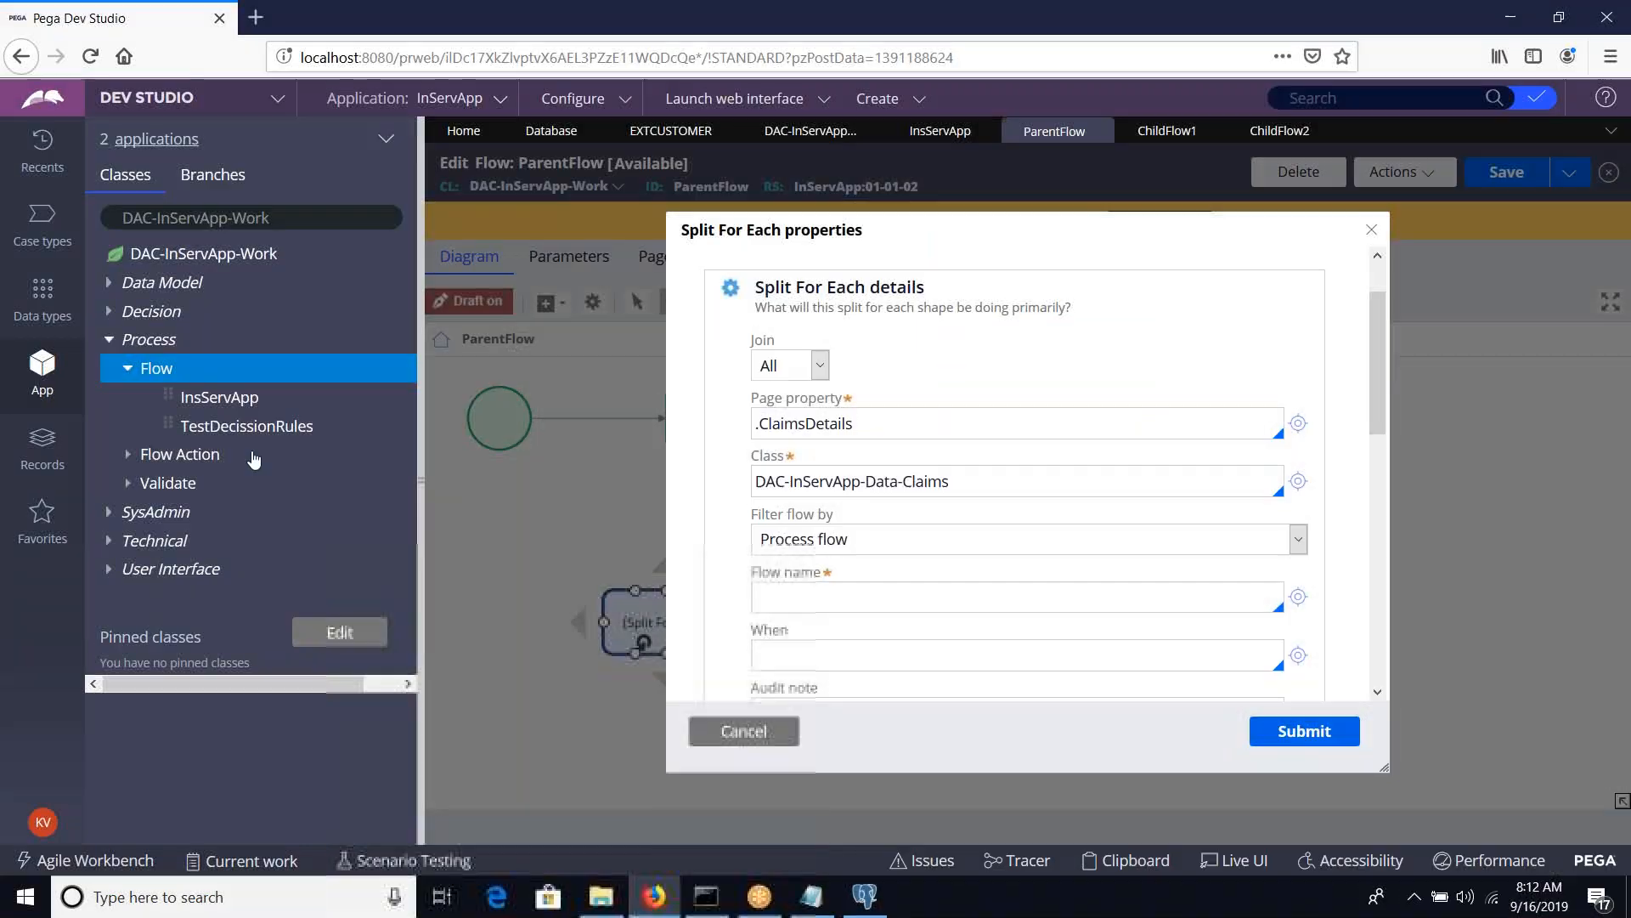
click(107, 343)
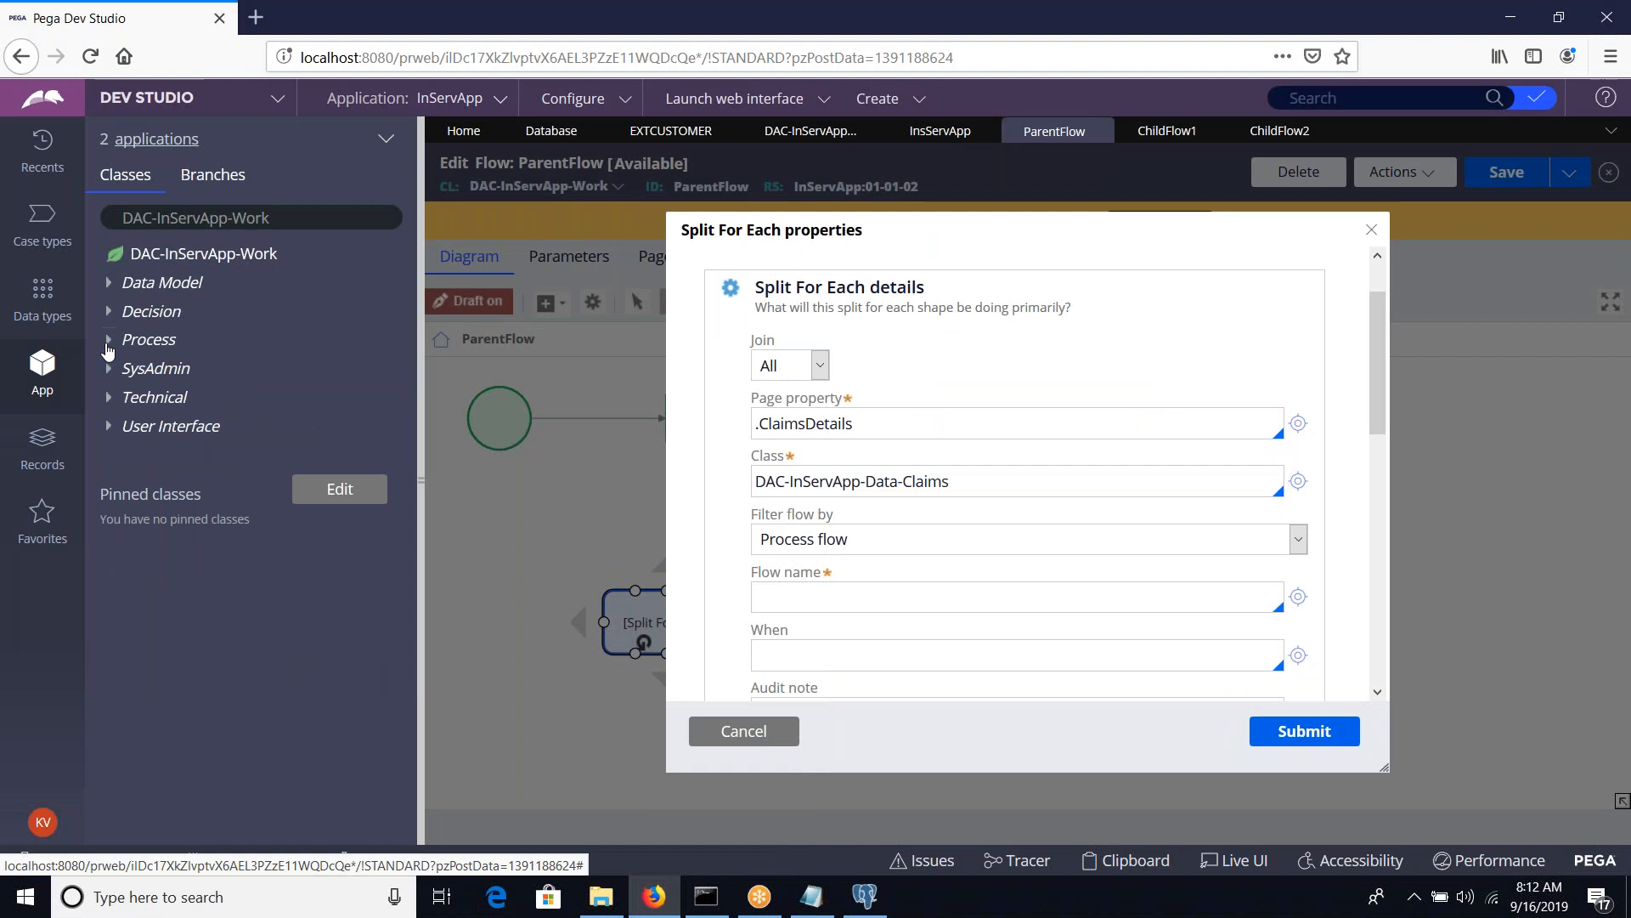
click(47, 472)
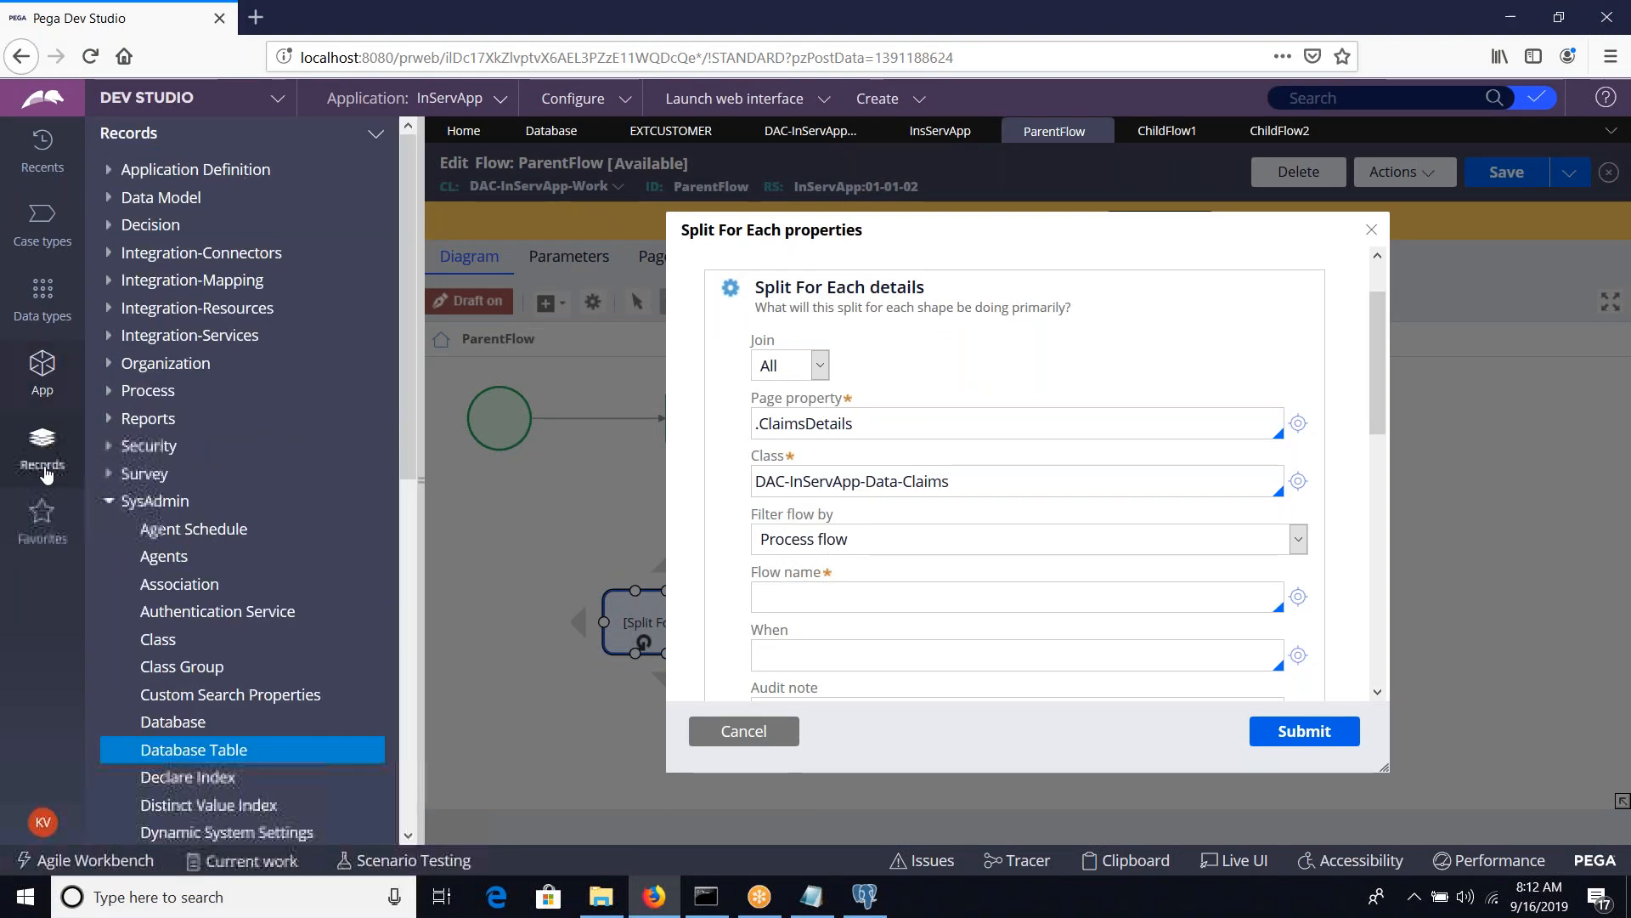
click(108, 503)
click(47, 402)
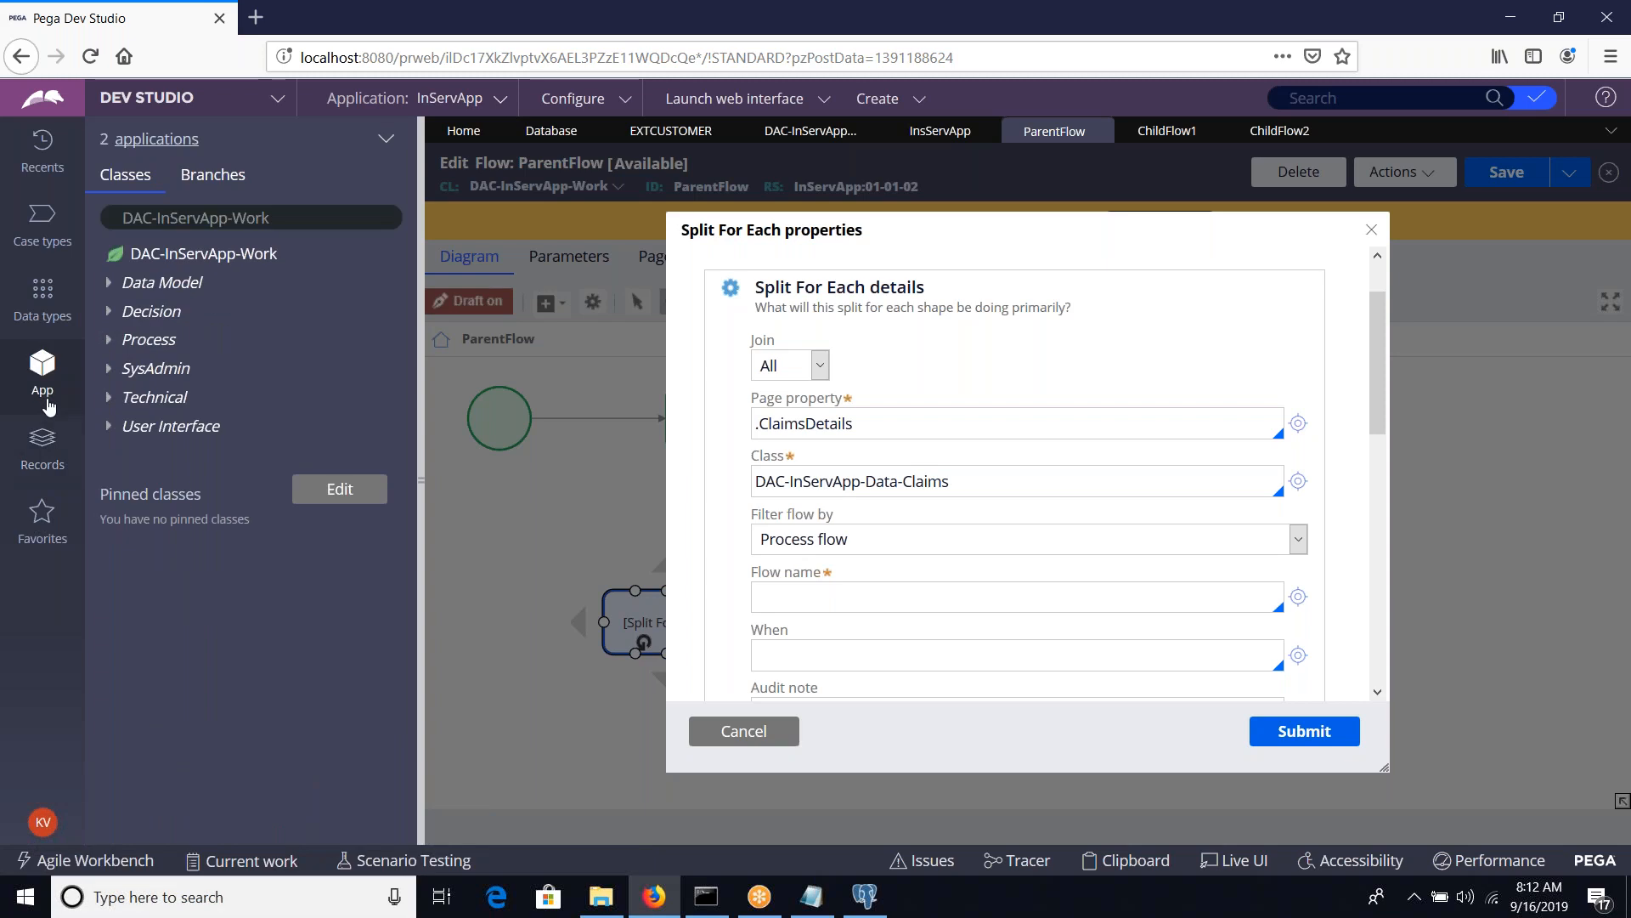
Start a new SysAdmin Database record from the DAC-InServApp-Work class
click(241, 253)
mouse_move(309, 279)
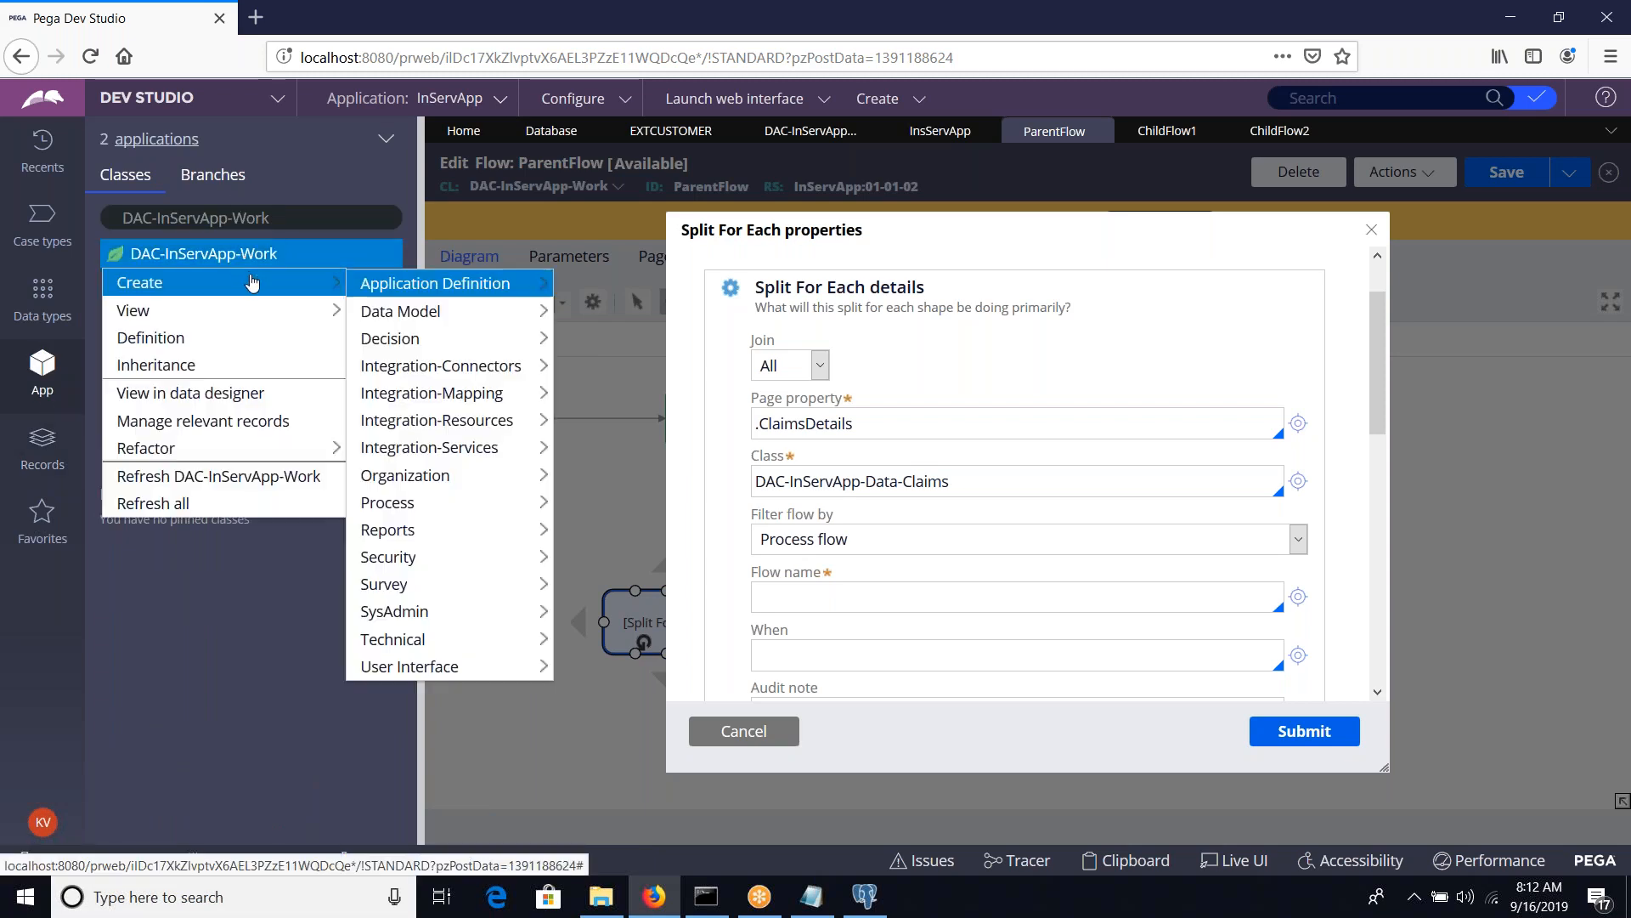
mouse_move(423, 352)
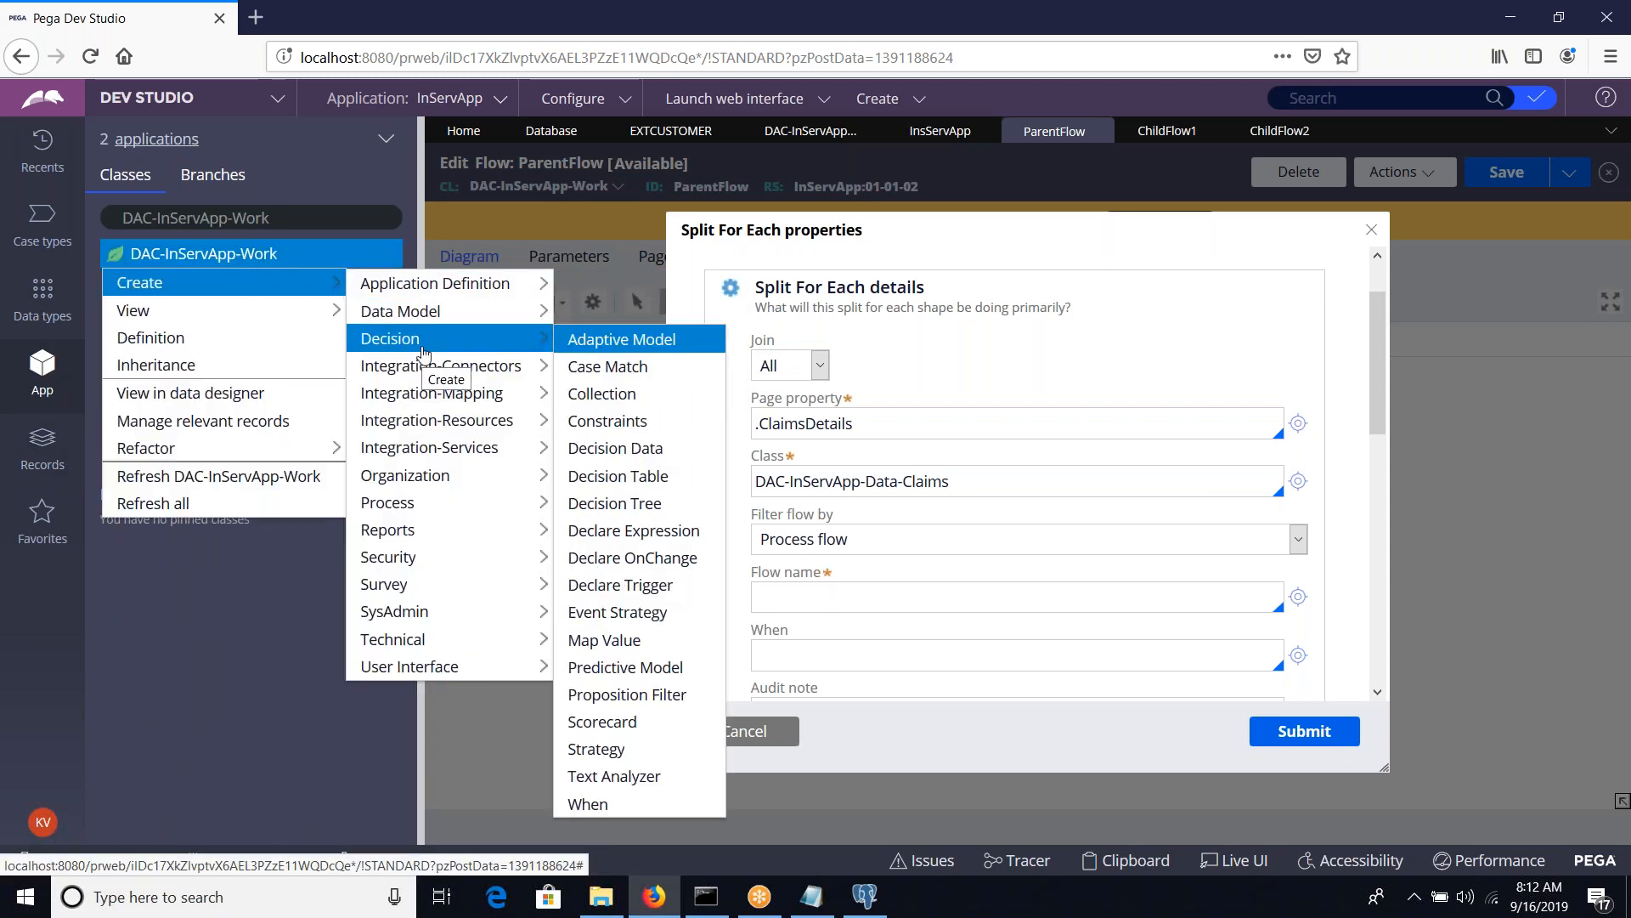
mouse_move(450, 611)
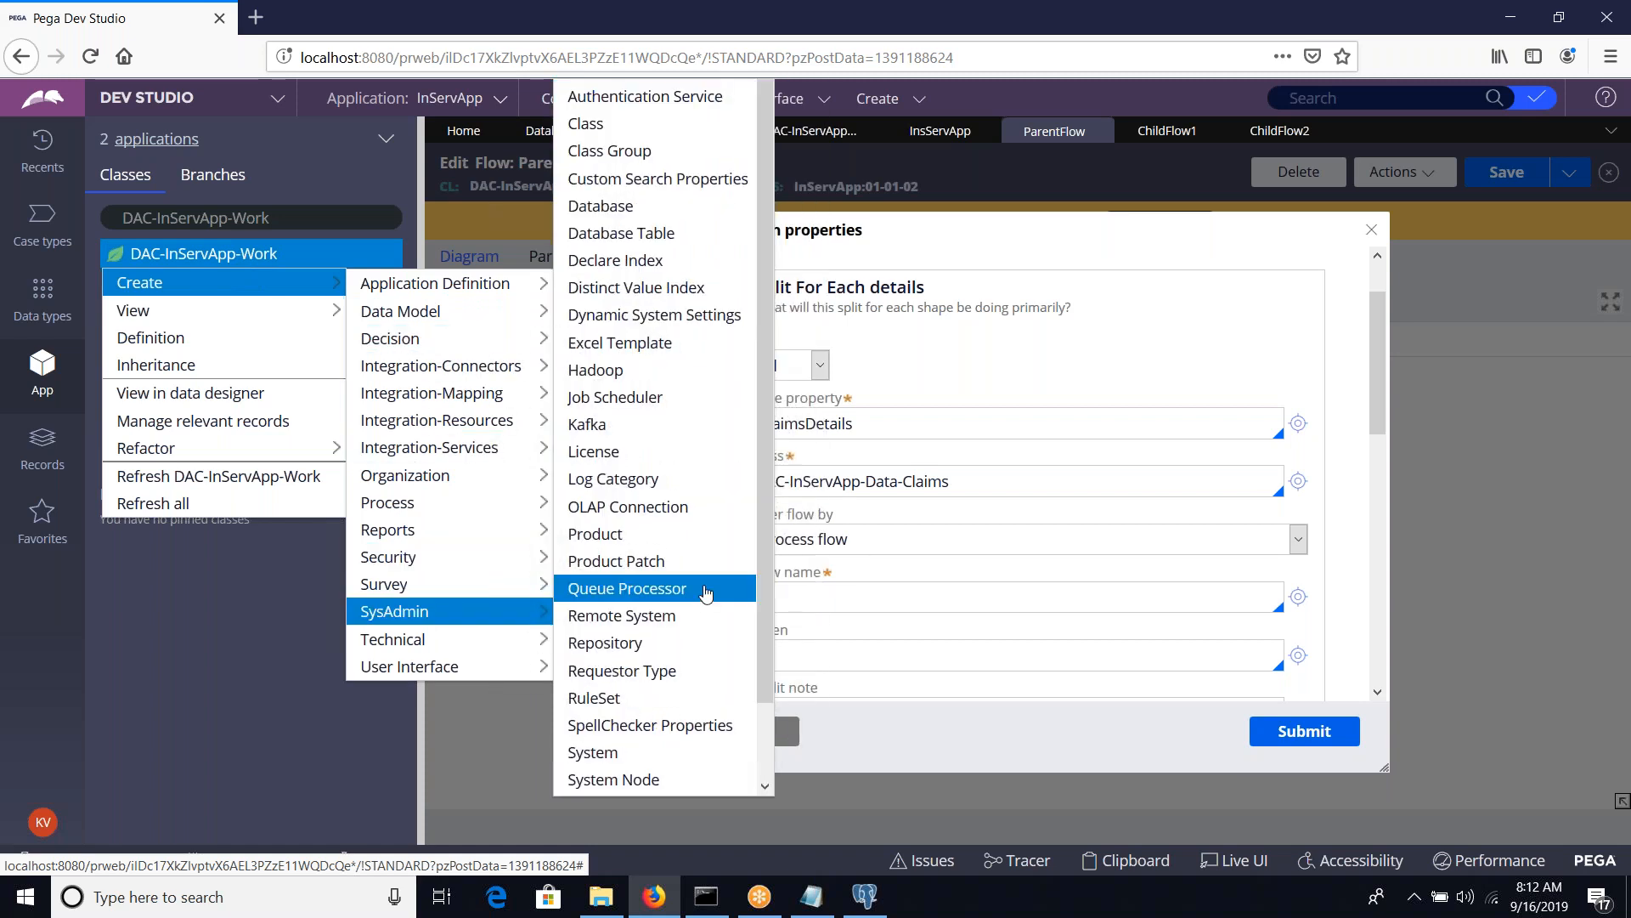
click(645, 220)
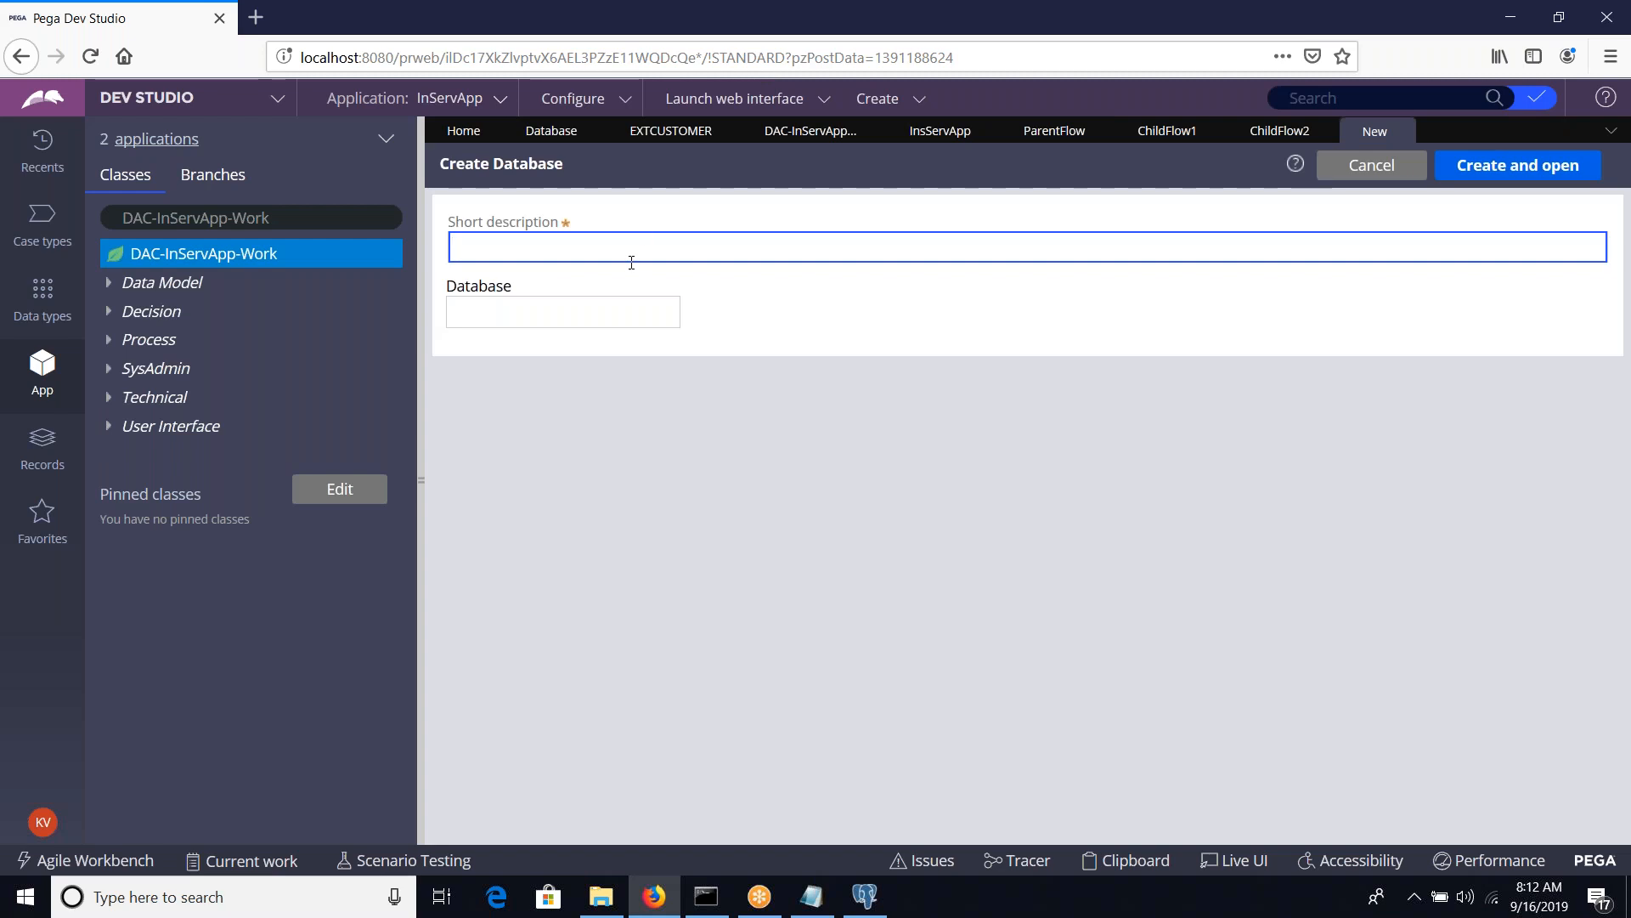
Enter insservdb as both the short description and the database name, checking it in pgAdmin, and create and open the record
text(insser)
key(alt+Tab)
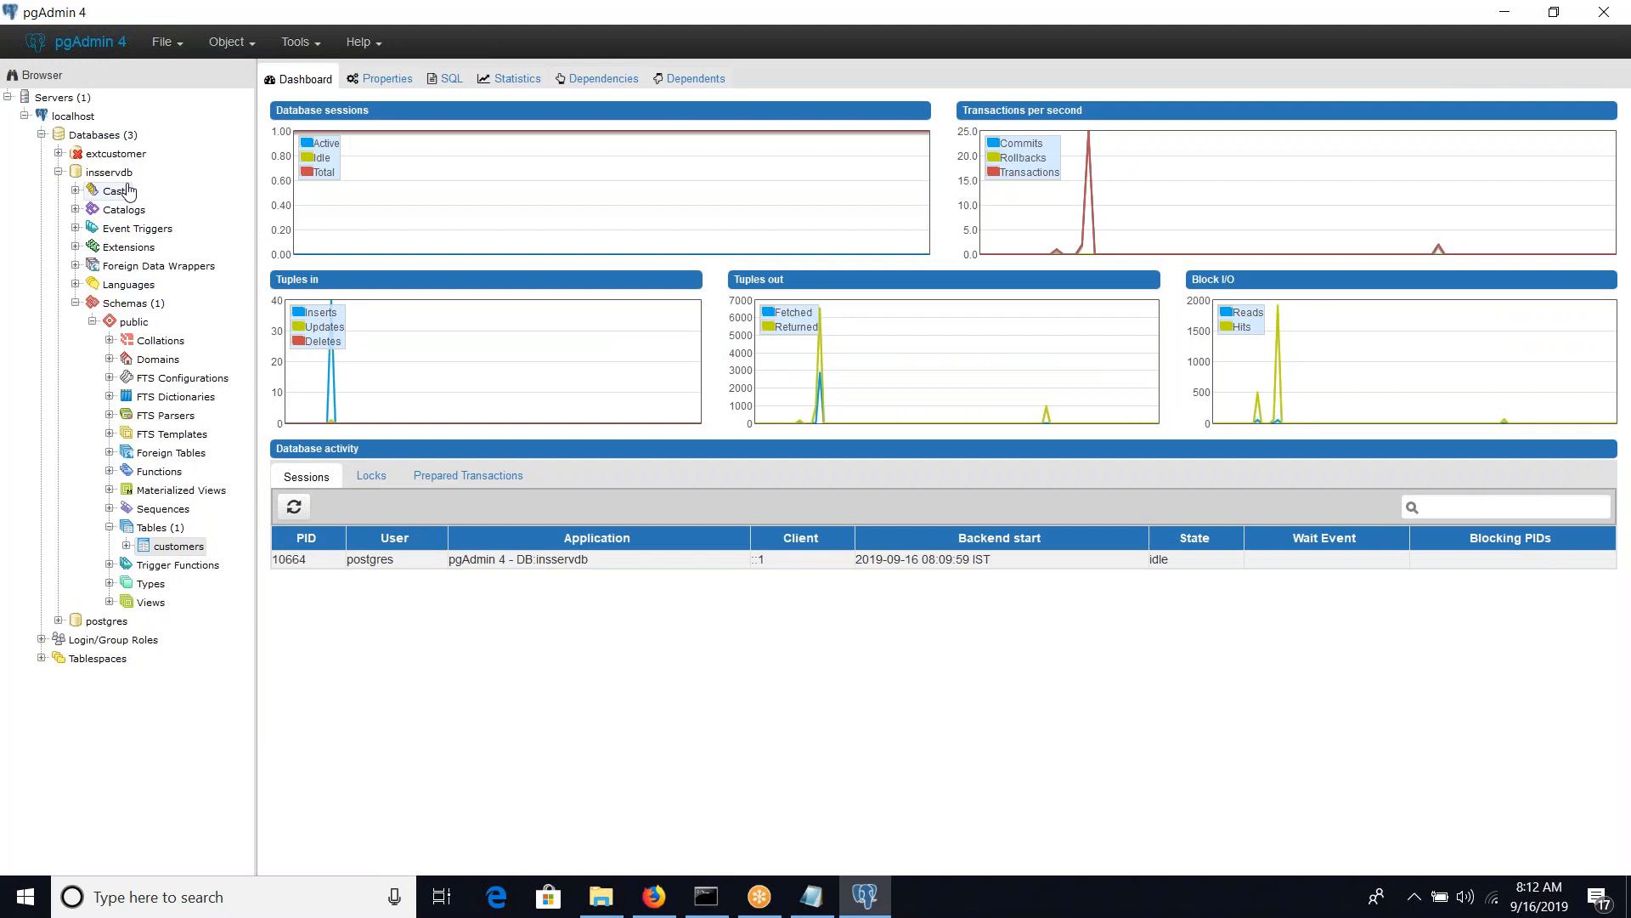
key(alt+Tab)
text(db)
key(ctrl+a)
key(ctrl+c)
key(Tab)
key(ctrl+v)
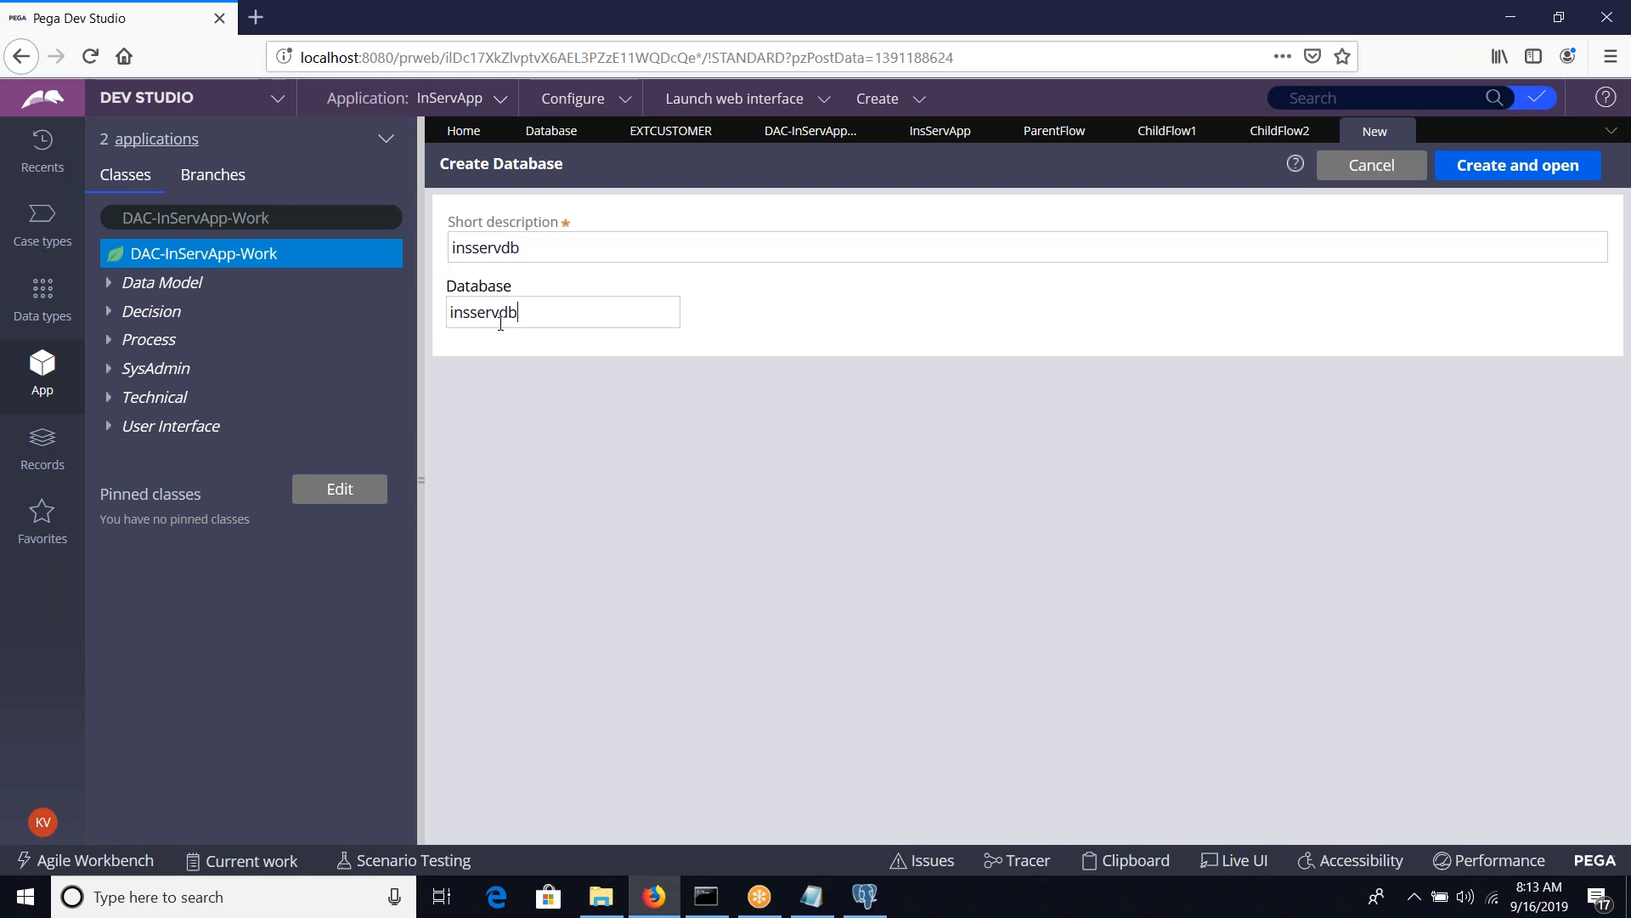
click(1493, 165)
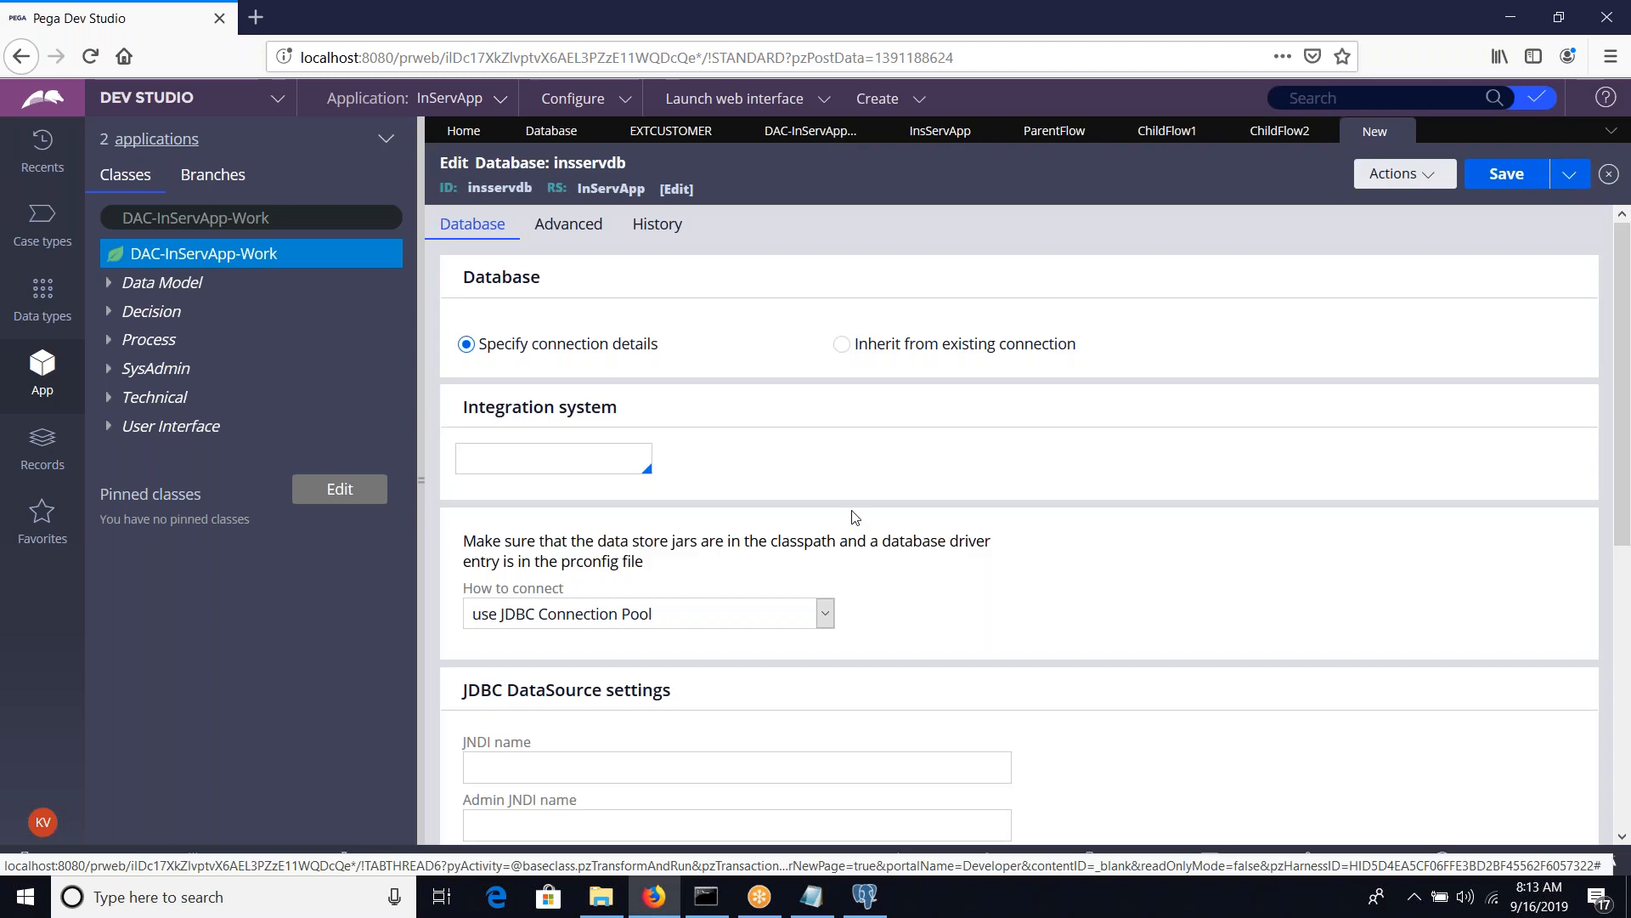
Set the insservdb record's connection method to use JDBC URL listed below
scroll(849, 514, down, 4)
click(850, 436)
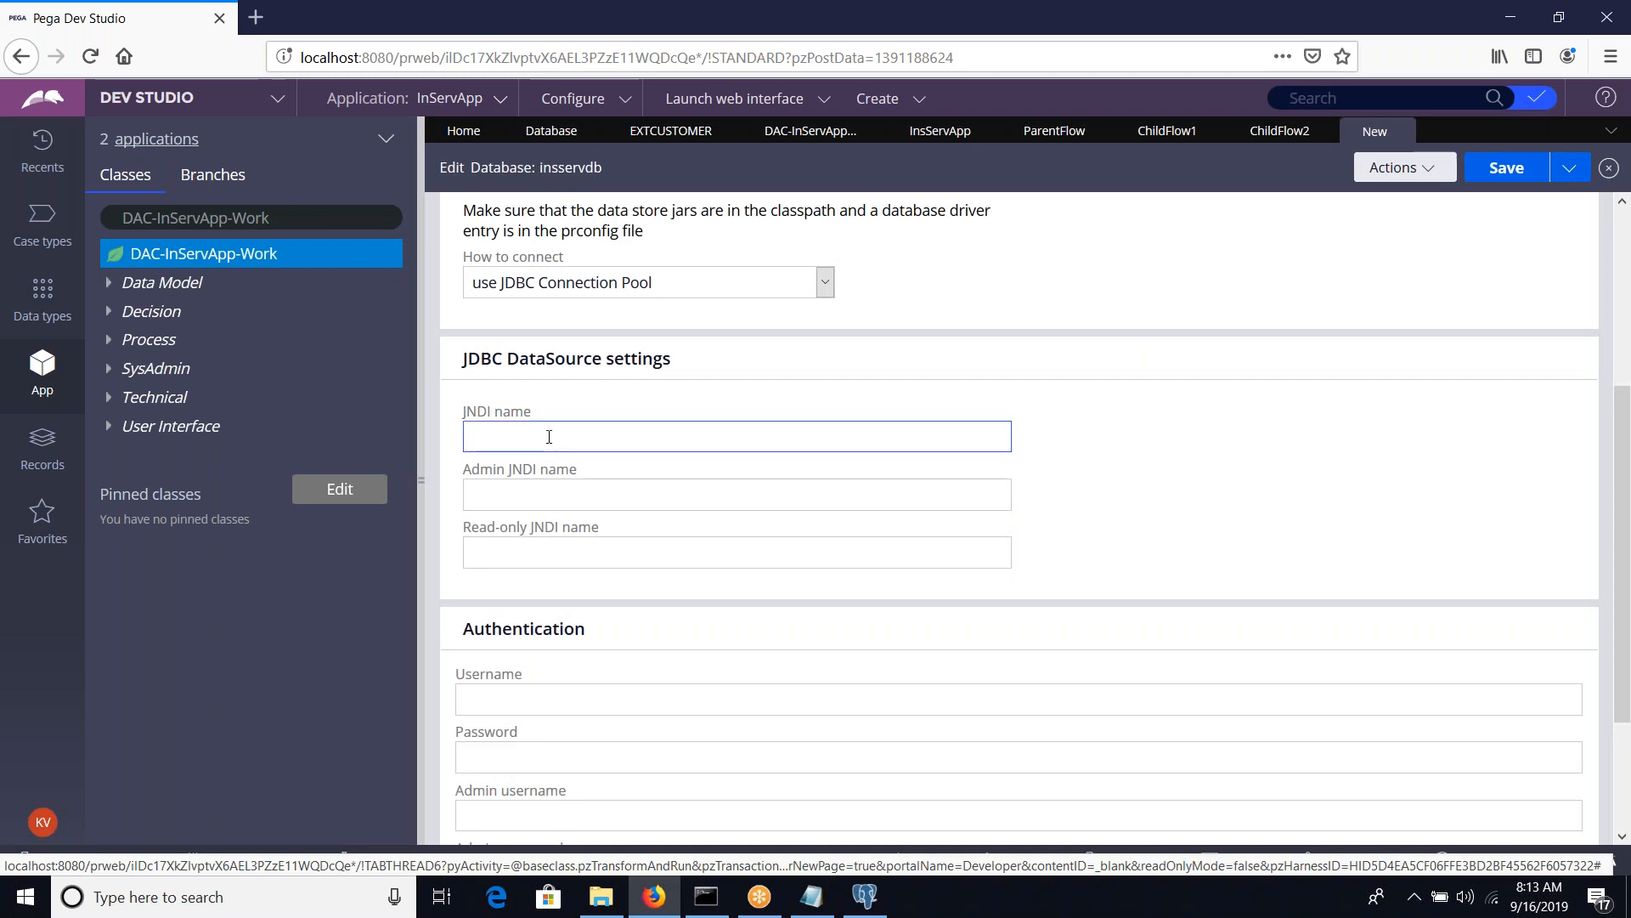
click(635, 289)
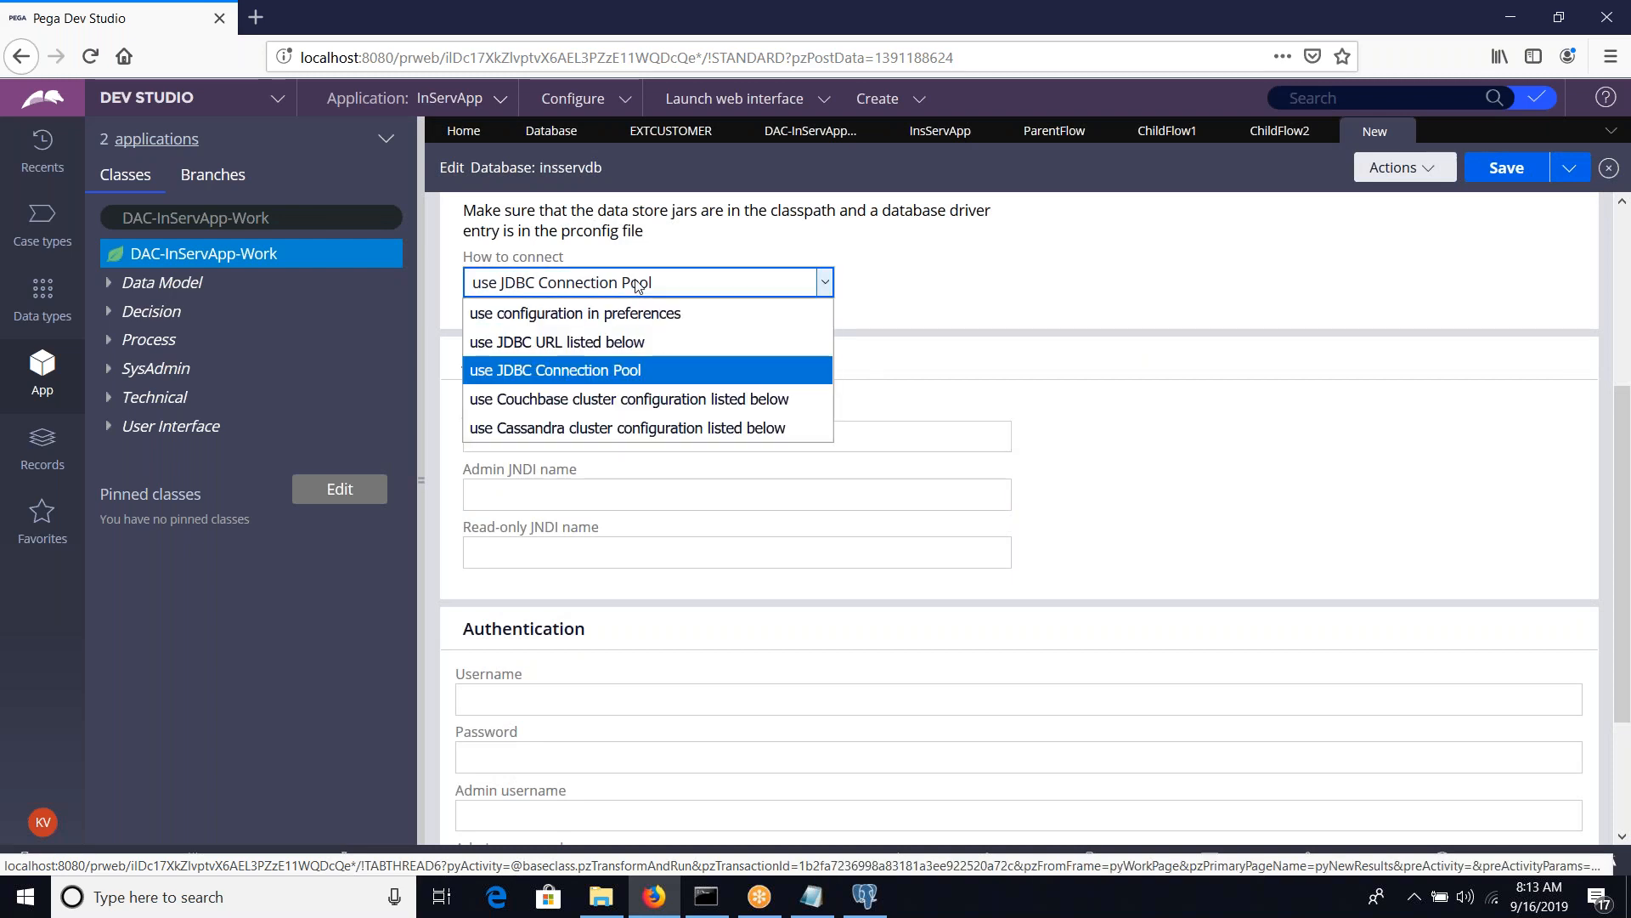
key(Escape)
key(Down)
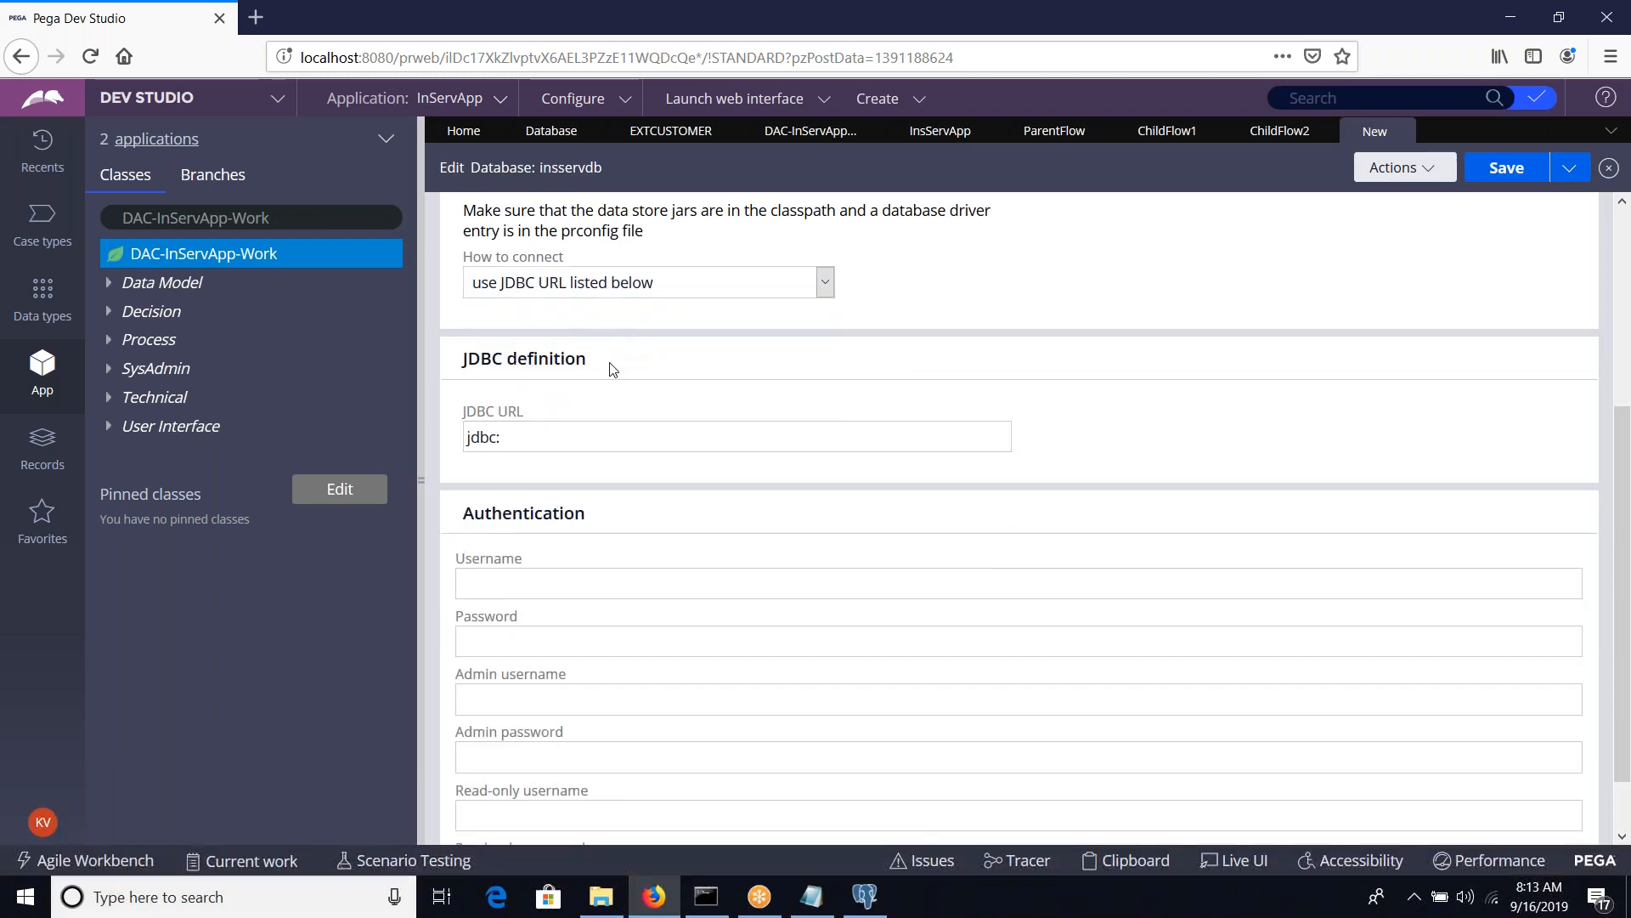
Replace the JDBC URL with the saved clipboard entry jdbc:postgresql://localhost:5432/cptlextdb
click(577, 442)
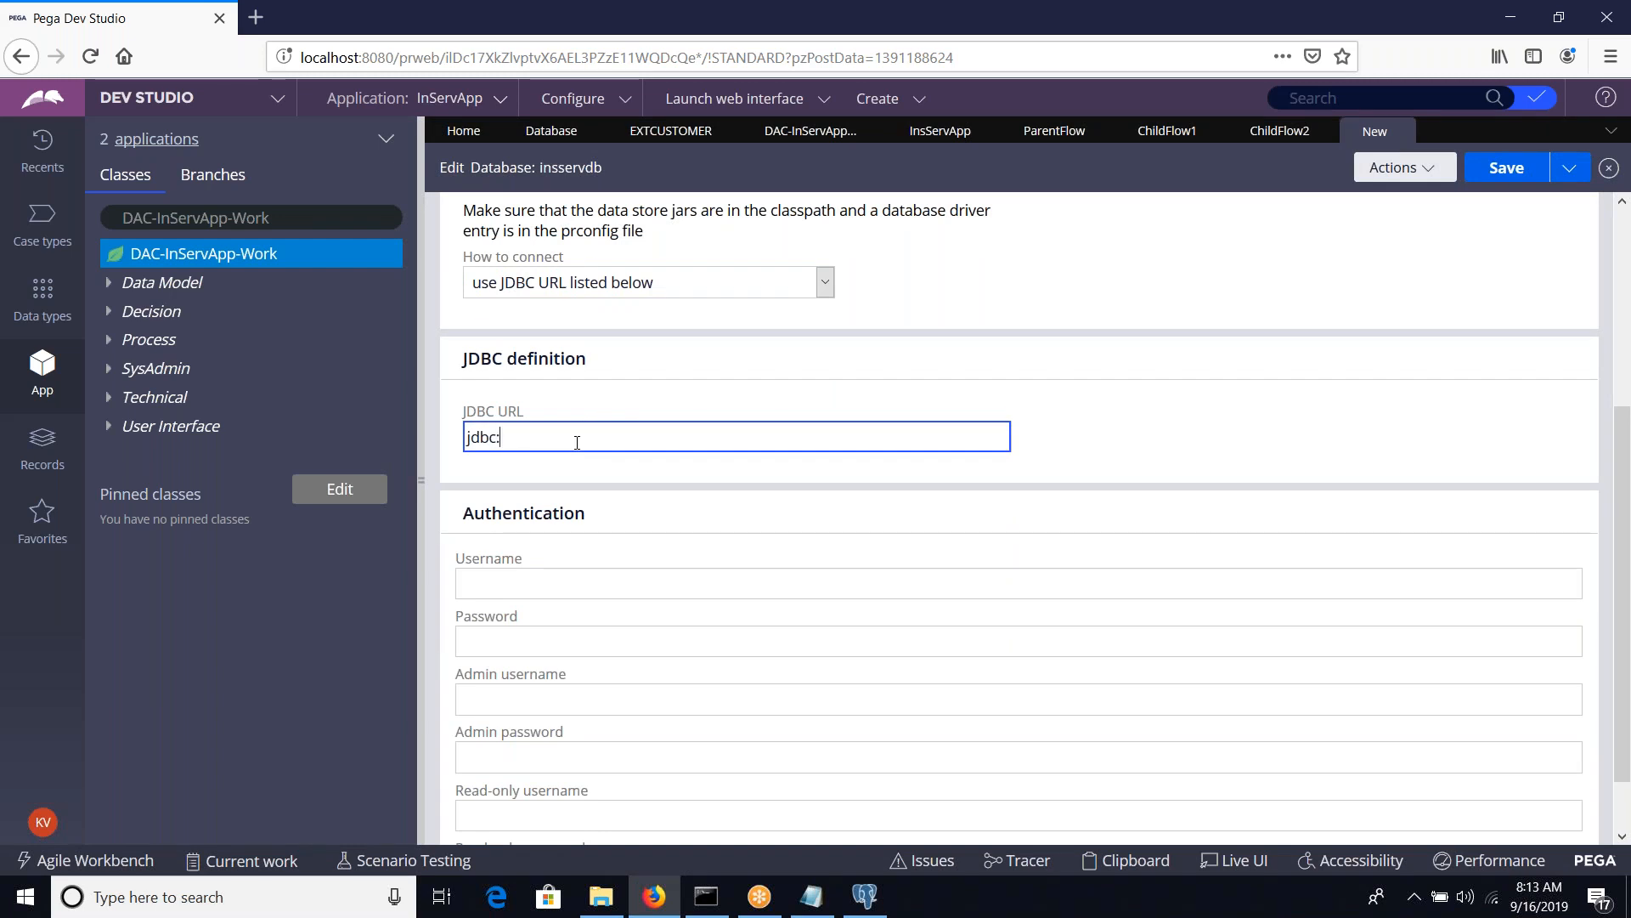
key(ctrl+grave)
key(Down)
key(Down)
key(Down)
key(Down)
key(Down)
key(Down)
key(Down)
key(Down)
key(Down)
key(Down)
key(Down)
key(Down)
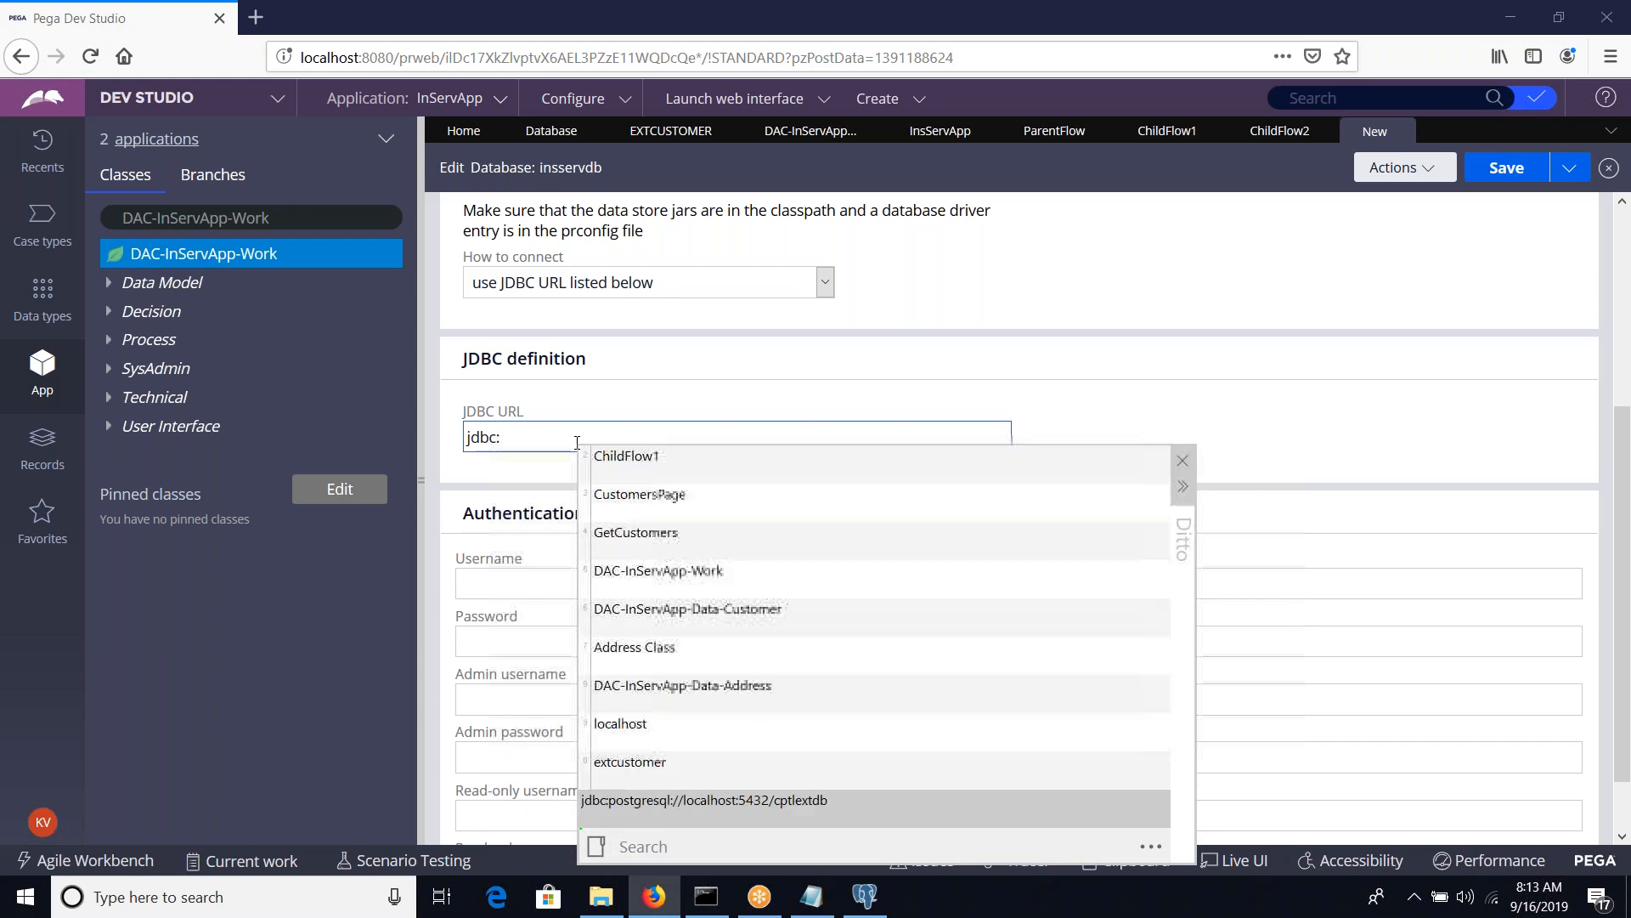
key(Up)
key(Up)
key(Up)
key(Up)
key(Return)
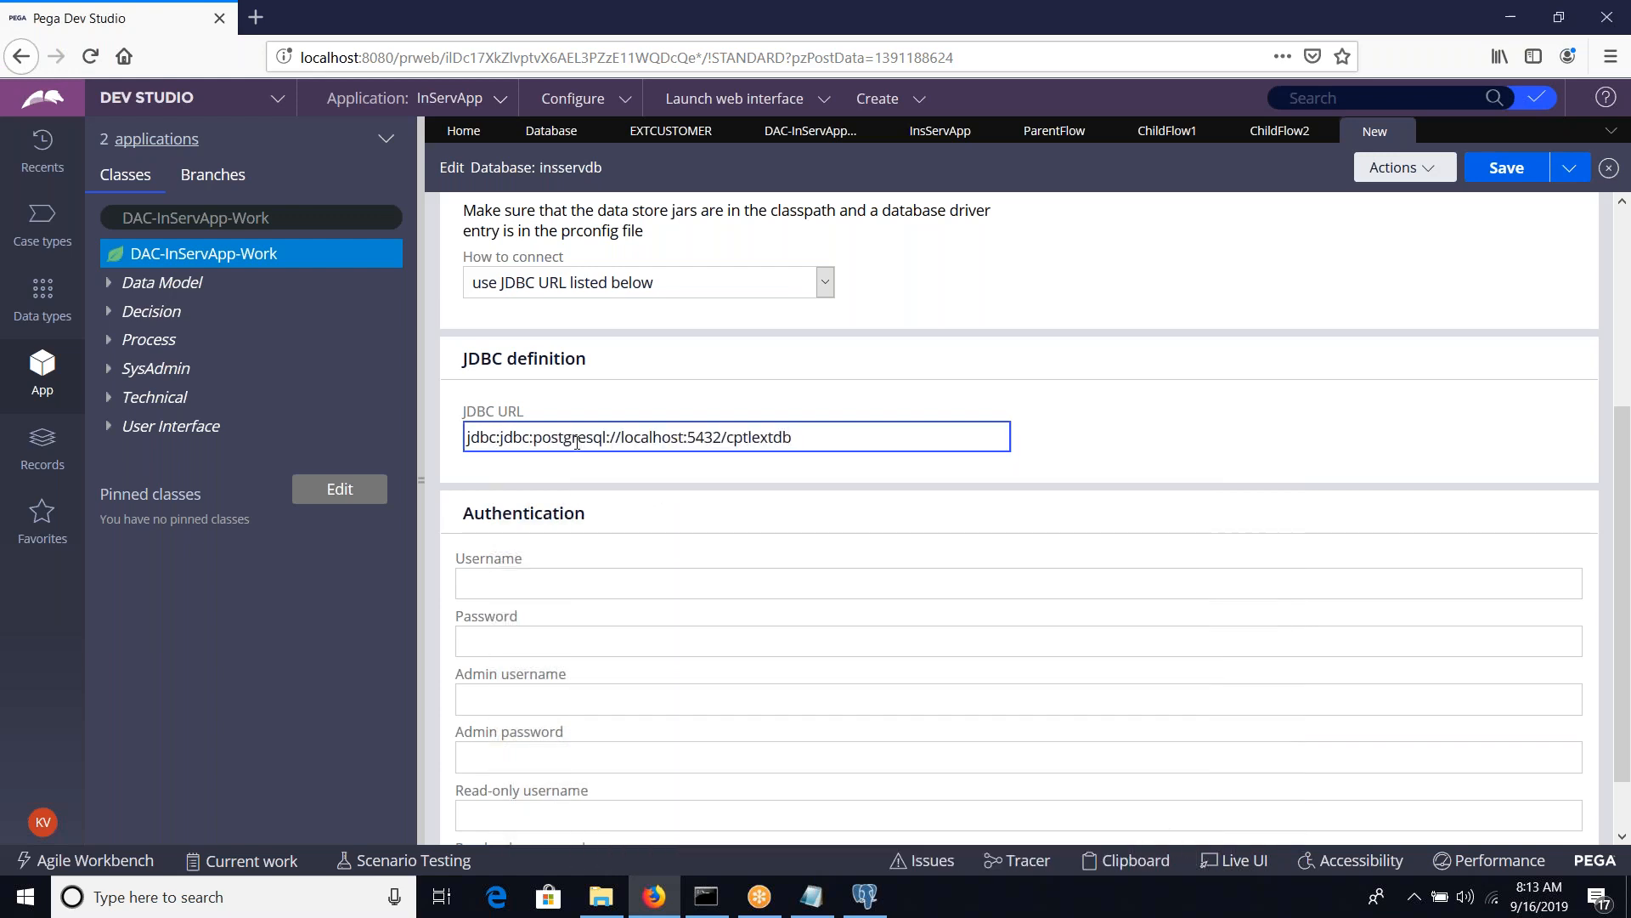
key(ctrl+a)
key(ctrl+v)
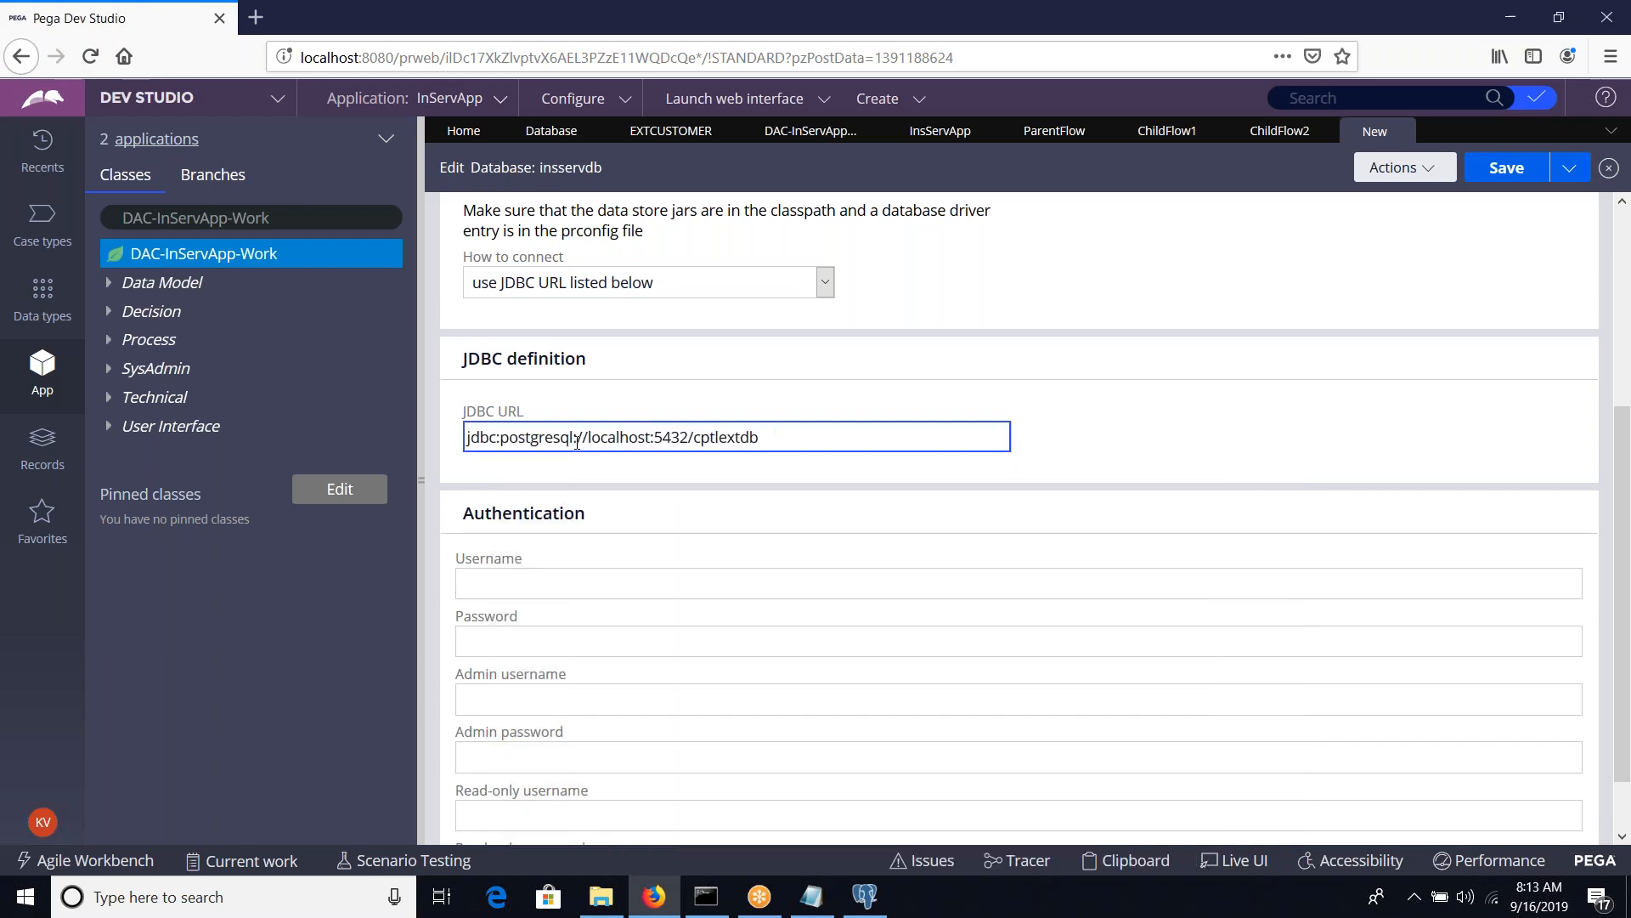
Remove the database name cptlextdb from the end of the JDBC URL, leaving jdbc:postgresql://localhost:5432/
click(822, 441)
key(BackSpace)
key(BackSpace)
key(BackSpace)
key(BackSpace)
key(BackSpace)
key(BackSpace)
key(BackSpace)
key(BackSpace)
key(BackSpace)
Append the record's ID insservdb to the JDBC URL, making it jdbc:postgresql://localhost:5432/insservdb
scroll(822, 441, up, 4)
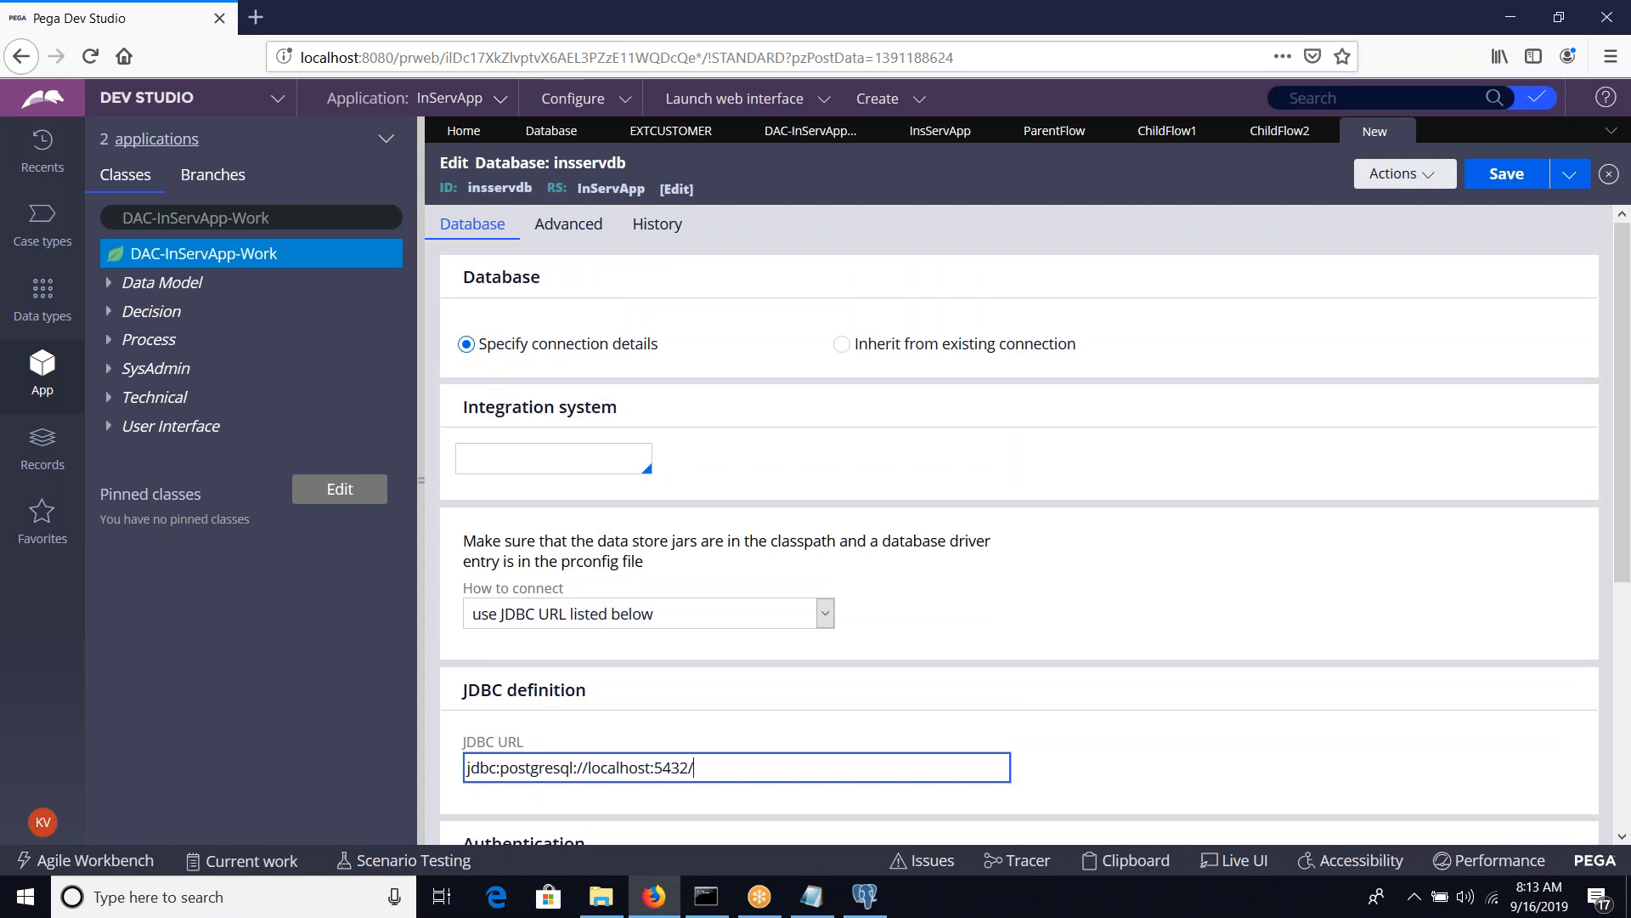
double_click(492, 189)
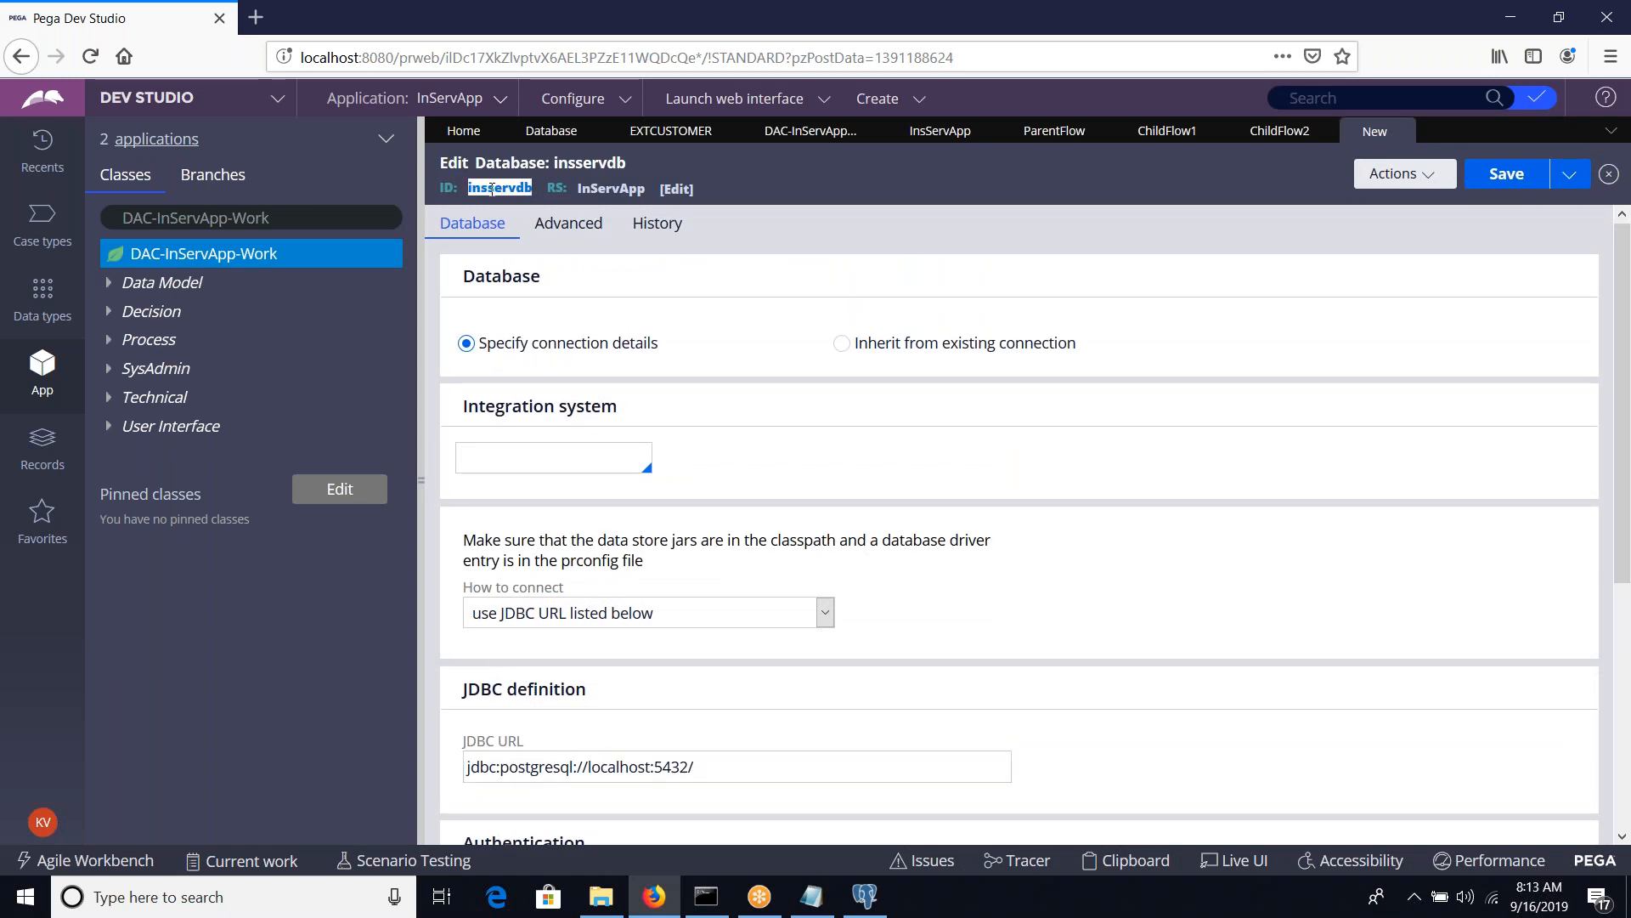
scroll(684, 510, down, 3)
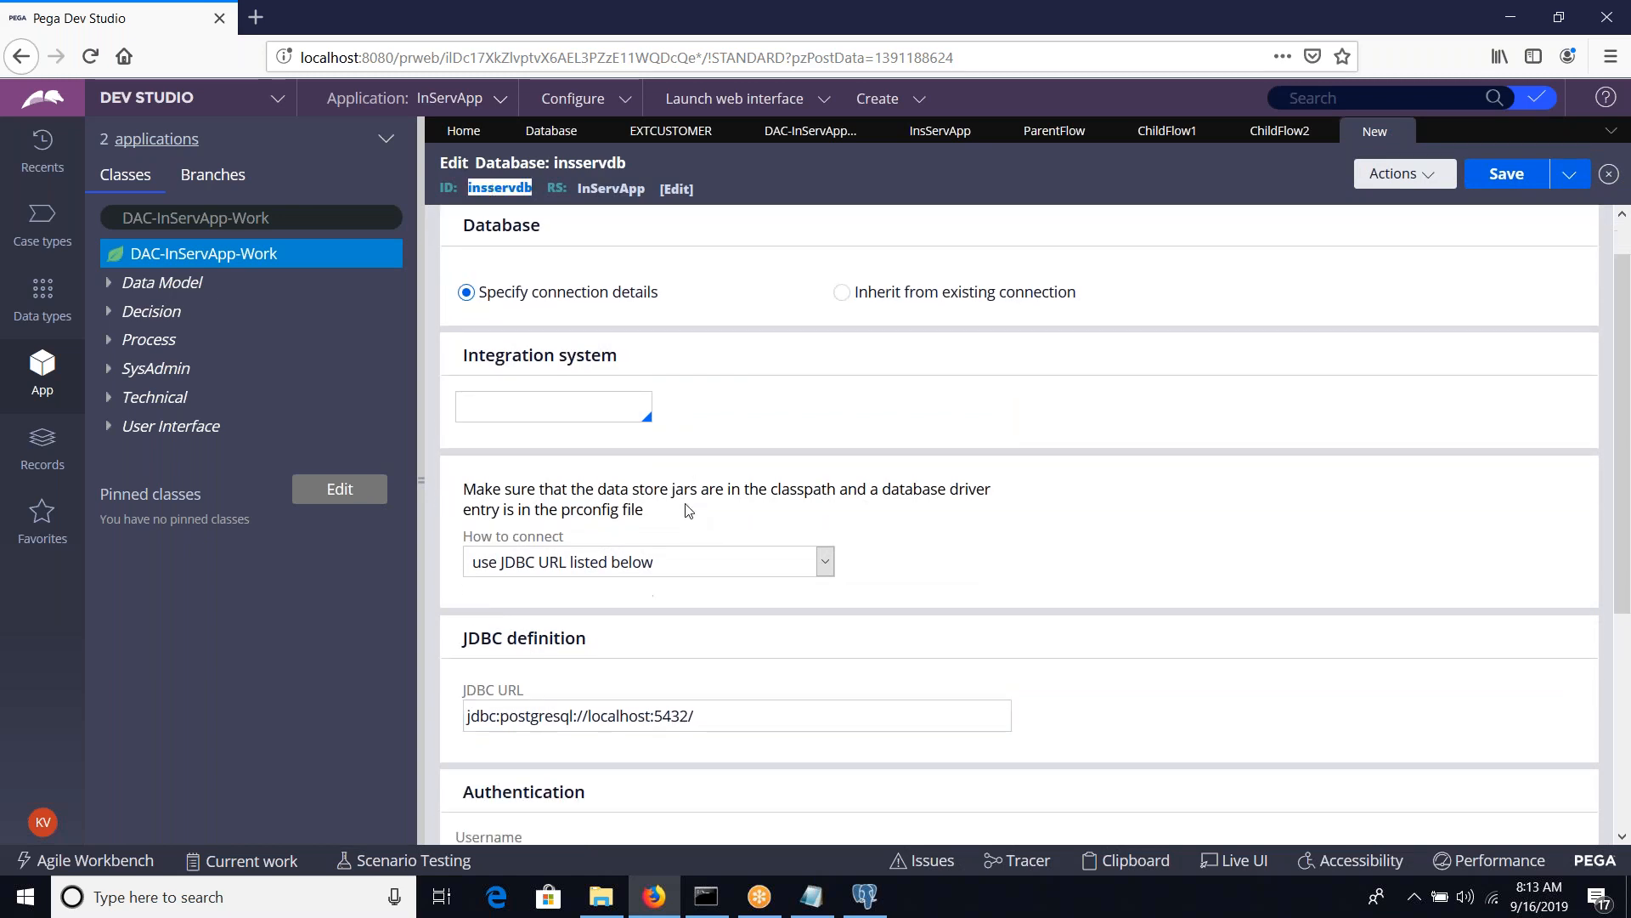
click(722, 526)
key(ctrl+v)
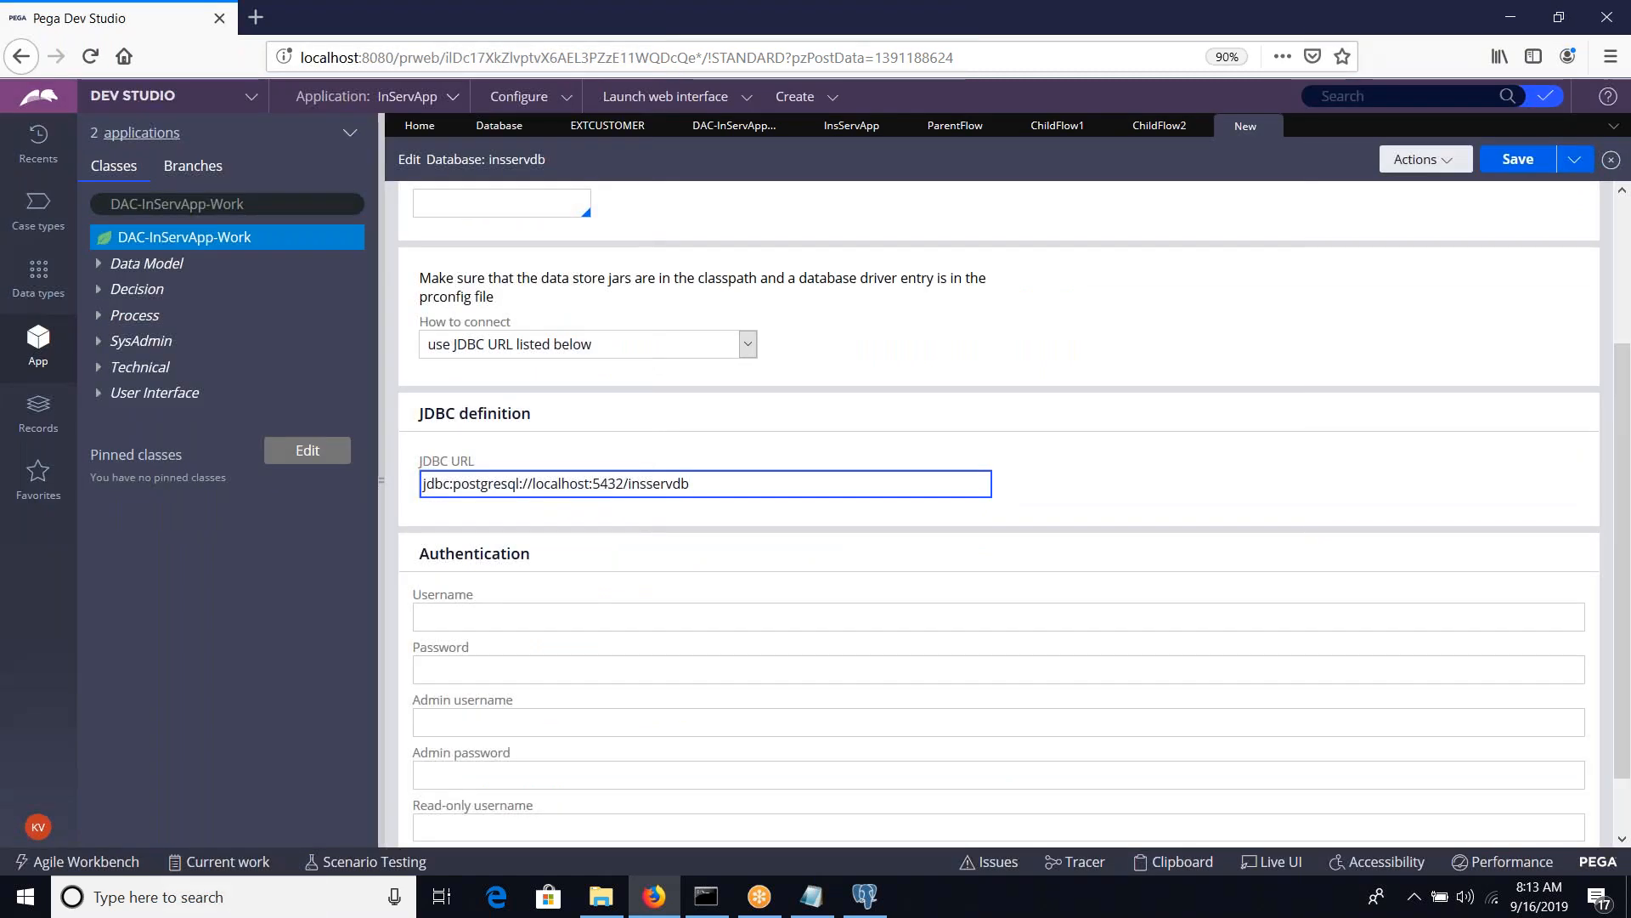
Switch to pgAdmin and open the insservdb database's properties to check its owner for the connection username
click(617, 609)
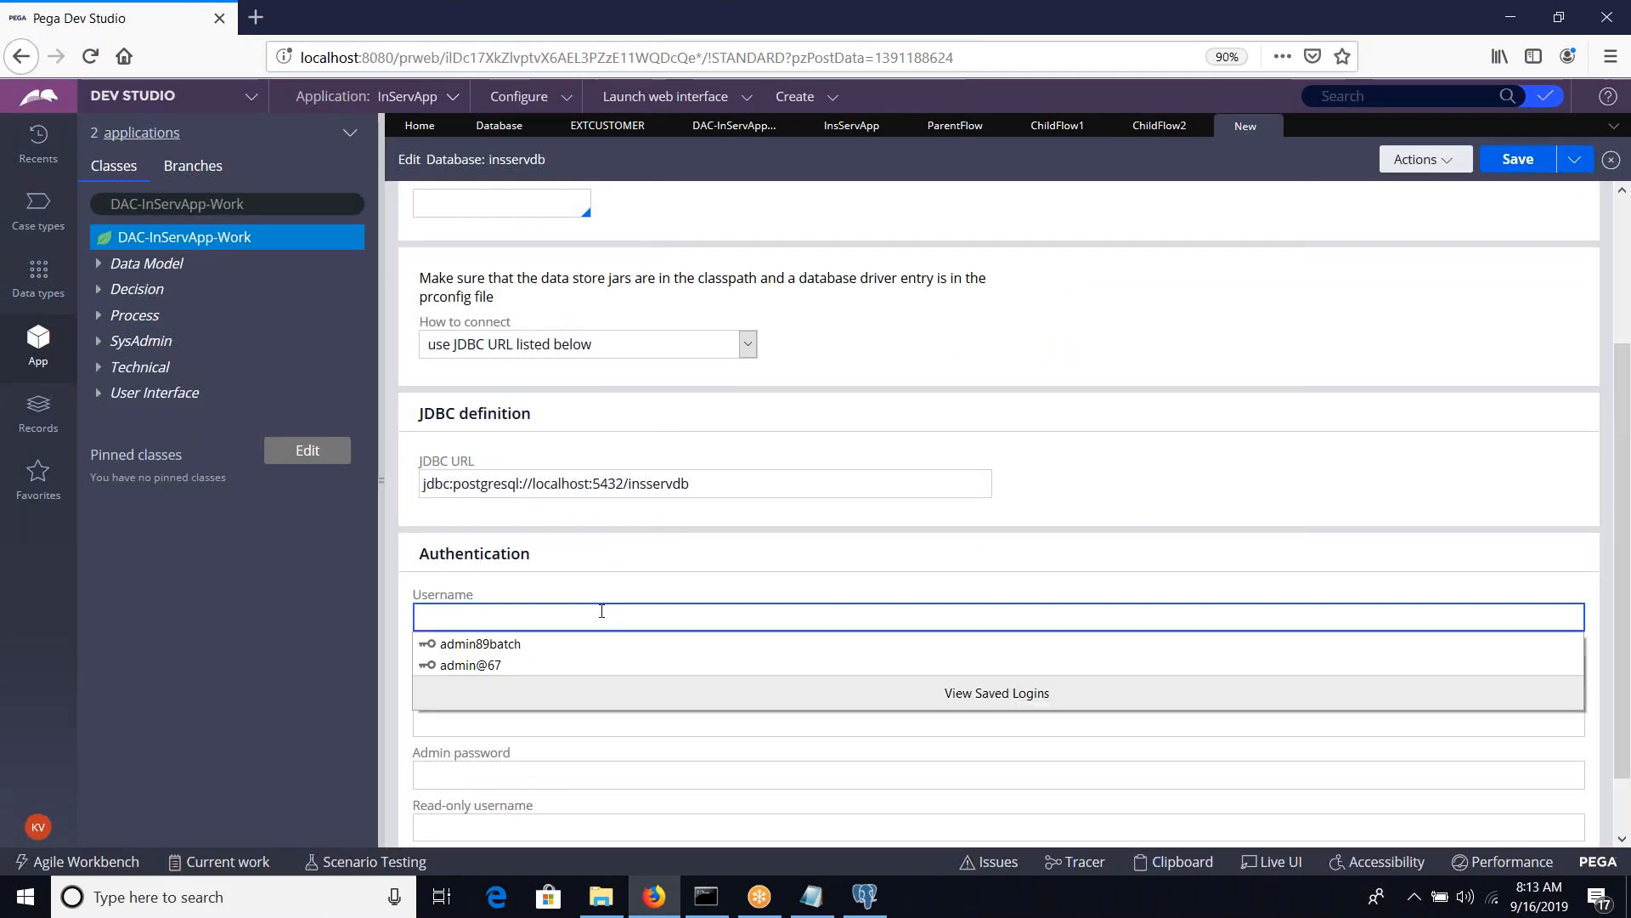
key(Escape)
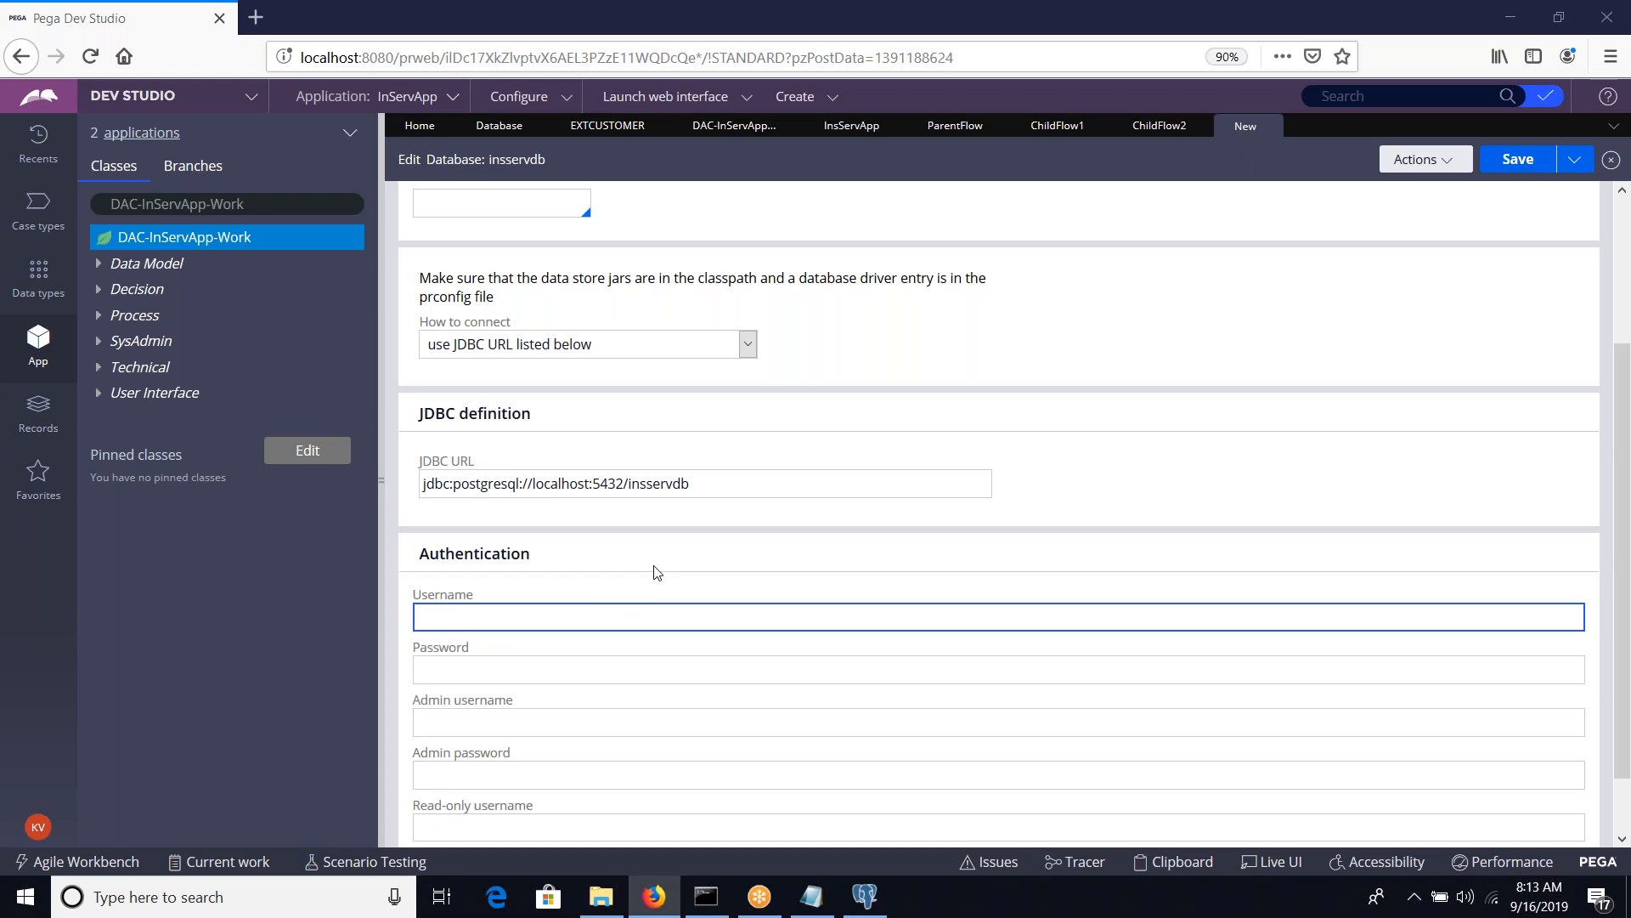
key(alt+Tab)
click(158, 527)
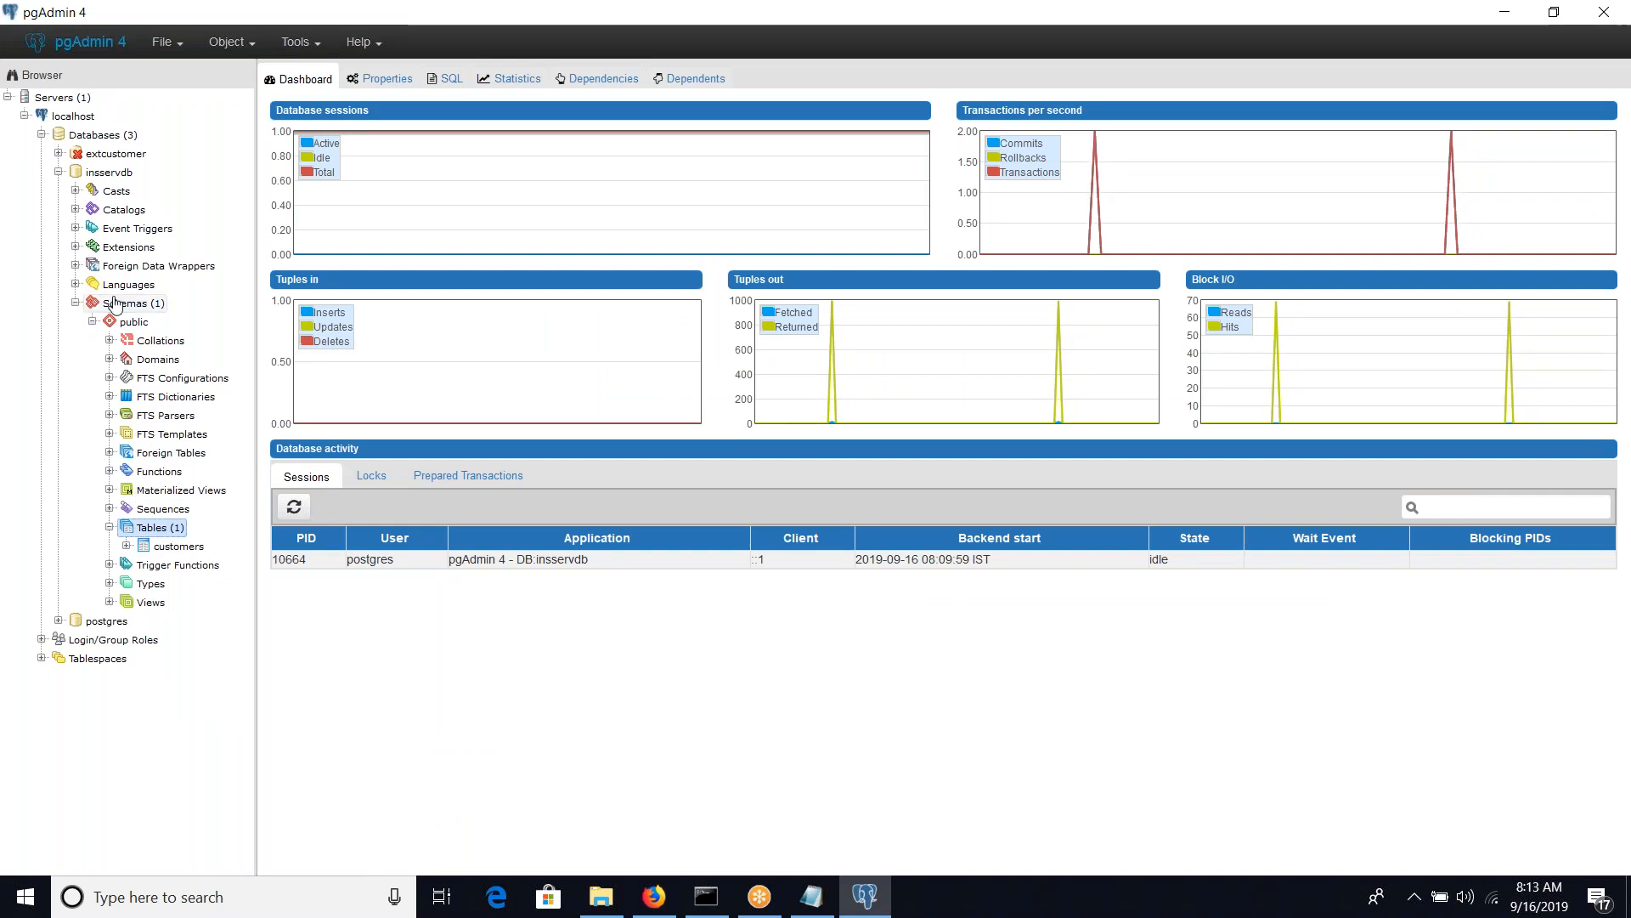
click(58, 172)
click(104, 173)
right_click(103, 173)
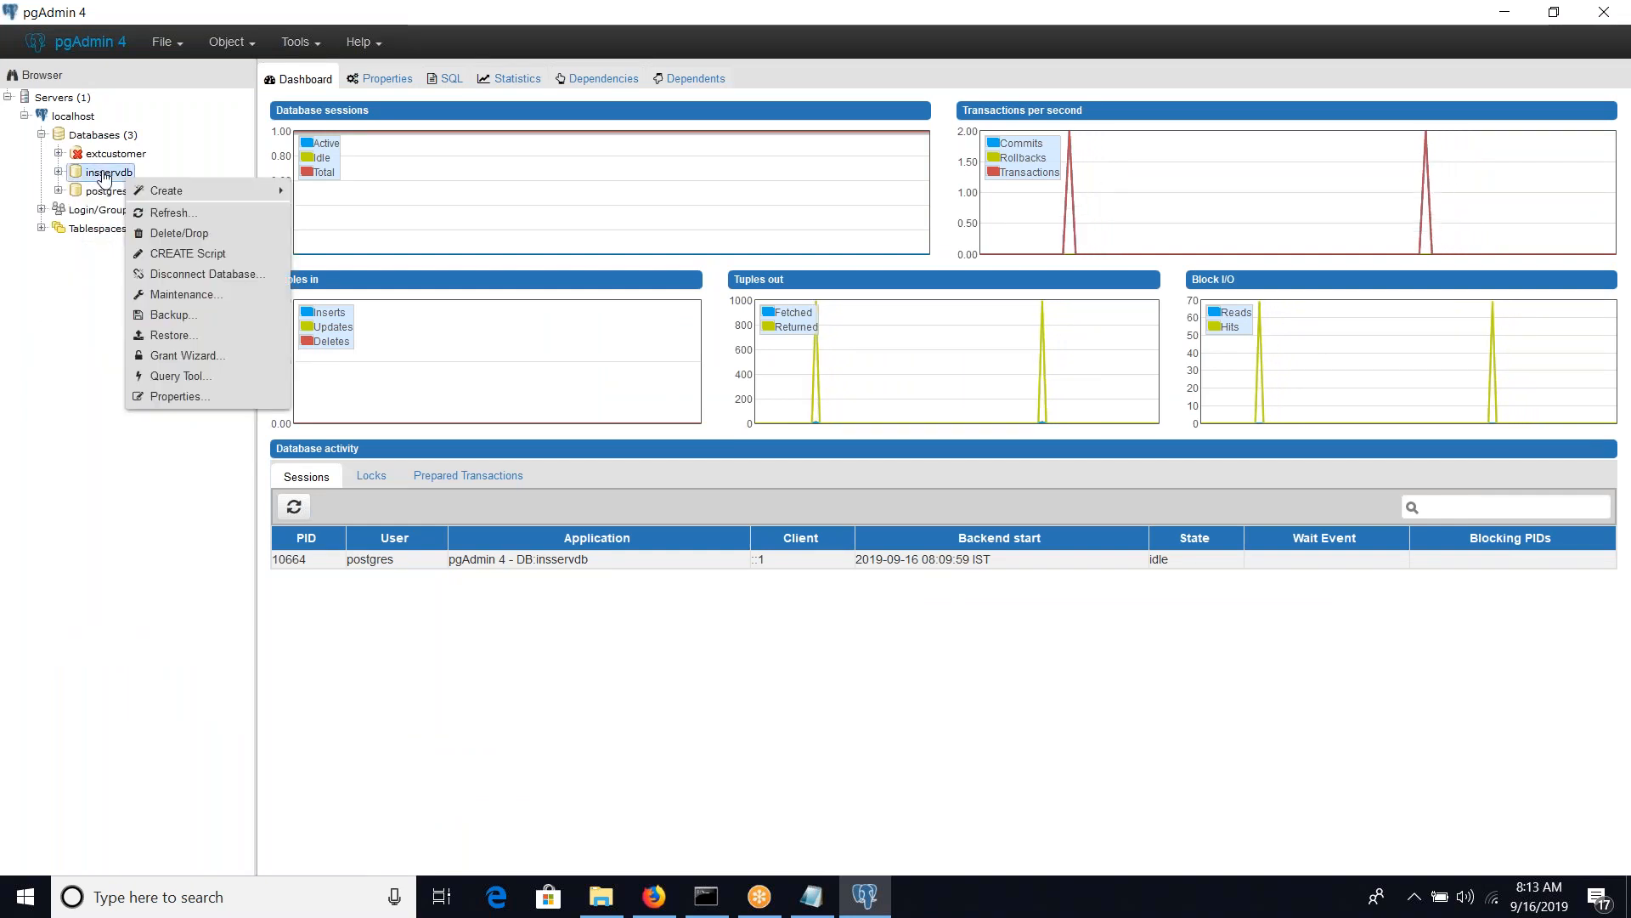
click(161, 397)
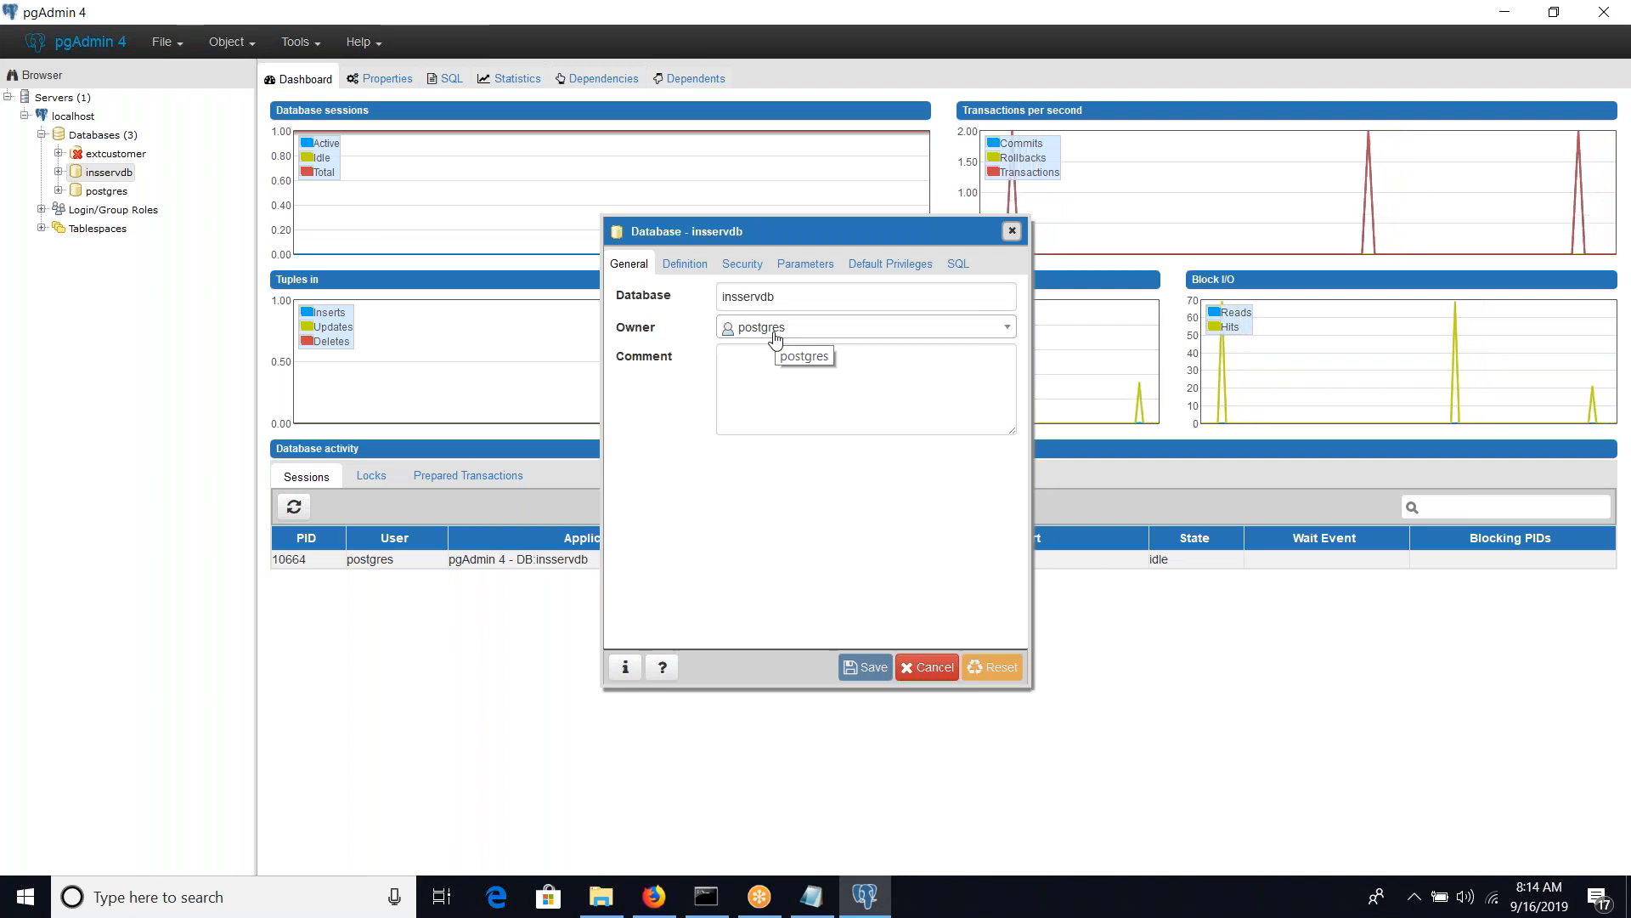
Return to Pega Dev Studio, enter postgres as the authentication username, fill in the database password, and save the record
key(alt+Tab)
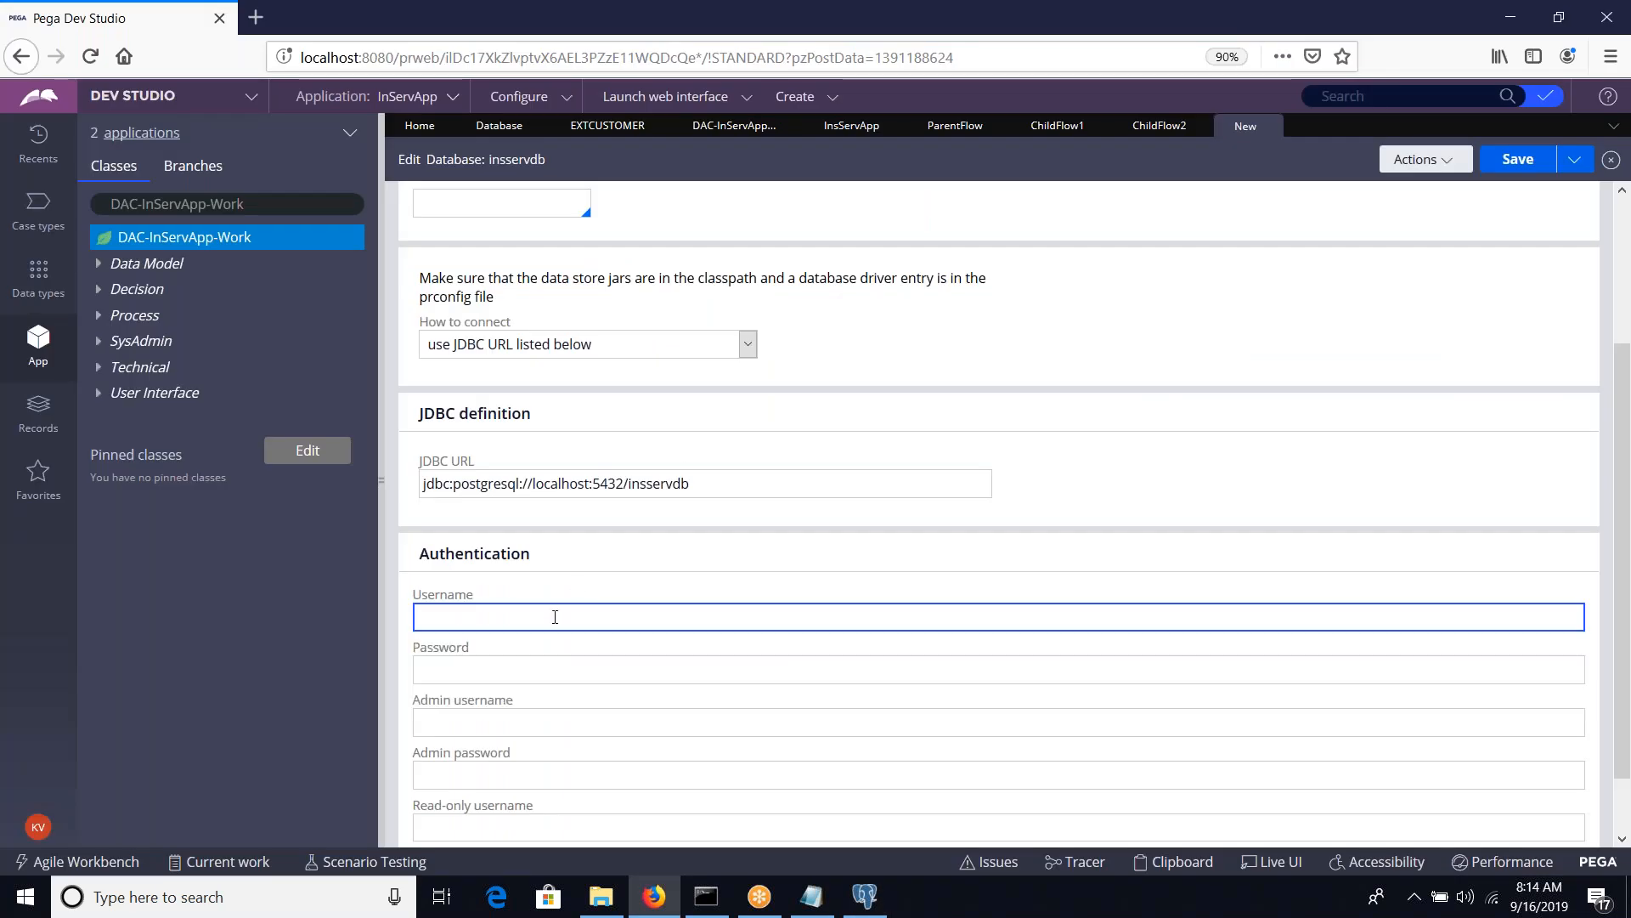
text(postgres)
key(Tab)
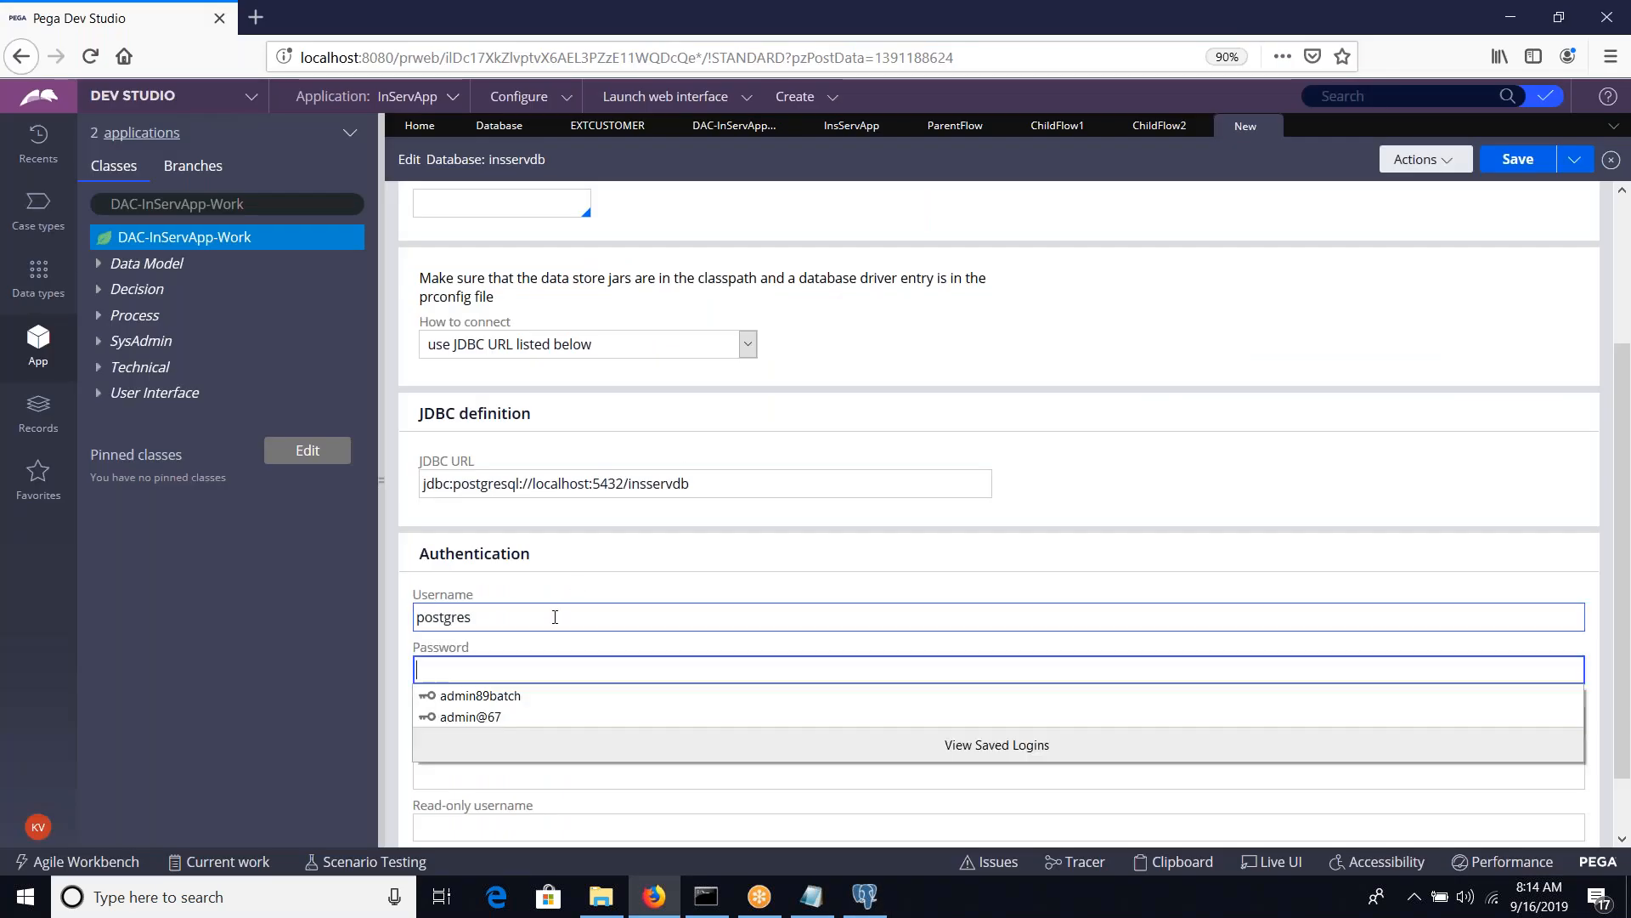
text(admin123)
key(Tab)
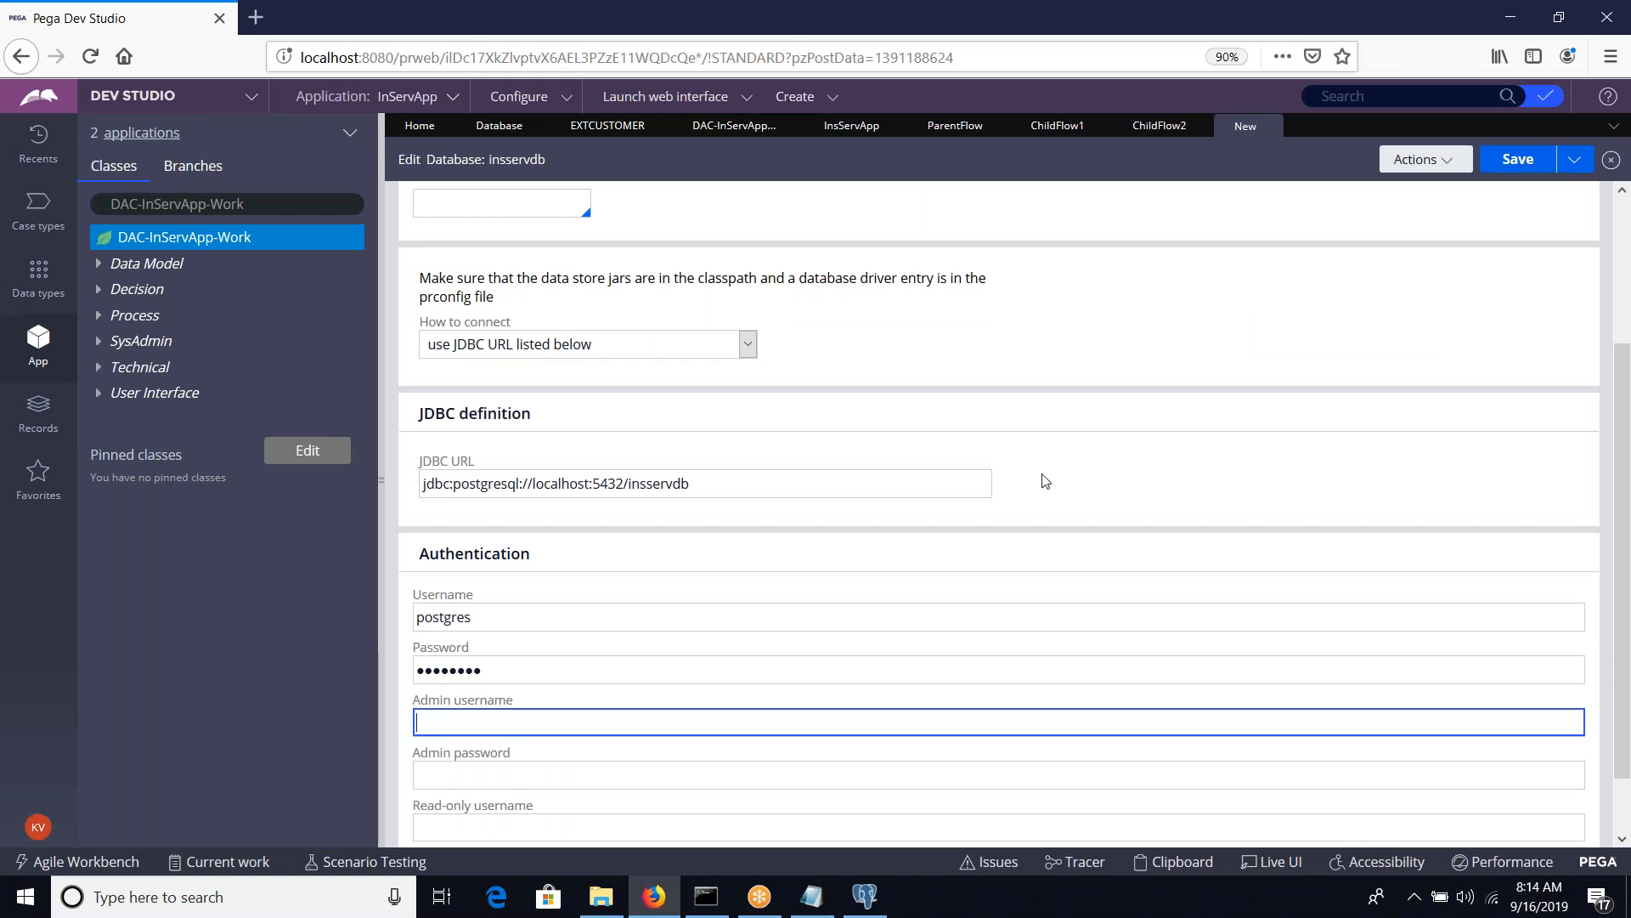
scroll(1045, 482, up, 5)
key(ctrl+s)
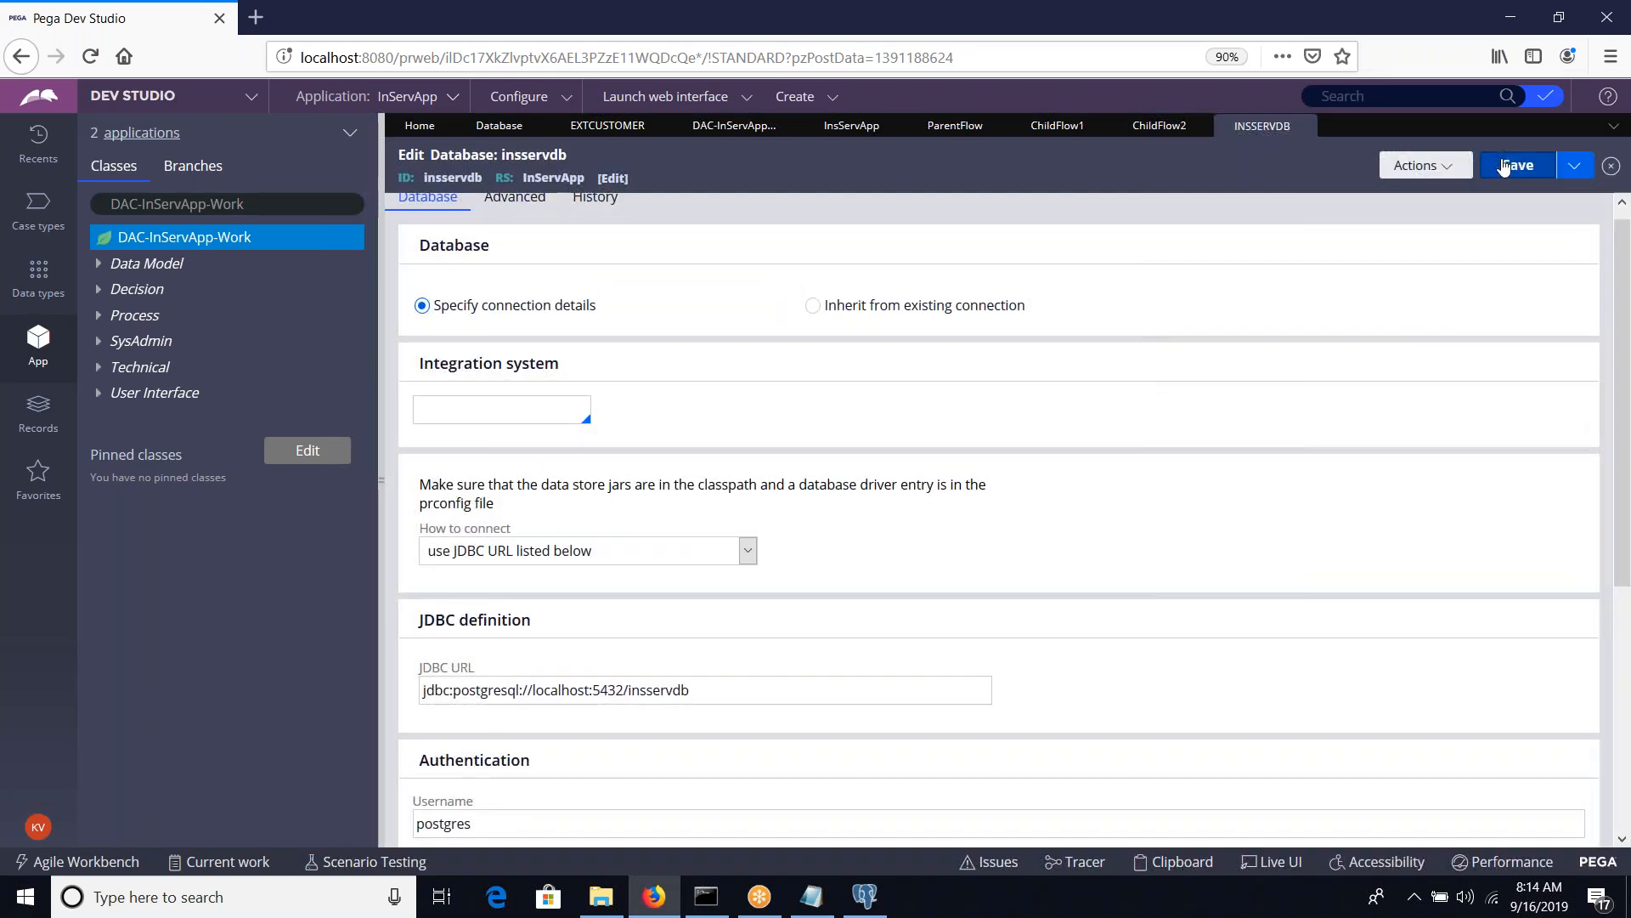
Test the saved record's connection to the insservdb database and close the test result page
scroll(1260, 317, down, 5)
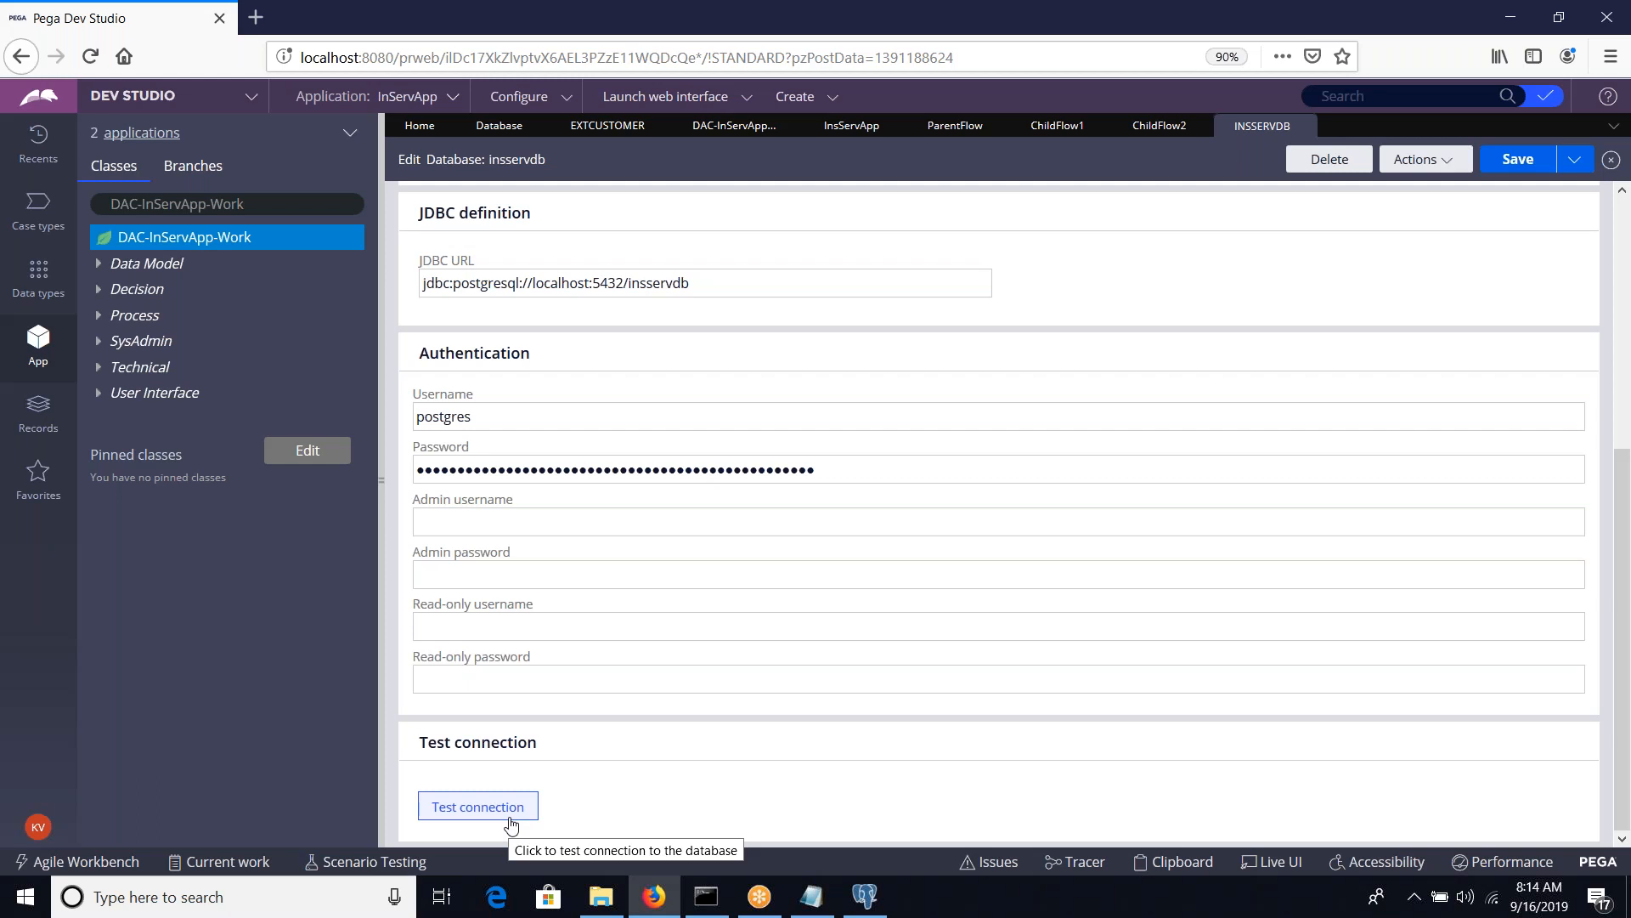
click(510, 820)
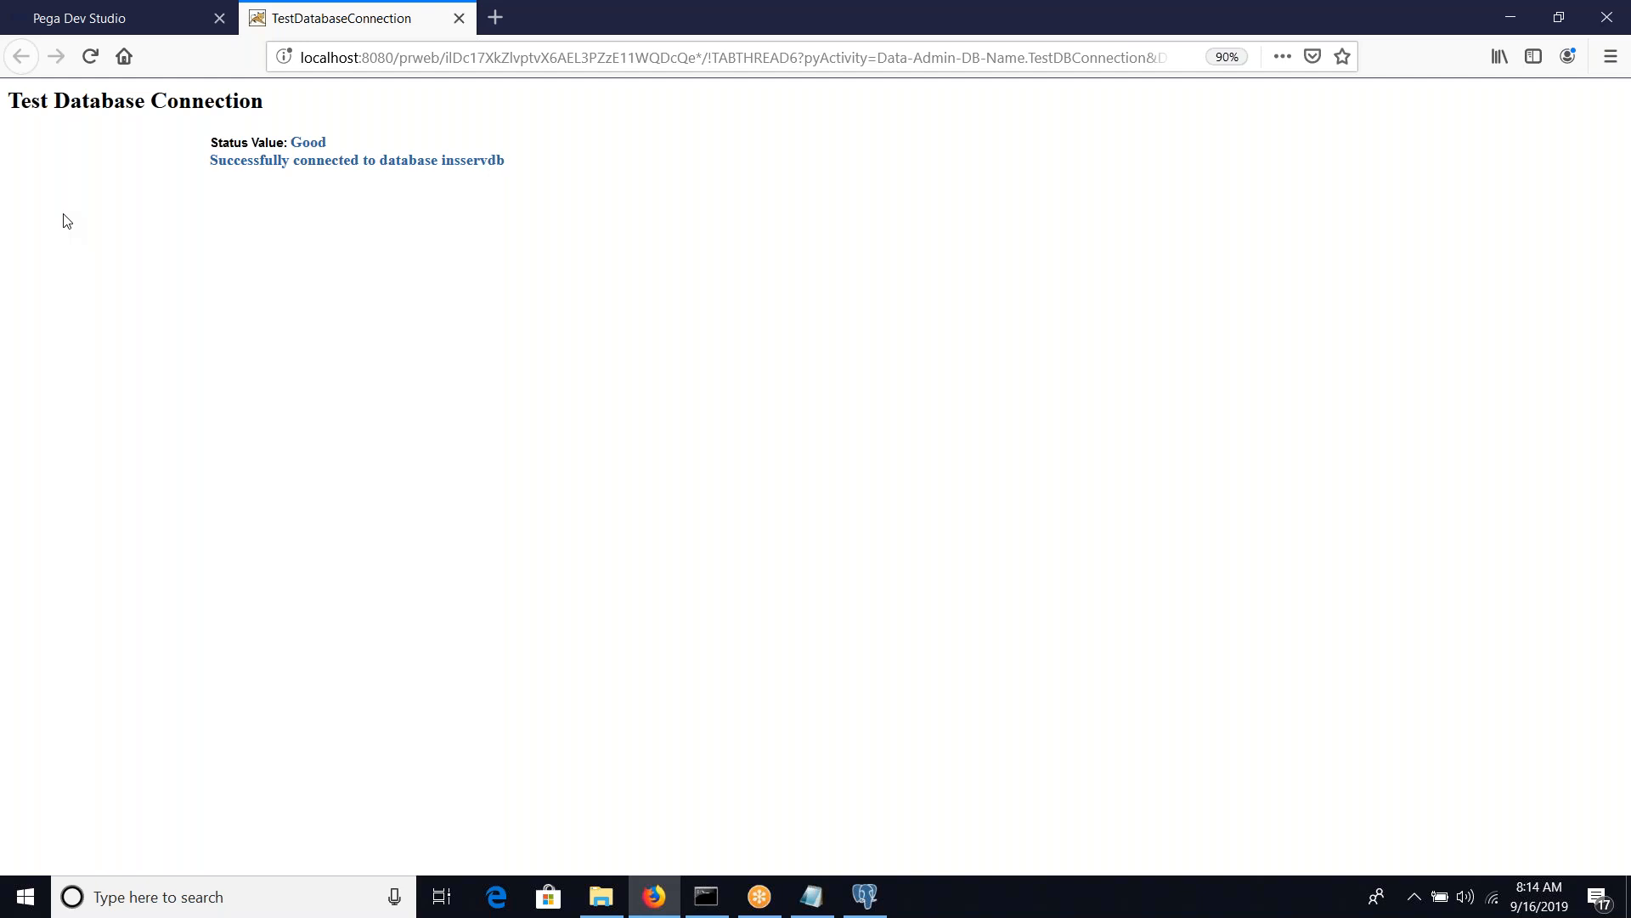
click(458, 18)
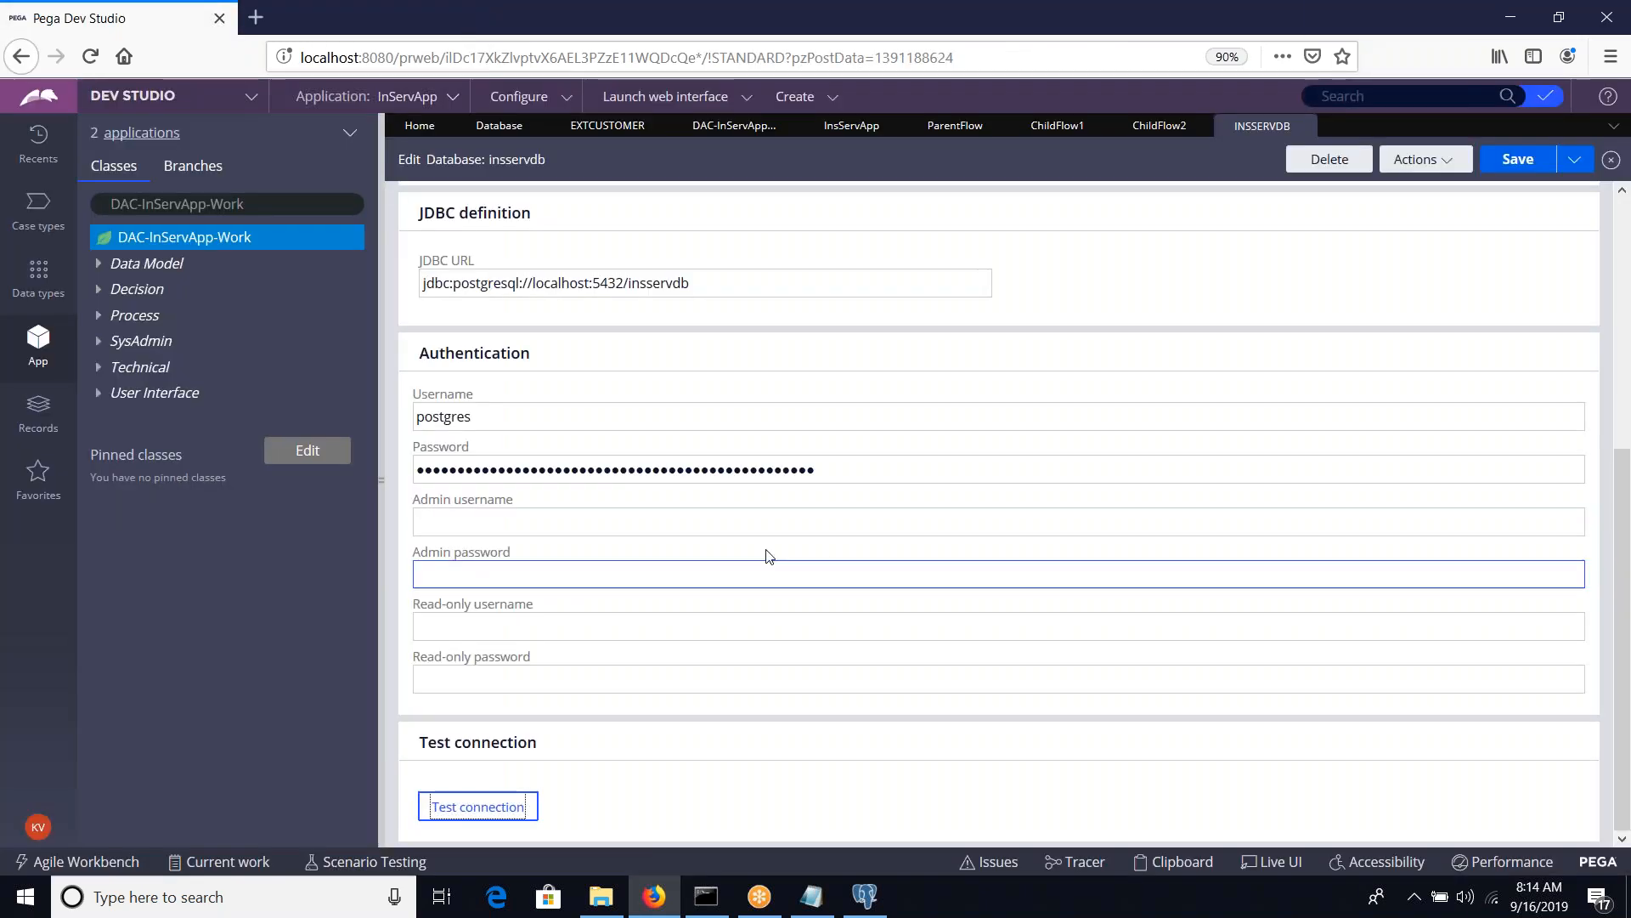
scroll(768, 557, up, 5)
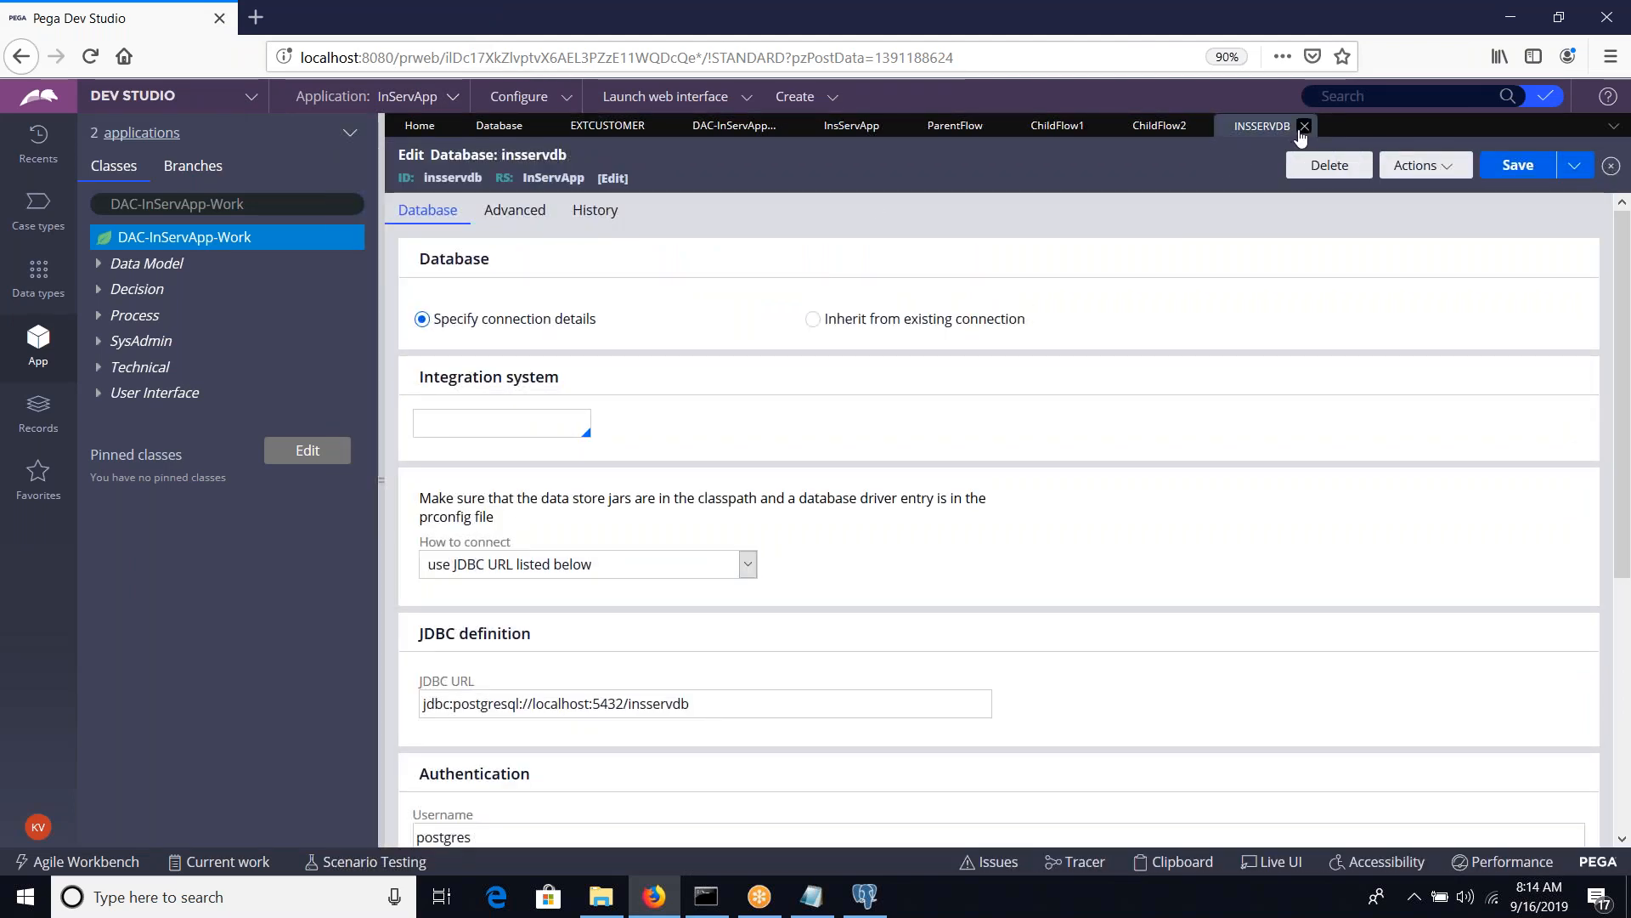
Close the insservdb record, declining to save the login in the browser, and refresh the list of Database instances
click(1304, 125)
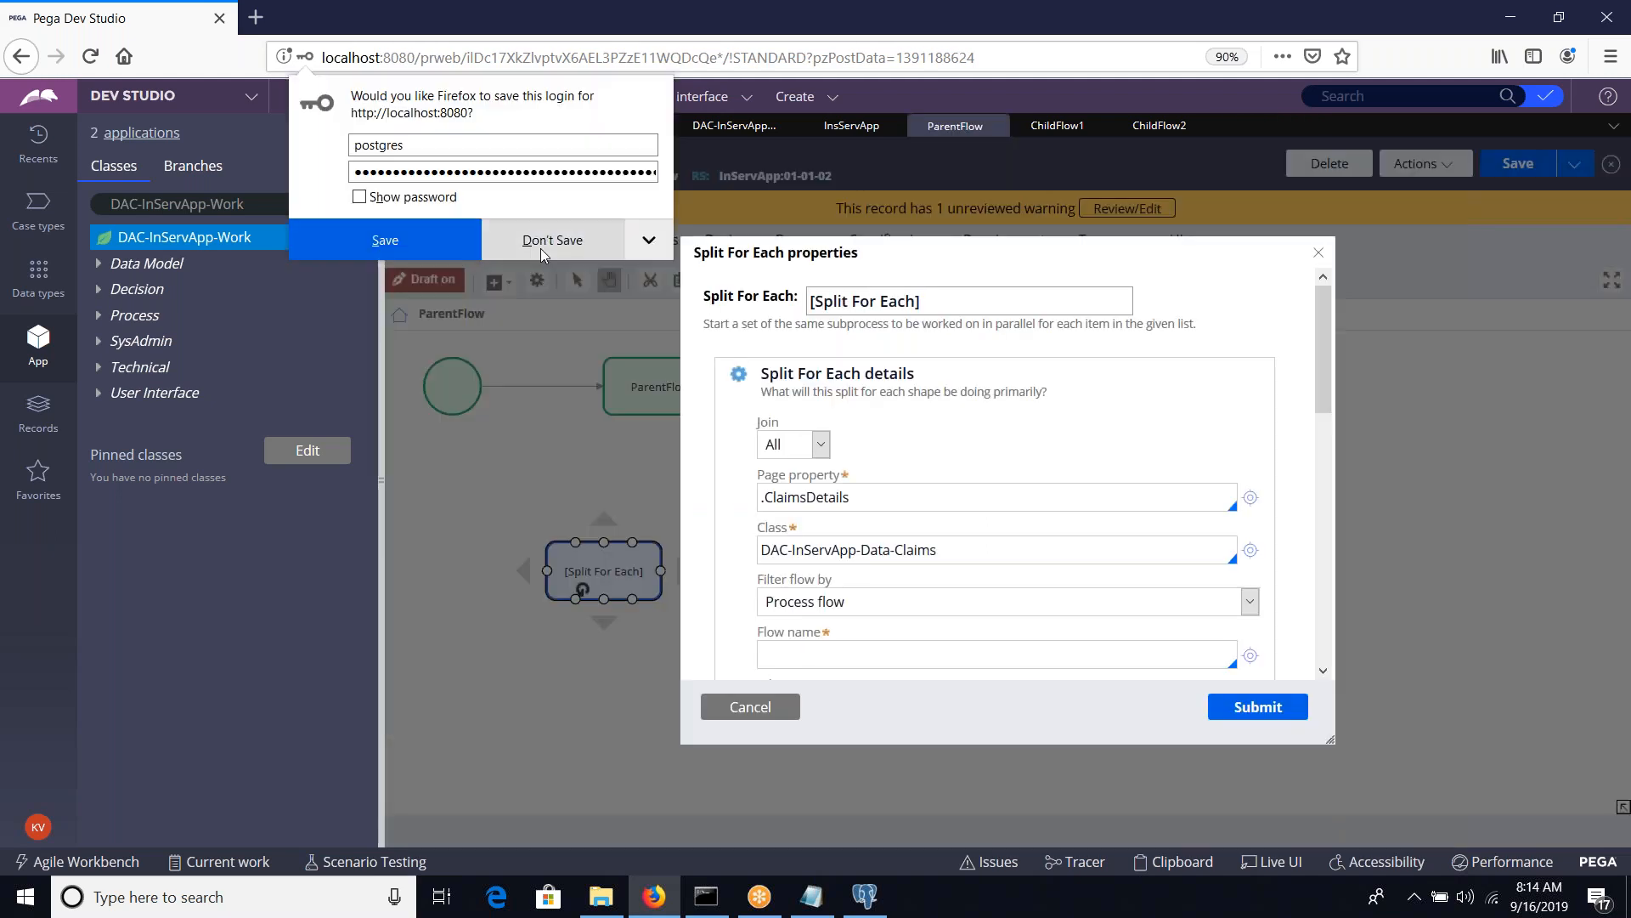
click(541, 246)
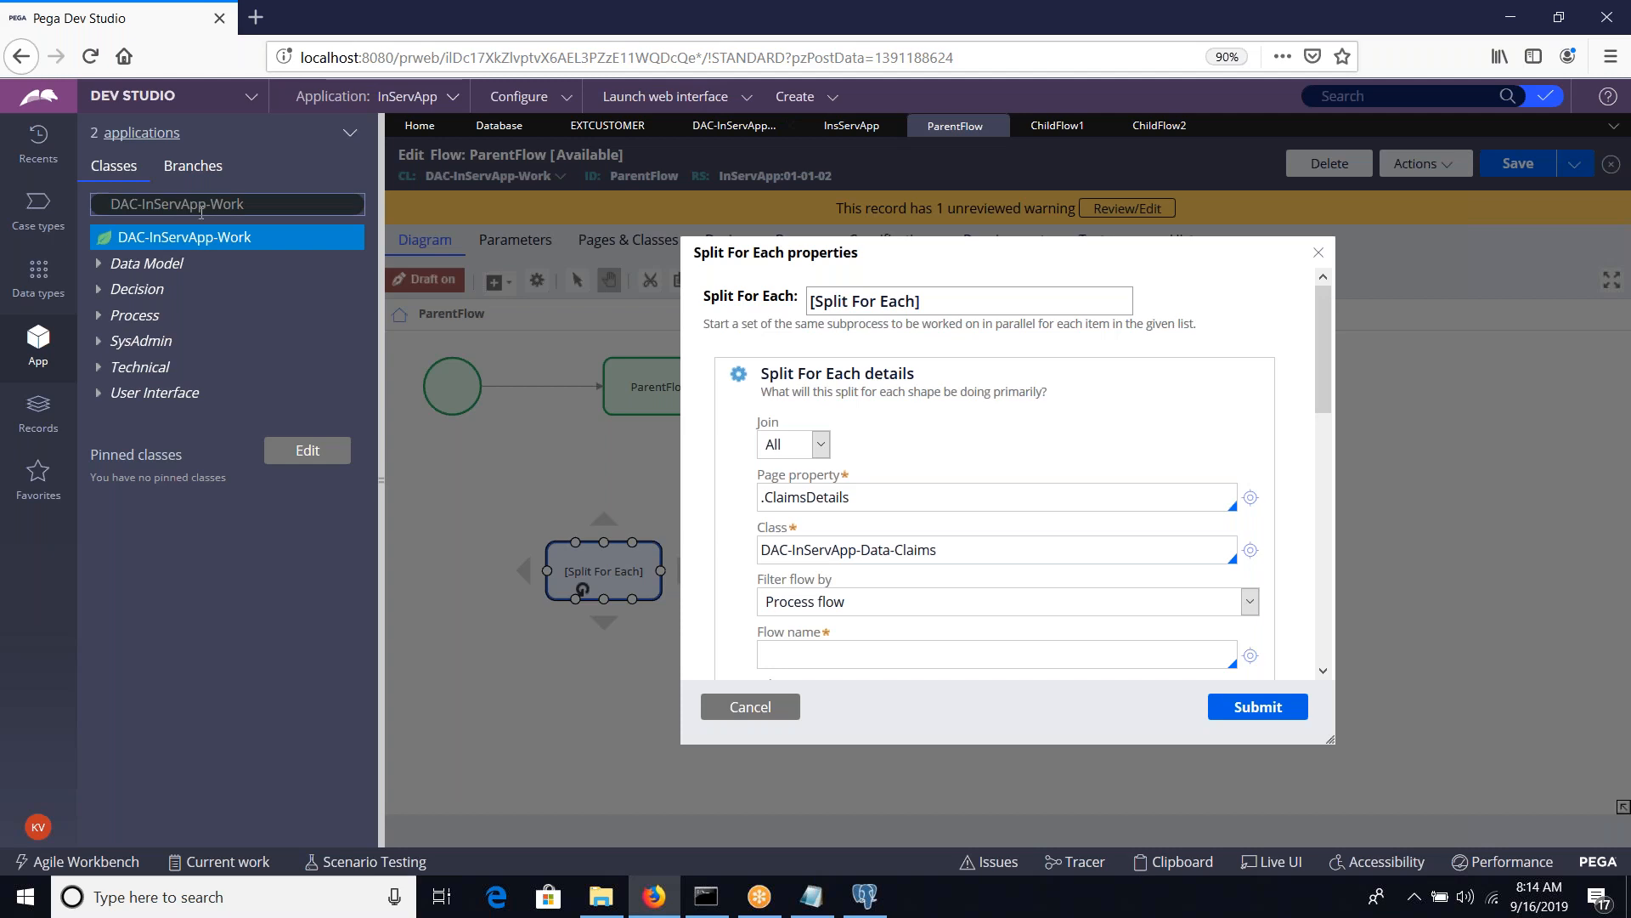
click(493, 126)
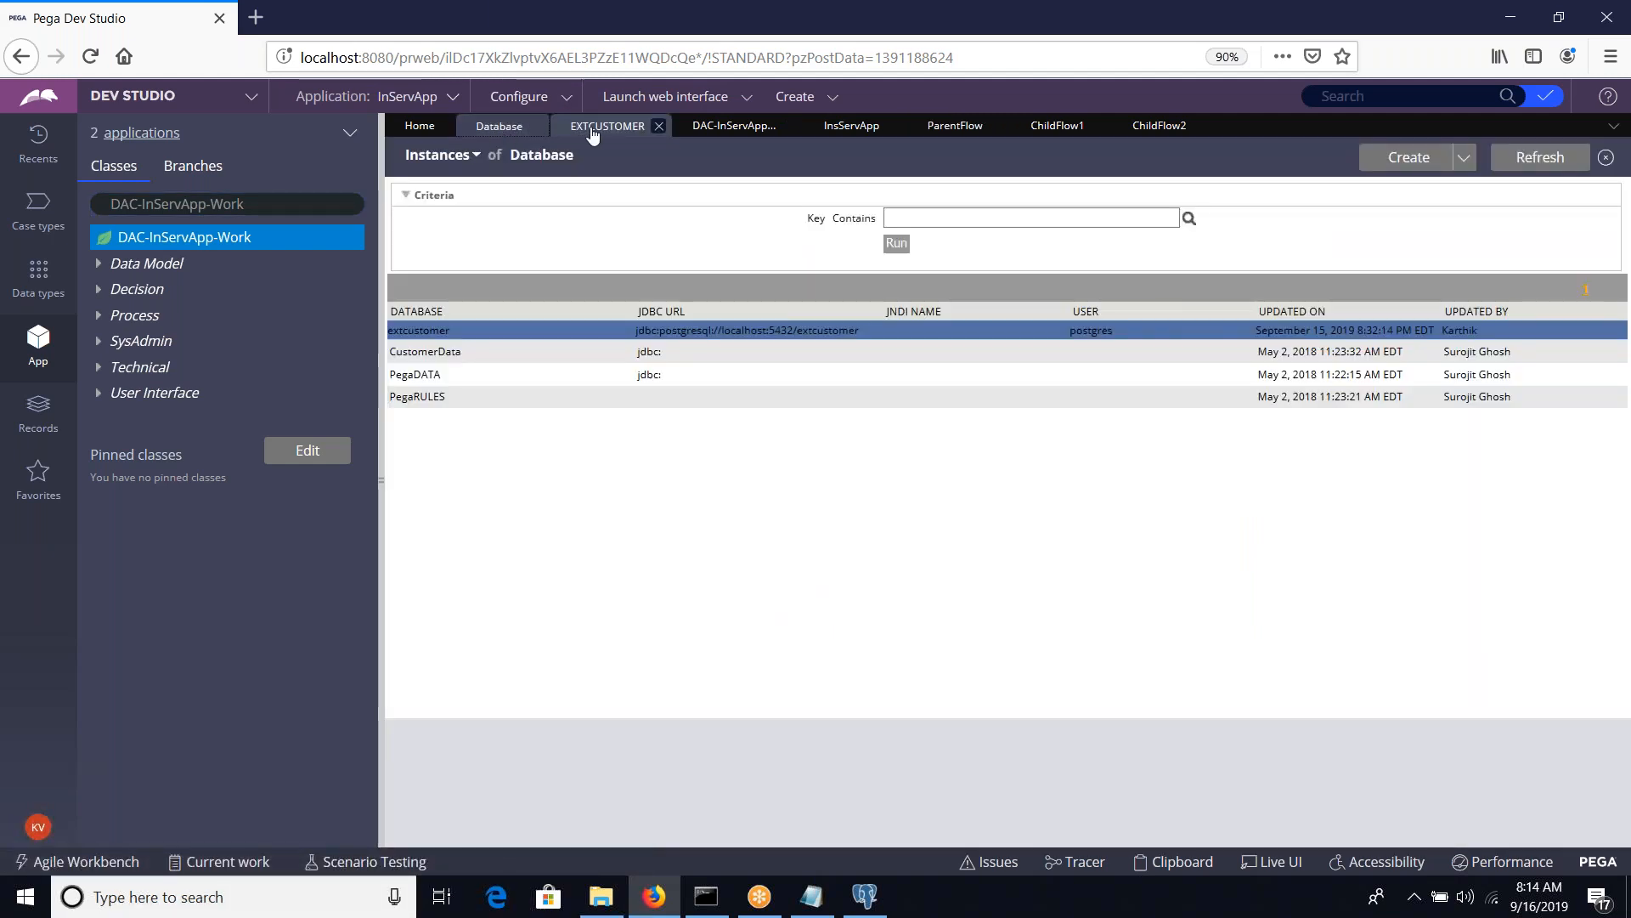
click(1521, 170)
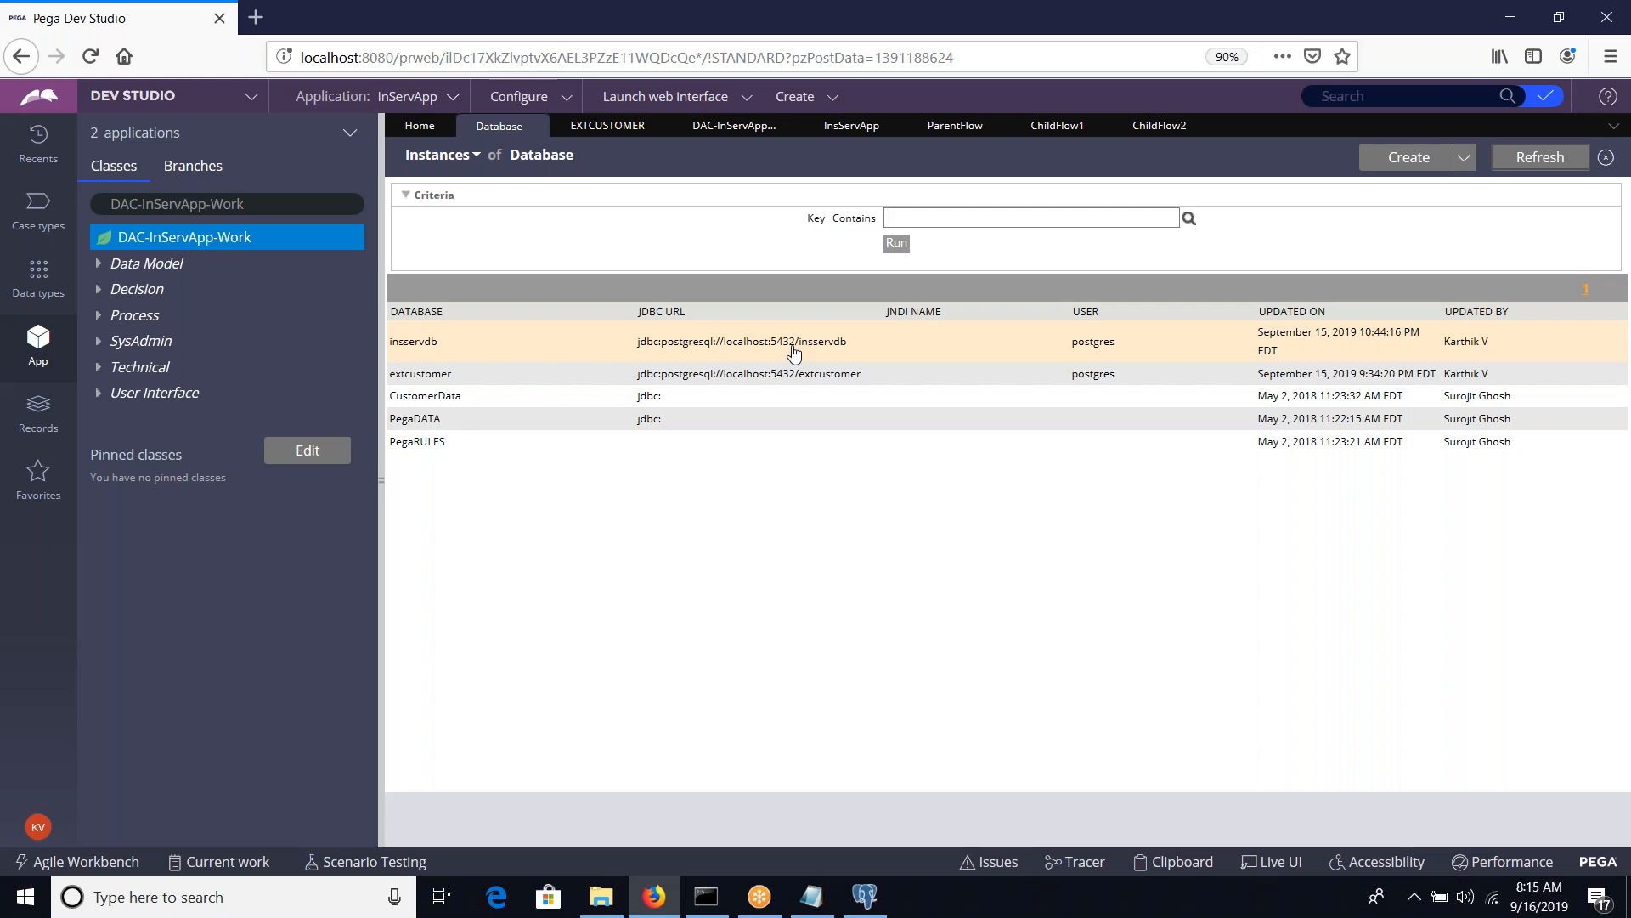
Find the DAC-InServApp-Data class and load it in the class explorer
click(261, 204)
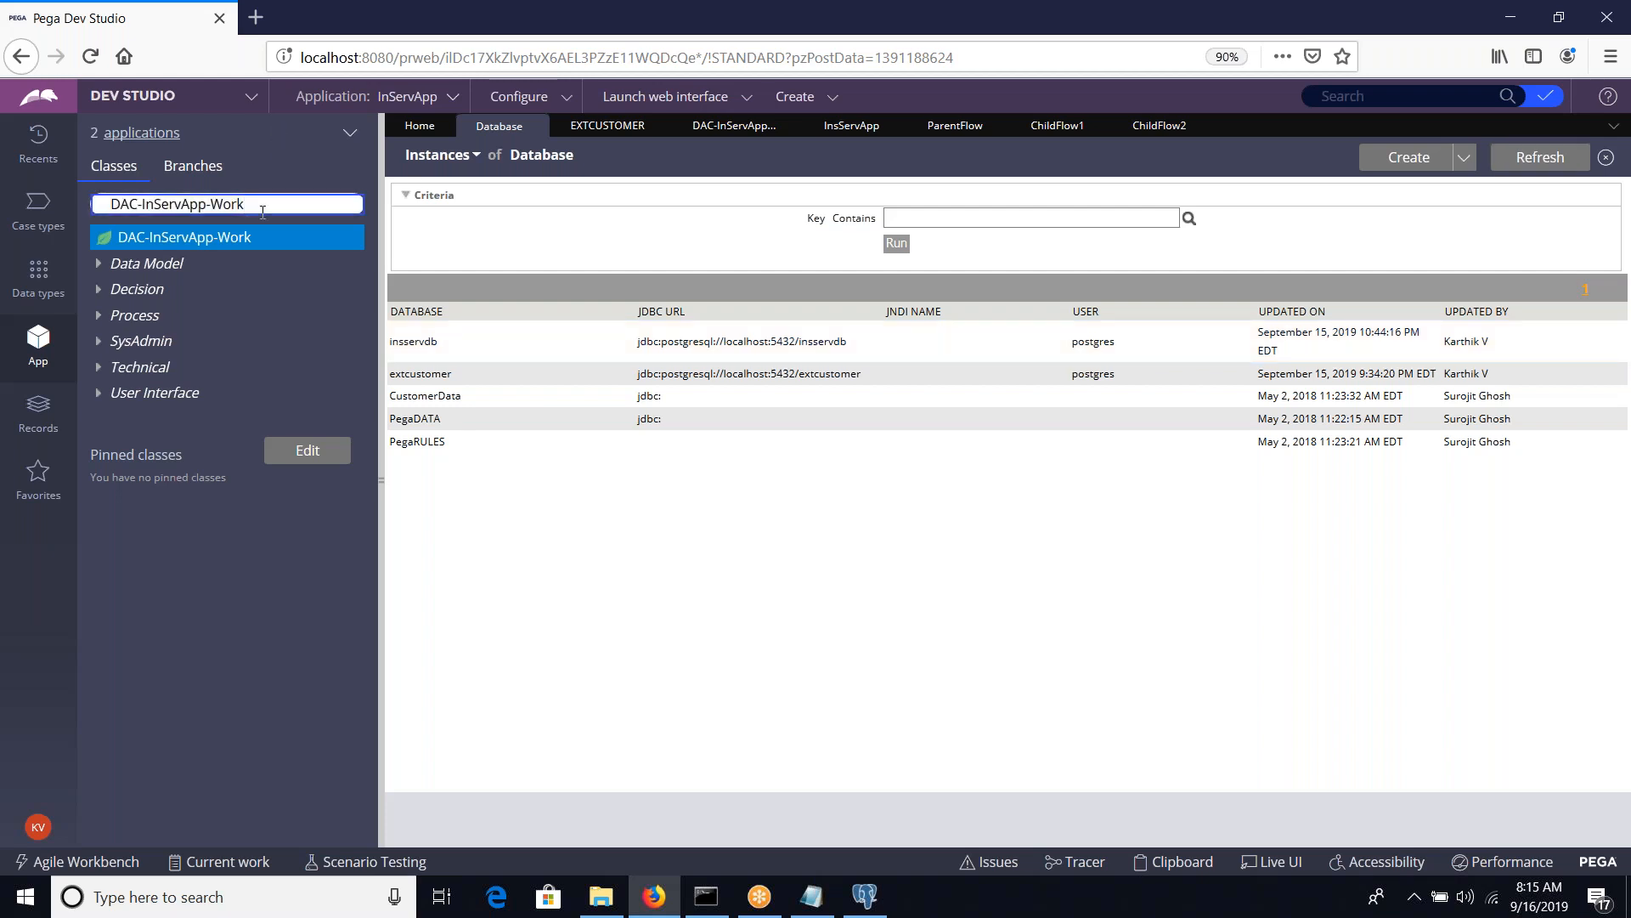
key(BackSpace)
key(BackSpace)
key(BackSpace)
key(BackSpace)
key(BackSpace)
text(-data)
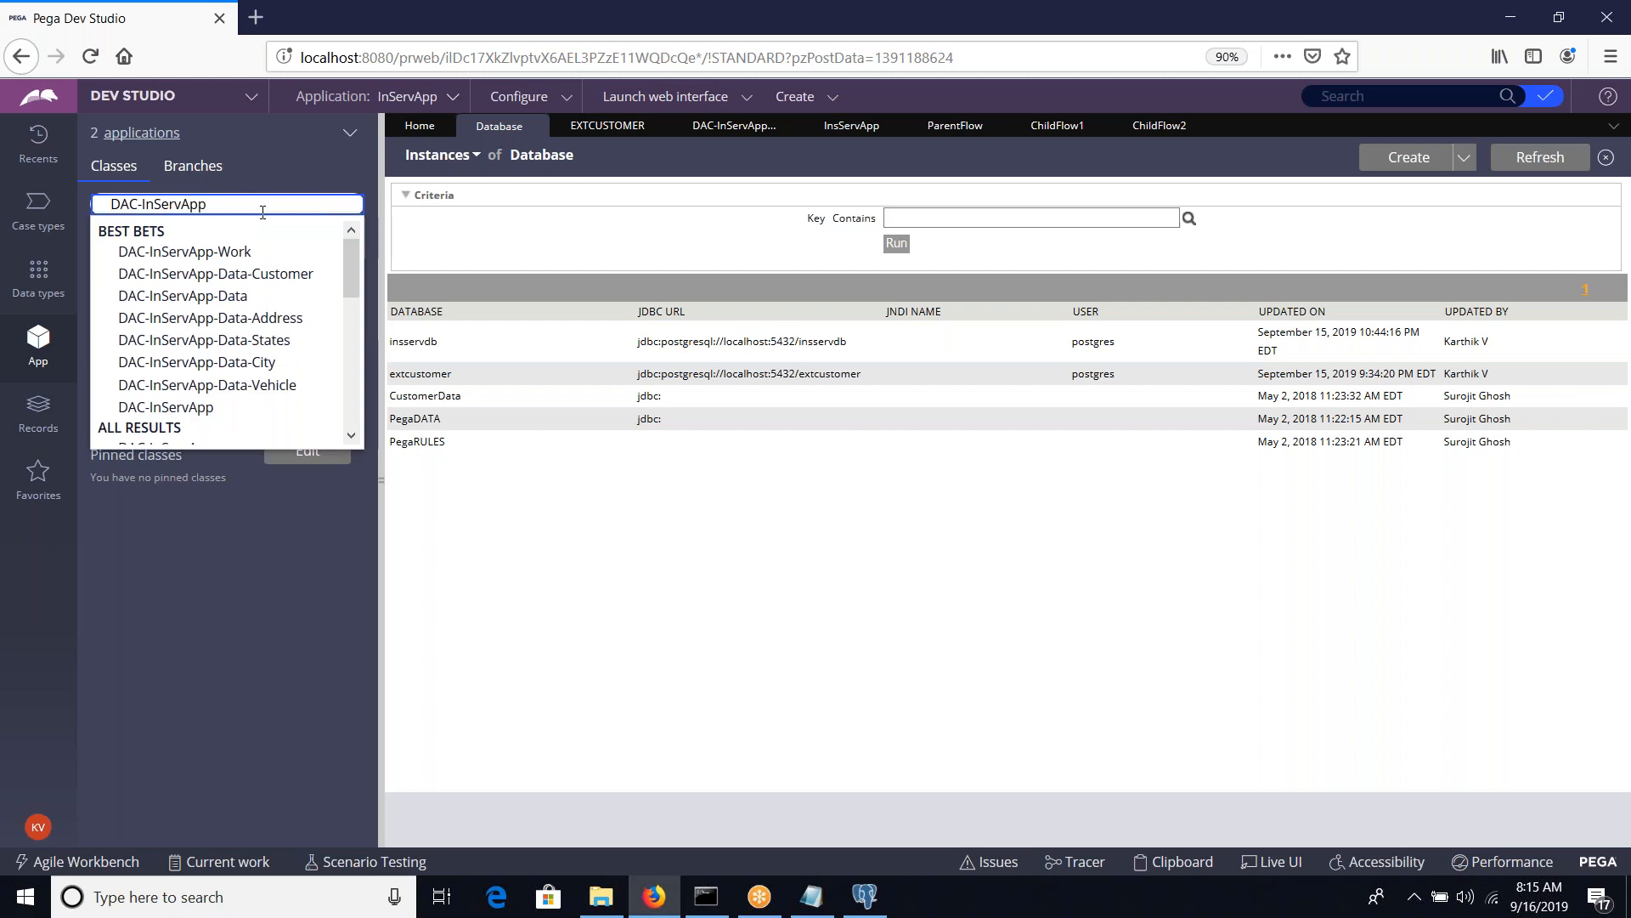
text(-)
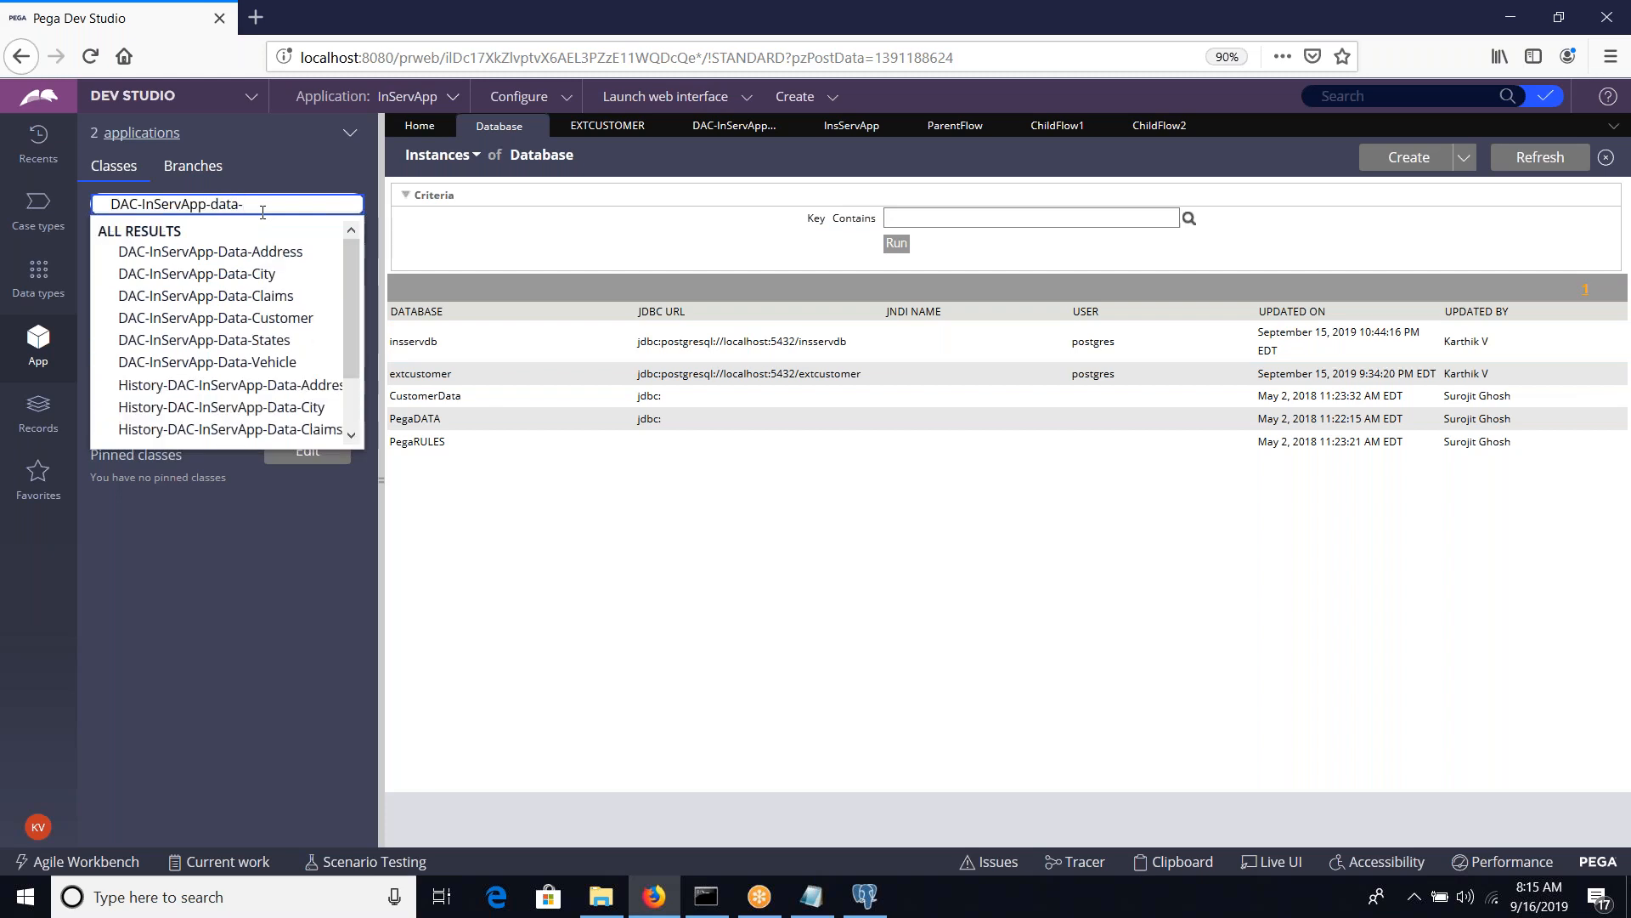
key(BackSpace)
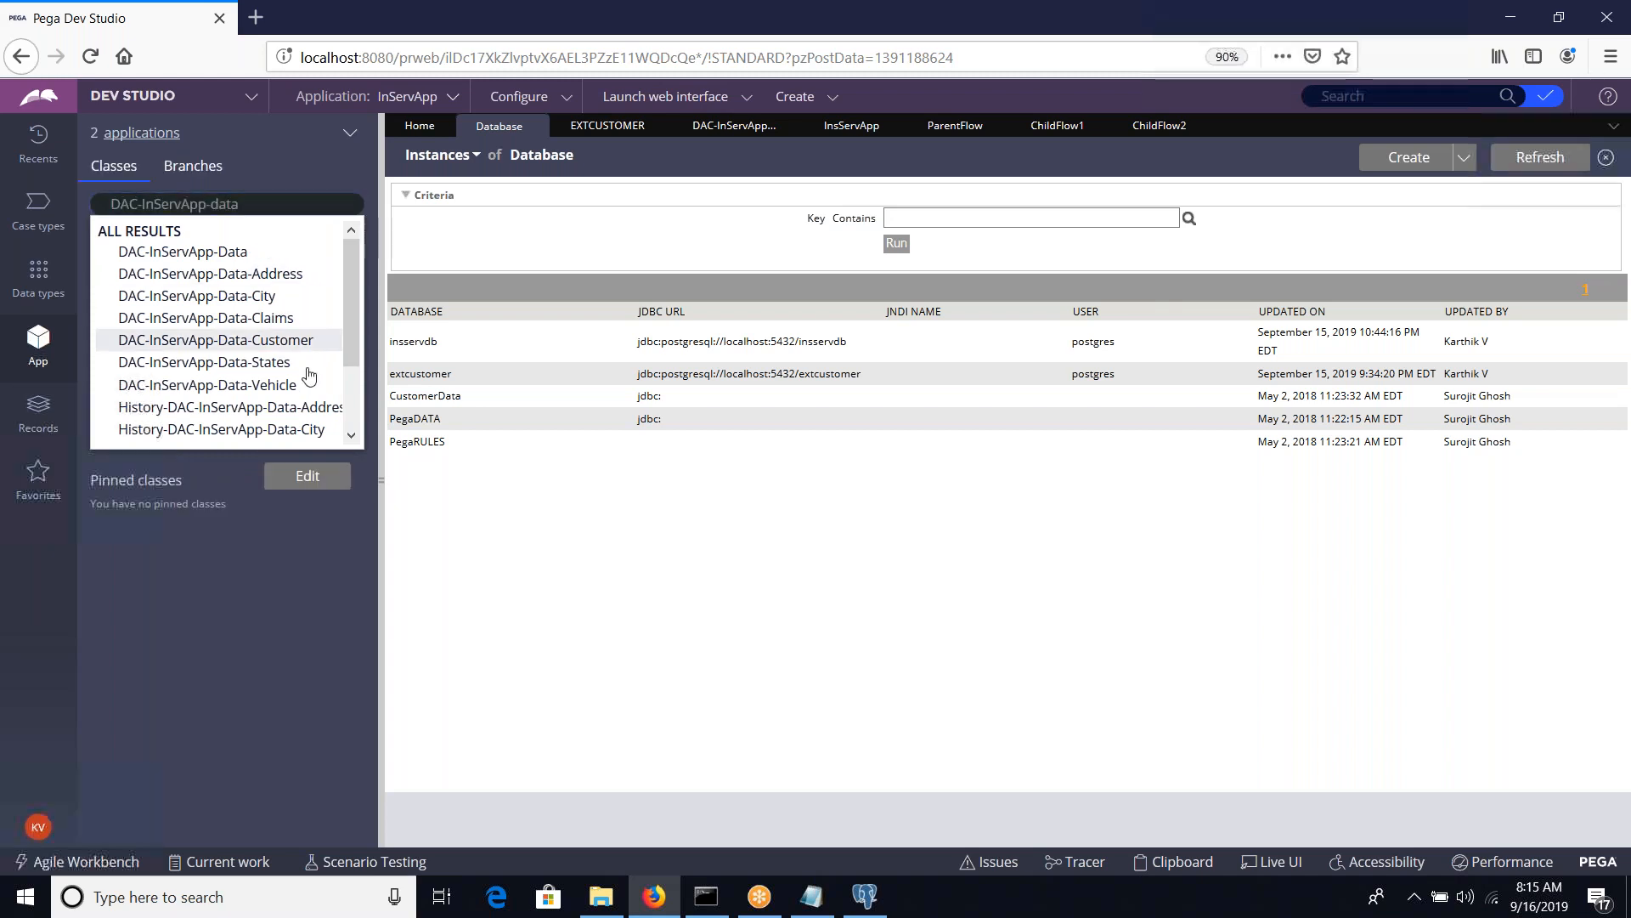
click(228, 255)
click(206, 247)
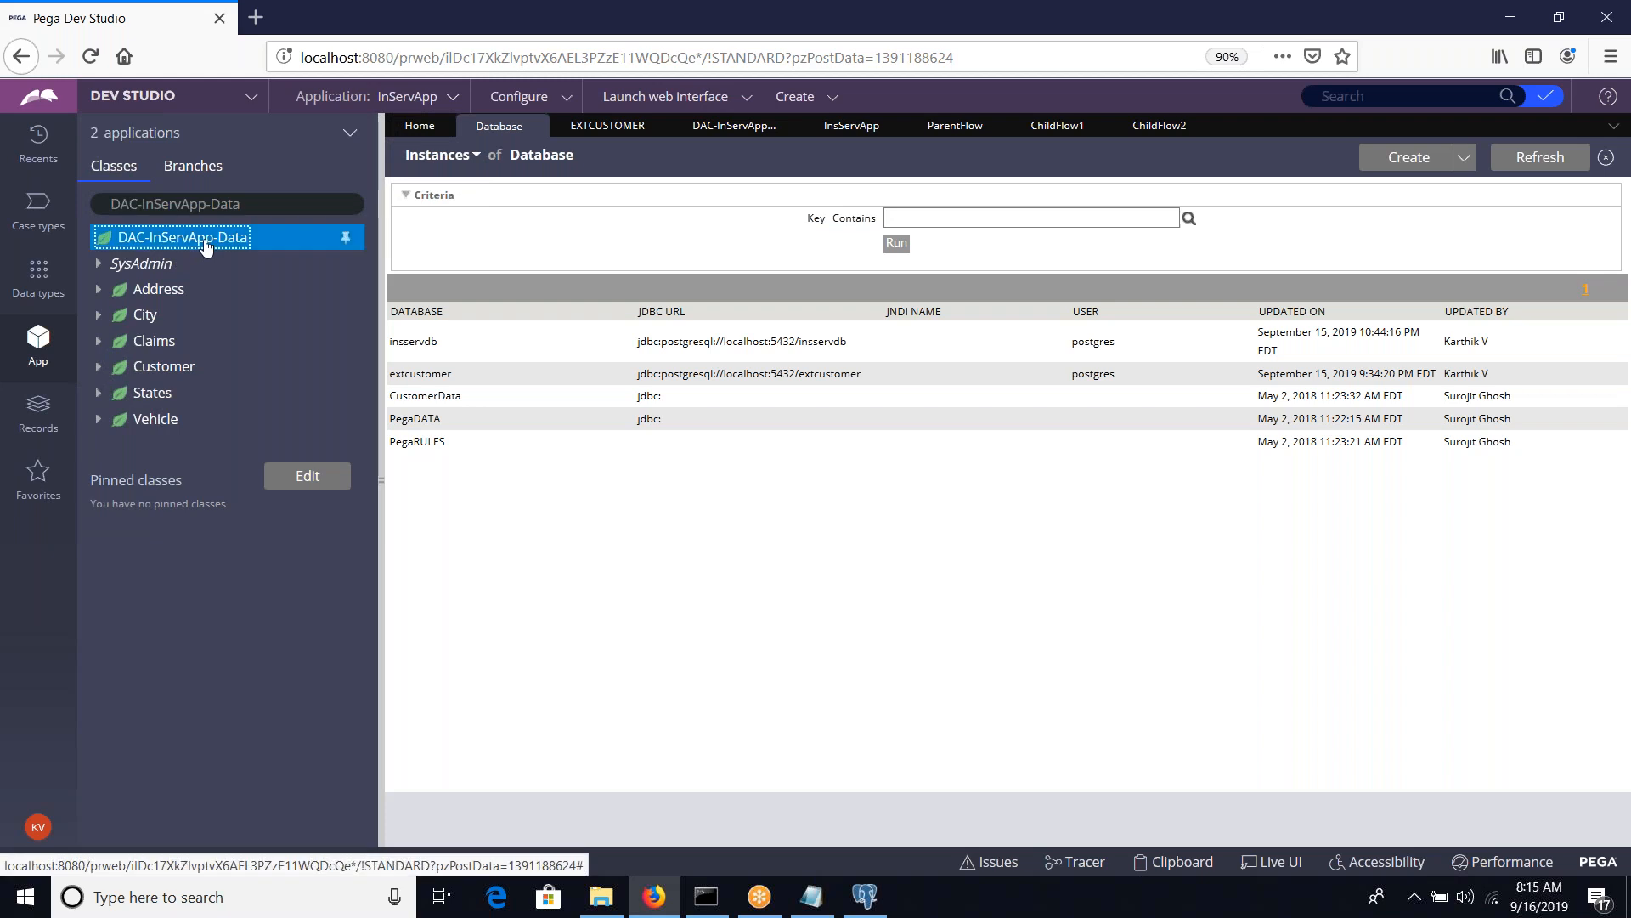
Create and open a class under DAC-InServApp-Data with DAC-InServApp-Data-customers as both its class name and label, in the InServApp ruleset
right_click(206, 246)
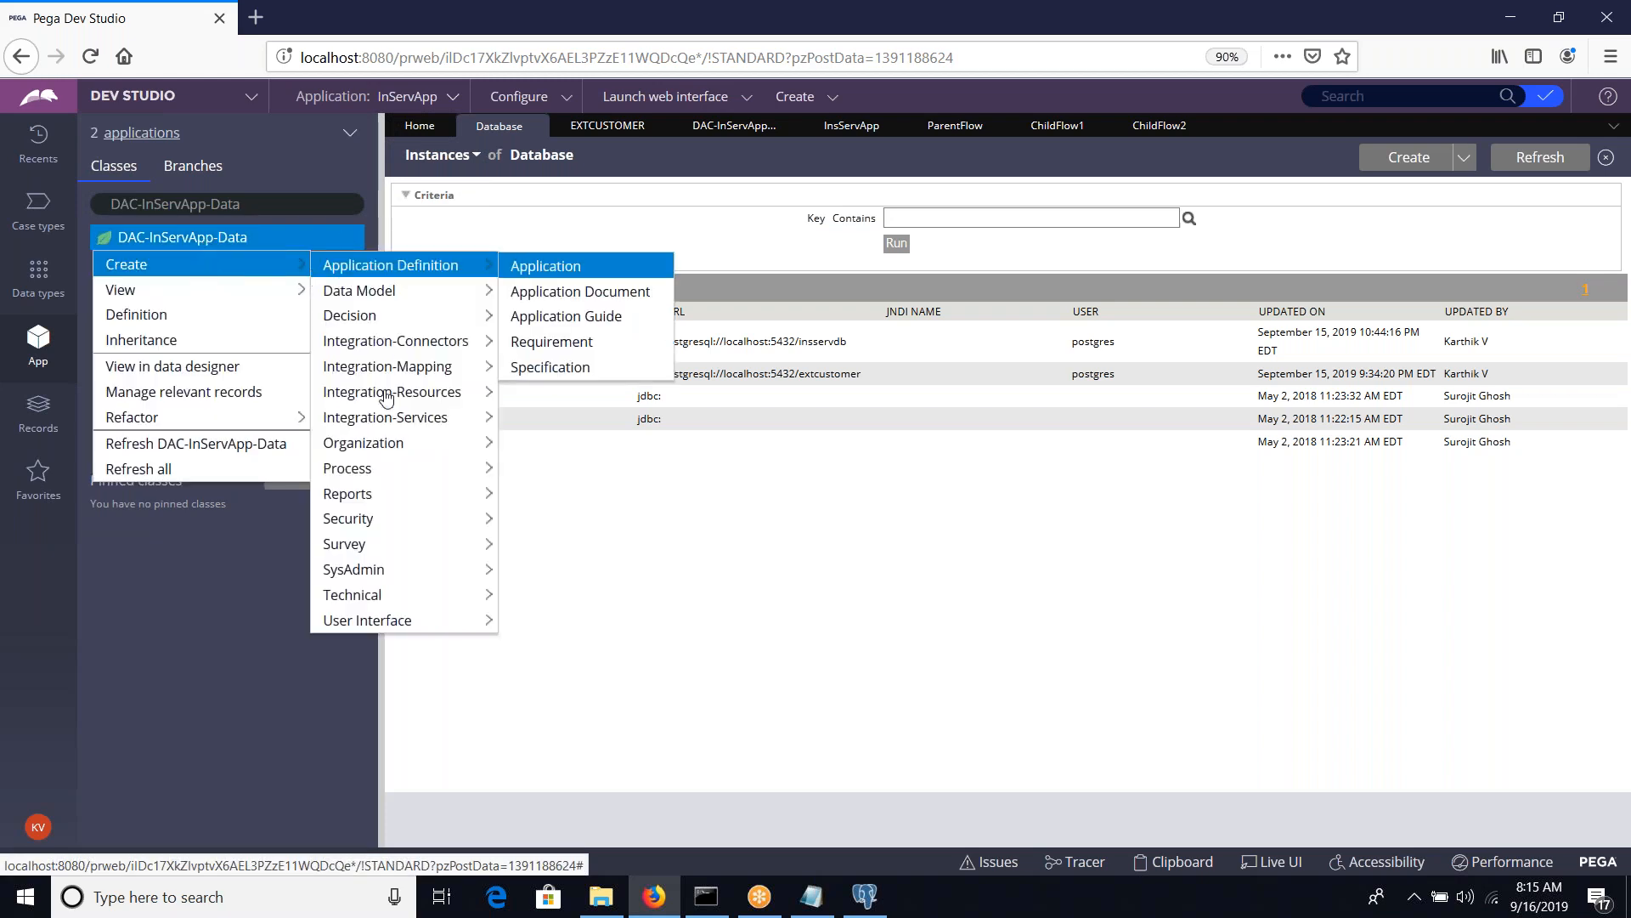
mouse_move(387, 397)
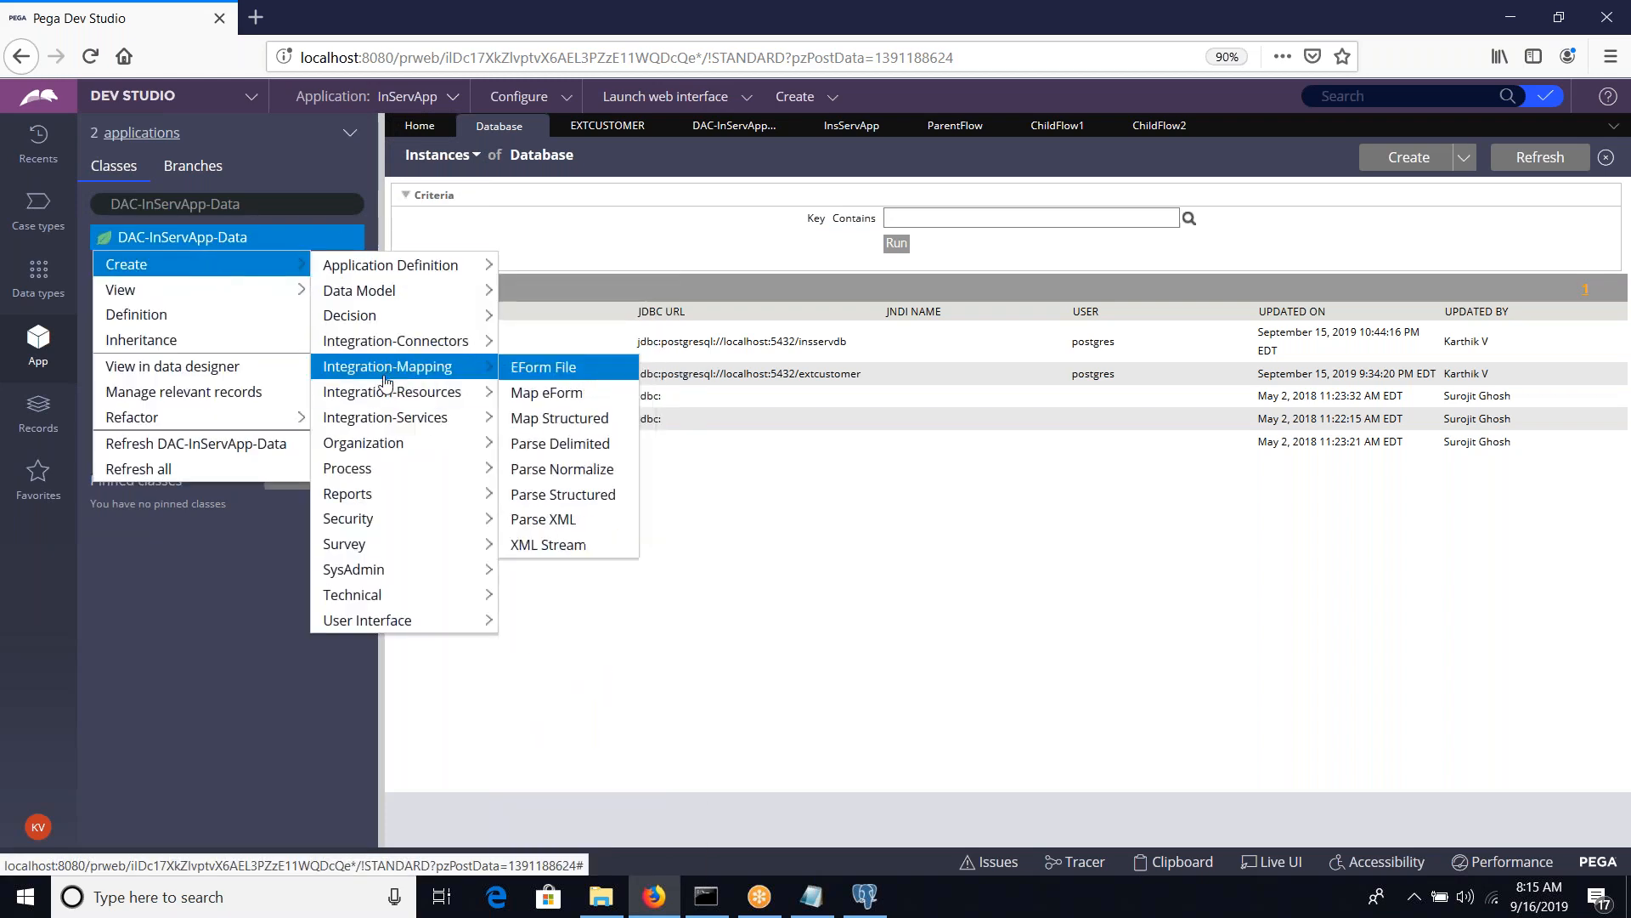
mouse_move(365, 568)
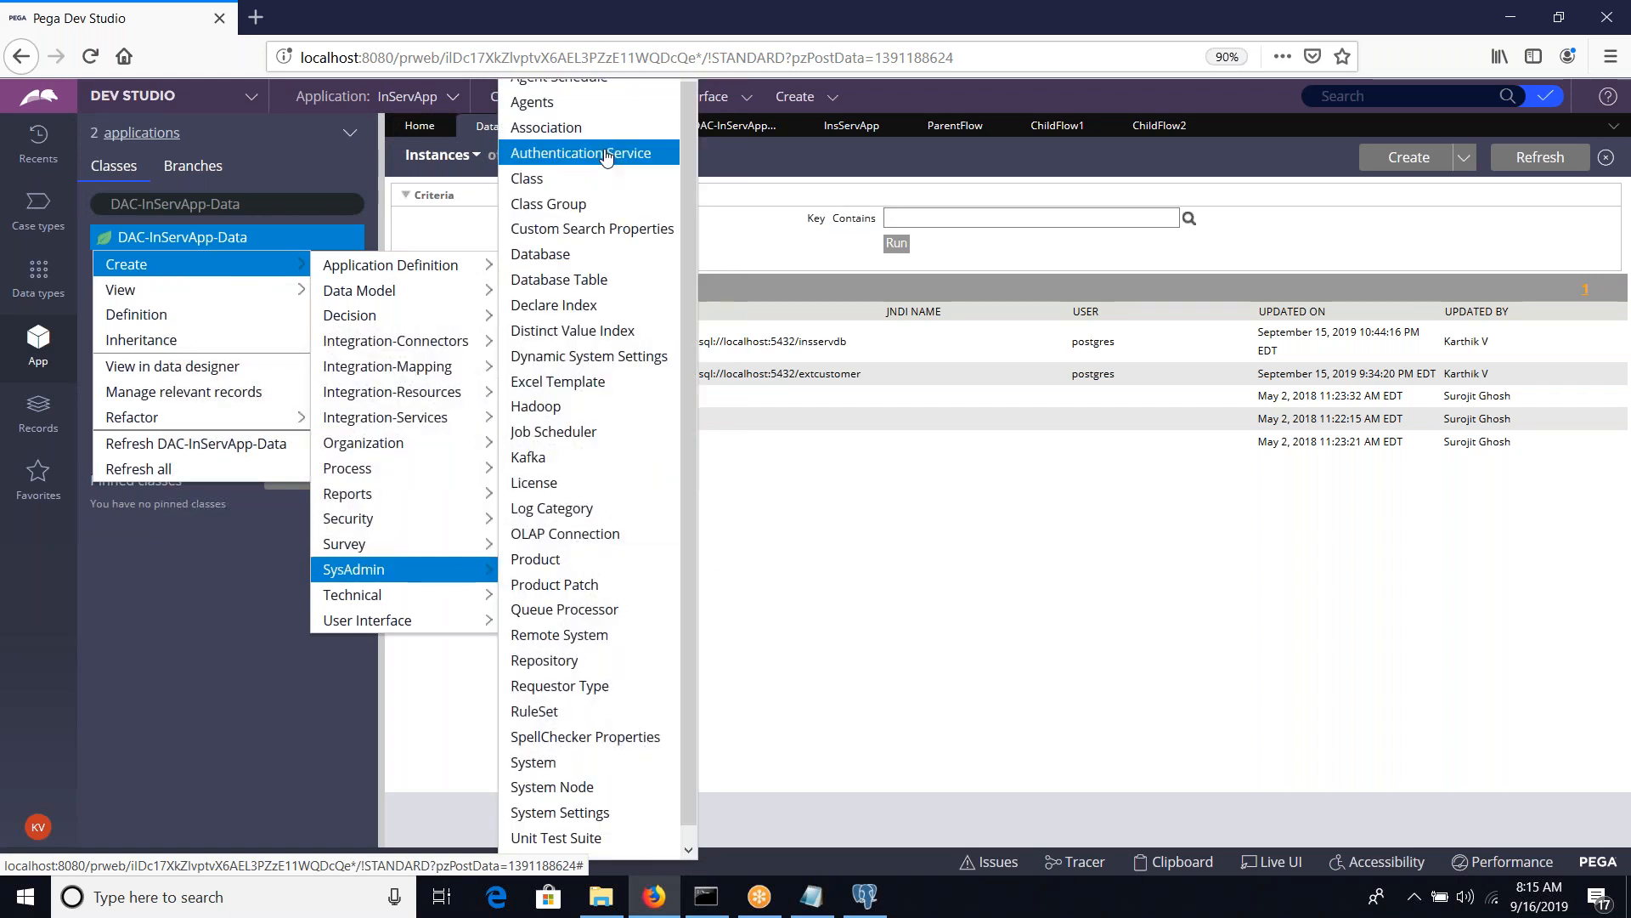
click(539, 175)
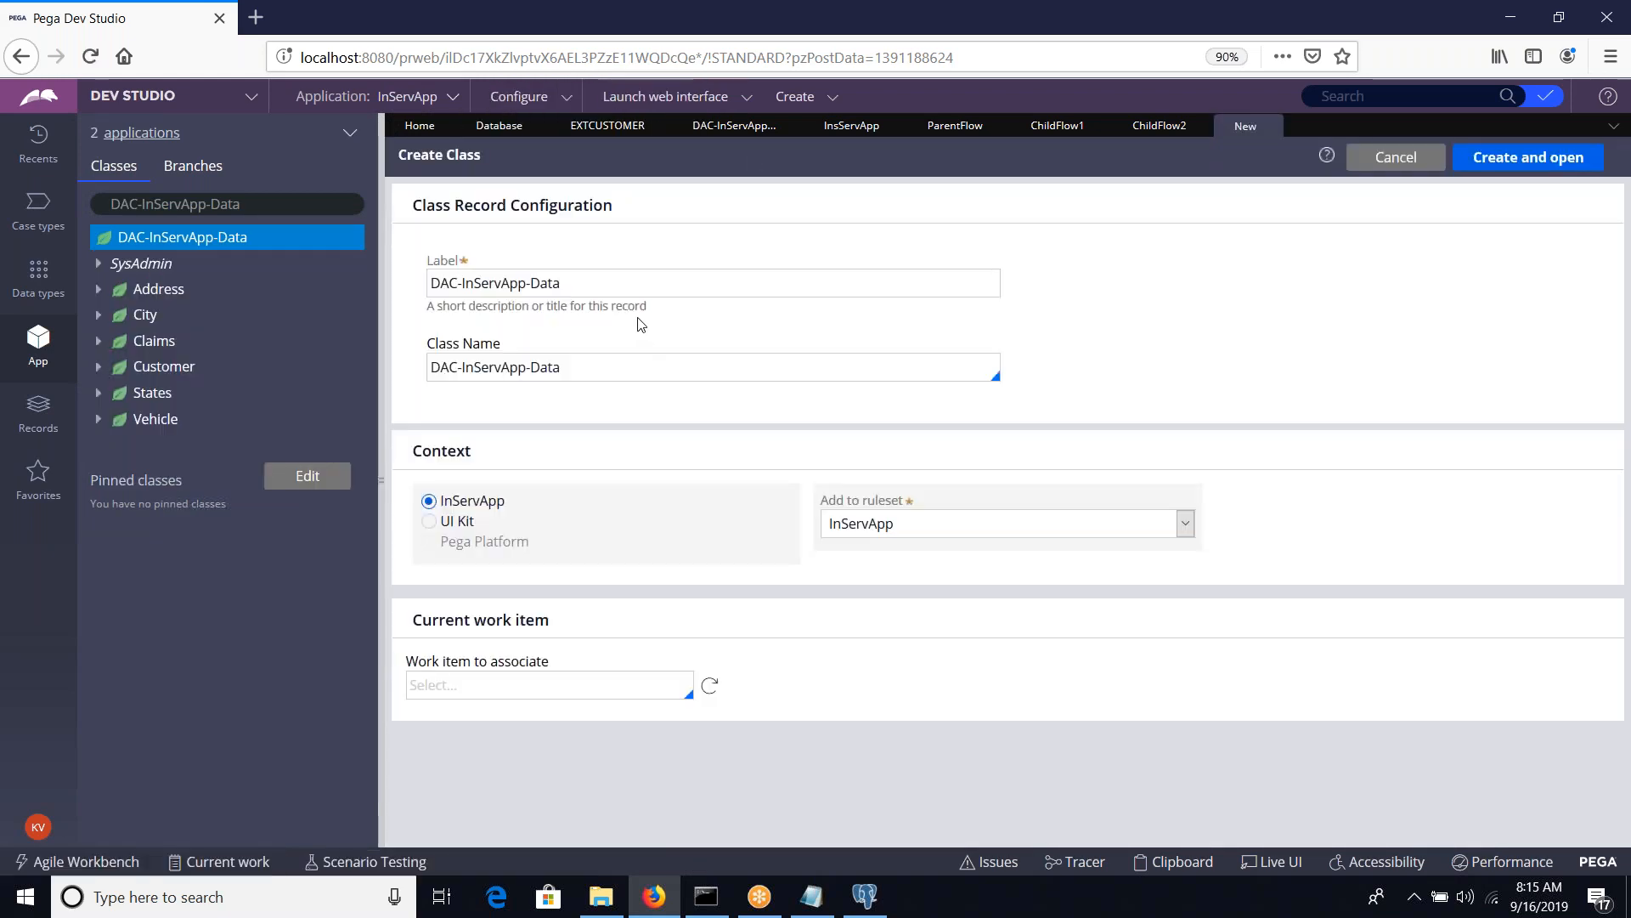
text(-)
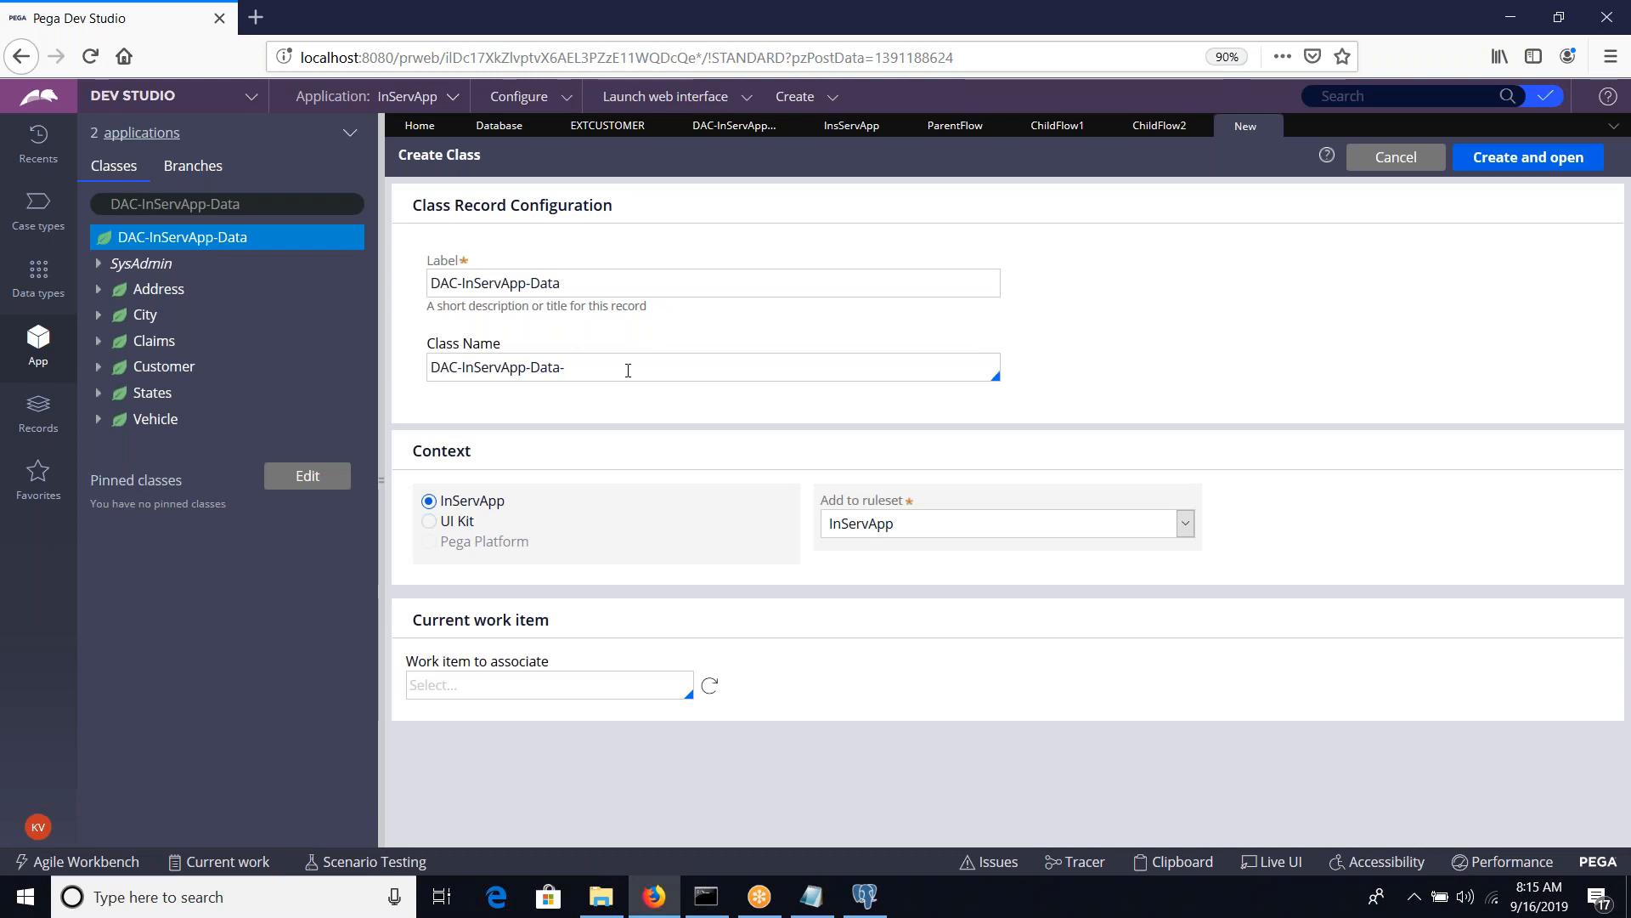
text(customers)
key(ctrl+a)
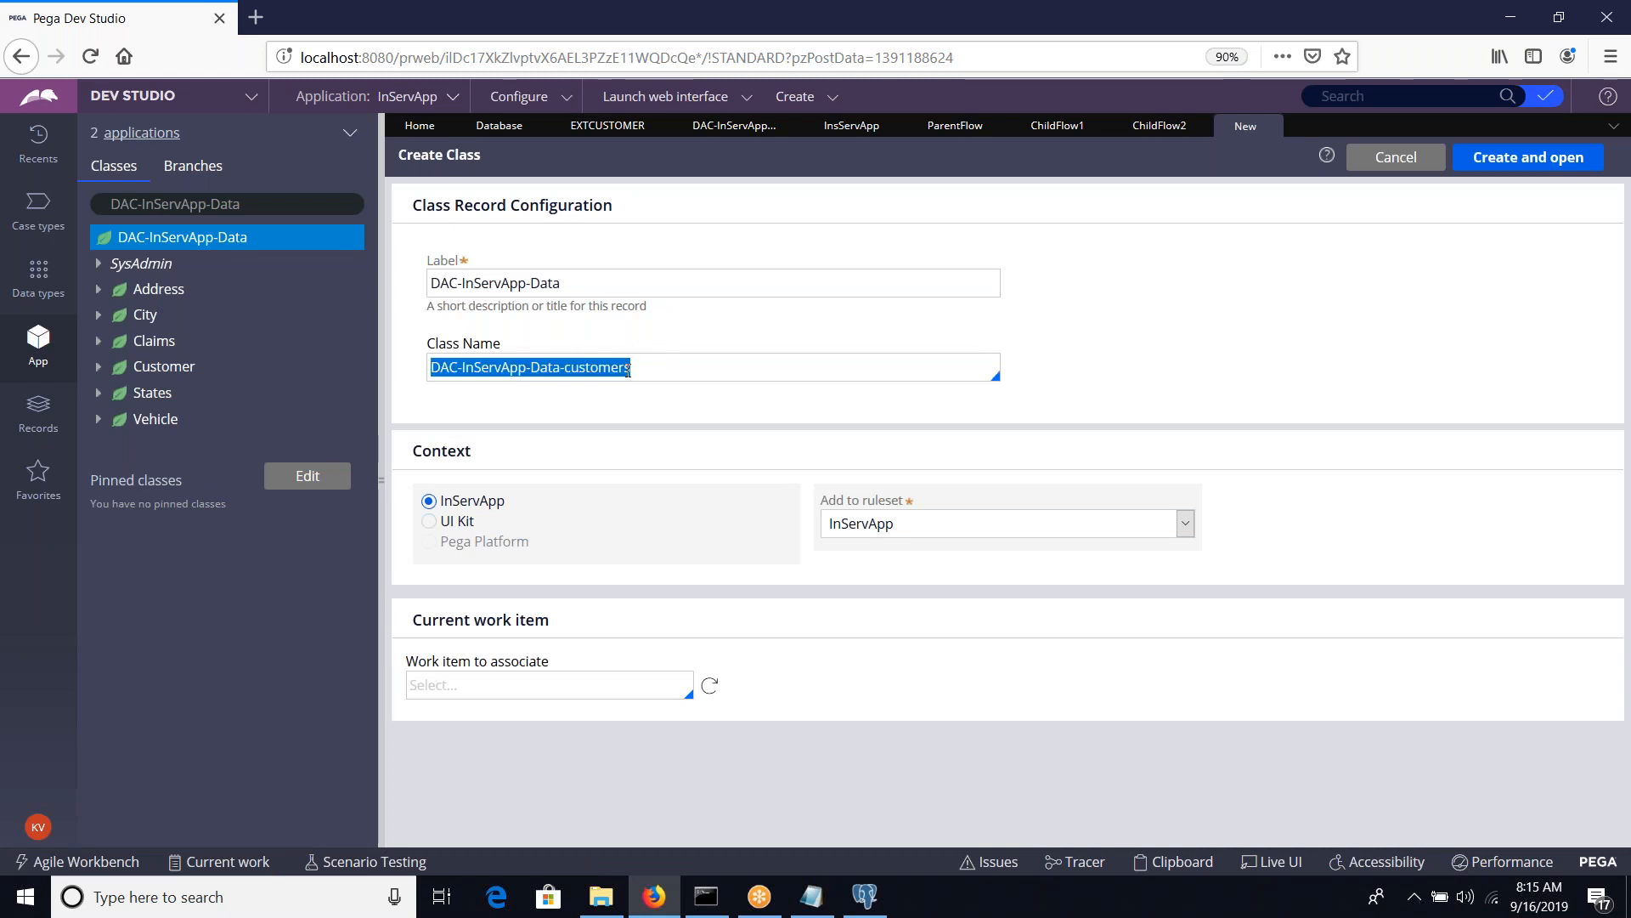
key(ctrl+c)
click(597, 272)
key(ctrl+a)
key(ctrl+v)
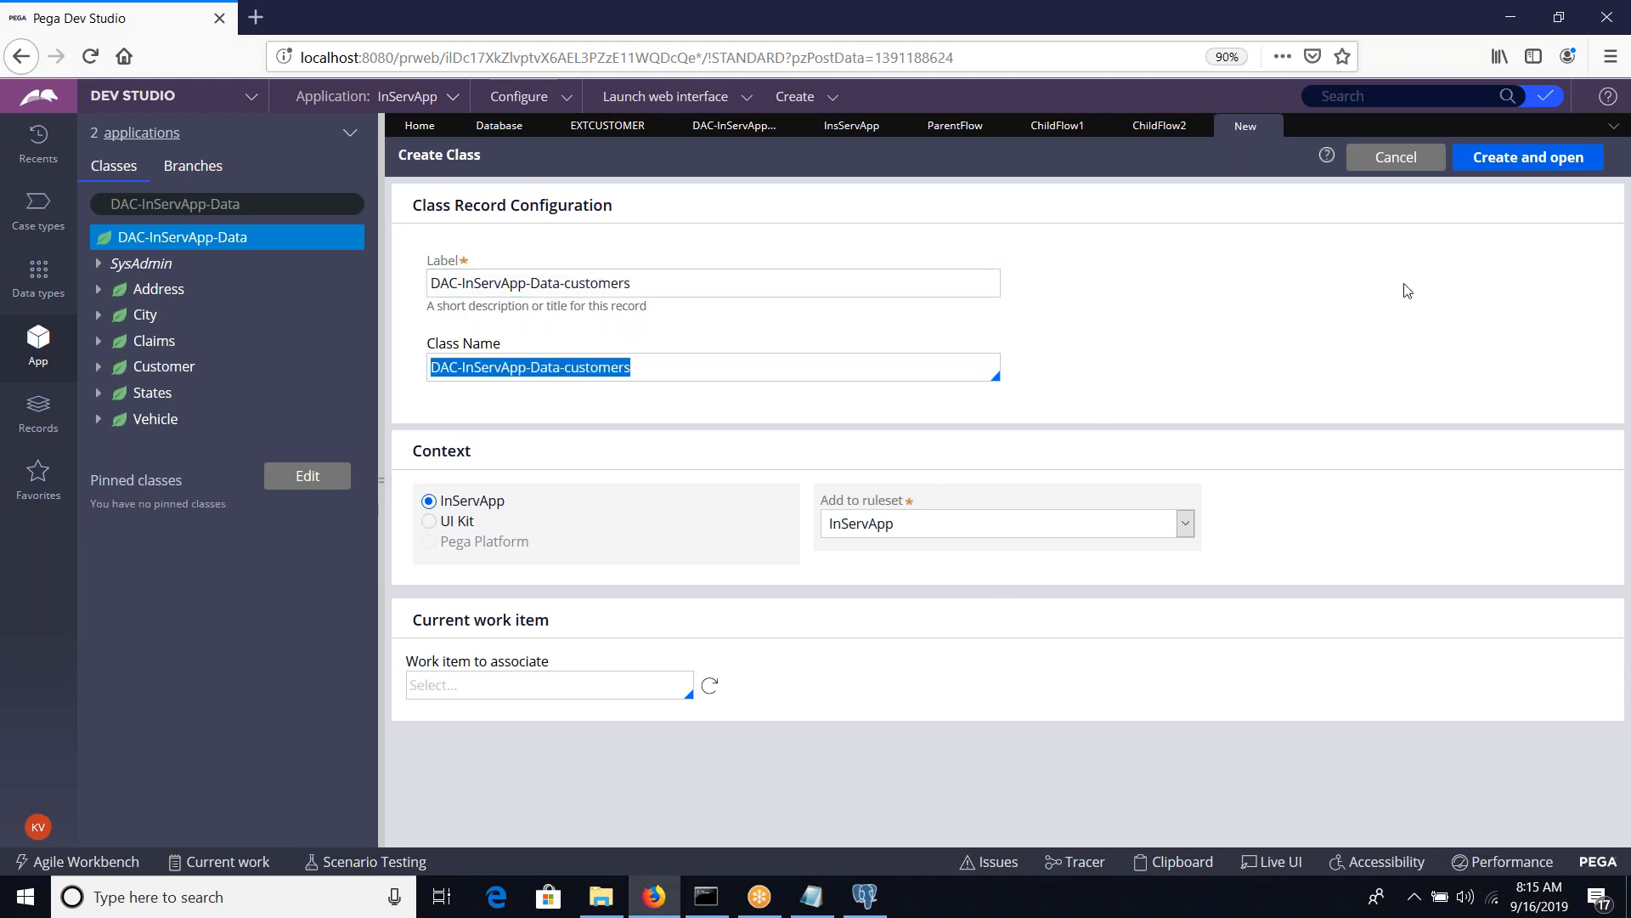
click(1496, 166)
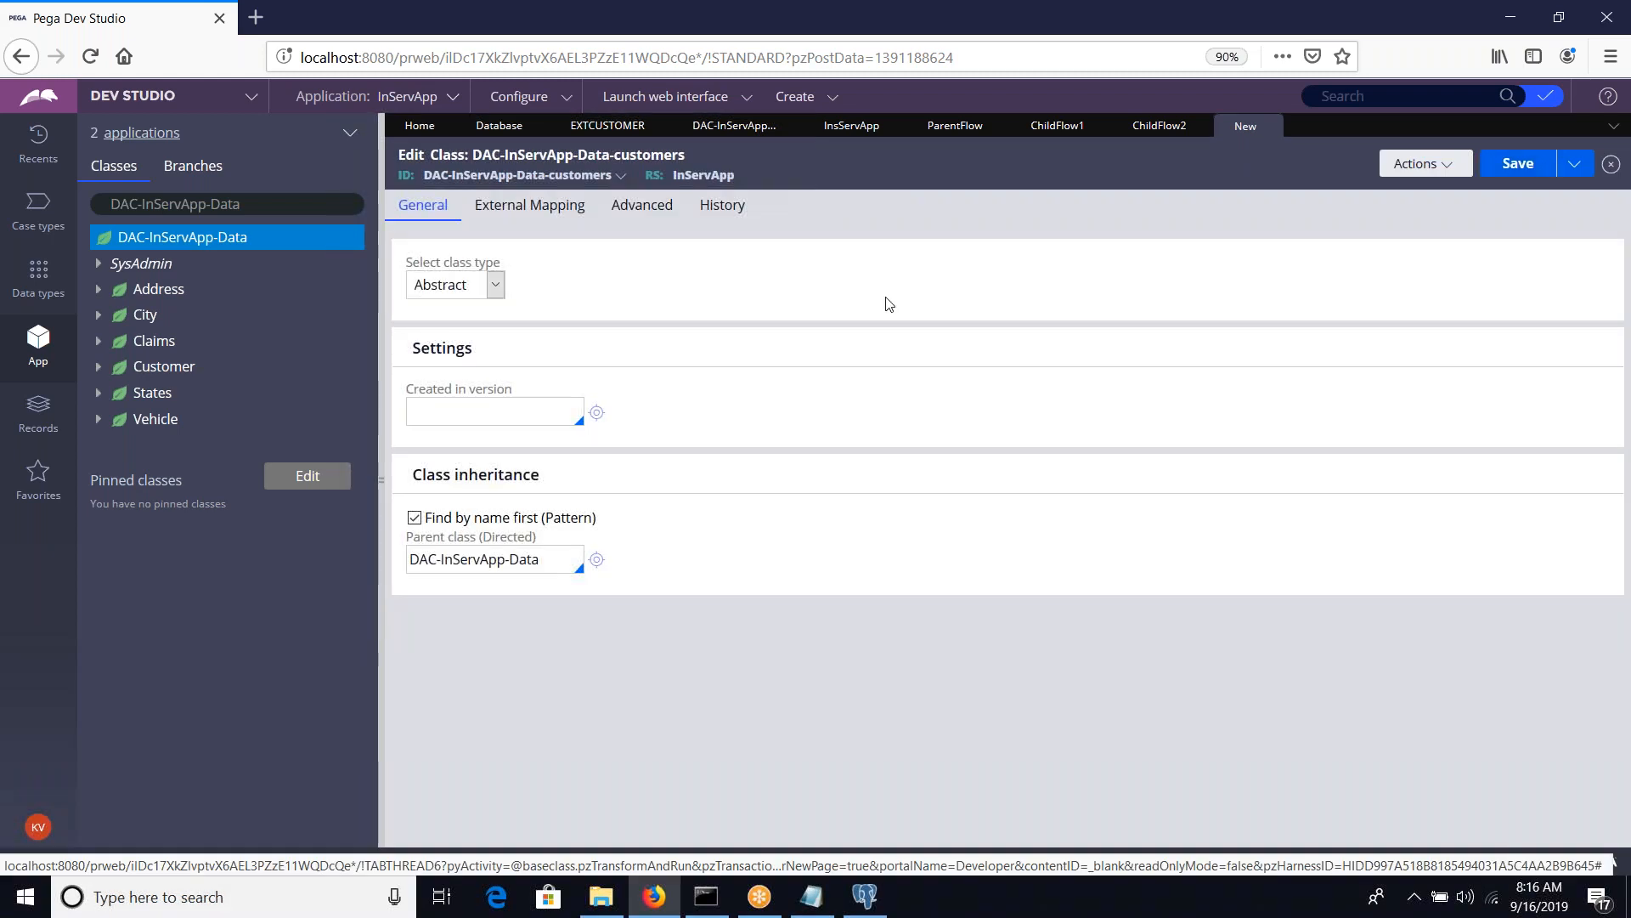
Set the class type of DAC-InServApp-Data-customers to Concrete
click(454, 284)
click(436, 335)
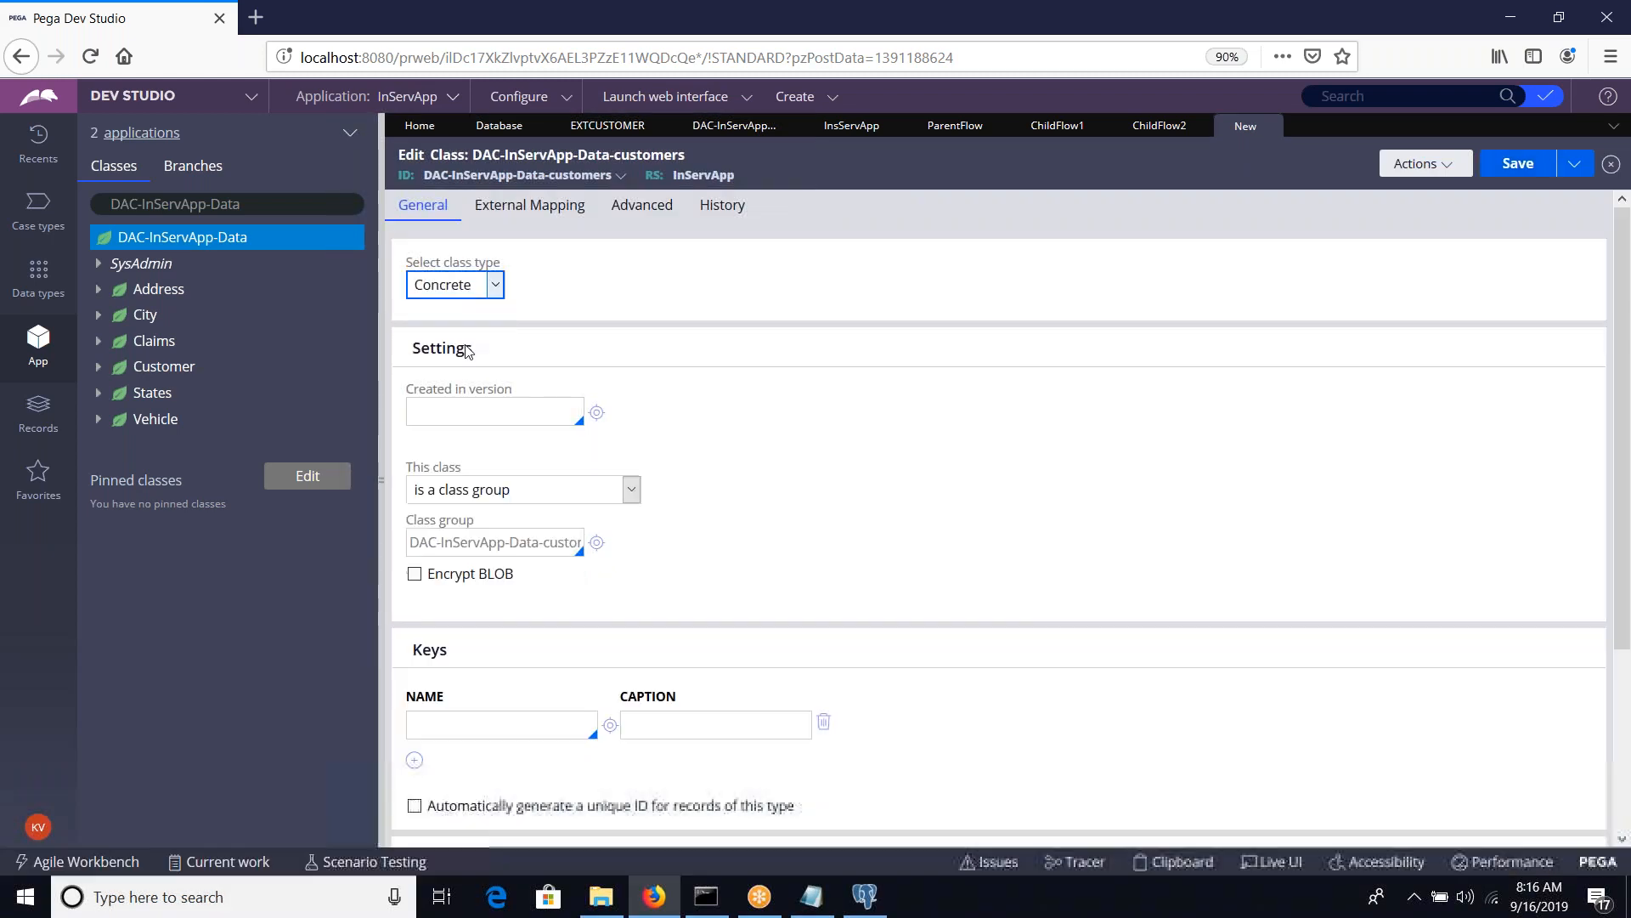
Set the class's created-in version to 01-01-02 and specify that it does not belong to a class group
click(468, 413)
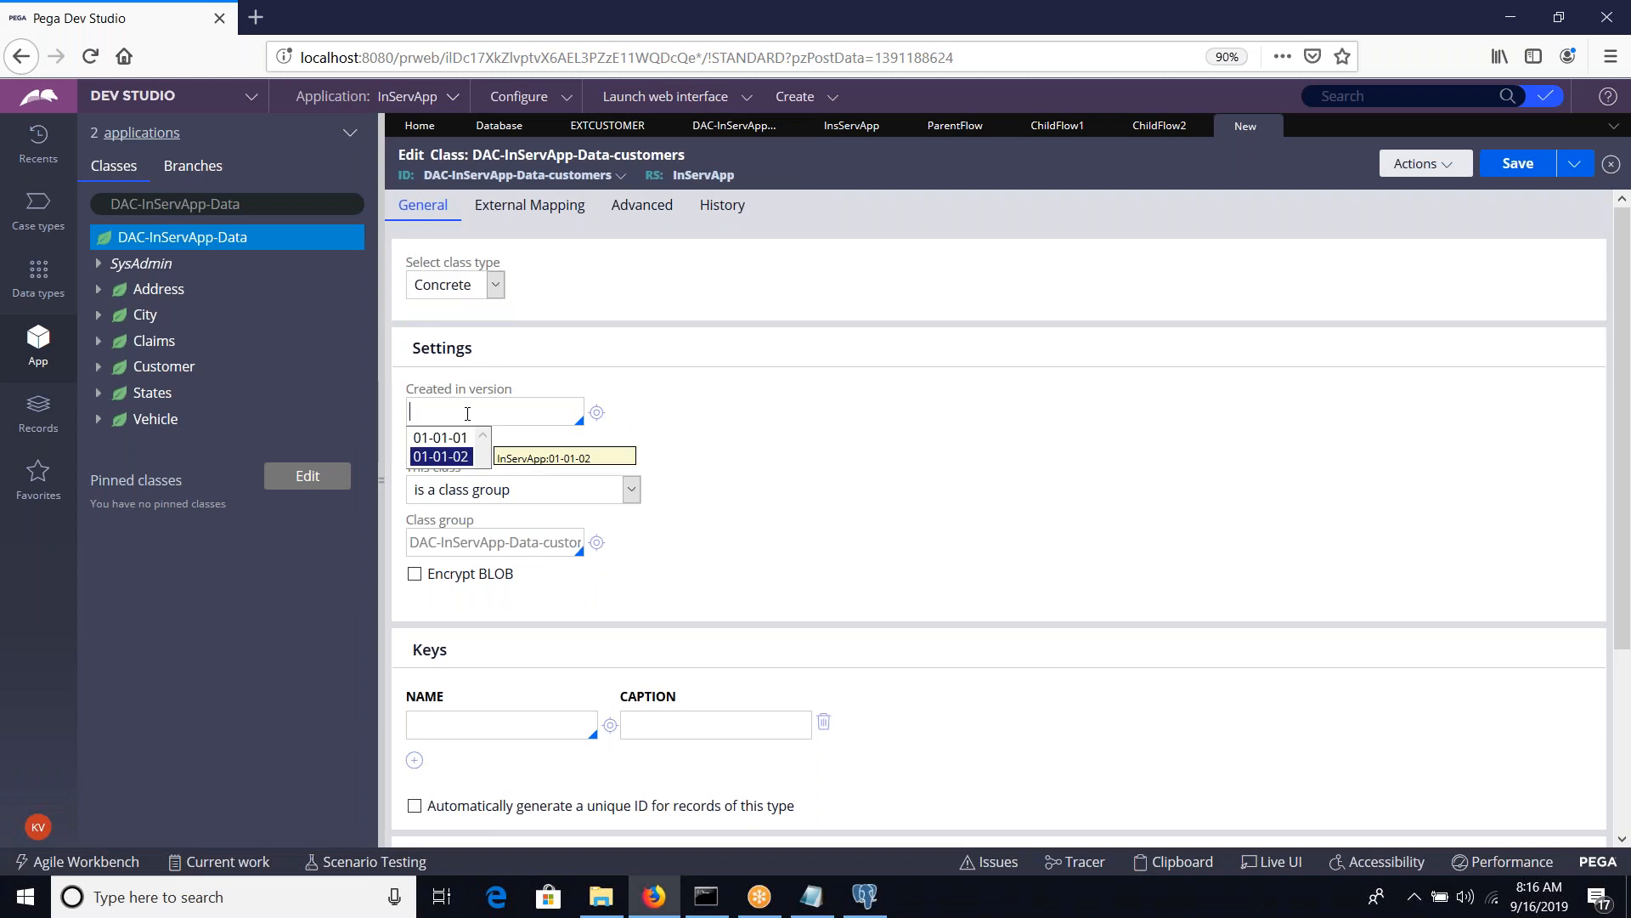
key(Return)
click(581, 495)
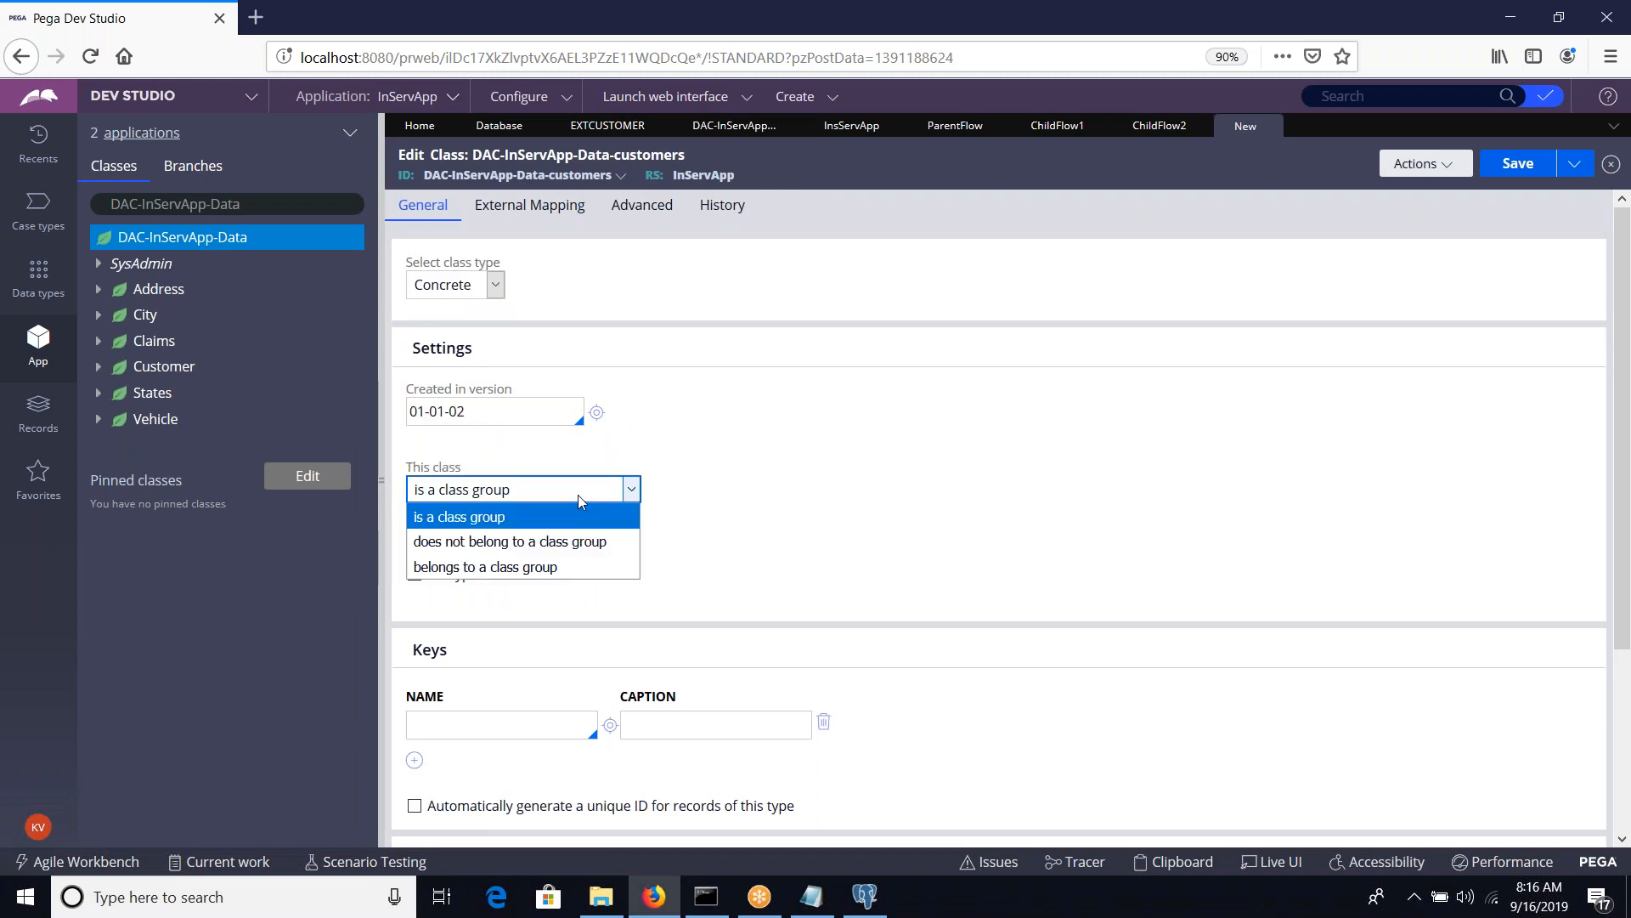
click(557, 545)
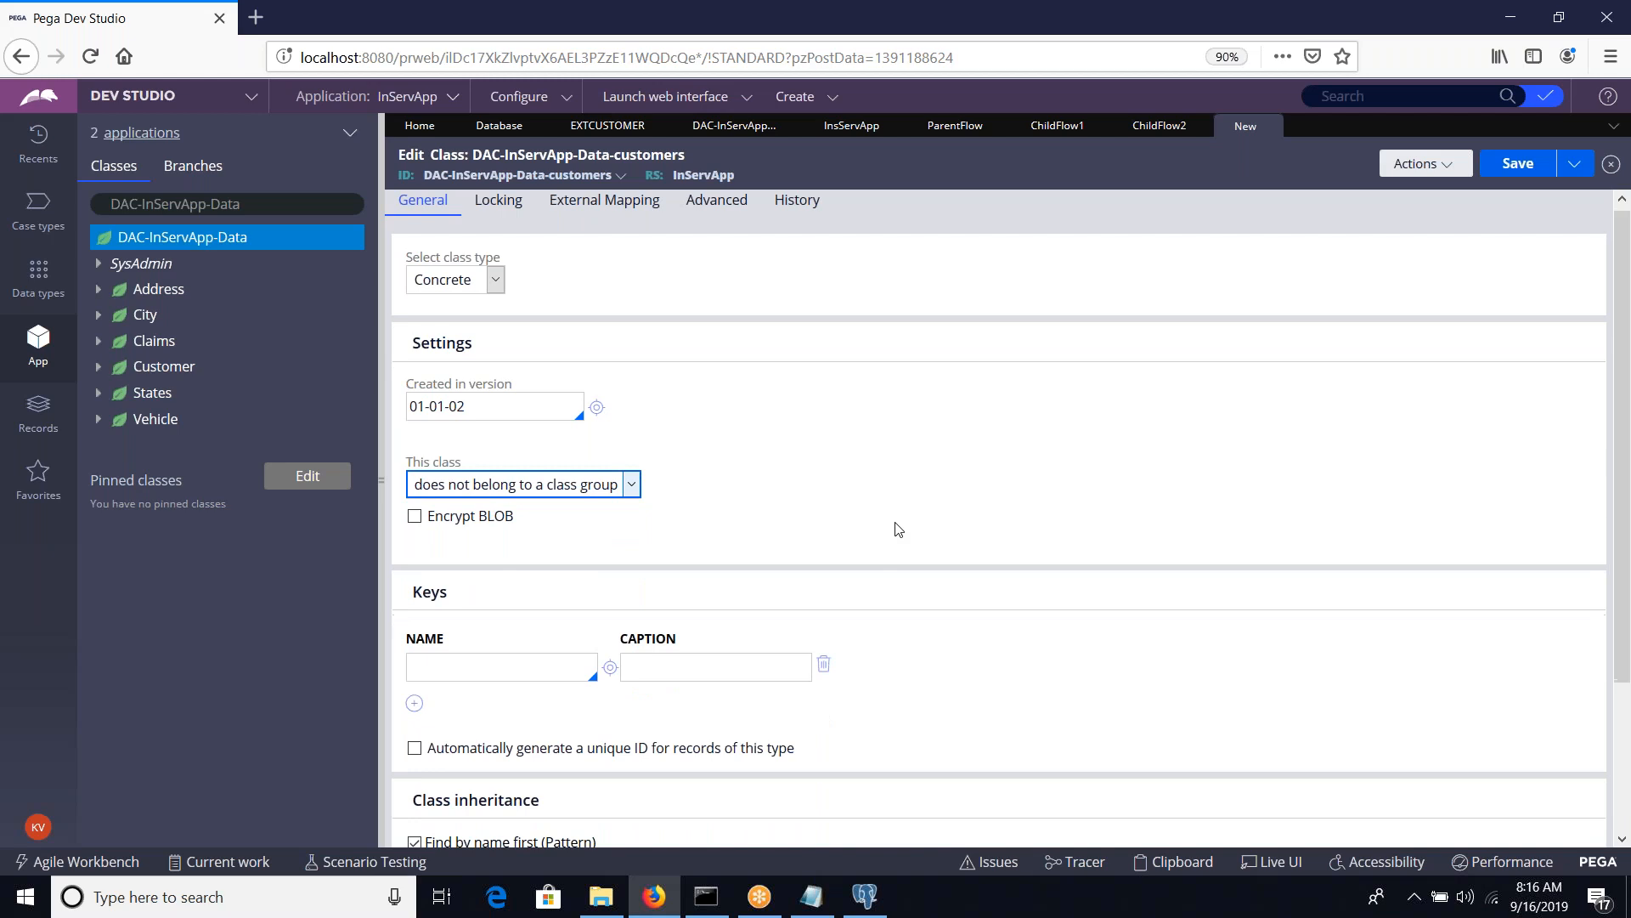
scroll(896, 529, down, 3)
scroll(781, 465, up, 3)
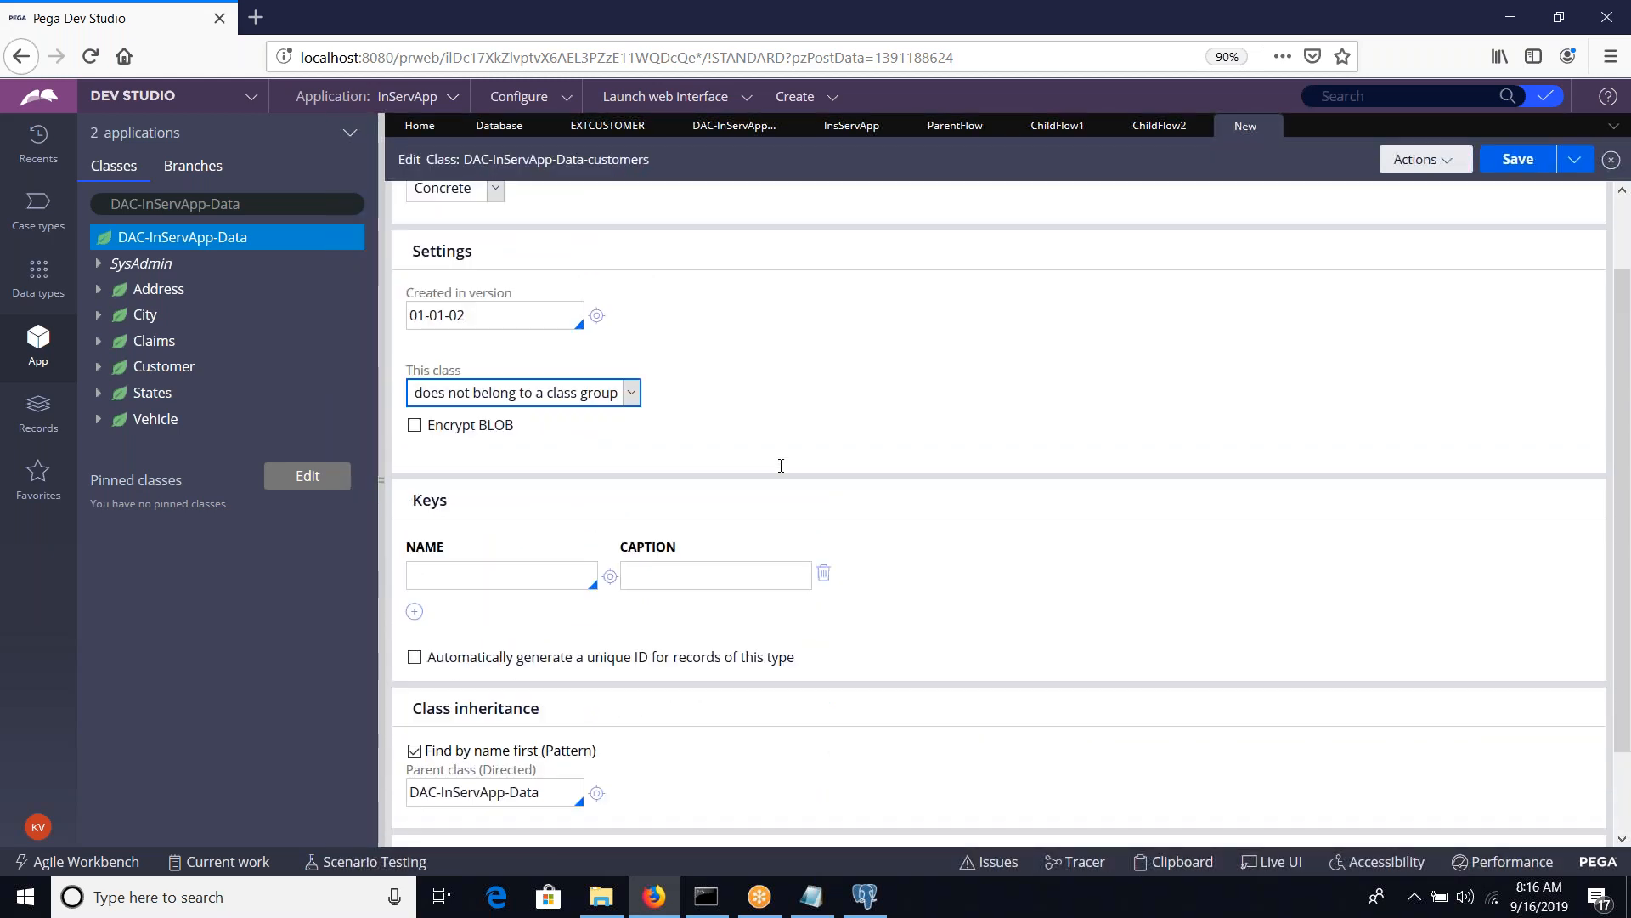
Enter External Customers as the class's history description and usage, and save the class
click(809, 207)
click(605, 352)
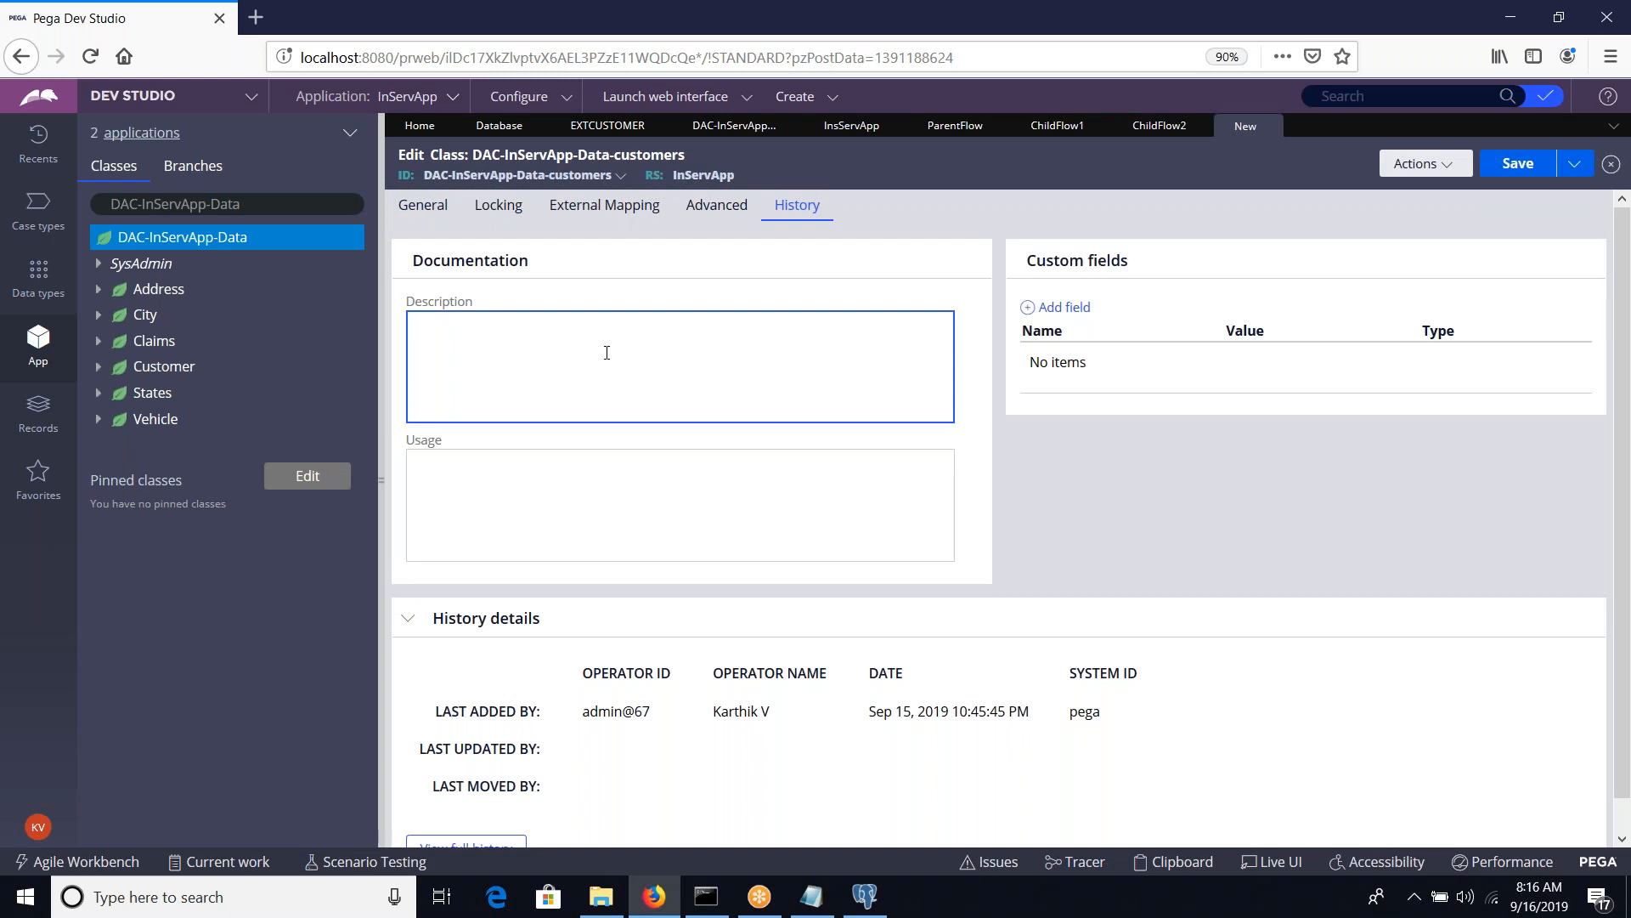
text(External Customers)
key(ctrl+a)
key(ctrl+c)
key(Tab)
key(ctrl+v)
key(Tab)
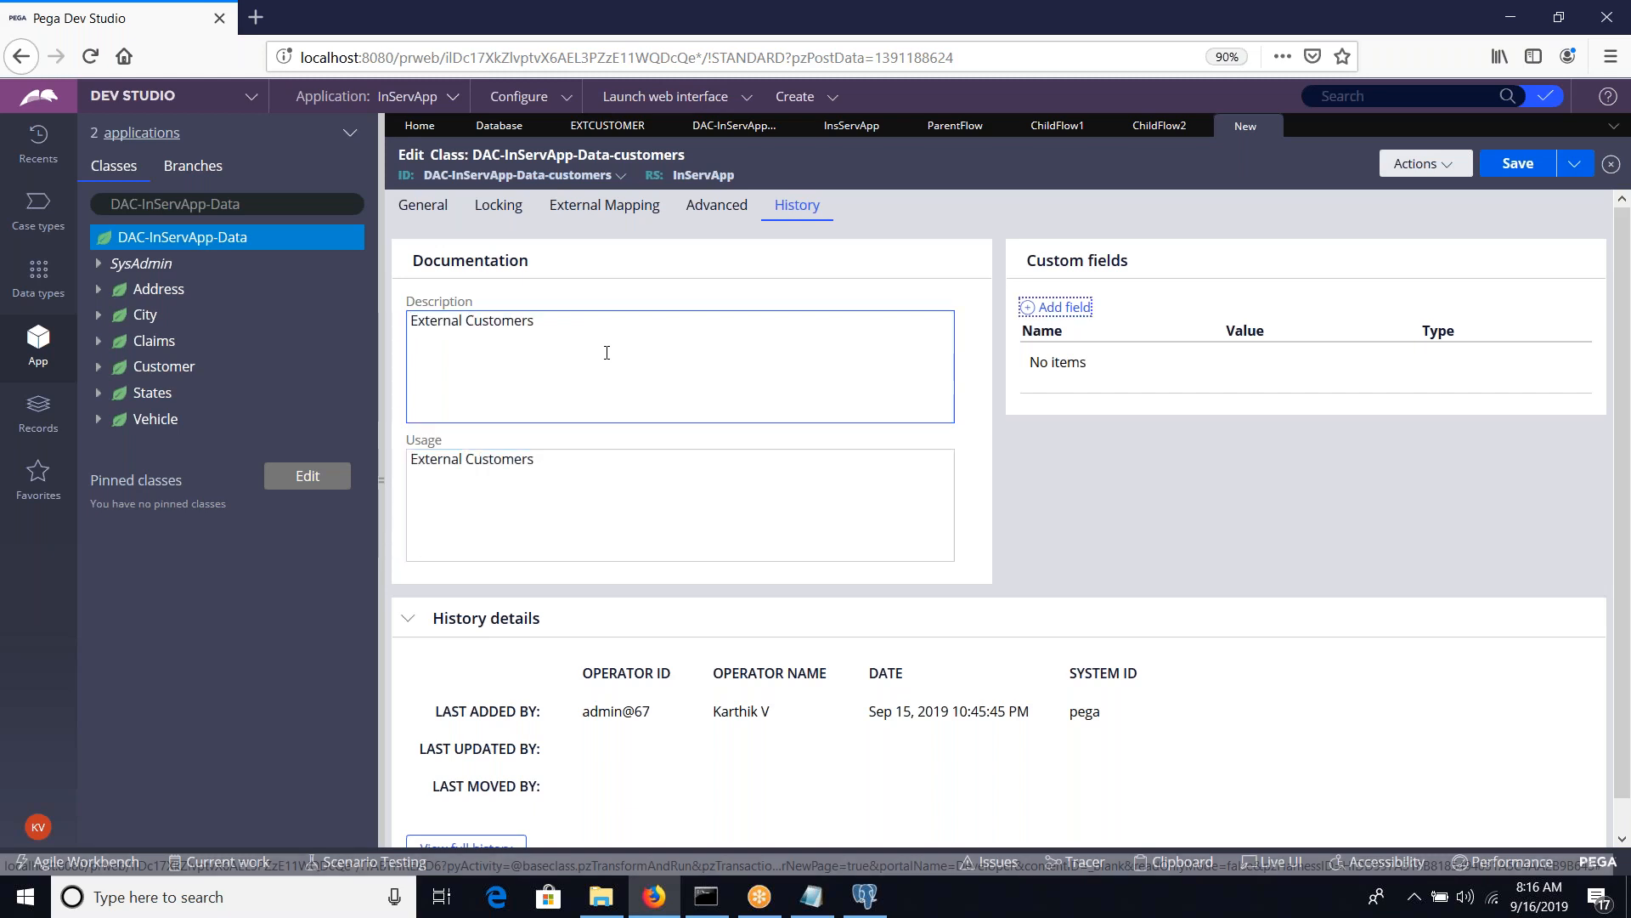
click(424, 206)
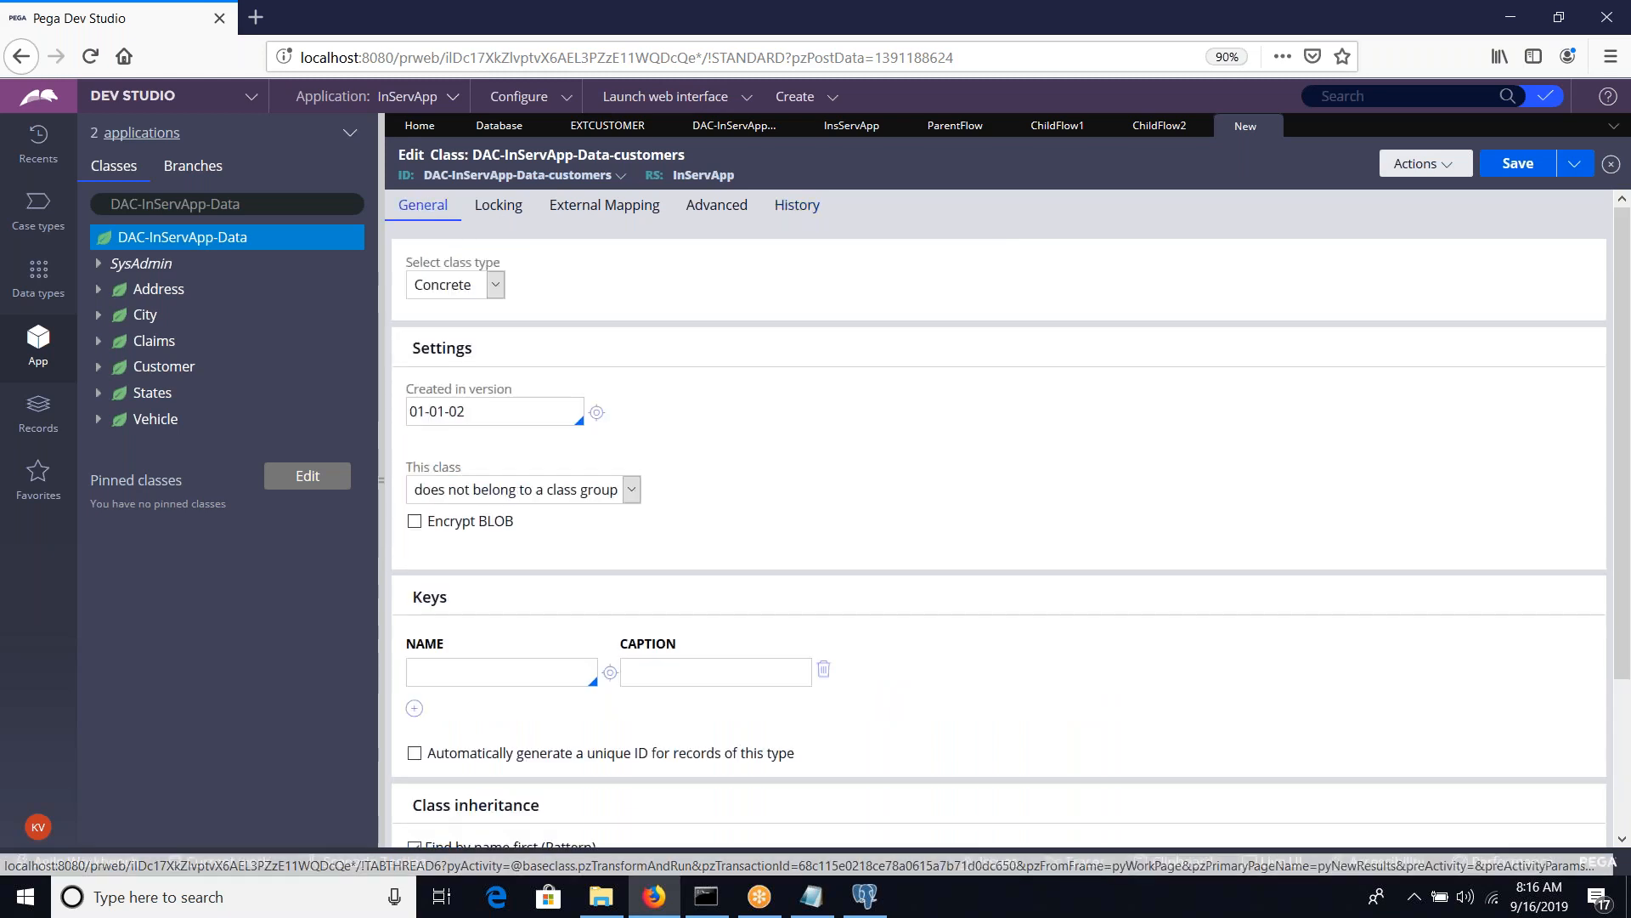
click(1520, 166)
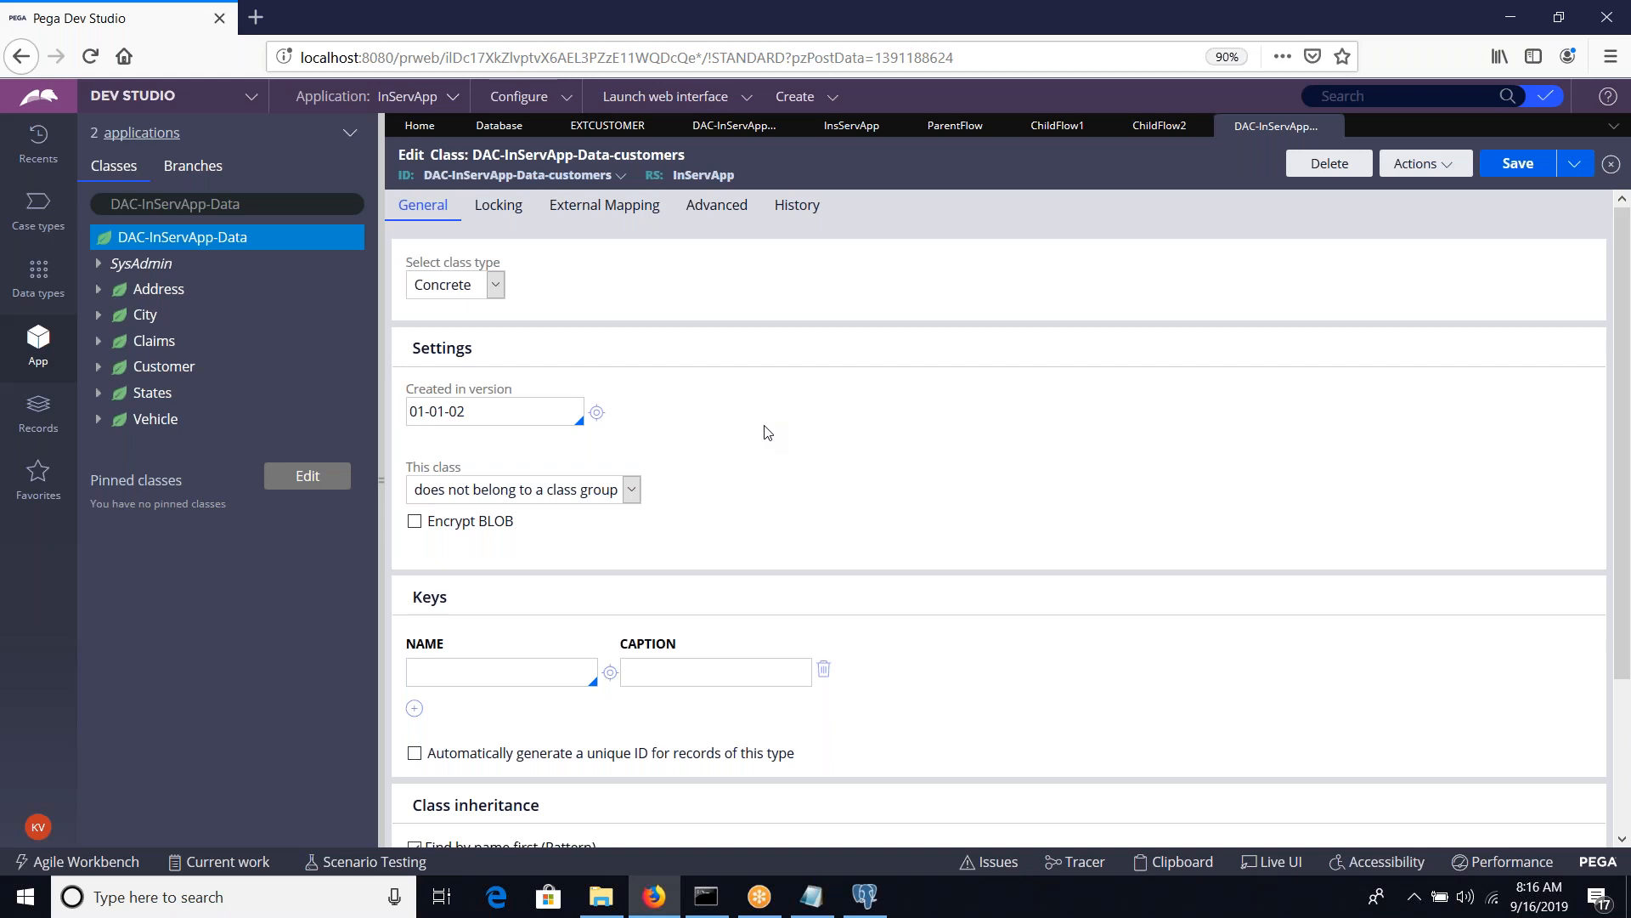
Start a Database Table record from the DAC-InServApp-Data class and append a hyphen to its short description
right_click(253, 241)
mouse_move(255, 263)
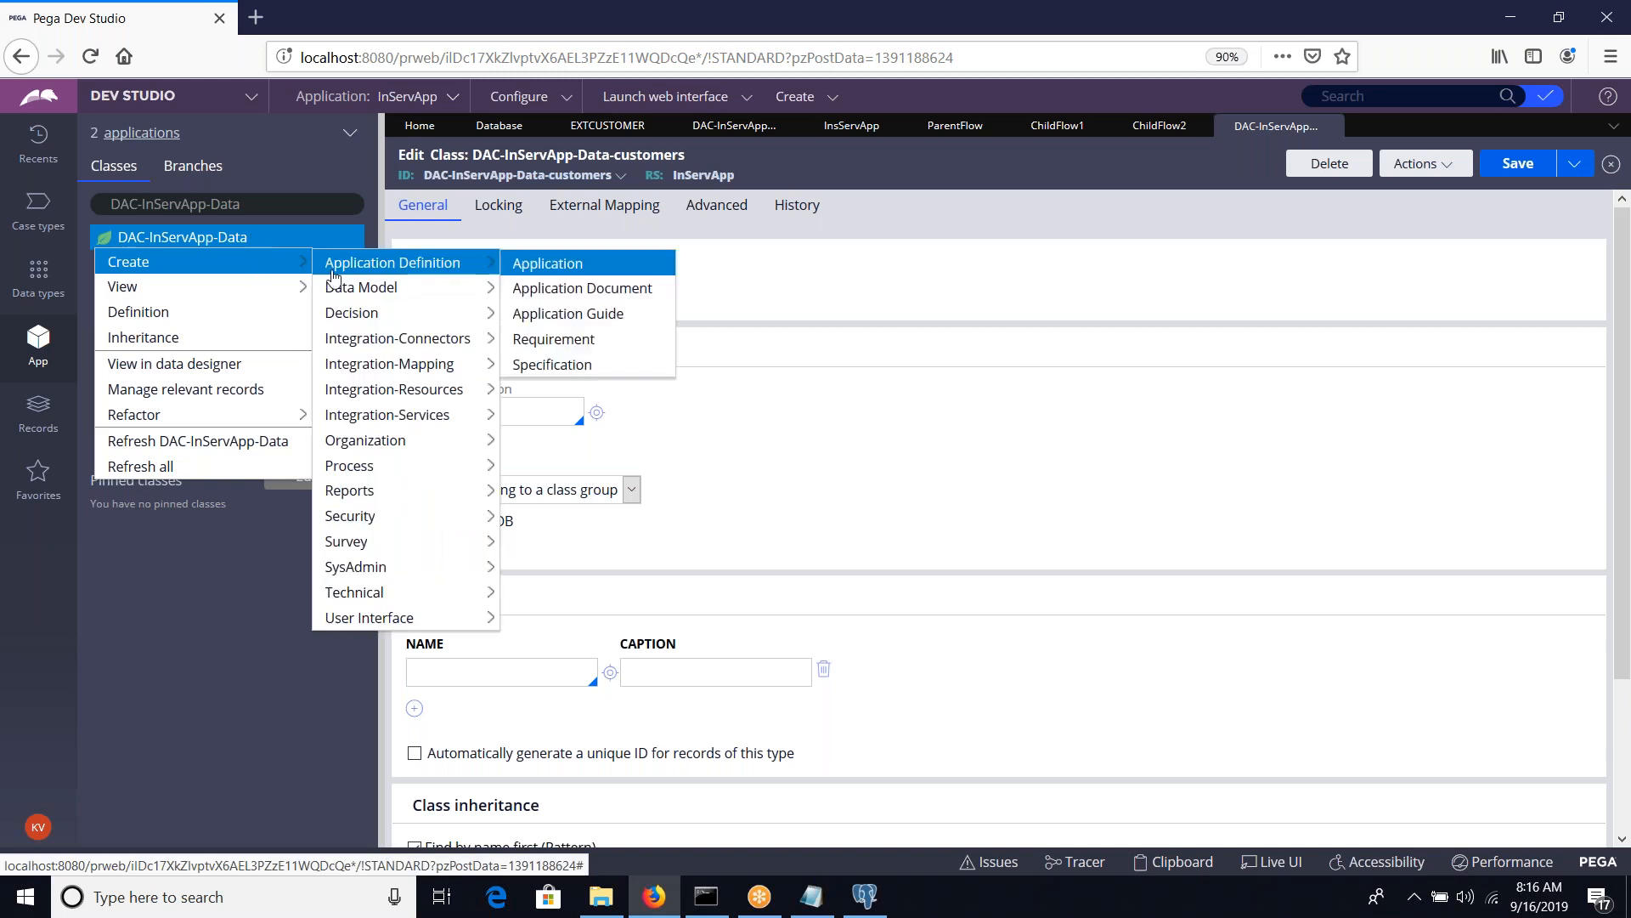
mouse_move(379, 442)
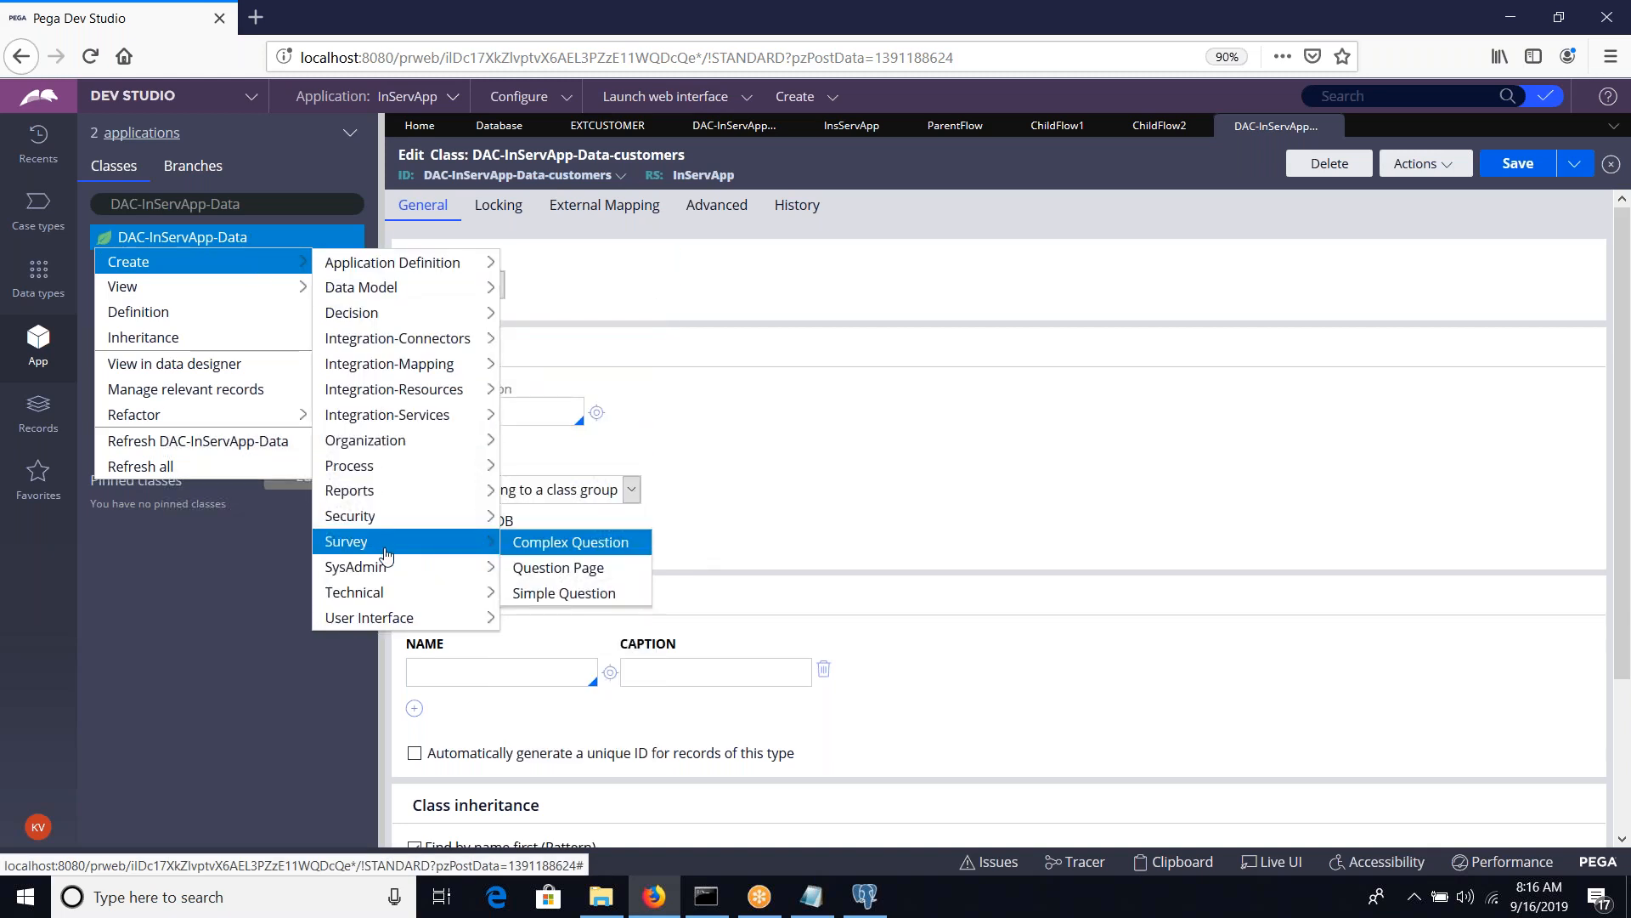
mouse_move(388, 566)
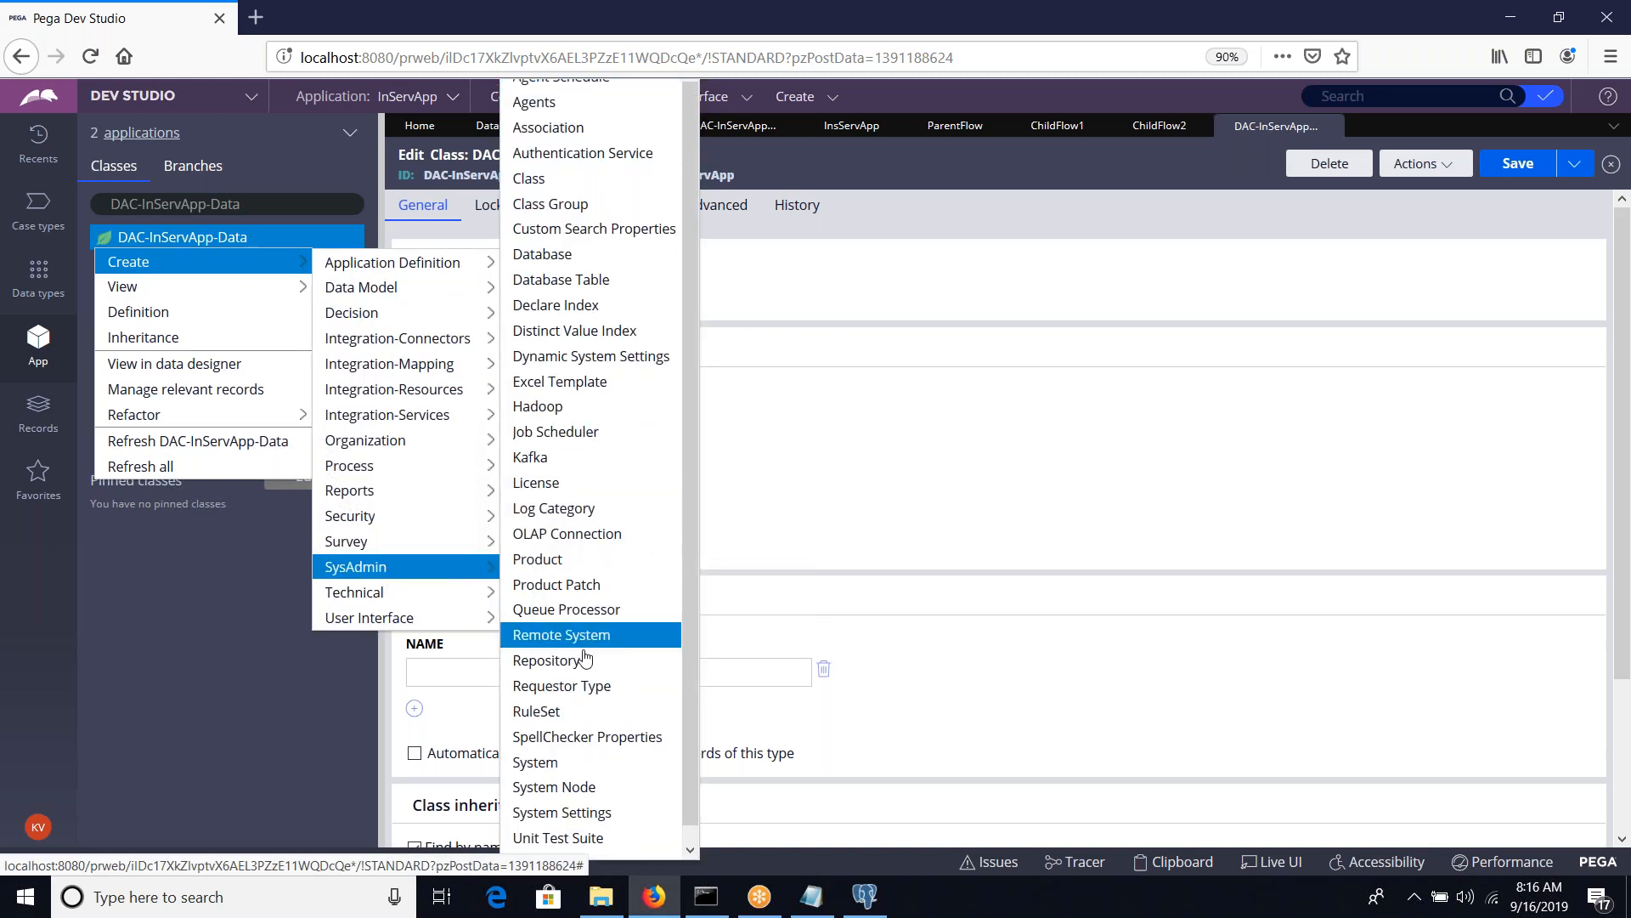
click(604, 286)
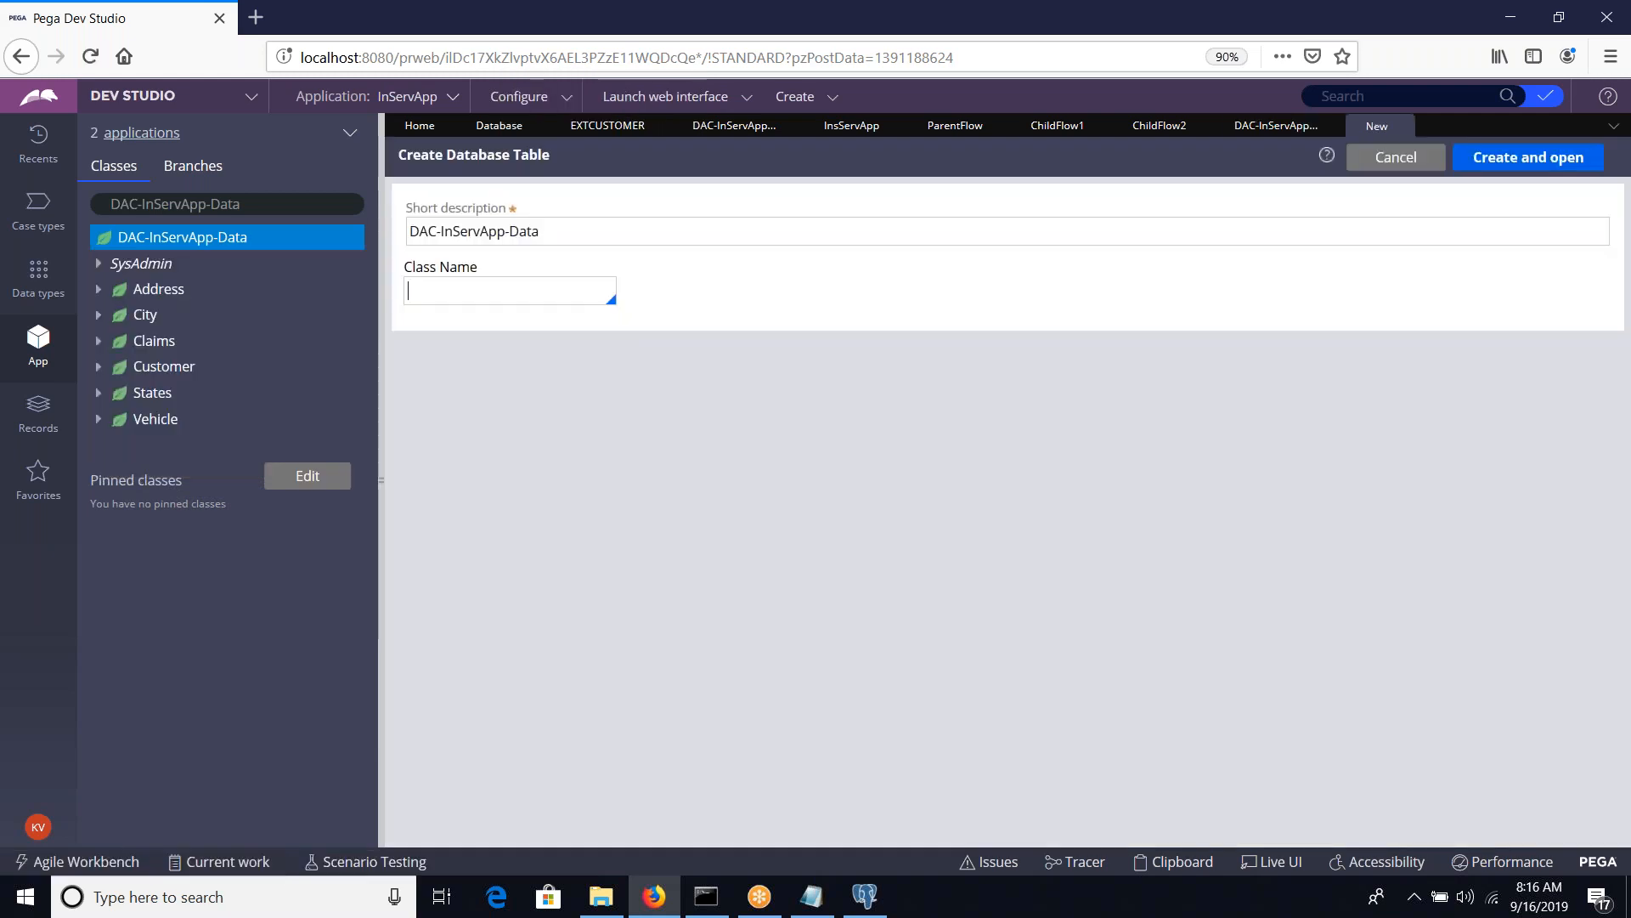
click(648, 230)
click(647, 231)
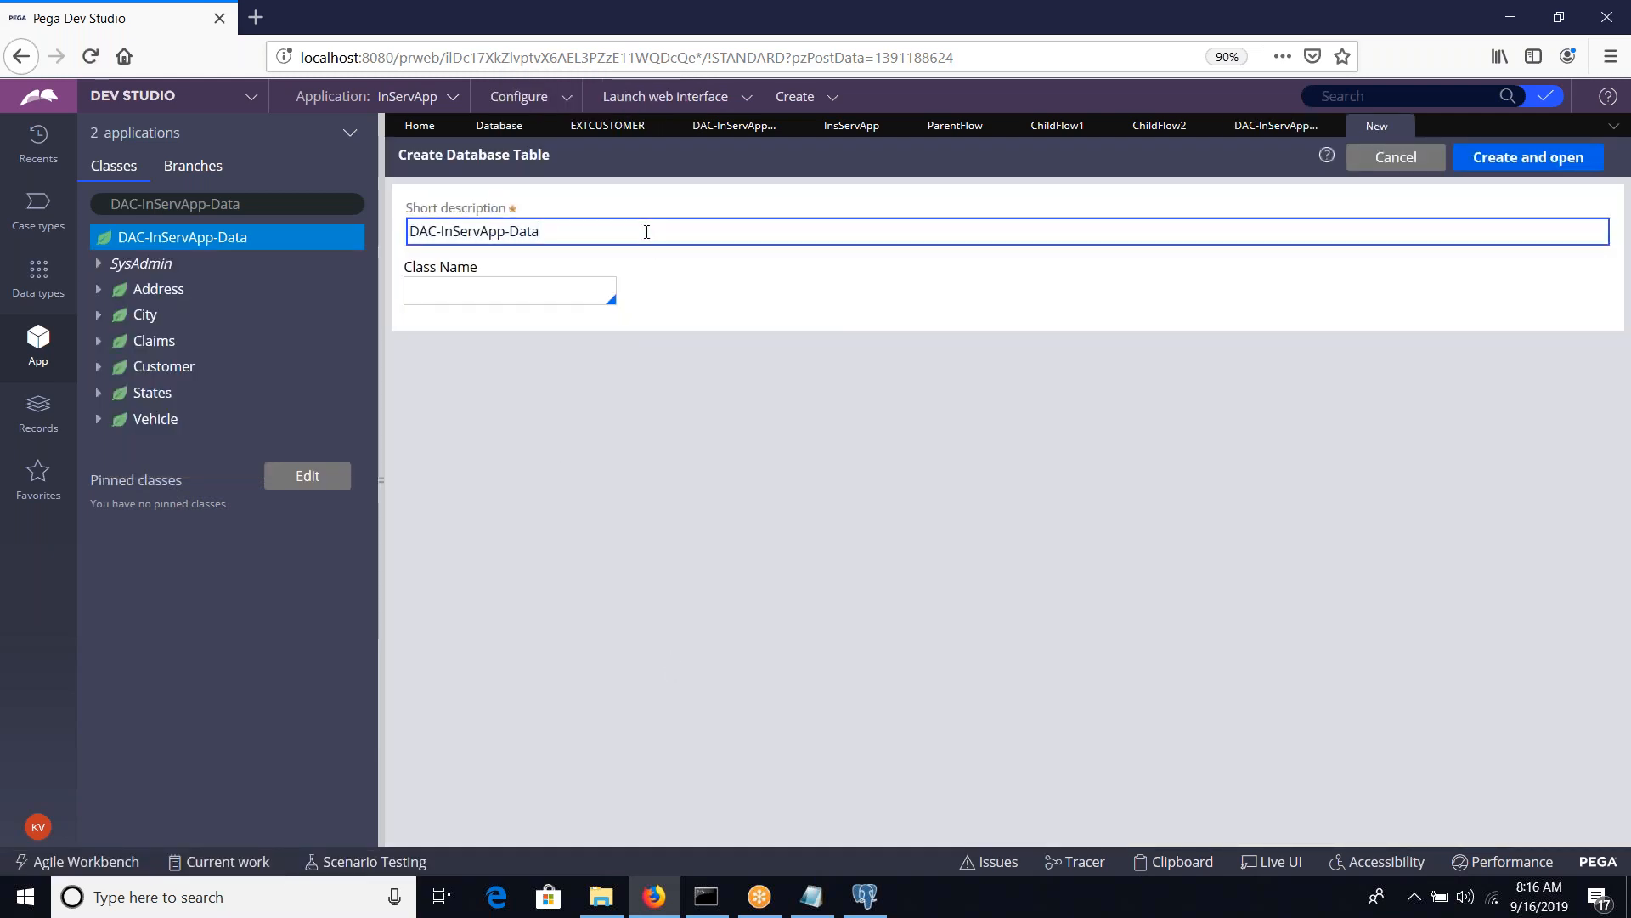
text(-)
Search the class explorer for DAC-InServApp-Data-c and load the DAC-InServApp-Data-Customer class
click(286, 203)
text(-c)
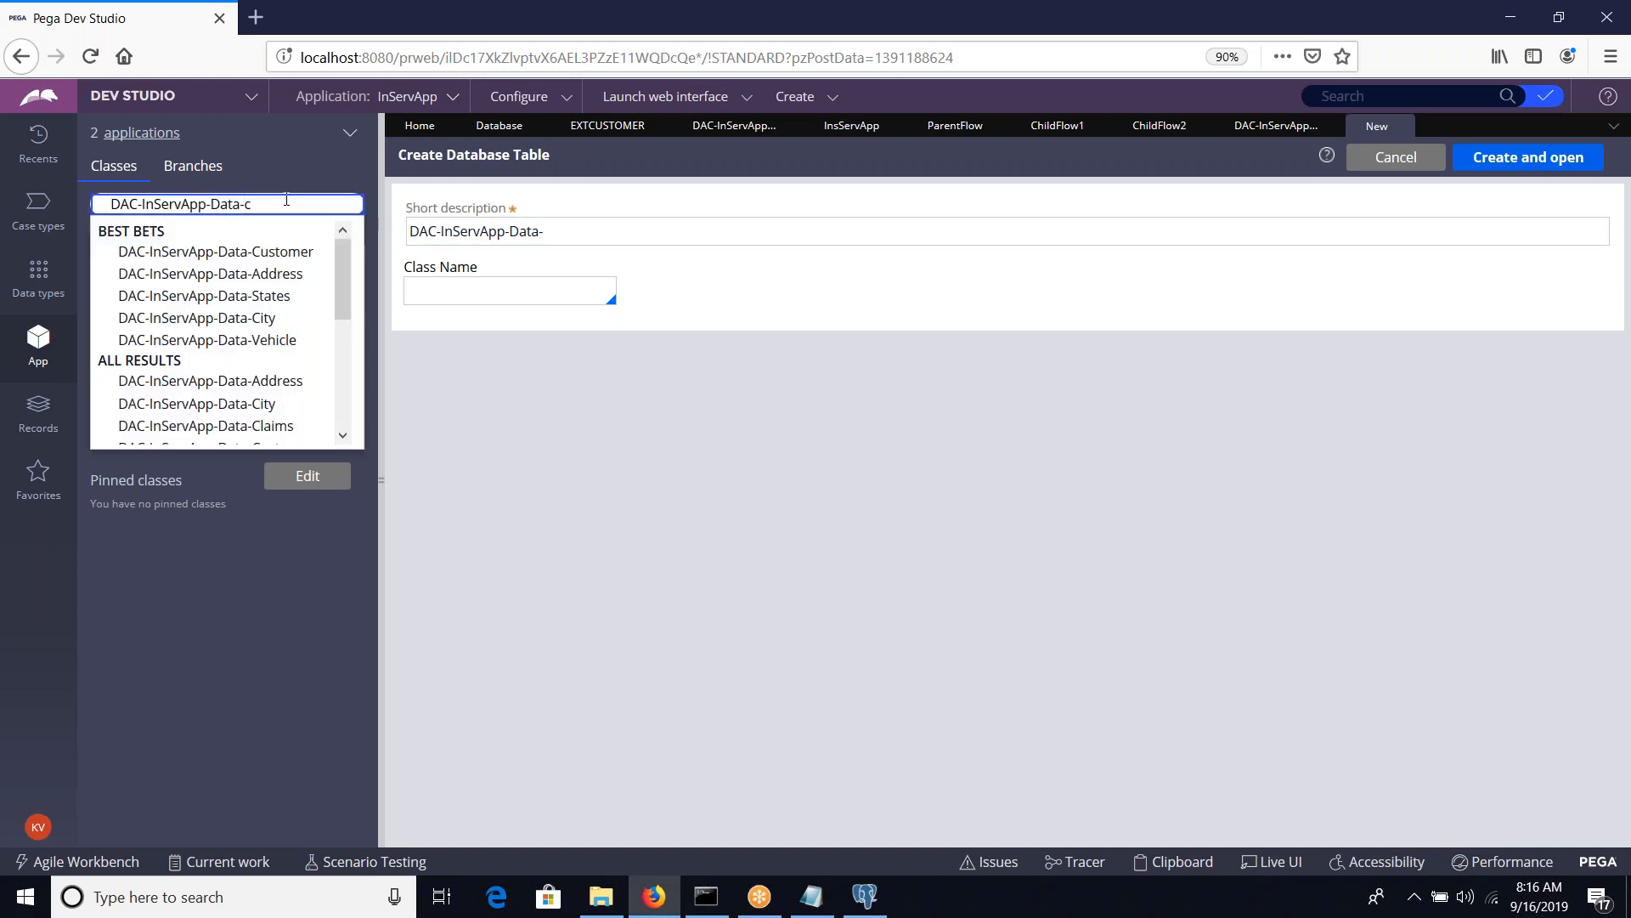
key(Down)
key(Down)
key(Down)
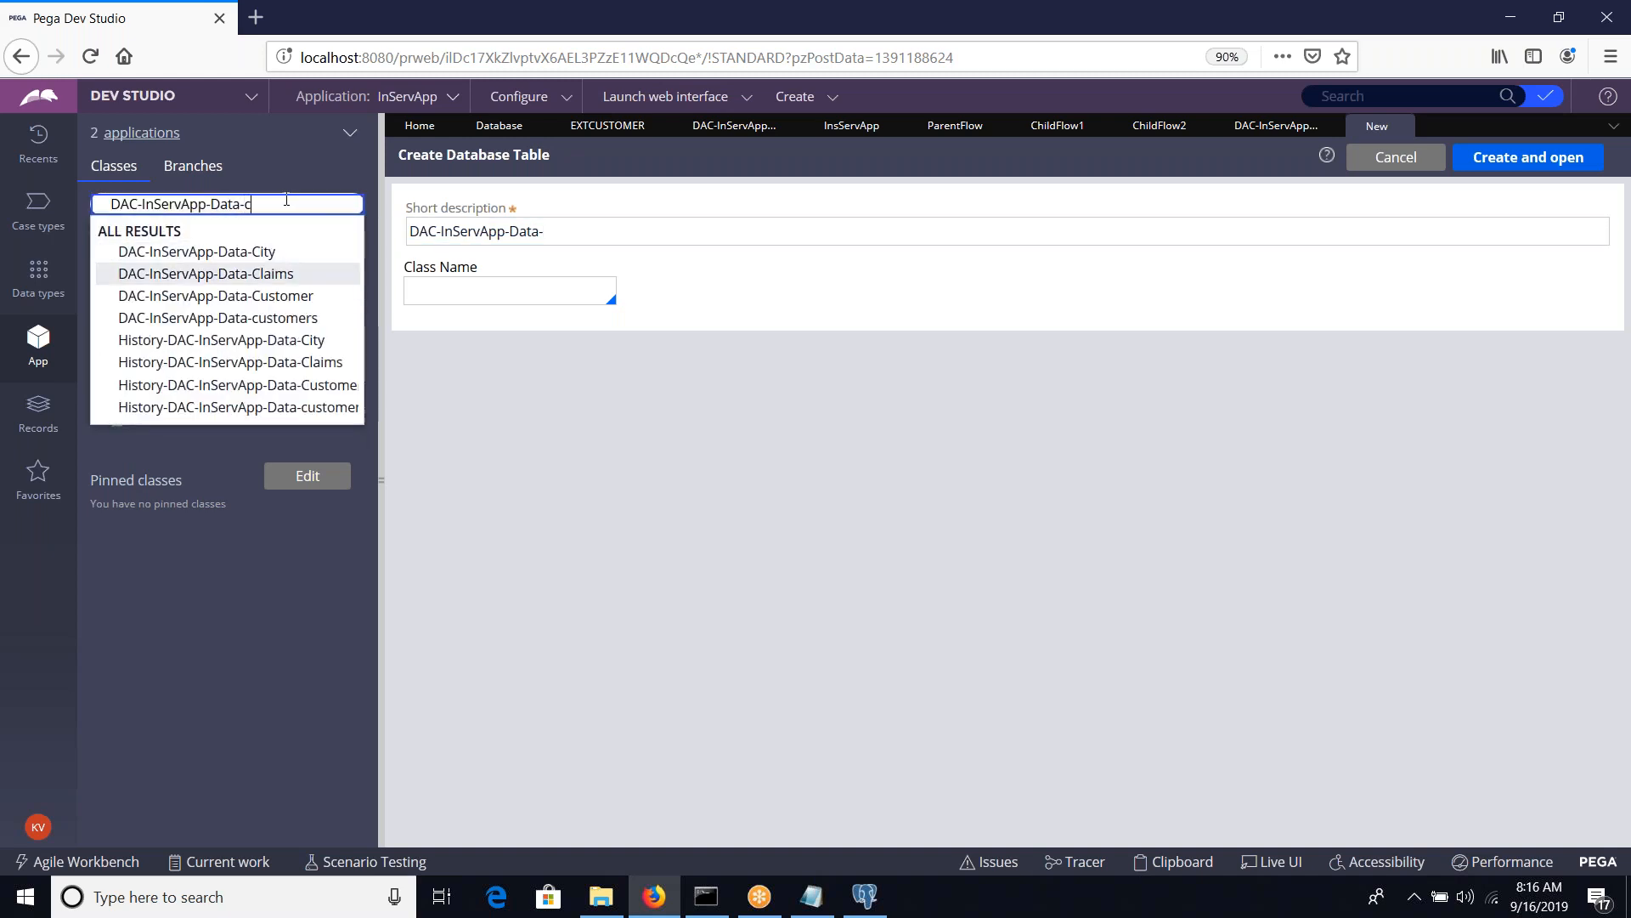
key(Return)
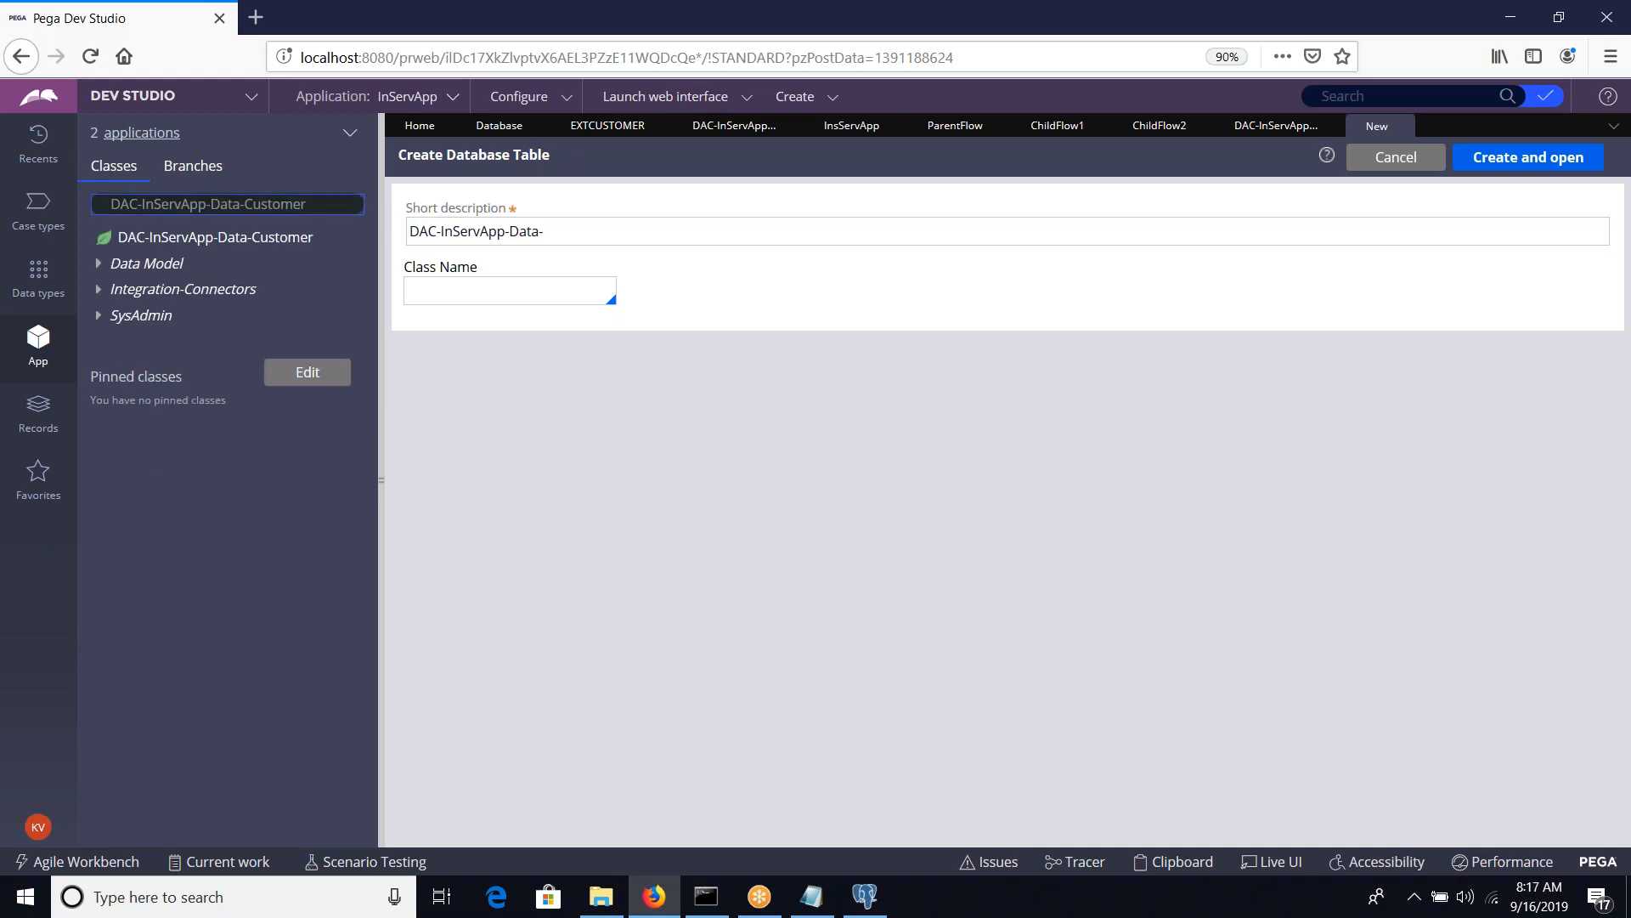
Load the History-DAC-InServApp-Data-customers class in the class explorer and copy its name
click(323, 205)
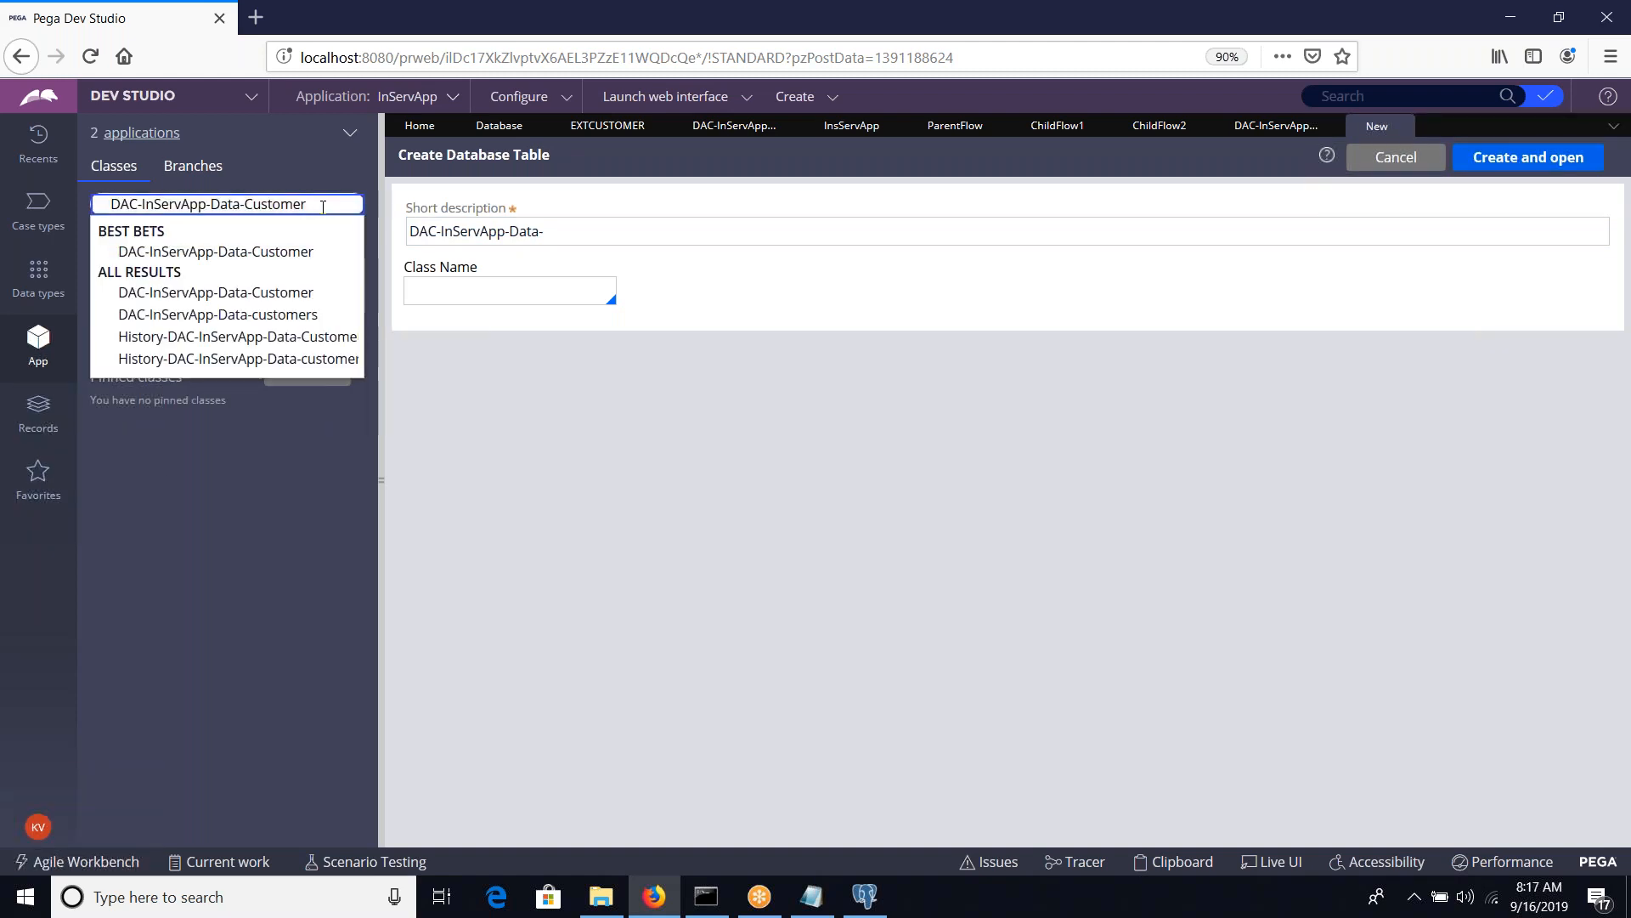
key(Down)
key(Down)
key(Down)
key(Down)
key(Down)
key(Return)
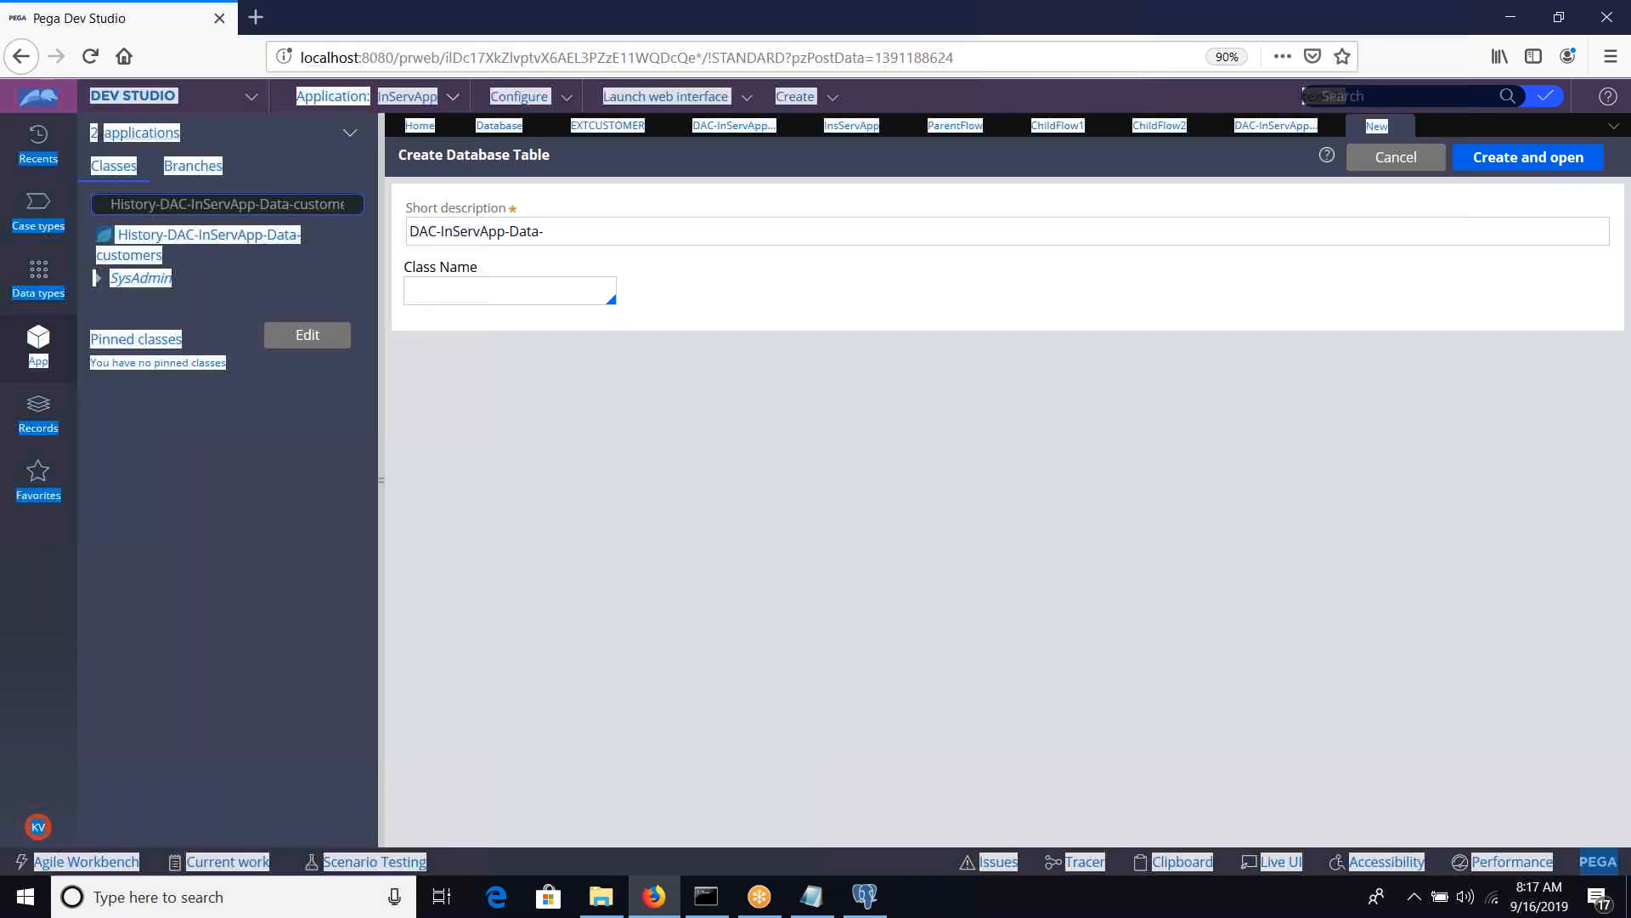
click(322, 205)
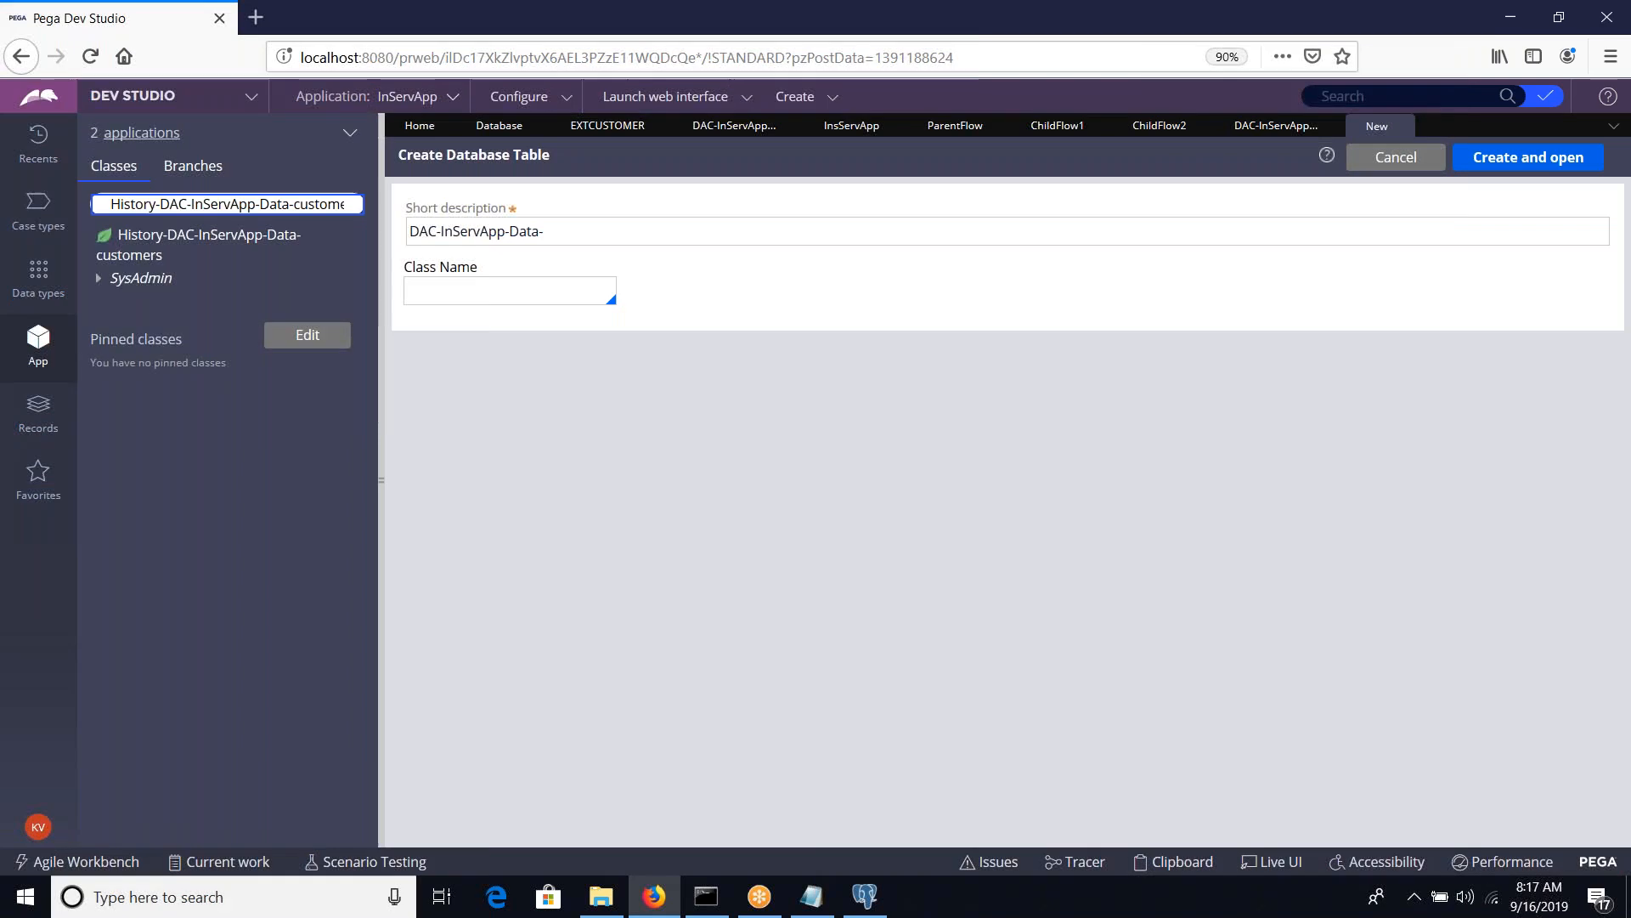
Try to create the database table record with History-DAC-InServApp-Data-customers as both short description and class name
click(649, 230)
key(ctrl+a)
key(ctrl+v)
key(Tab)
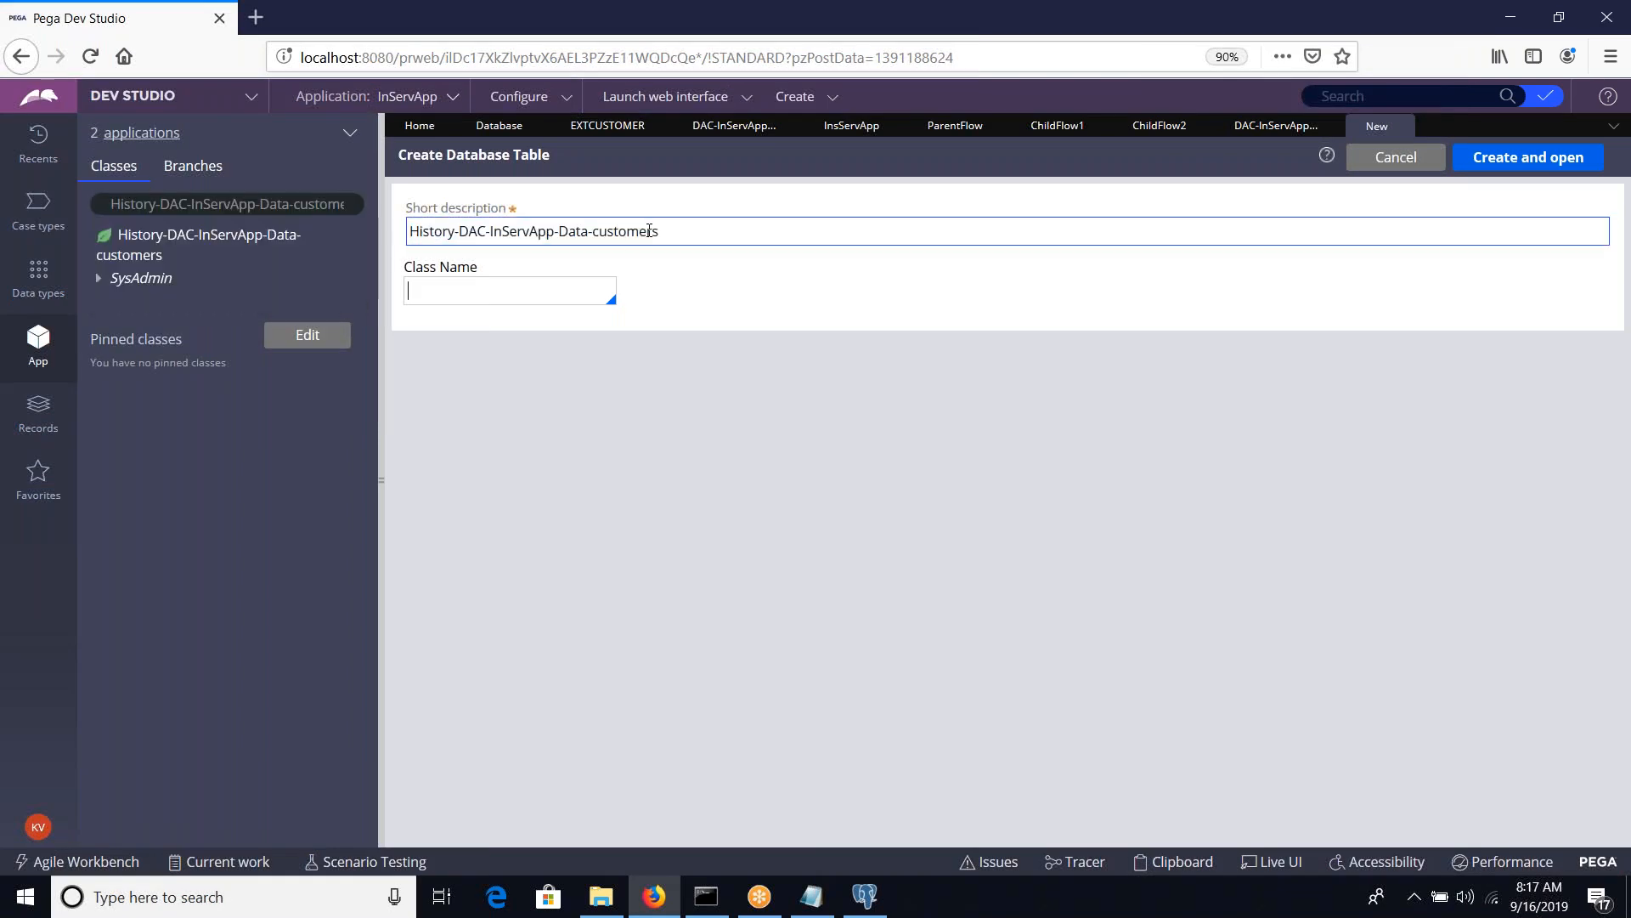
key(ctrl+v)
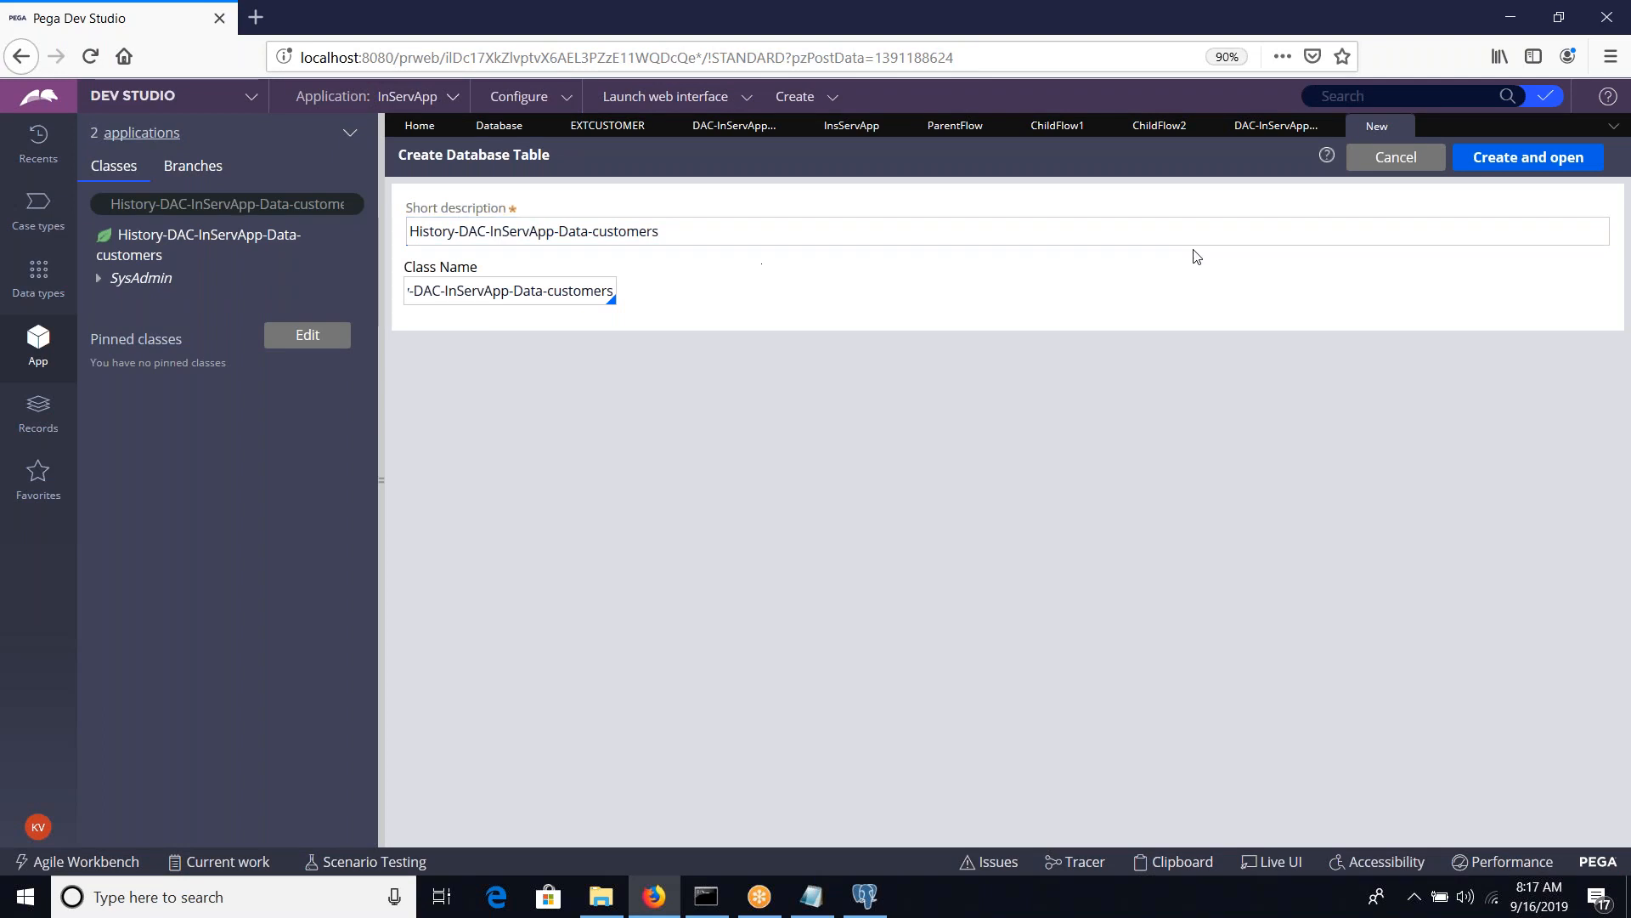
click(1503, 167)
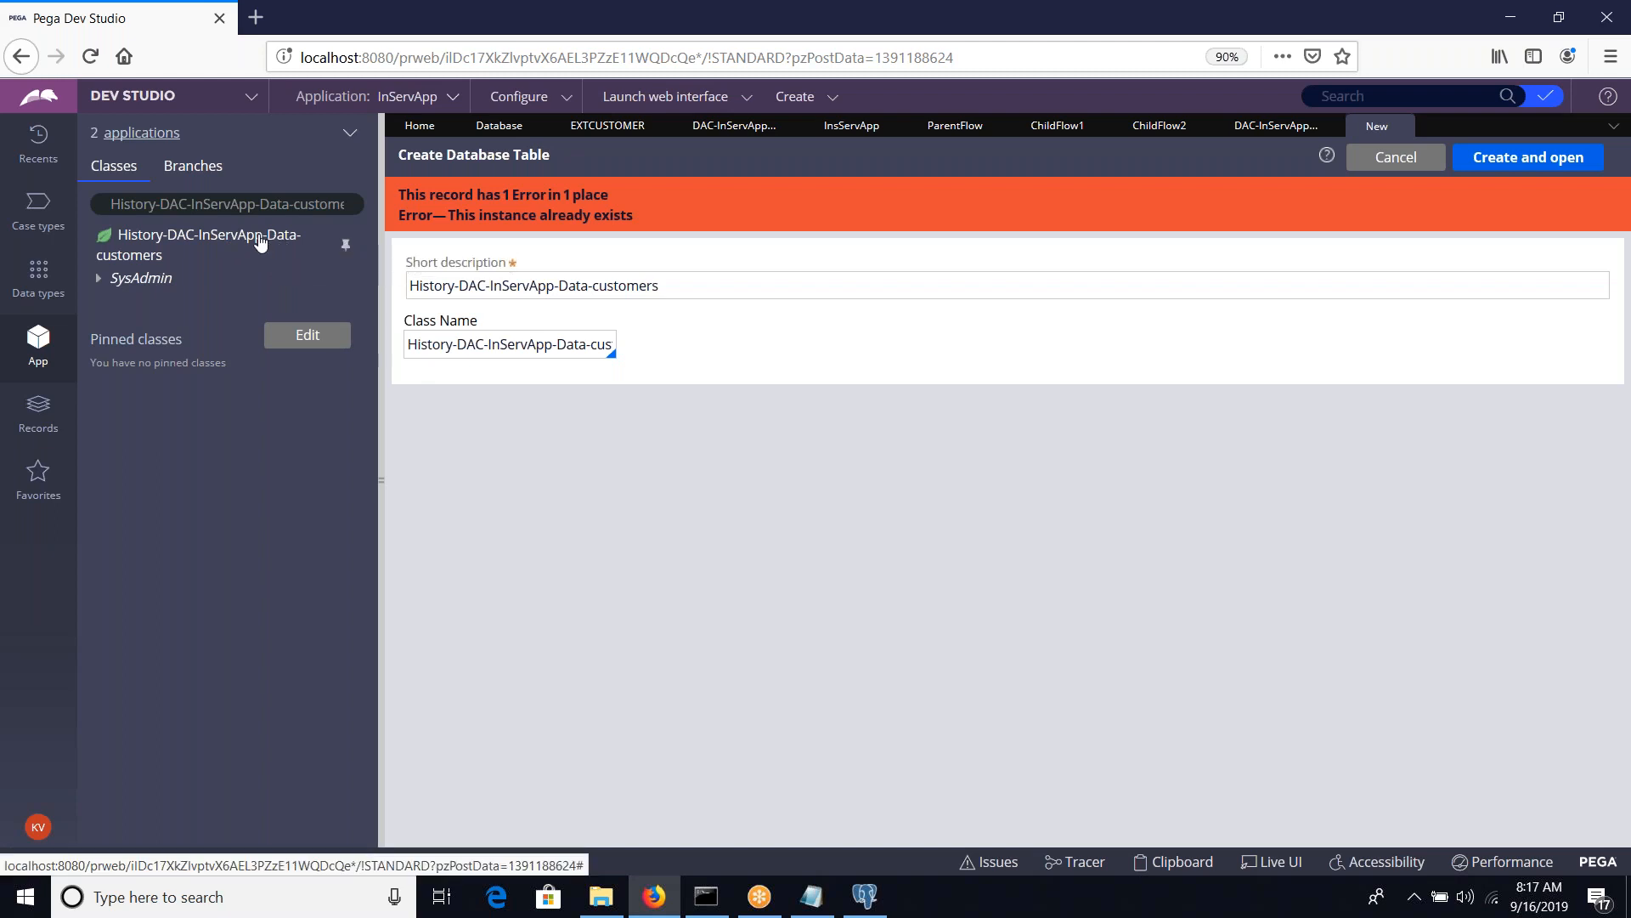
Shorten the class explorer's search text and the record's class name to DAC-InServApp-Data-customers
click(167, 204)
click(167, 204)
key(BackSpace)
key(BackSpace)
key(BackSpace)
key(BackSpace)
key(BackSpace)
key(BackSpace)
key(BackSpace)
key(BackSpace)
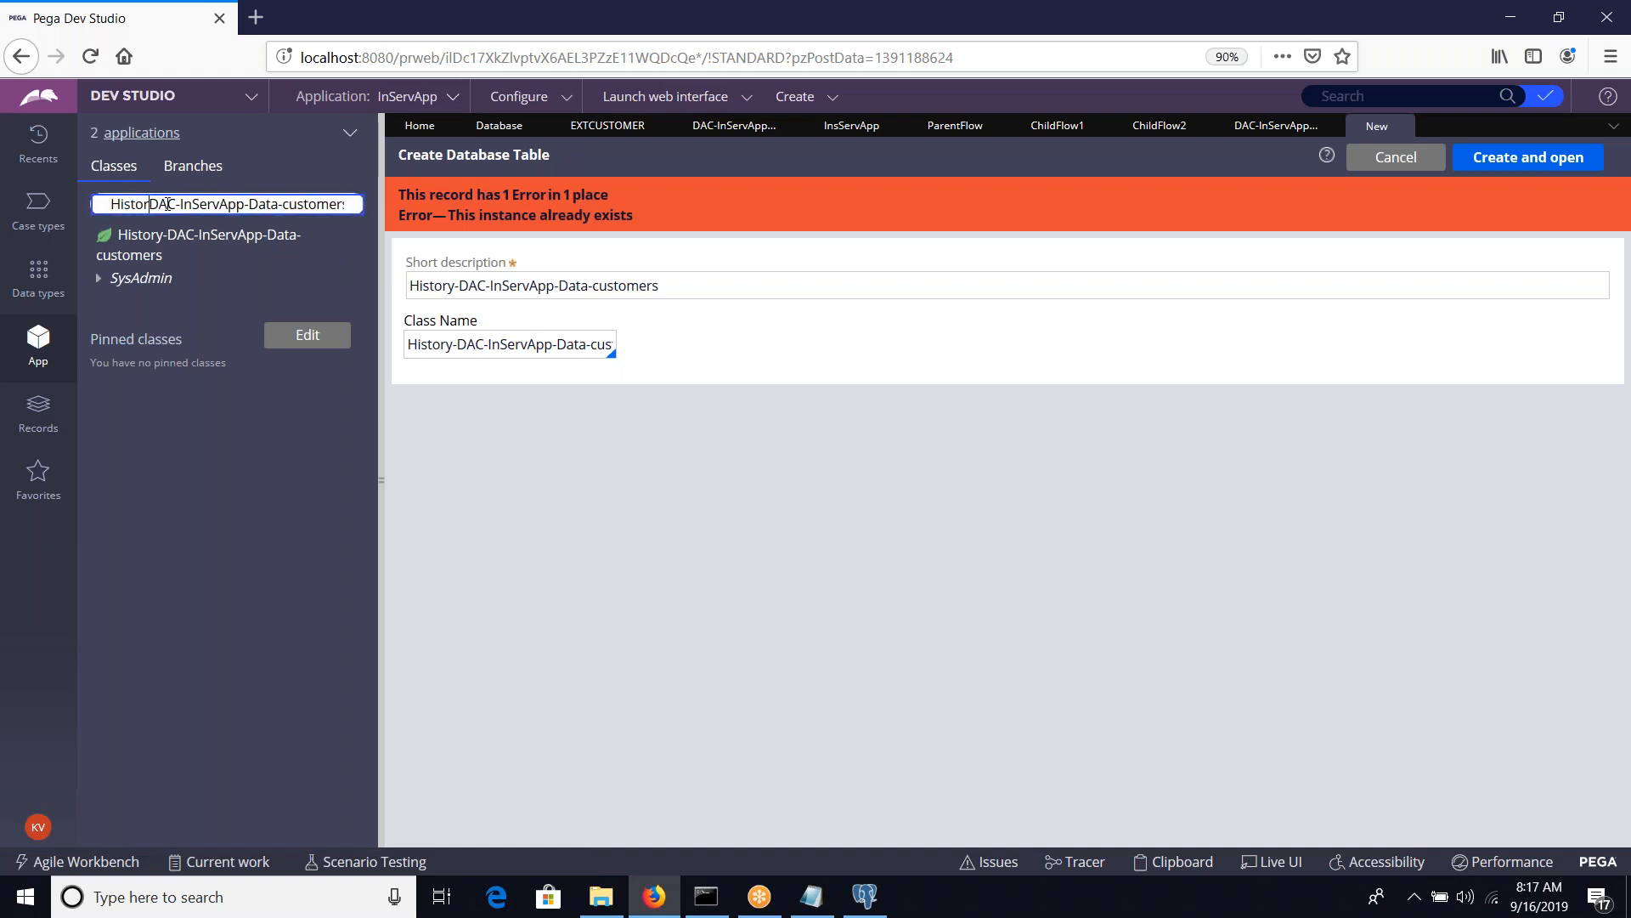
click(458, 343)
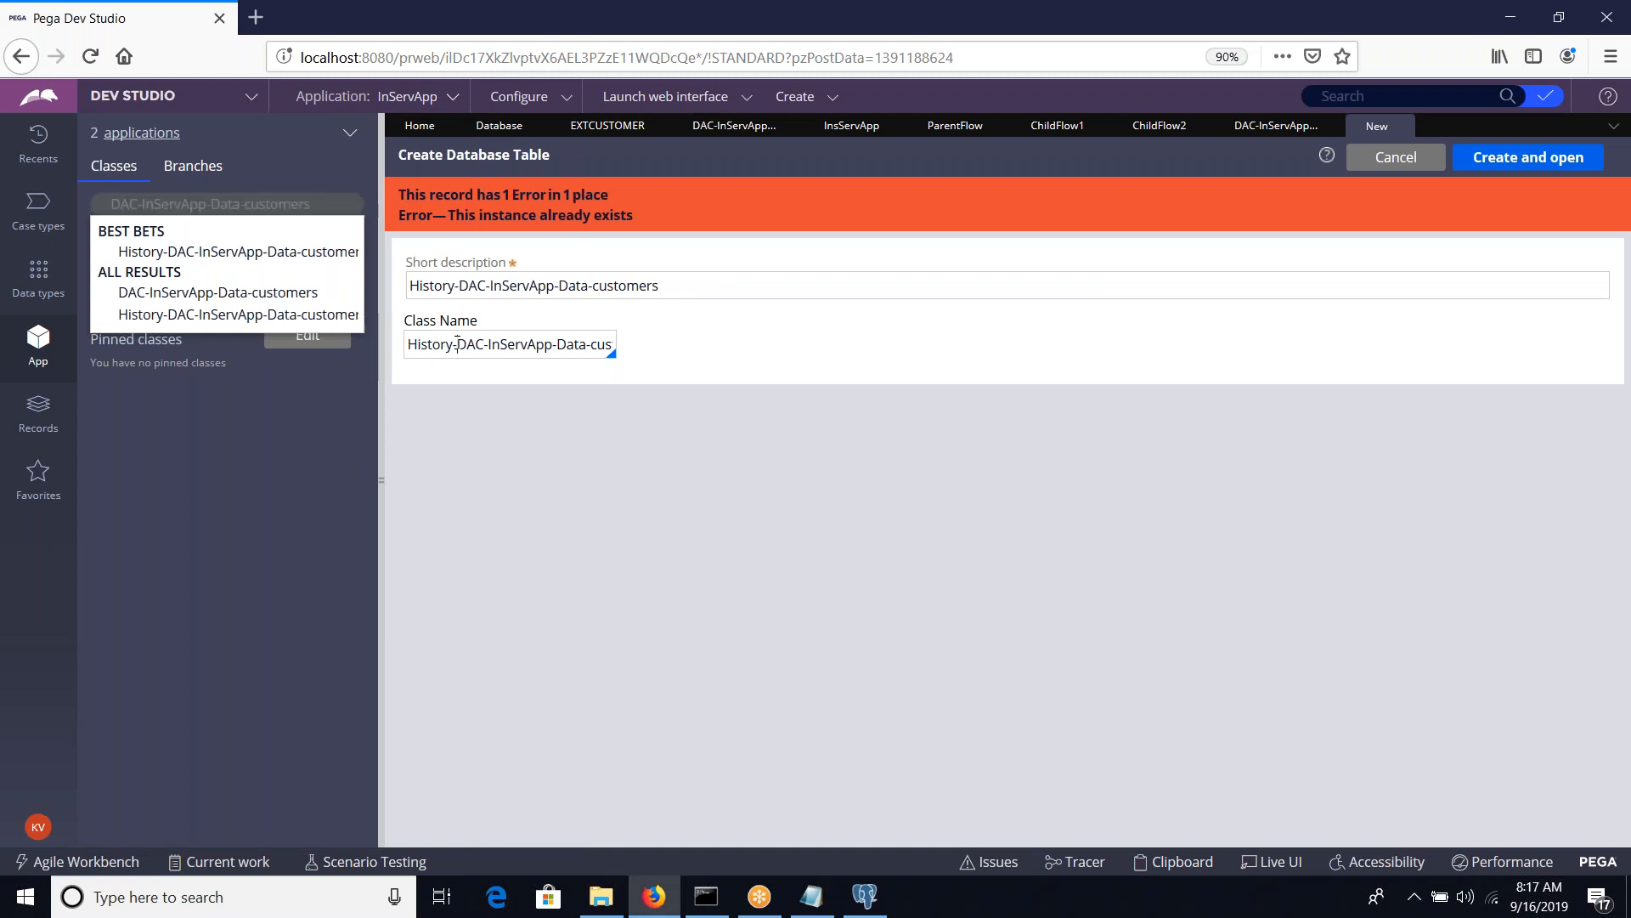
key(BackSpace)
key(BackSpace)
key(BackSpace)
key(BackSpace)
key(BackSpace)
key(BackSpace)
key(BackSpace)
key(BackSpace)
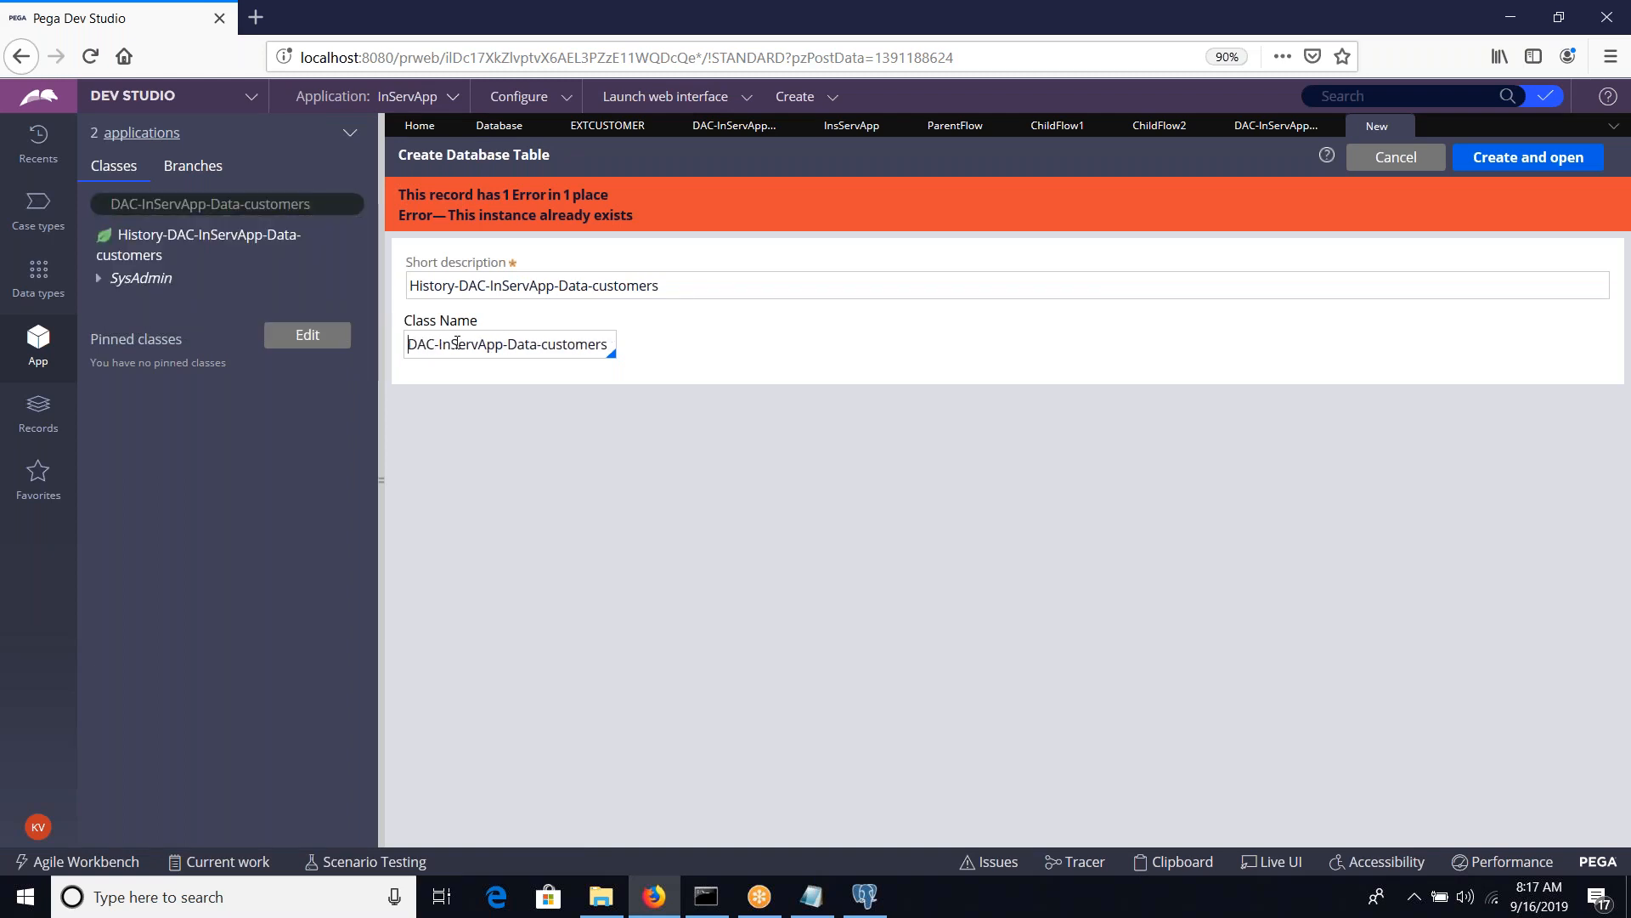
Shorten the short description to DAC-InServApp-Data-customers, and create and open the database table record
click(461, 286)
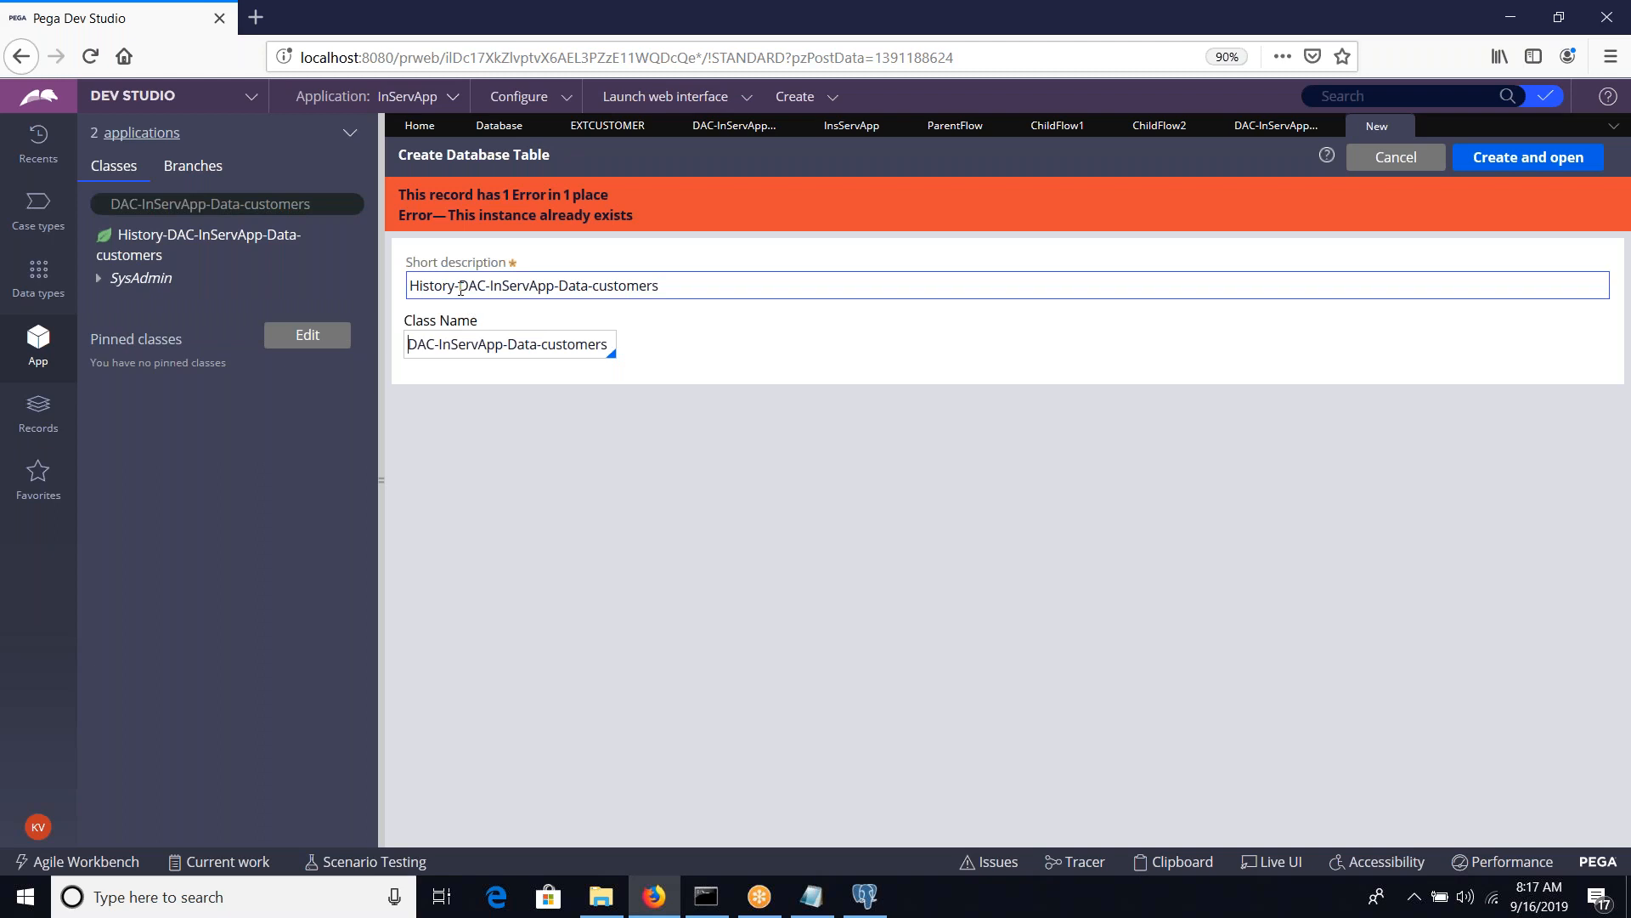
click(461, 287)
key(BackSpace)
key(BackSpace)
key(BackSpace)
key(BackSpace)
key(BackSpace)
key(BackSpace)
key(BackSpace)
key(BackSpace)
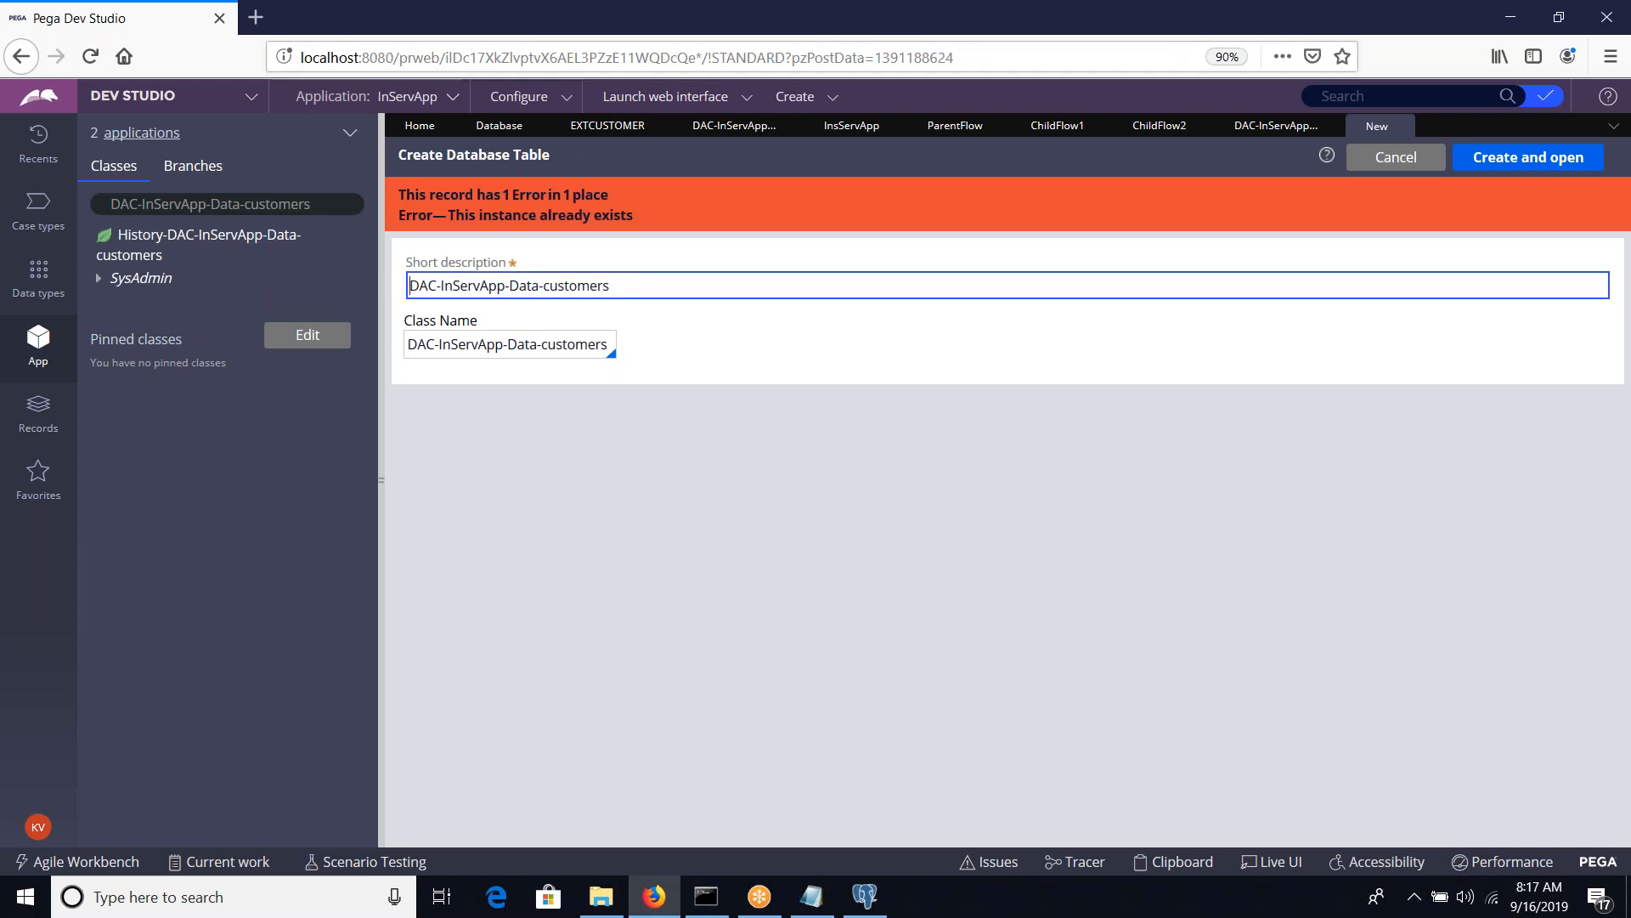
click(1477, 166)
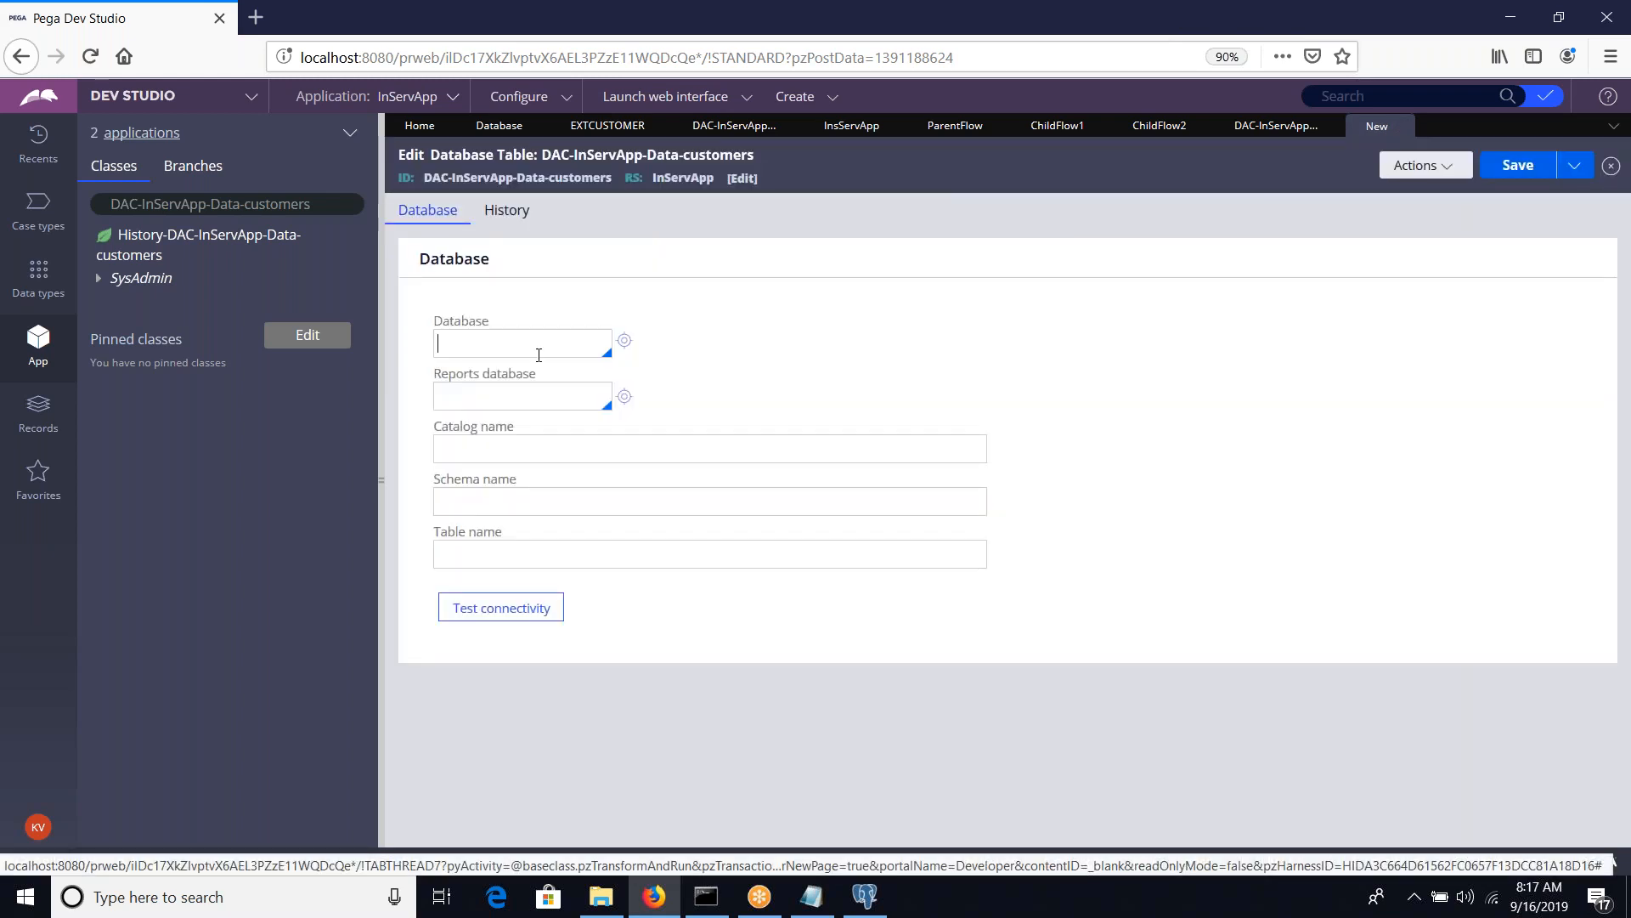
Select insservdb as the record's database and place the cursor in the table name field
key(Down)
key(Down)
key(Down)
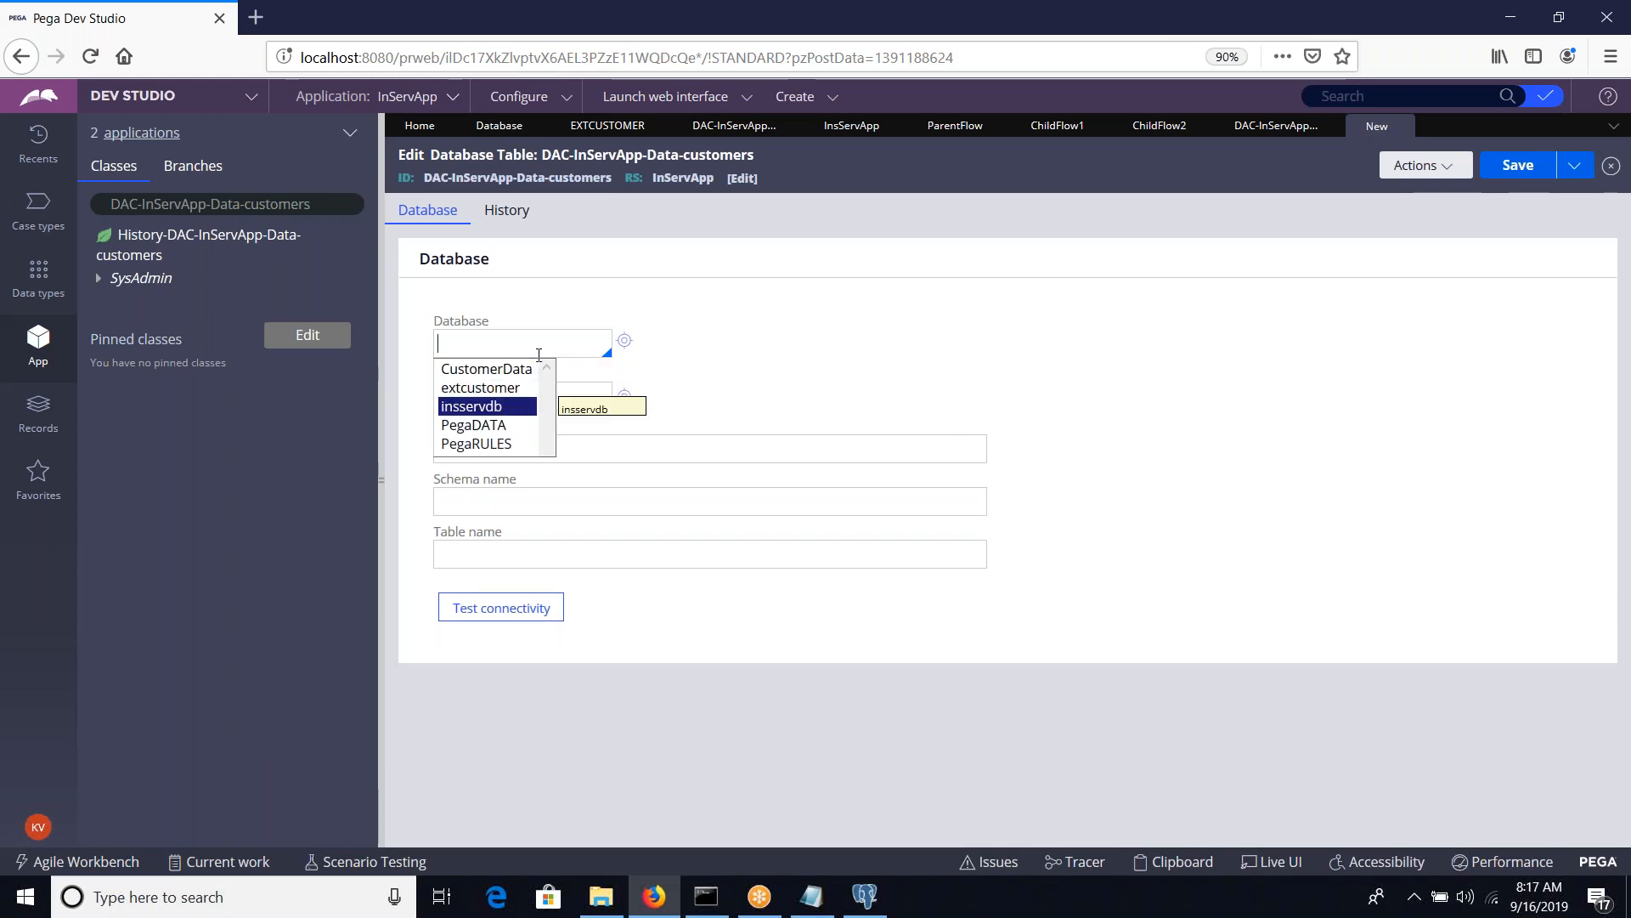
key(Return)
click(514, 554)
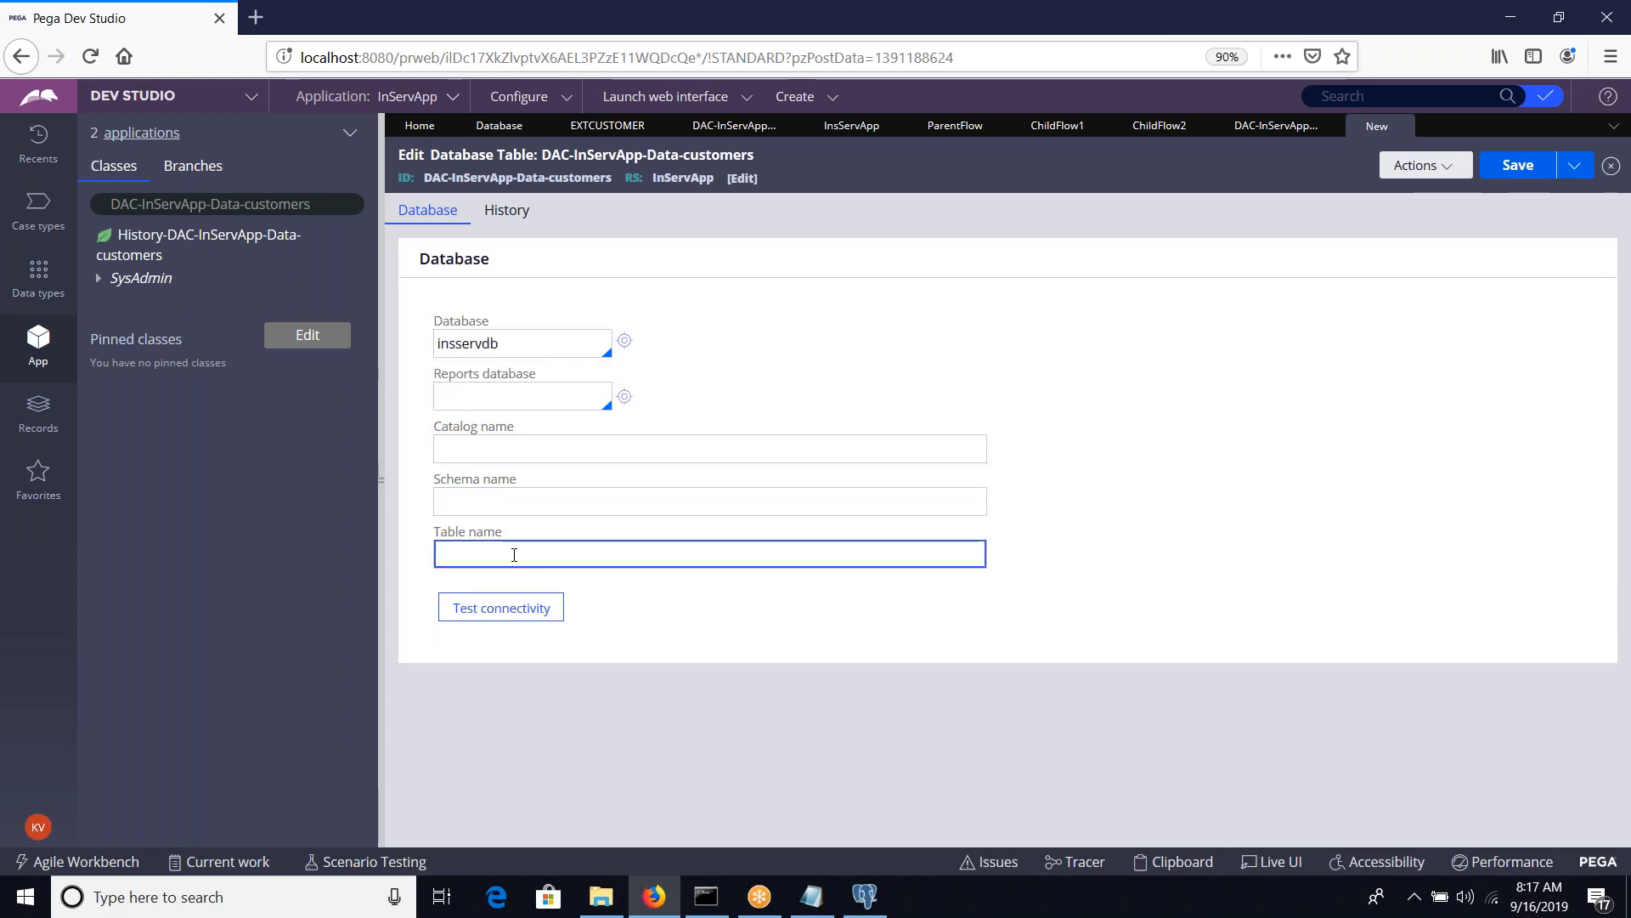
Switch to pgAdmin 4, close the insservdb database dialog and open the properties of its customers table in the public schema
key(alt+Tab)
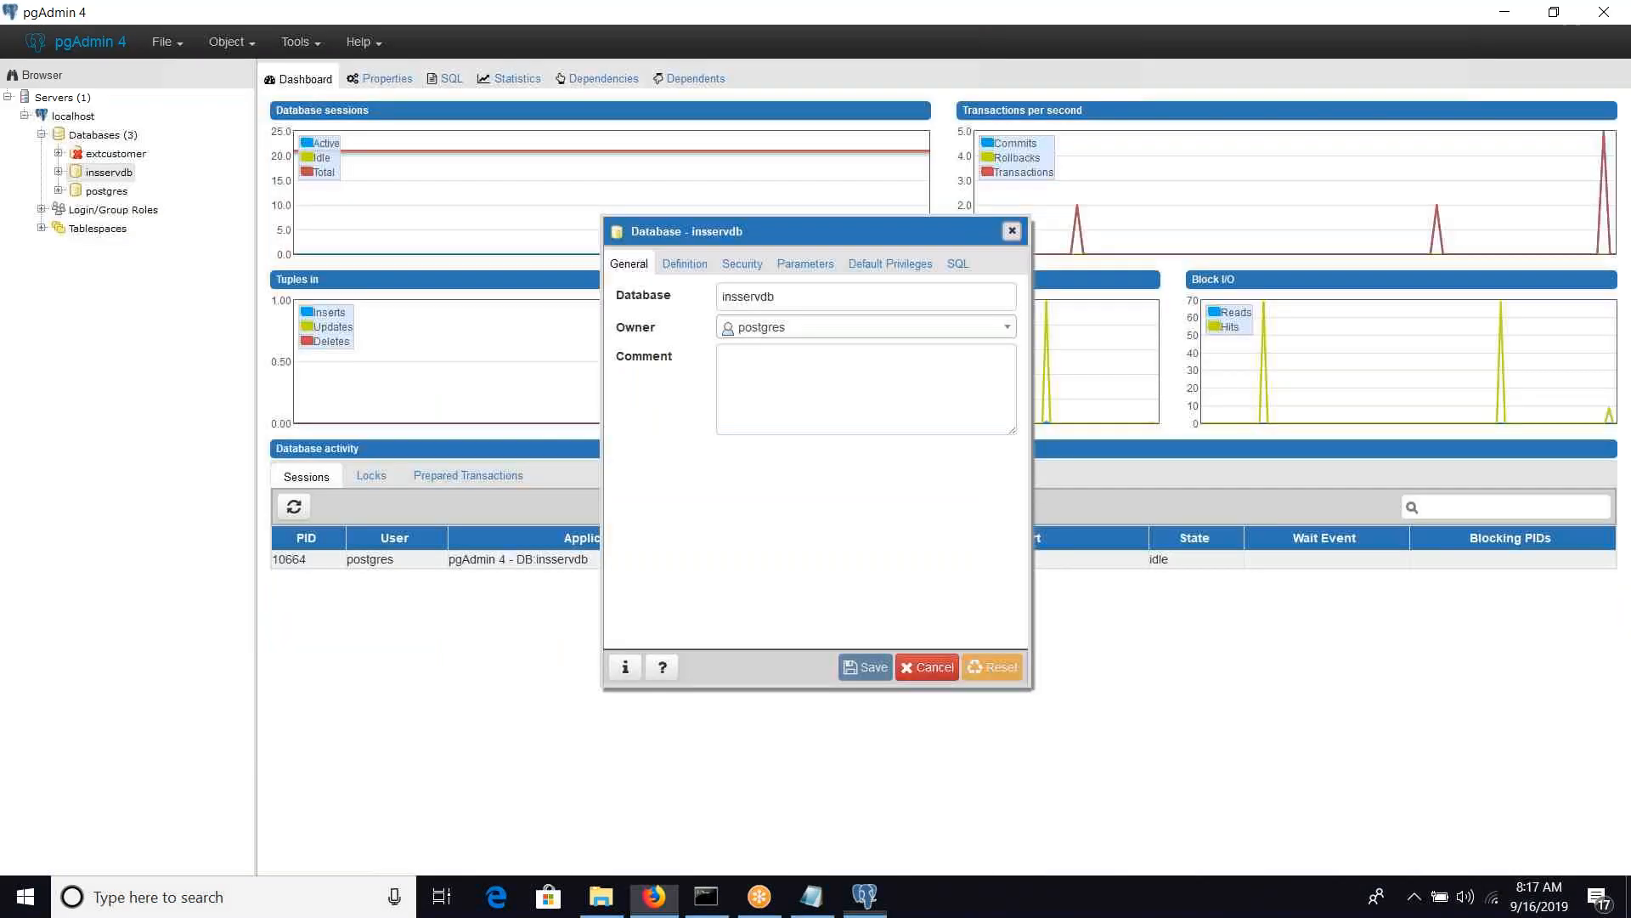
click(1012, 231)
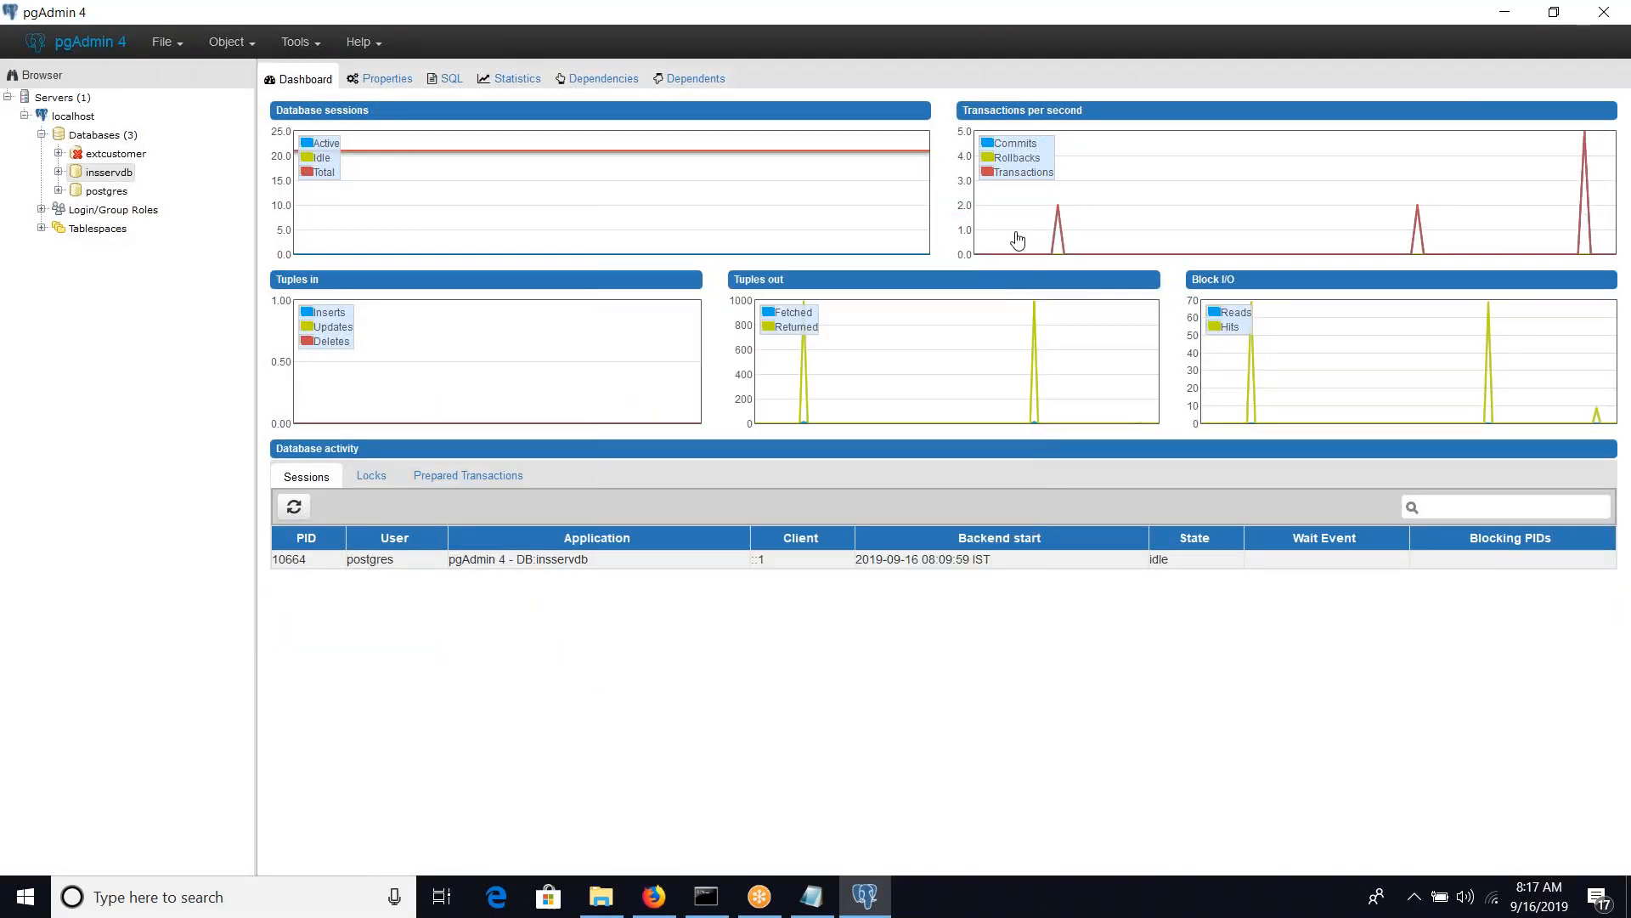
click(58, 172)
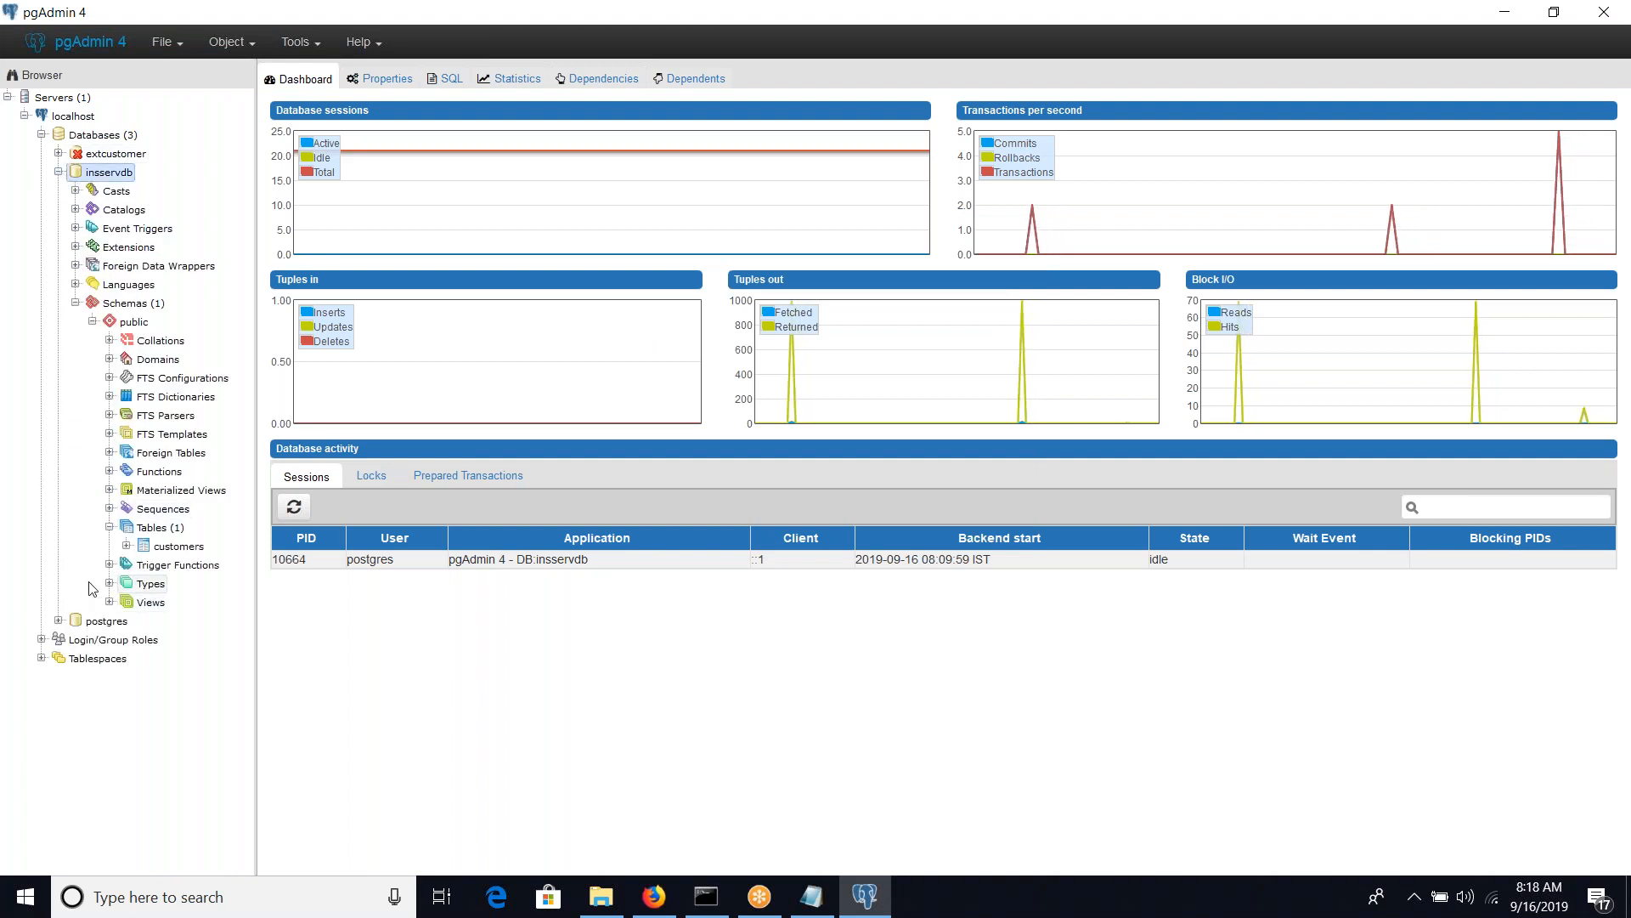
right_click(185, 551)
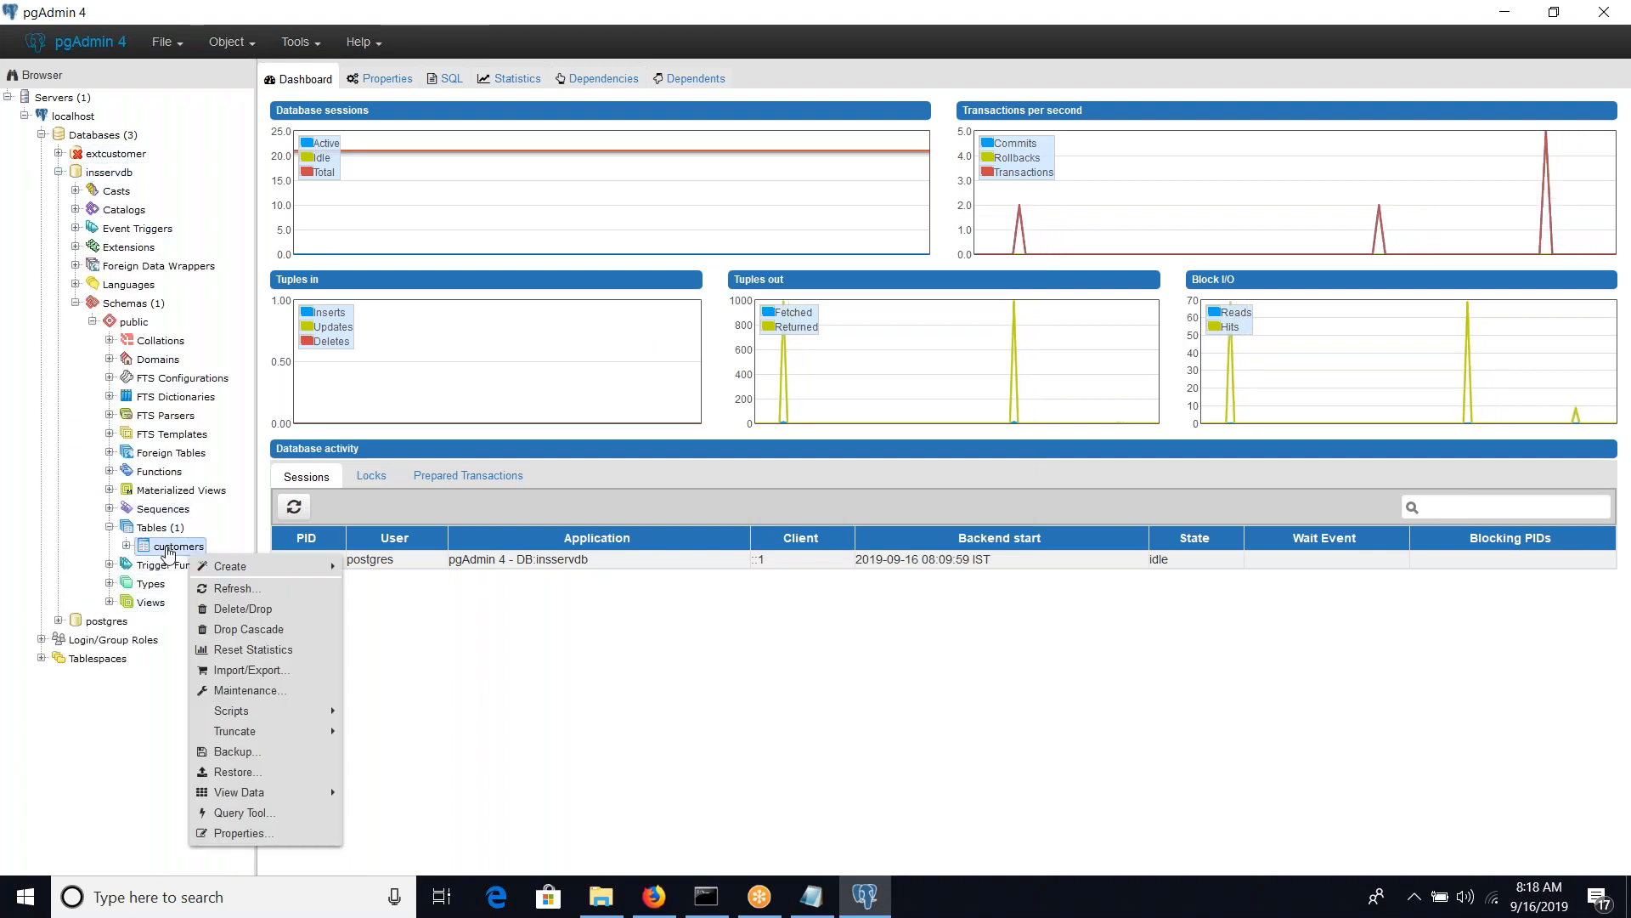
click(223, 834)
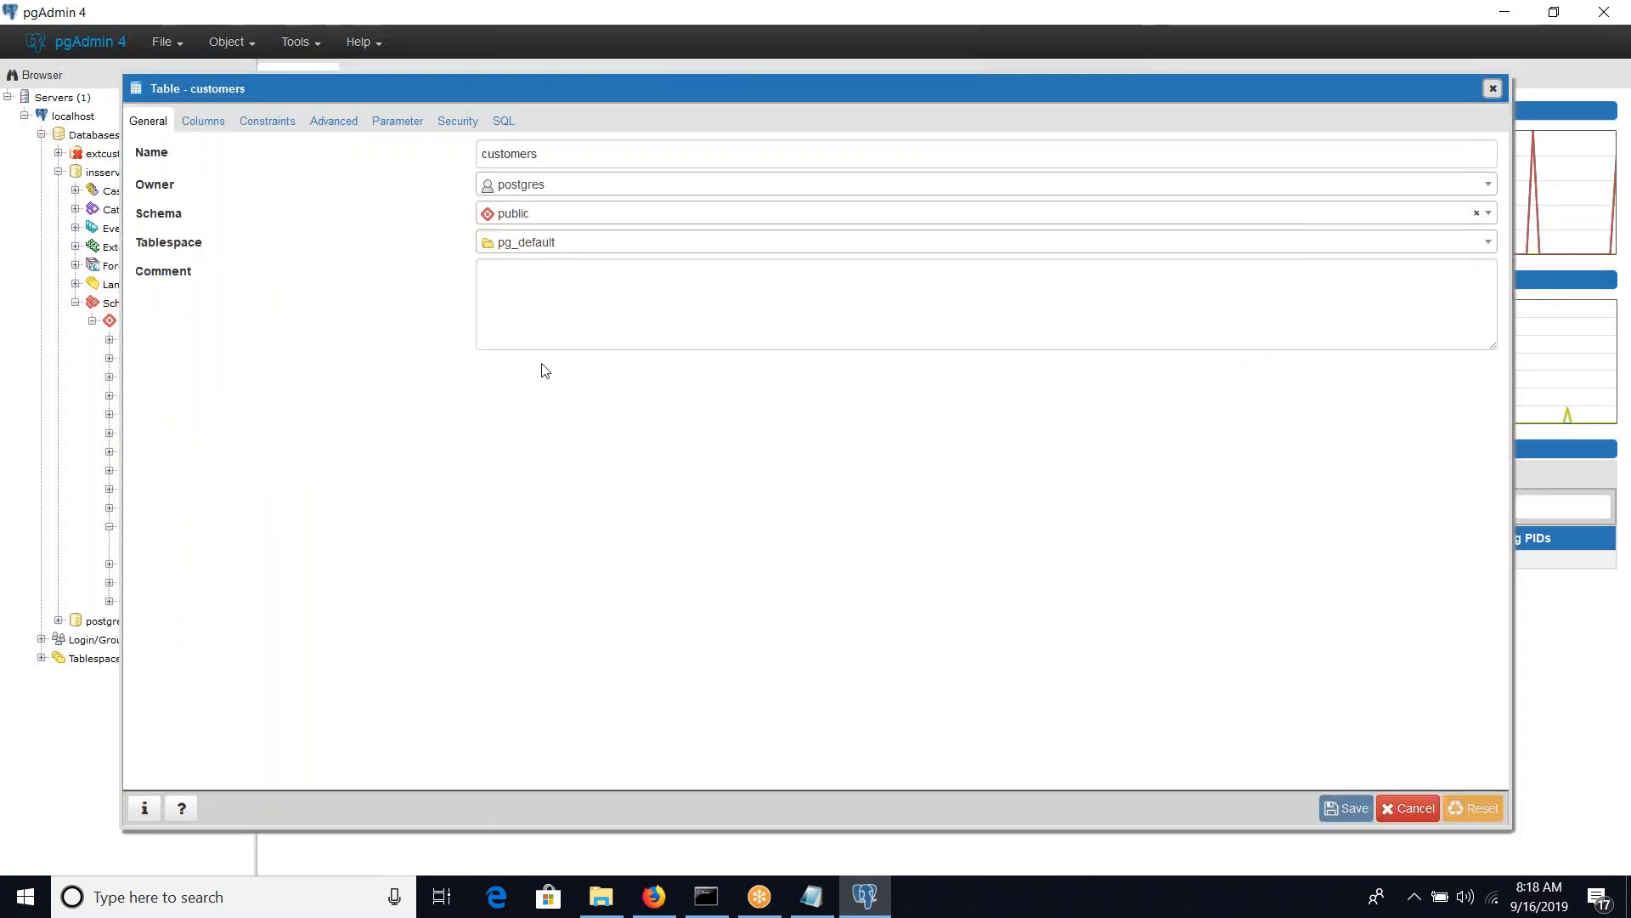
Copy the table name customers from its pgAdmin properties into the table name field of the Pega database table record
double_click(573, 168)
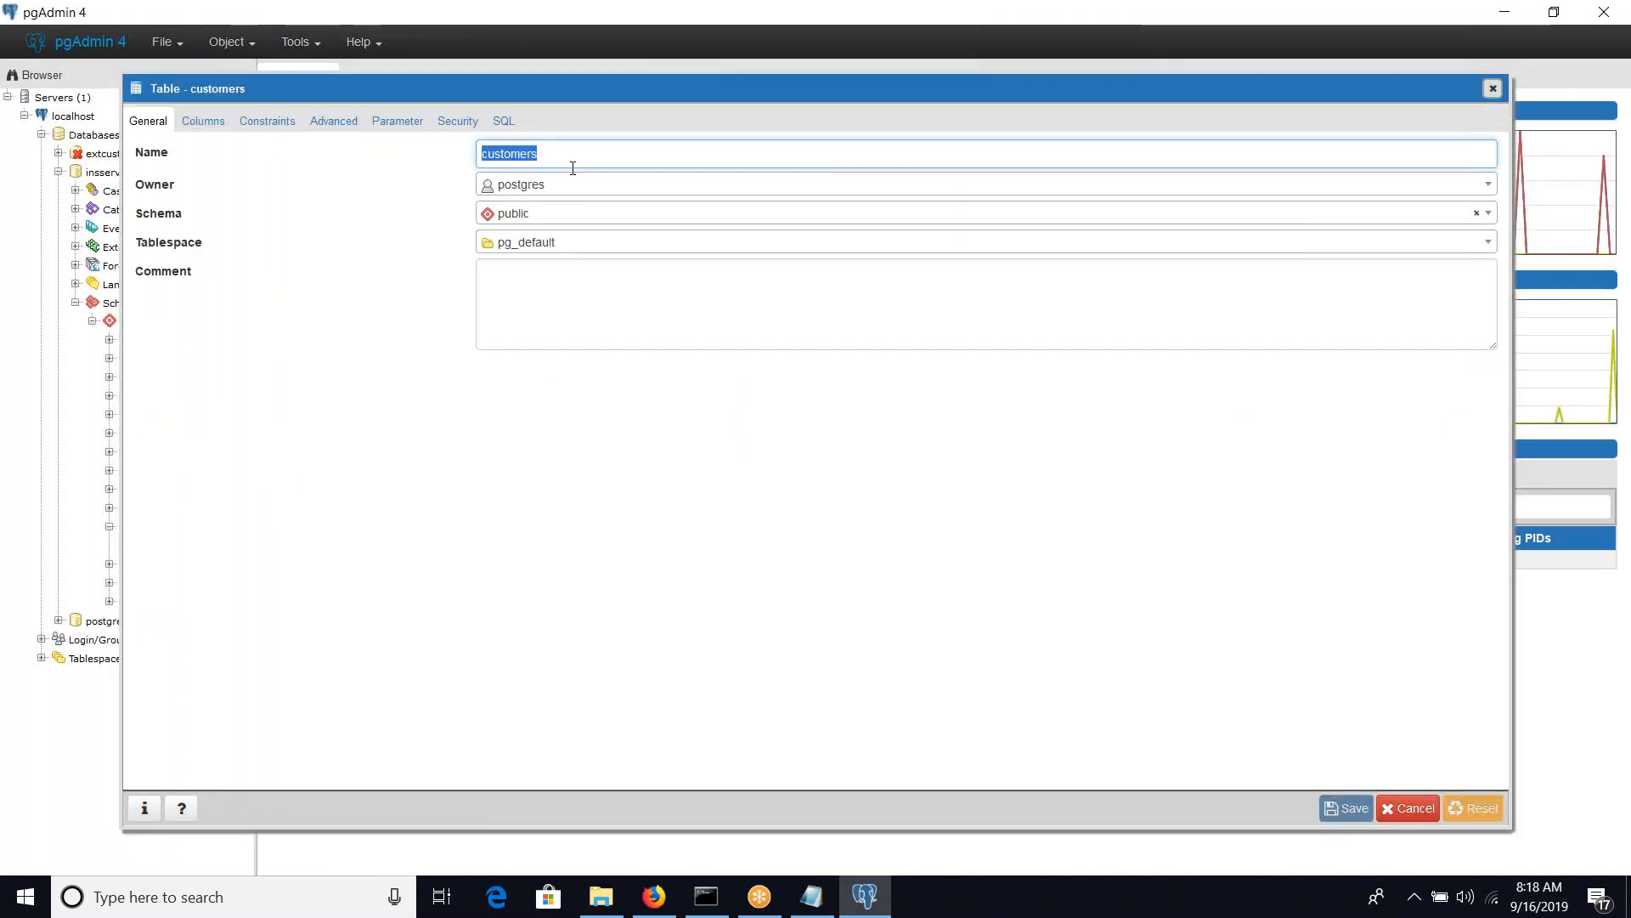
key(ctrl+c)
key(alt+Tab)
key(ctrl+v)
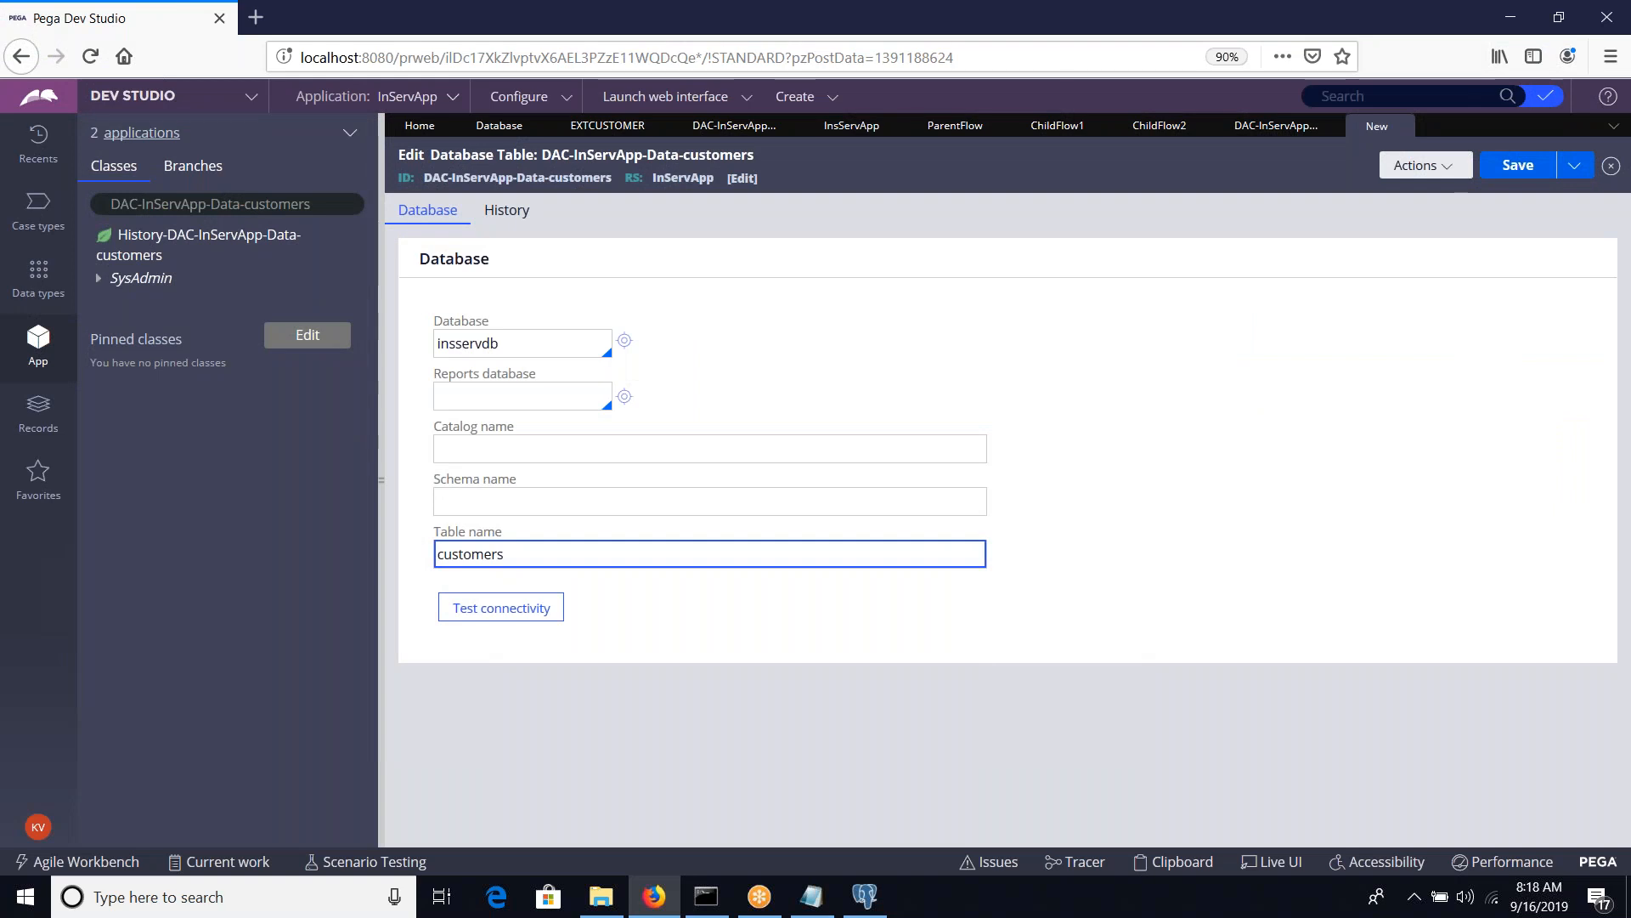
Save the database table record, test its connectivity and close the test results
click(1518, 165)
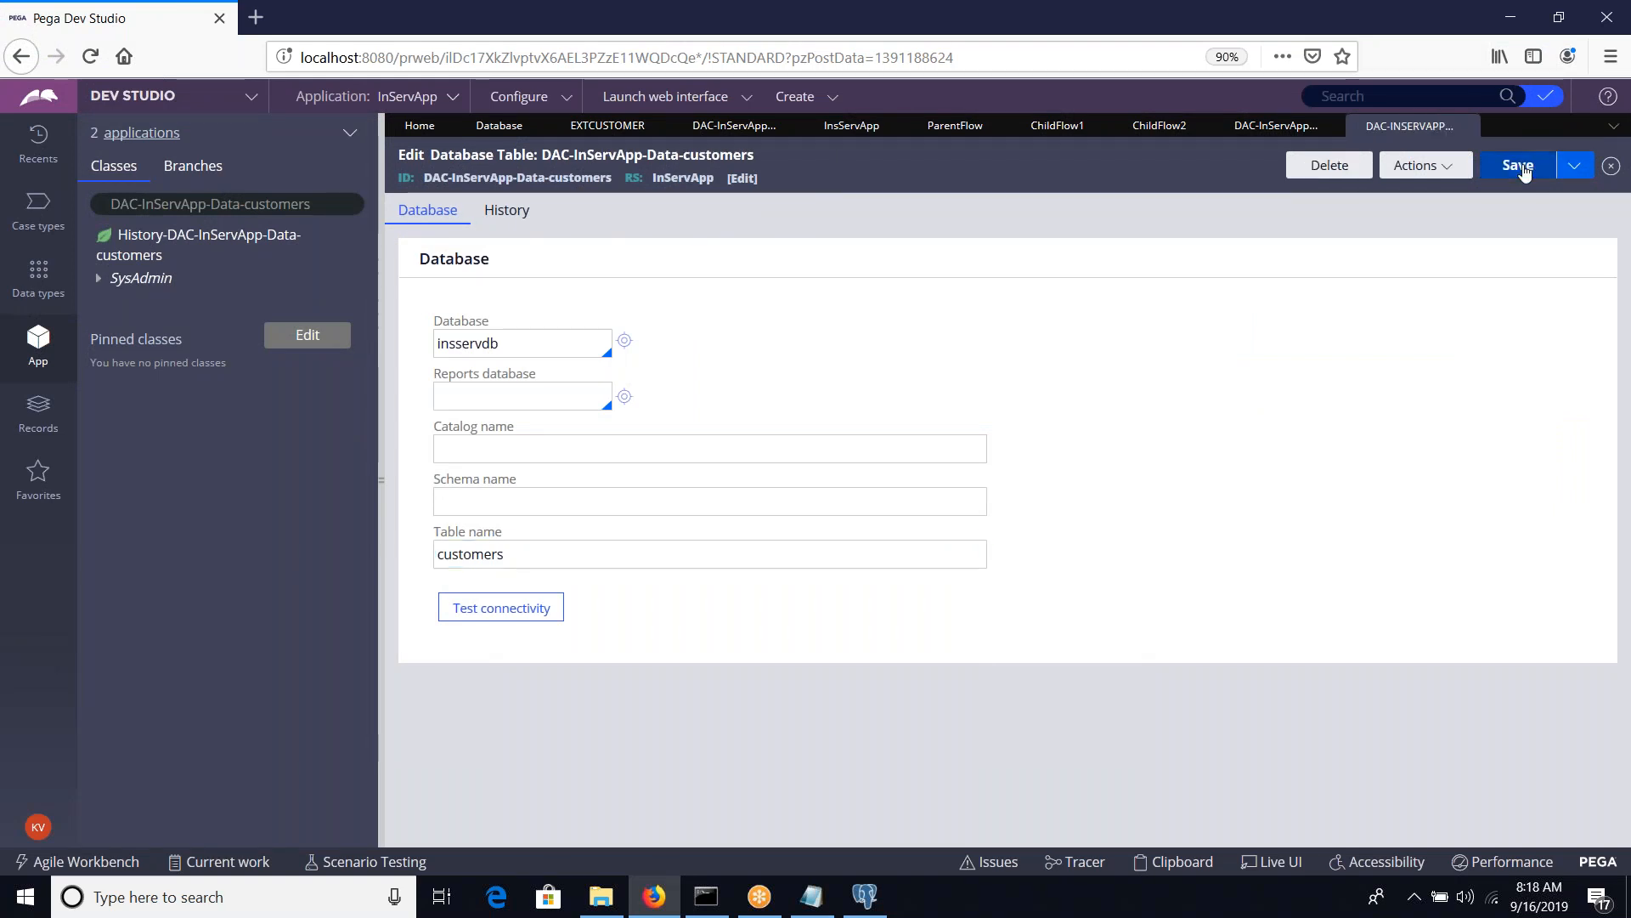
click(516, 608)
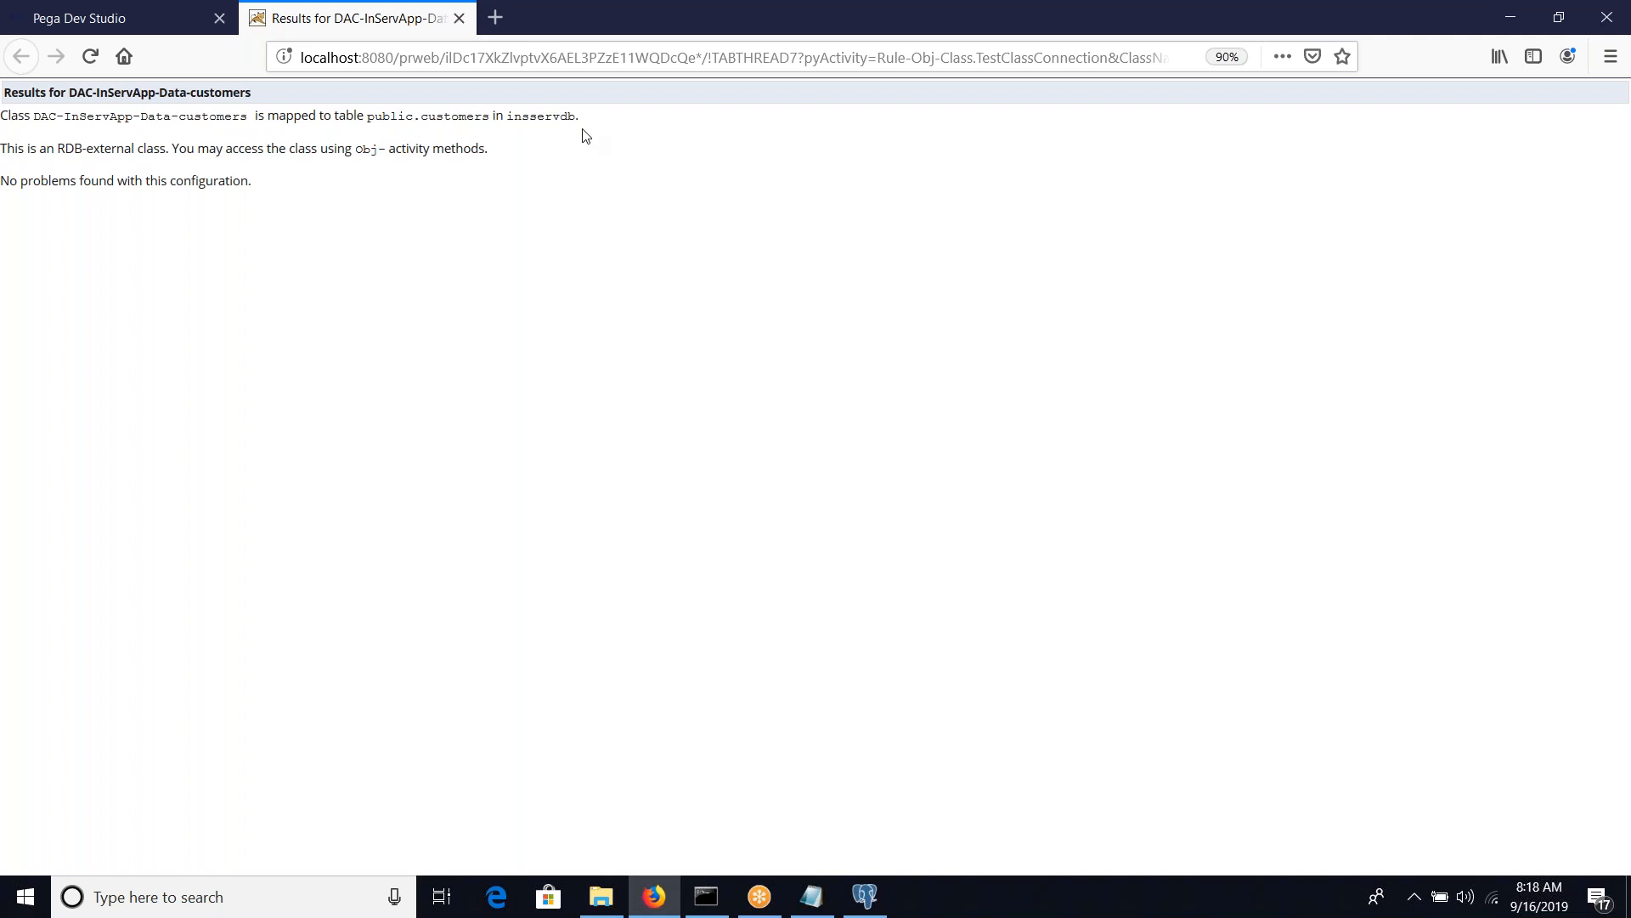
click(459, 18)
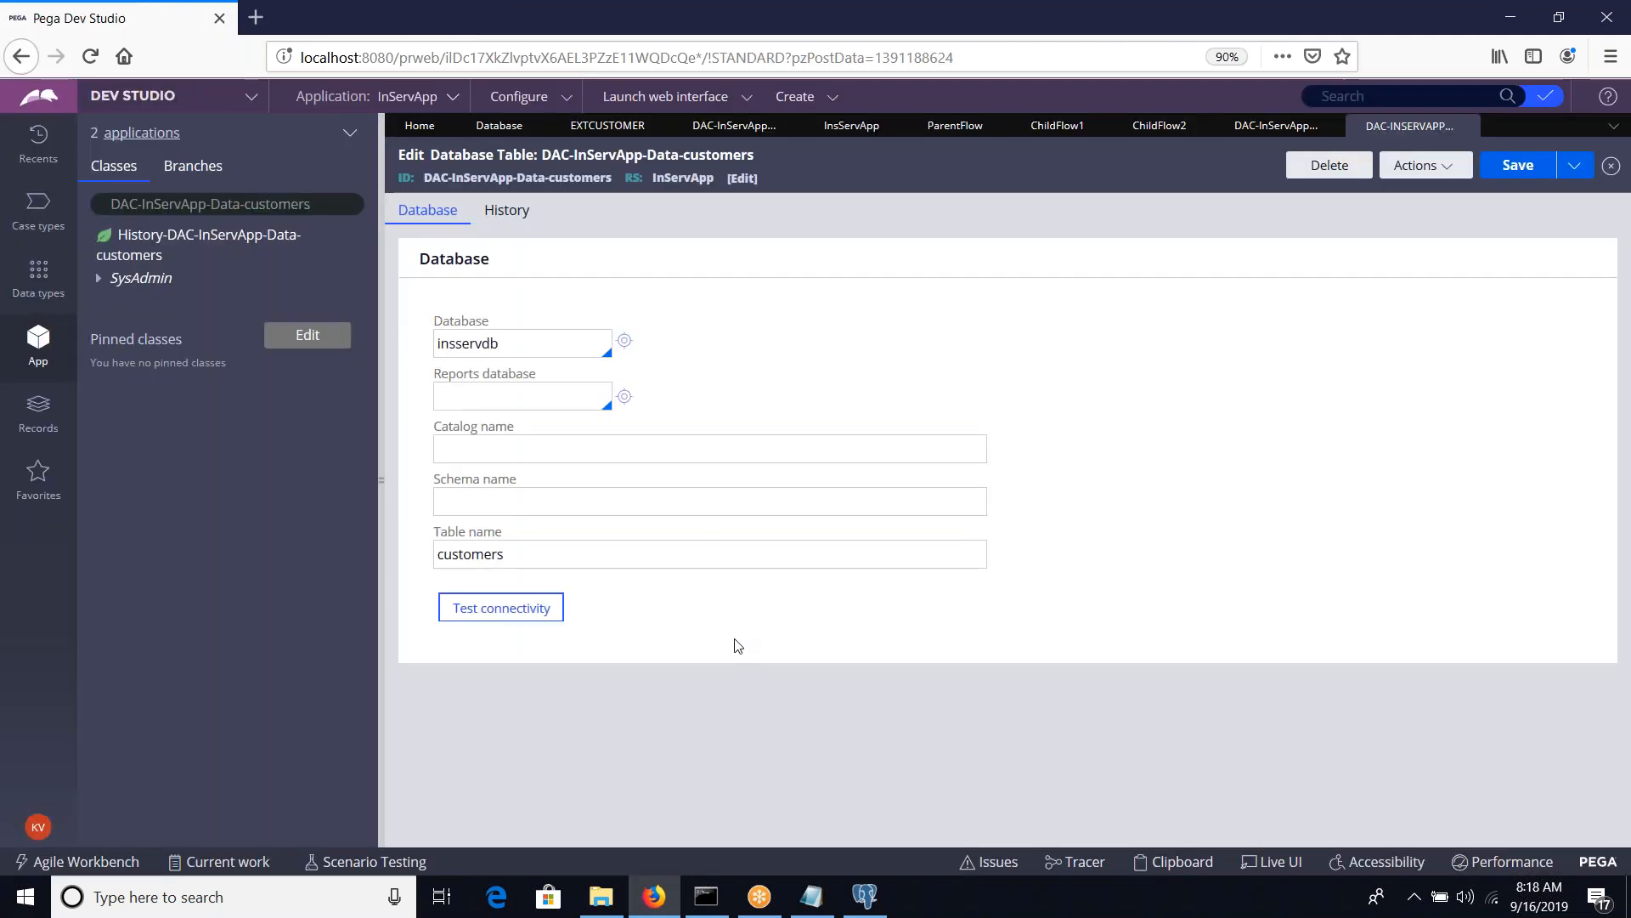
Load the DAC-InServApp-Data-customers class in the class explorer and open it in the data designer
click(242, 238)
right_click(242, 239)
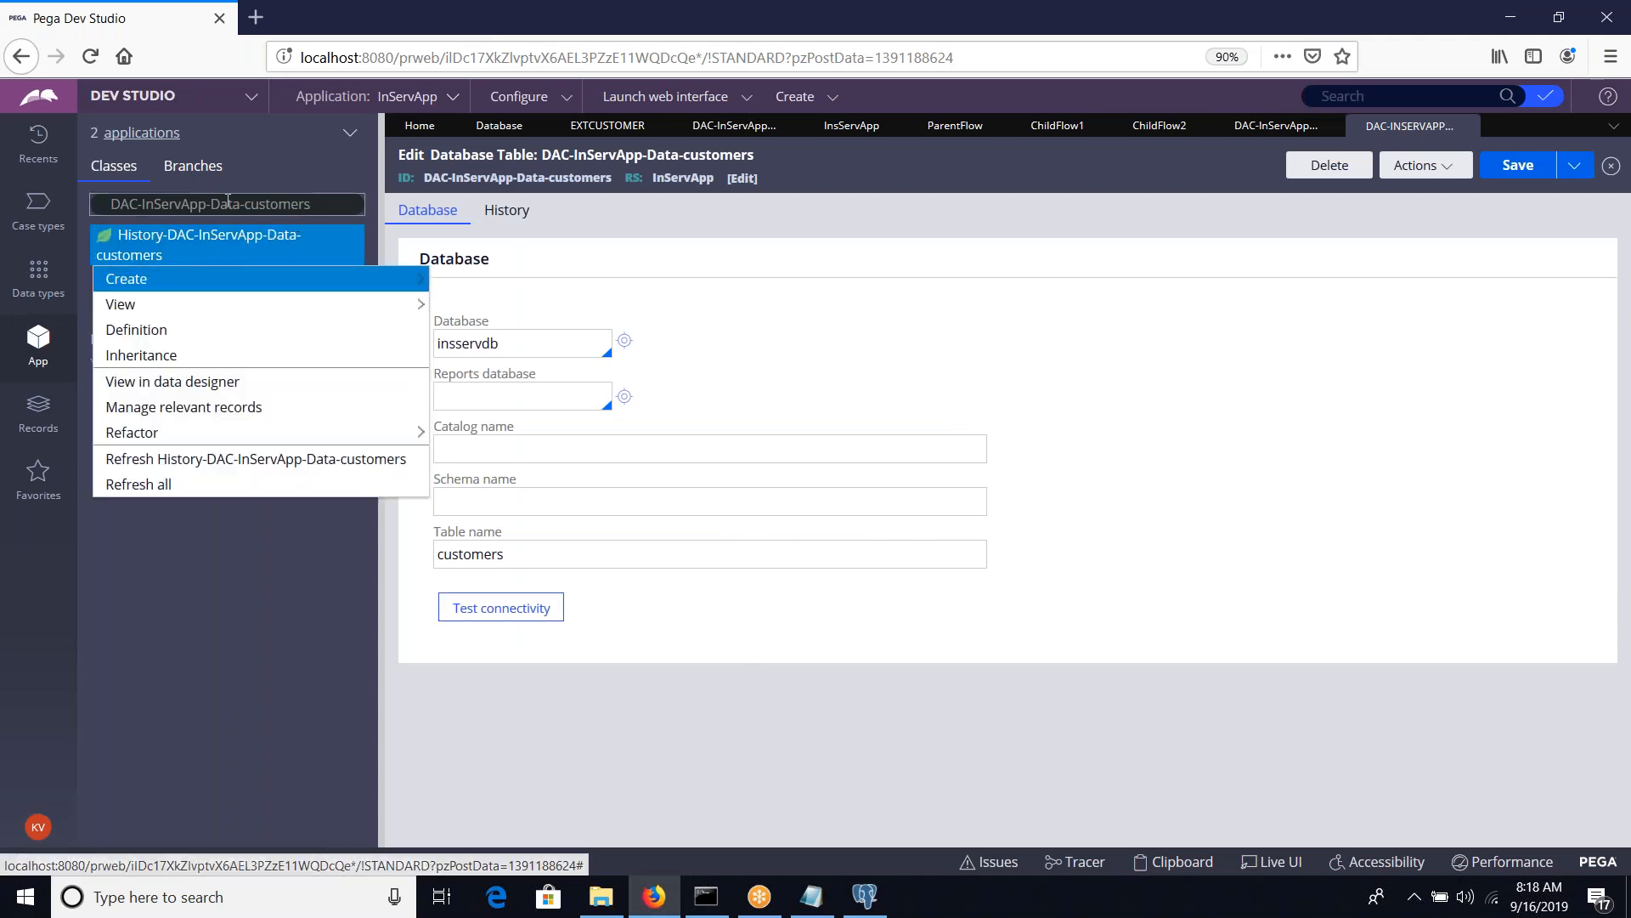
click(145, 204)
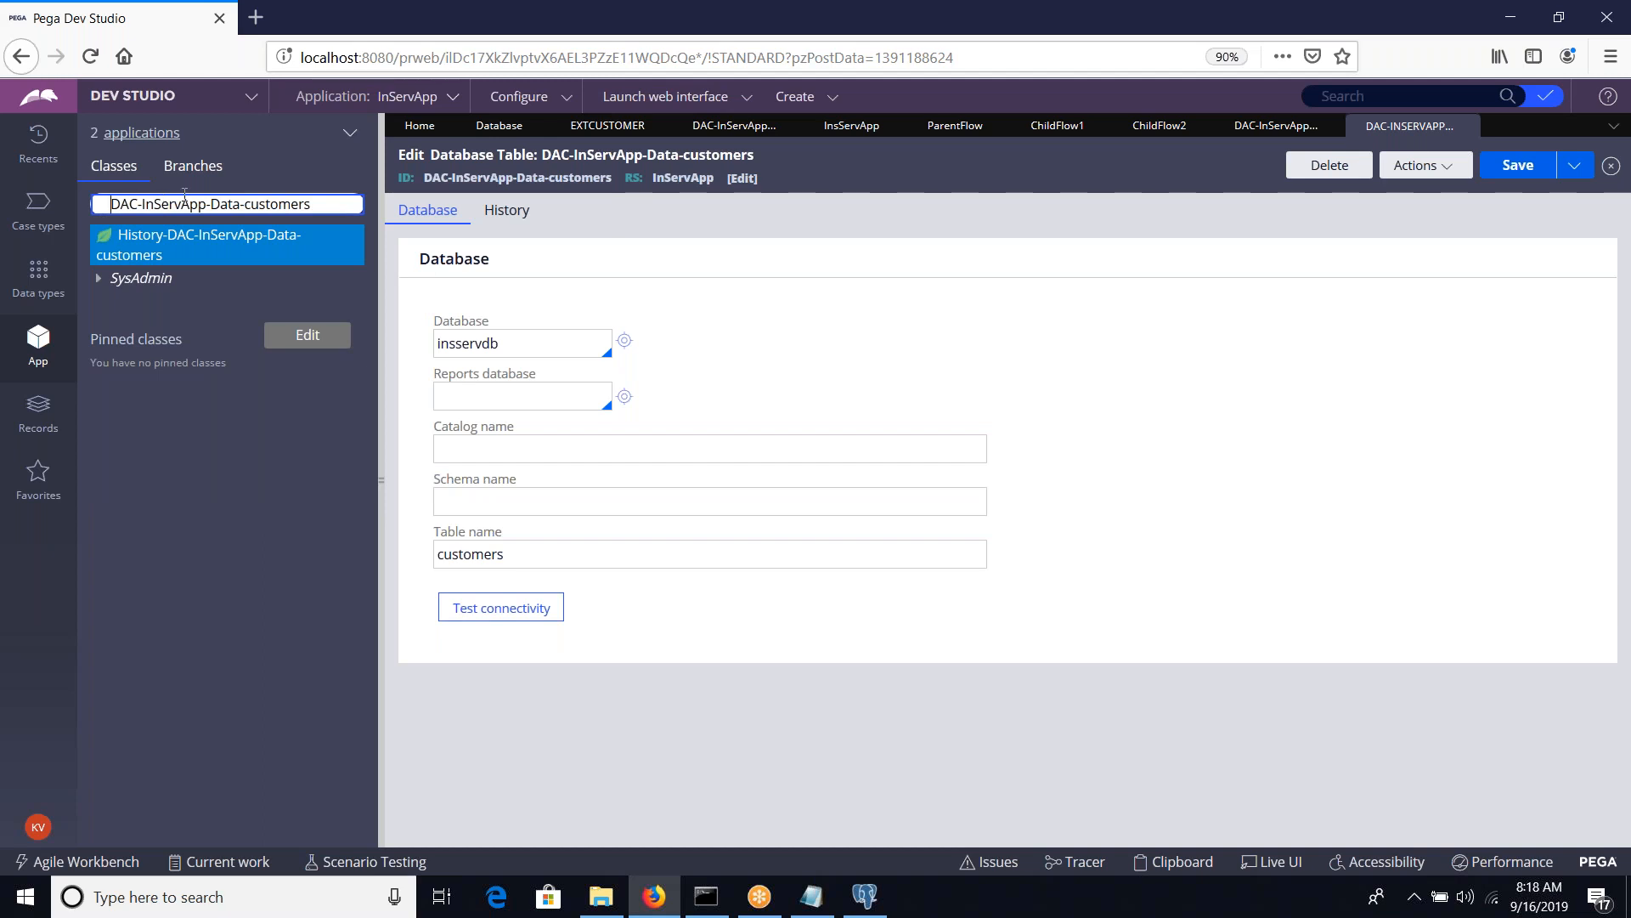
click(337, 203)
key(Return)
right_click(242, 238)
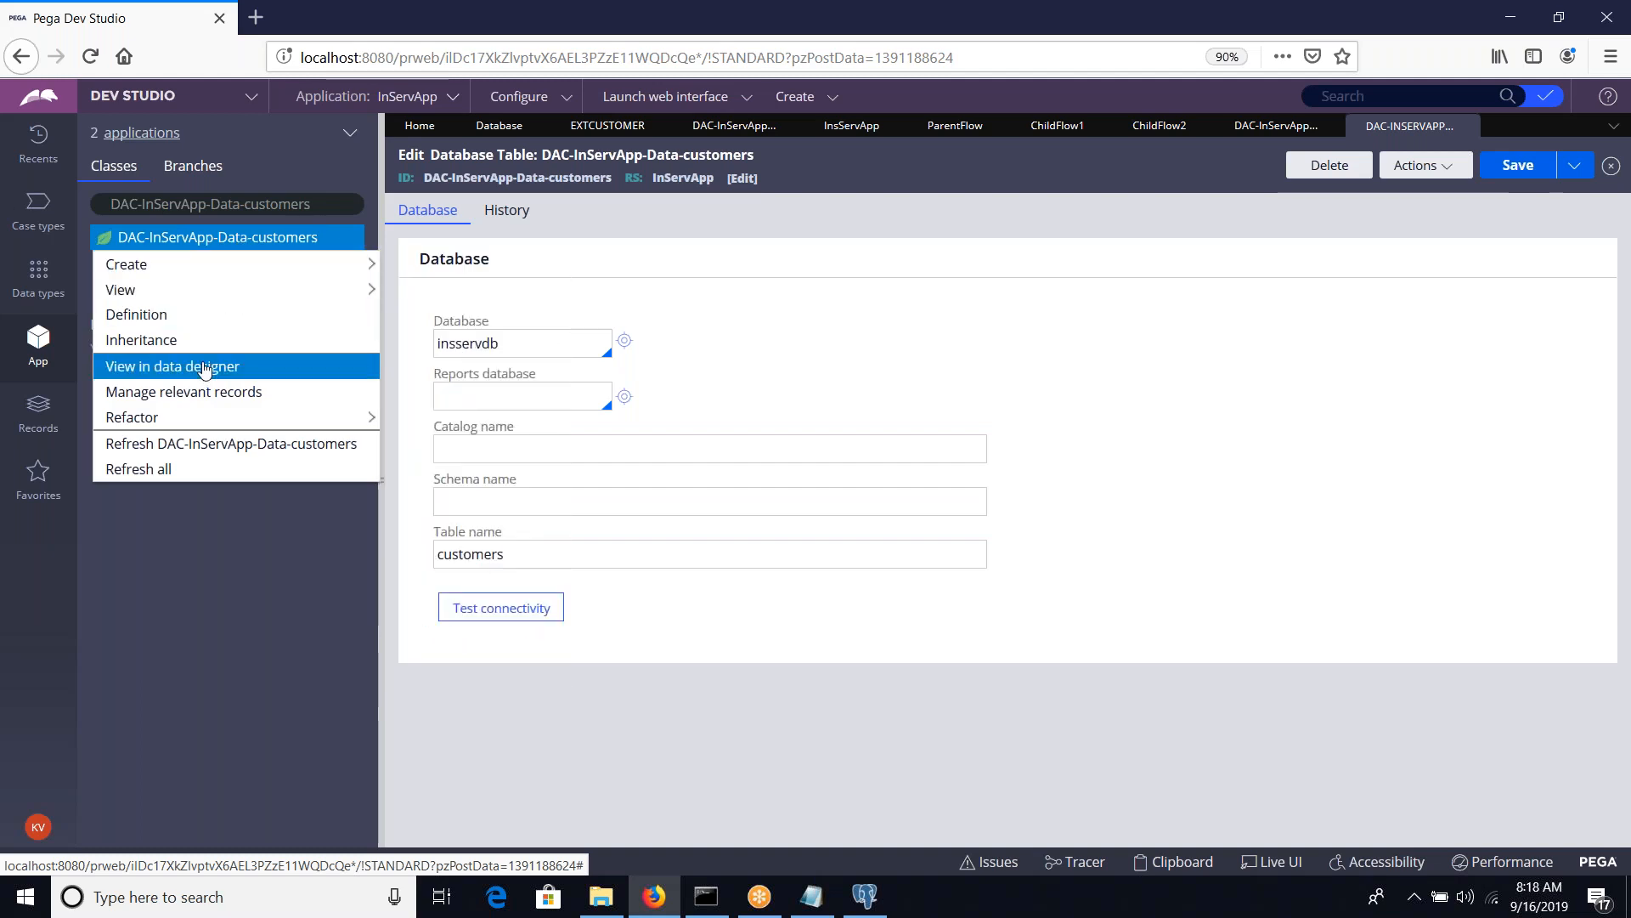
click(205, 367)
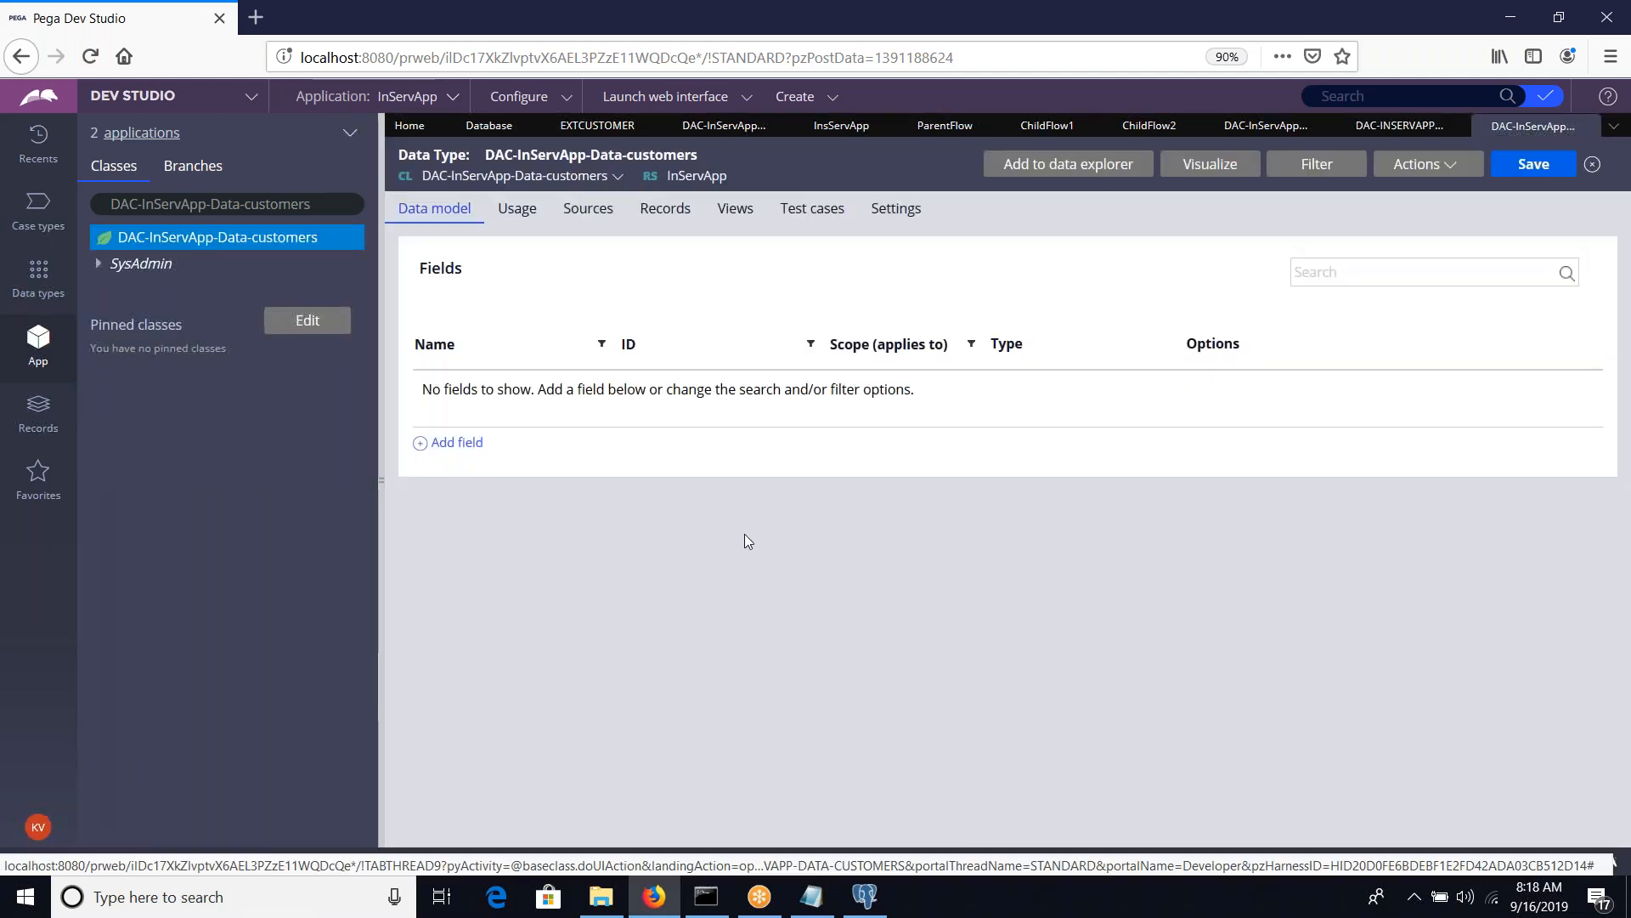
Add a custid field to the data model, checking the column names of the customers table in pgAdmin
click(456, 443)
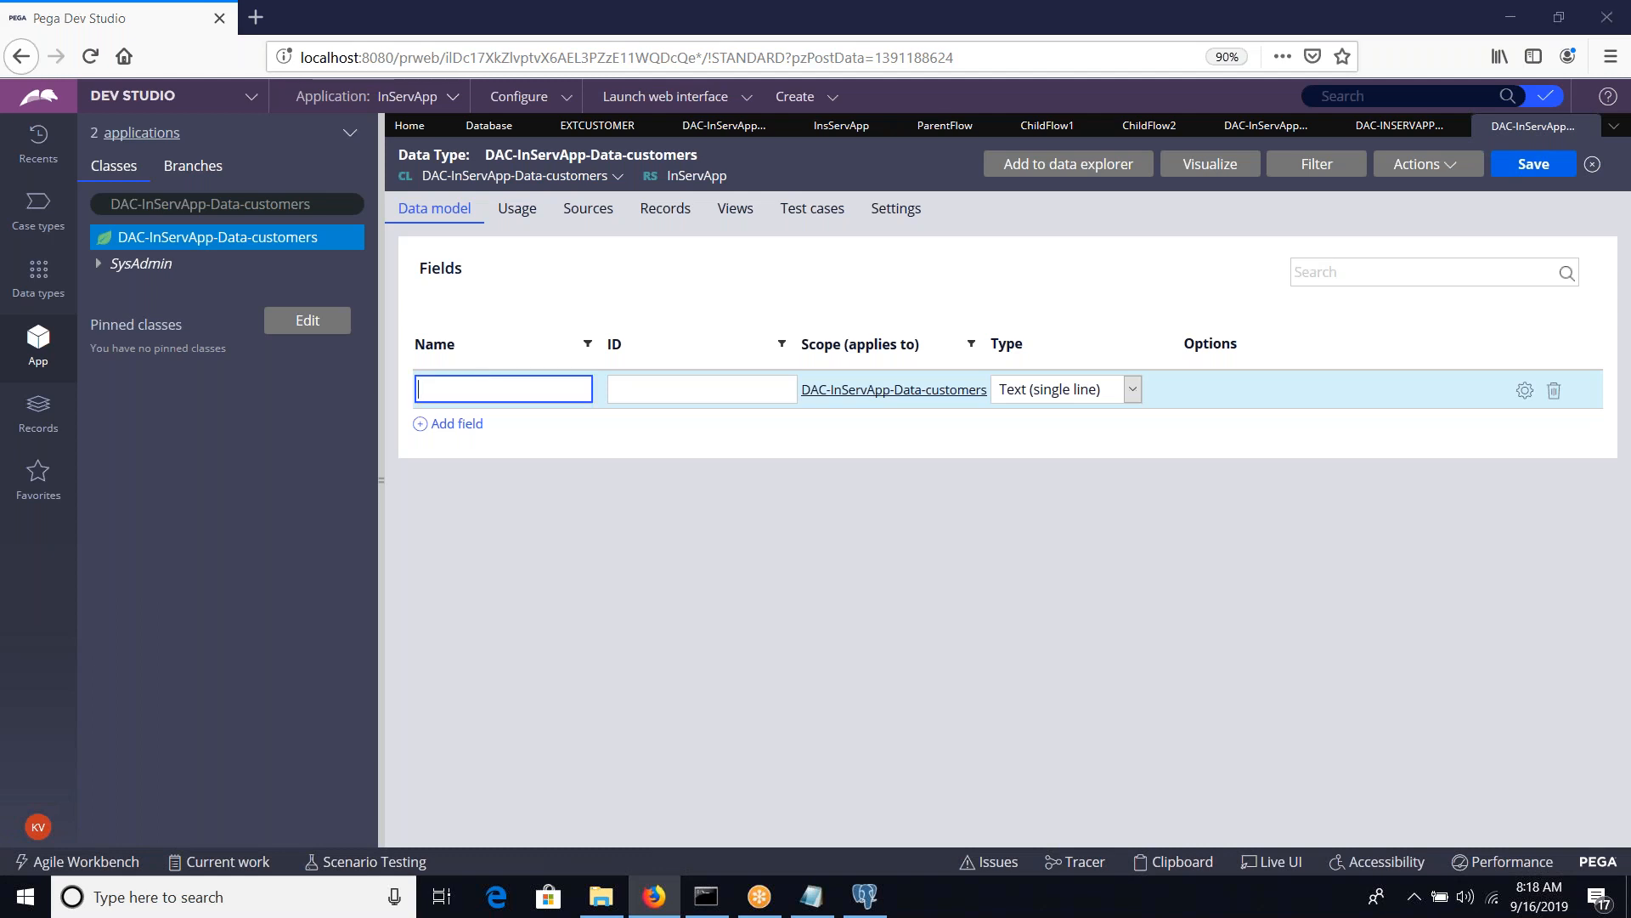
key(alt+Tab)
click(211, 127)
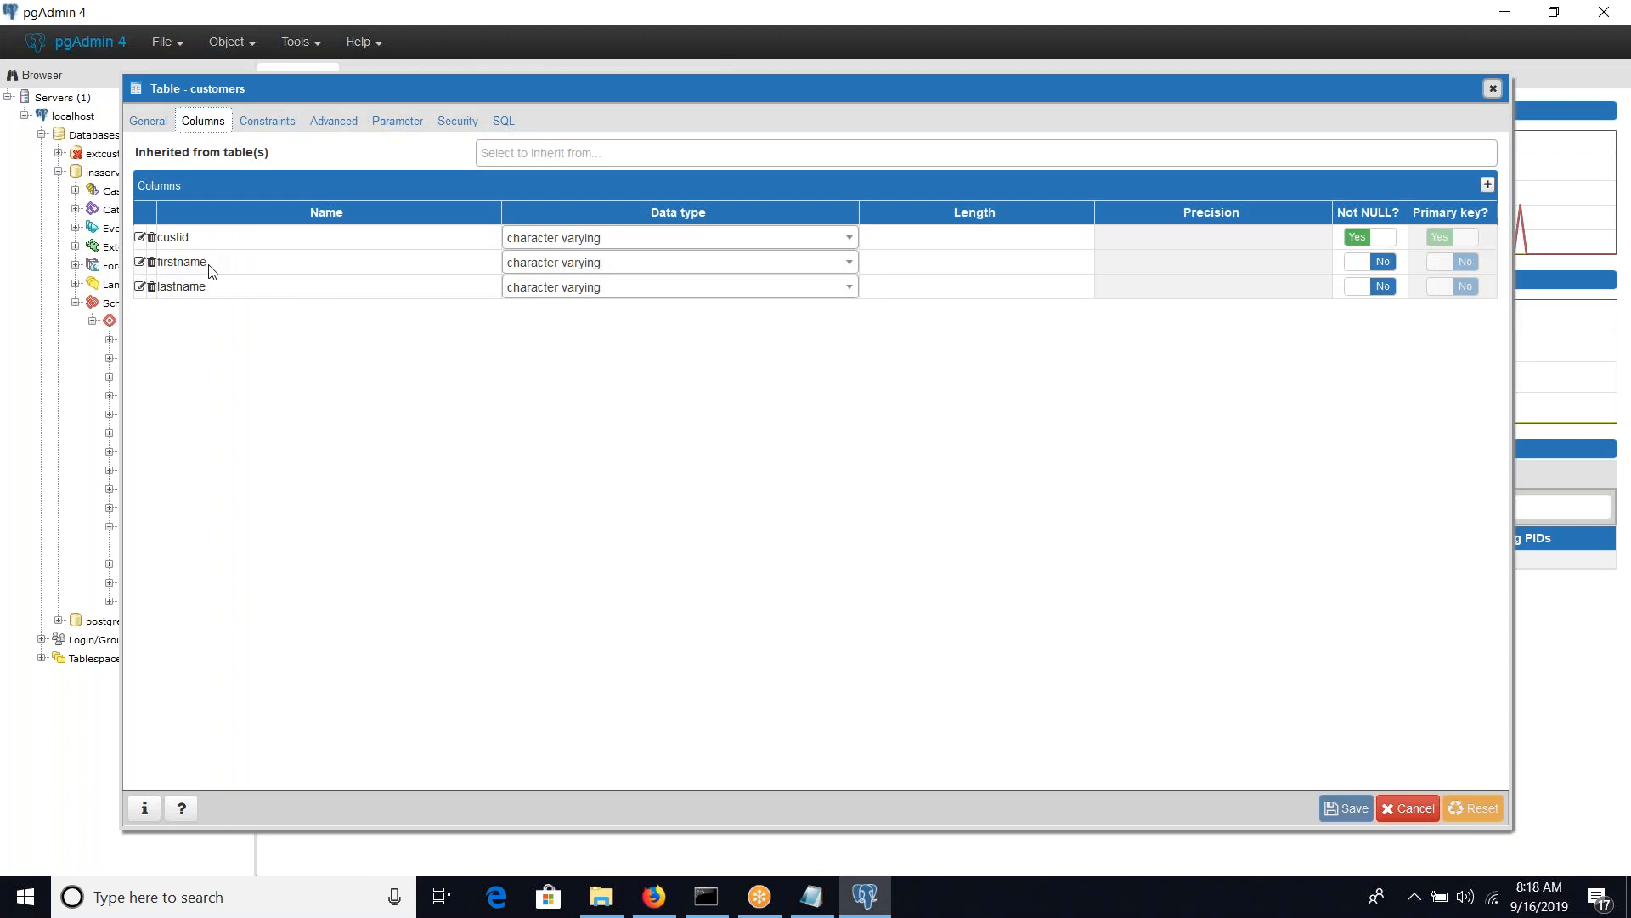
click(187, 287)
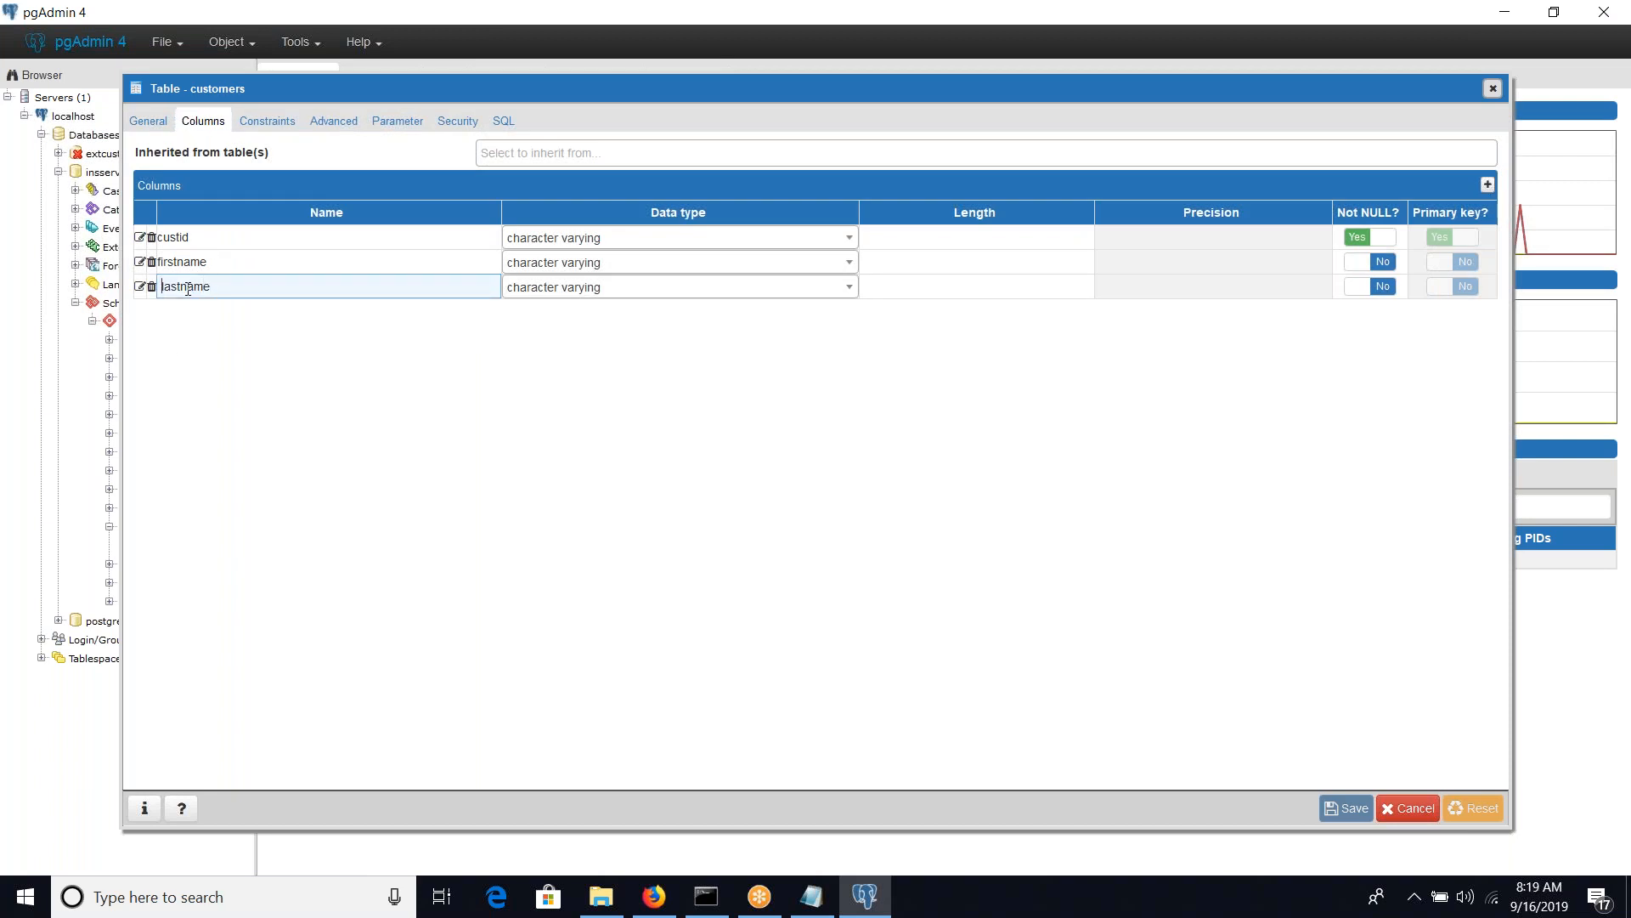
key(alt+Tab)
text(custid)
key(Tab)
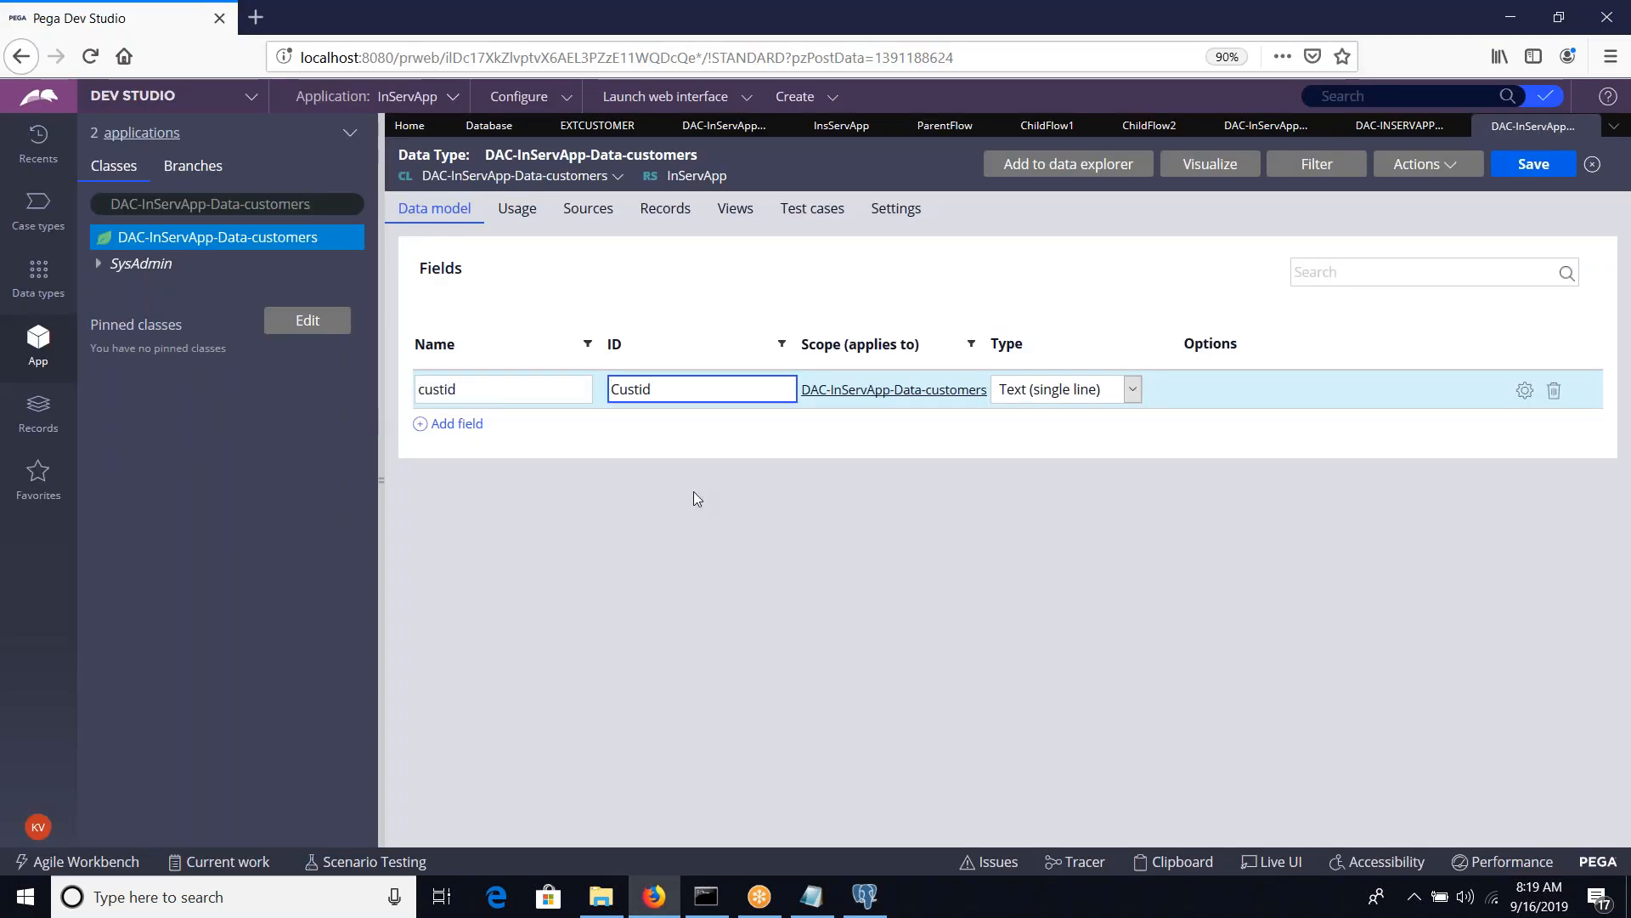
Add two more single-line text fields named firstname and lastname to the data model
click(456, 425)
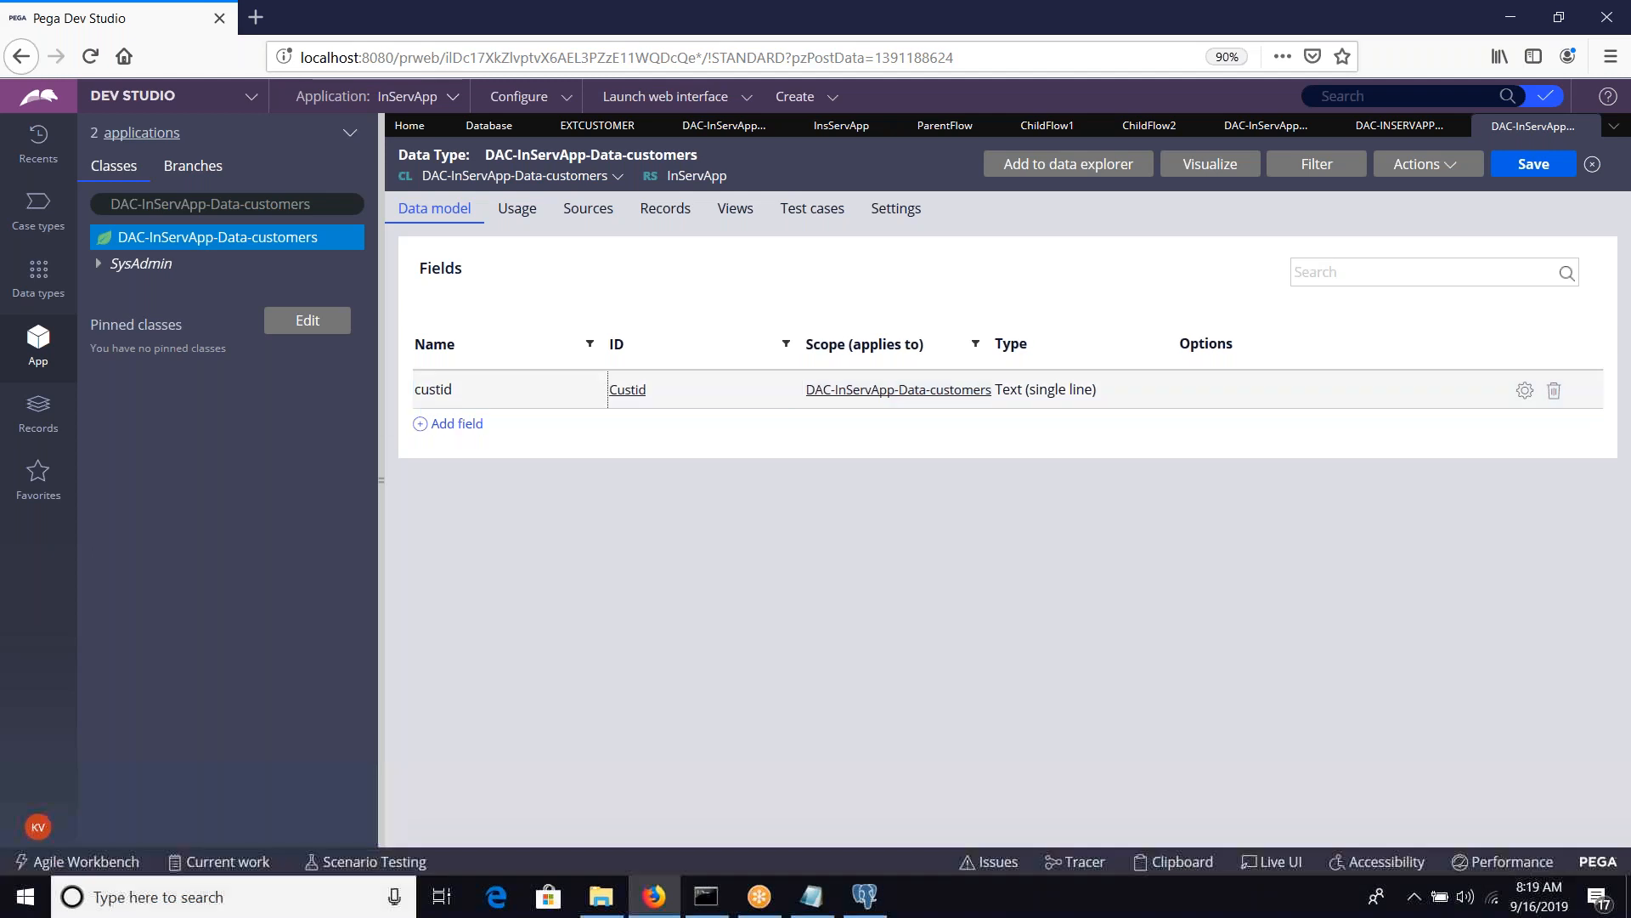
text(firstname)
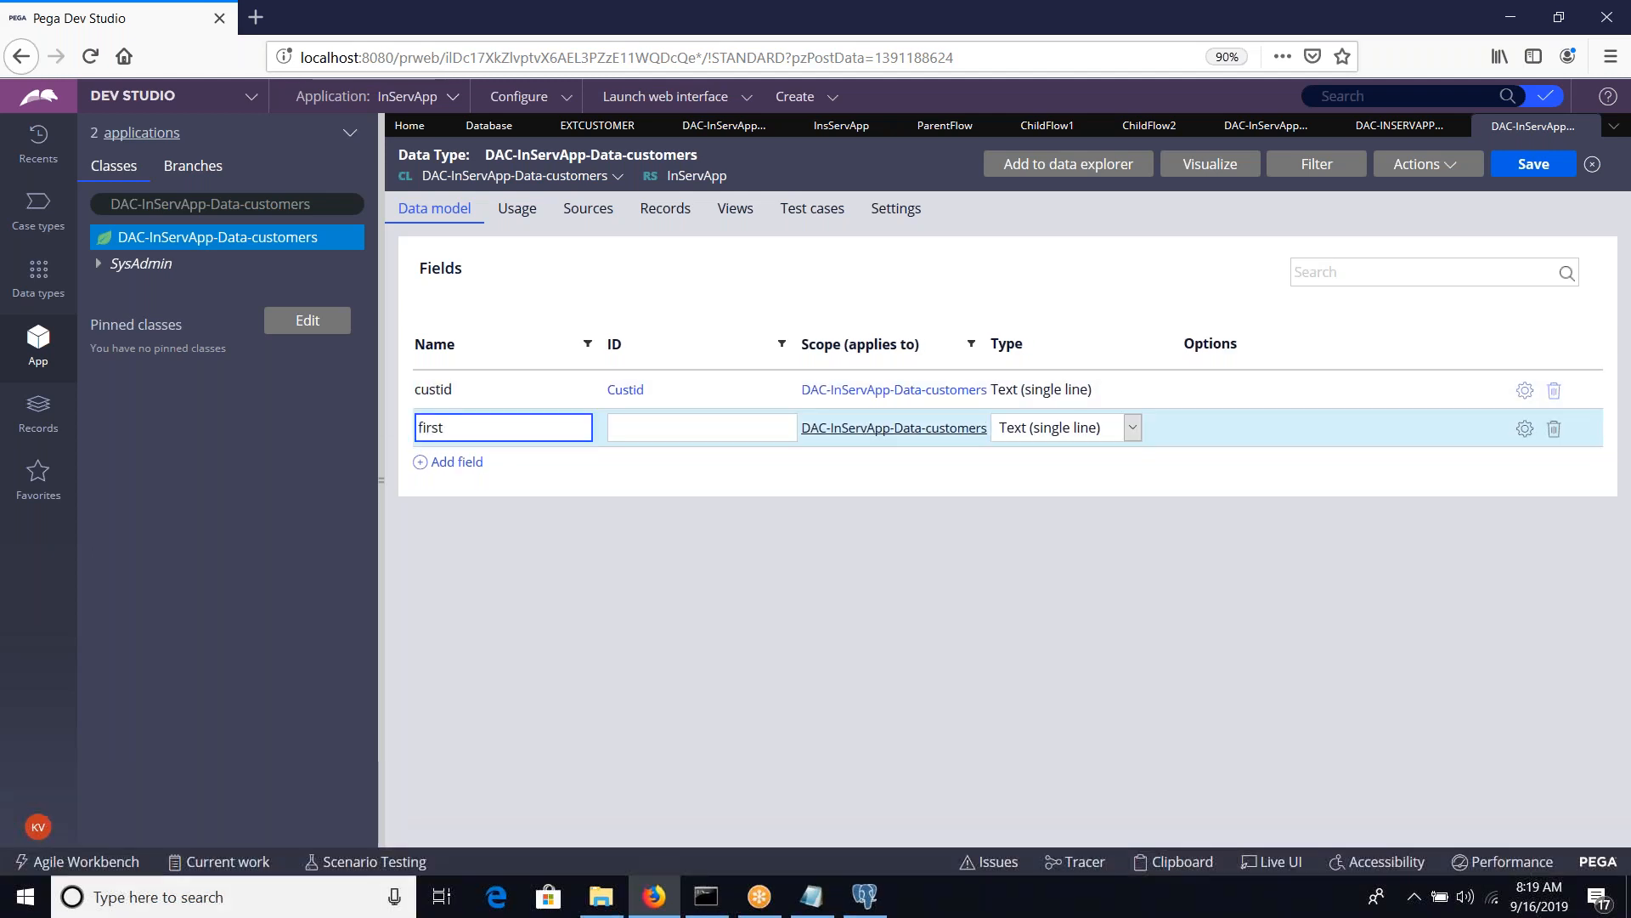
key(Tab)
click(454, 463)
text(lastname)
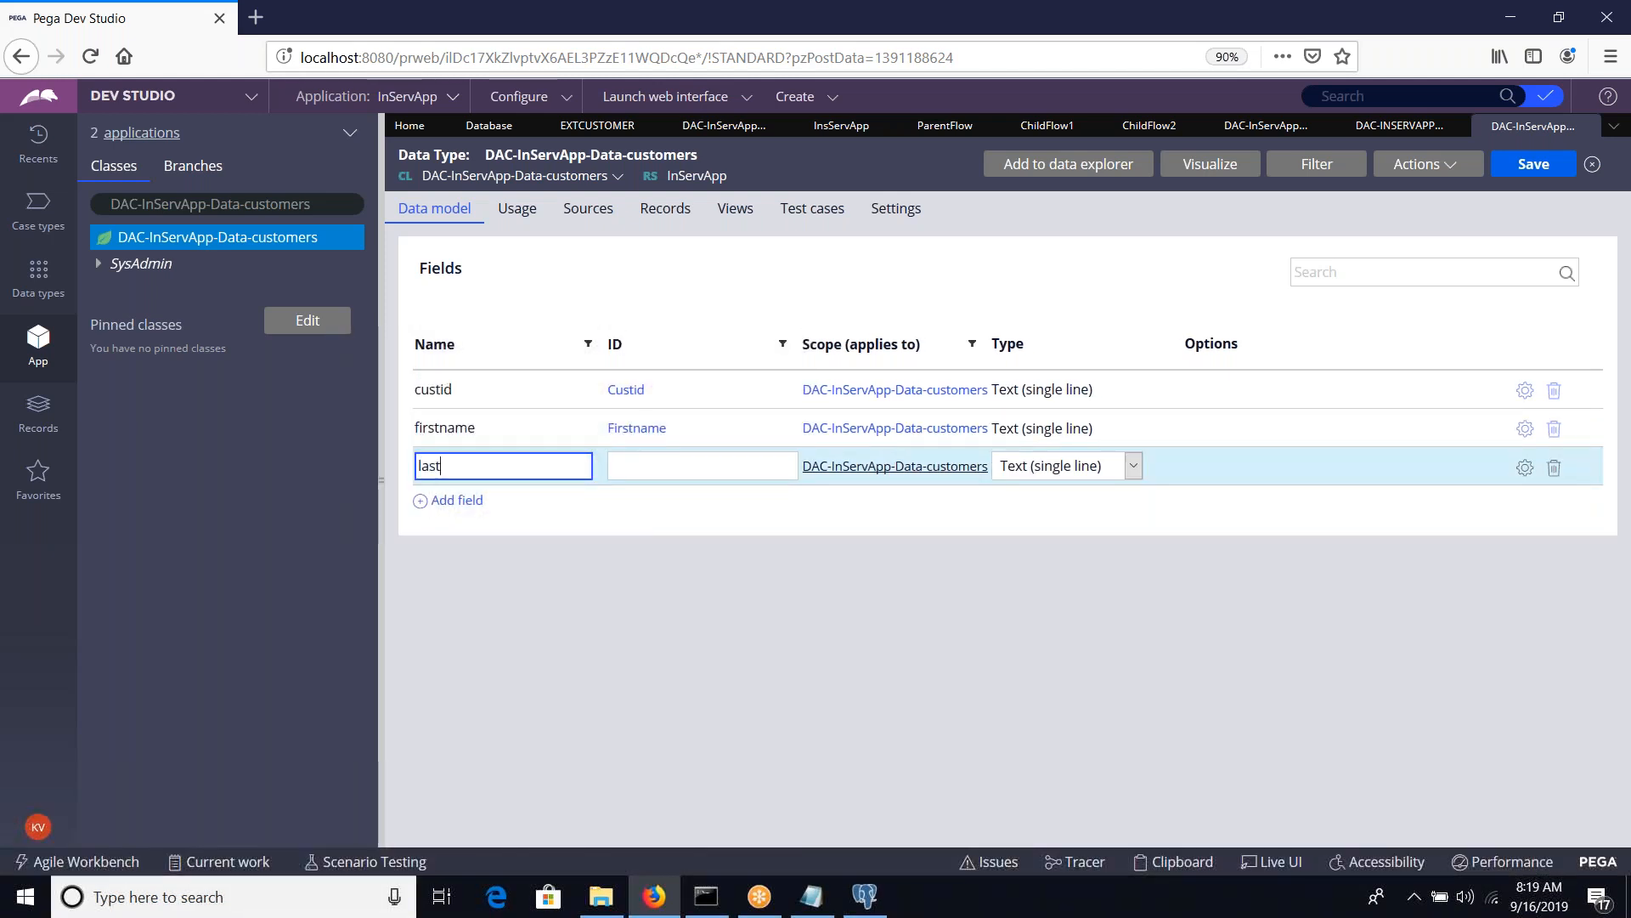
key(Tab)
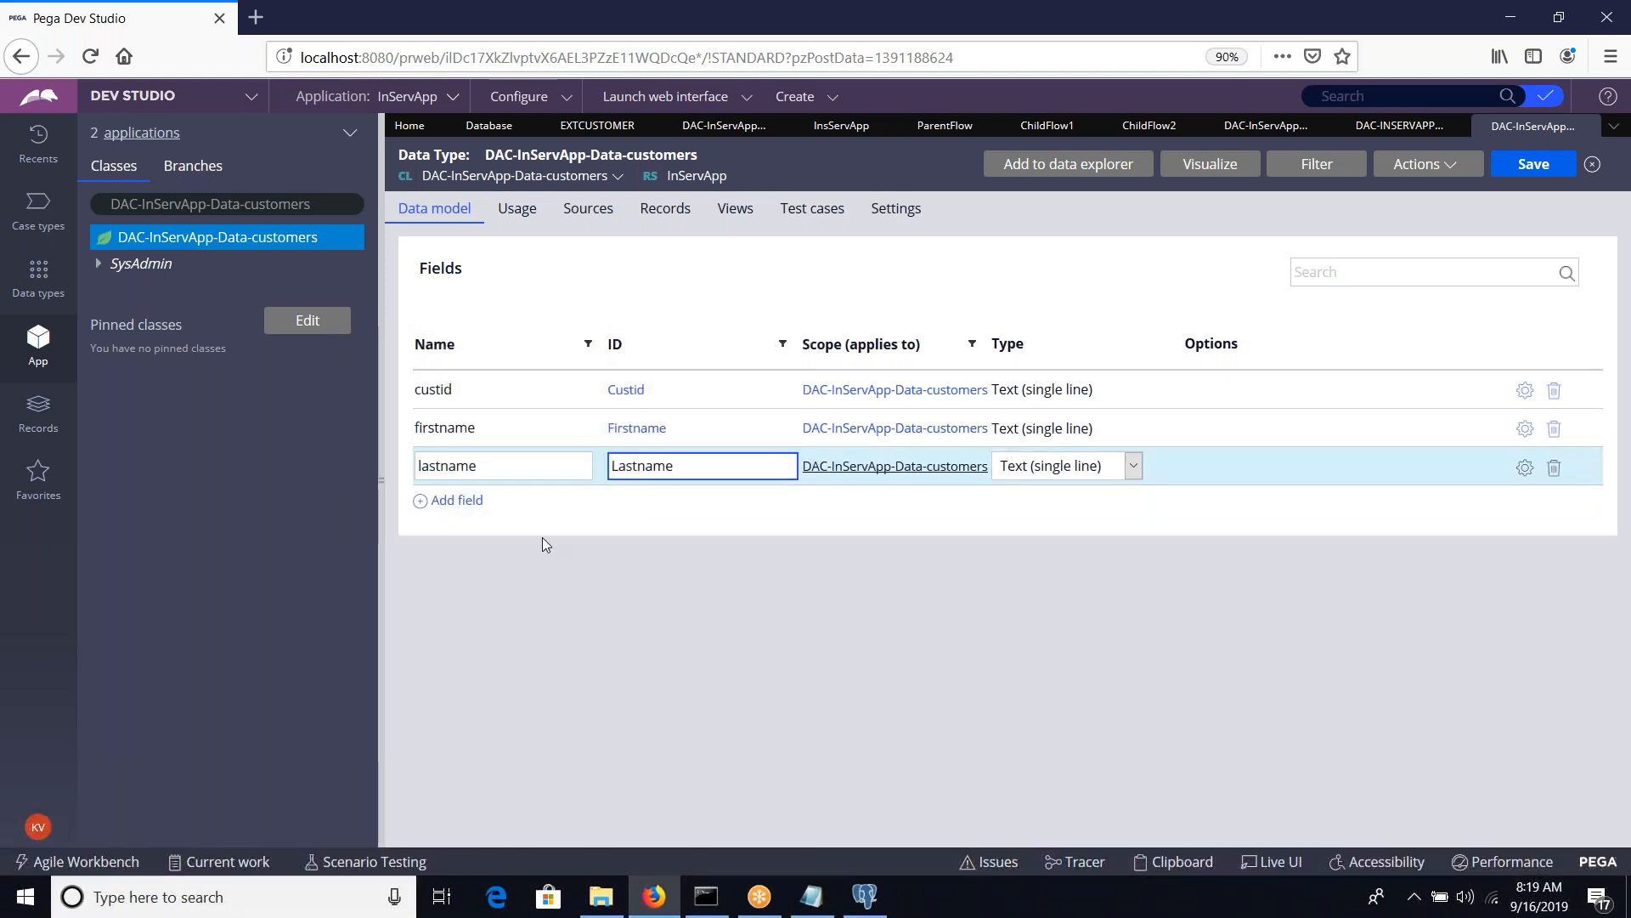
click(792, 642)
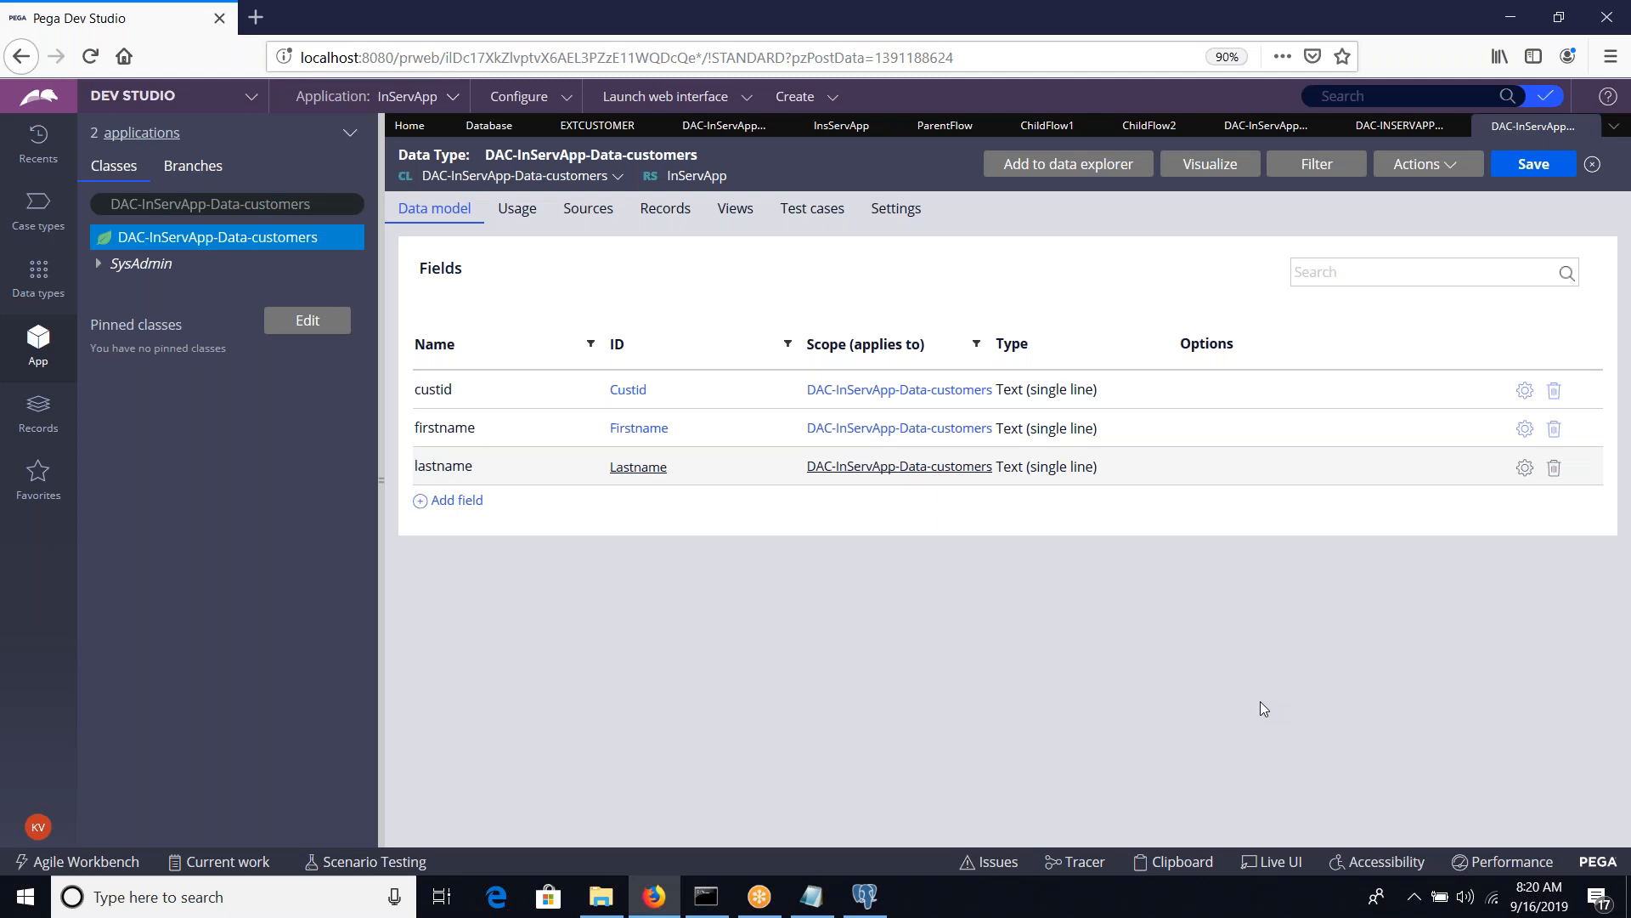
Change the class explorer's search text to DAC-InServApp-Work and load that class
click(319, 201)
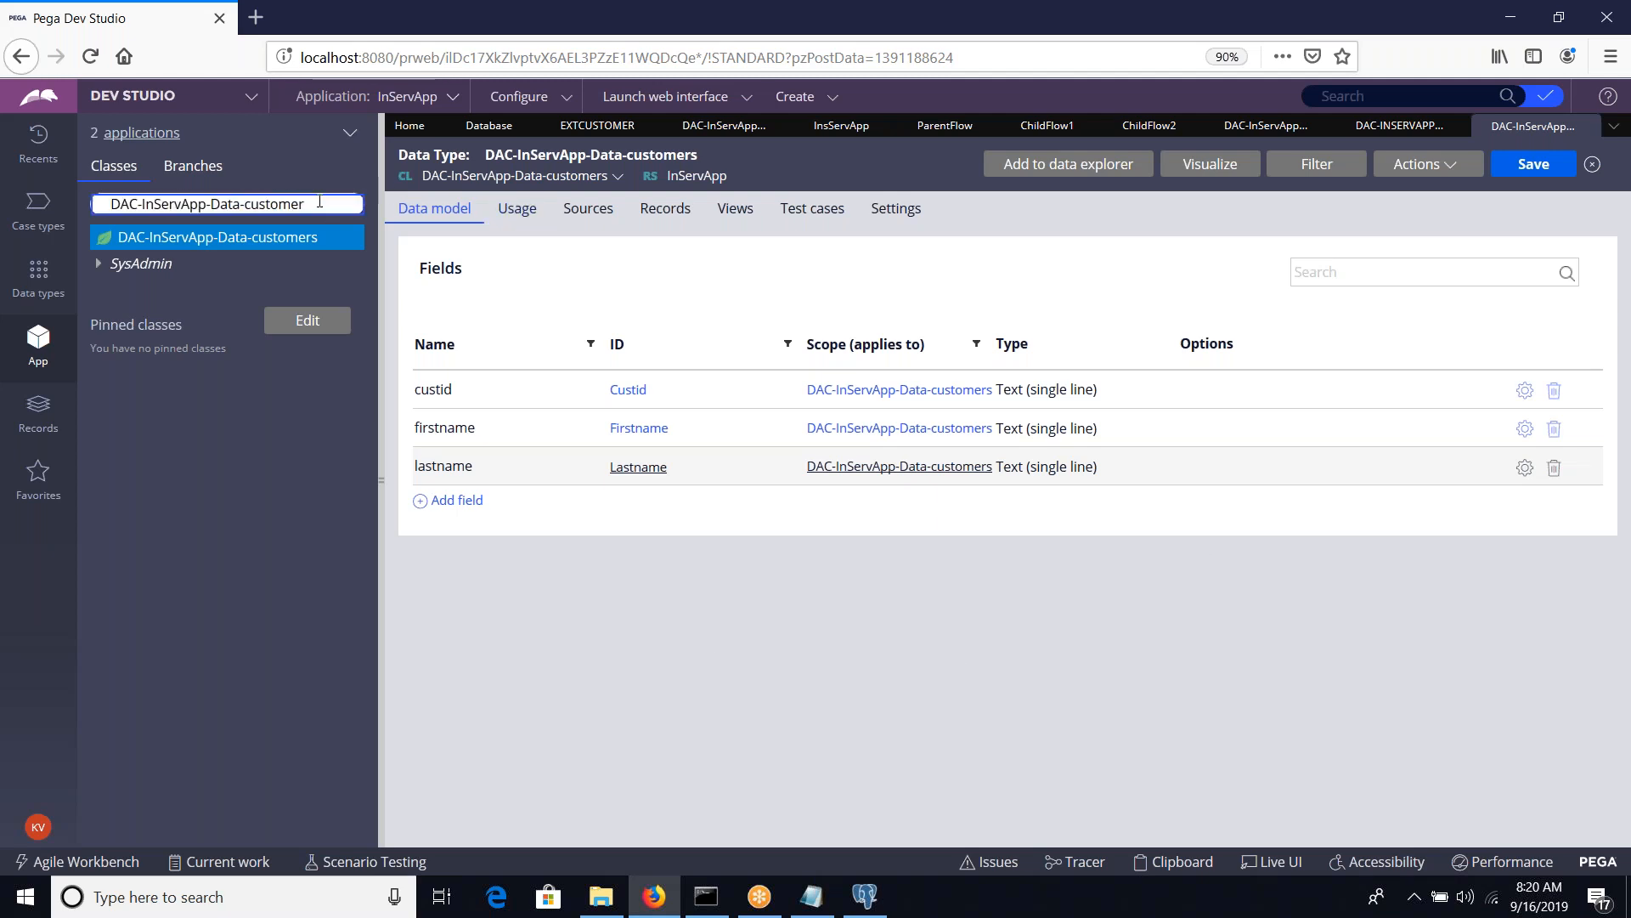
key(BackSpace)
key(BackSpace)
key(BackSpace)
key(BackSpace)
key(BackSpace)
key(BackSpace)
key(BackSpace)
key(BackSpace)
key(BackSpace)
key(BackSpace)
key(BackSpace)
key(BackSpace)
key(BackSpace)
key(BackSpace)
text(Woek)
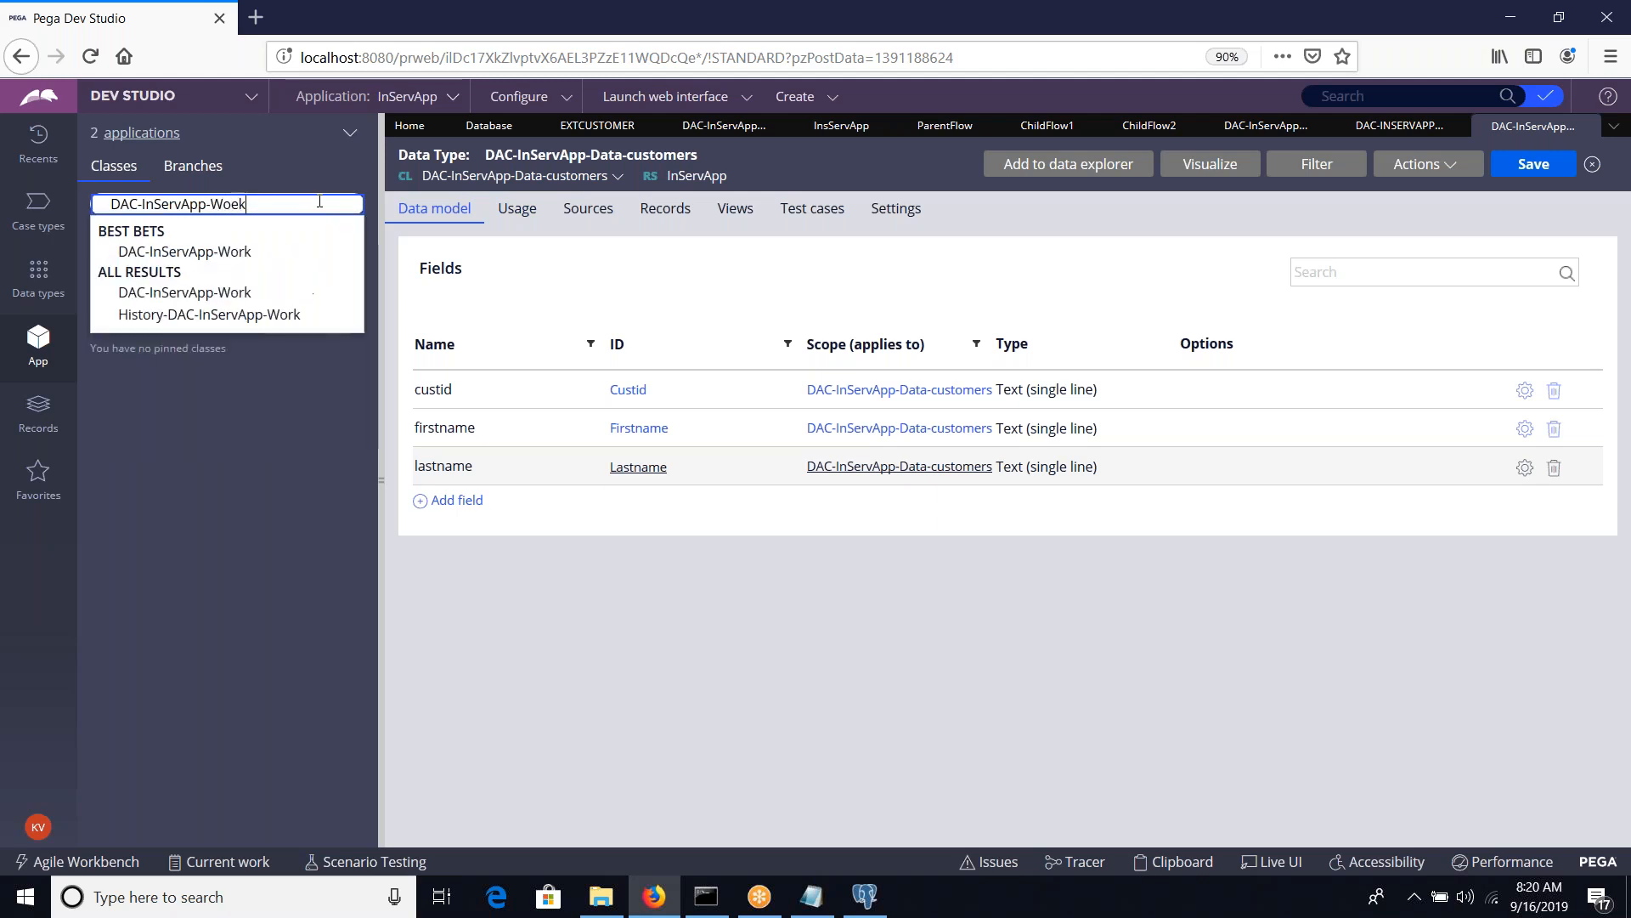
key(BackSpace)
key(BackSpace)
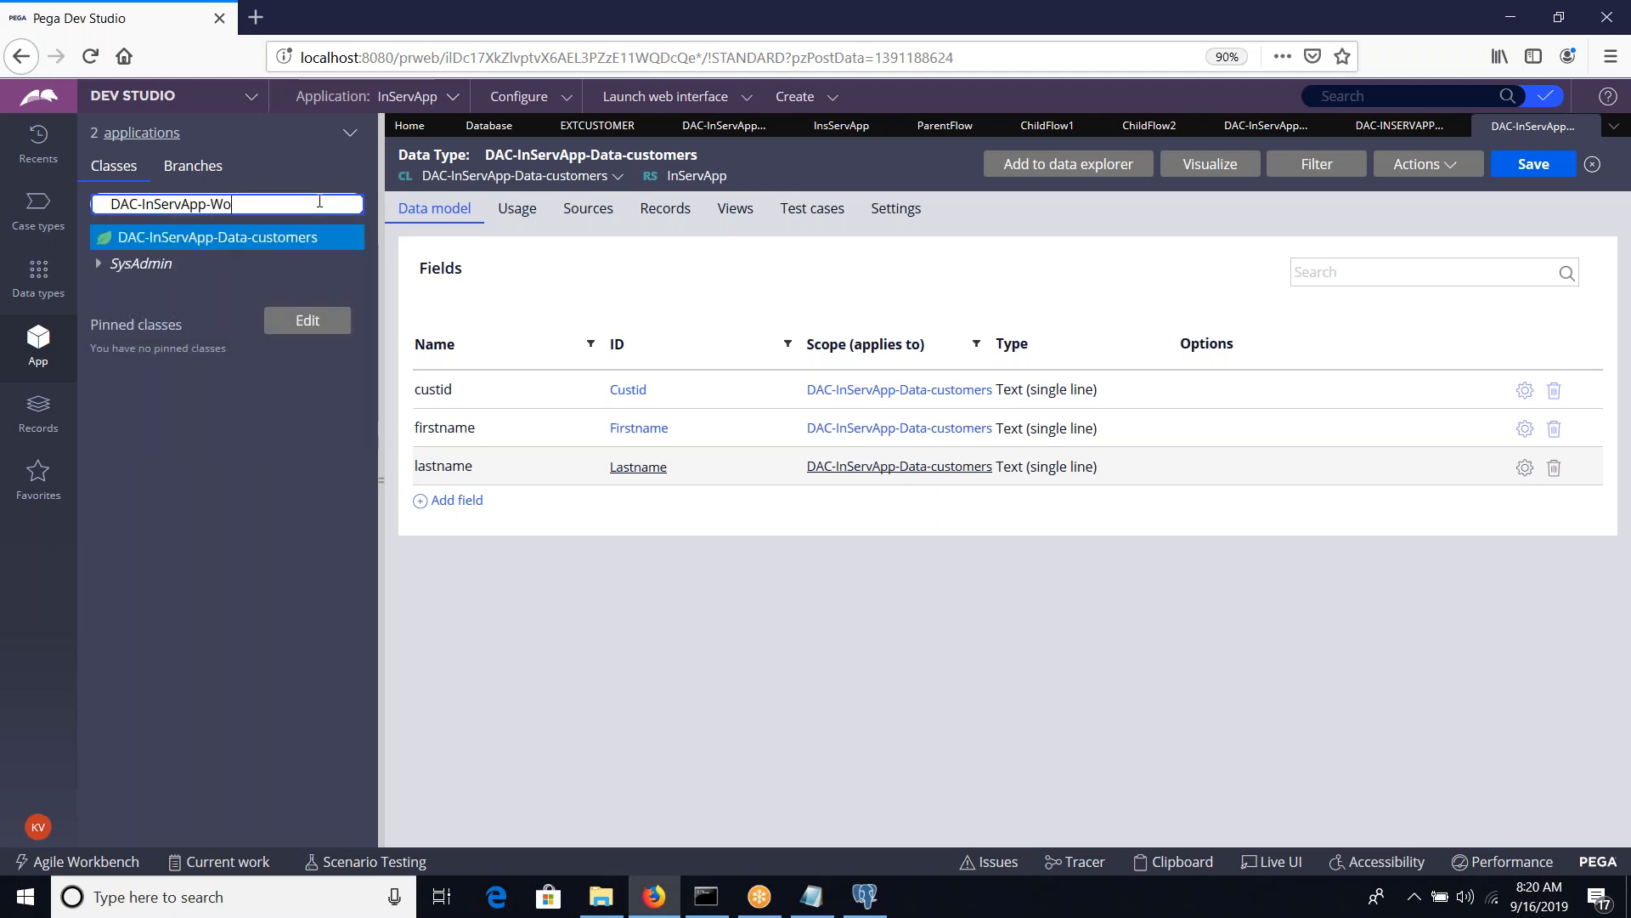
text(rk)
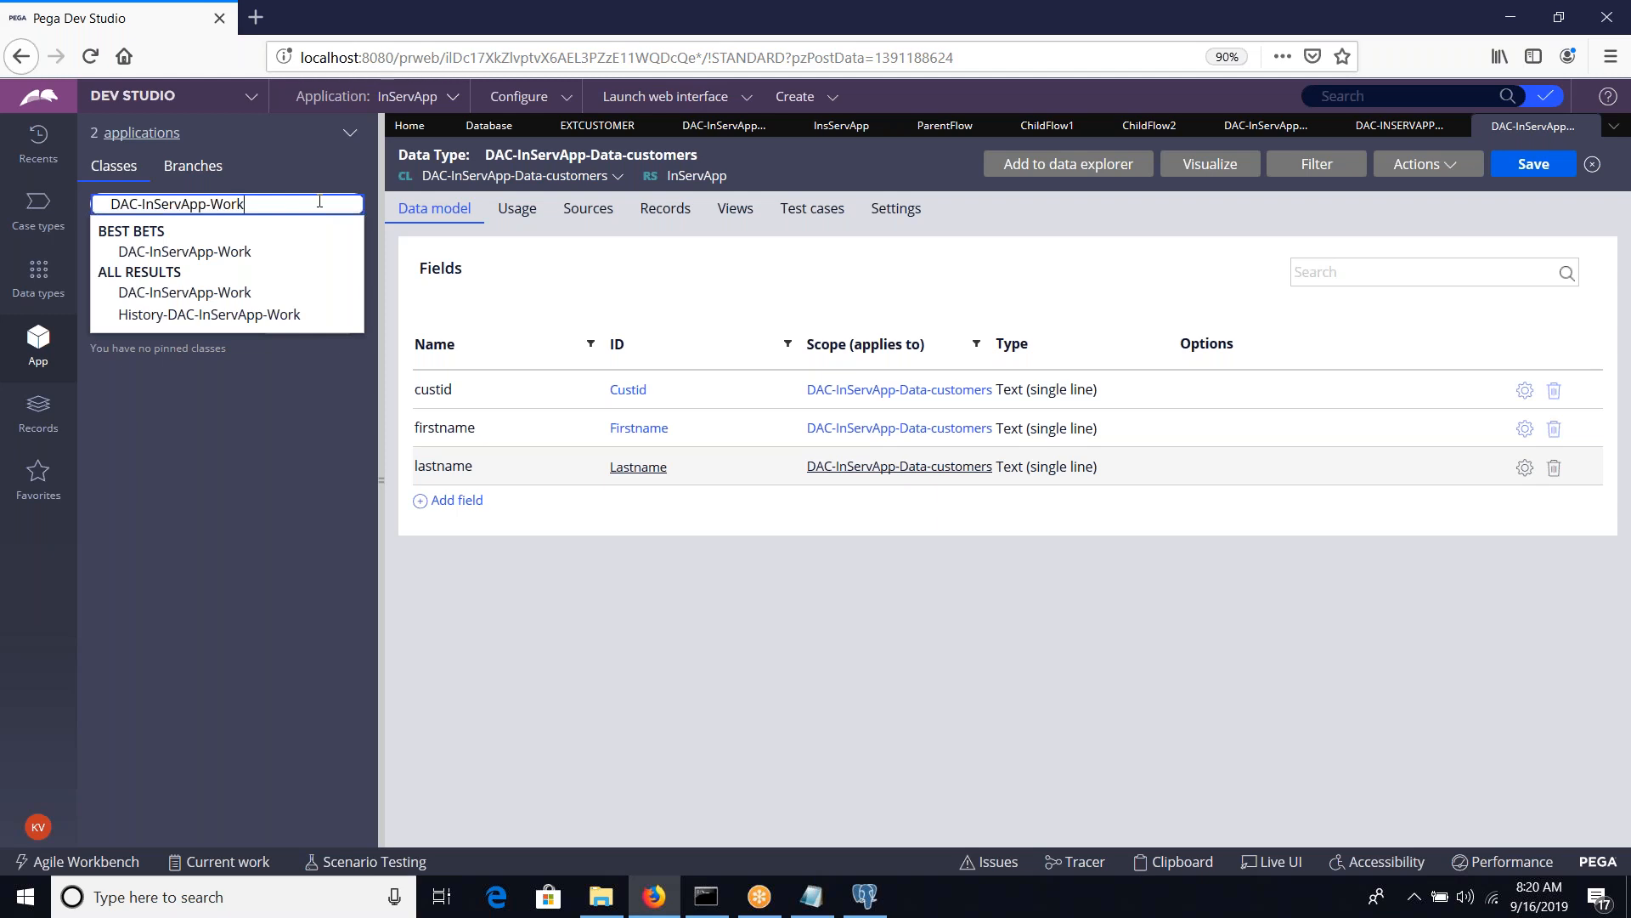
key(Return)
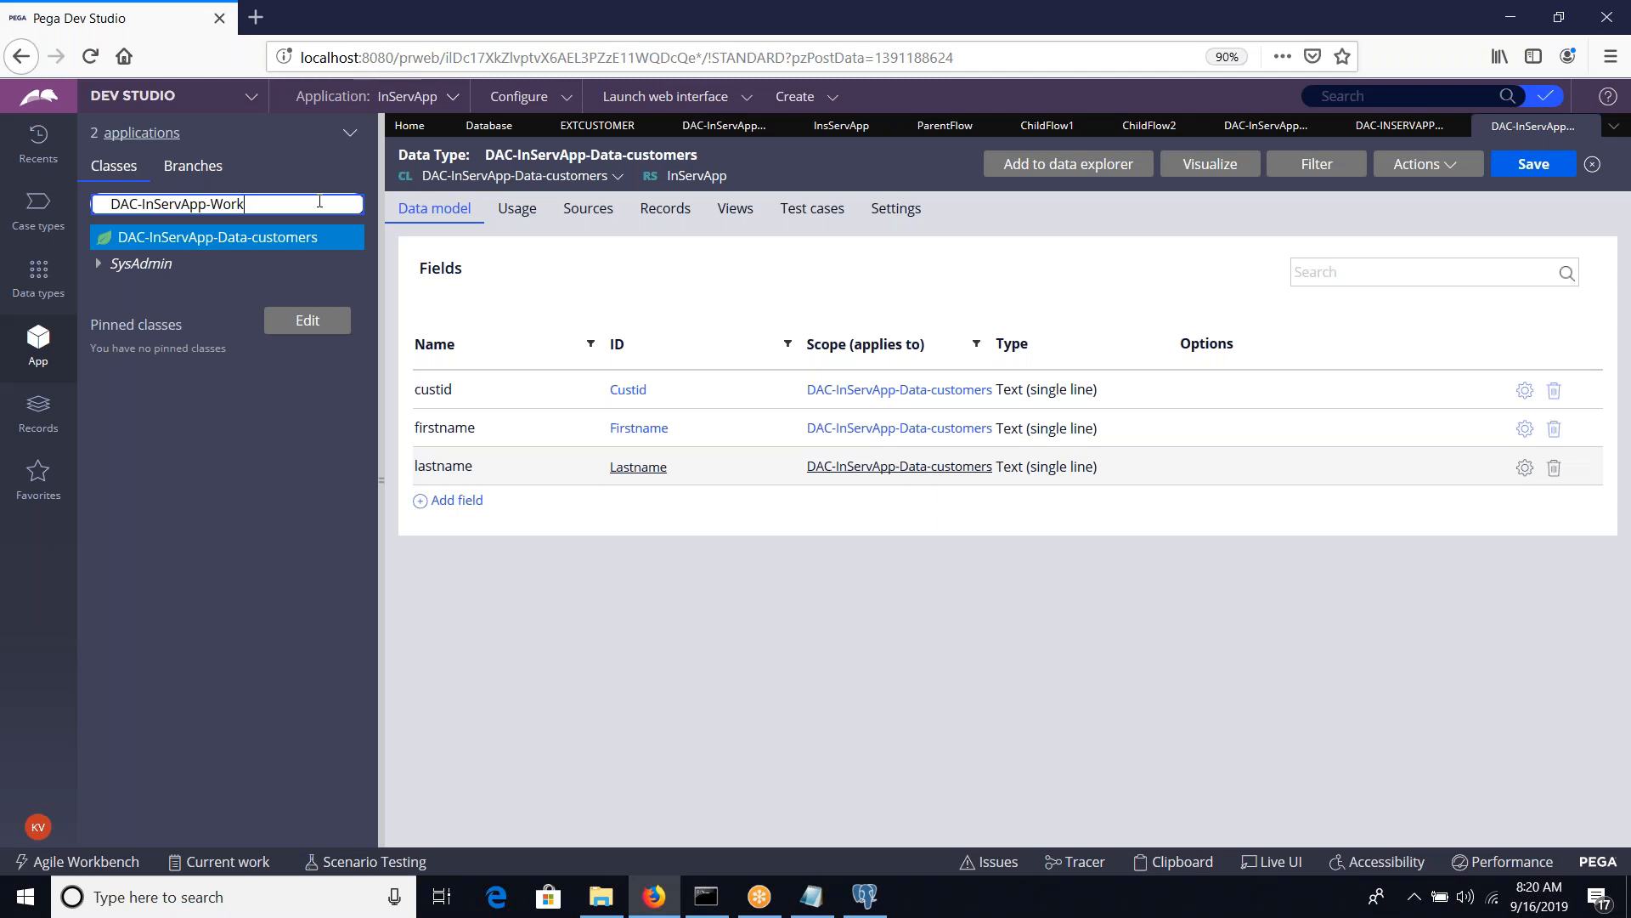
key(Return)
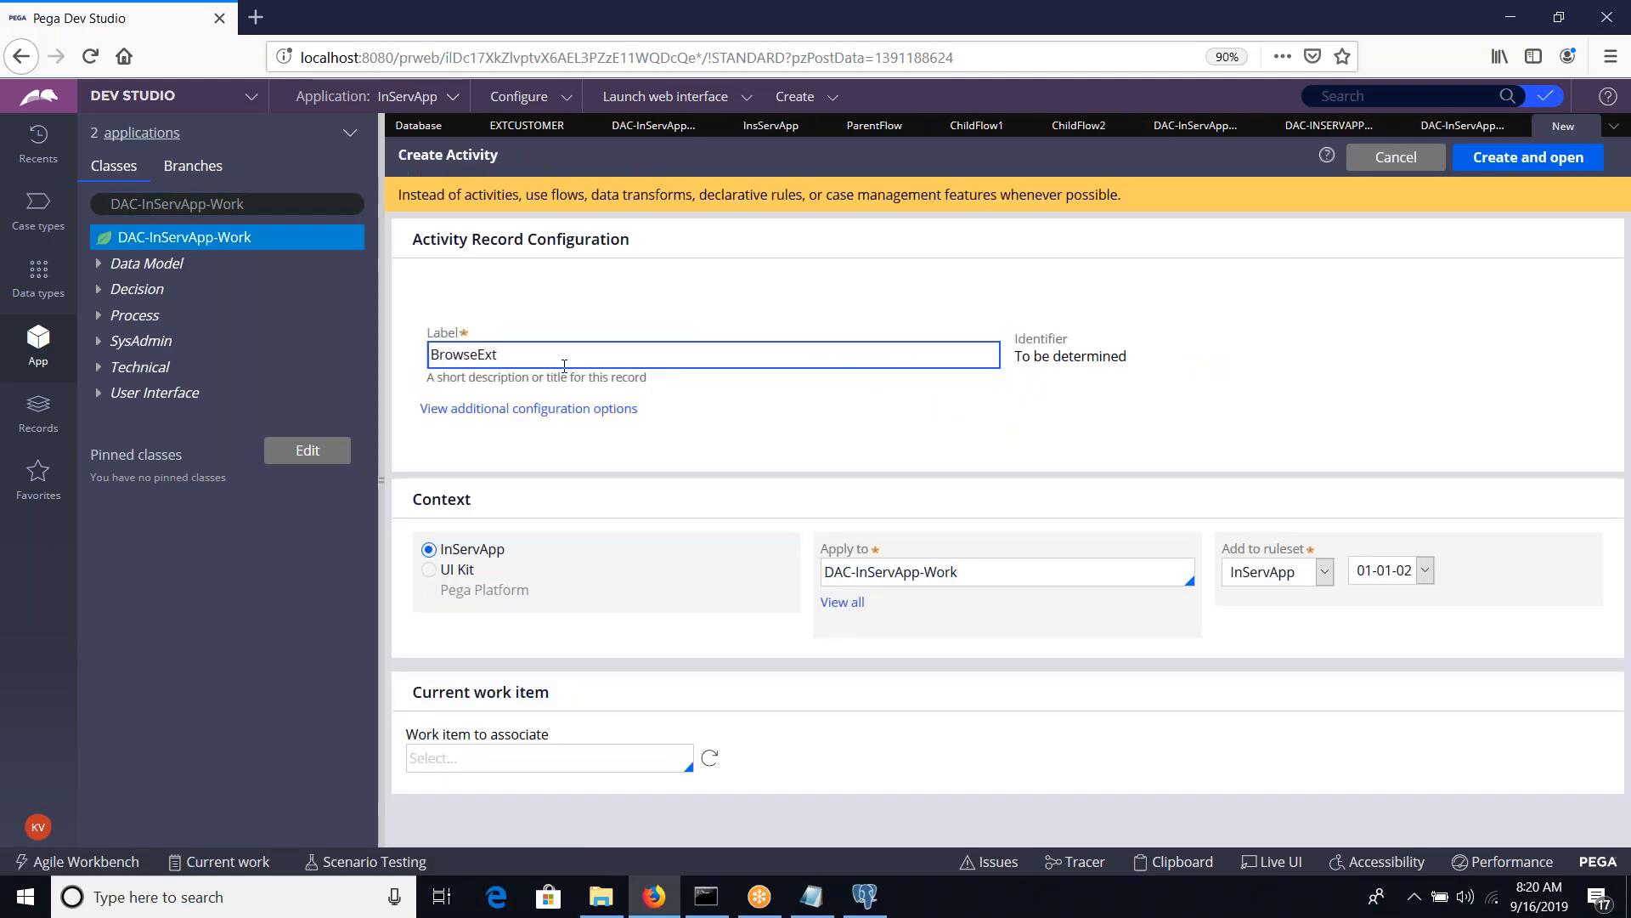
Label the new activity in DAC-InServApp-Work BrowseExtCustomers, then create and open it
text(Customers)
key(Tab)
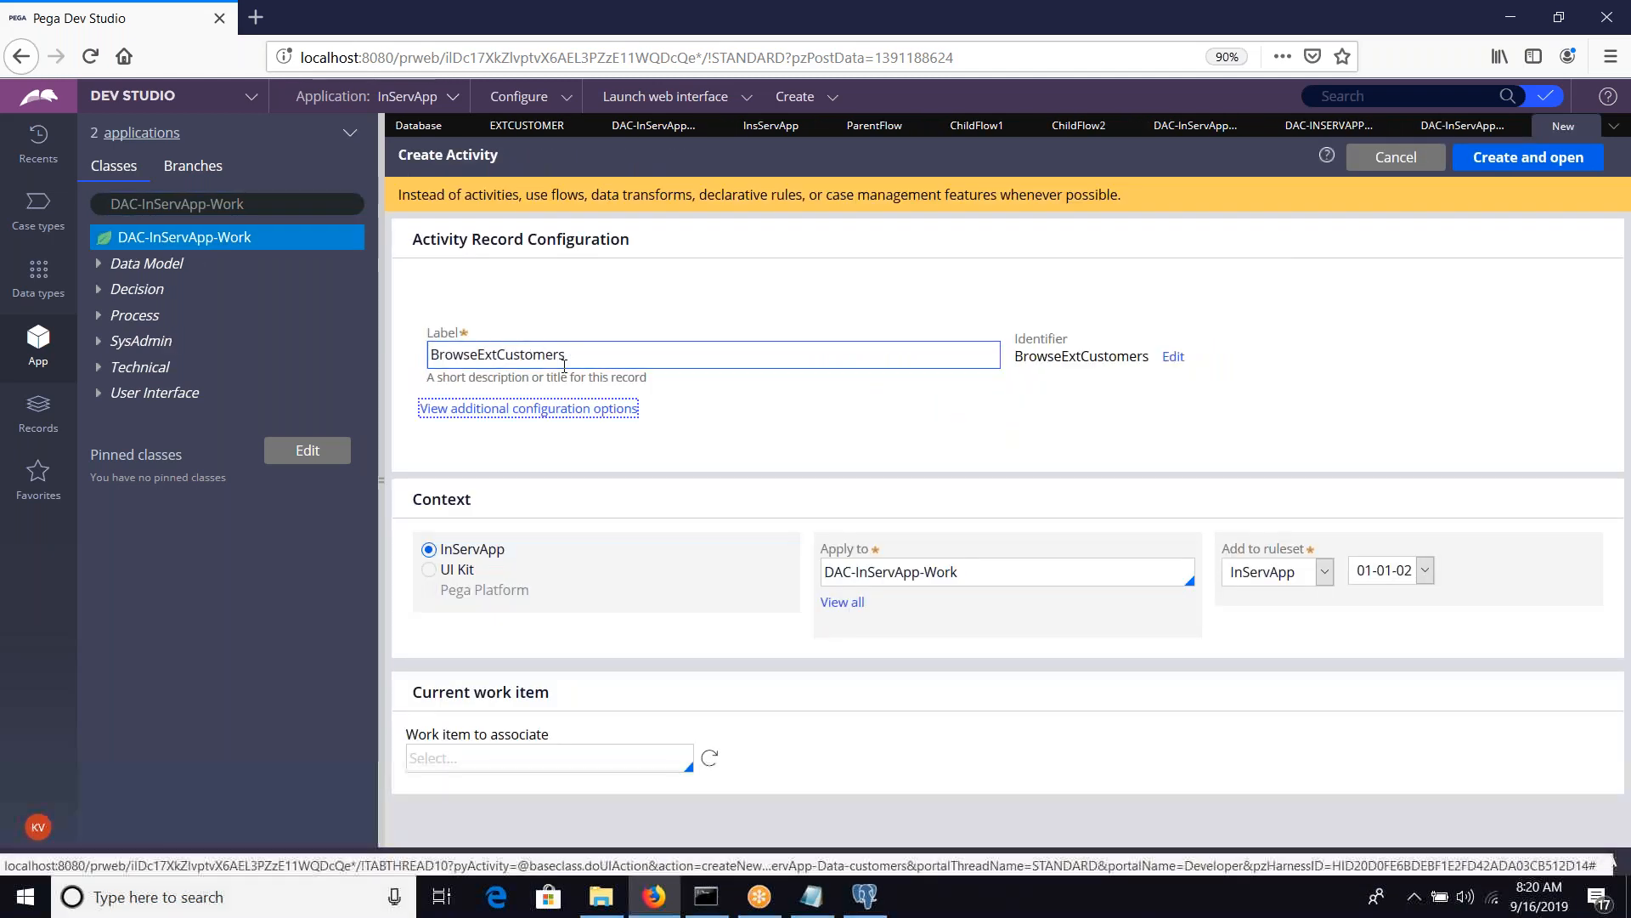
click(1514, 168)
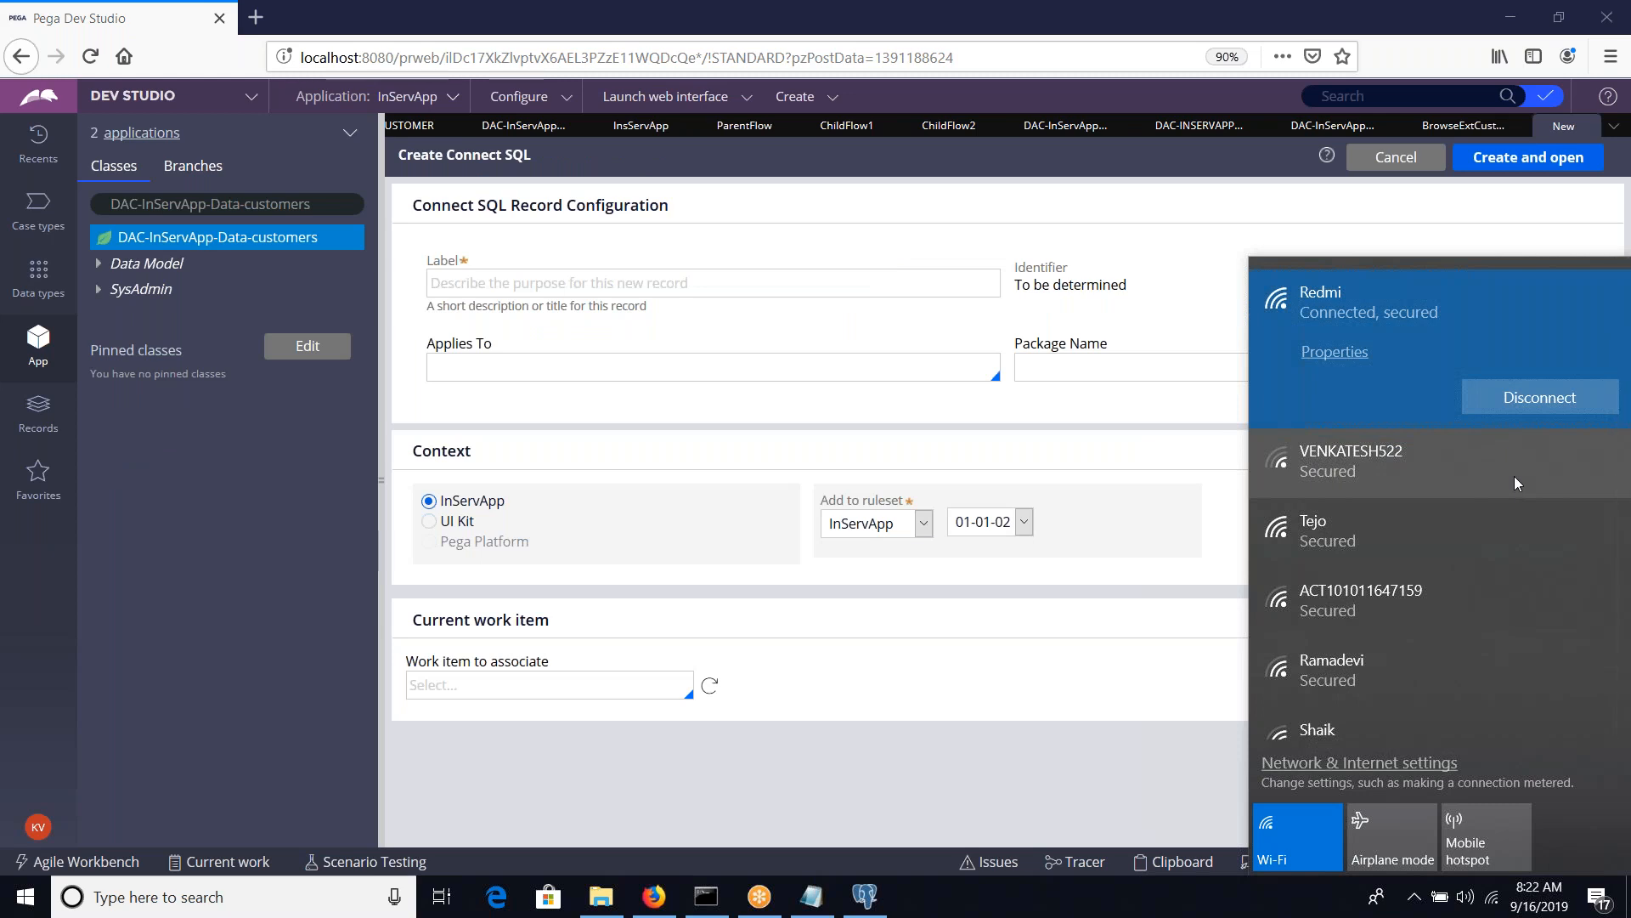
click(944, 787)
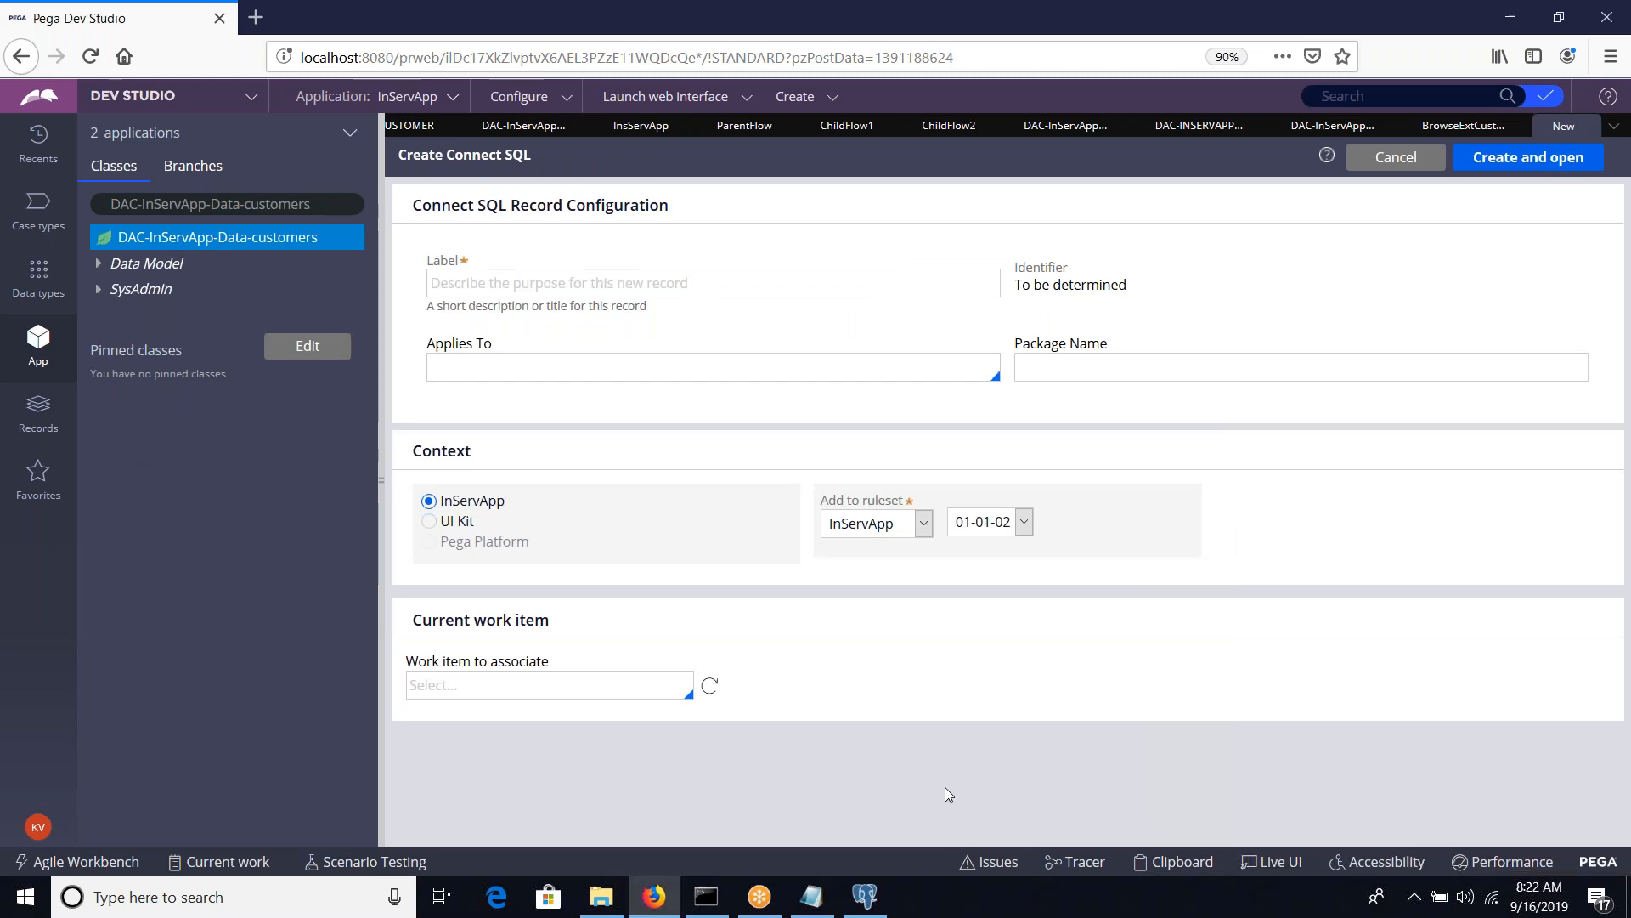
click(1485, 33)
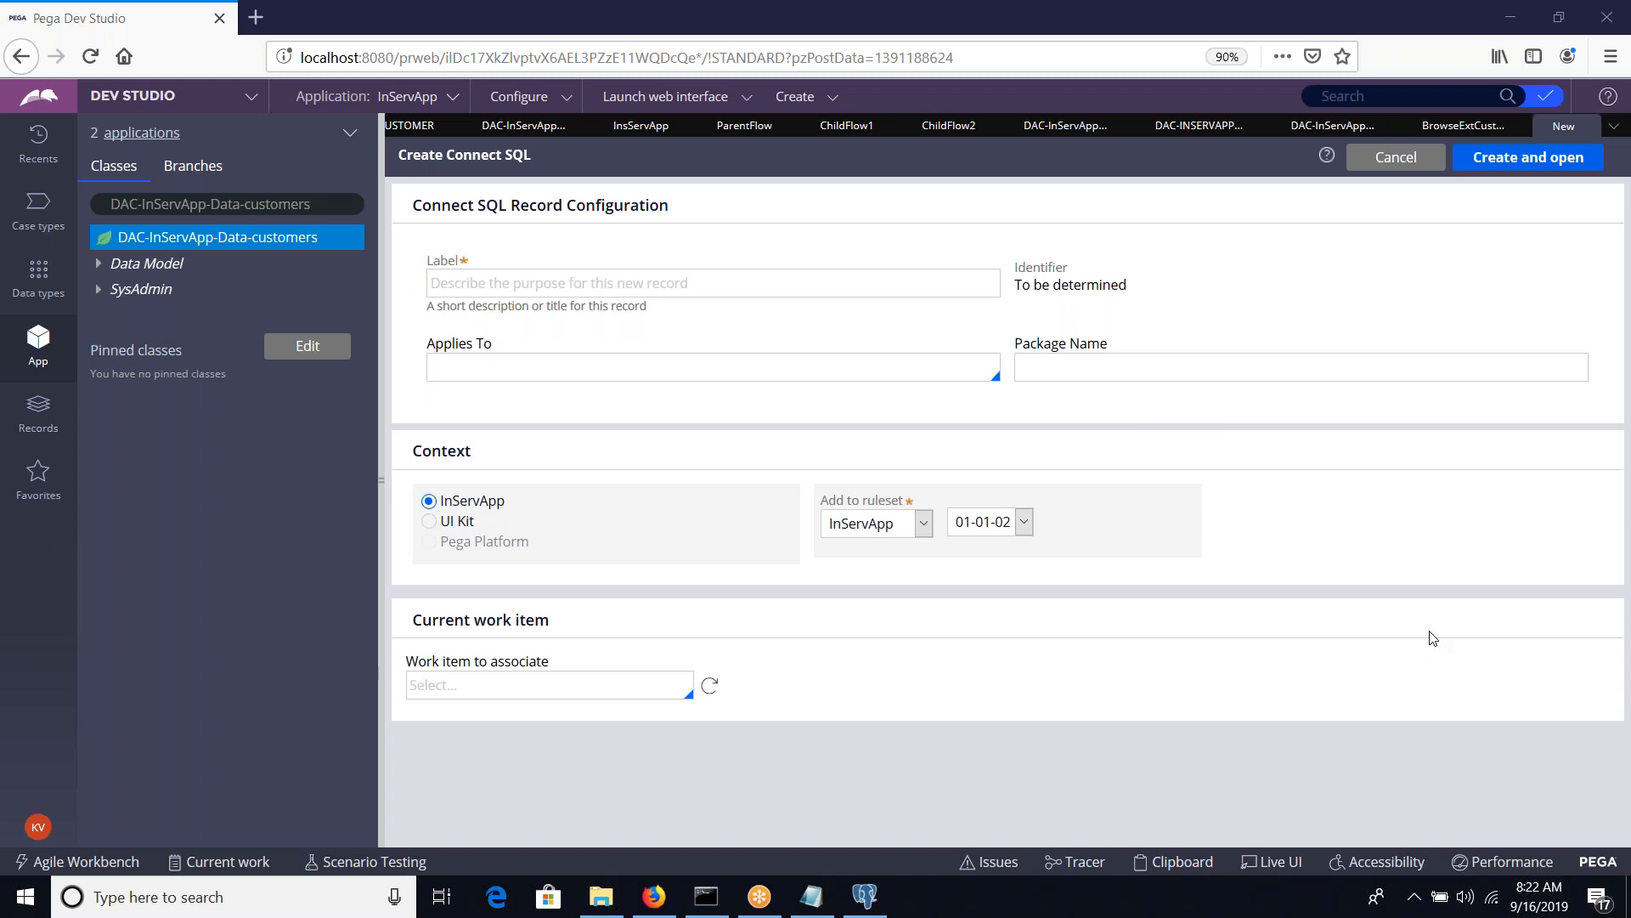
click(855, 890)
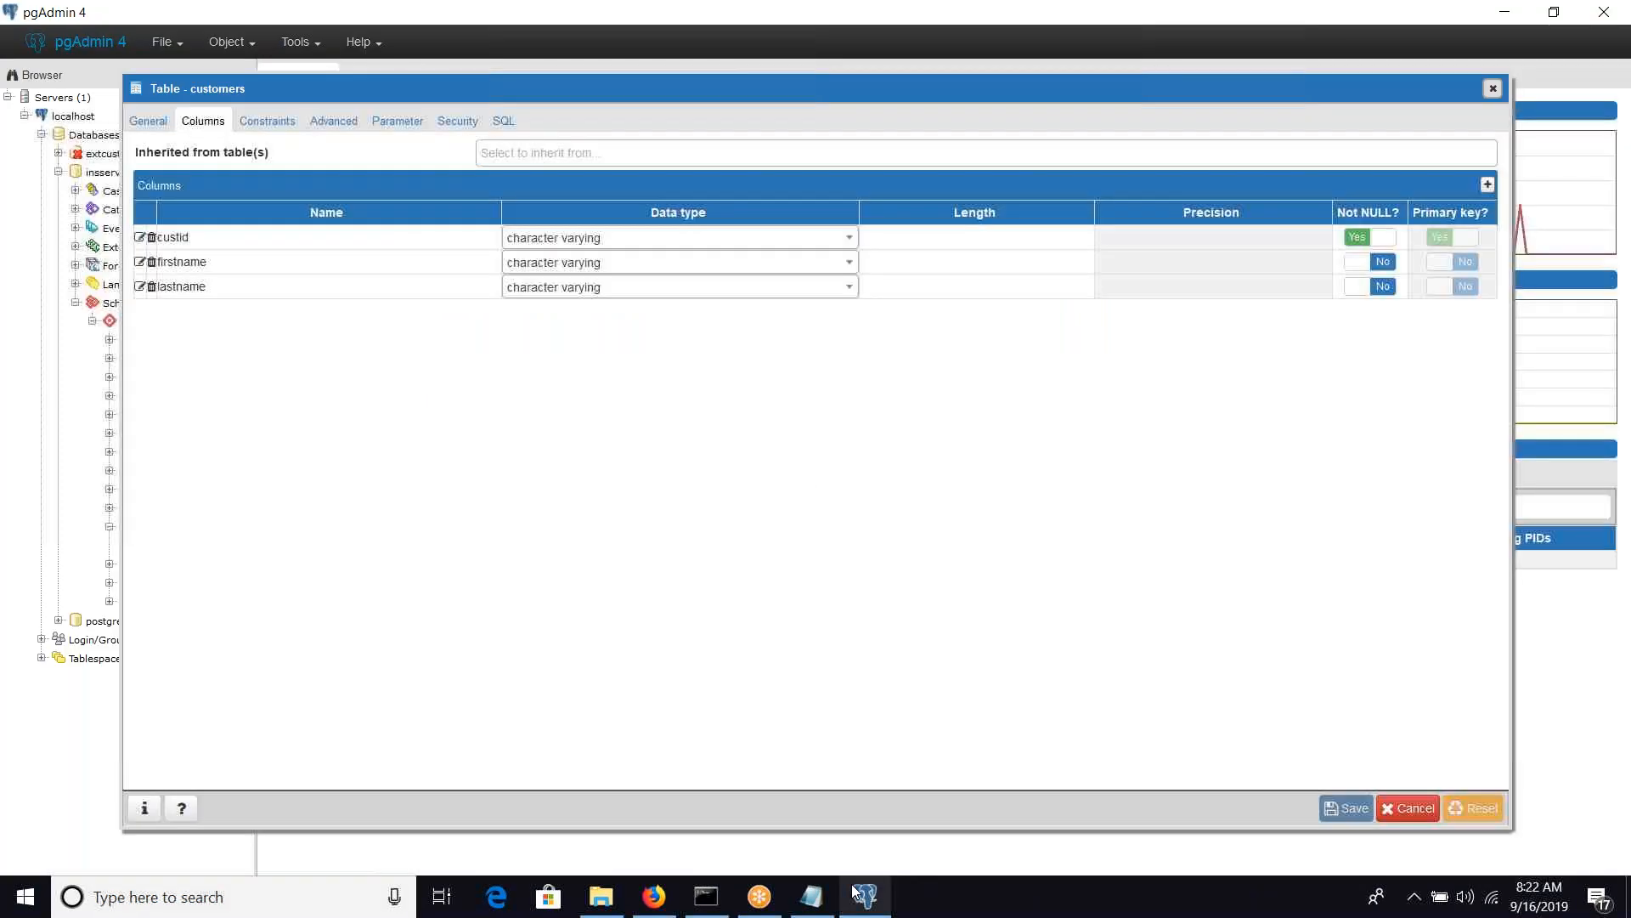
click(860, 892)
Label the new Connect SQL record getcustomers
click(497, 283)
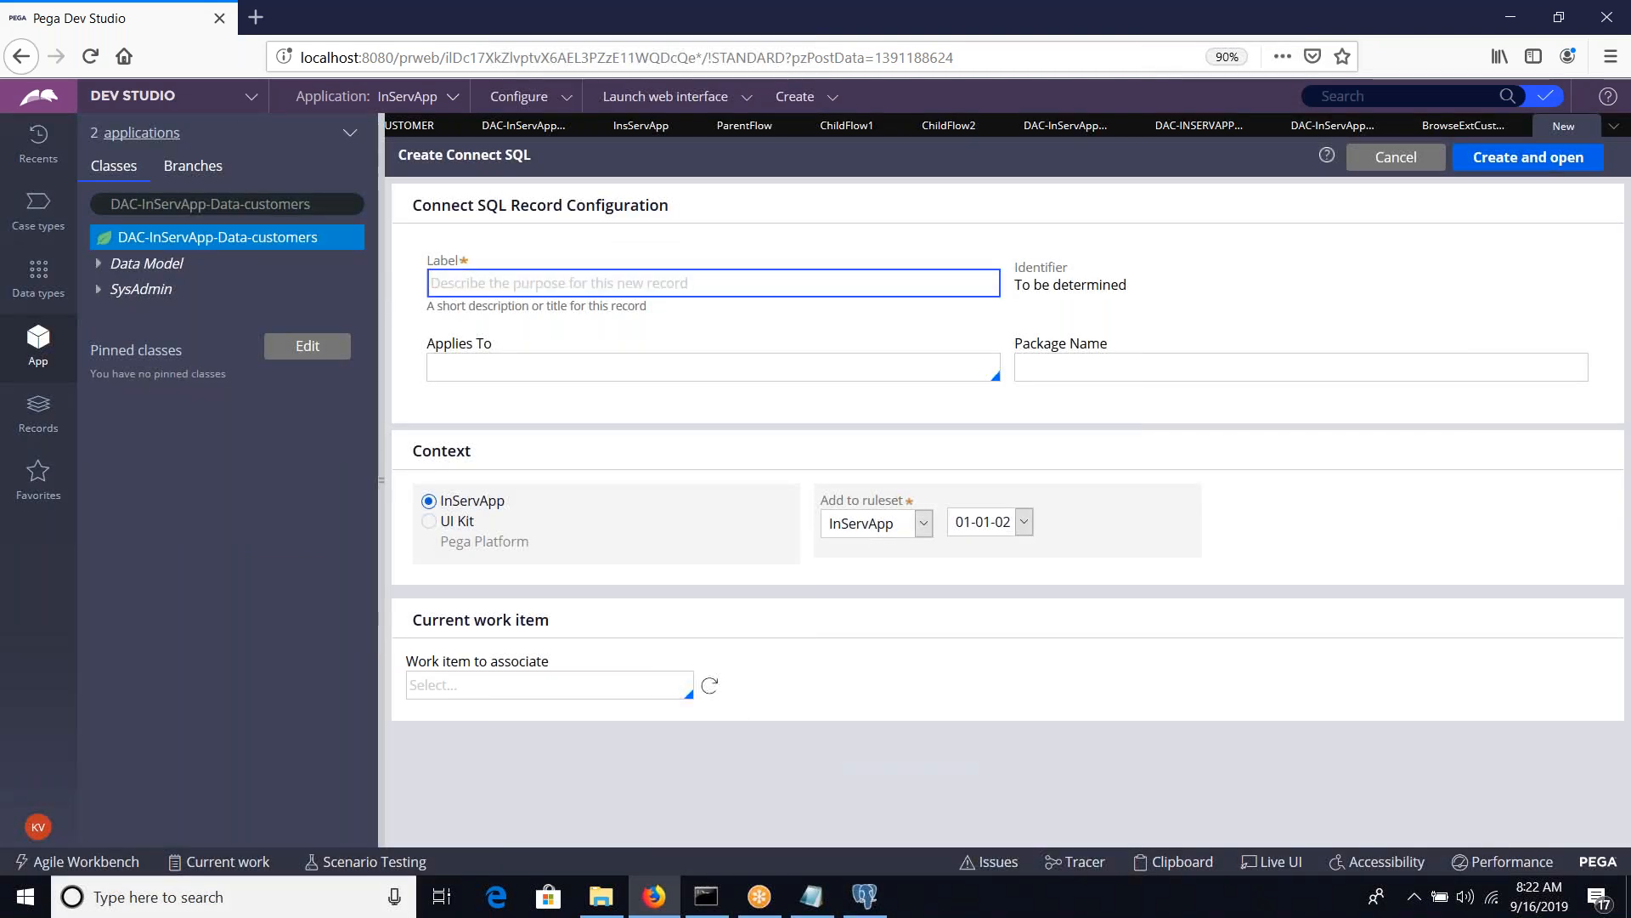
text(get)
key(BackSpace)
key(BackSpace)
key(BackSpace)
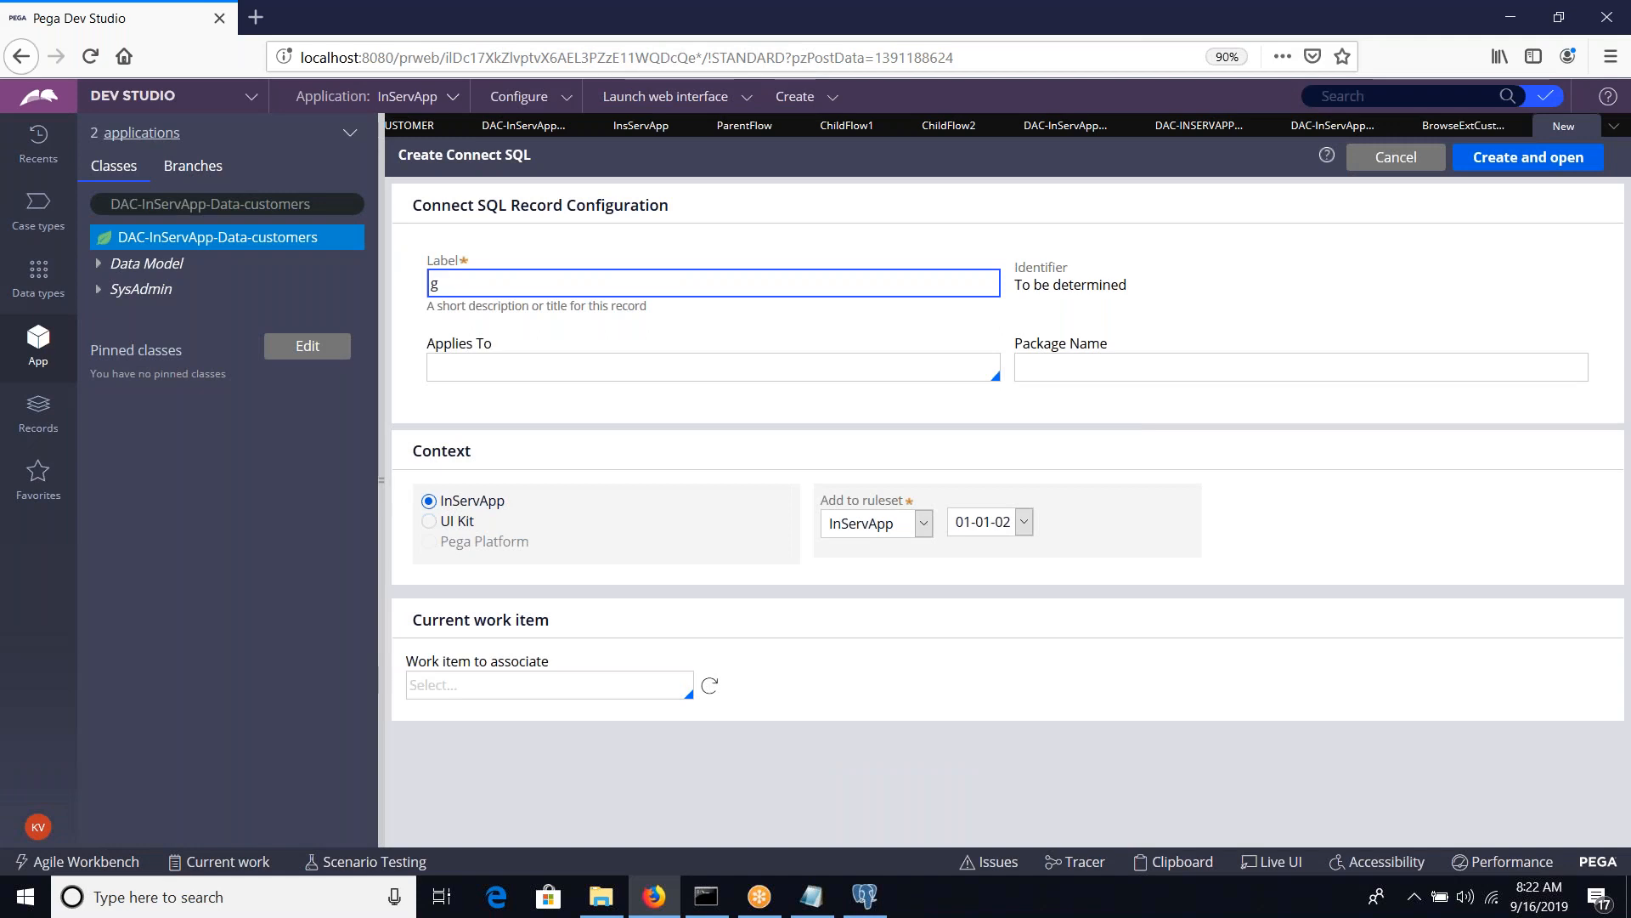
text(st)
key(BackSpace)
key(BackSpace)
text(getcustomers)
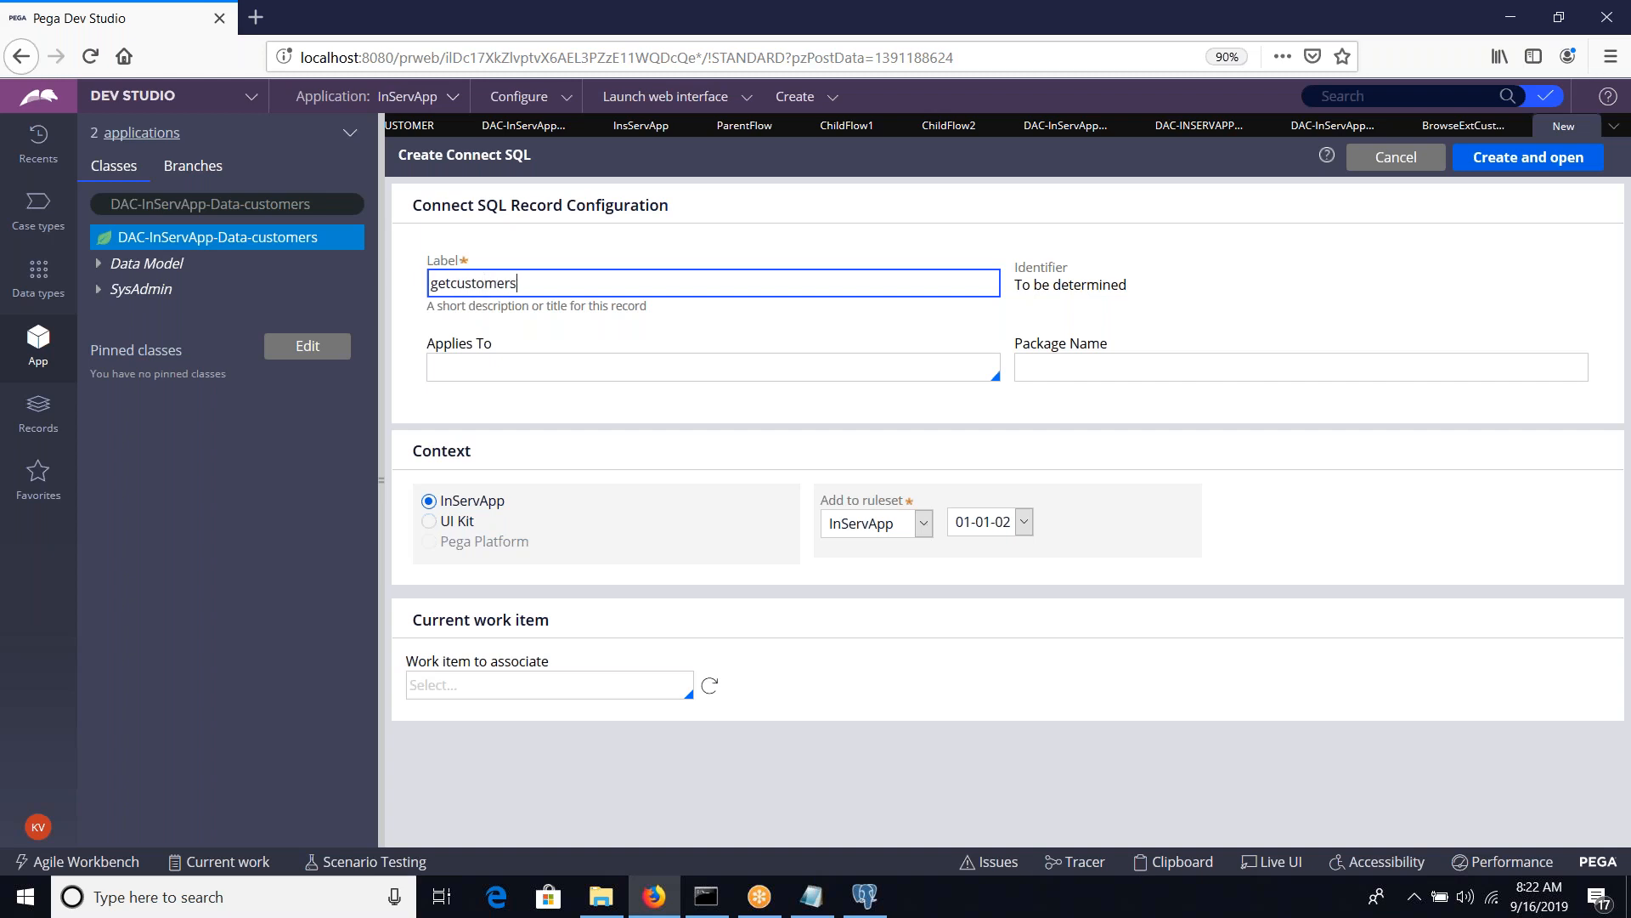
key(Tab)
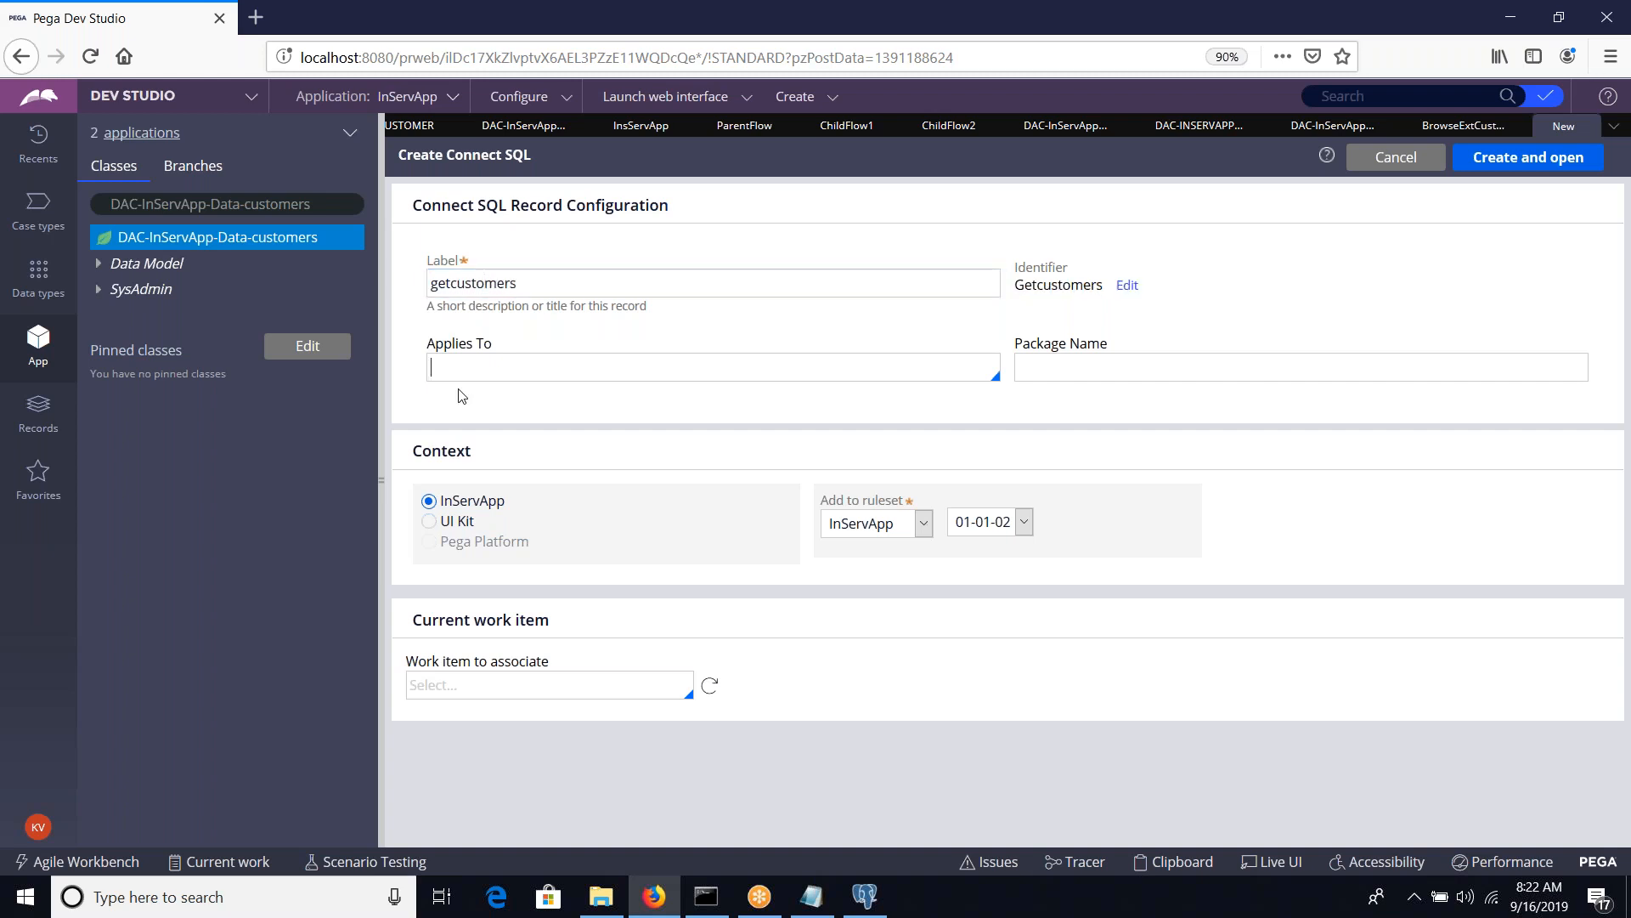
Apply the getcustomers Connect SQL record to class DAC-InServApp-Data-customers and set its package name to SQL
click(331, 207)
key(ctrl+c)
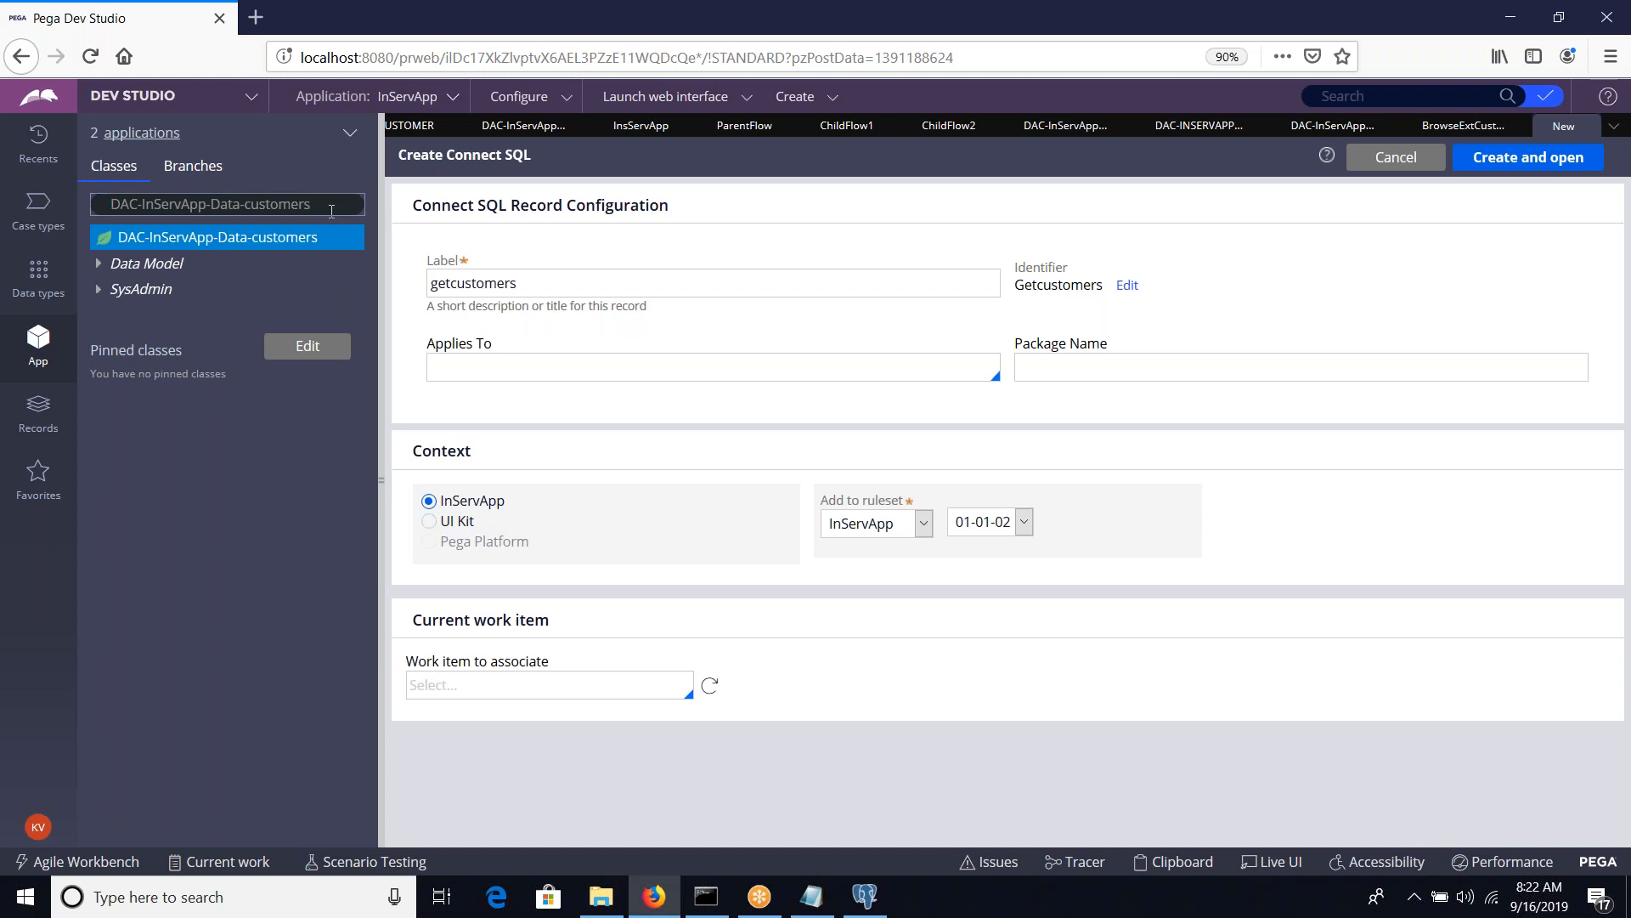
click(479, 365)
text(v)
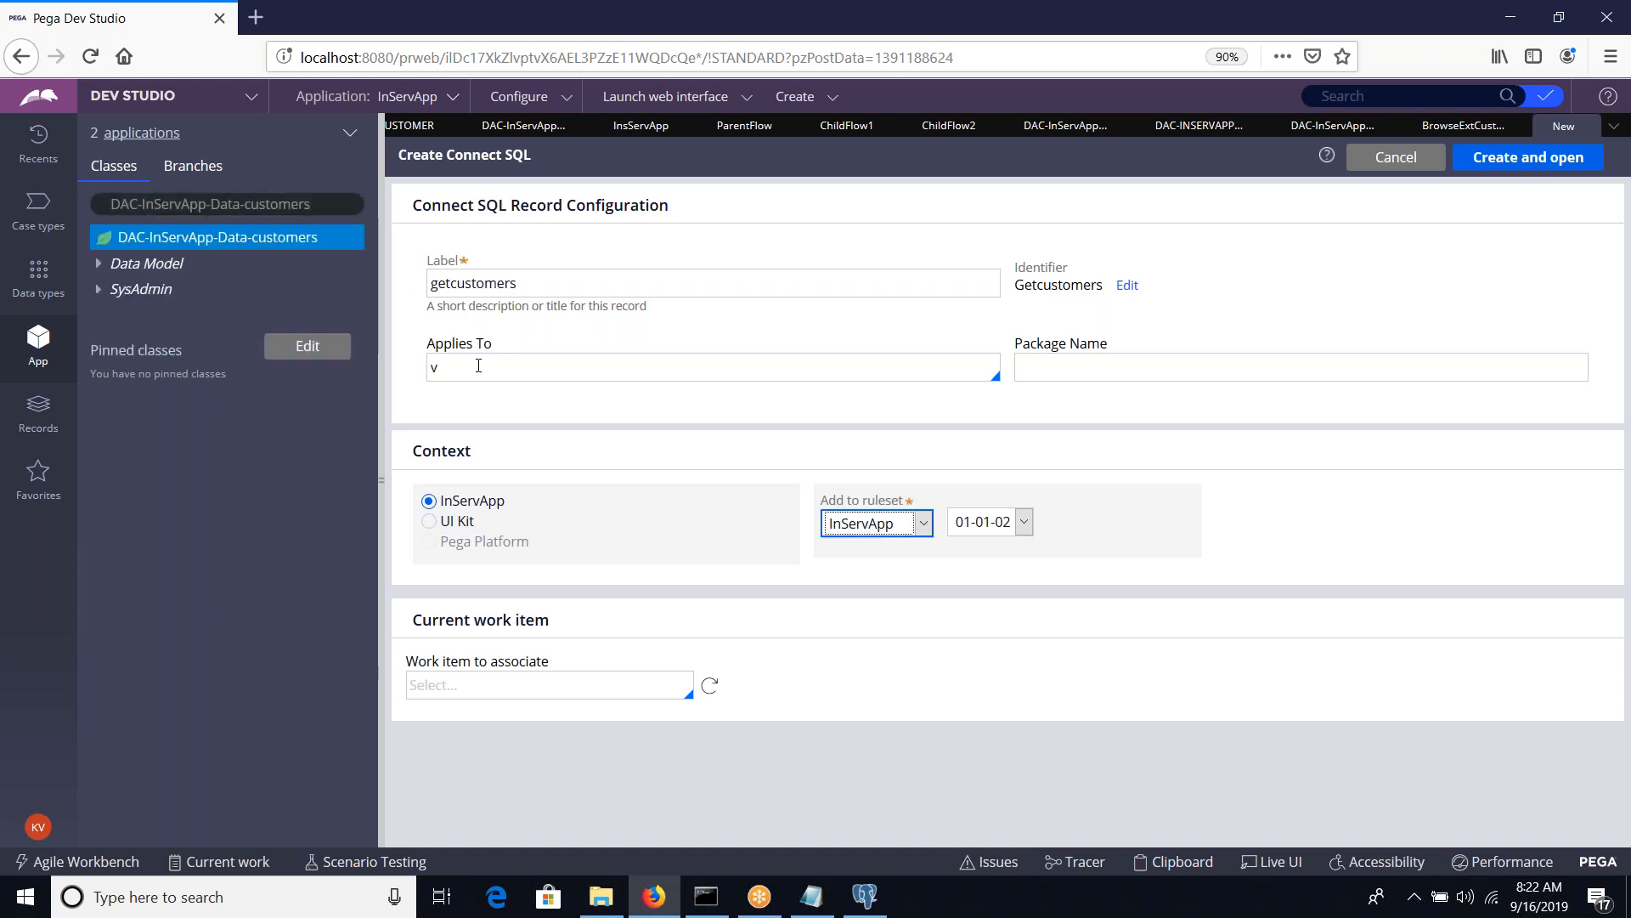
key(BackSpace)
key(ctrl+v)
click(1089, 367)
text(SQL)
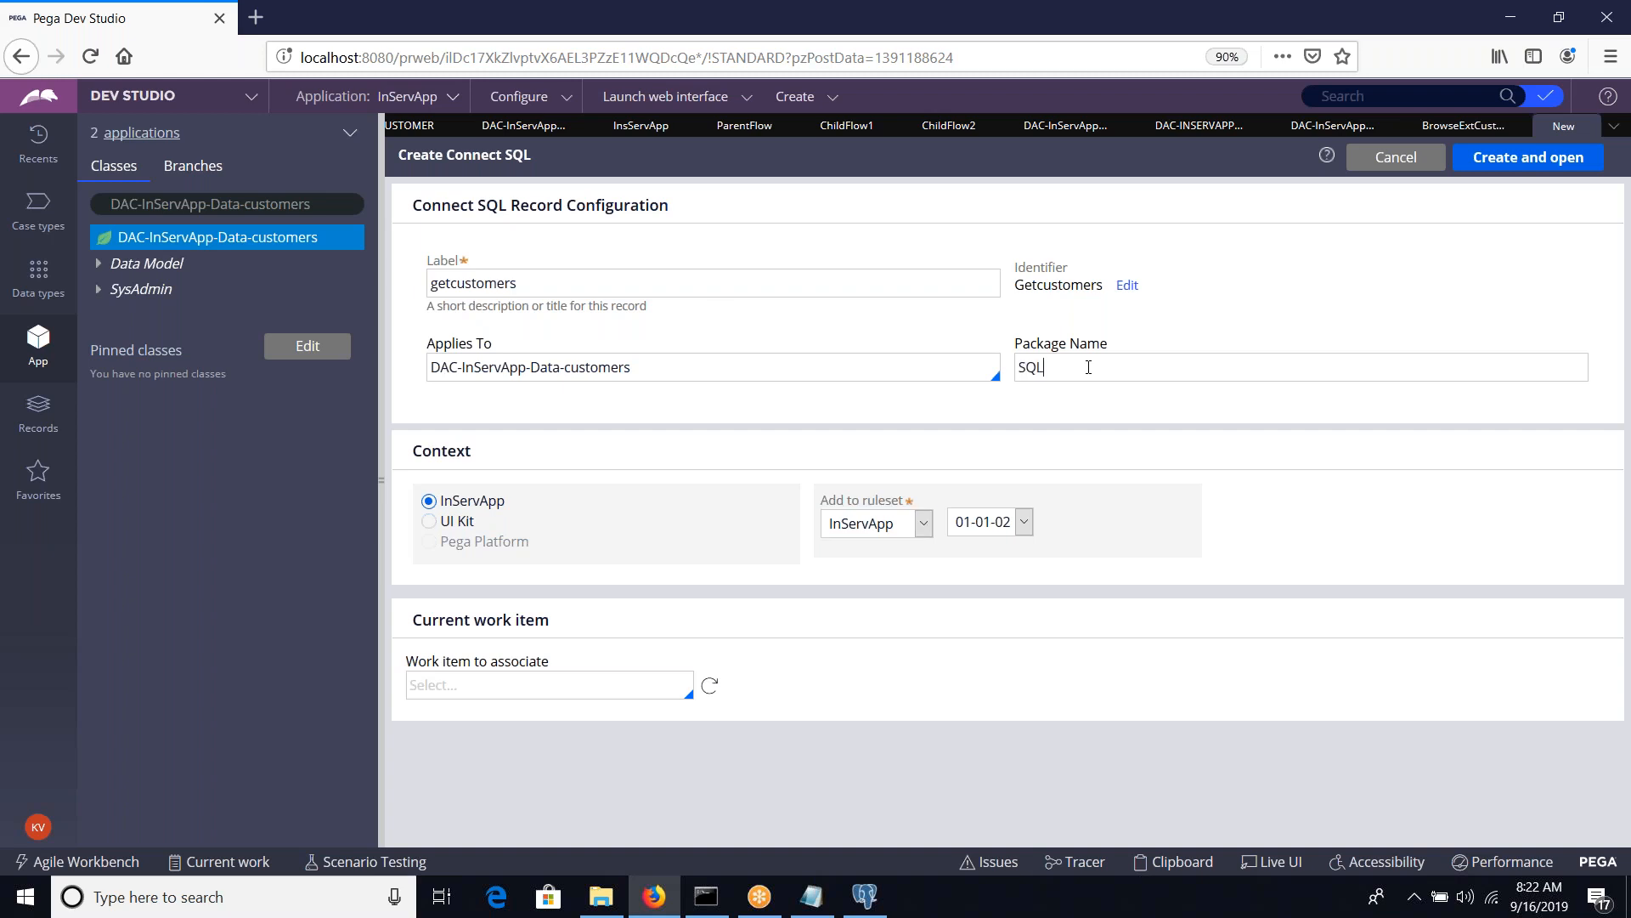
right_click(304, 244)
mouse_move(304, 264)
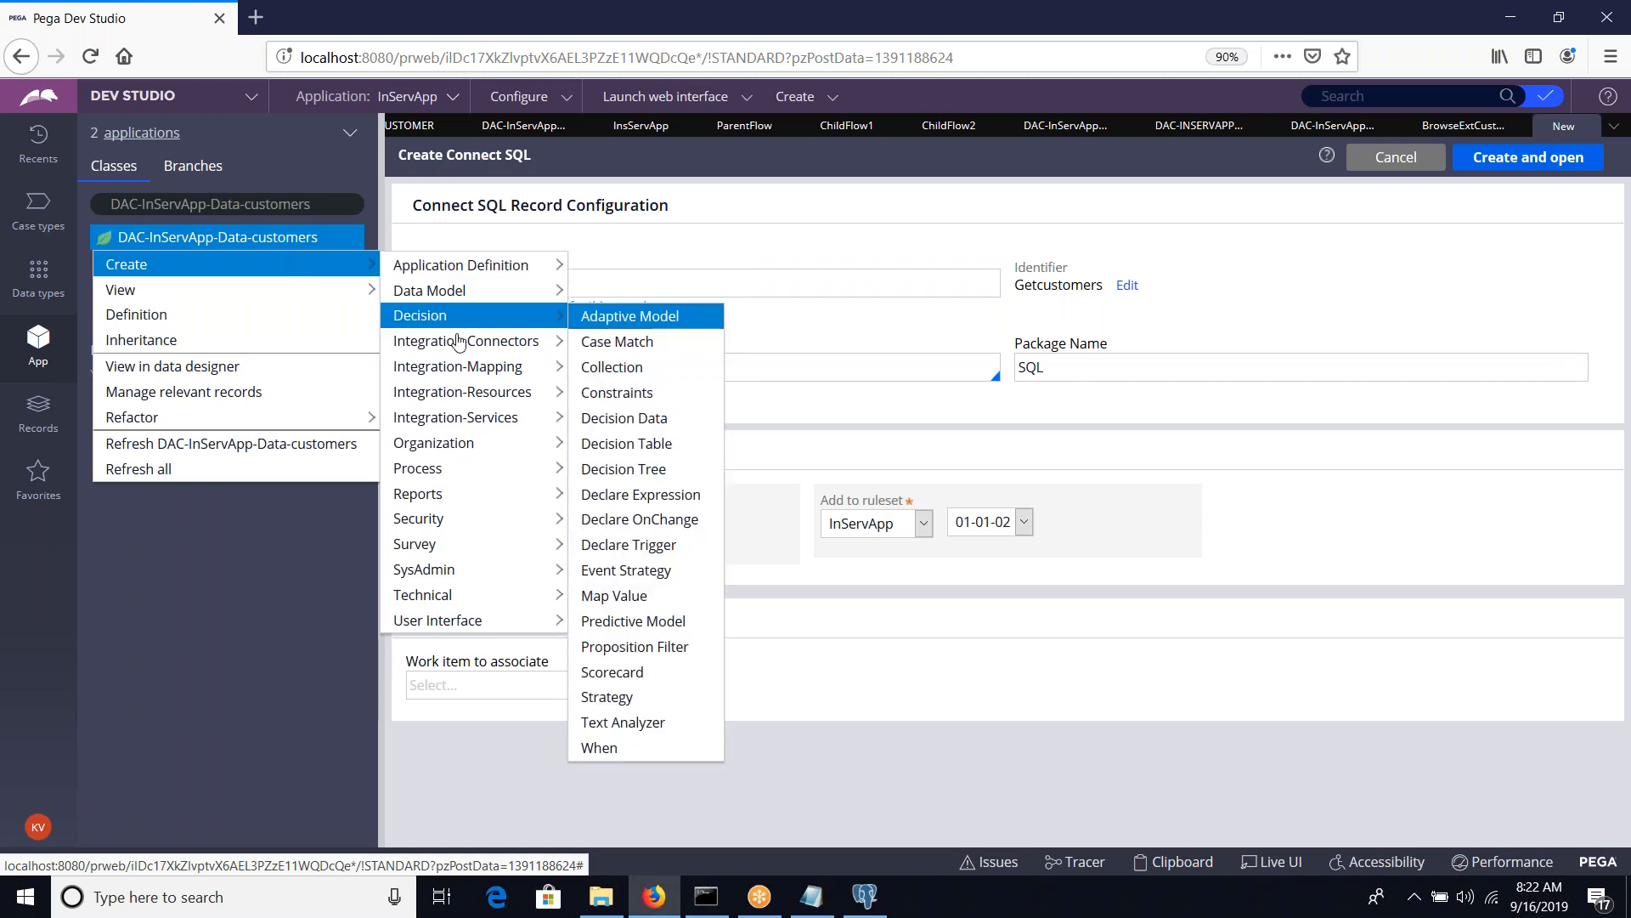
mouse_move(459, 342)
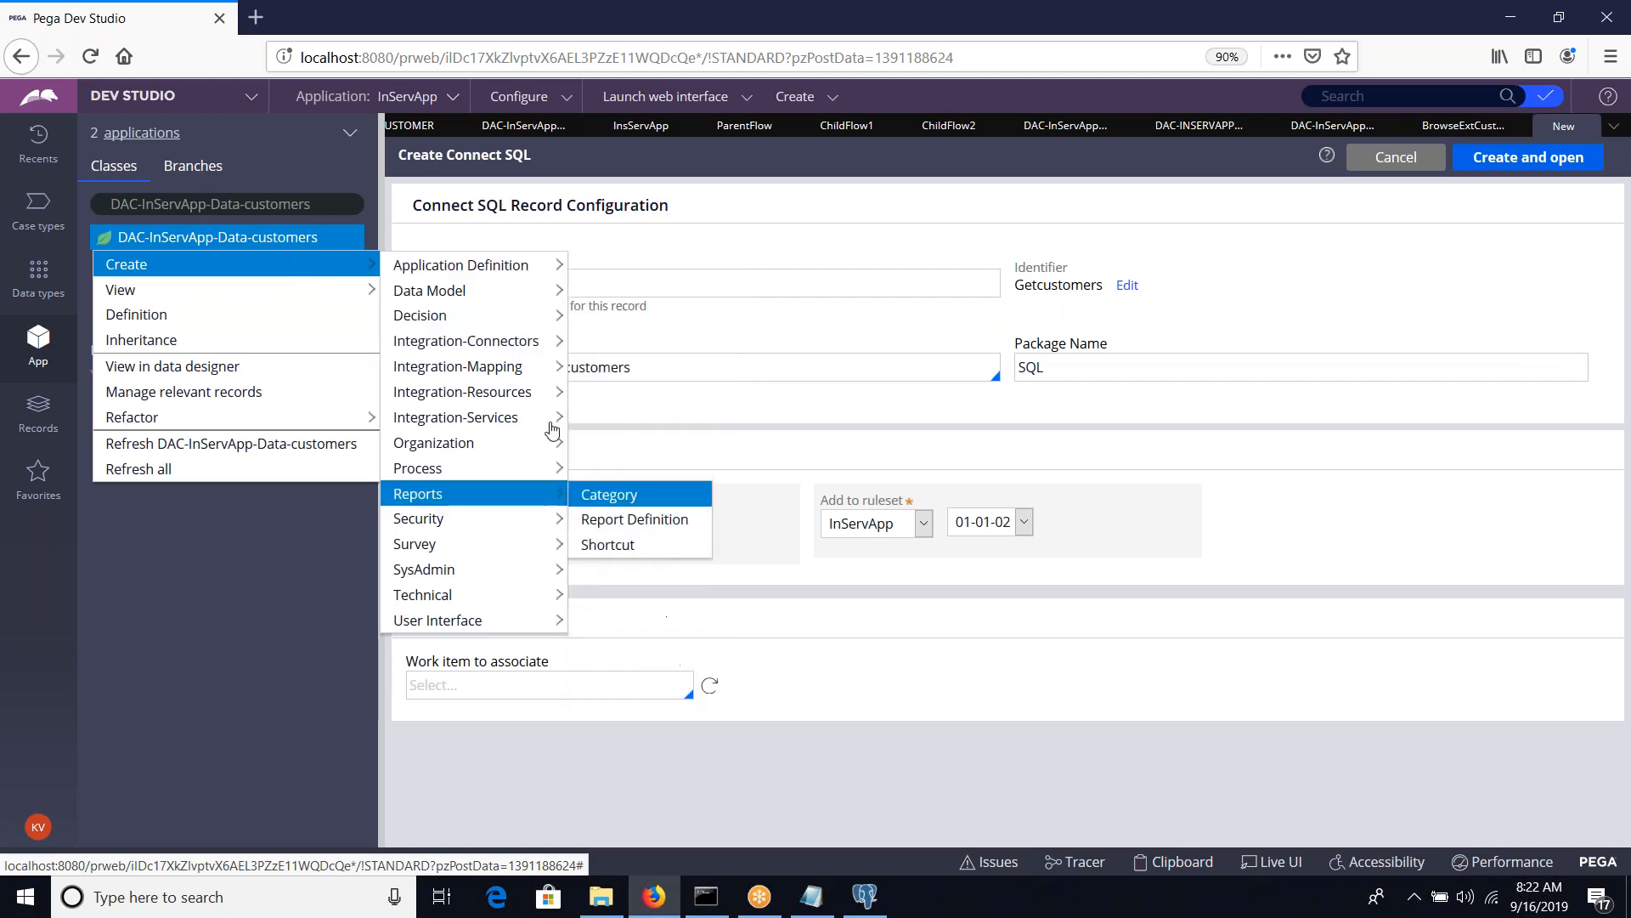
click(994, 699)
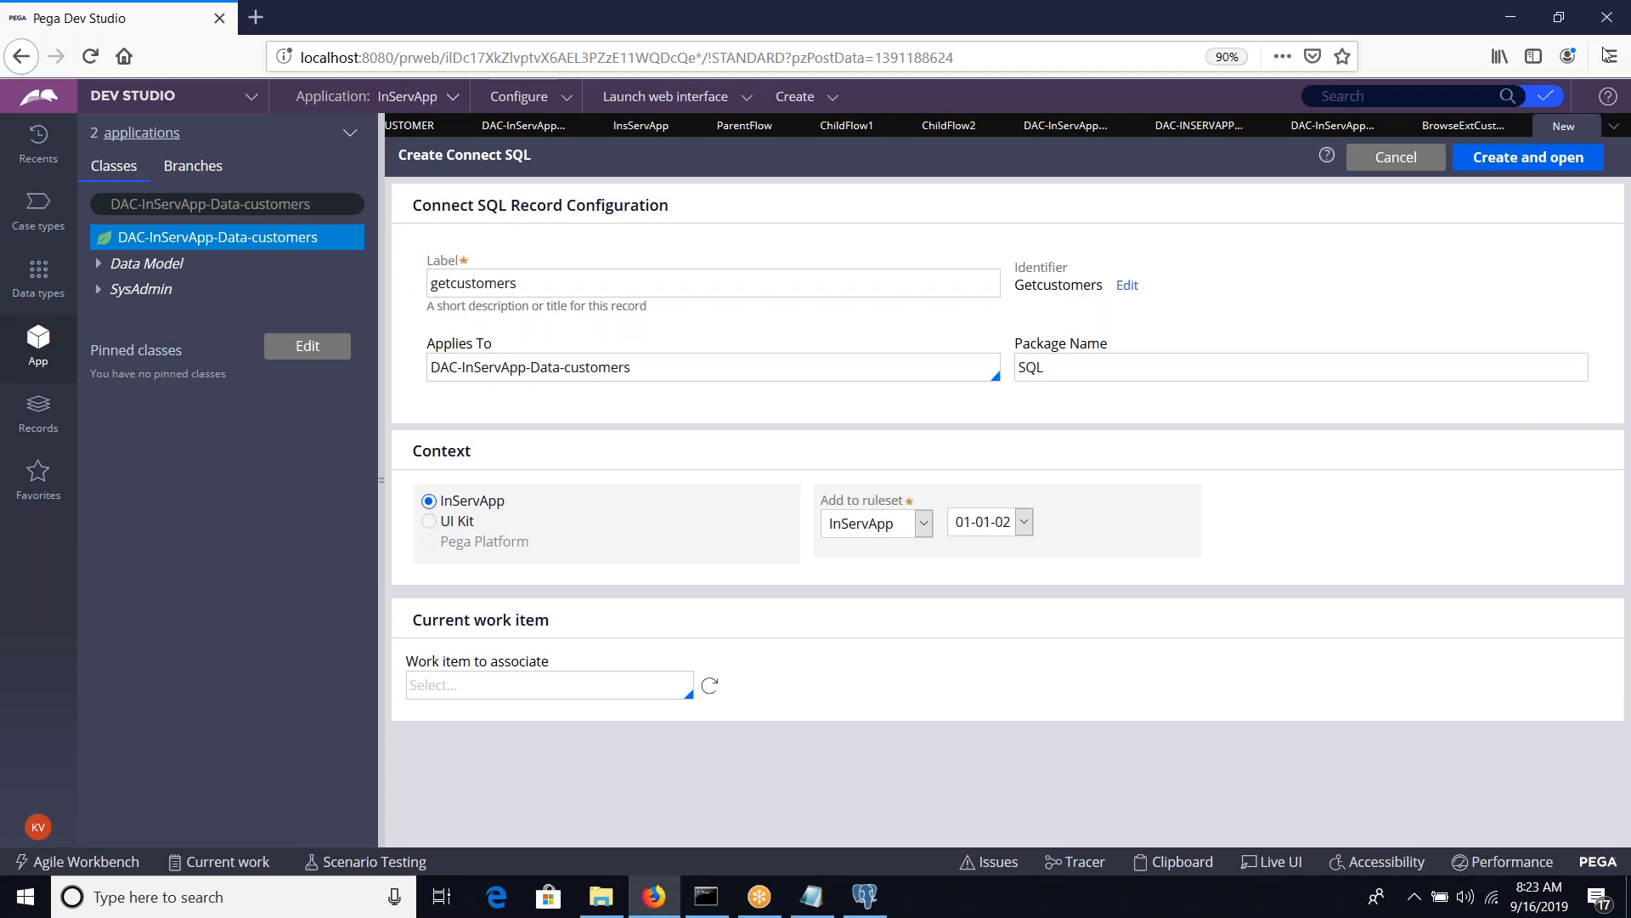
Create and open the getcustomers Connect SQL record and open its Browse SQL statement for editing
click(1529, 158)
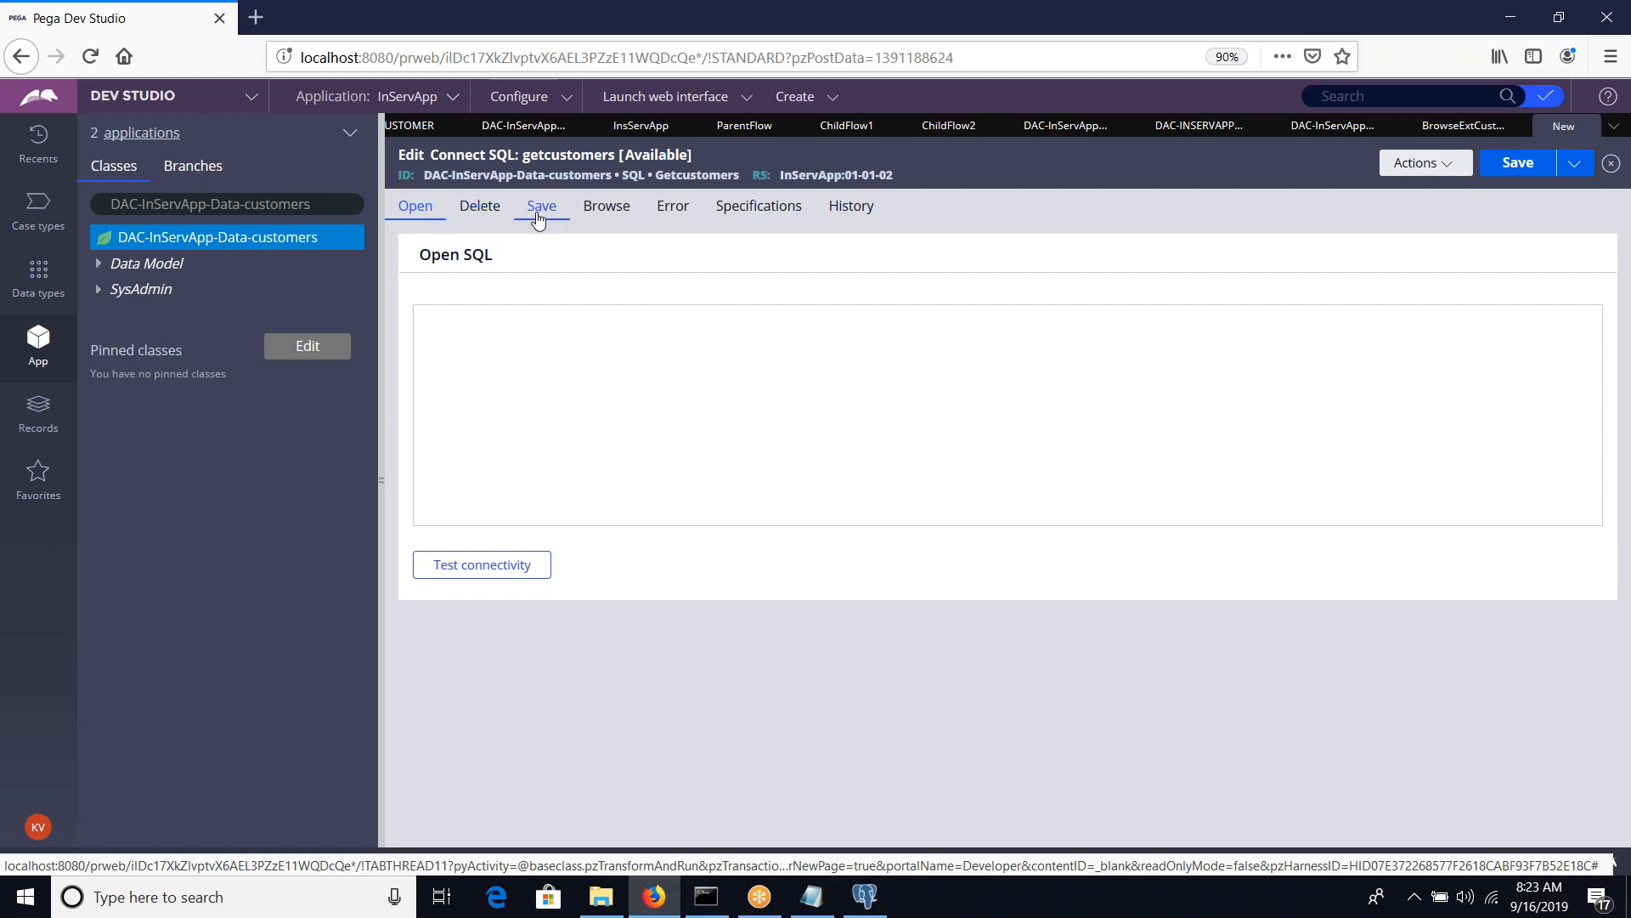
click(575, 214)
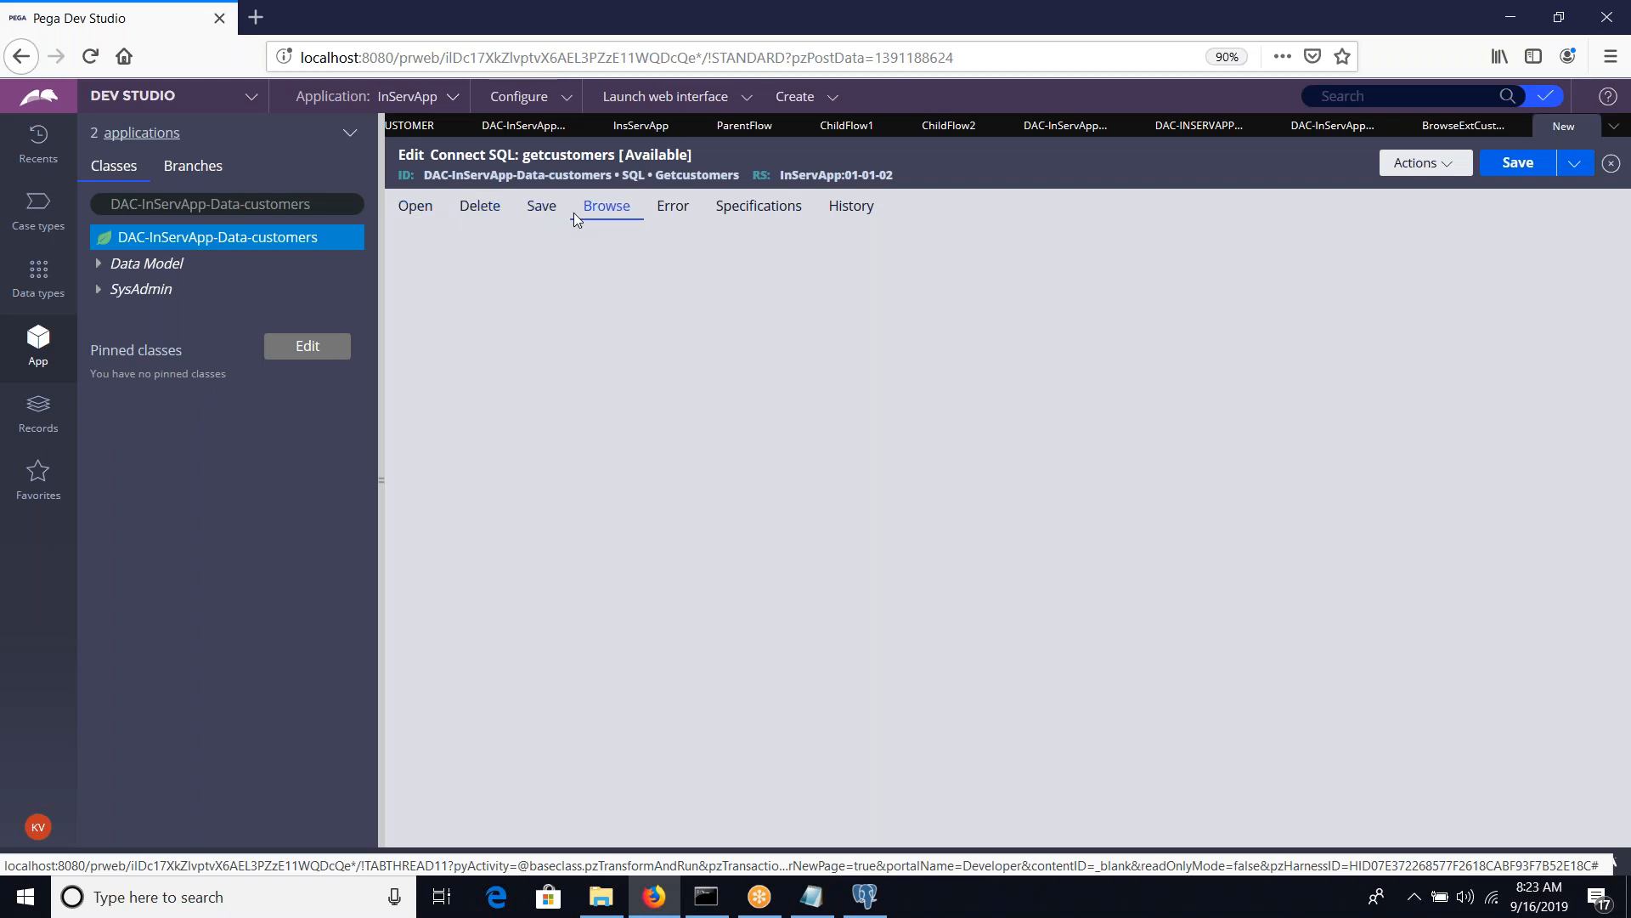
click(519, 352)
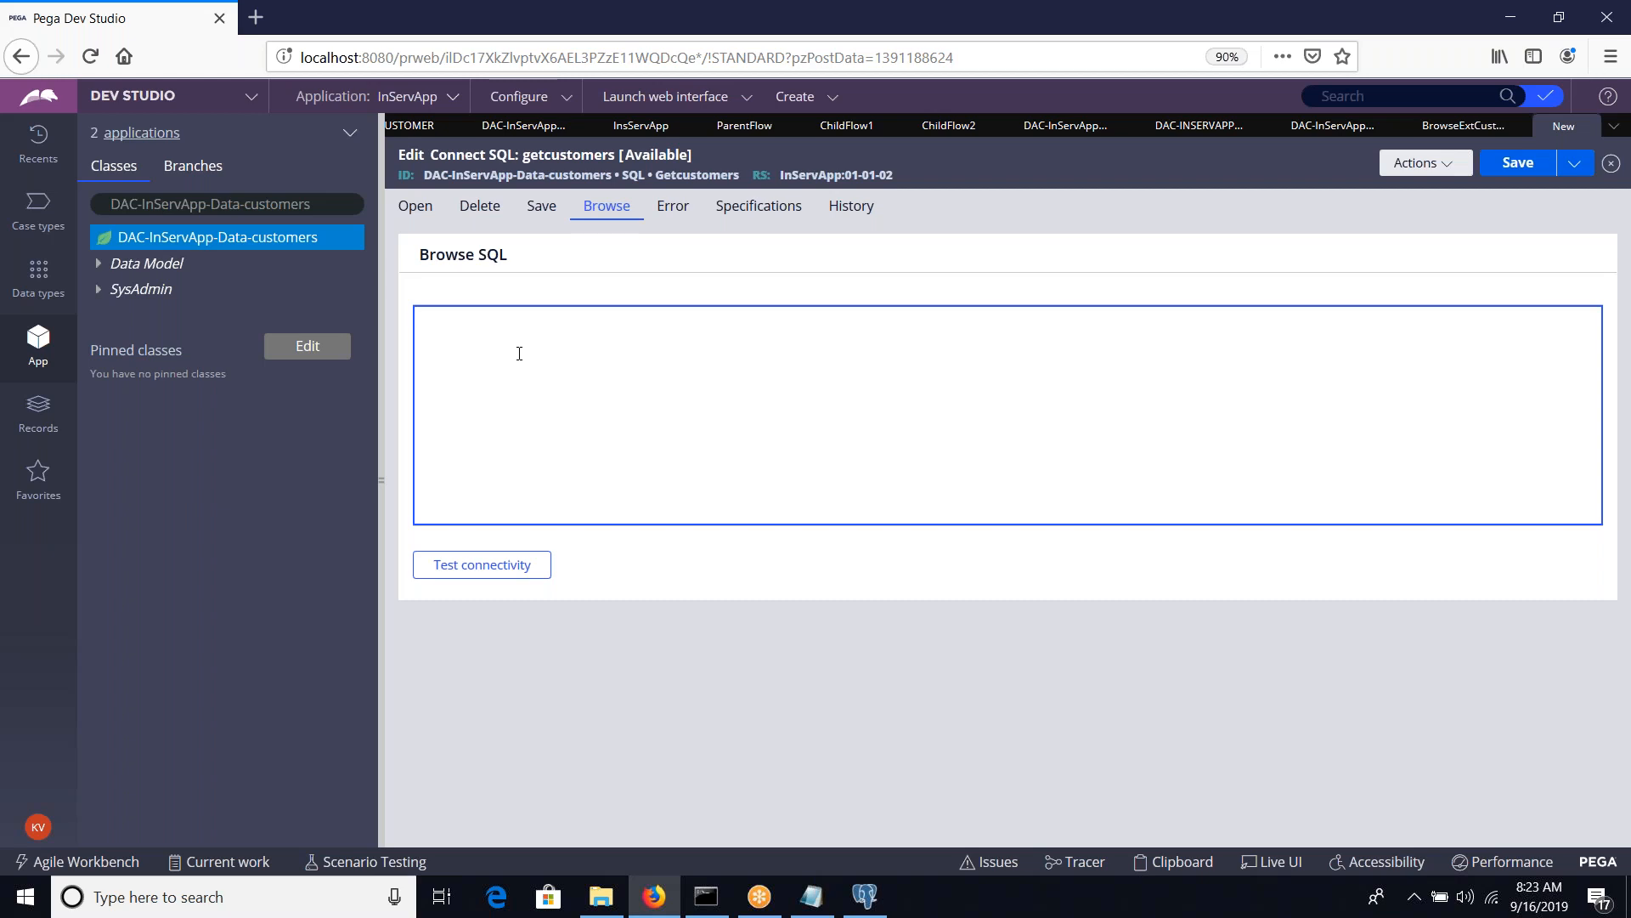
Enter the Browse SQL statement "select * from DAC-InServApp-Data-customers", copying the class name from the class explorer
text(select * from)
click(333, 206)
key(ctrl+c)
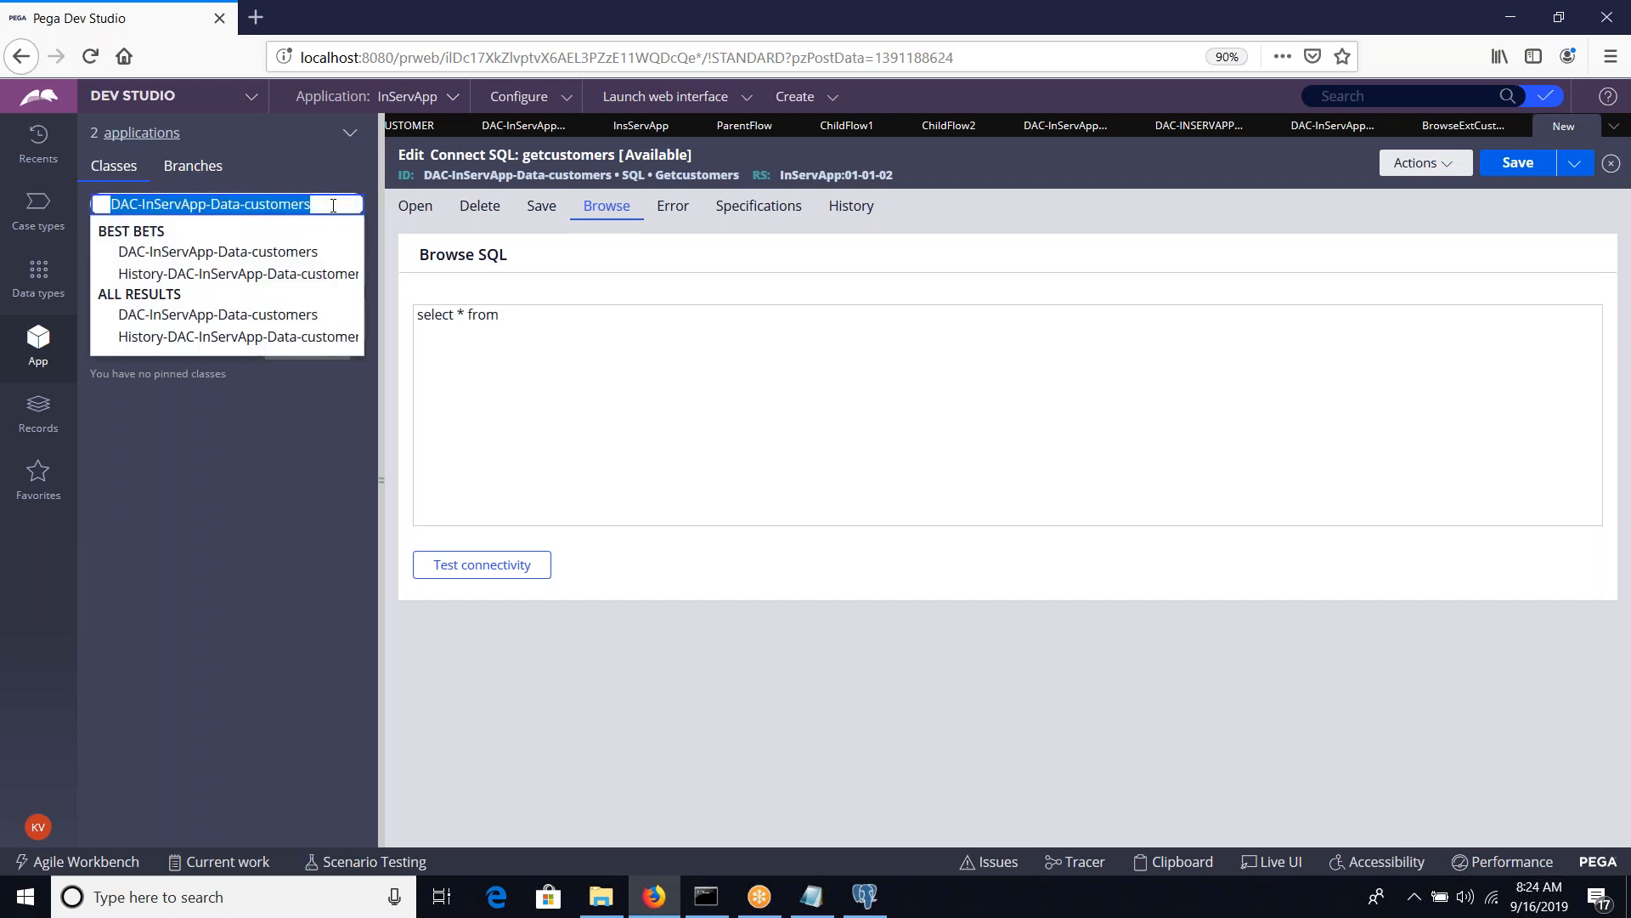
click(557, 312)
key(ctrl+v)
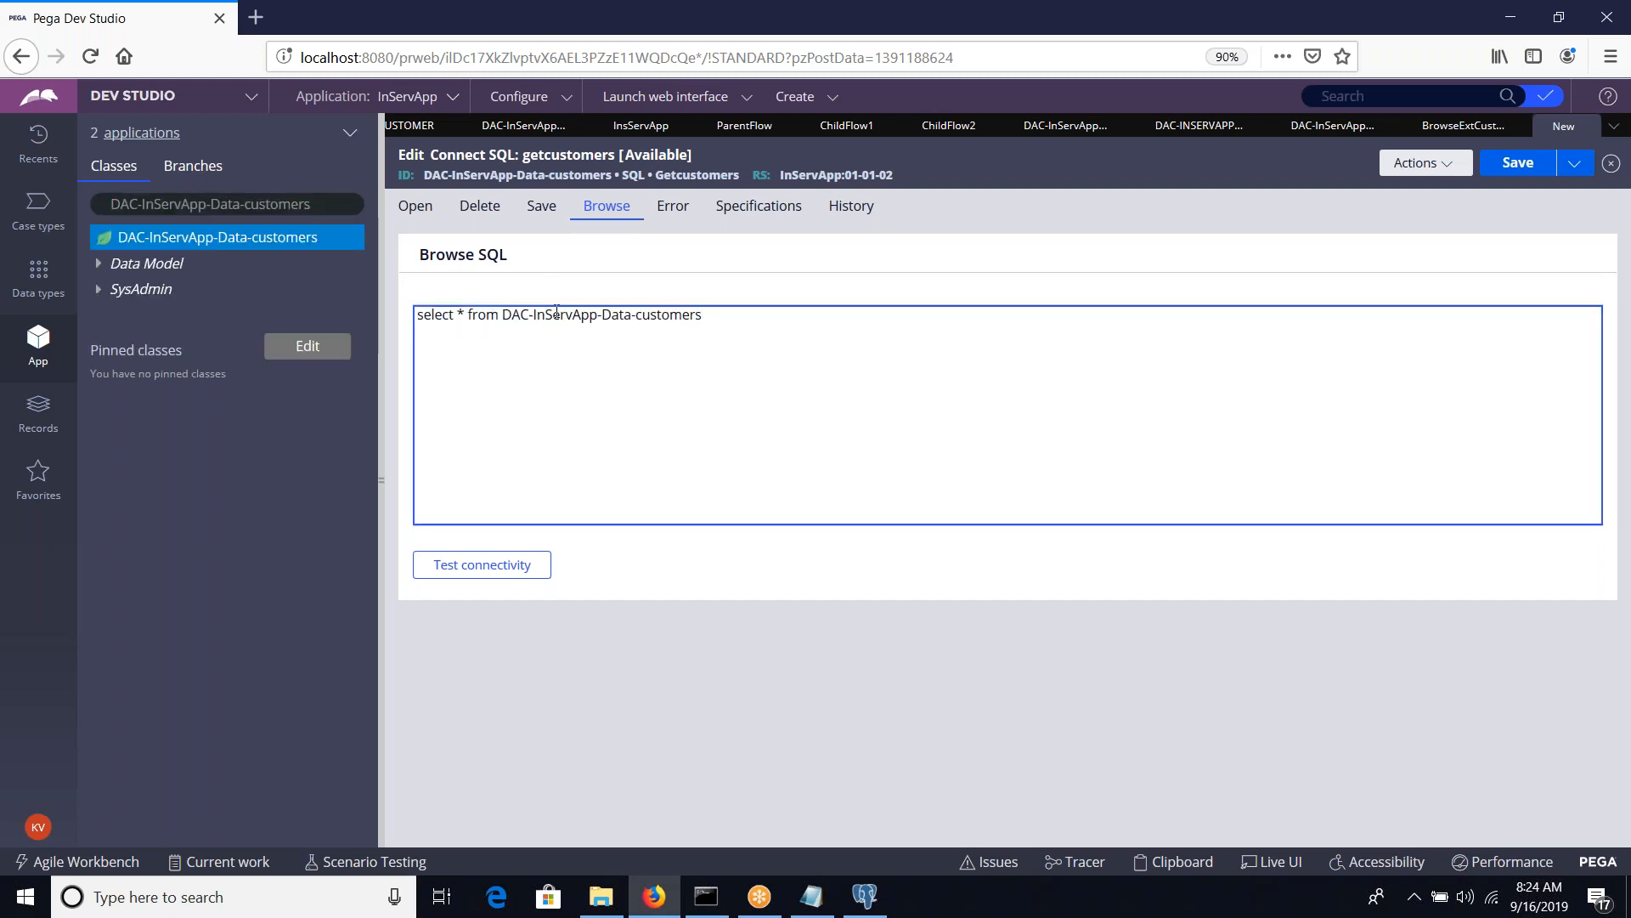
Turn the table reference in the query into {class:DAC-InServApp-Data-customers} and save the Connect SQL record
click(506, 316)
text(class:)
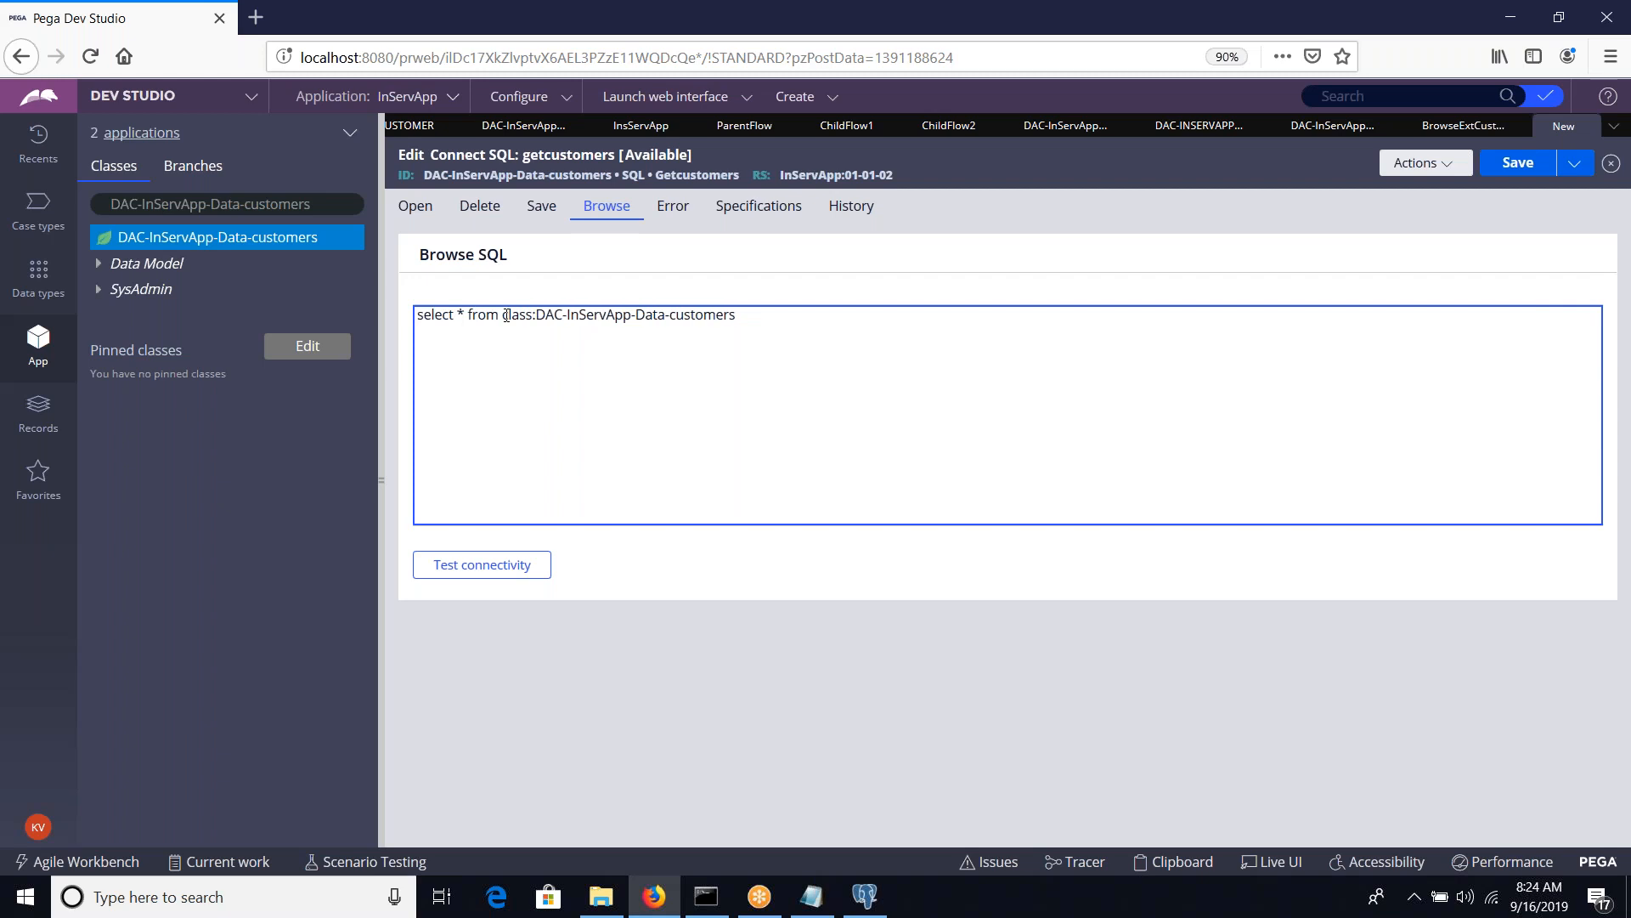
click(509, 314)
text({)
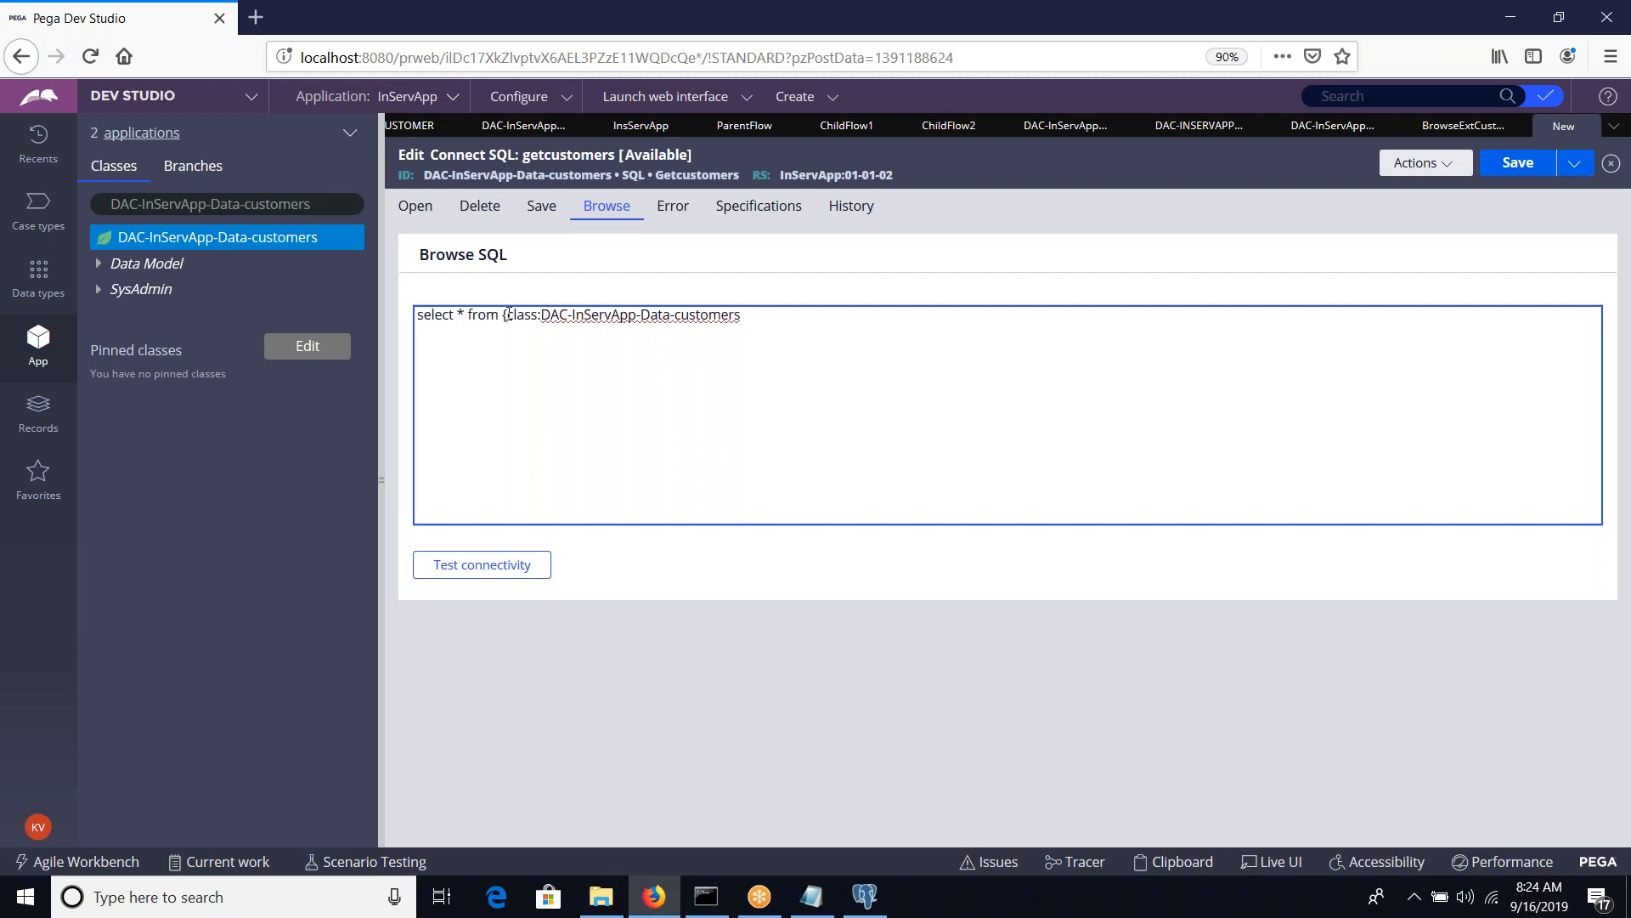
text(})
click(1499, 181)
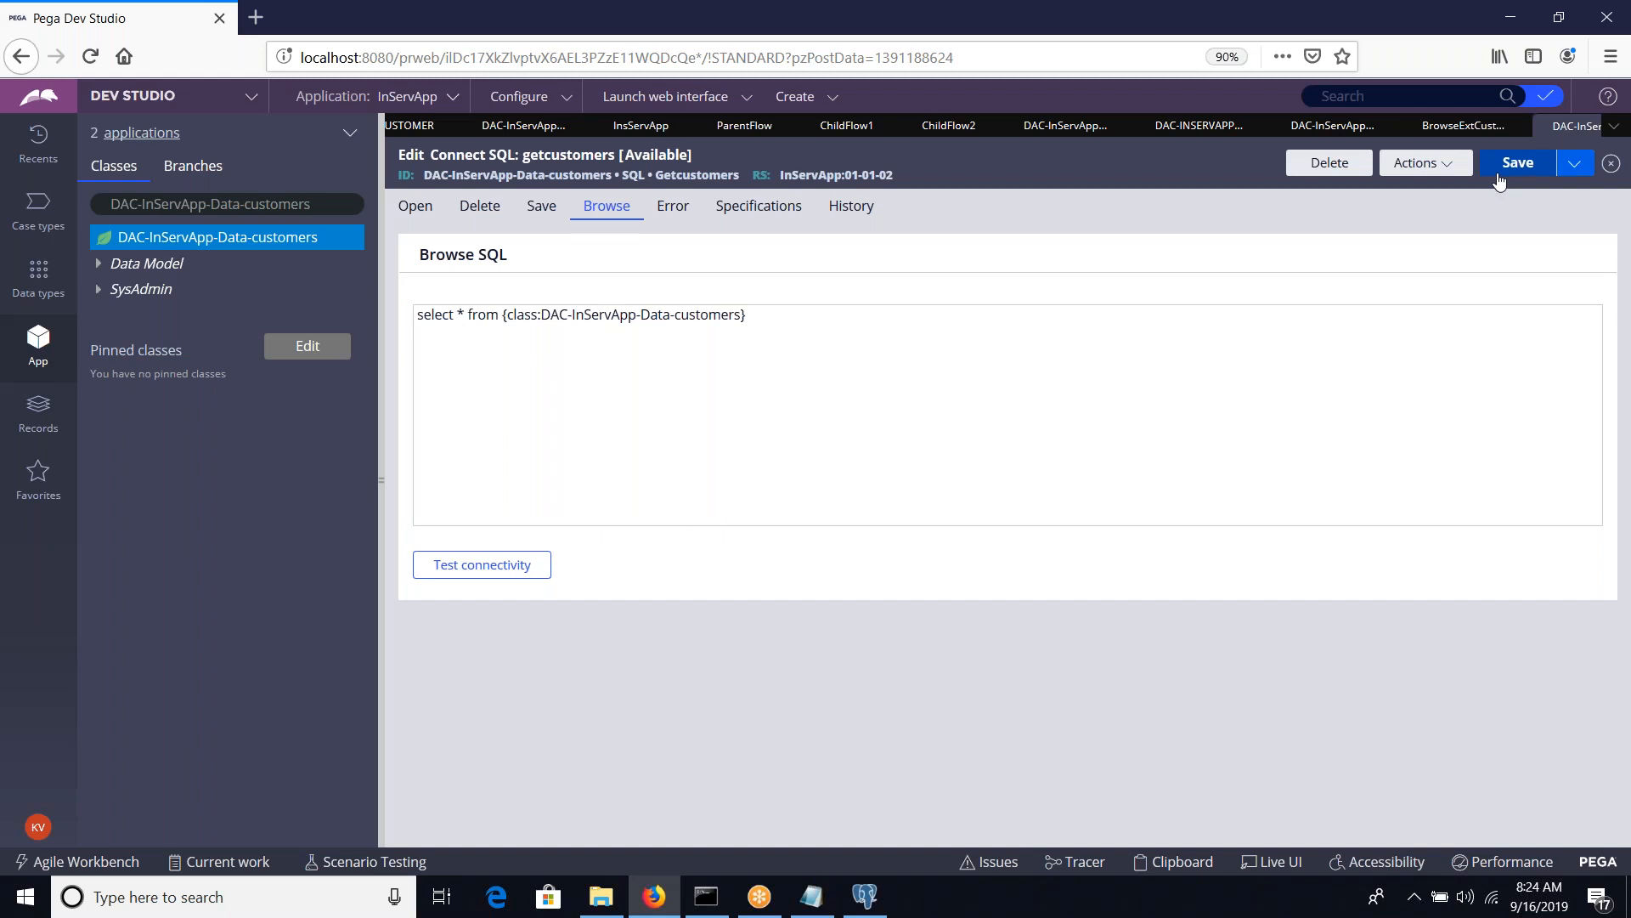
Return to the BrowseExtCustomers activity and clear the comment marks from the first step's label
click(1477, 133)
click(517, 321)
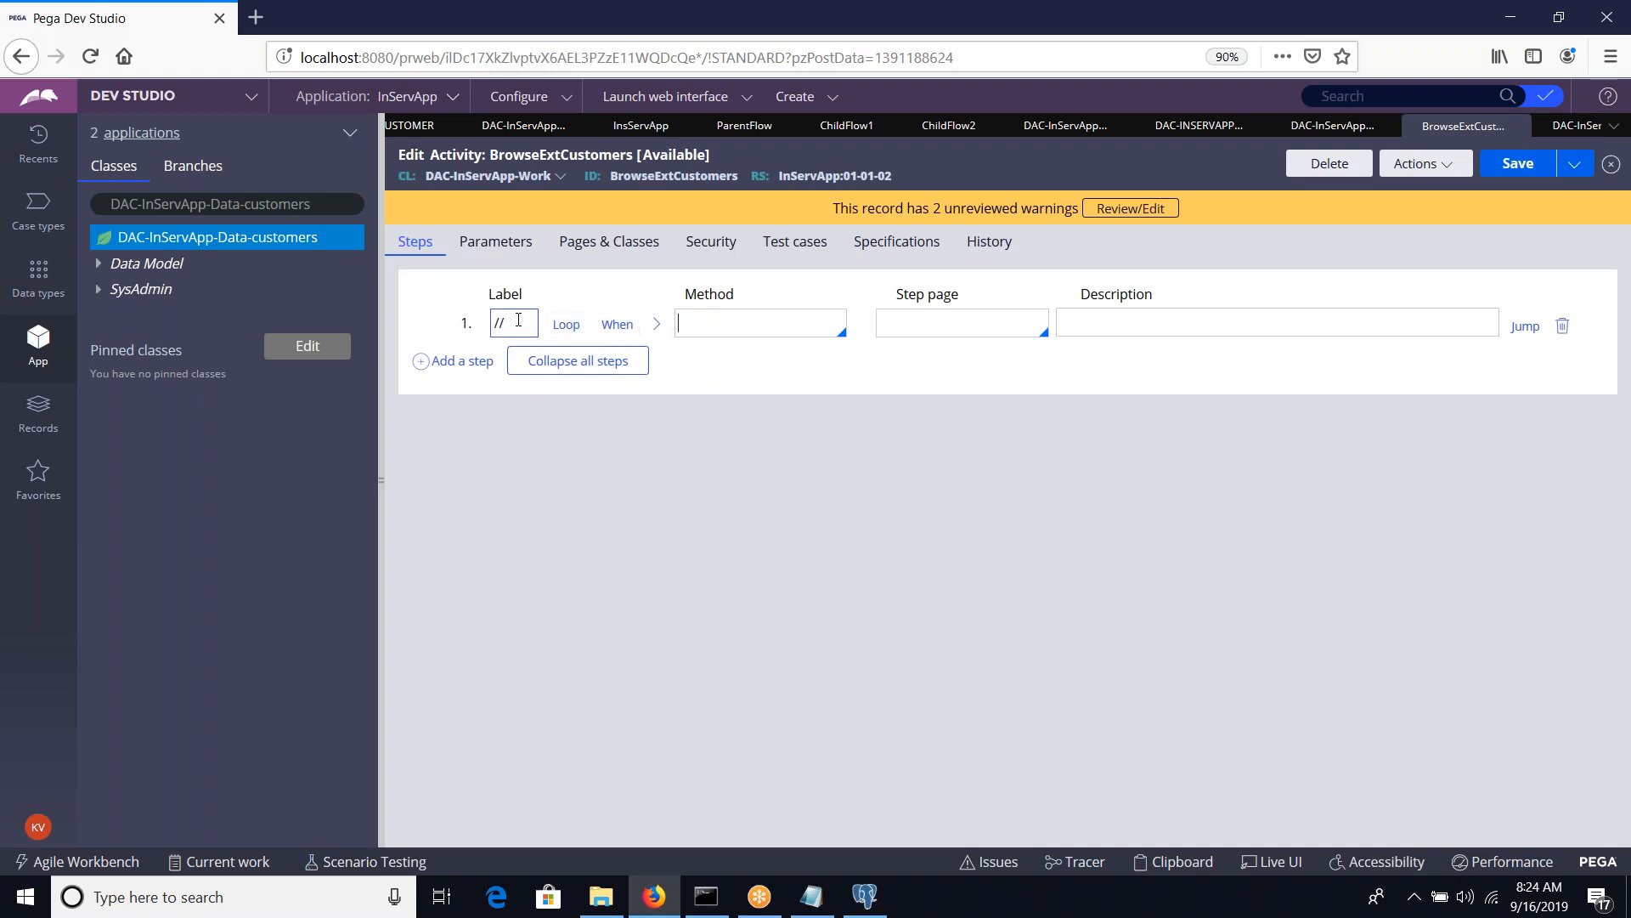
key(BackSpace)
key(BackSpace)
Define a page named ExtCustomers with class Code-Pega-List in the activity's pages and classes
click(616, 241)
click(586, 316)
text(Customers)
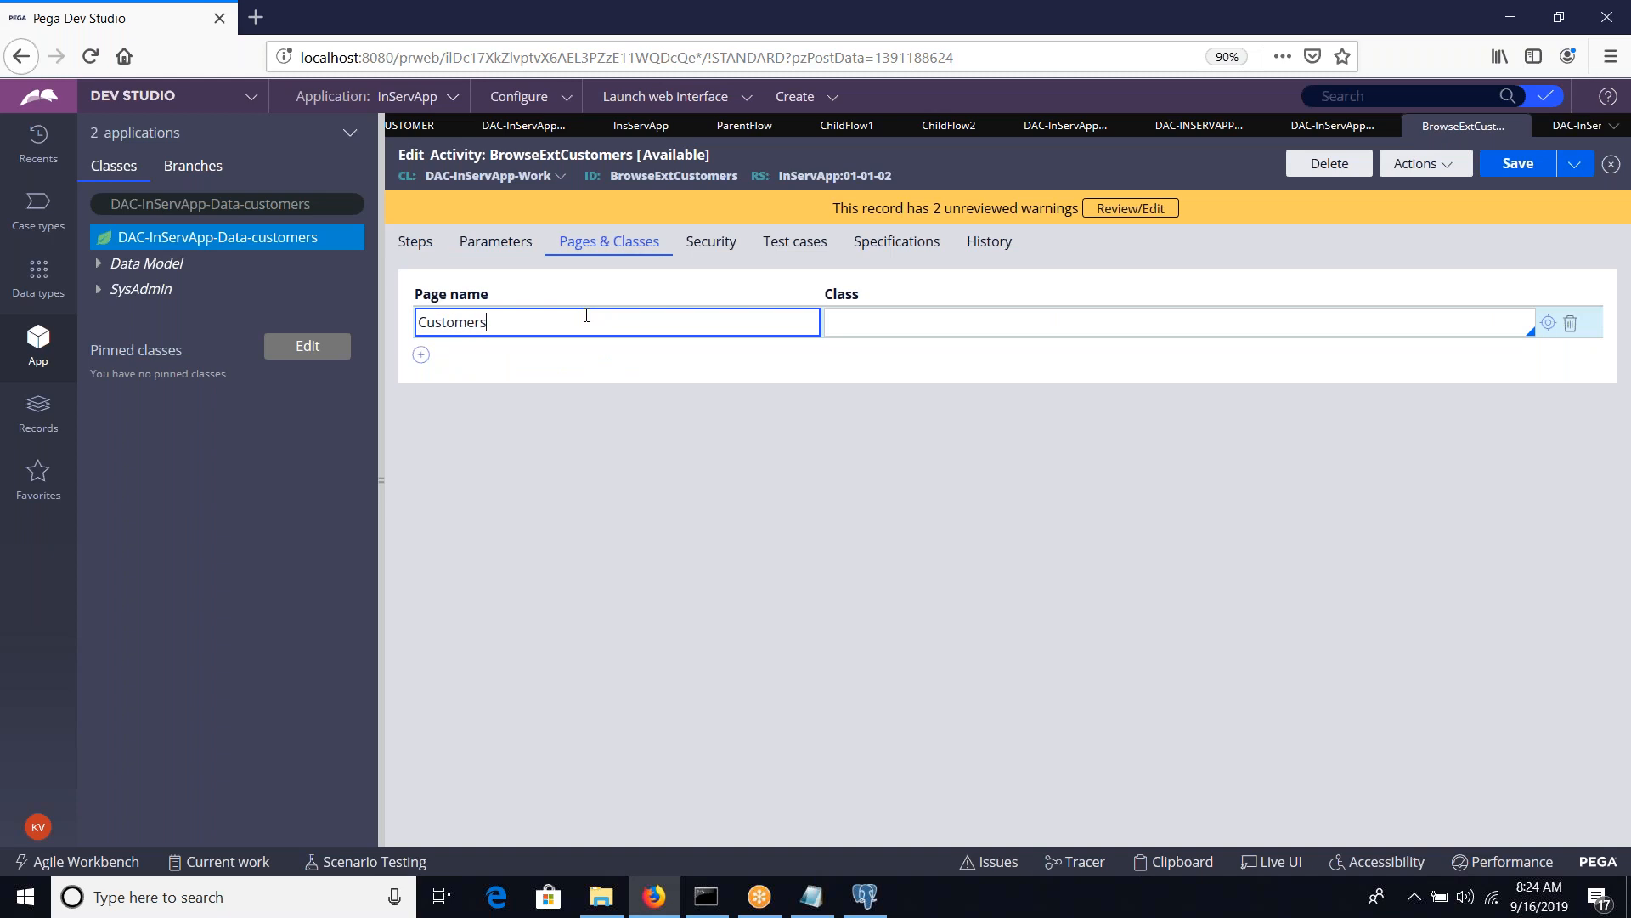
key(Home)
text(Ext)
text(Code)
text(-Pega-List)
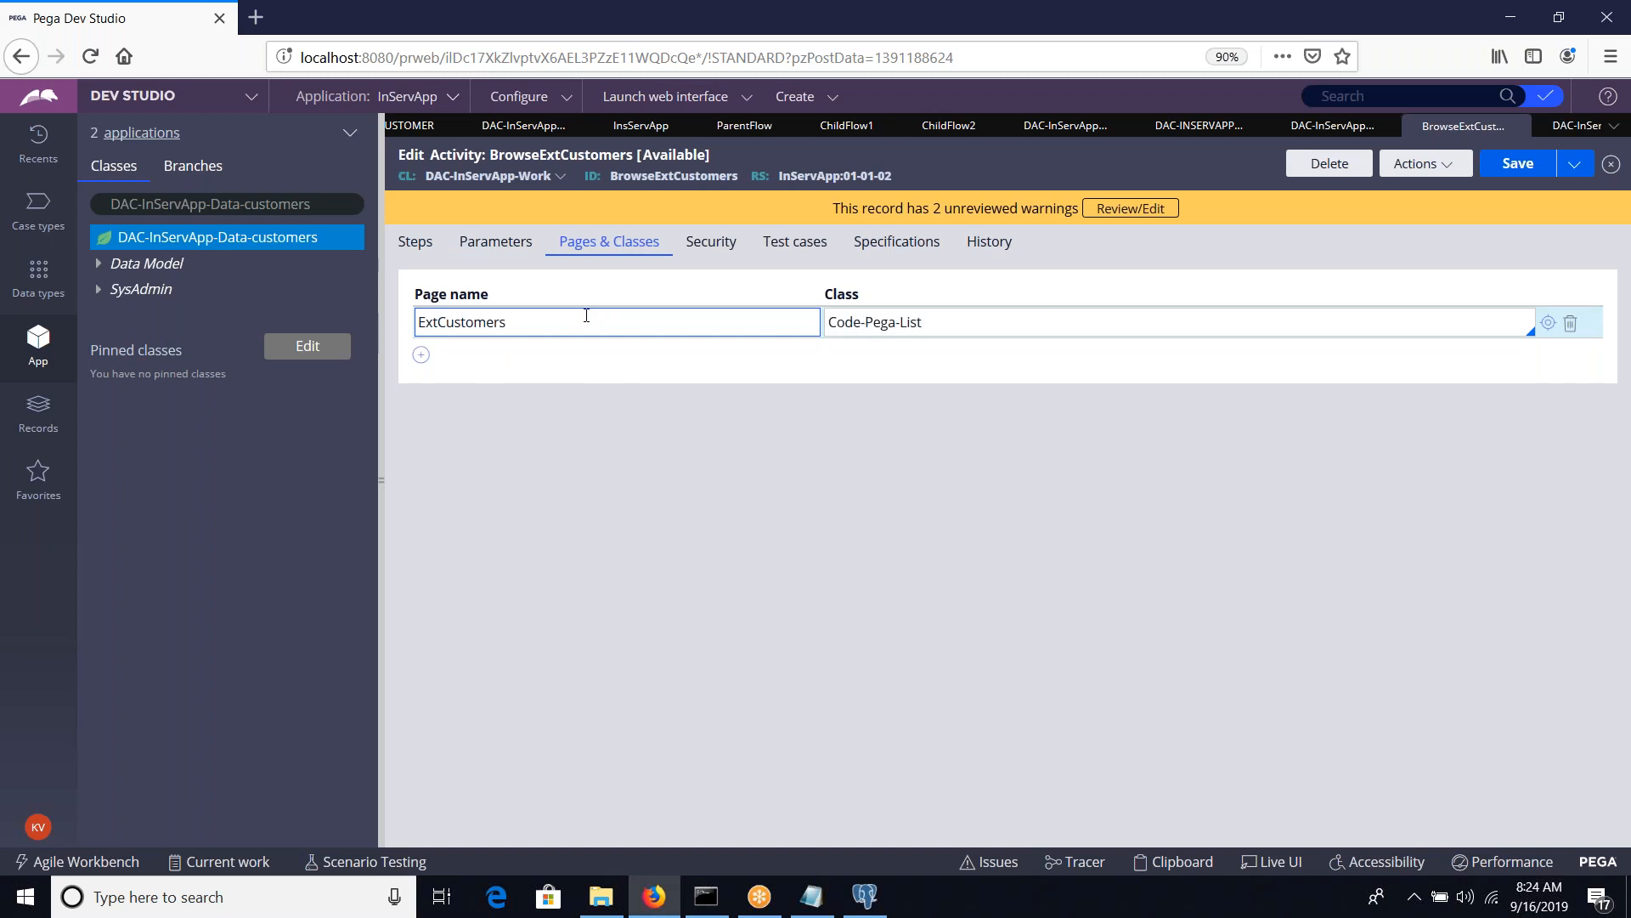
key(Tab)
Set the activity's first step to method Page-New with ExtCustomers as its step page
click(415, 242)
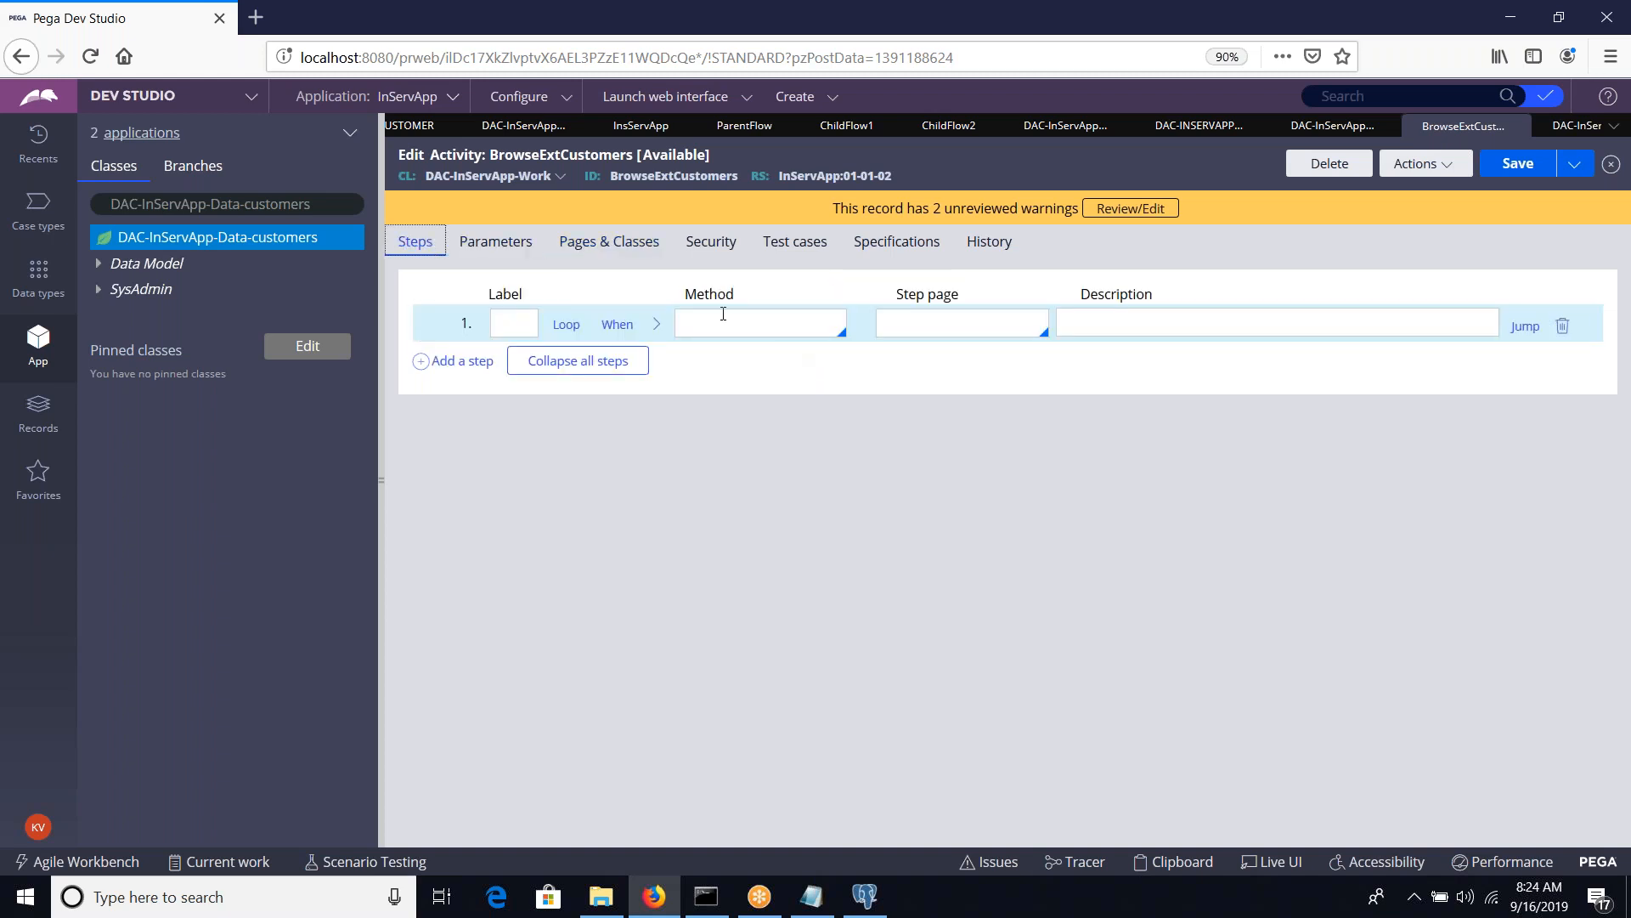
click(723, 314)
text(Page-New)
key(Tab)
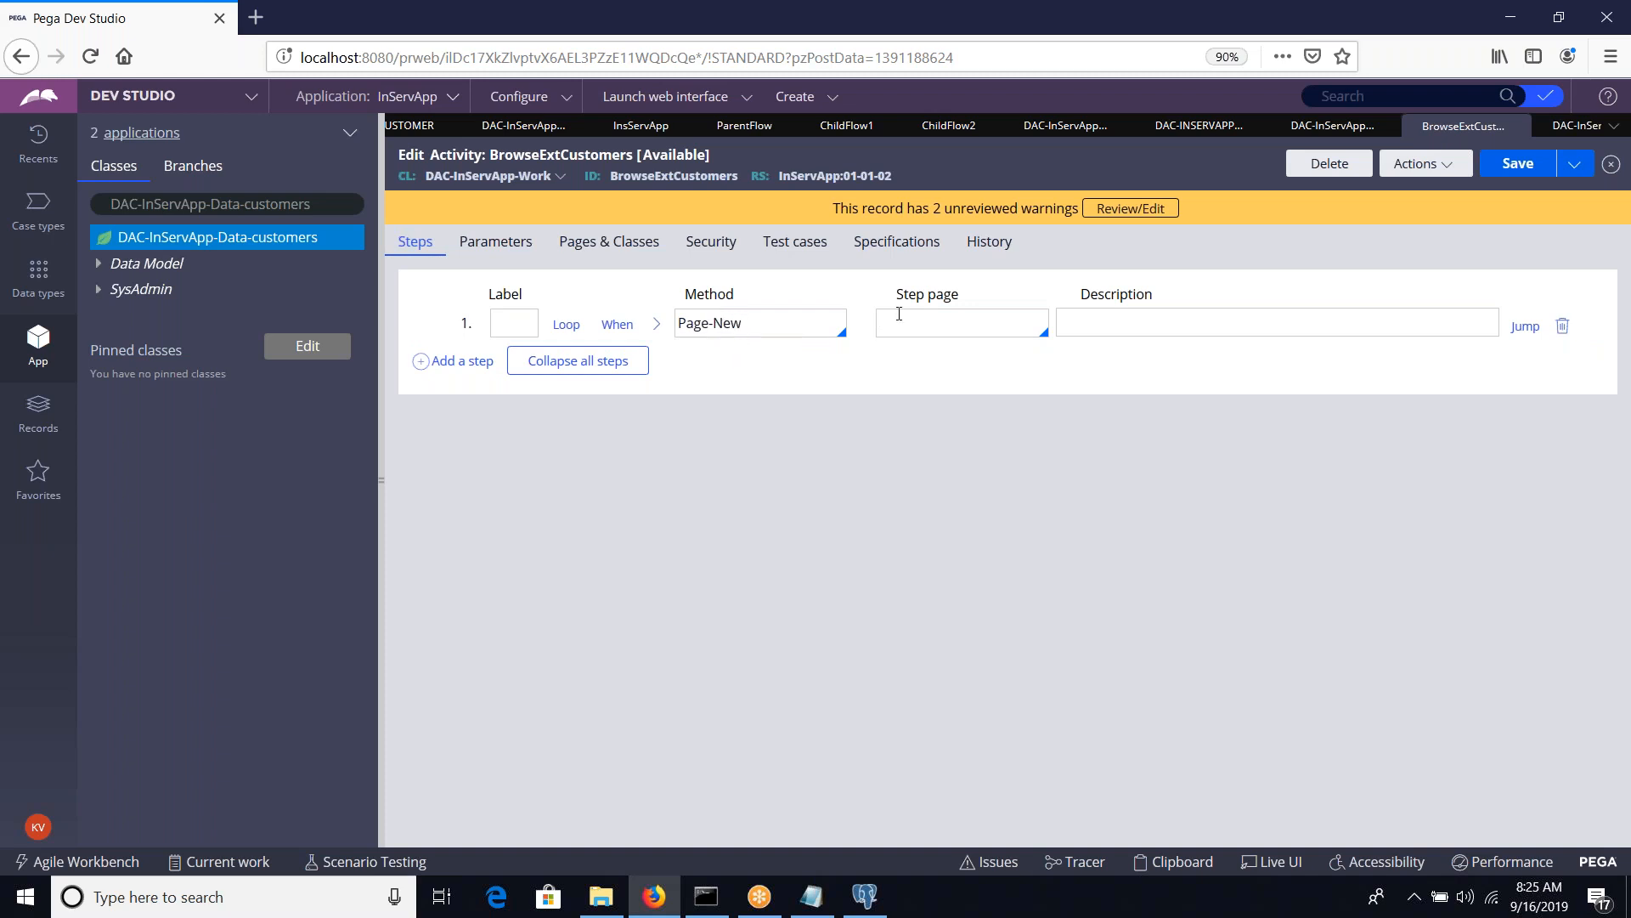
key(Down)
key(Down)
key(Down)
key(Down)
key(Return)
Add a second step to the activity and set its method to RDB-List
click(507, 331)
key(Return)
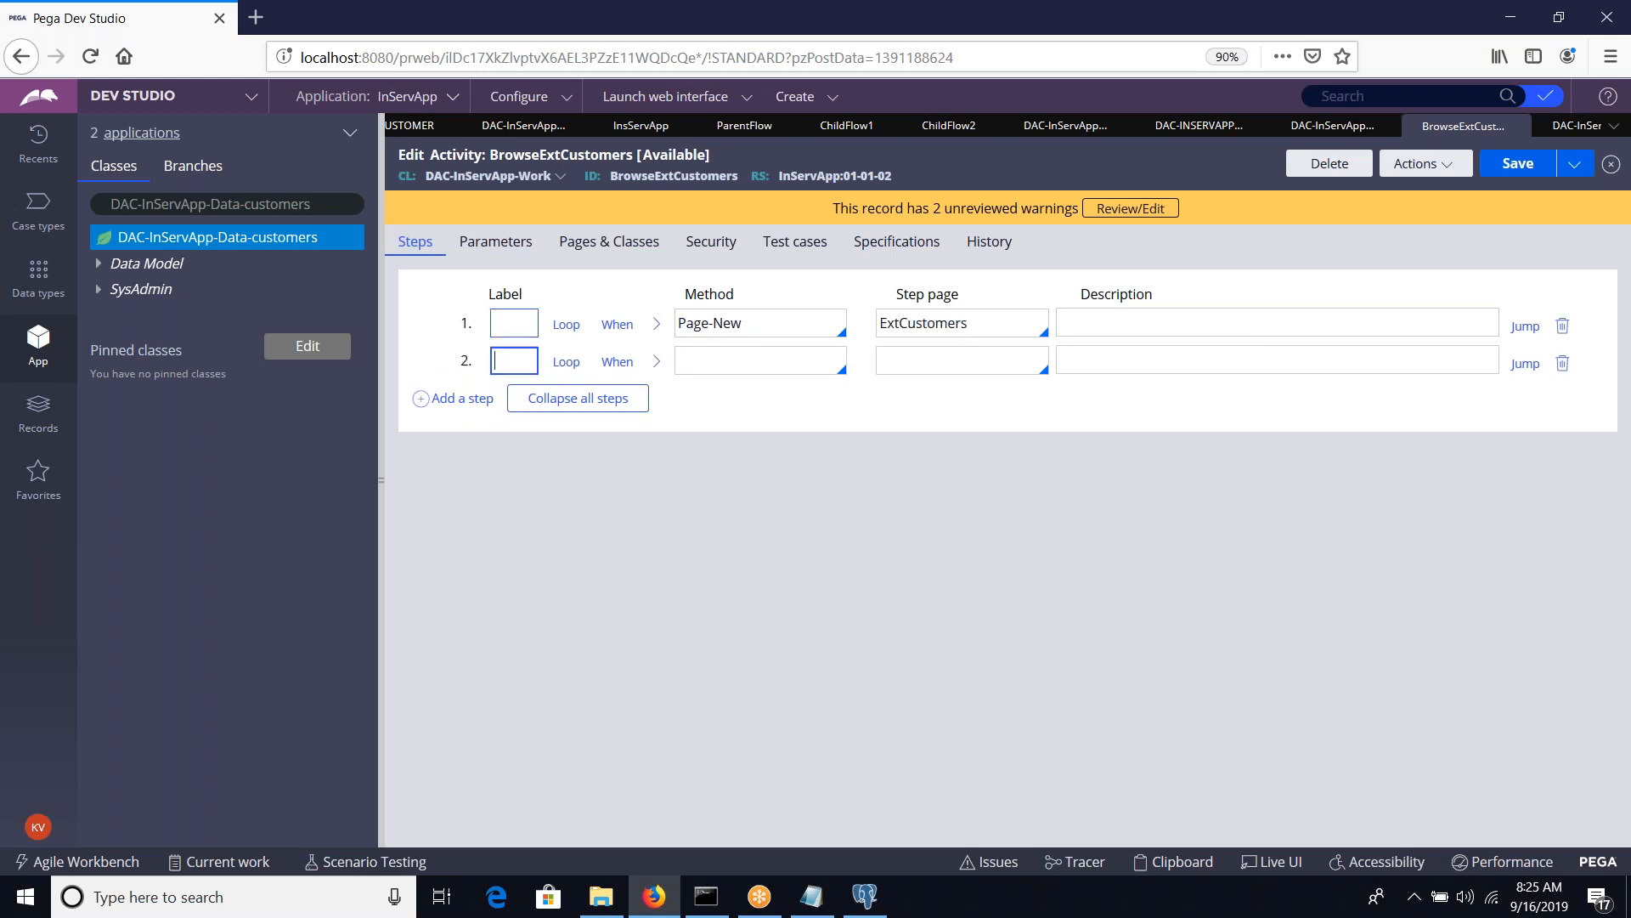
click(695, 369)
text(RDB-Open)
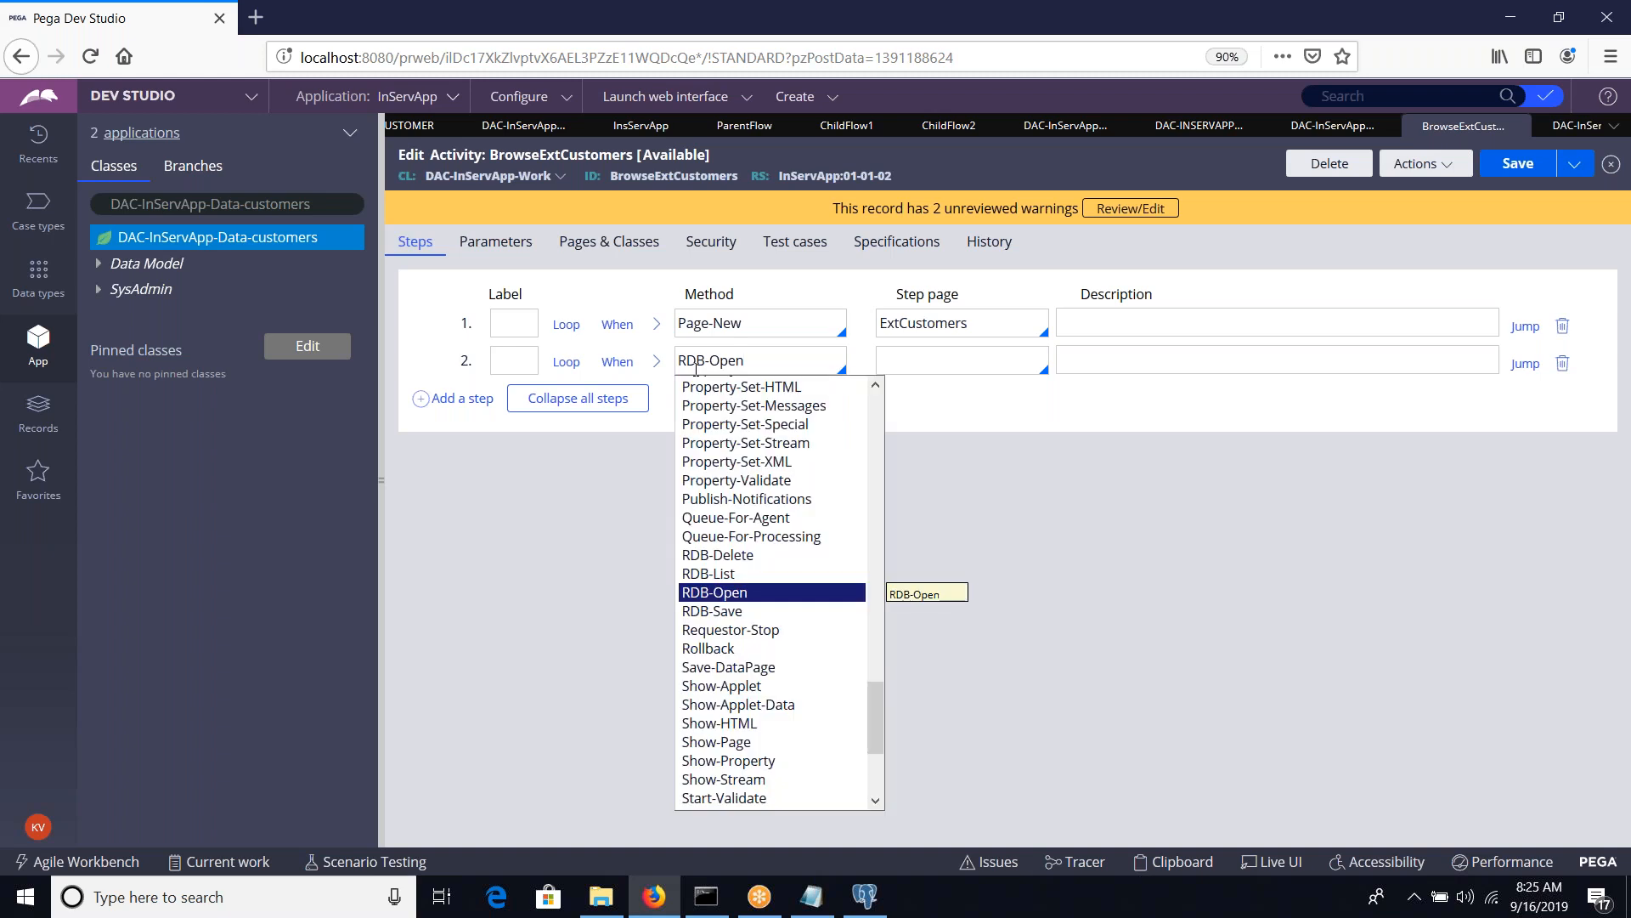
key(Up)
key(Return)
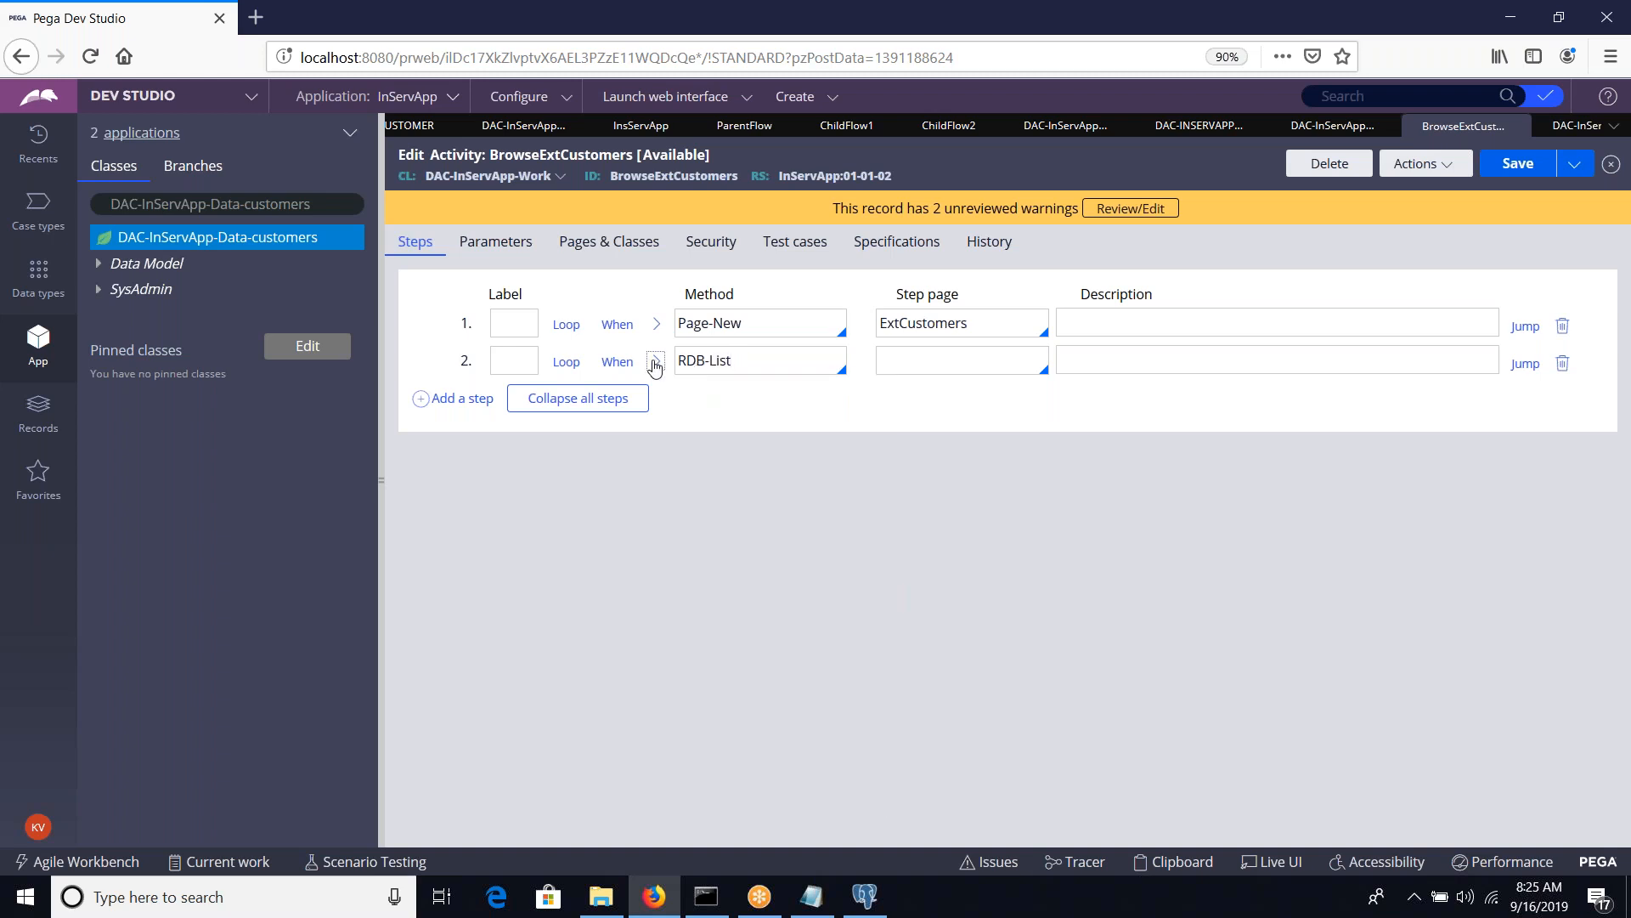
Expand the RDB-List method parameters and set RequestType to Getcustomers, copied from the Connect SQL record's ID
click(654, 363)
click(639, 486)
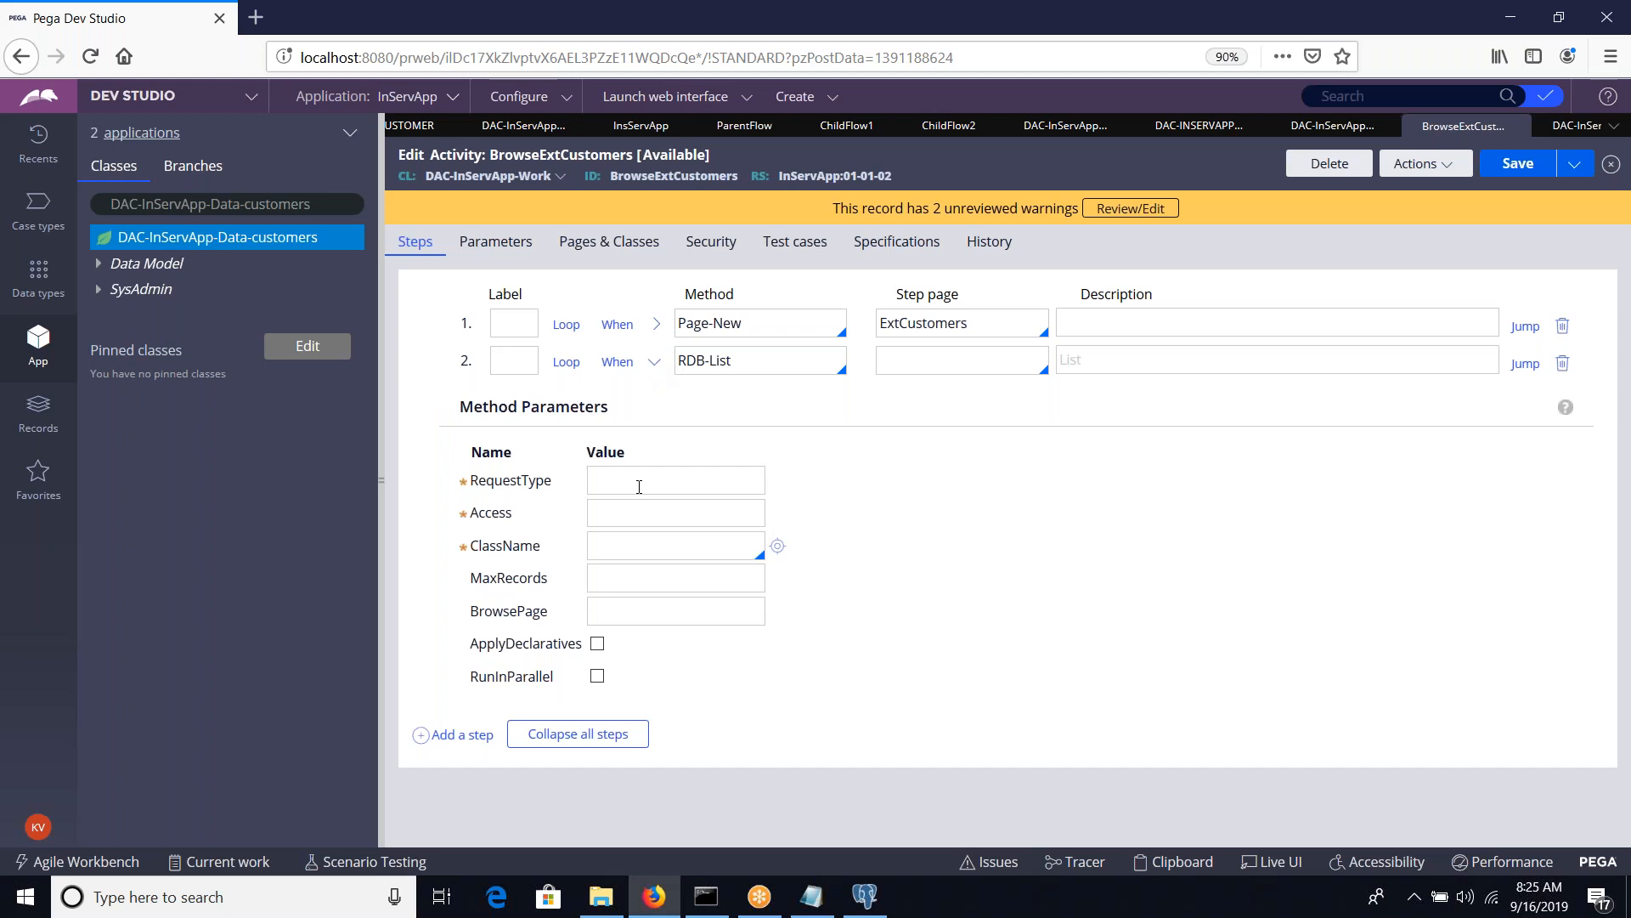
click(1551, 128)
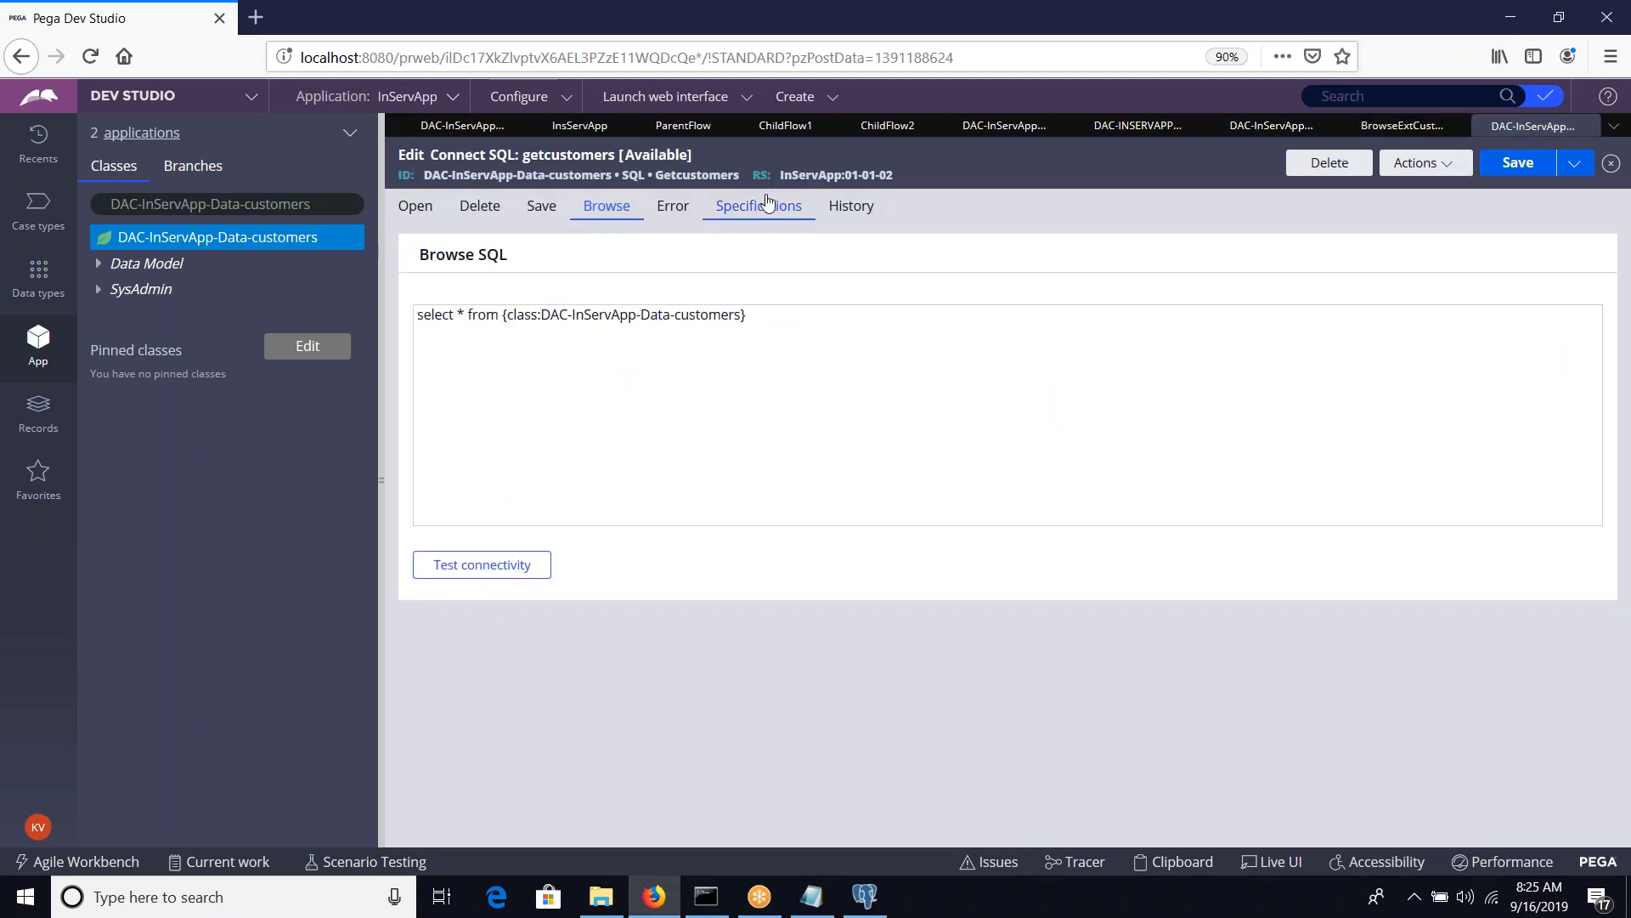
double_click(715, 174)
key(ctrl+c)
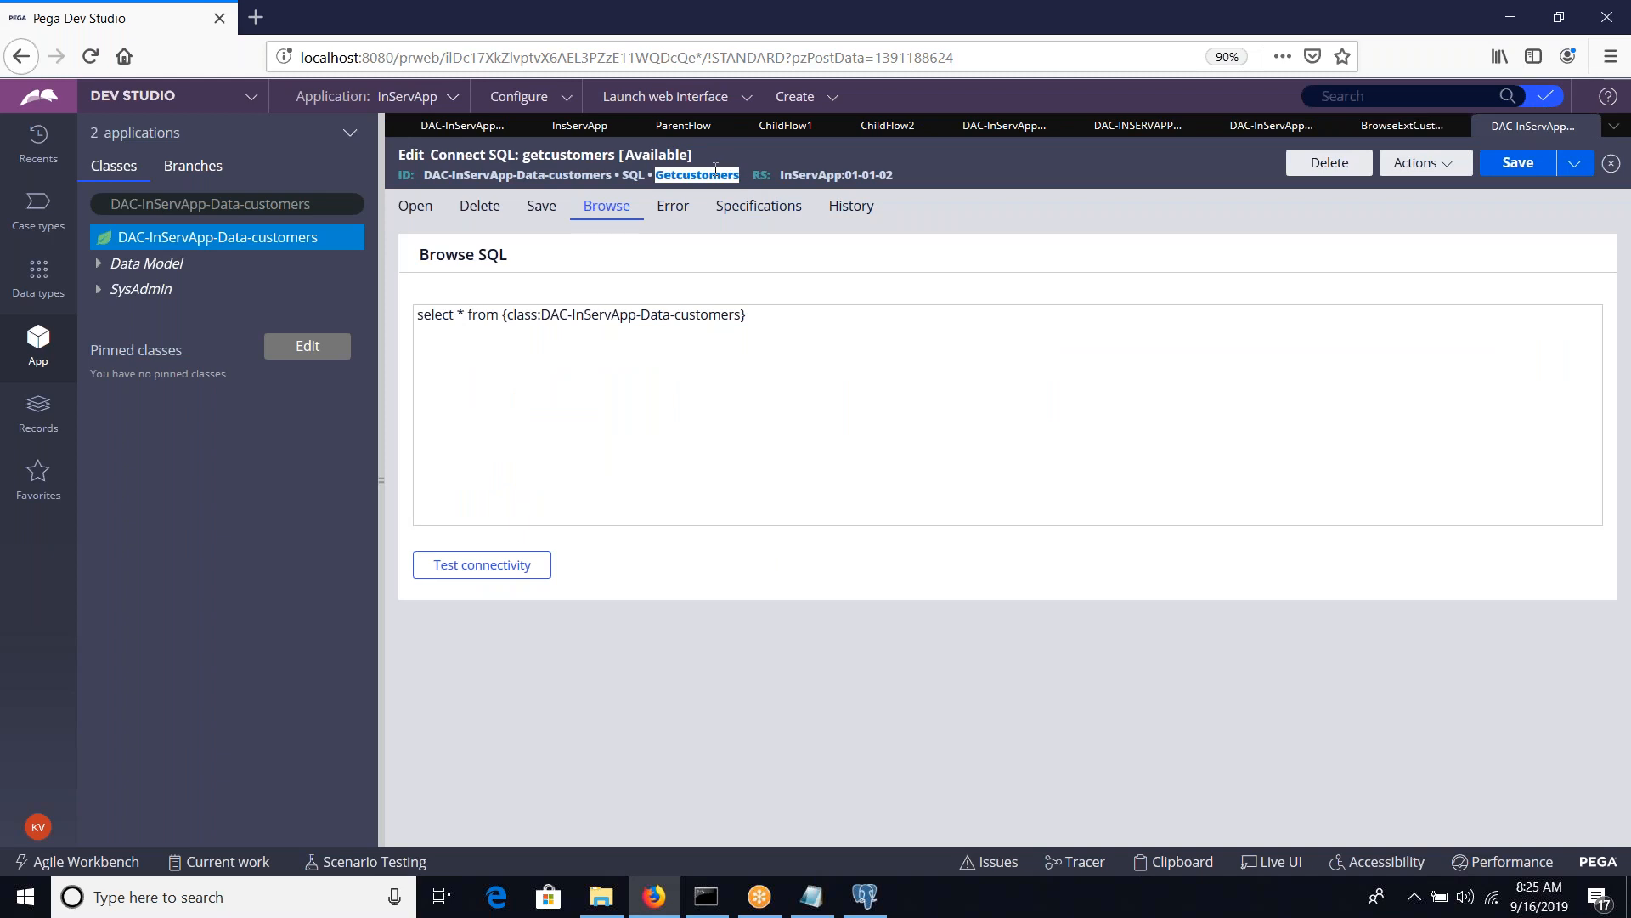
click(1394, 125)
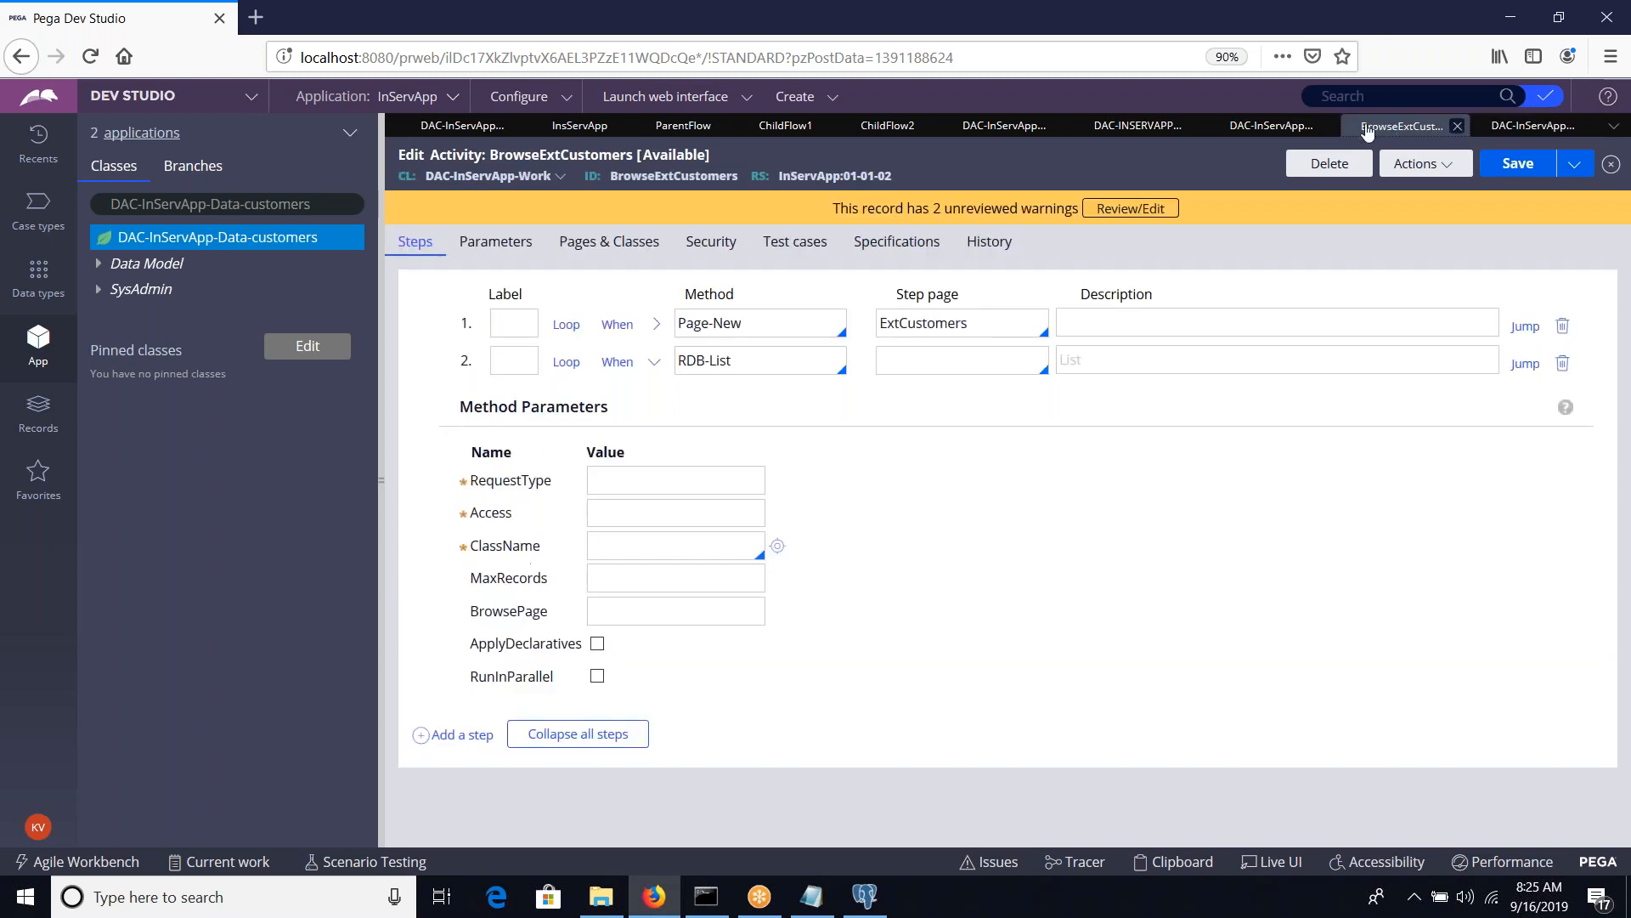
click(618, 481)
key(ctrl+v)
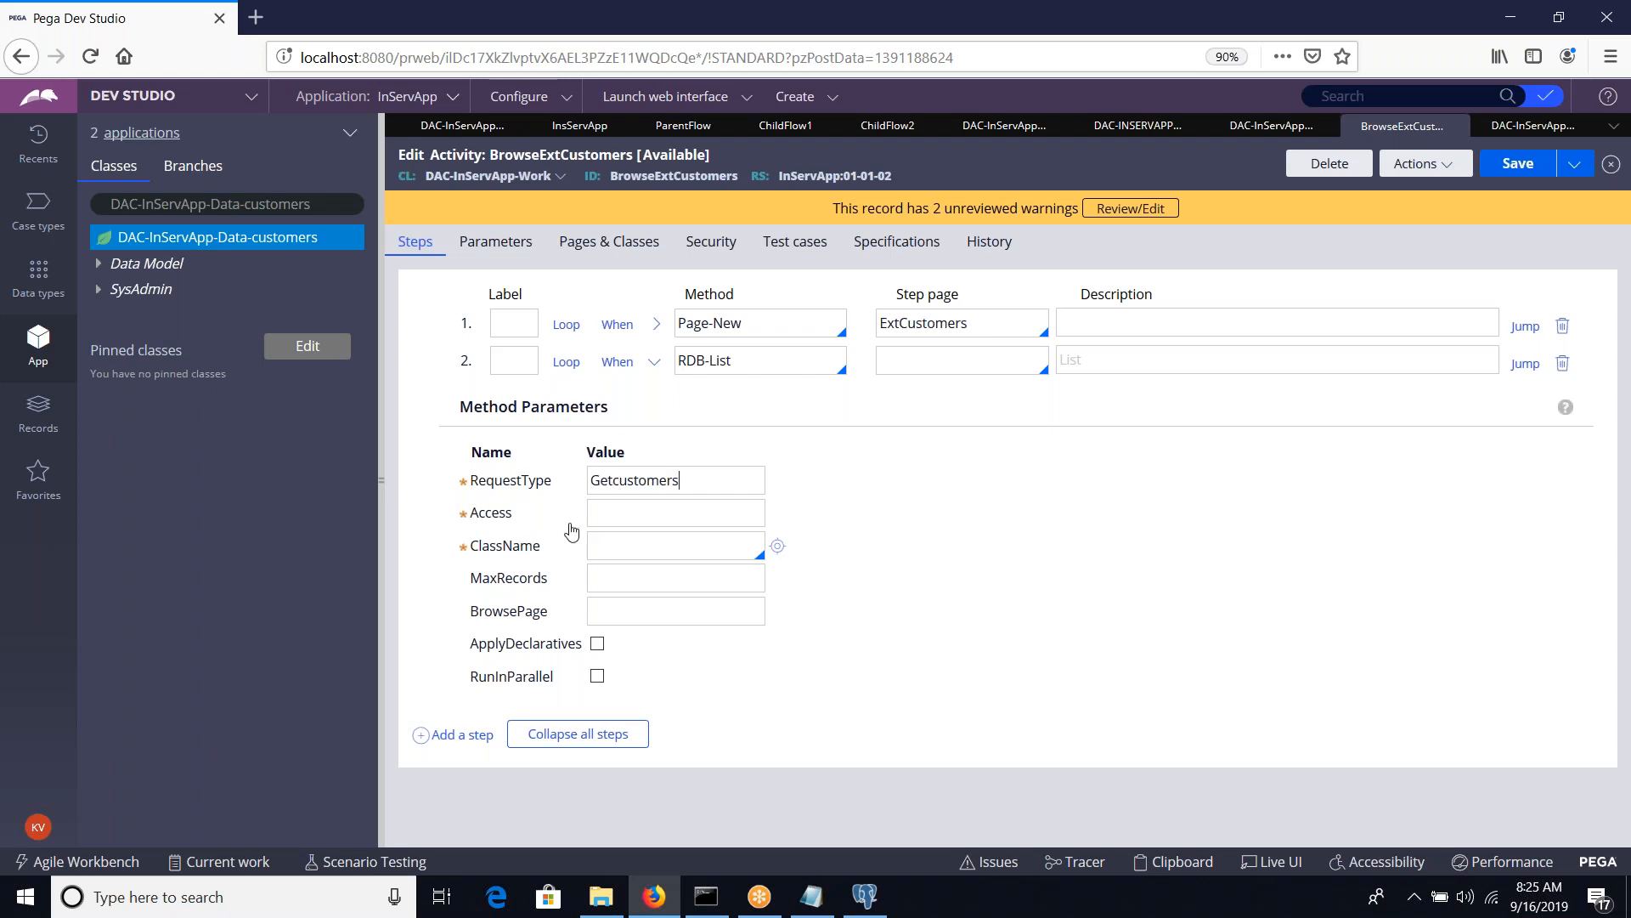
Set the RDB-List Access parameter to SQL and ClassName to DAC-InServApp-Data-customers
text(QL)
key(Tab)
drag(345, 205, 86, 204)
click(318, 205)
key(ctrl+a)
key(ctrl+c)
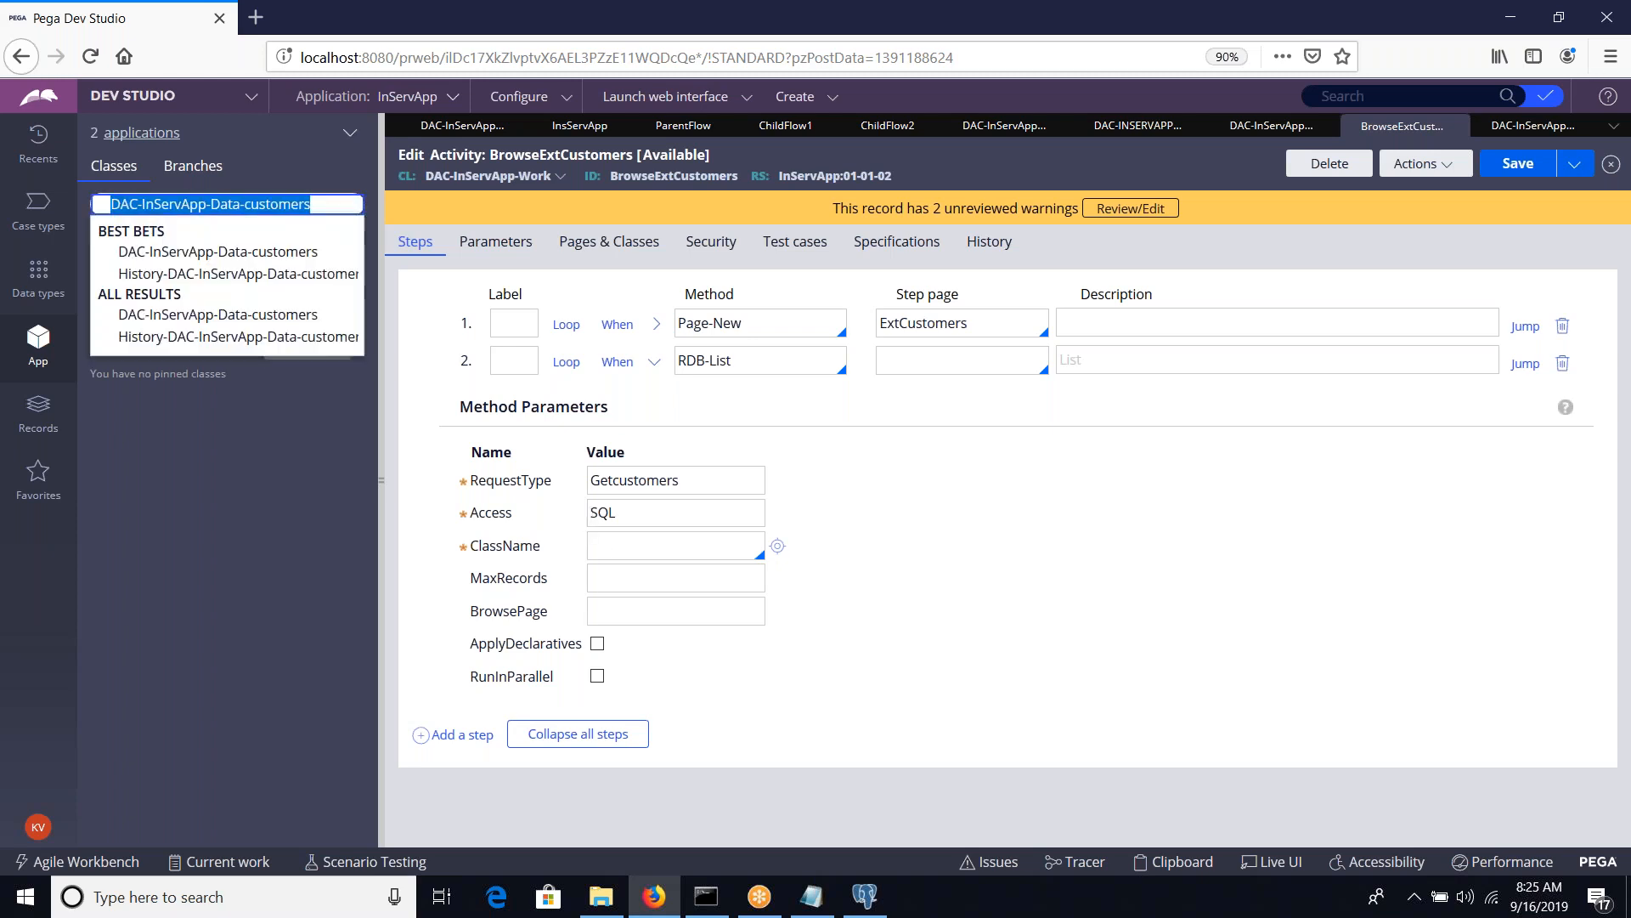
click(601, 542)
key(ctrl+v)
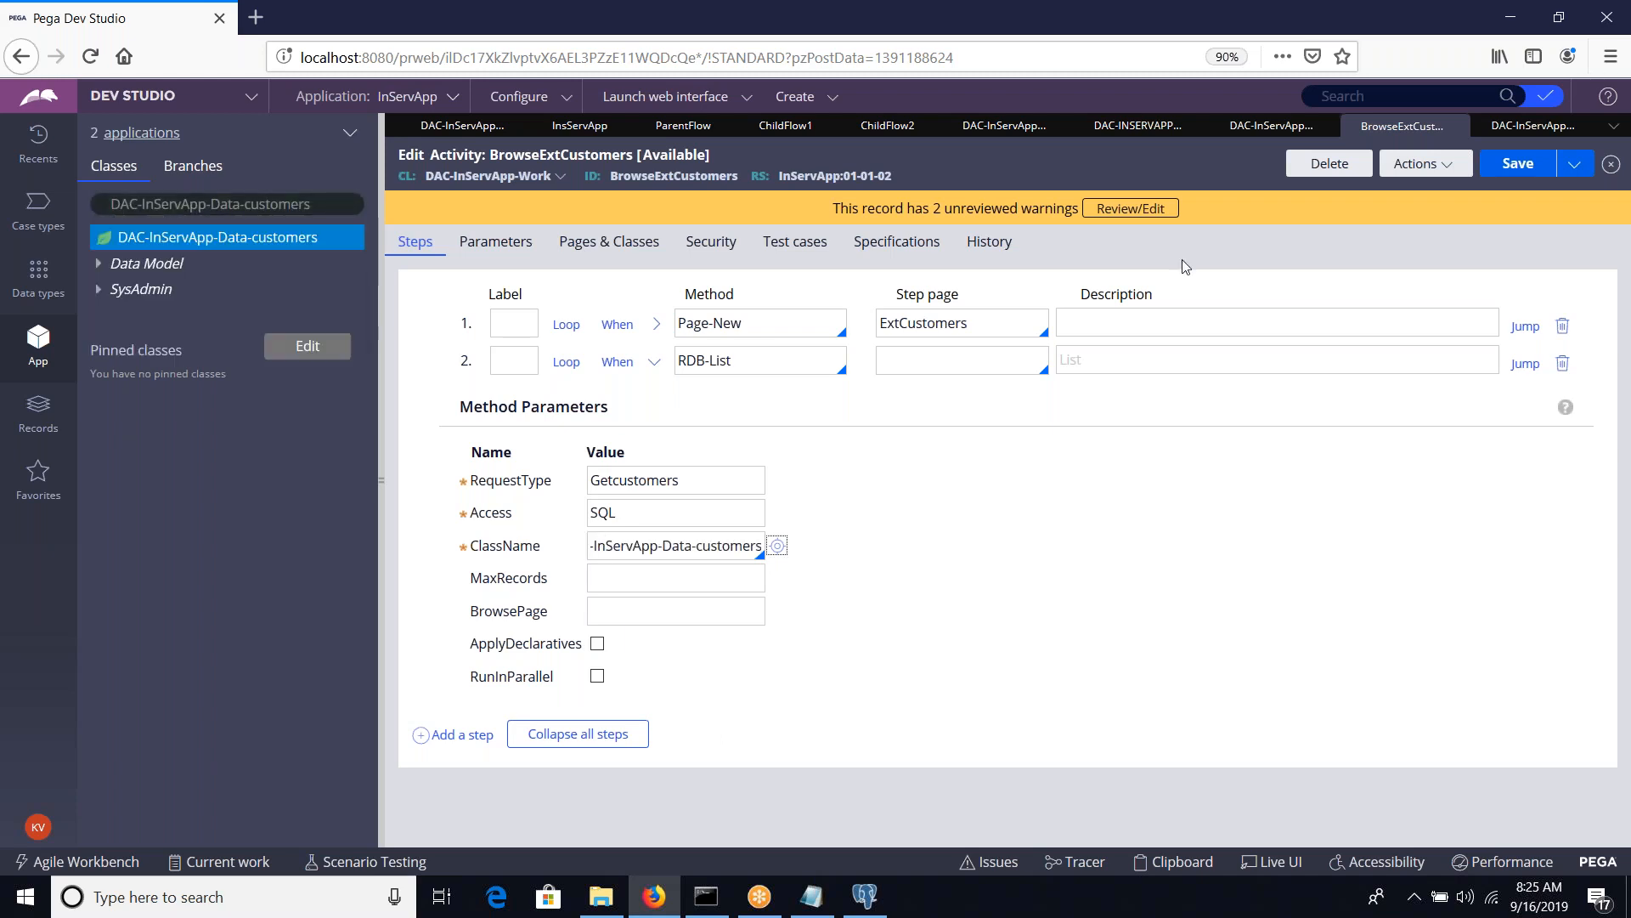
Set both the RDB-List step page and its BrowsePage parameter to ExtCustomers, then save the activity
double_click(929, 322)
key(ctrl+c)
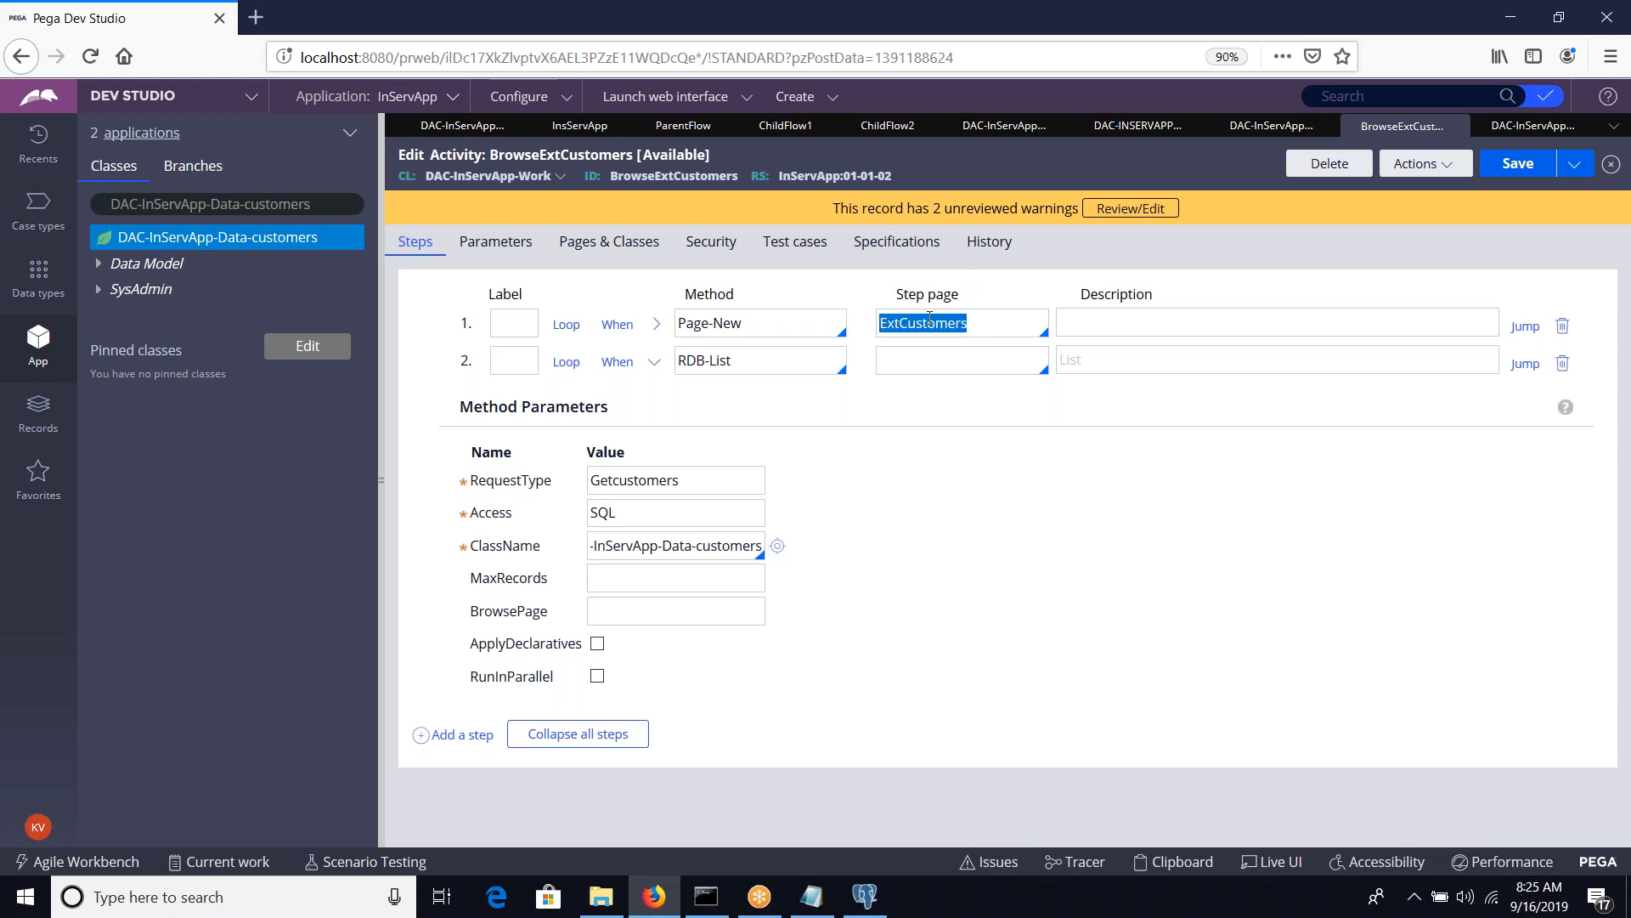
click(917, 367)
key(ctrl+v)
key(ctrl+v)
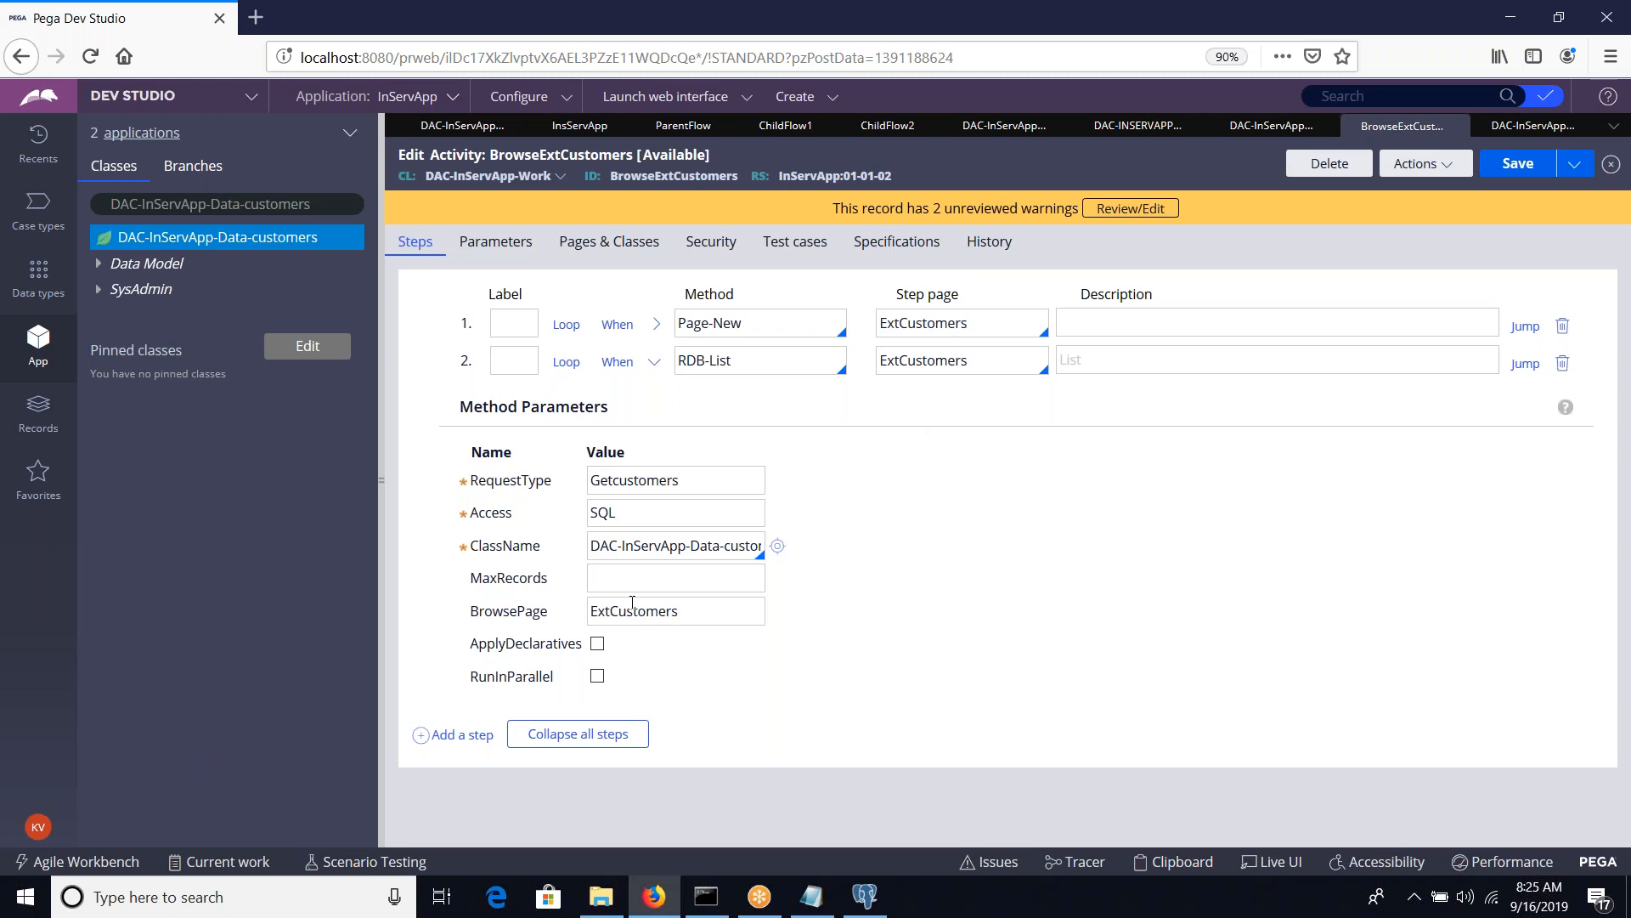
key(Tab)
click(1518, 163)
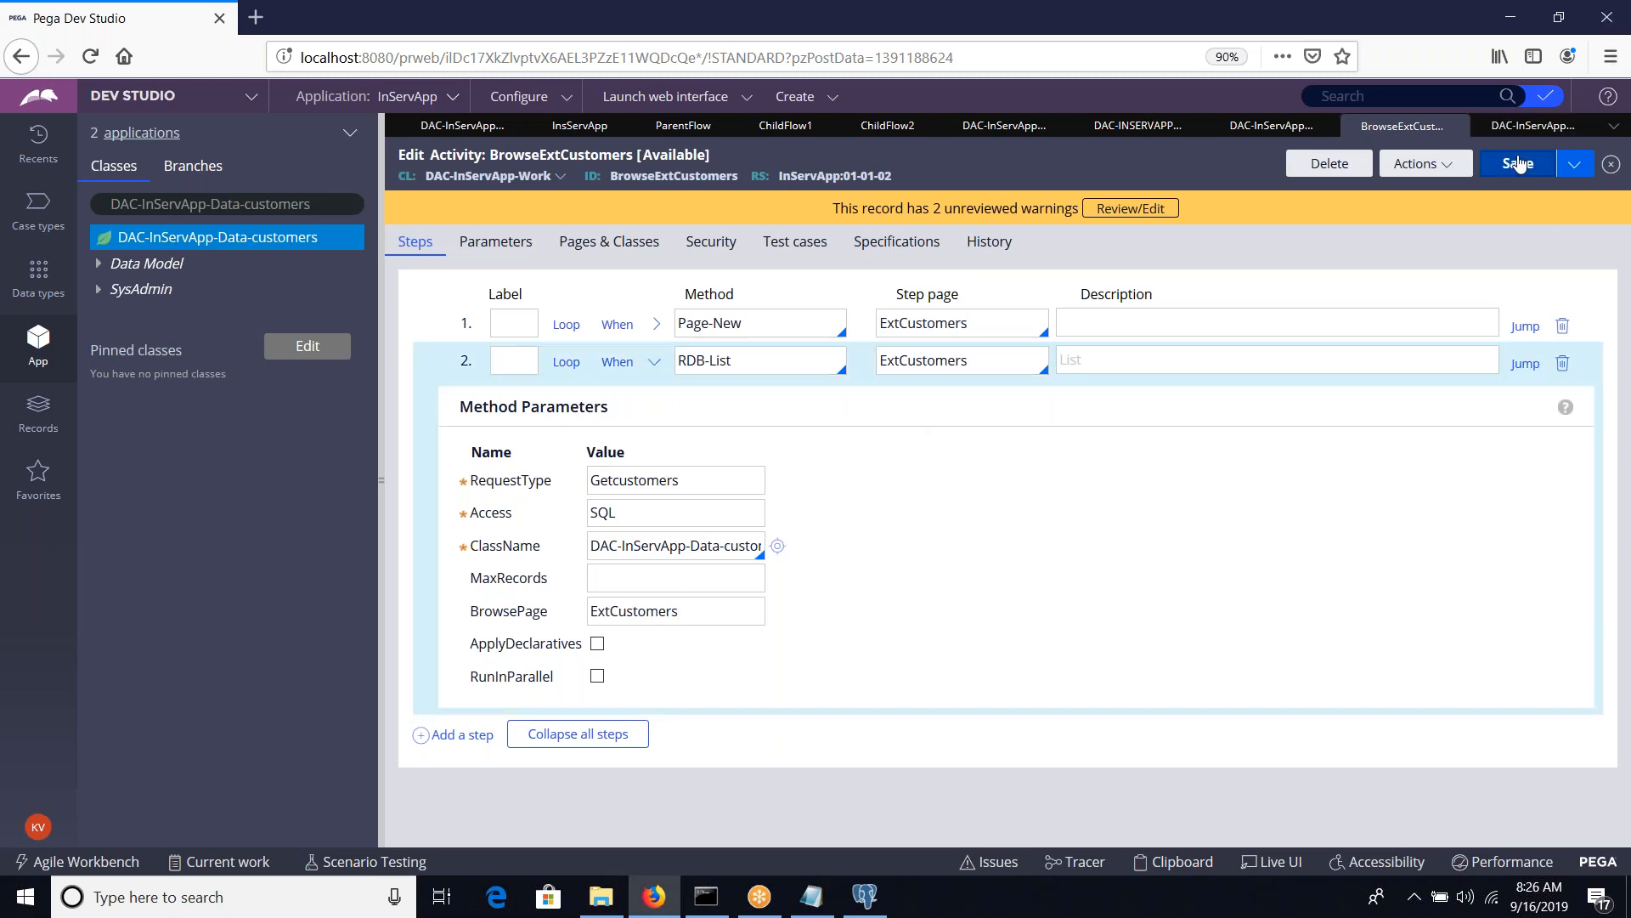
Run the BrowseExtCustomers activity and close its result window
click(1458, 169)
click(1356, 192)
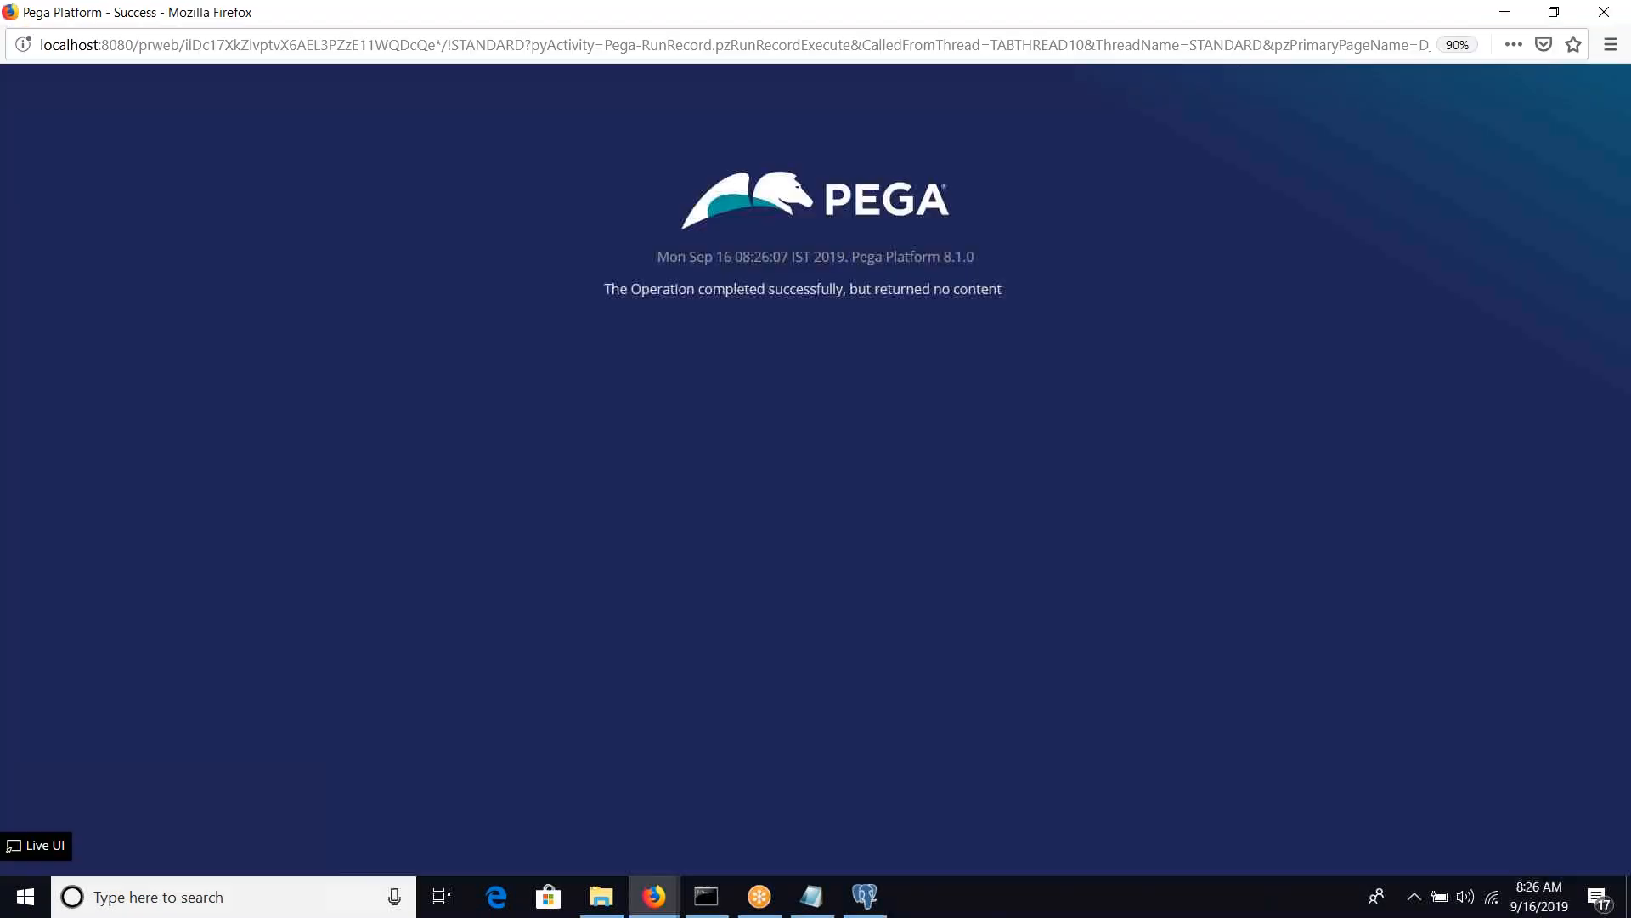
double_click(902, 24)
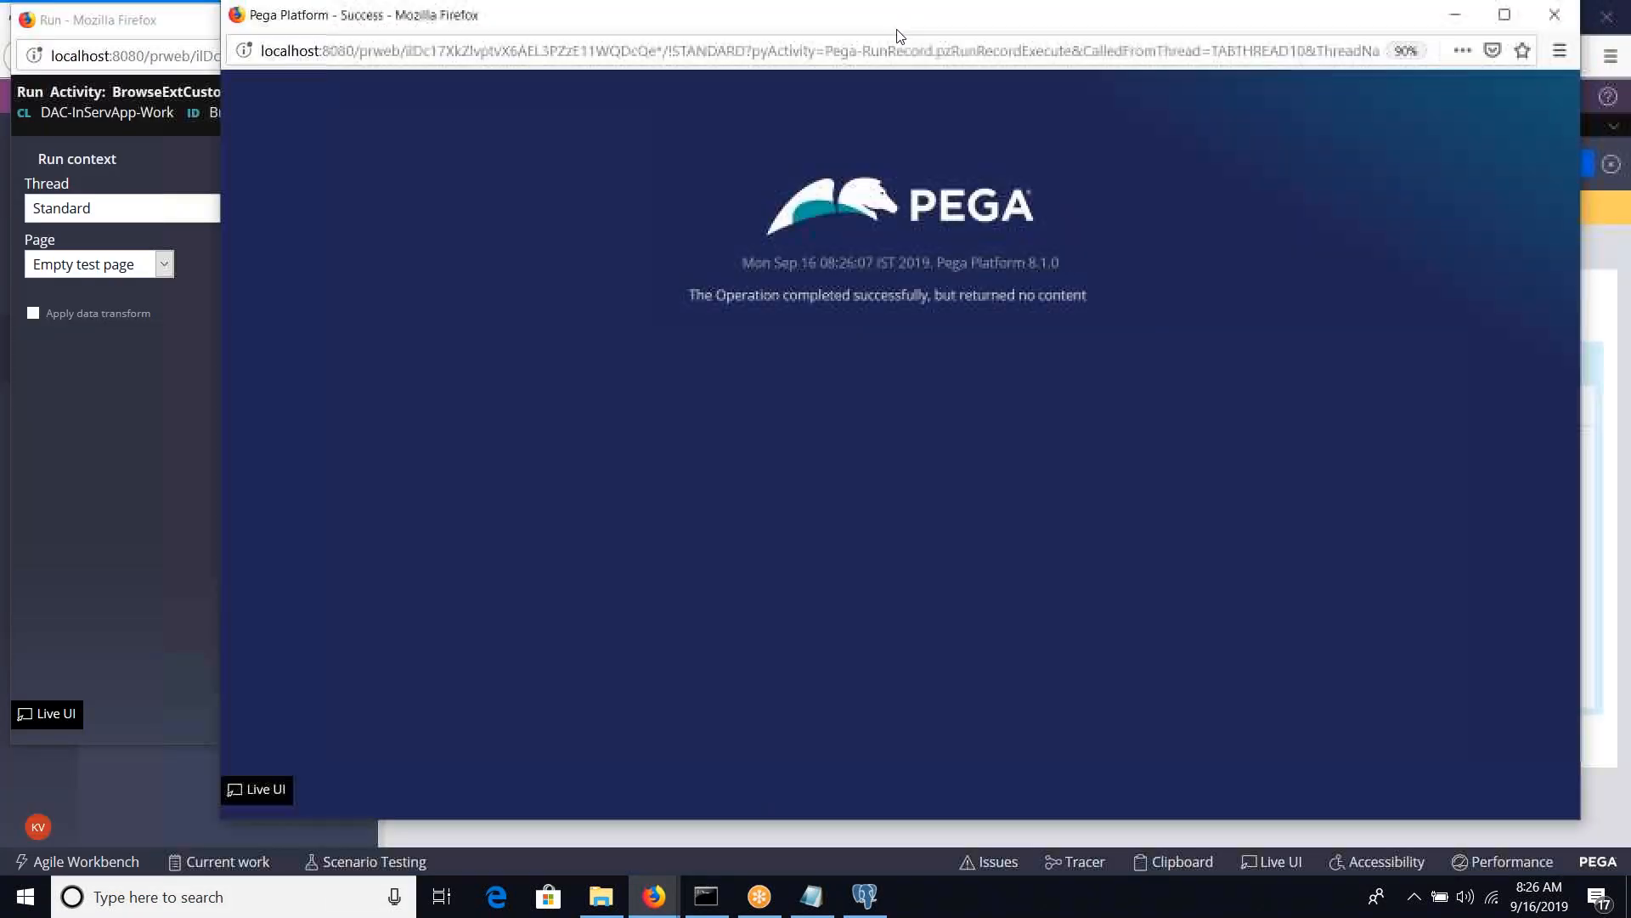
mouse_move(899, 36)
mouse_down()
mouse_move(769, 163)
mouse_move(955, 226)
mouse_up()
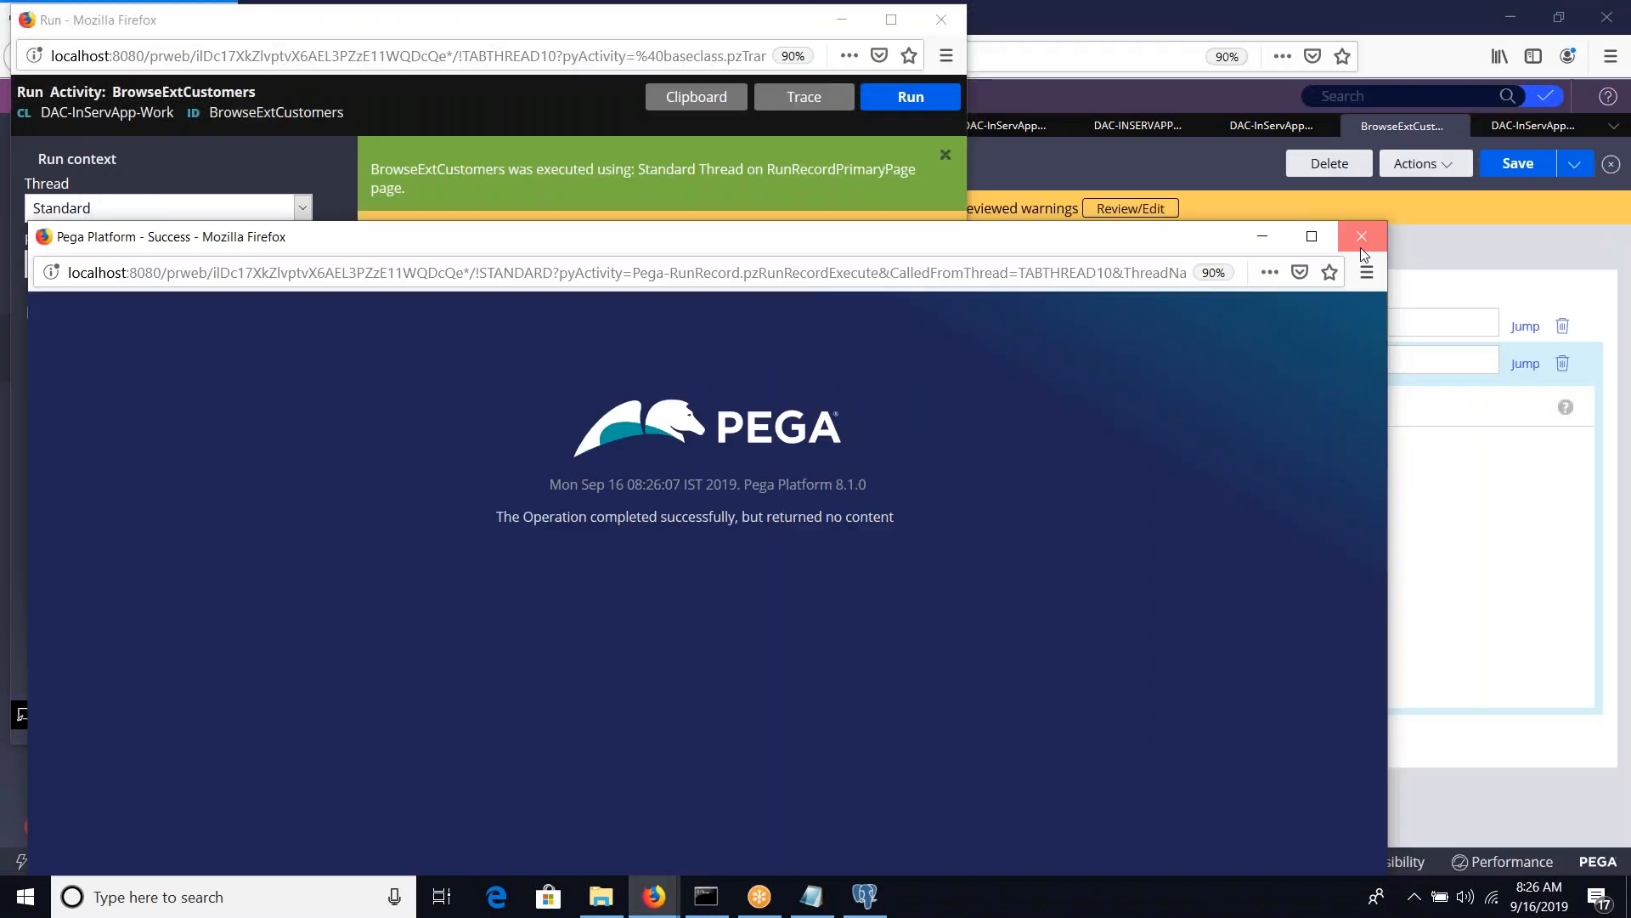
click(1367, 226)
Open the clipboard from the run window and examine the ExtCustomers page and its pxResults list
click(693, 99)
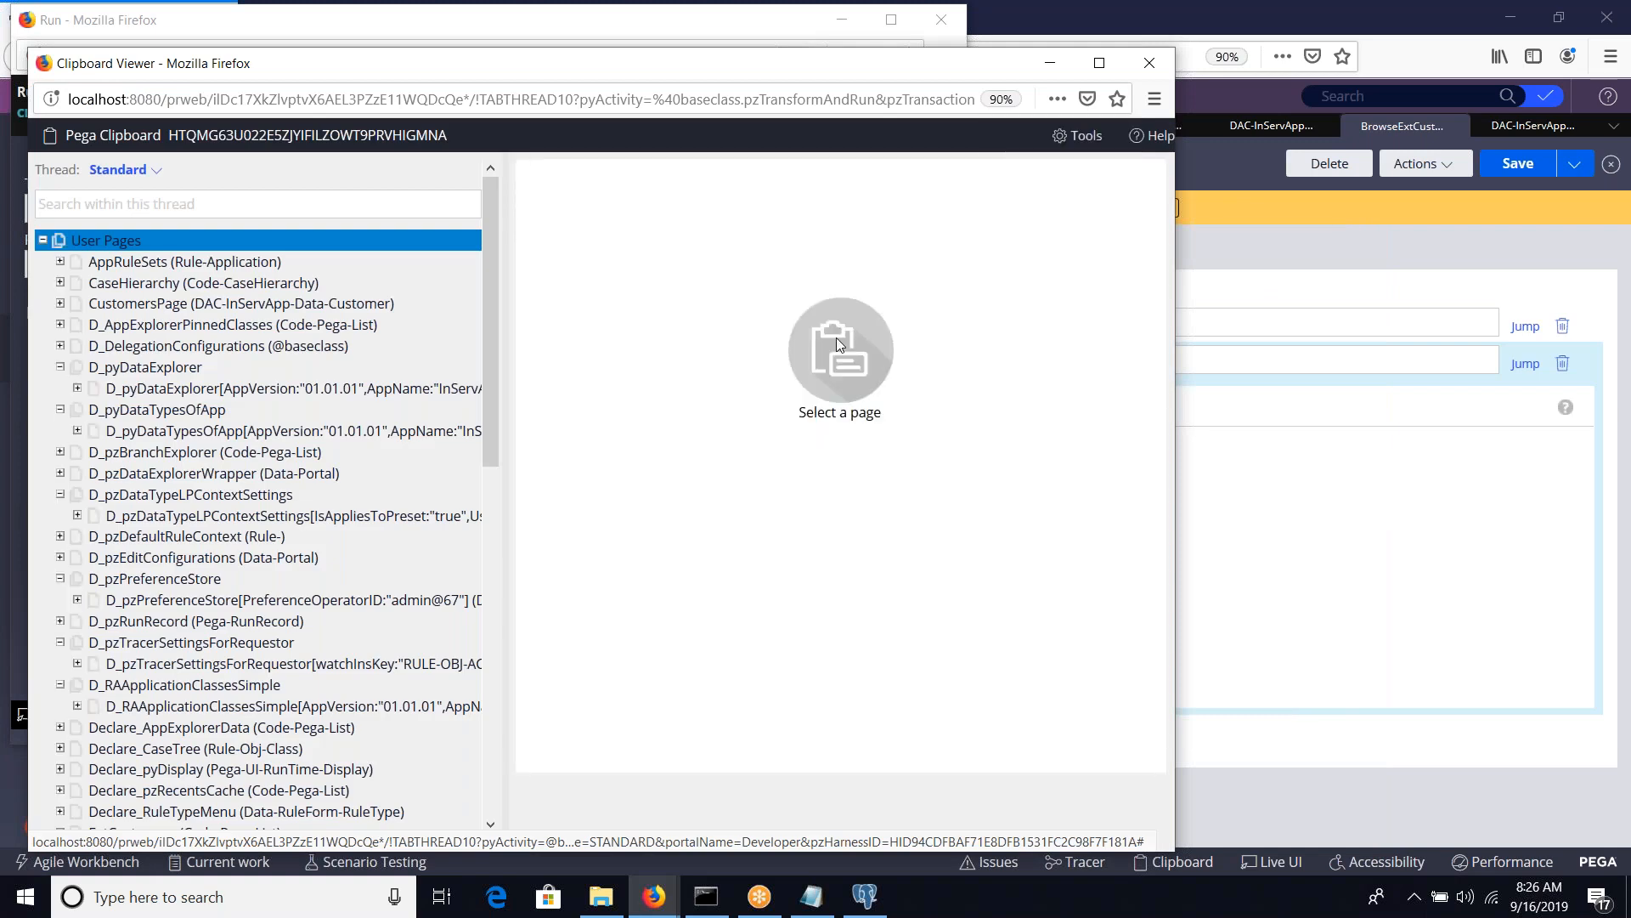
key(alt+Tab)
key(alt+Tab)
key(alt+Tab)
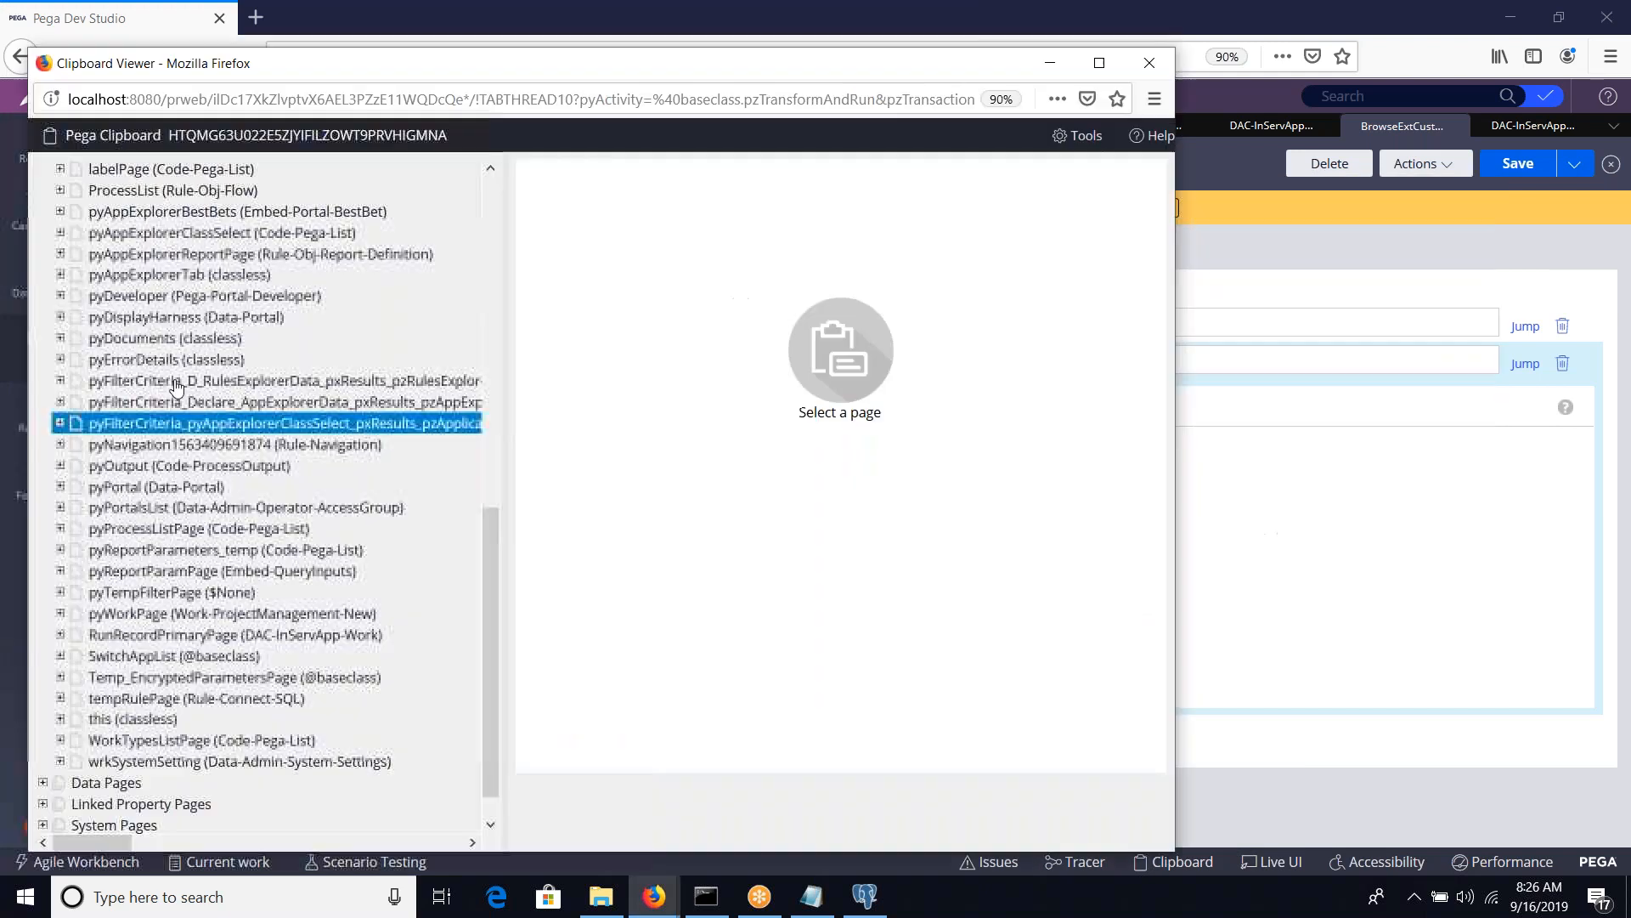
scroll(212, 425, up, 5)
click(175, 389)
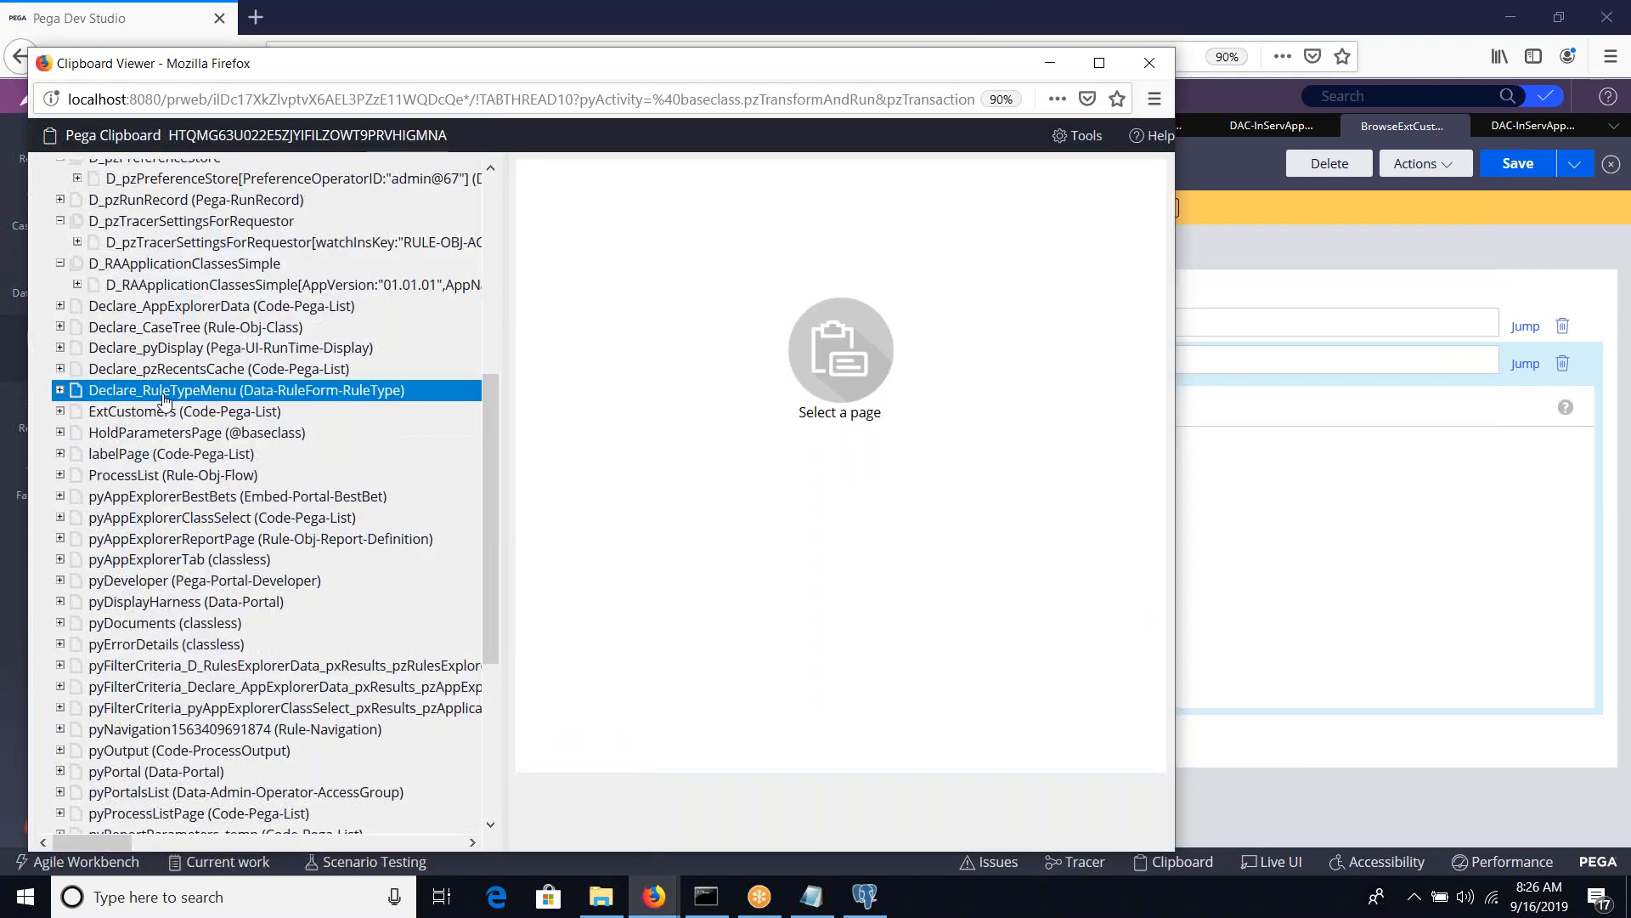
key(Down)
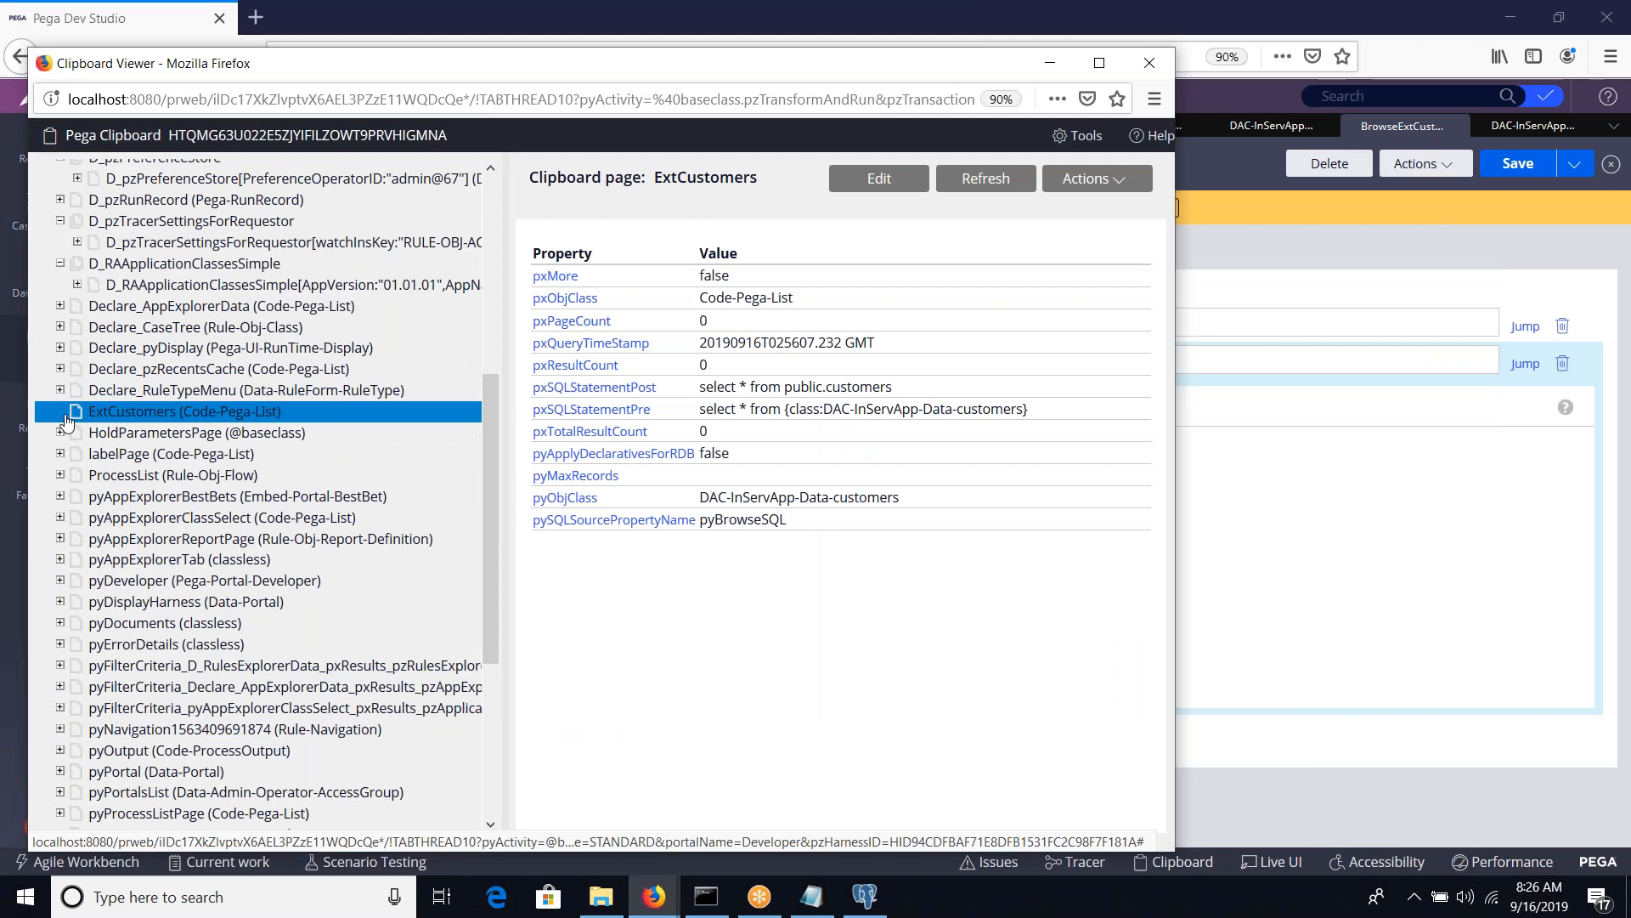
key(Right)
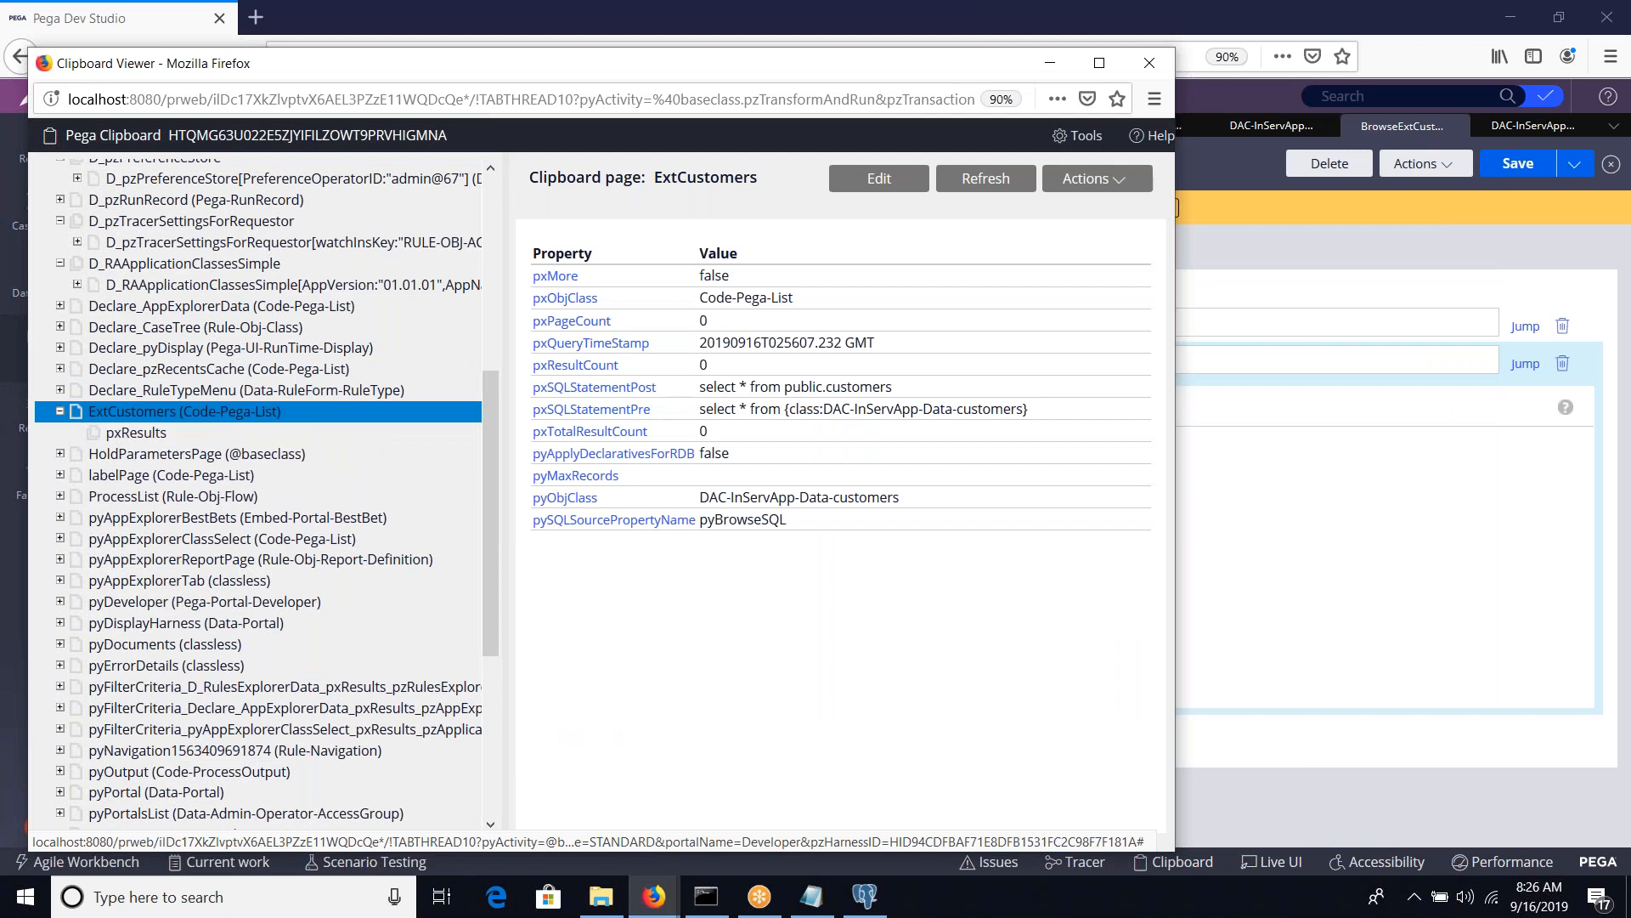
click(119, 432)
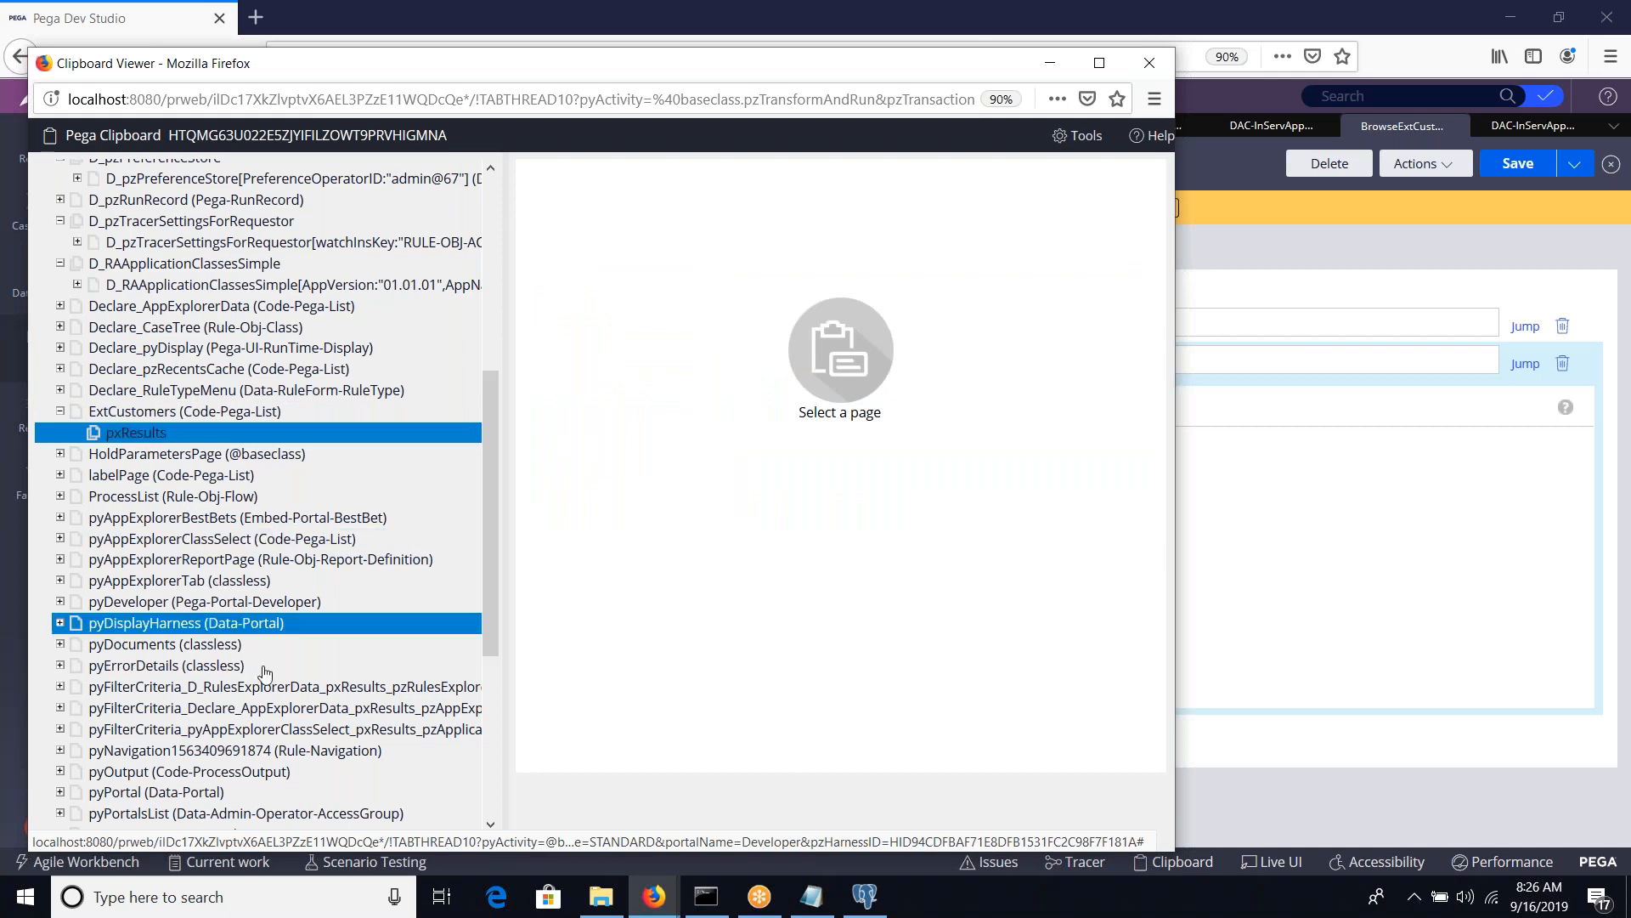
Switch to pgAdmin, close the customers table properties and view all rows of the customers table
click(858, 902)
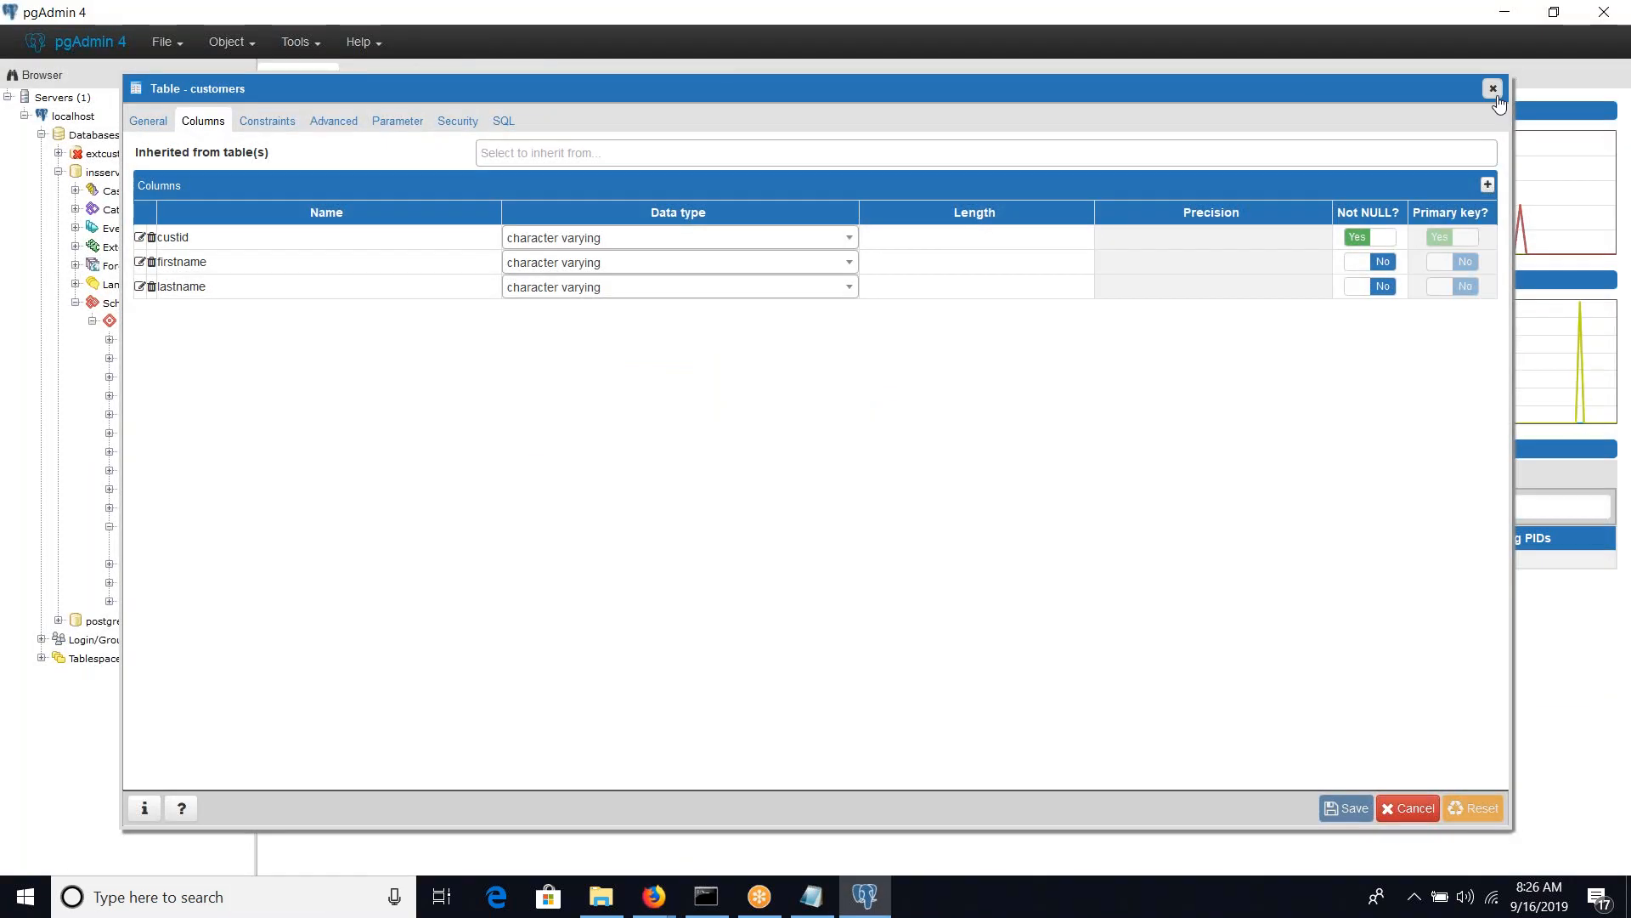
click(1493, 90)
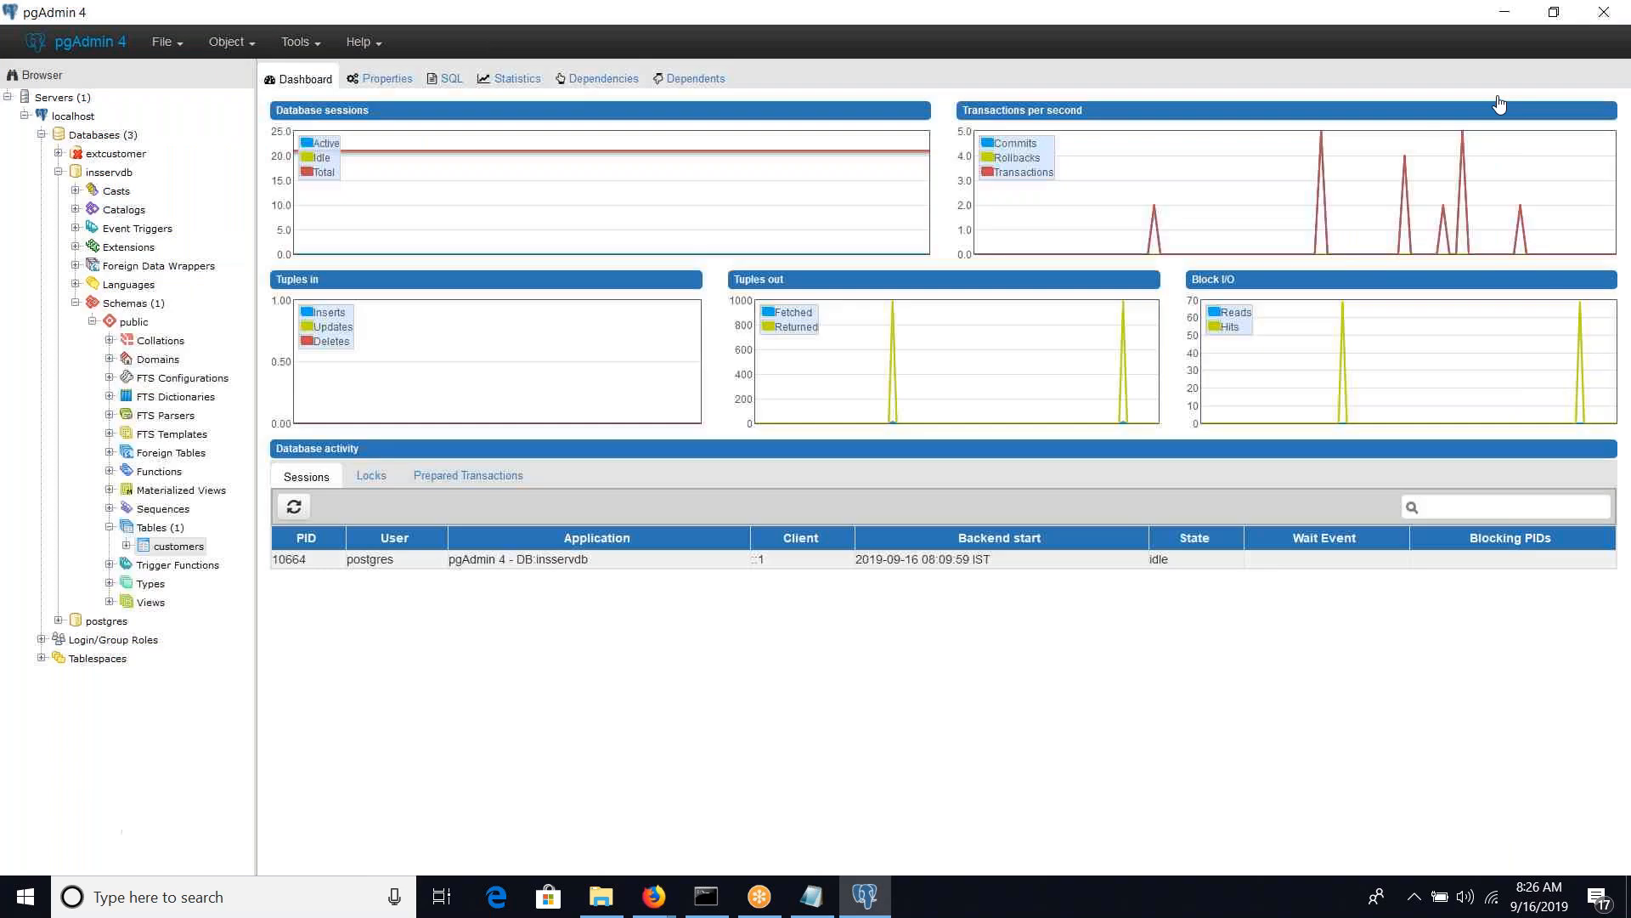
right_click(194, 554)
mouse_move(255, 733)
mouse_move(255, 794)
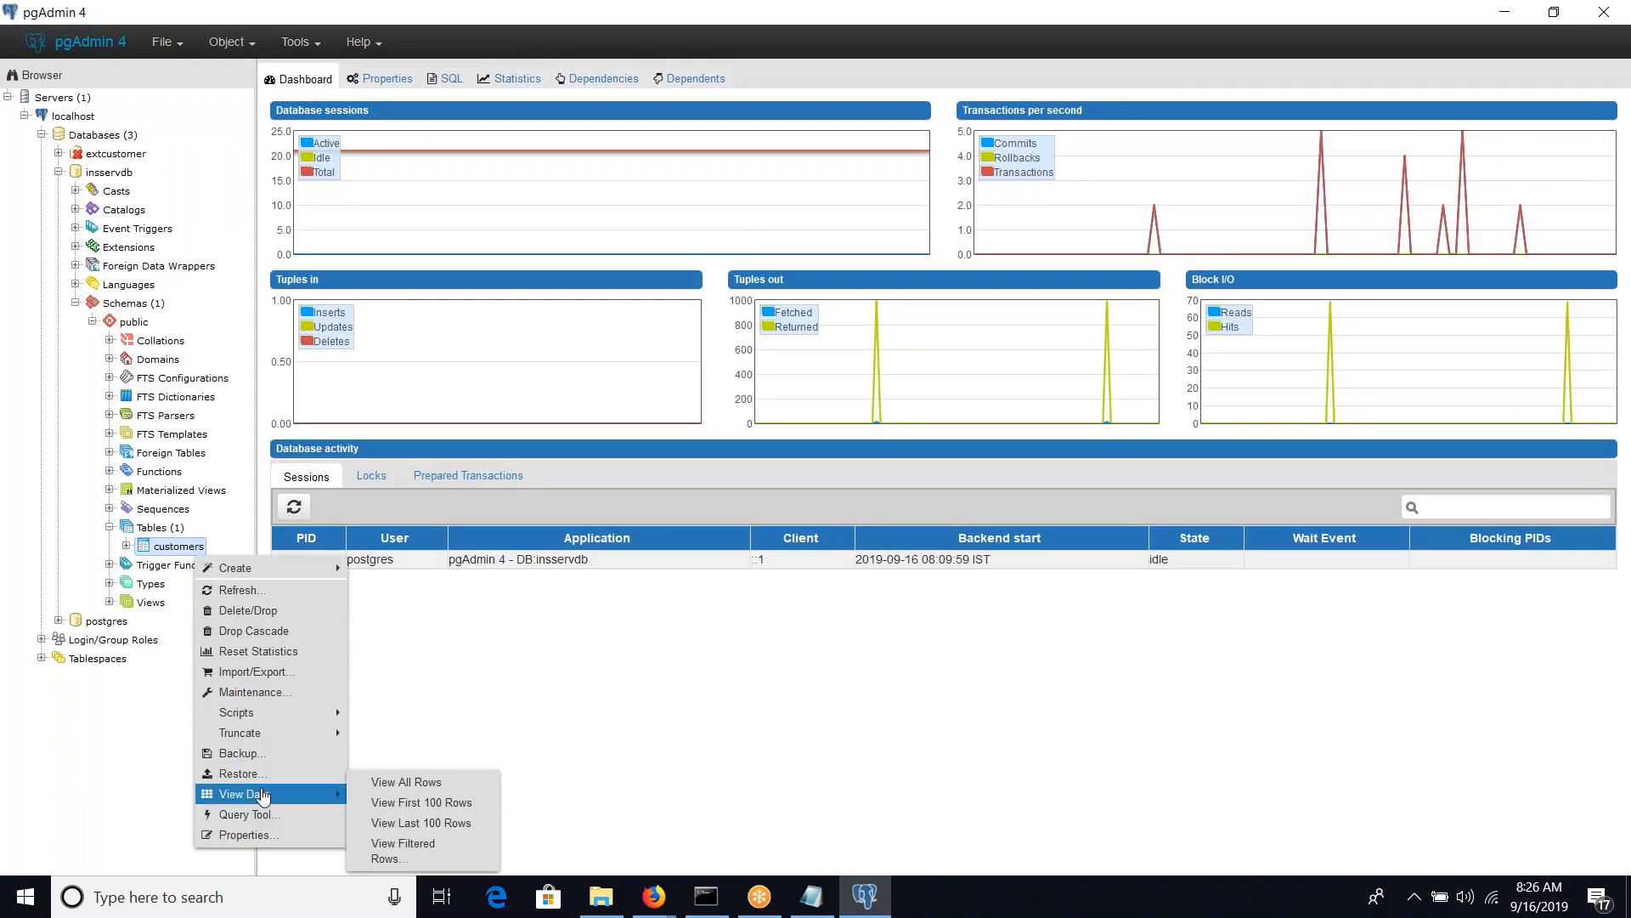
click(374, 777)
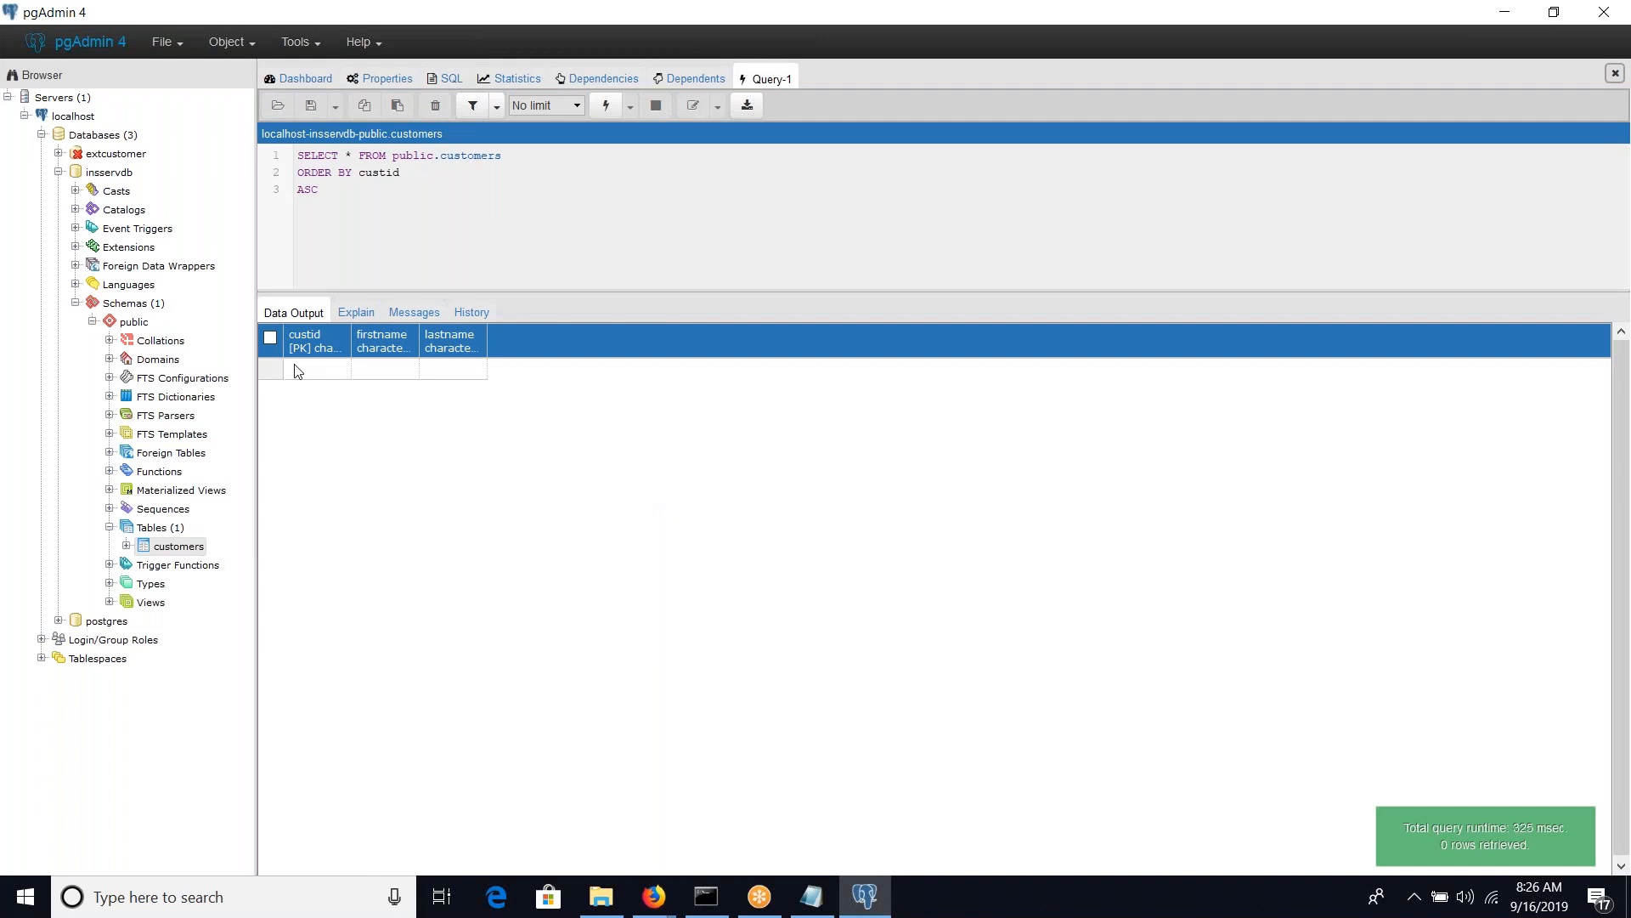
Add the first customers row with a customer ID, first name and last name, and save it to the table
double_click(297, 370)
text(cust)
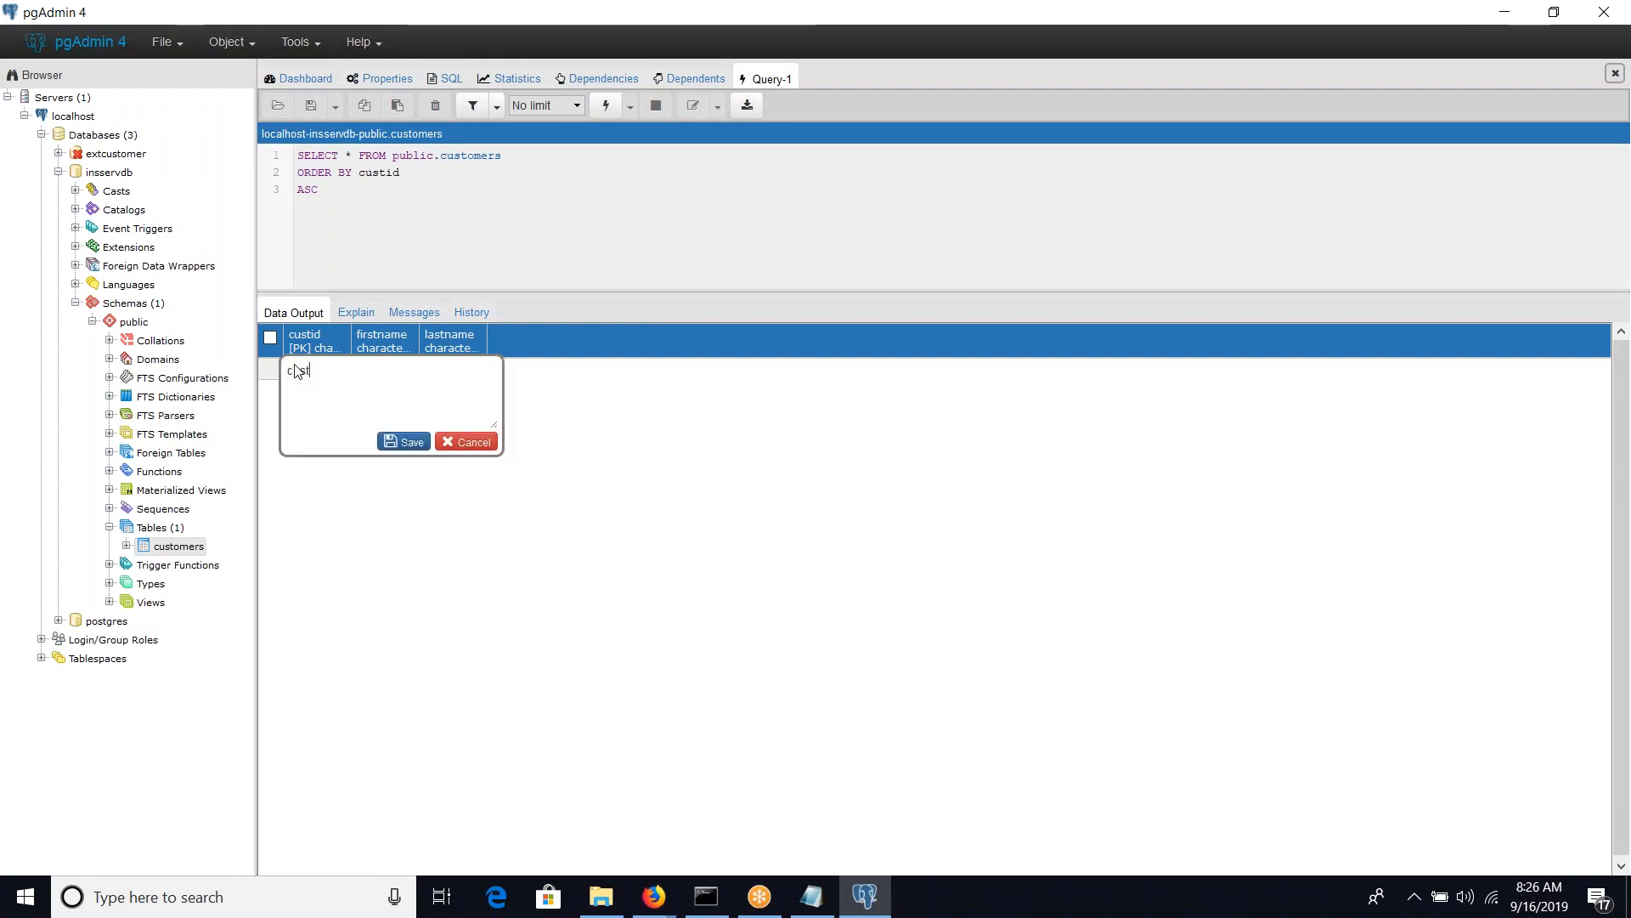
text(001)
click(408, 441)
click(387, 372)
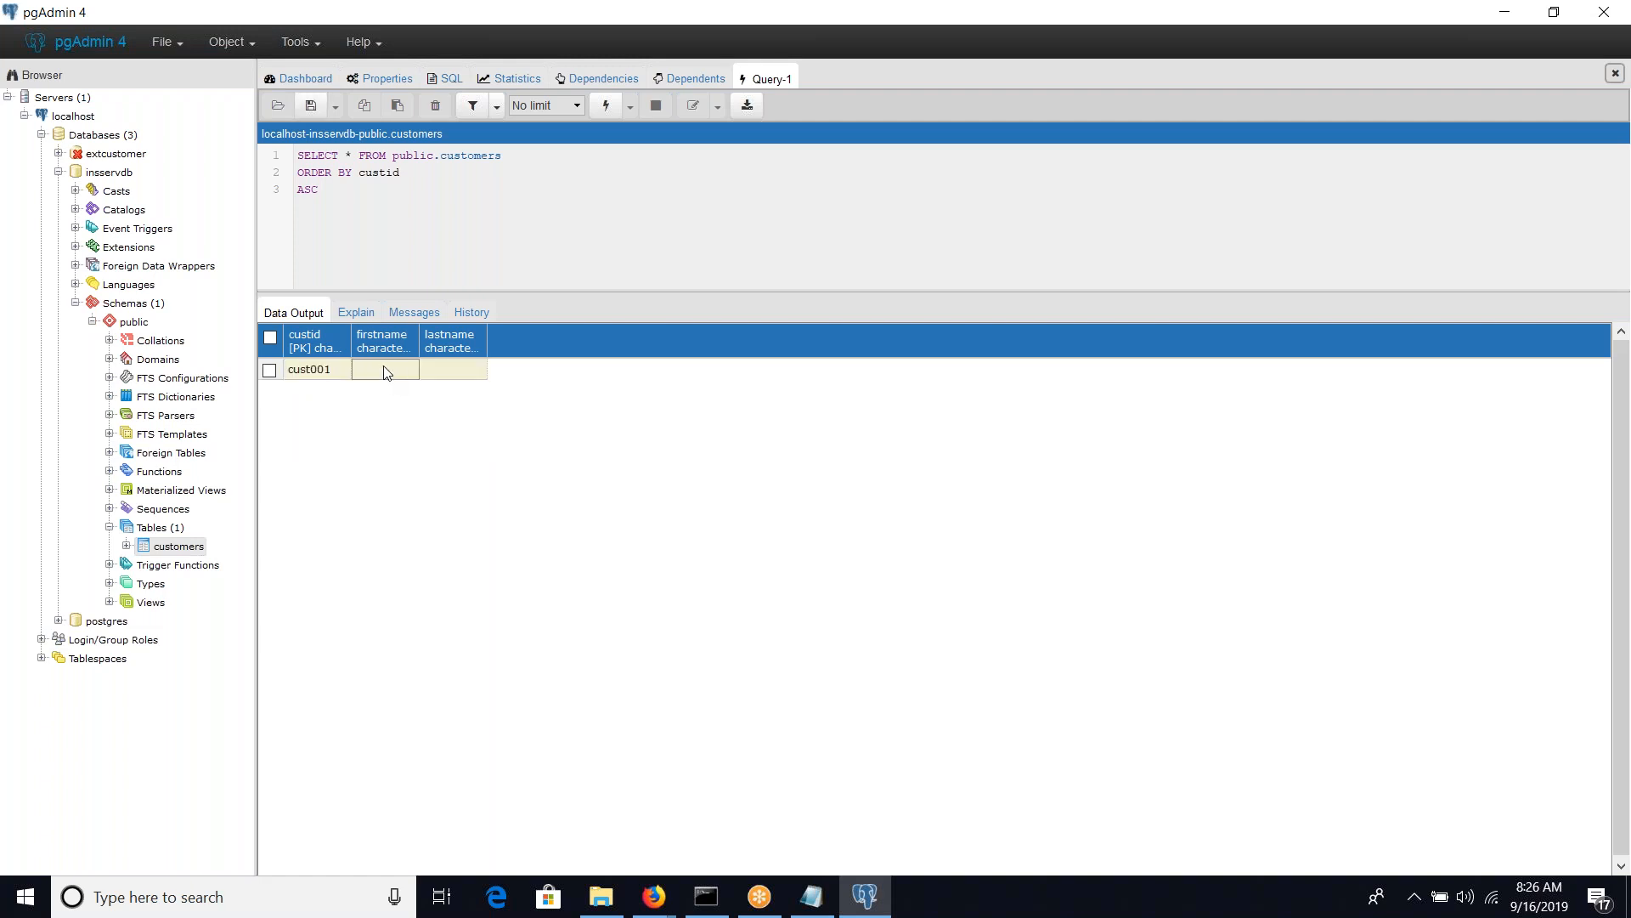
click(386, 372)
text(Rama)
key(Tab)
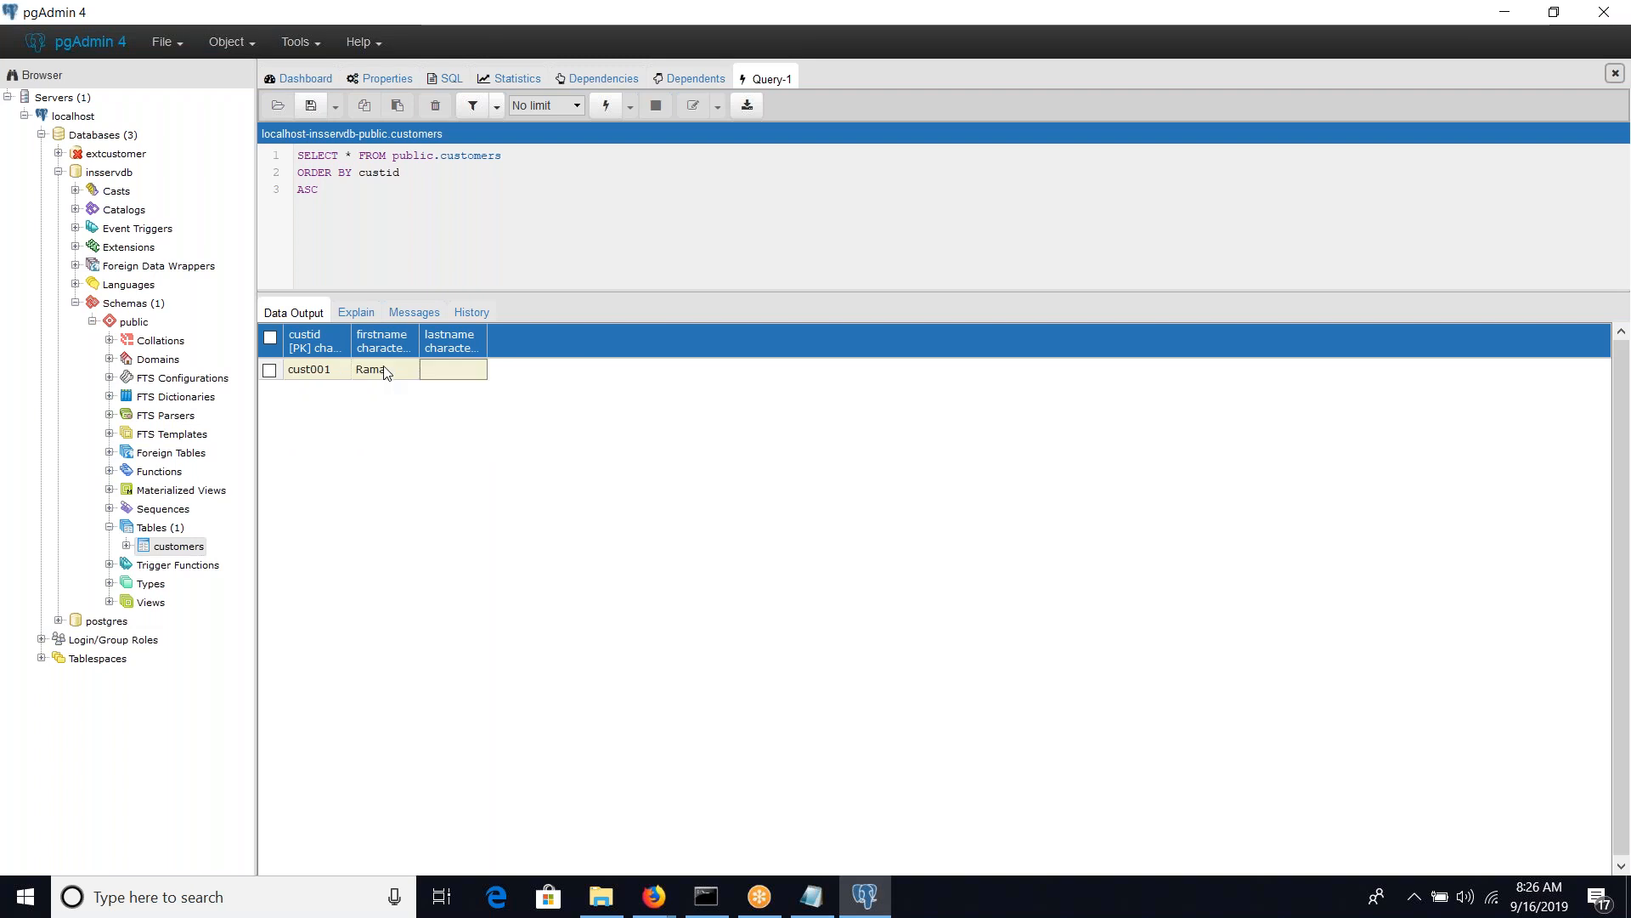
click(435, 380)
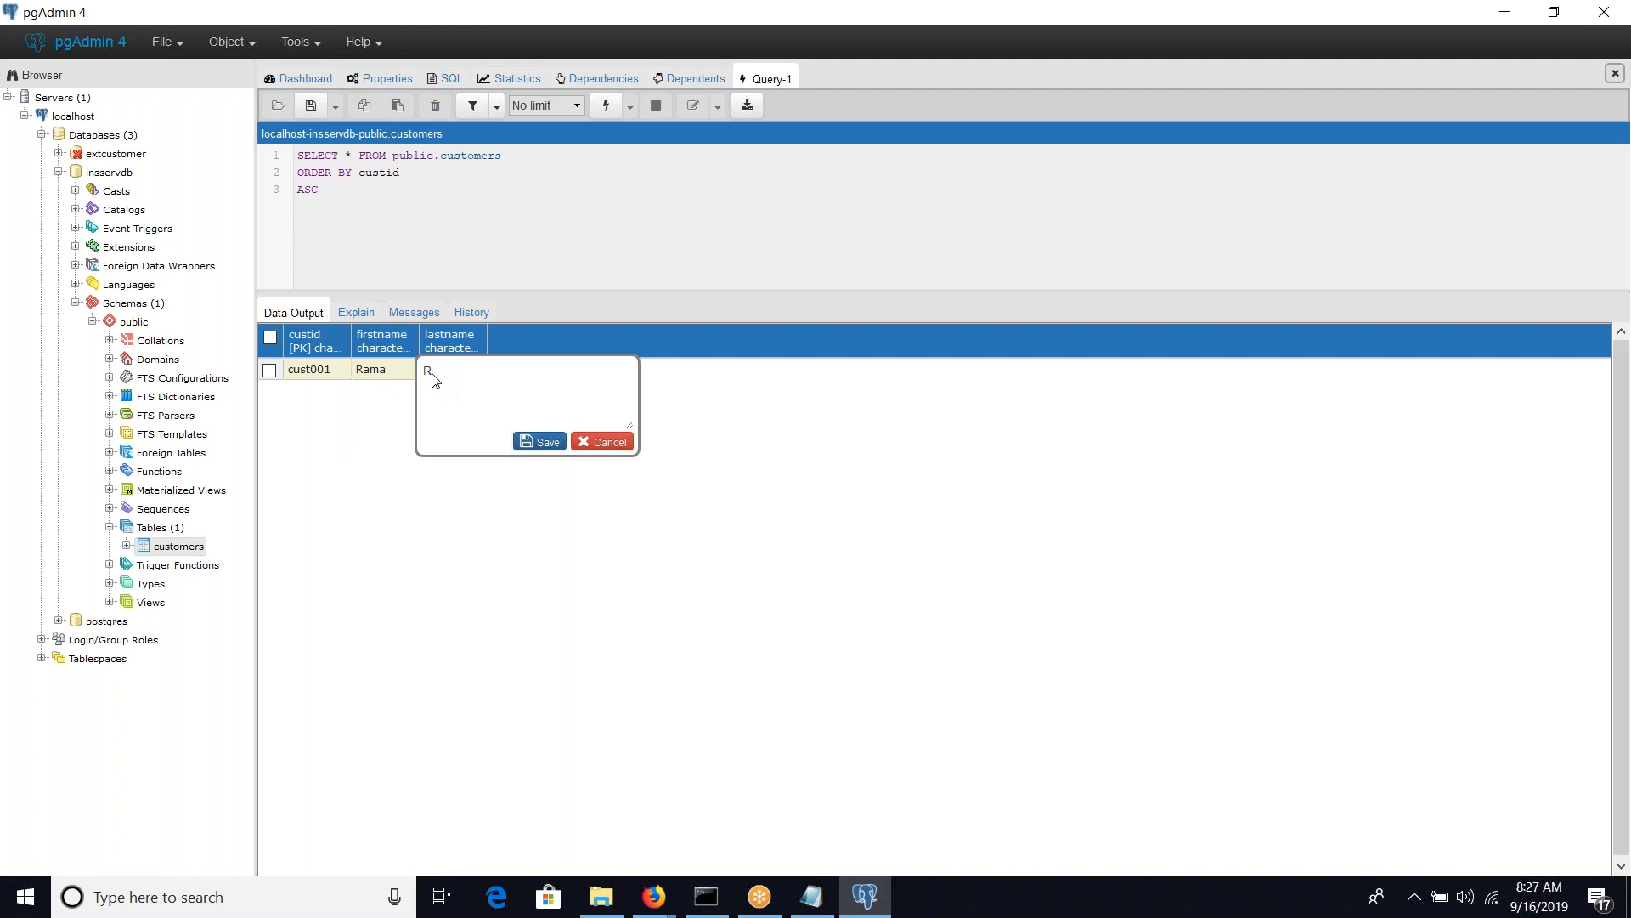
key(Tab)
click(312, 110)
Add a second customers row with the next customer ID, a first name and a last name, and save it
click(330, 397)
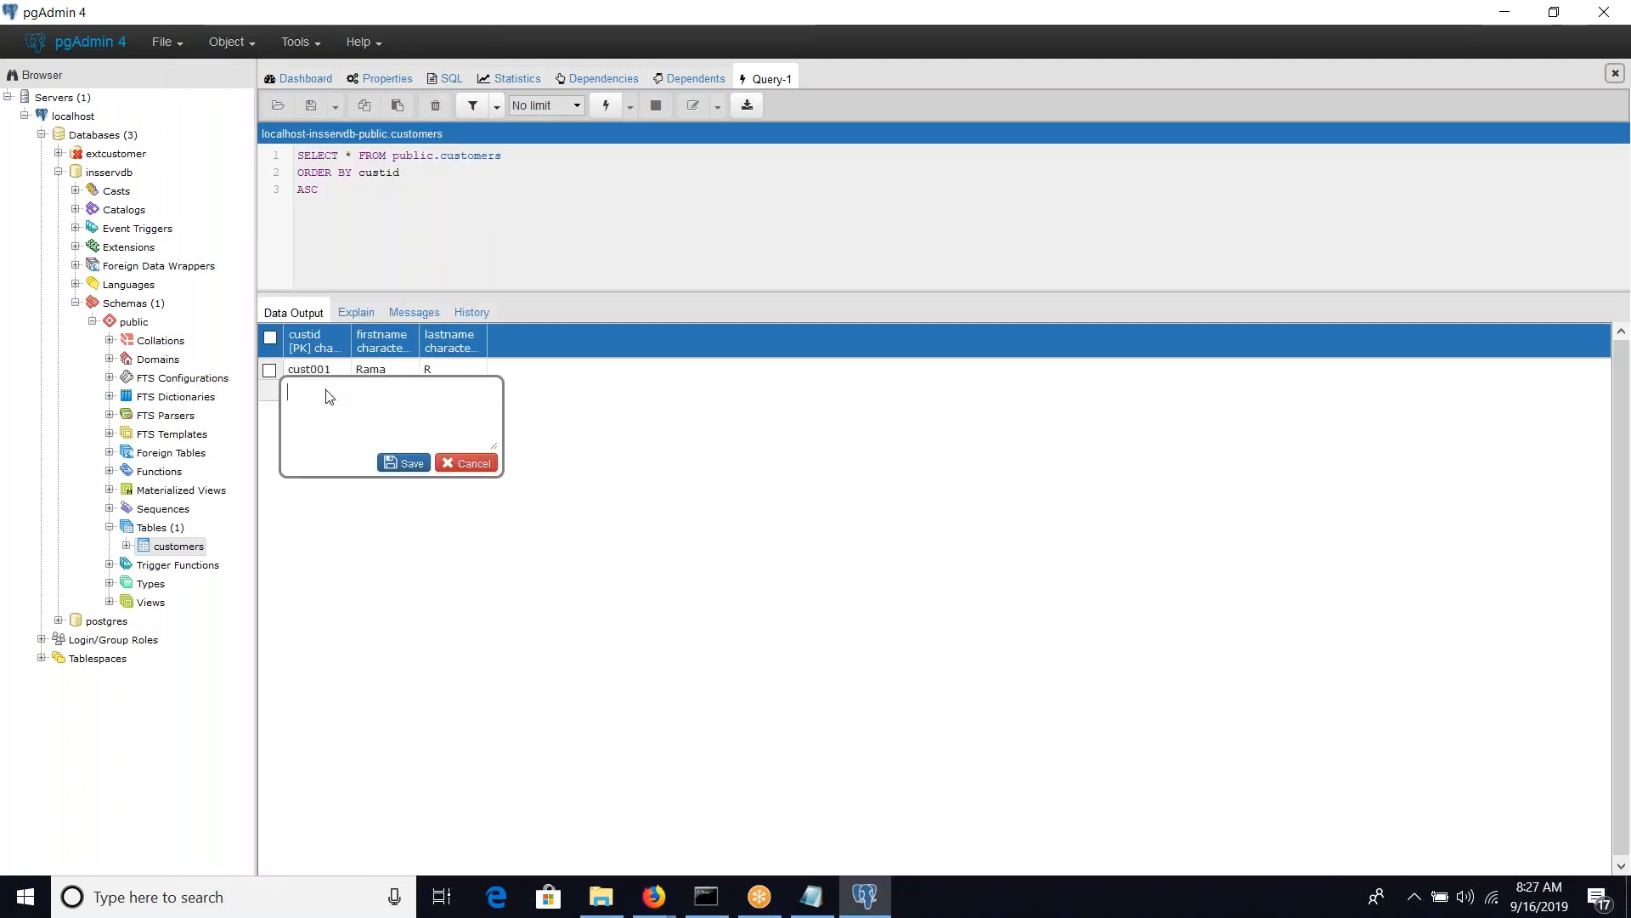
text(cust)
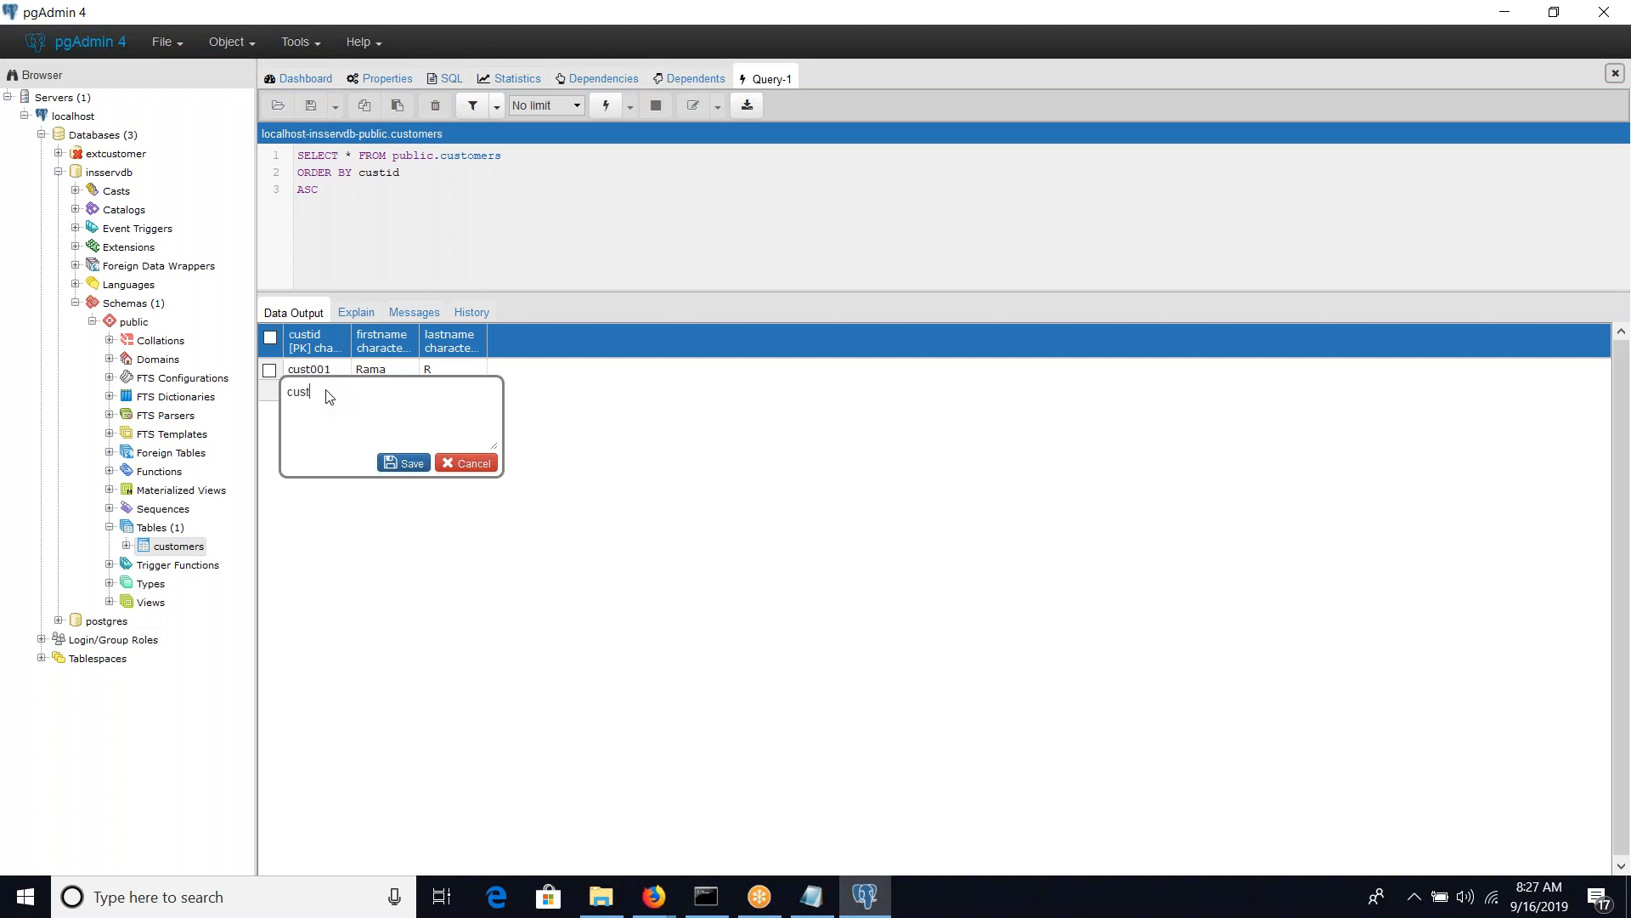
text(002)
key(Tab)
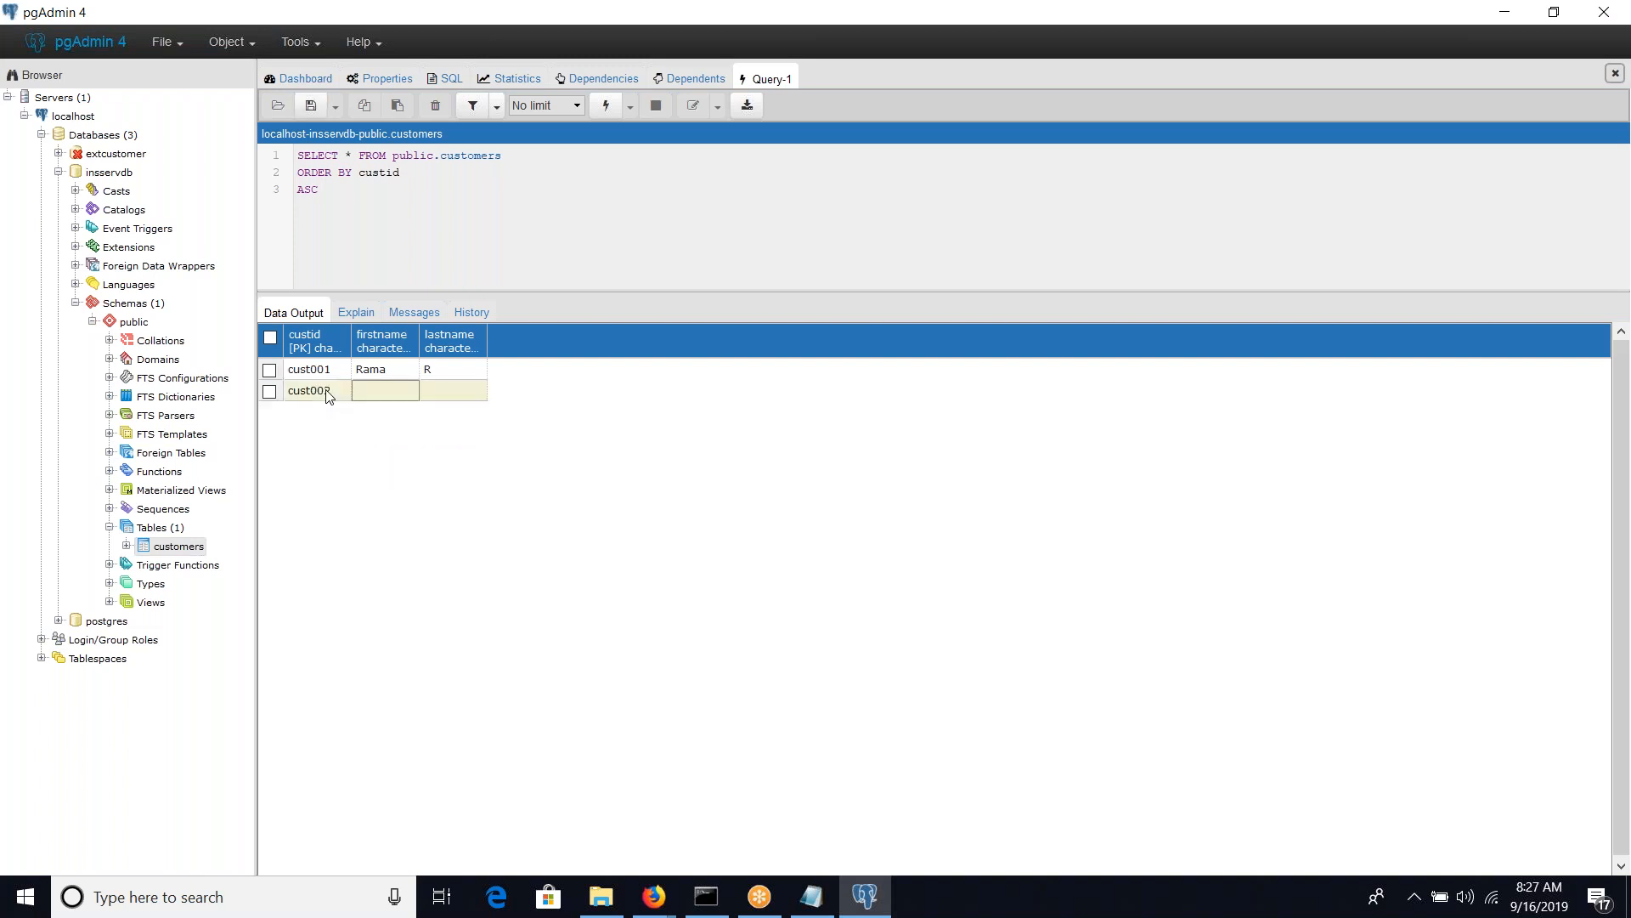
click(375, 396)
text(Krishna)
key(Tab)
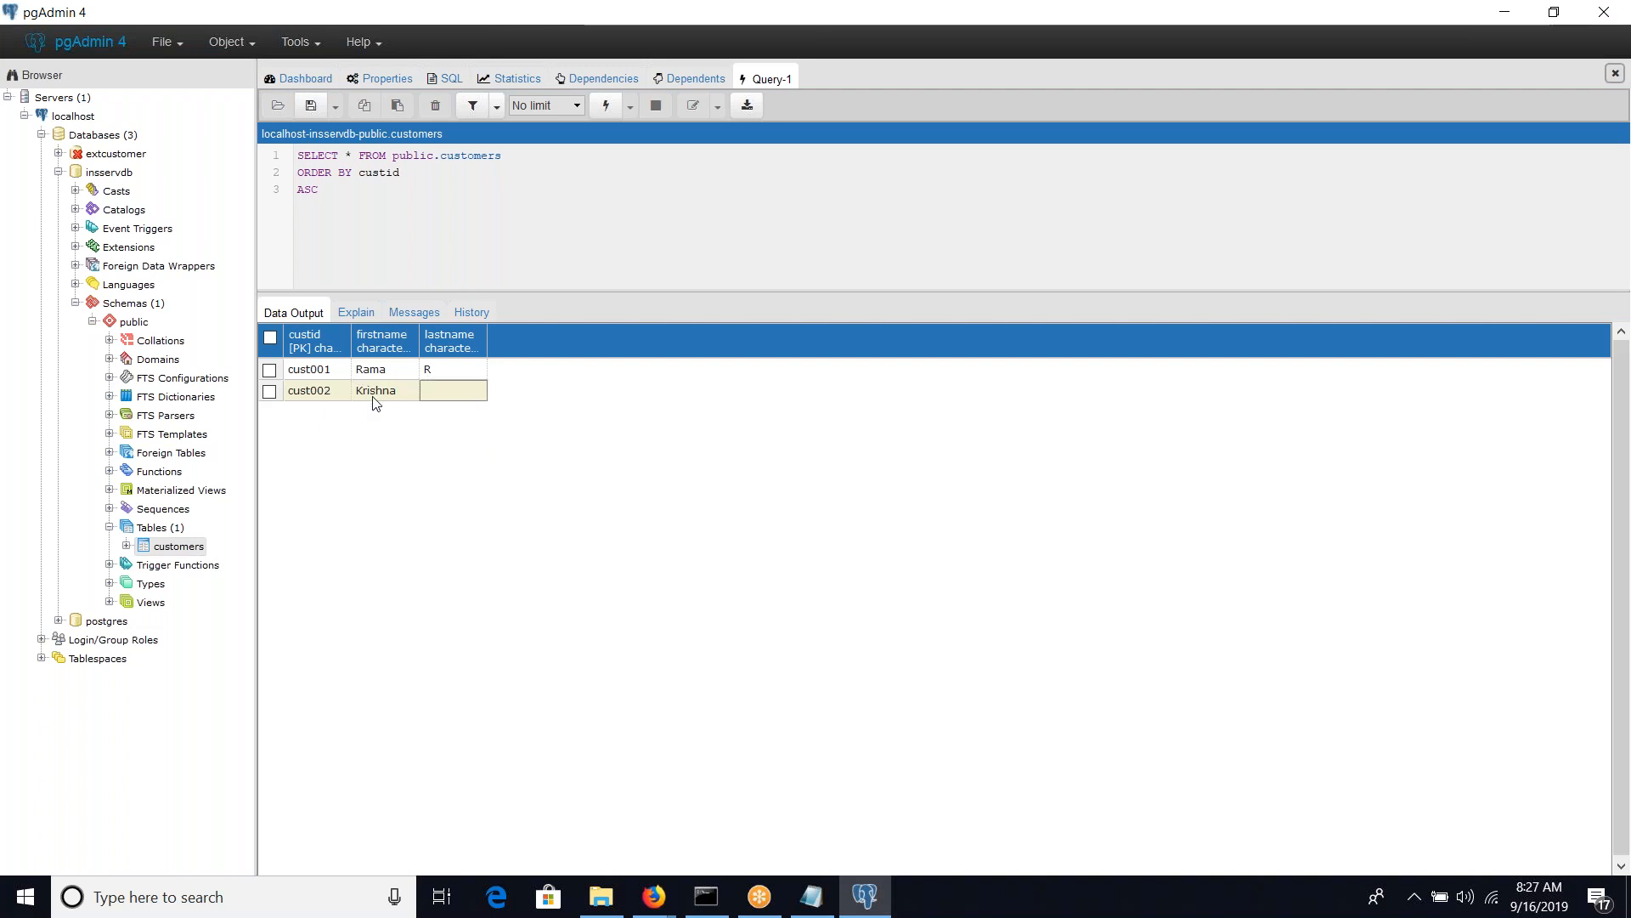
click(437, 398)
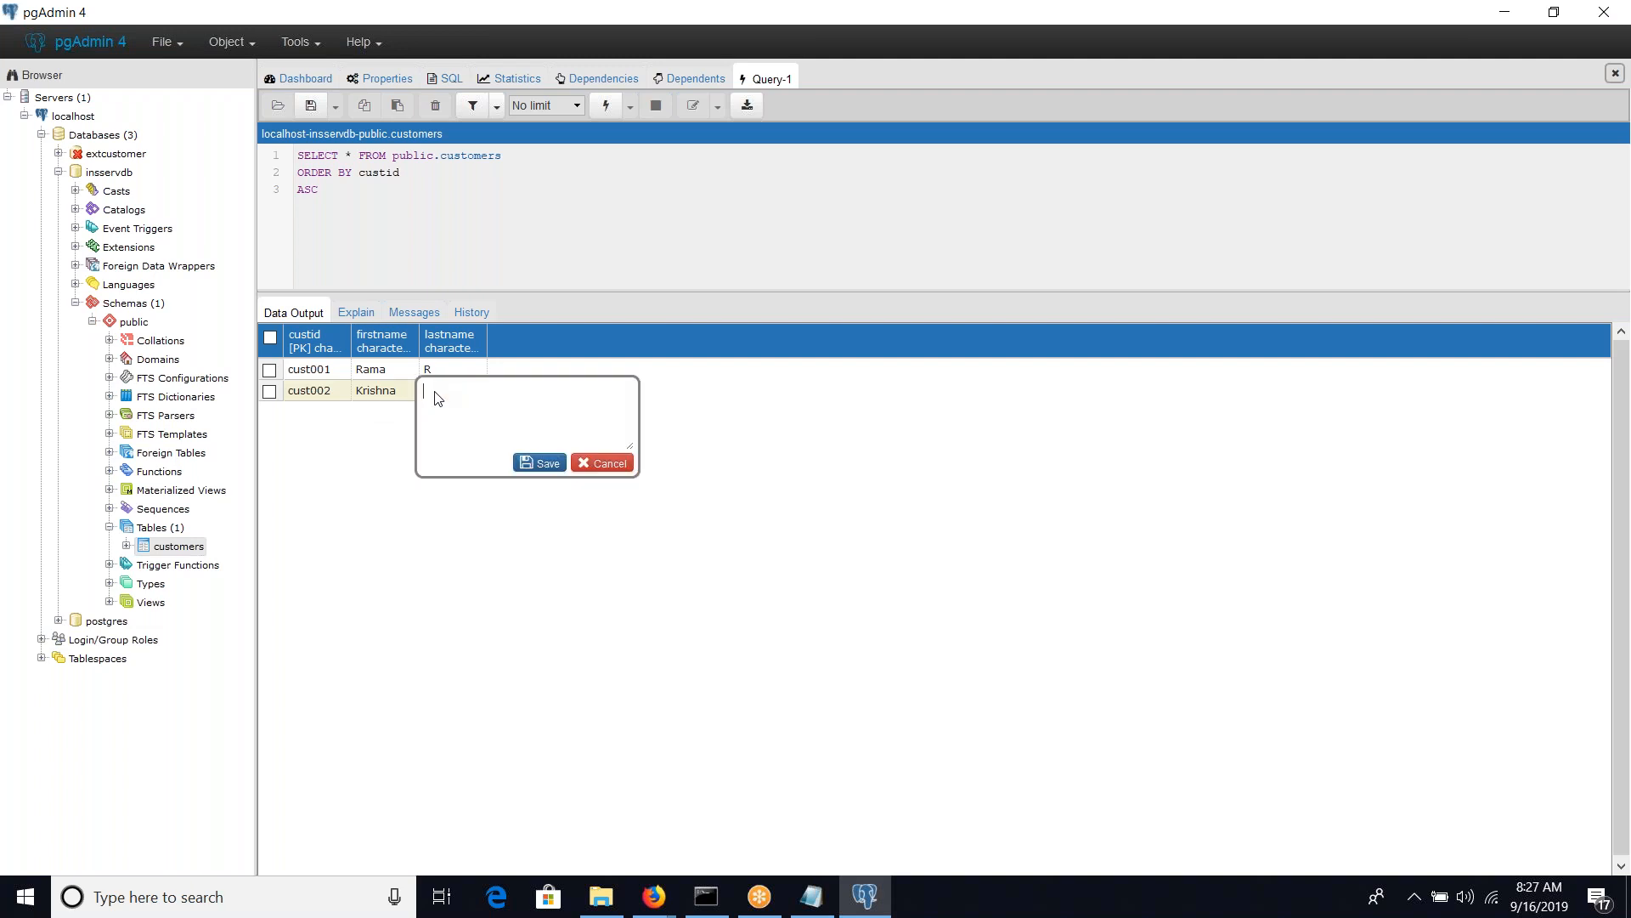
click(525, 464)
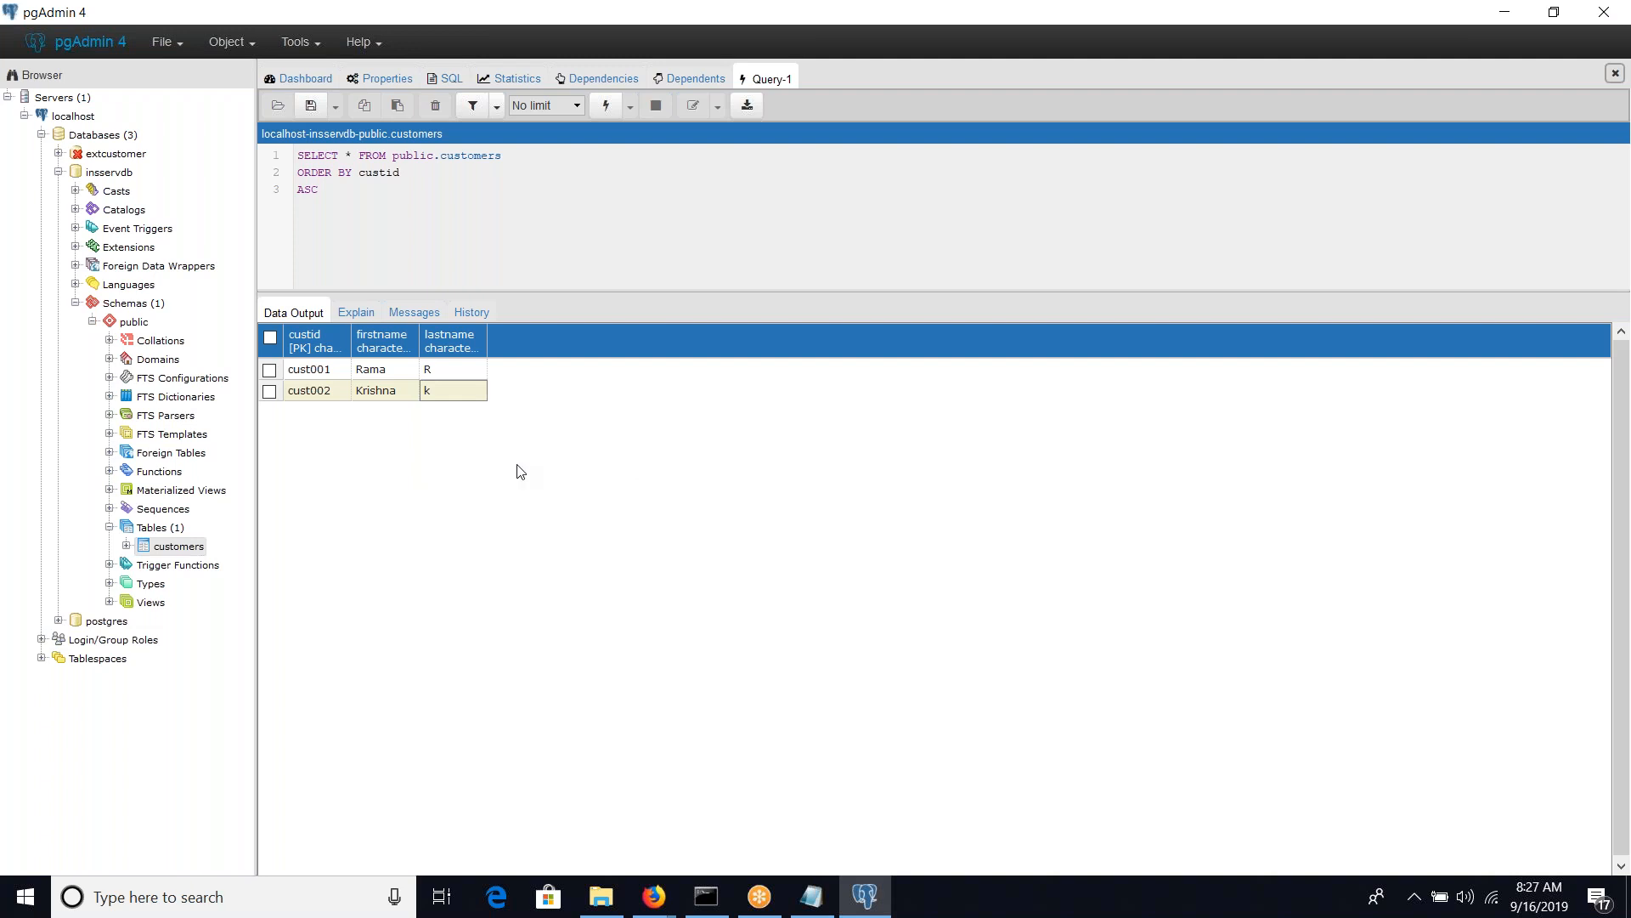
click(311, 109)
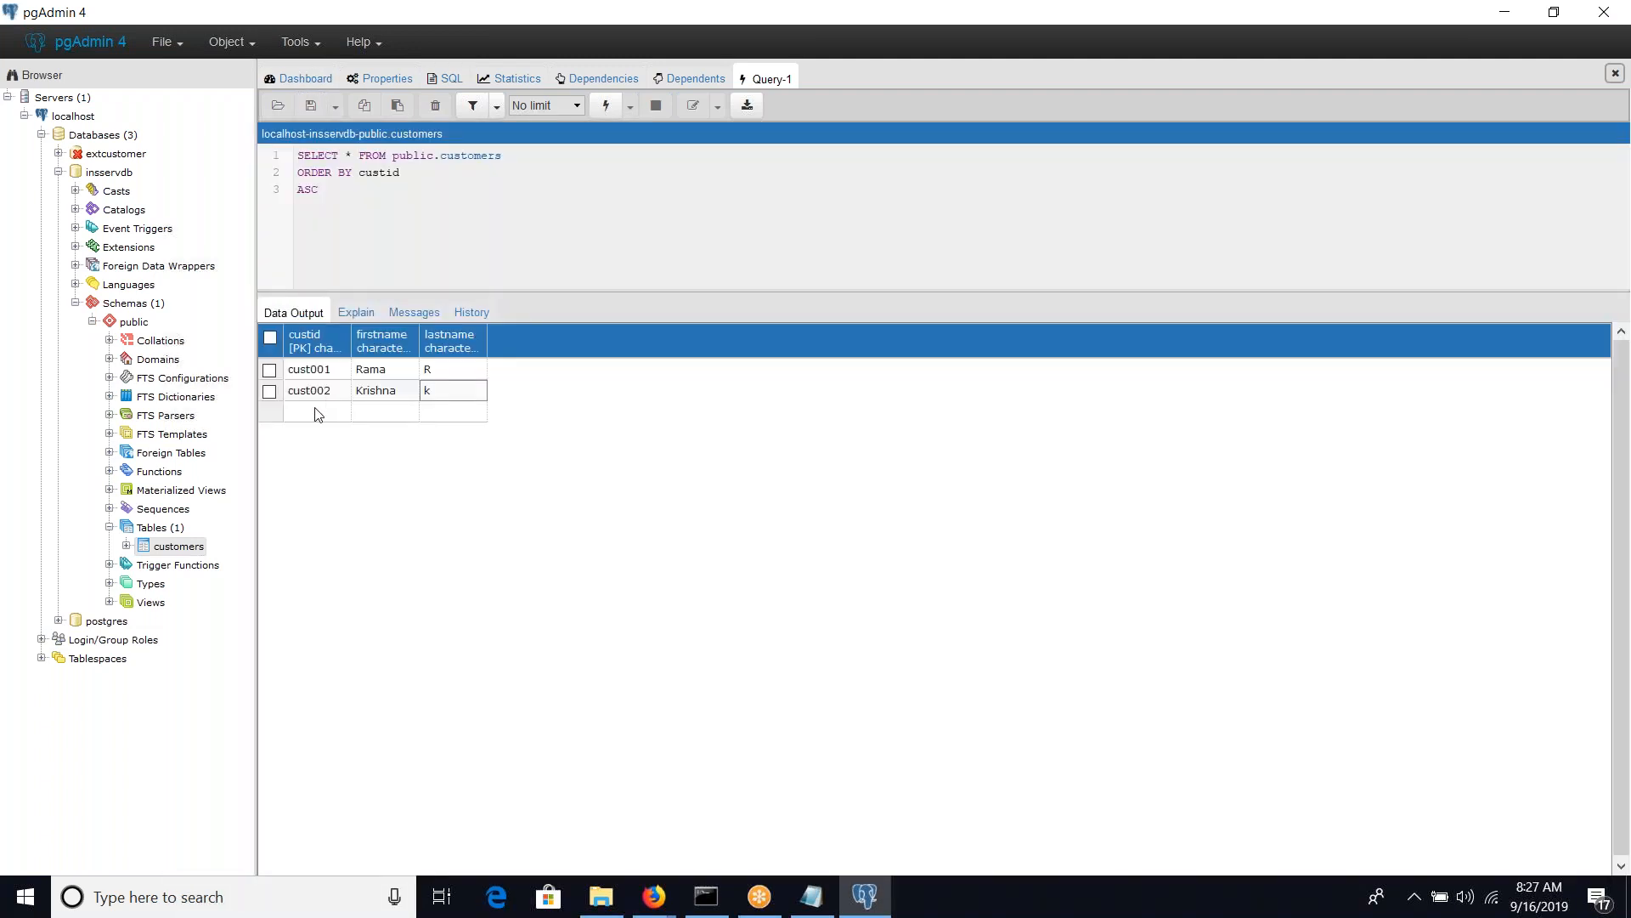
Add a third customers row with its customer ID, first name and last name, and save the table data
click(317, 412)
text(cust)
key(BackSpace)
text(003)
key(Tab)
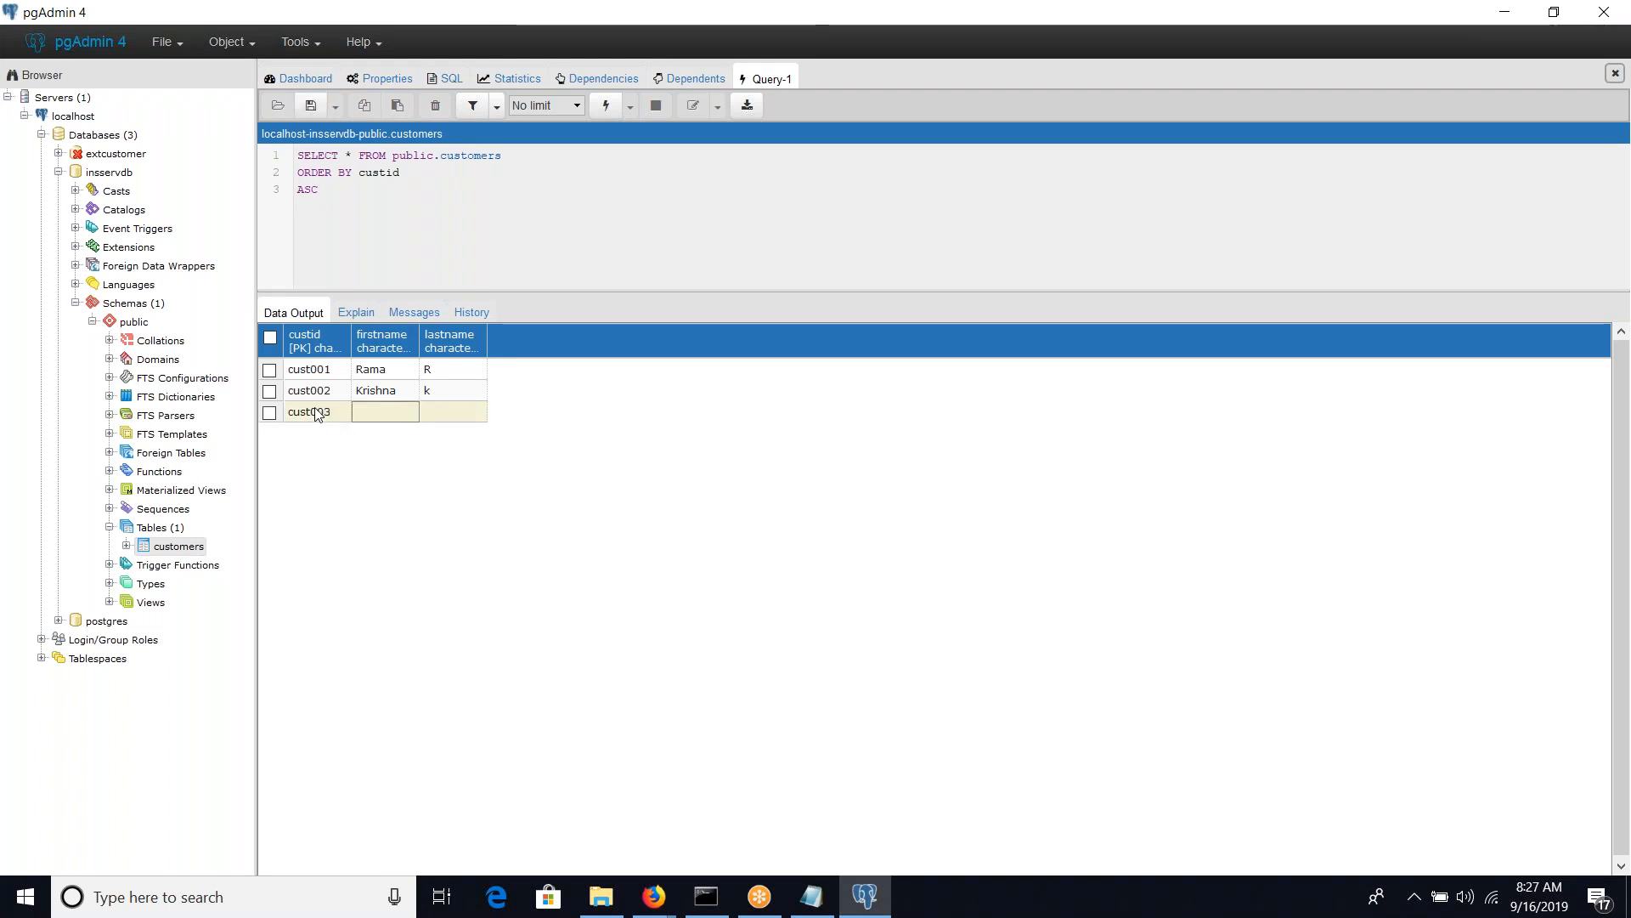
click(381, 413)
text(shiva)
key(Tab)
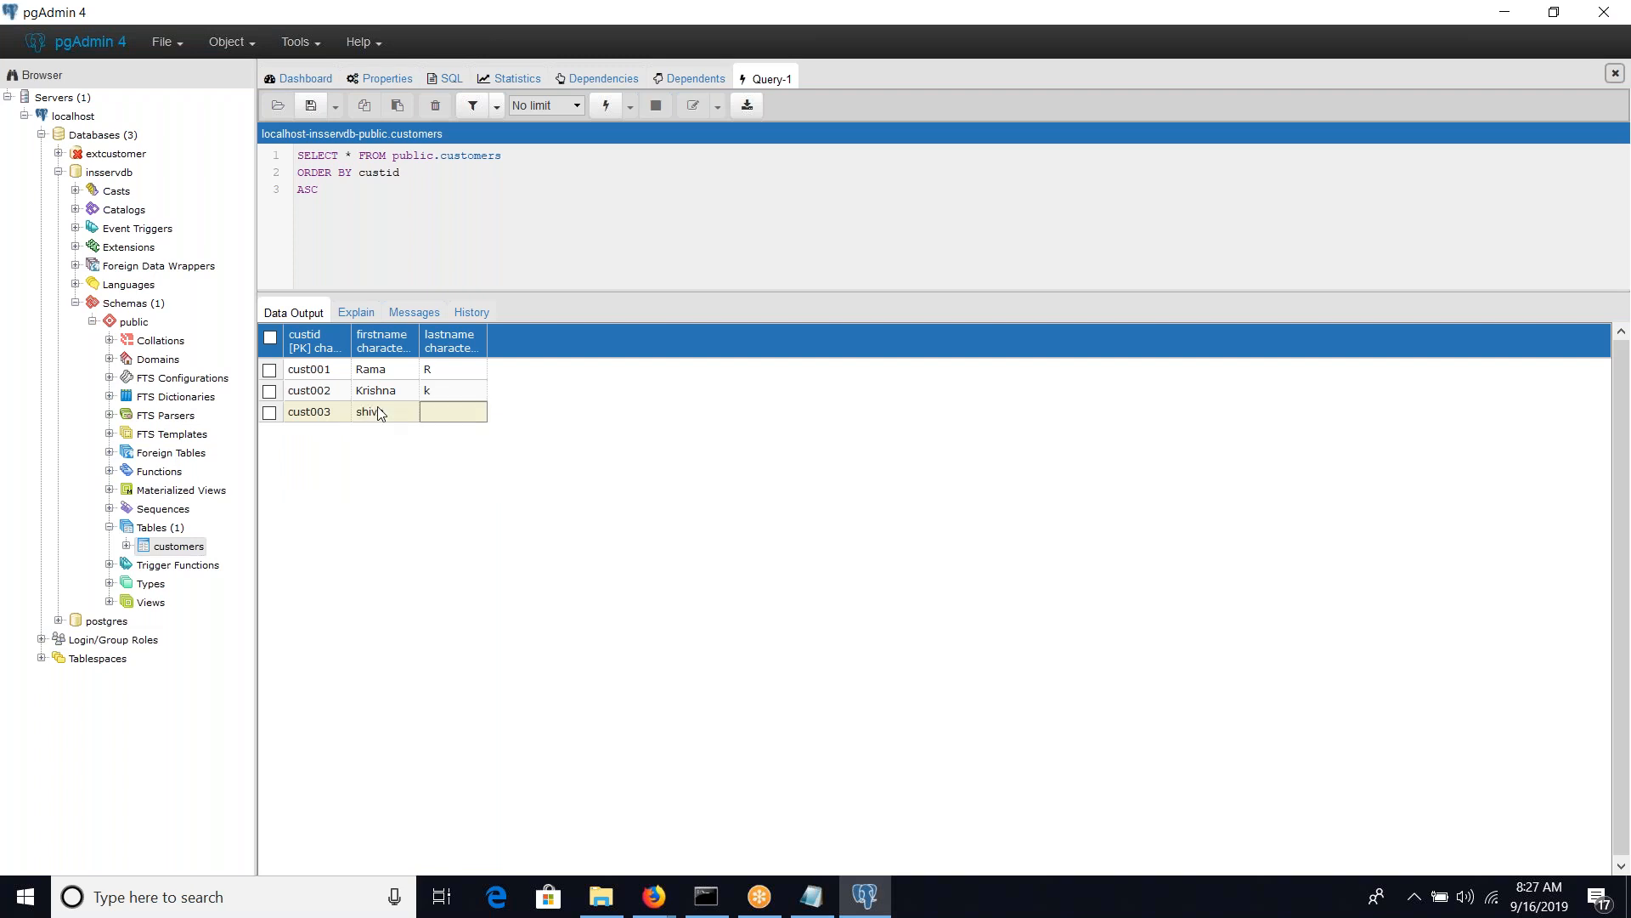
click(448, 418)
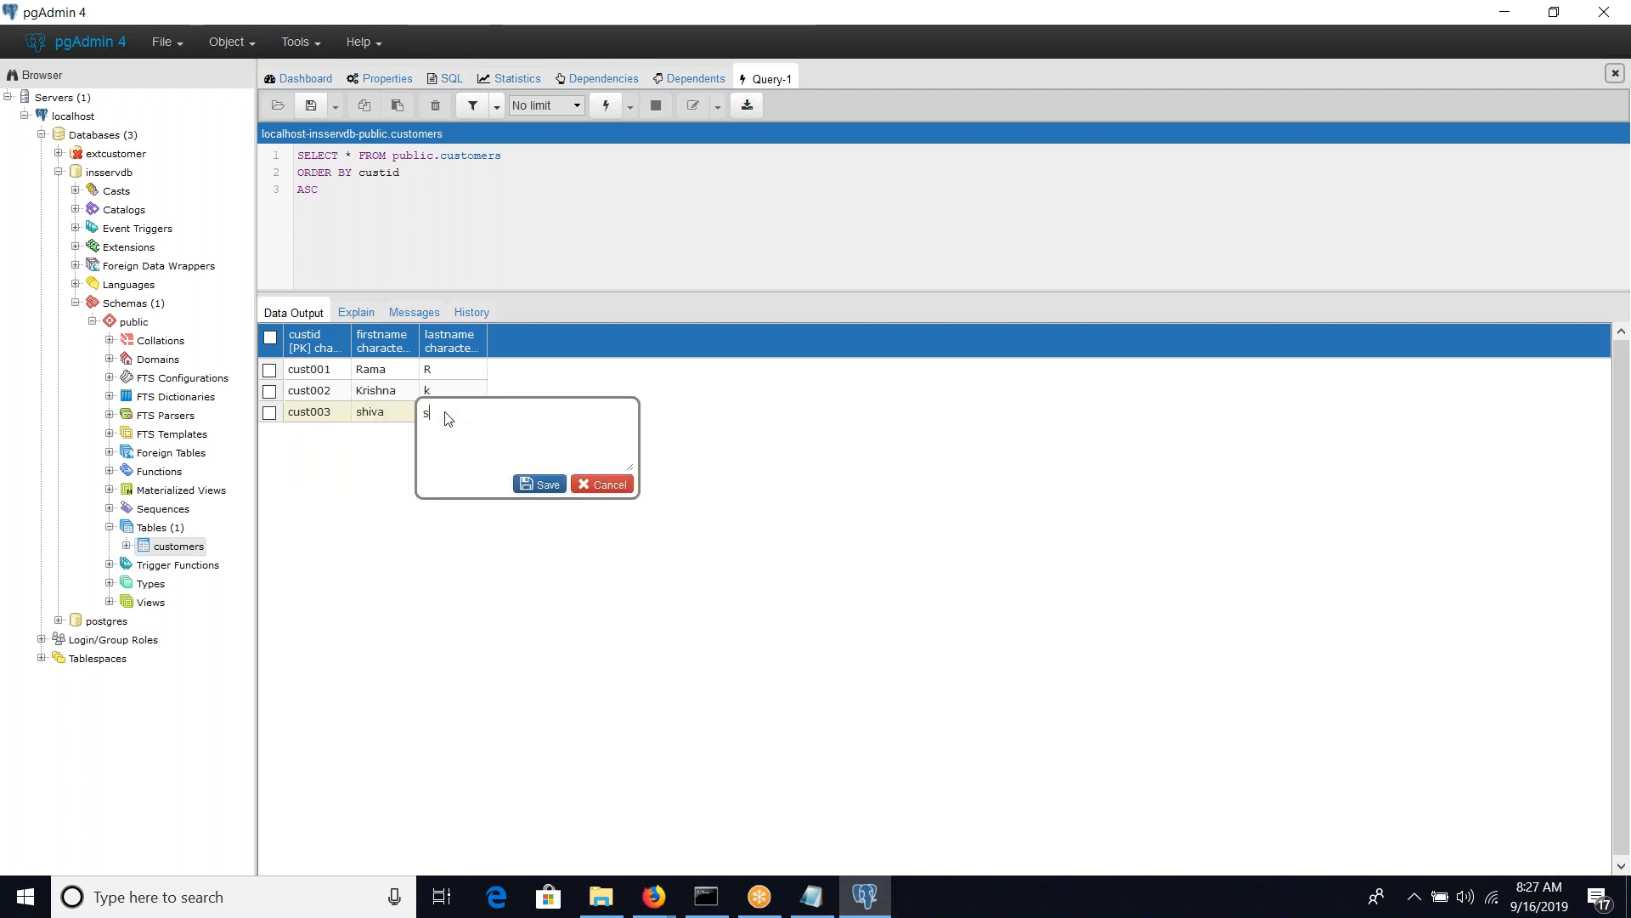
click(535, 485)
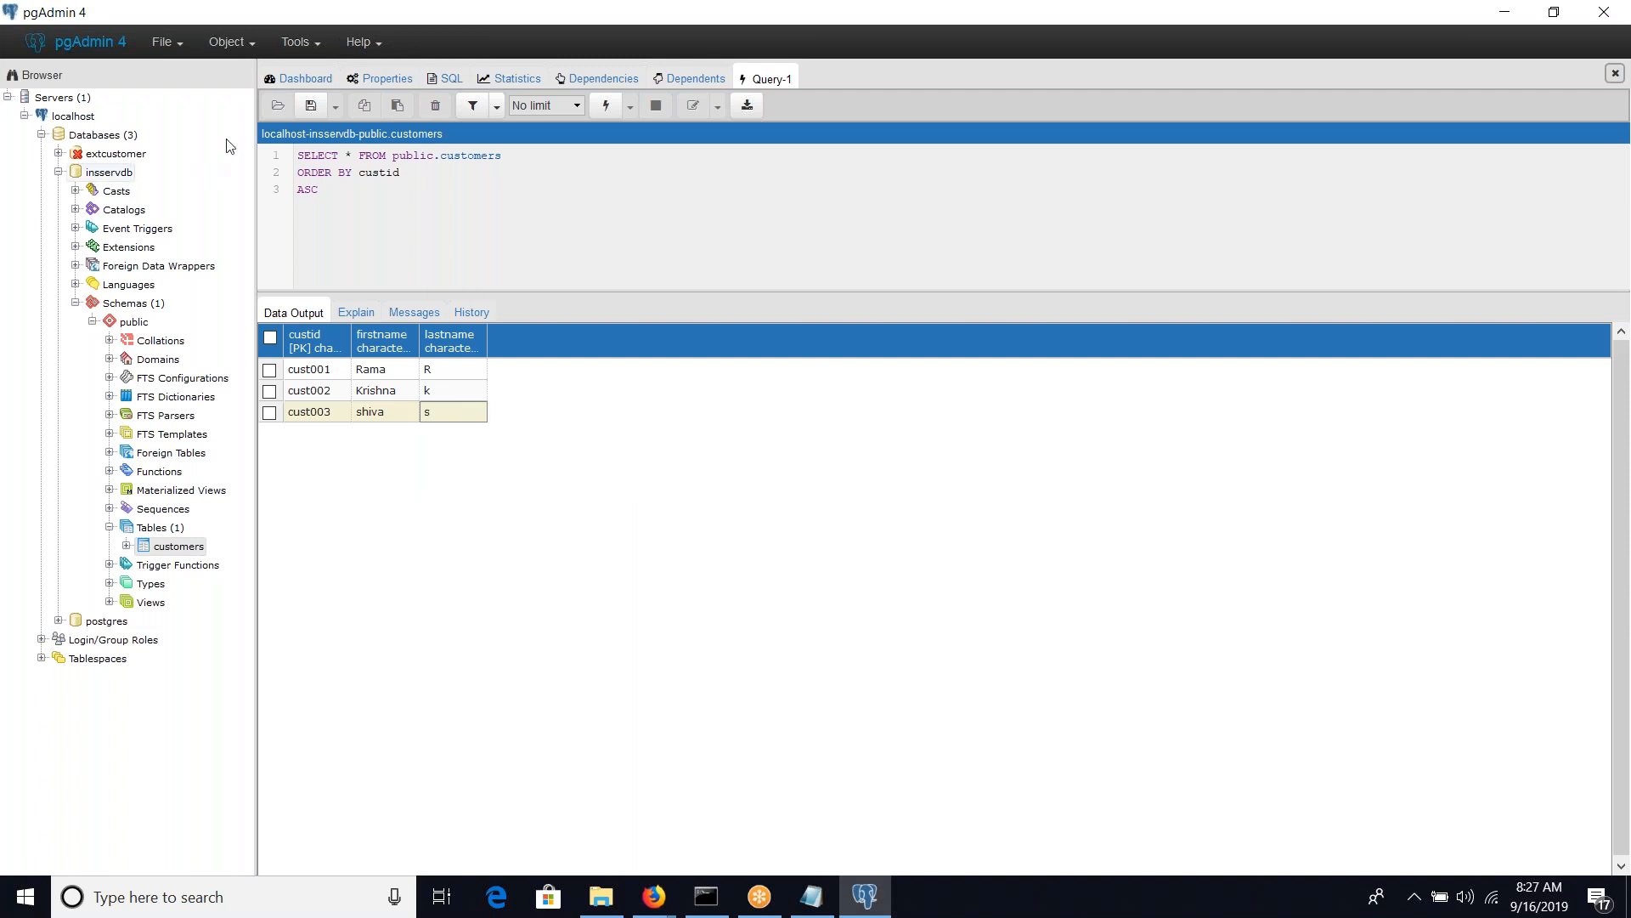
click(312, 105)
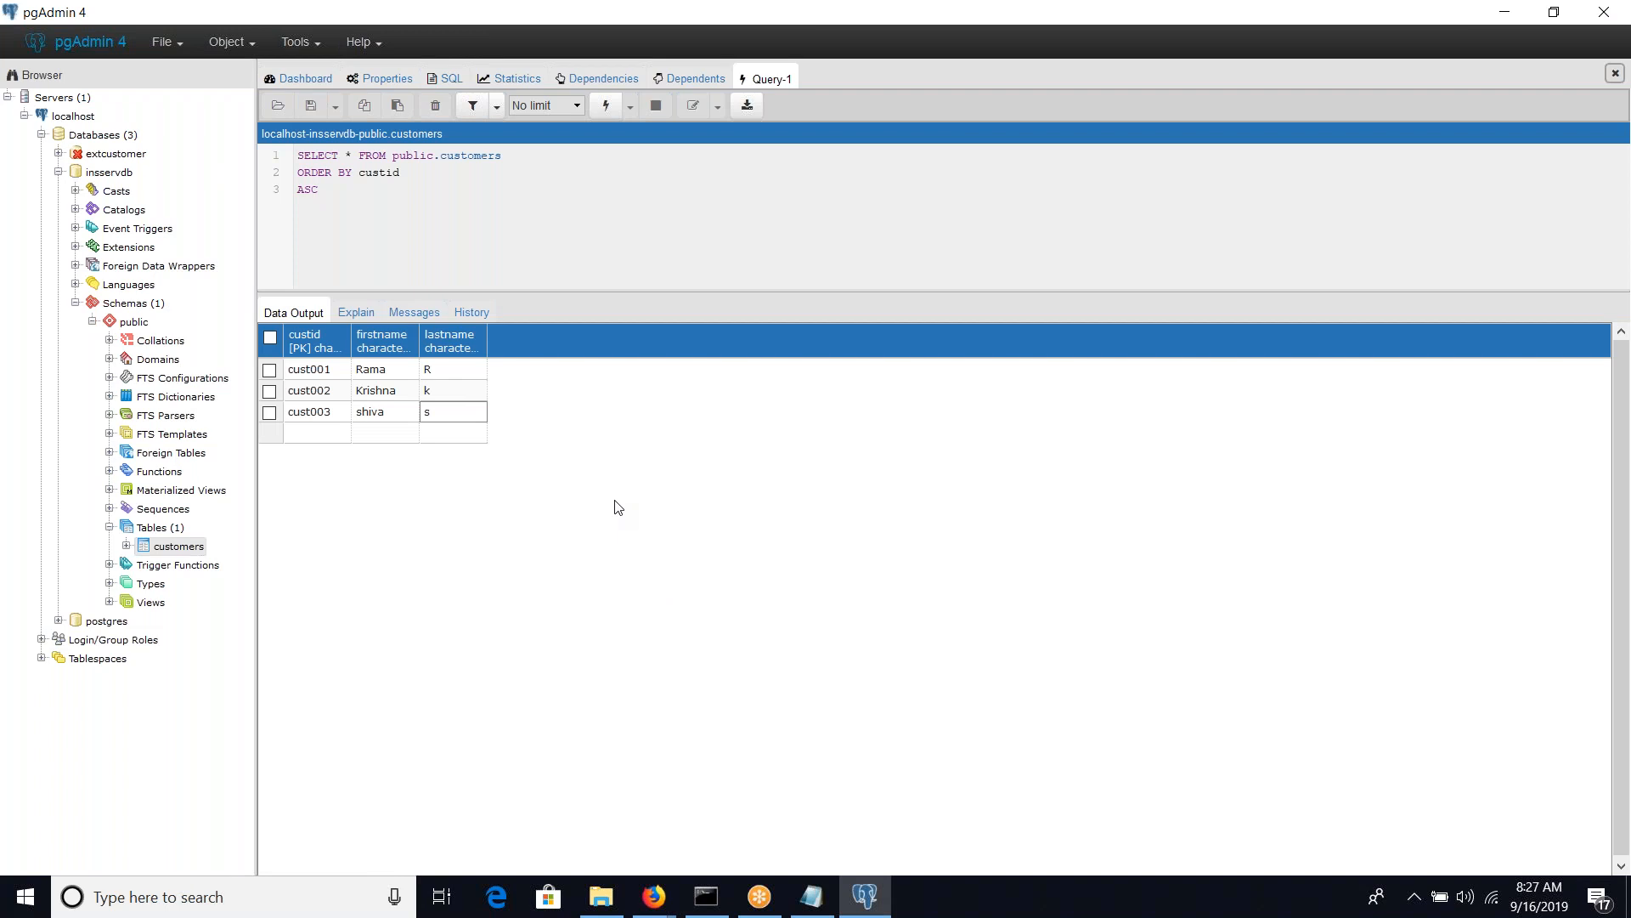
Switch back to Pega Dev Studio in Firefox and refresh the BrowseExtCustomers activity
key(alt+Tab)
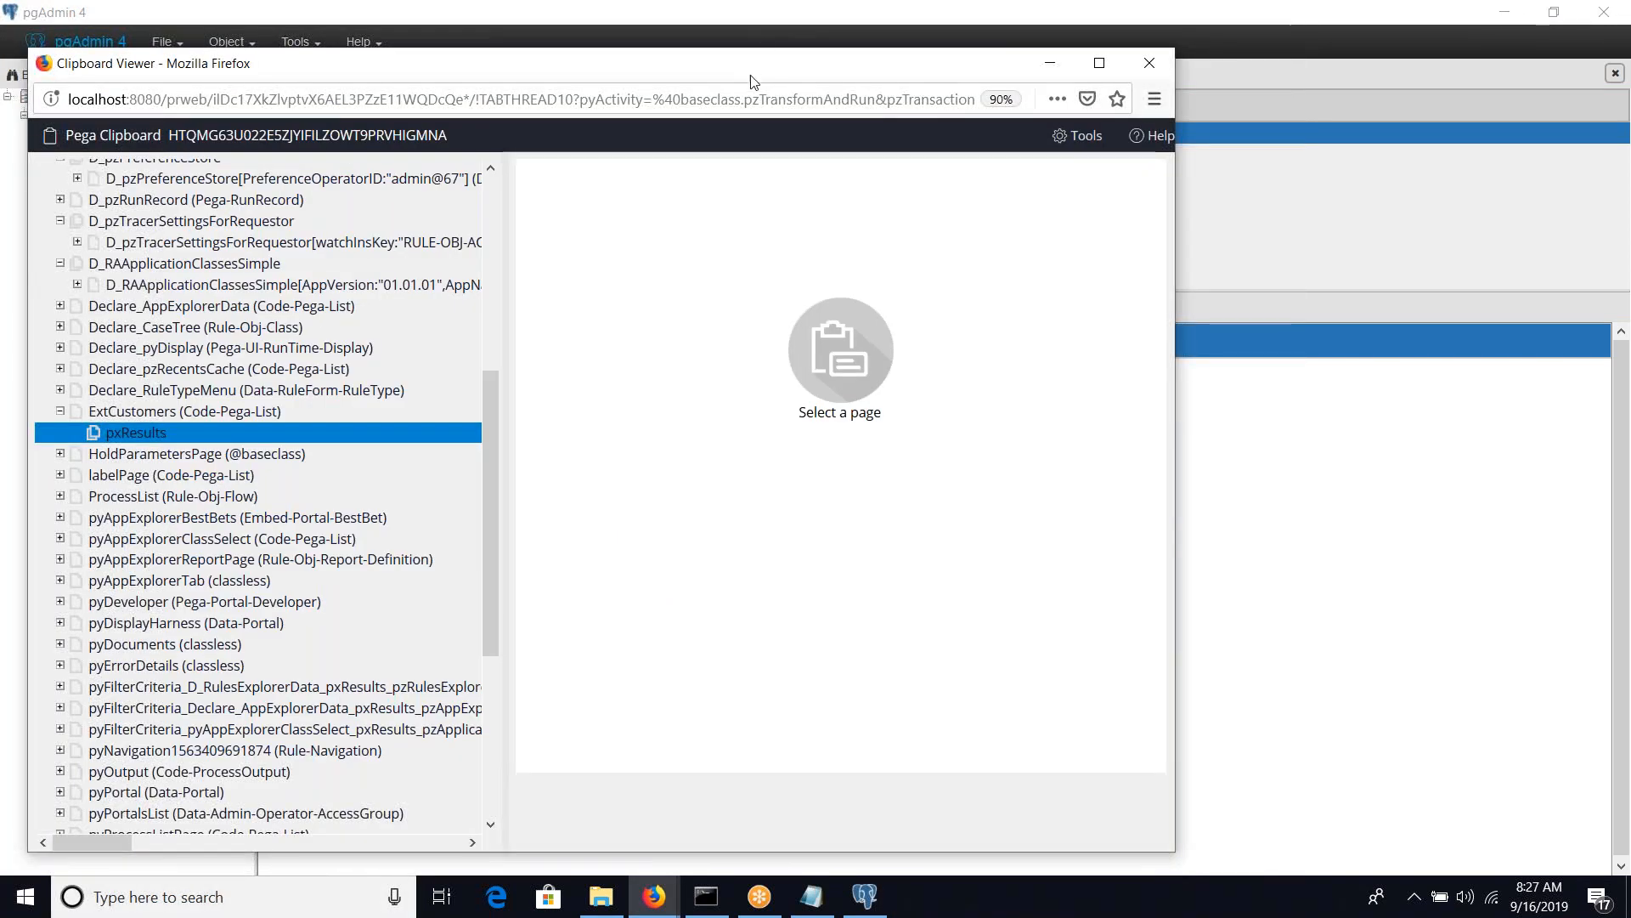
drag(751, 83, 702, 217)
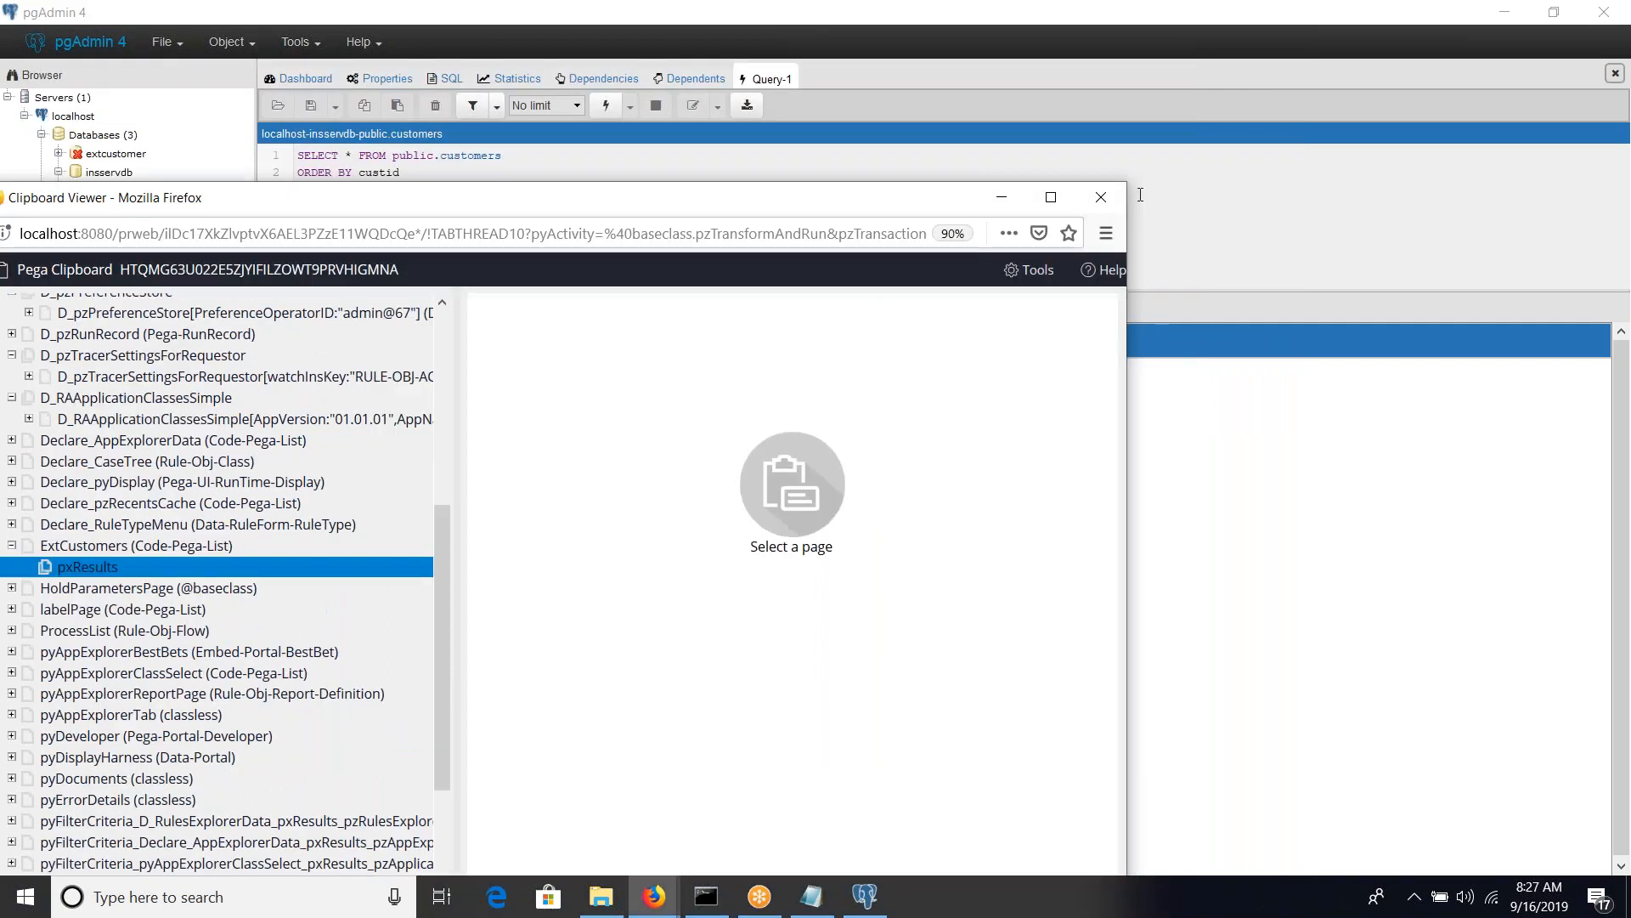
click(1141, 195)
key(alt+Tab)
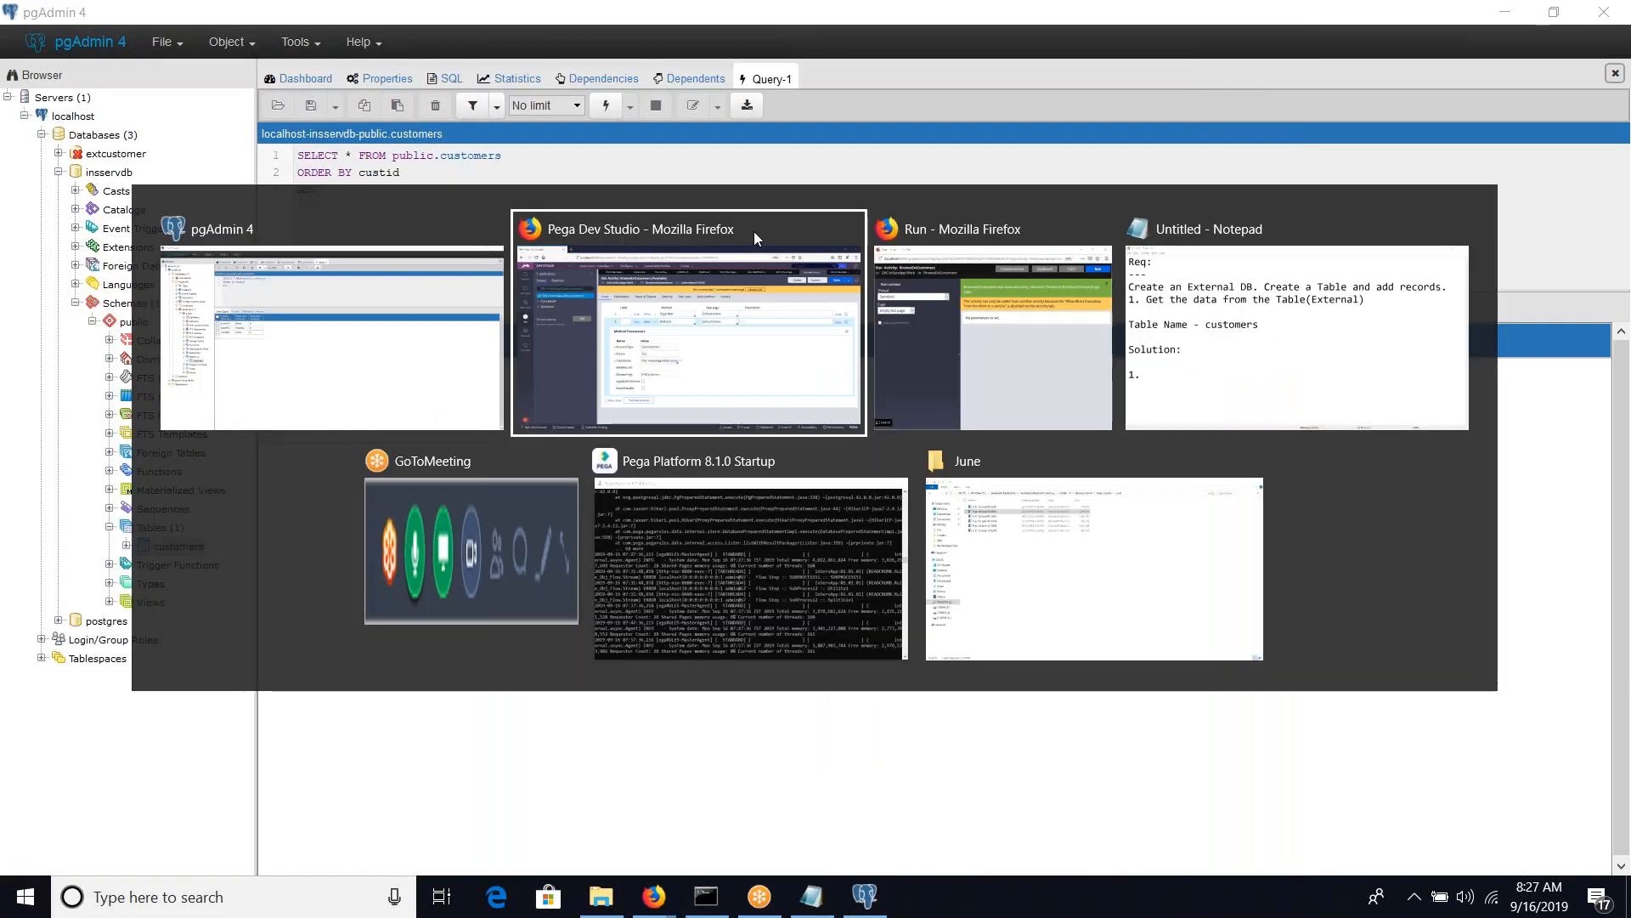
click(753, 231)
click(1417, 163)
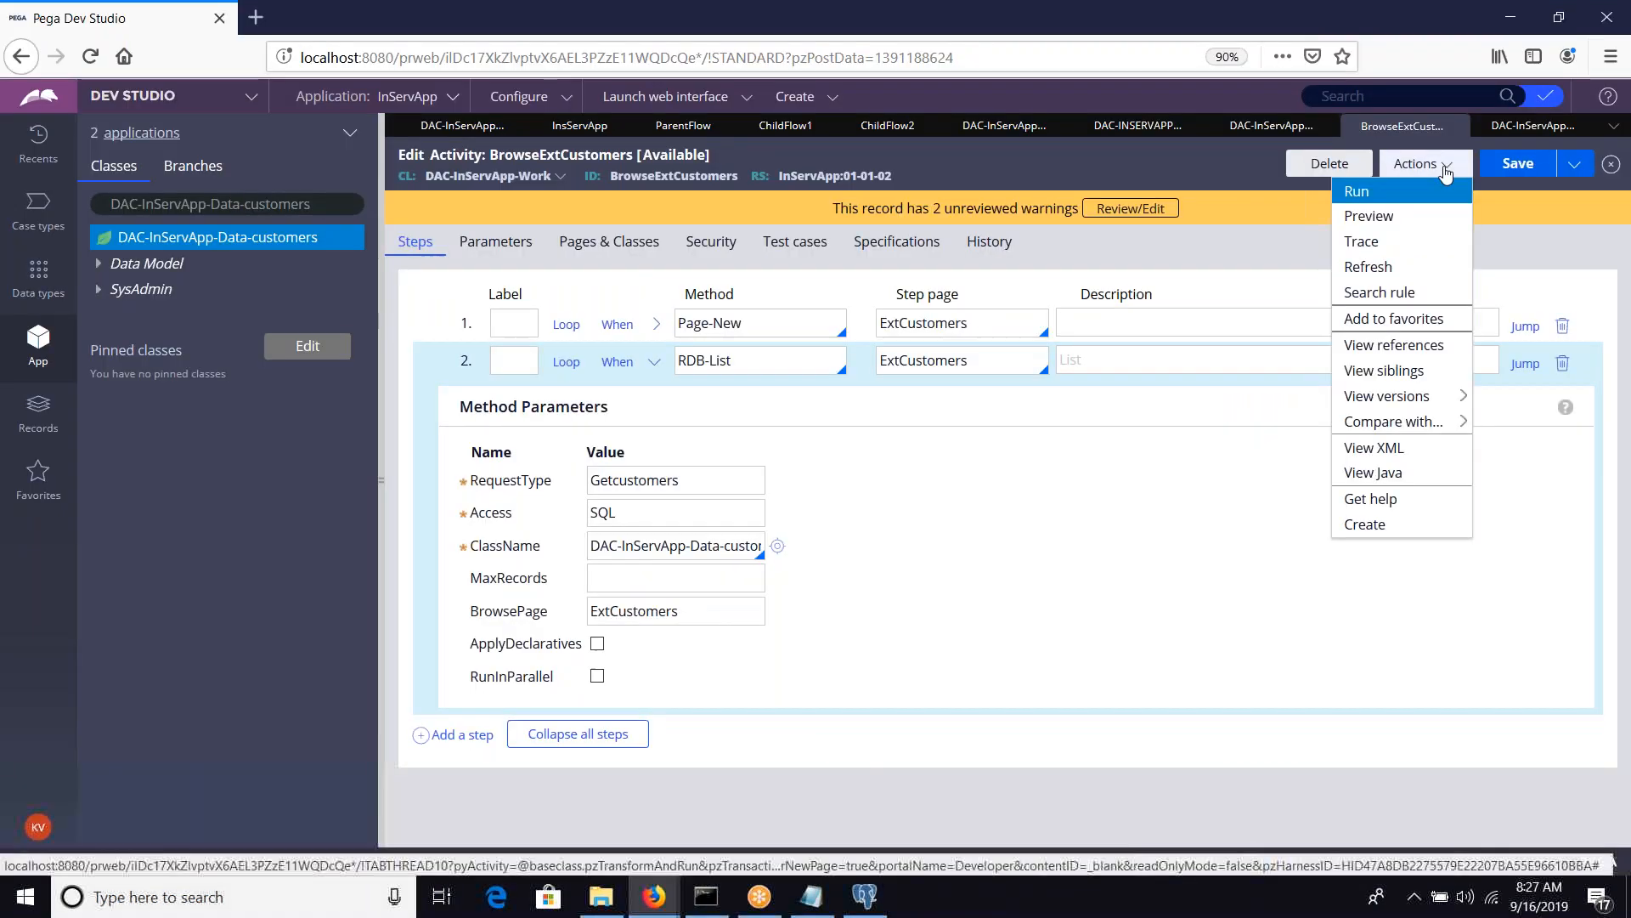
click(1380, 269)
Run the refreshed BrowseExtCustomers activity again and close the window showing its result
click(1424, 162)
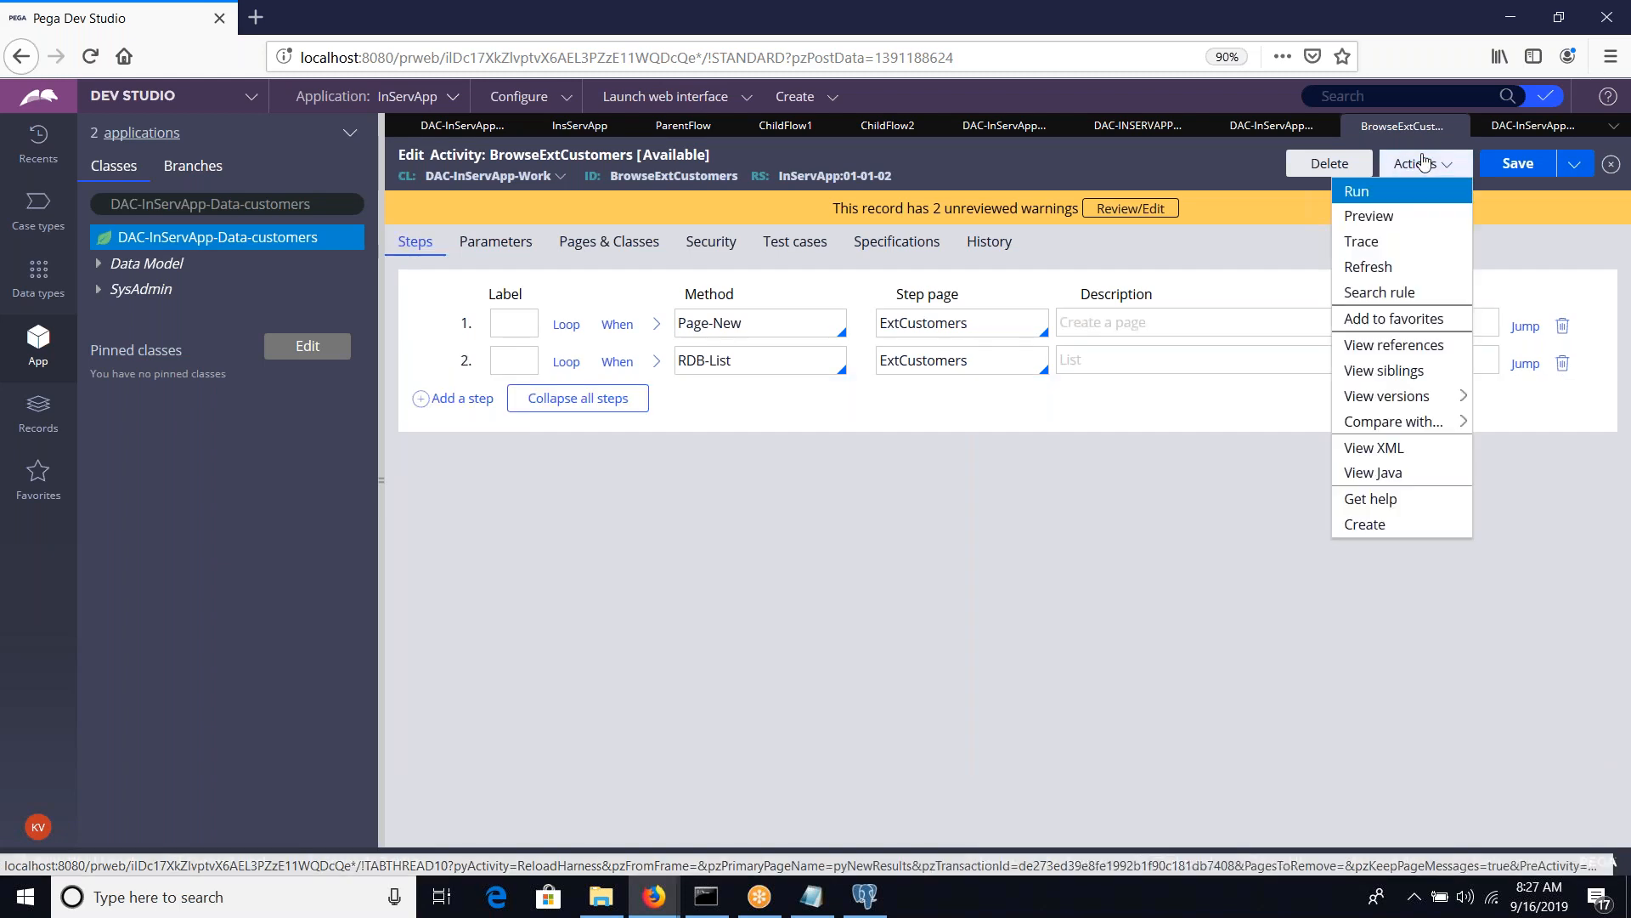
click(1396, 193)
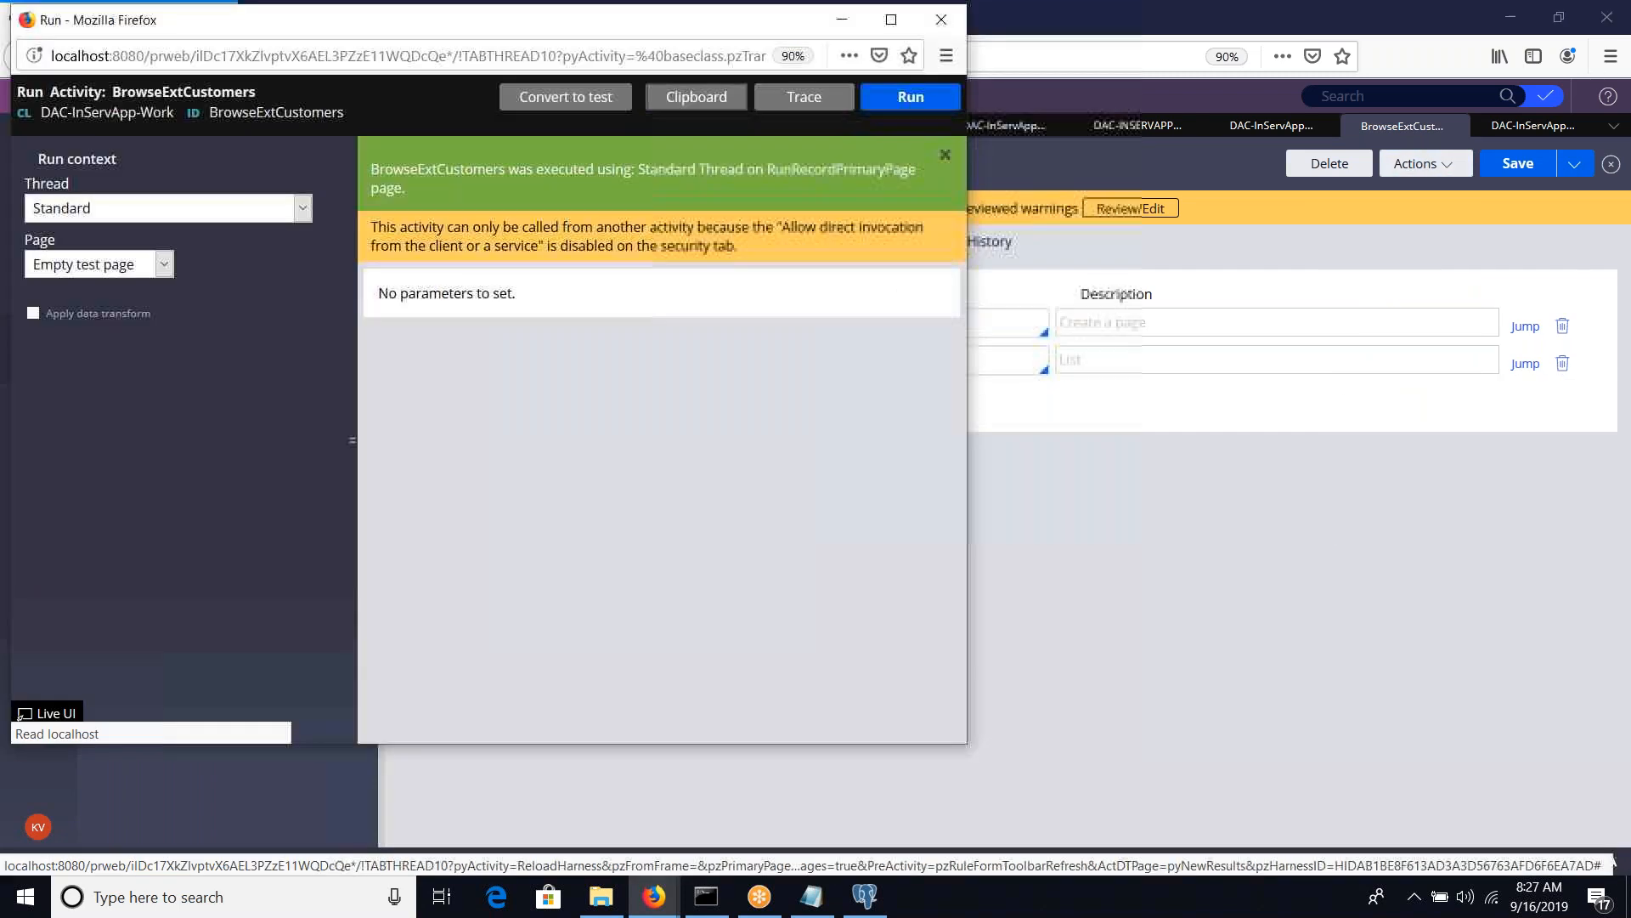
click(882, 101)
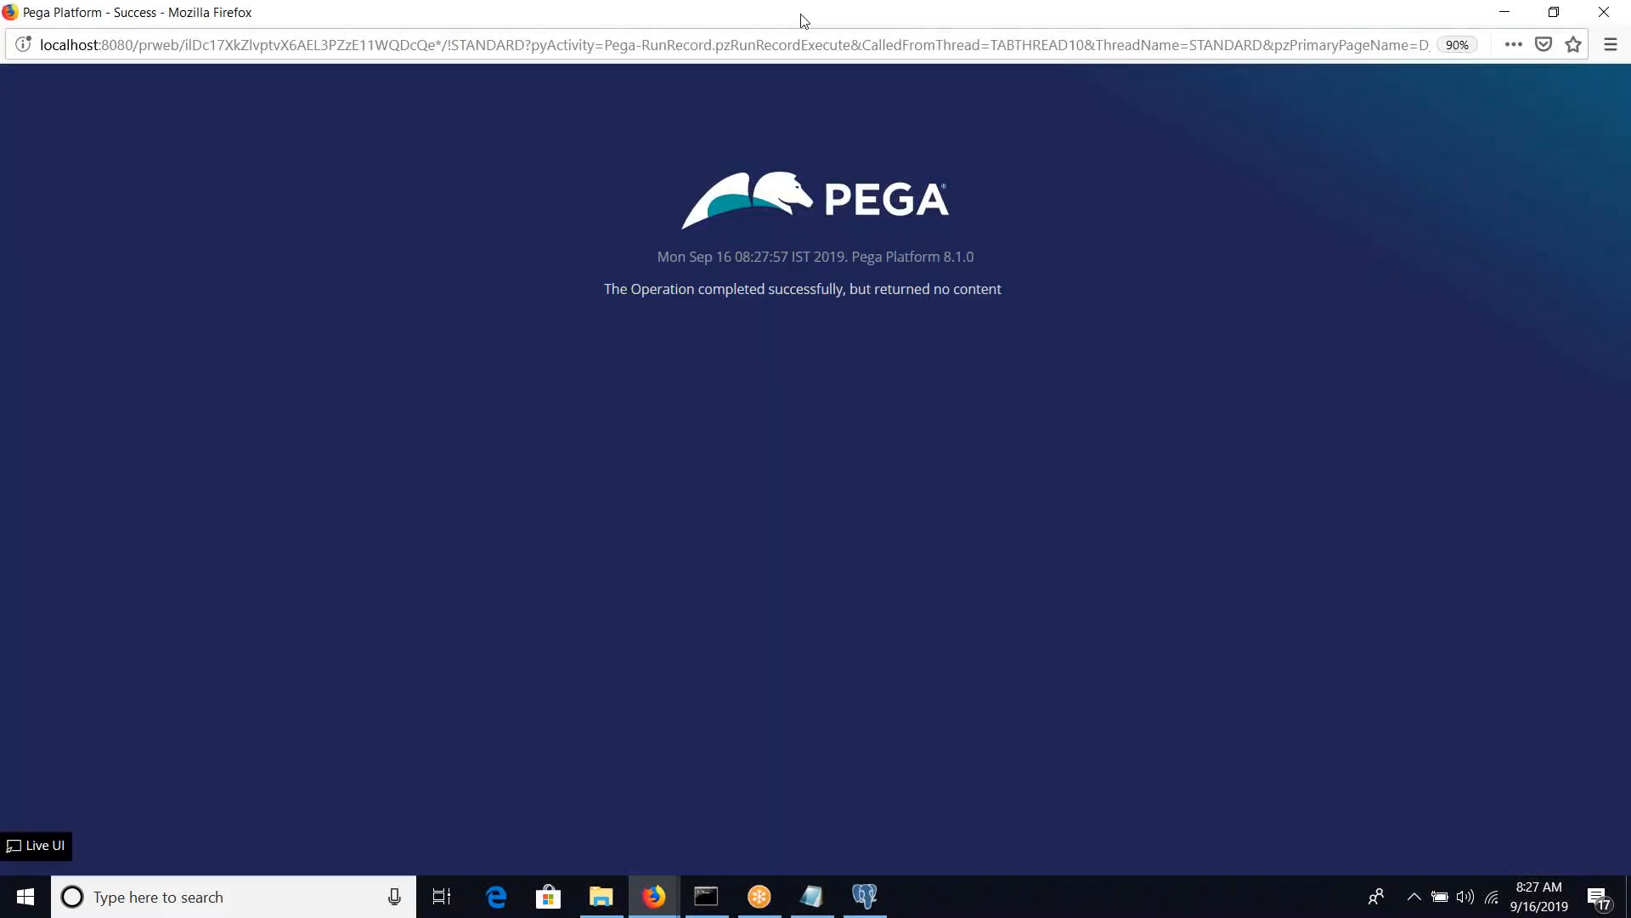
drag(802, 17, 569, 338)
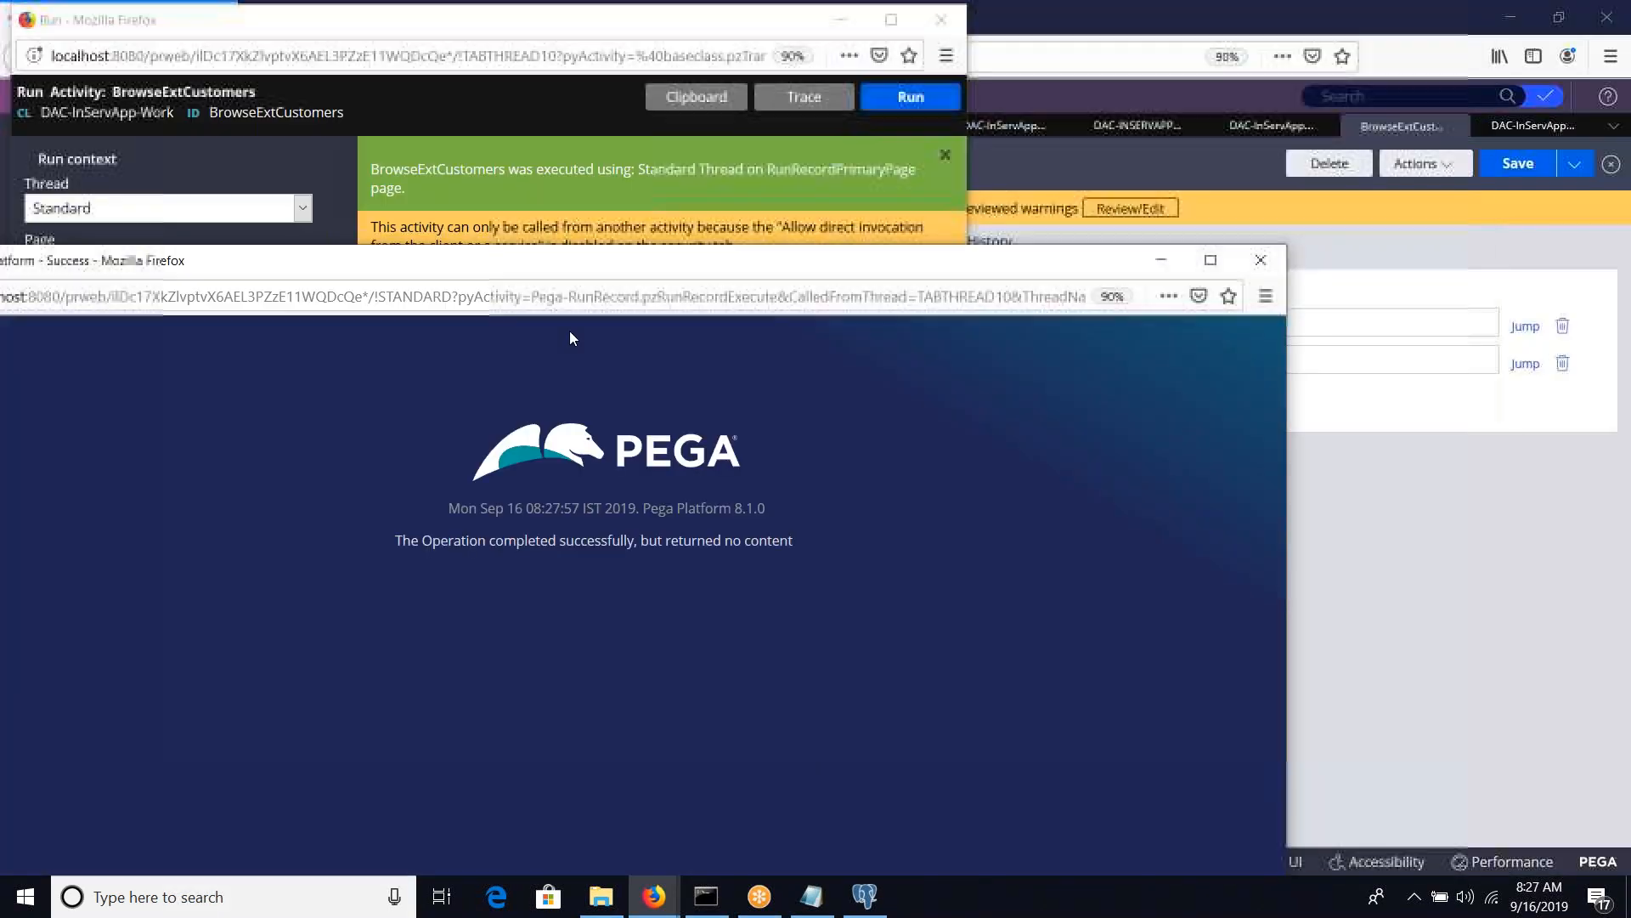
click(1223, 333)
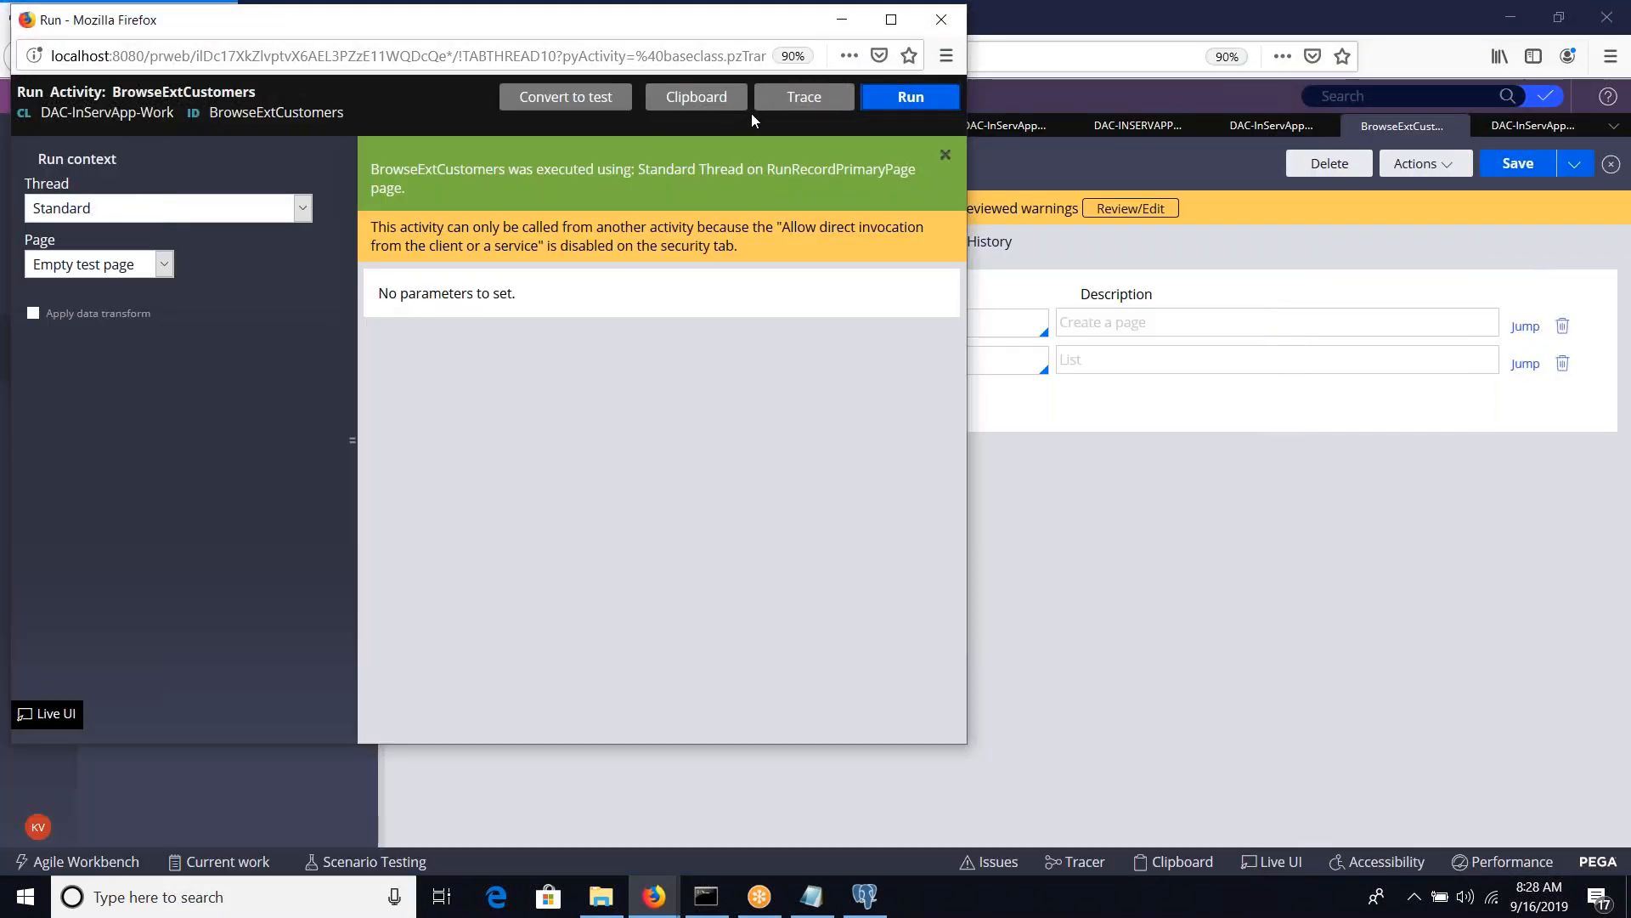
Open the clipboard from the run window and examine the ExtCustomers page and its first pxResults entry
click(701, 98)
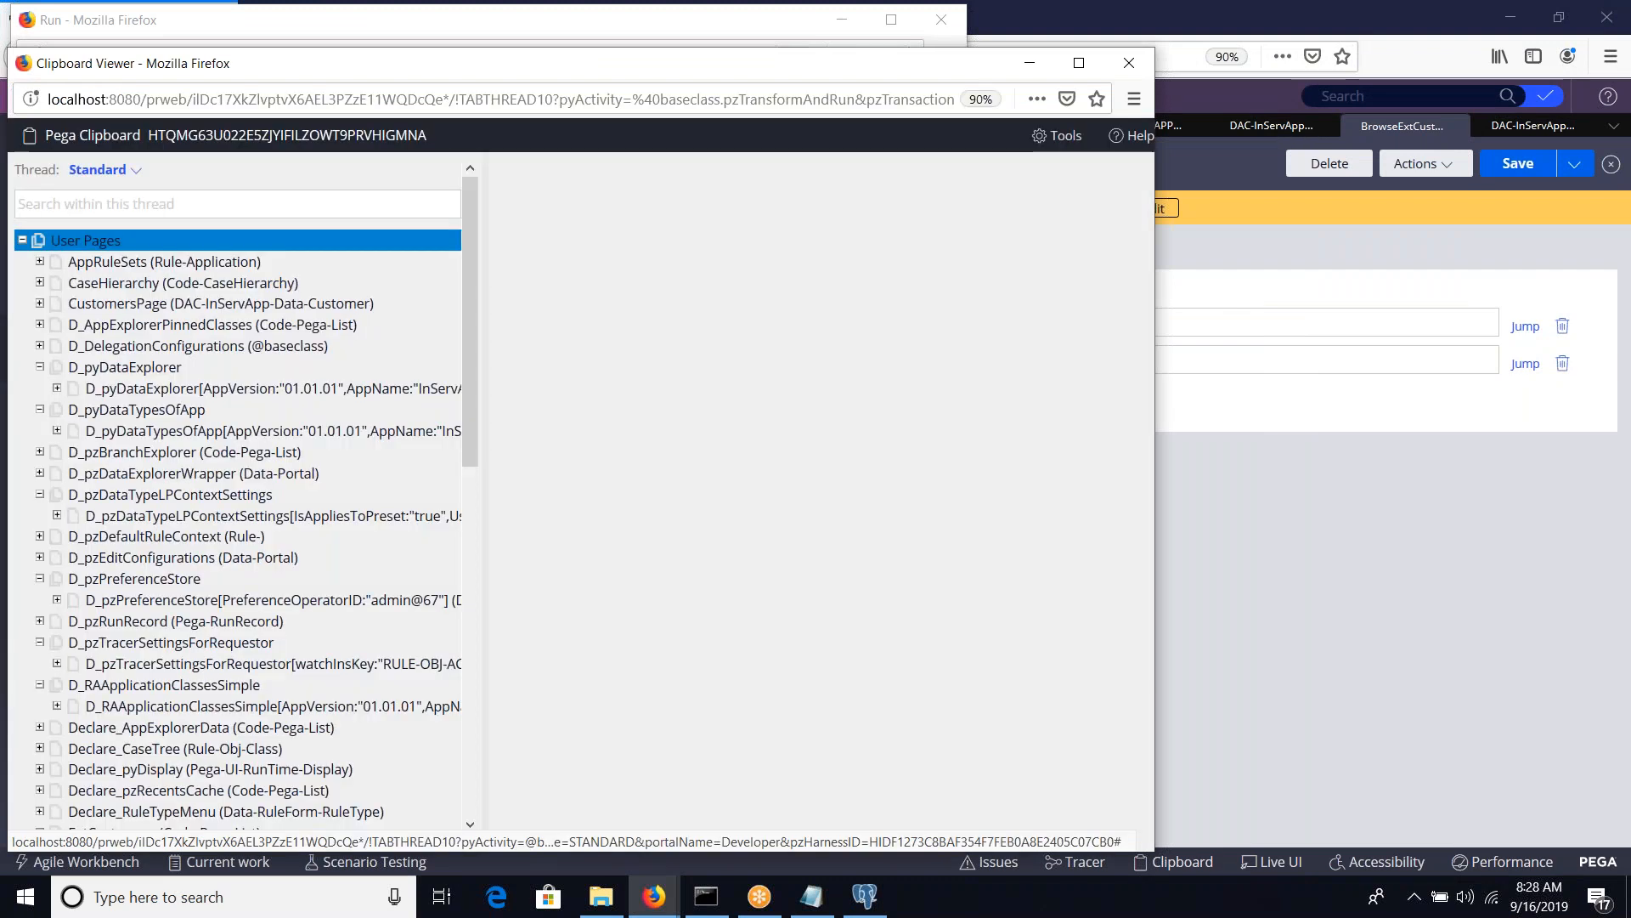
double_click(530, 68)
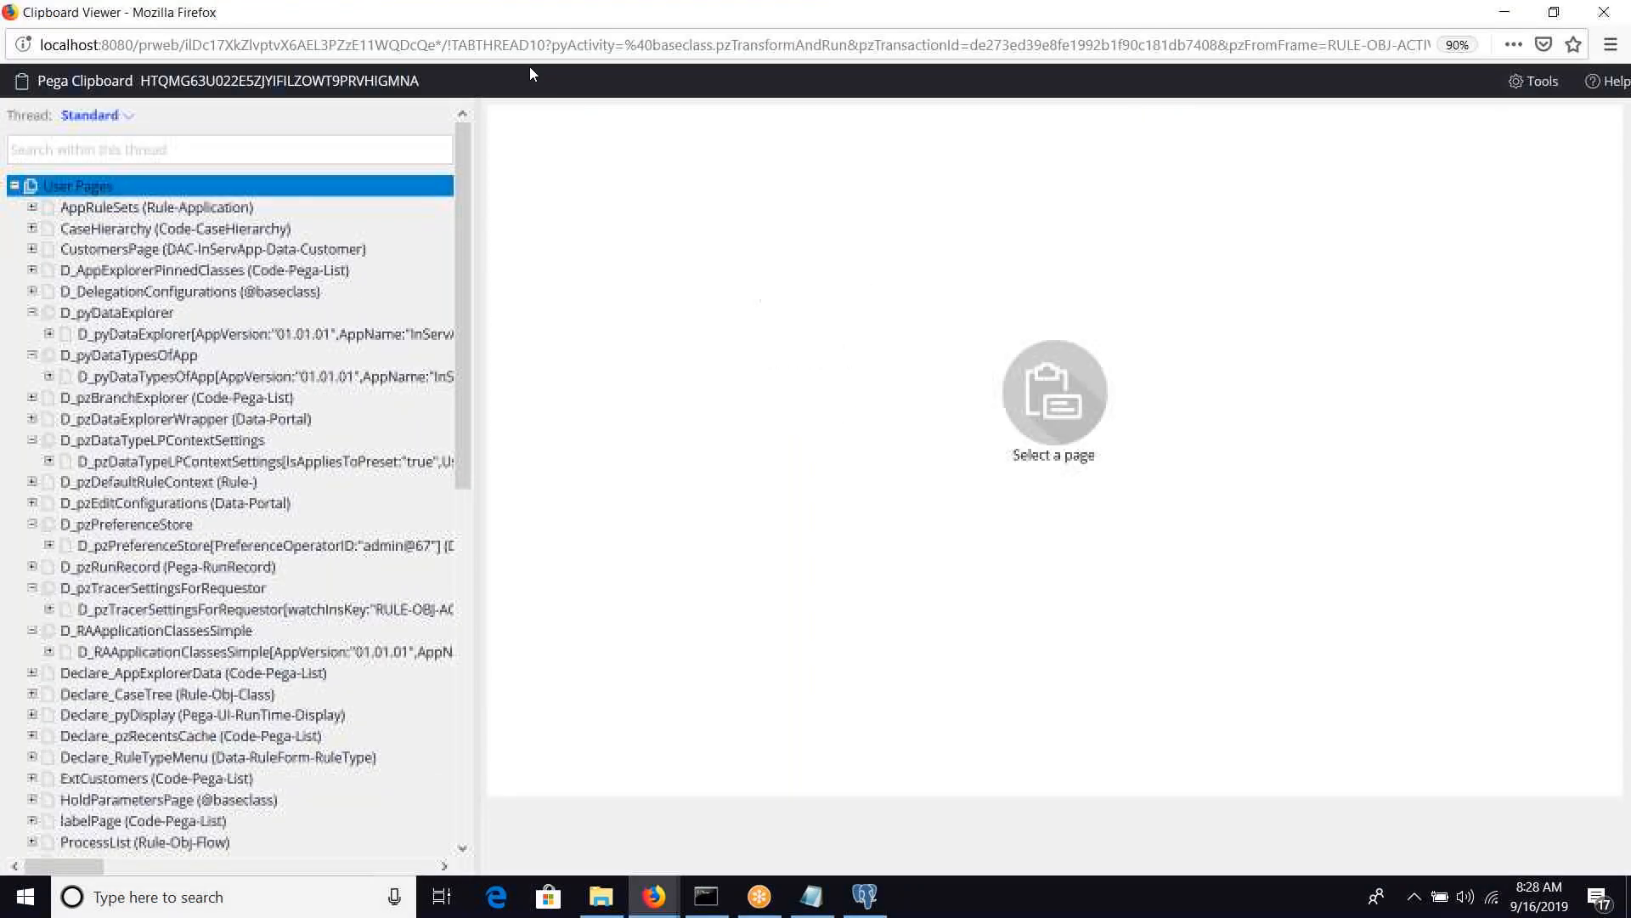
scroll(97, 595, down, 3)
click(97, 593)
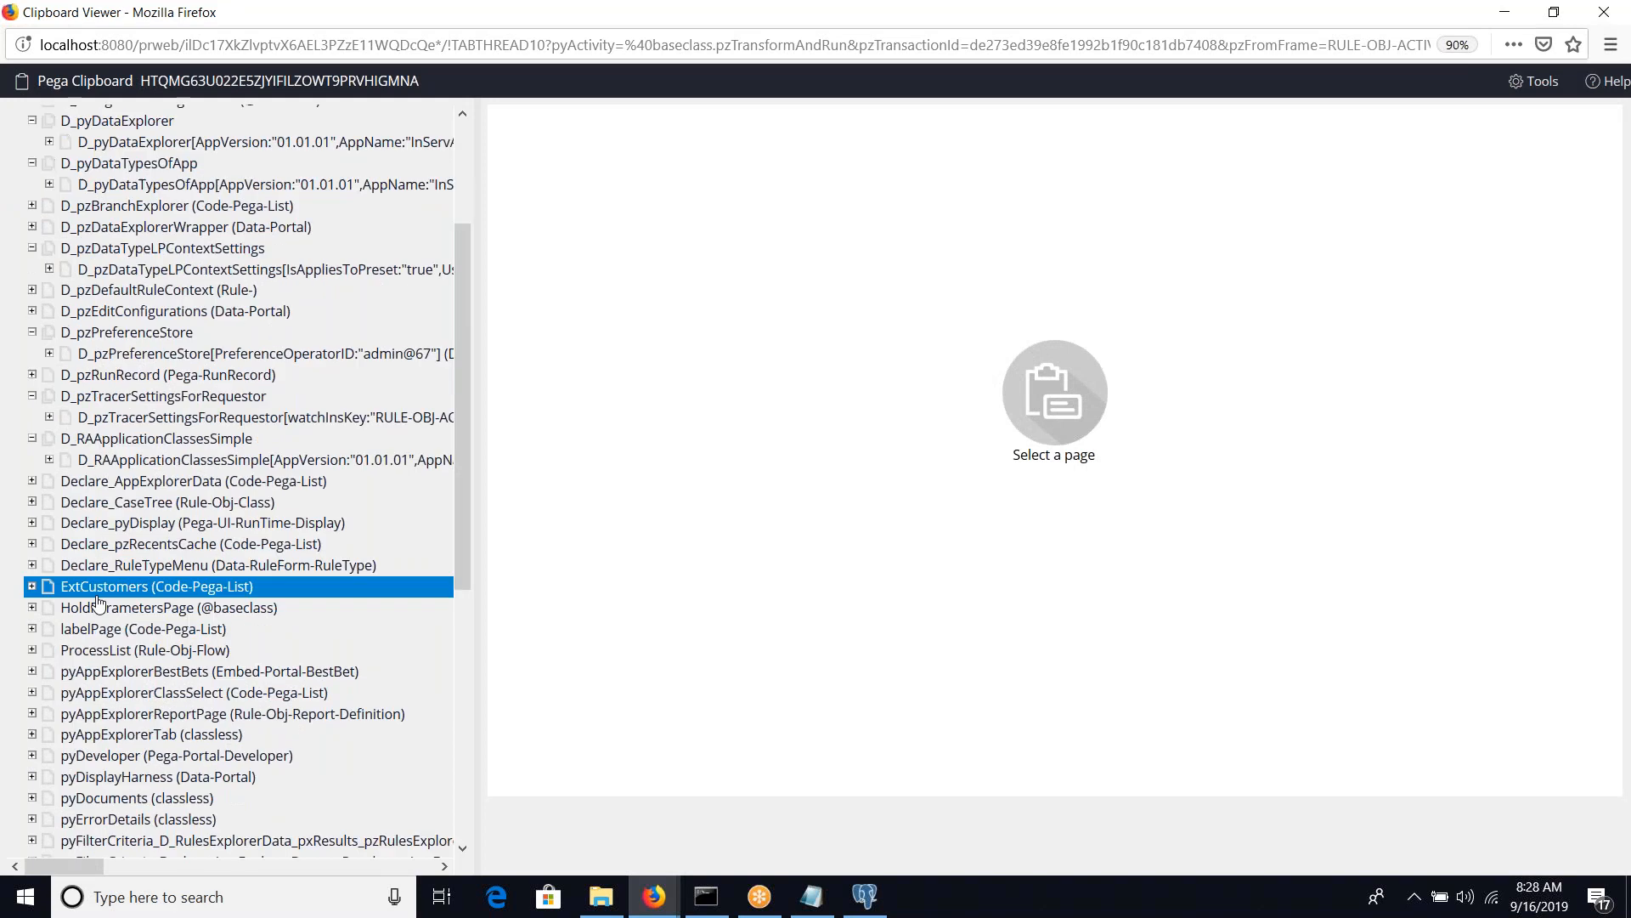
click(31, 586)
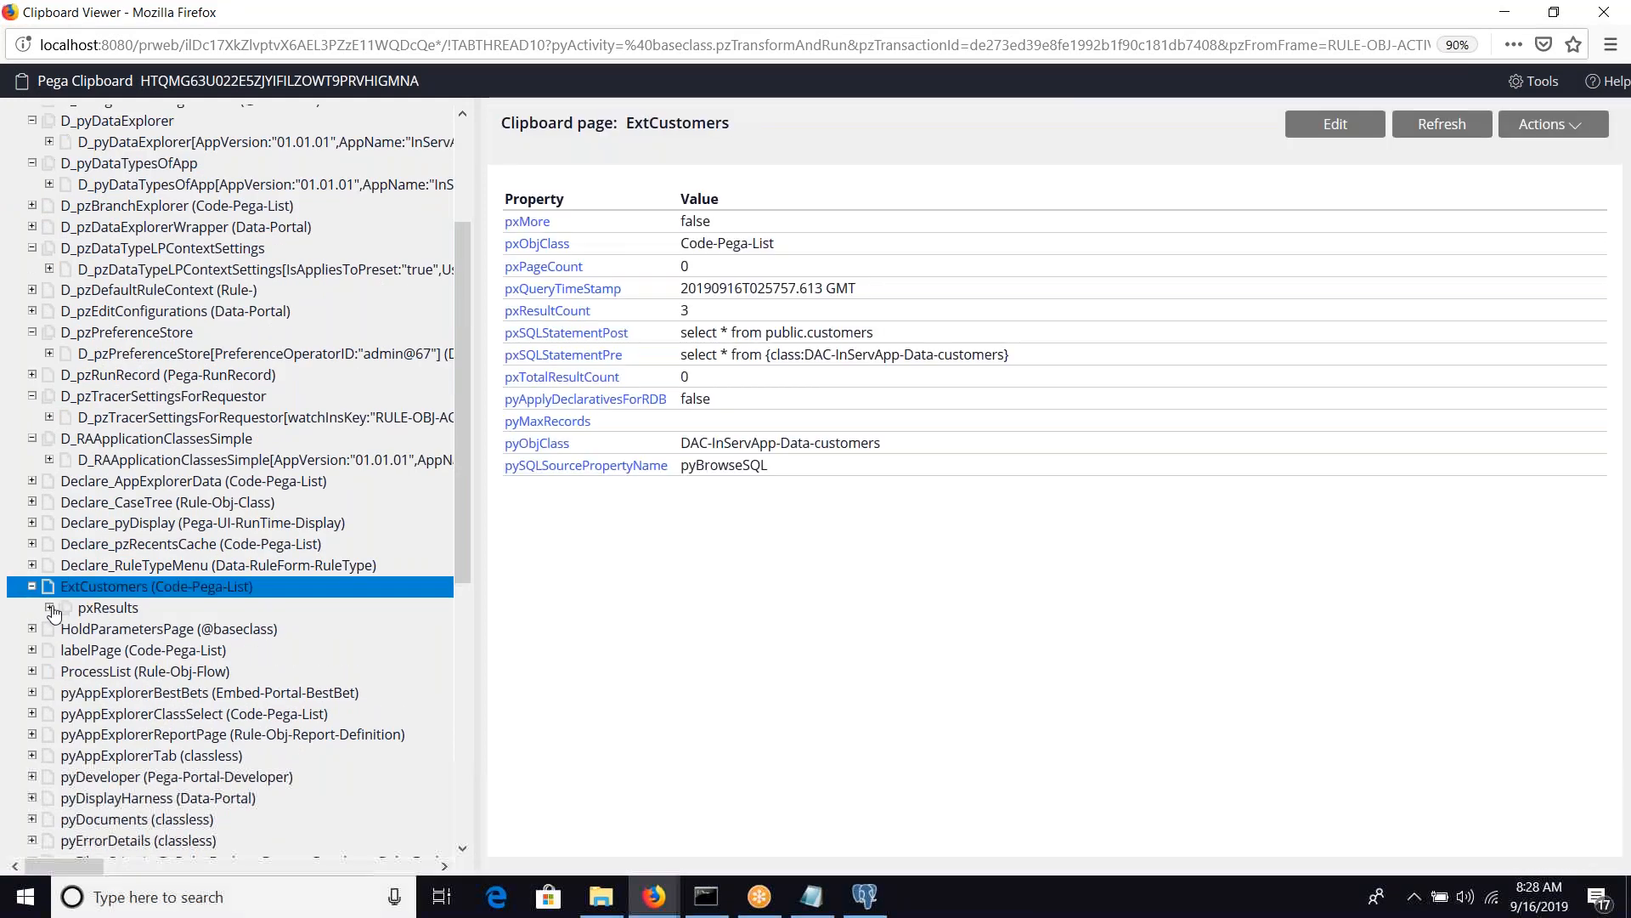
click(50, 607)
click(128, 629)
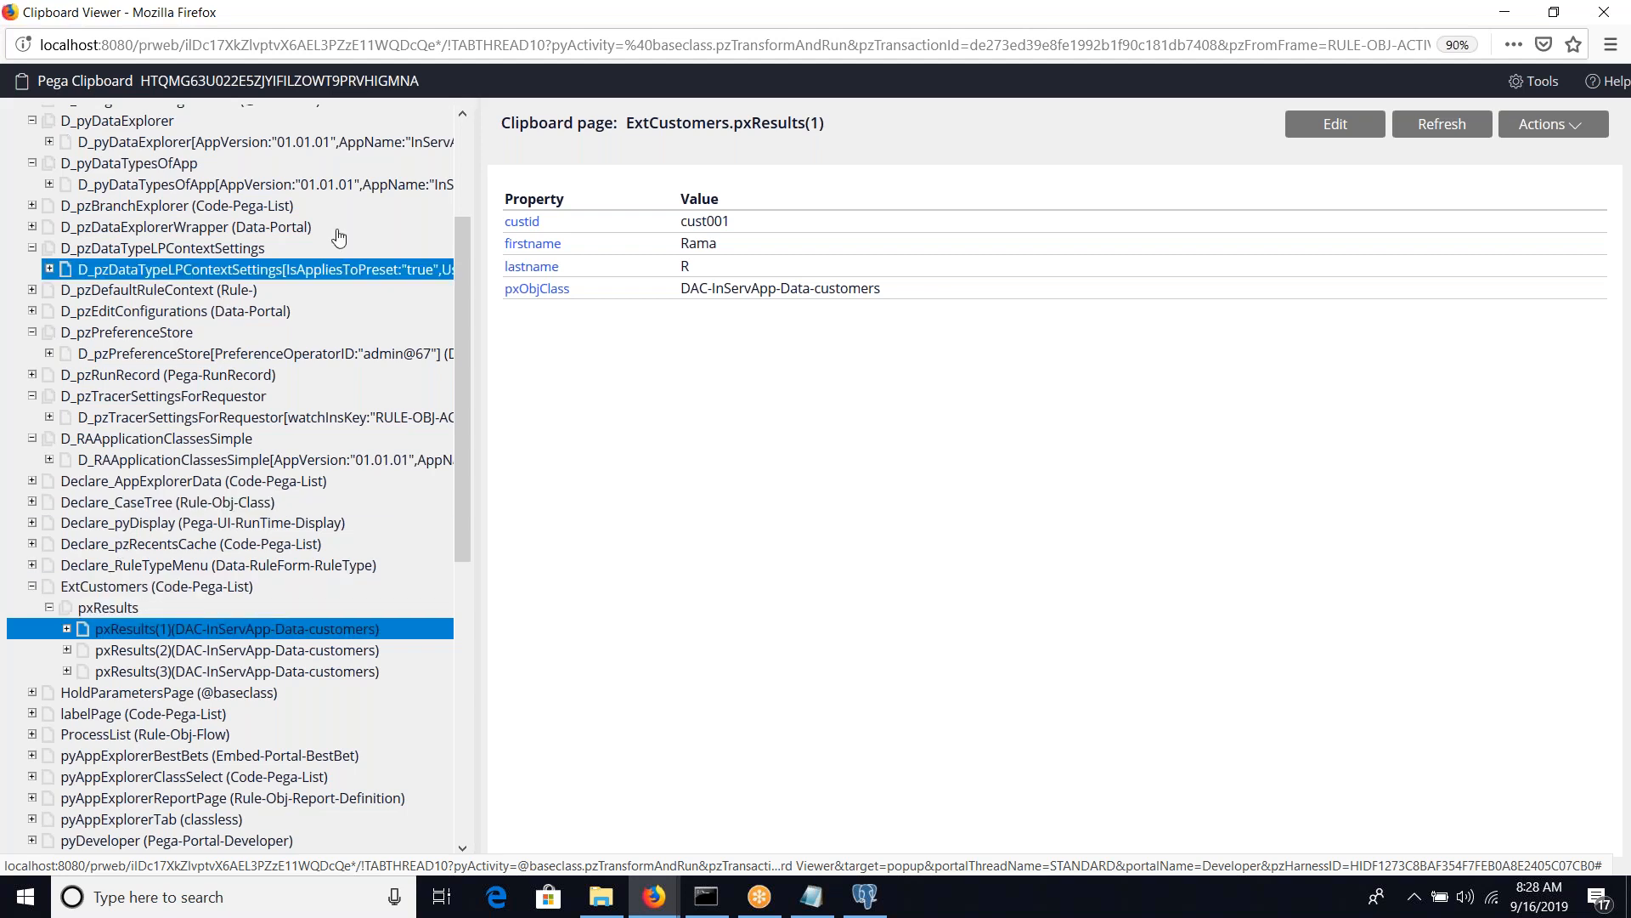
double_click(611, 12)
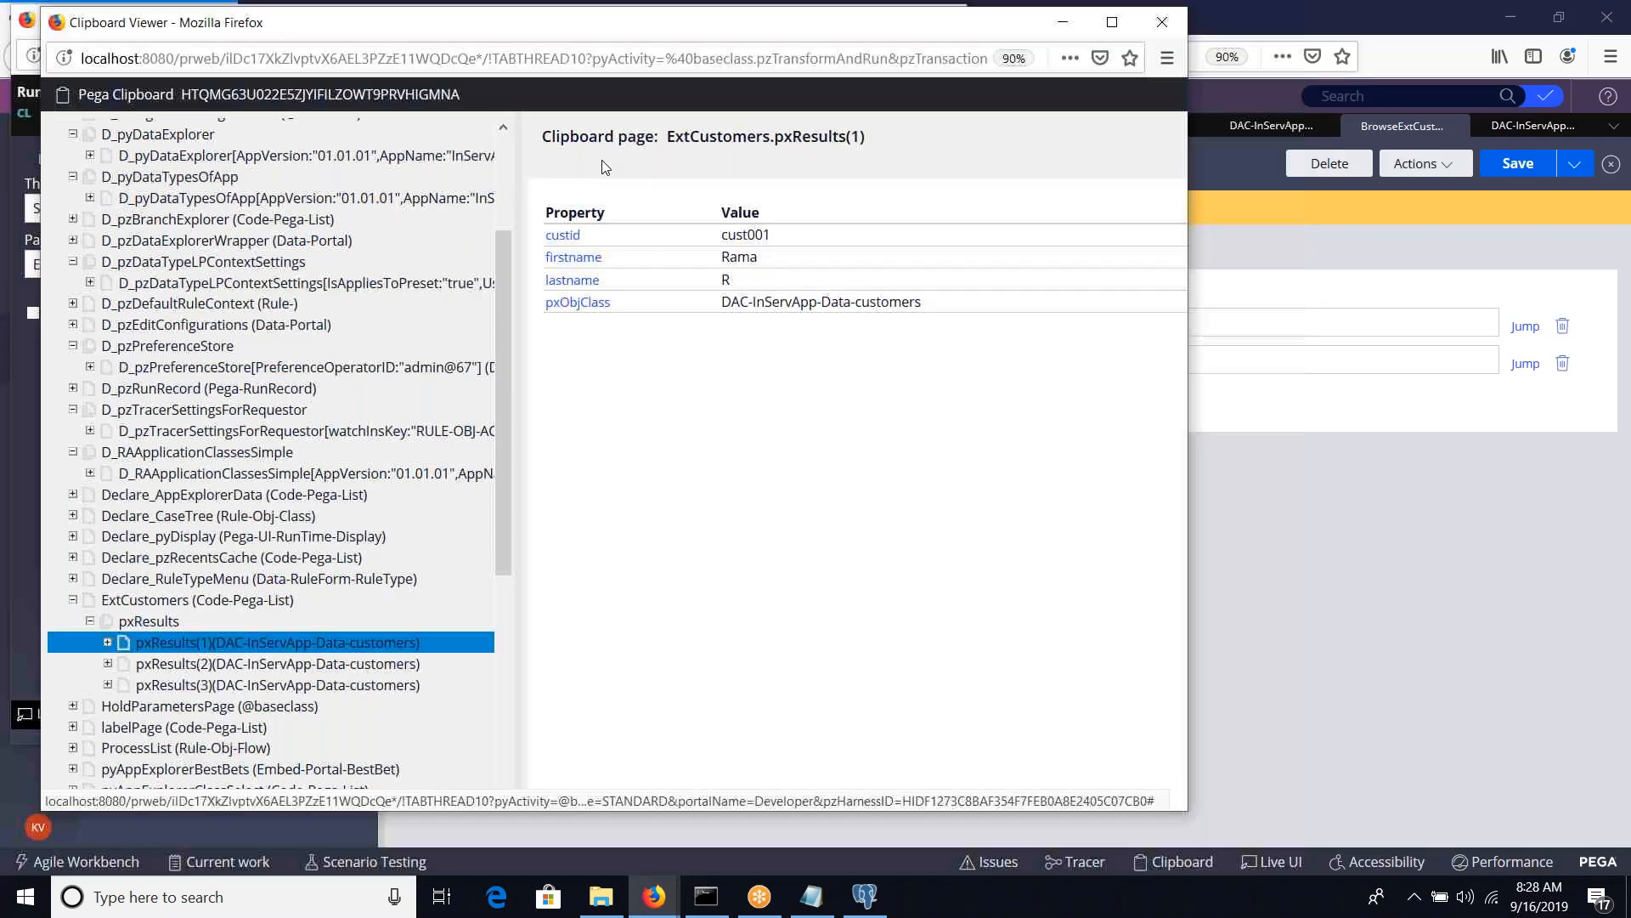
Close the clipboard viewer and the BrowseExtCustomers run window
drag(612, 12, 616, 230)
click(1160, 230)
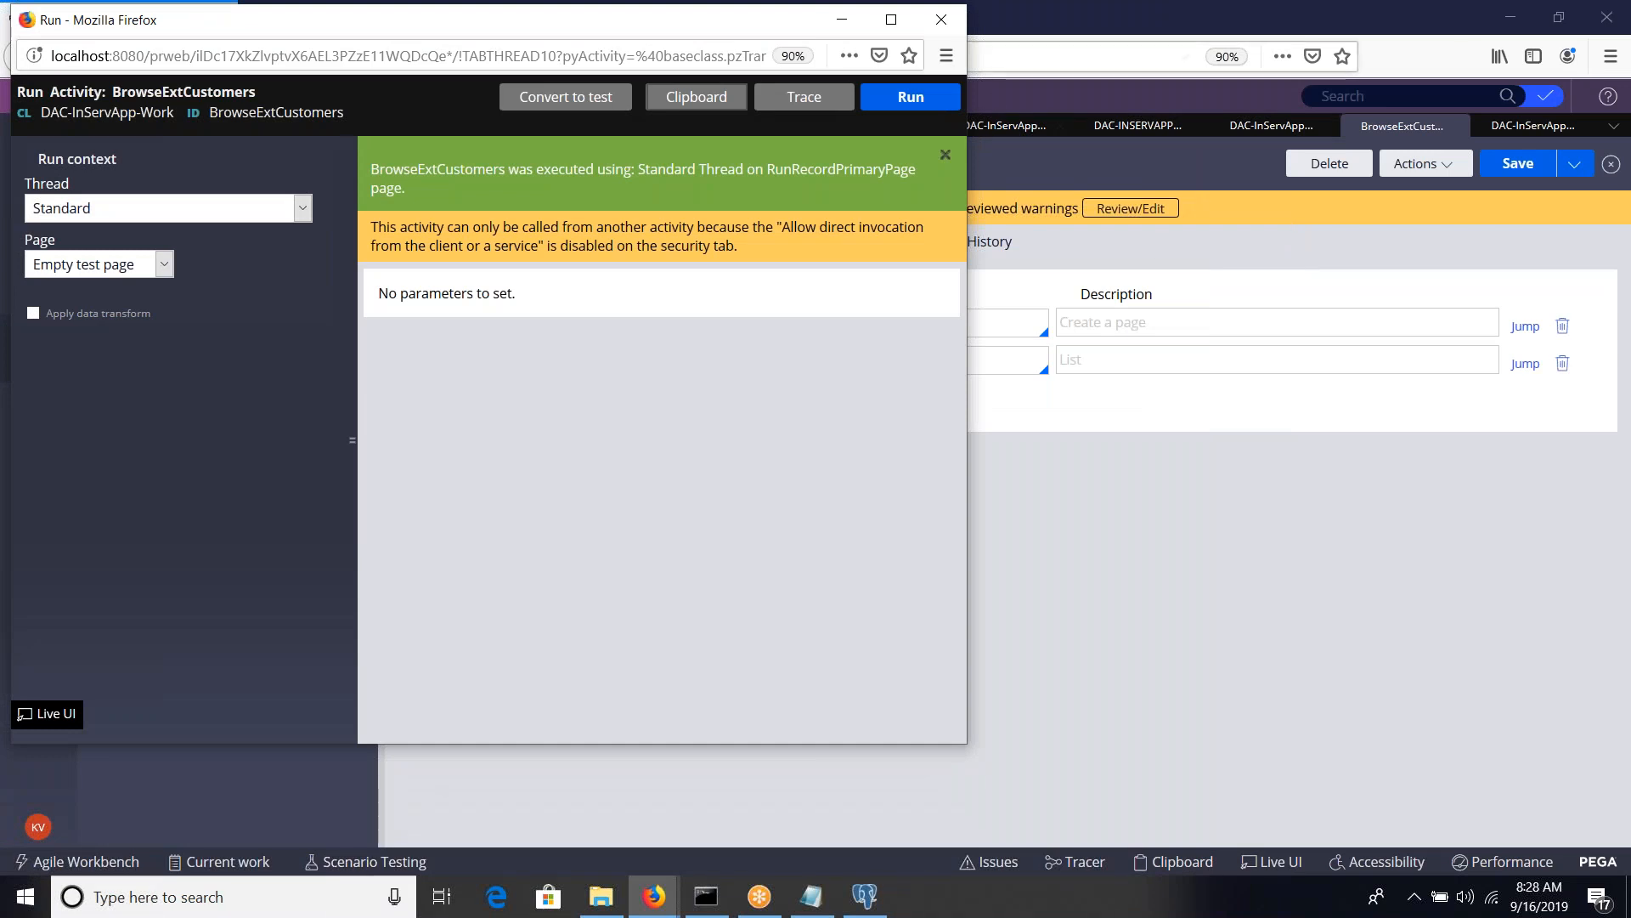
click(936, 15)
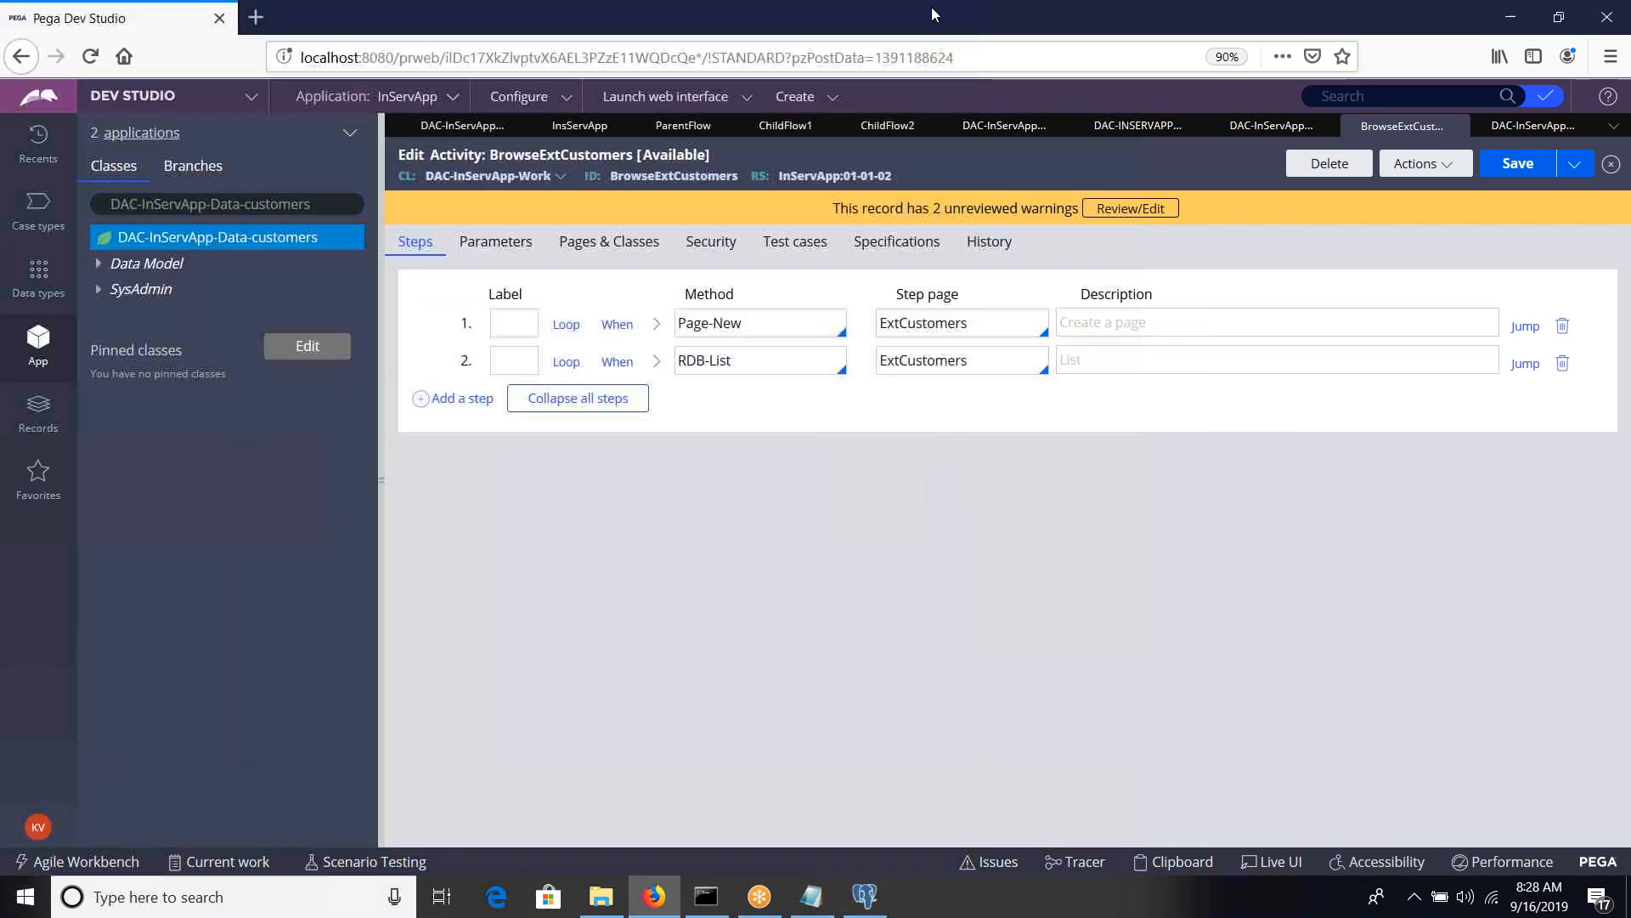
Examine the Open, Delete and Save SQL sections of the getcustomers Connect SQL rule and return to the BrowseExtCustomers activity
click(813, 894)
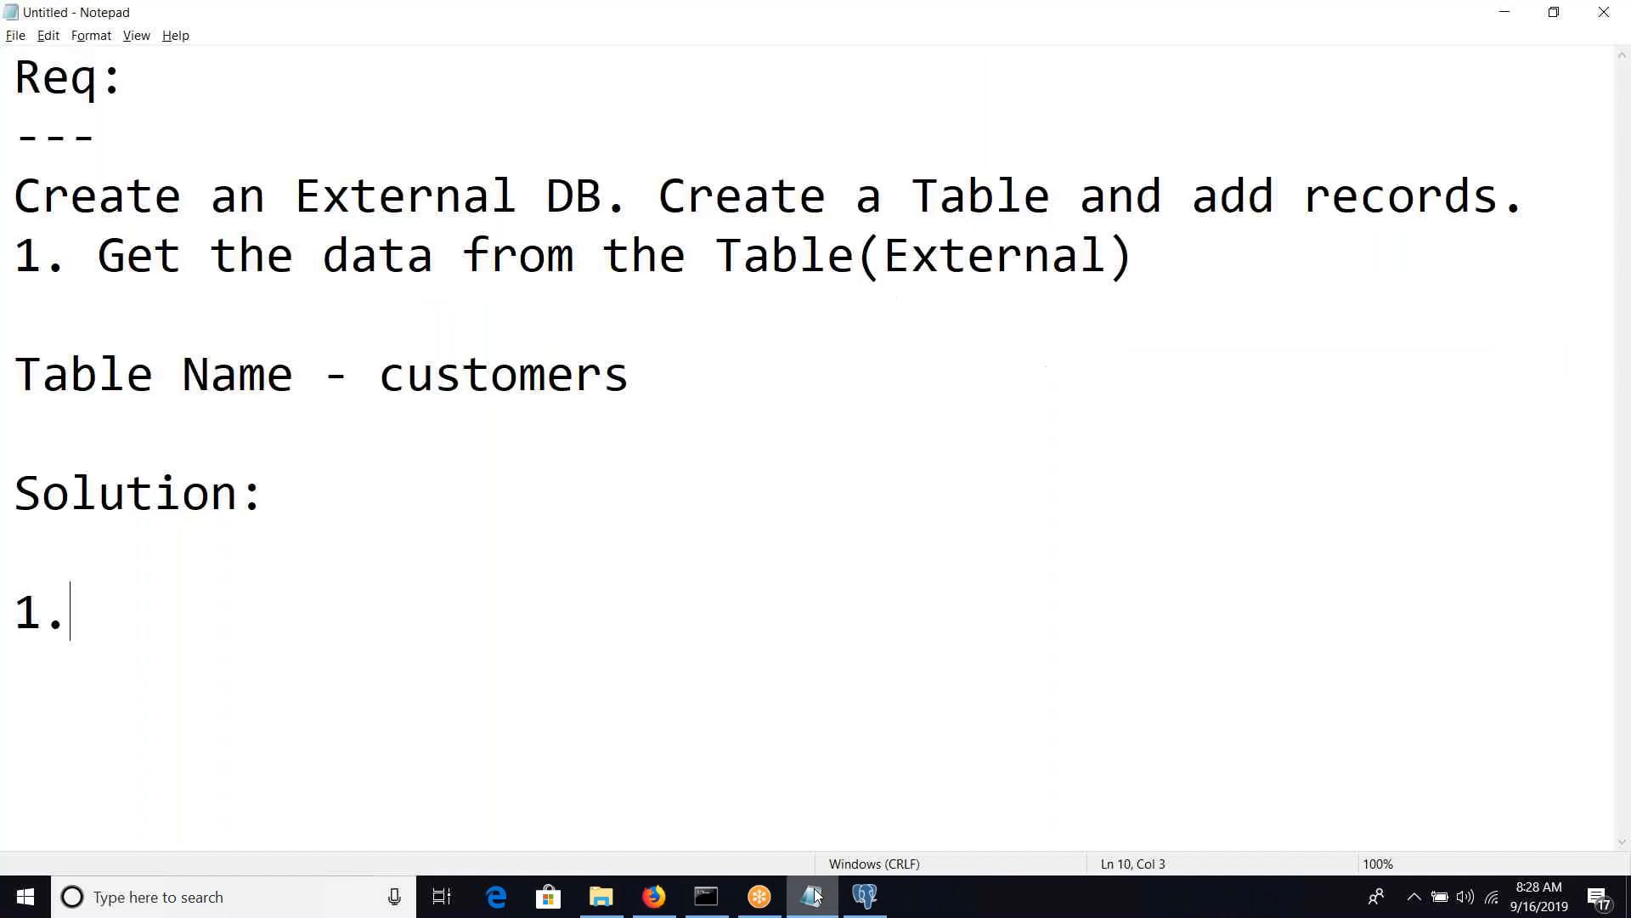
click(653, 896)
click(1280, 137)
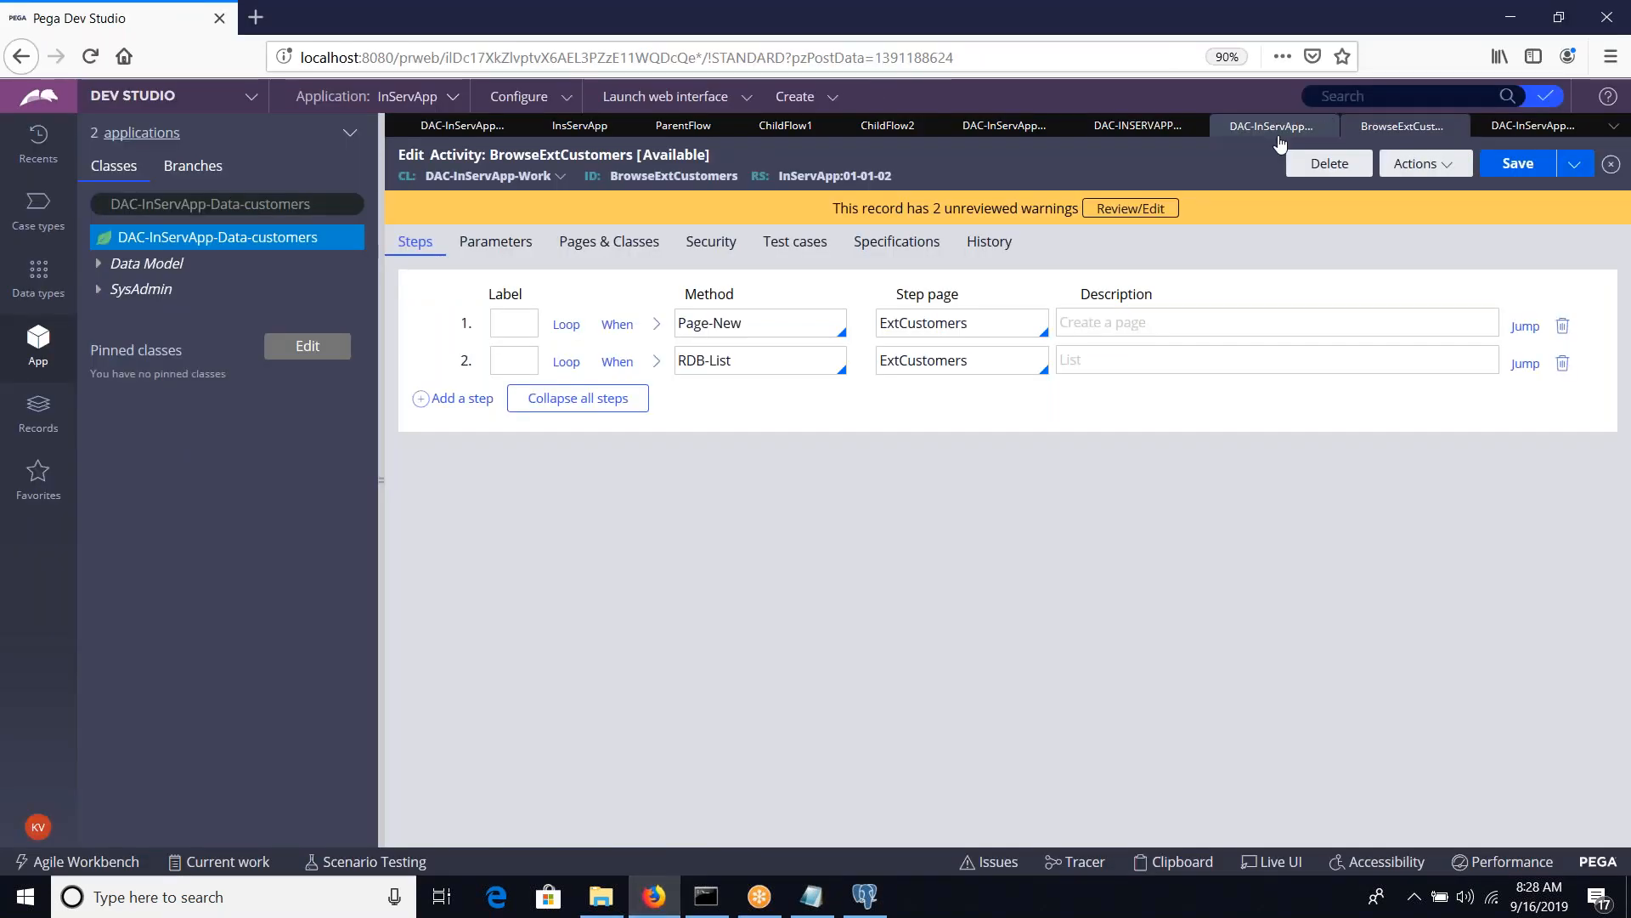
click(1518, 138)
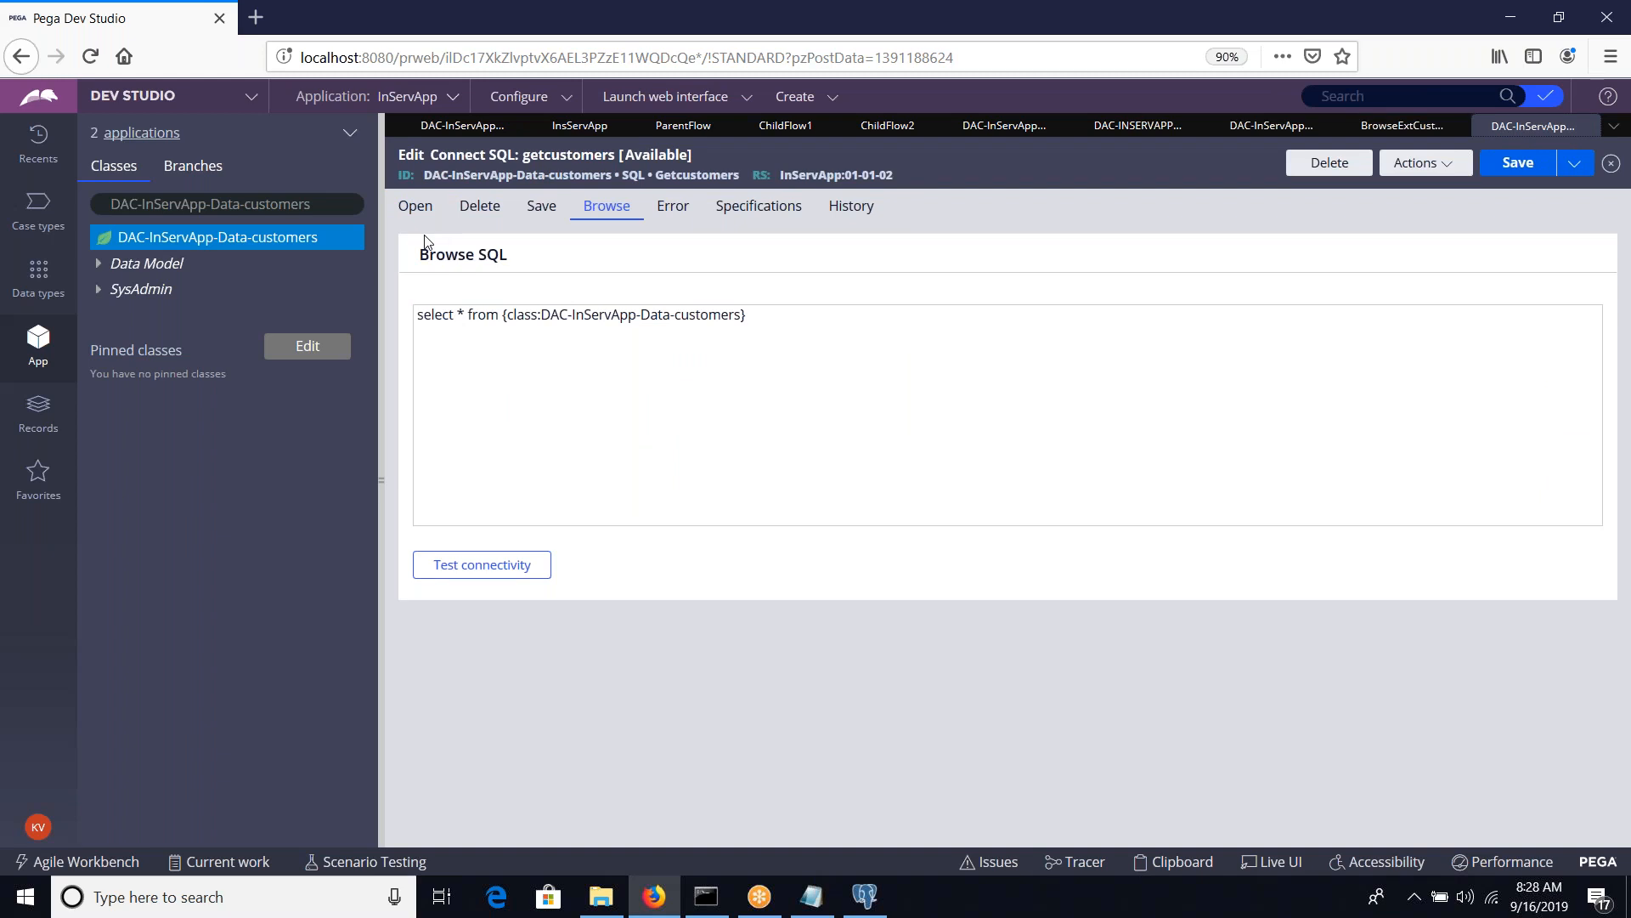
click(415, 207)
click(444, 390)
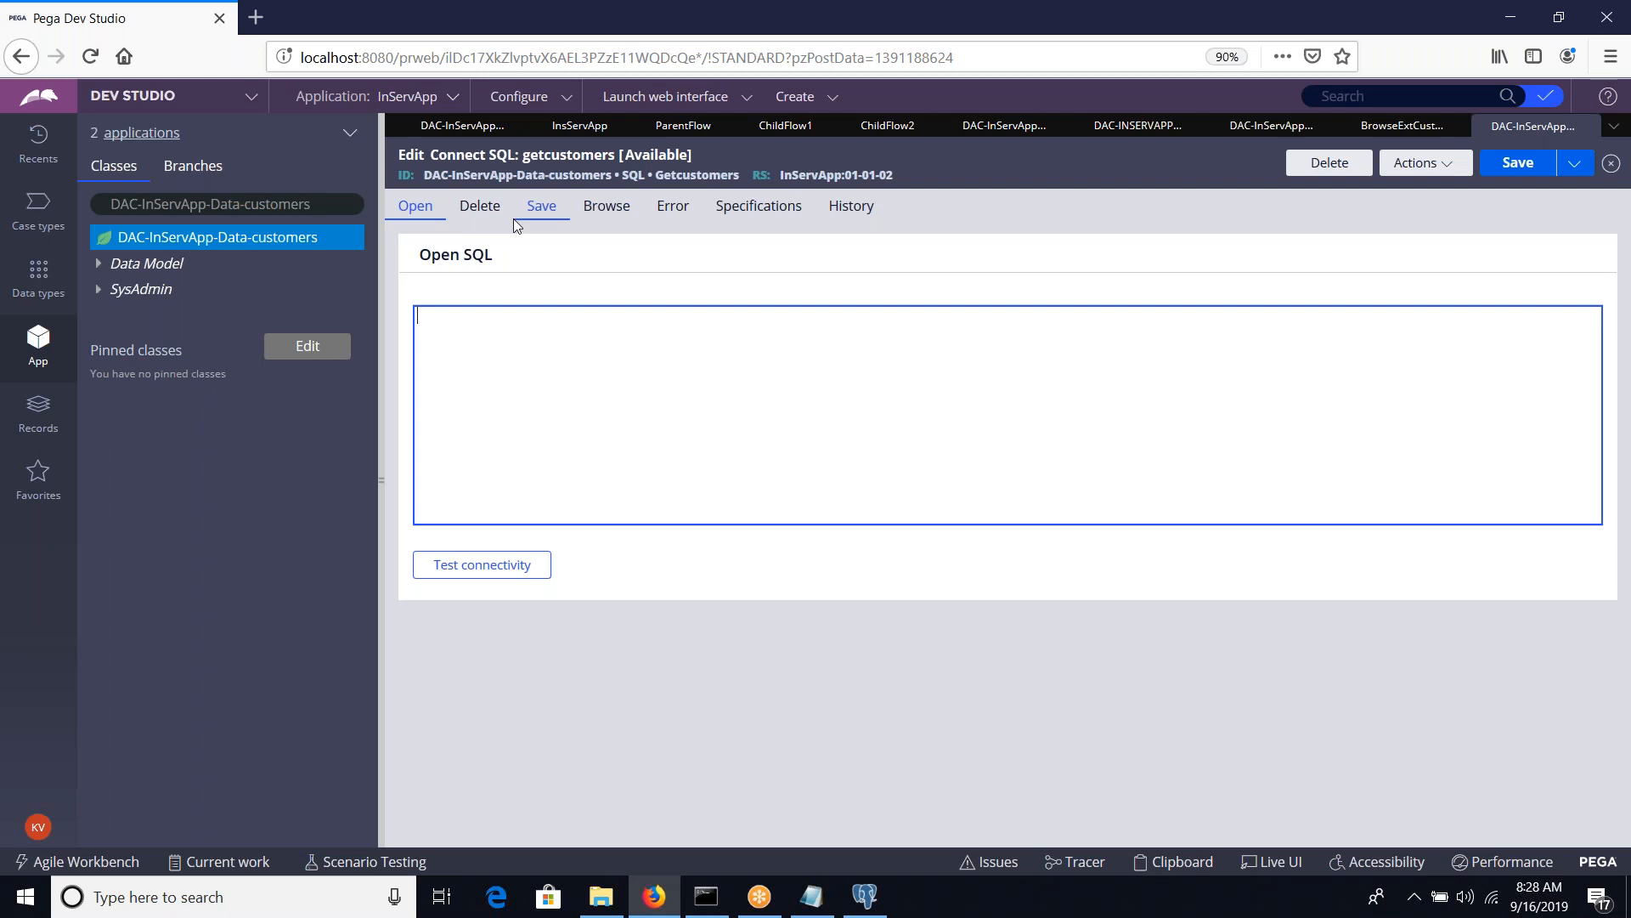
click(500, 219)
click(468, 390)
click(542, 207)
click(409, 211)
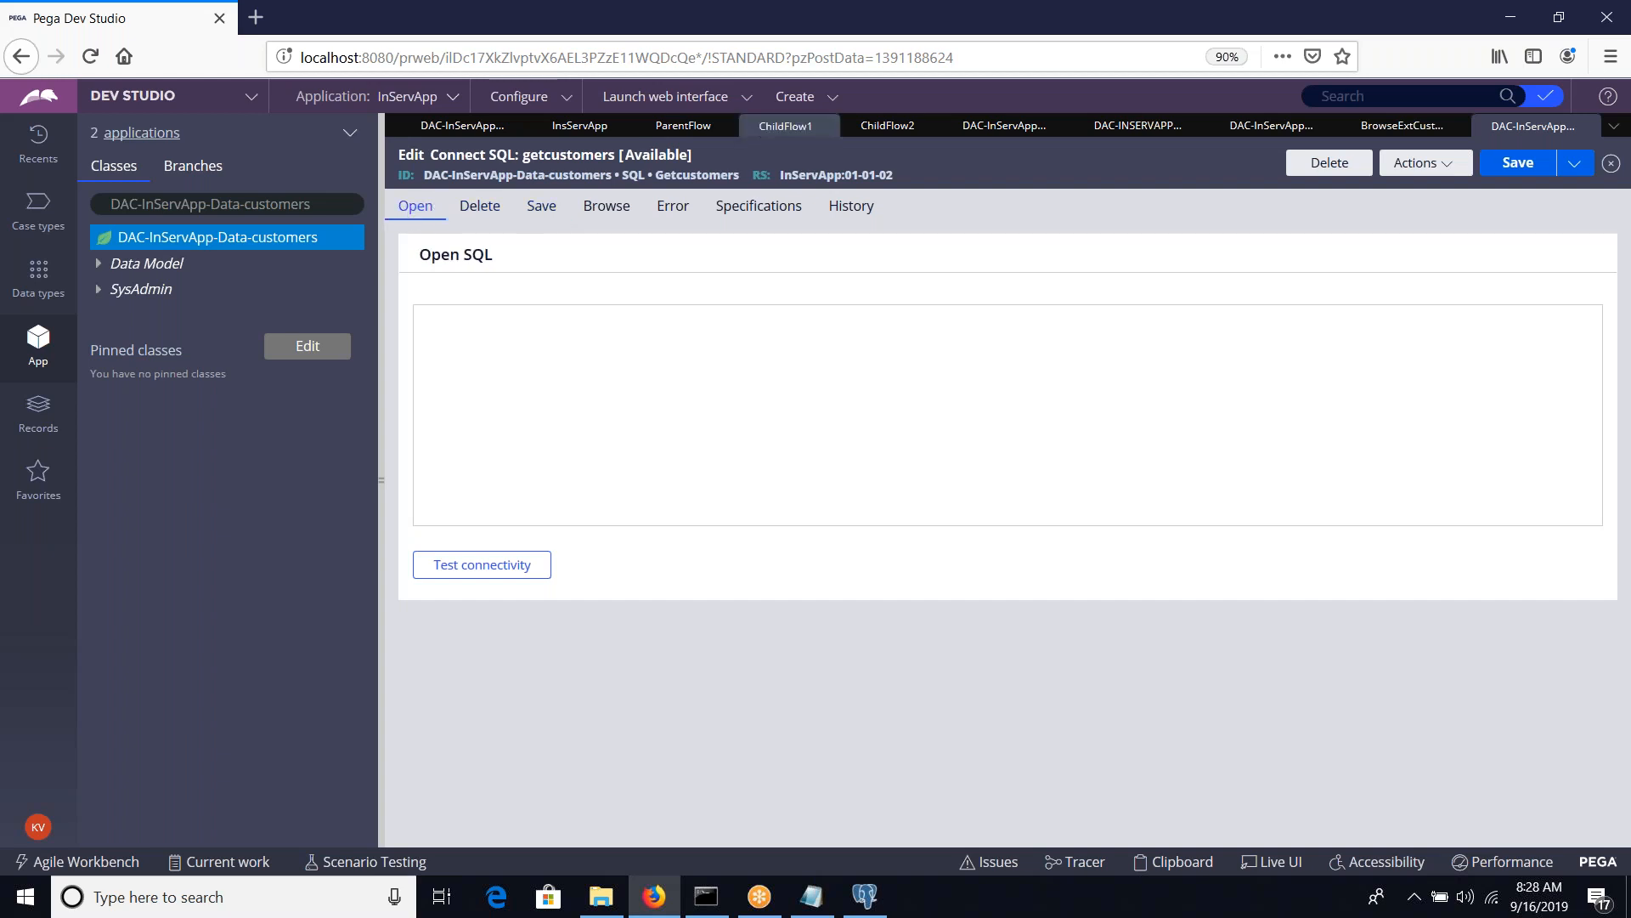
click(1385, 132)
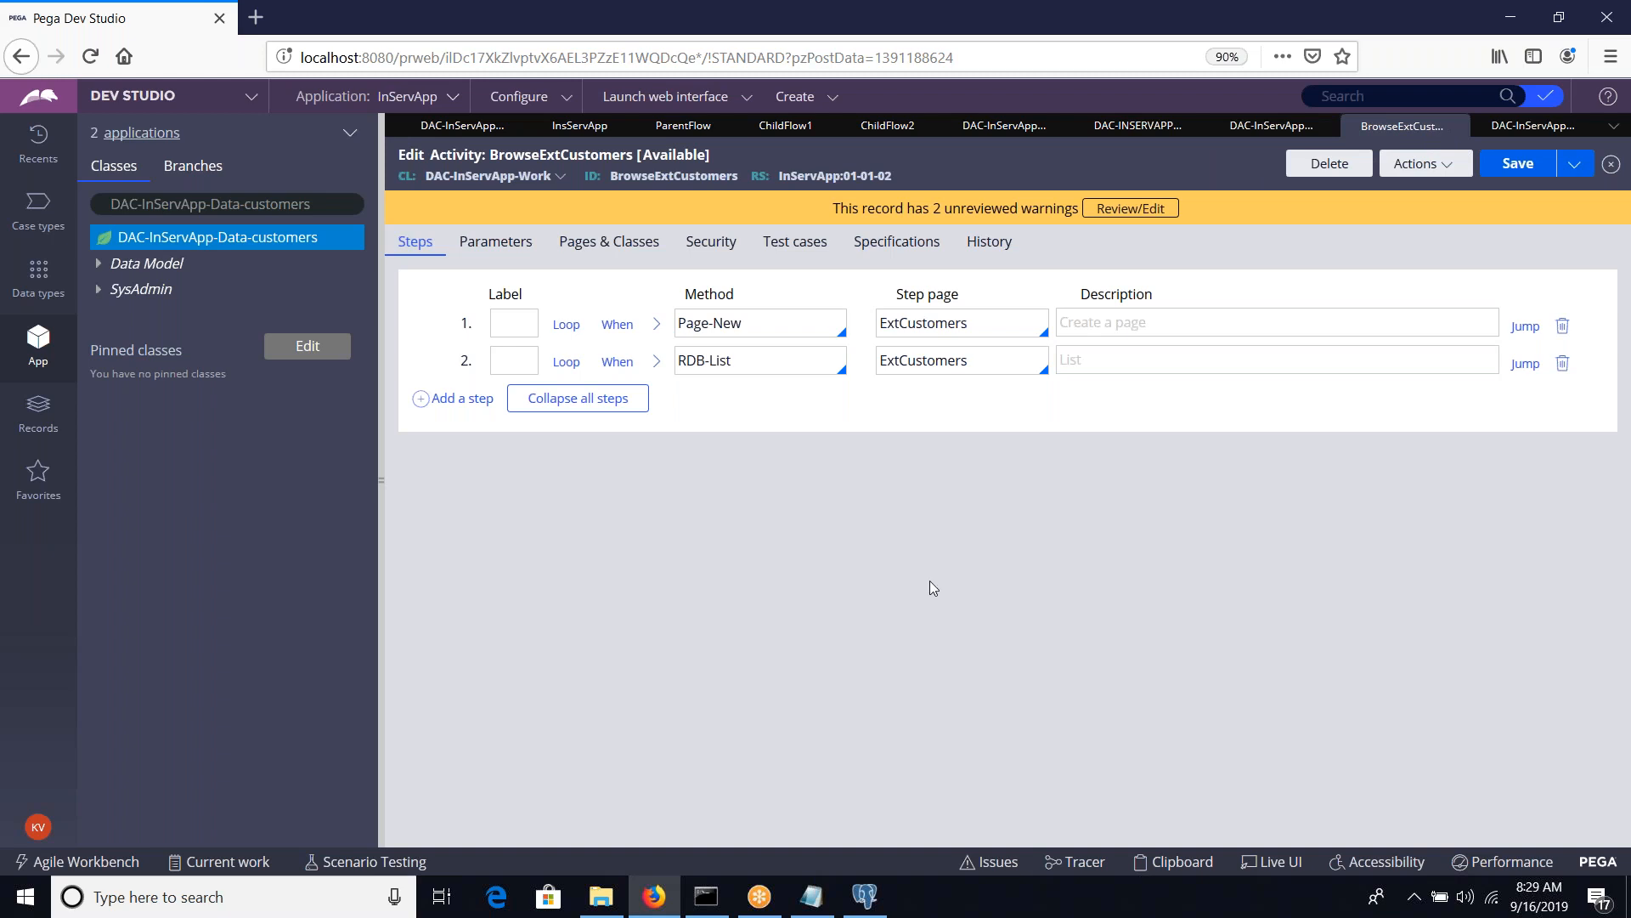
Switch to Notepad and replace all the notes with the heading "Flows:", underlined with dashes and followed by blank lines
click(812, 896)
right_click(725, 590)
key(Escape)
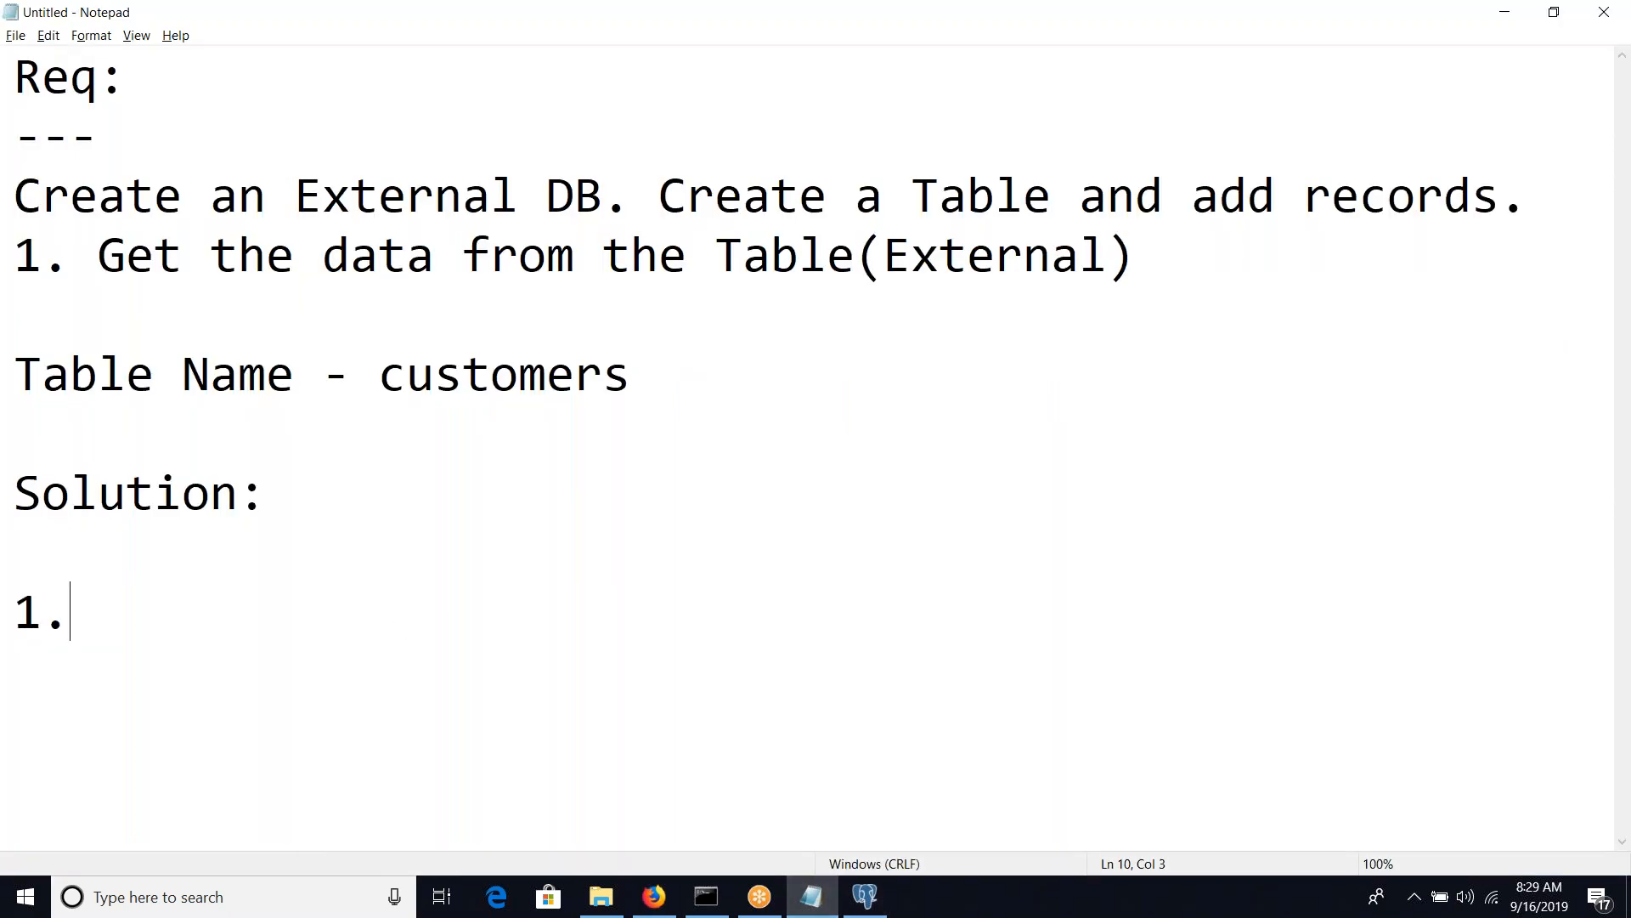
key(ctrl+a)
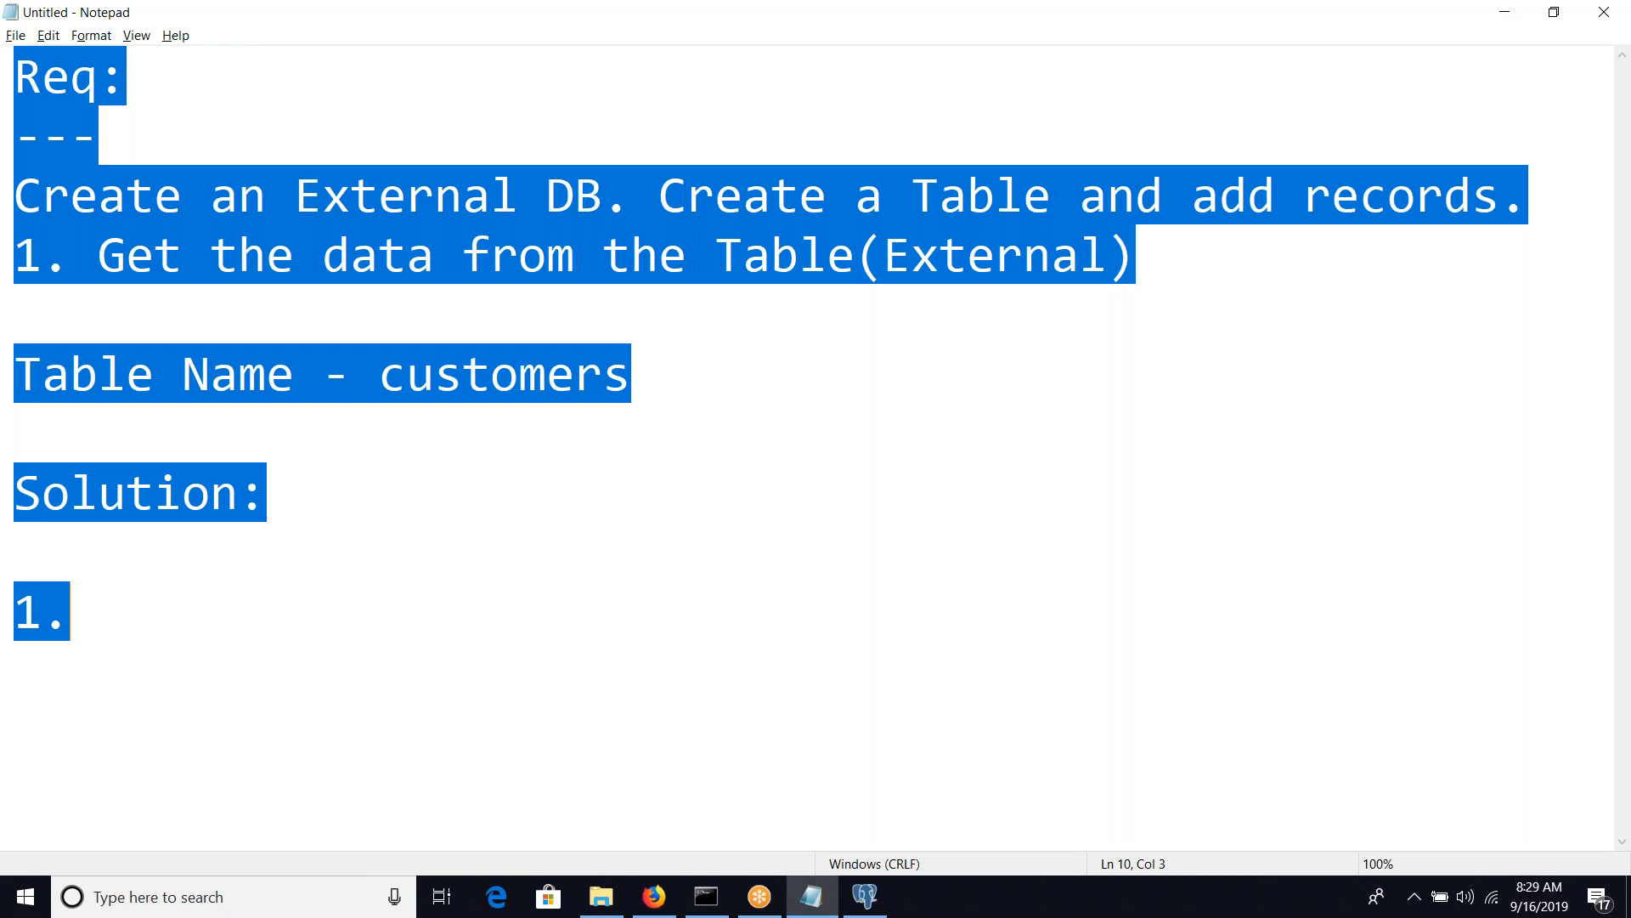
text(Flowa)
key(BackSpace)
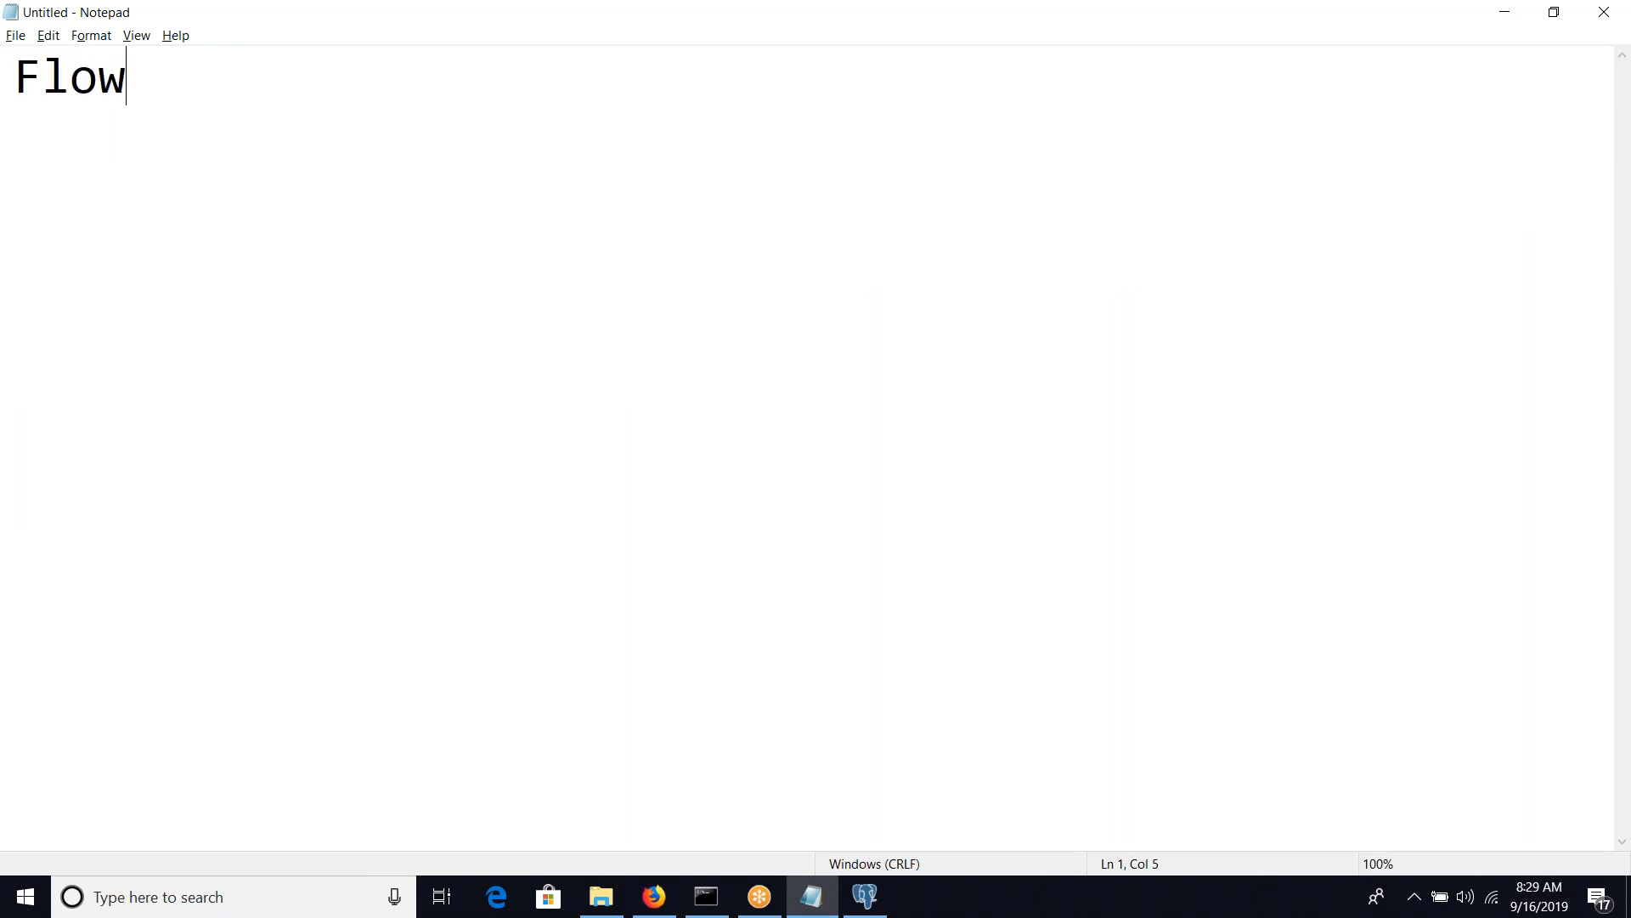
text(s:)
key(Return)
text(---------)
key(BackSpace)
key(BackSpace)
key(BackSpace)
key(BackSpace)
key(Return)
key(Return)
key(Return)
Write "SubProcess Shape" below the Flows heading and clear that line again
text(Sub)
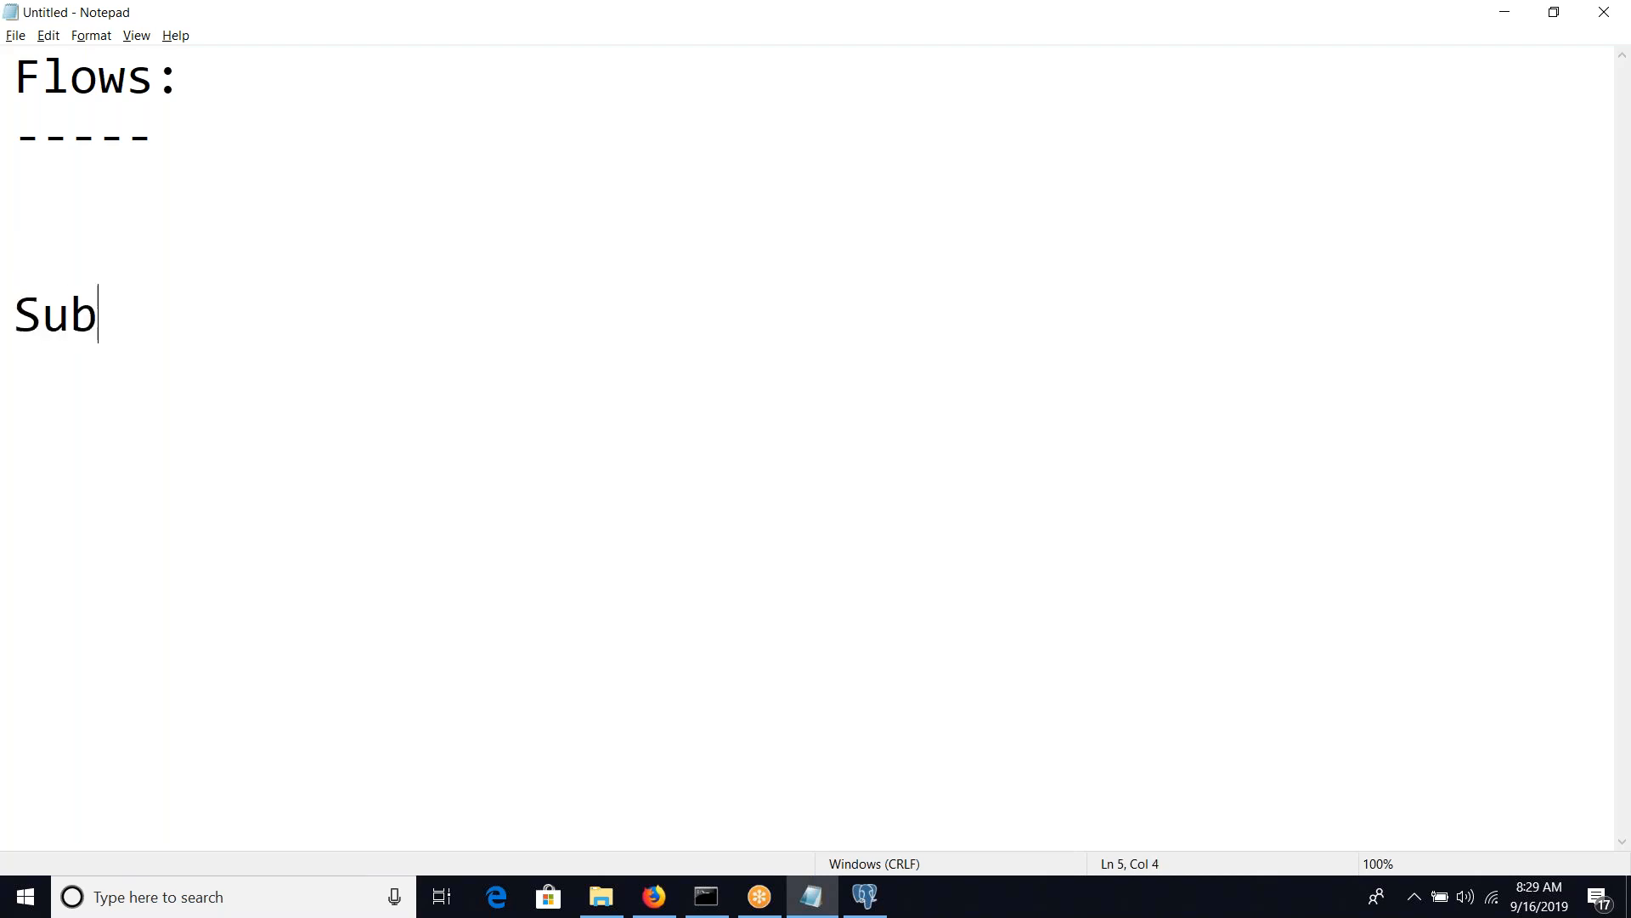
text(Process Shape)
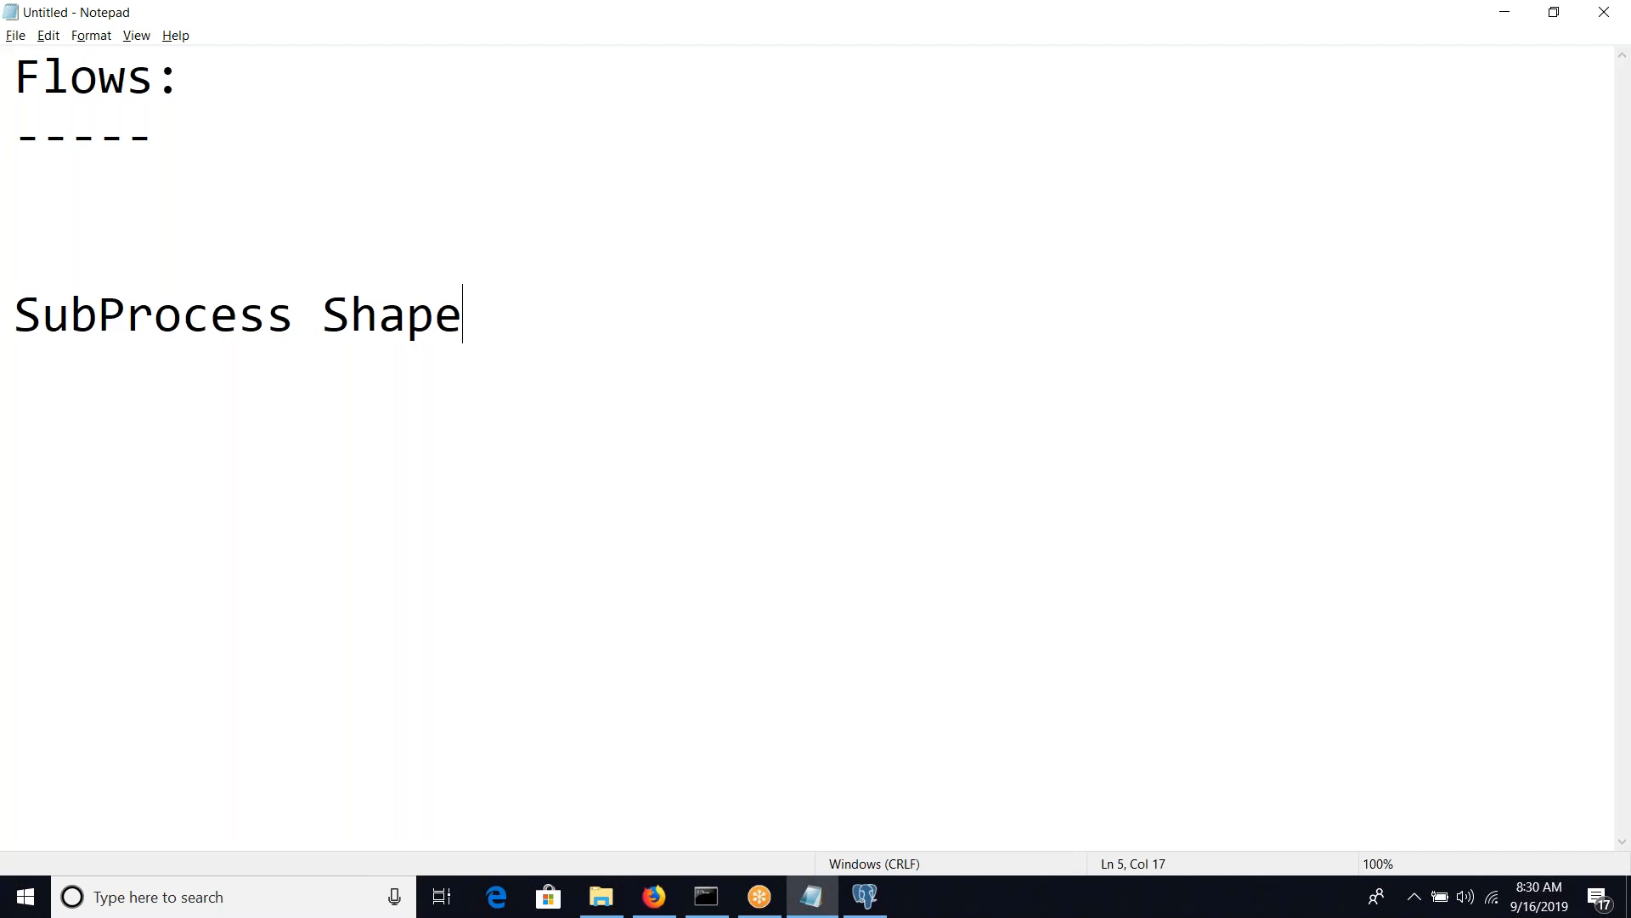
key(Return)
key(Up)
key(shift+End)
key(Delete)
Write "Parent Flow" below the heading, with "ChildFlow1" and "ChildFlow2" on indented lines beneath it
text(Pareb)
text(t)
key(BackSpace)
key(BackSpace)
text(nt Flow)
key(Return)
text(ChildFlow)
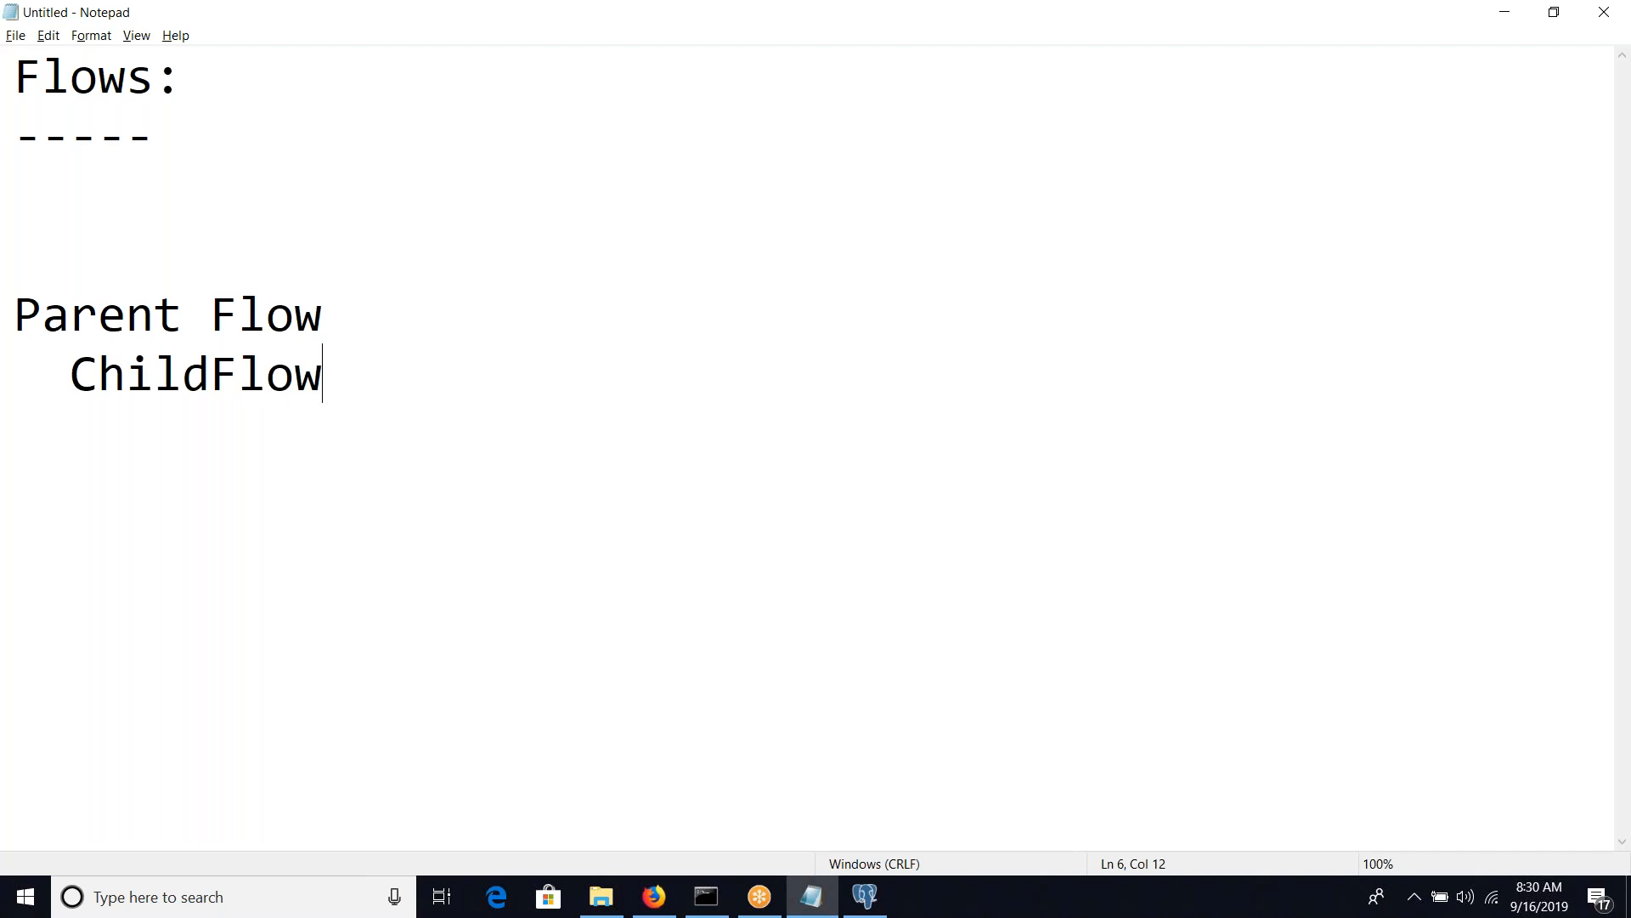
text(1)
key(Return)
text(ChildFlo)
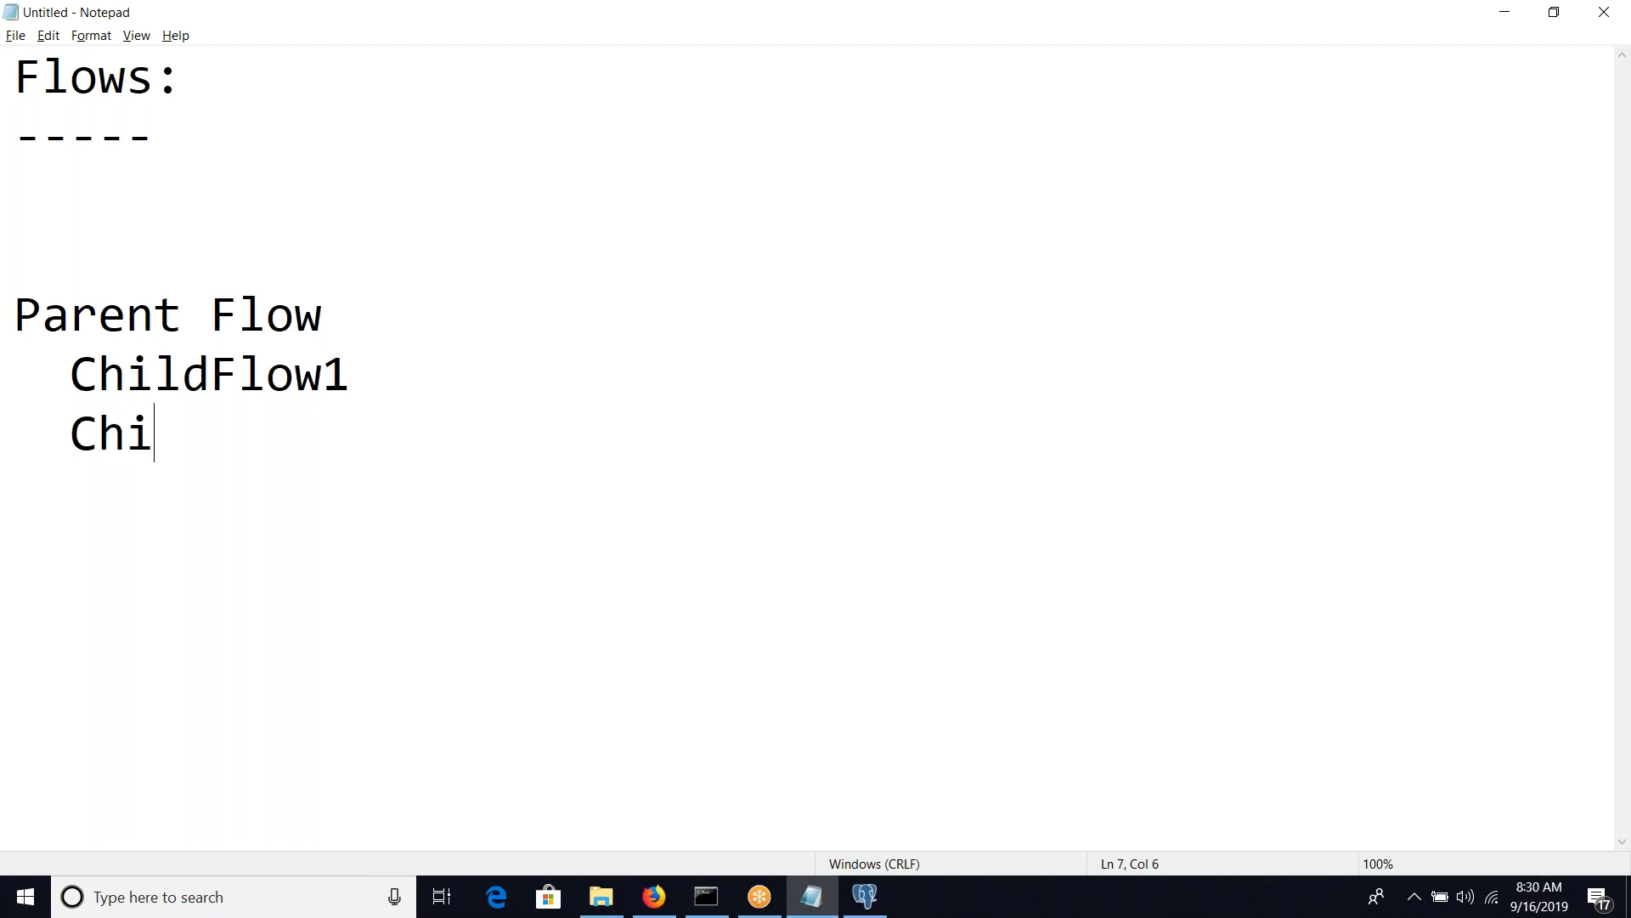
text(w2)
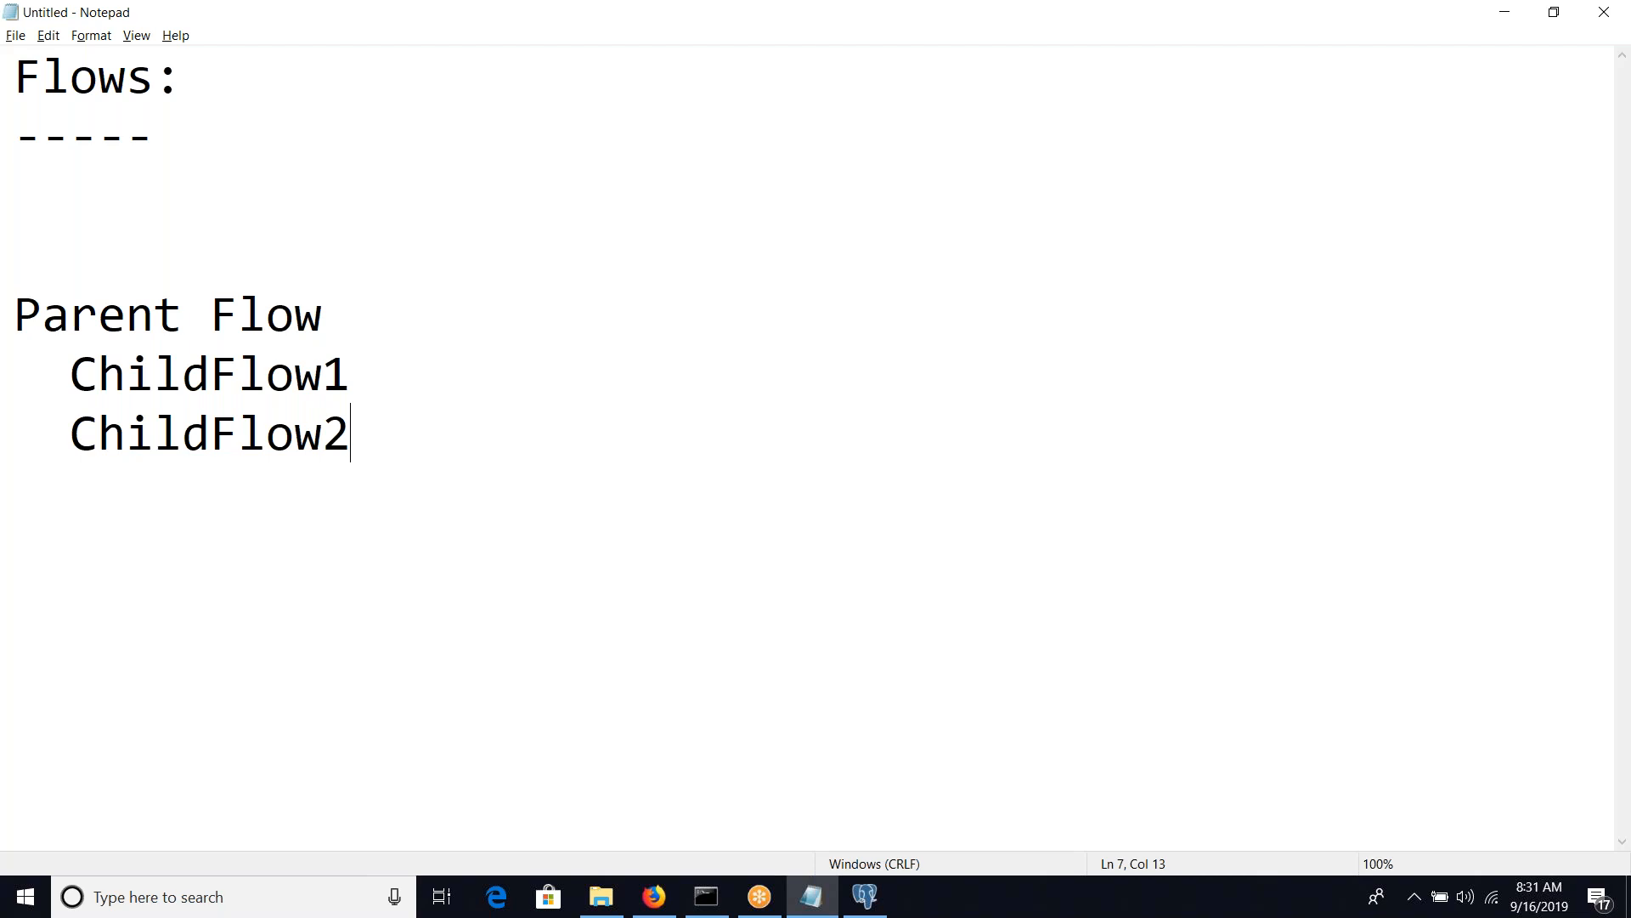
Add a second block after a gap, with "ParentFlow" and the indented line "ChildFlow(3 times)" beneath it
key(Return)
key(Return)
key(Return)
text(ParentFlow)
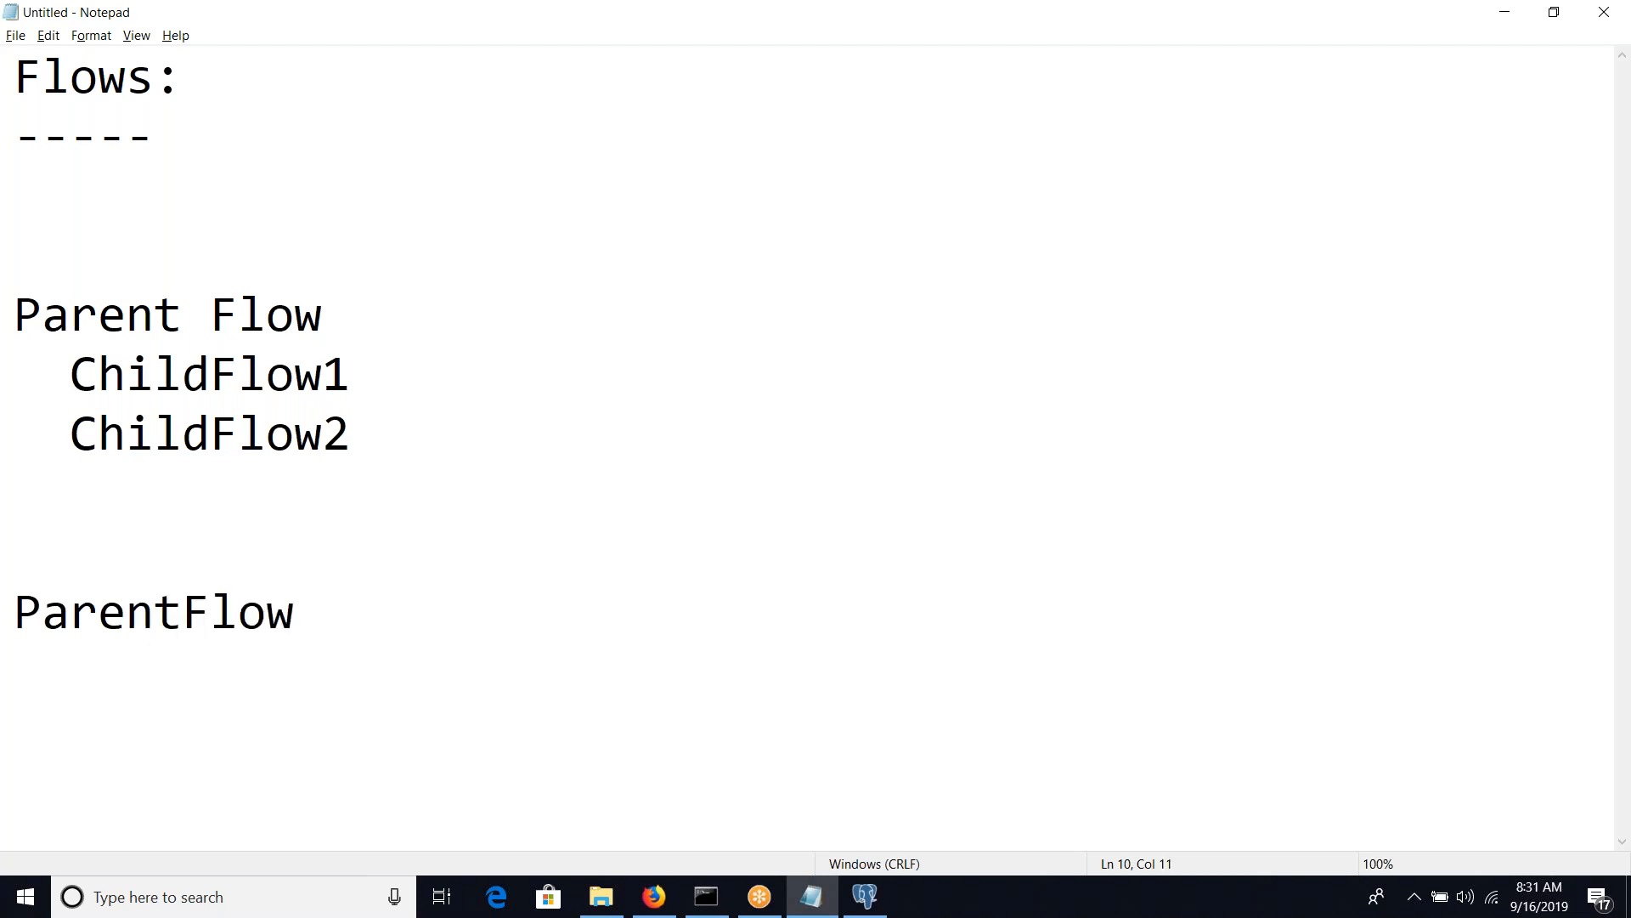
key(Return)
text(ChildFlo)
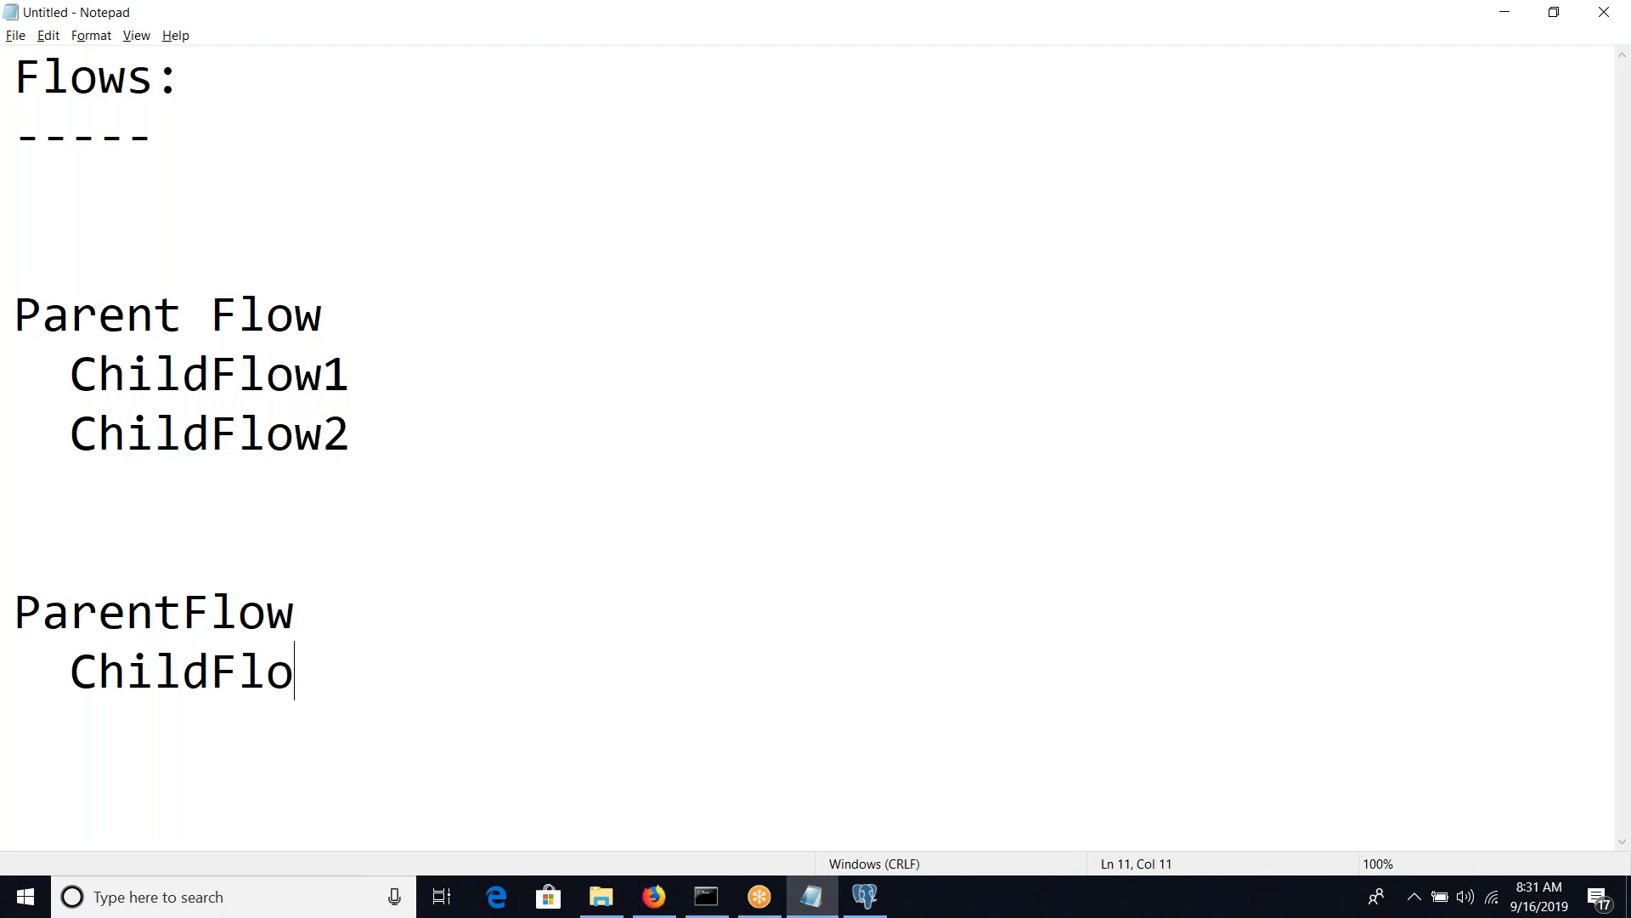
text(w())
key(Left)
text(3)
text( timess)
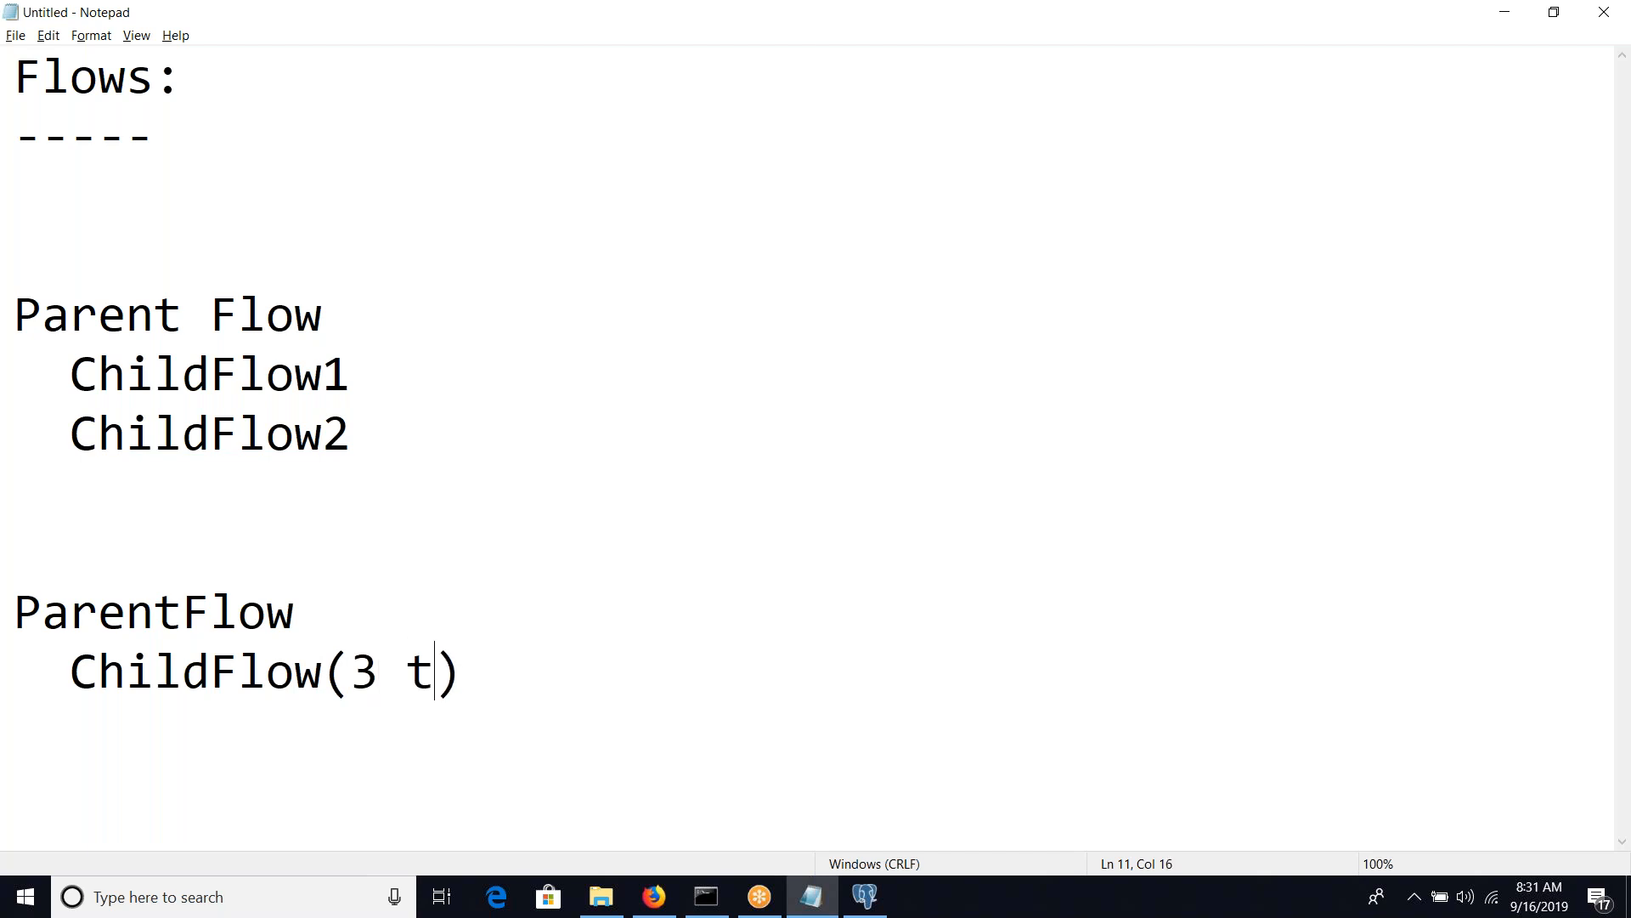
key(BackSpace)
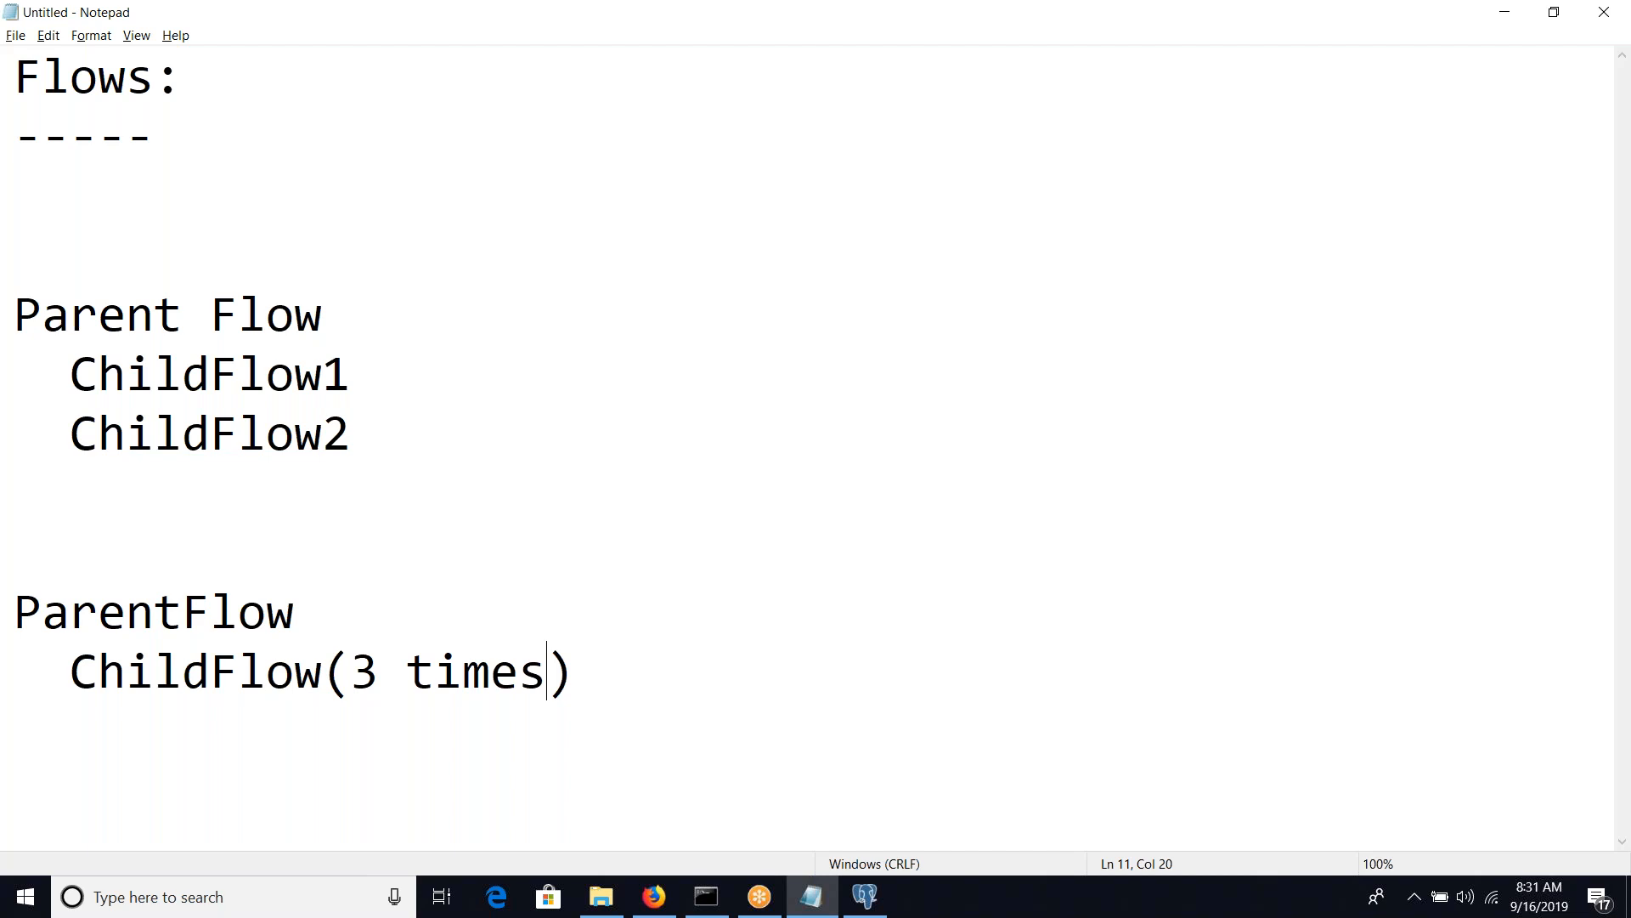
Insert the line "SplitJoin" between the two parent flow blocks, with a blank line on either side
click(104, 530)
key(Up)
key(Return)
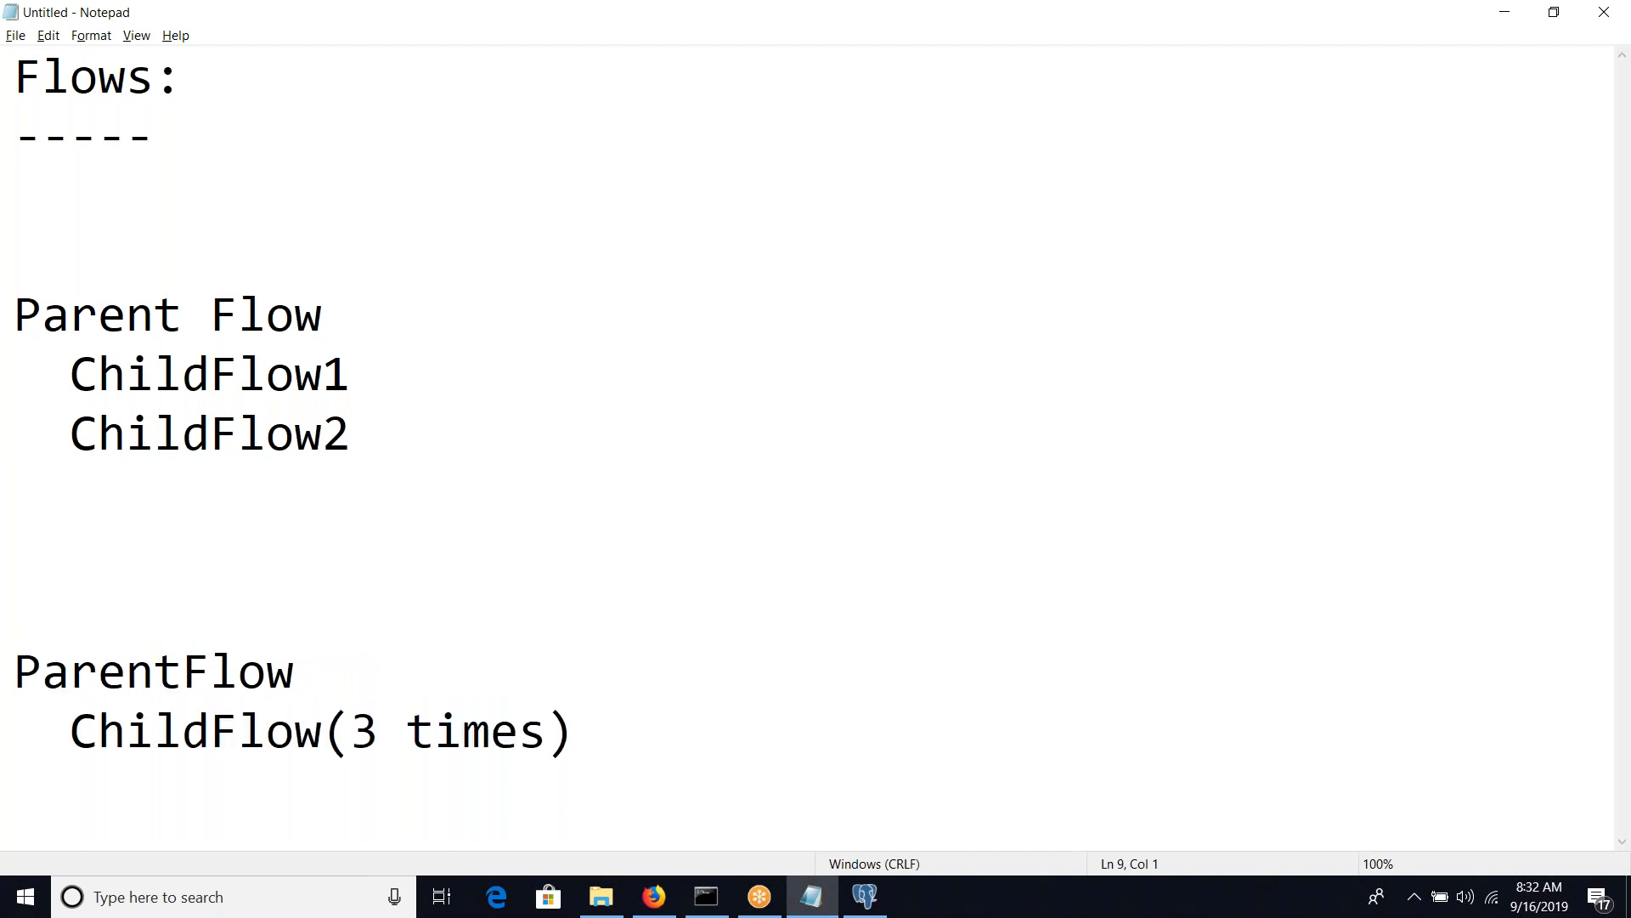
text(SplitJoin)
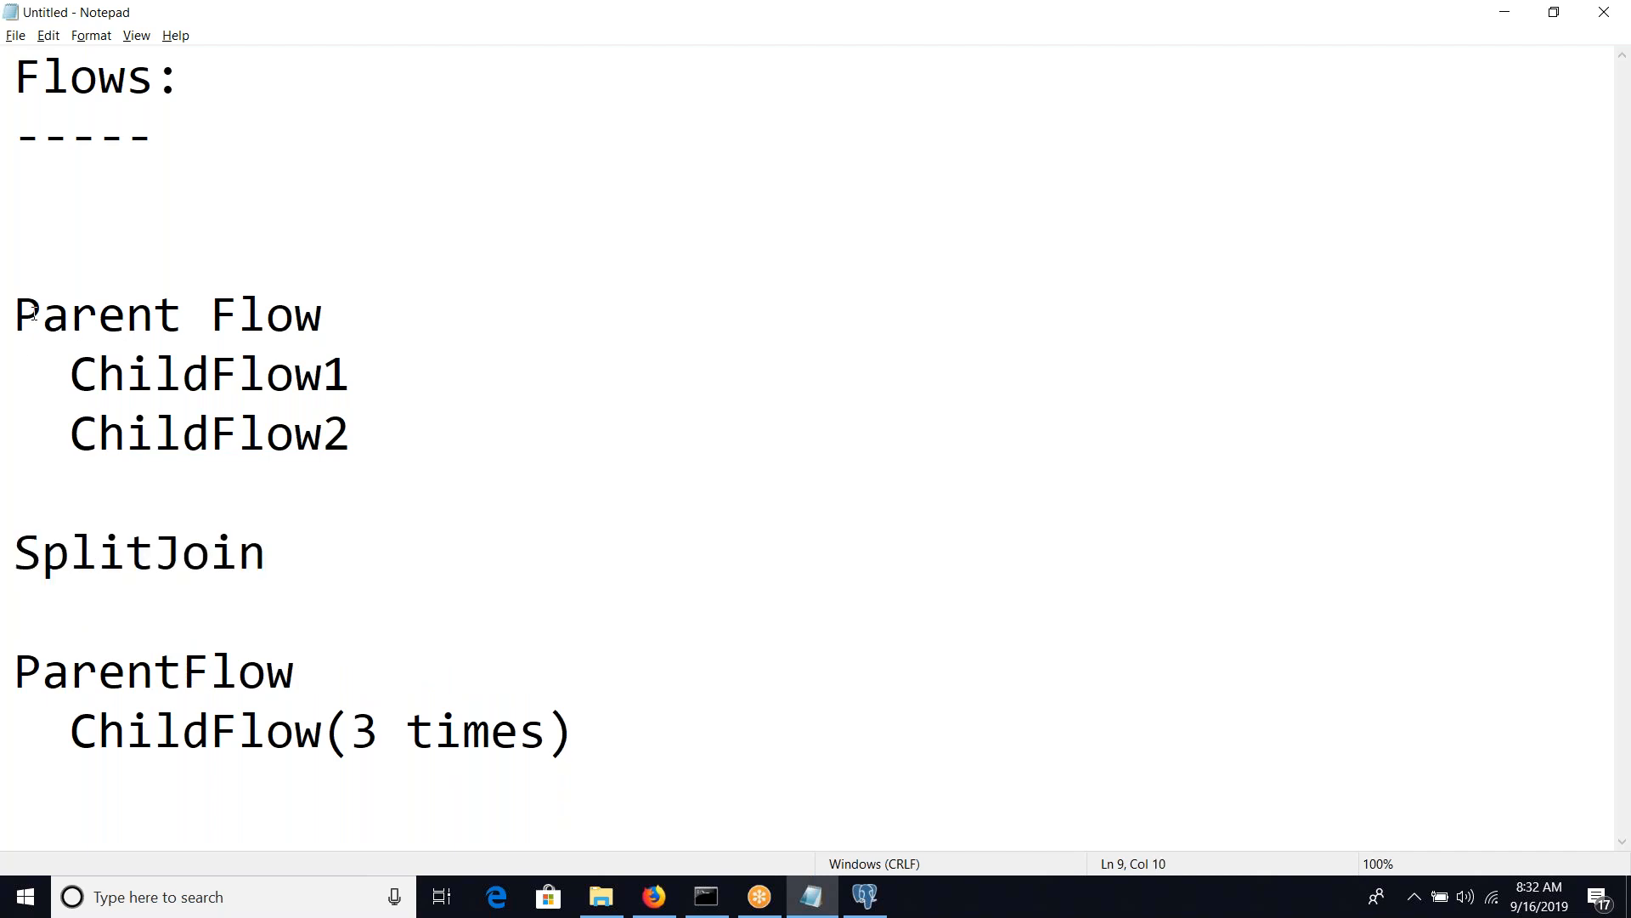
drag(15, 316, 351, 433)
double_click(211, 548)
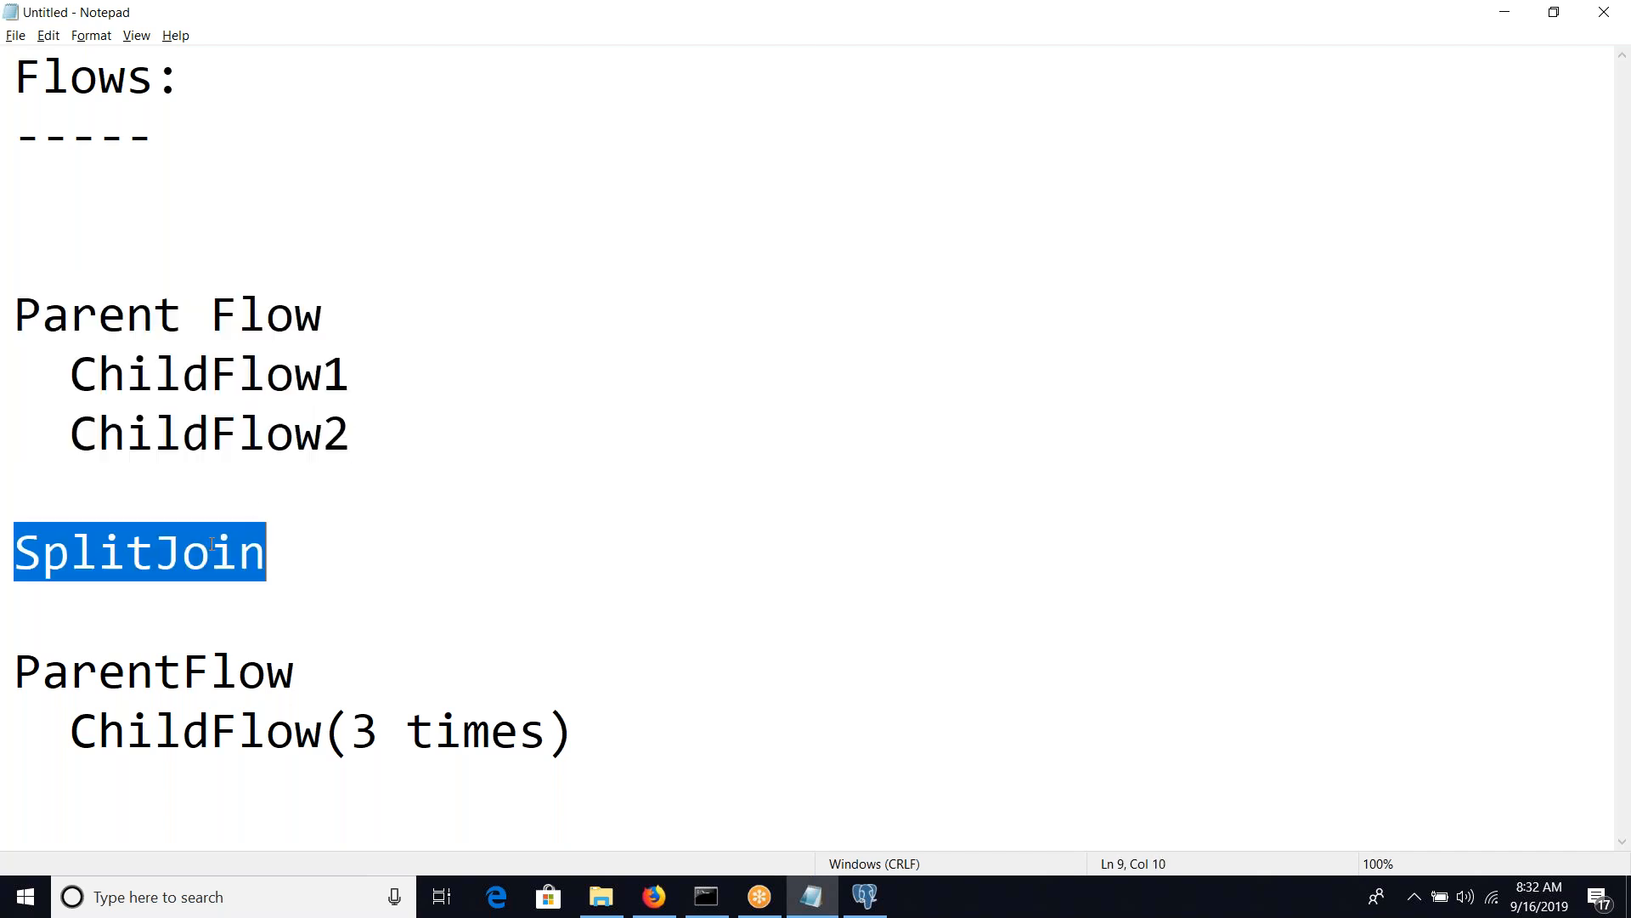
Add the line "SplitForEach" directly below "ChildFlow(3 times)"
click(151, 813)
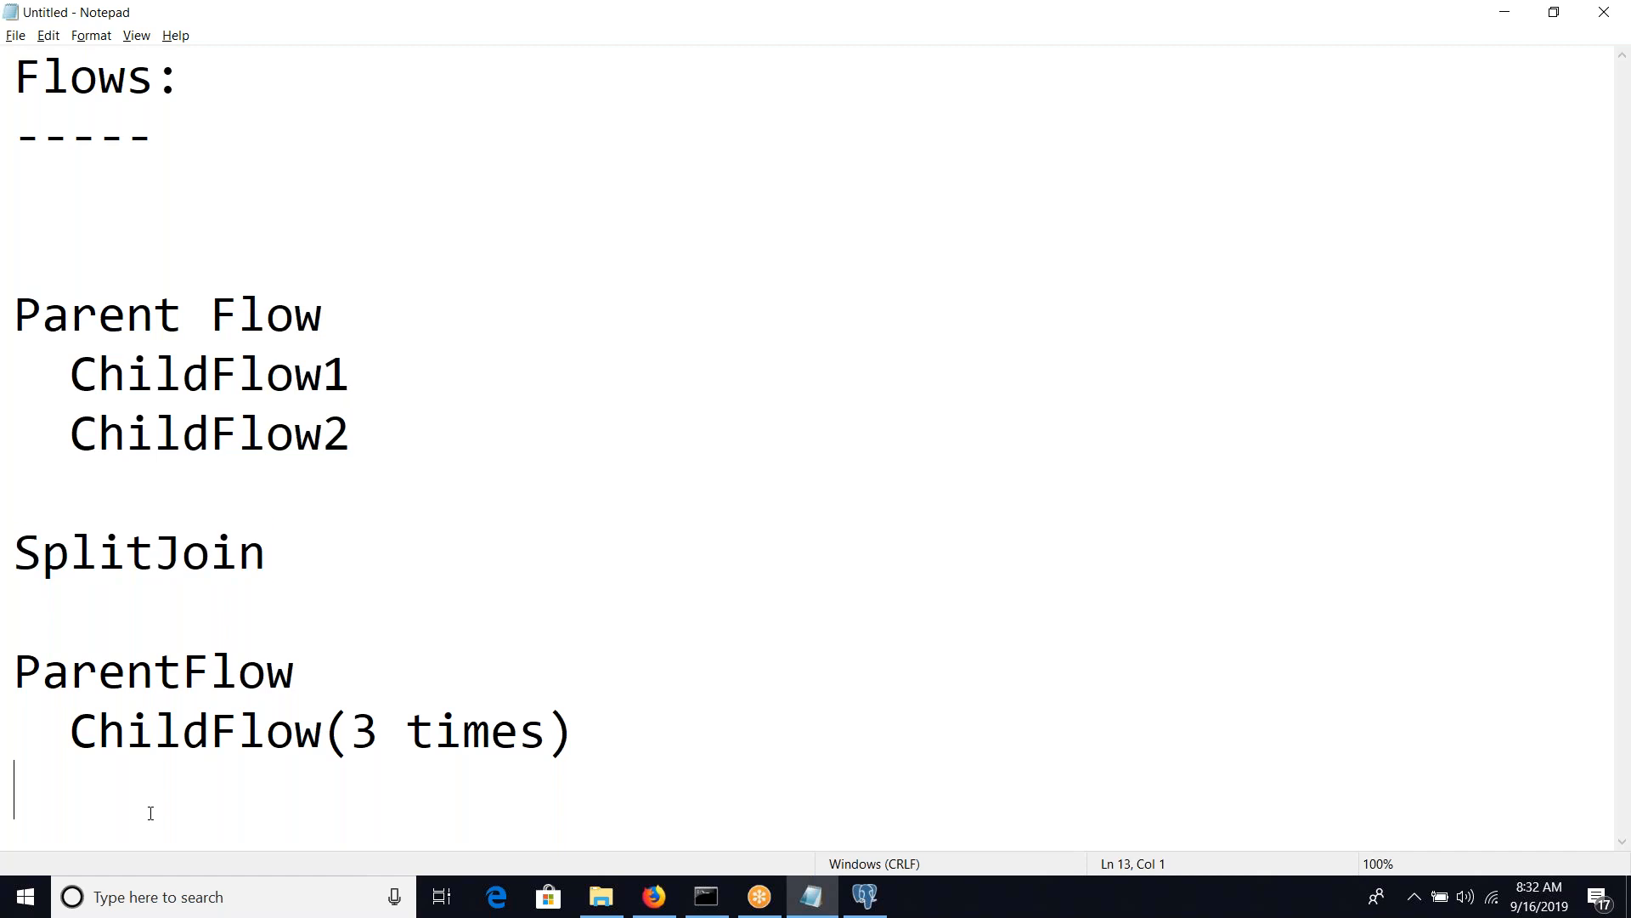
text(Split)
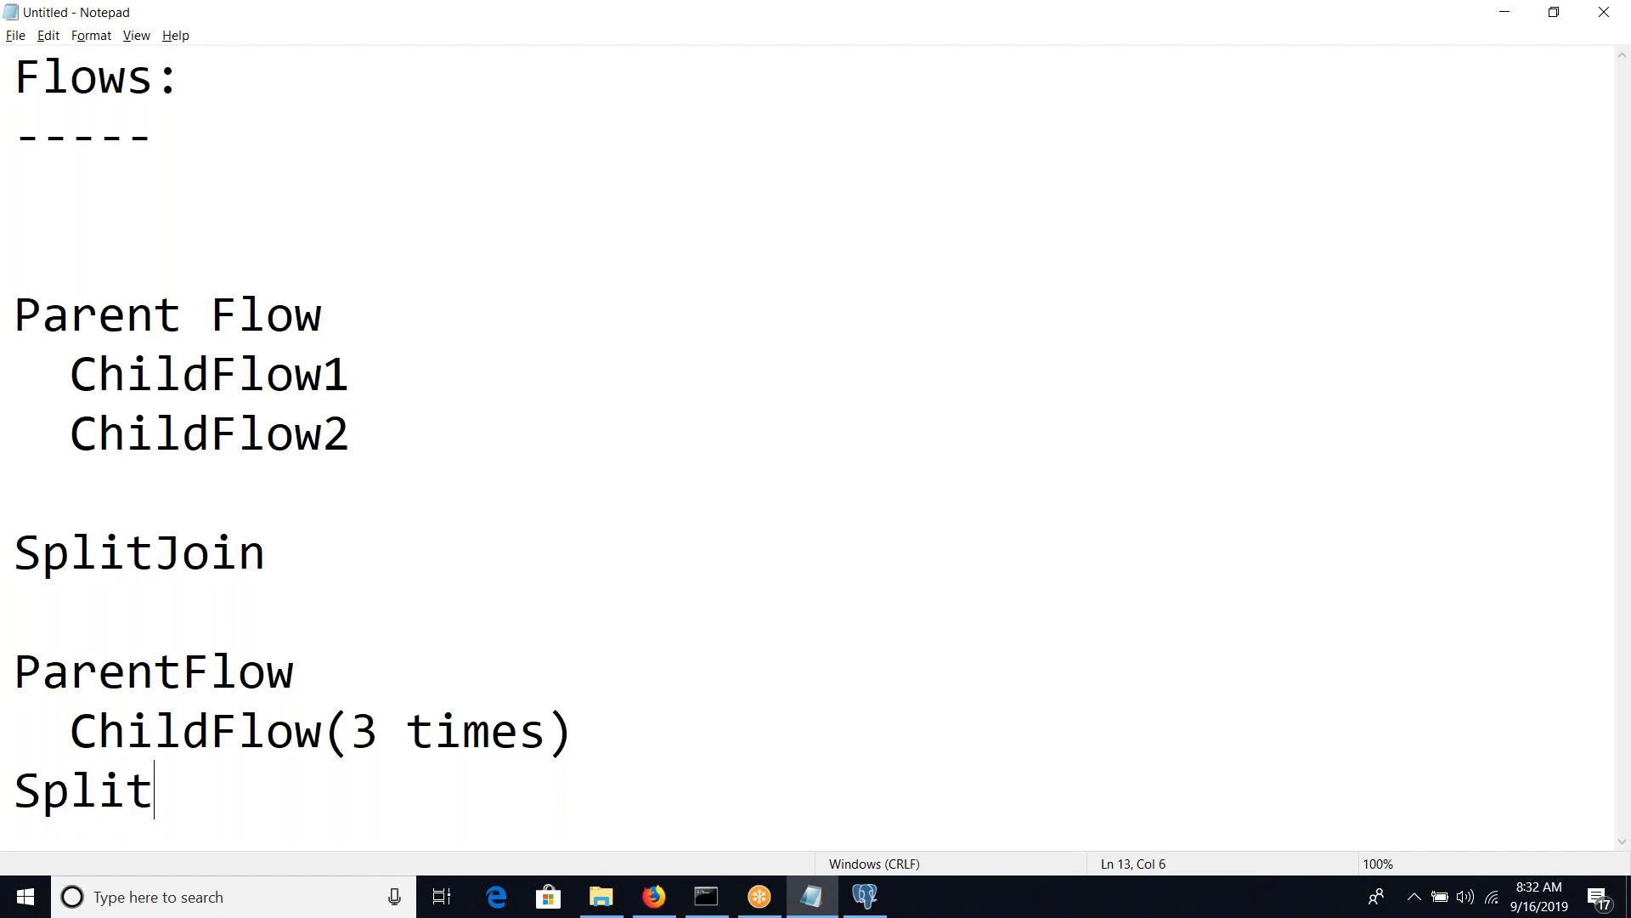
text(Each)
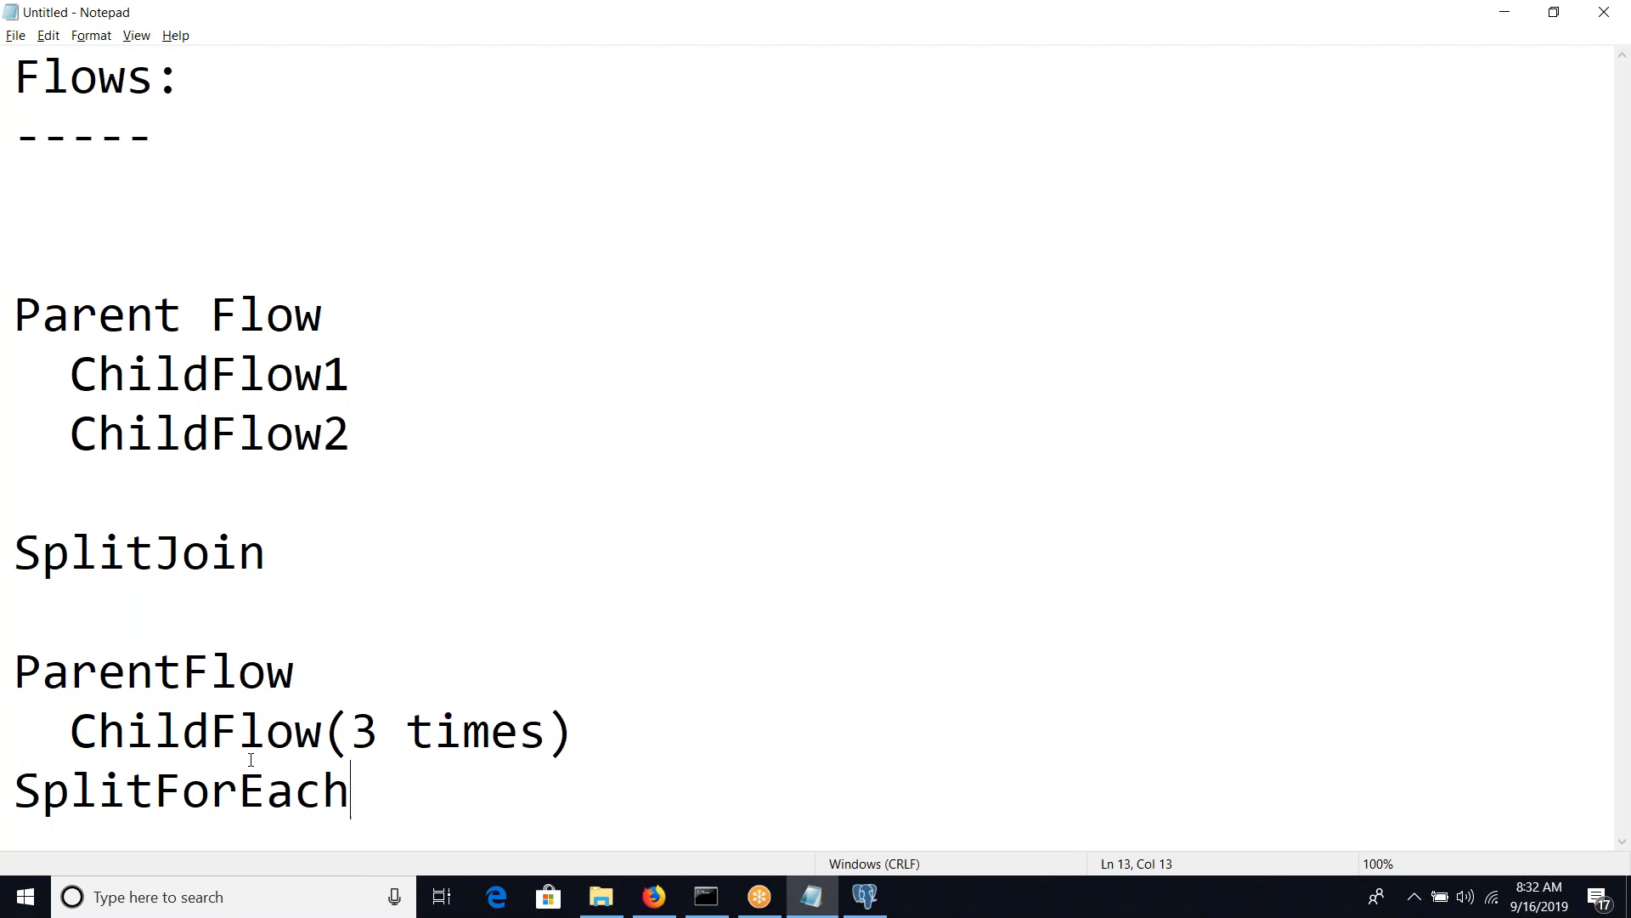
Enclose SplitJoin and SplitForEach in double quotes and remove the blank line above "SplitJoin"
click(300, 551)
text(")
key(Left)
key(Left)
key(Left)
key(Left)
key(Left)
key(Left)
key(Left)
key(Left)
key(Left)
key(Left)
text(")
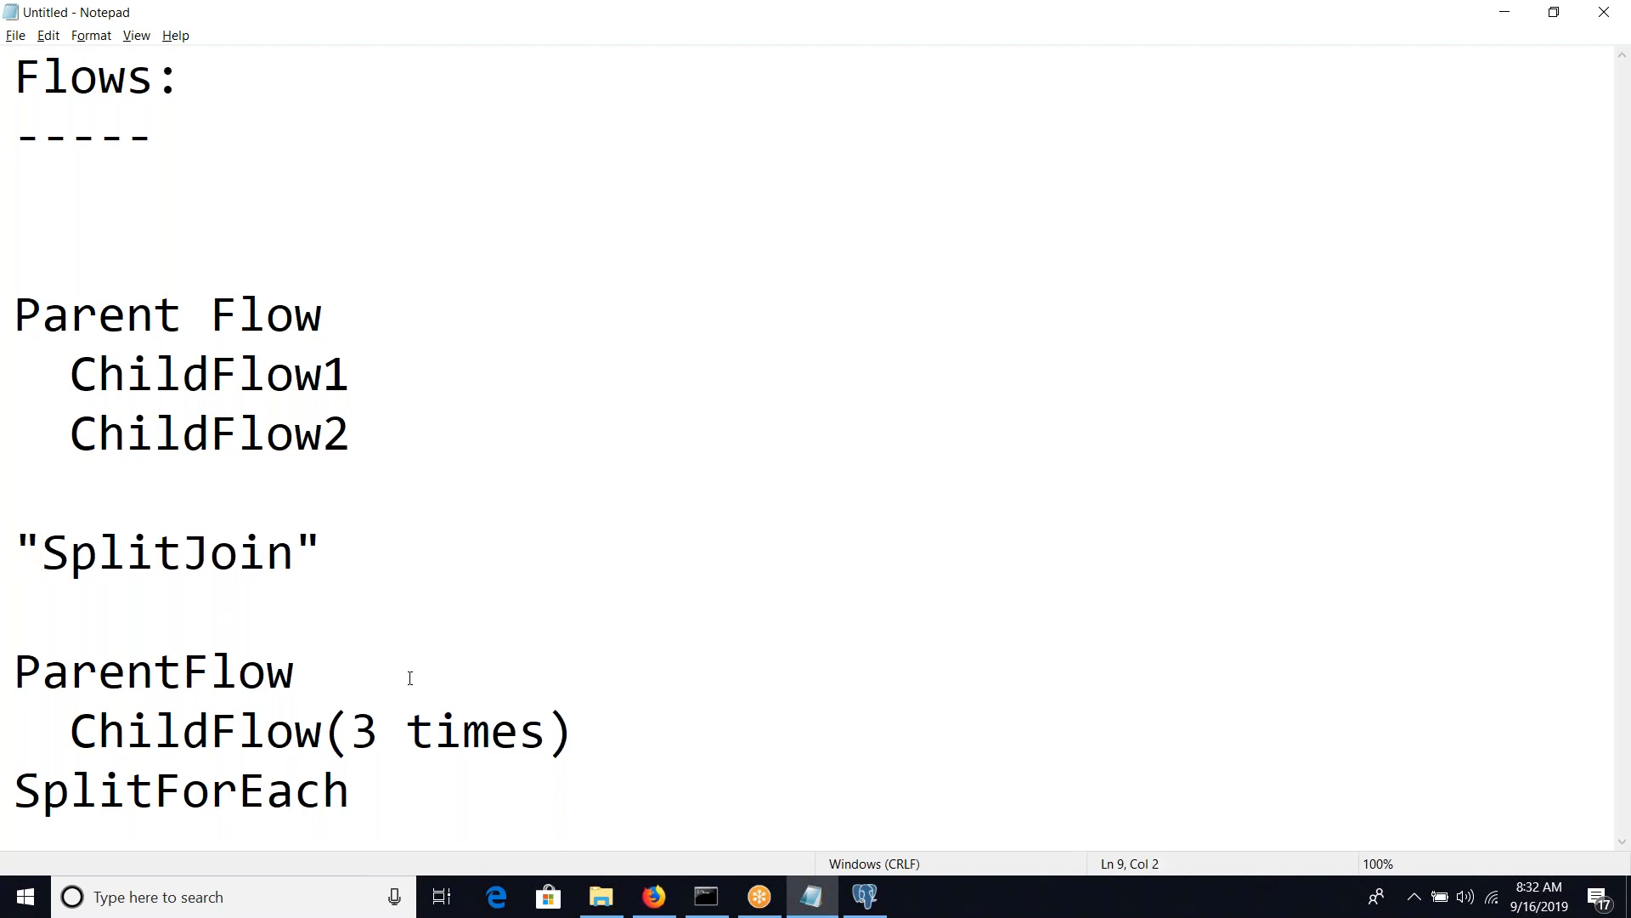
click(374, 791)
text(")
key(Home)
text(")
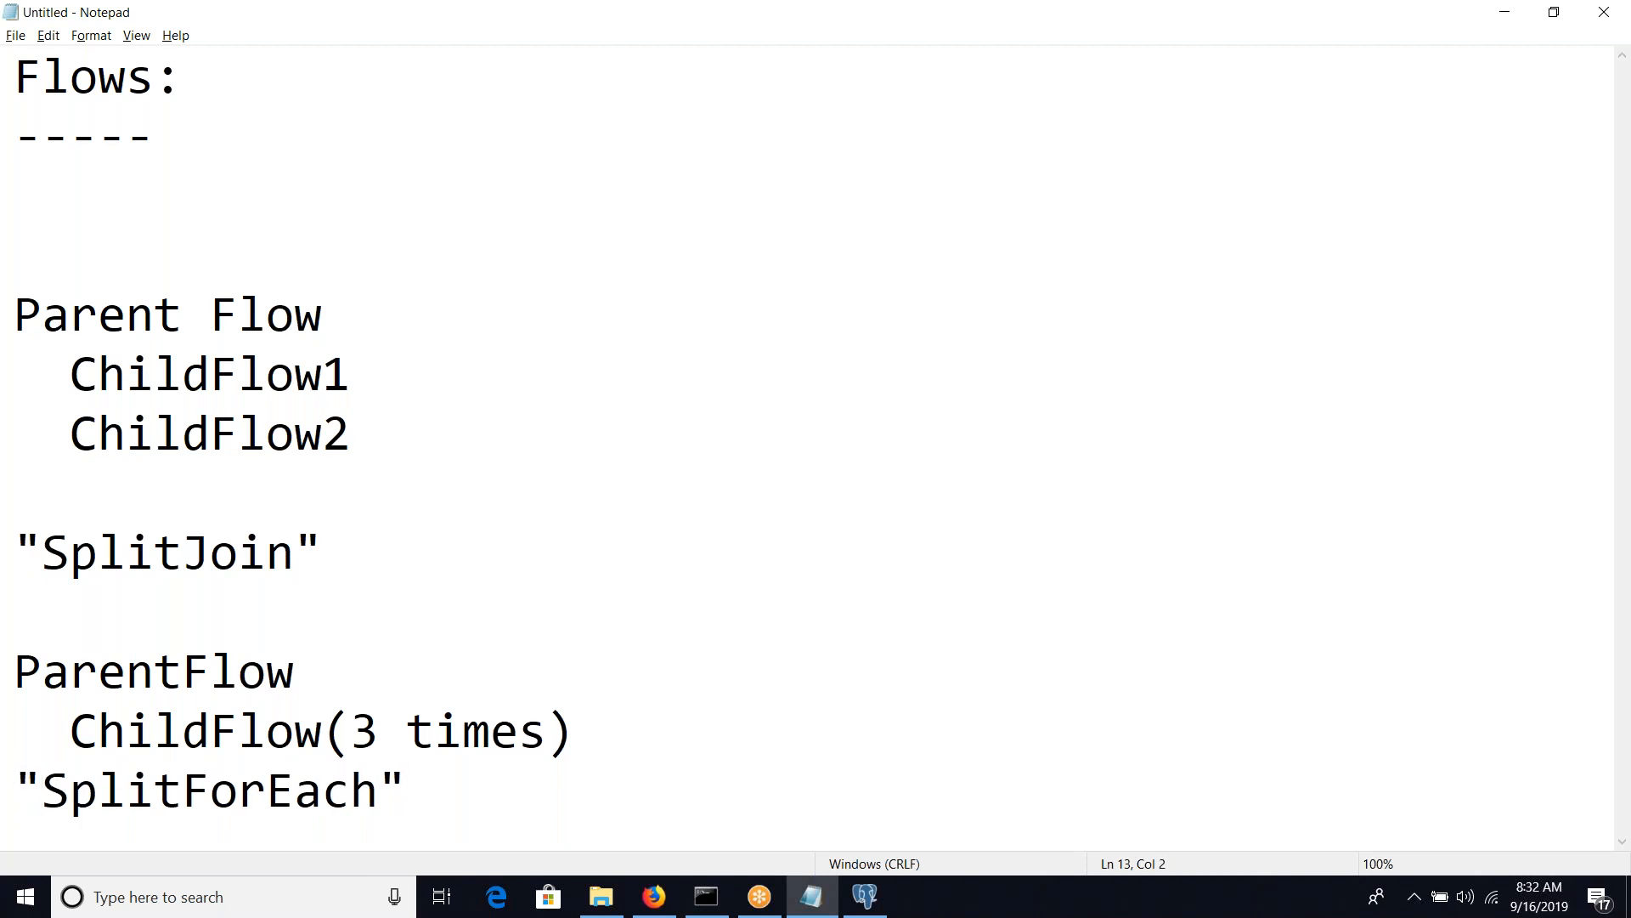
click(14, 491)
key(Delete)
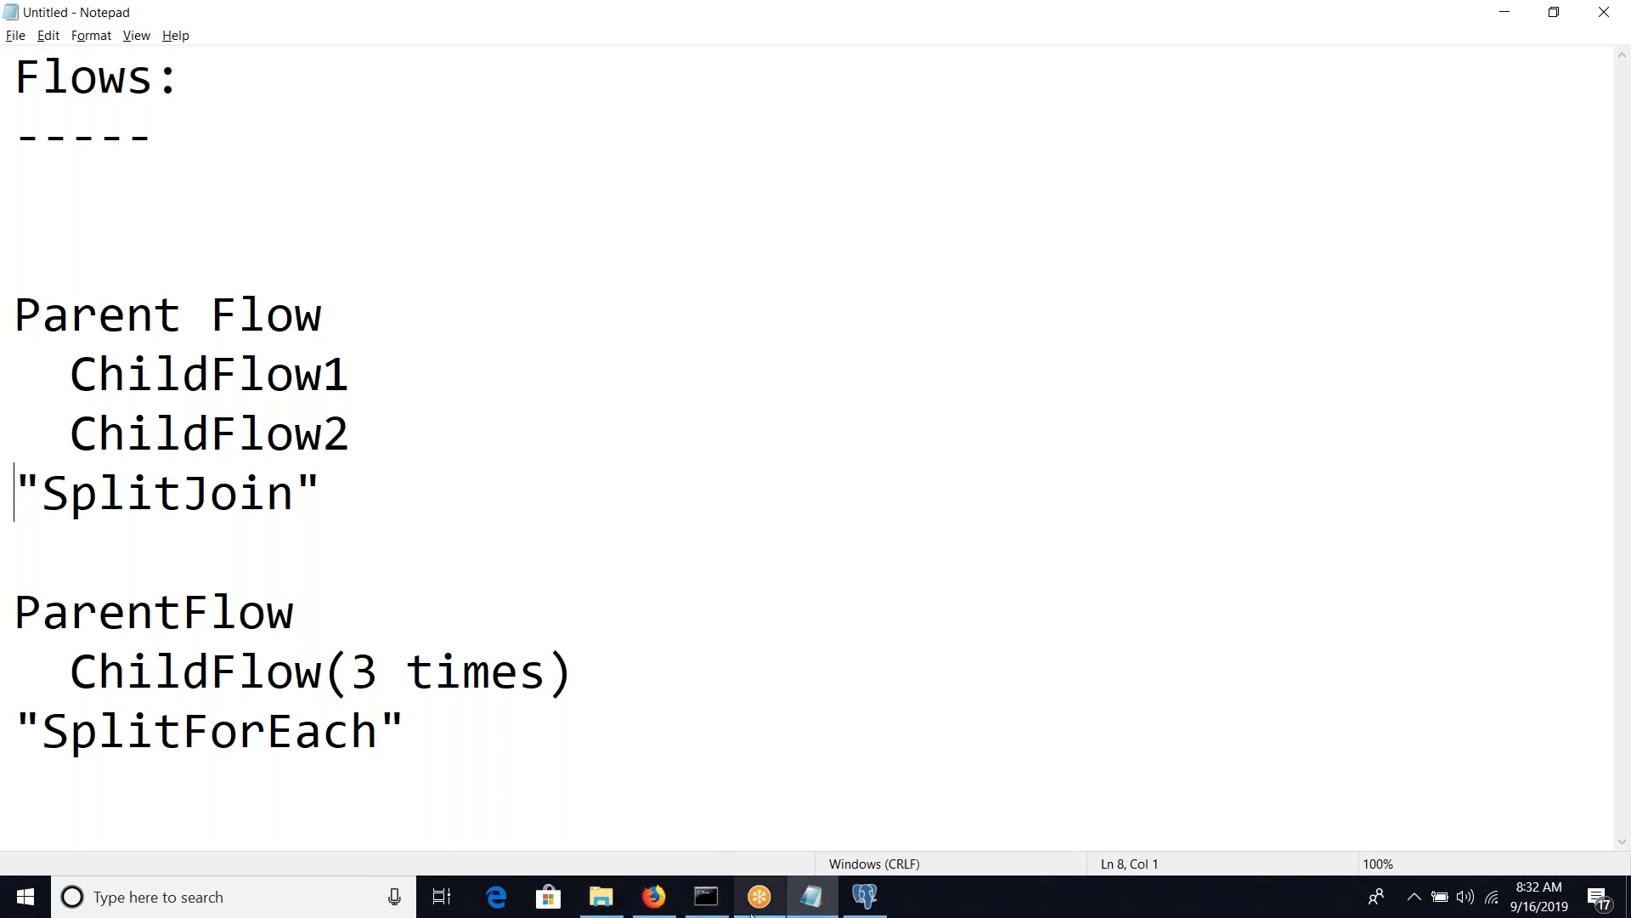
click(661, 903)
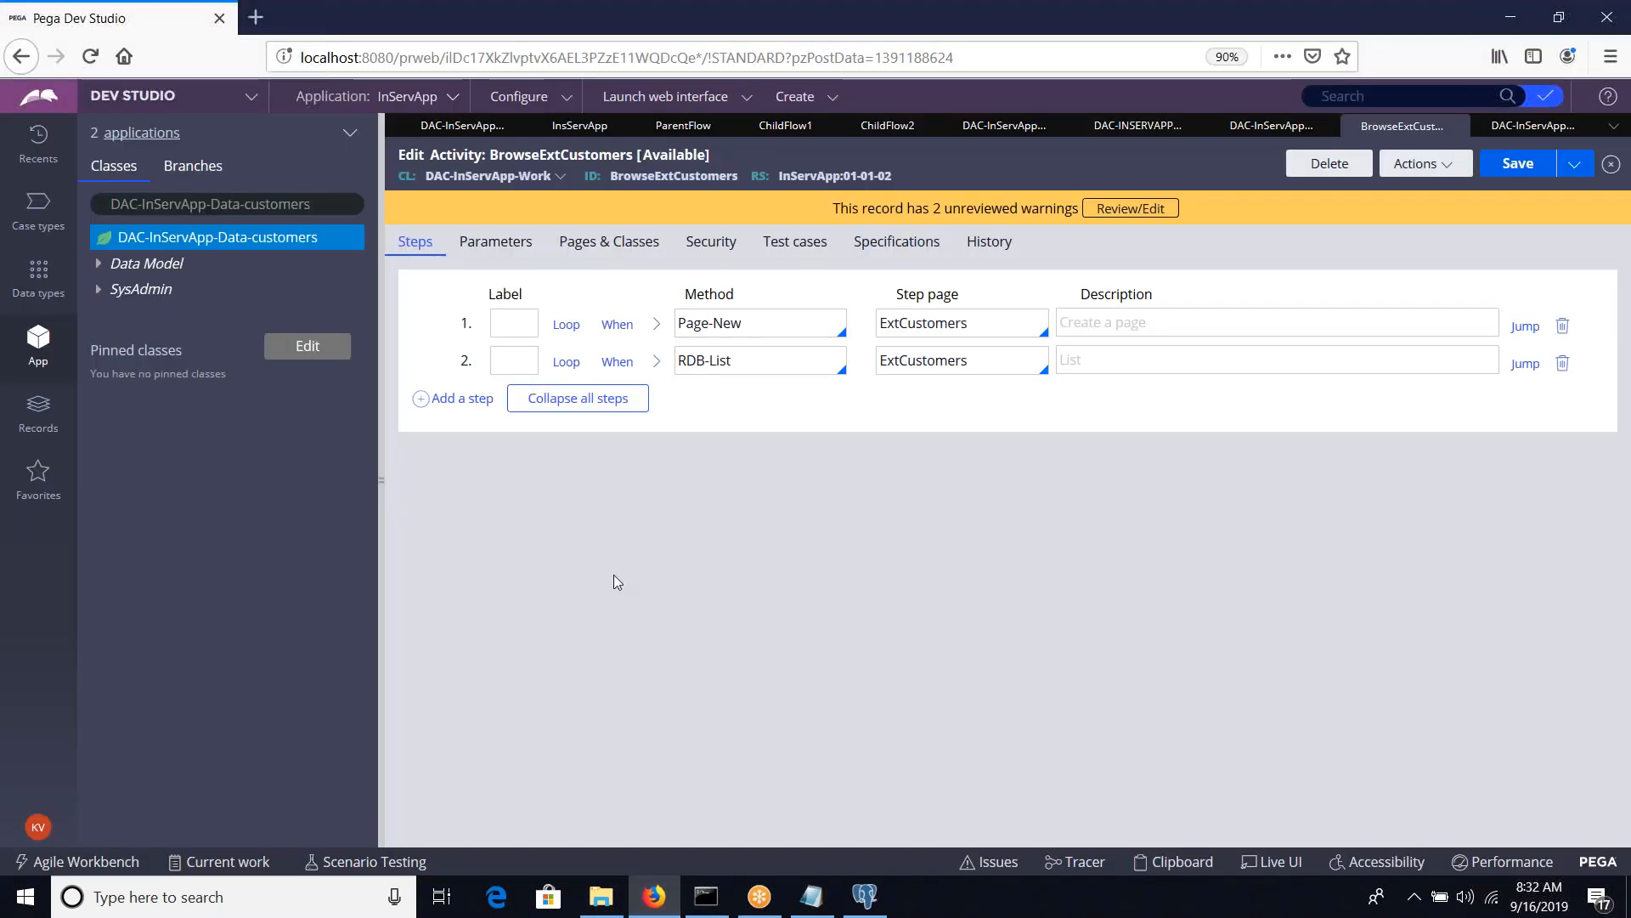
key(alt+Tab)
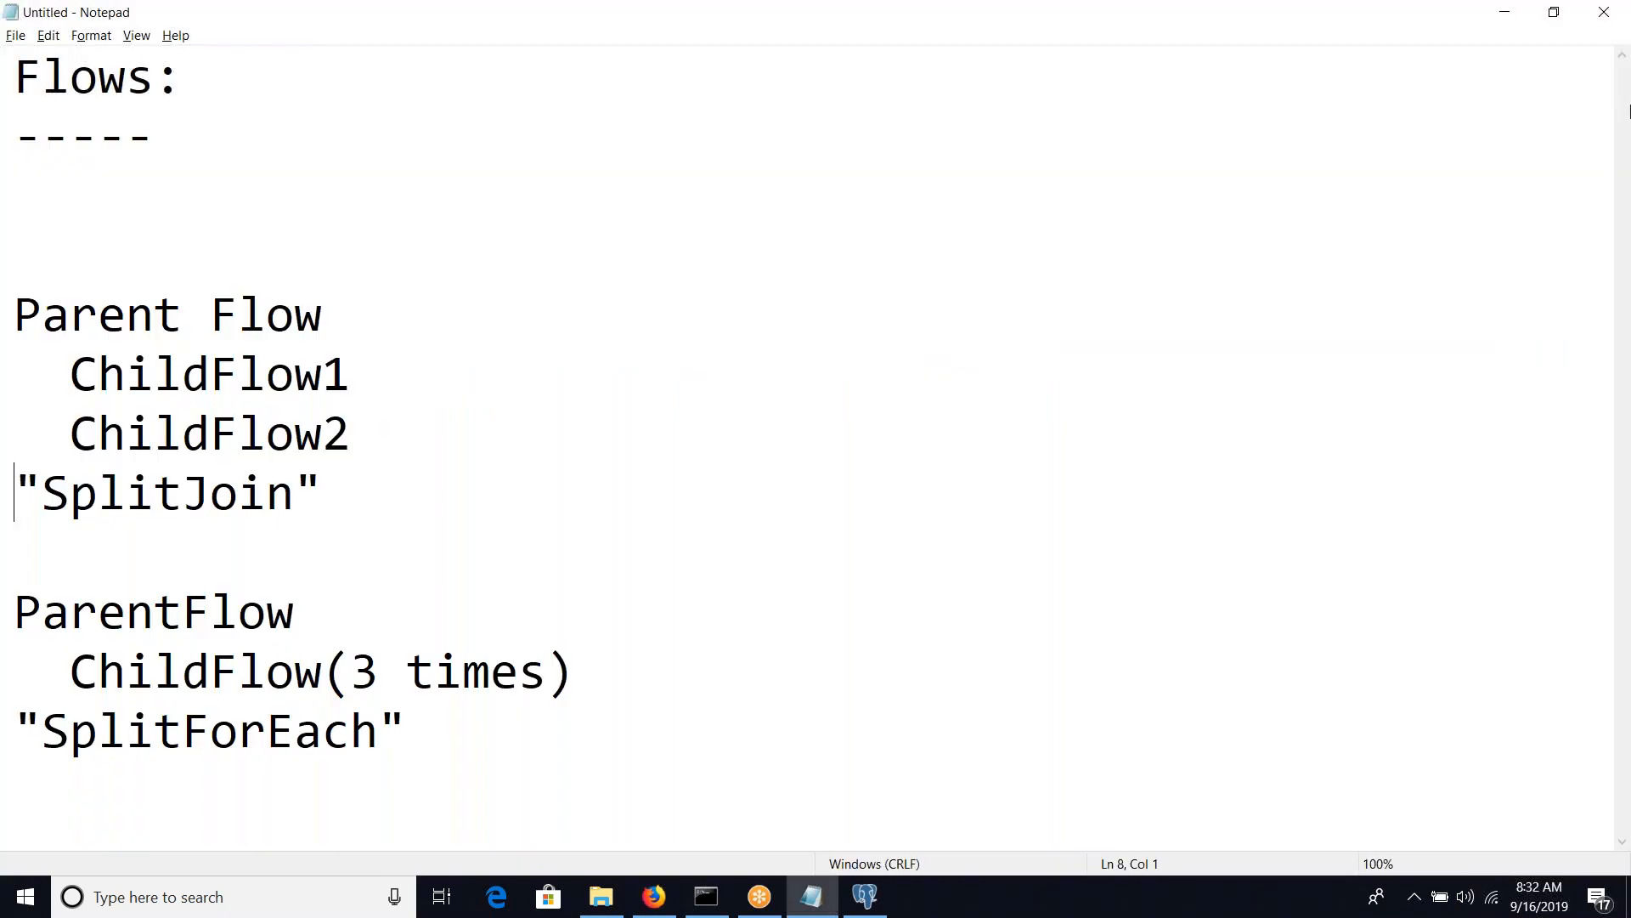
key(alt+Tab)
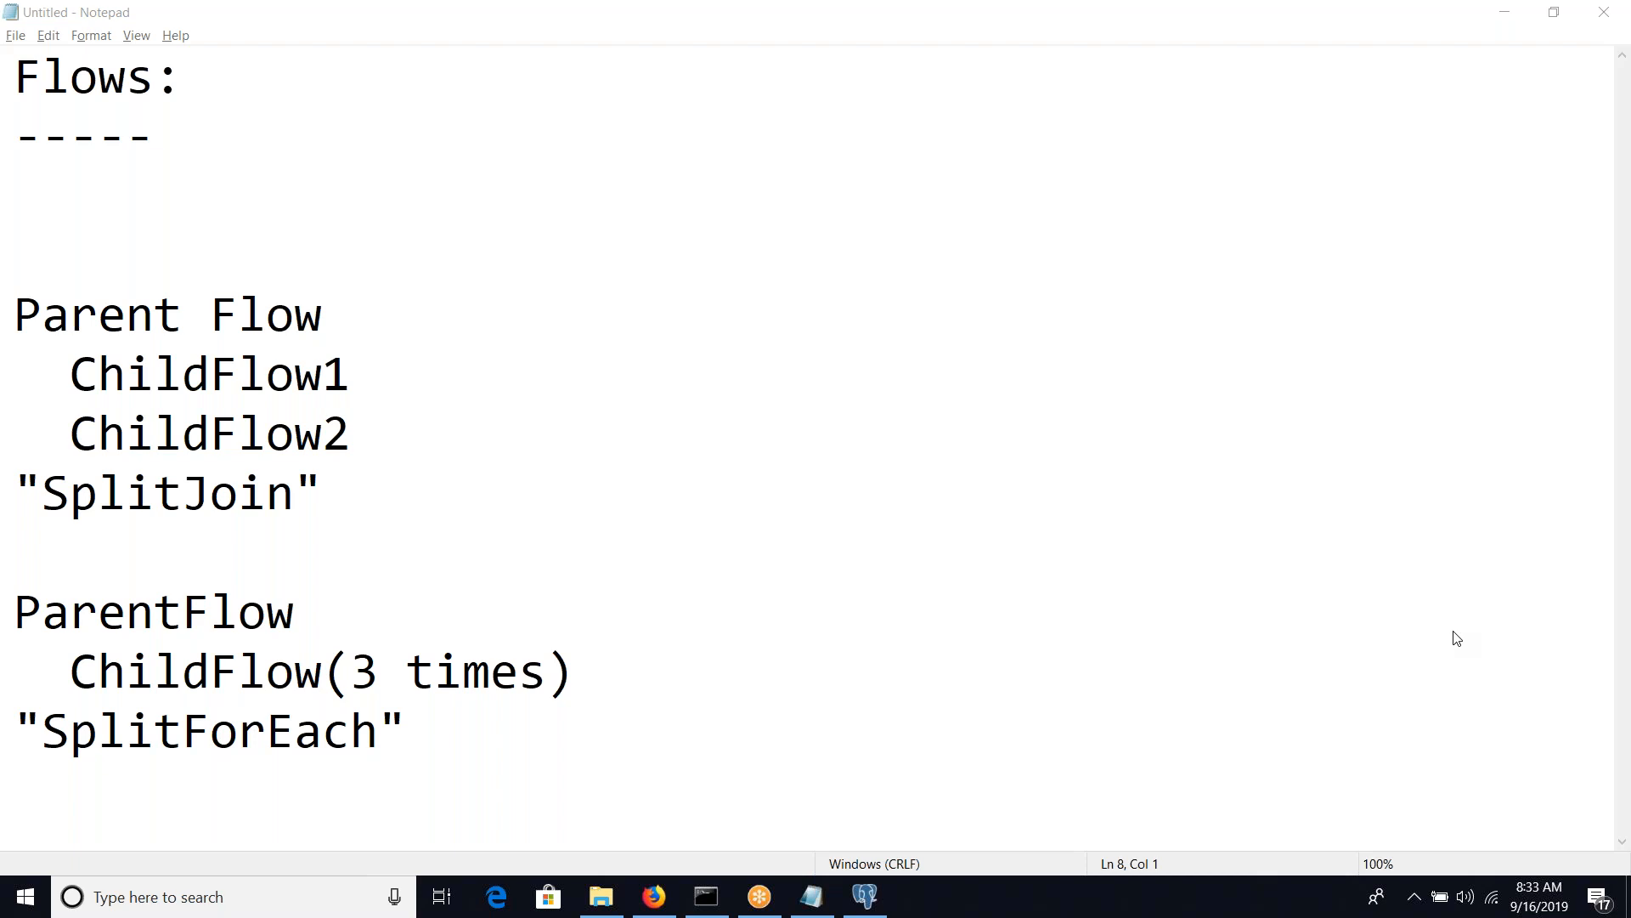
Switch to Pega Dev Studio and show the DAC-InServApp-Work class in the application explorer
click(653, 896)
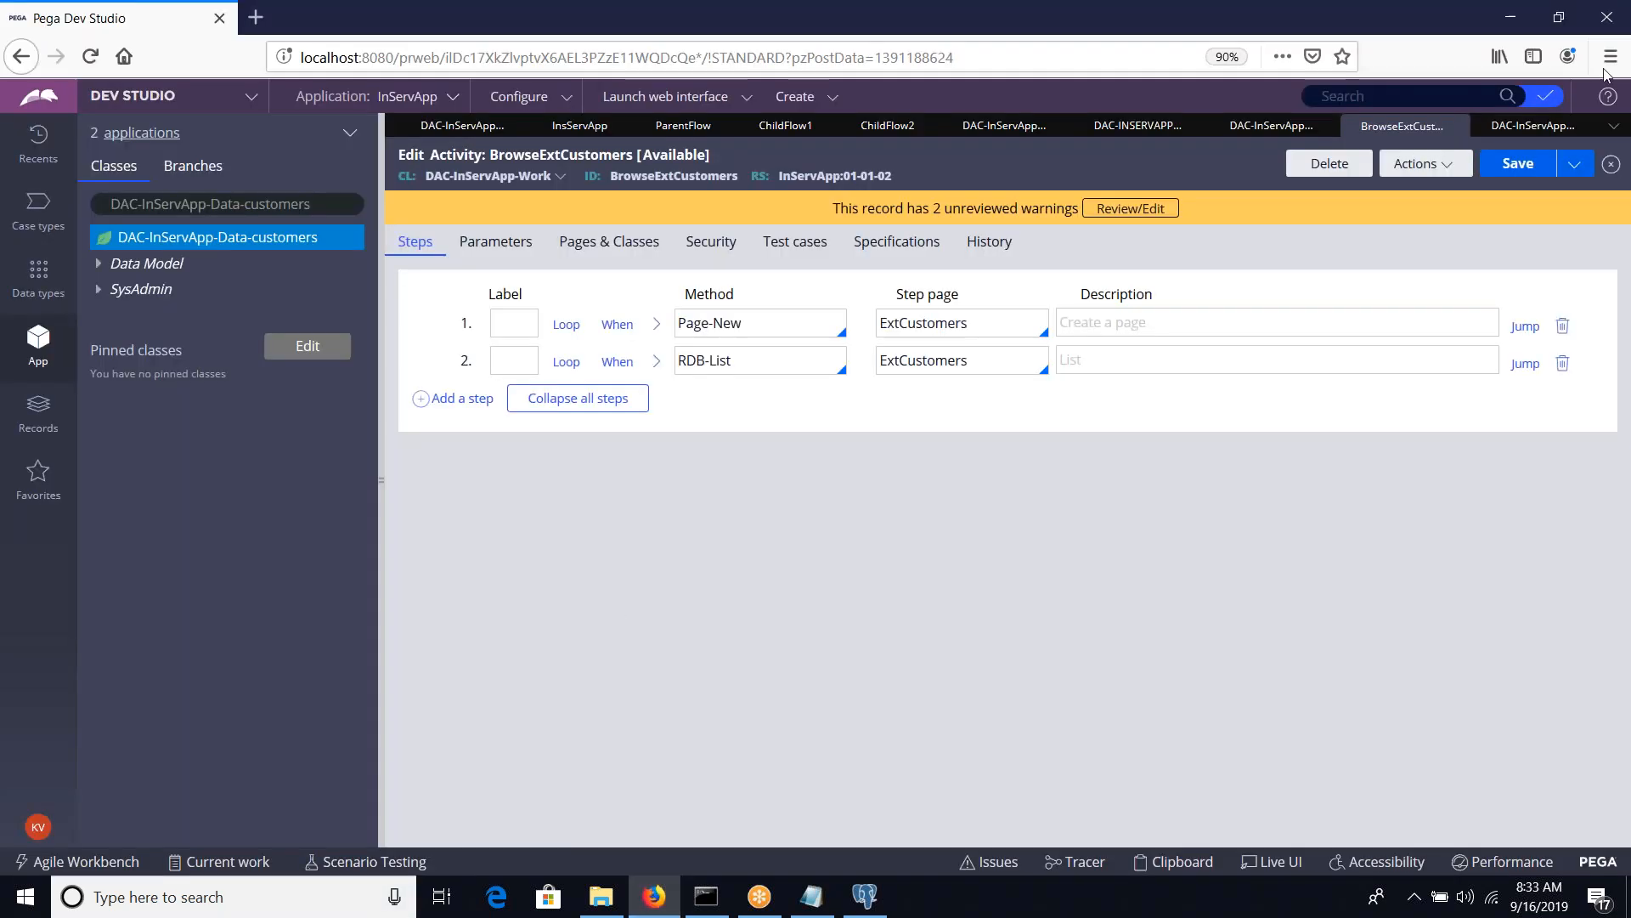
click(328, 205)
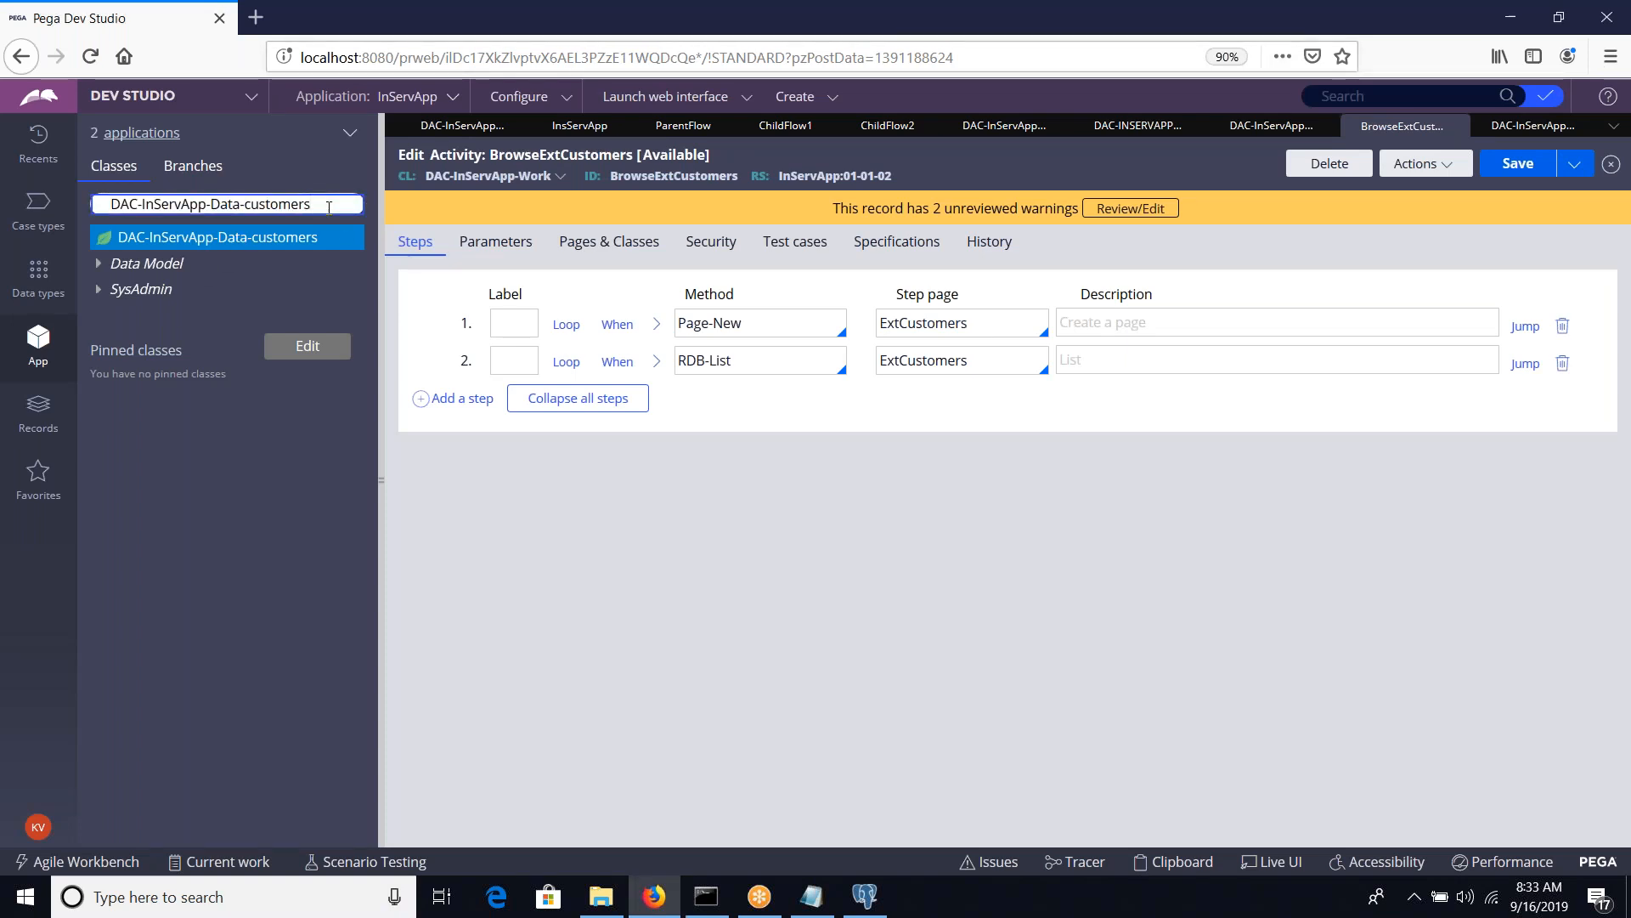
key(BackSpace)
key(BackSpace)
key(BackSpace)
key(BackSpace)
key(BackSpace)
key(BackSpace)
key(BackSpace)
key(BackSpace)
key(BackSpace)
key(BackSpace)
key(BackSpace)
key(BackSpace)
key(BackSpace)
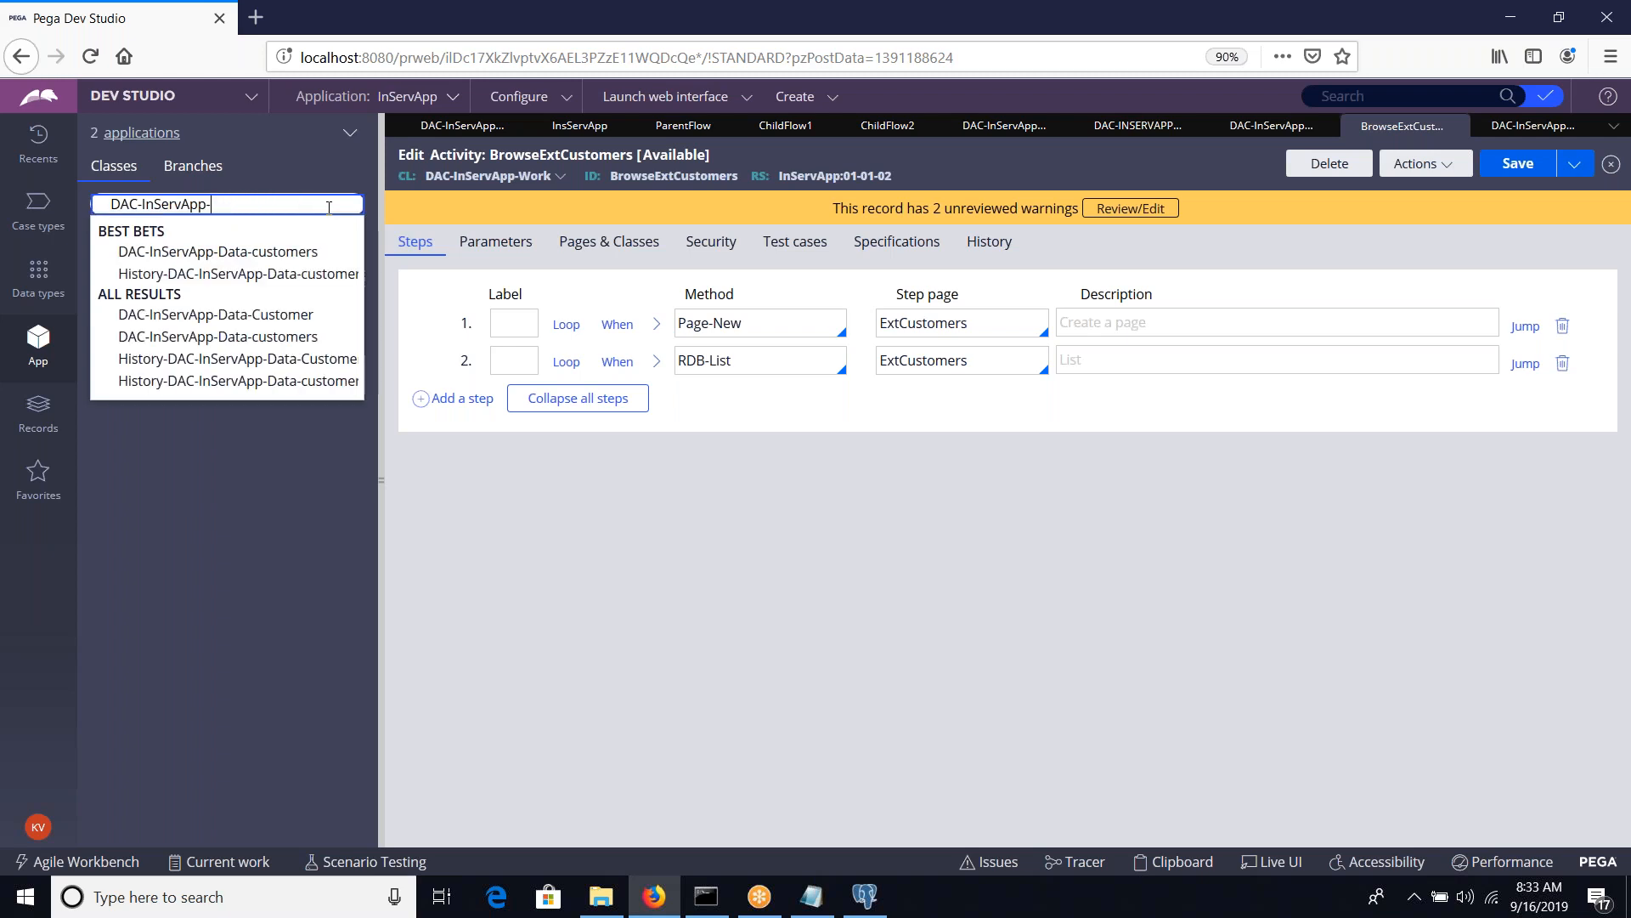
text(wor)
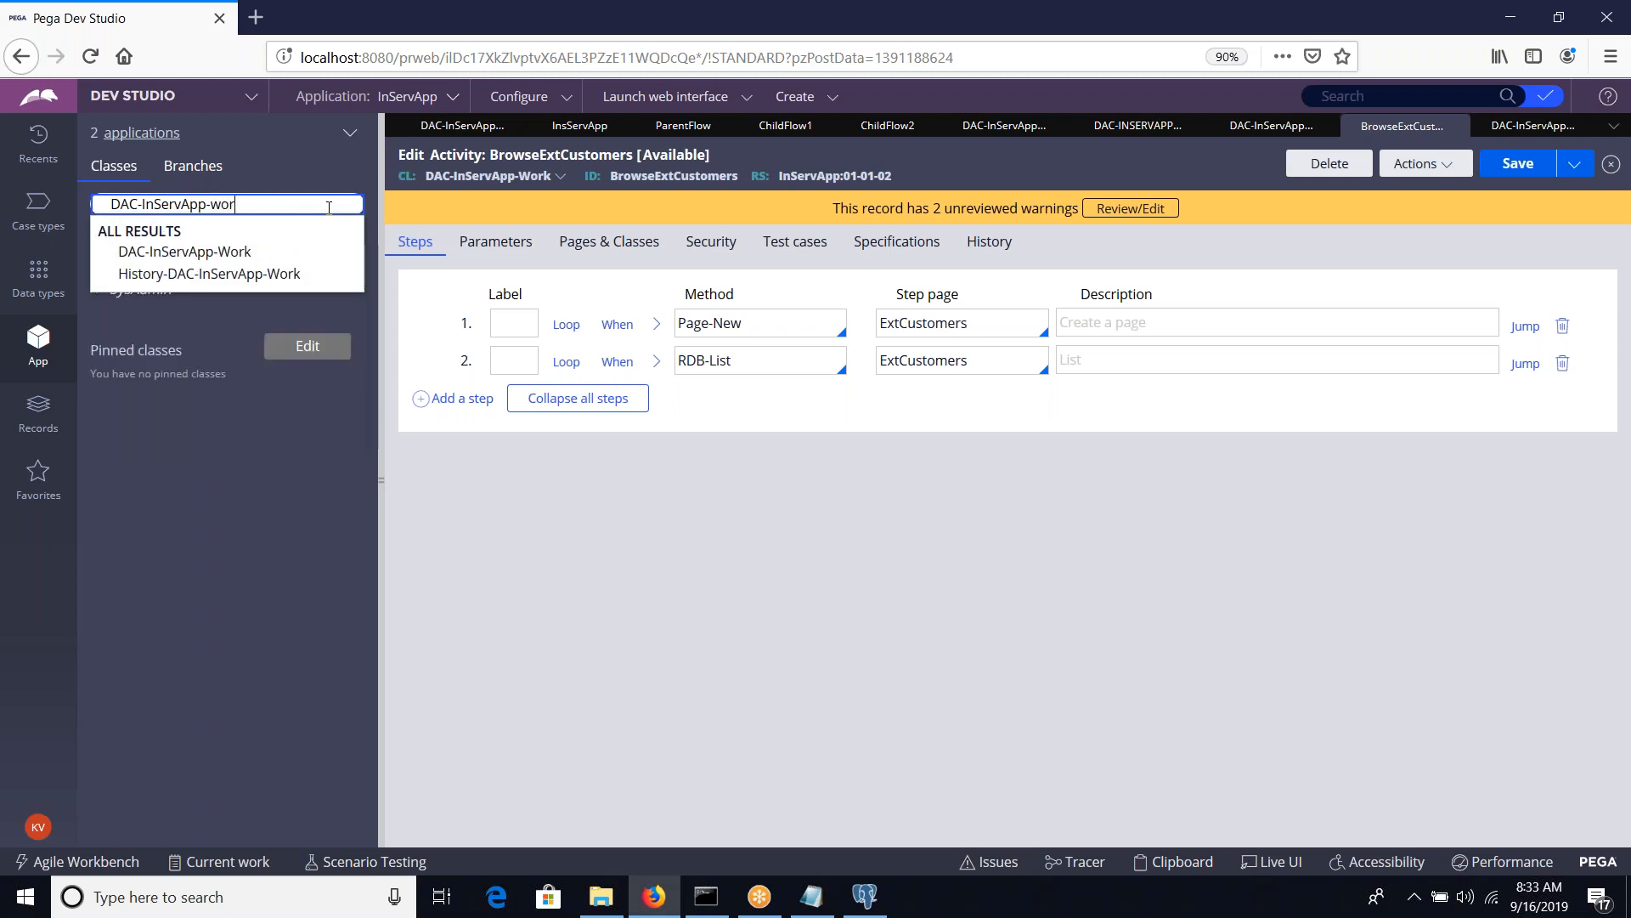
click(221, 250)
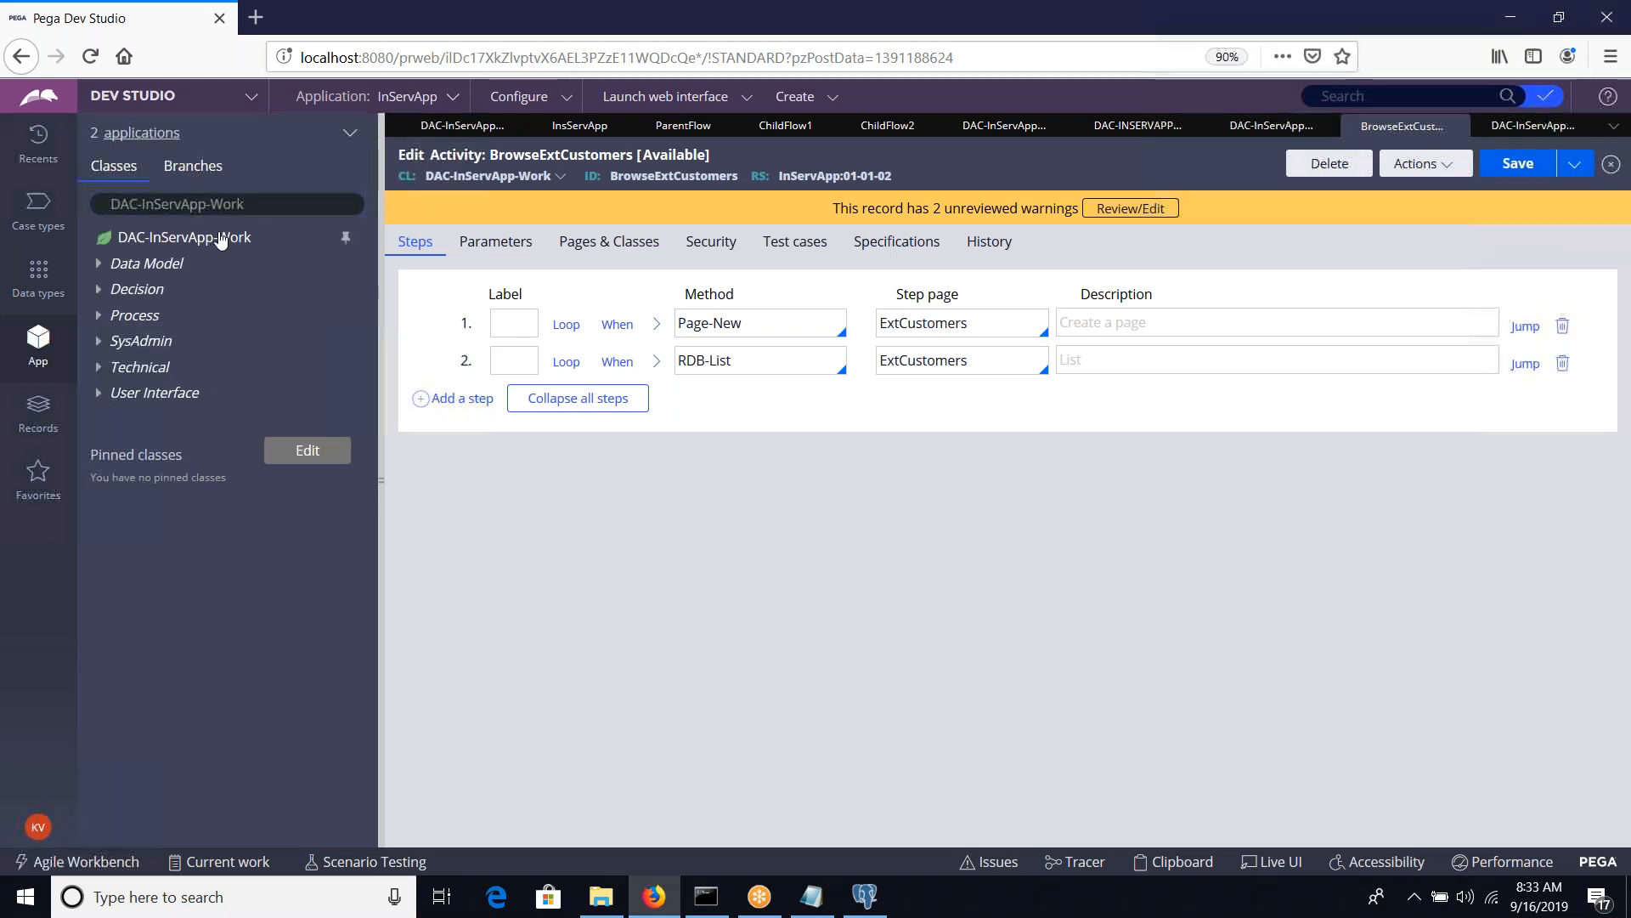
Try to create a new flow rule labelled ParentFlow in the DAC-InServApp-Work class
right_click(221, 241)
mouse_move(298, 264)
mouse_move(355, 271)
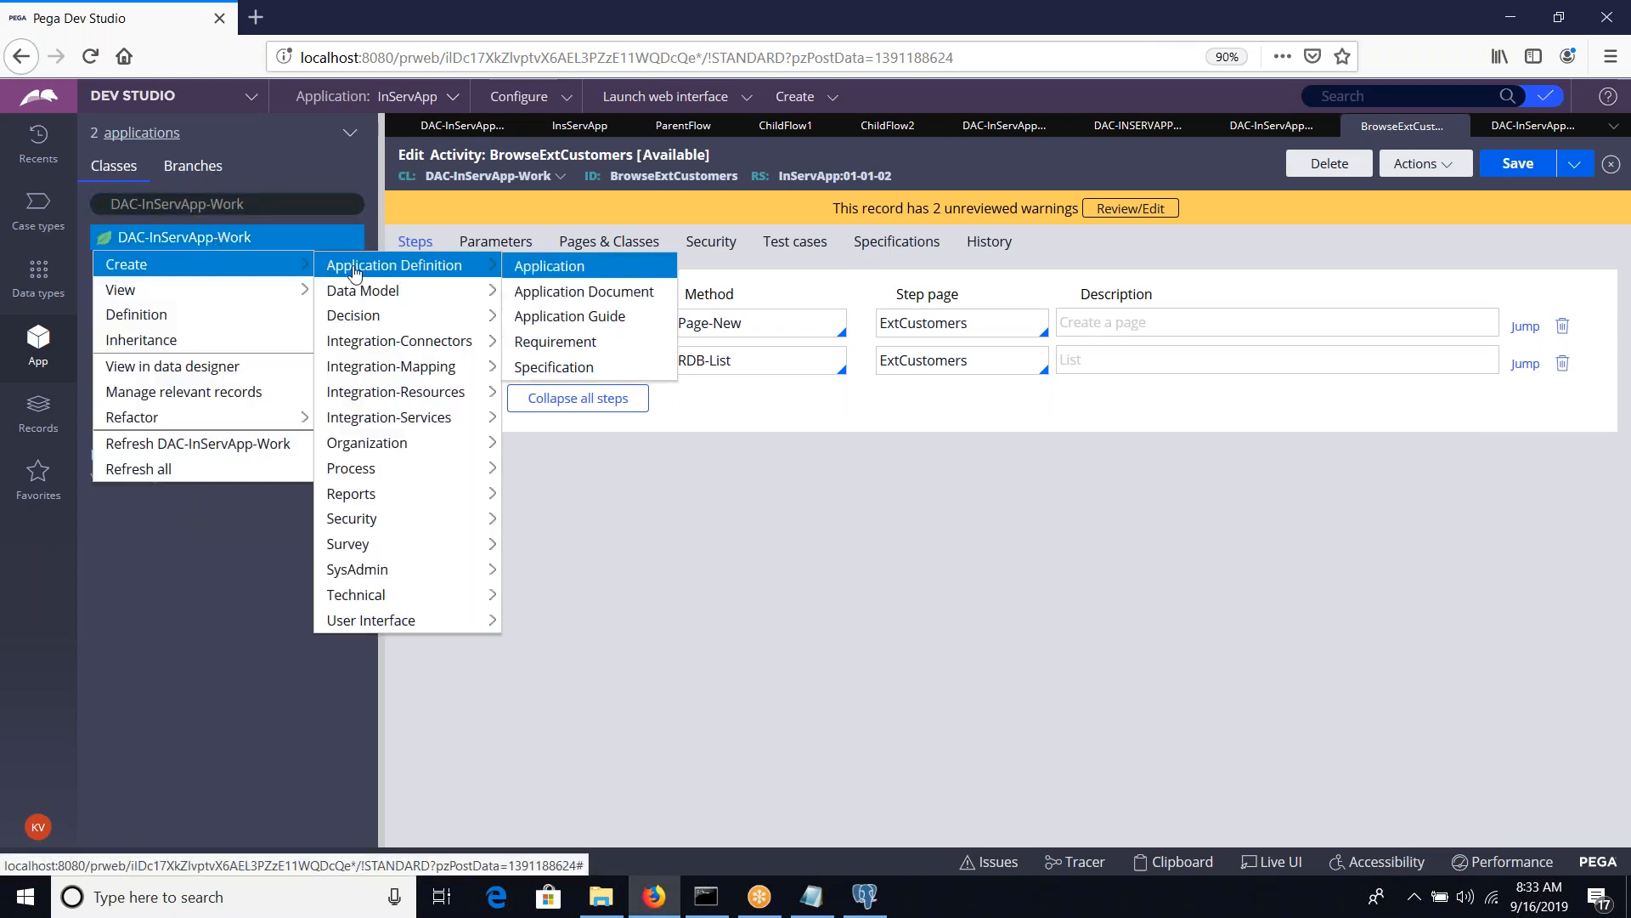
mouse_move(382, 468)
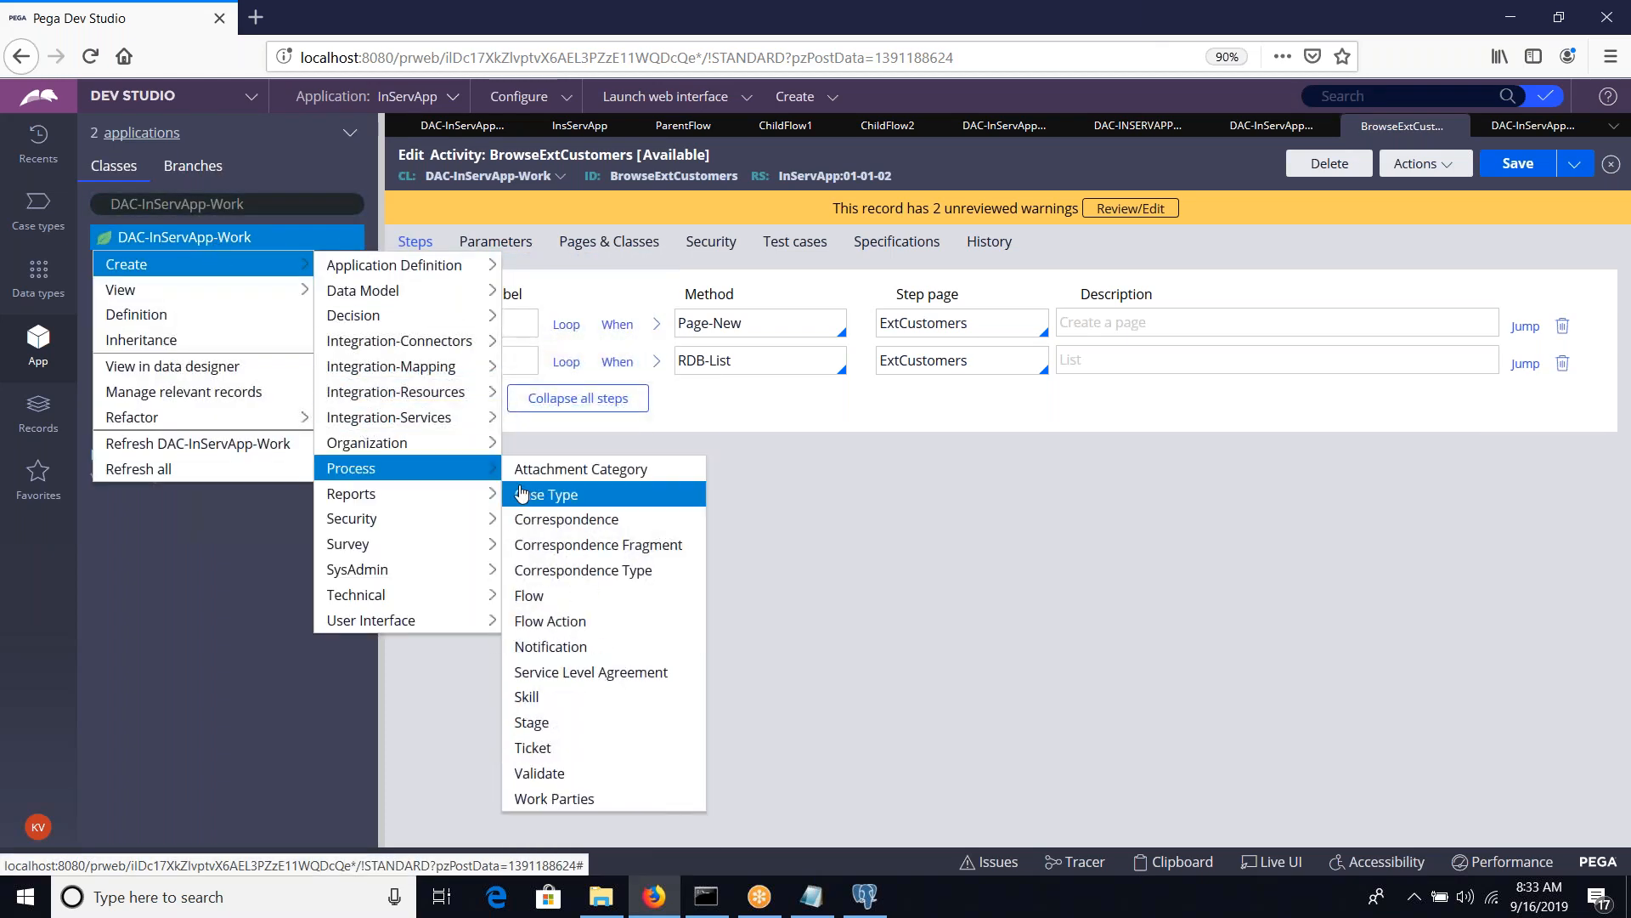
click(536, 602)
click(580, 287)
text(ParentFlow)
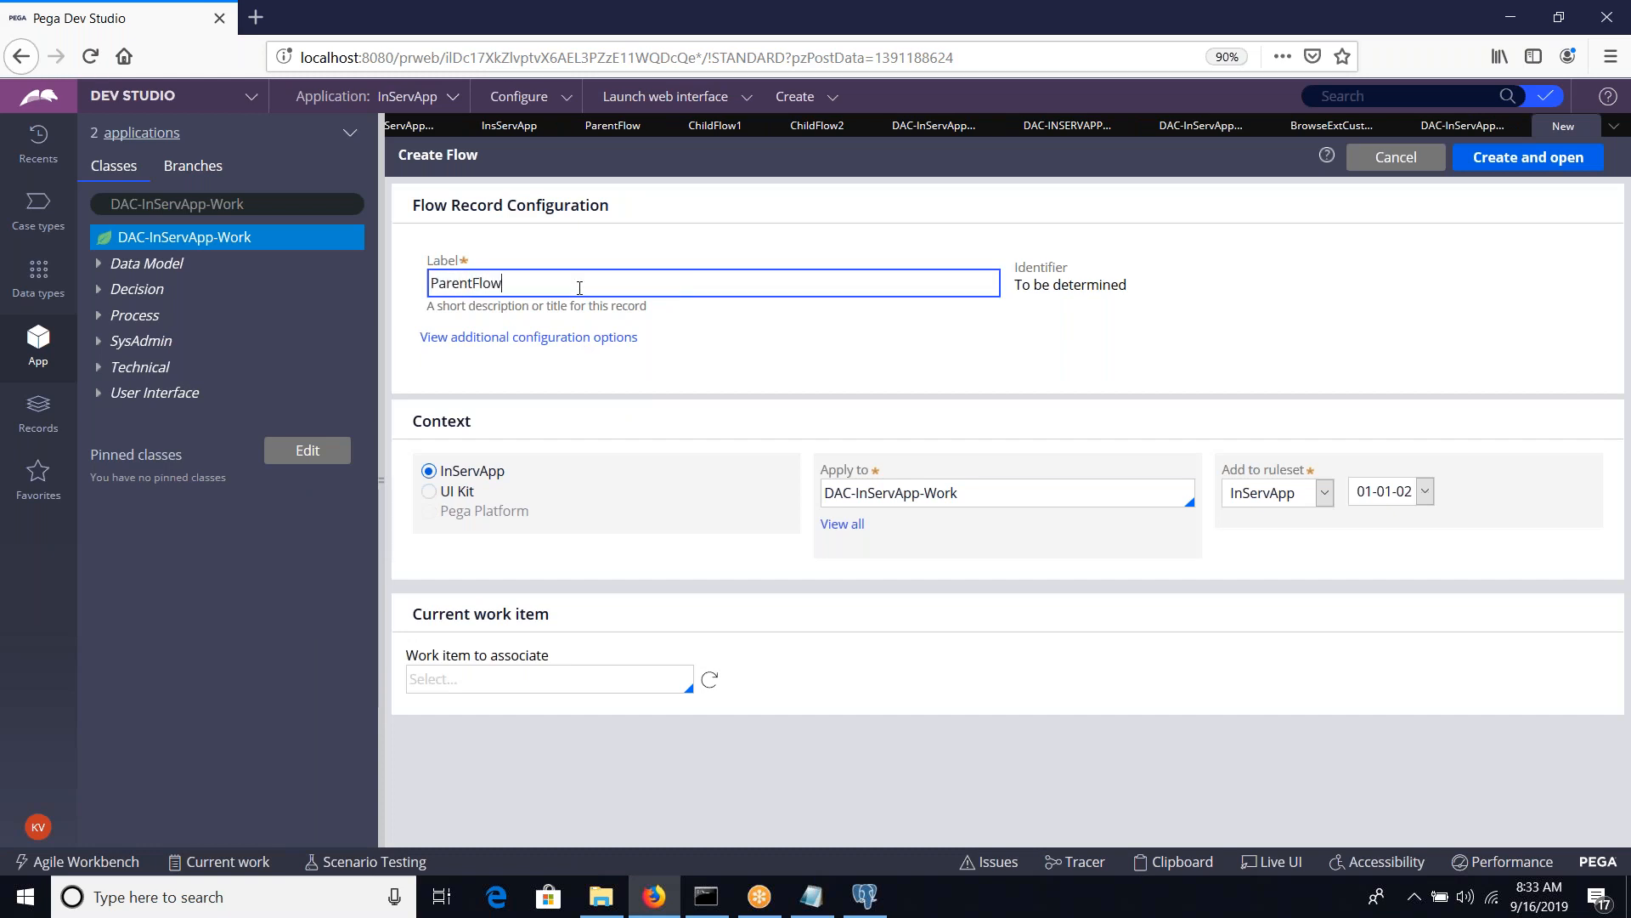
key(Tab)
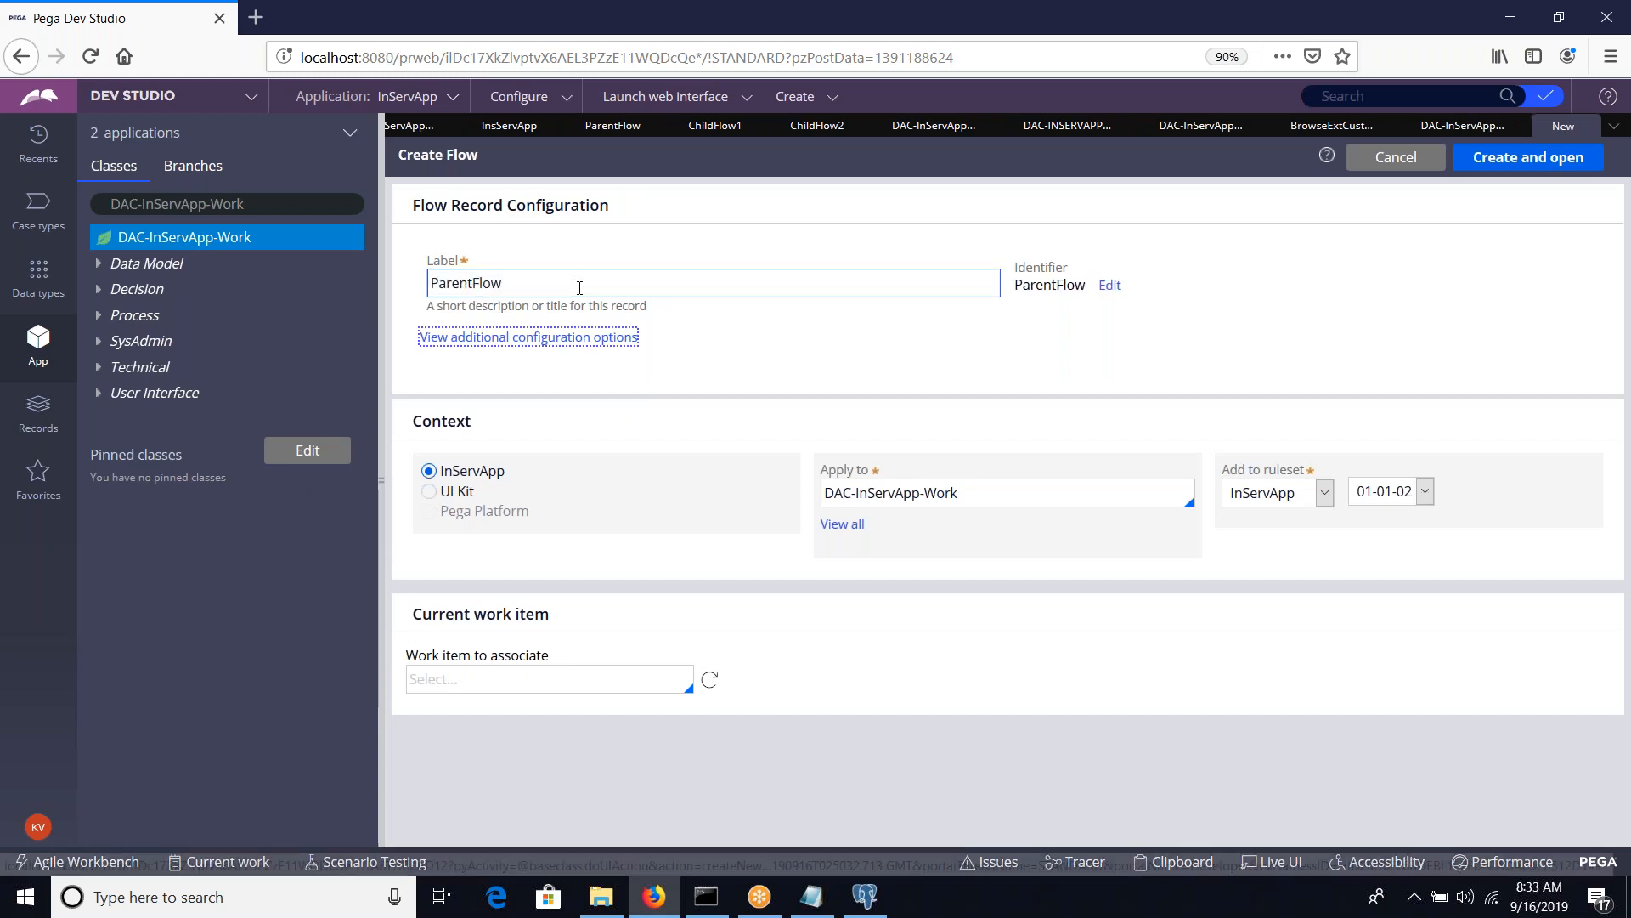
click(1578, 158)
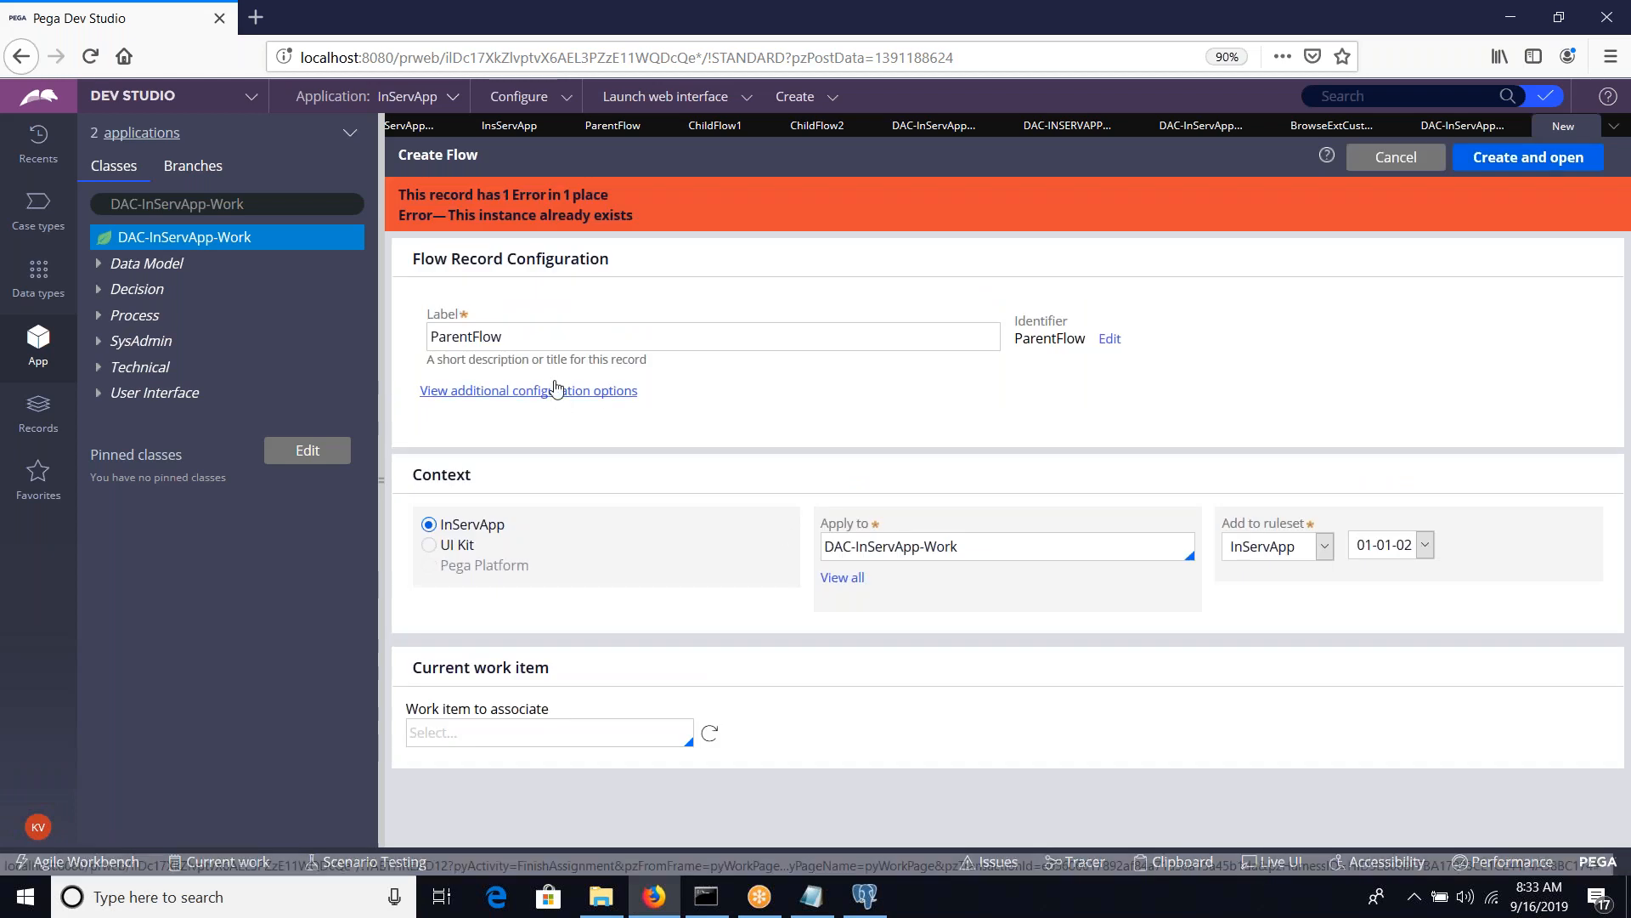
Change the new flow's label to TopFlow
double_click(537, 340)
key(BackSpace)
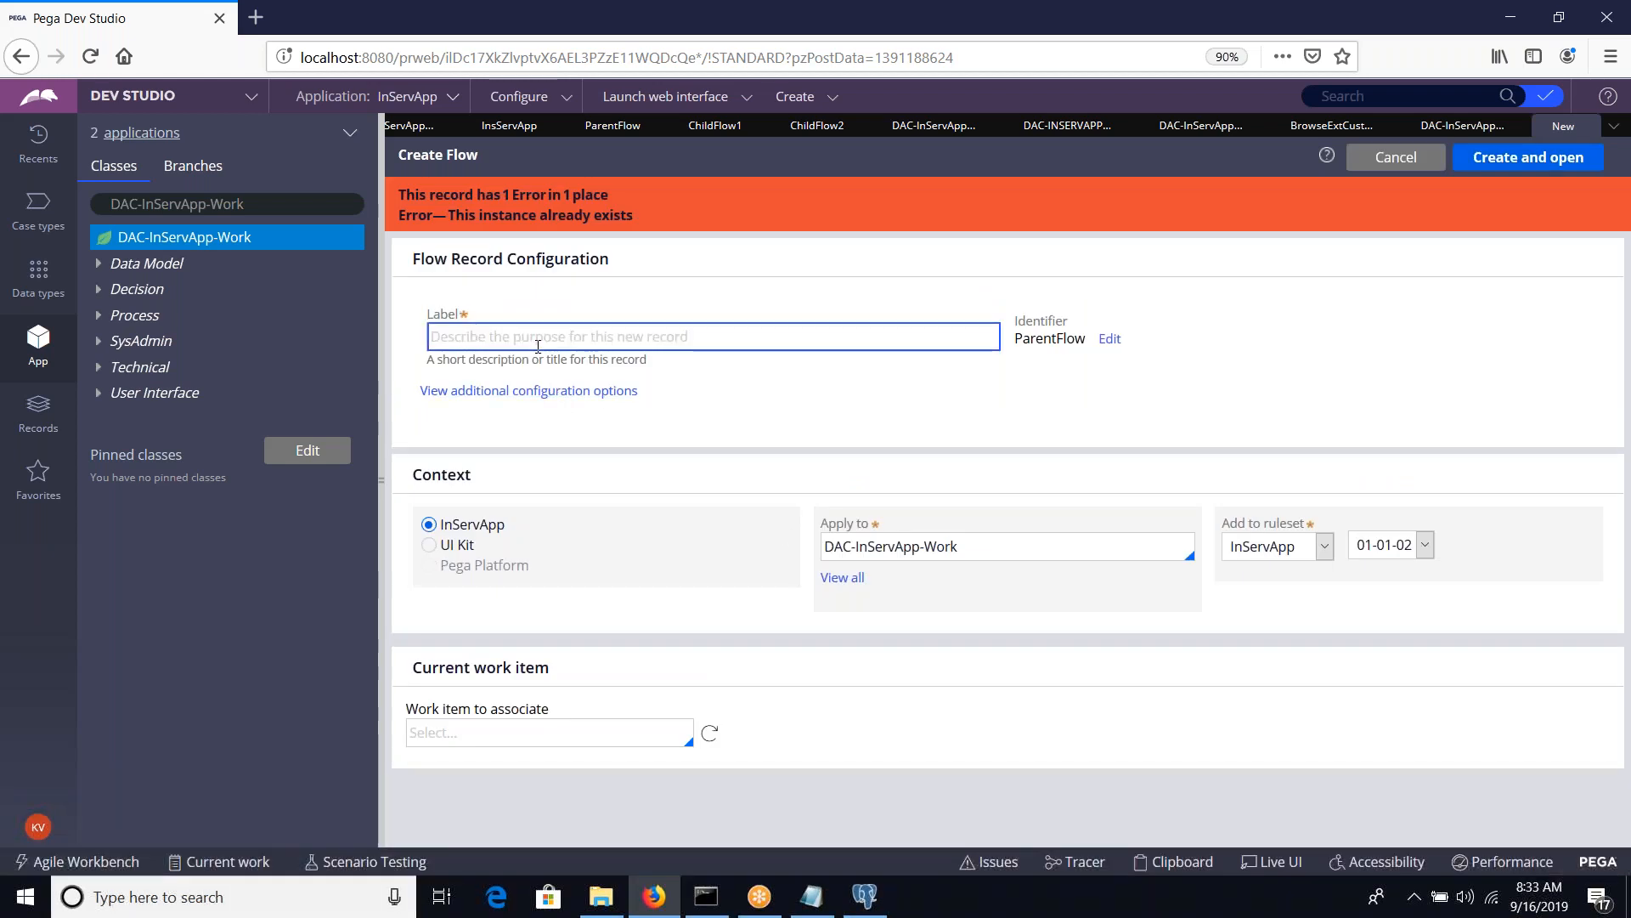
text(TopFlow)
key(Tab)
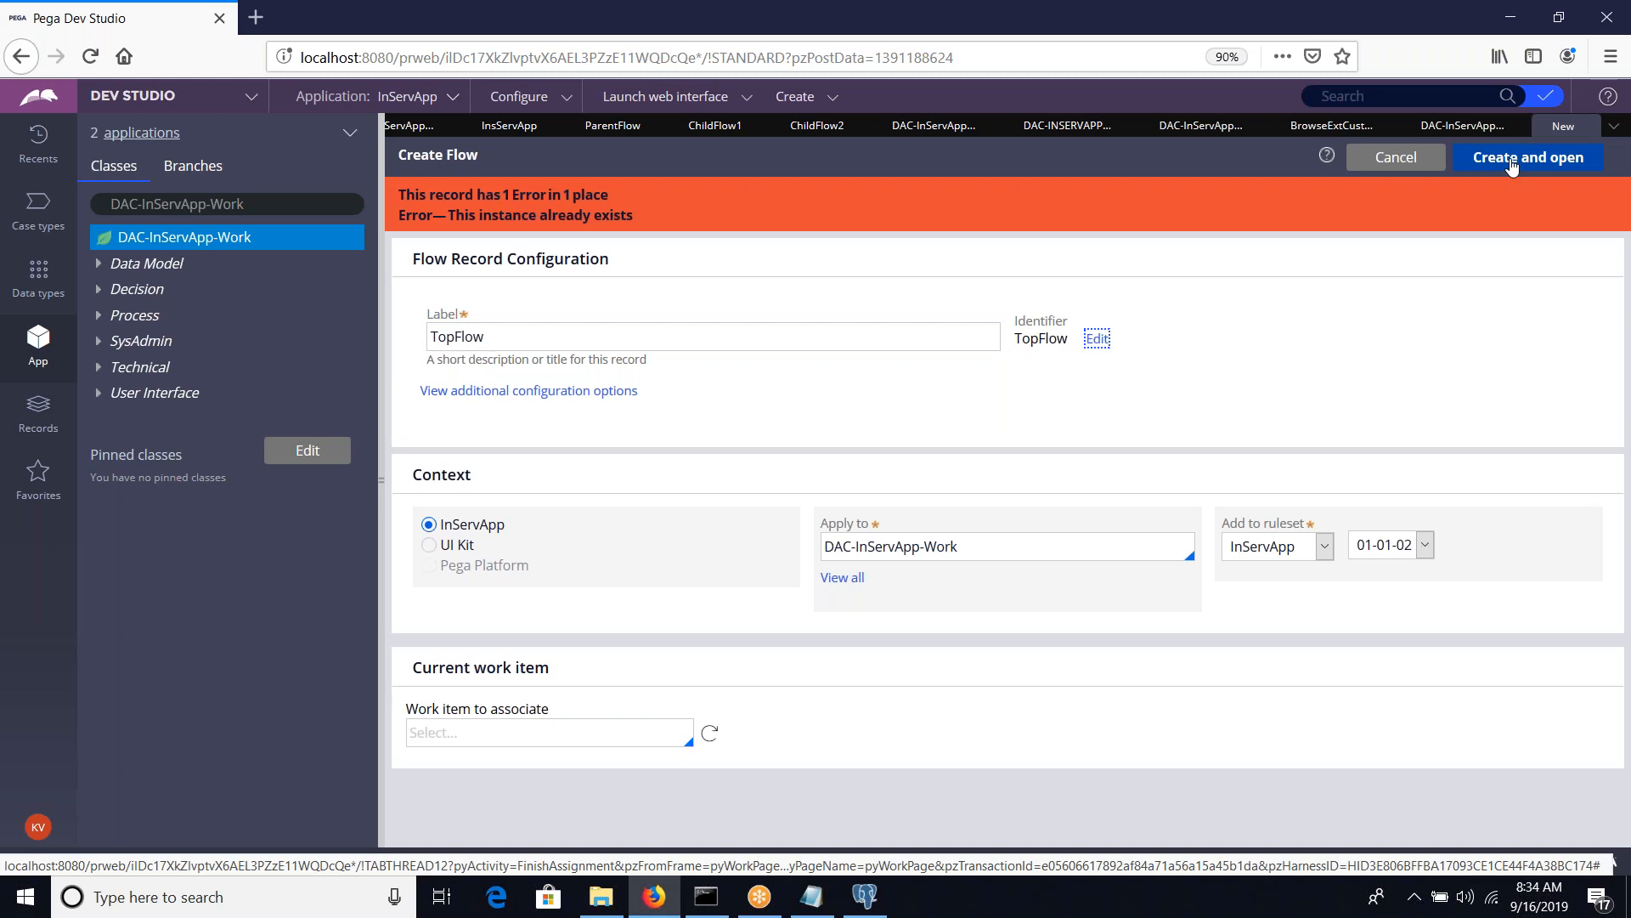
Label the new flow ParentFlow1, then create and open it
click(610, 345)
key(ctrl+a)
text(ParentFlow1)
key(Tab)
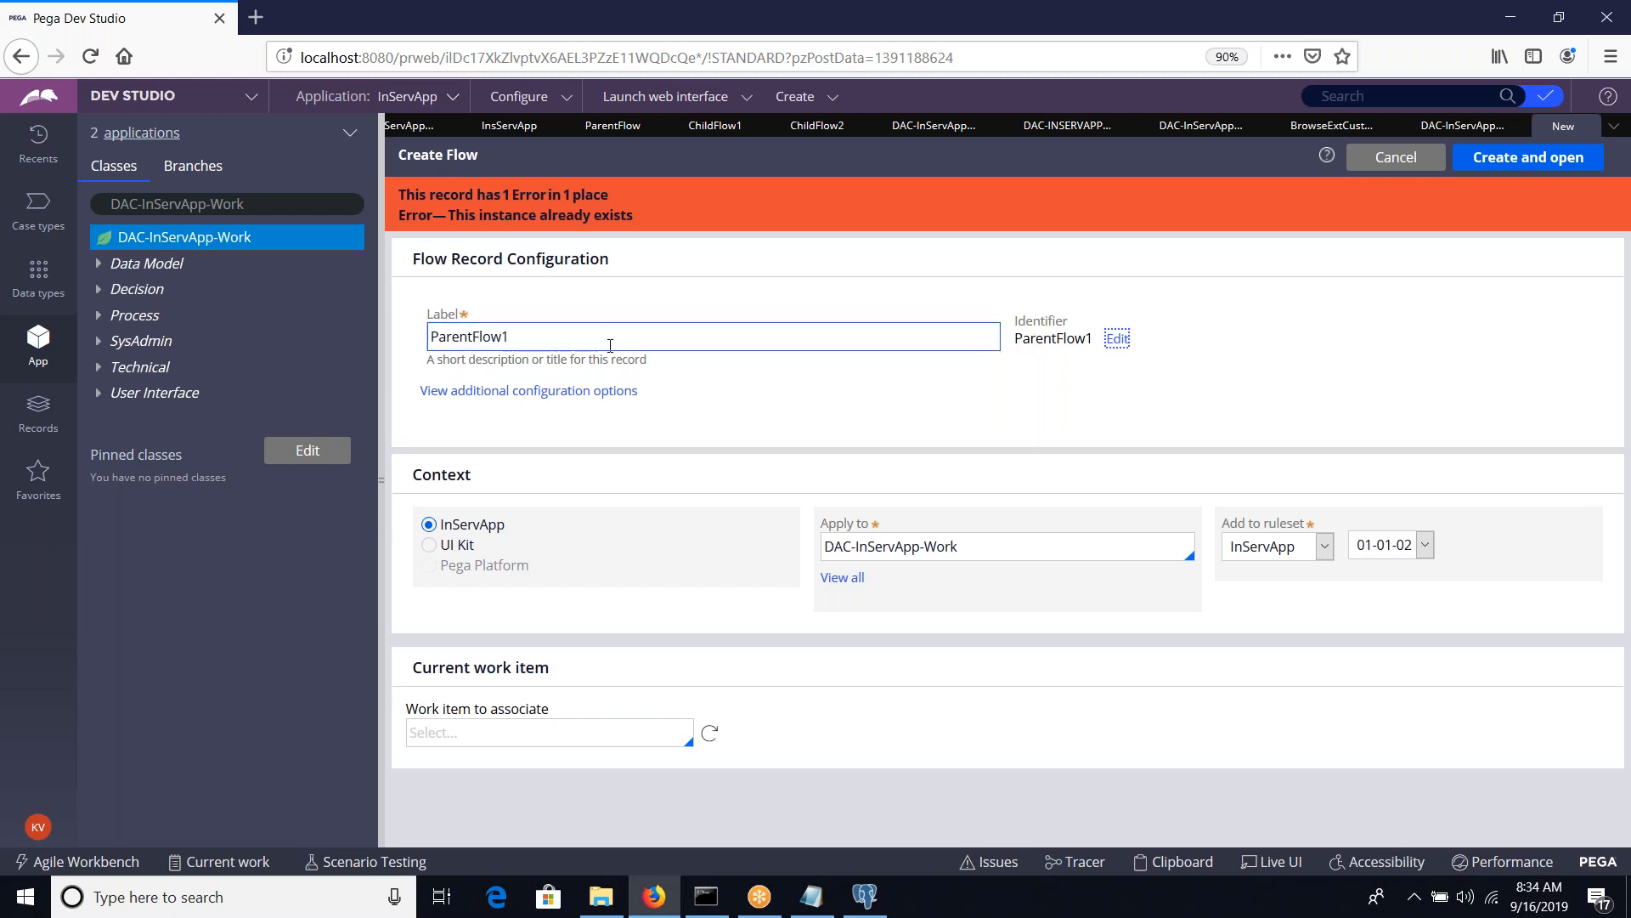
click(1527, 158)
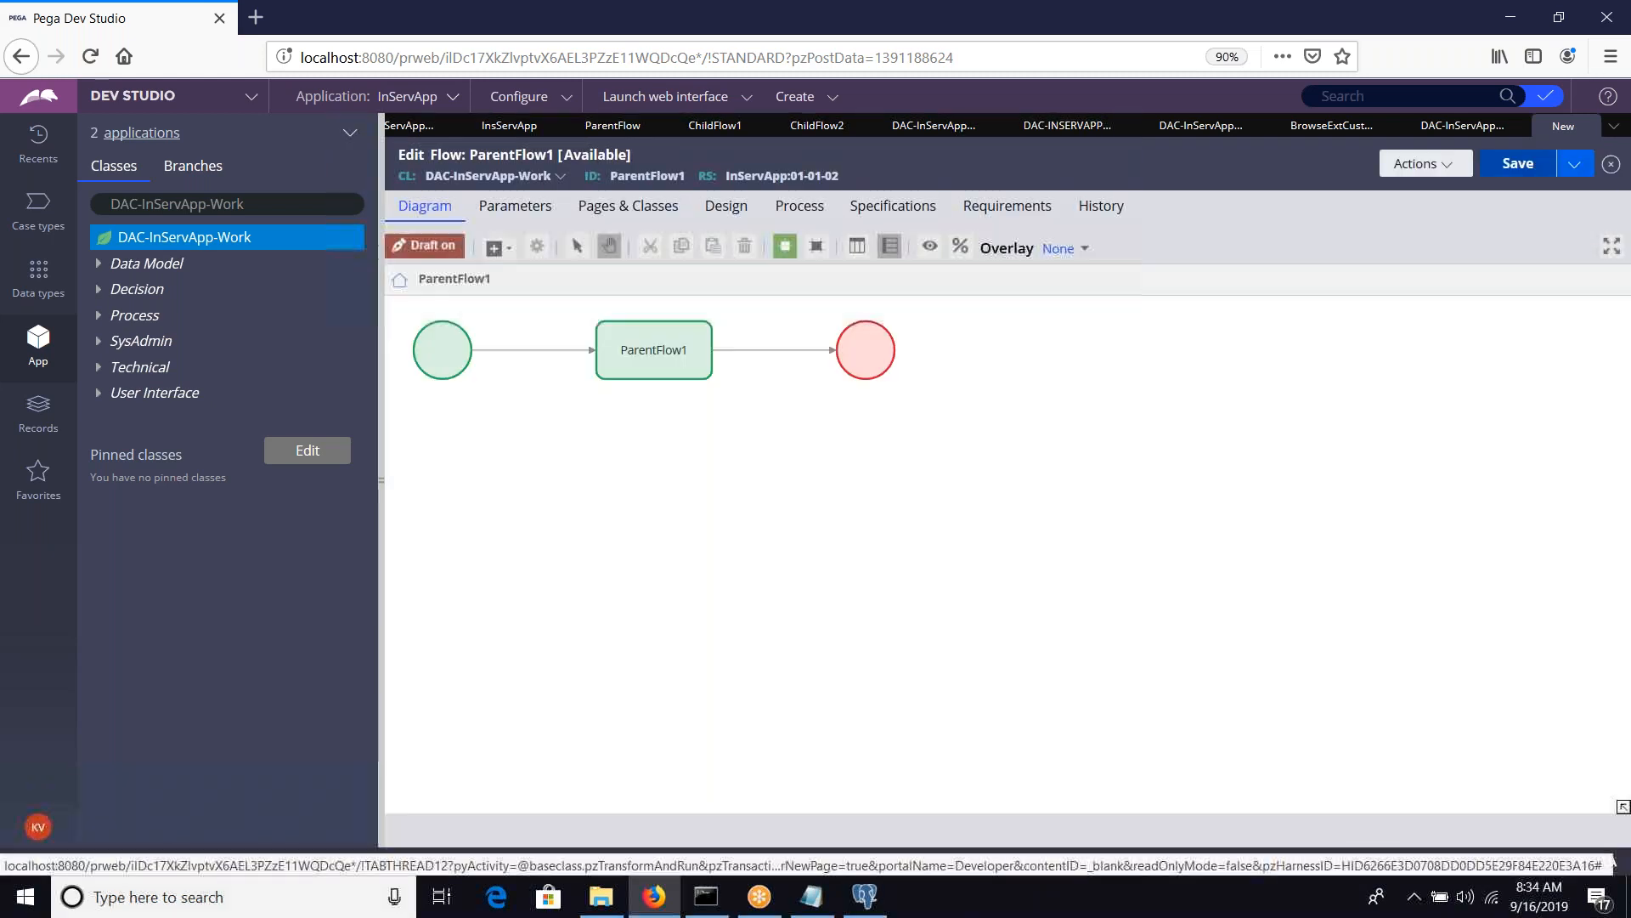
Add a second assignment below the first, connect it between the ParentFlow1 assignment and the end shape, and save the flow
right_click(621, 507)
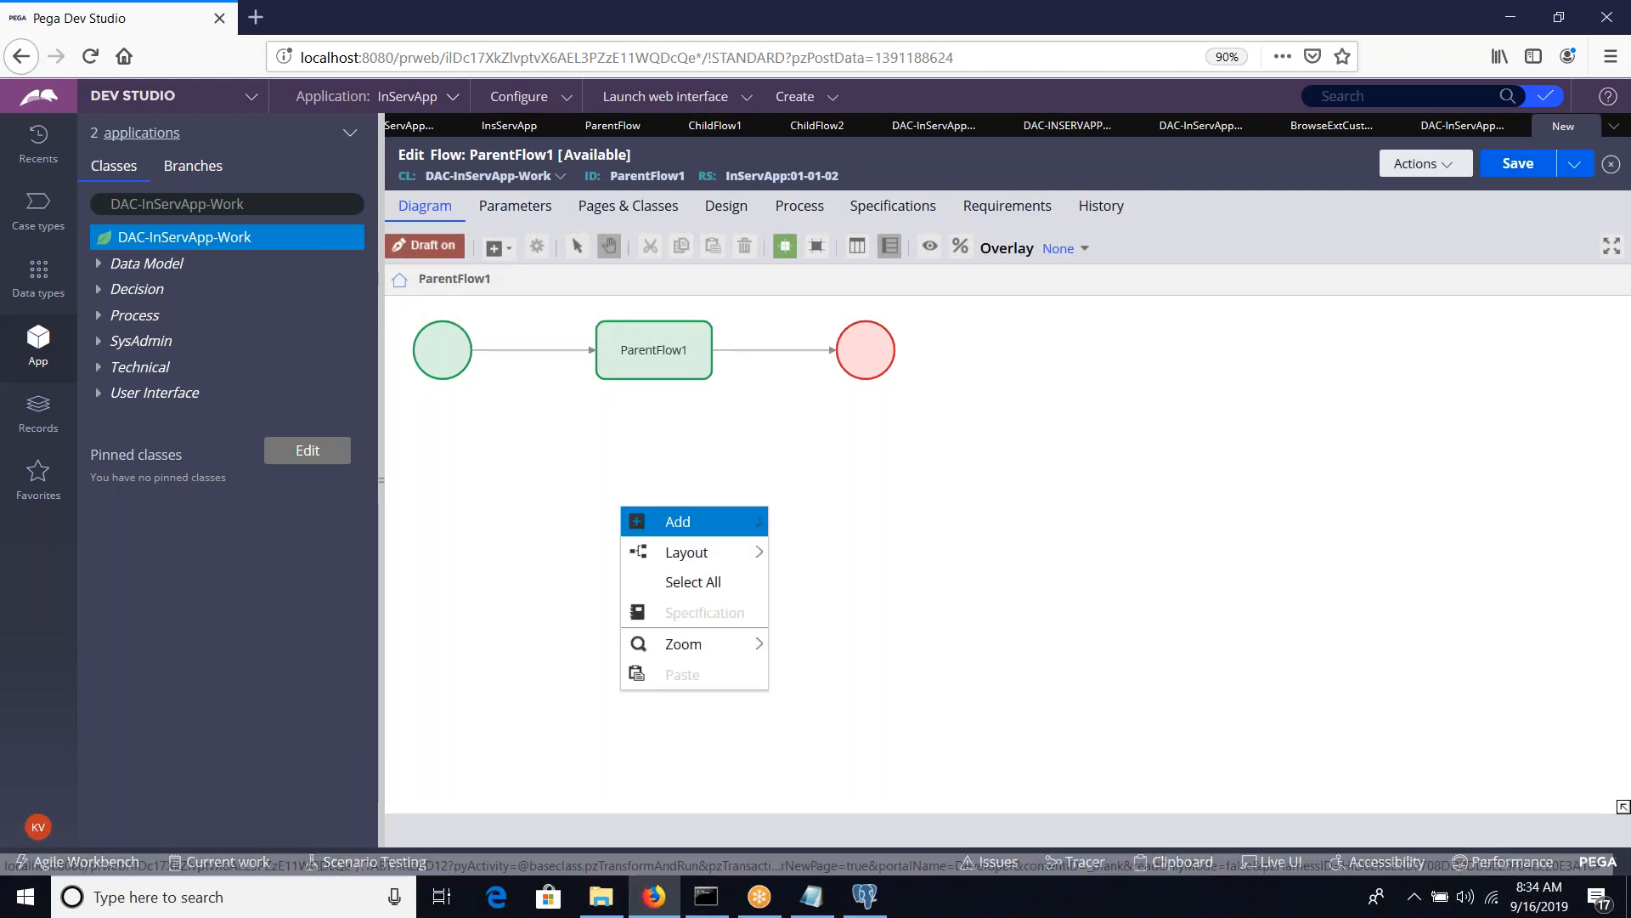
mouse_move(676, 520)
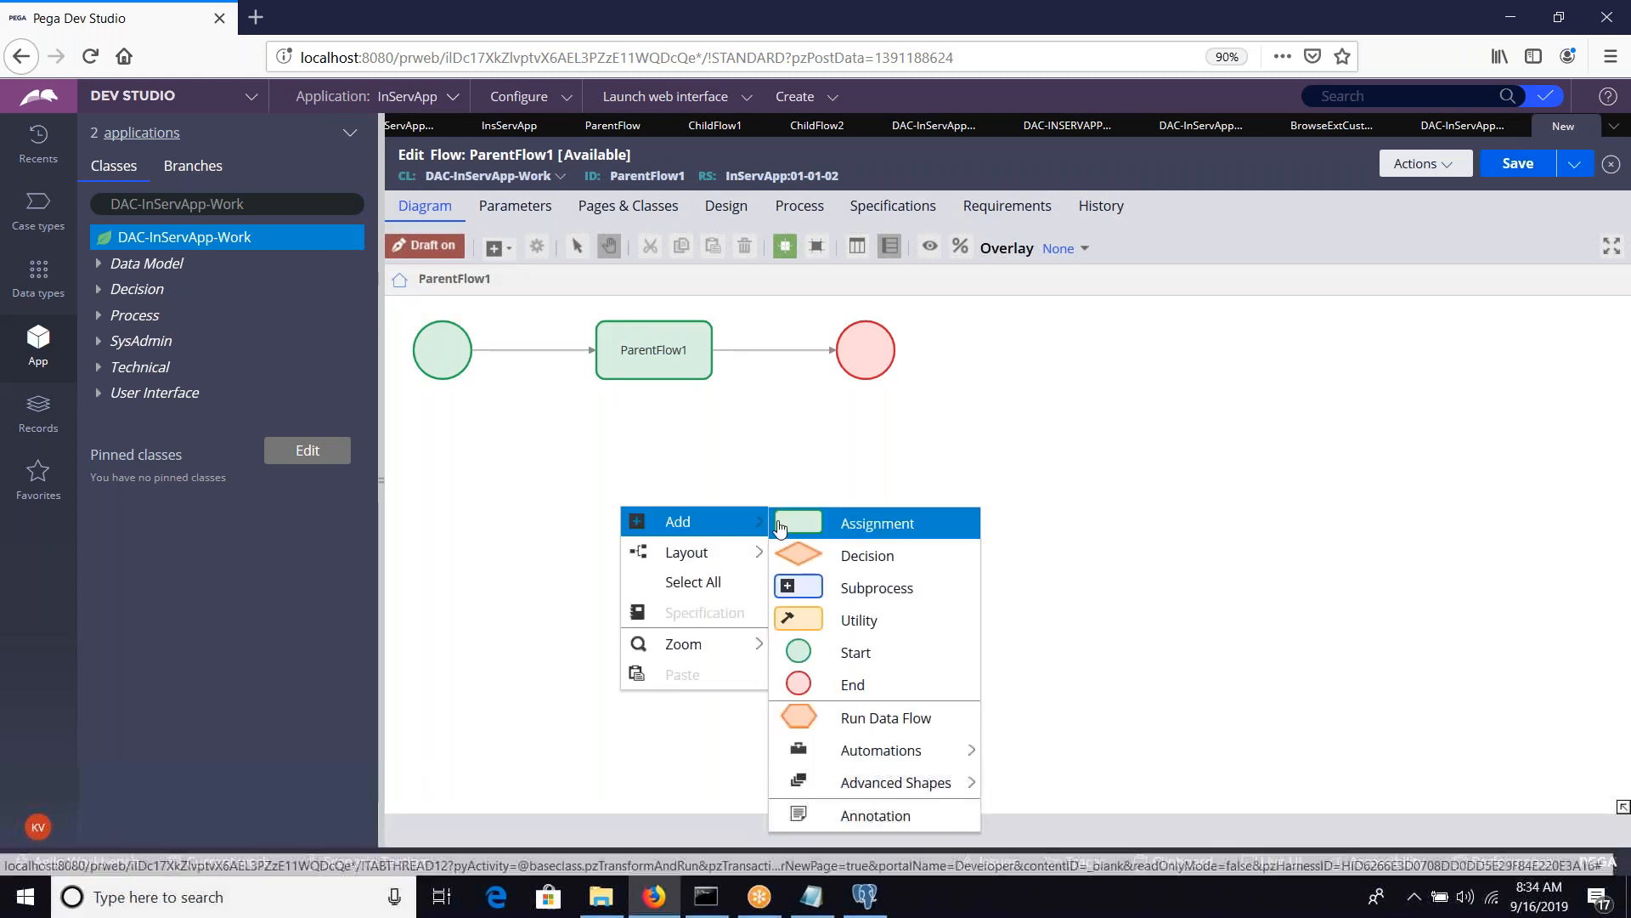
click(833, 527)
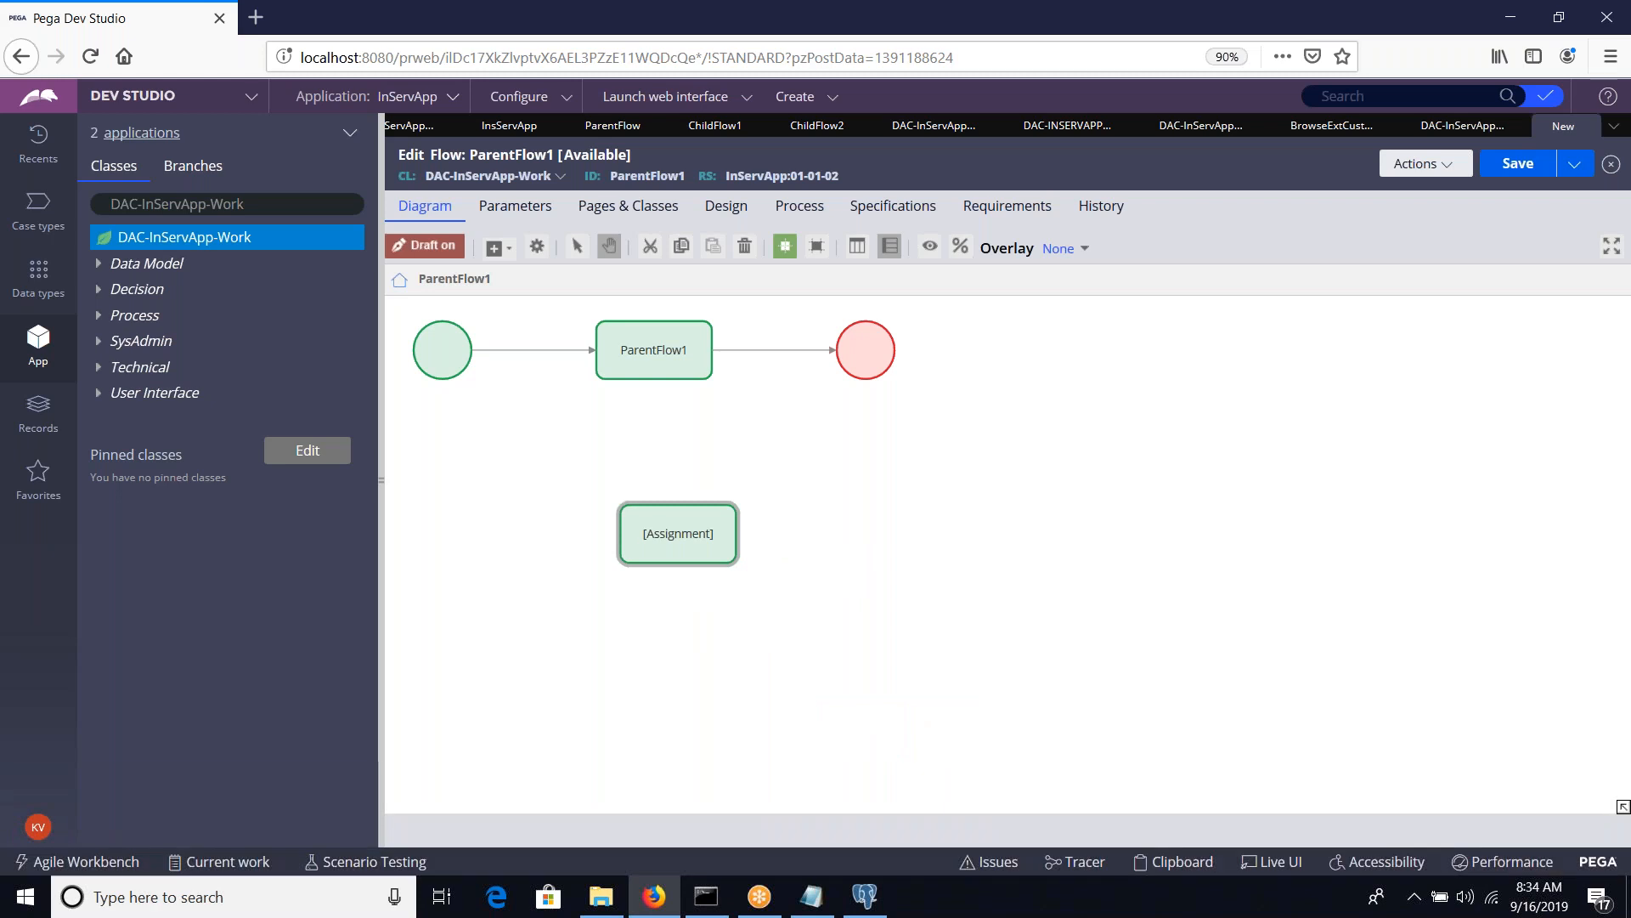
drag(688, 522, 932, 610)
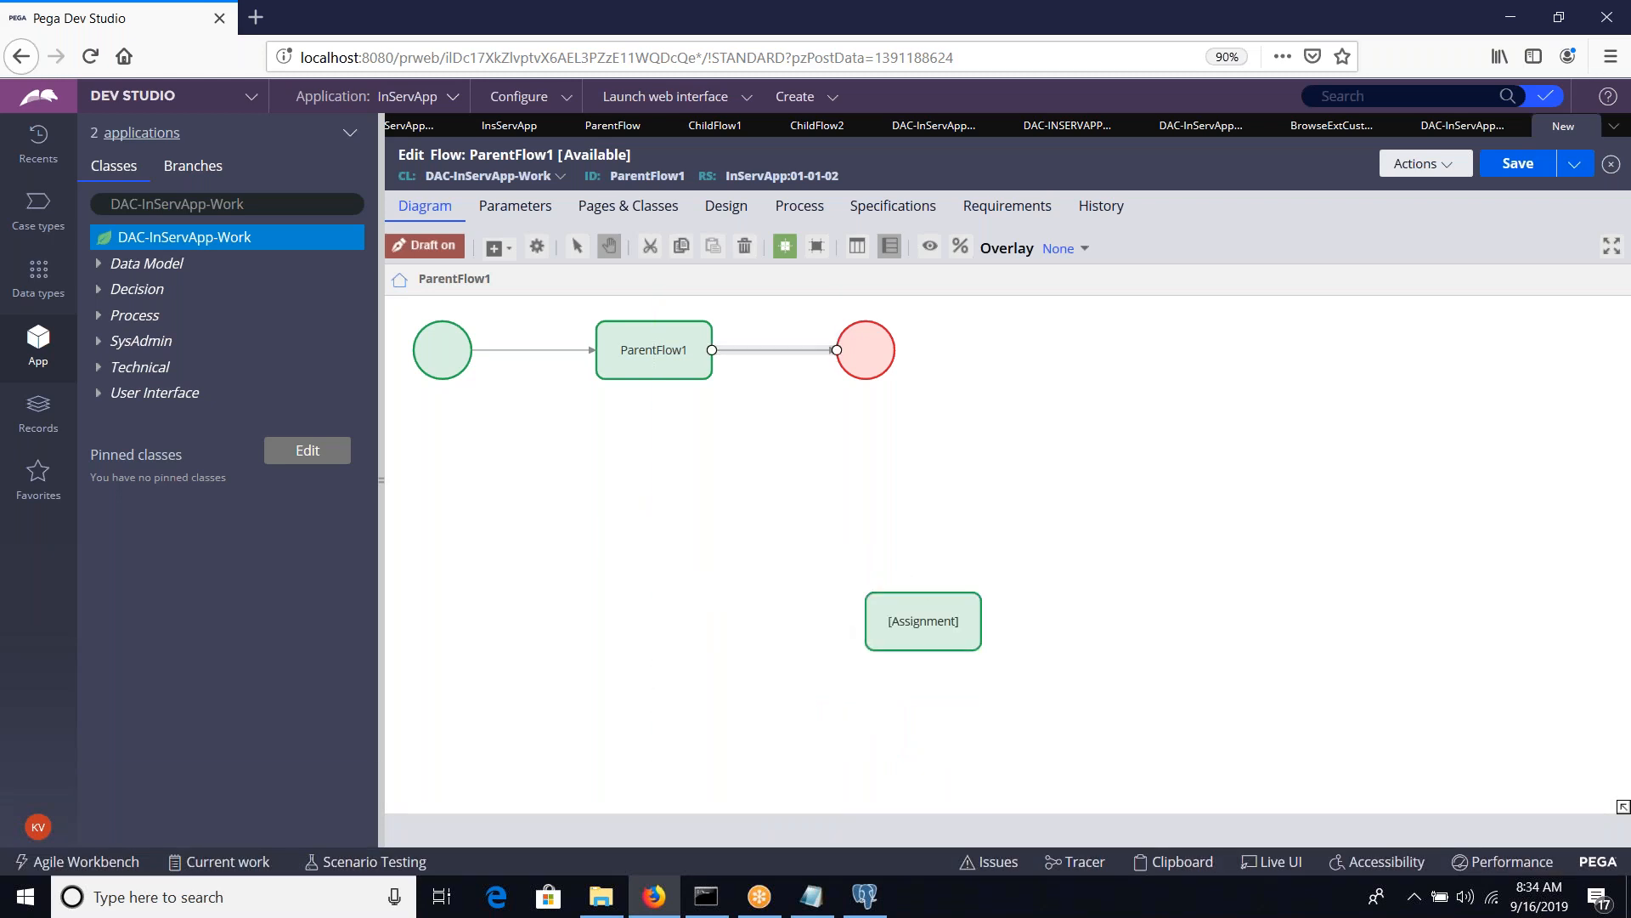
mouse_move(834, 350)
mouse_down()
mouse_move(892, 570)
mouse_move(927, 609)
mouse_move(718, 612)
mouse_move(811, 519)
mouse_move(864, 379)
mouse_up()
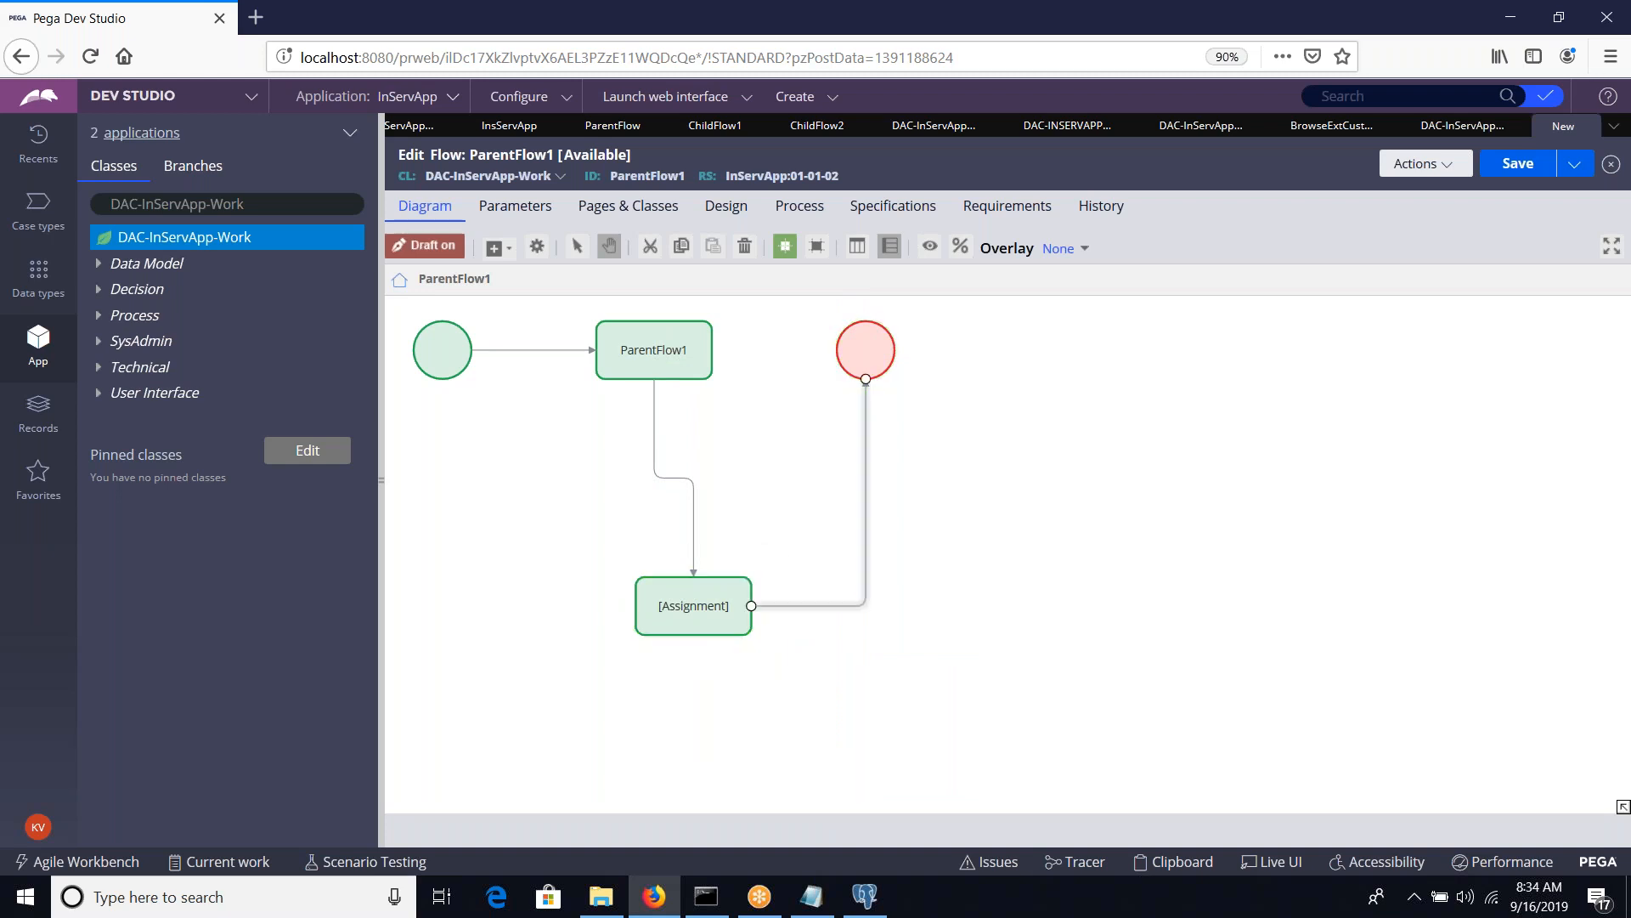
click(1518, 165)
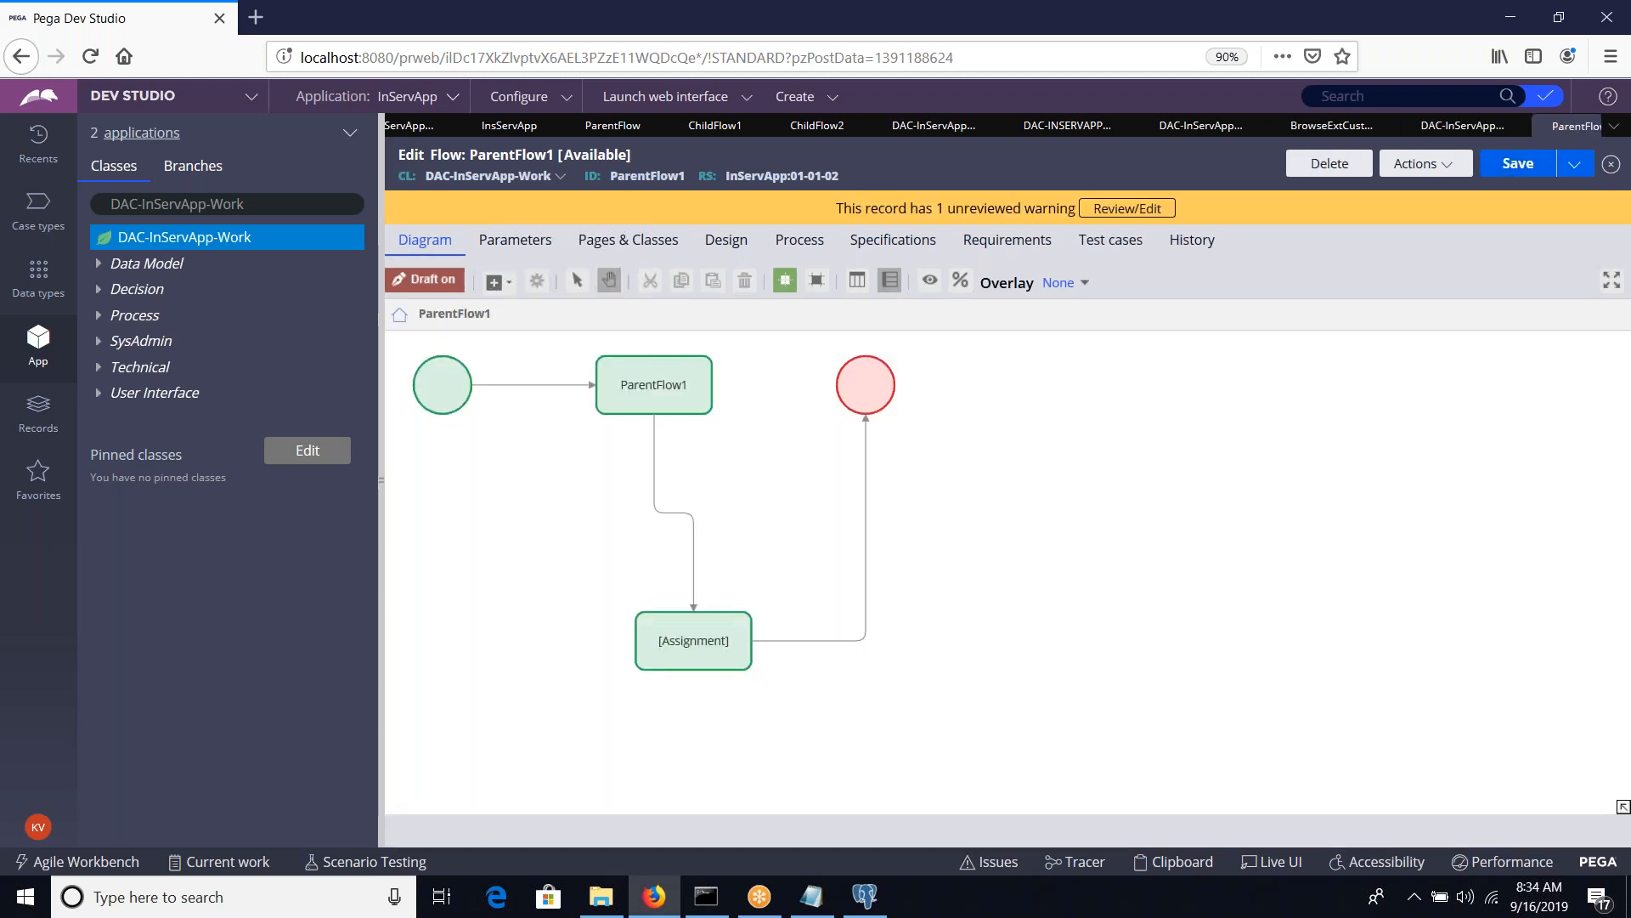
Rename the first assignment in the diagram to ParentFlowAssign1
double_click(725, 364)
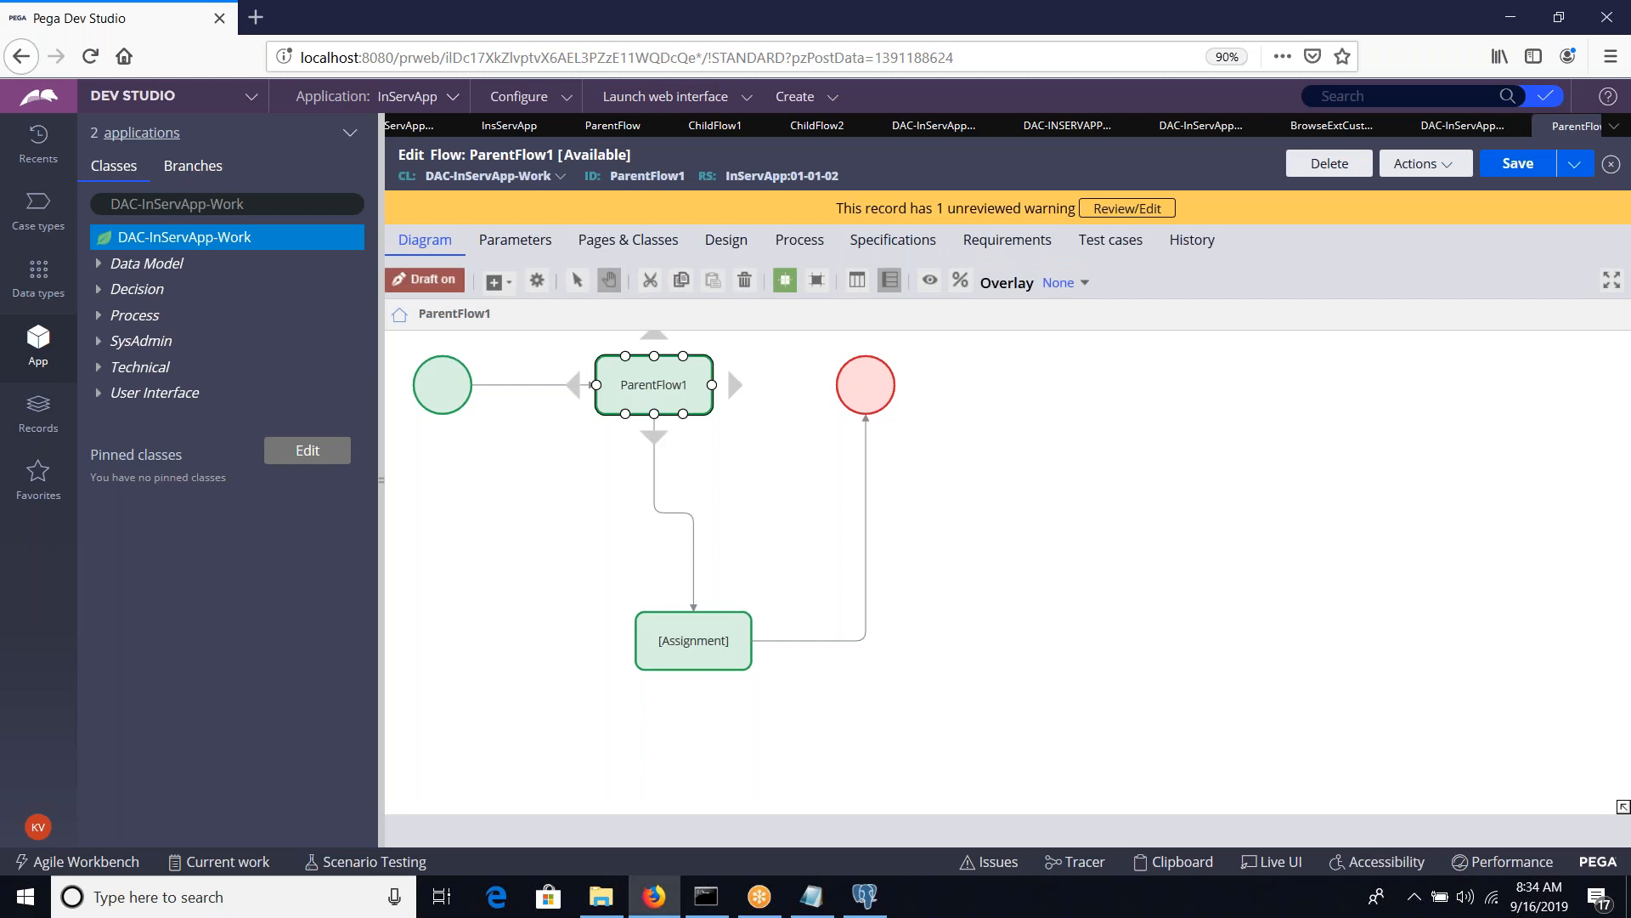
click(946, 303)
text(Assign1)
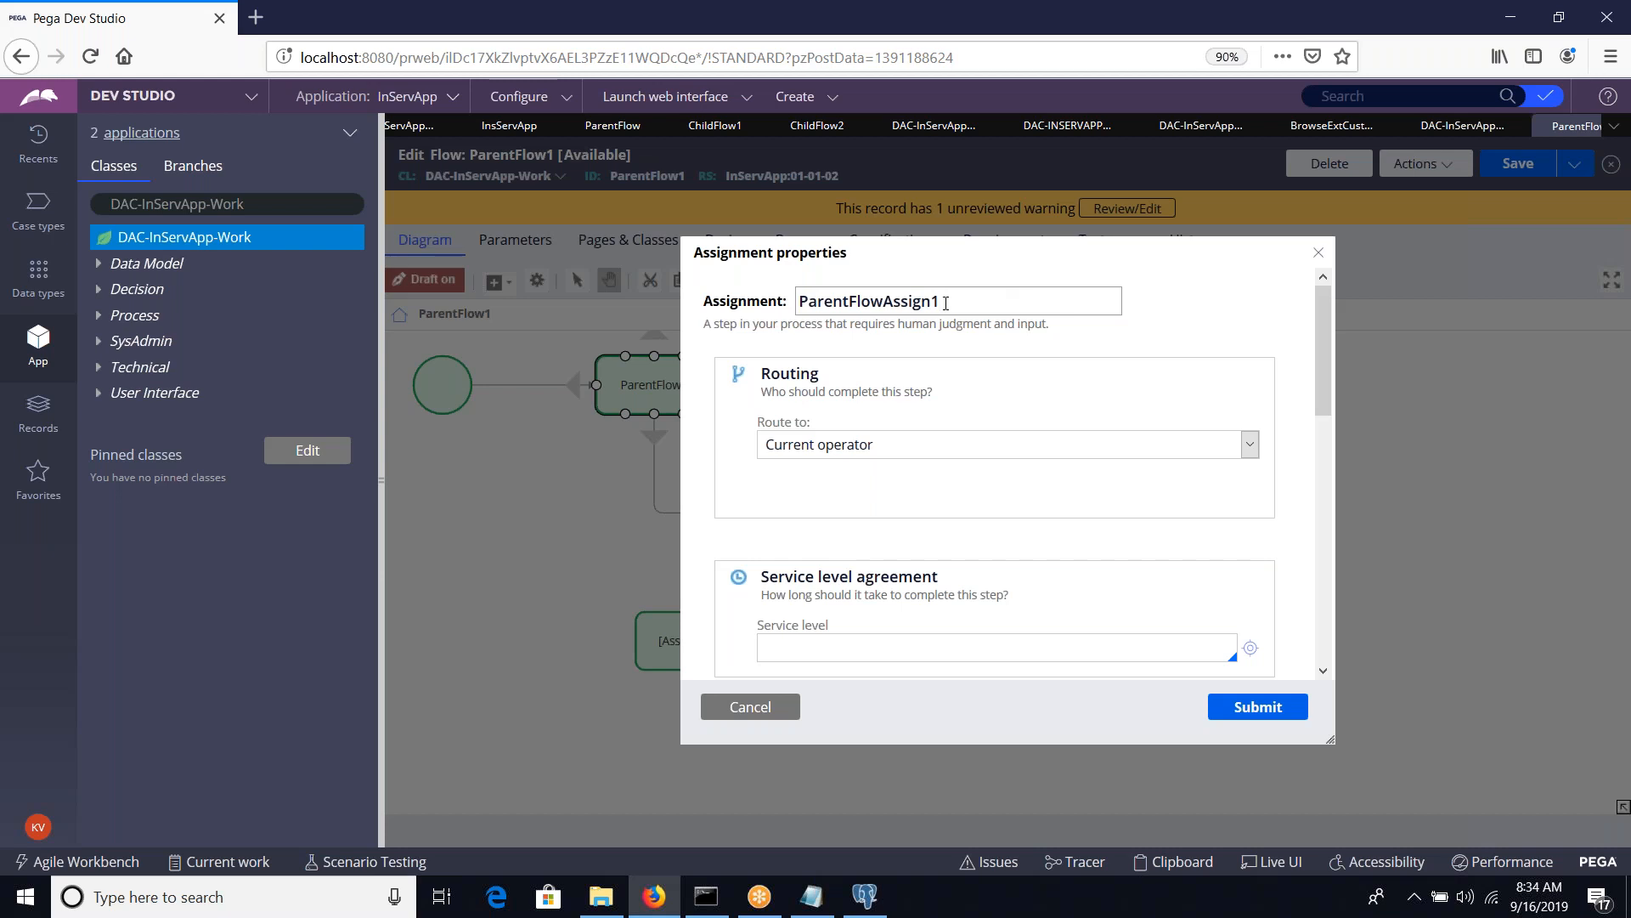
click(1246, 705)
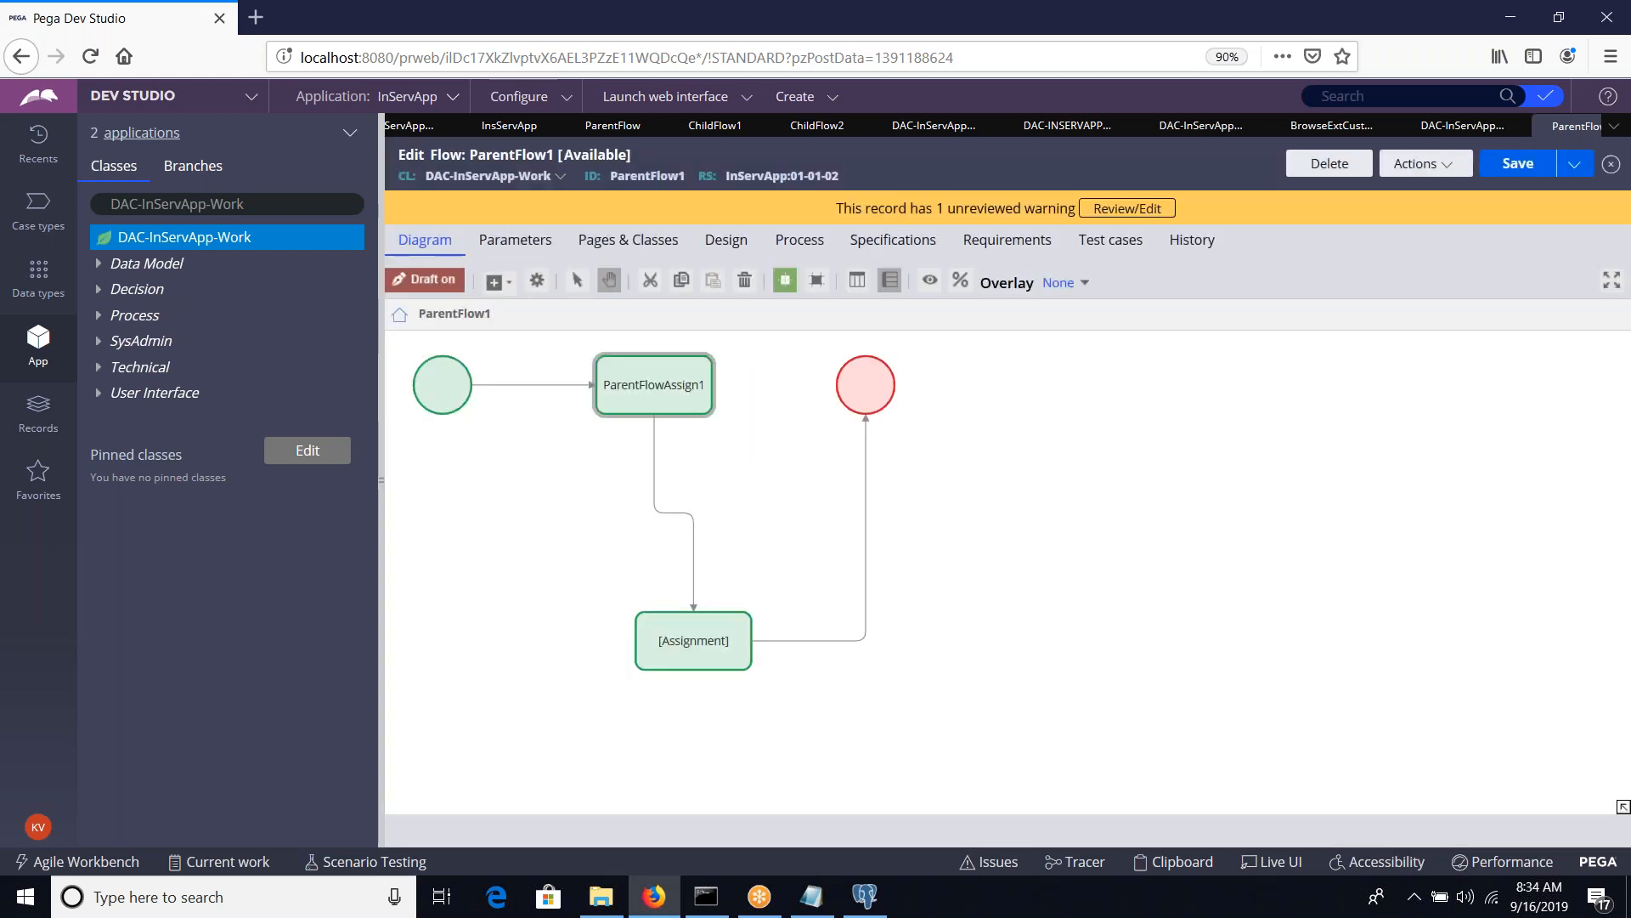
Rename the second assignment to ParentFlowAssign2 and save the ParentFlow1 flow
double_click(692, 637)
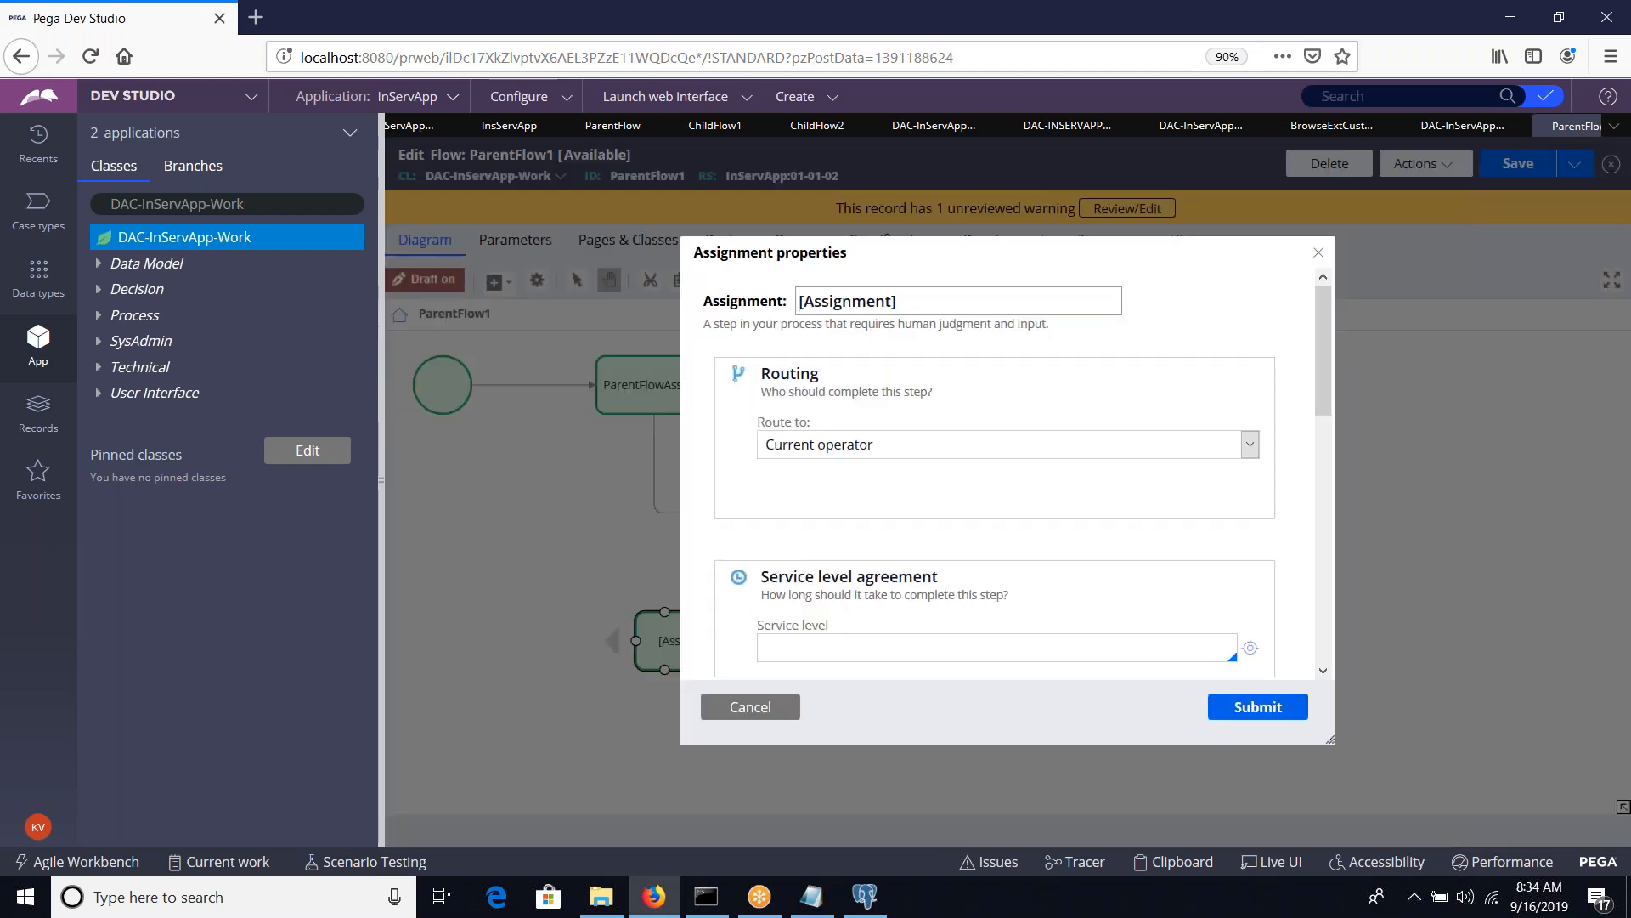
key(ctrl+a)
text(Paren)
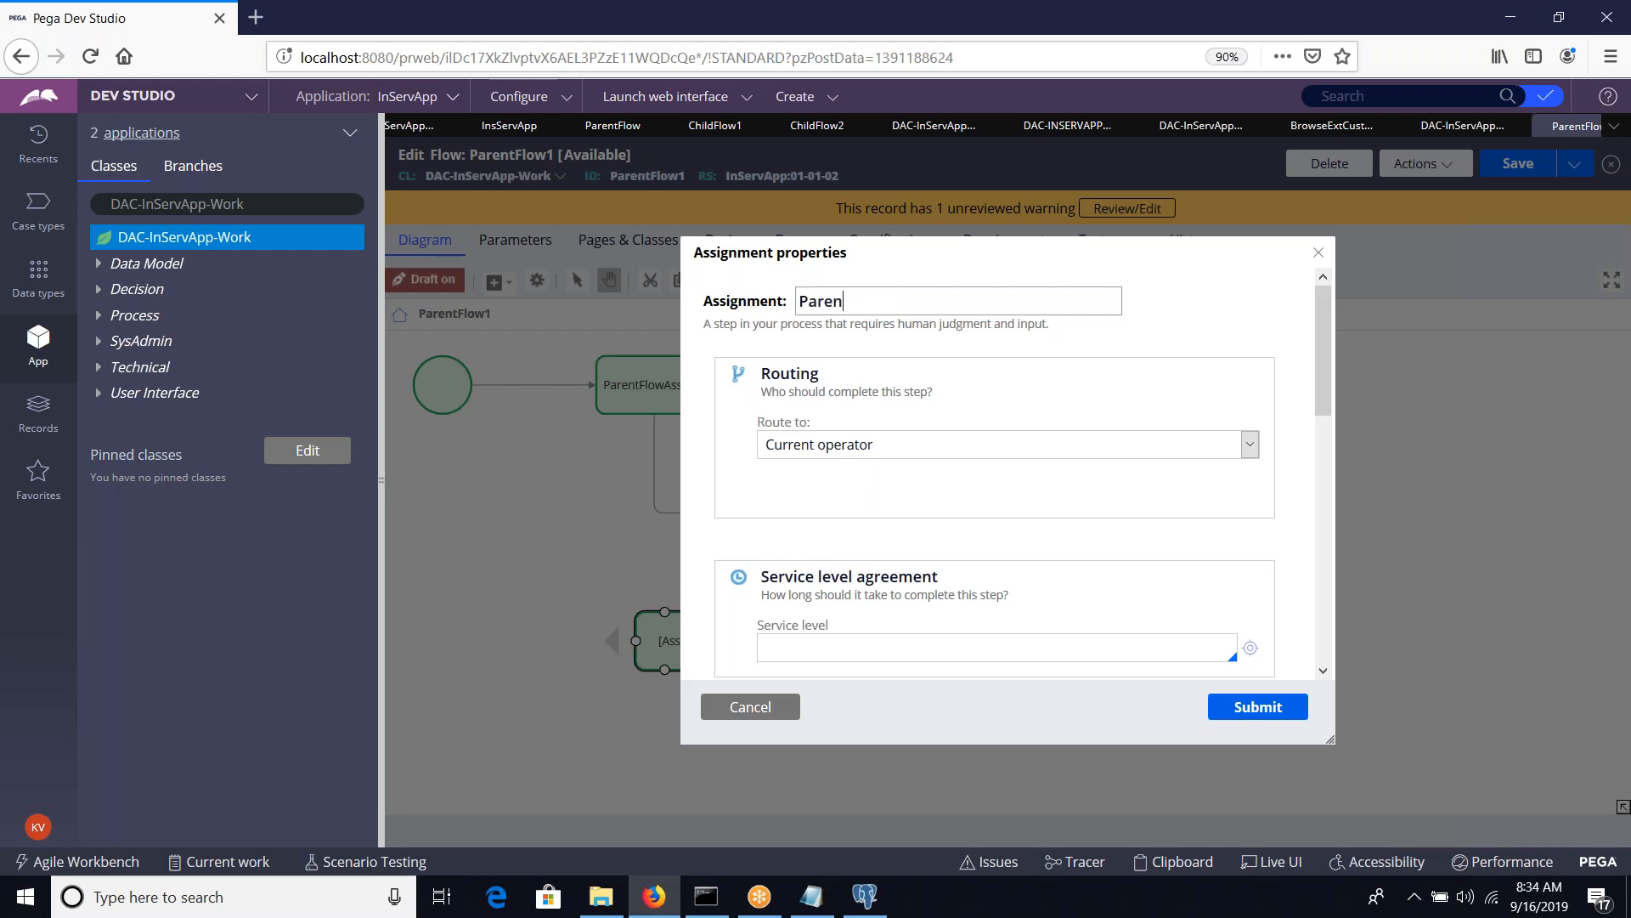
text(tFlowAa)
key(BackSpace)
text(ssign2)
click(1257, 707)
click(1516, 165)
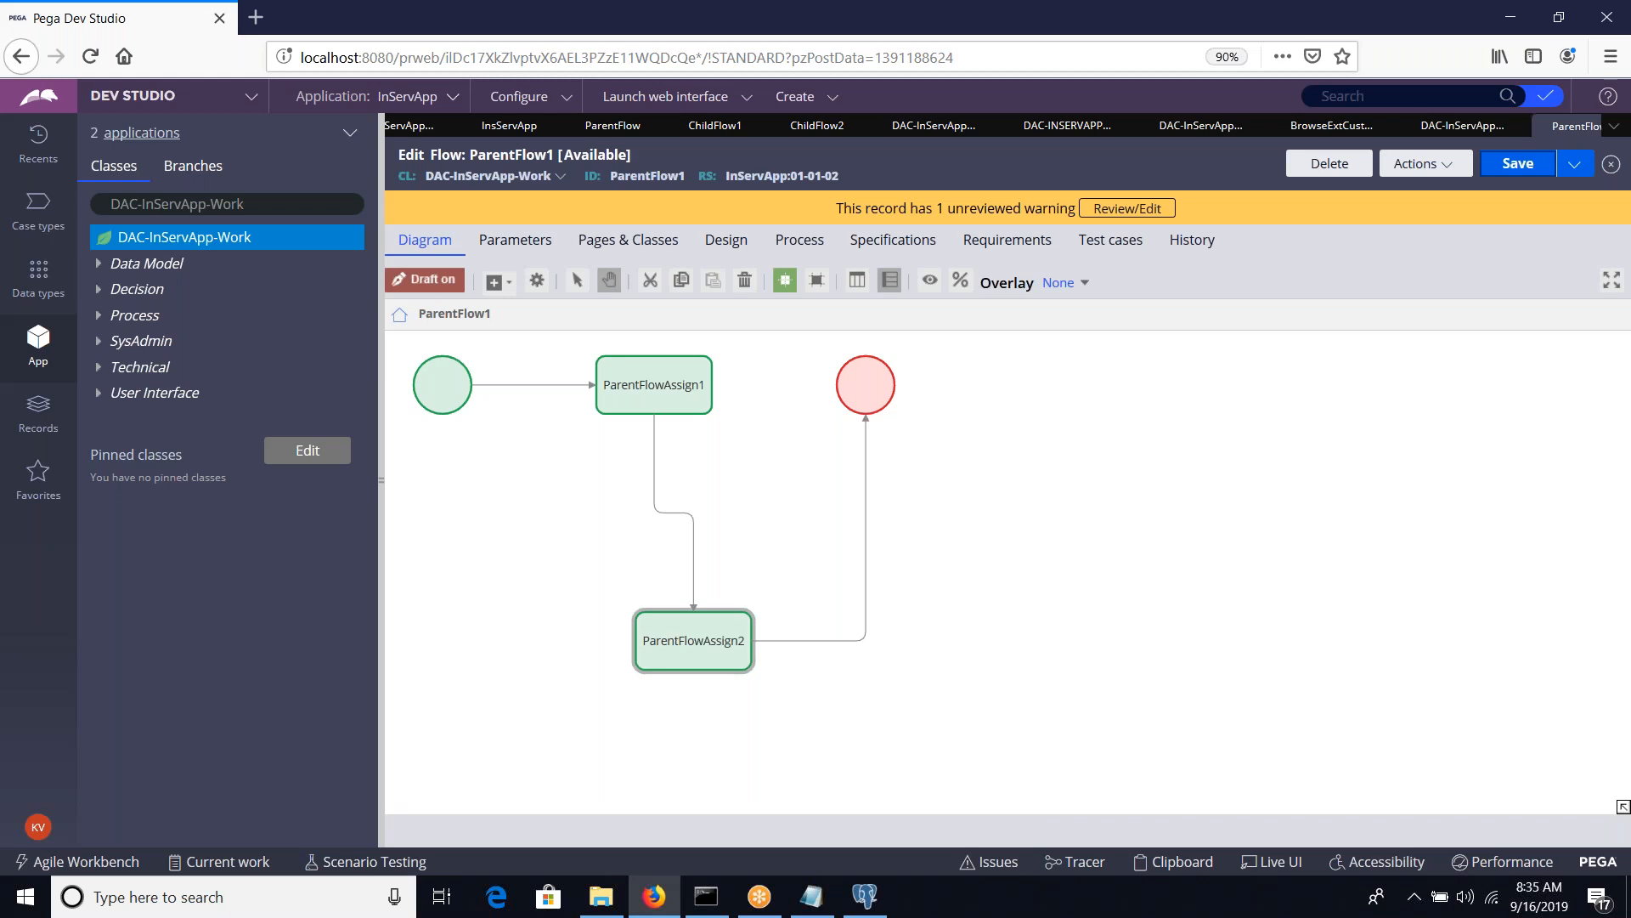
Try to save a copy of ParentFlow1 as a new flow labelled childFlow1
click(1574, 166)
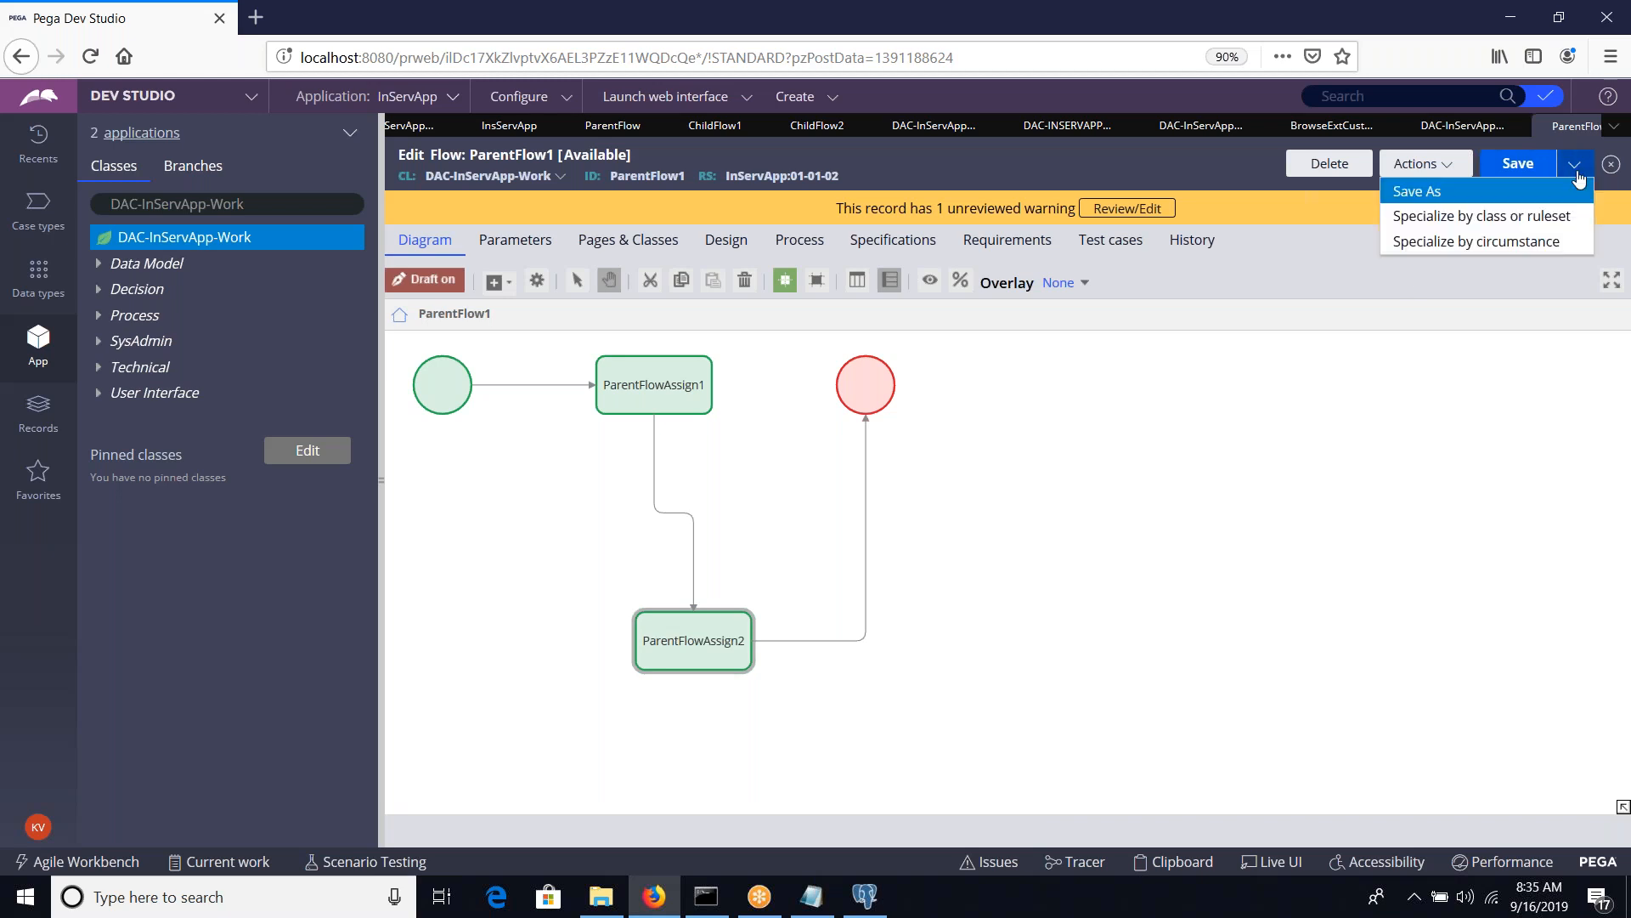
click(1557, 191)
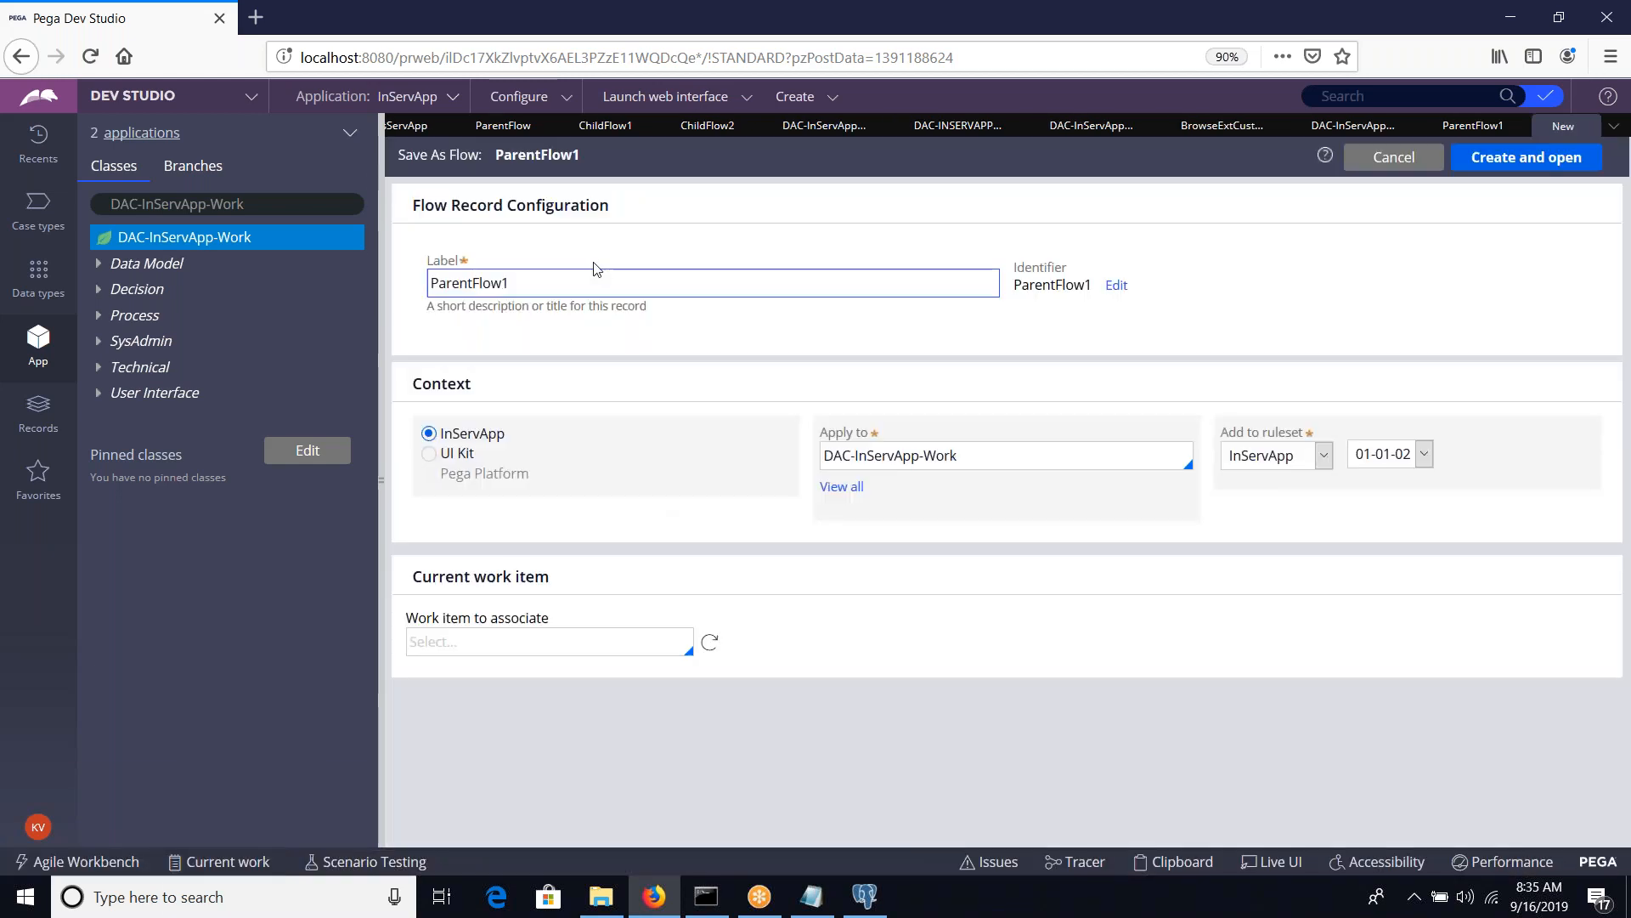
click(598, 272)
double_click(595, 272)
text(chil)
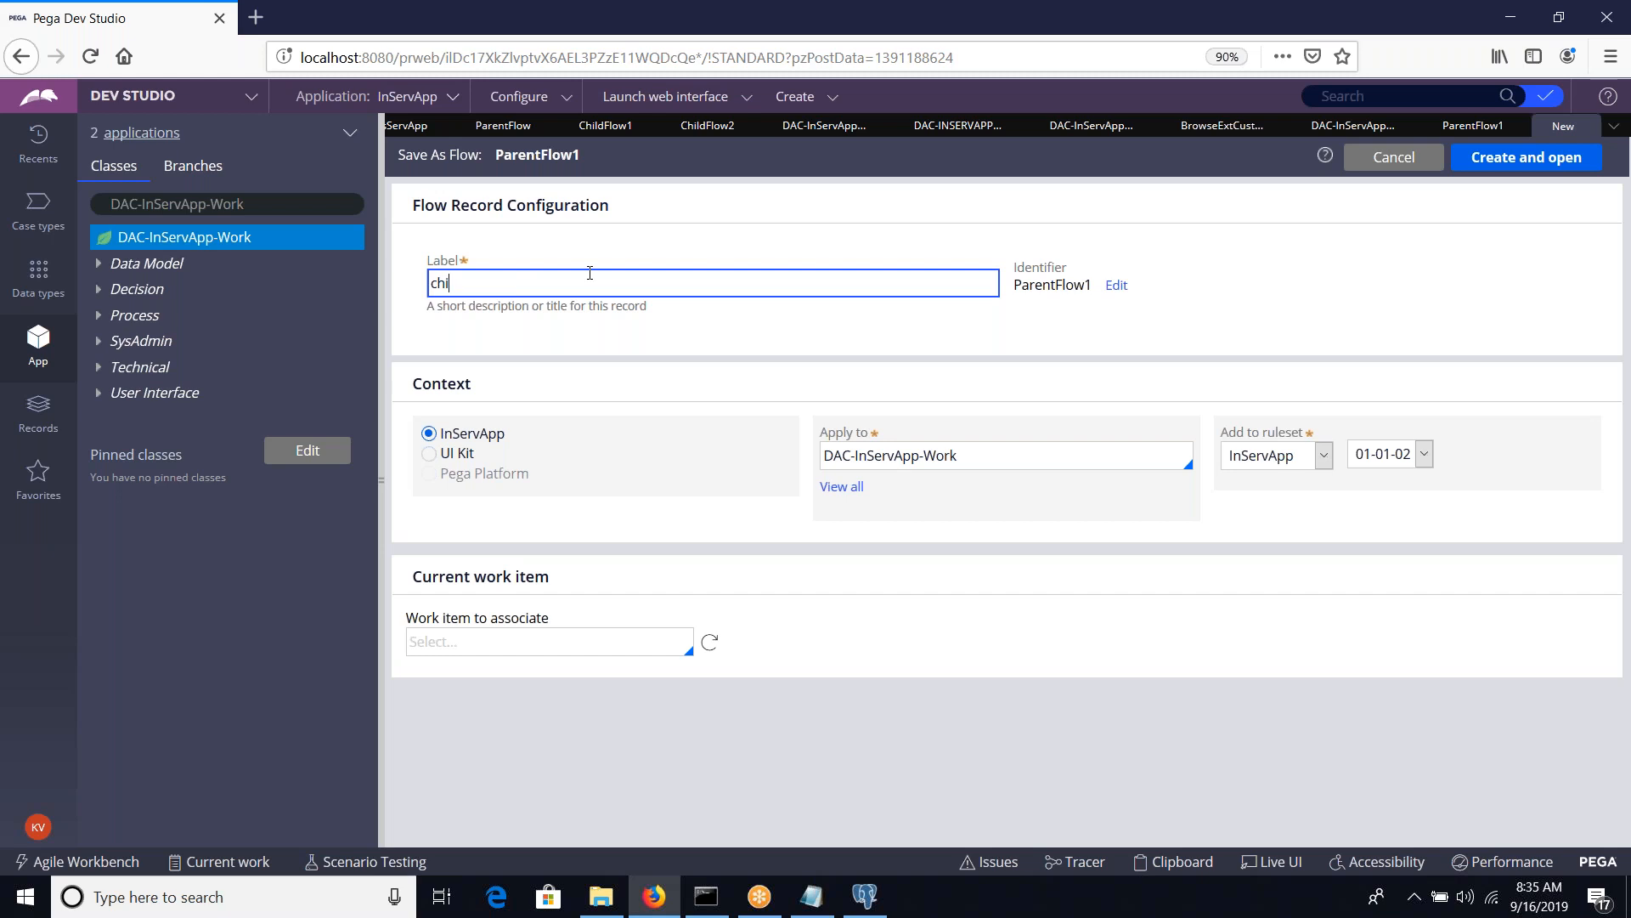
text(dFlow1)
key(Tab)
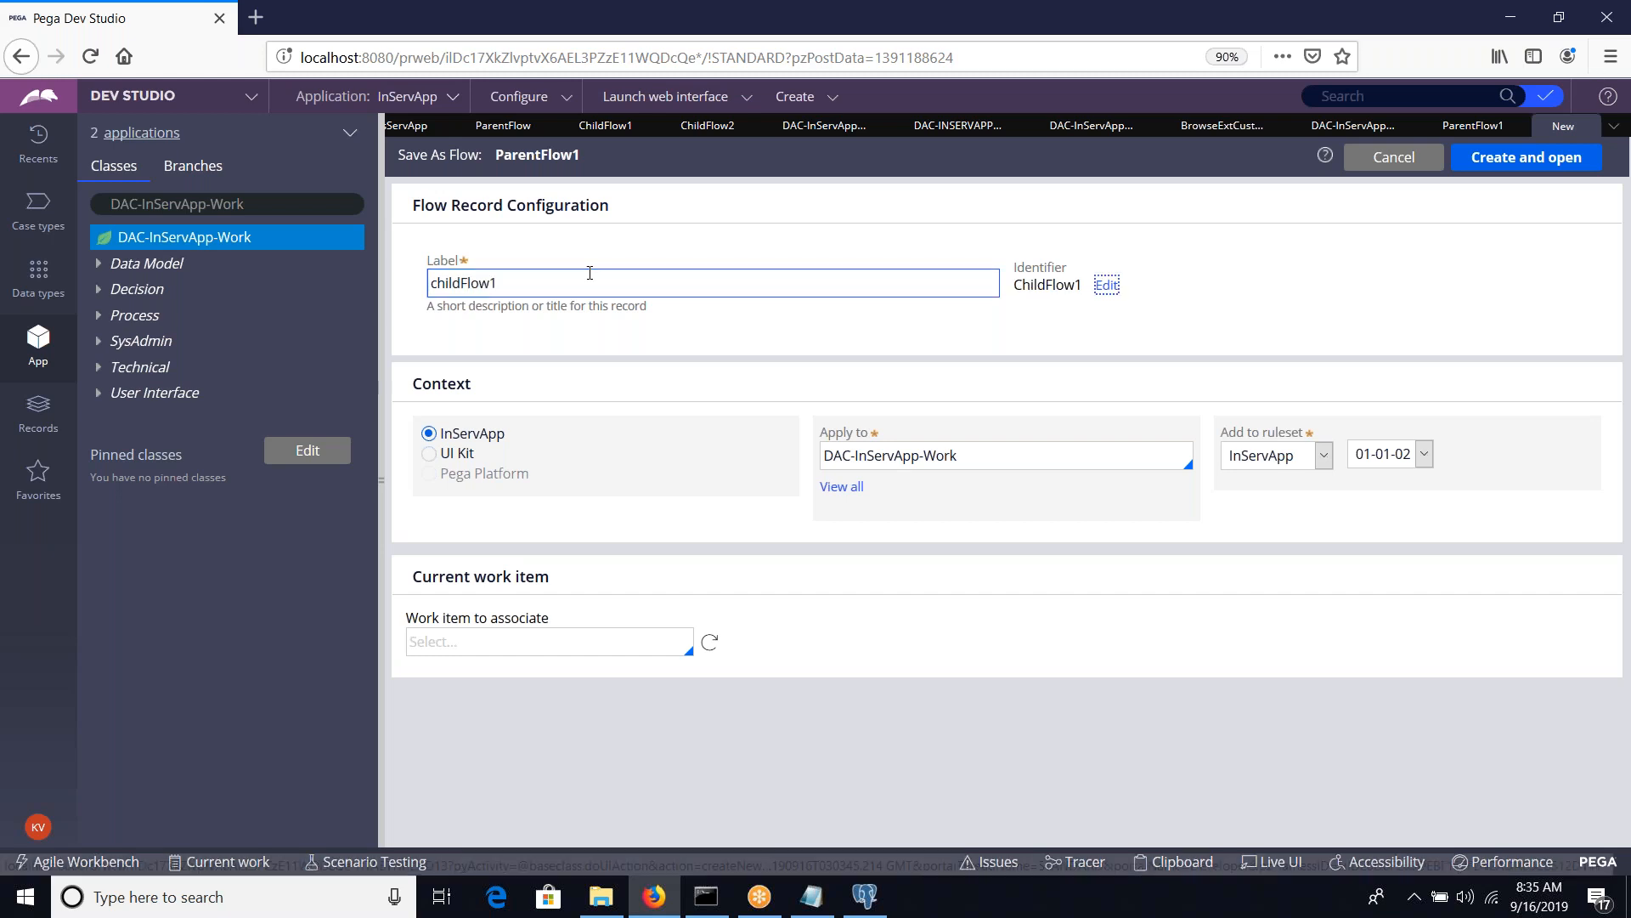
click(1511, 158)
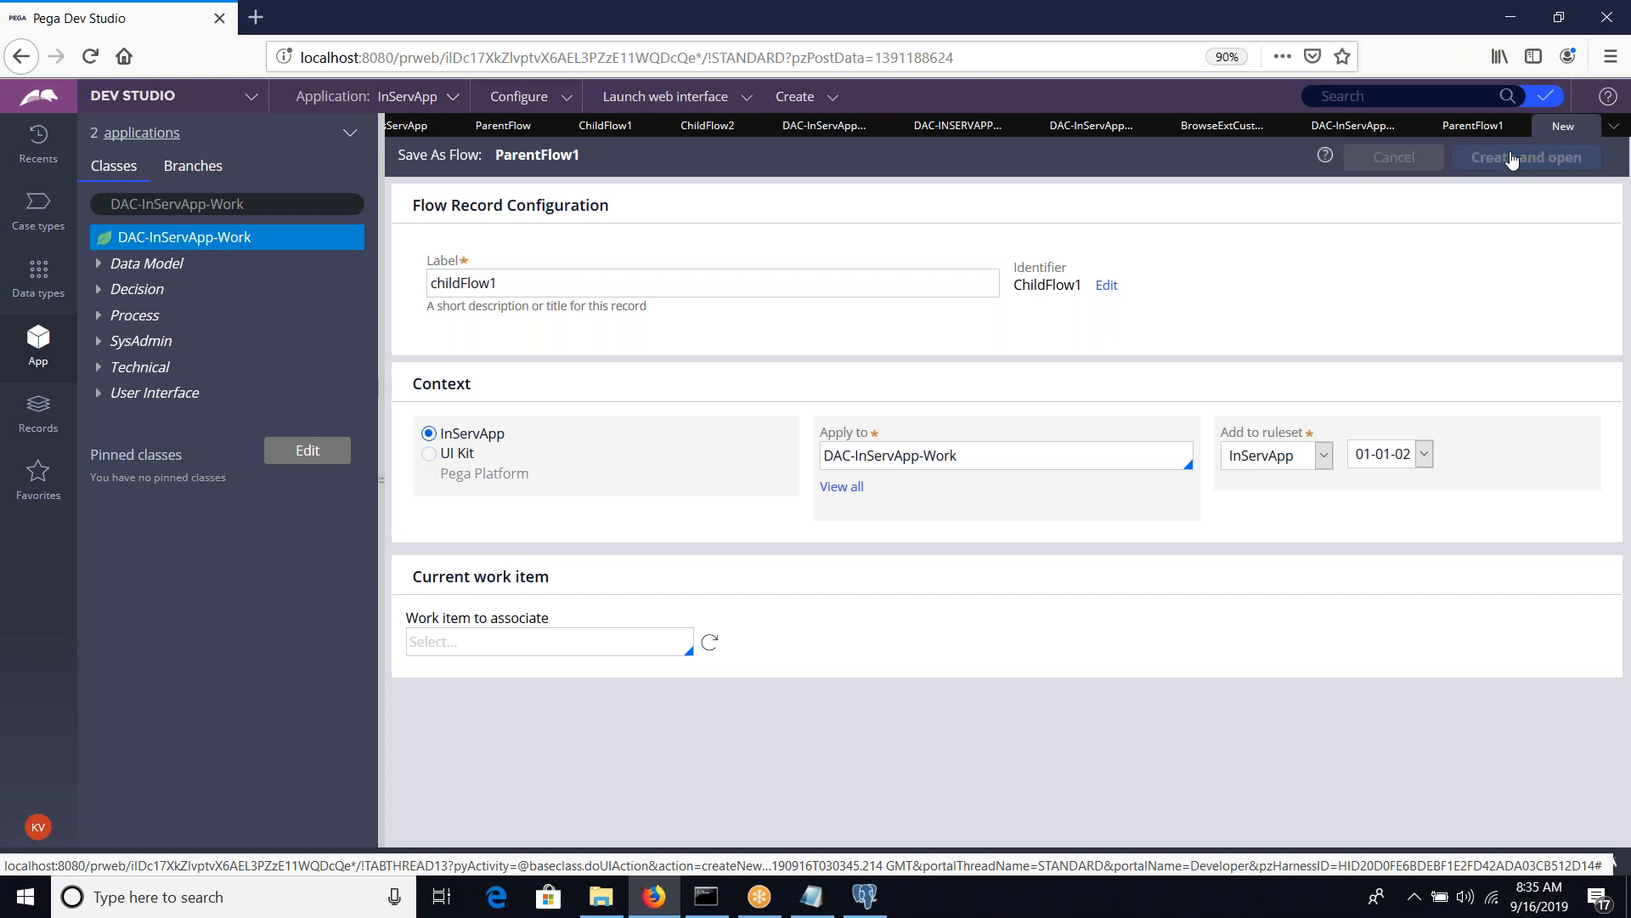
Change the copy's label to childFlowA1, then create and open the flow
click(534, 335)
key(BackSpace)
text(A1)
key(Tab)
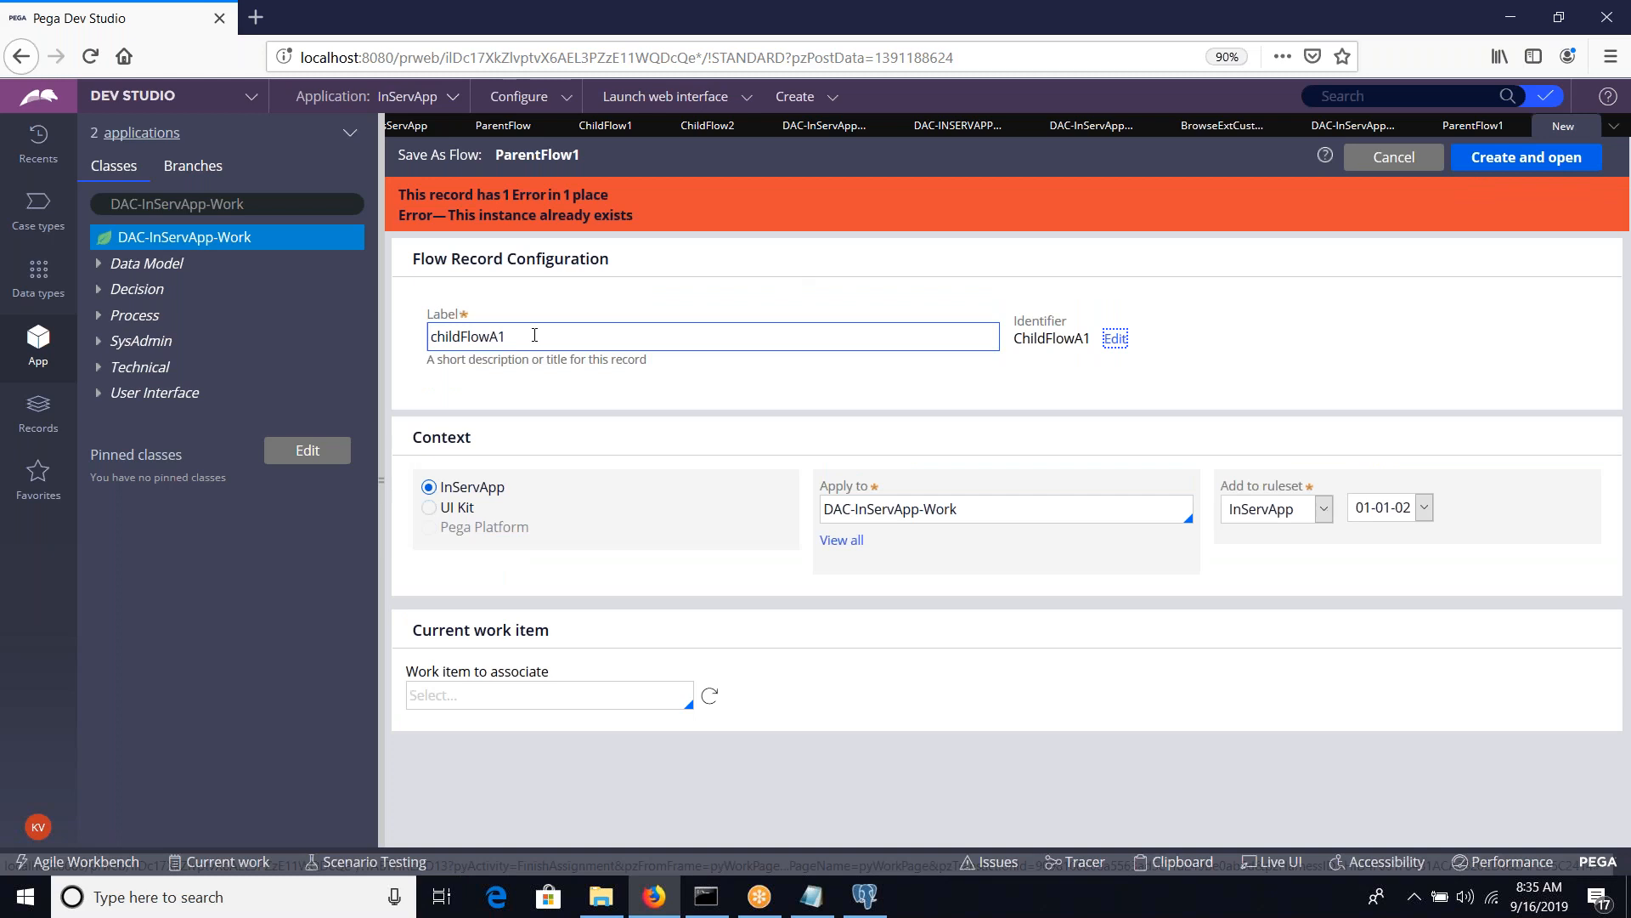
click(1505, 159)
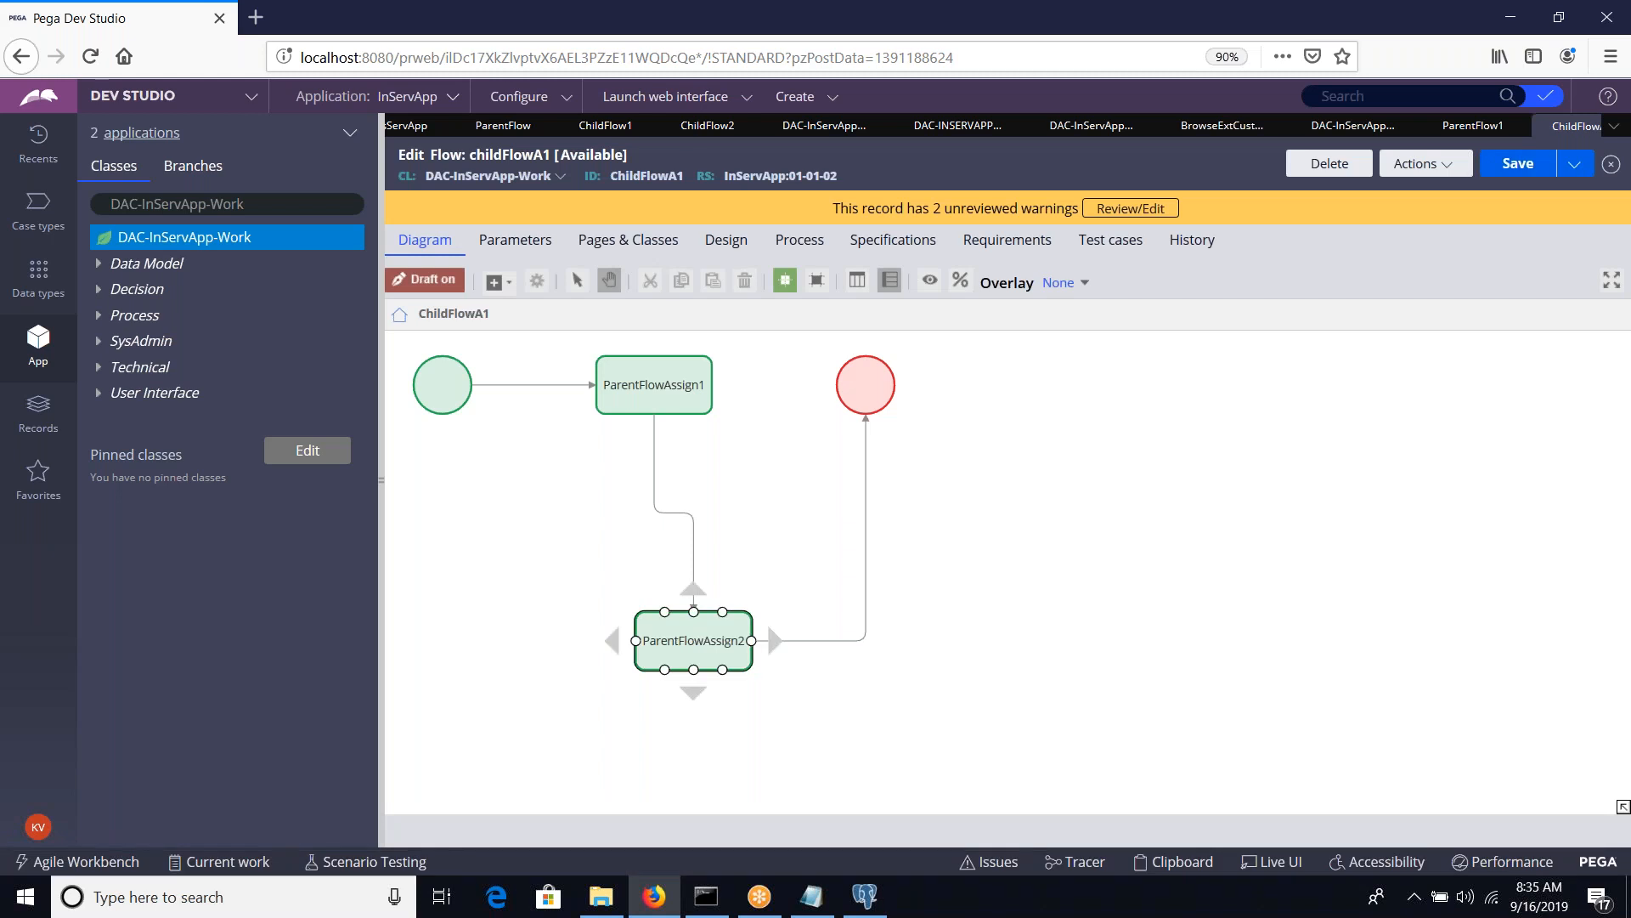
Rename the first assignment in the childFlowA1 diagram to ChildFlowAssign1
click(693, 640)
double_click(658, 384)
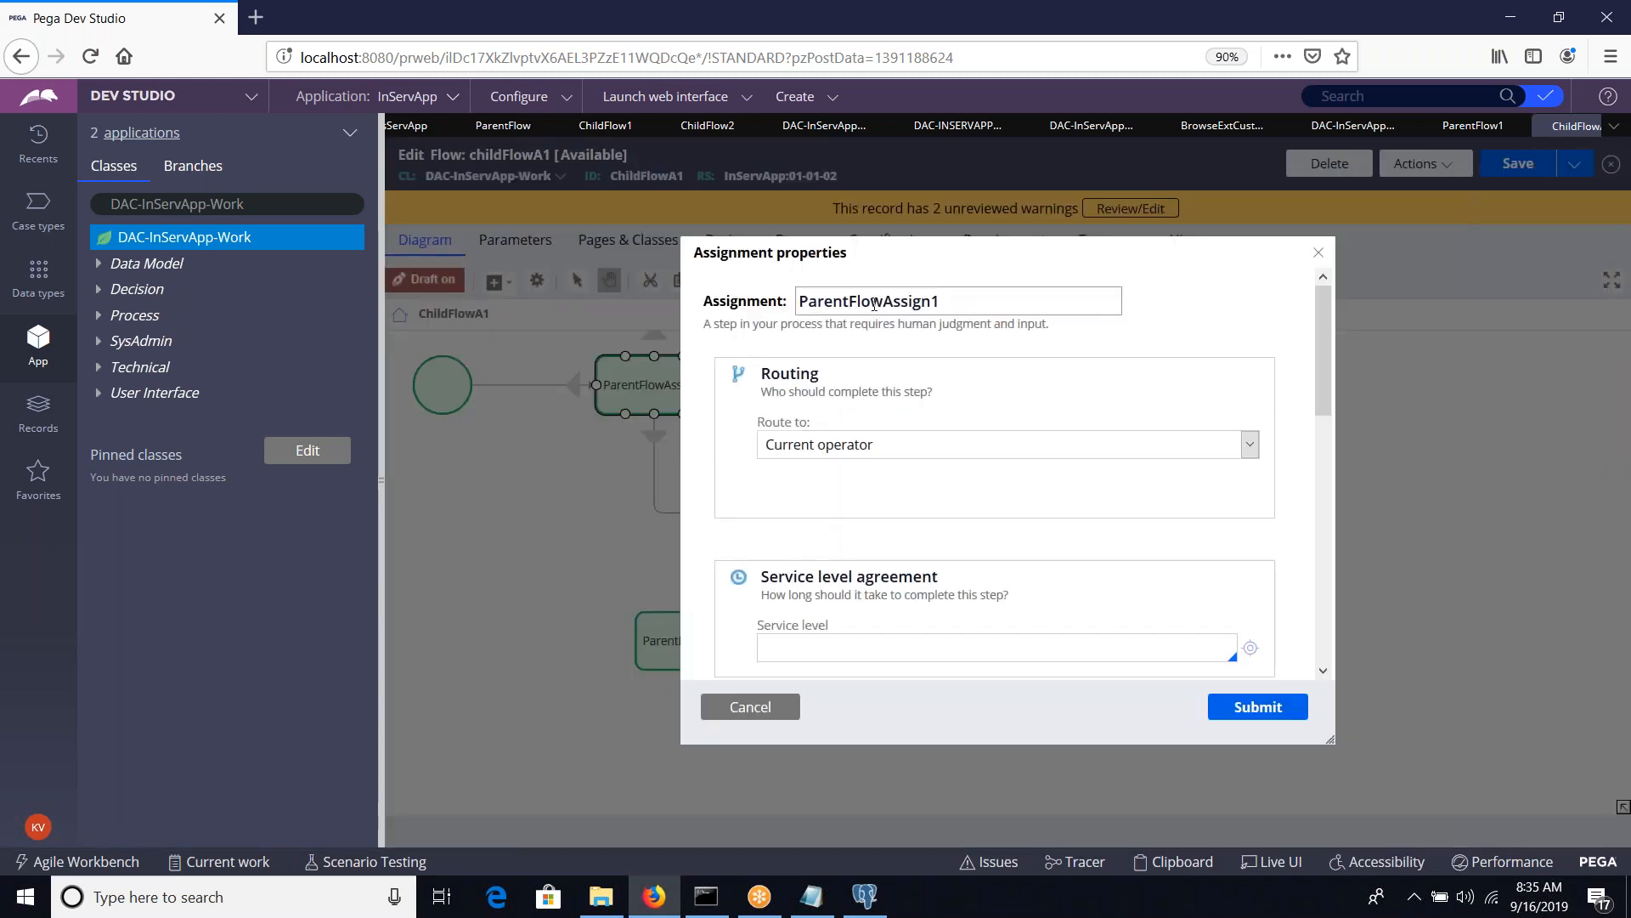
shift+click(885, 298)
key(BackSpace)
text(chid)
key(BackSpace)
text(ldFlow)
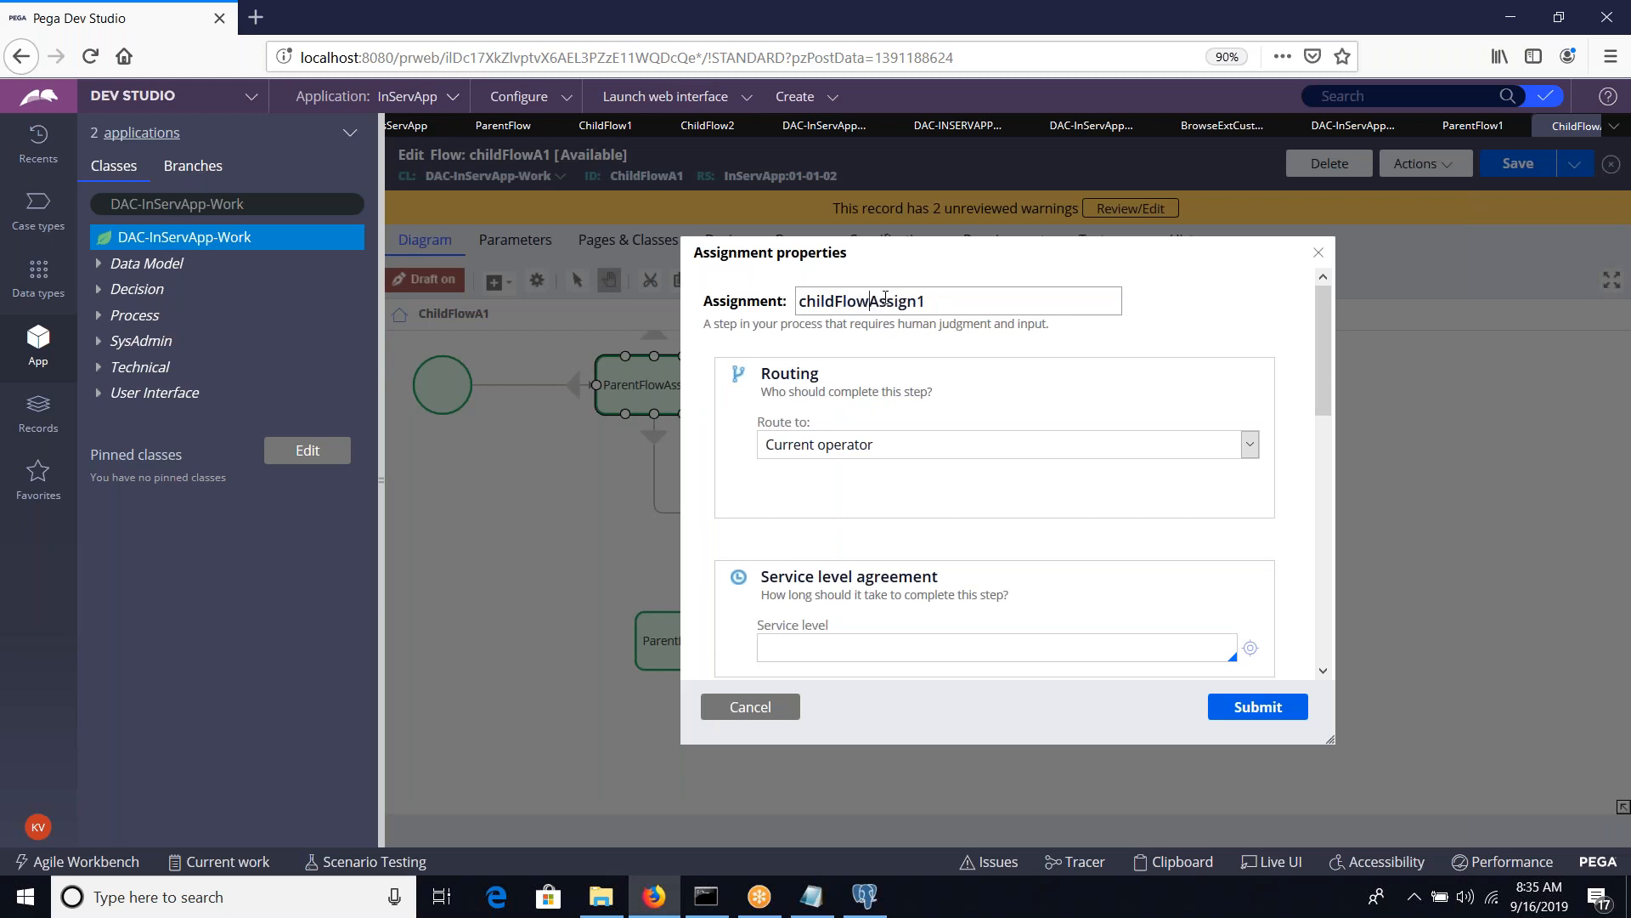
key(Delete)
text(C)
click(1257, 706)
Rename the second assignment in the childFlowA1 diagram to ChildFlow1Assign2
double_click(766, 619)
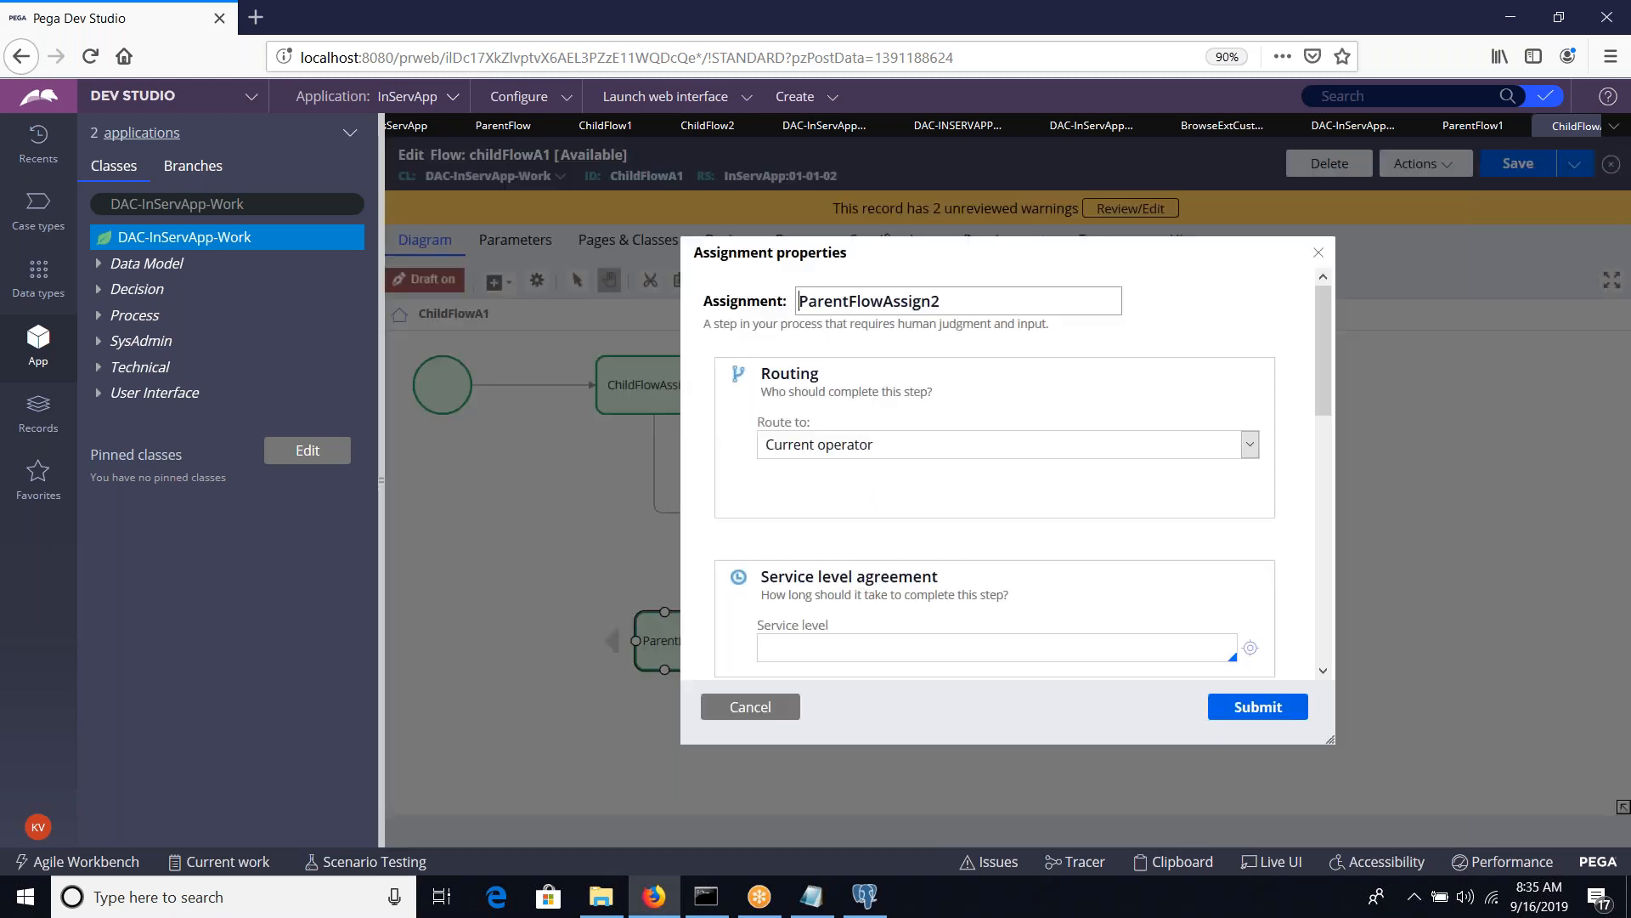
click(886, 300)
key(shift+Home)
key(BackSpace)
text(Child)
text(Flow)
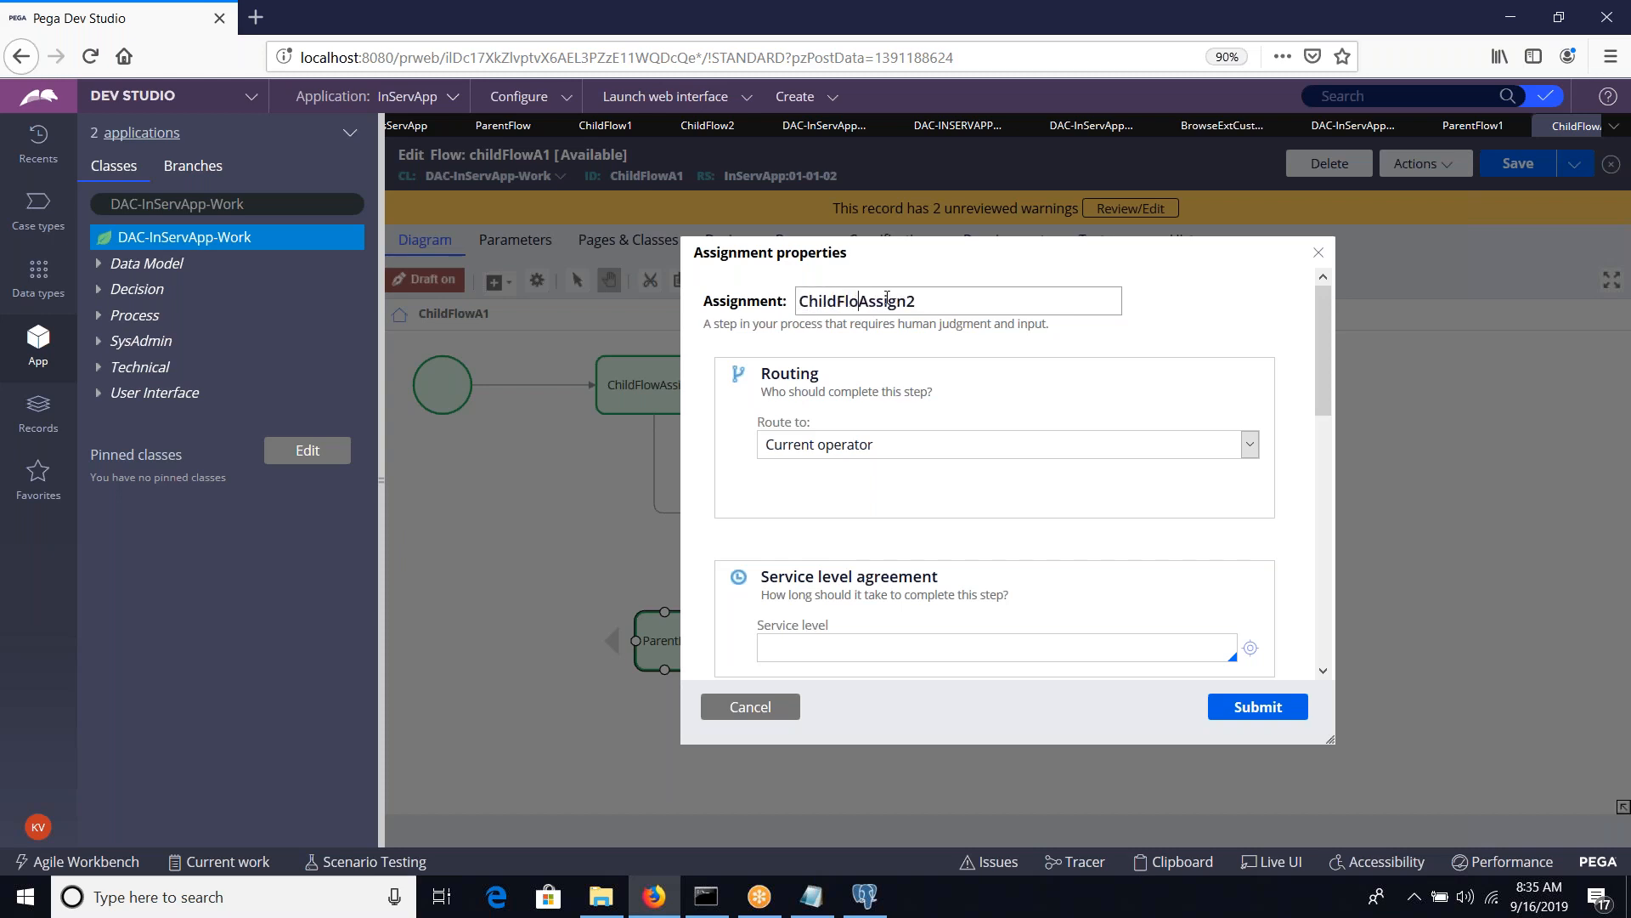
text(1)
click(1253, 707)
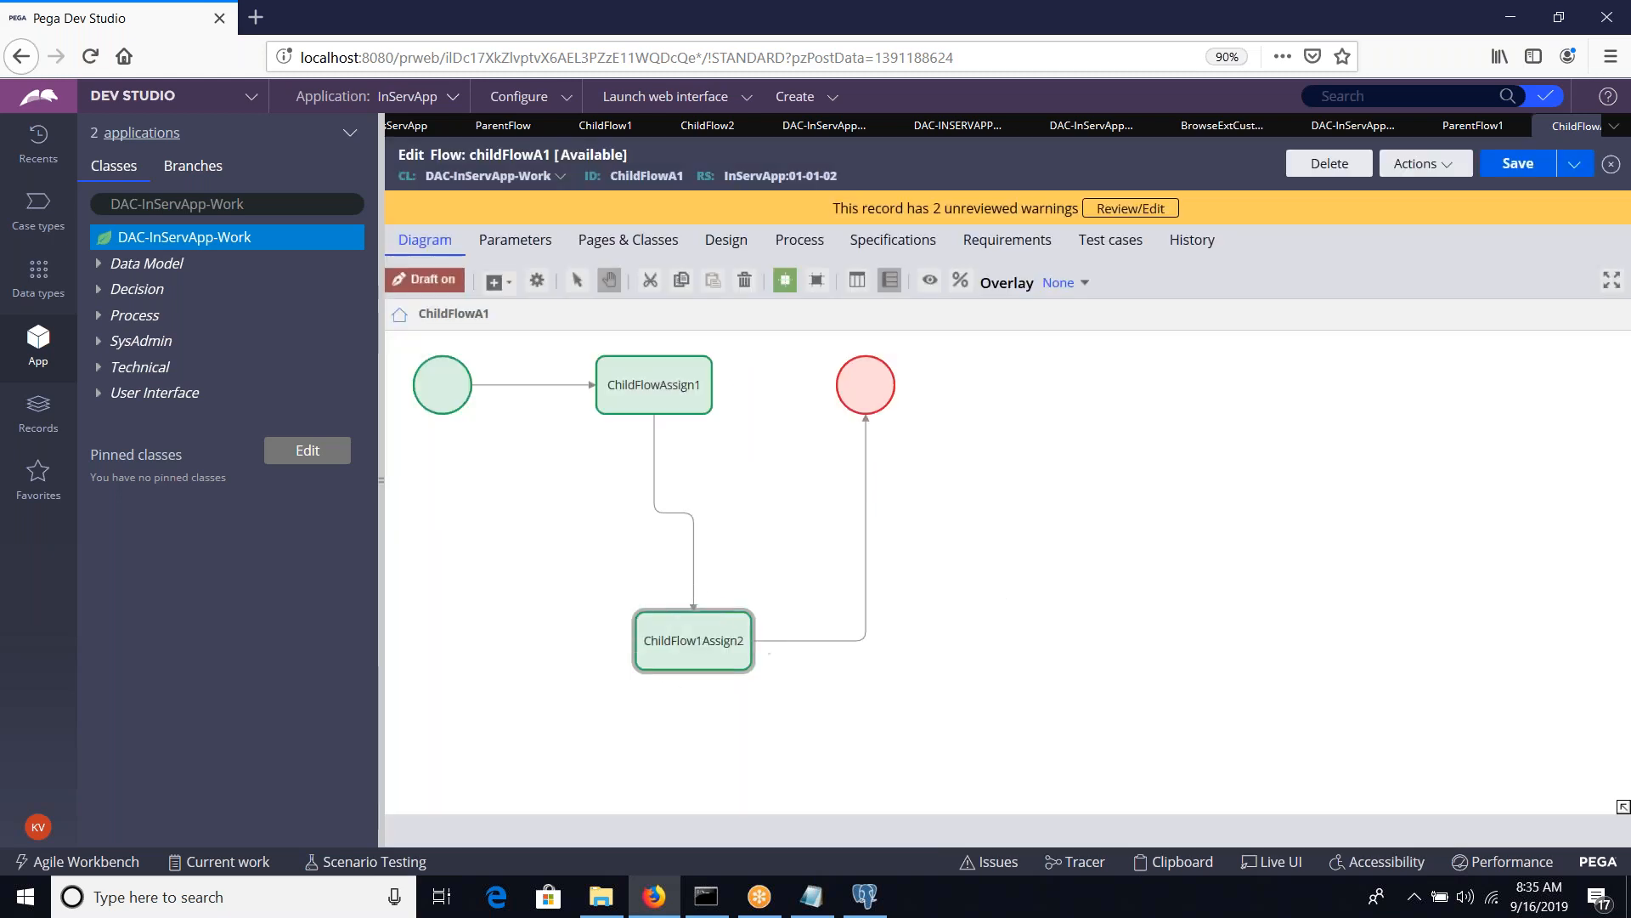
Change the first assignment's name to ChildFlow1Assign1 and save the childFlowA1 flow
double_click(697, 378)
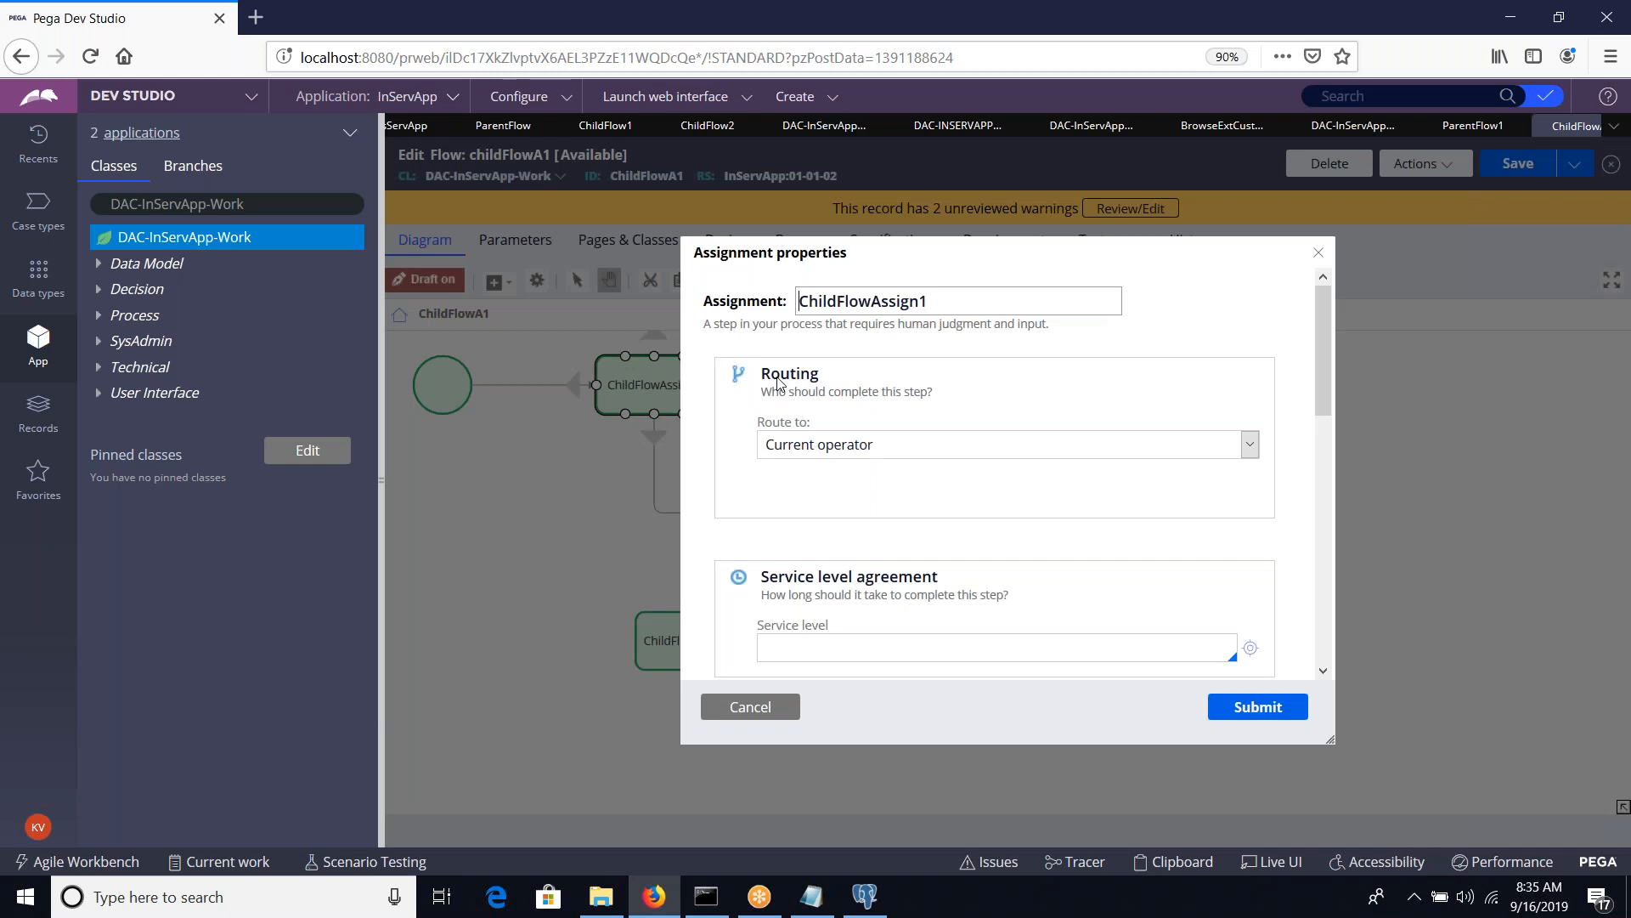
click(867, 293)
text(1)
click(1243, 712)
click(1522, 175)
Save a copy of childFlowA1 as a new flow labelled childFlowA2, then create and open it
click(1566, 172)
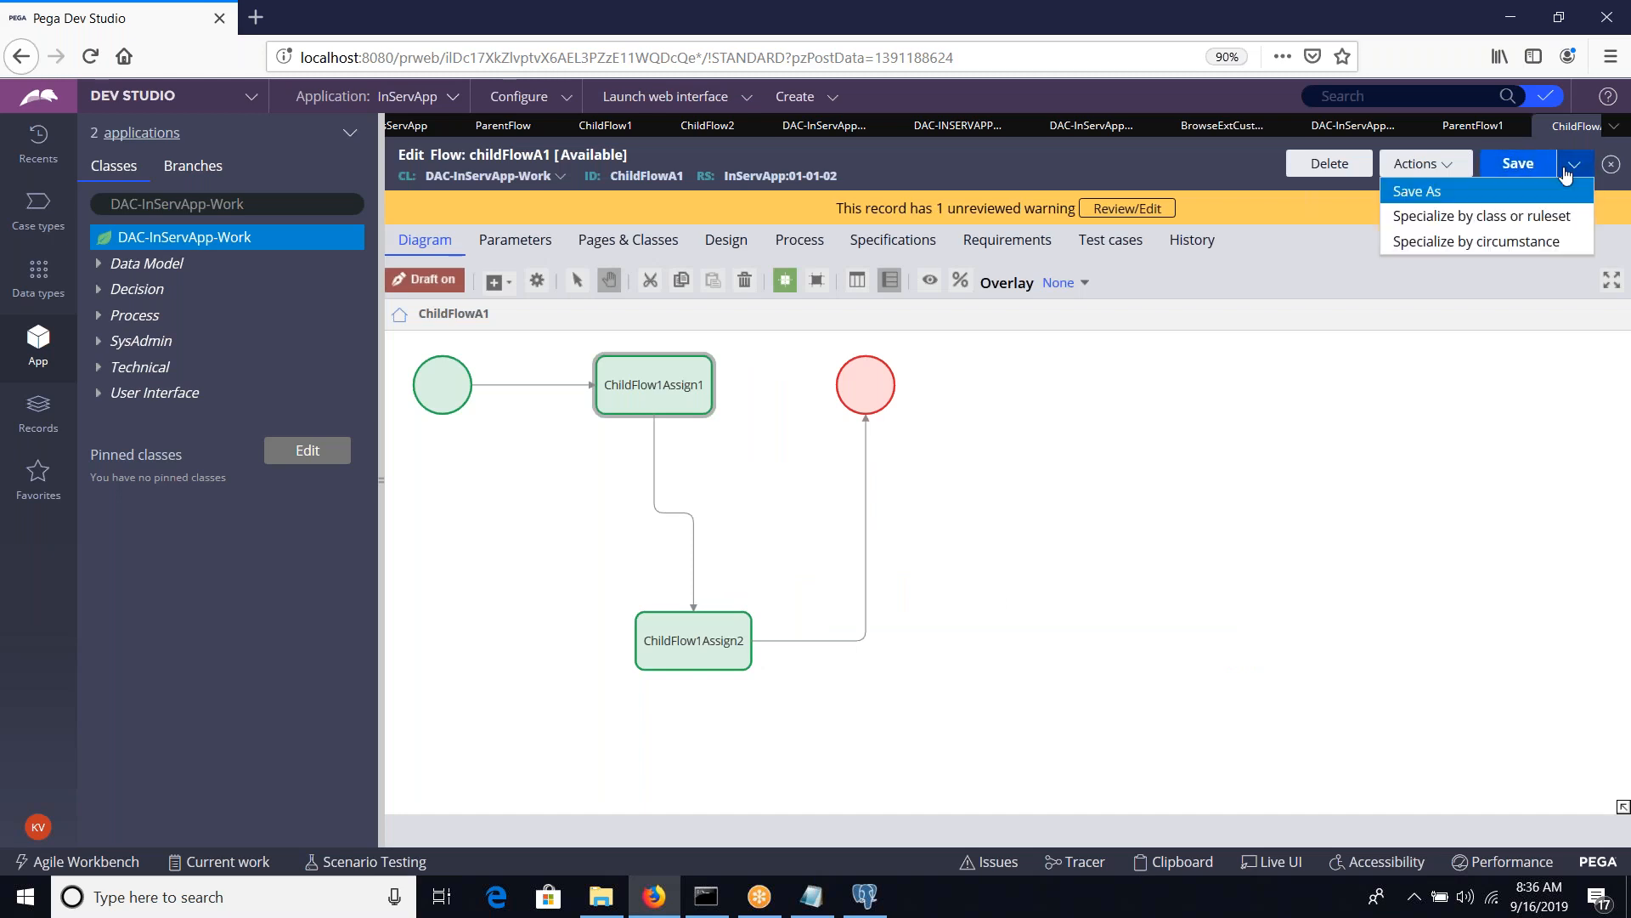
click(1566, 191)
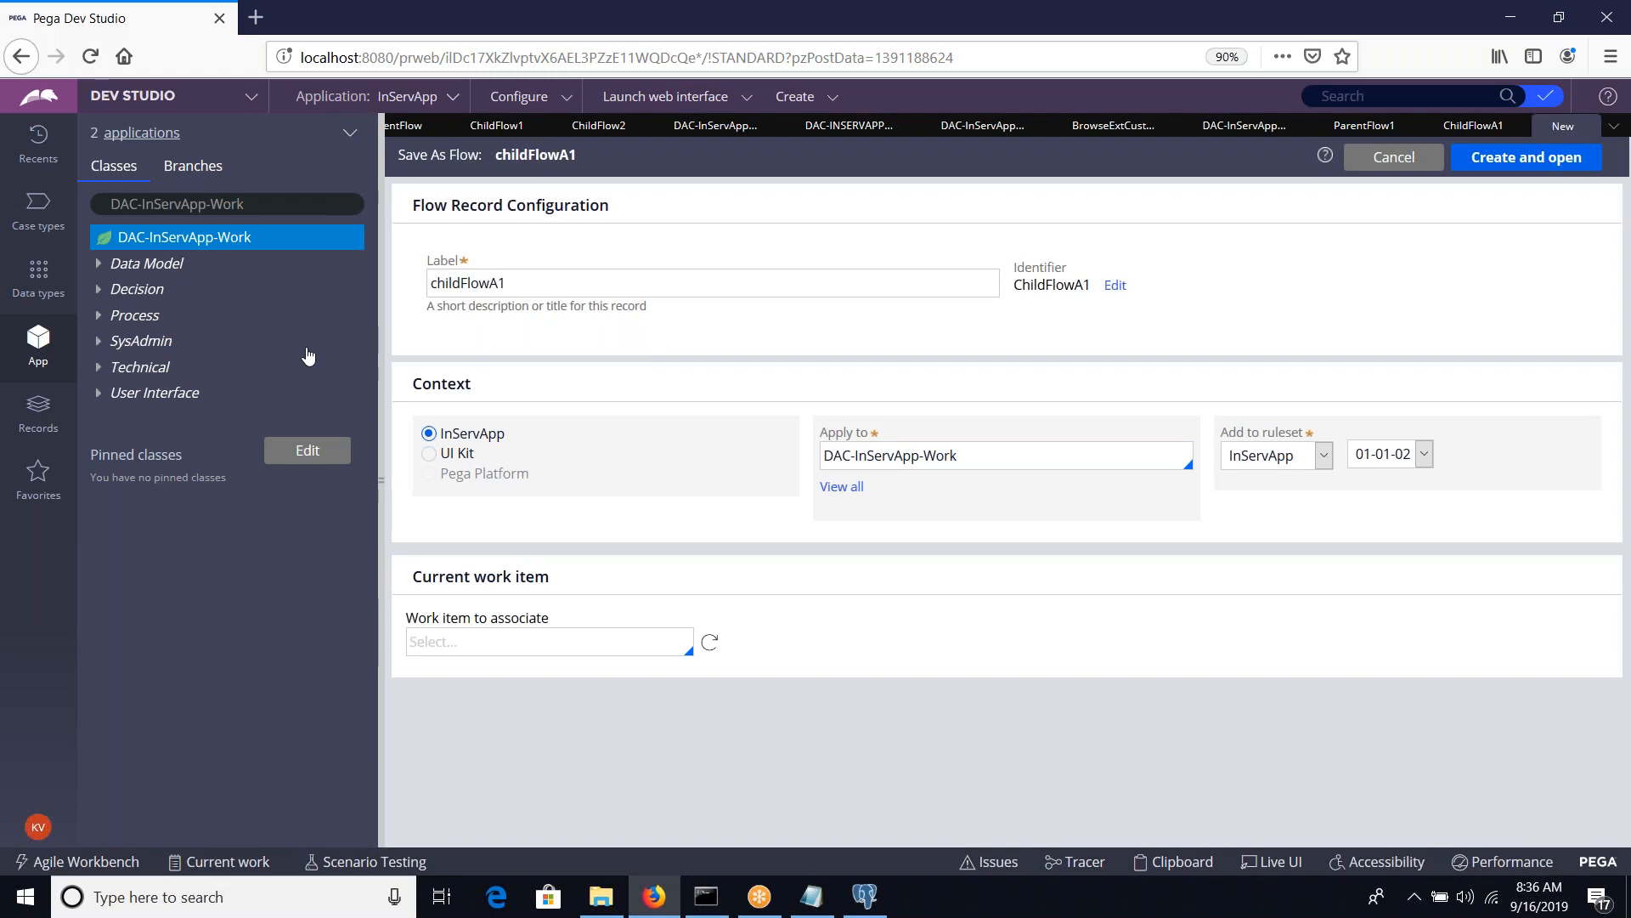
click(523, 293)
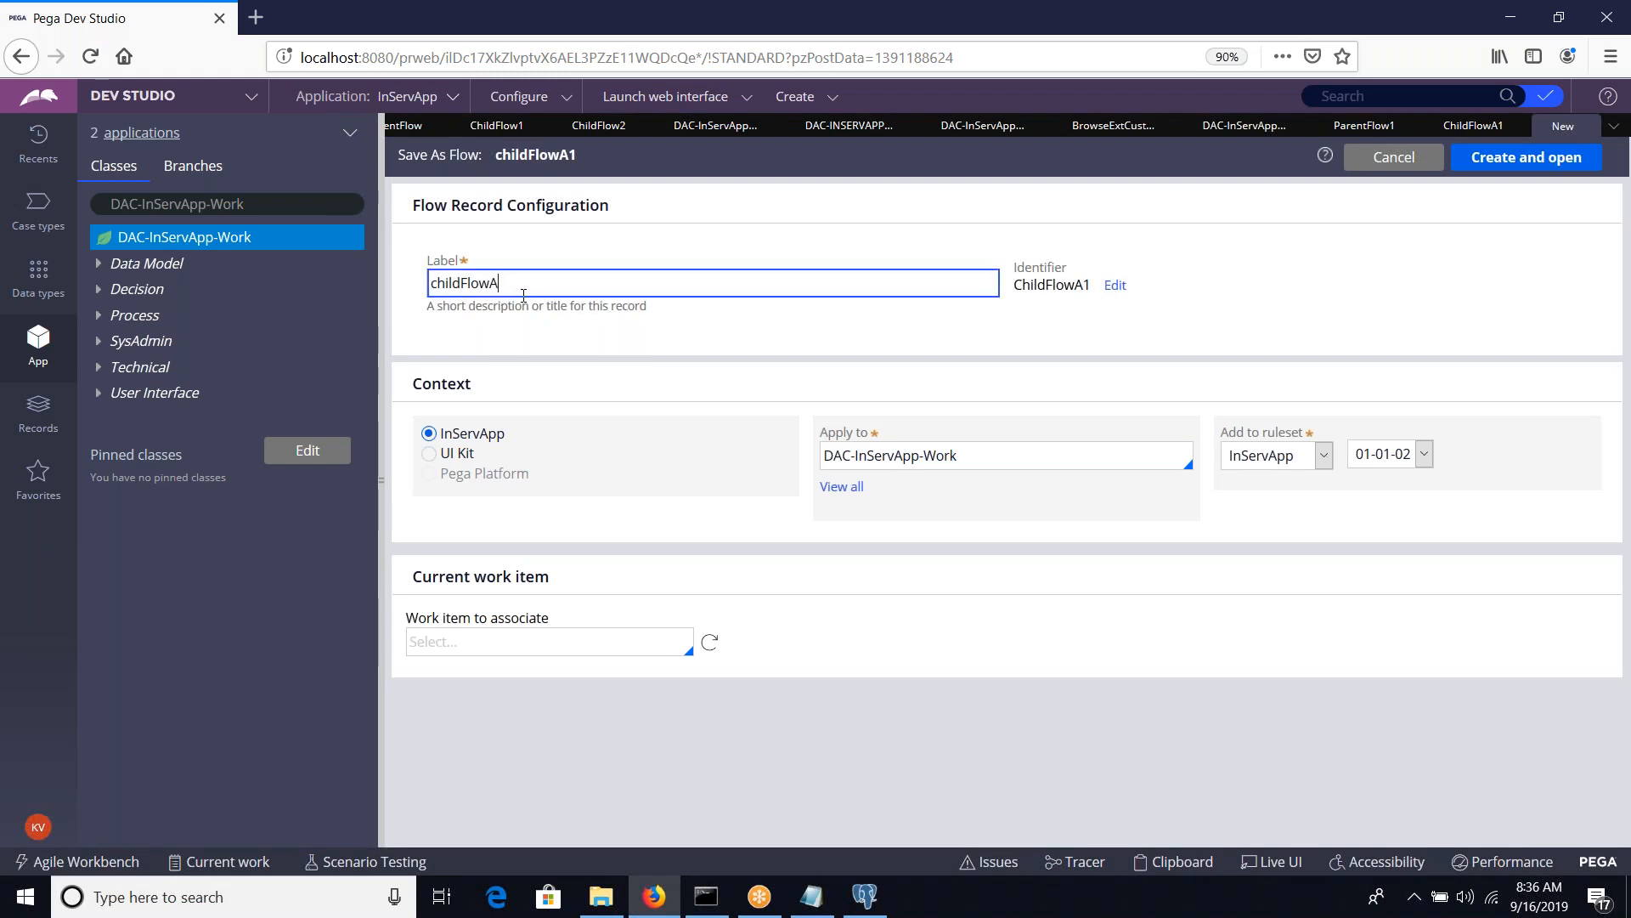
key(Tab)
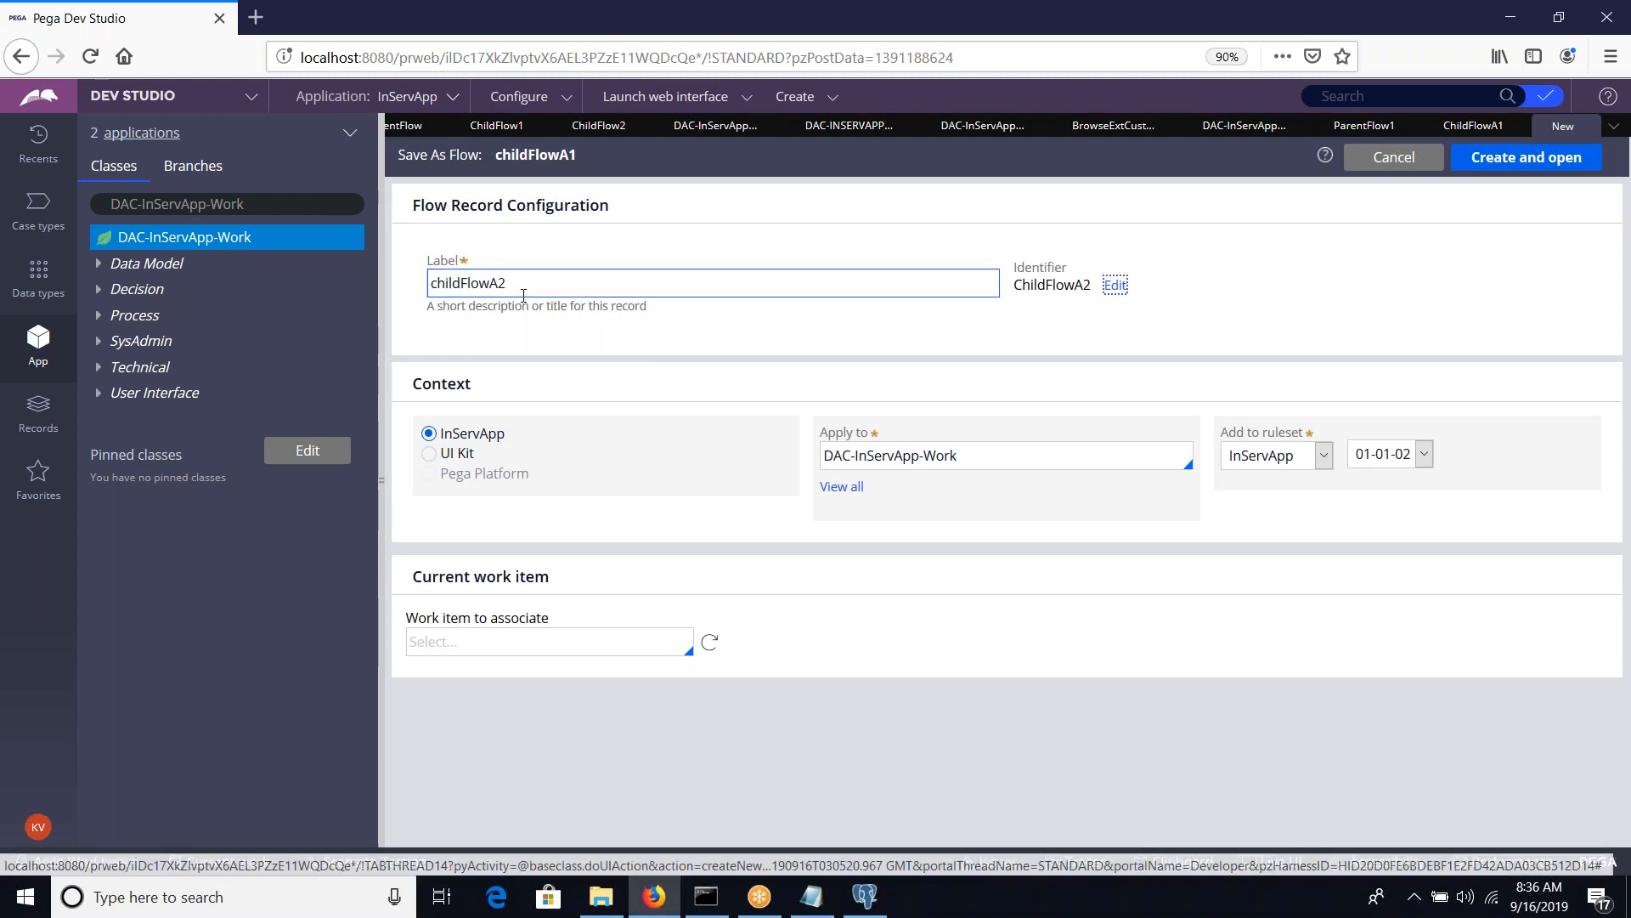
click(1529, 158)
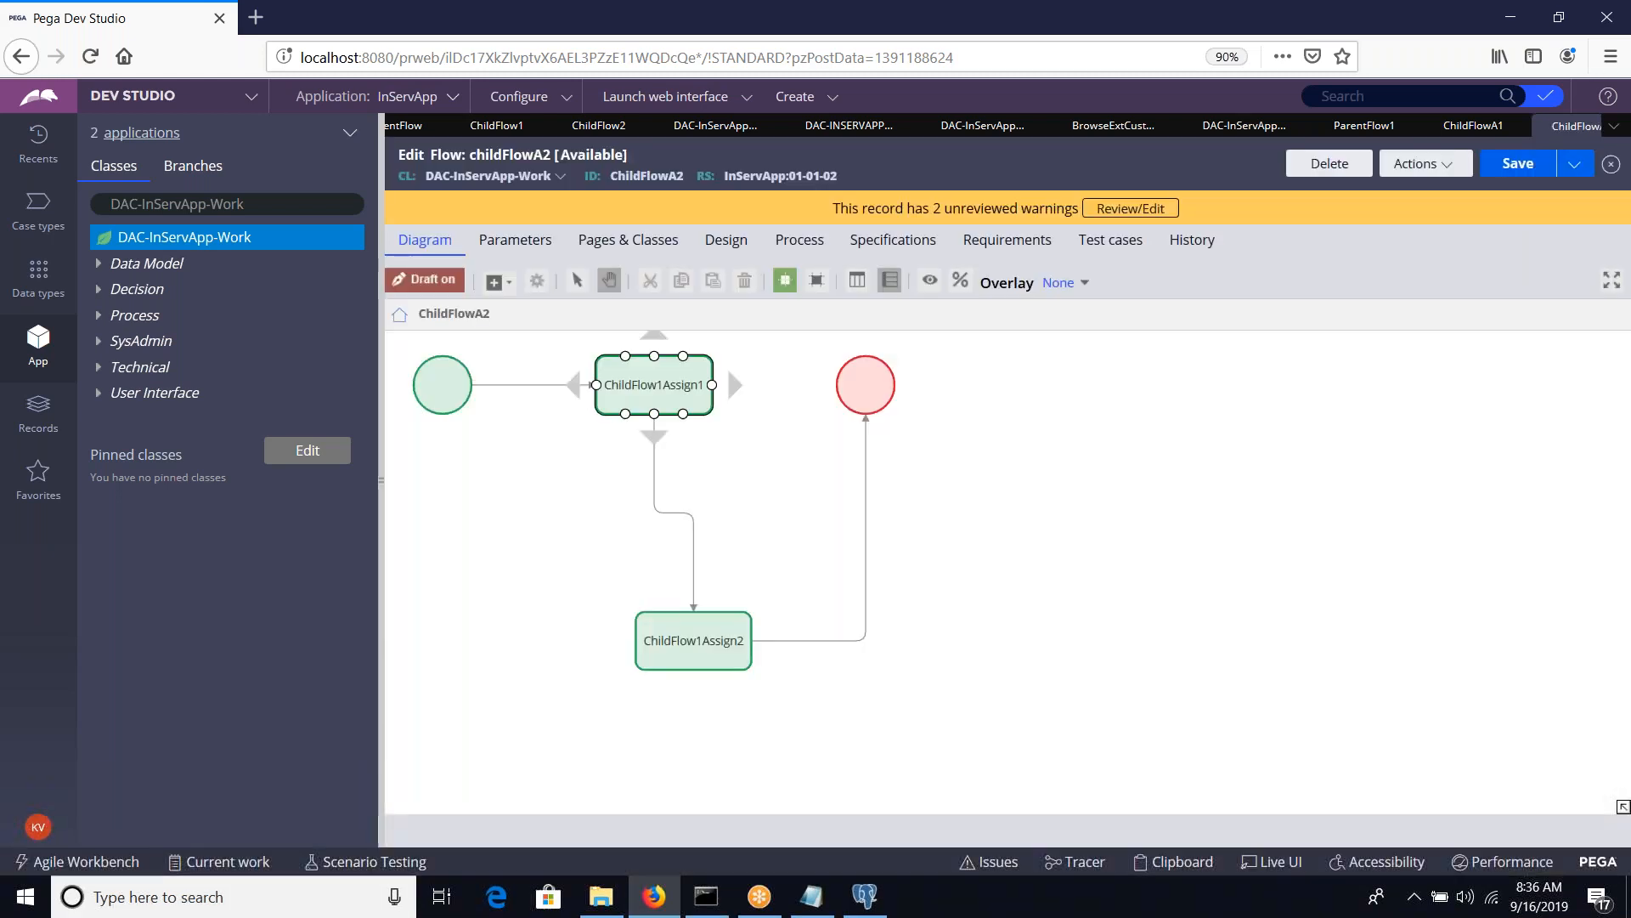
Try to change the flow number in the first assignment's name from 1 to 2 in the childFlowA2 diagram
double_click(705, 370)
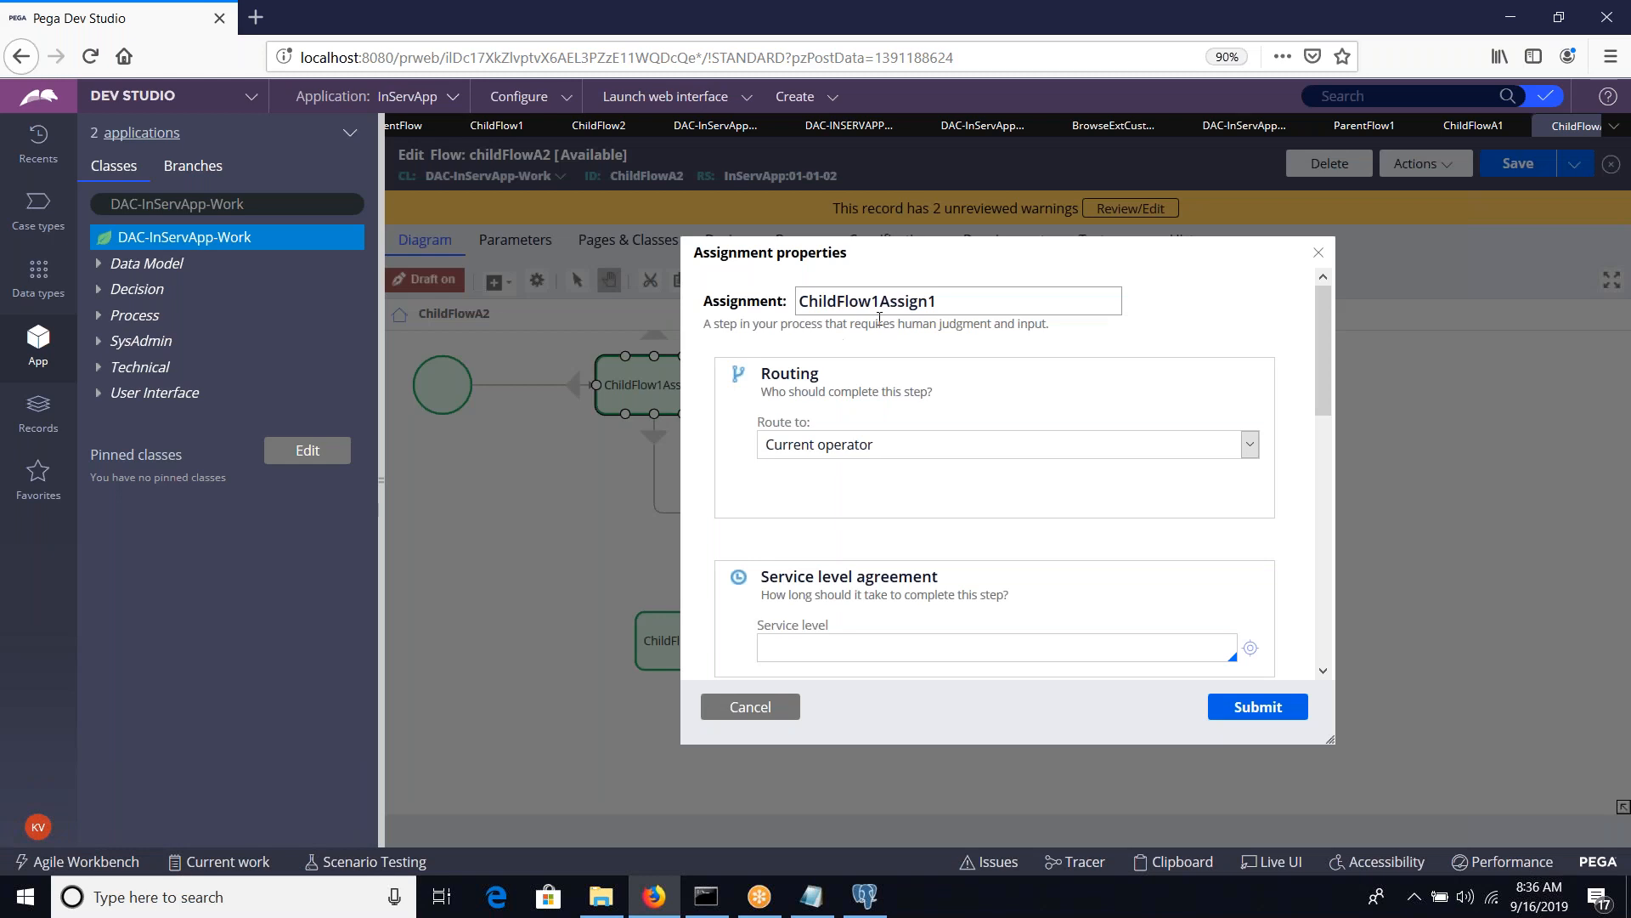
key(Delete)
text(2)
click(1221, 699)
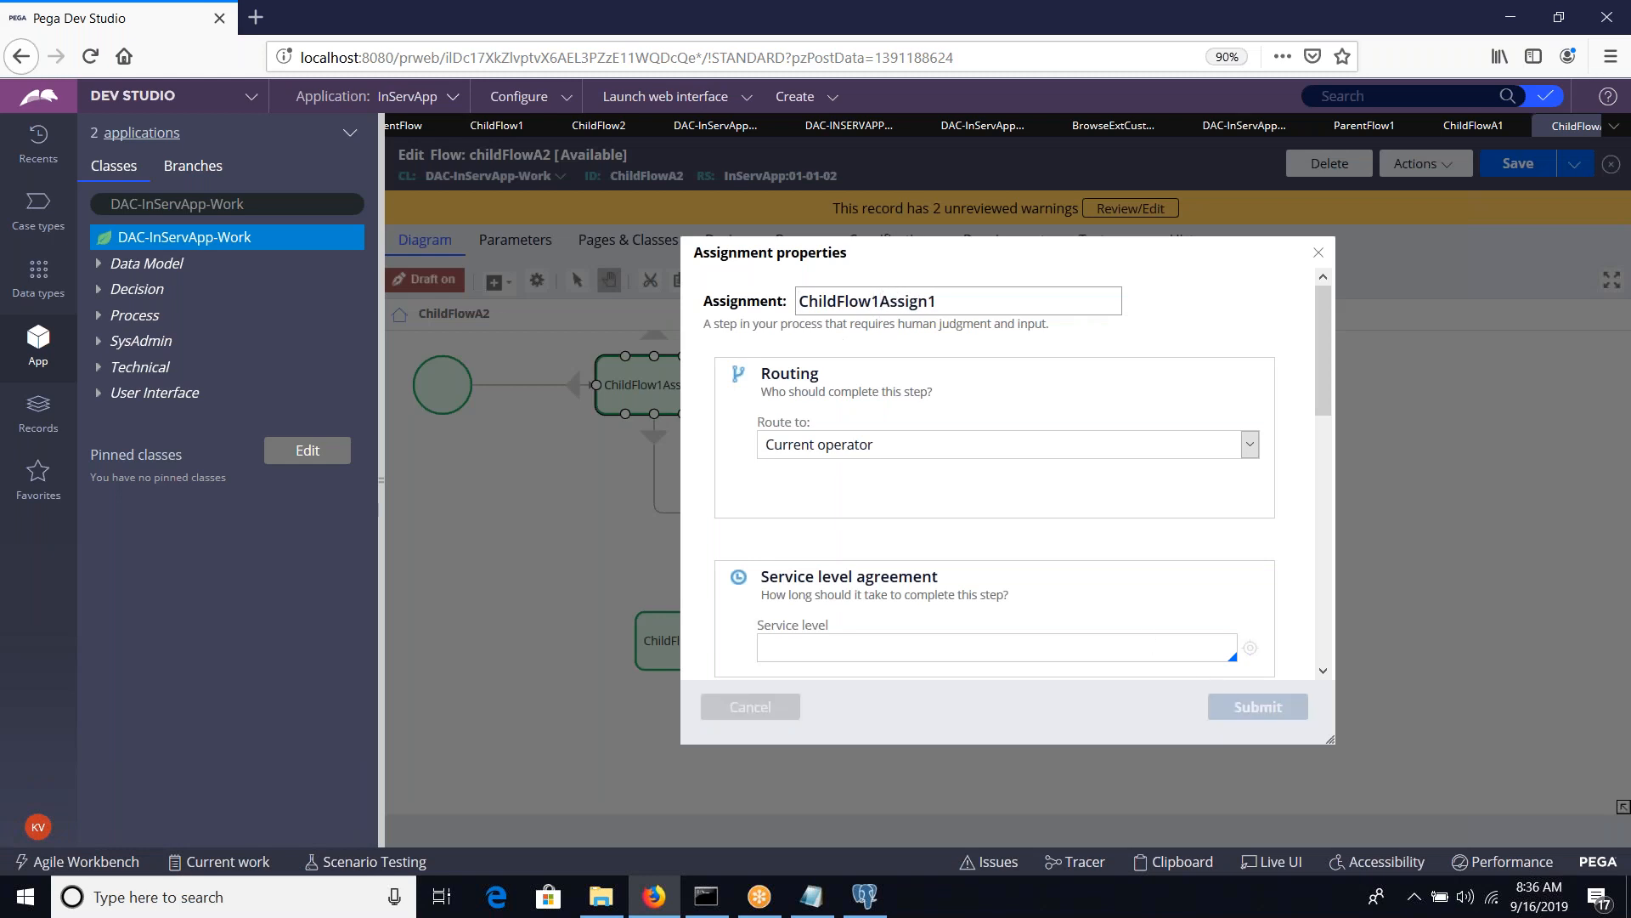
Rename the second assignment in the childFlowA2 diagram to ChildFlow2Assign2
double_click(695, 640)
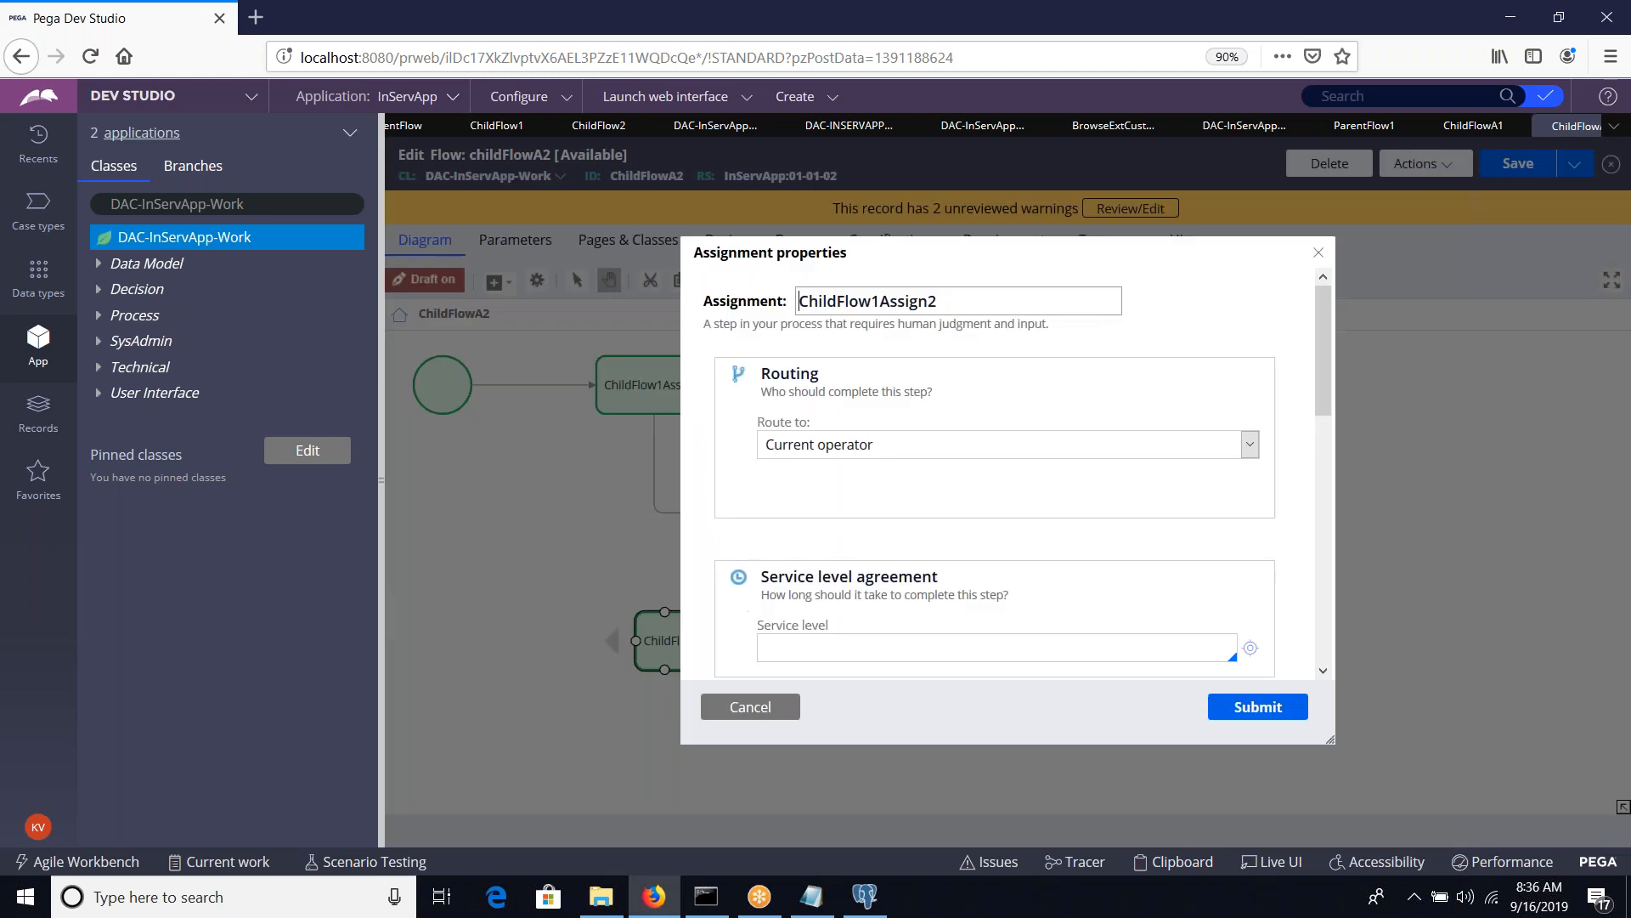
key(BackSpace)
text(2)
click(1257, 712)
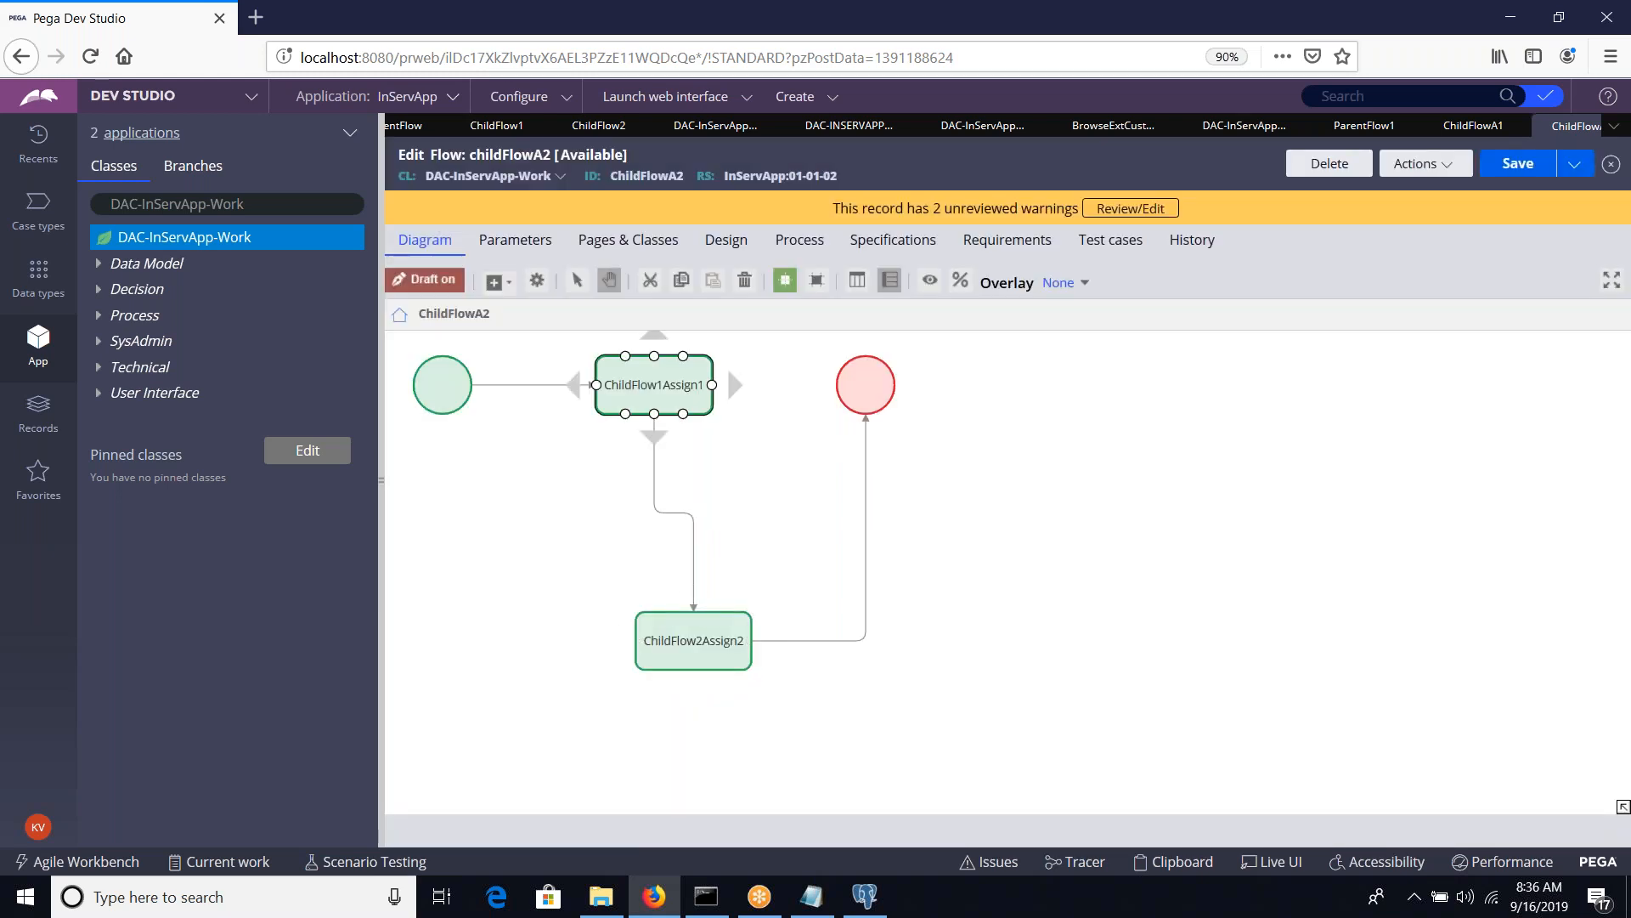
Rename the first assignment to ChildFlow2Assign1 and save the childFlowA2 flow
double_click(705, 408)
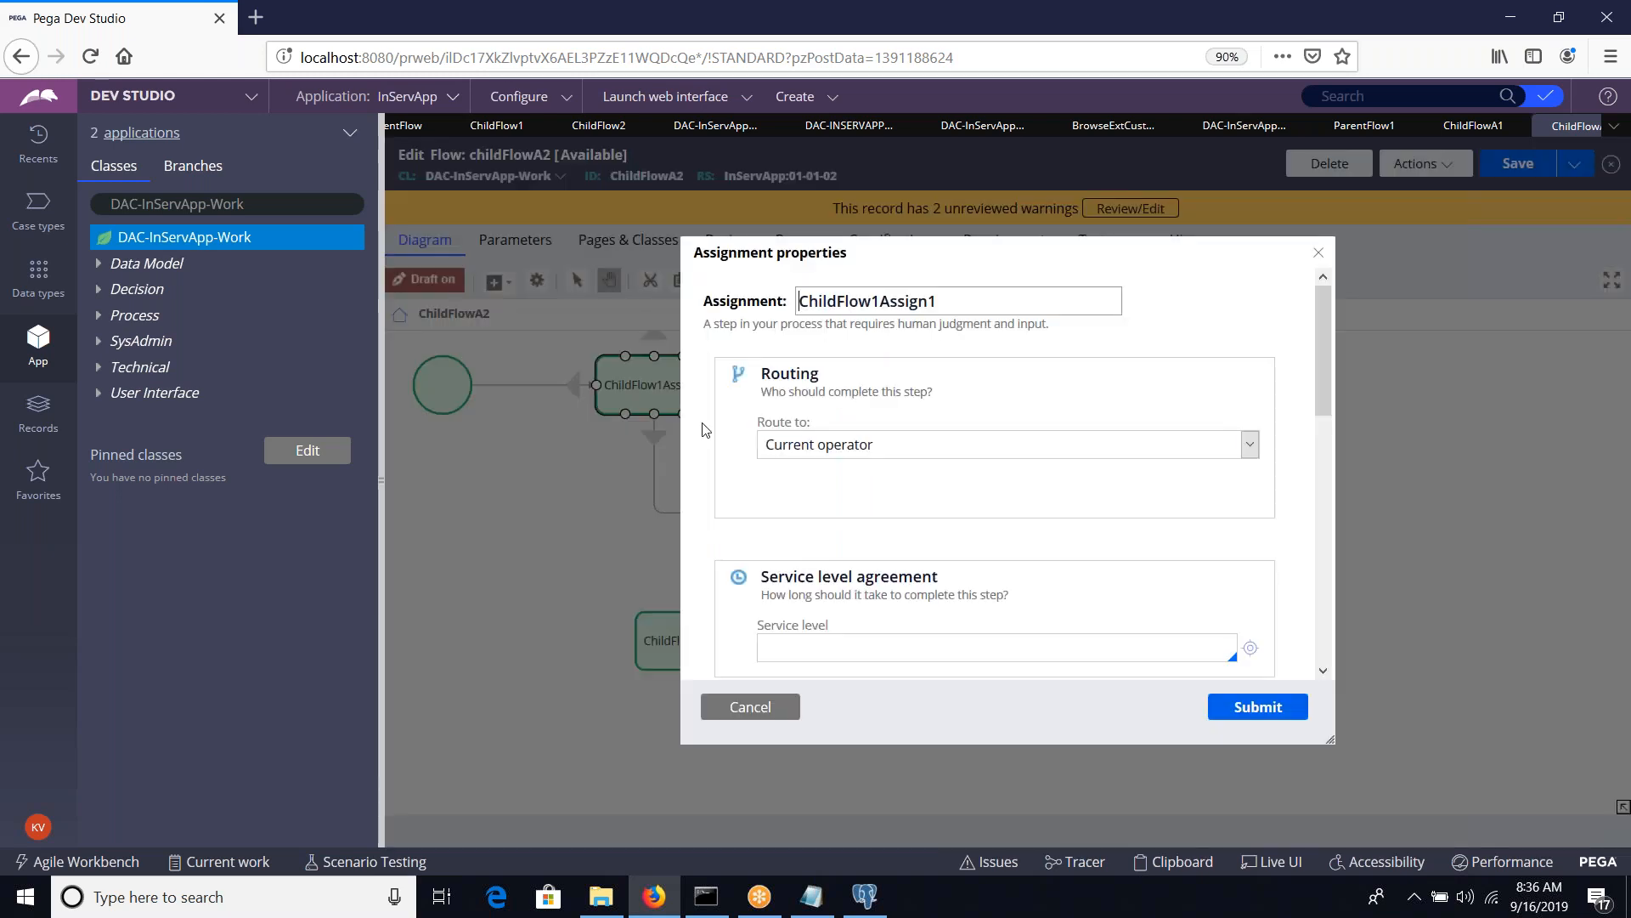
click(881, 301)
key(BackSpace)
text(2)
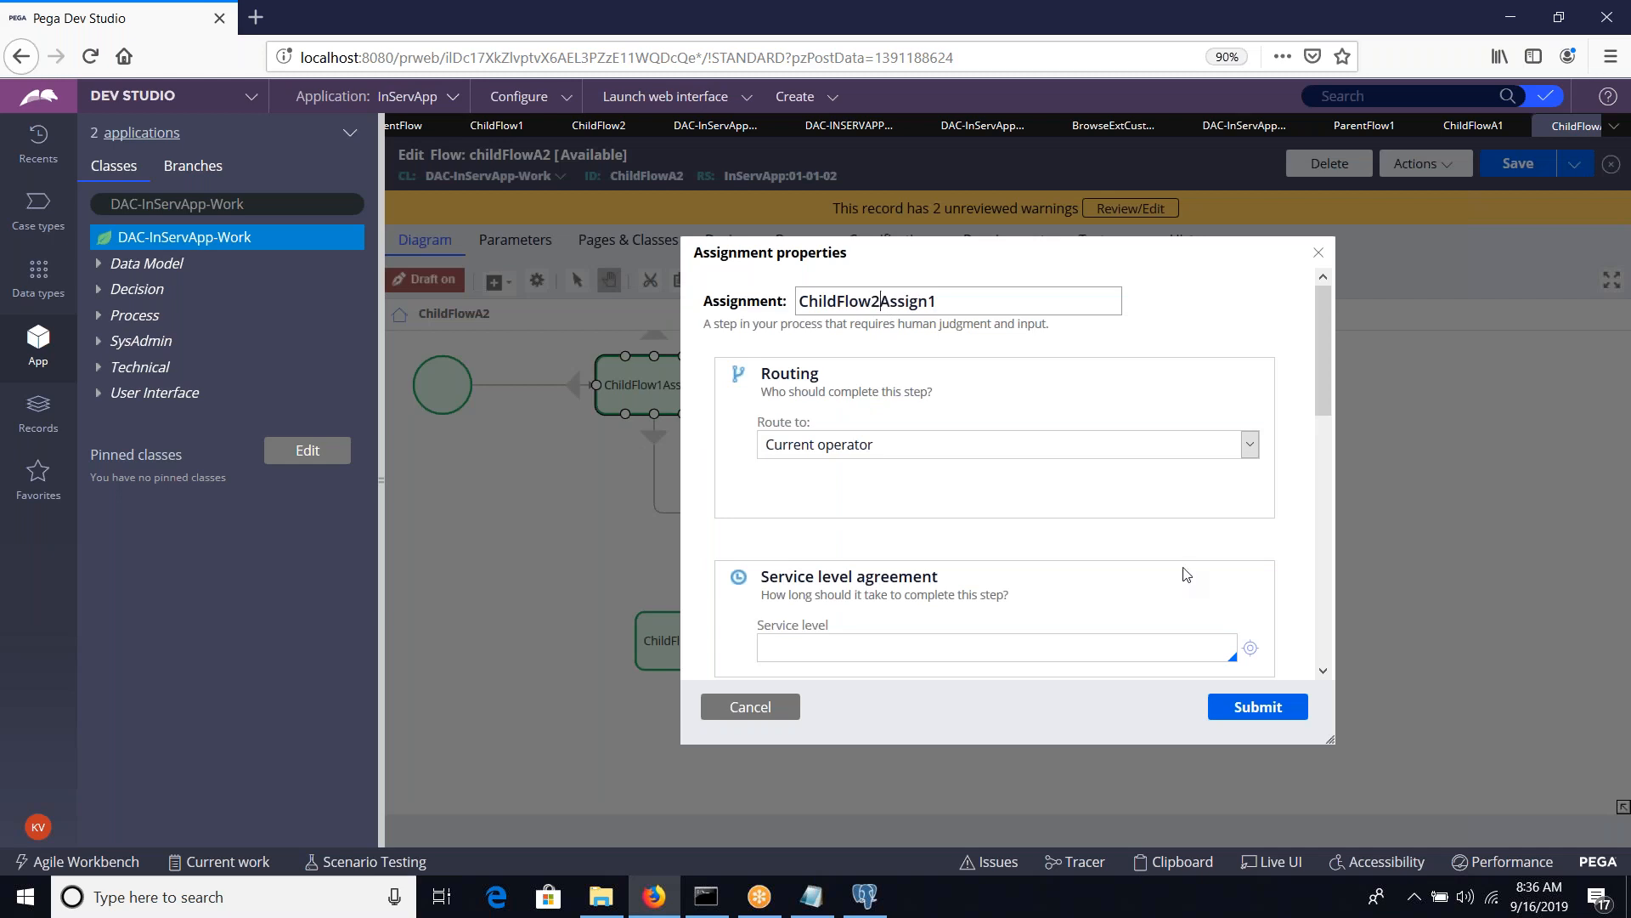
click(1245, 711)
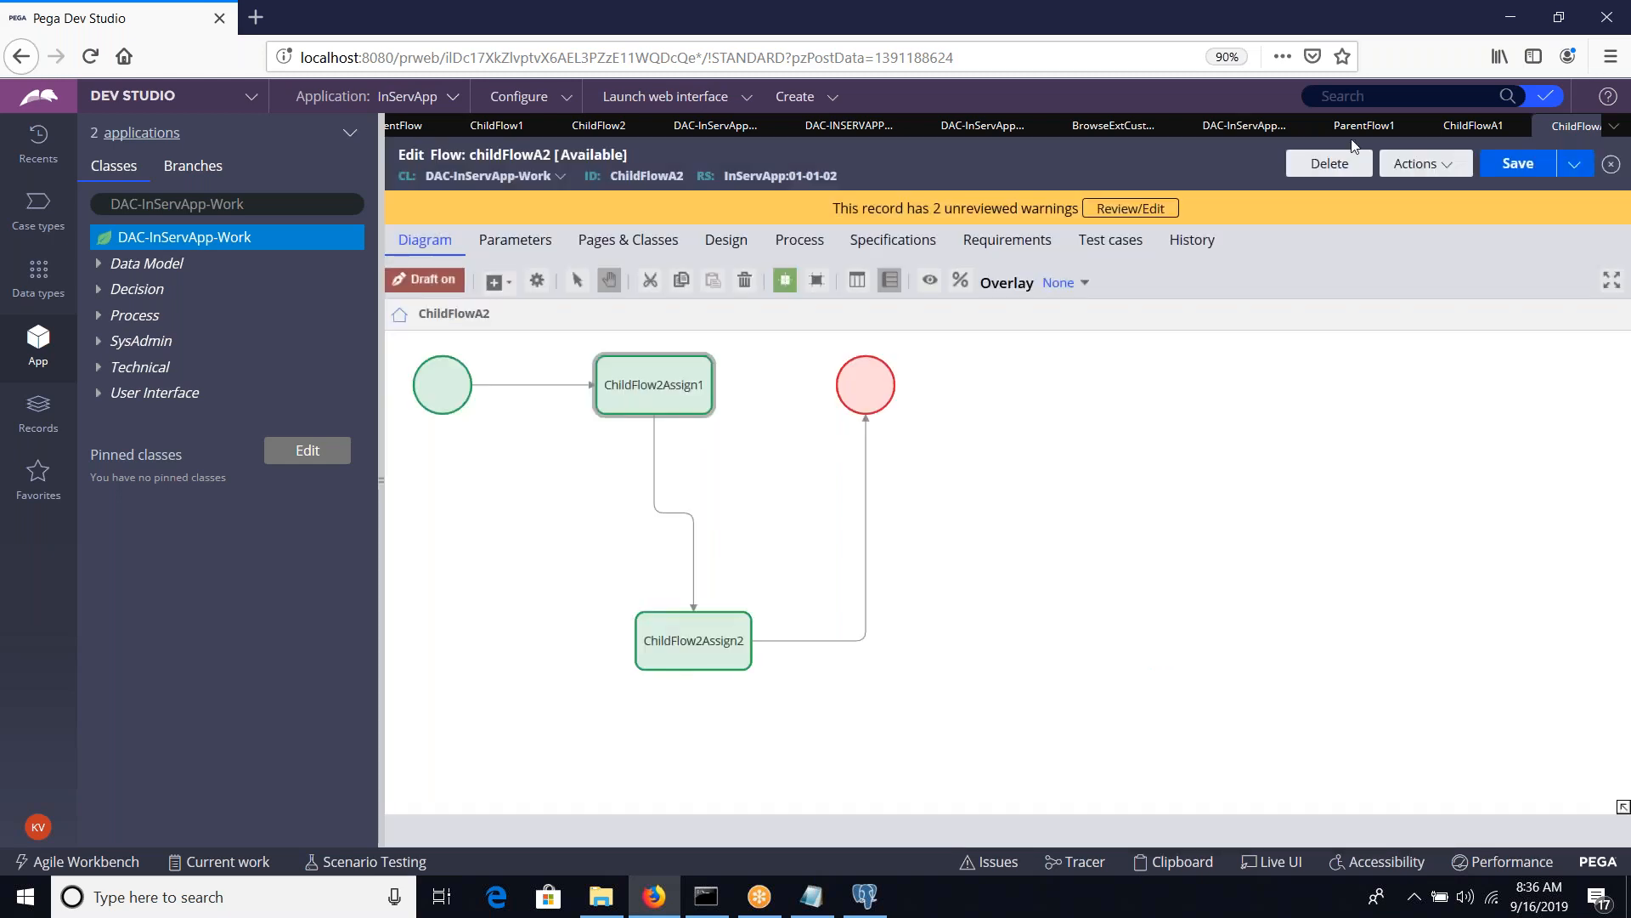
click(1513, 153)
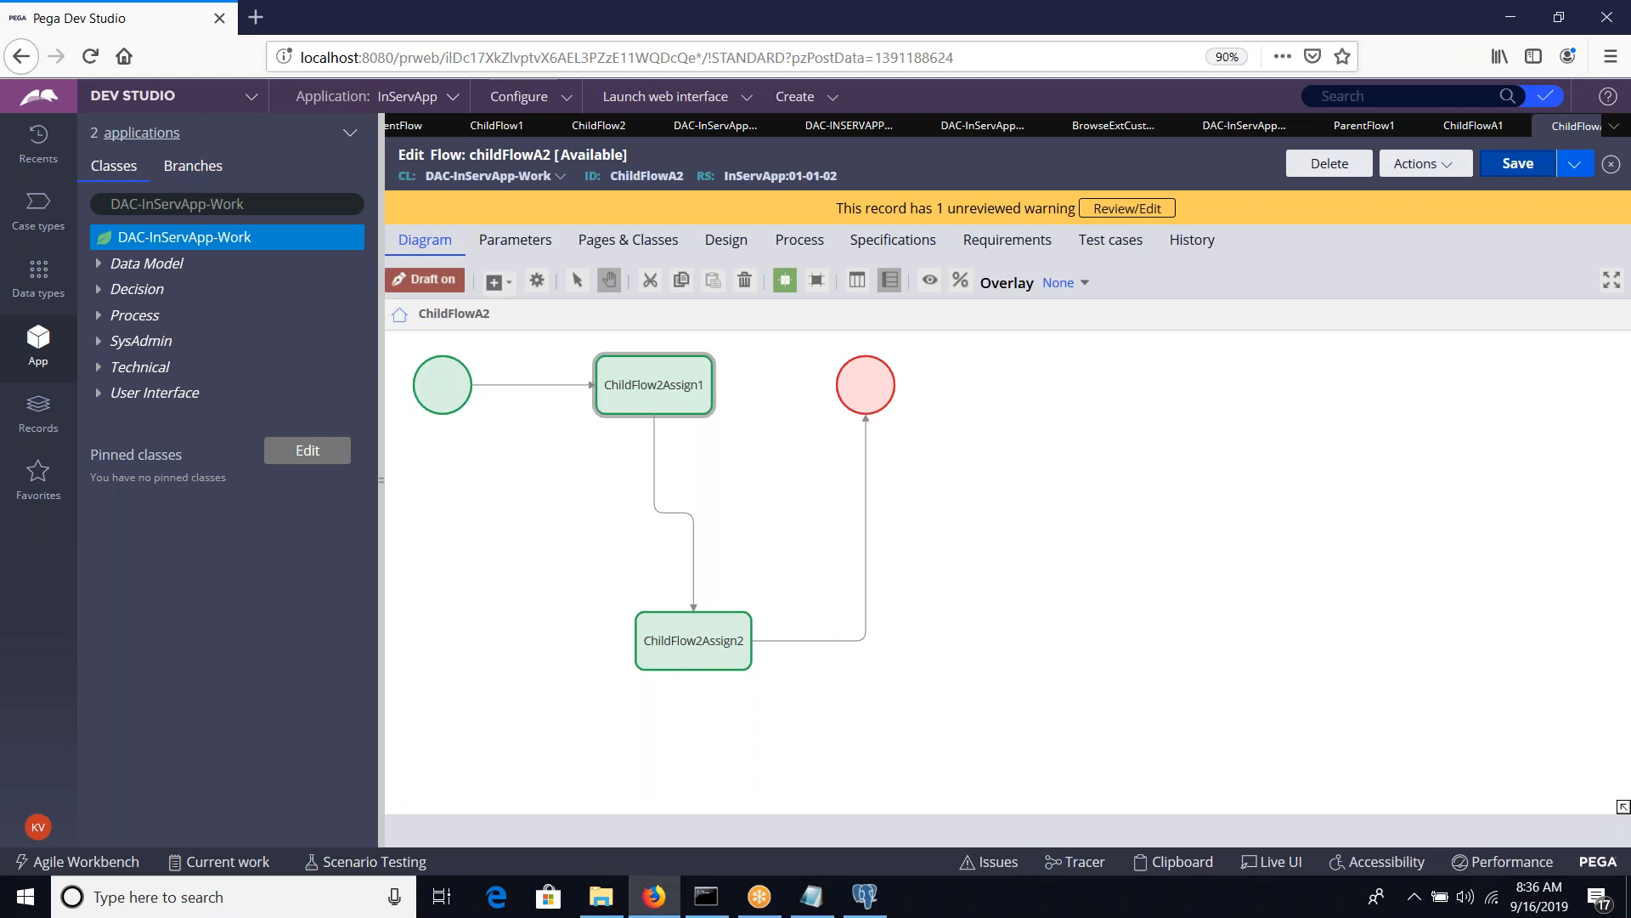
Close all open rule records, cancelling the Split For Each properties in ParentFlow and closing that flow as well
click(1612, 126)
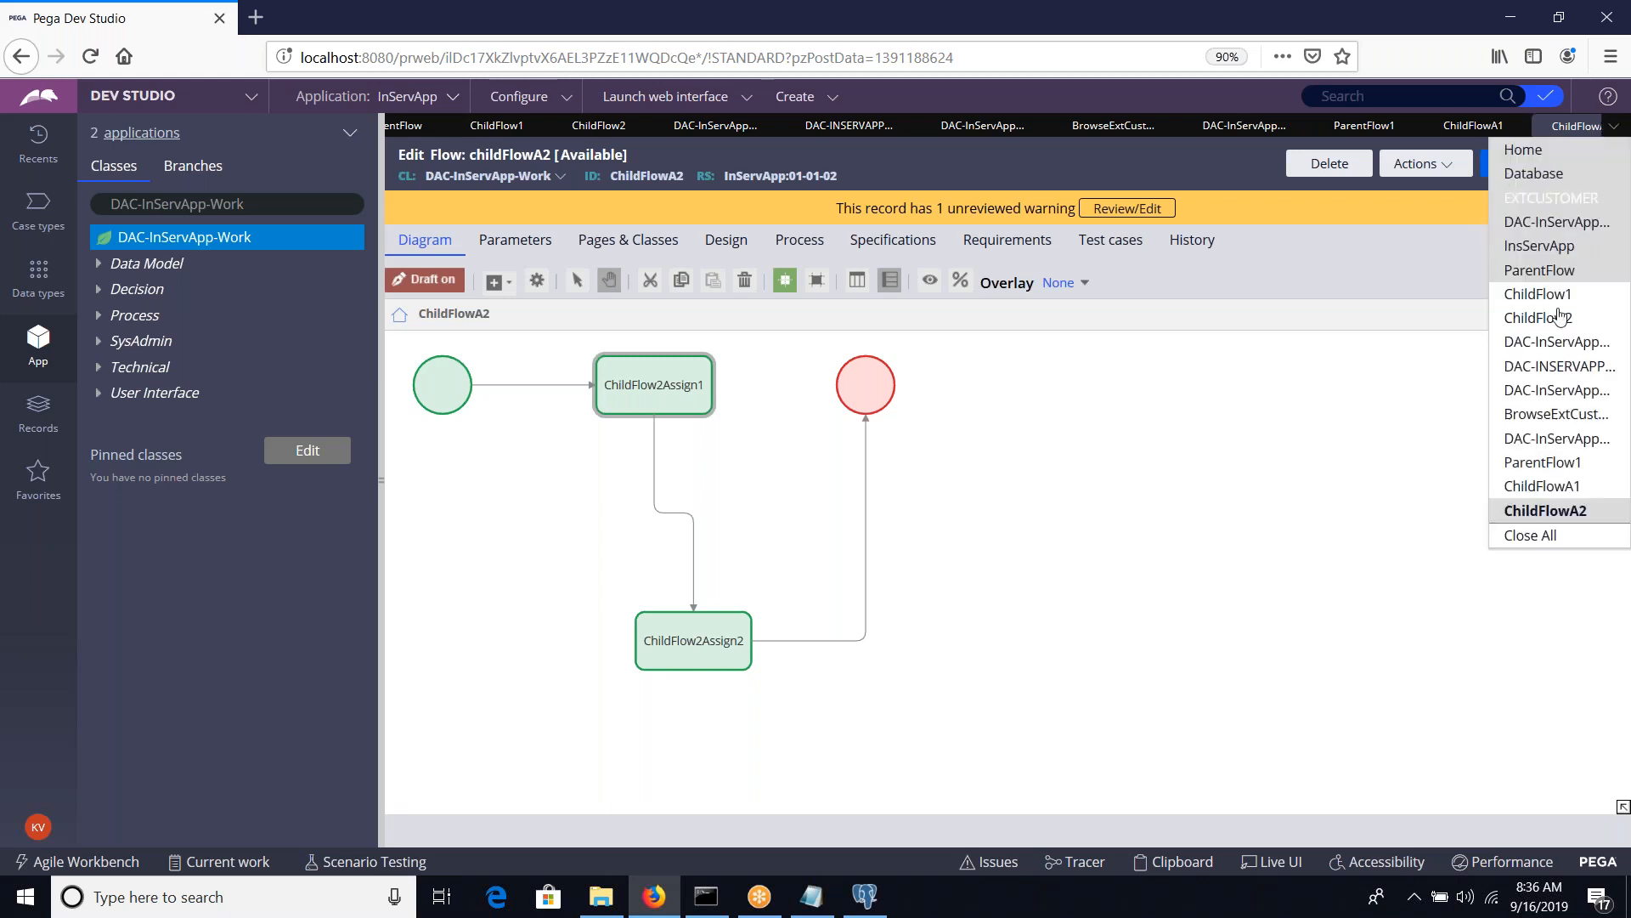
click(1542, 535)
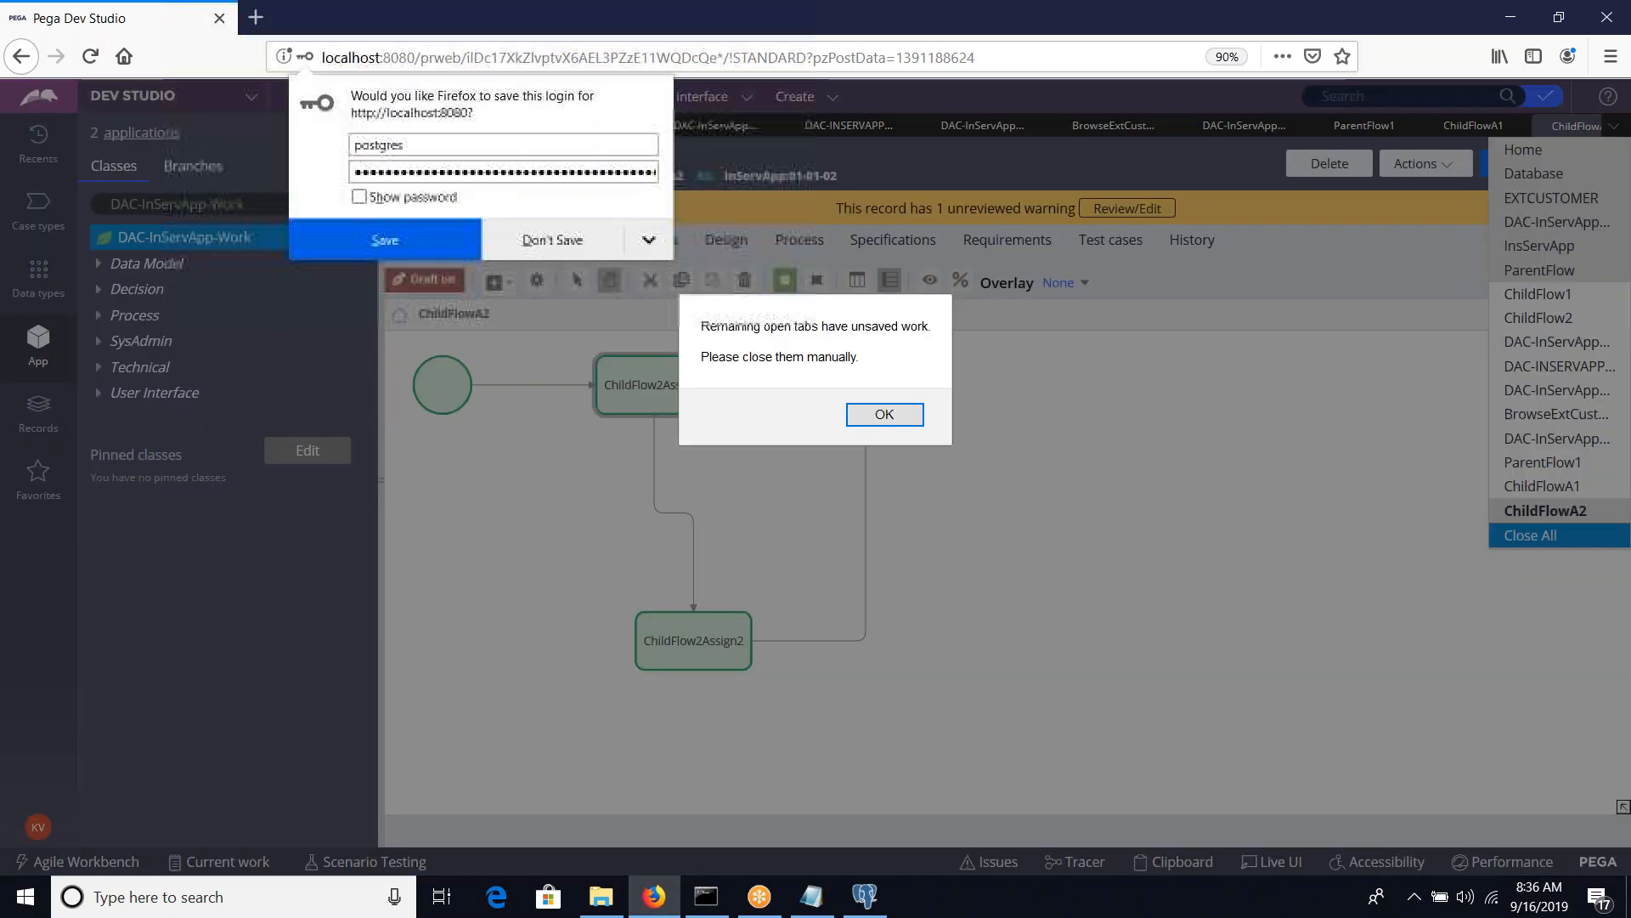
click(878, 419)
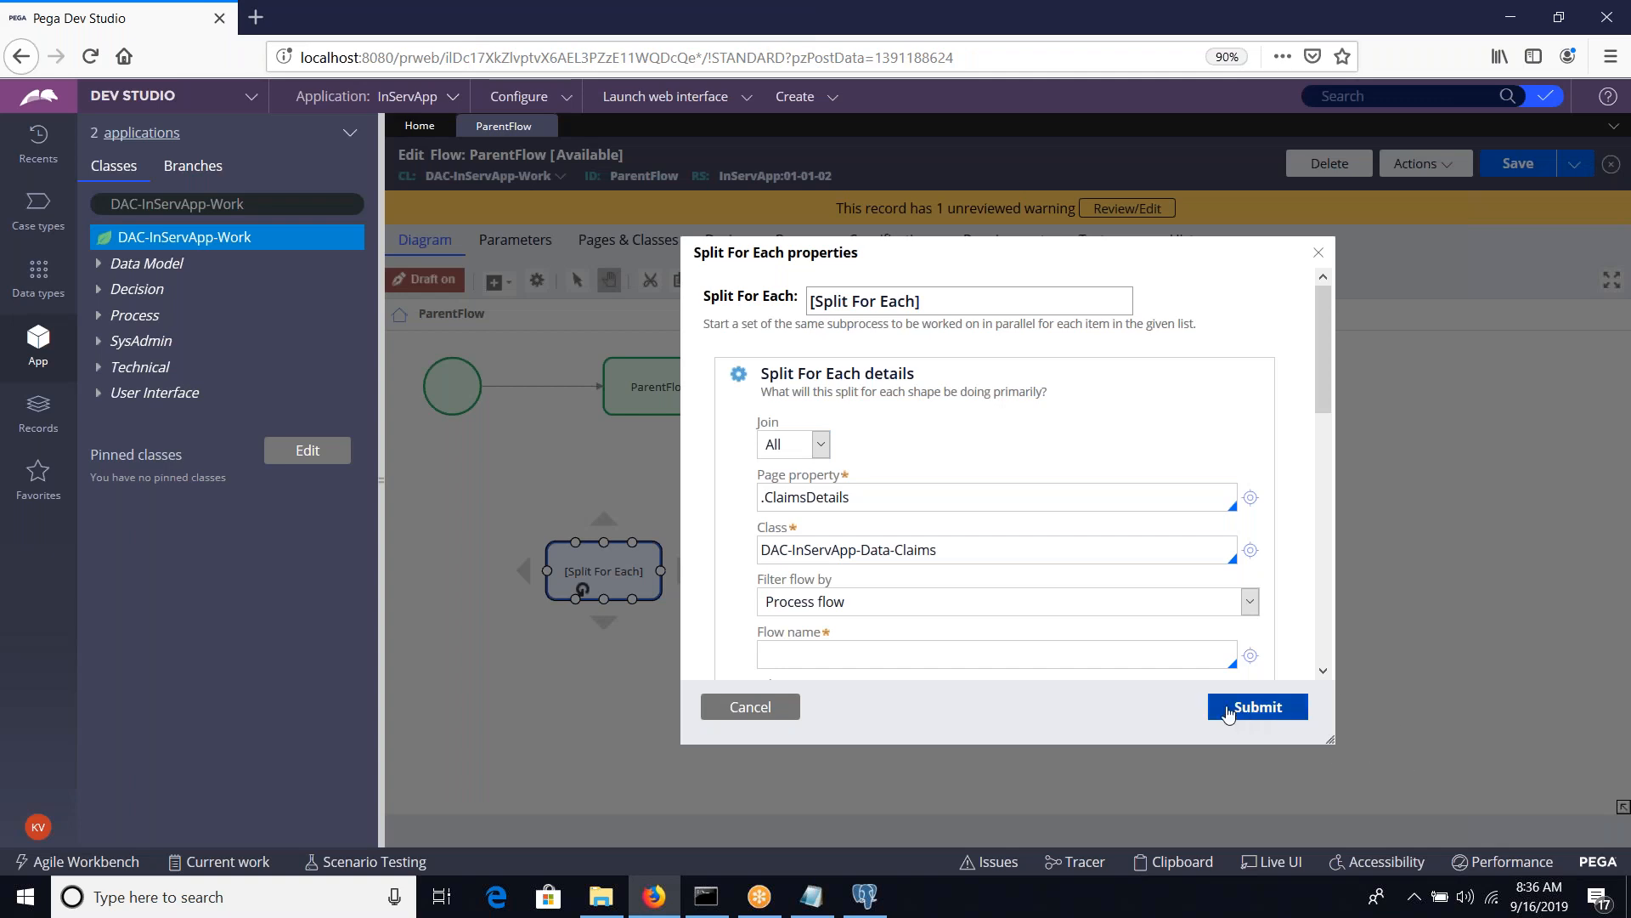
click(737, 721)
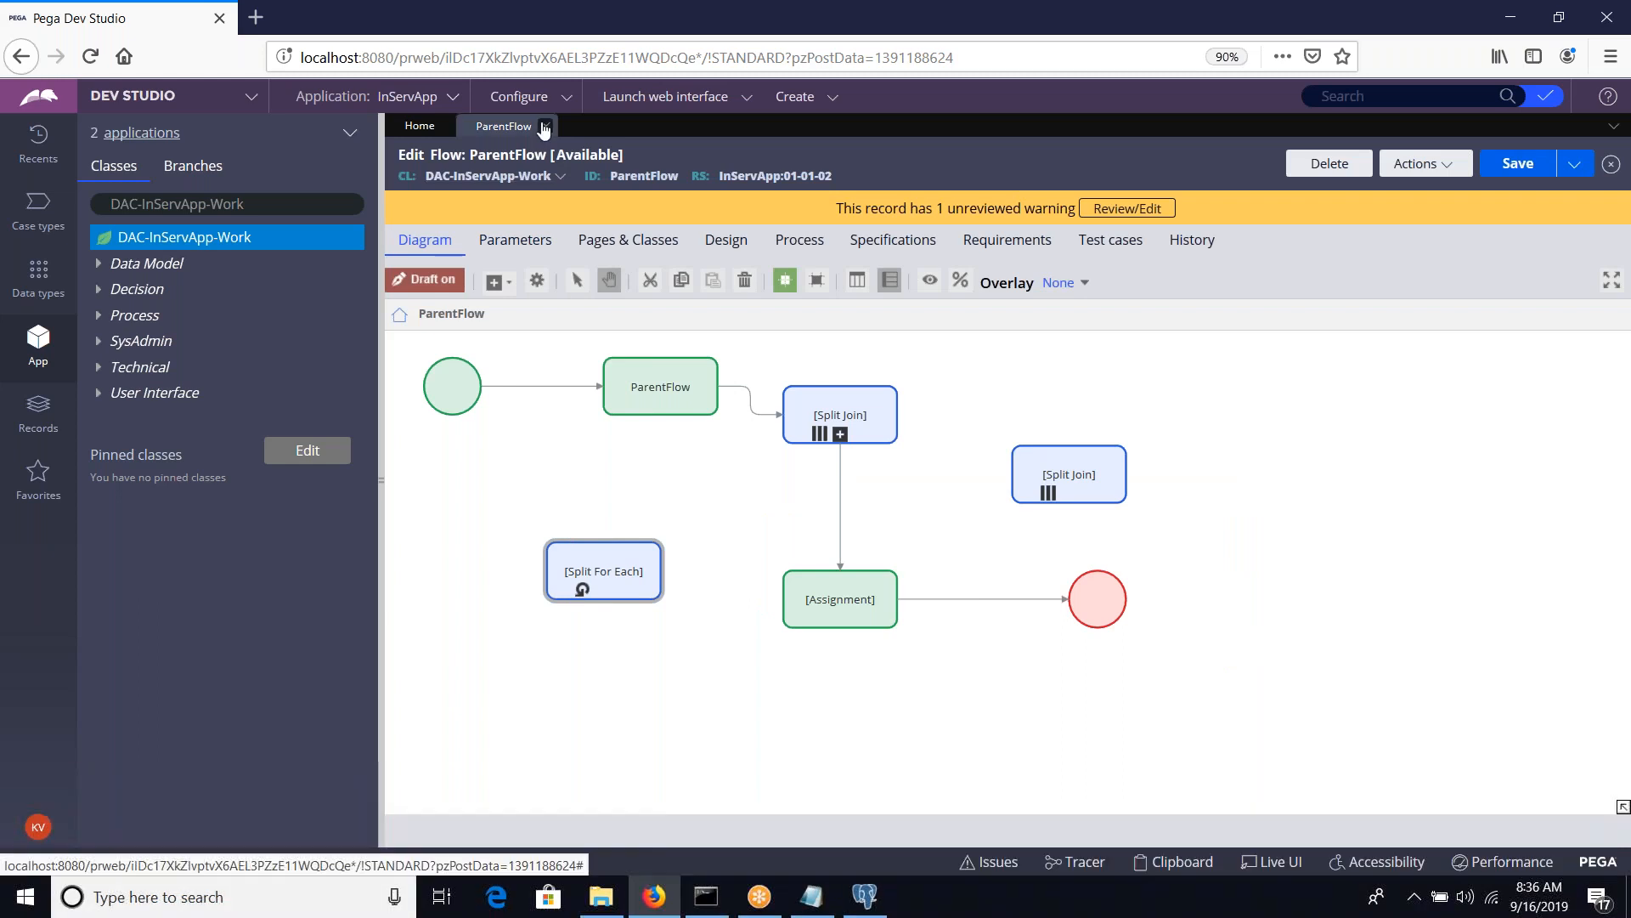
click(545, 125)
click(1229, 543)
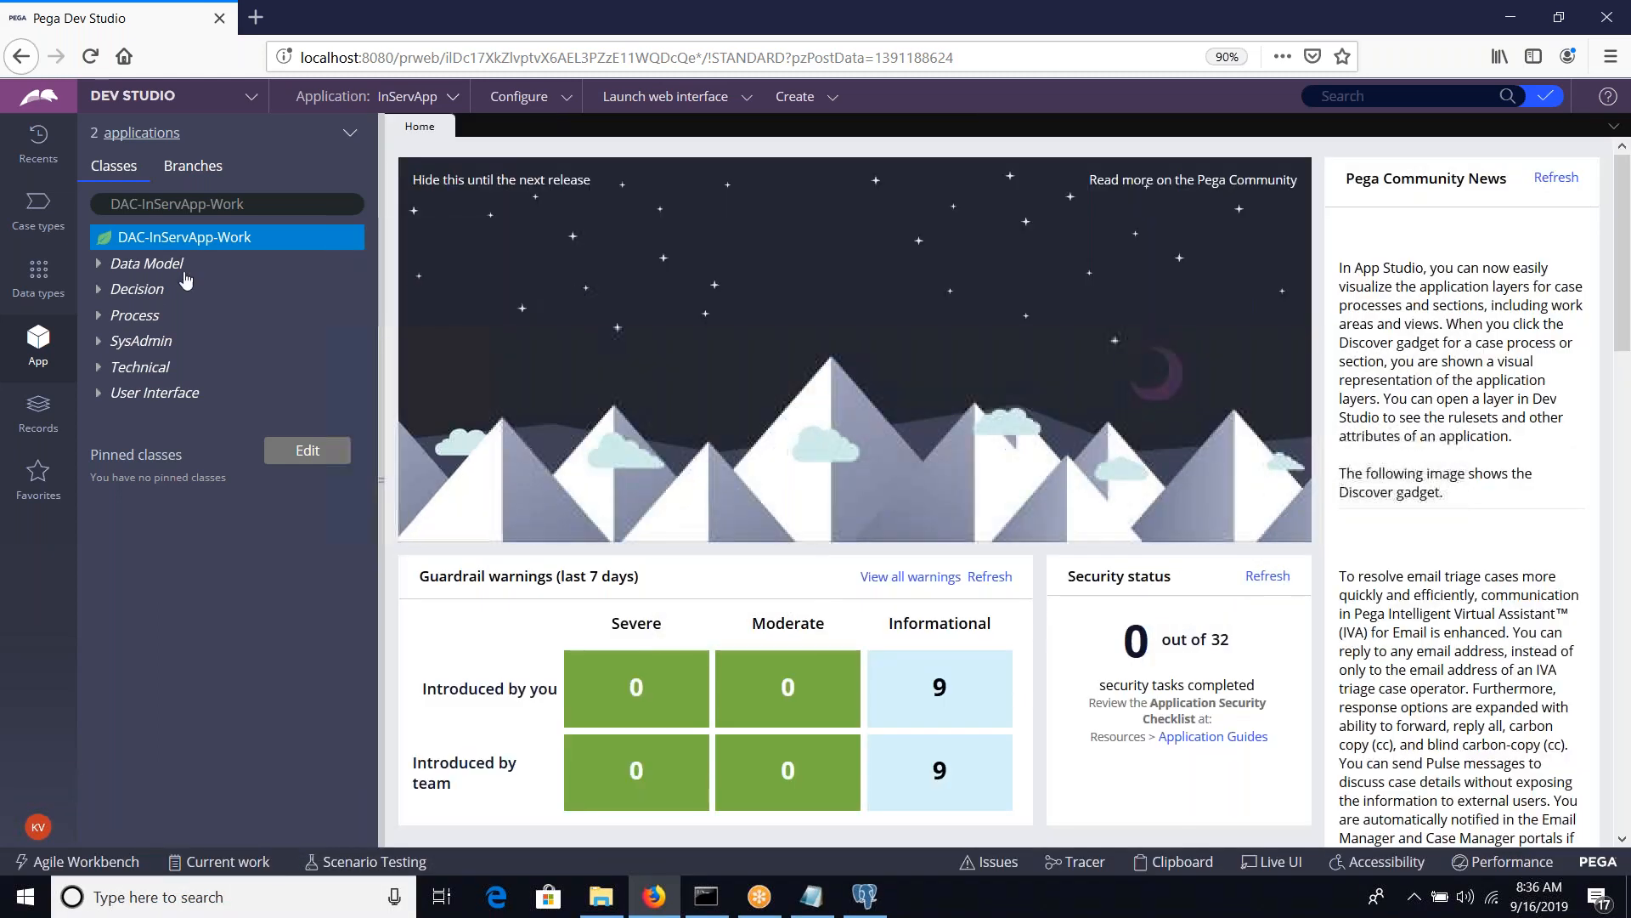
Open the ParentFlow1 flow from the Process rules of the DAC-InServApp-Work class
click(99, 319)
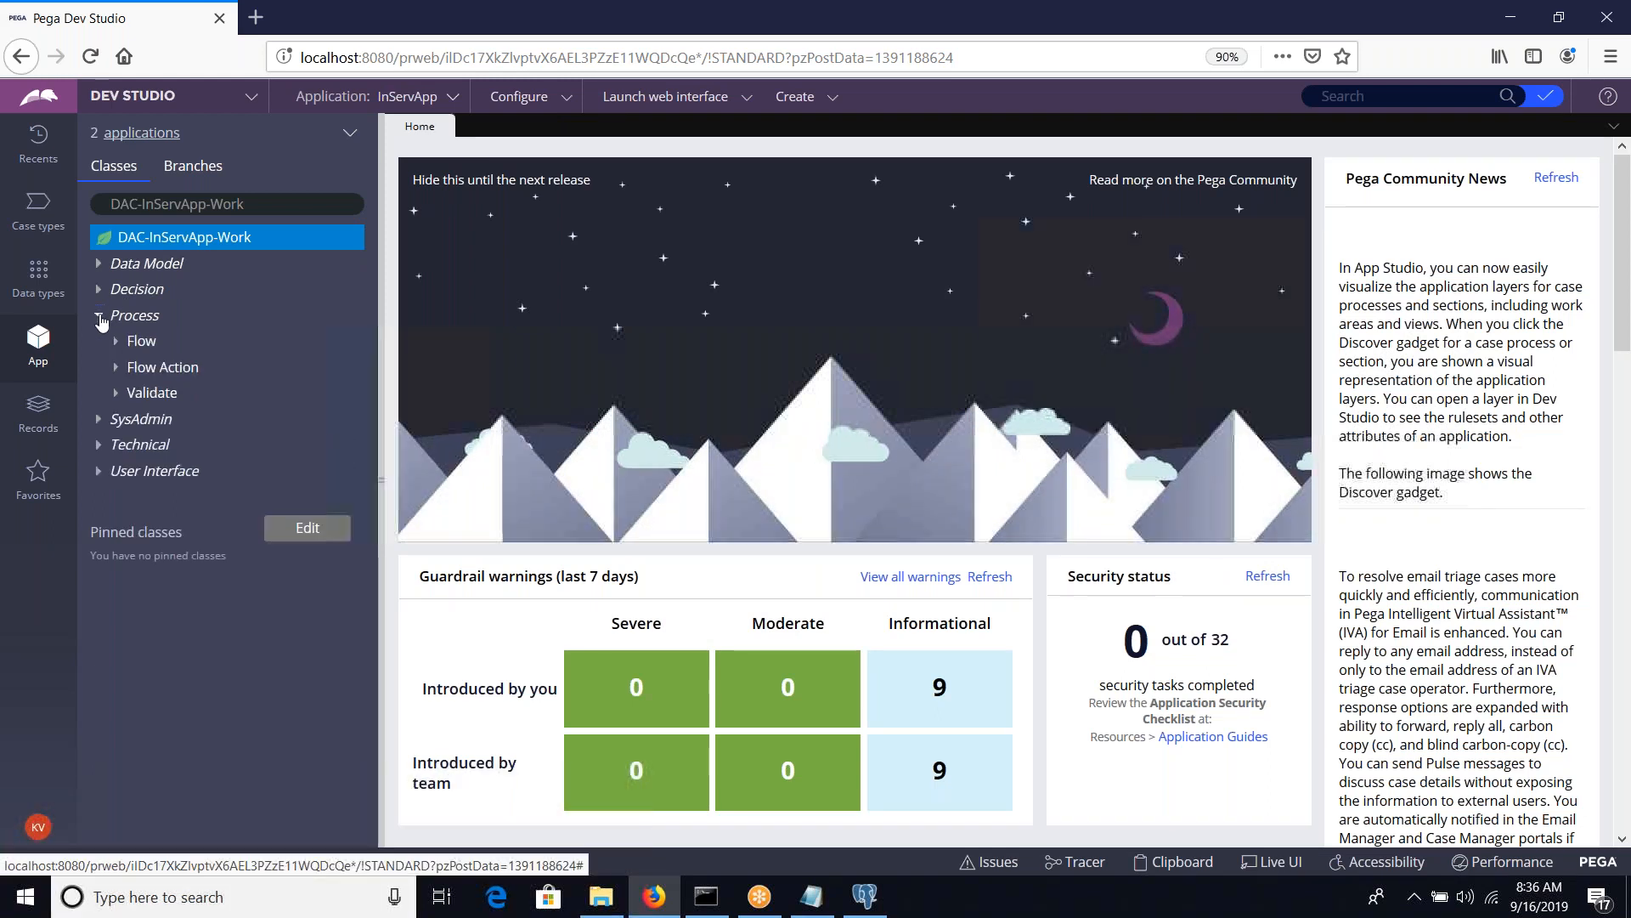
click(142, 341)
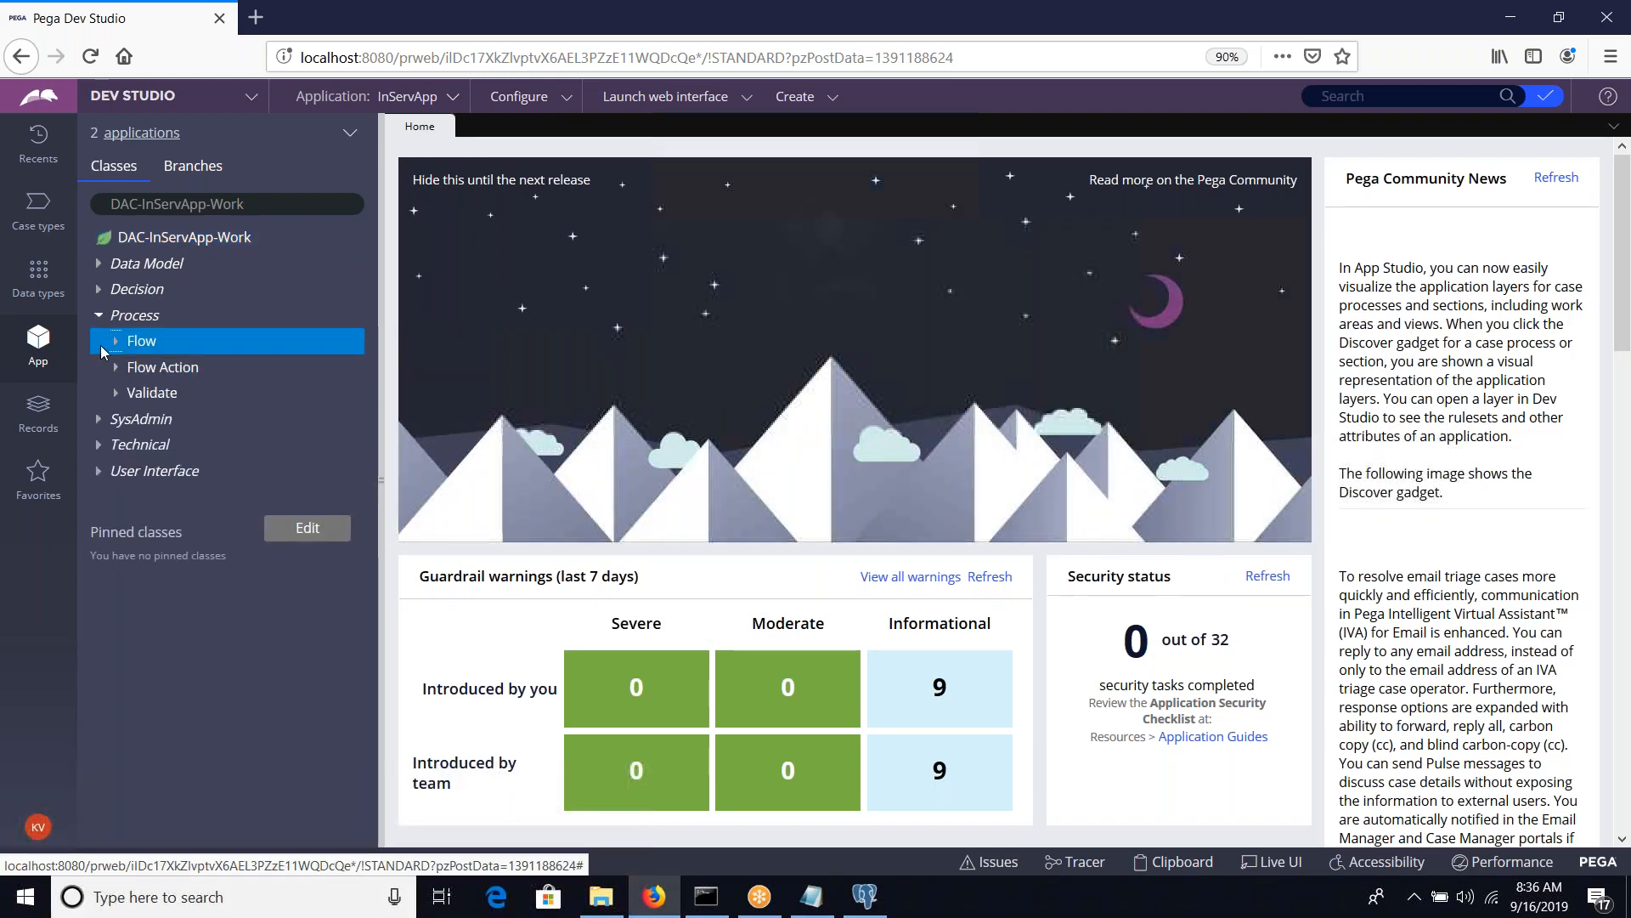
click(116, 342)
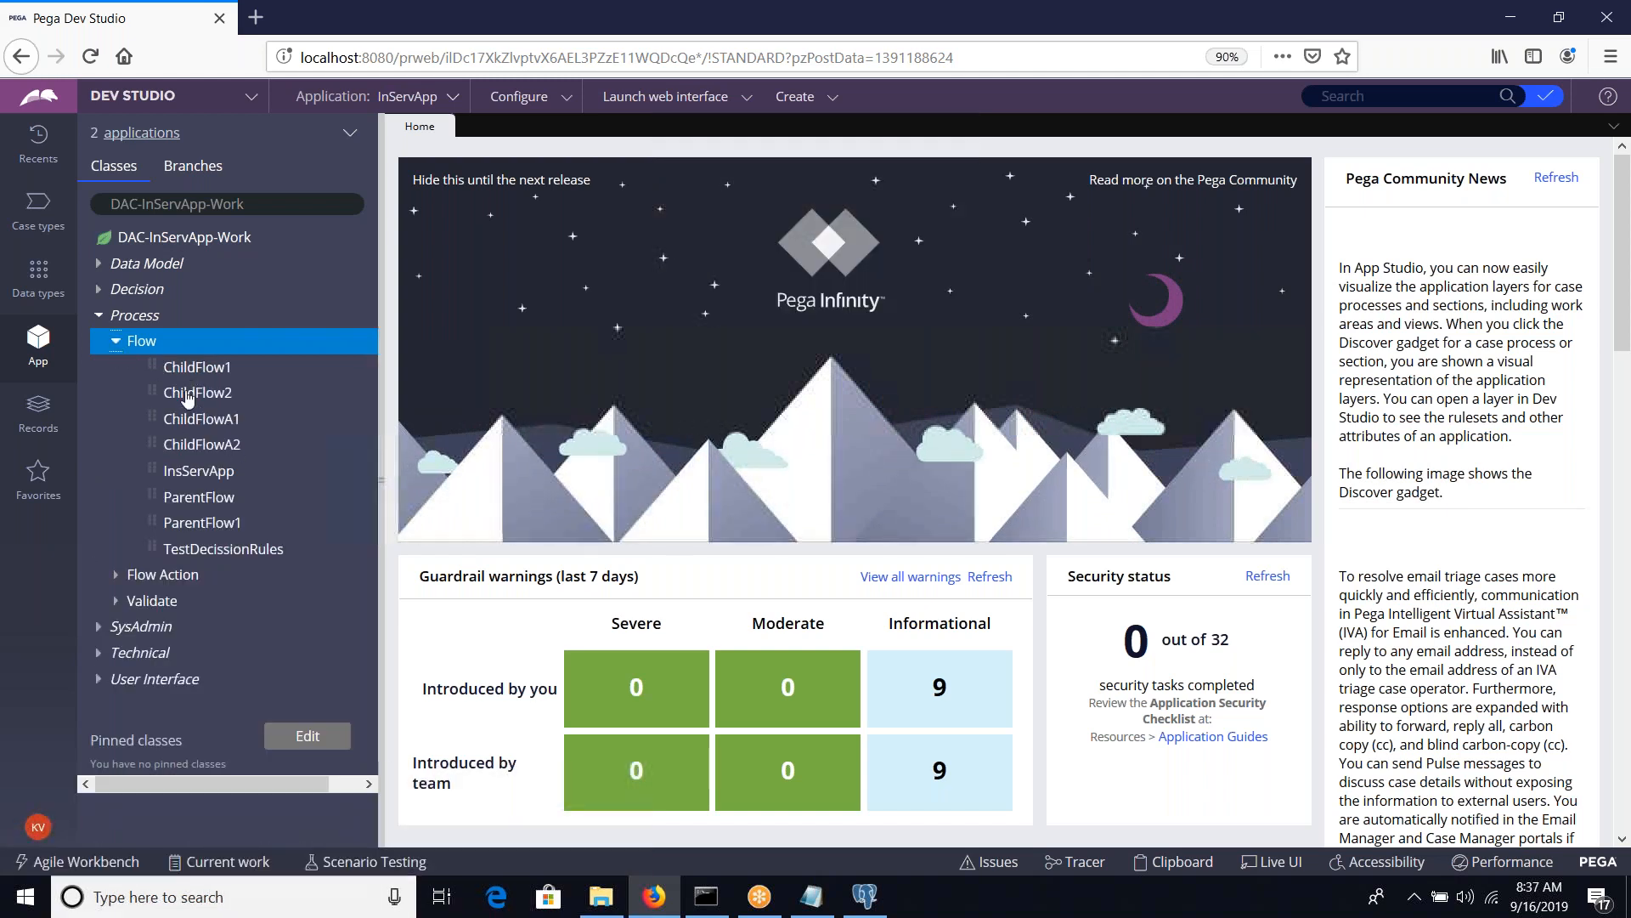
click(203, 524)
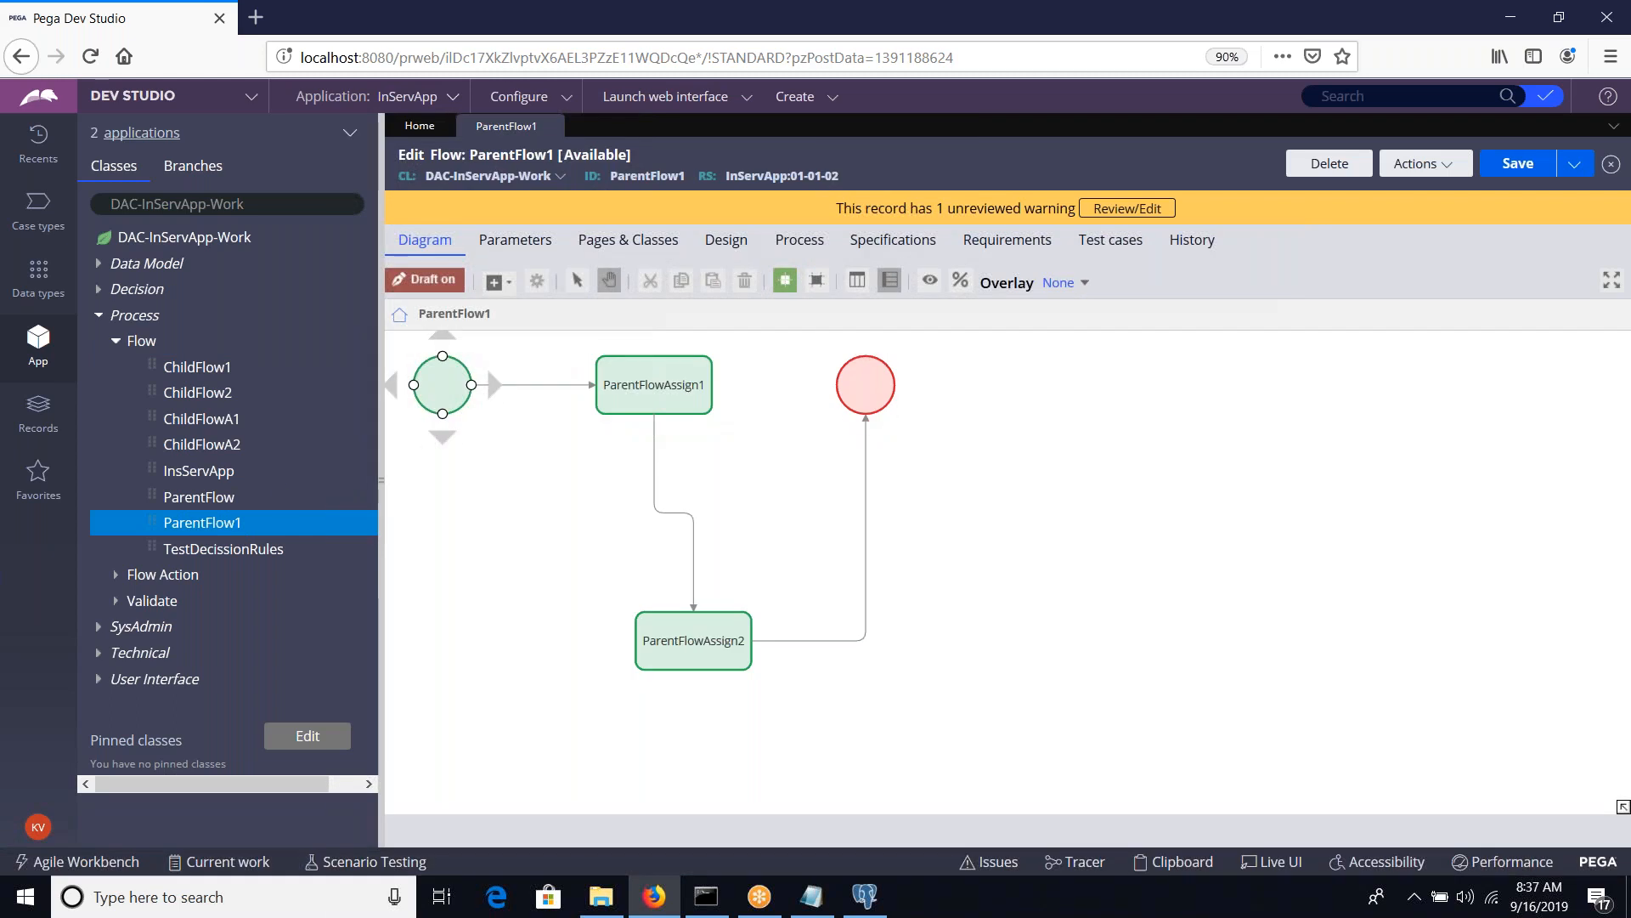
Switch to the Notepad notes, review the ChildFlow1, ChildFlow2 and SplitJoin lines, and return to Pega Dev Studio
click(819, 905)
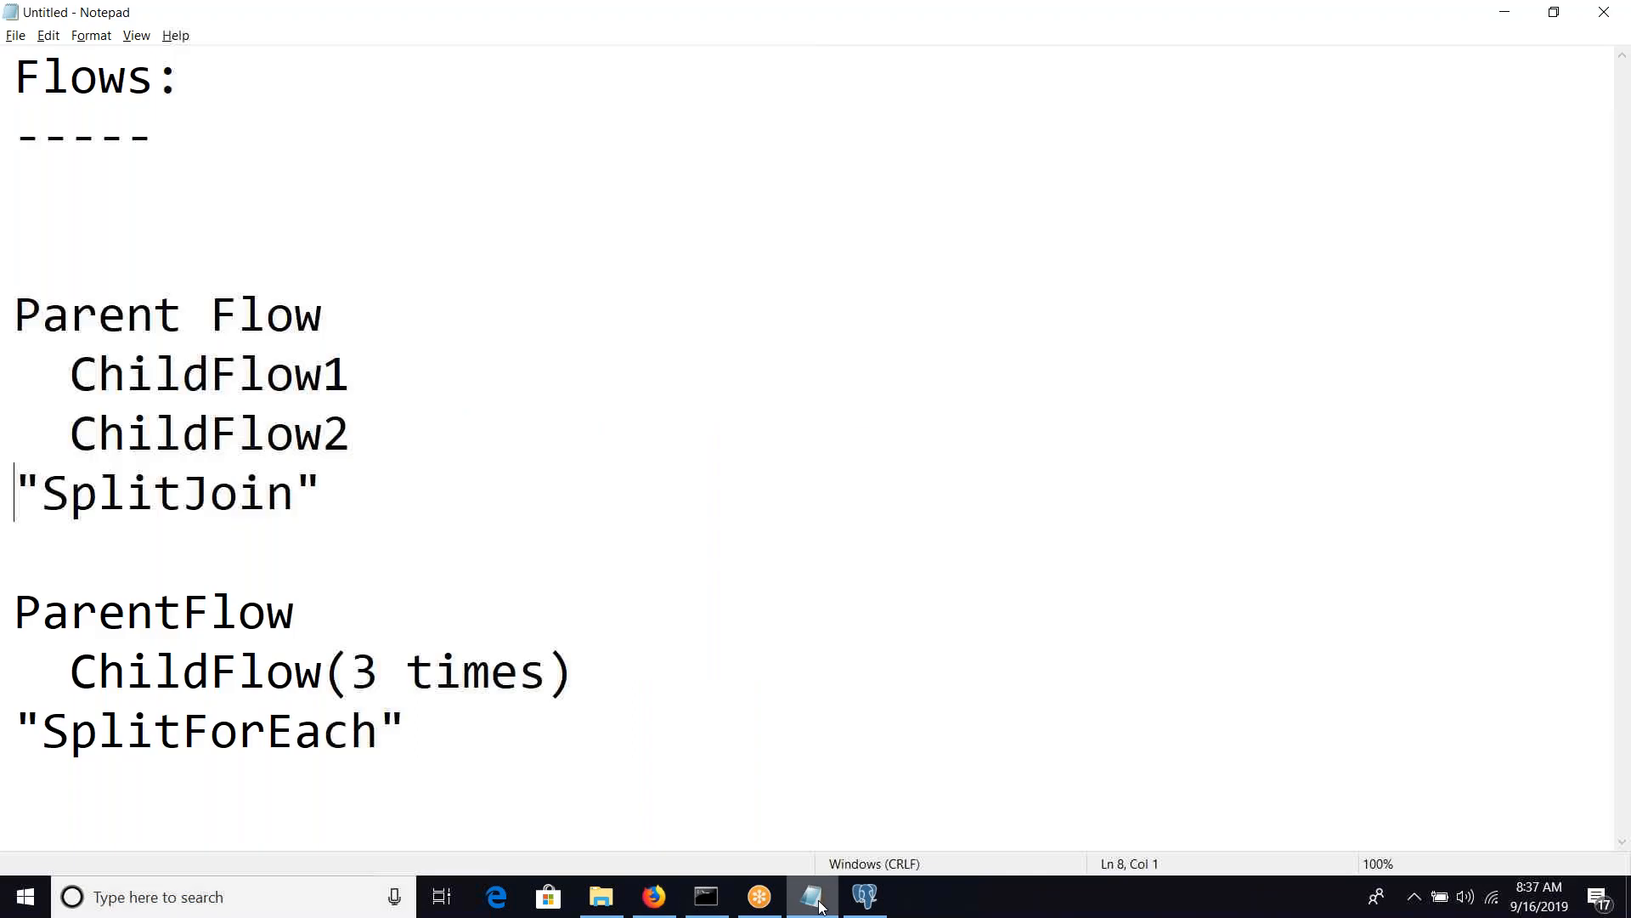
click(210, 374)
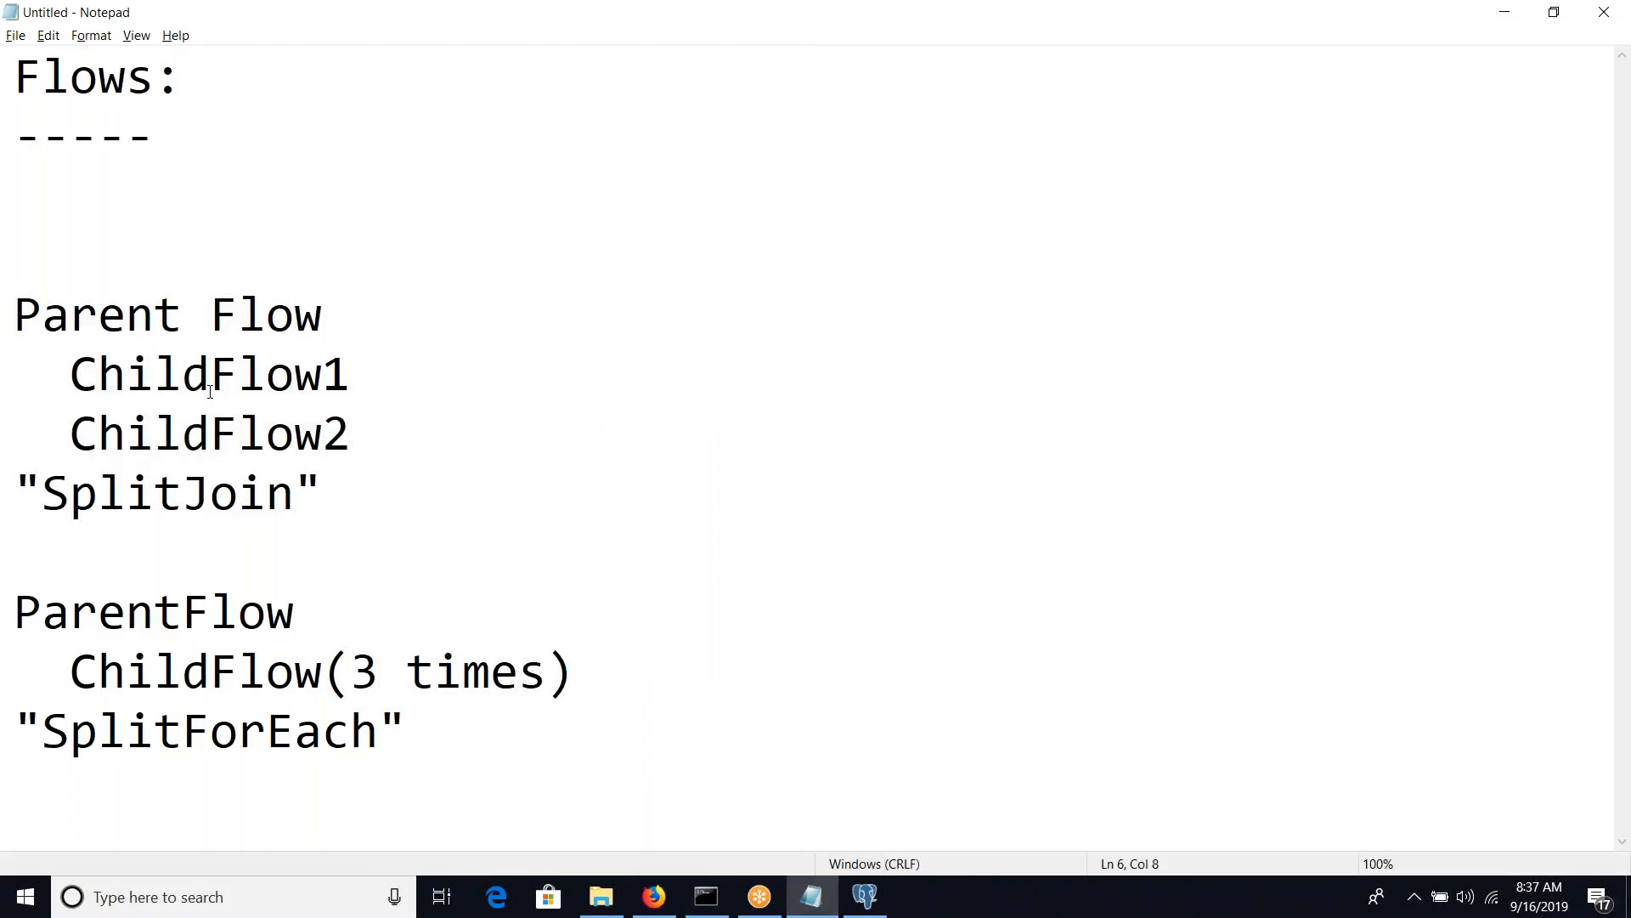
double_click(210, 391)
double_click(215, 425)
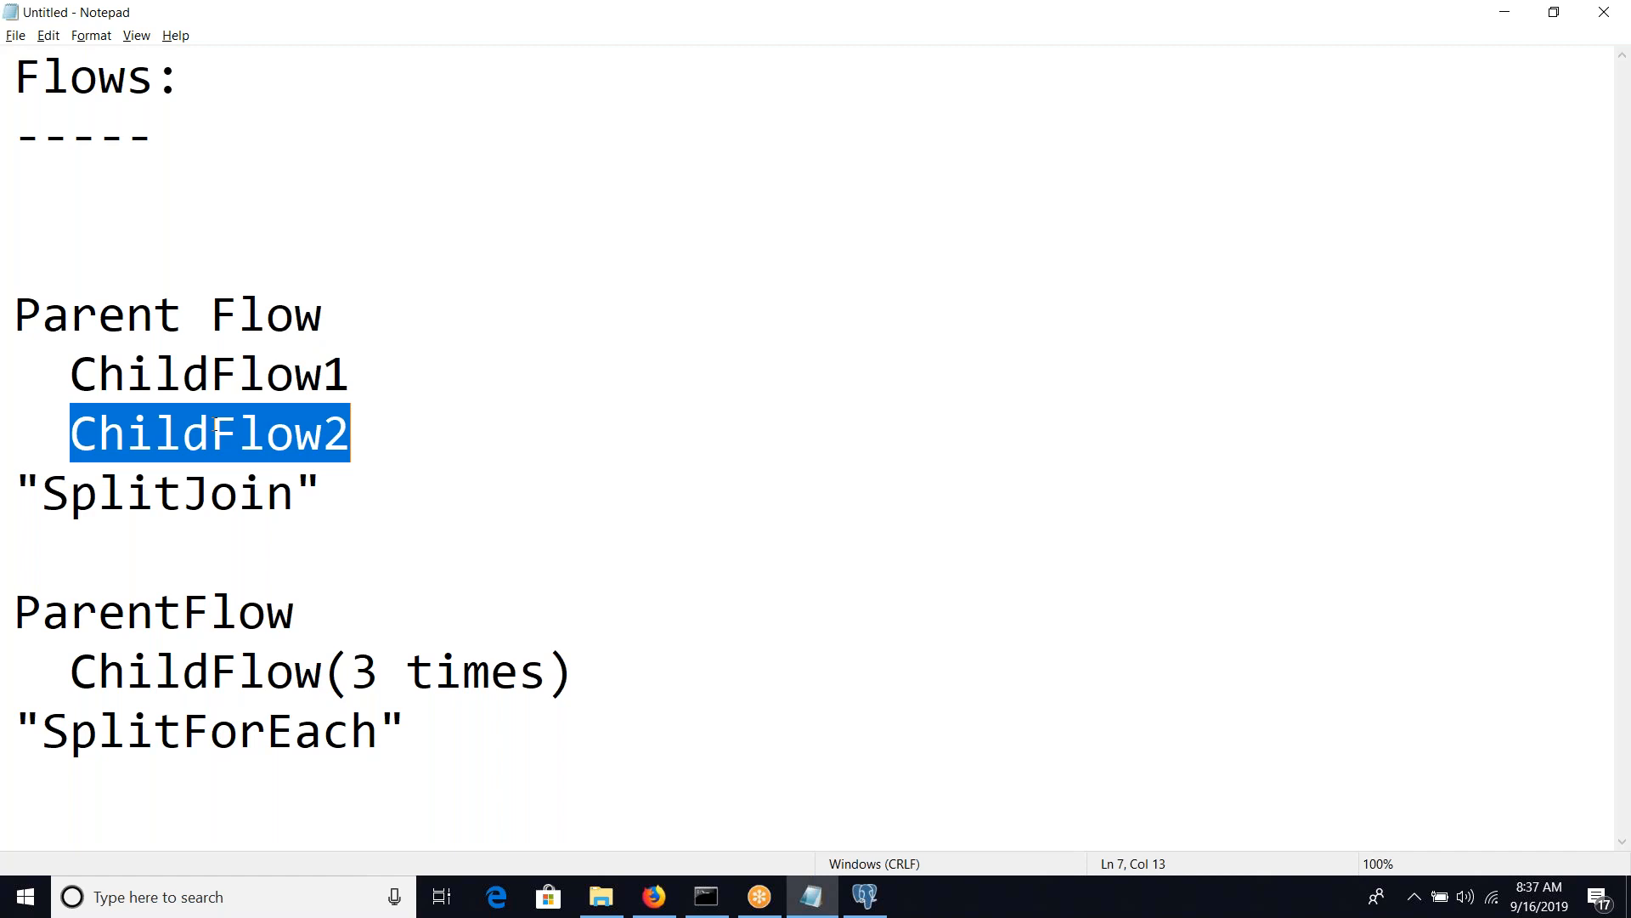
double_click(205, 486)
key(alt+Tab)
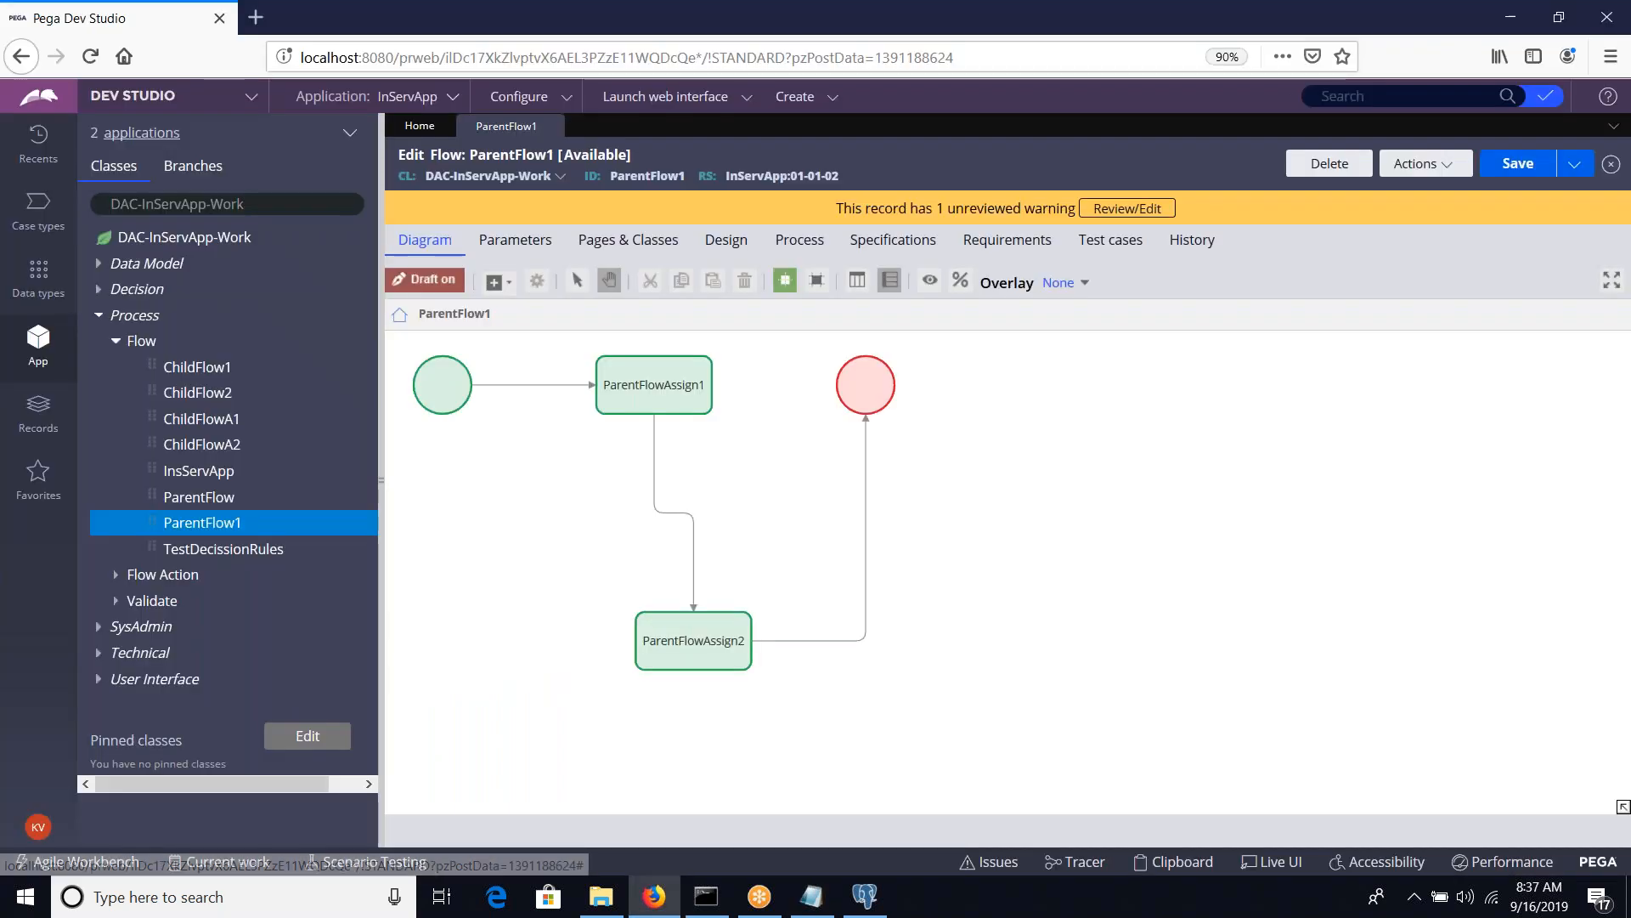
Add a Split Join shape to the ParentFlow1 diagram and place it beside ParentFlowAssign2, below the start shape
right_click(1002, 515)
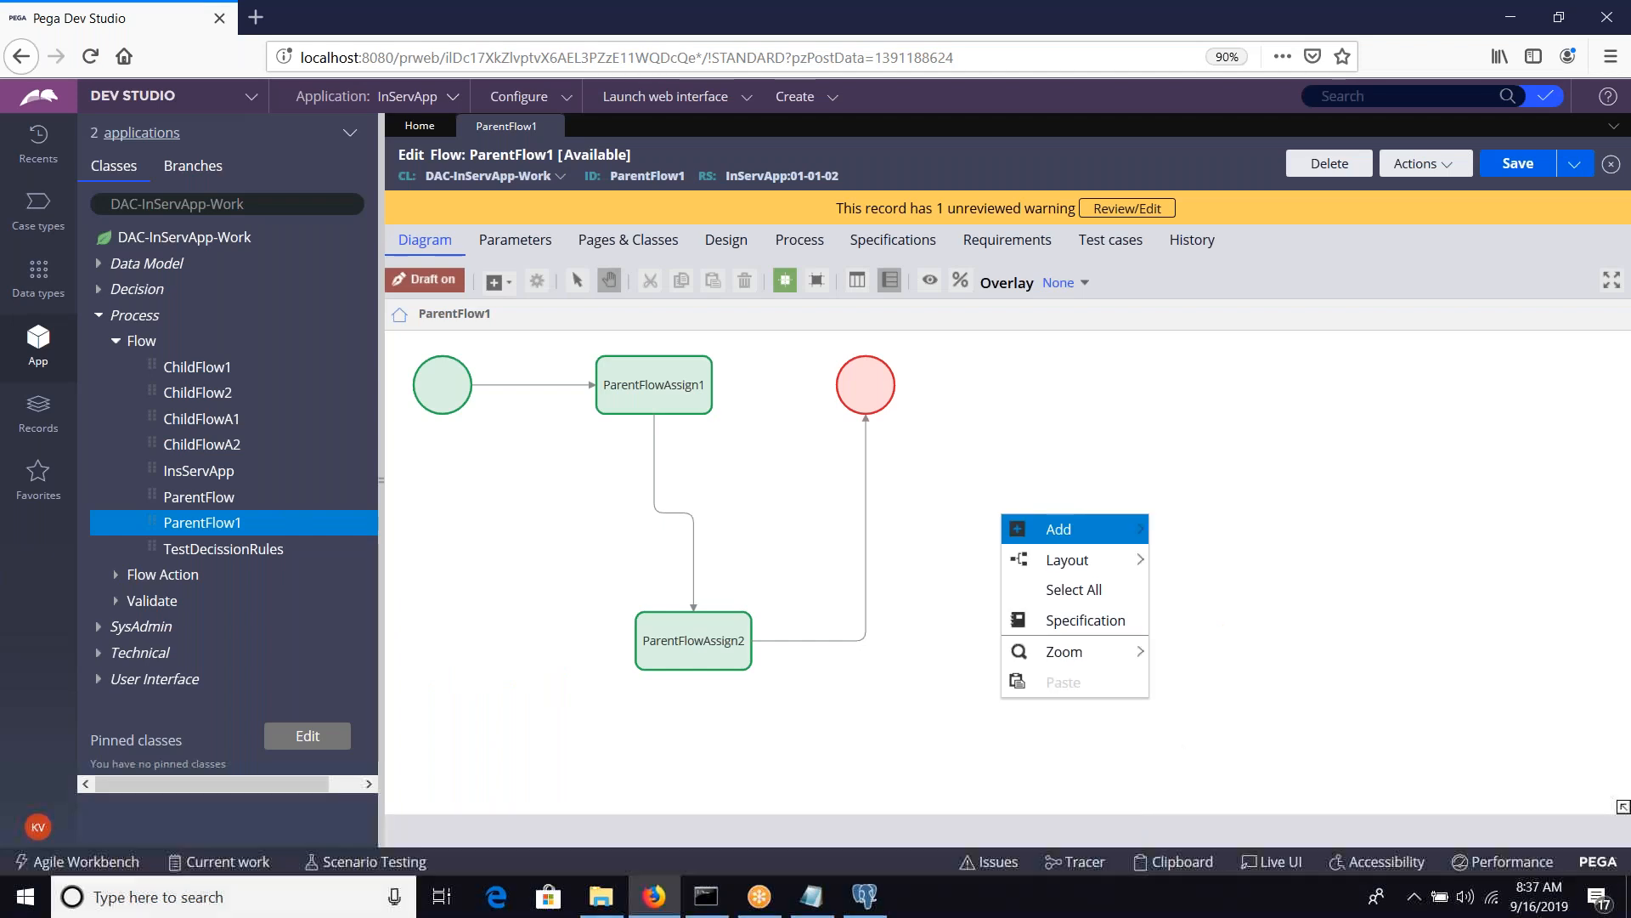
mouse_move(1037, 528)
mouse_move(1277, 752)
mouse_move(1279, 789)
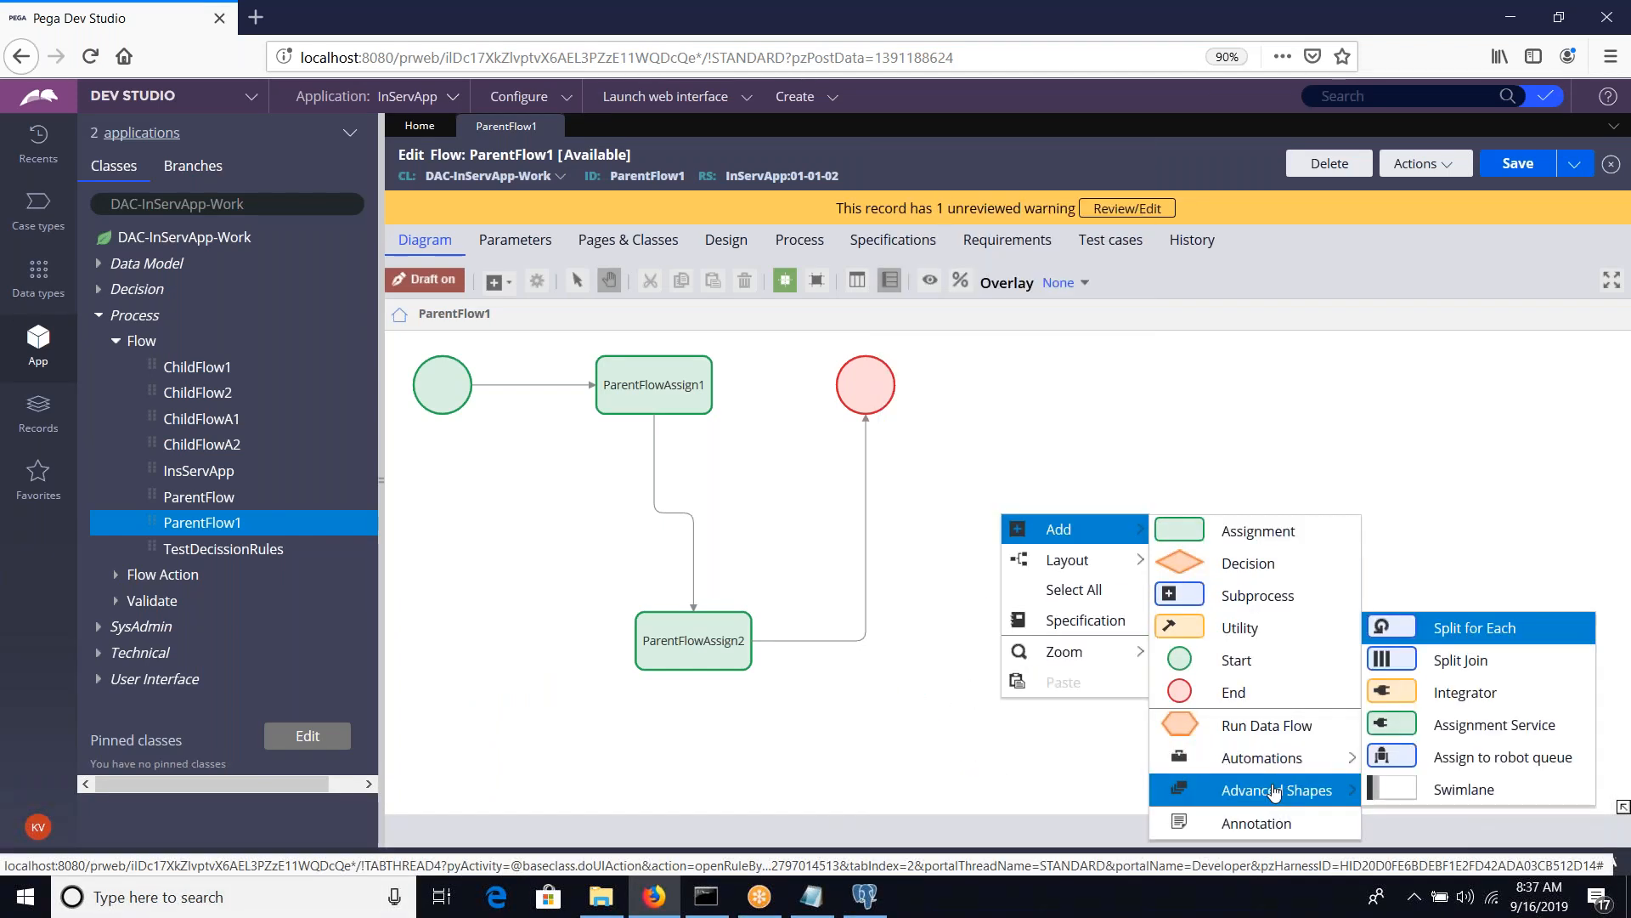
click(1457, 667)
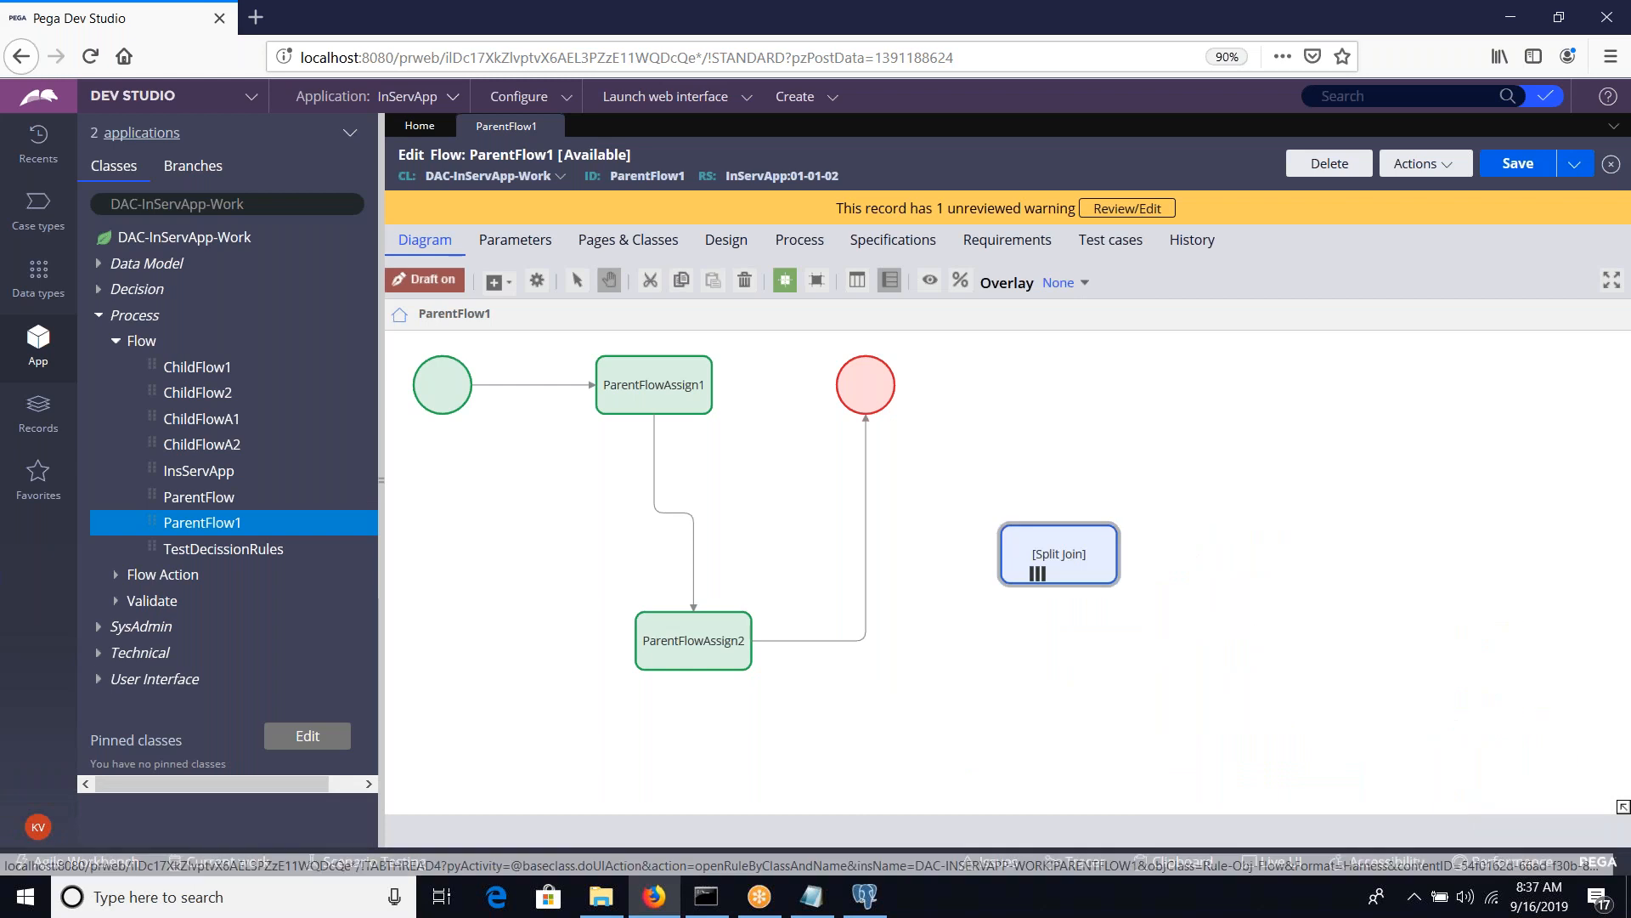
drag(1059, 553, 500, 612)
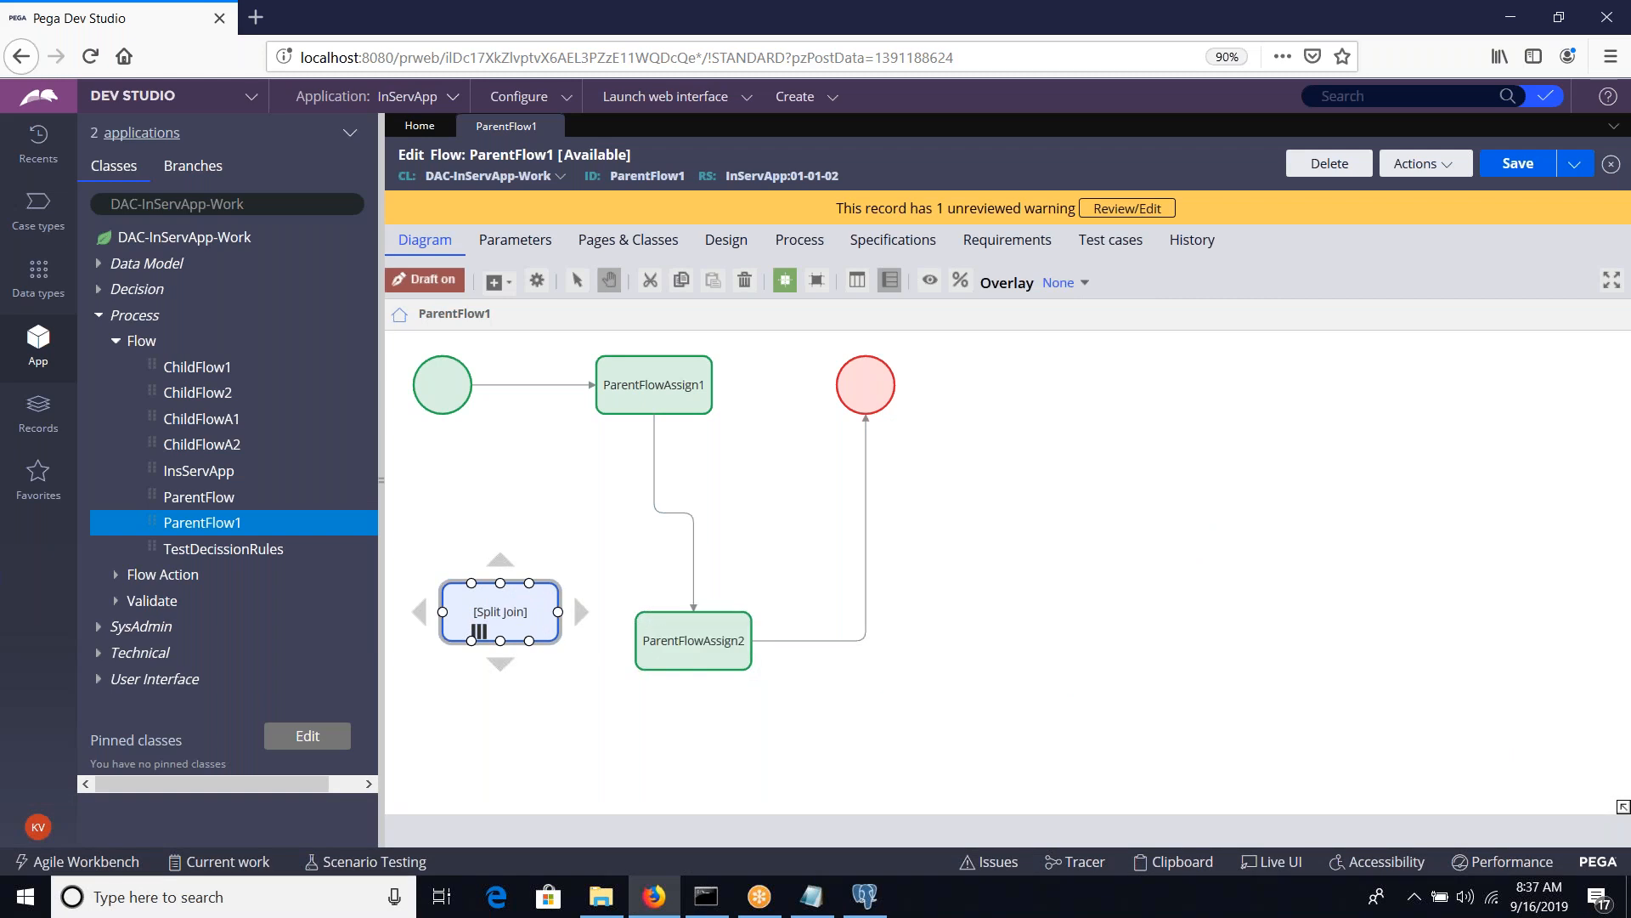
Connect the Split Join shape between ParentFlowAssign1 and ParentFlowAssign2 and save the flow
click(662, 520)
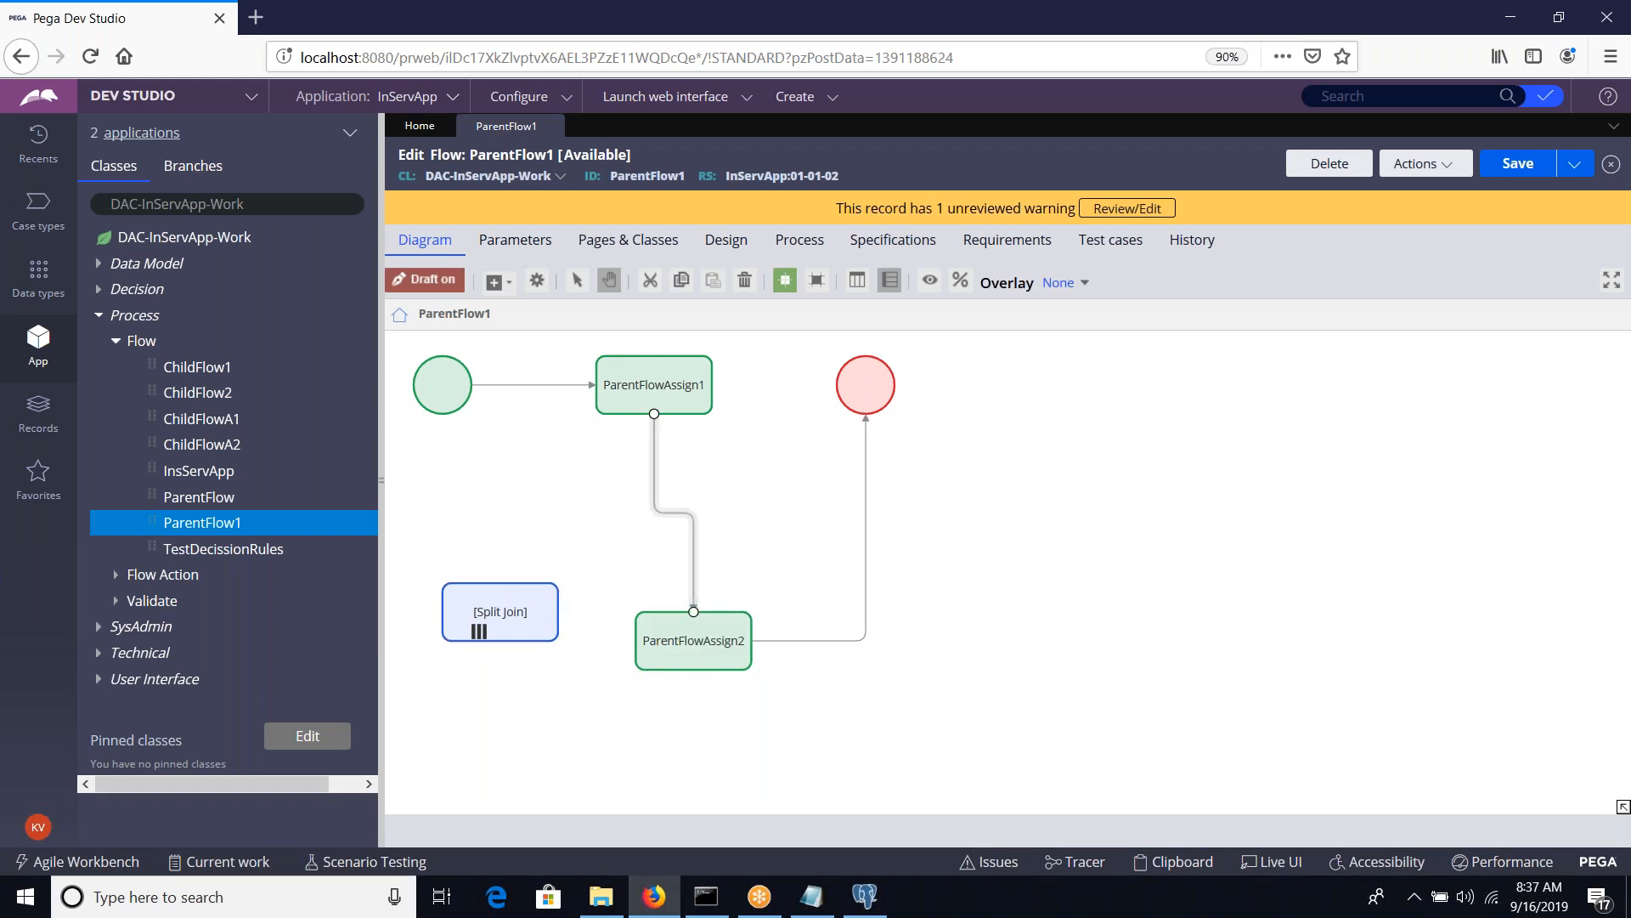
mouse_move(694, 611)
mouse_down()
mouse_move(578, 594)
mouse_move(476, 625)
mouse_move(681, 531)
mouse_move(595, 548)
mouse_move(586, 510)
mouse_move(598, 554)
mouse_move(693, 612)
mouse_up()
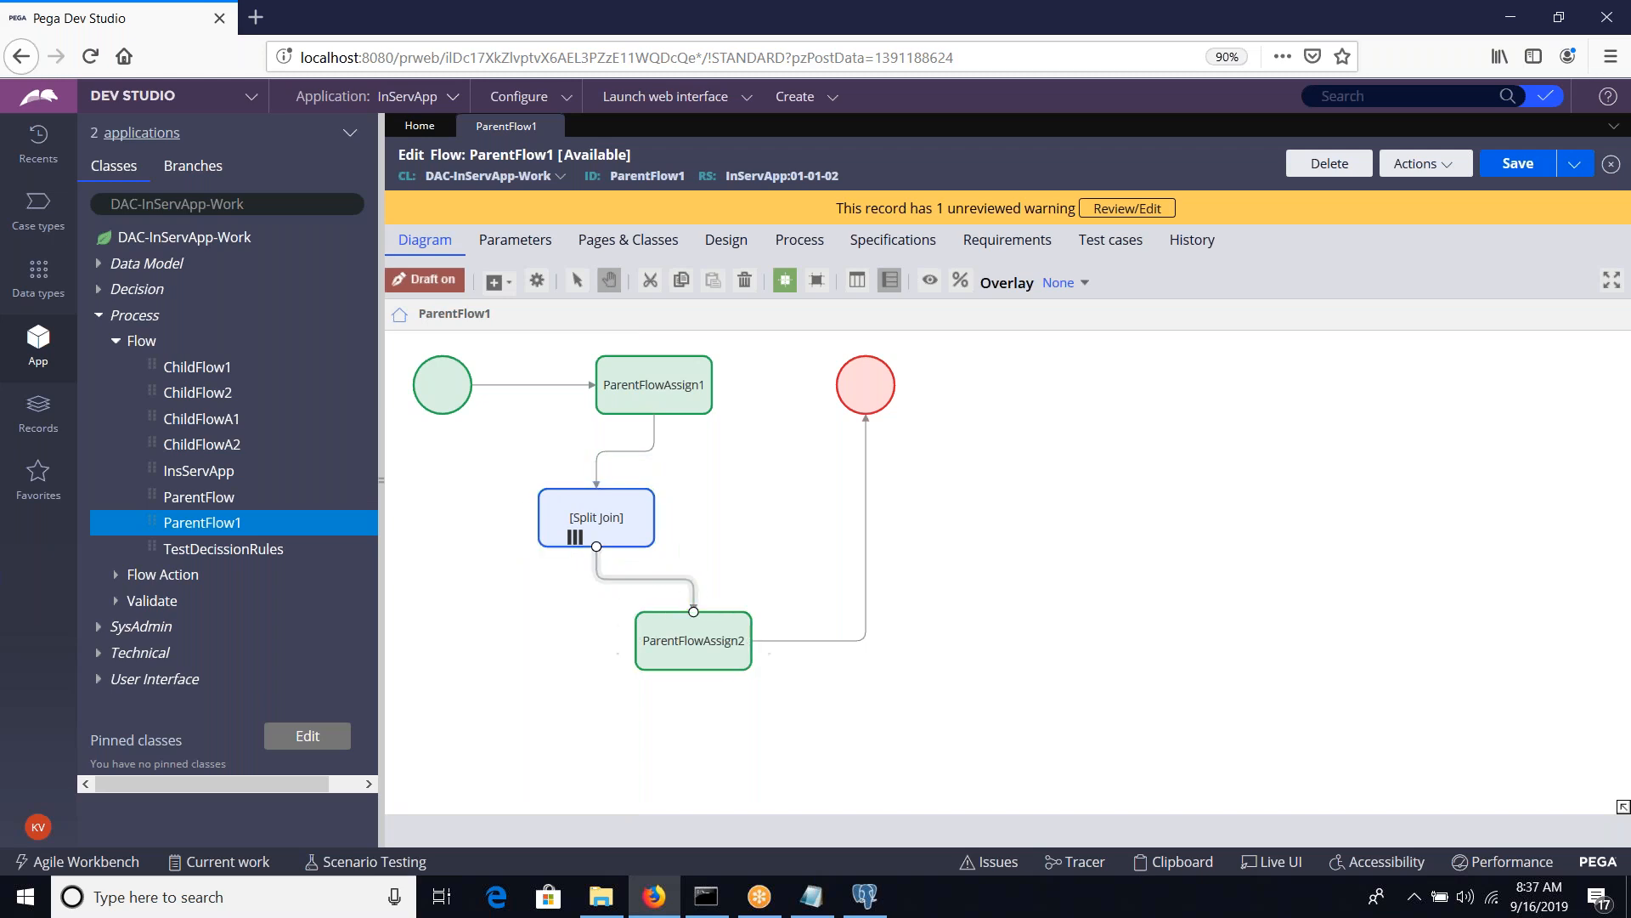
click(1521, 166)
Open the Split Join shape's properties, review the Join options and keep All selected
double_click(596, 518)
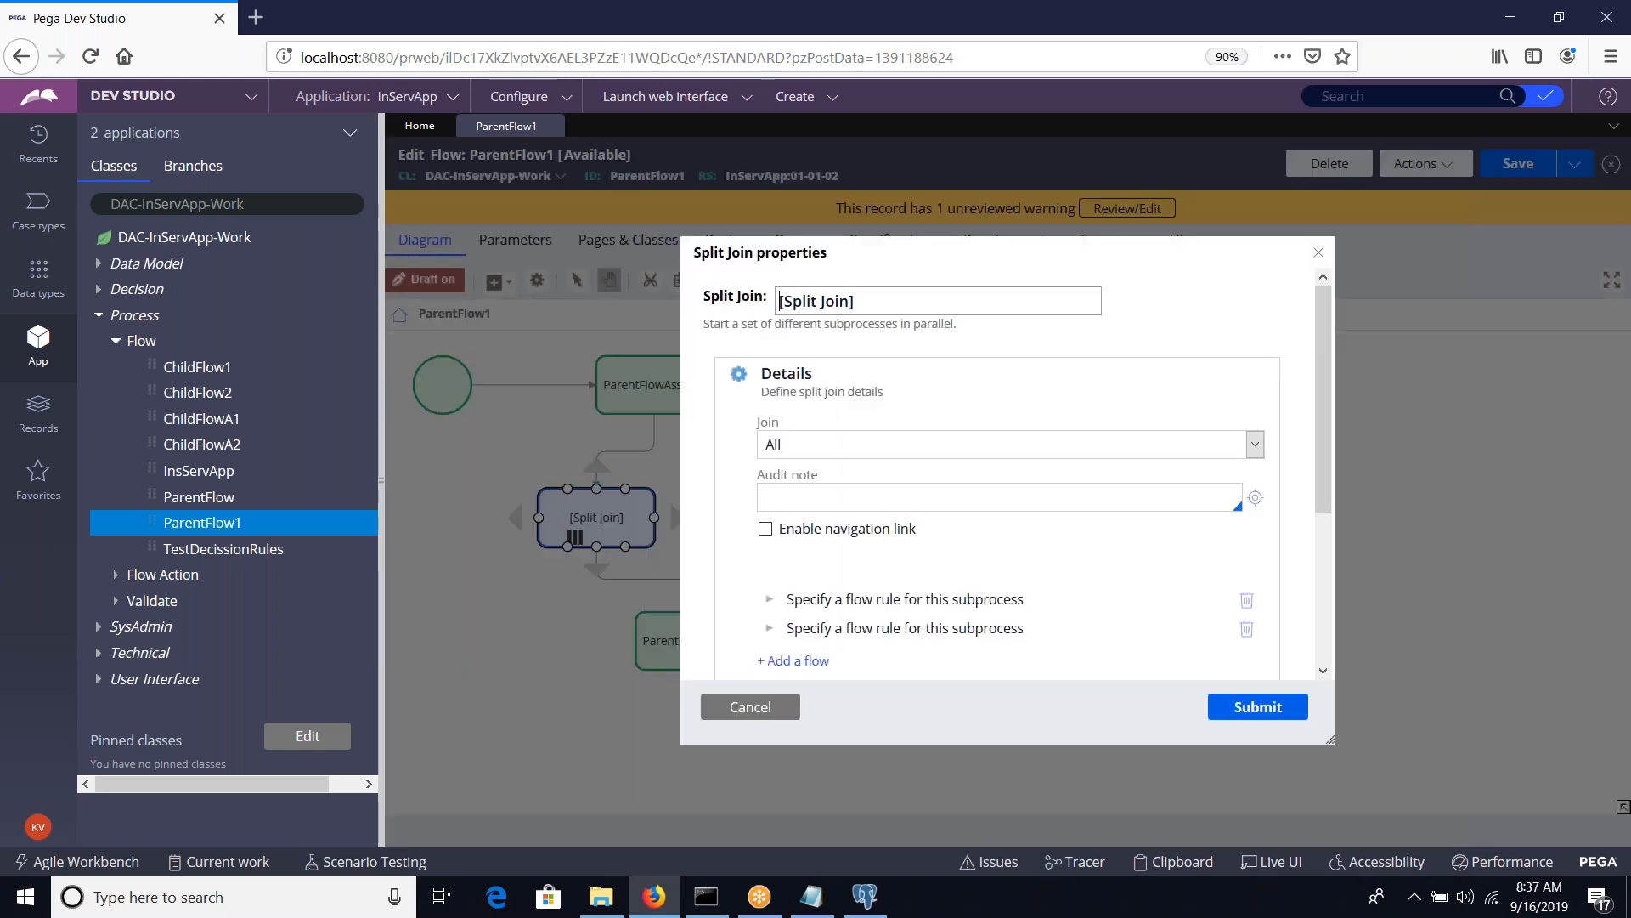
click(861, 440)
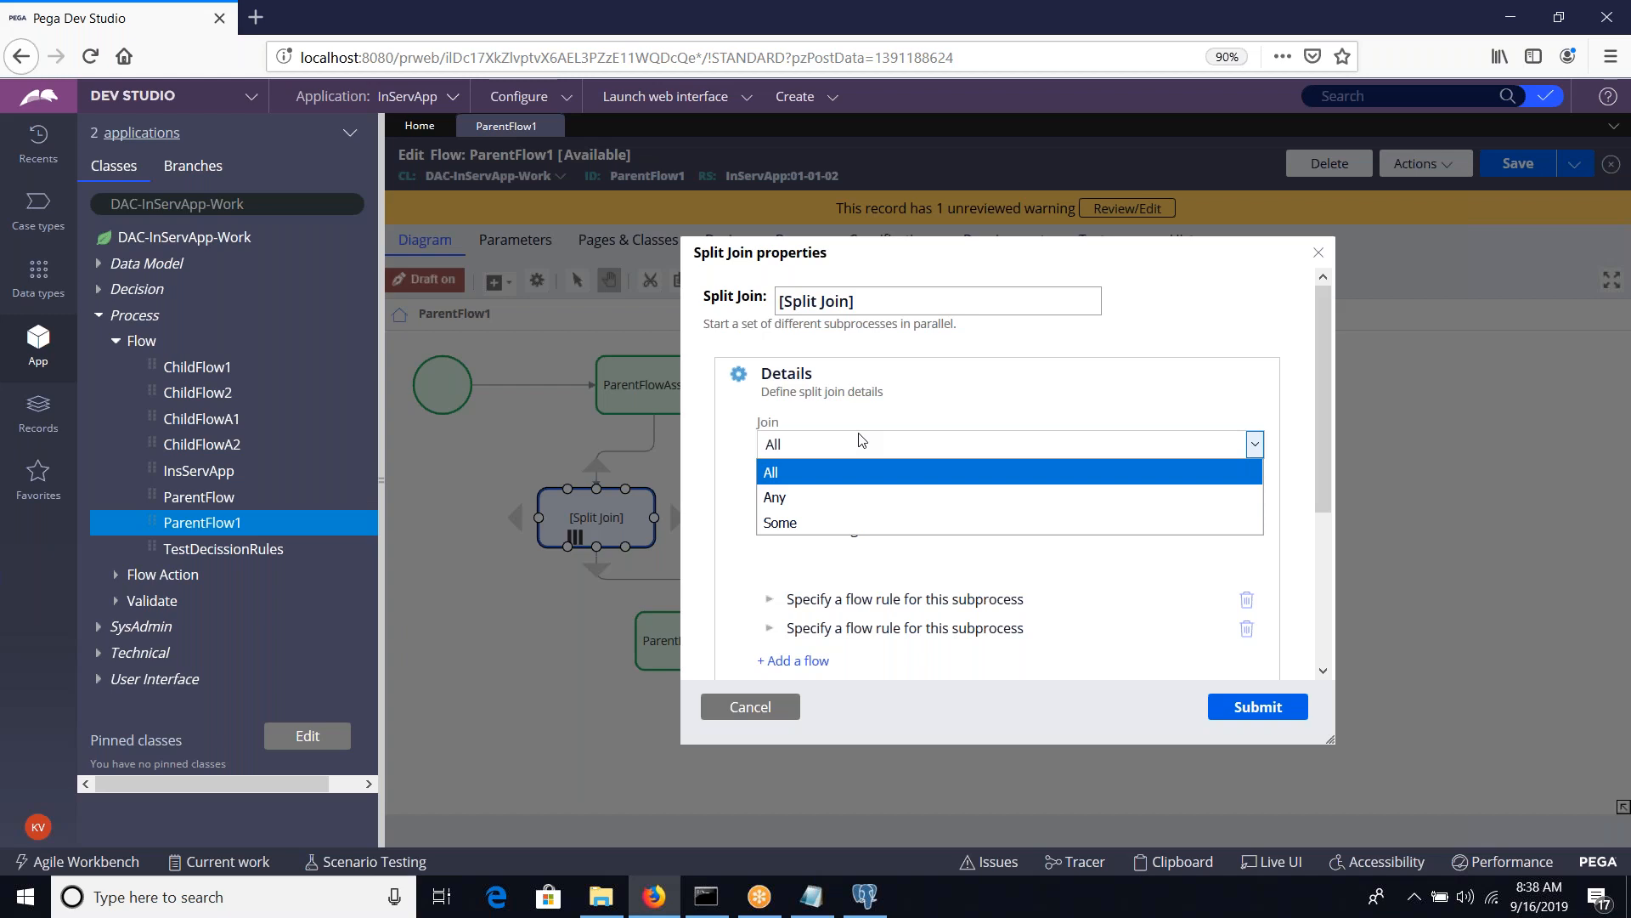
click(951, 395)
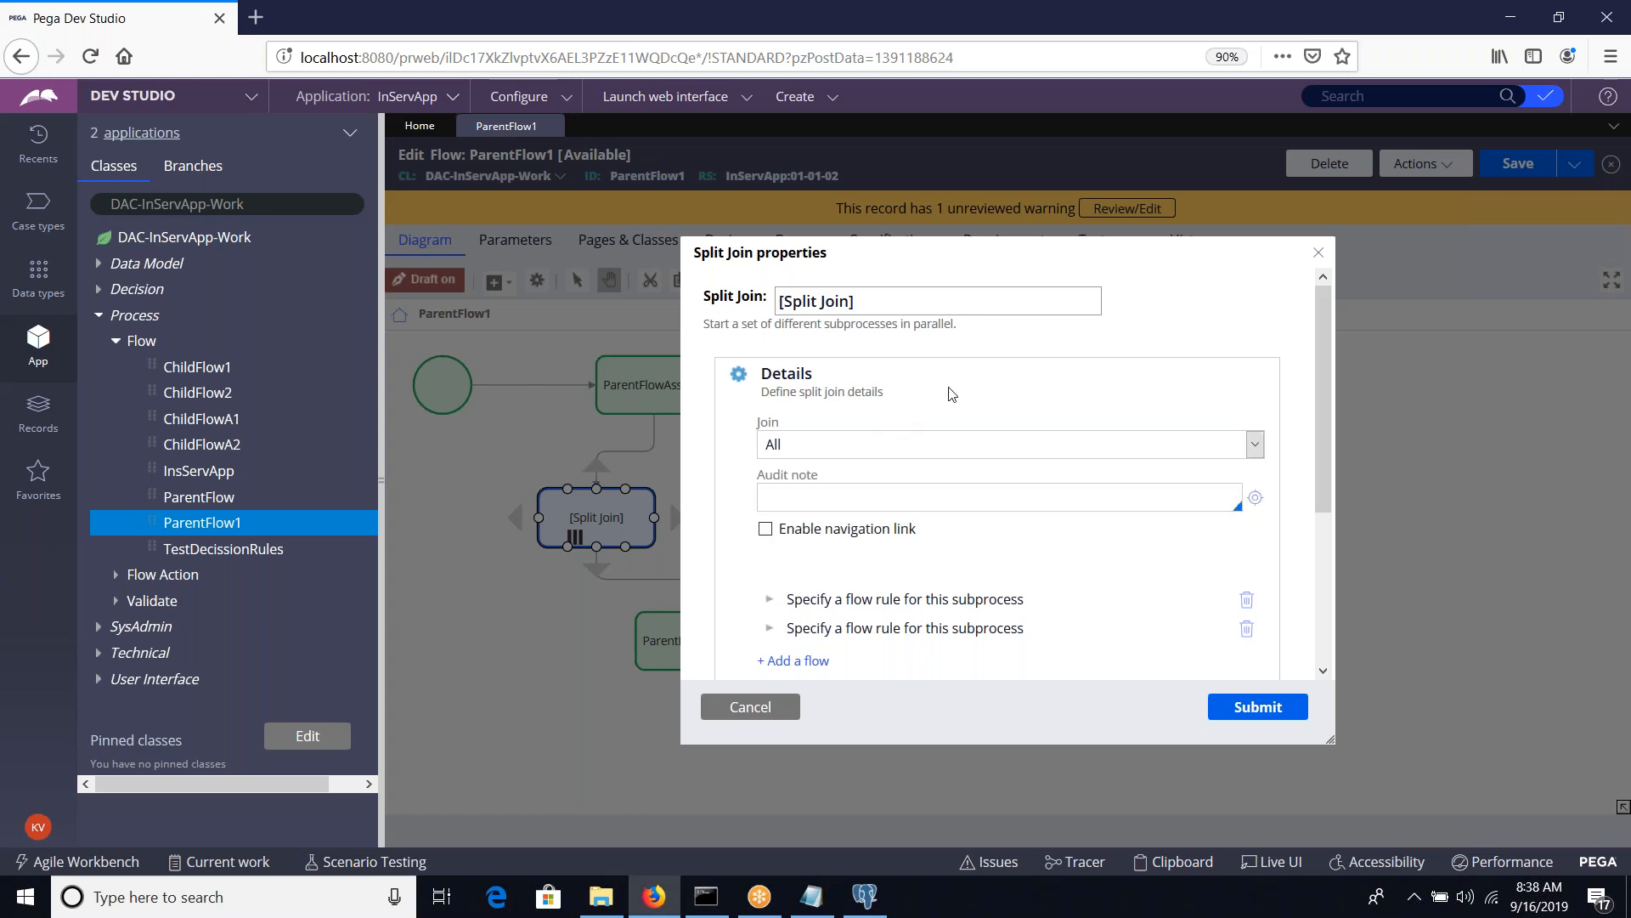
Set the flow rule of the Split Join's first subprocess to ChildFlowA1 and expand that subprocess again to check it
scroll(971, 487, down, 5)
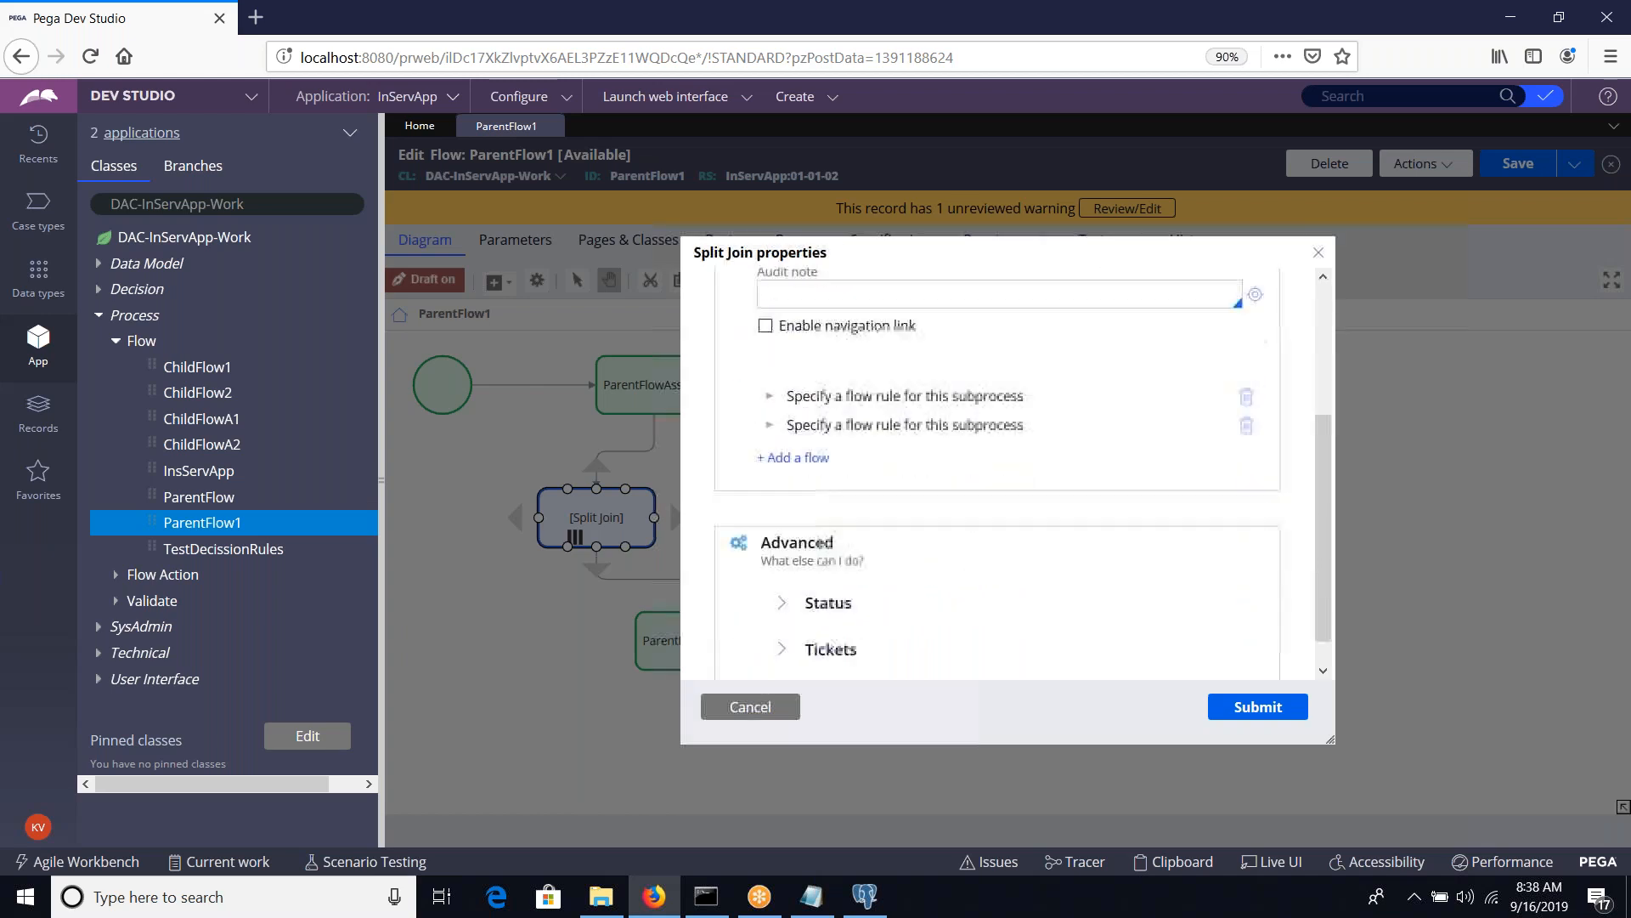
click(828, 398)
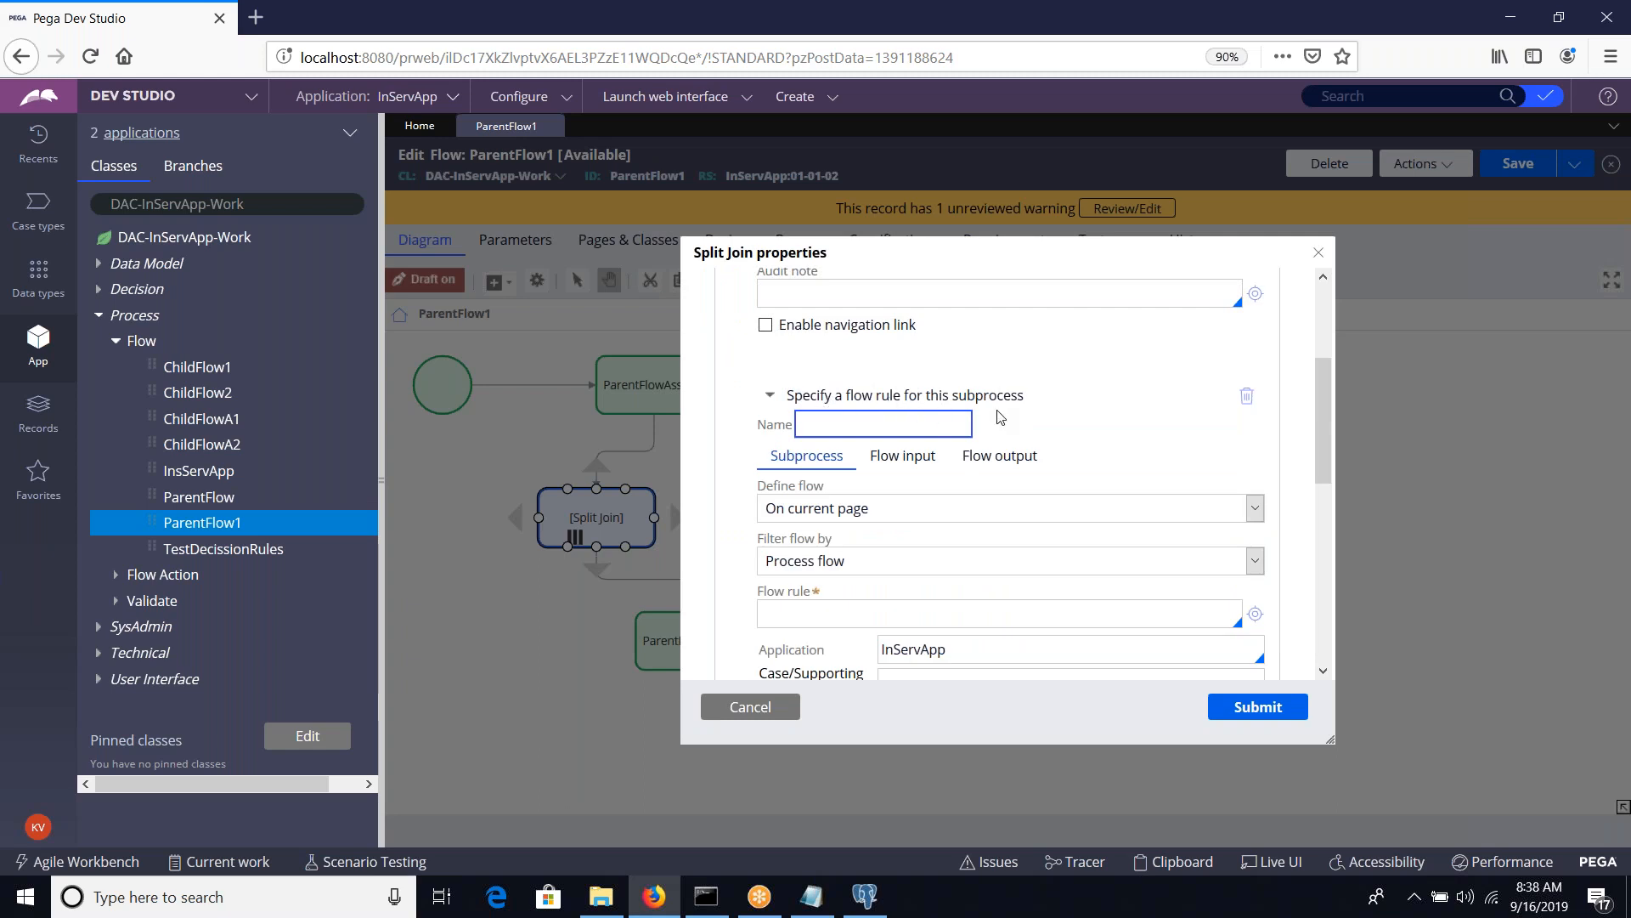
scroll(1000, 417, down, 2)
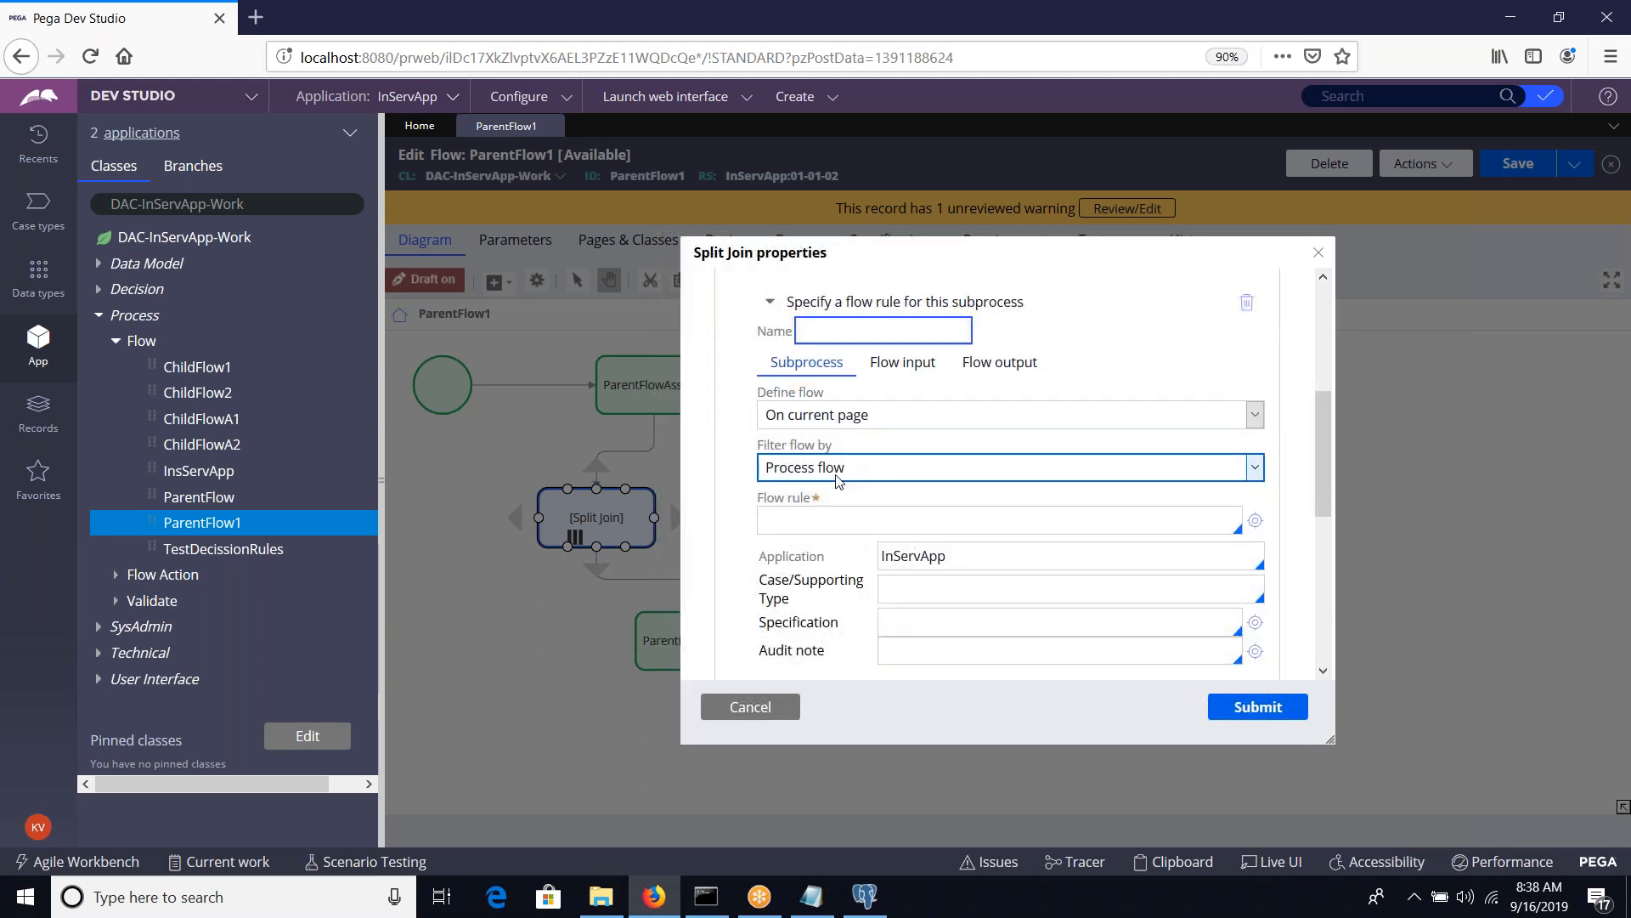
click(820, 527)
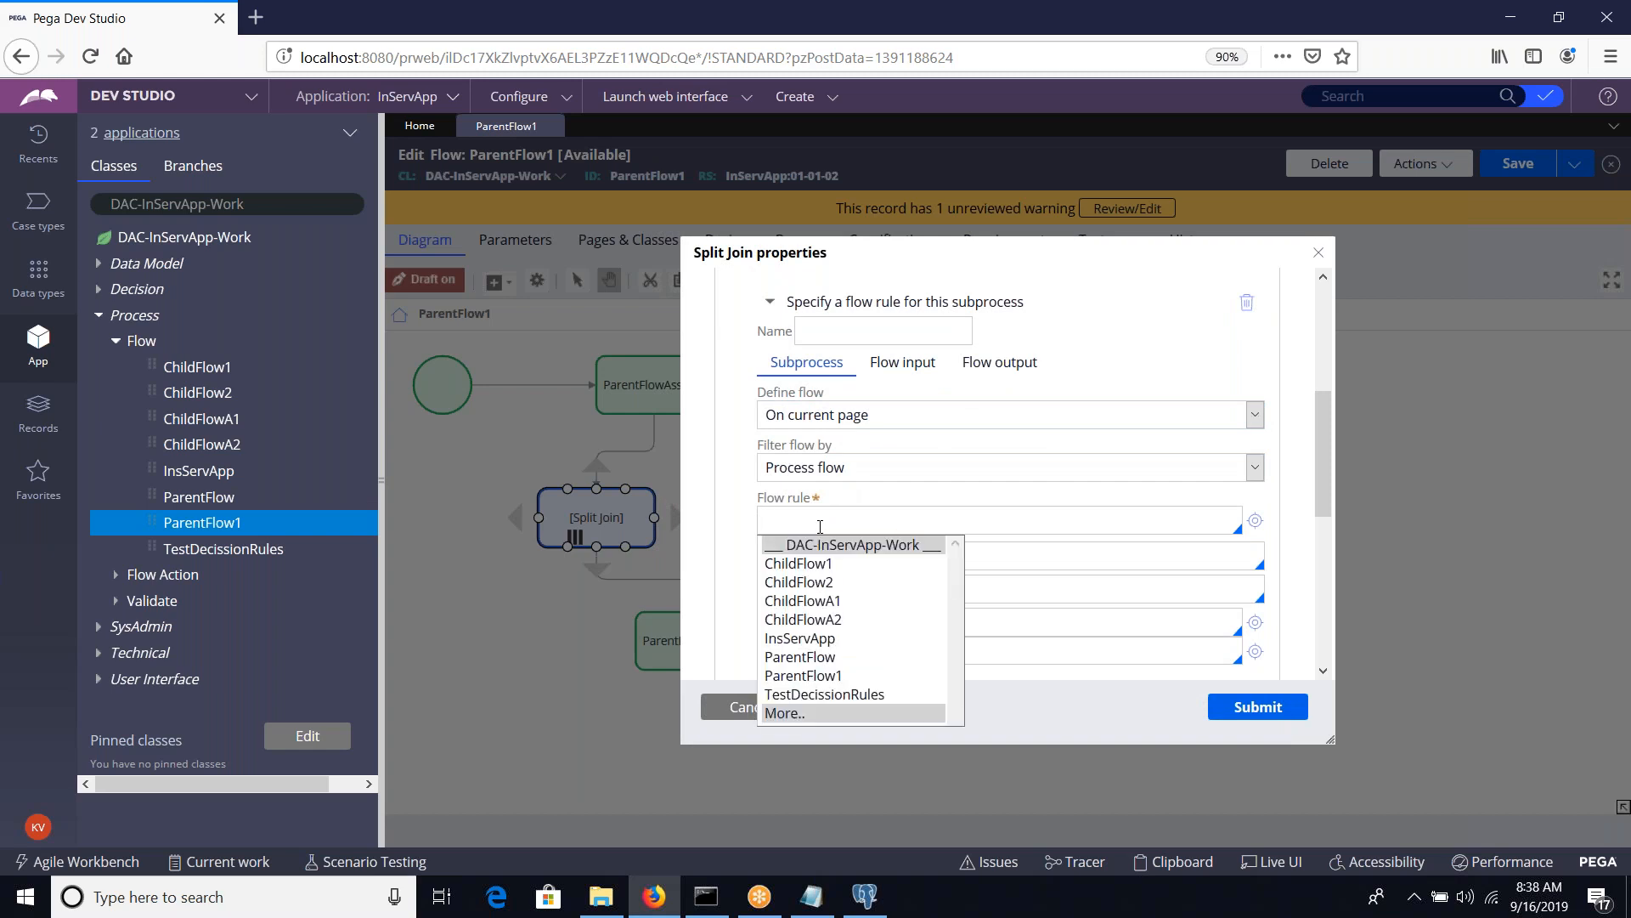
key(Down)
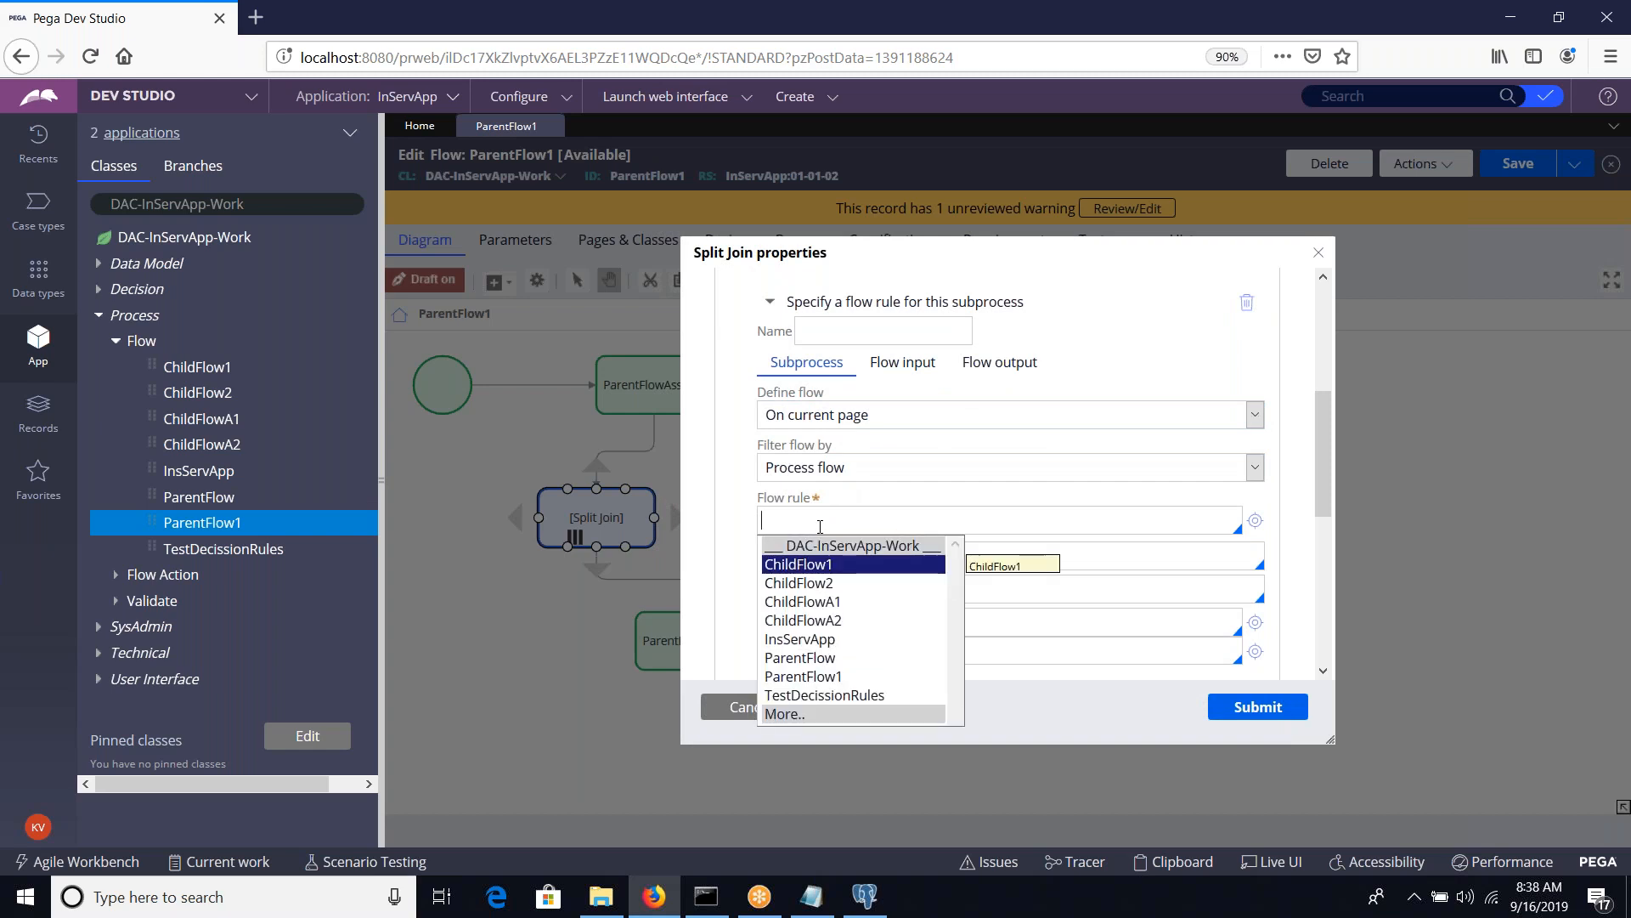
key(Down)
key(Down)
key(Return)
scroll(820, 527, down, 5)
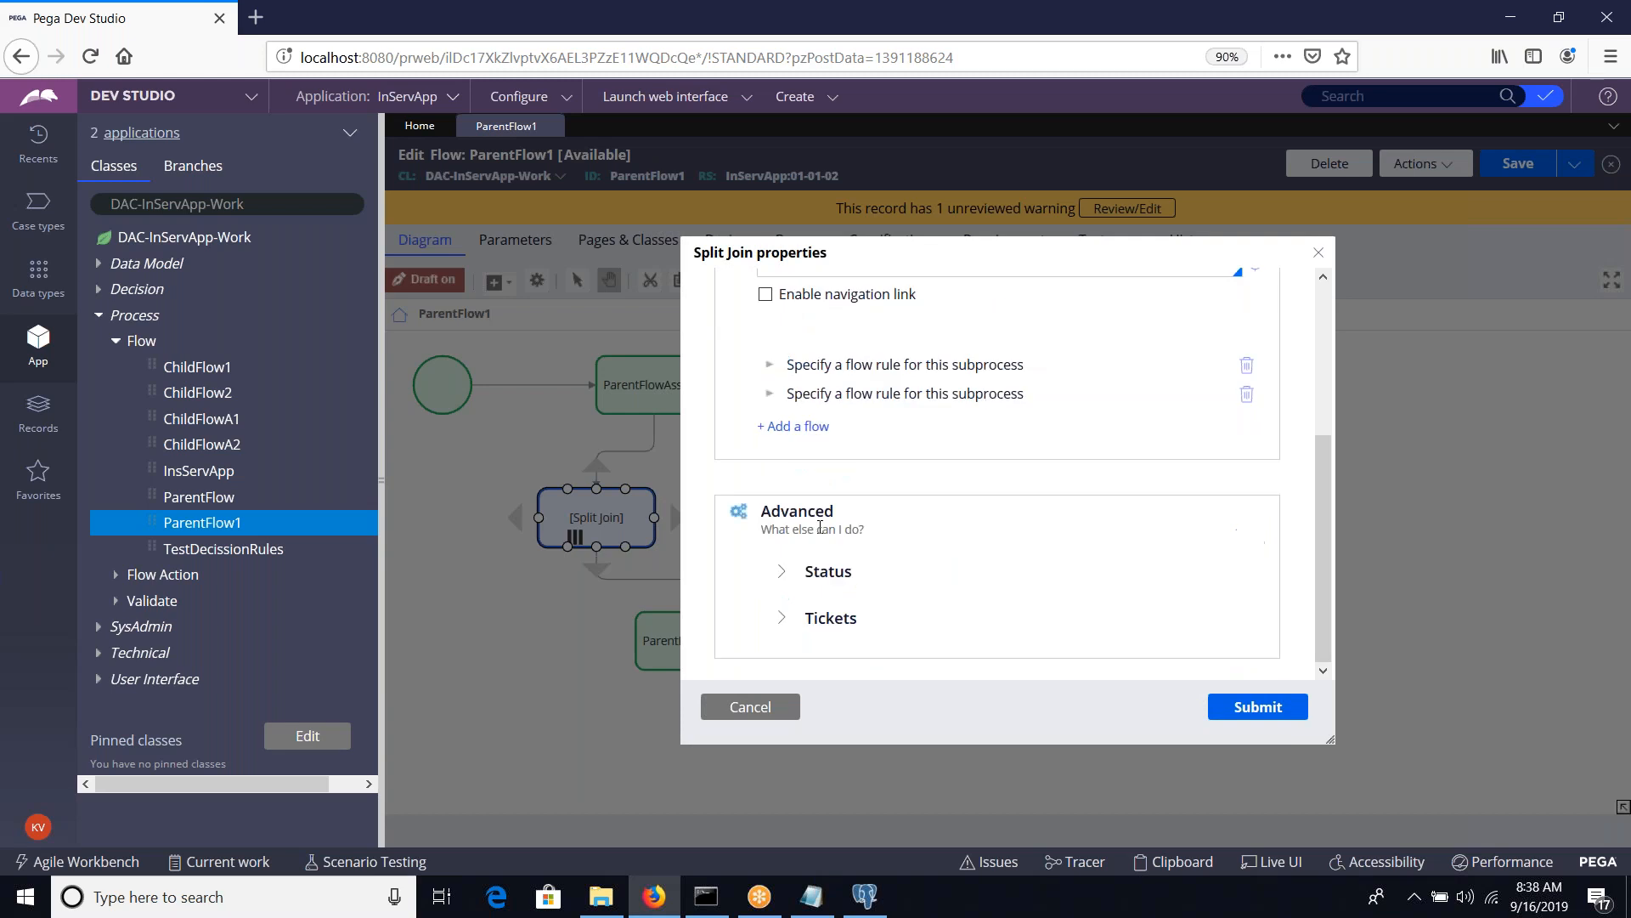
click(770, 368)
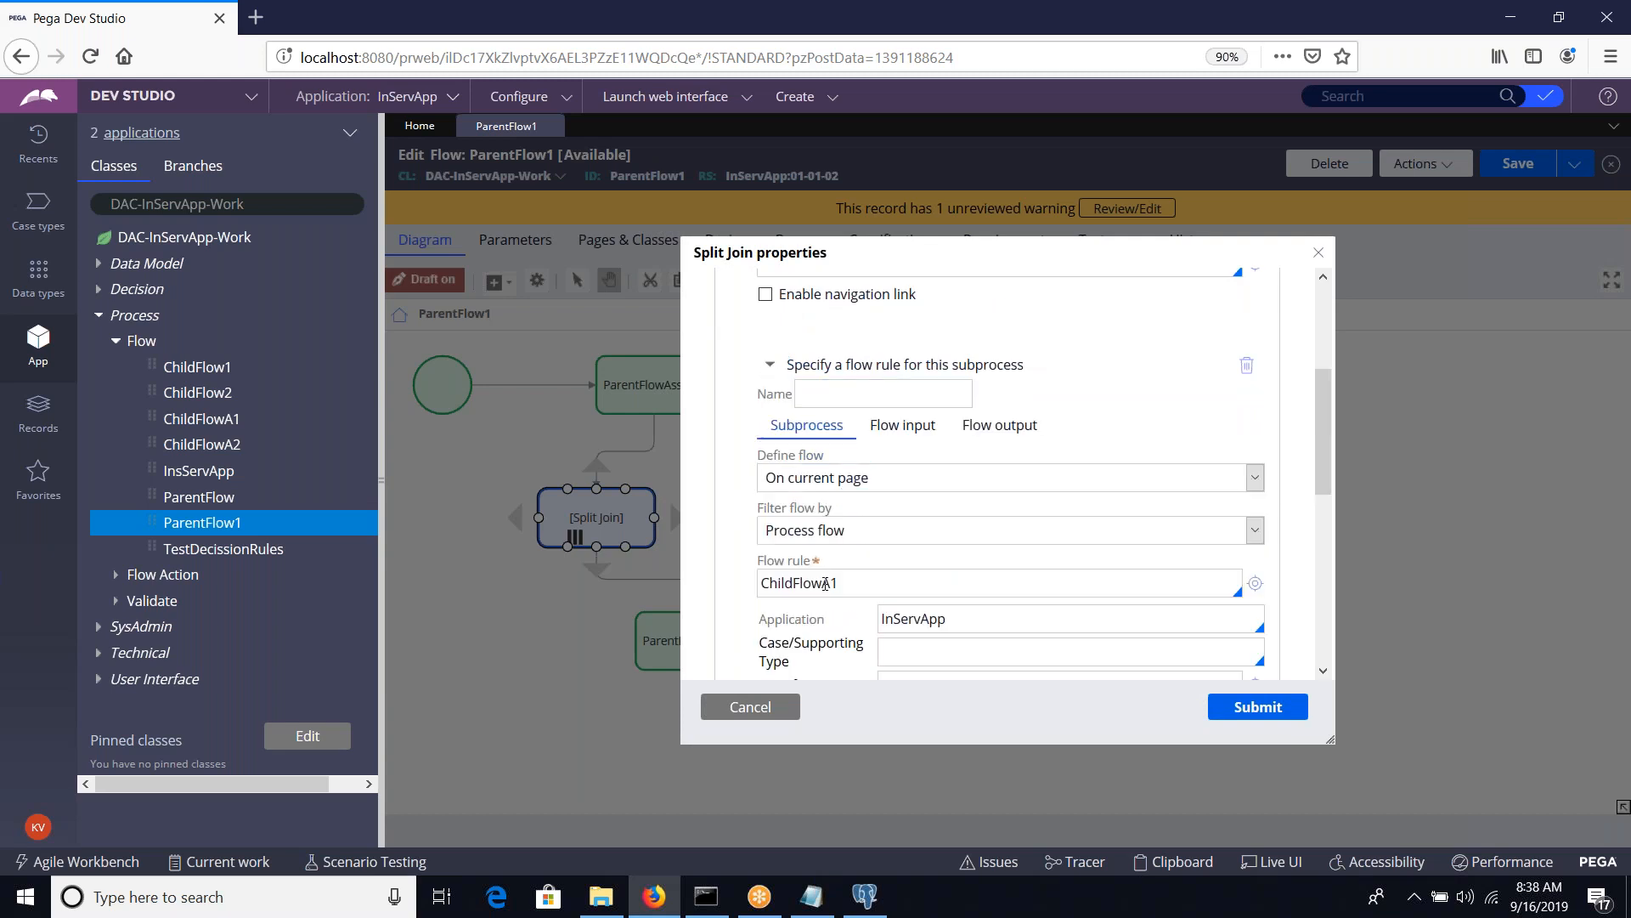
Set the second subprocess's flow rule to ChildFlowA2, submit the Split Join properties and save ParentFlow1
scroll(825, 584, down, 3)
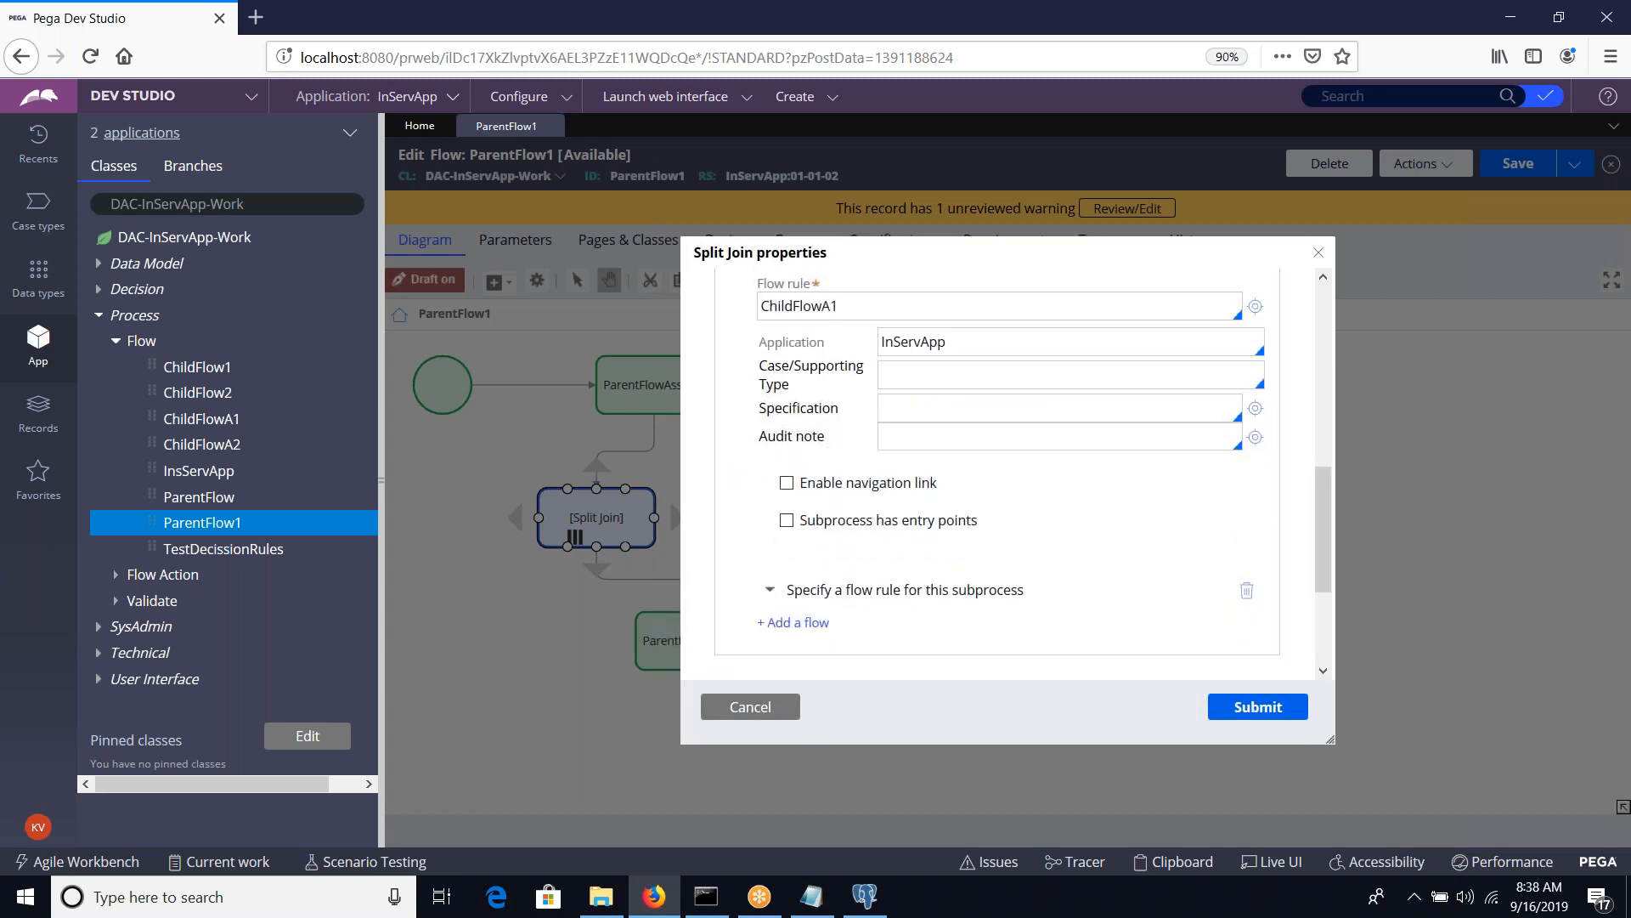
click(770, 590)
scroll(855, 510, down, 4)
click(854, 484)
key(Down)
key(Down)
key(Down)
key(Down)
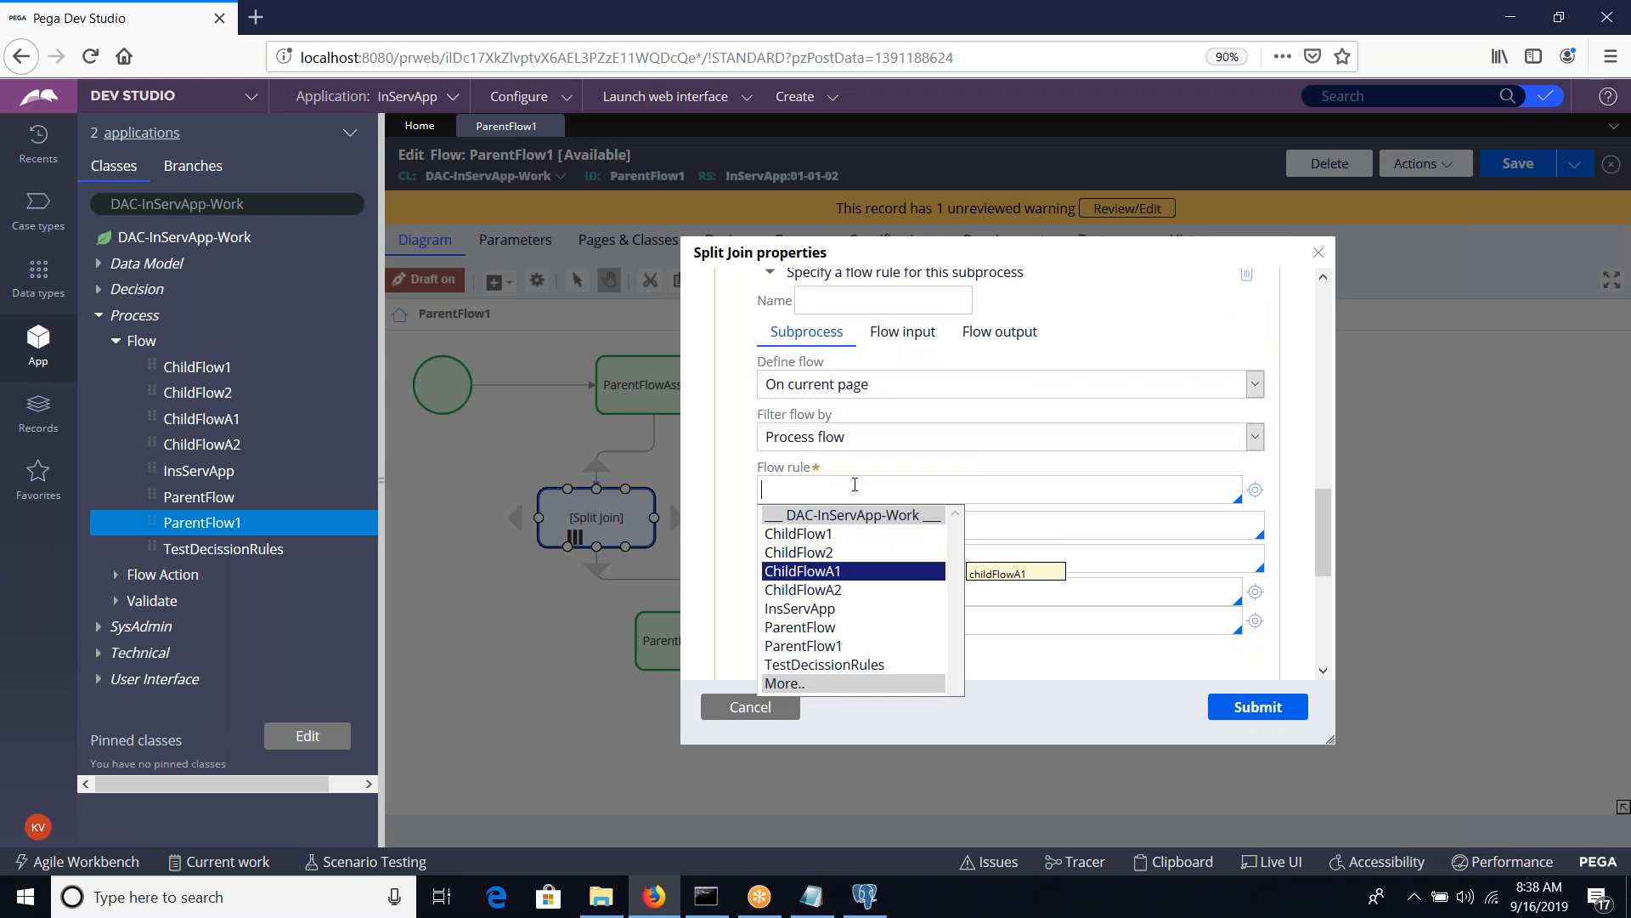
key(Return)
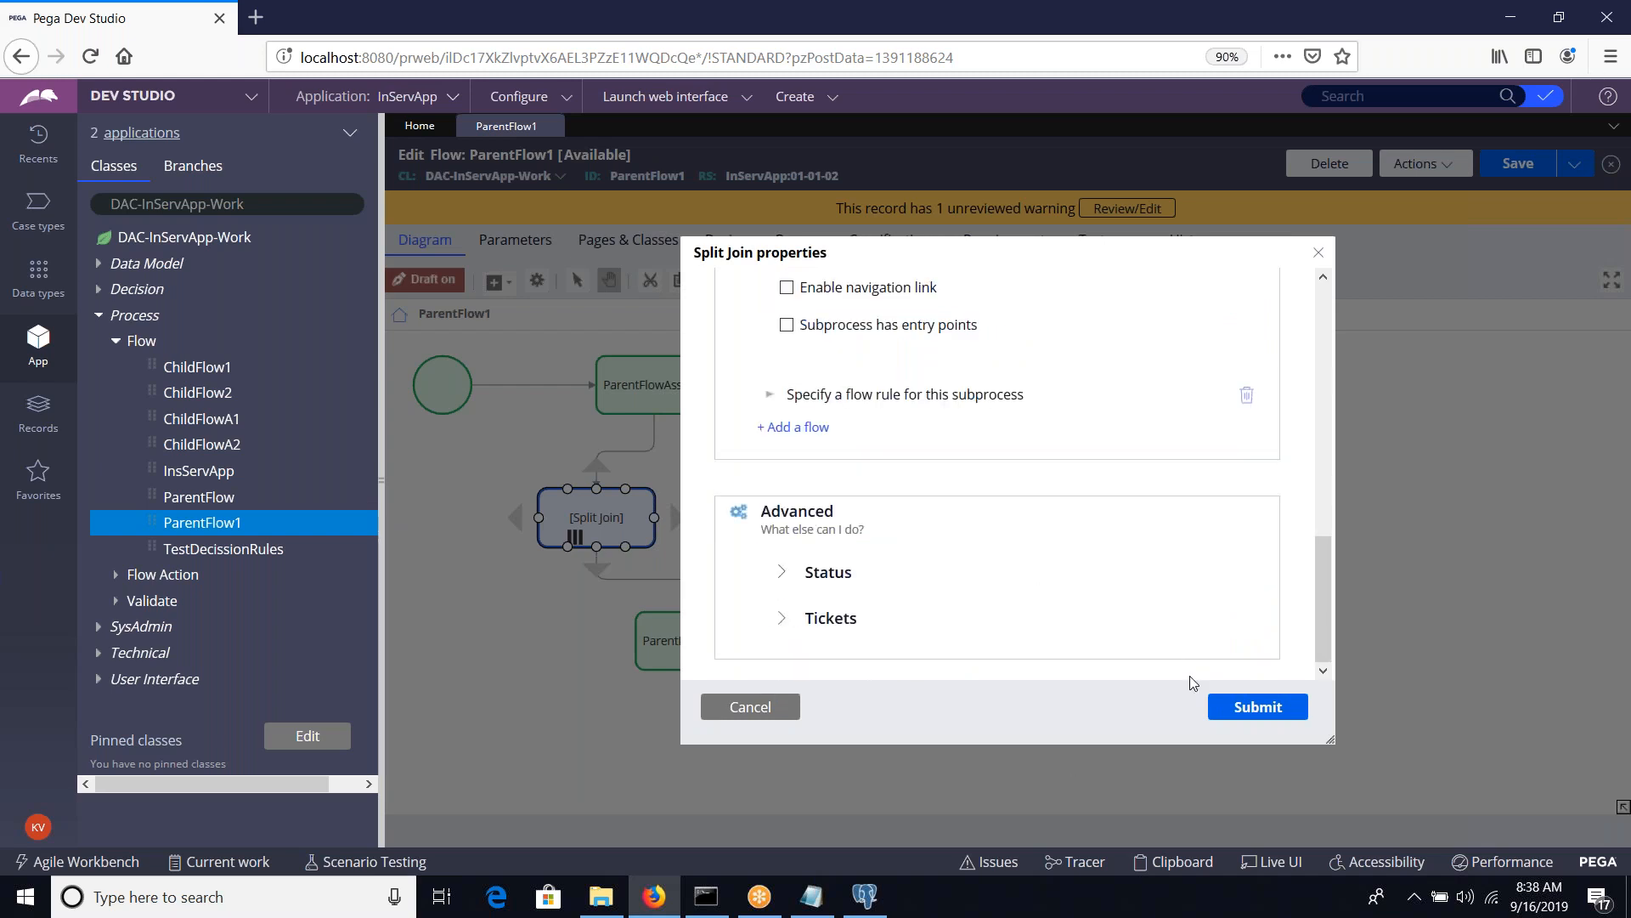
click(1243, 709)
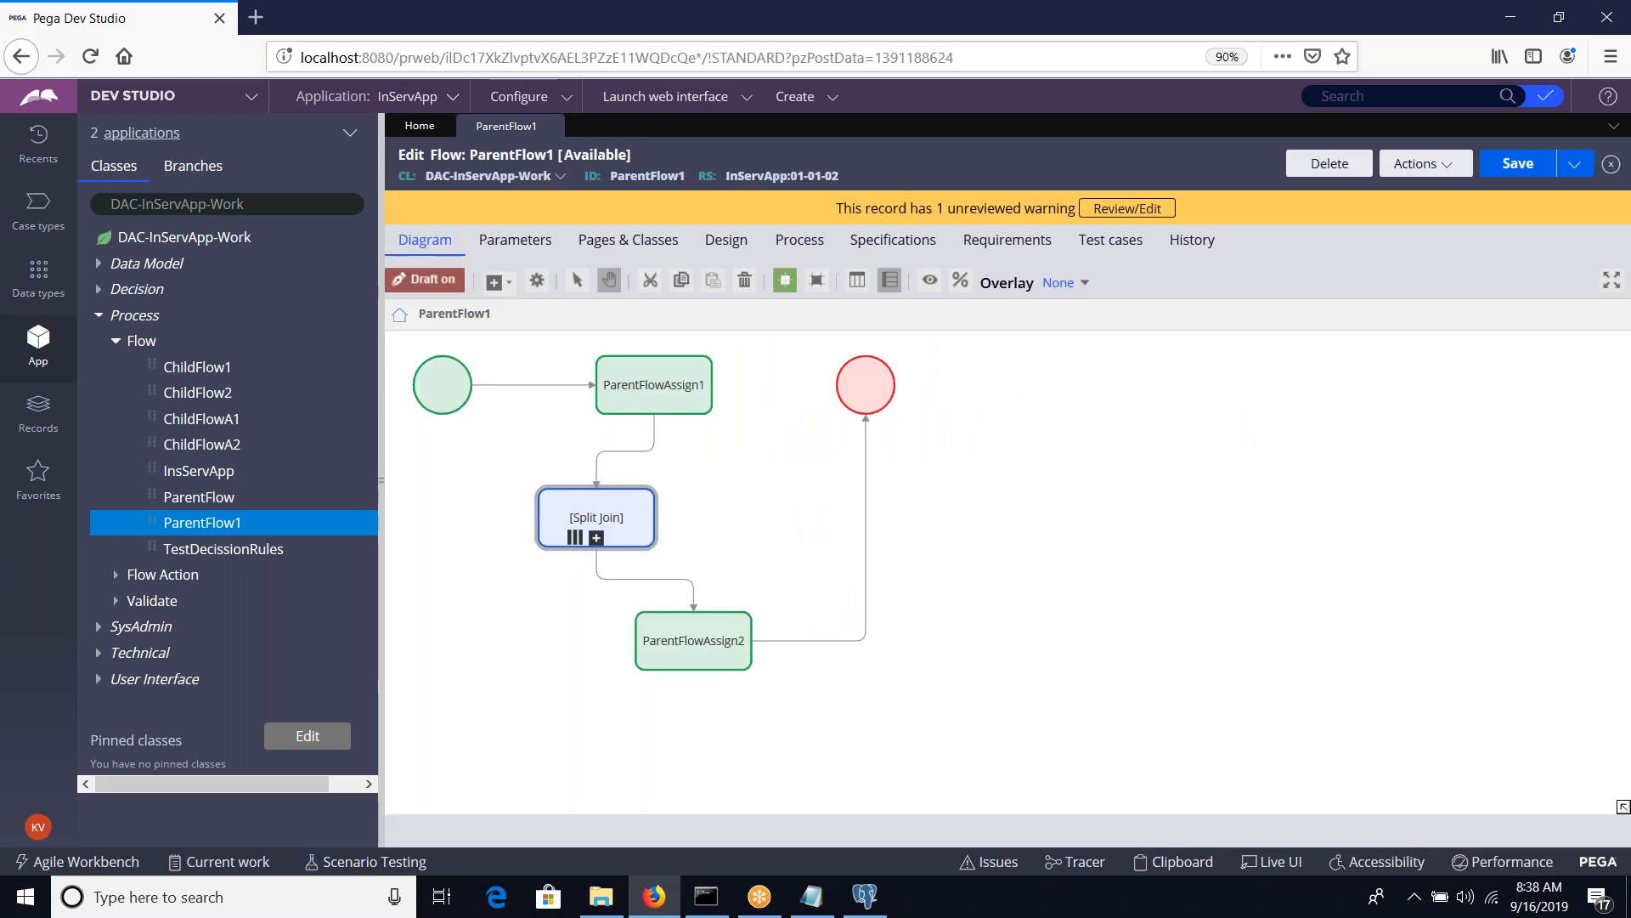
click(1521, 164)
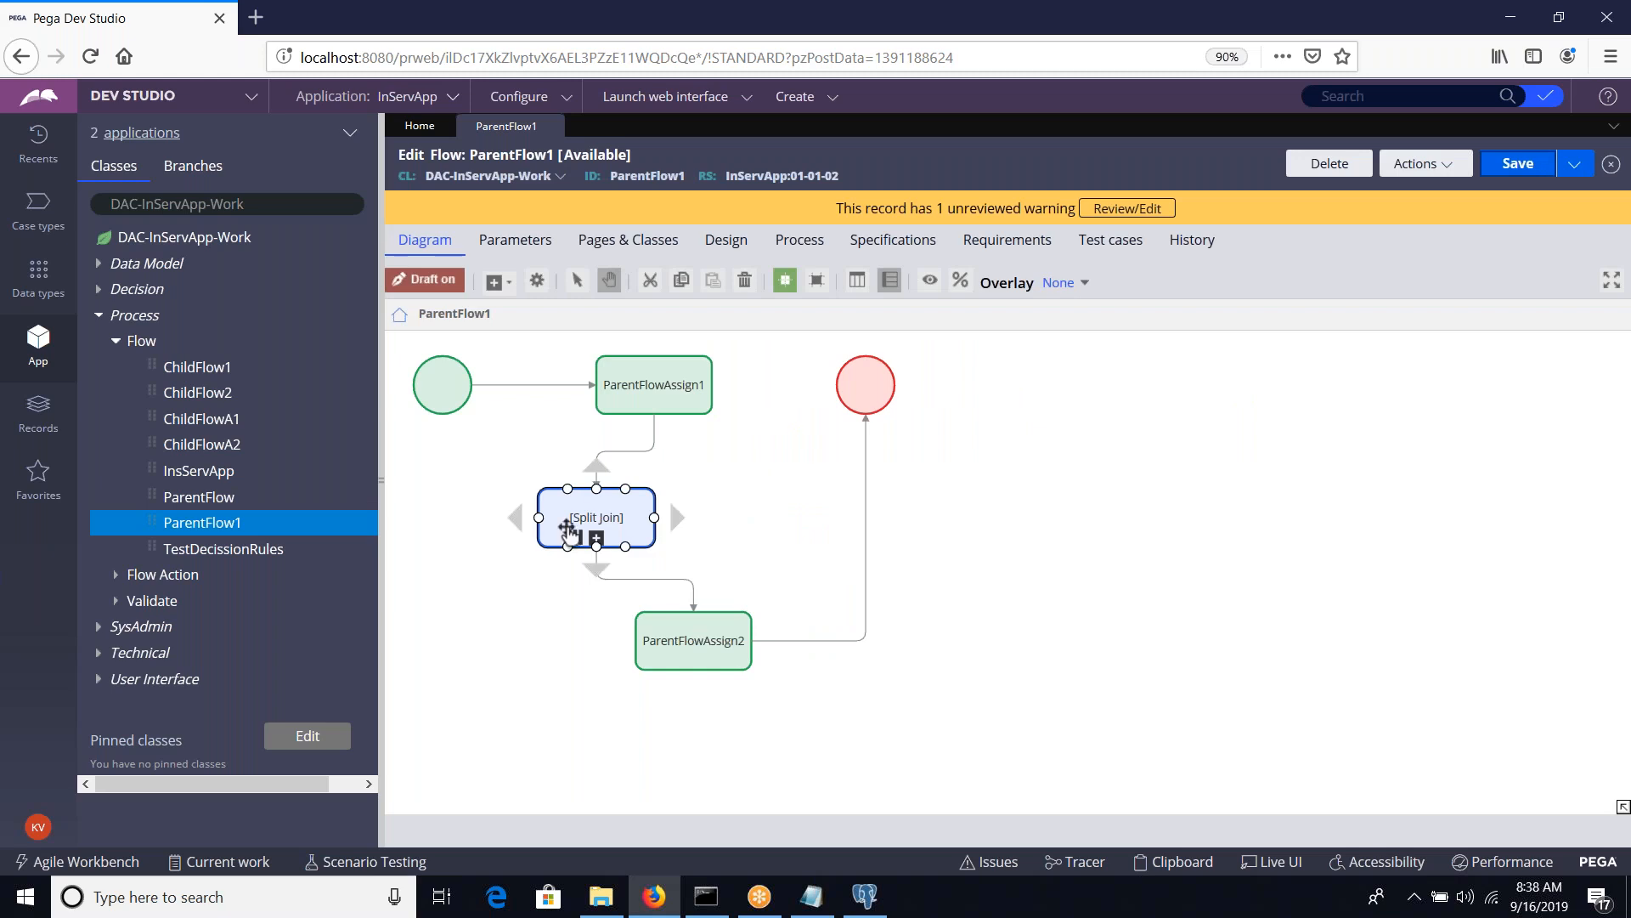
Check the ChildFlowA1 and ChildFlowA2 subprocess entries in the Split Join properties, resubmit them and save the flow
double_click(568, 526)
scroll(964, 557, down, 2)
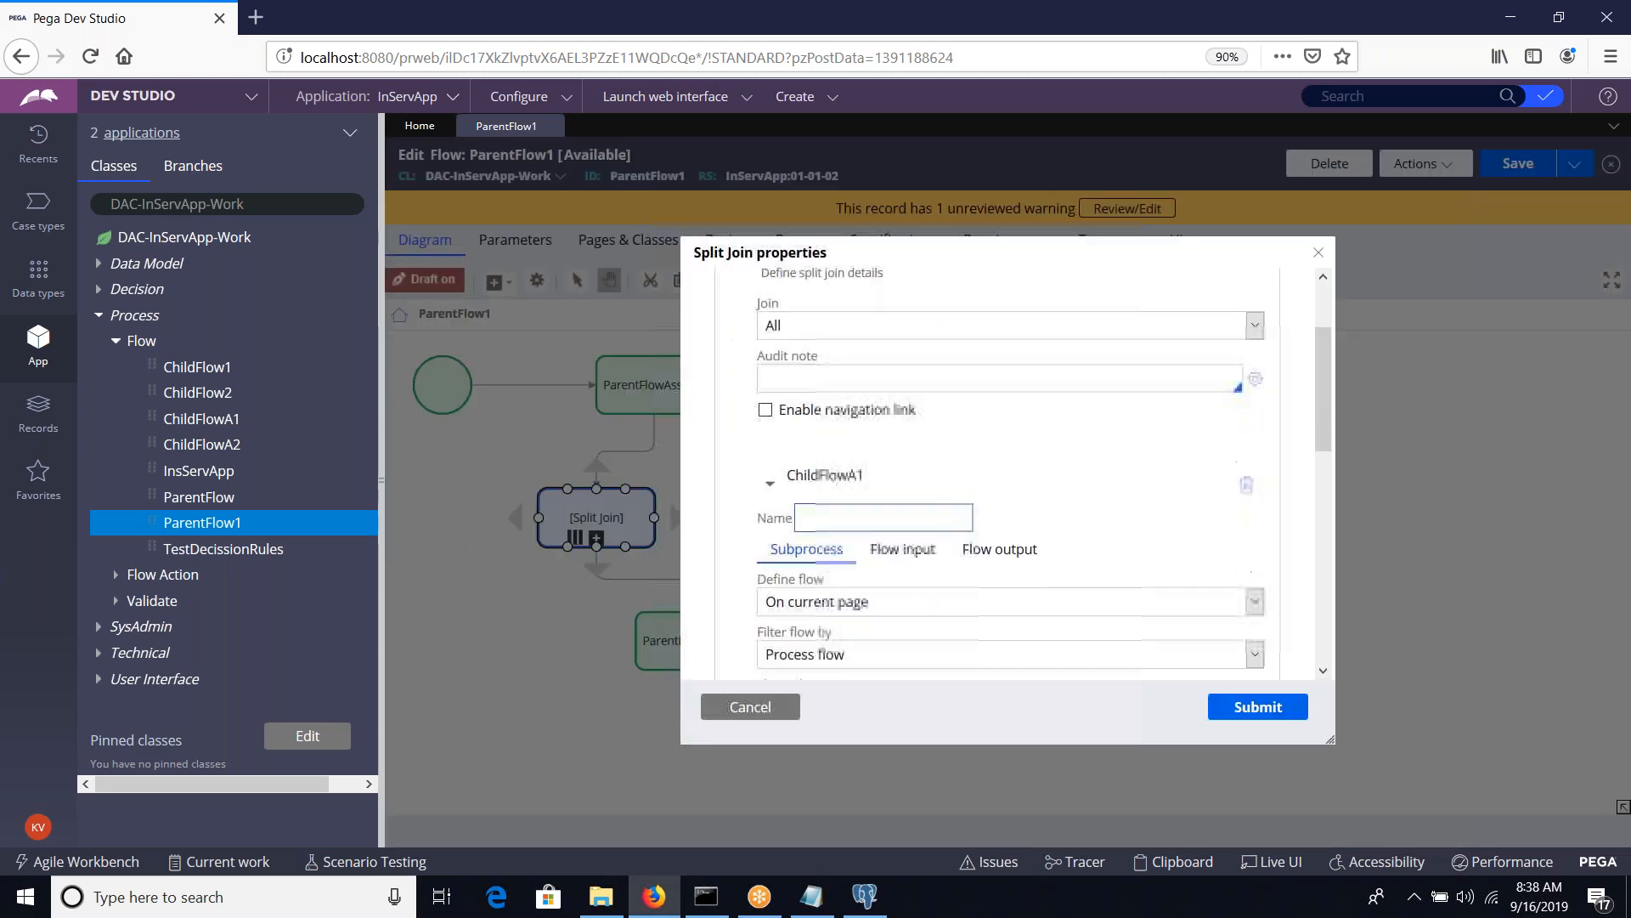
scroll(879, 520, down, 2)
click(774, 364)
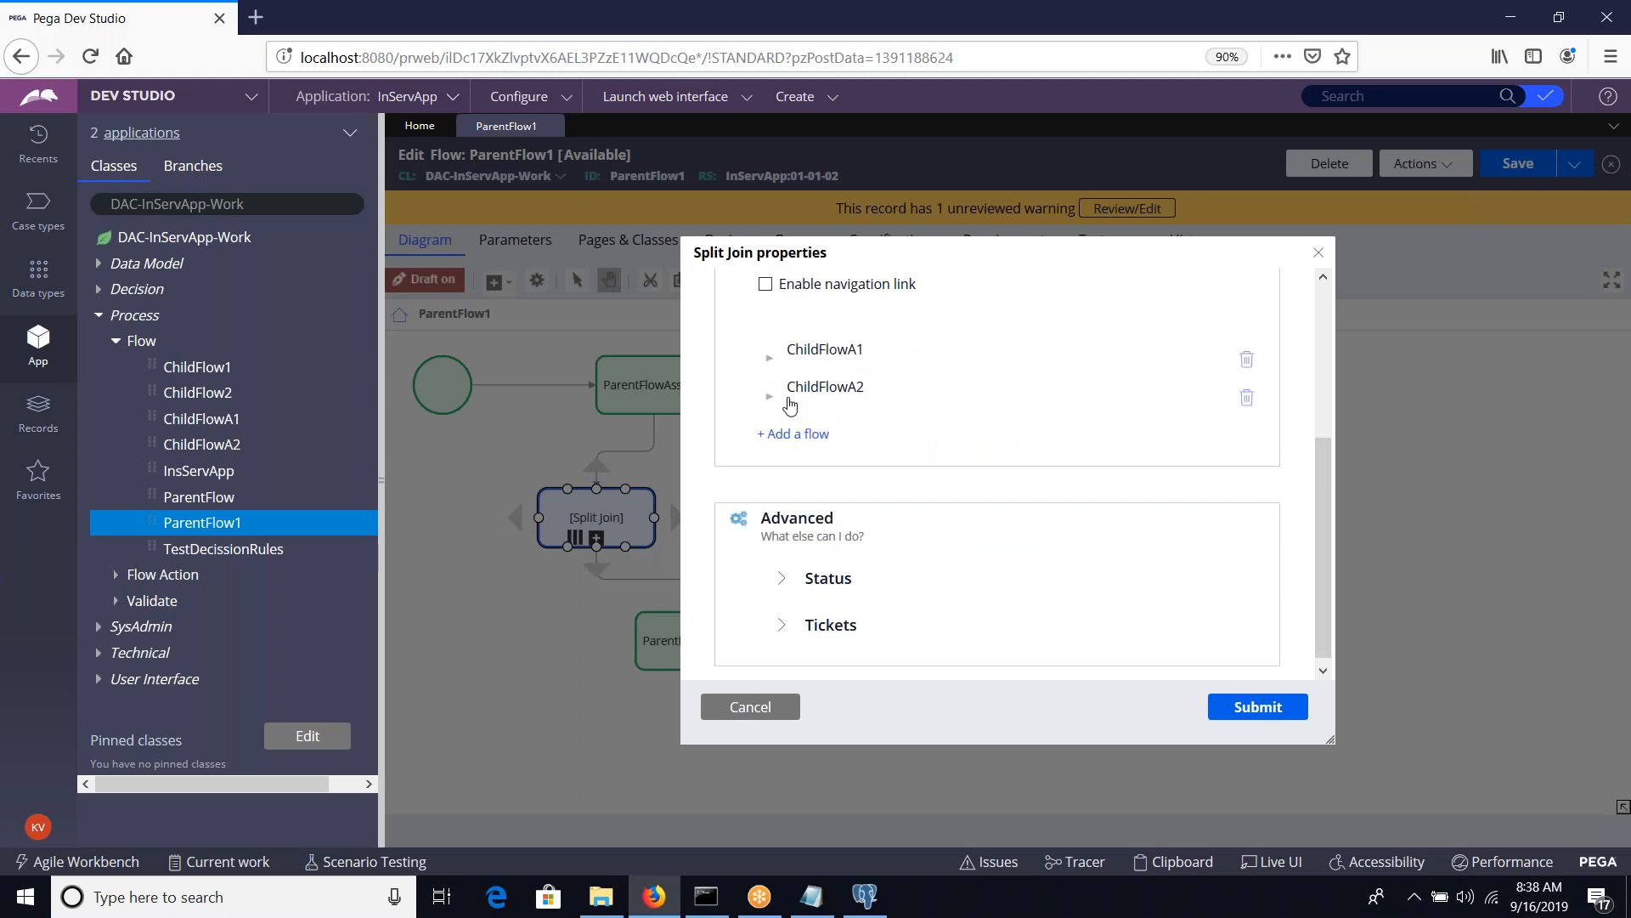
click(773, 398)
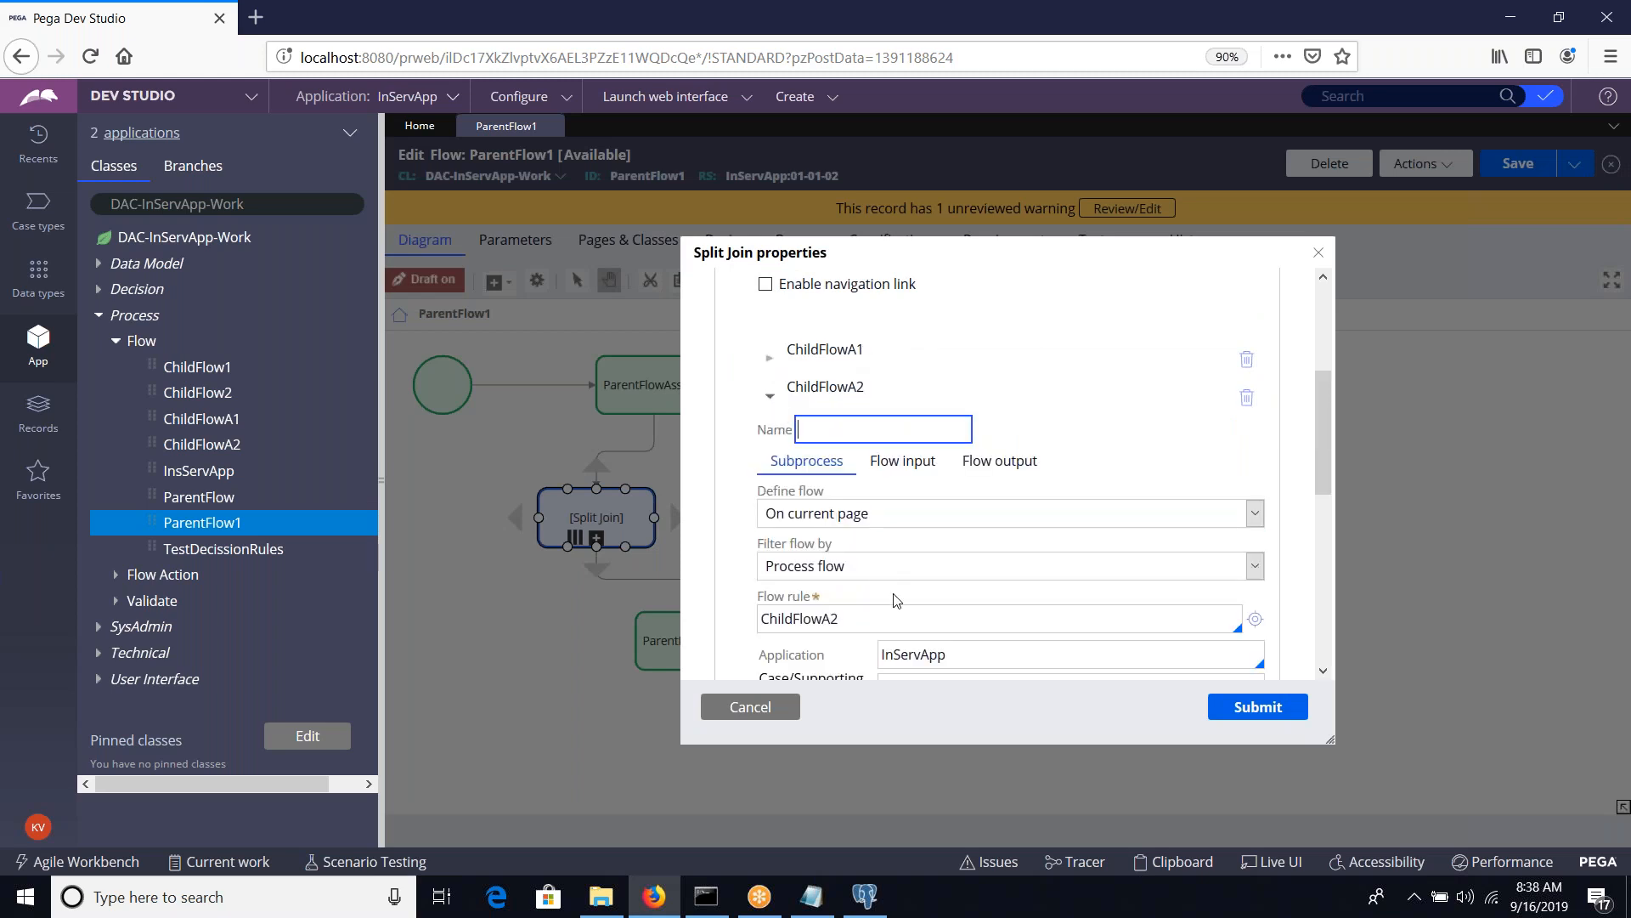
scroll(897, 601, down, 2)
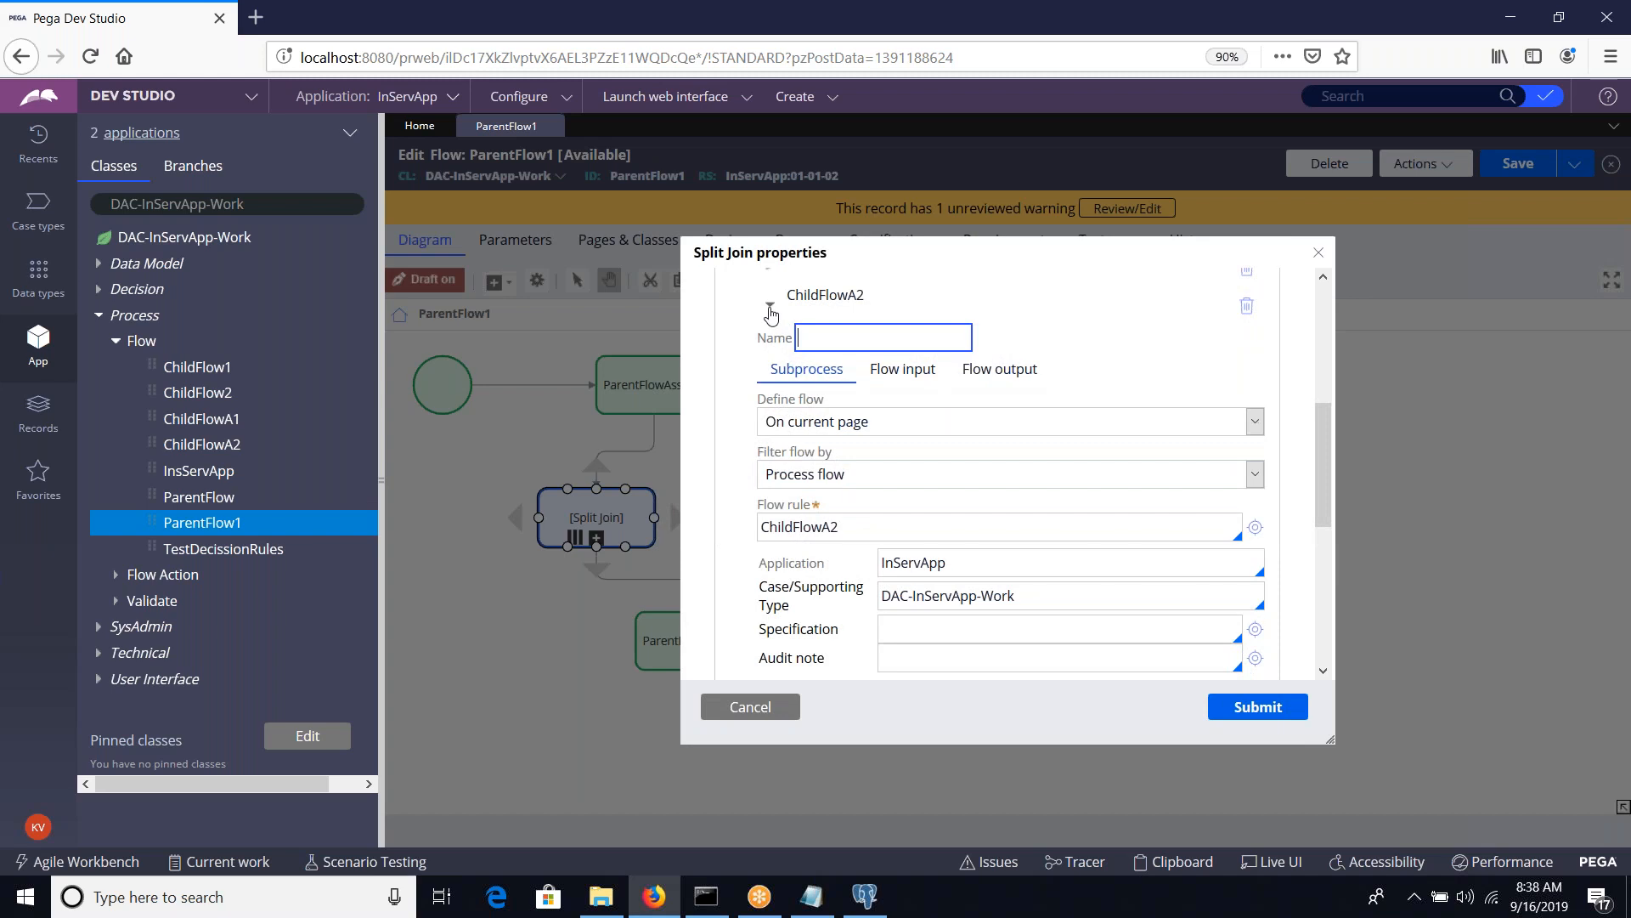
click(771, 308)
click(1227, 710)
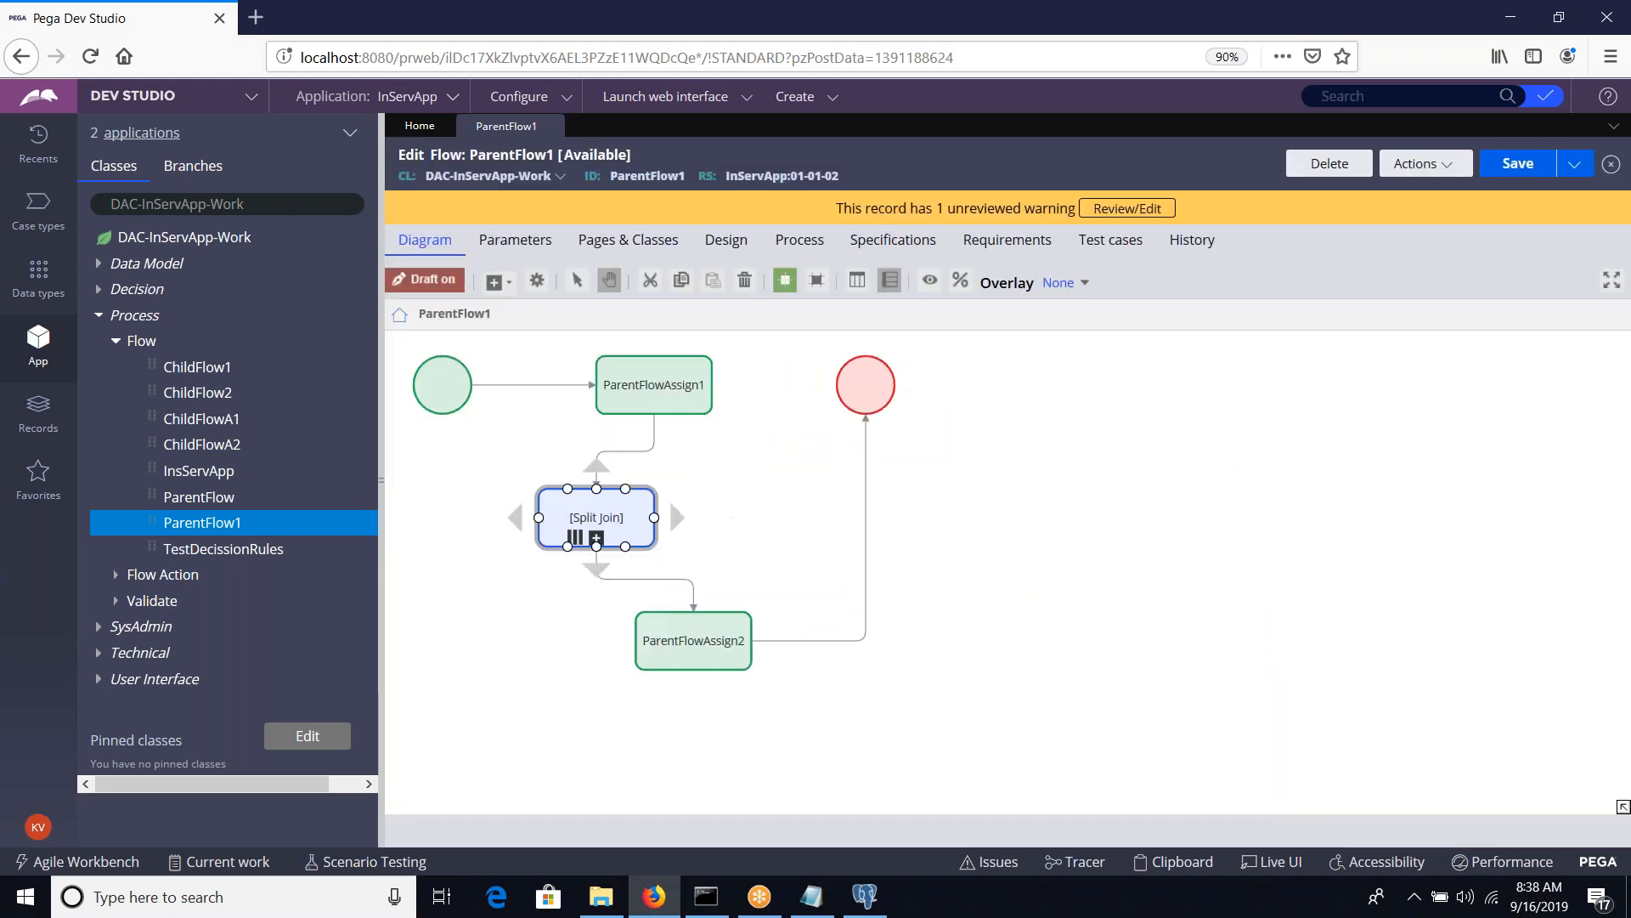
click(1520, 164)
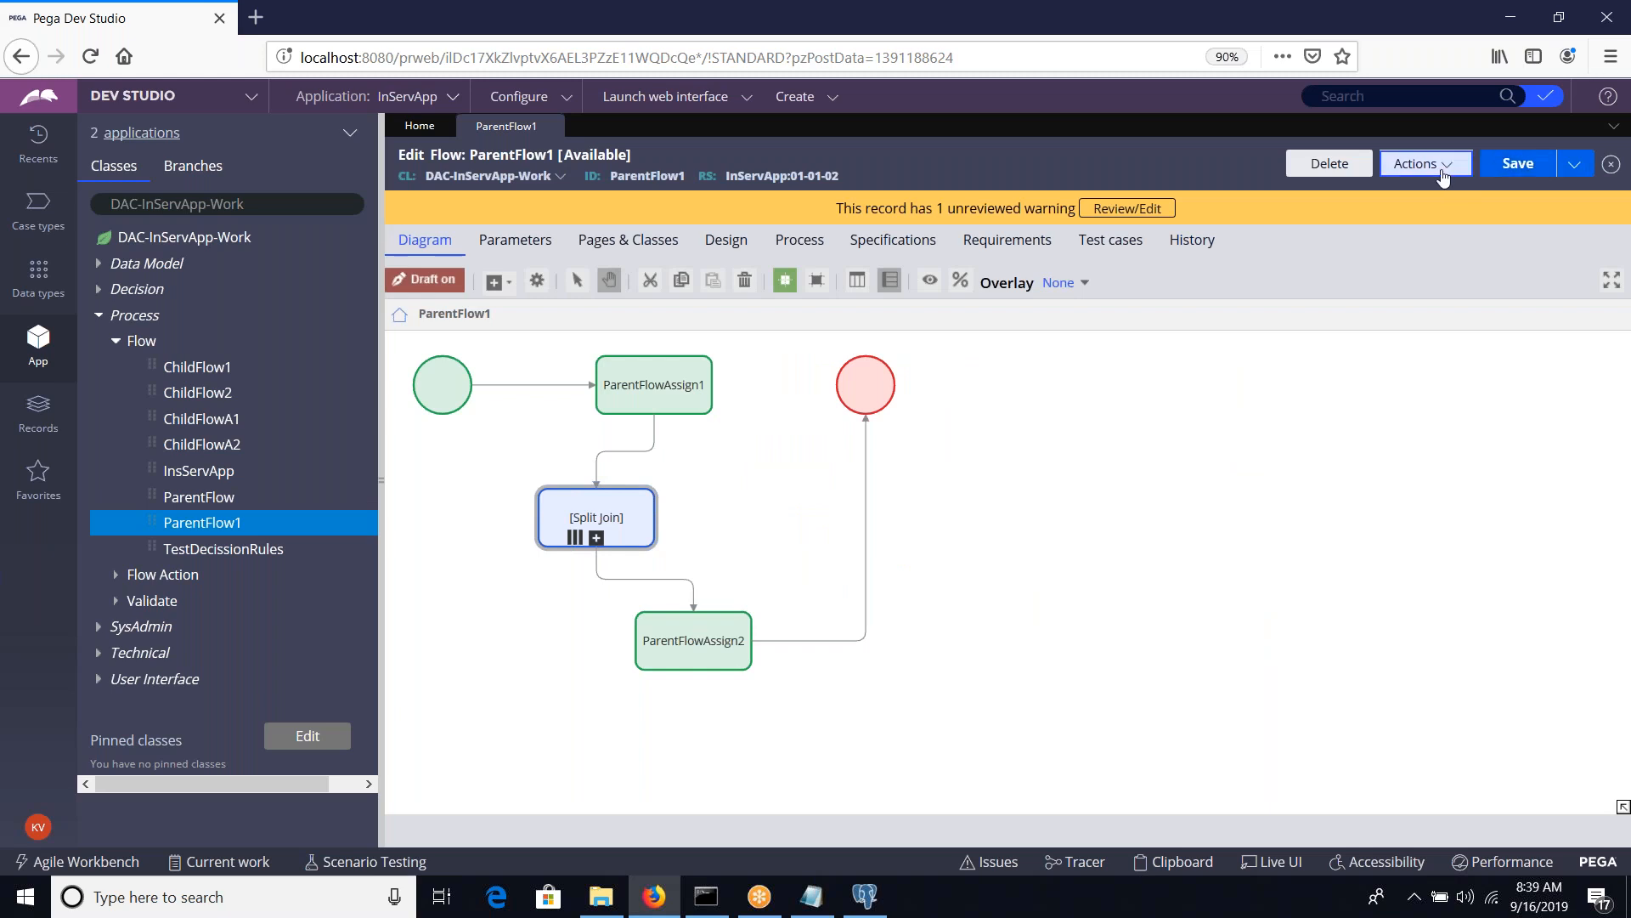
Run ParentFlow1 and create a new InServApp case with the form fields left blank
click(1460, 168)
click(1410, 199)
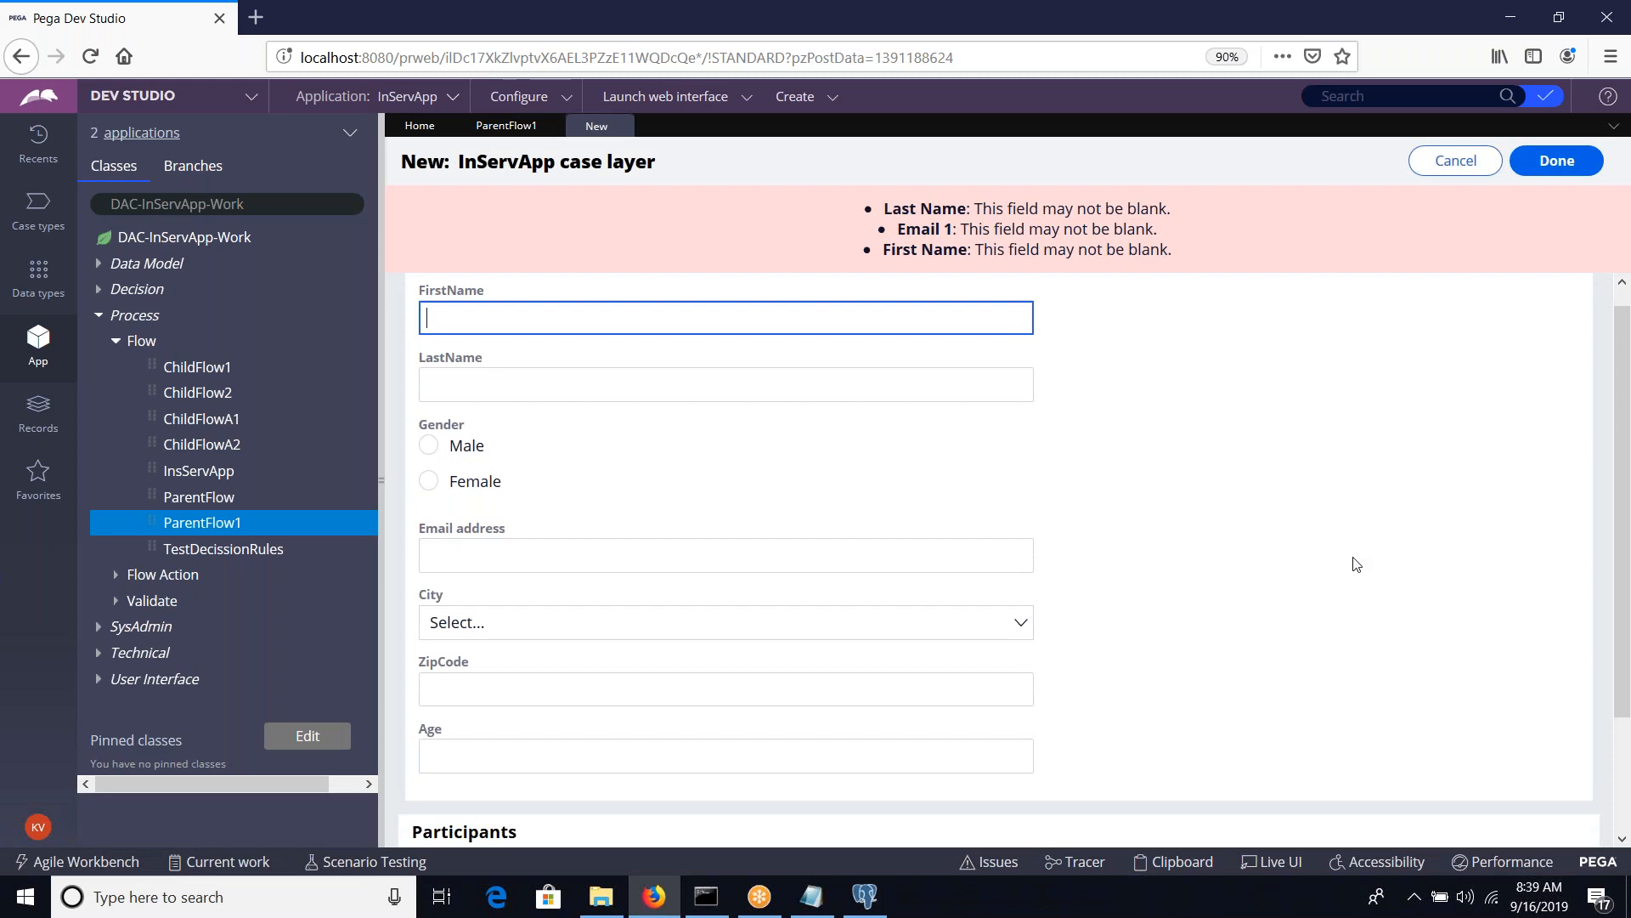
scroll(1356, 564, down, 3)
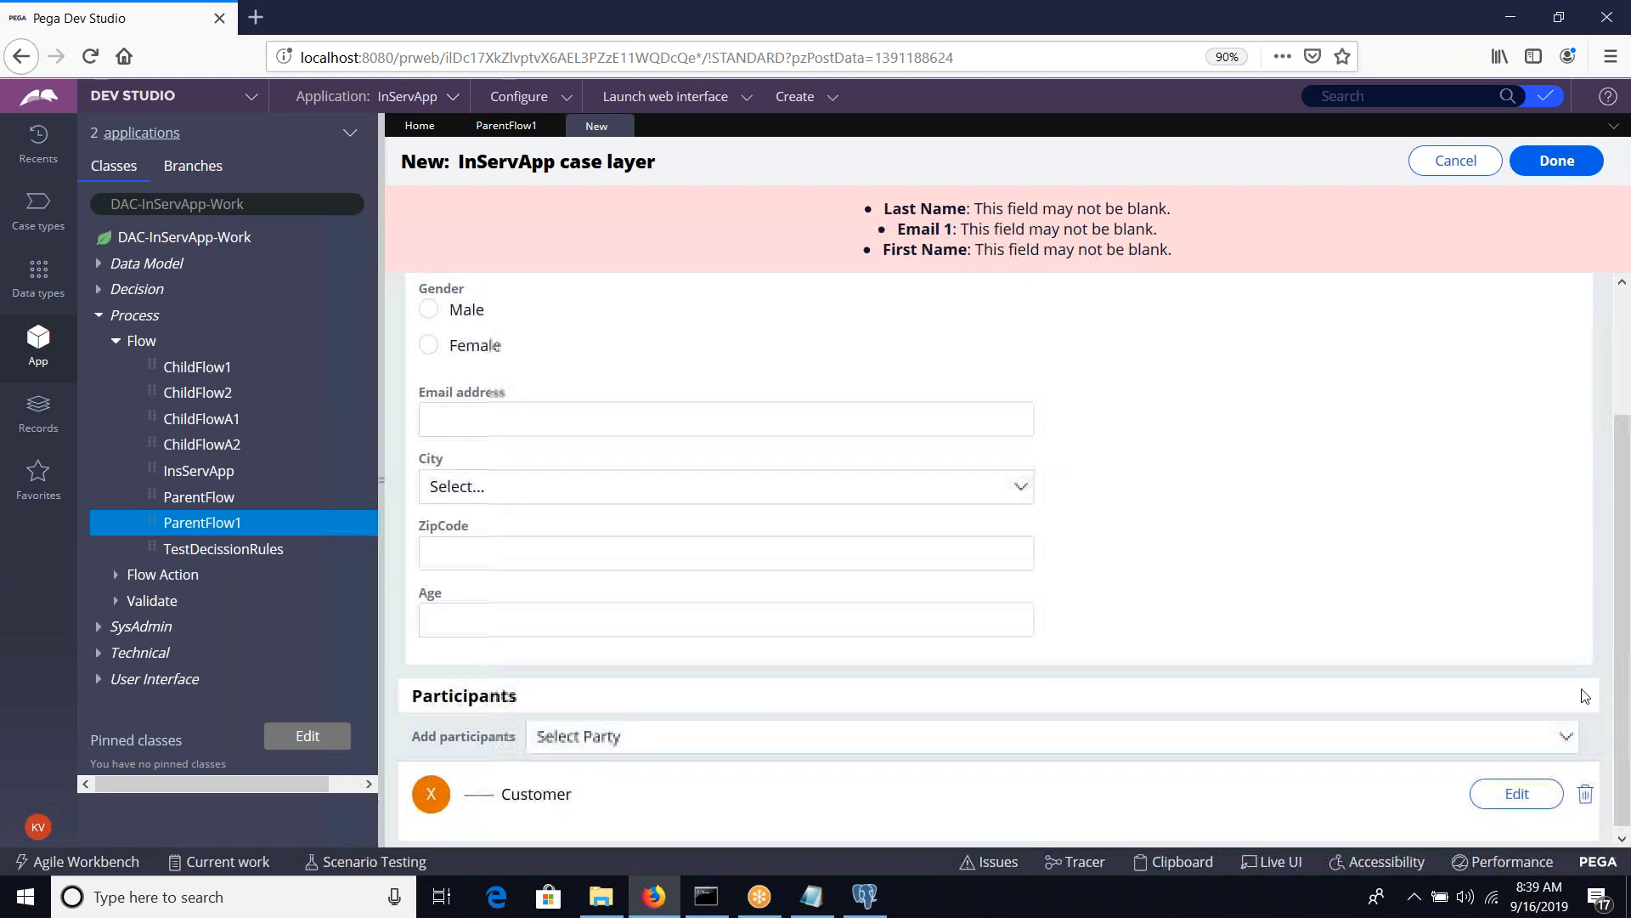
scroll(1430, 528, up, 2)
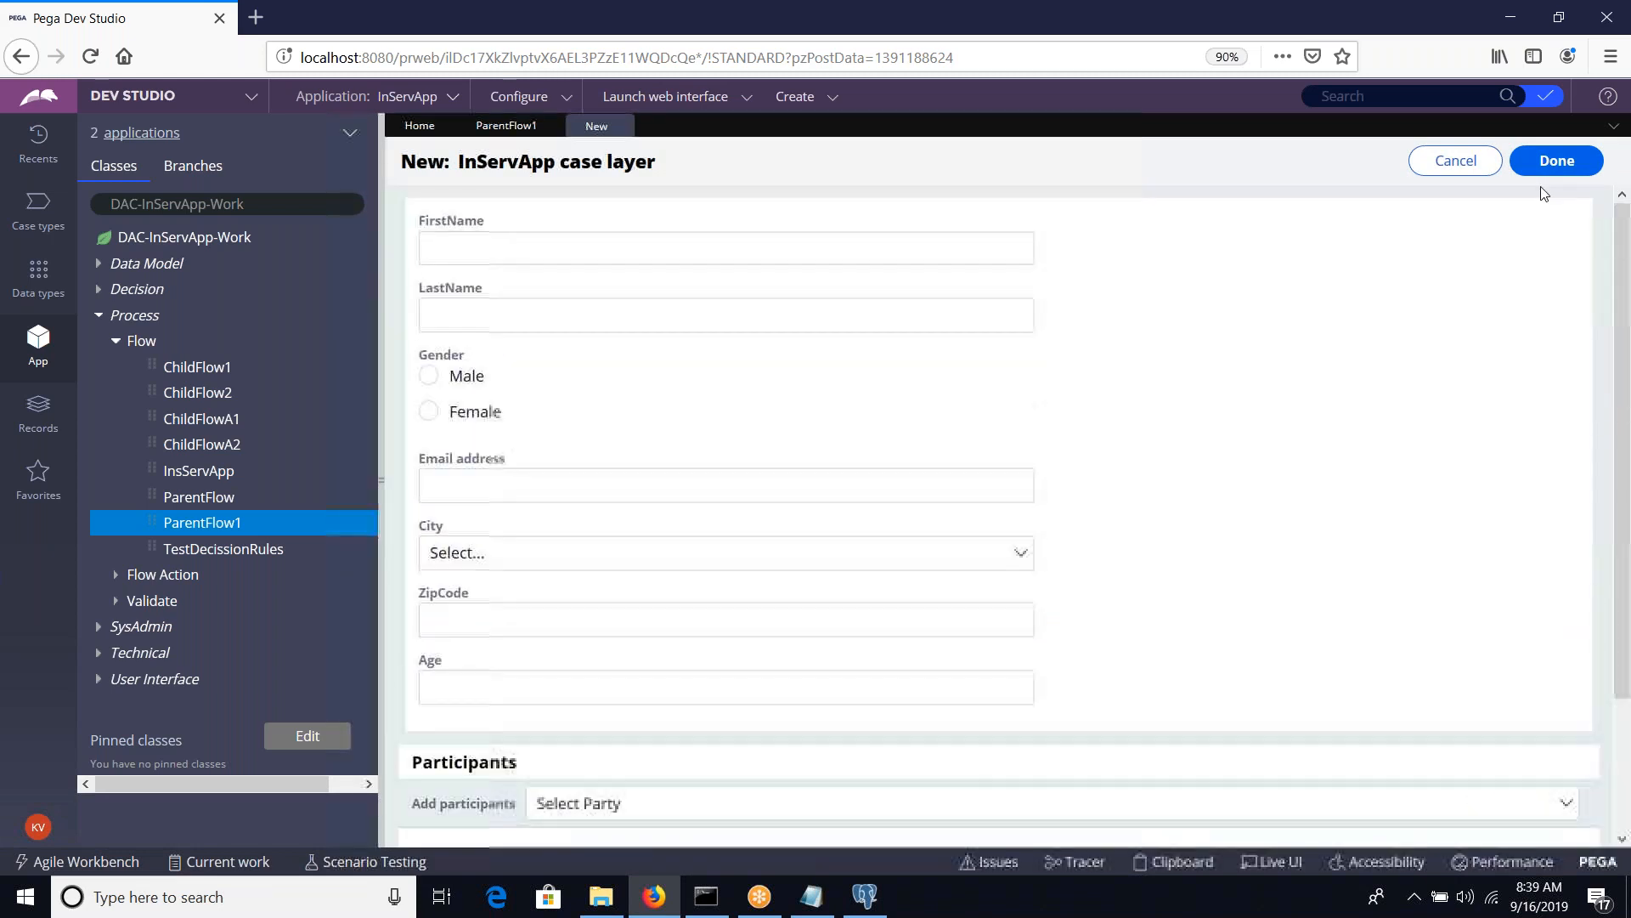
click(1556, 161)
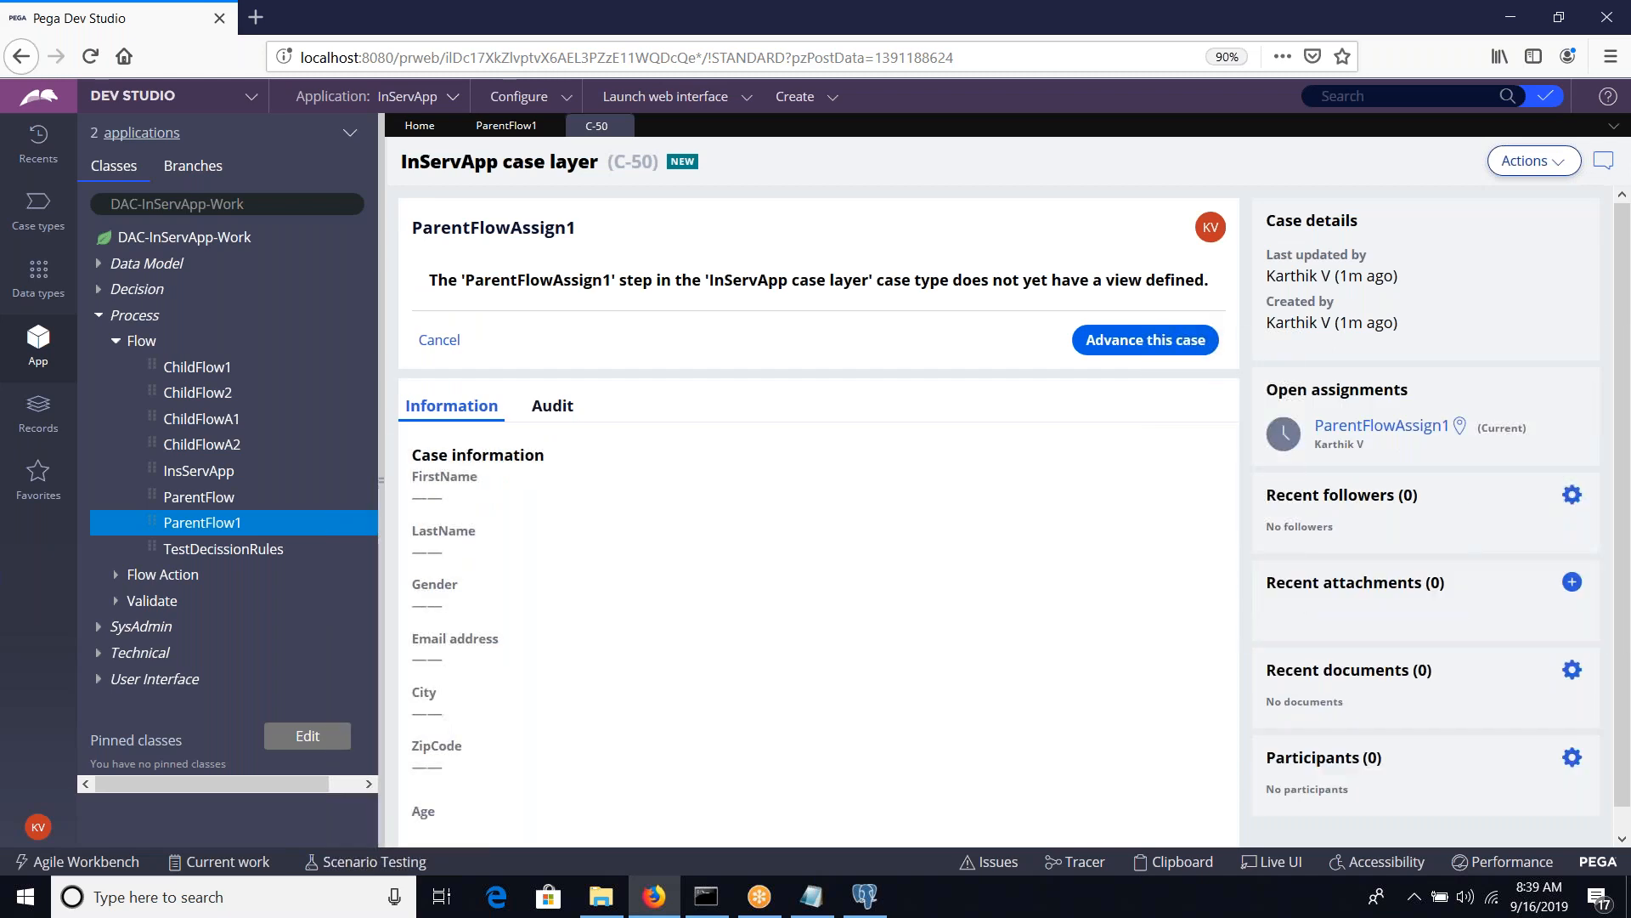
View ParentFlowAssign1's location in the enlarged flow diagram, return to the case and advance it
click(1458, 426)
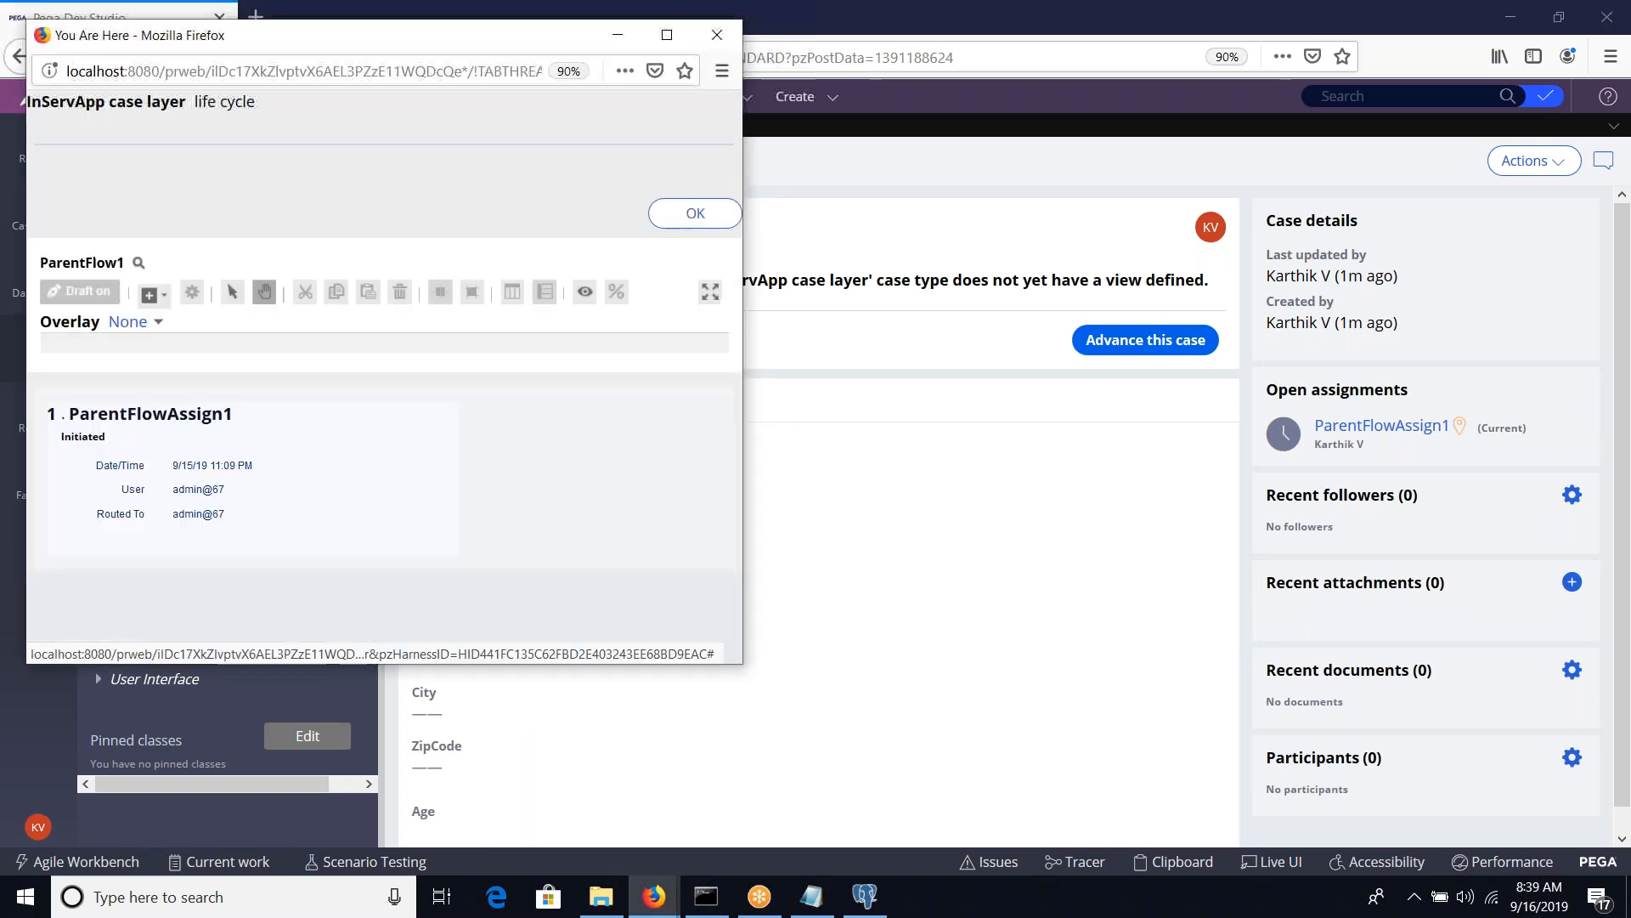
click(667, 35)
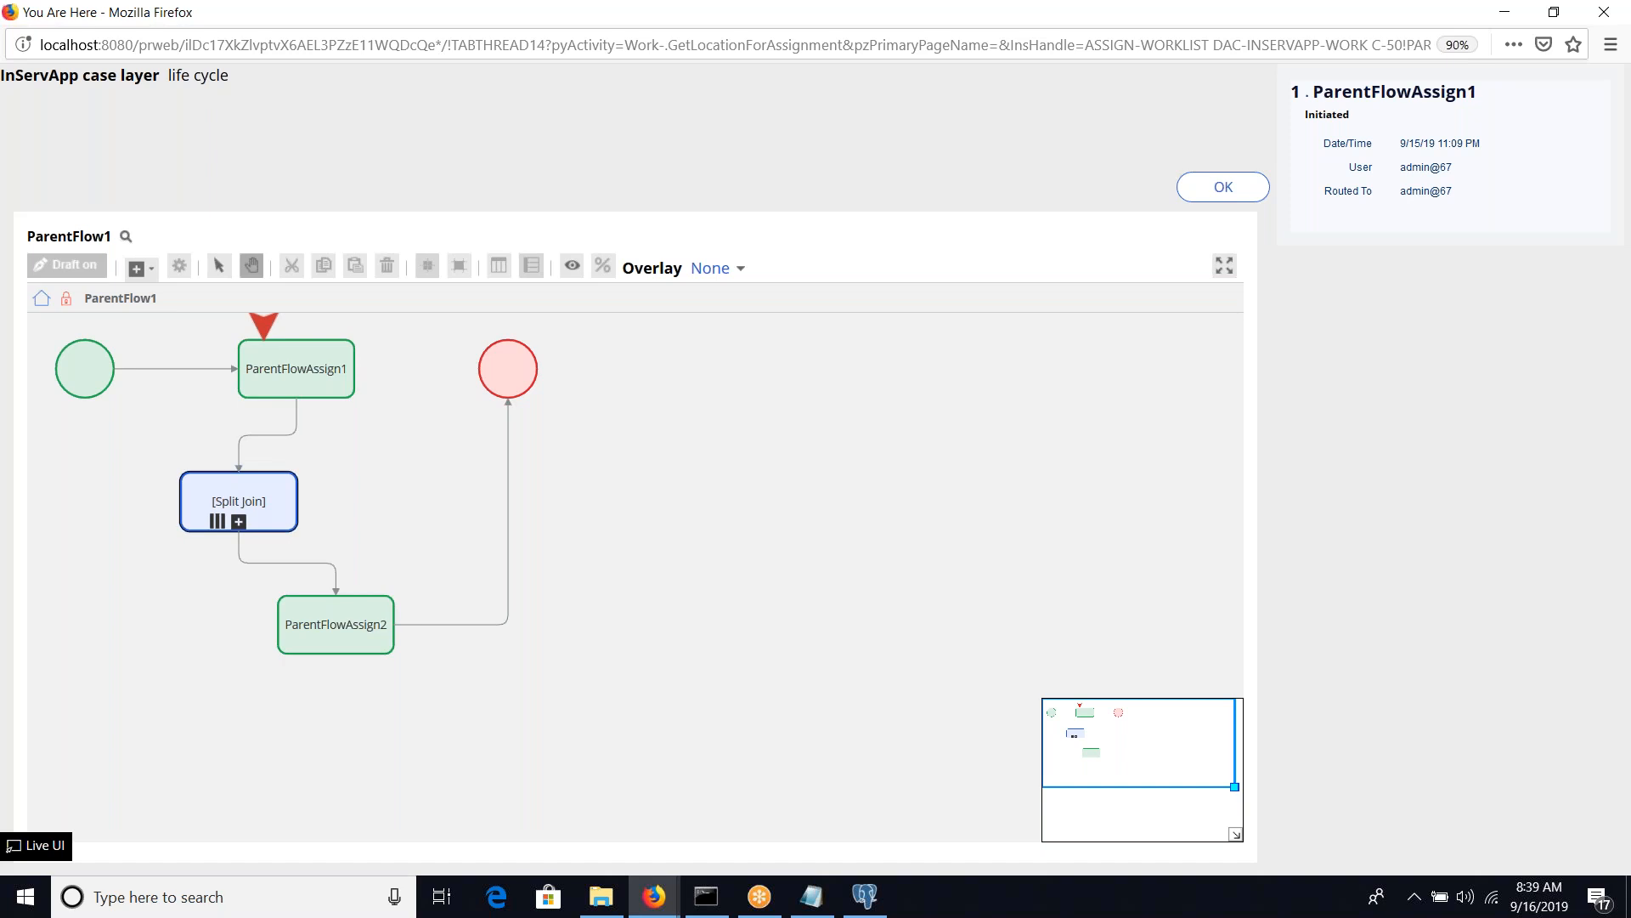
double_click(764, 11)
click(1069, 74)
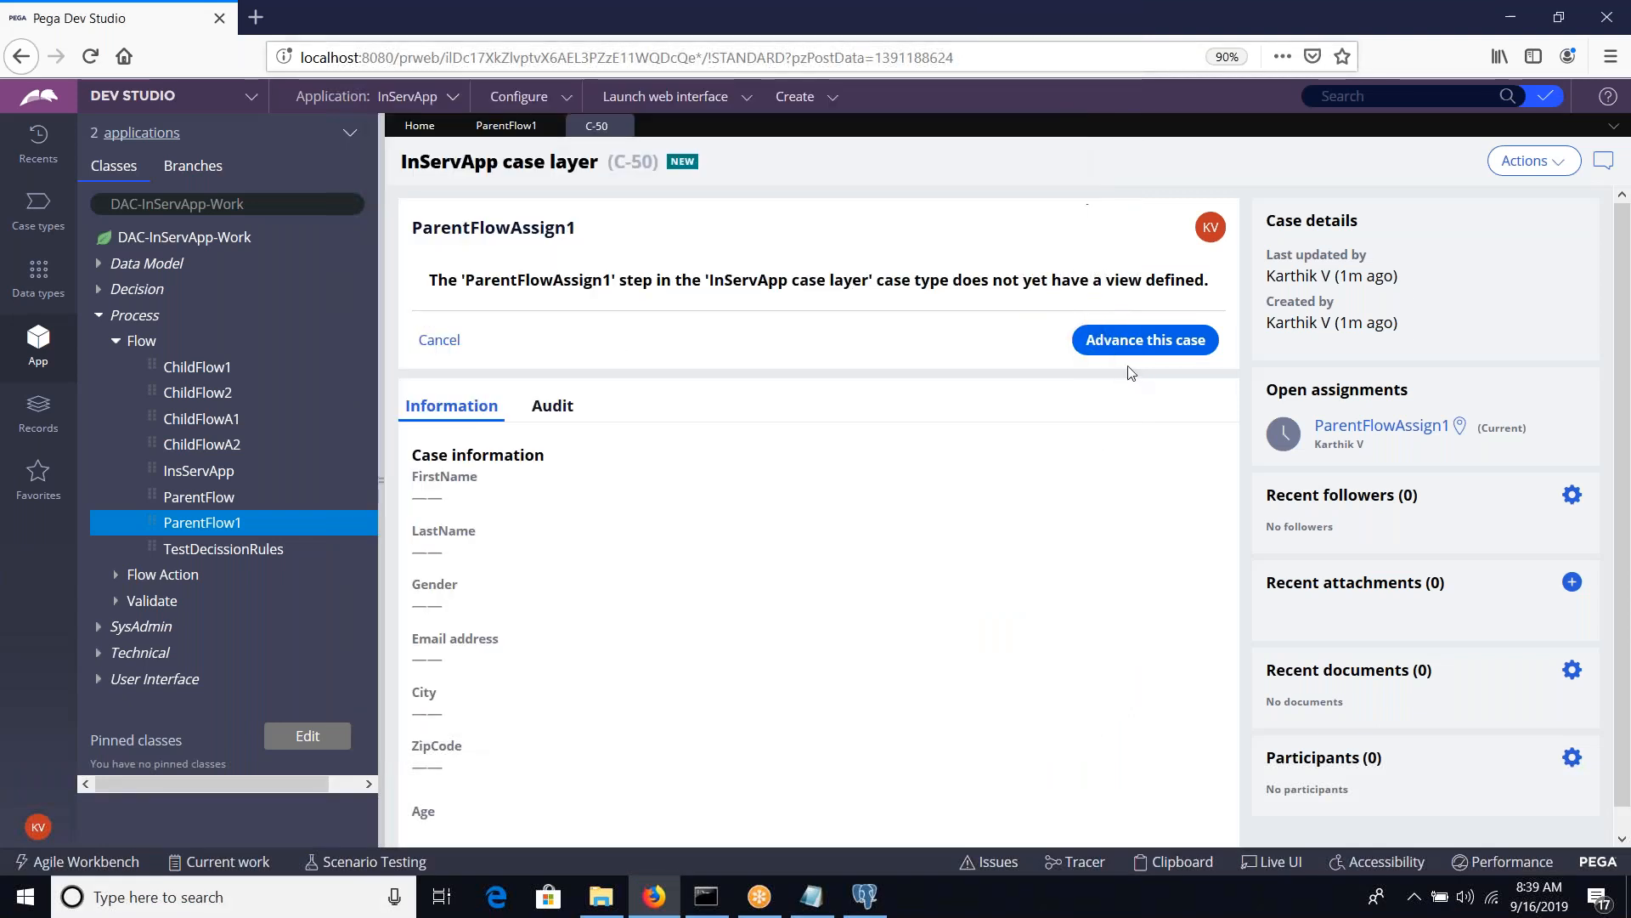
click(1144, 341)
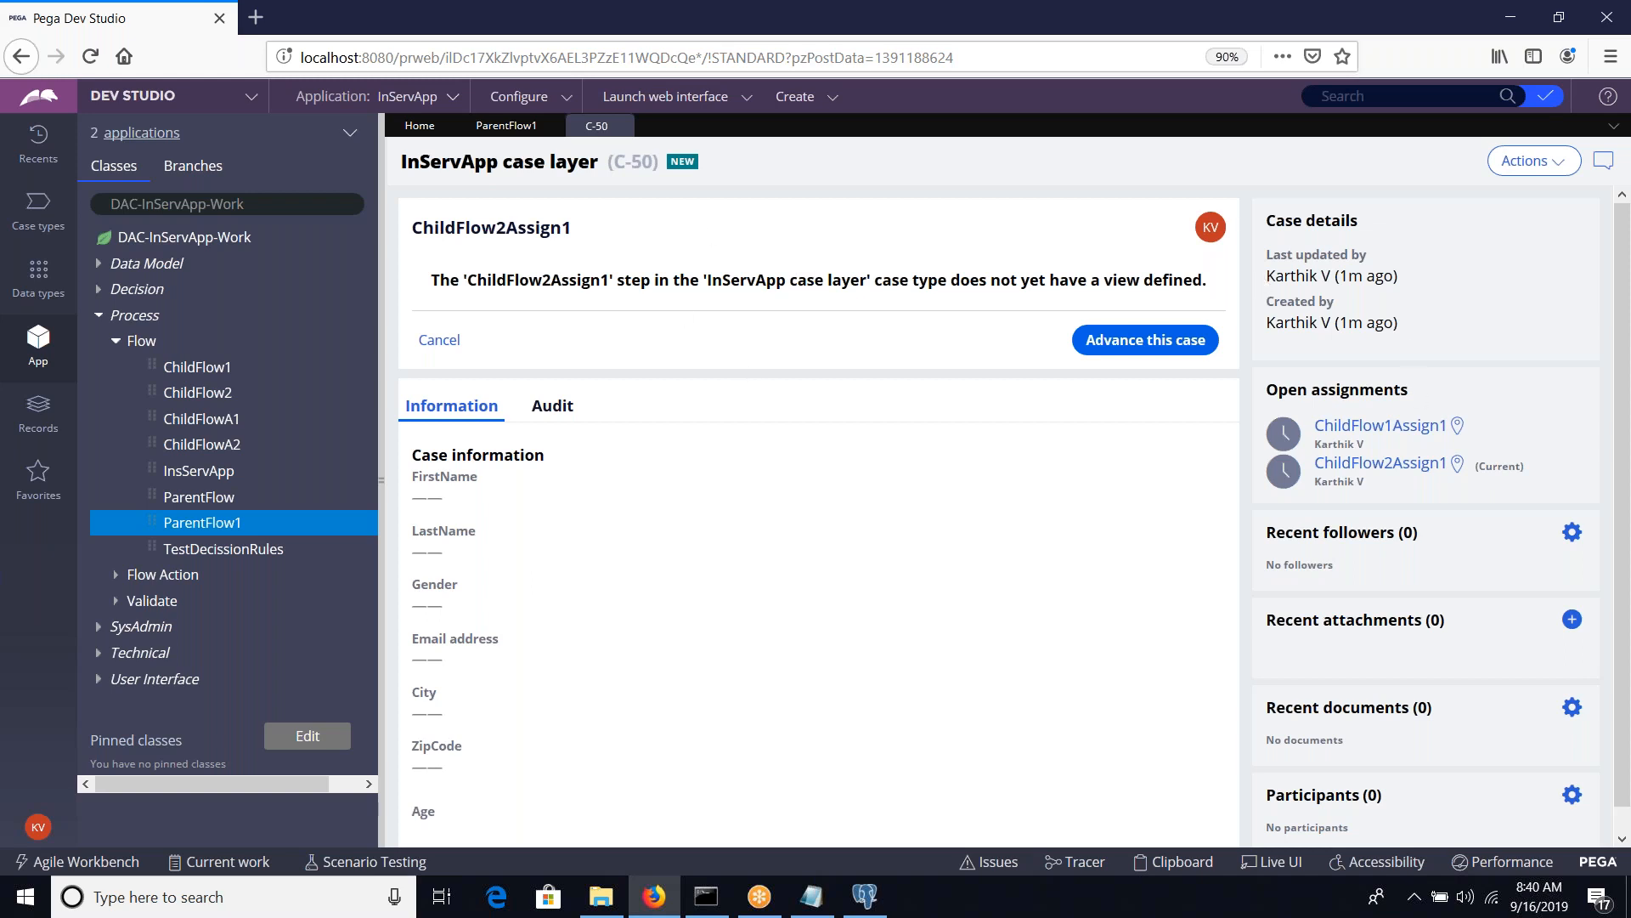
View the location of the current ChildFlow2Assign1 assignment in the enlarged flow diagram, then close the diagram window
triple_click(1501, 467)
click(1457, 463)
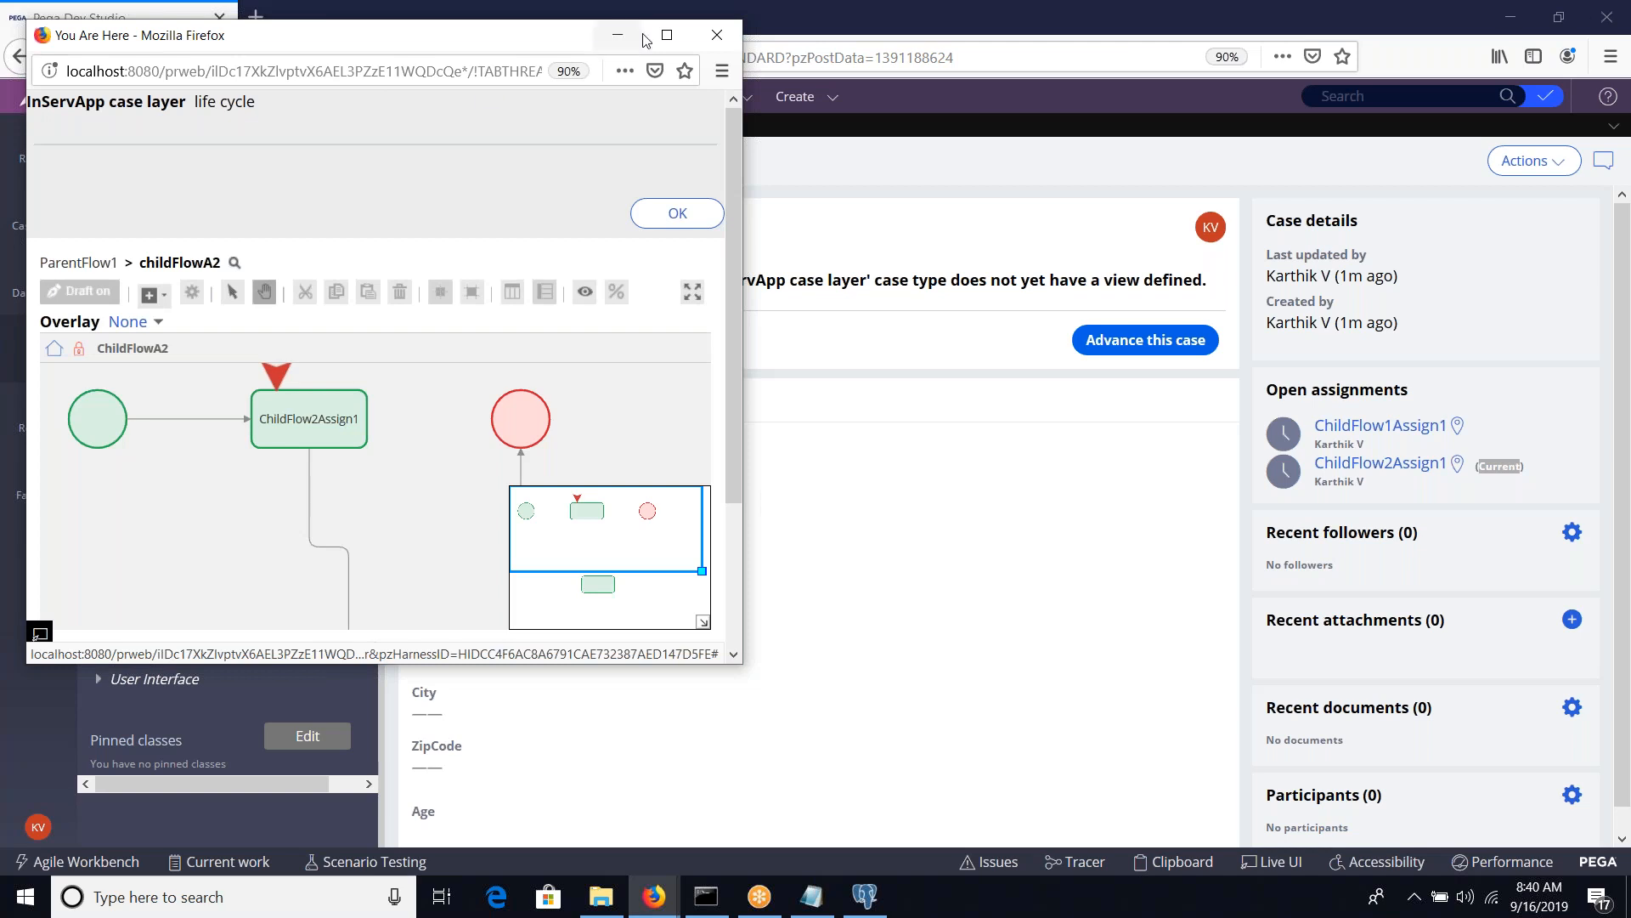
click(662, 41)
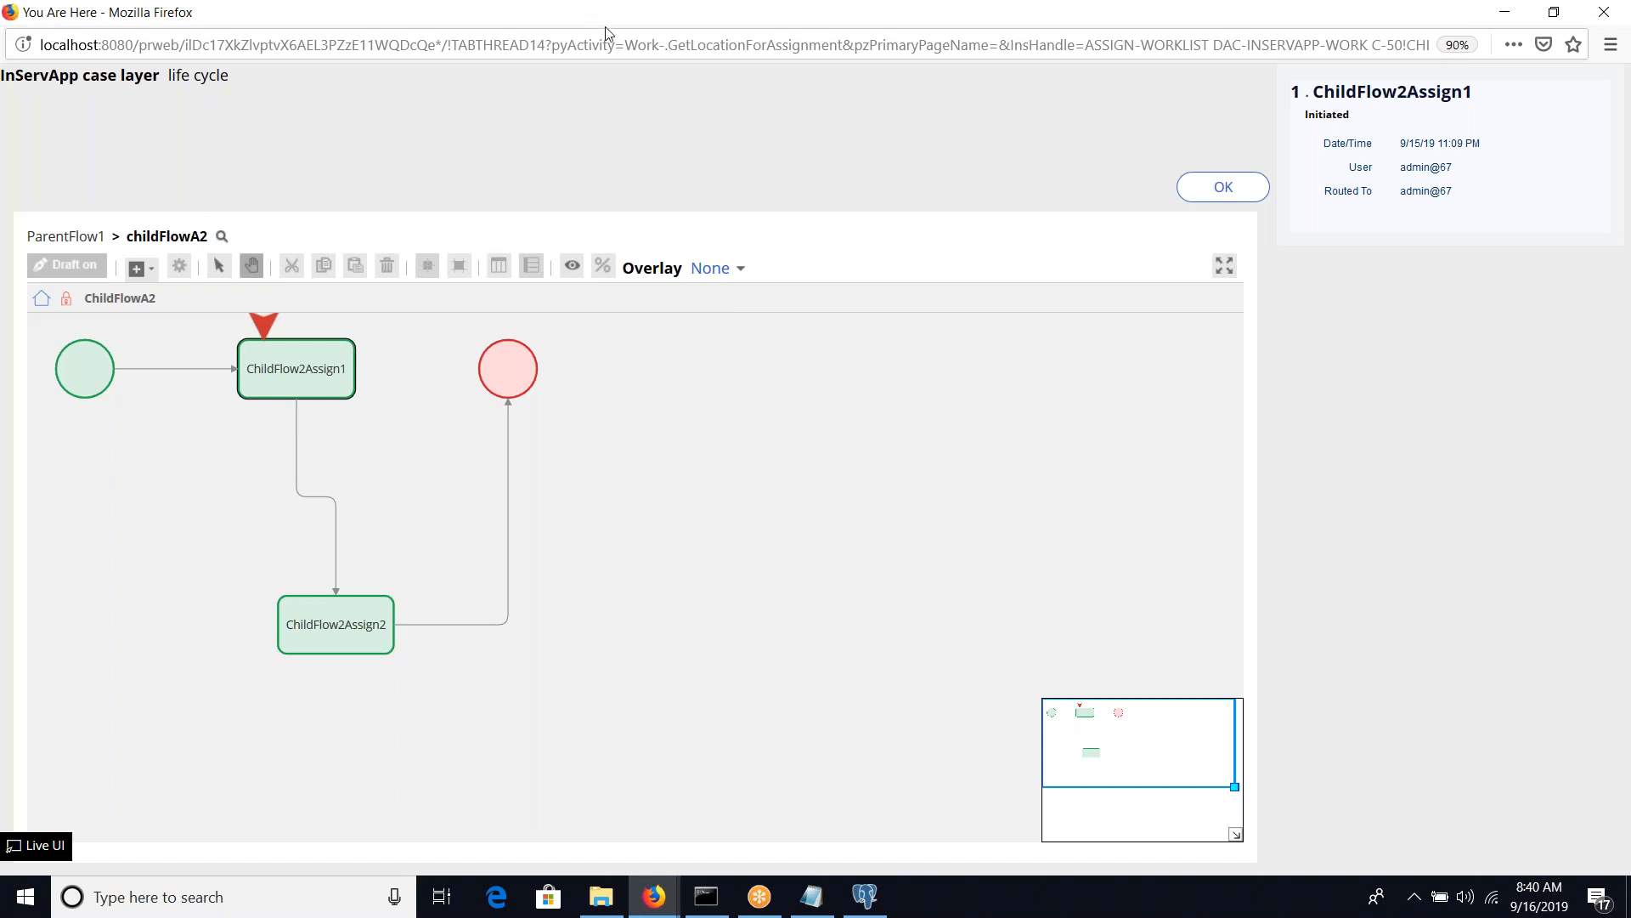
drag(606, 30, 521, 310)
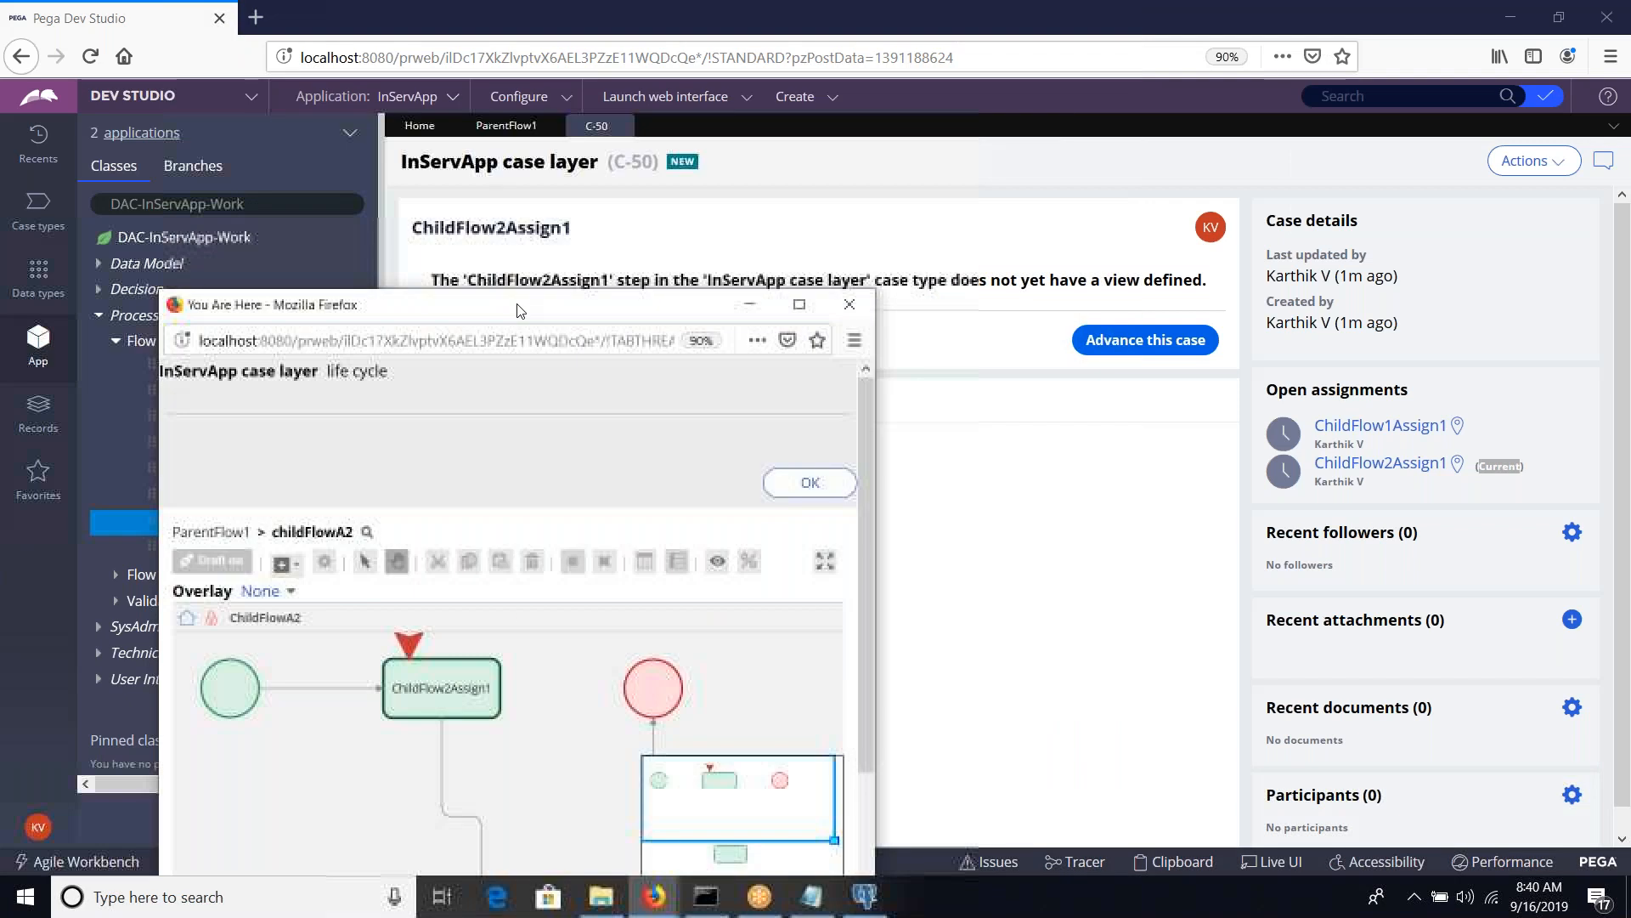
click(851, 305)
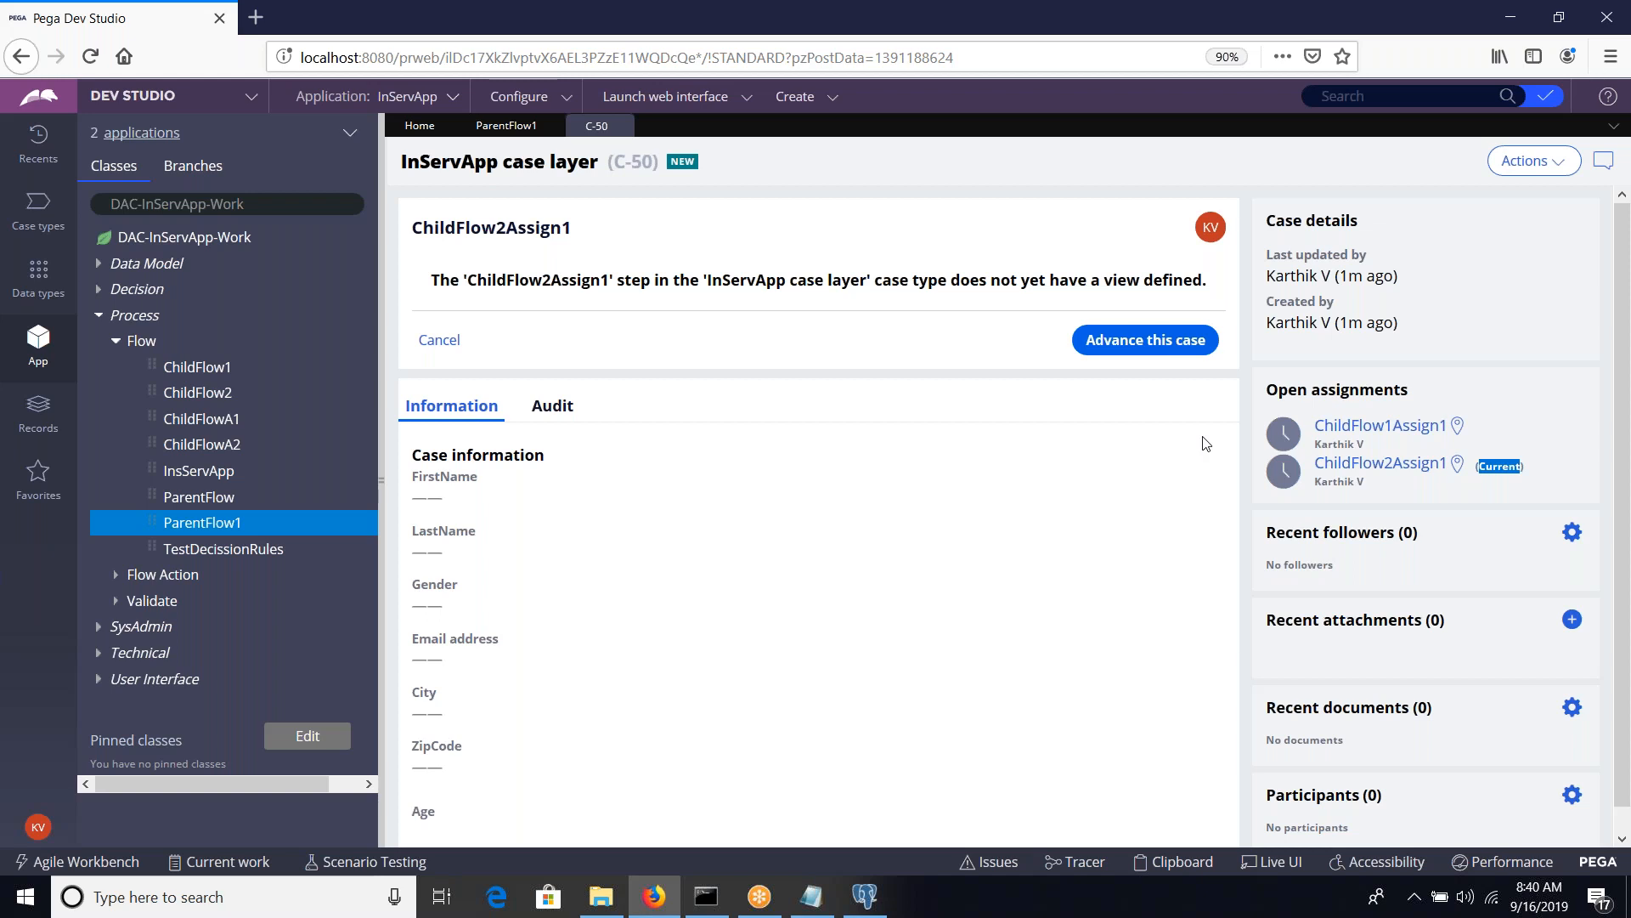
Open the ChildFlow1Assign1 assignment, return to ChildFlow2Assign1 and view its location in the enlarged flow diagram again
click(1410, 425)
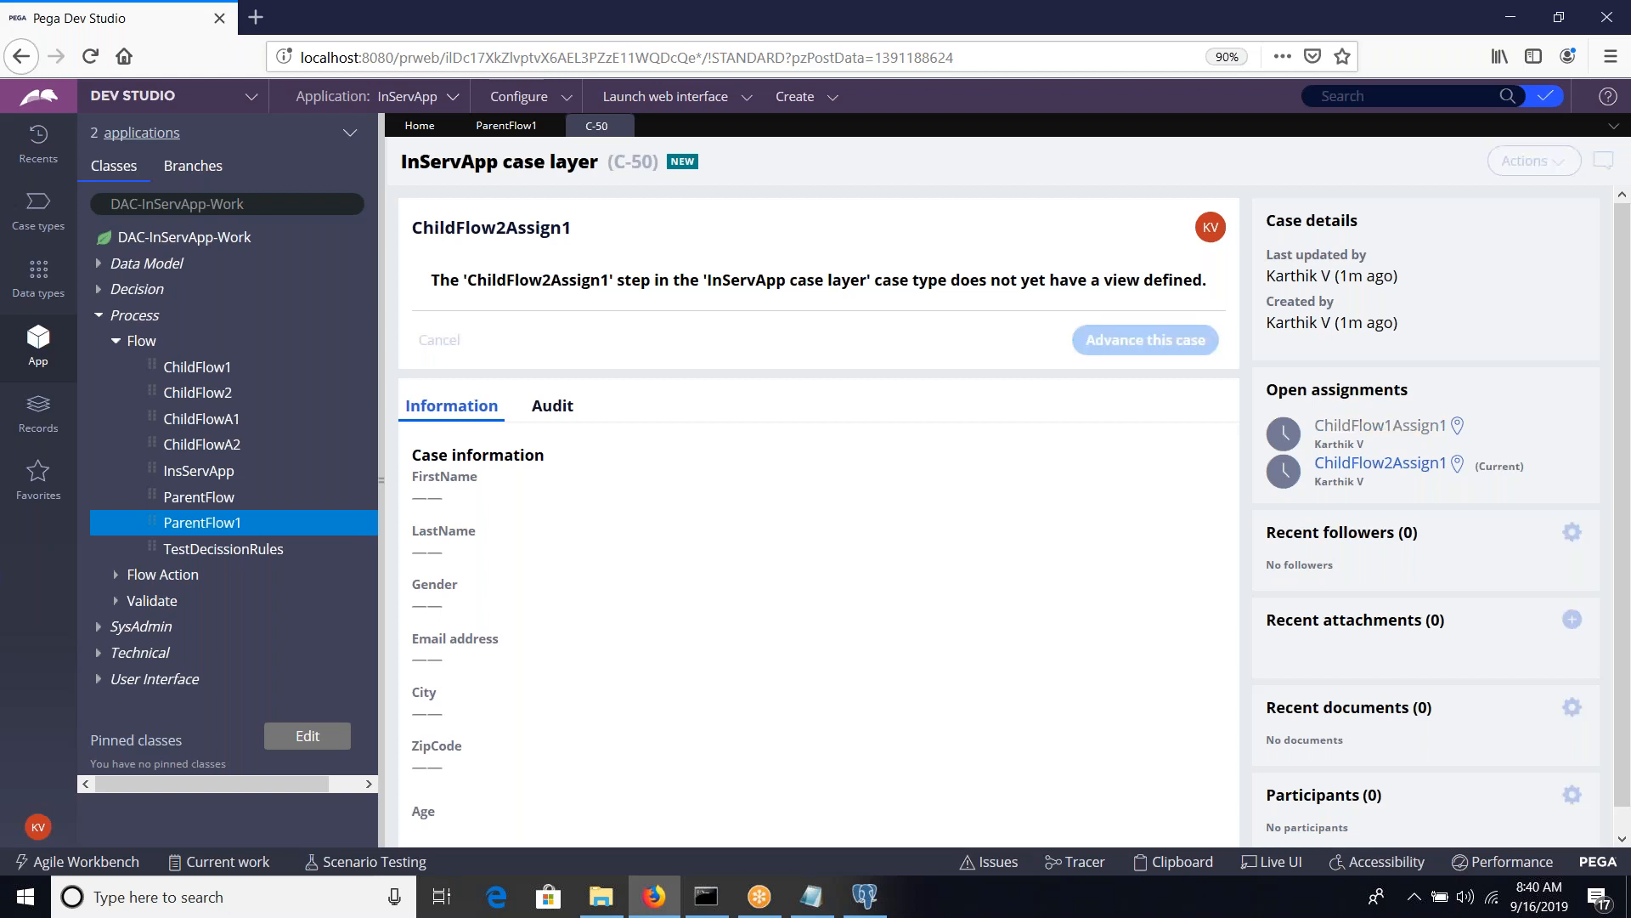
click(1409, 466)
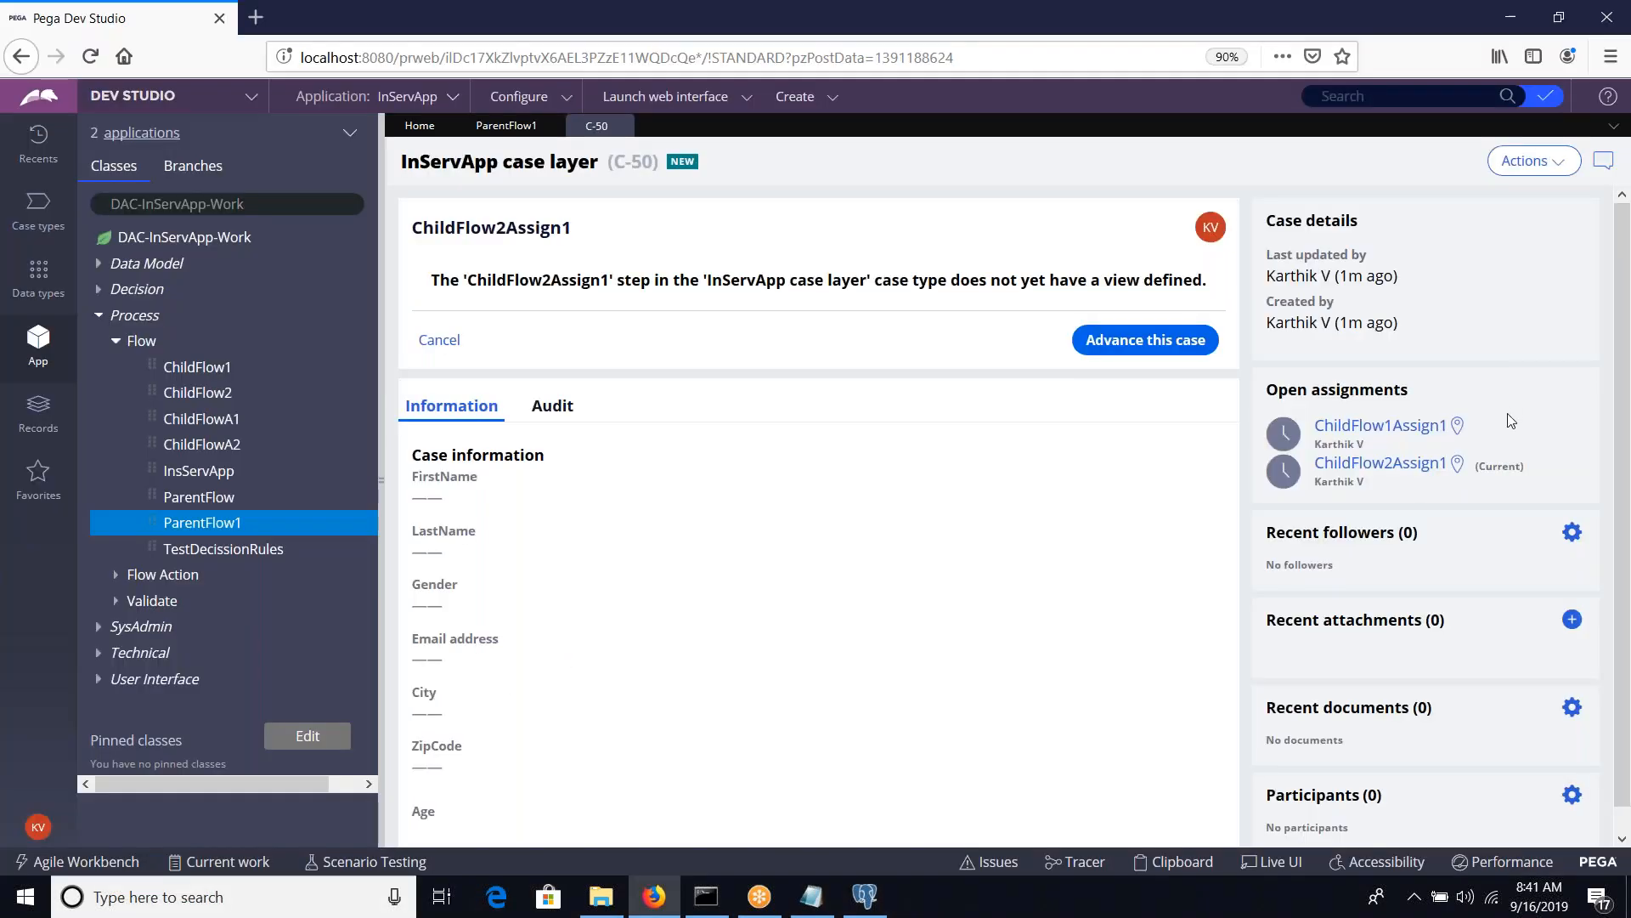
click(1457, 463)
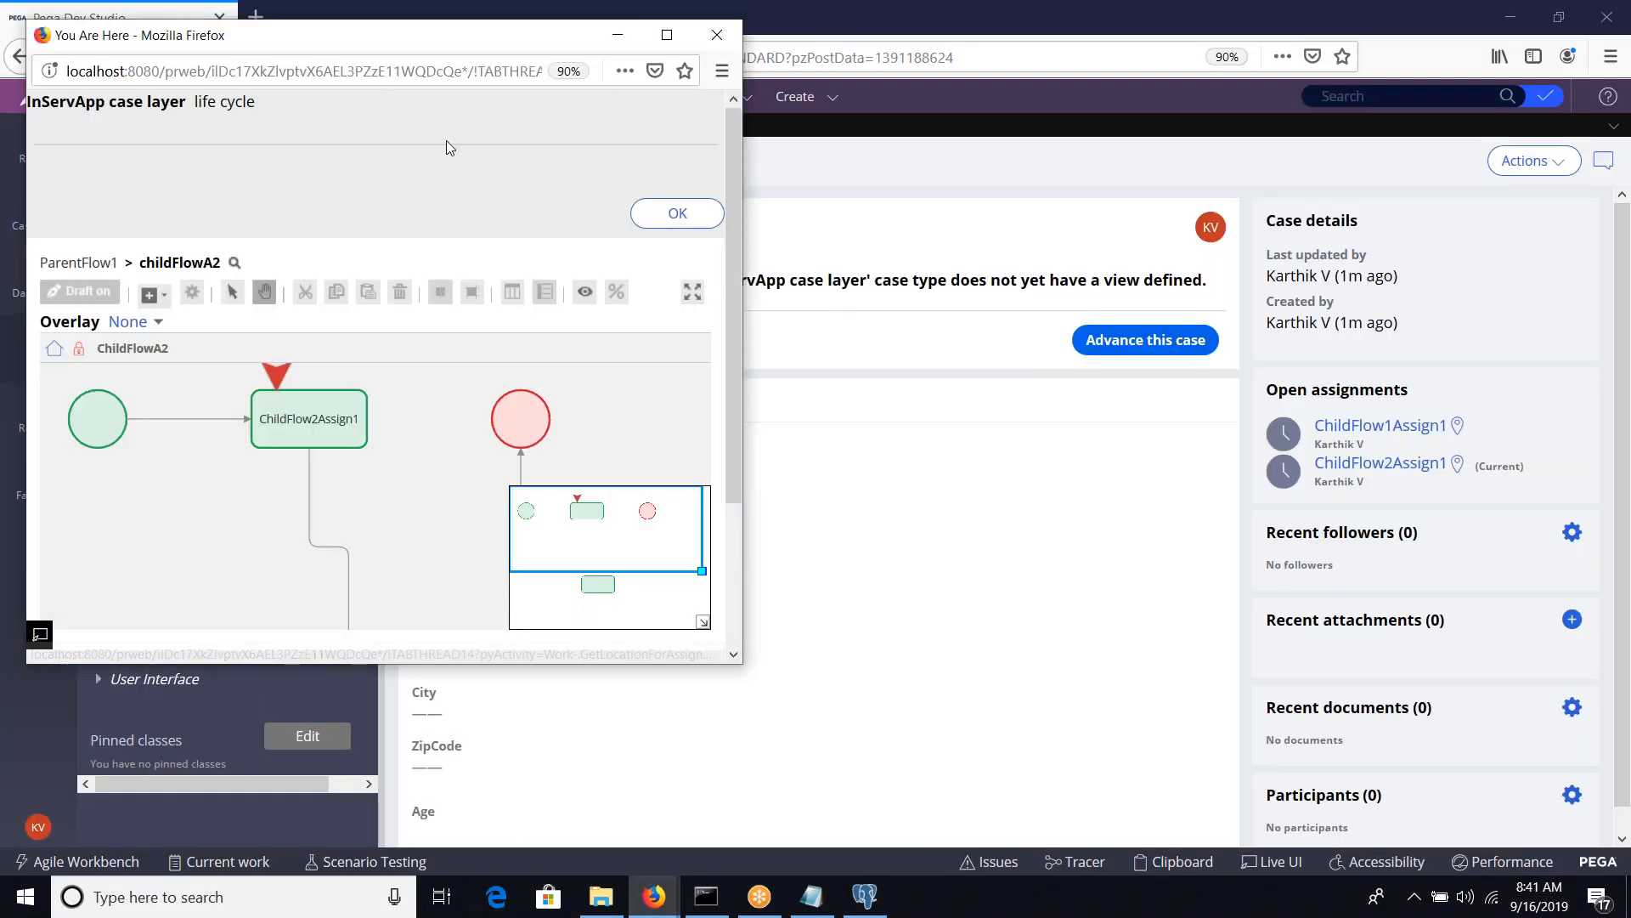
double_click(513, 35)
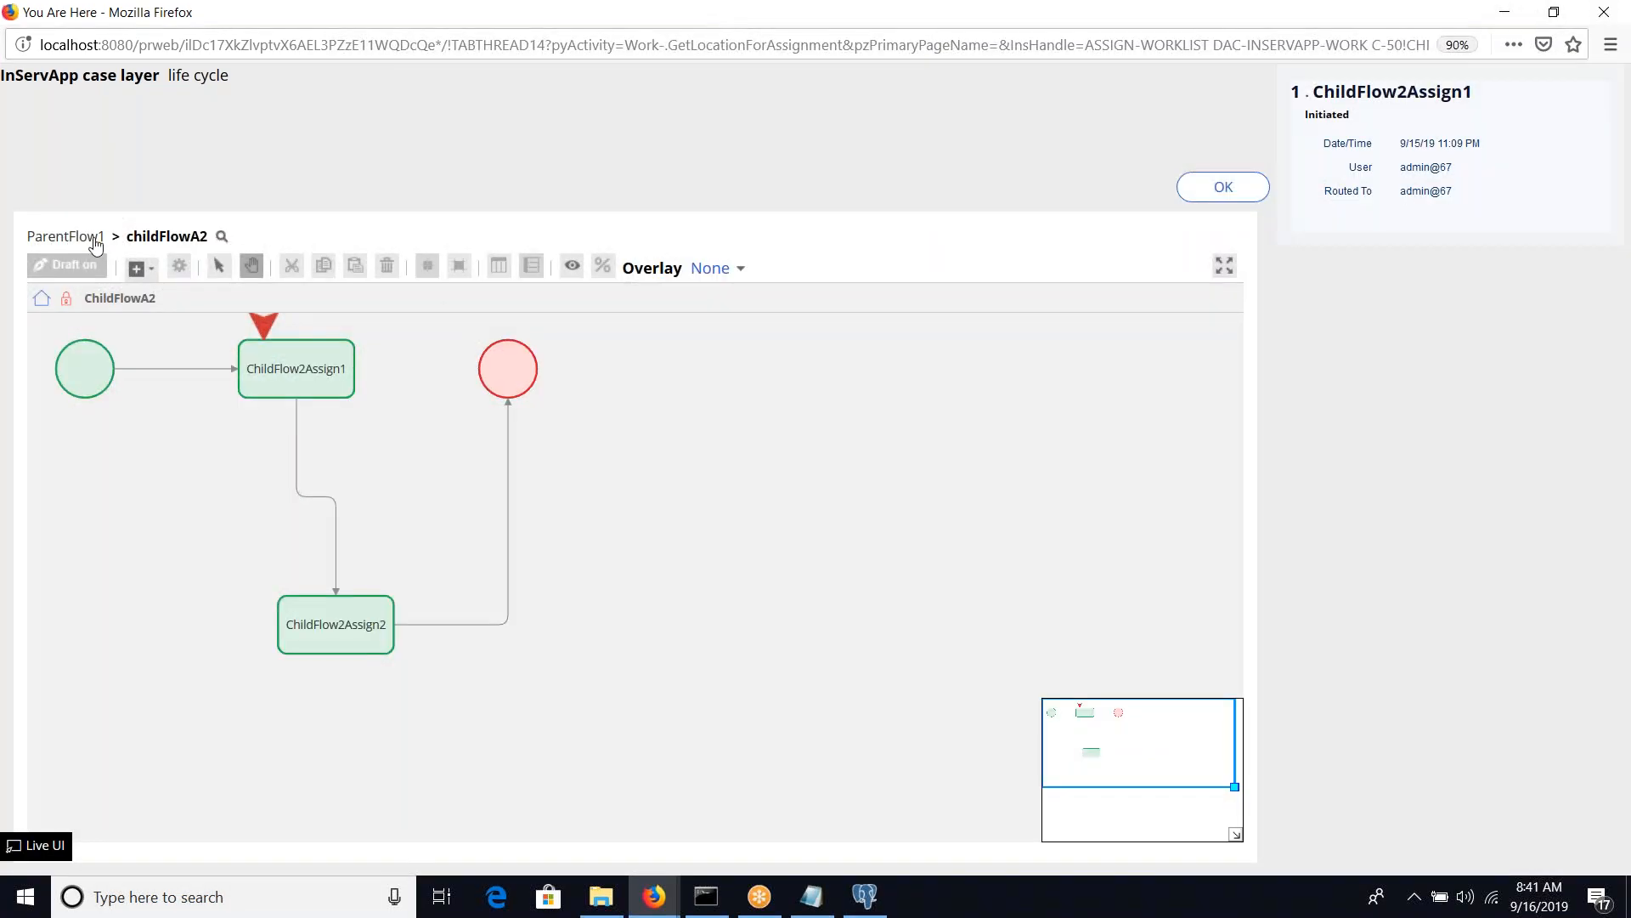
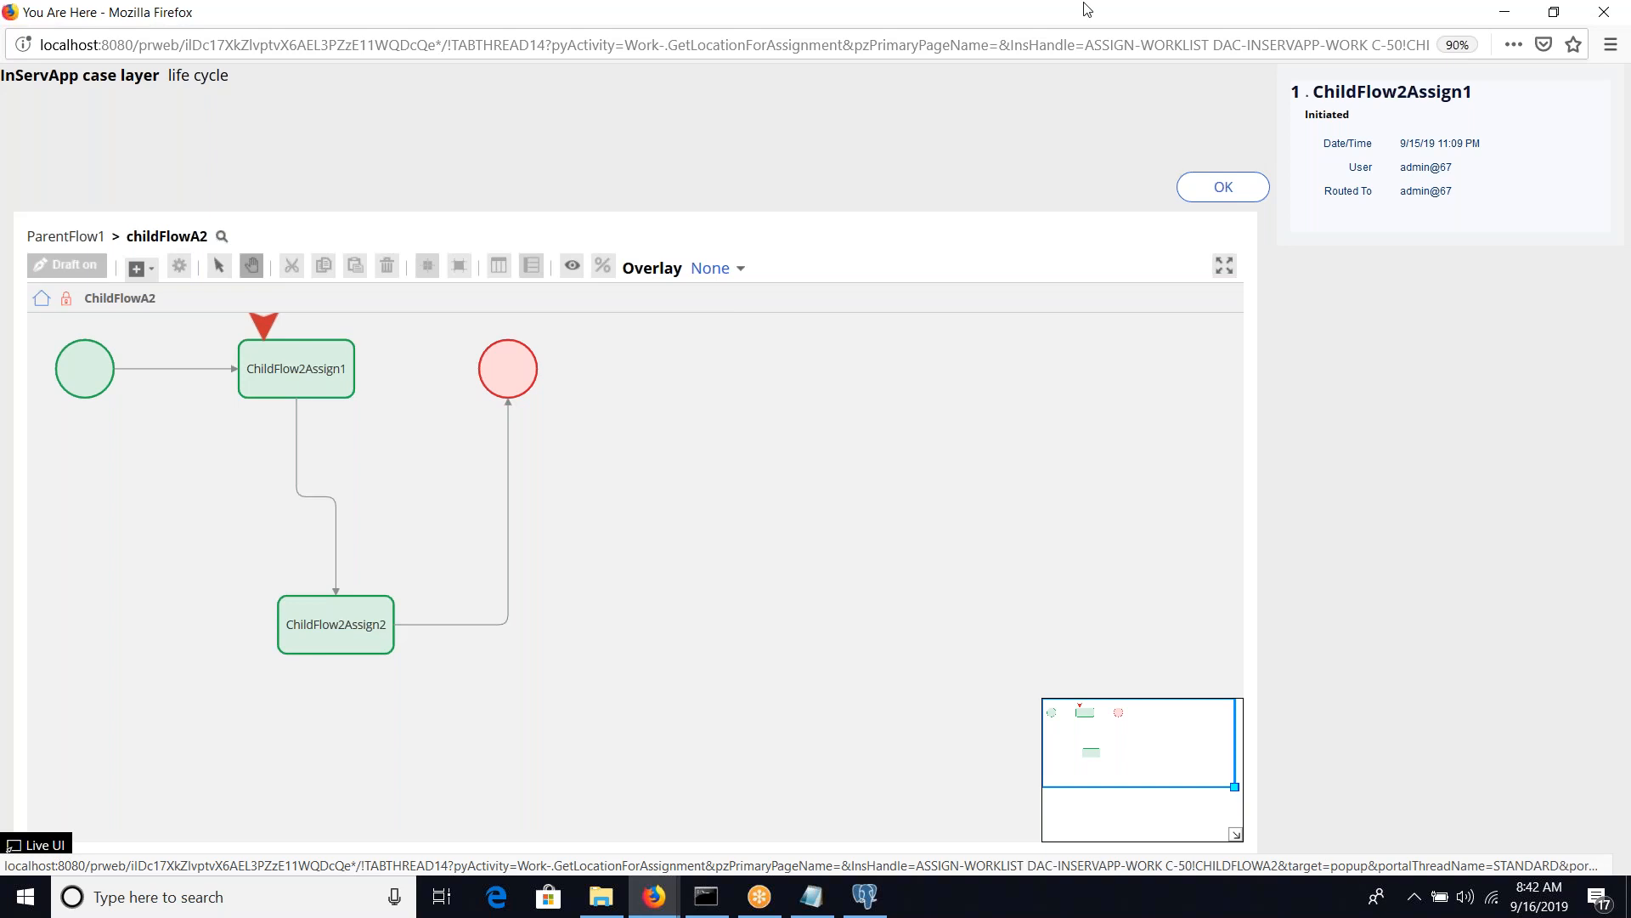
Switch to the Notepad notes, delete the "SplitJoin" line beneath ChildFlow2, and highlight ChildFlow2
click(1484, 20)
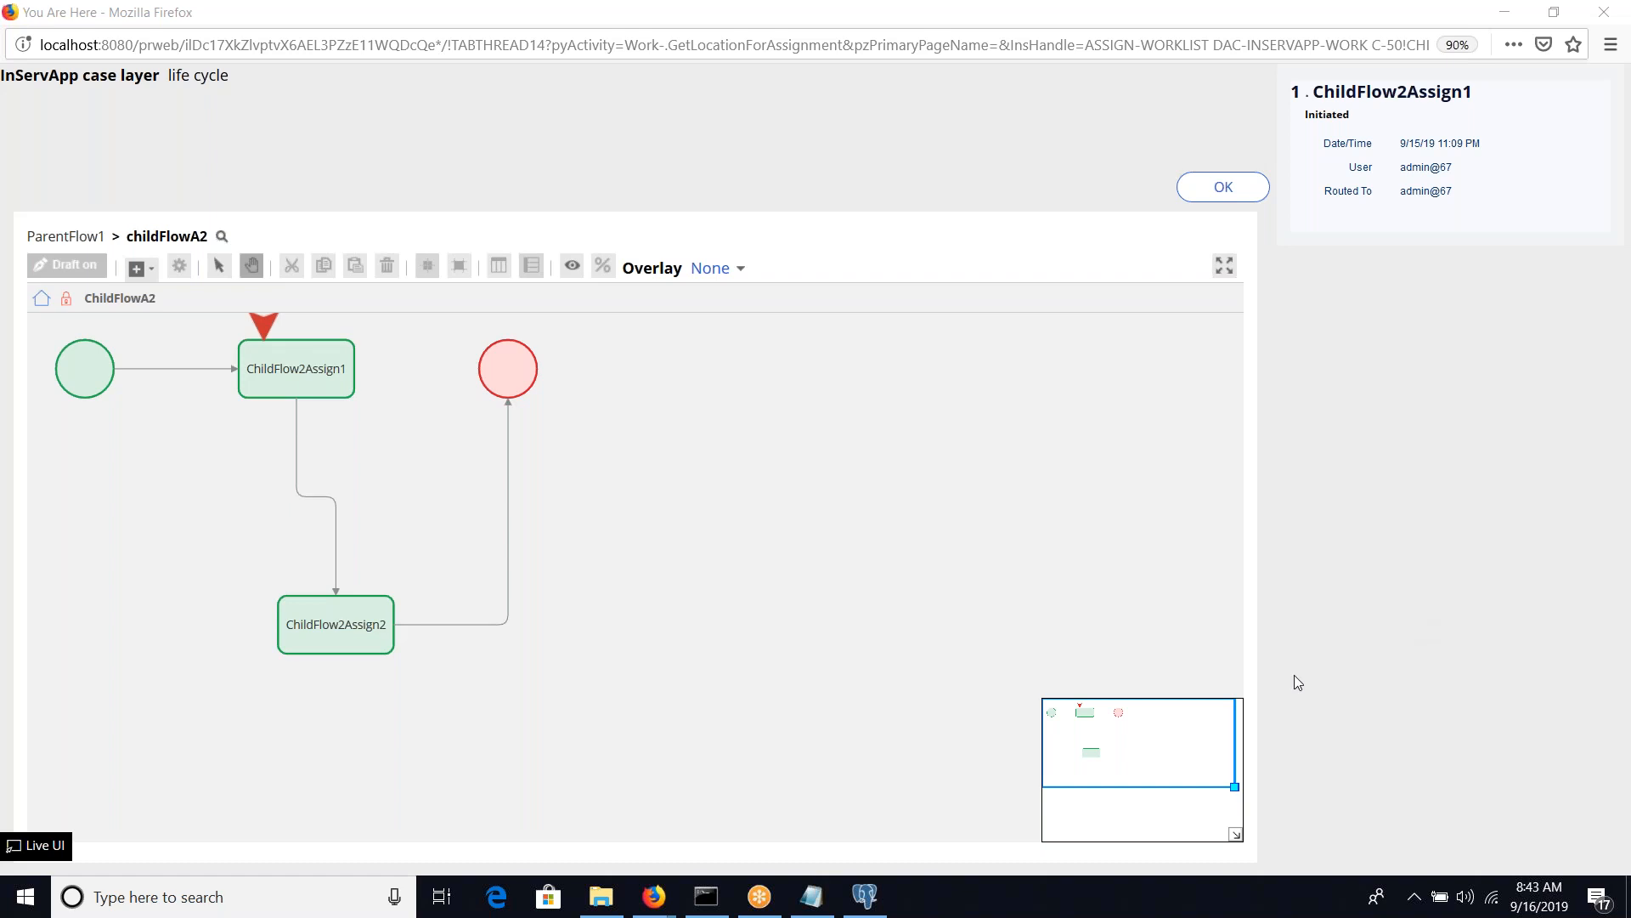
click(813, 897)
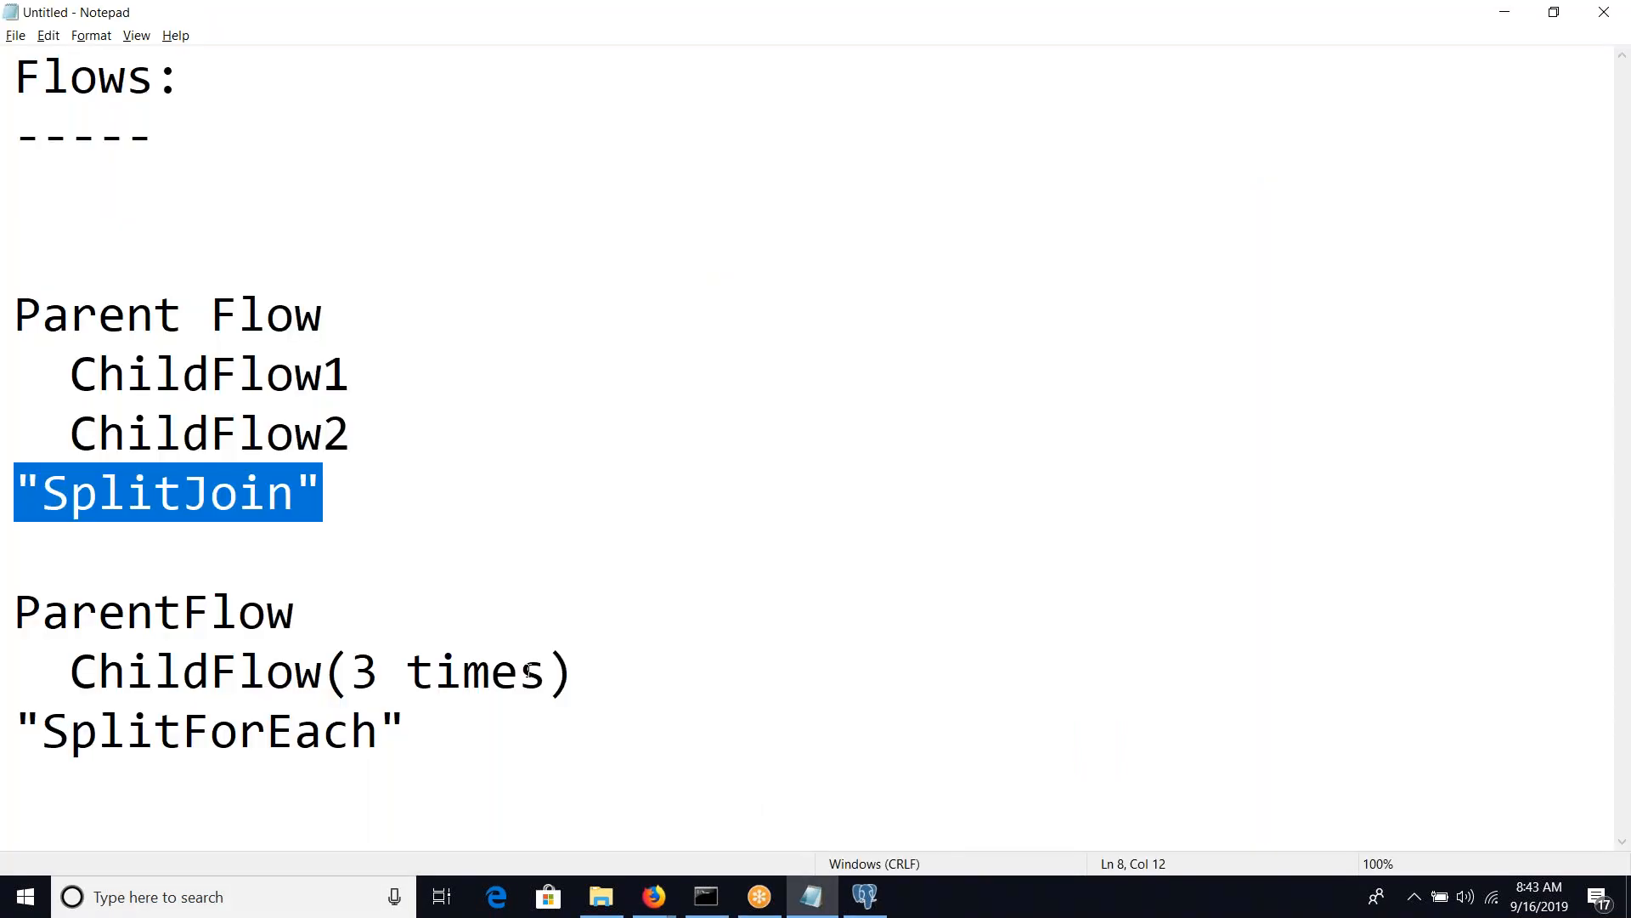
click(340, 514)
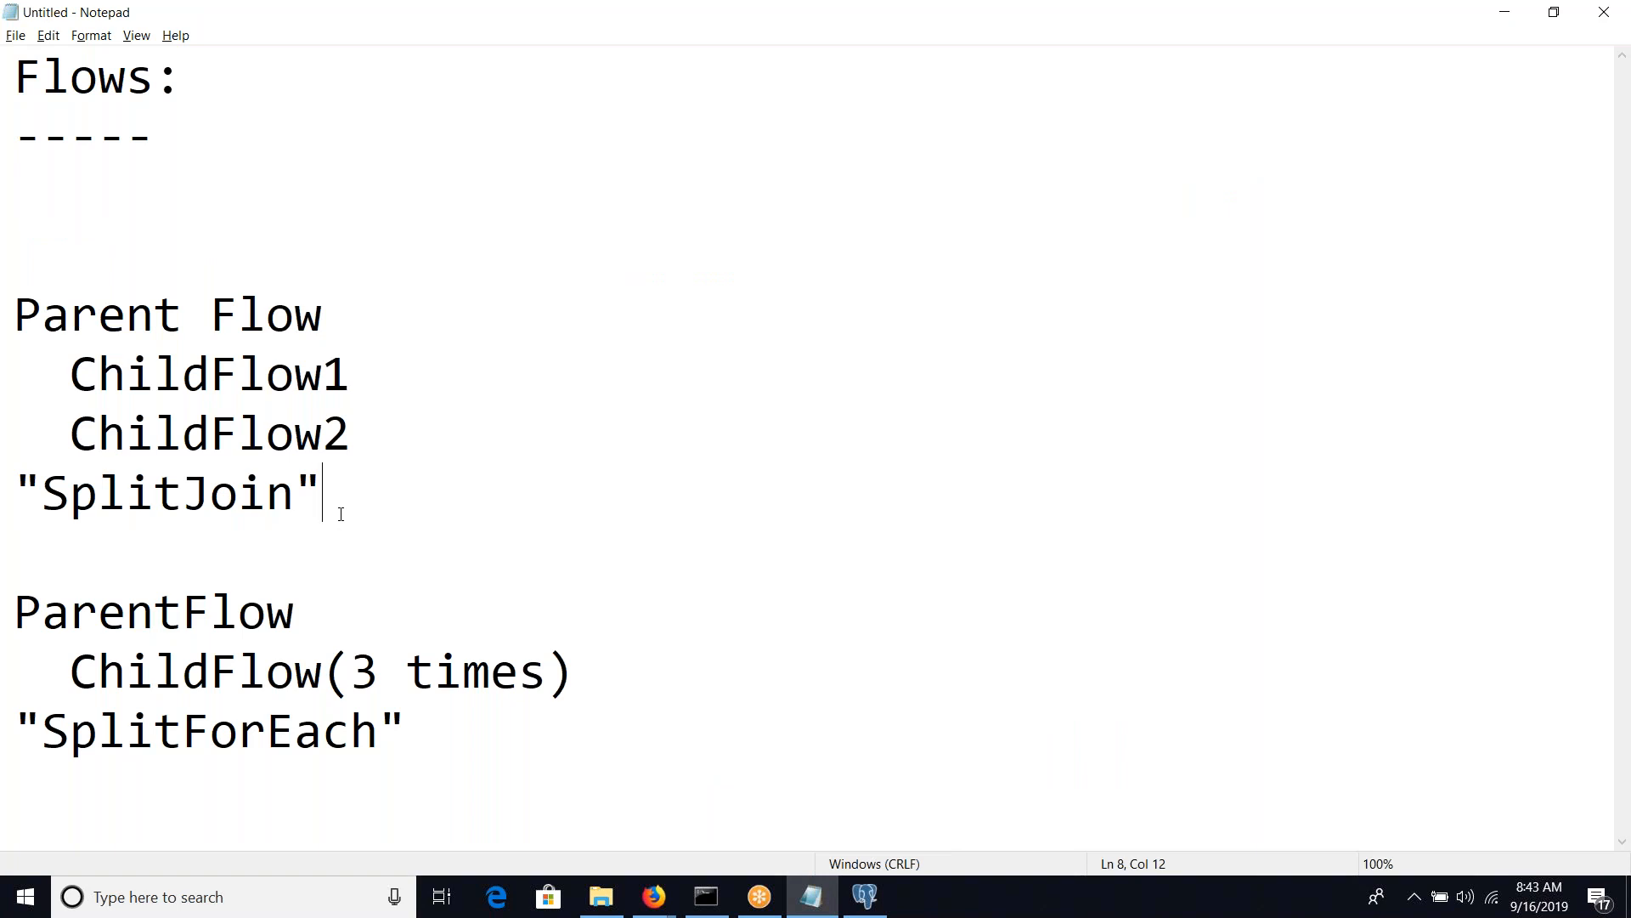
key(shift+Home)
key(BackSpace)
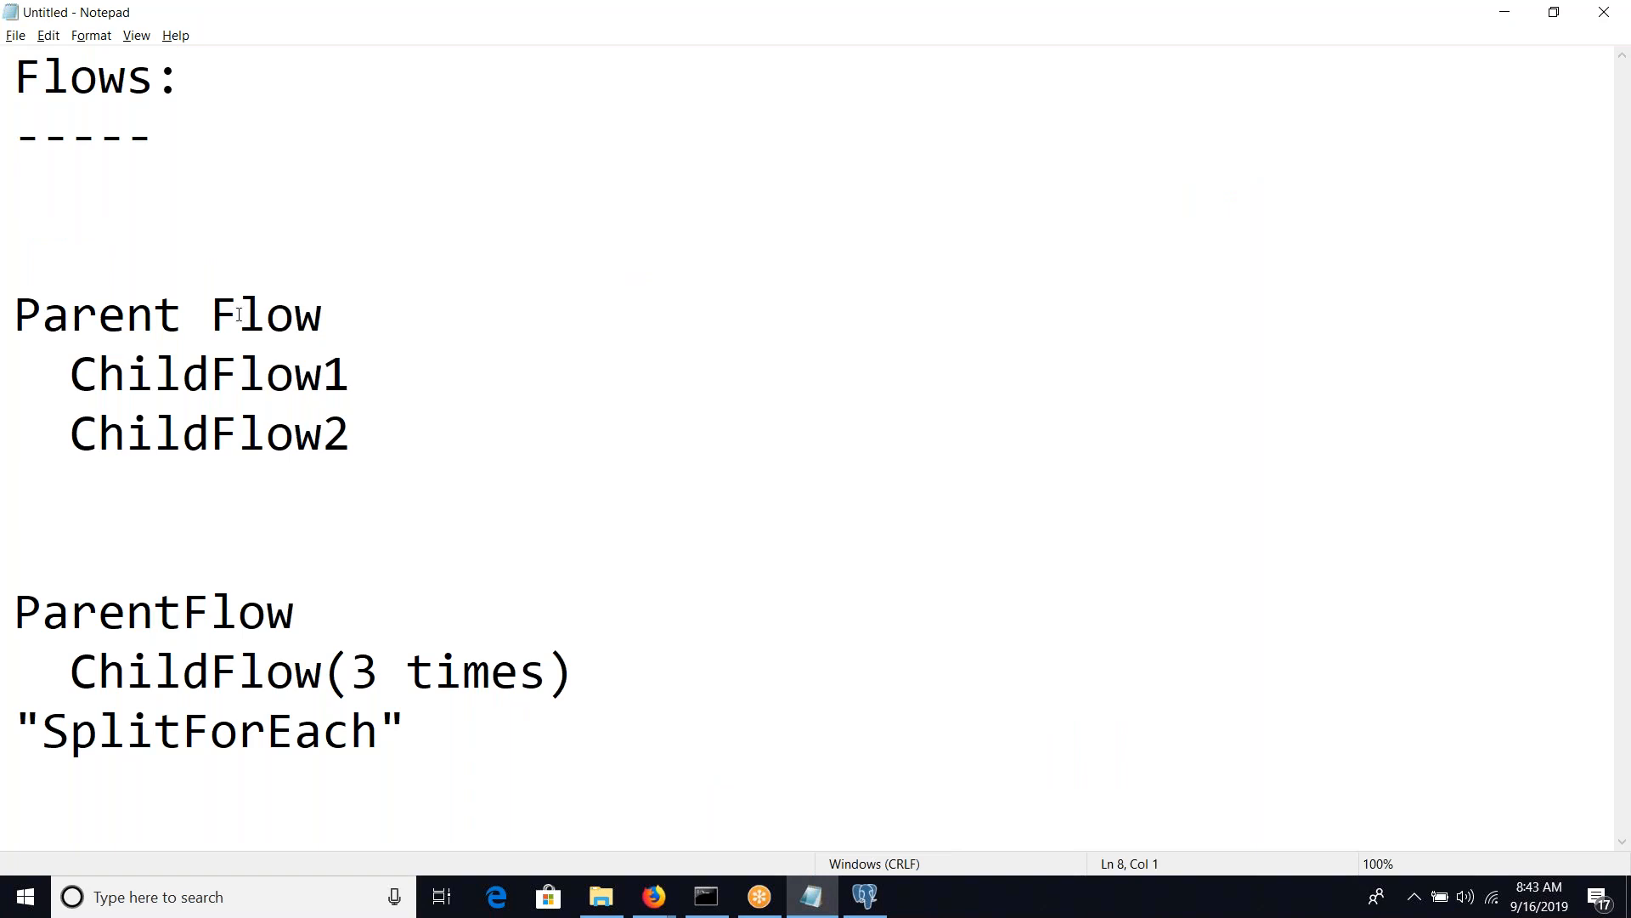
click(239, 371)
double_click(251, 427)
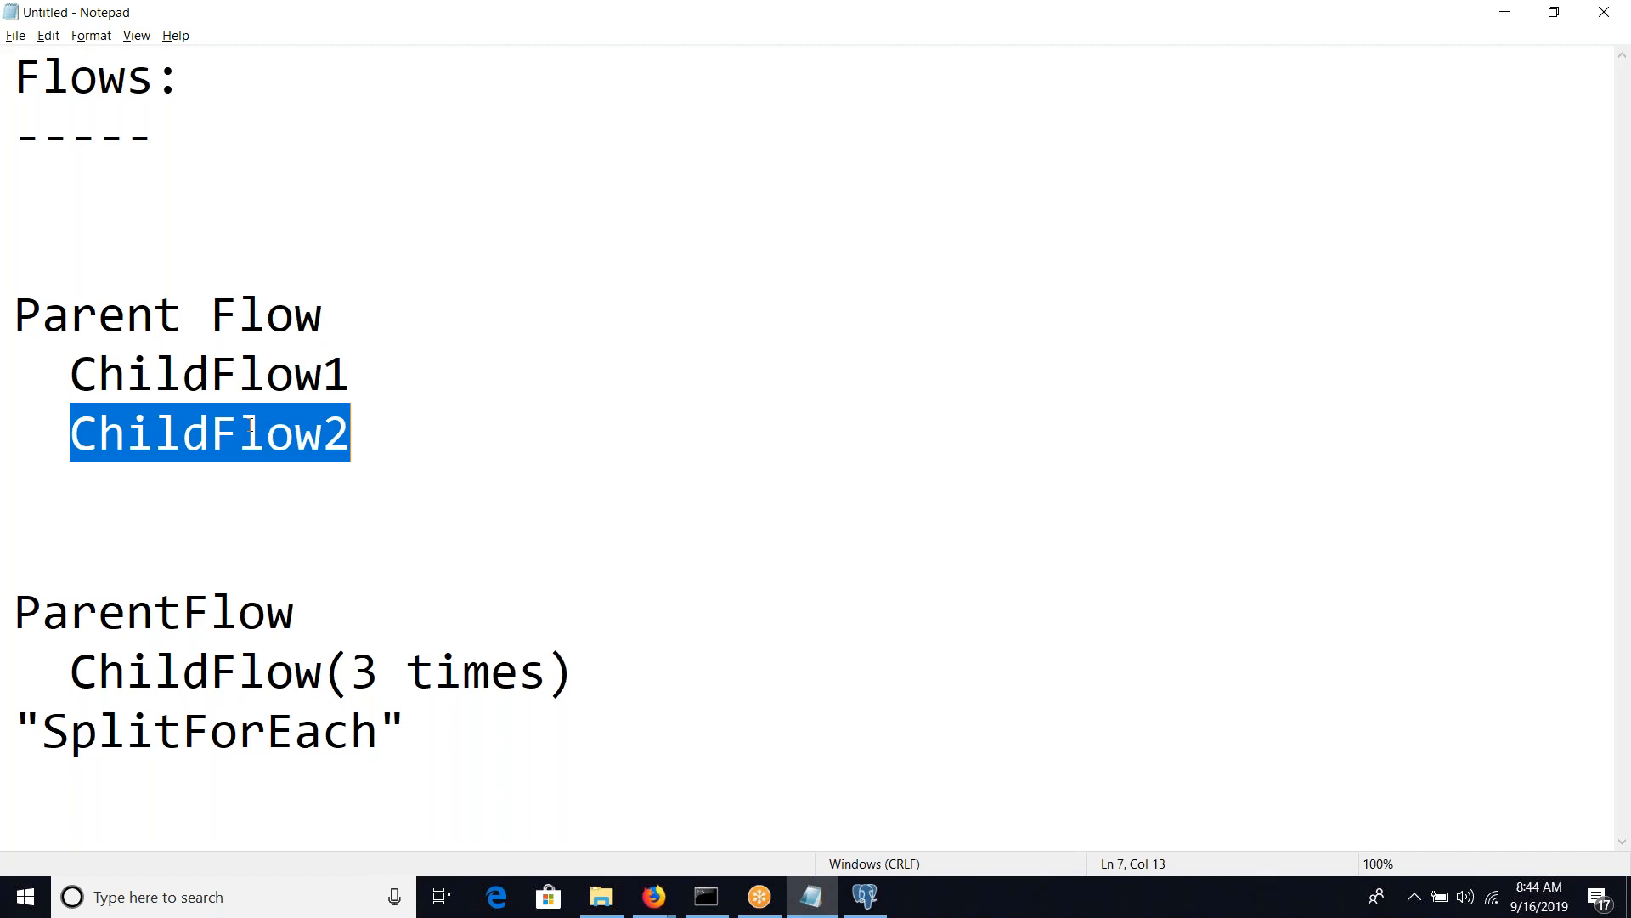
key(alt+Tab)
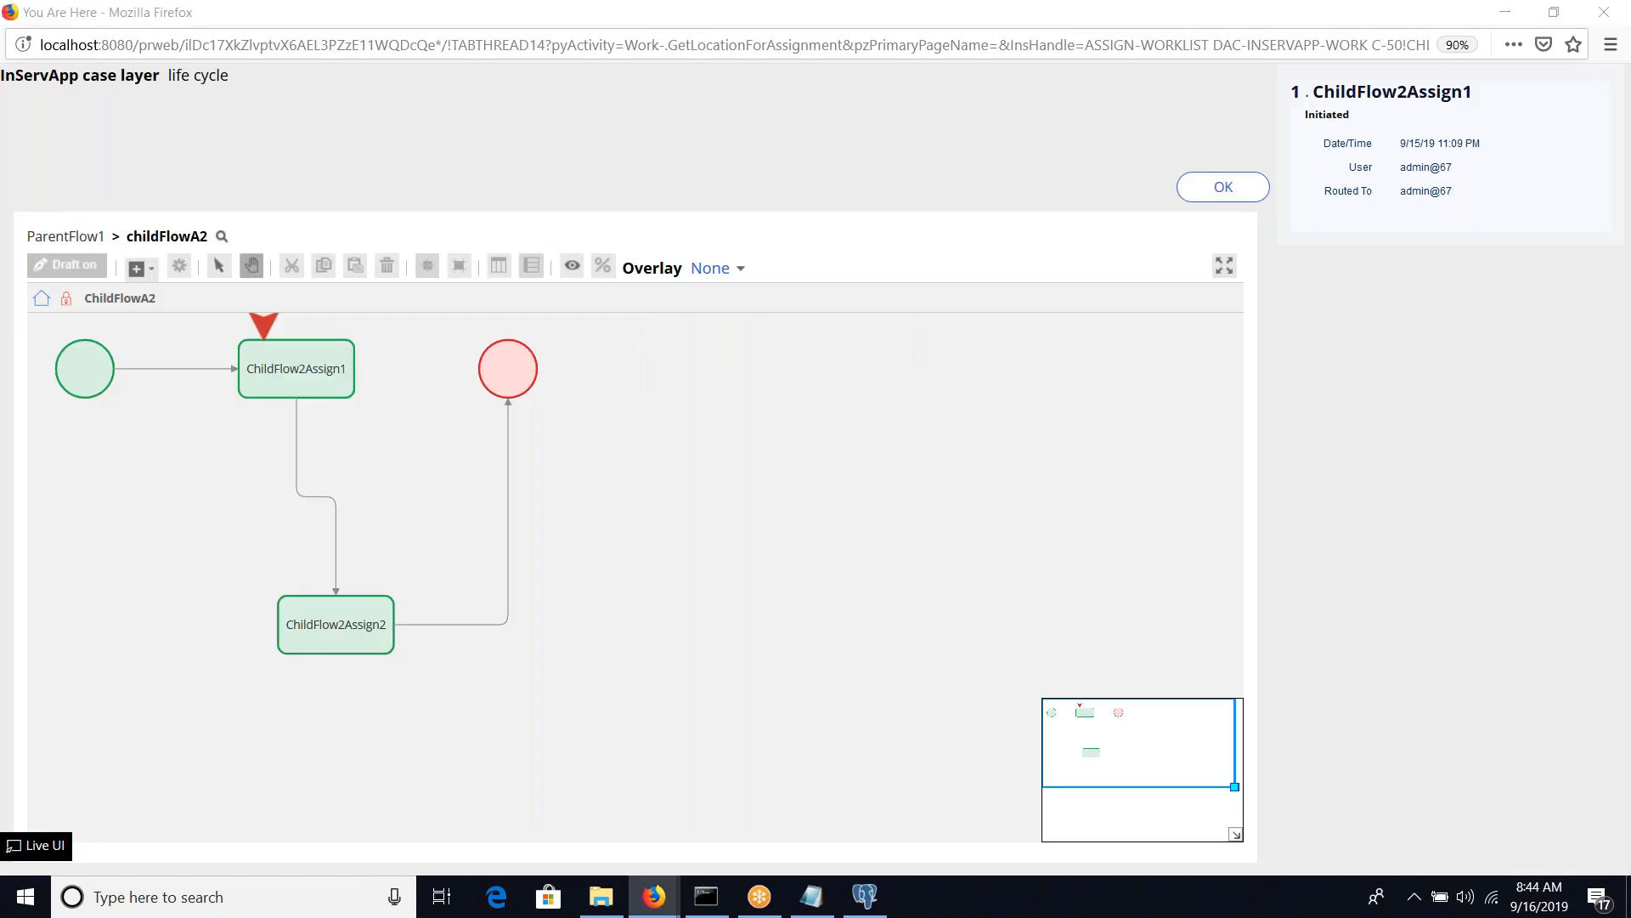
key(alt+Tab)
key(alt+Tab)
key(alt+Tab)
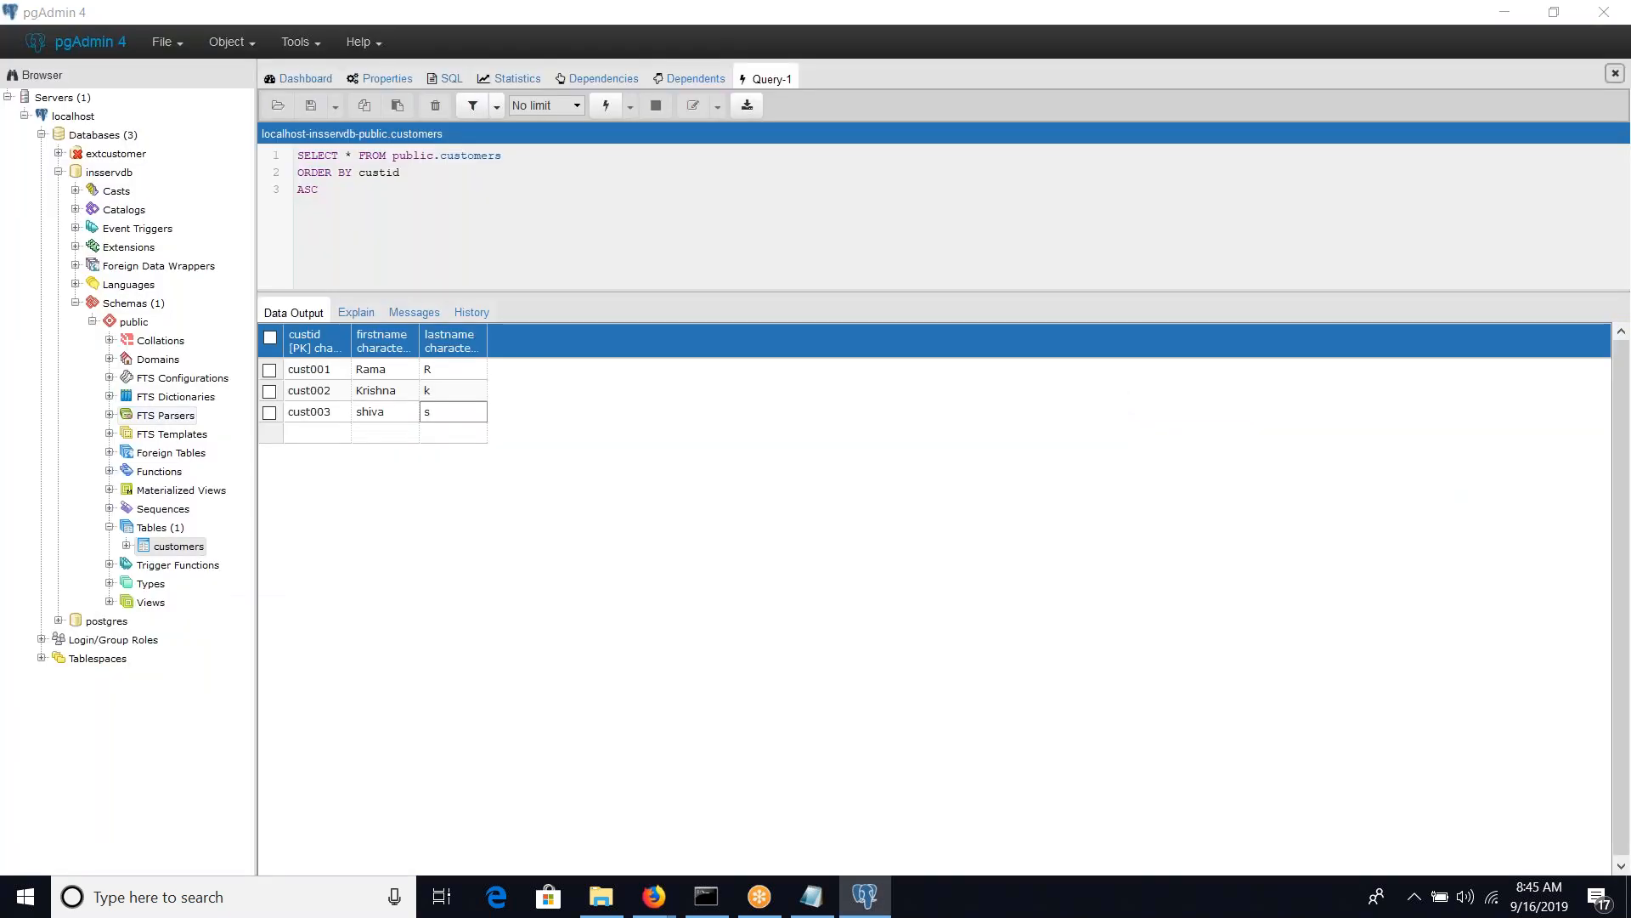
key(alt+Tab)
key(alt+Tab)
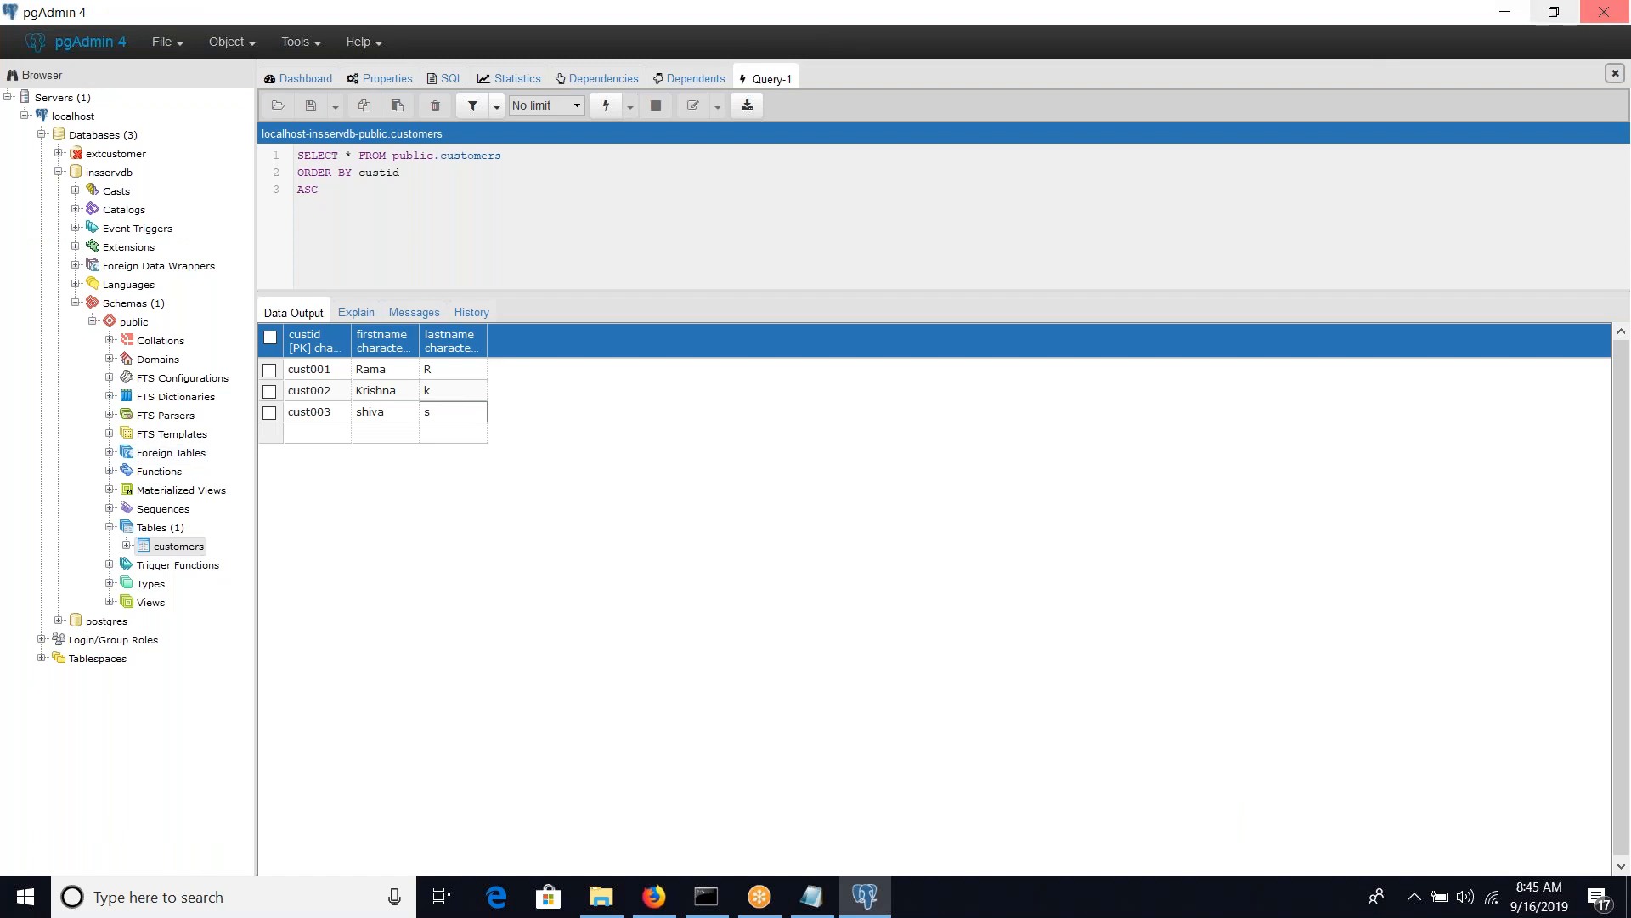
Switch to Pega Dev Studio and set the Join option of ParentFlow1's Split Join shape to Any
click(664, 905)
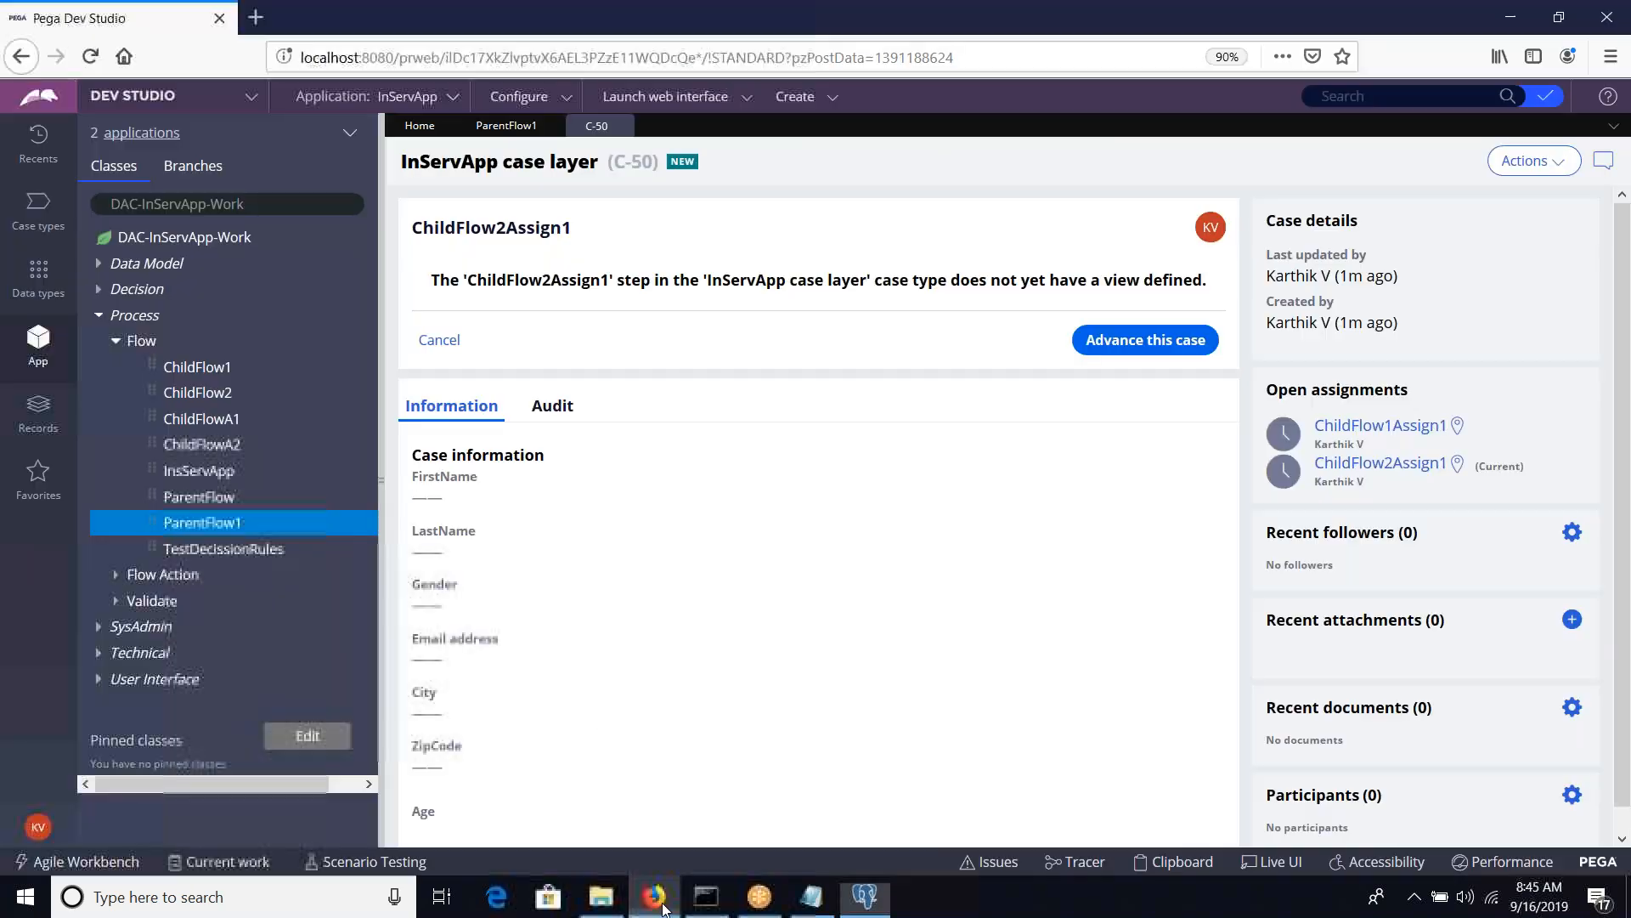
click(514, 127)
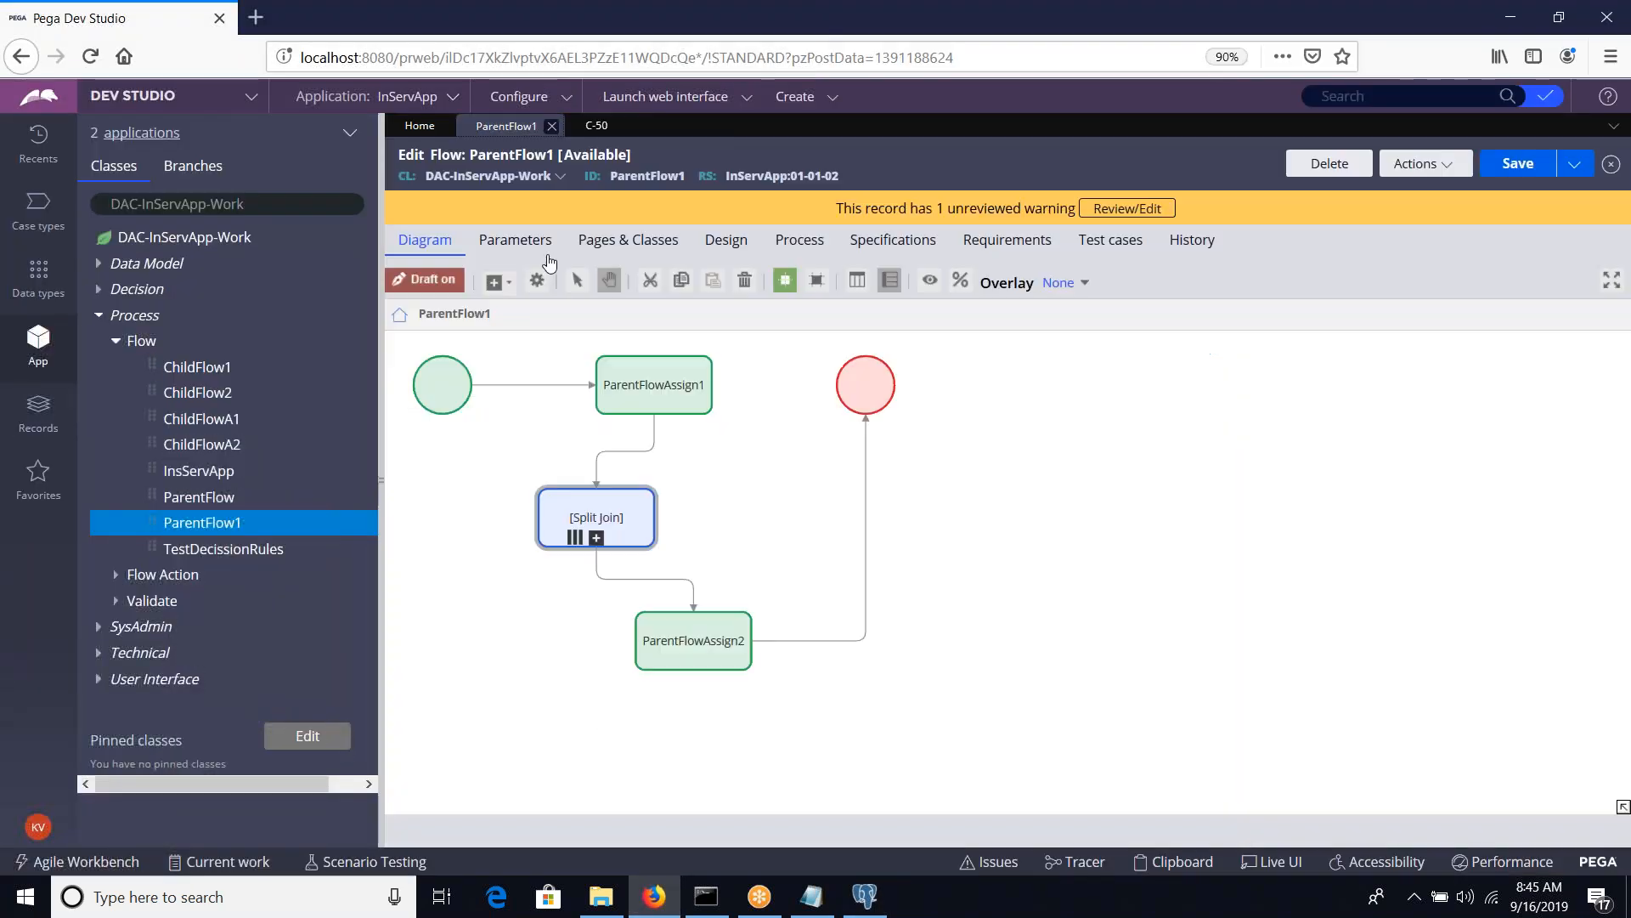
double_click(596, 516)
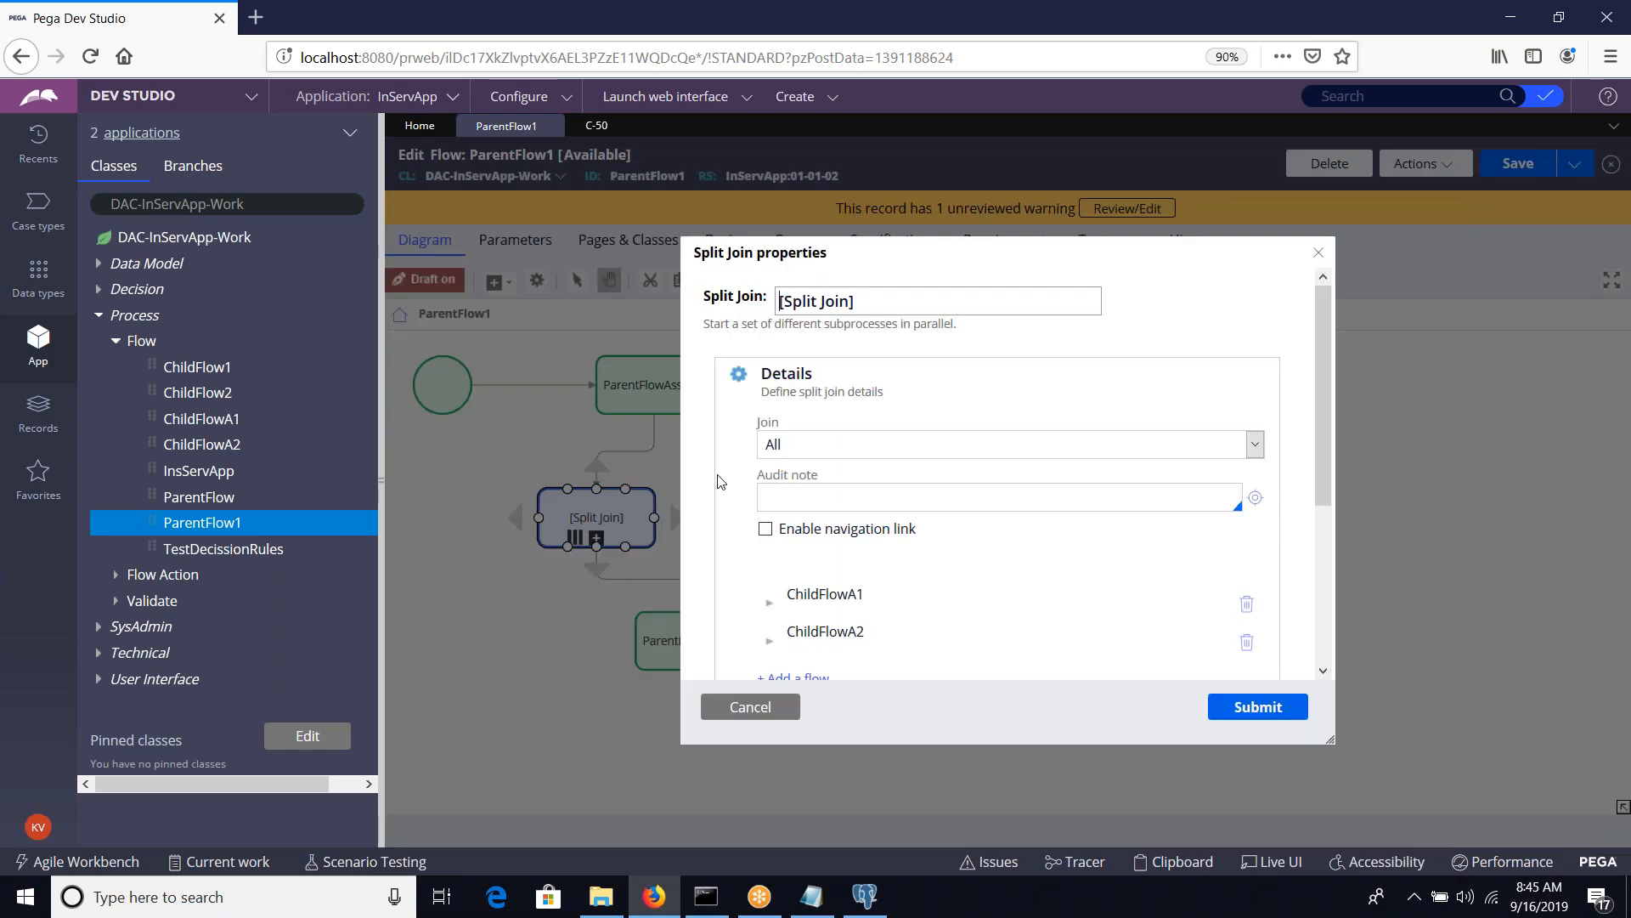
click(858, 443)
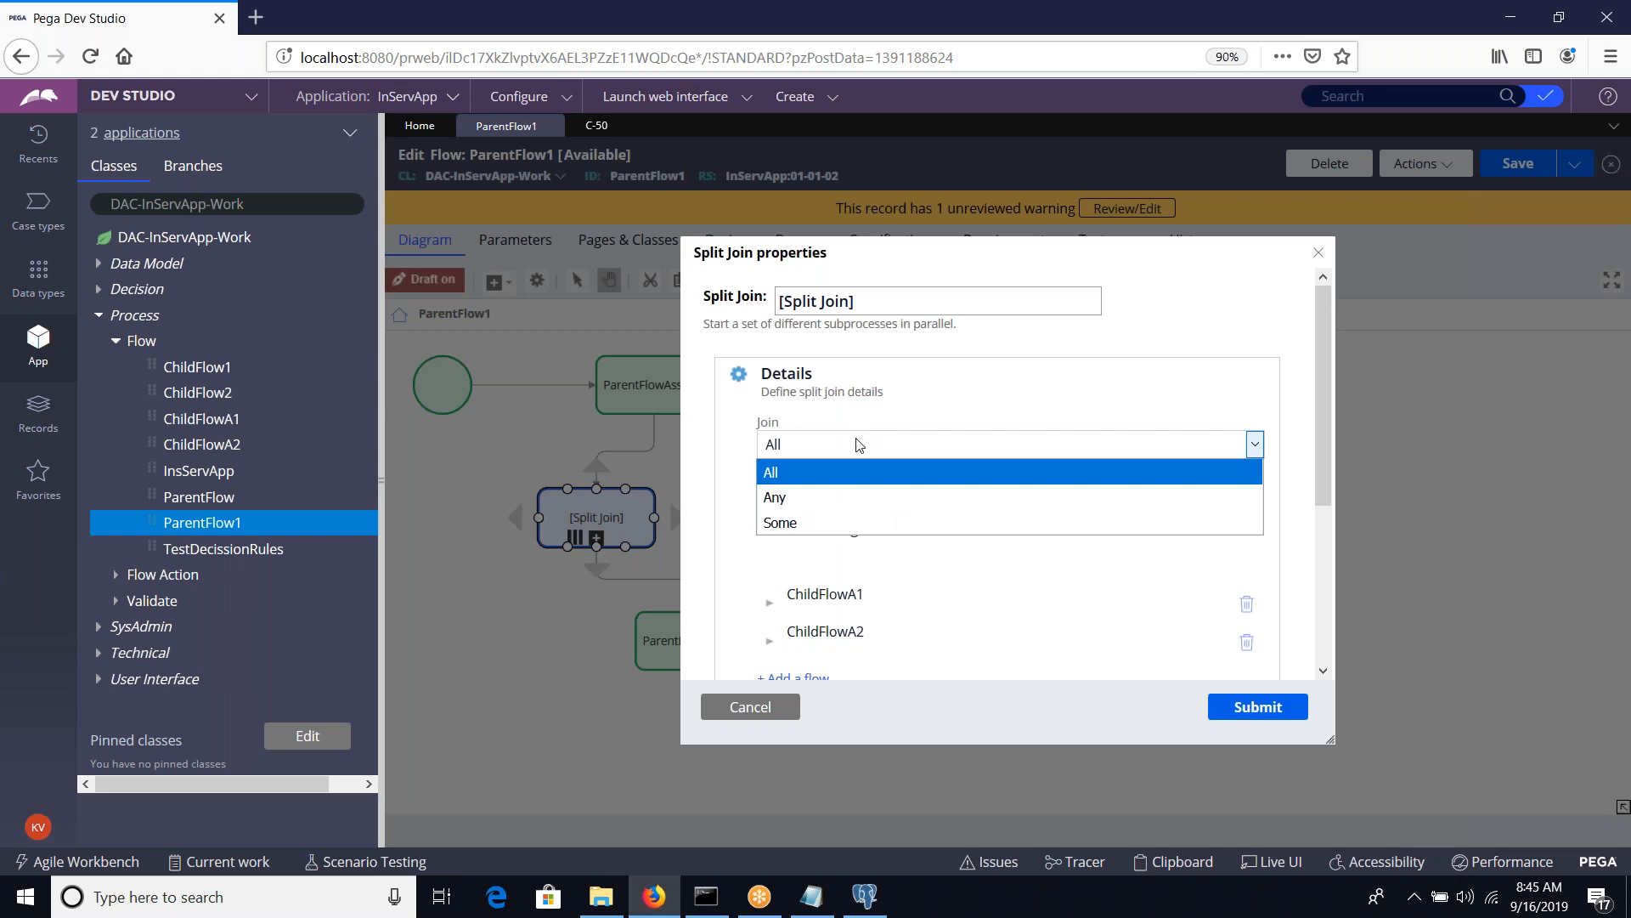
click(819, 496)
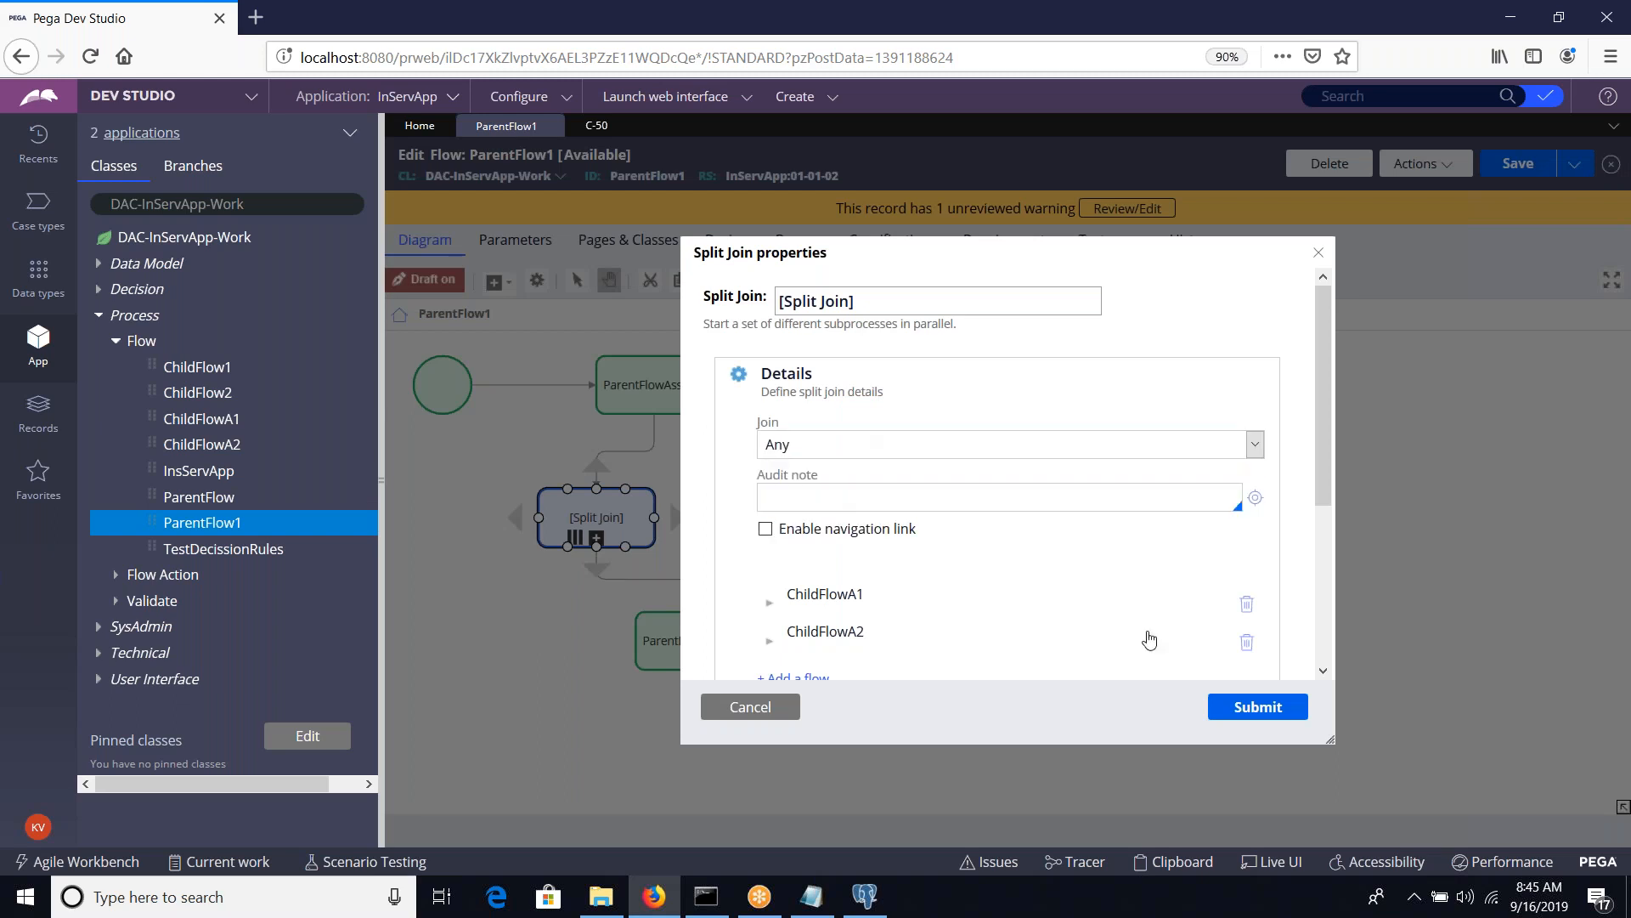
click(1250, 723)
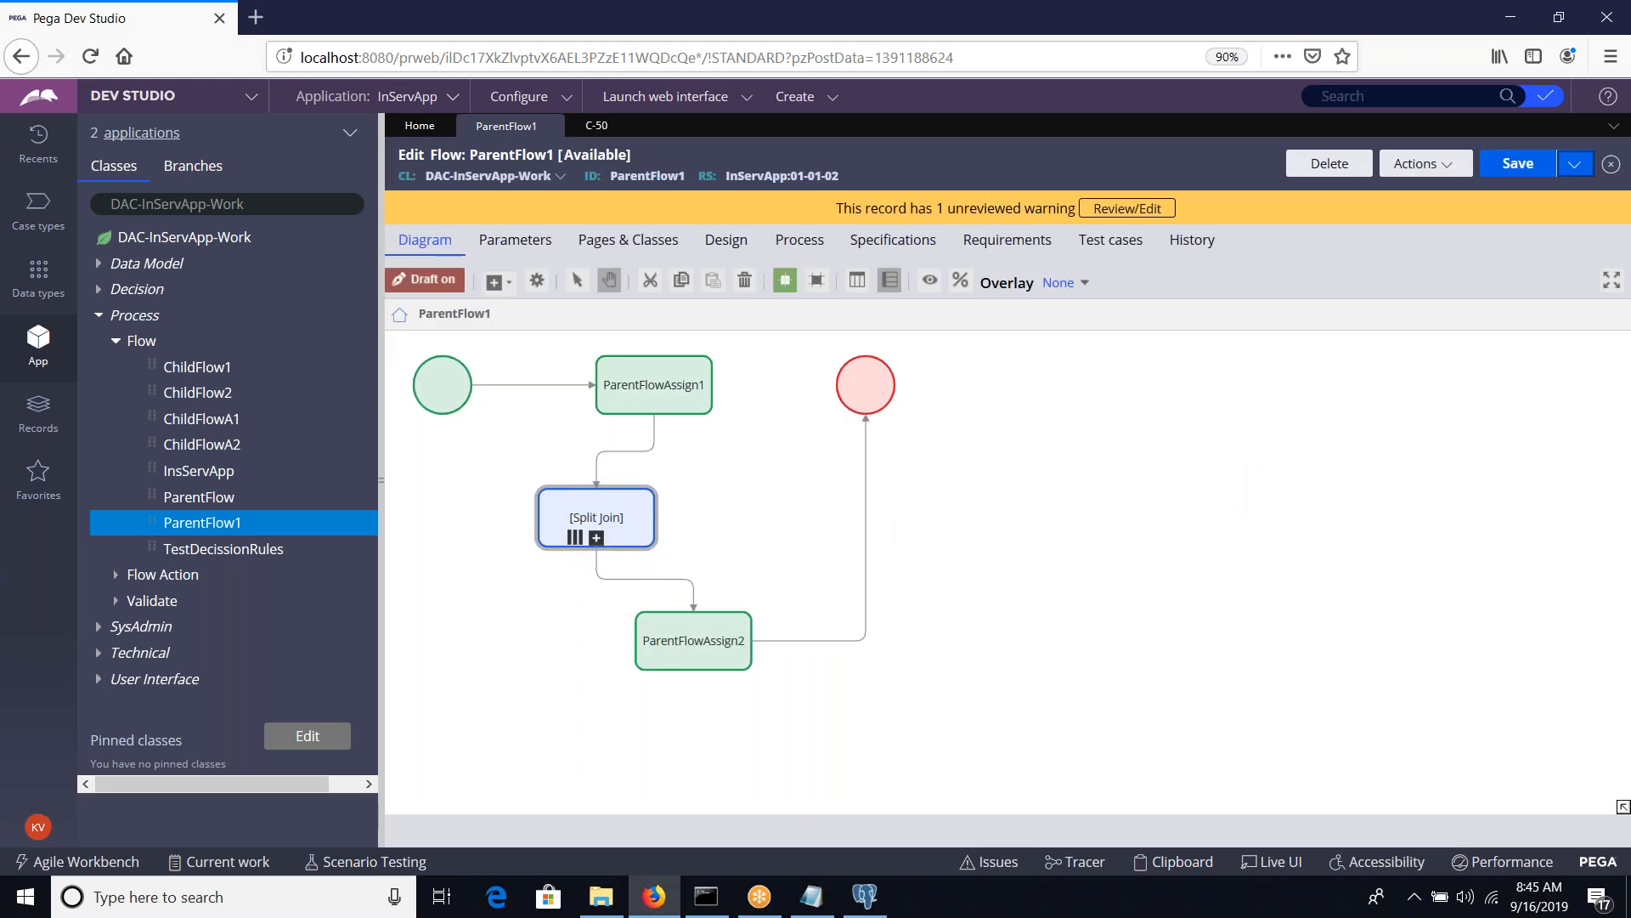
Review the parent and child flow list in Notepad, and set the Split Join's Join option to All in Dev Studio
key(alt+Tab)
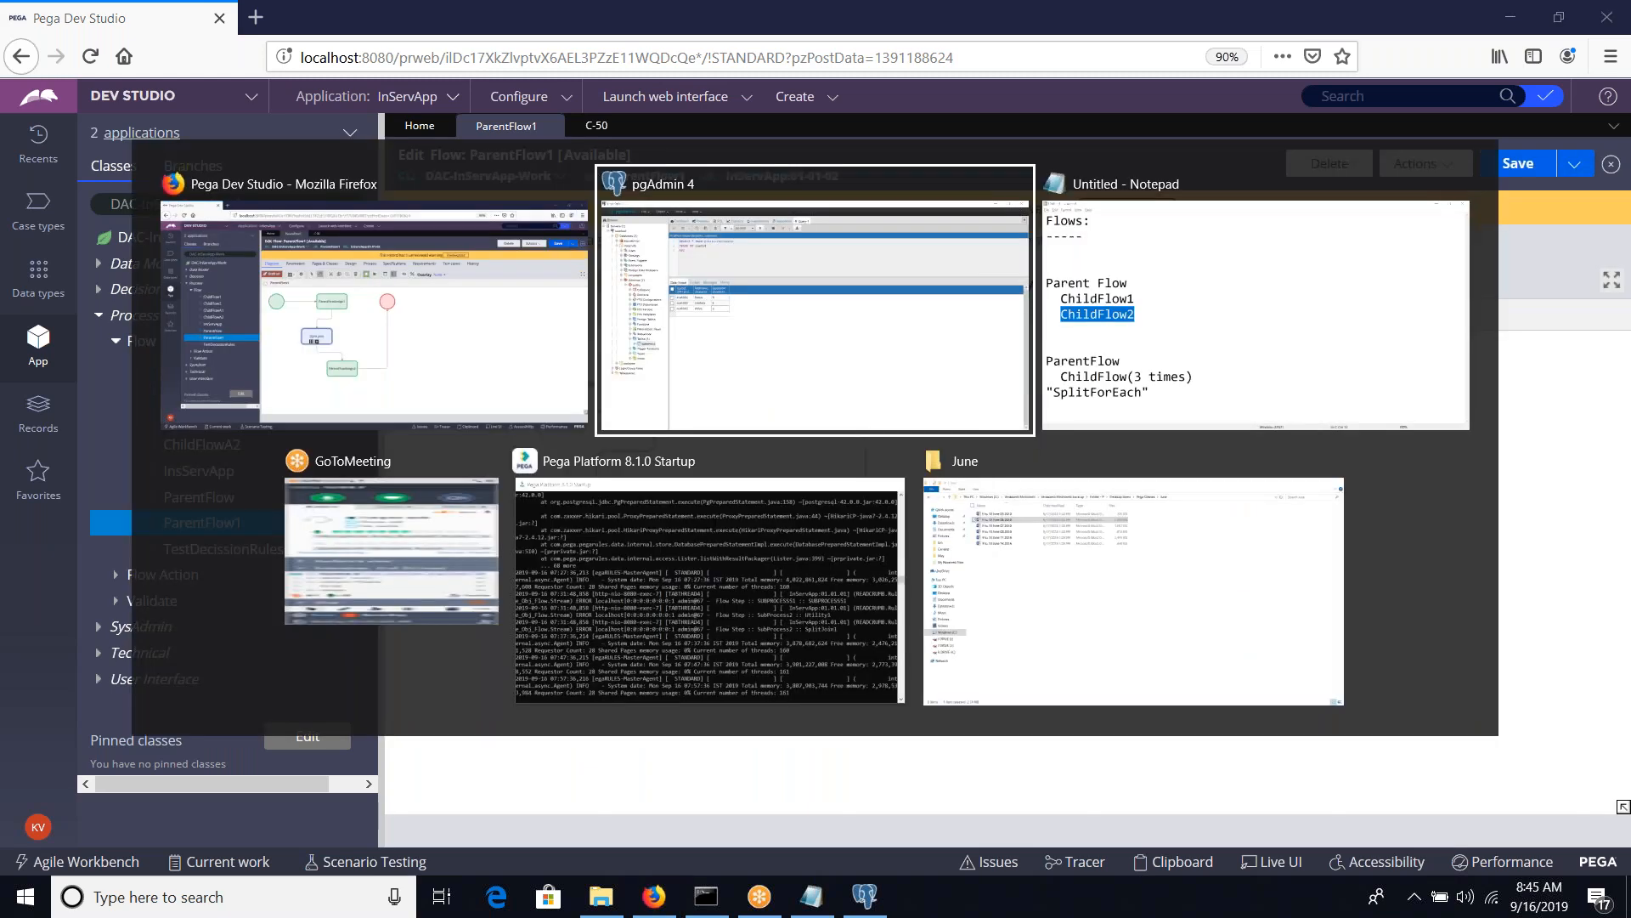
key(alt+Tab)
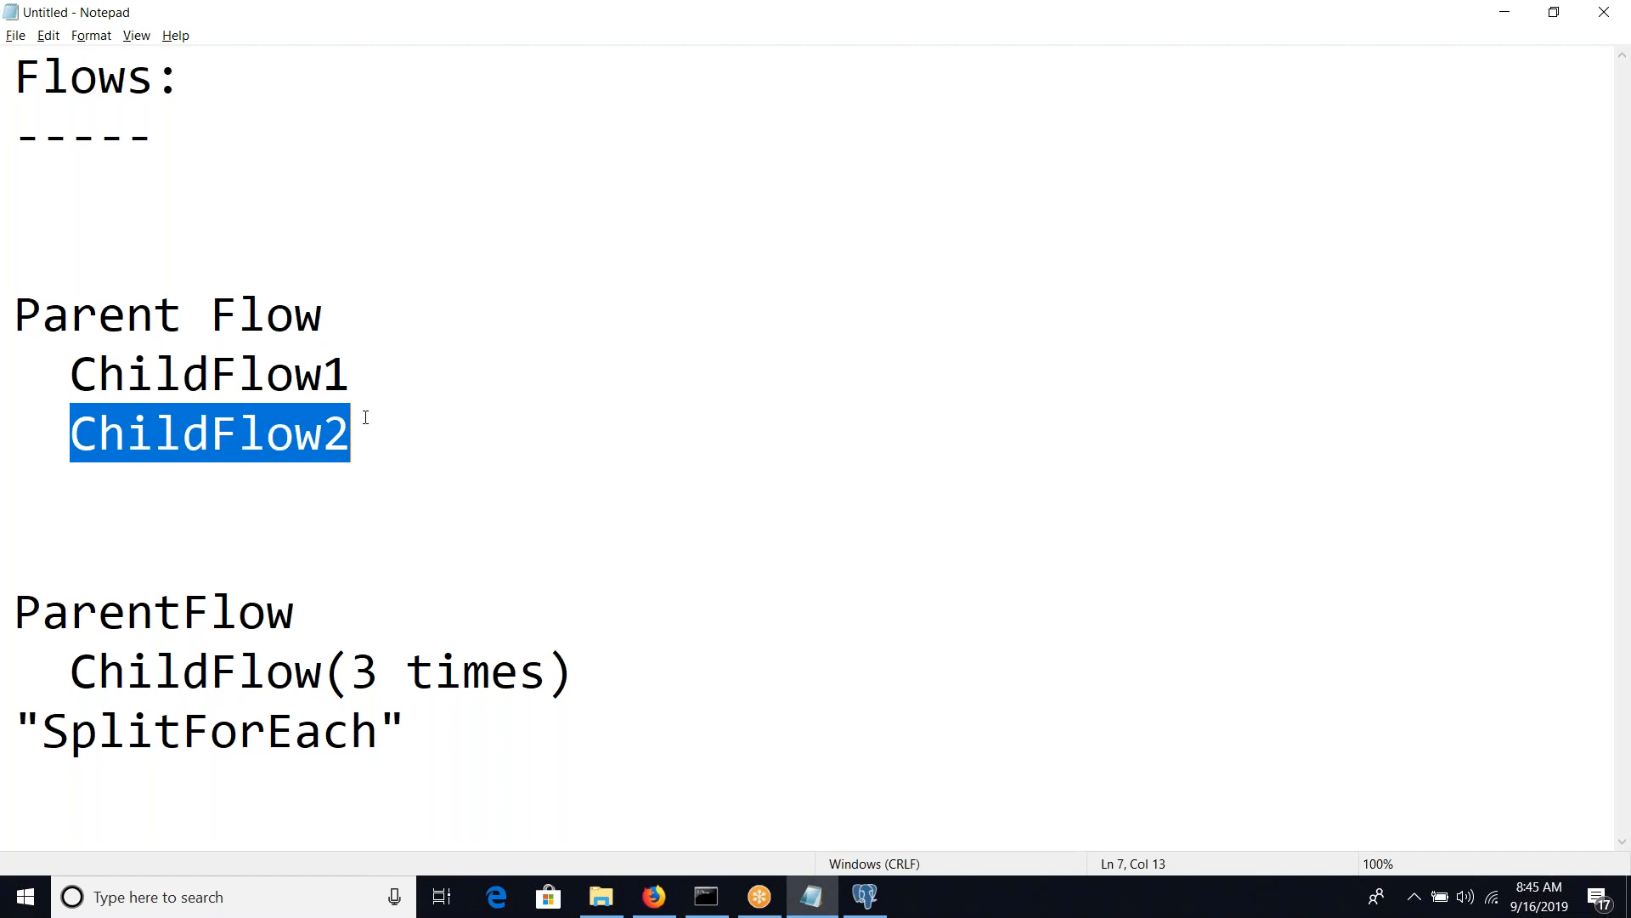
key(alt+Tab)
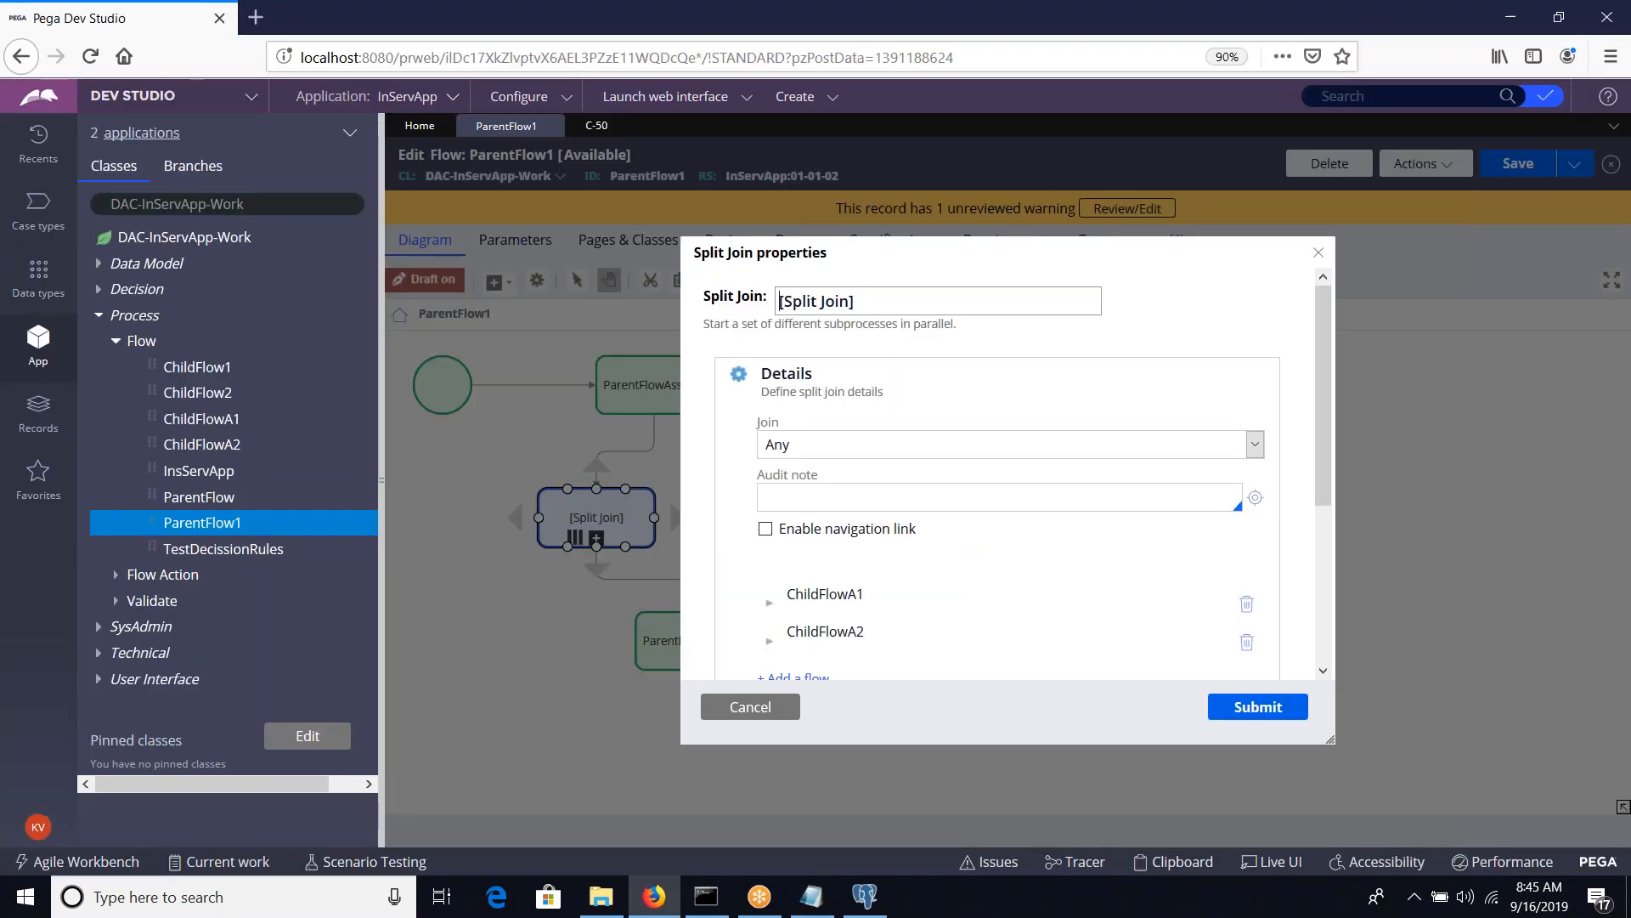
click(832, 444)
click(817, 482)
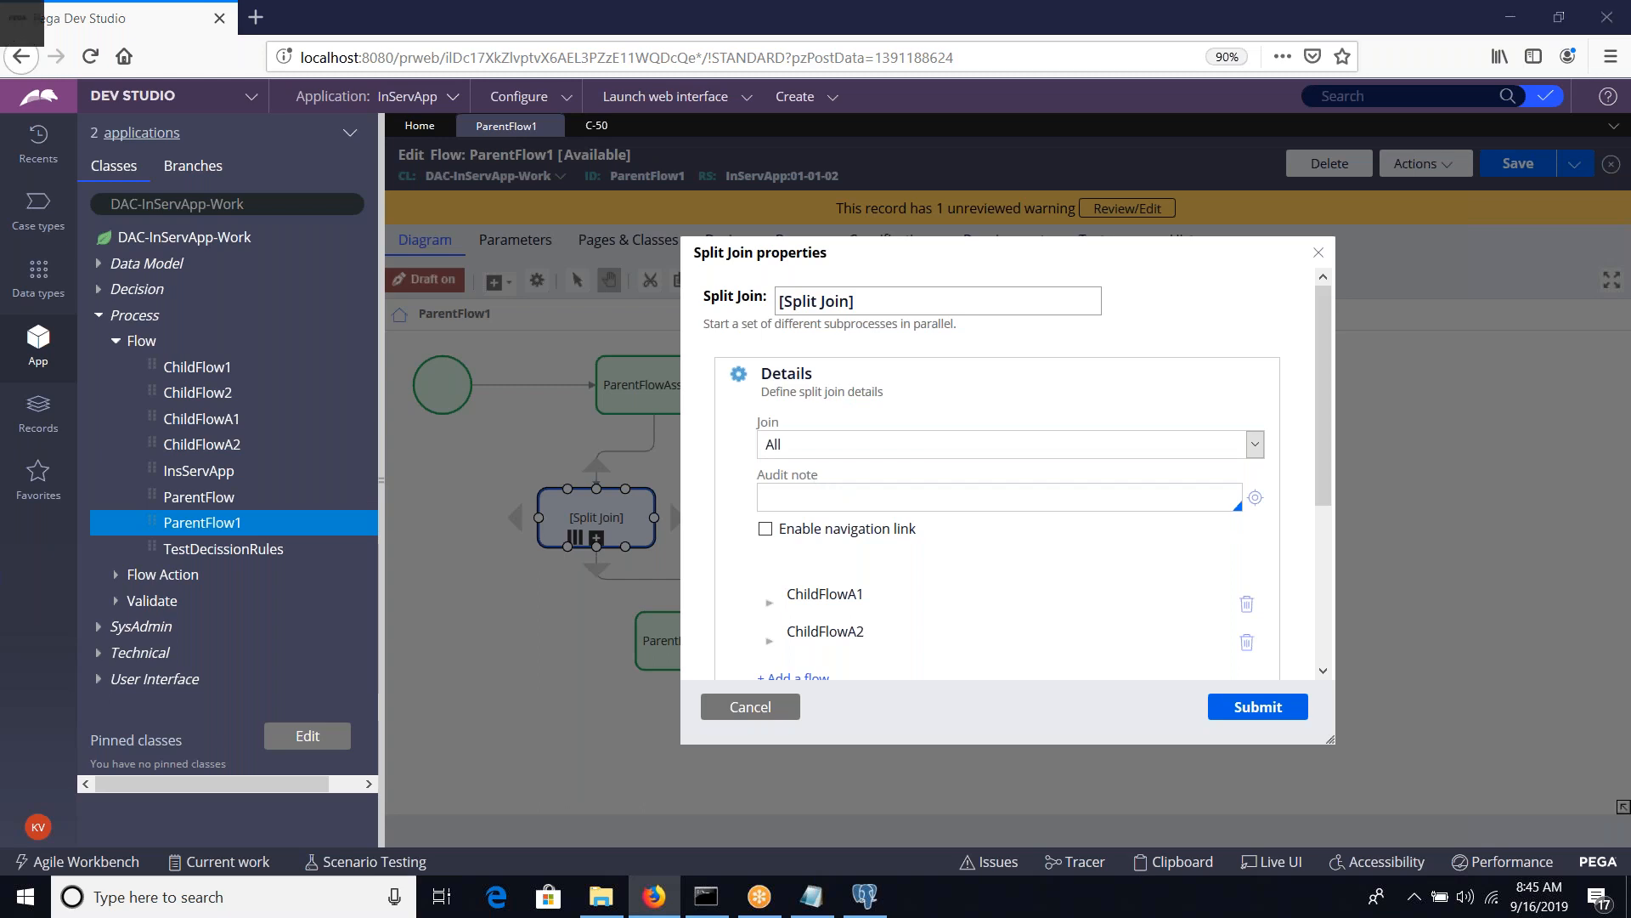
key(alt+Tab)
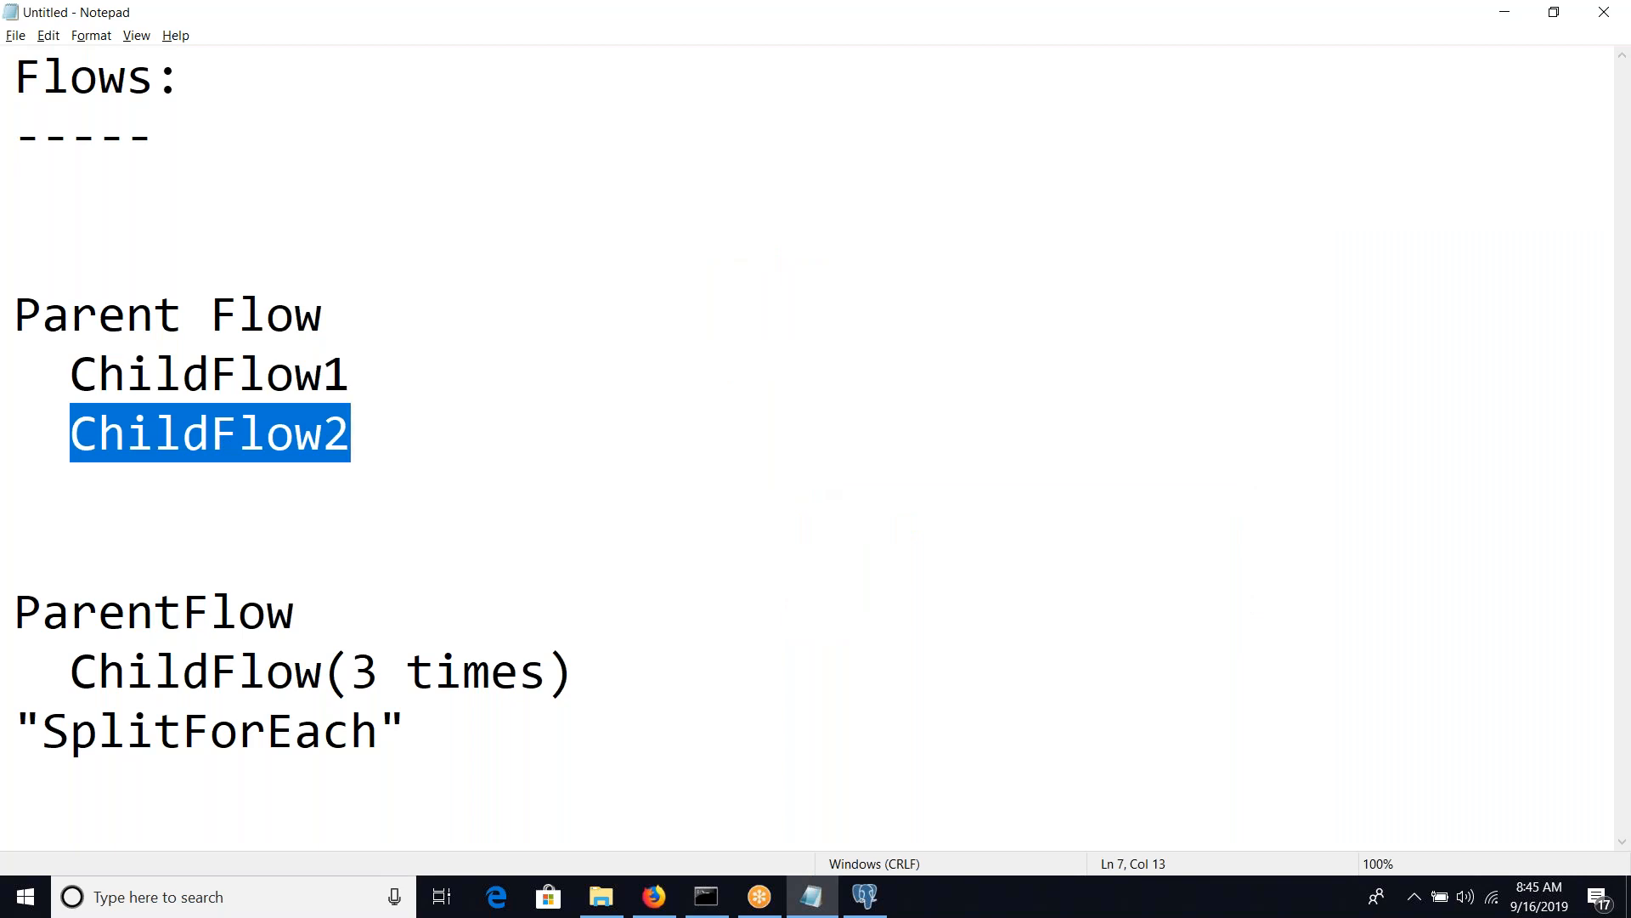
key(alt+Tab)
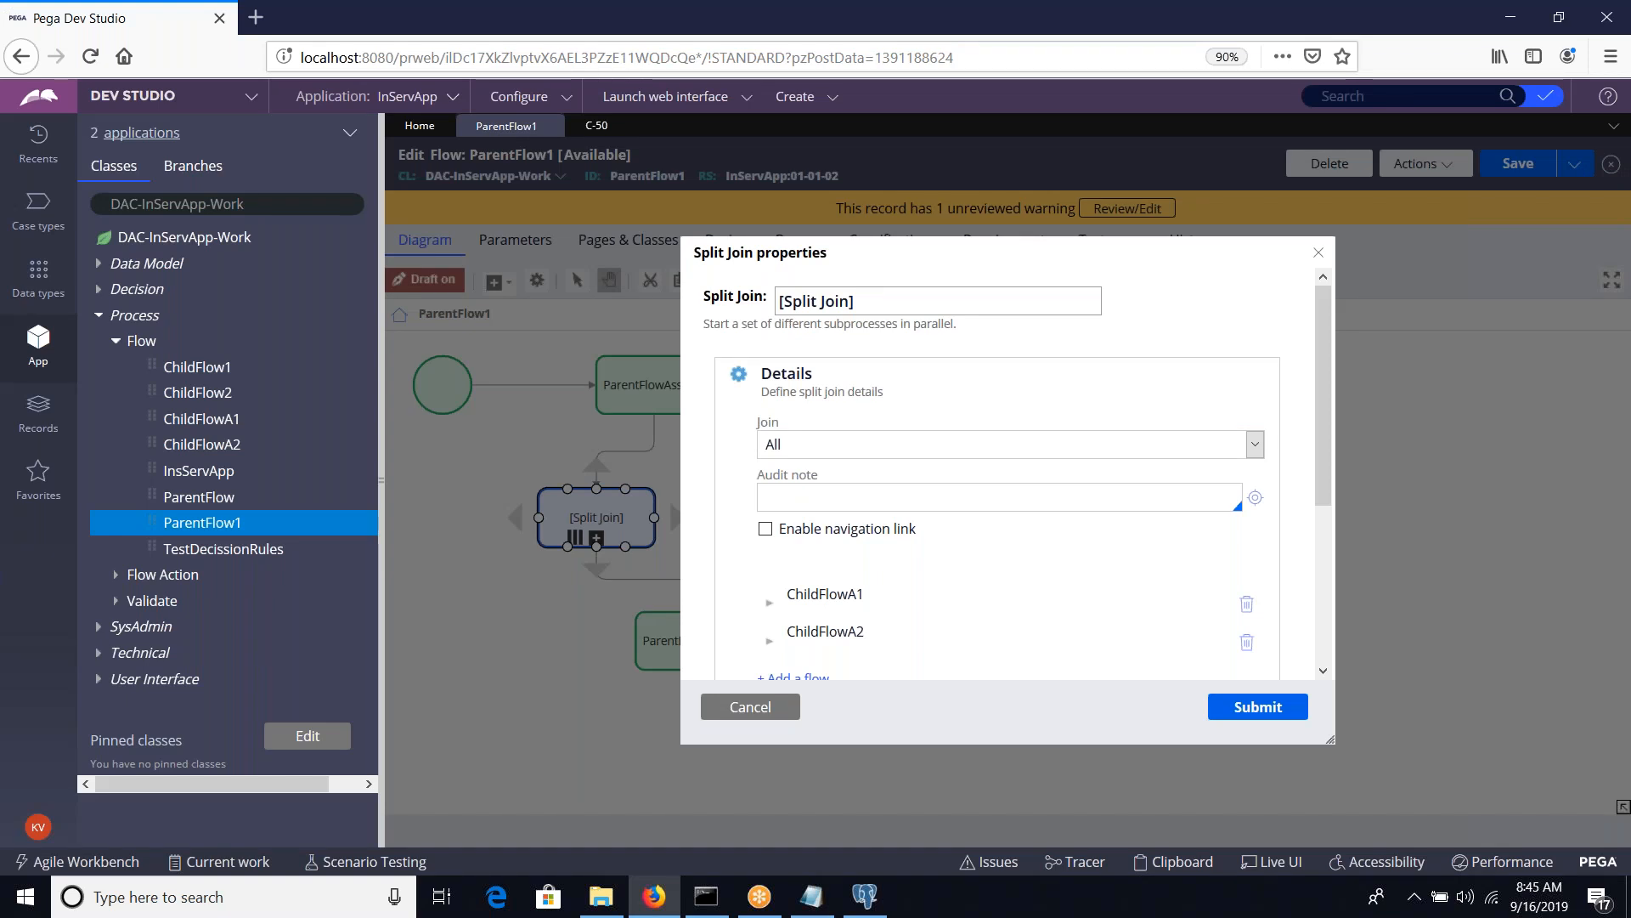
Set the Split Join's Join option to Some and go to its When condition field
click(829, 443)
click(821, 520)
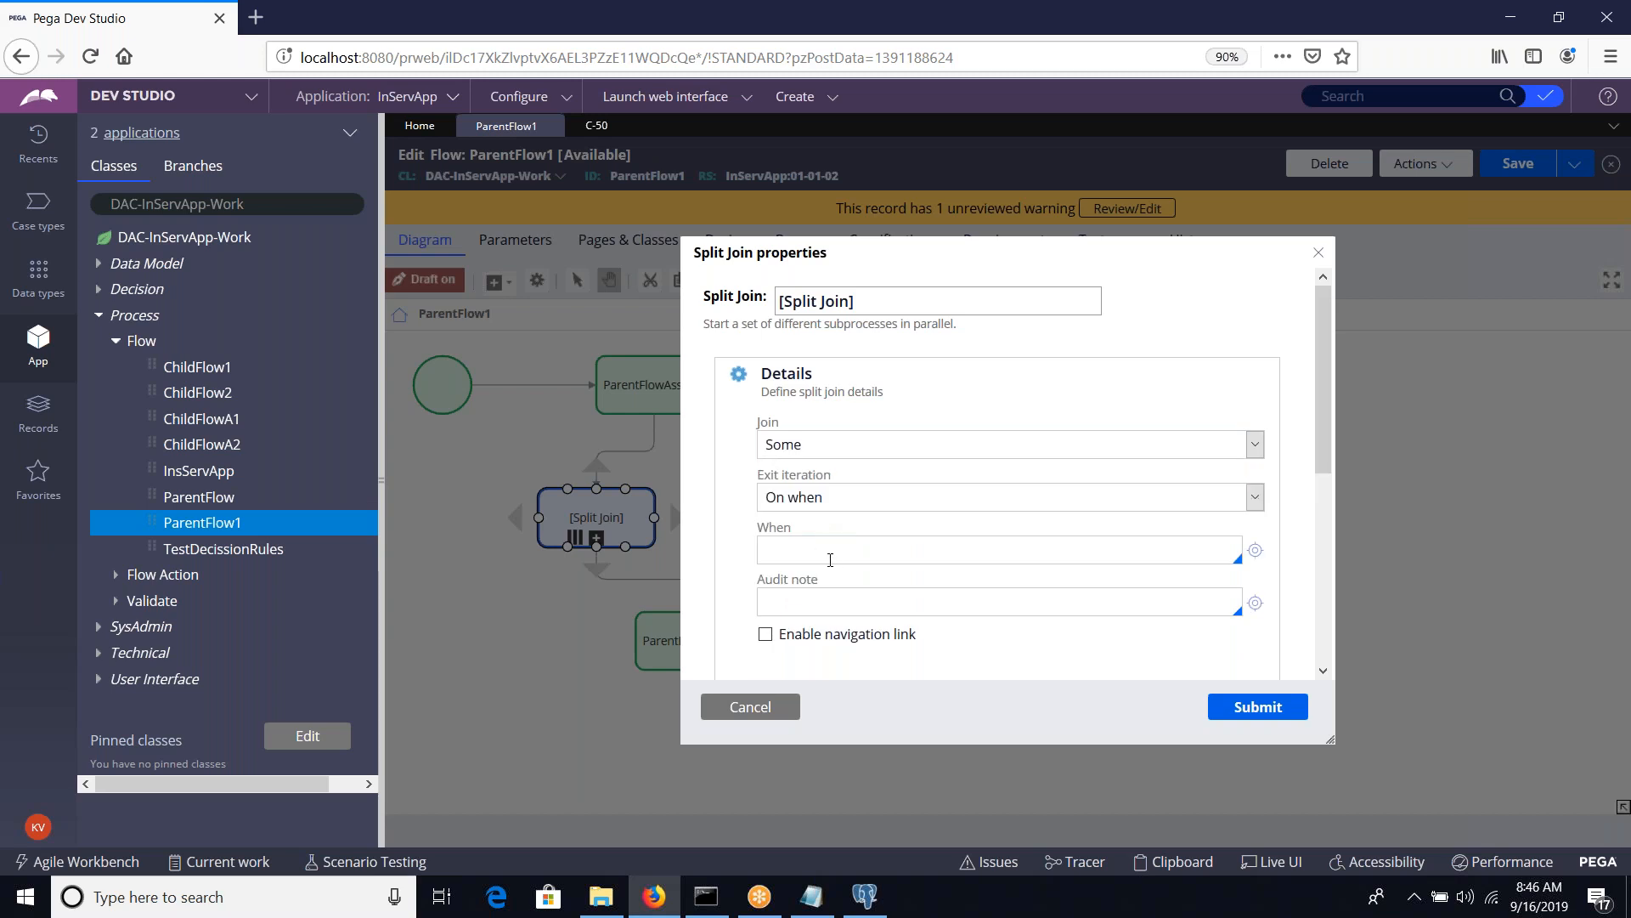
click(830, 559)
click(830, 559)
Set the Split Join's Join option to Any, submit its properties and save ParentFlow1
click(813, 450)
click(806, 506)
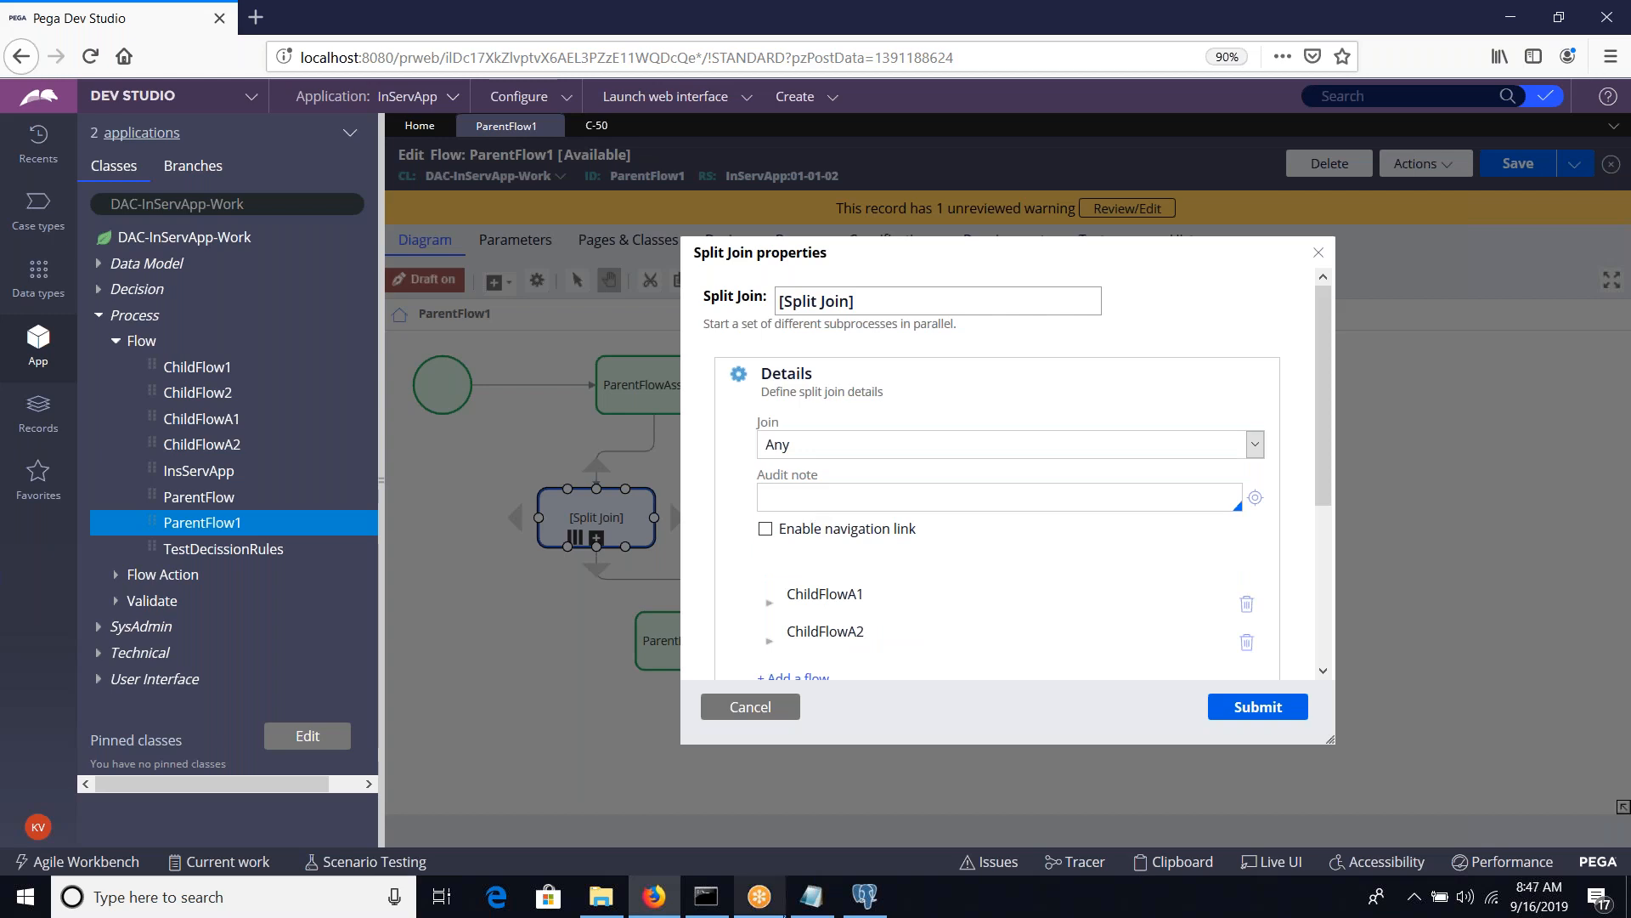
click(811, 896)
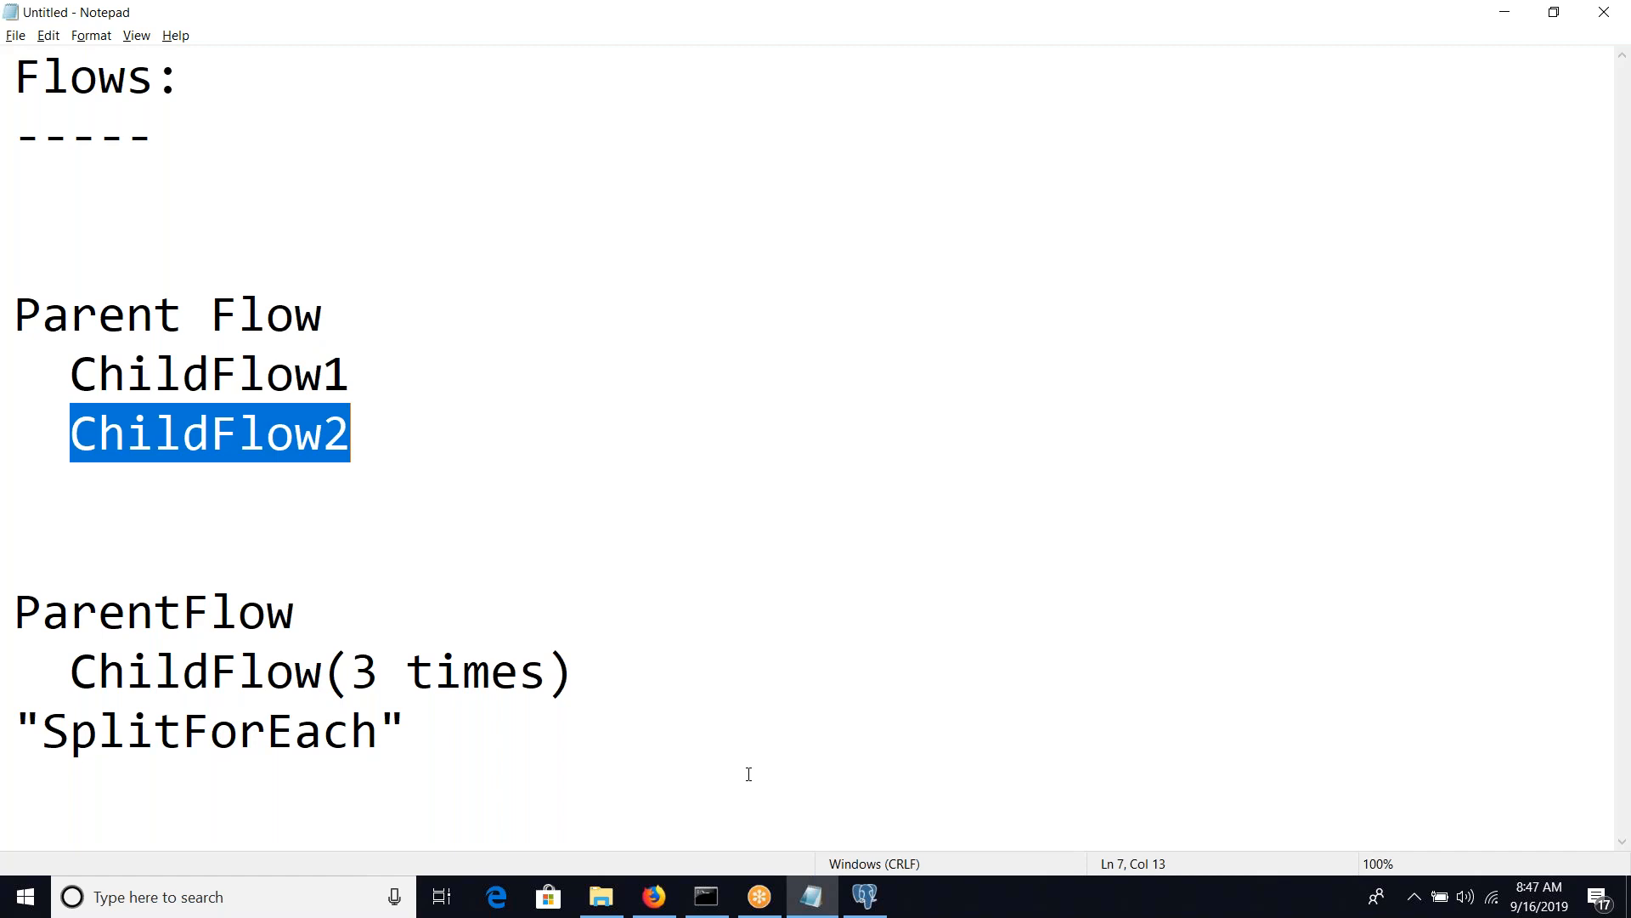
key(alt+Tab)
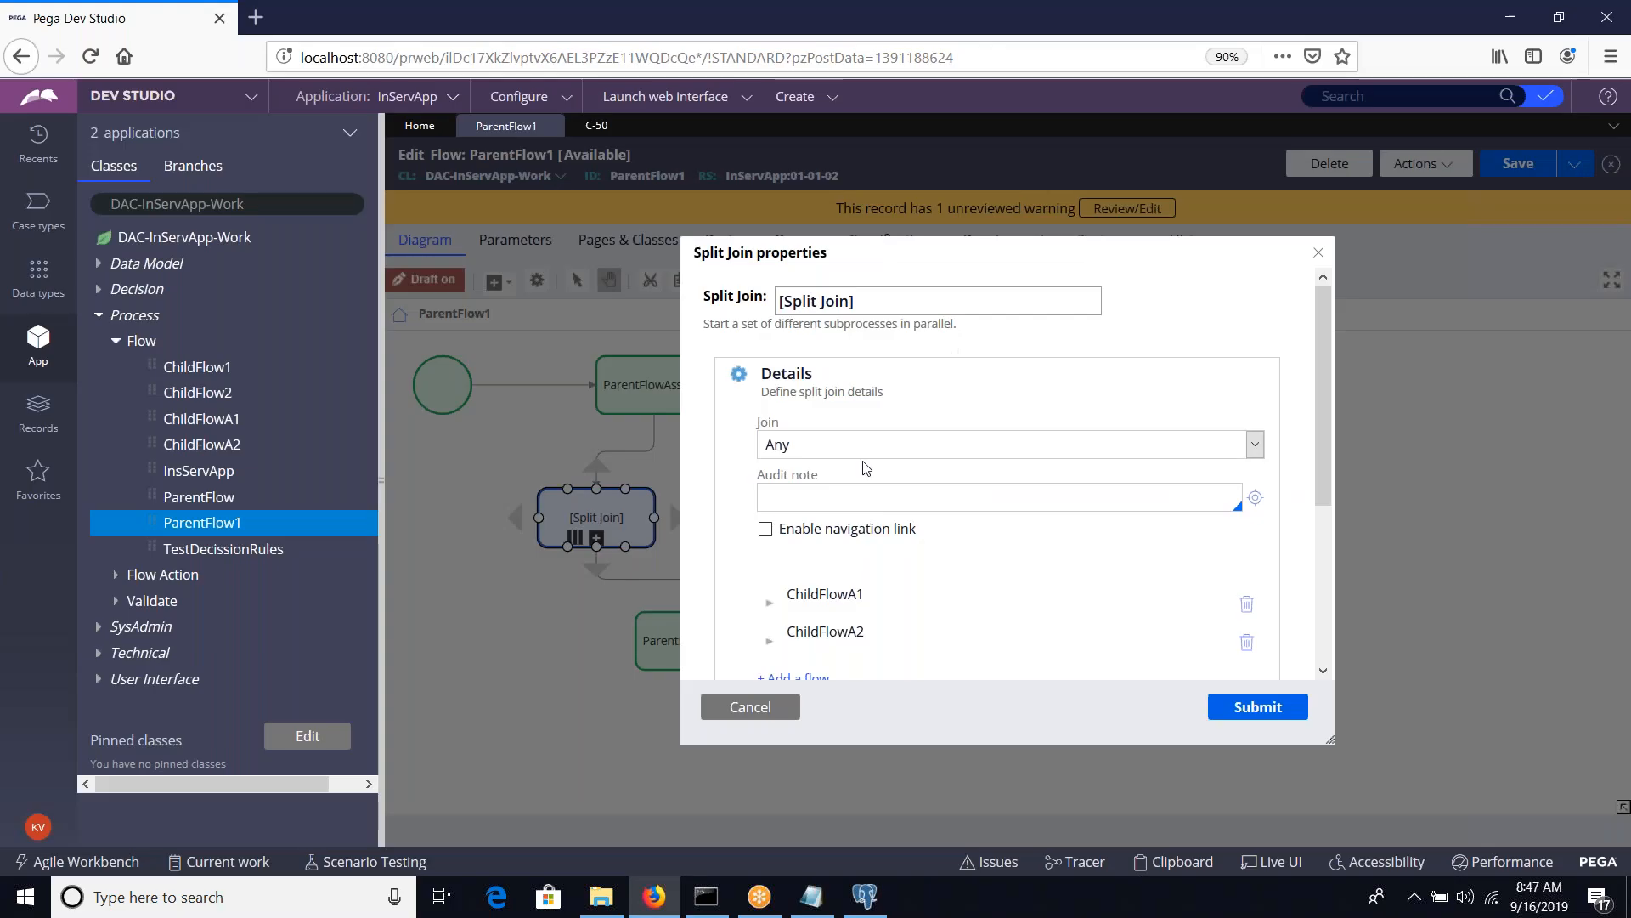
click(859, 448)
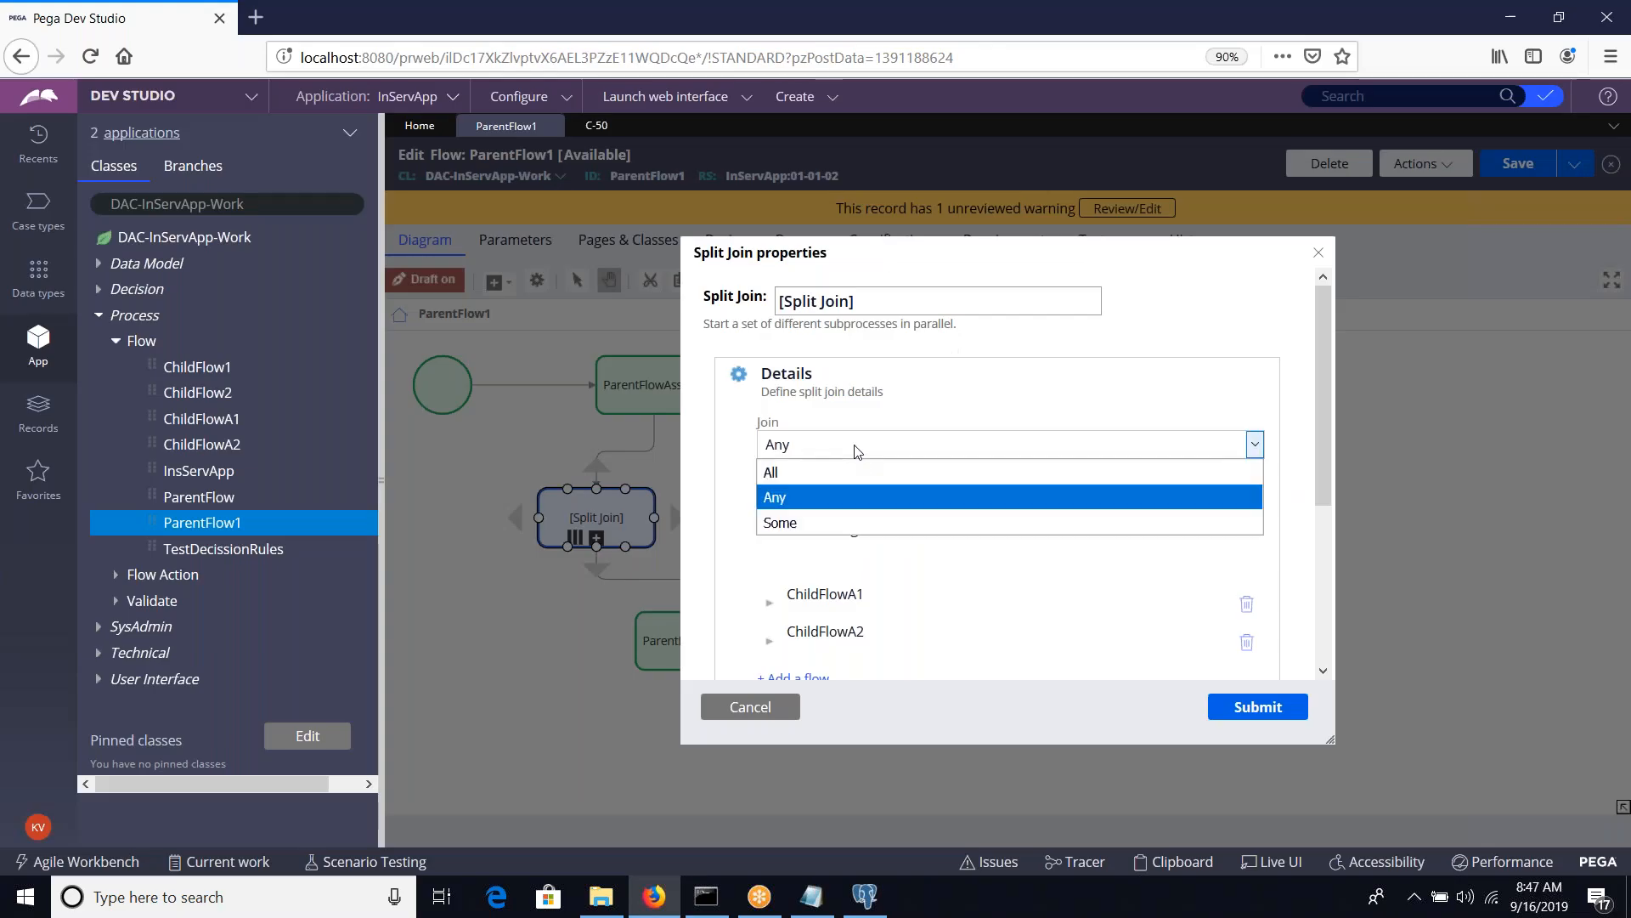
click(837, 497)
click(1224, 712)
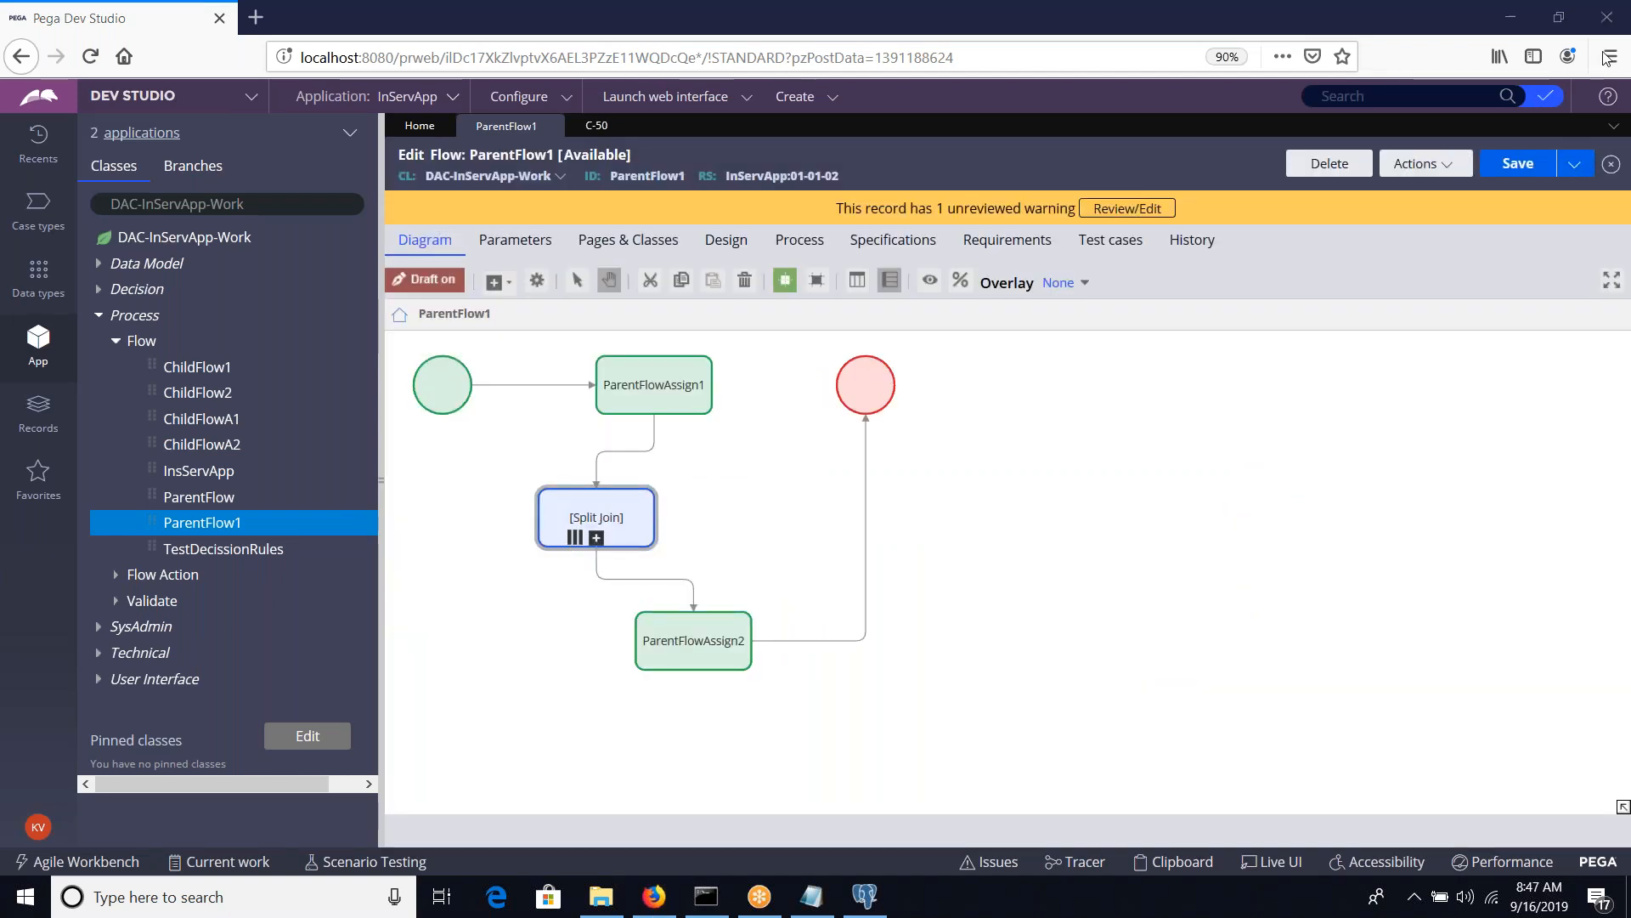
click(1508, 163)
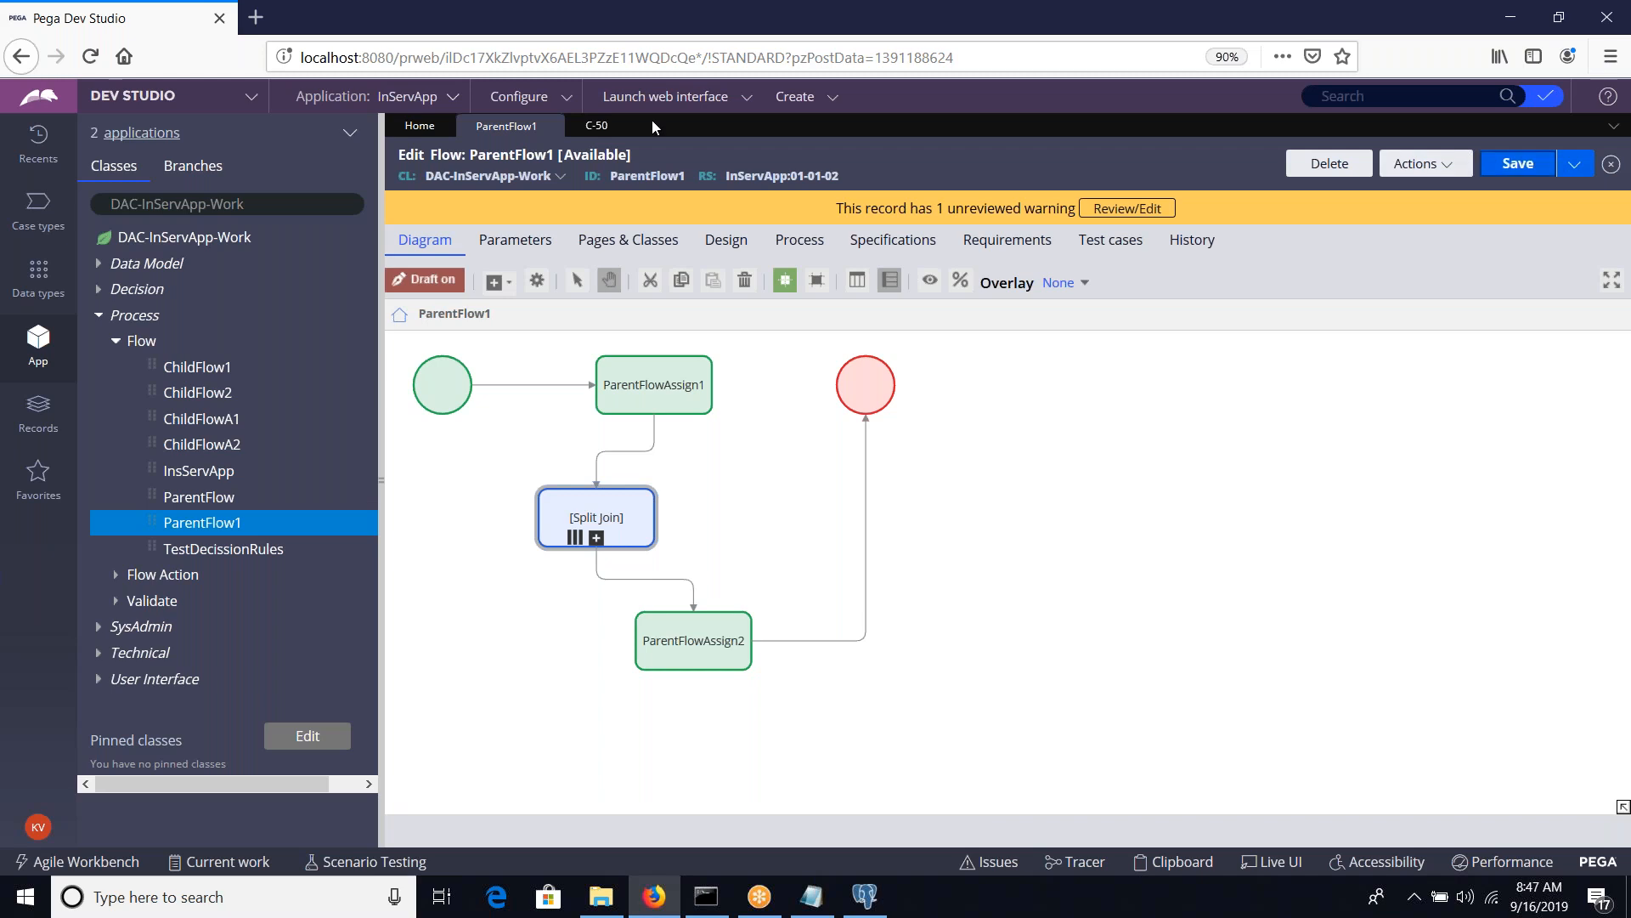
Close case C-50, then run ParentFlow1 and create a new InServApp case with the form fields left blank
click(617, 125)
click(1460, 177)
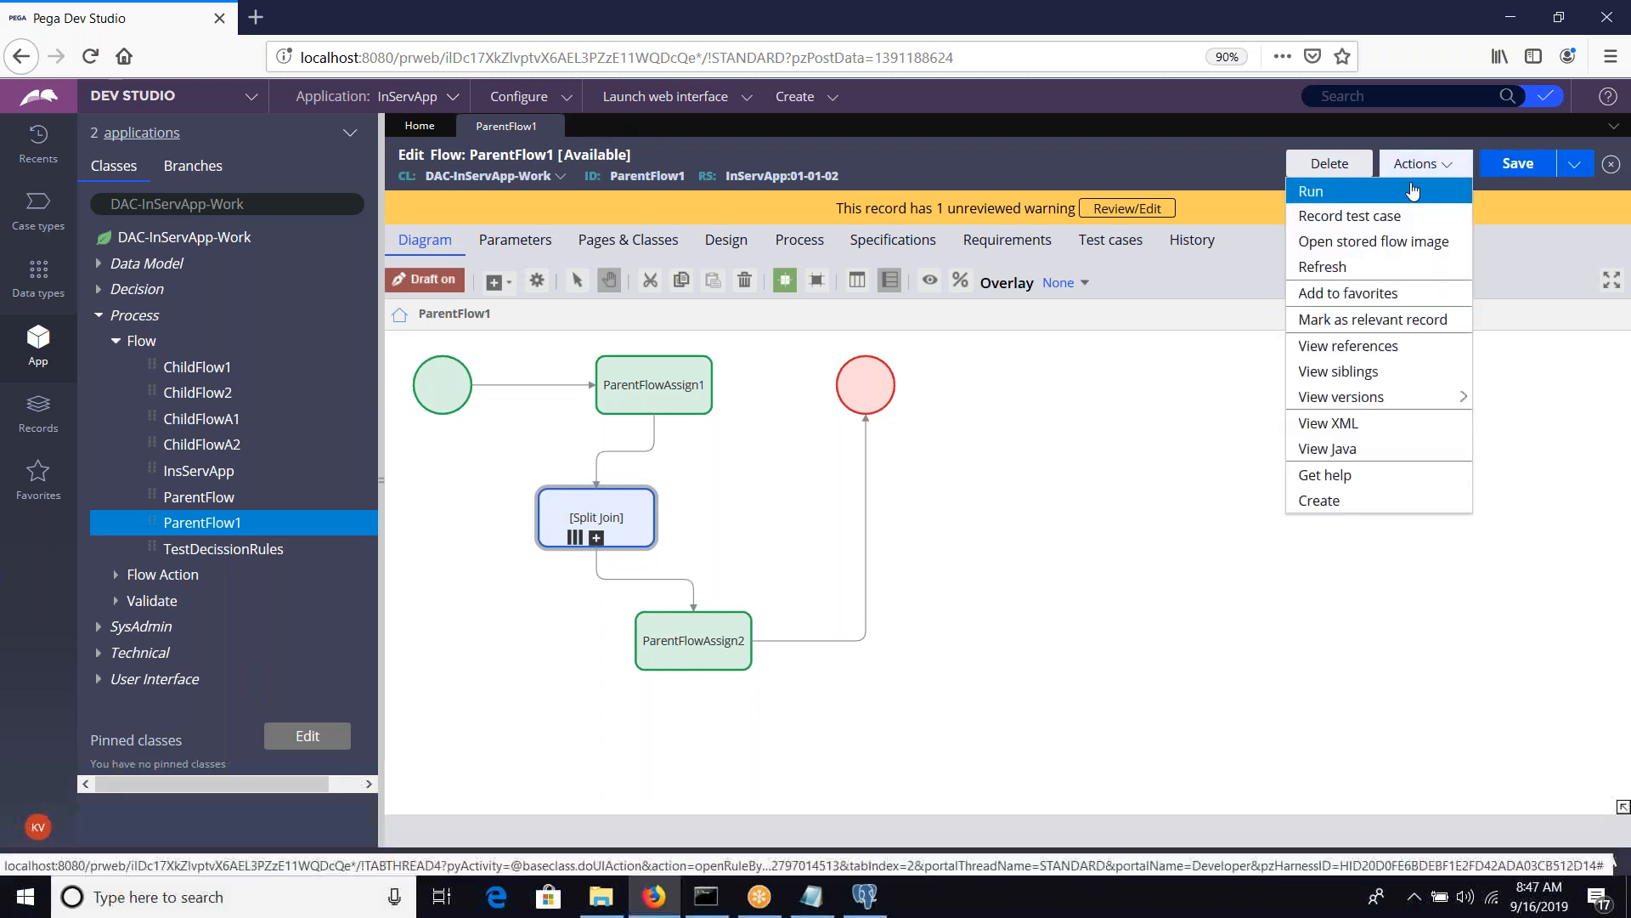
click(1454, 188)
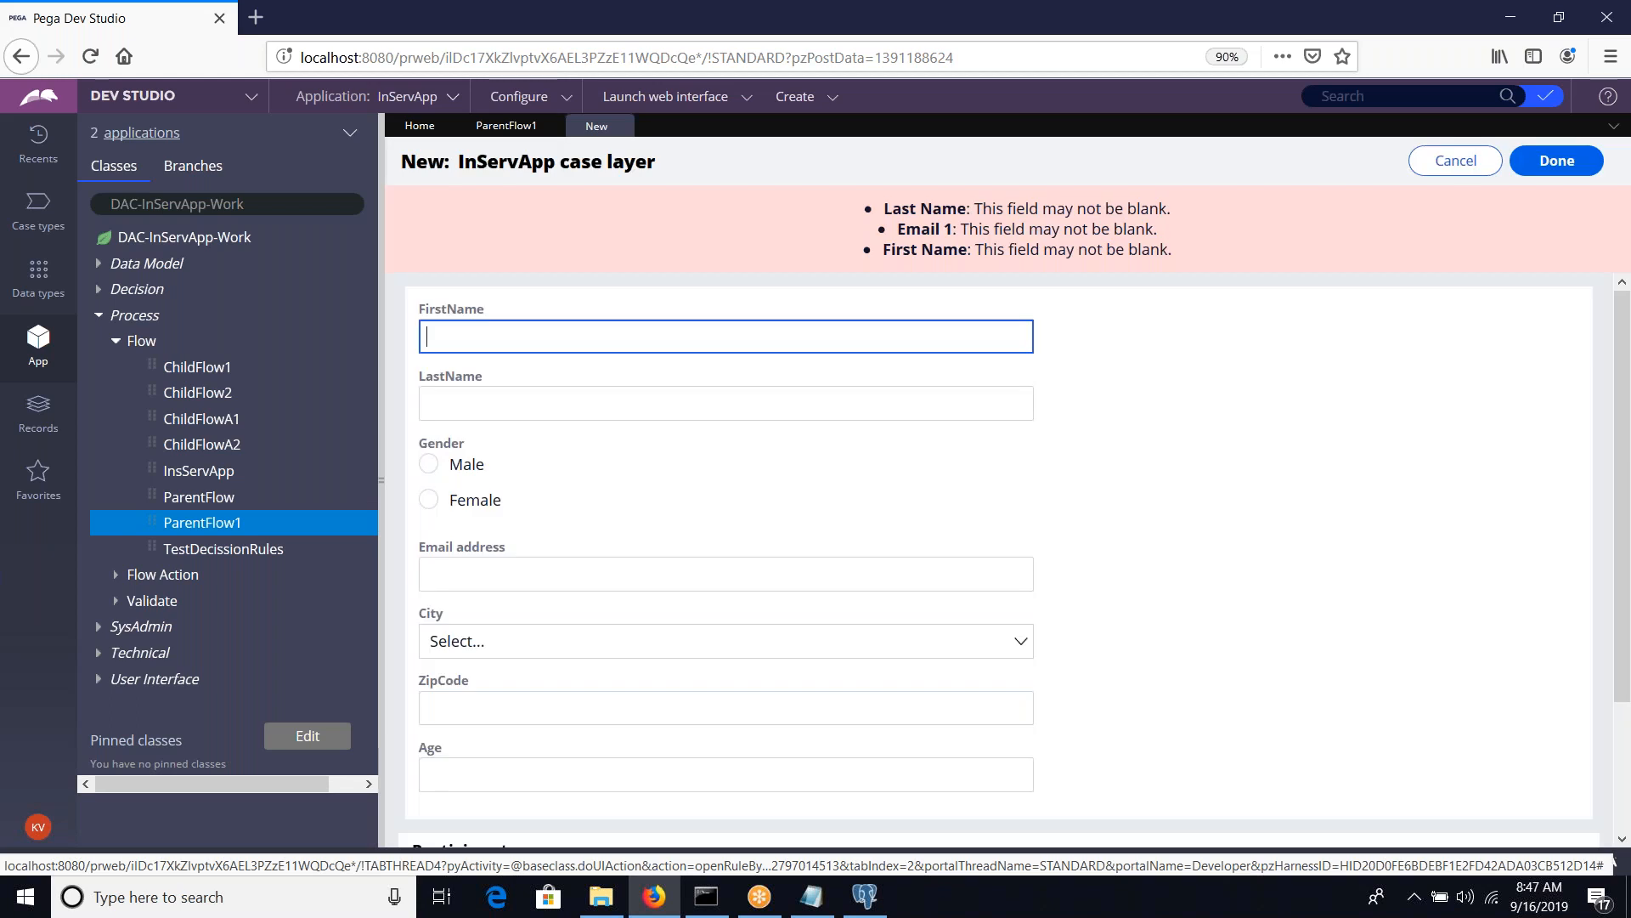
scroll(1379, 456, down, 2)
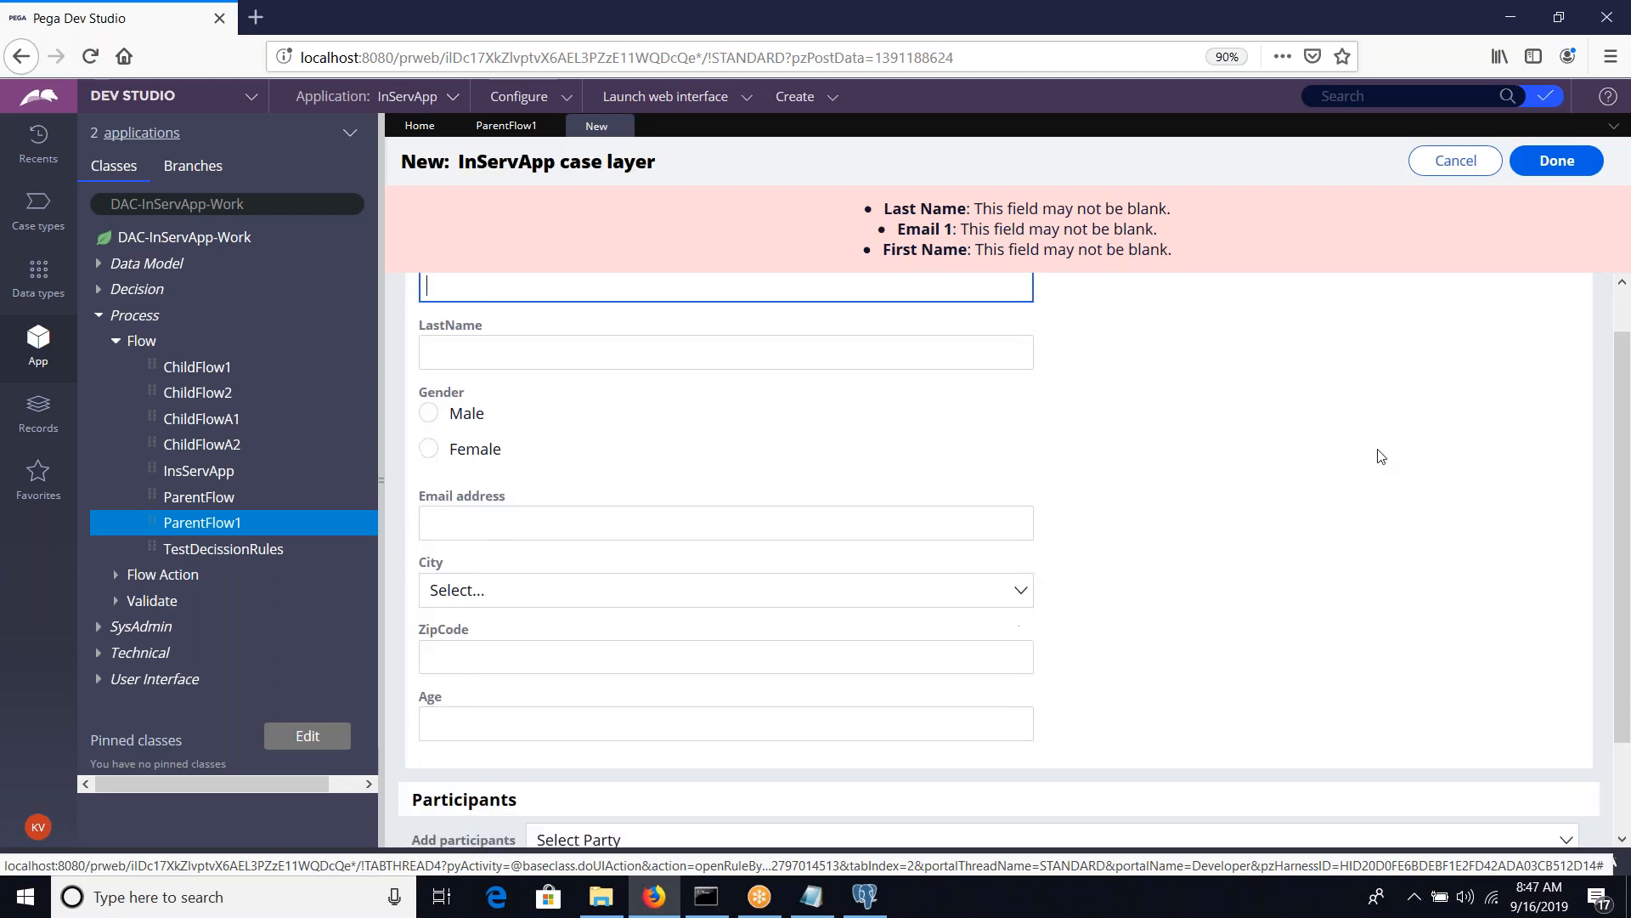
click(1585, 790)
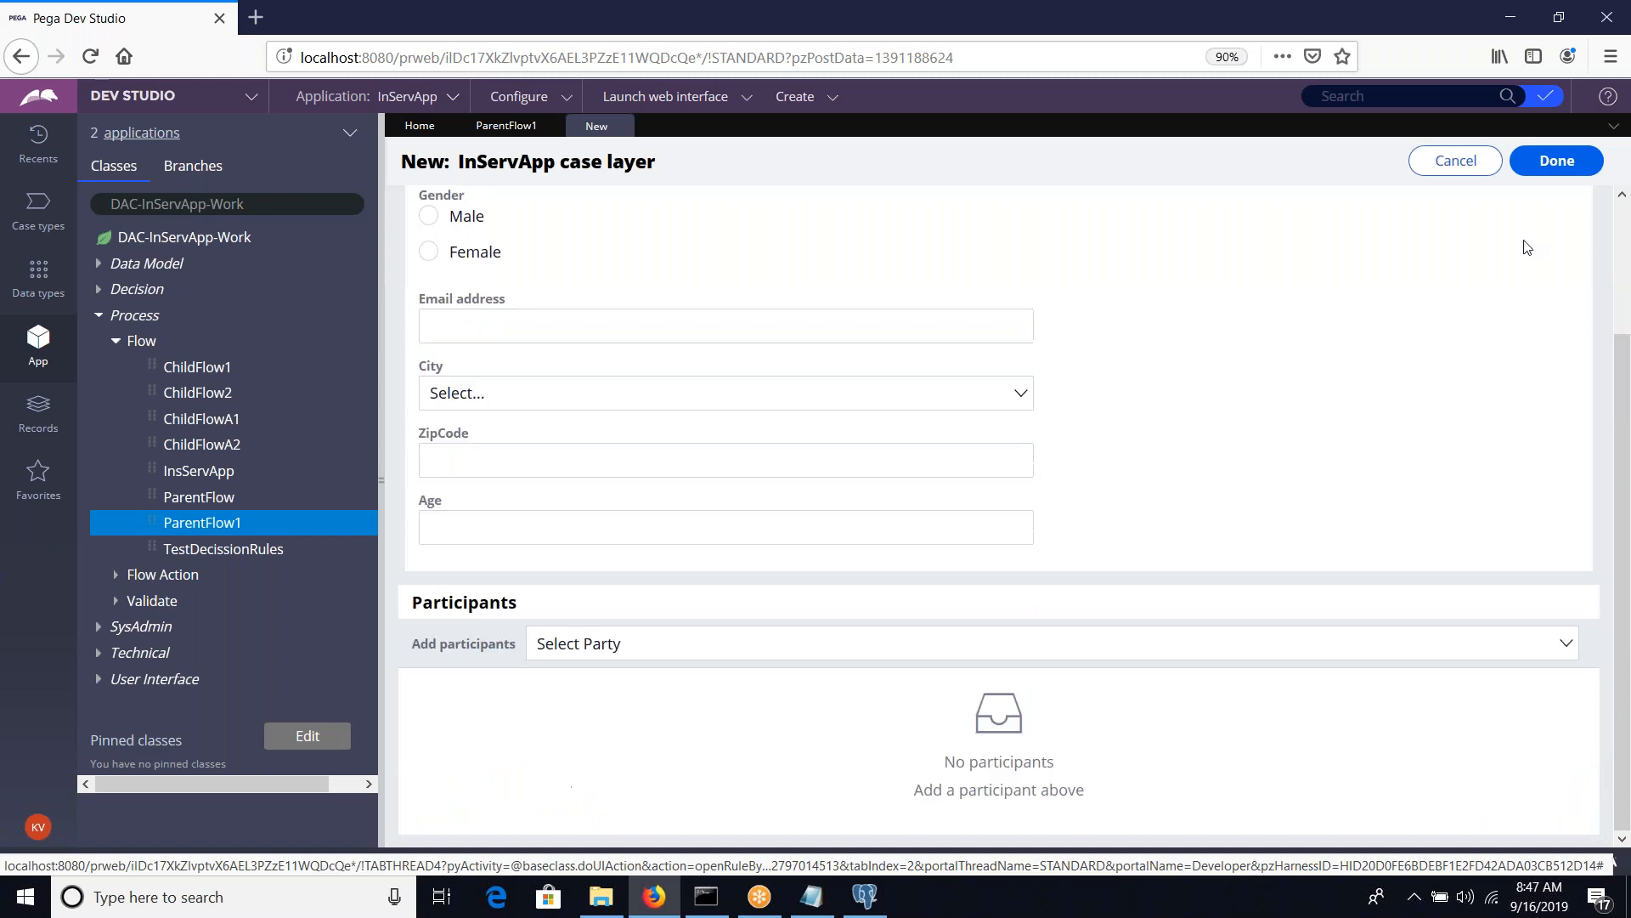
click(1555, 161)
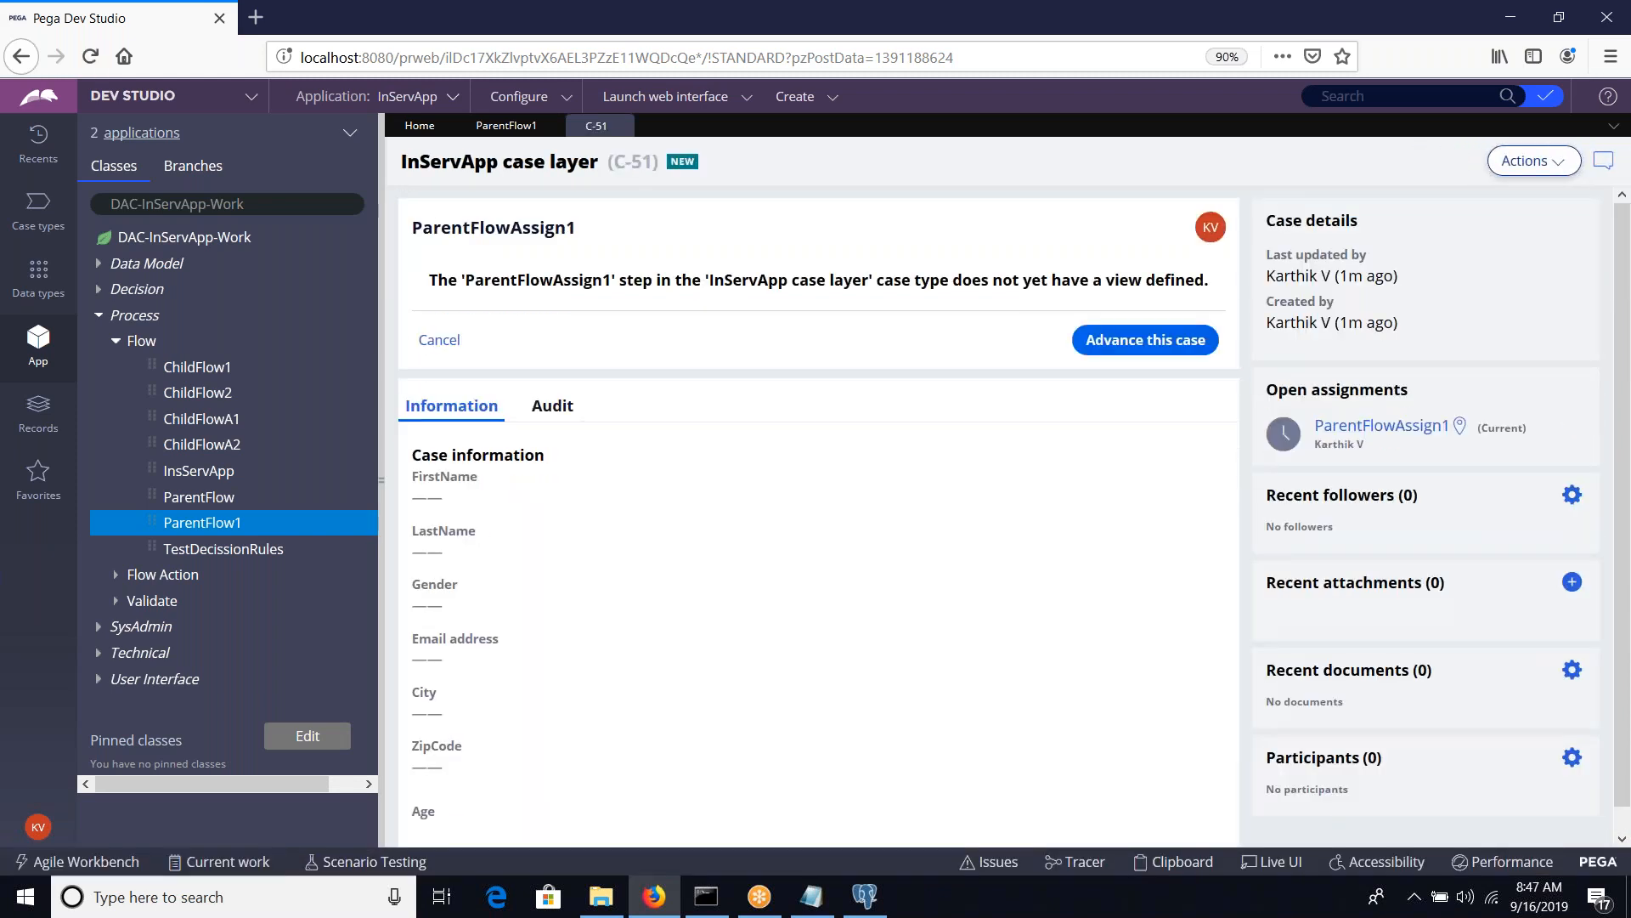
Advance the case past ParentFlowAssign1, view ChildFlow2Assign1's location in the flow diagram, and advance that assignment
click(1113, 341)
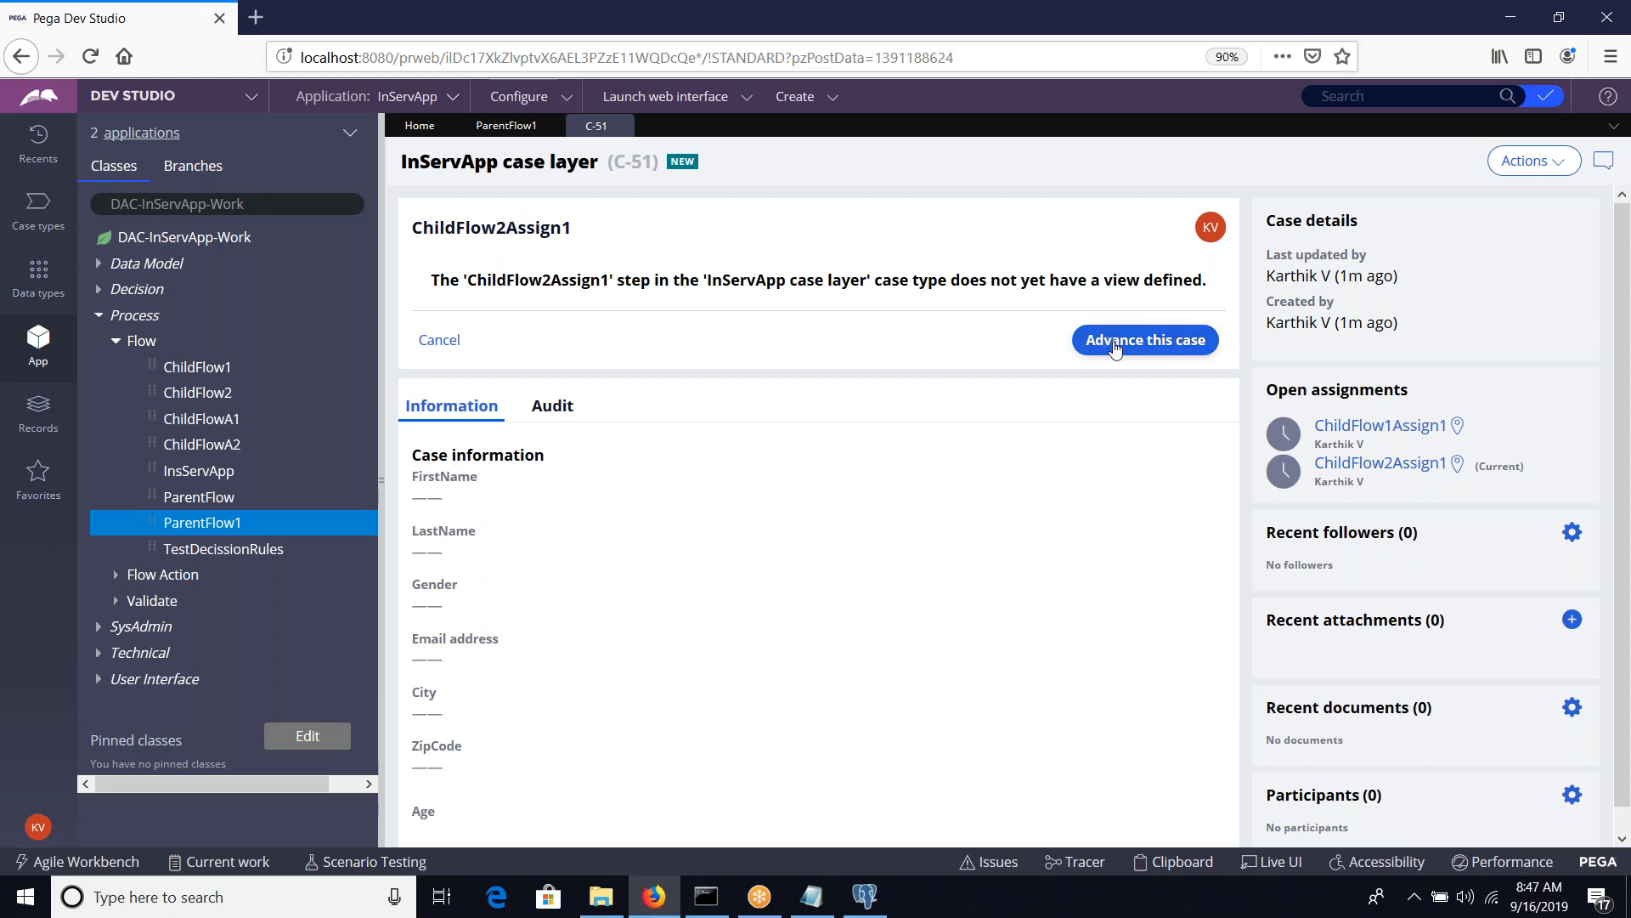
click(1457, 465)
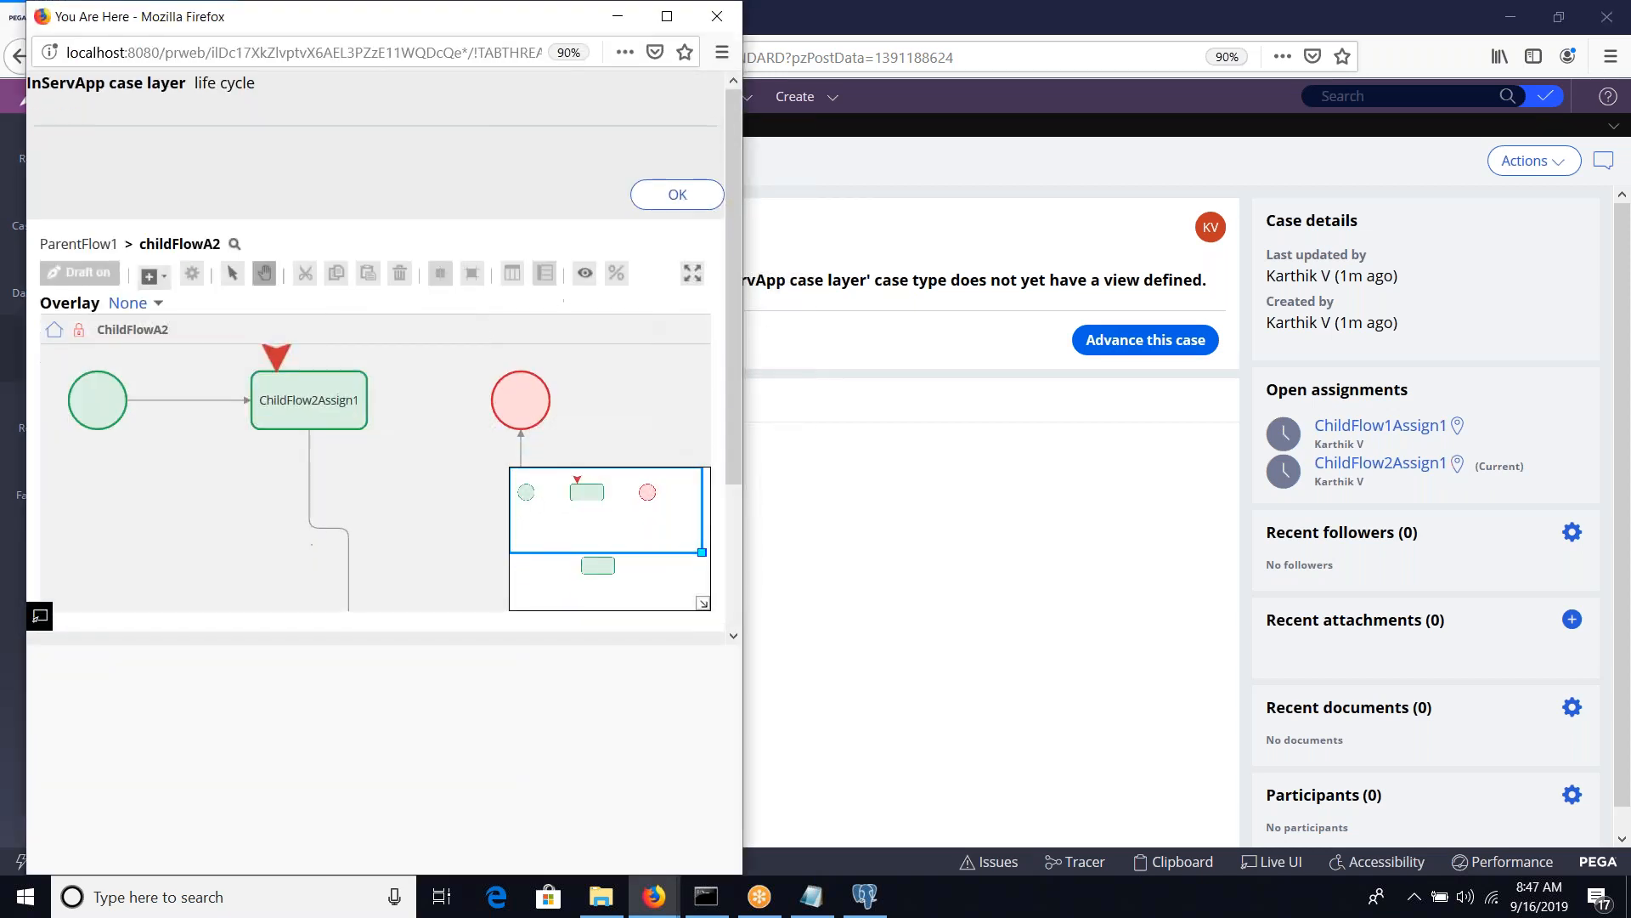
click(717, 17)
click(1086, 350)
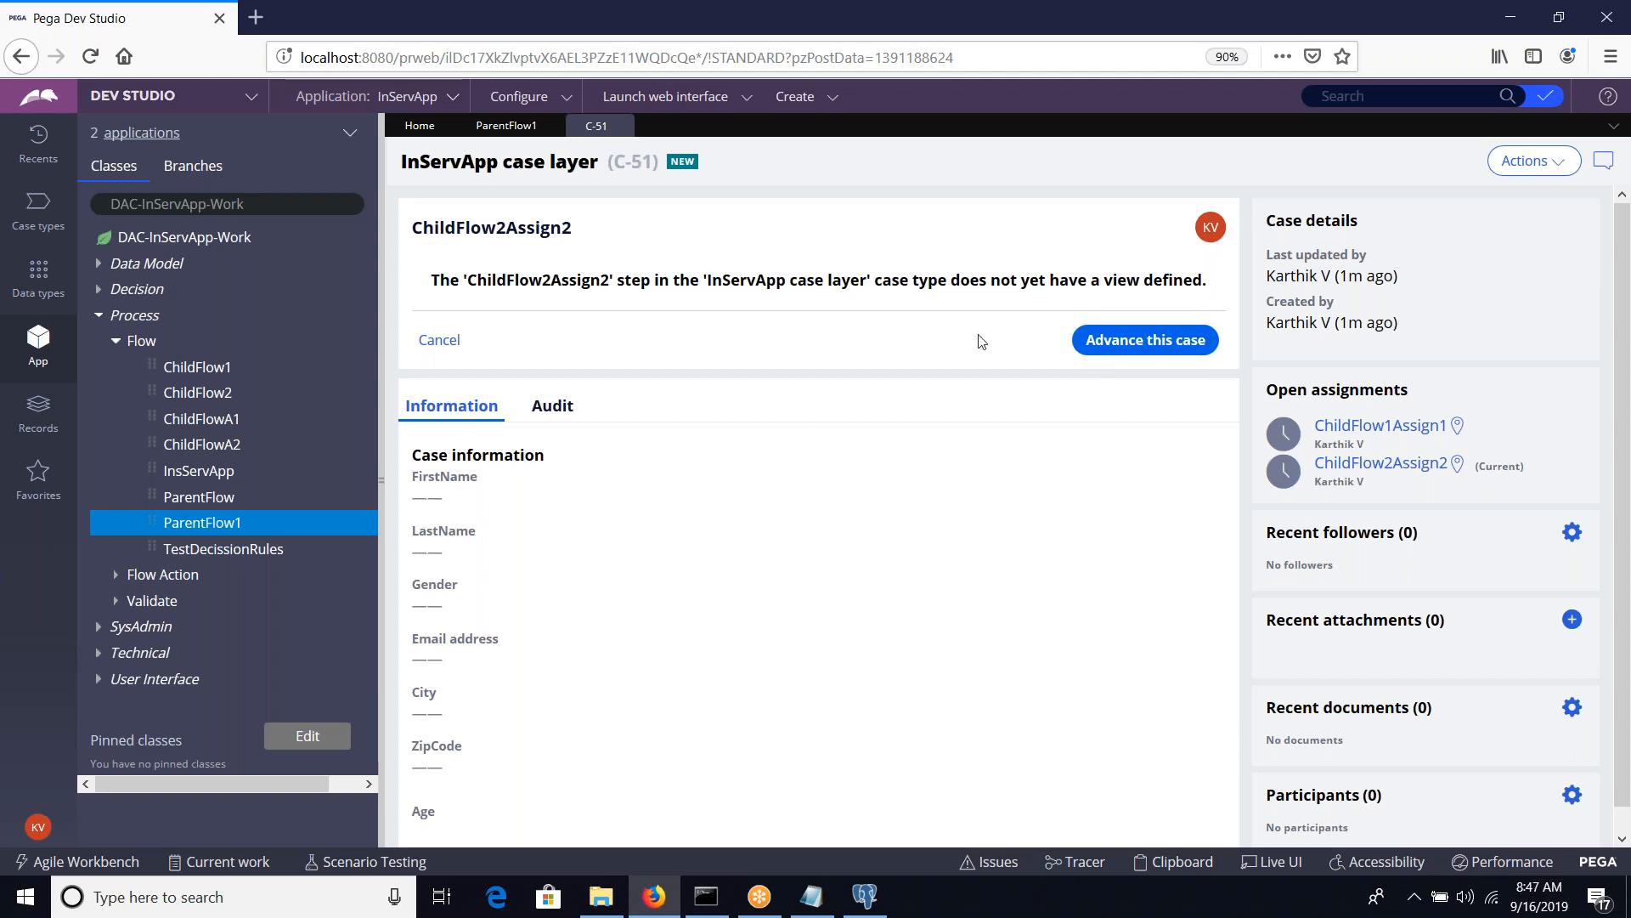
Advance the ChildFlow2Assign2 assignment and view ParentFlowAssign2's location in the flow diagram
click(1134, 355)
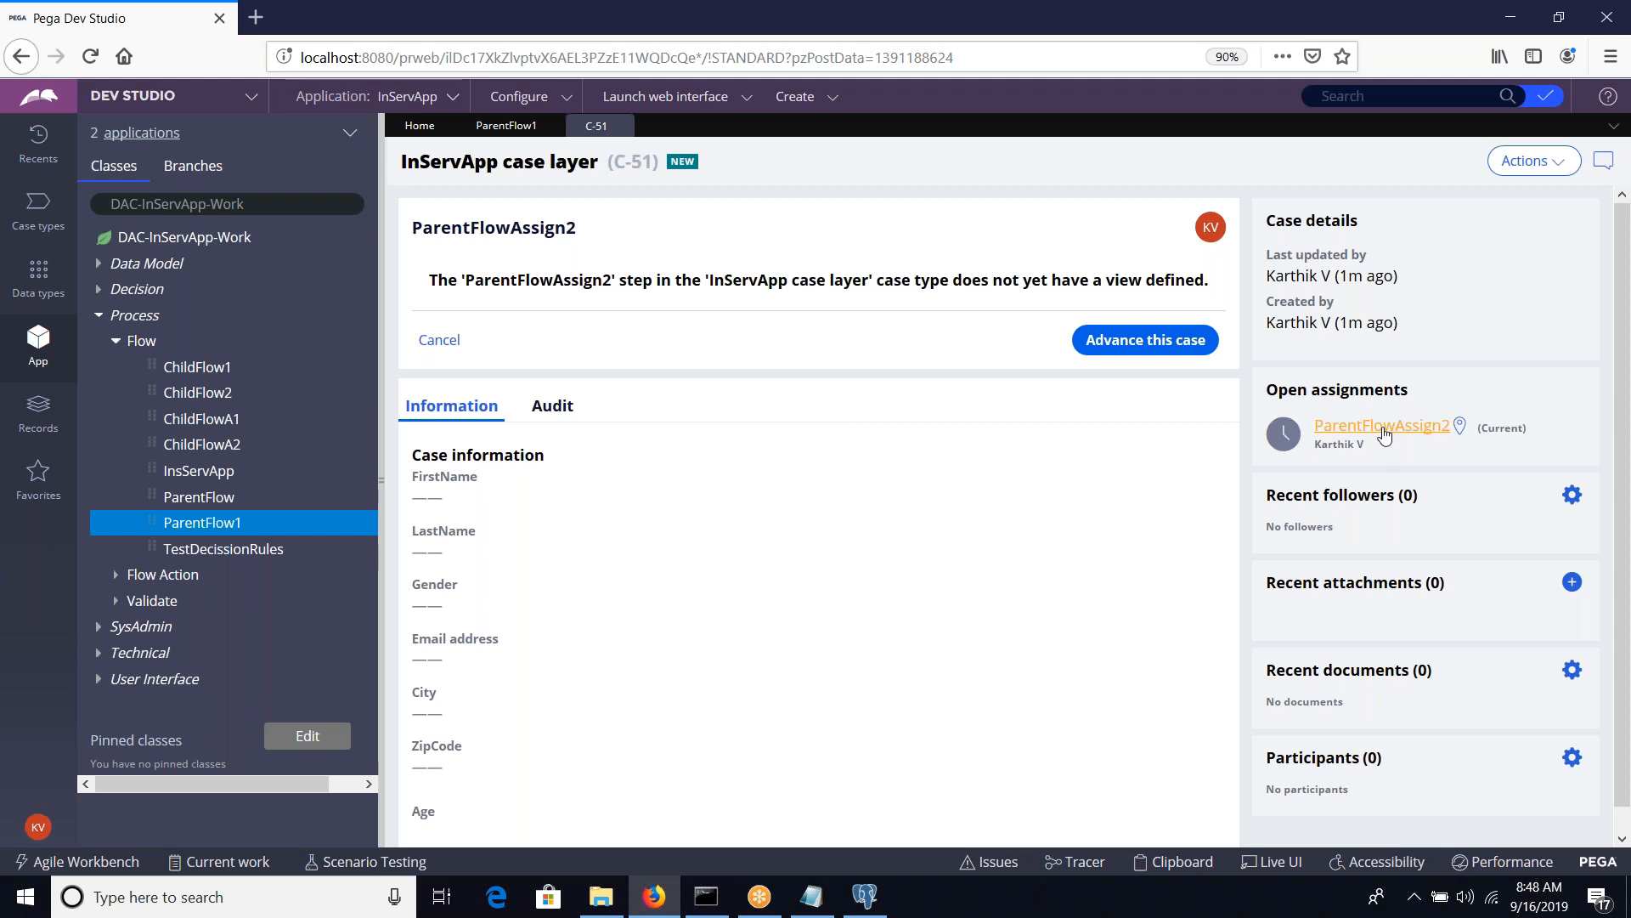
click(1458, 425)
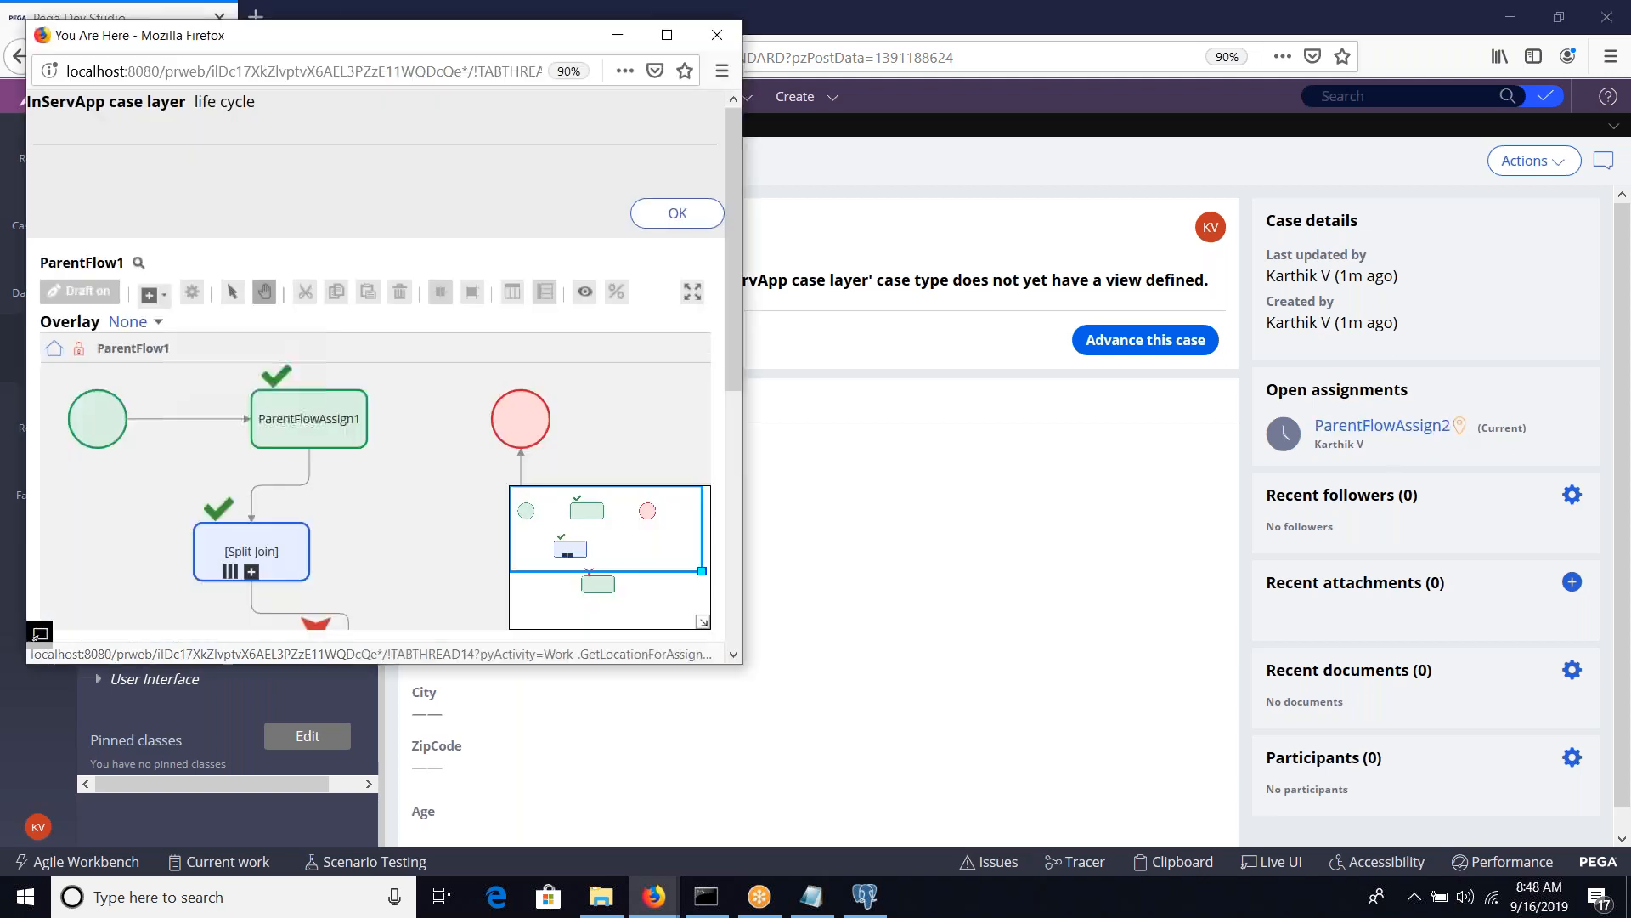
click(671, 32)
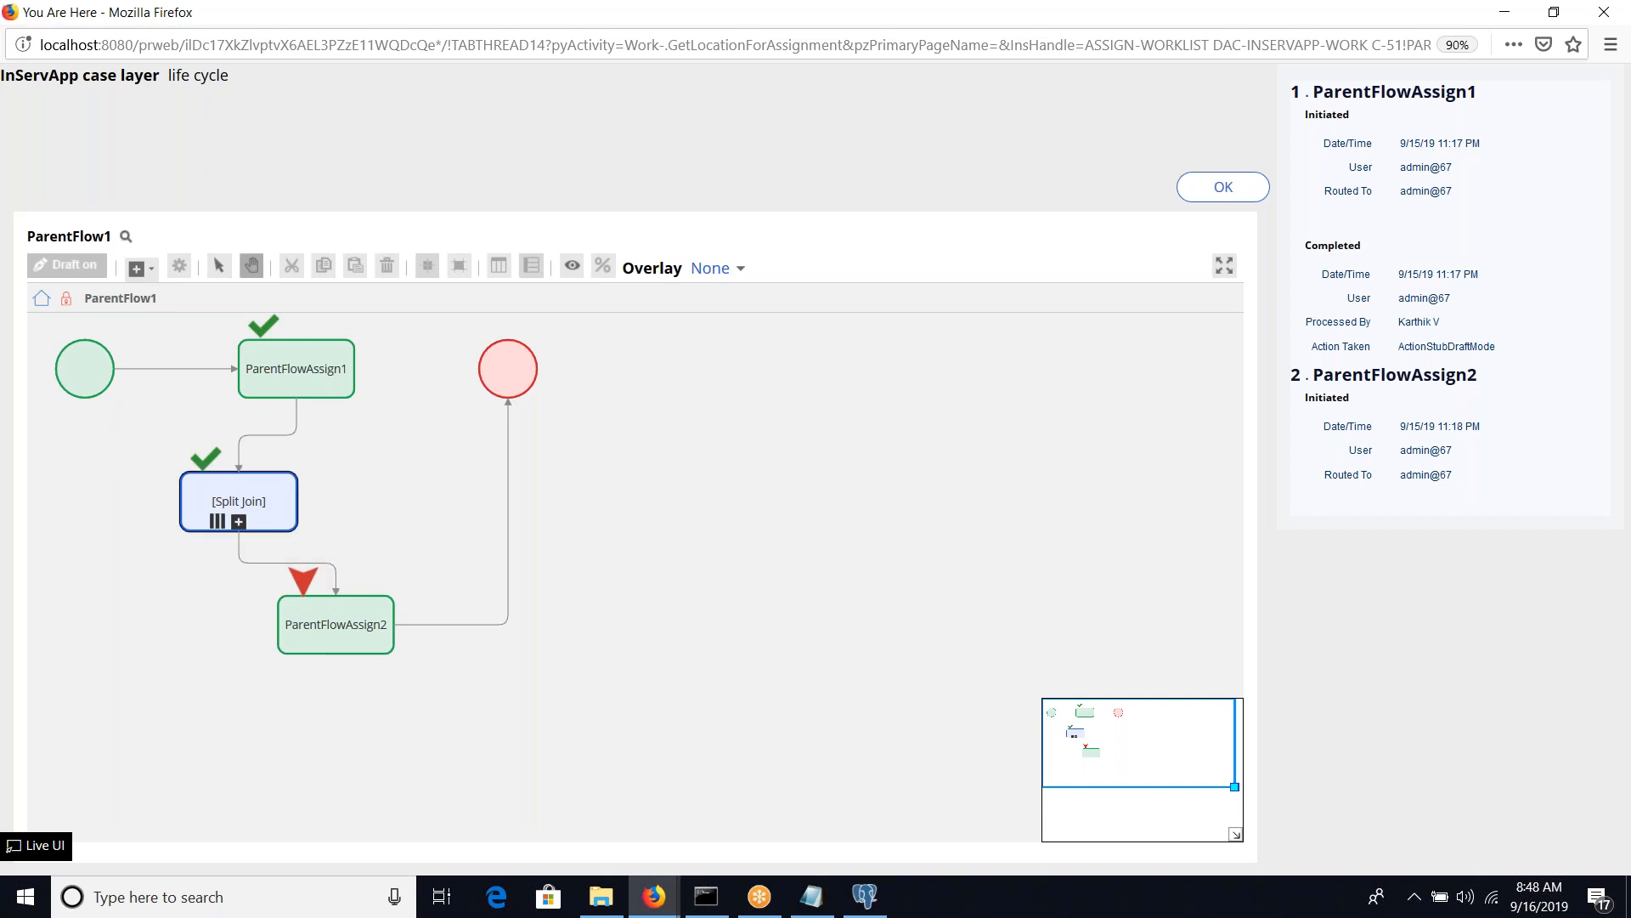
click(239, 522)
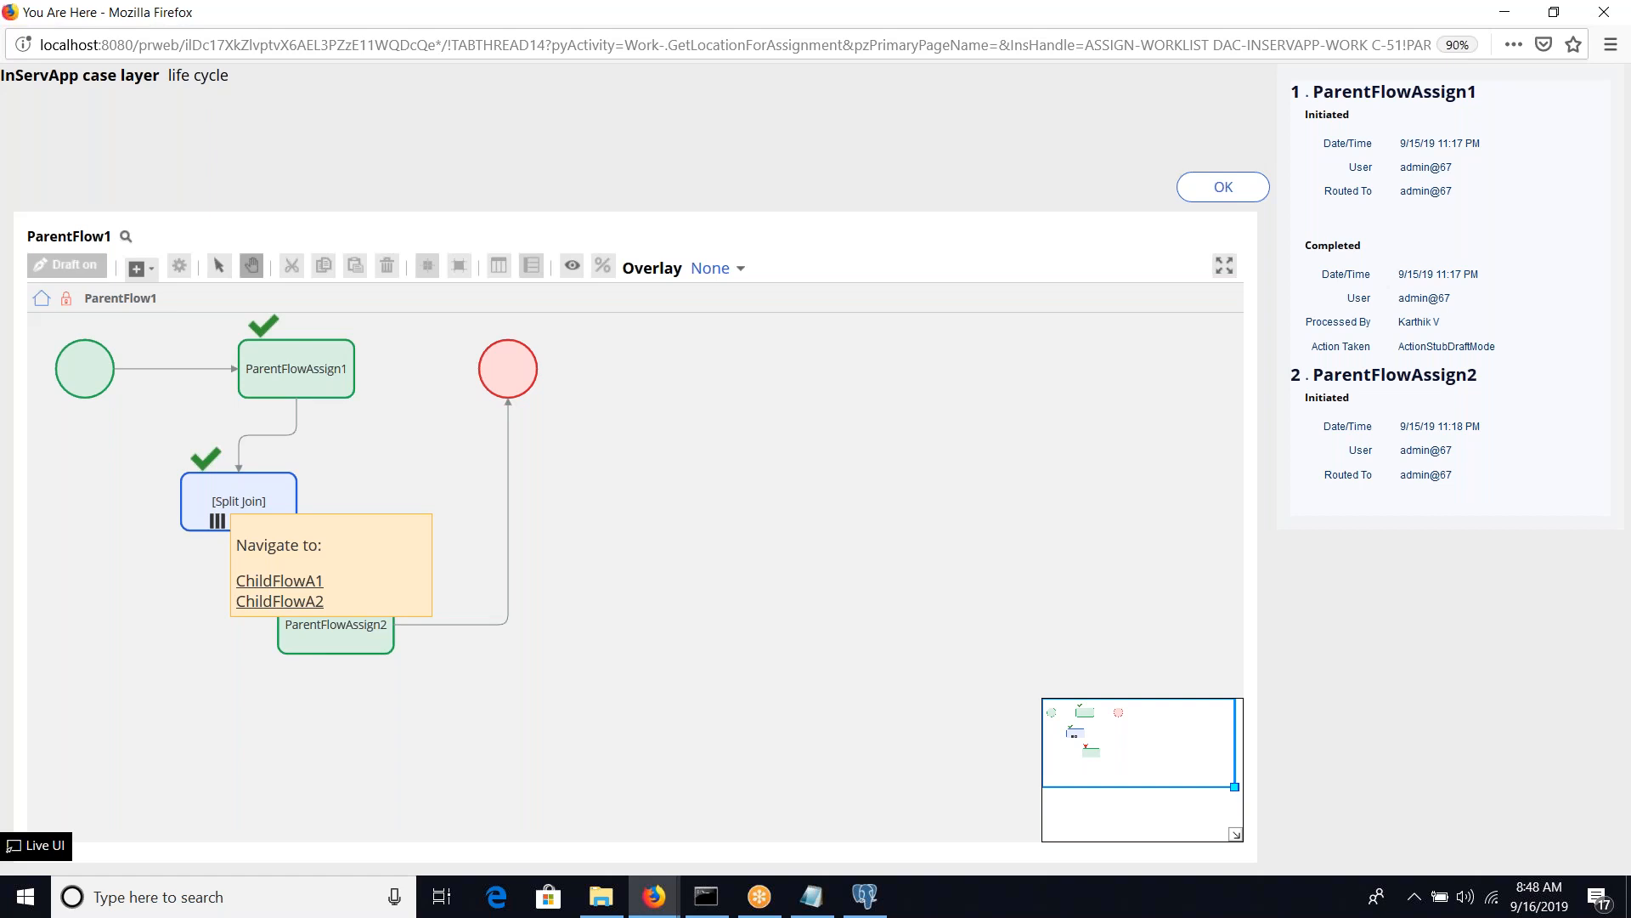
double_click(616, 17)
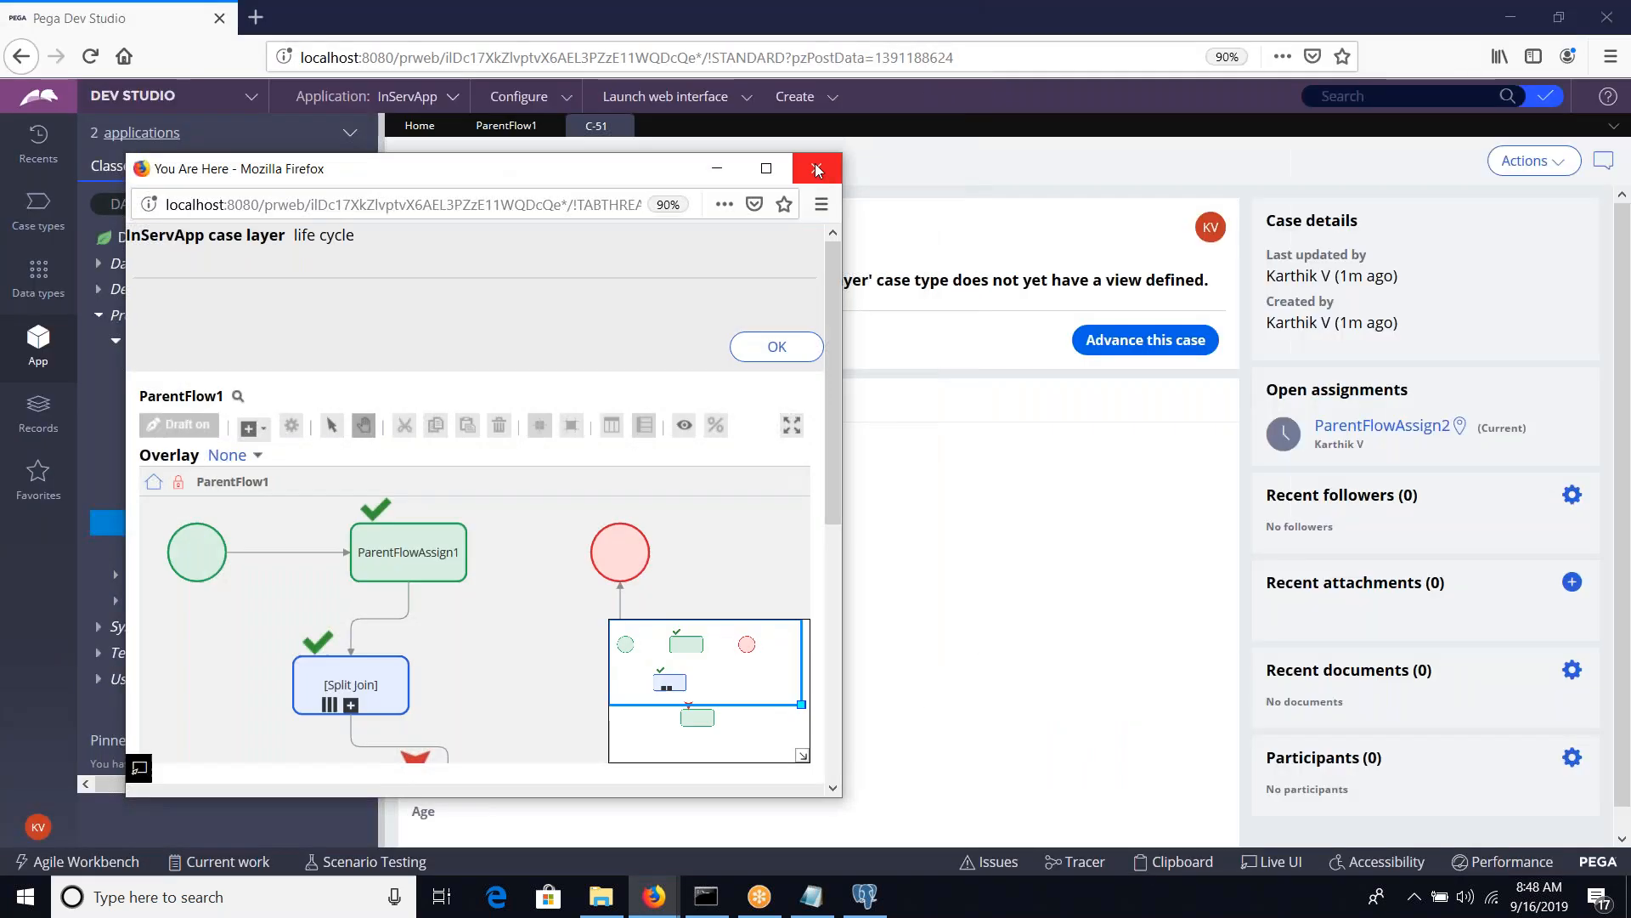
click(814, 163)
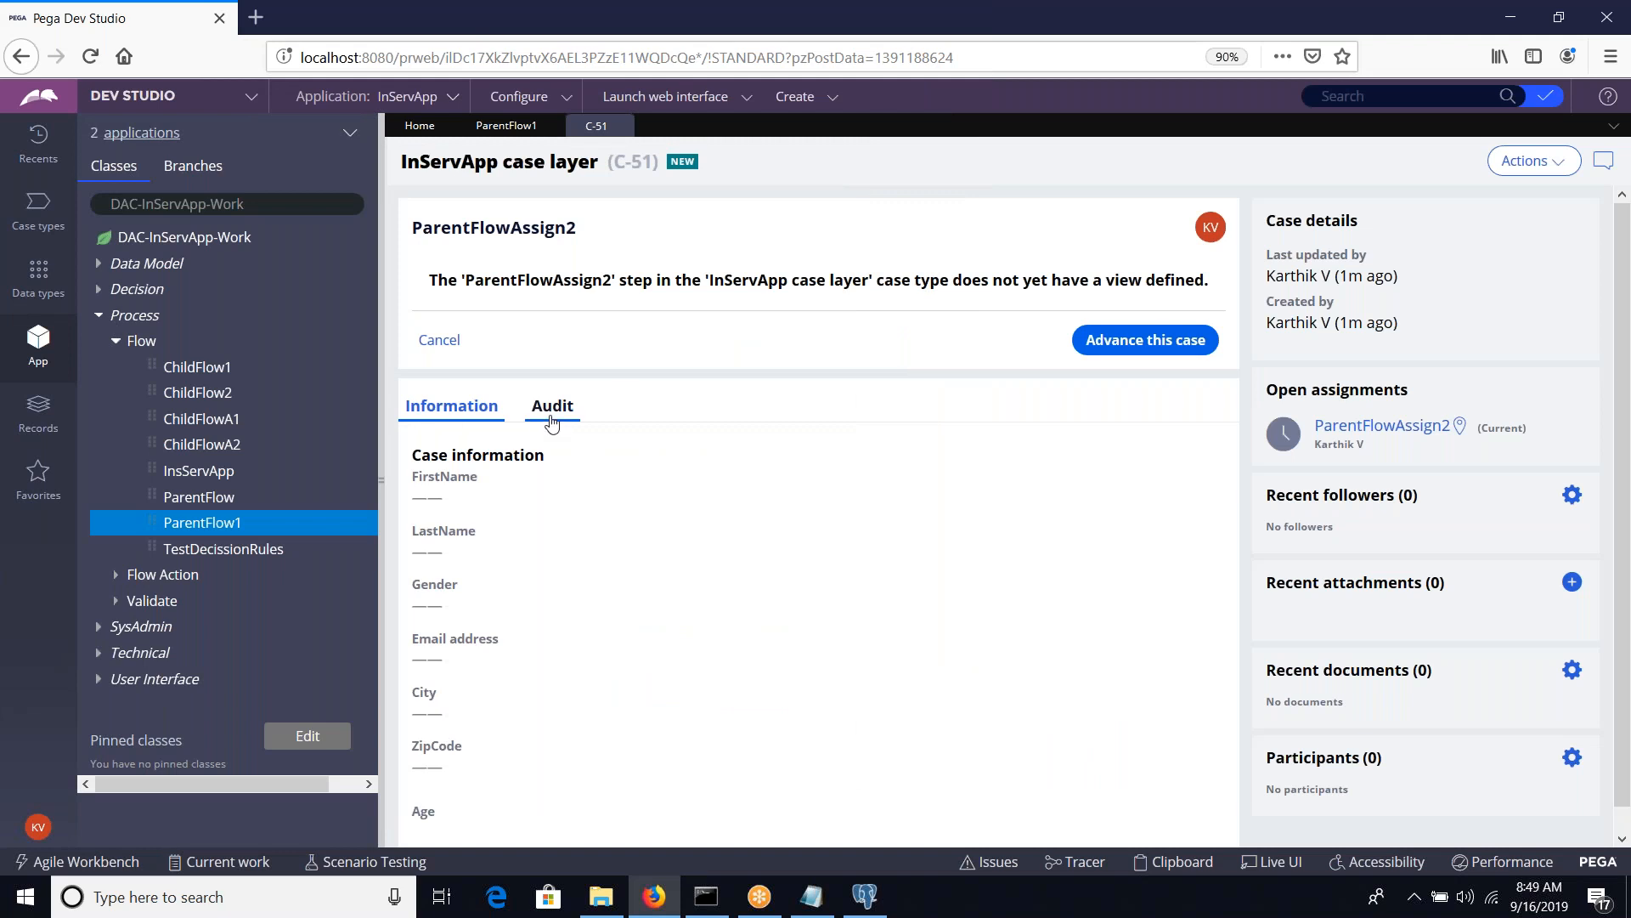
Review the audit history of case C-51 and advance its ParentFlowAssign2 assignment
click(552, 409)
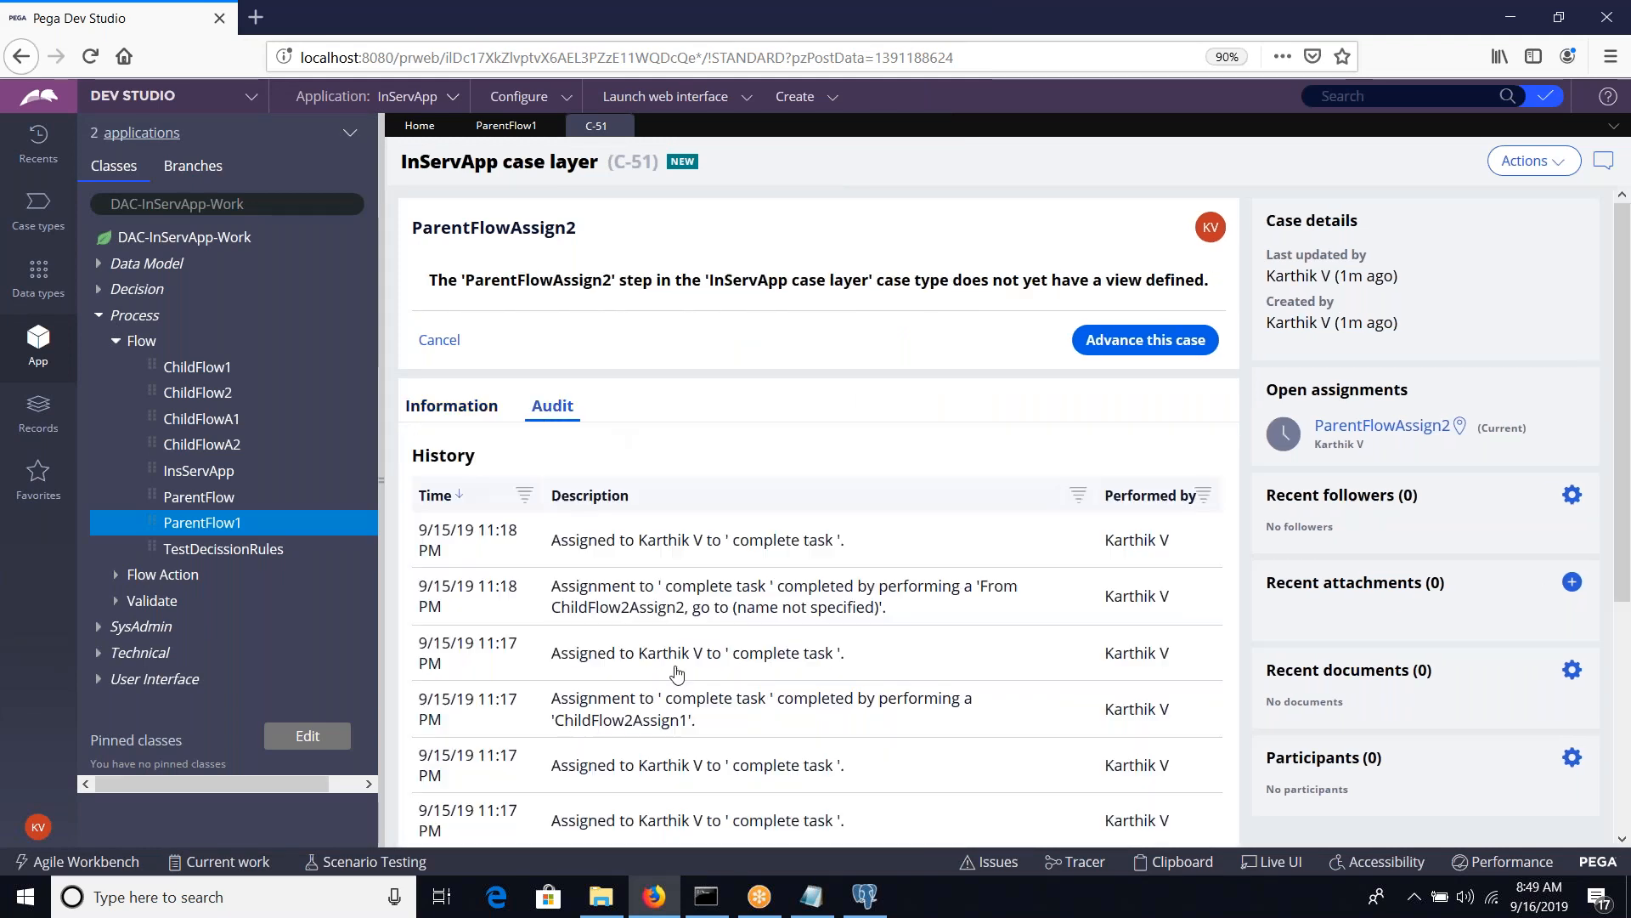
scroll(677, 676, down, 4)
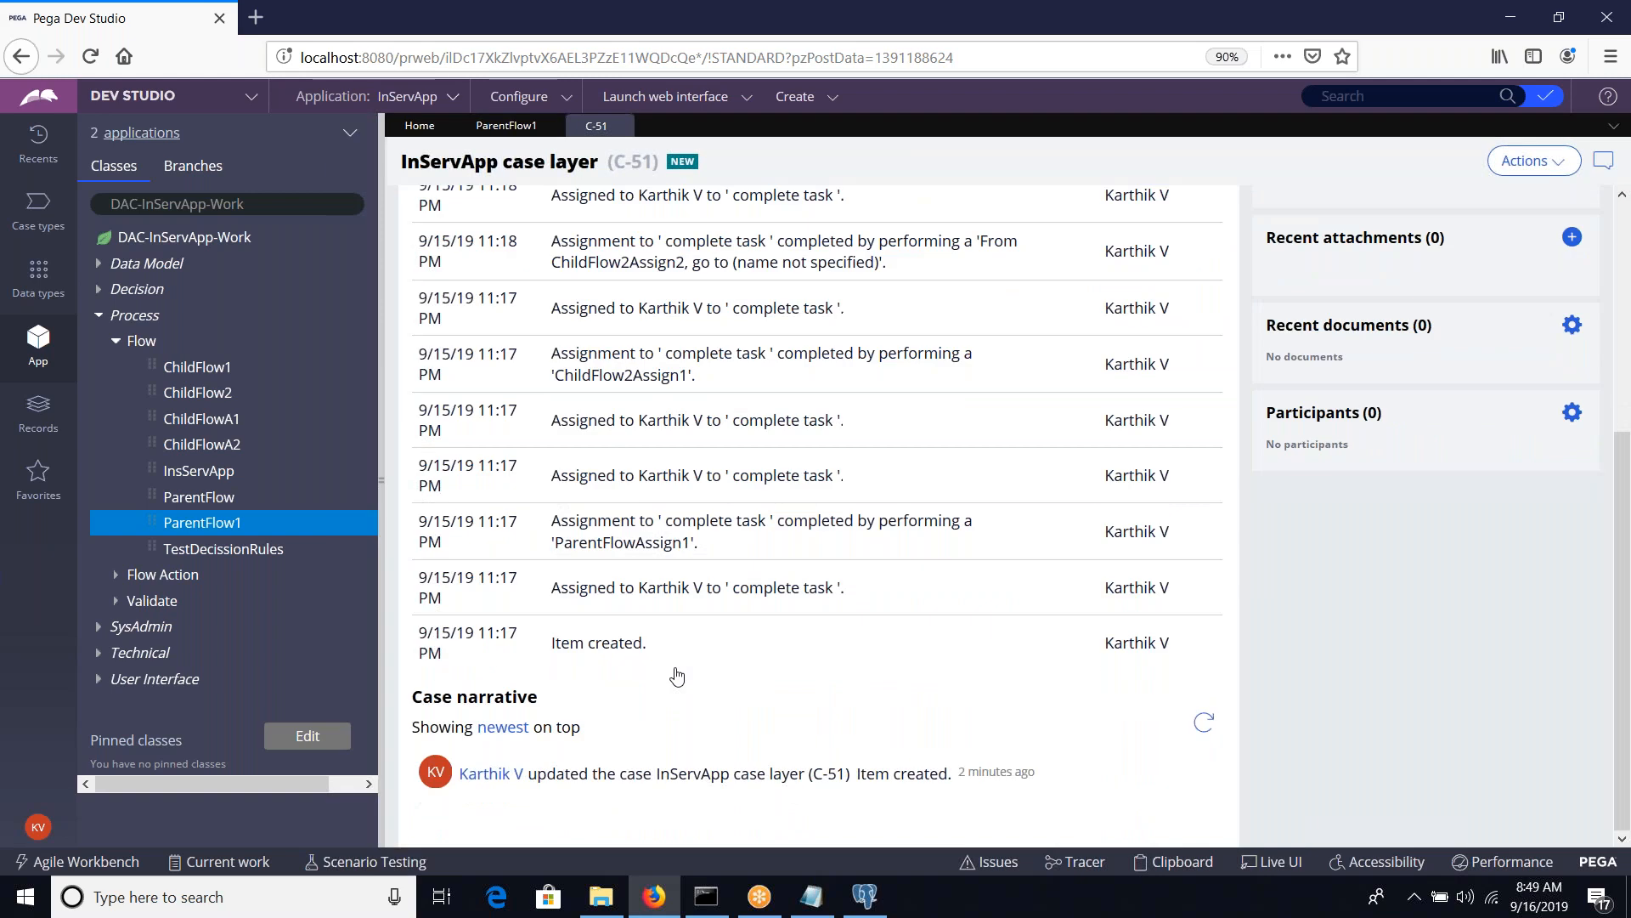
scroll(737, 674, up, 2)
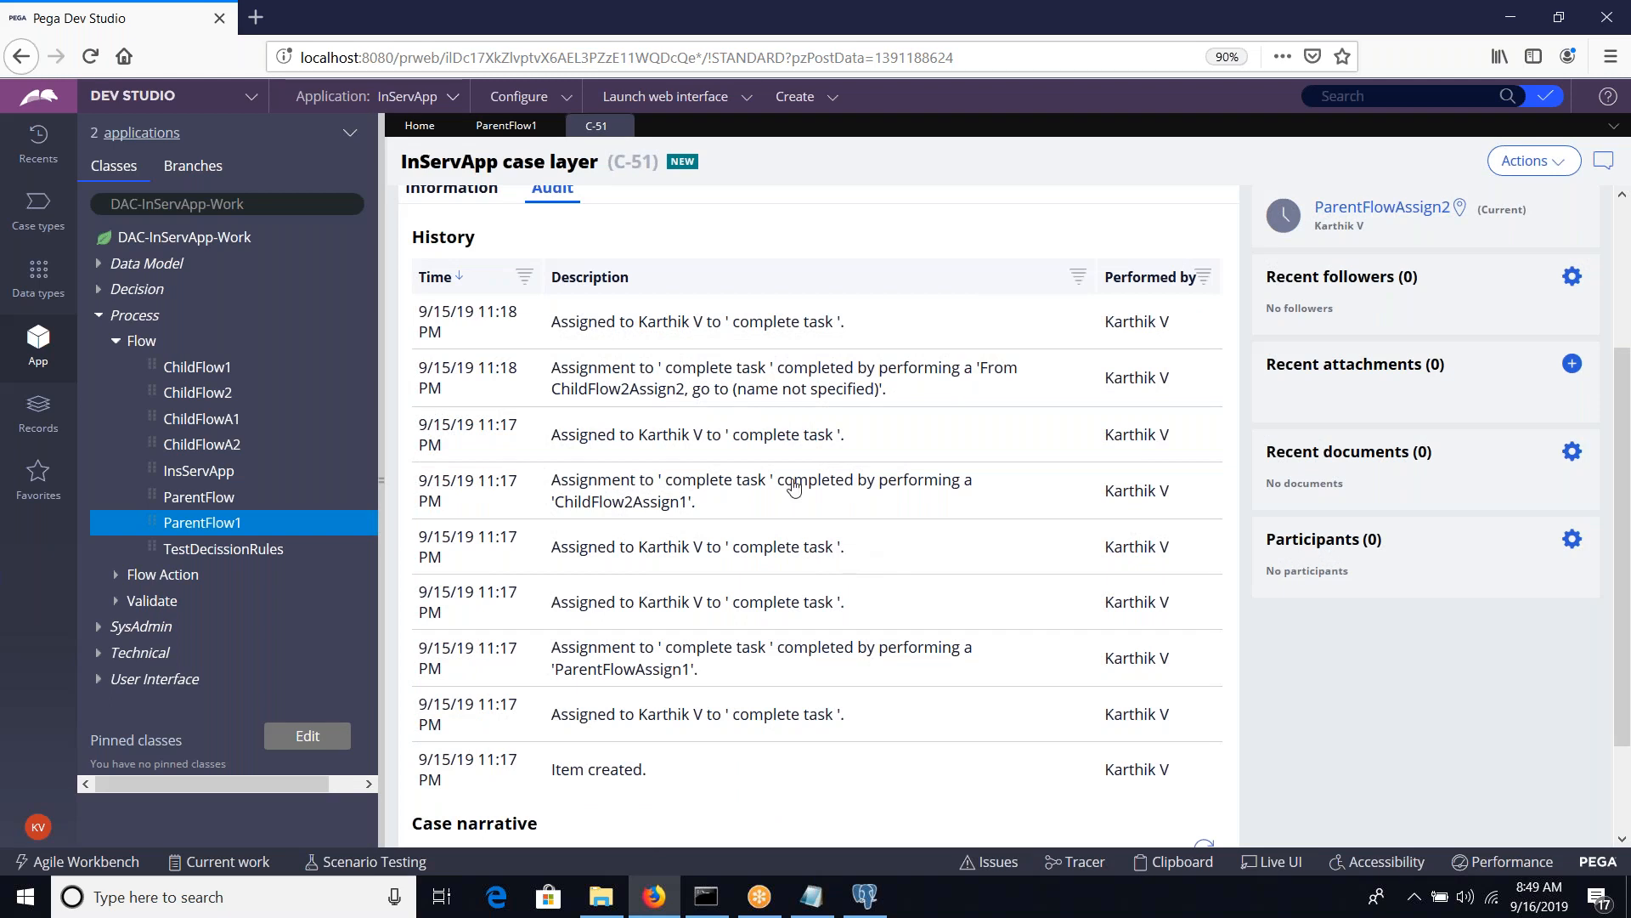
scroll(765, 476, up, 3)
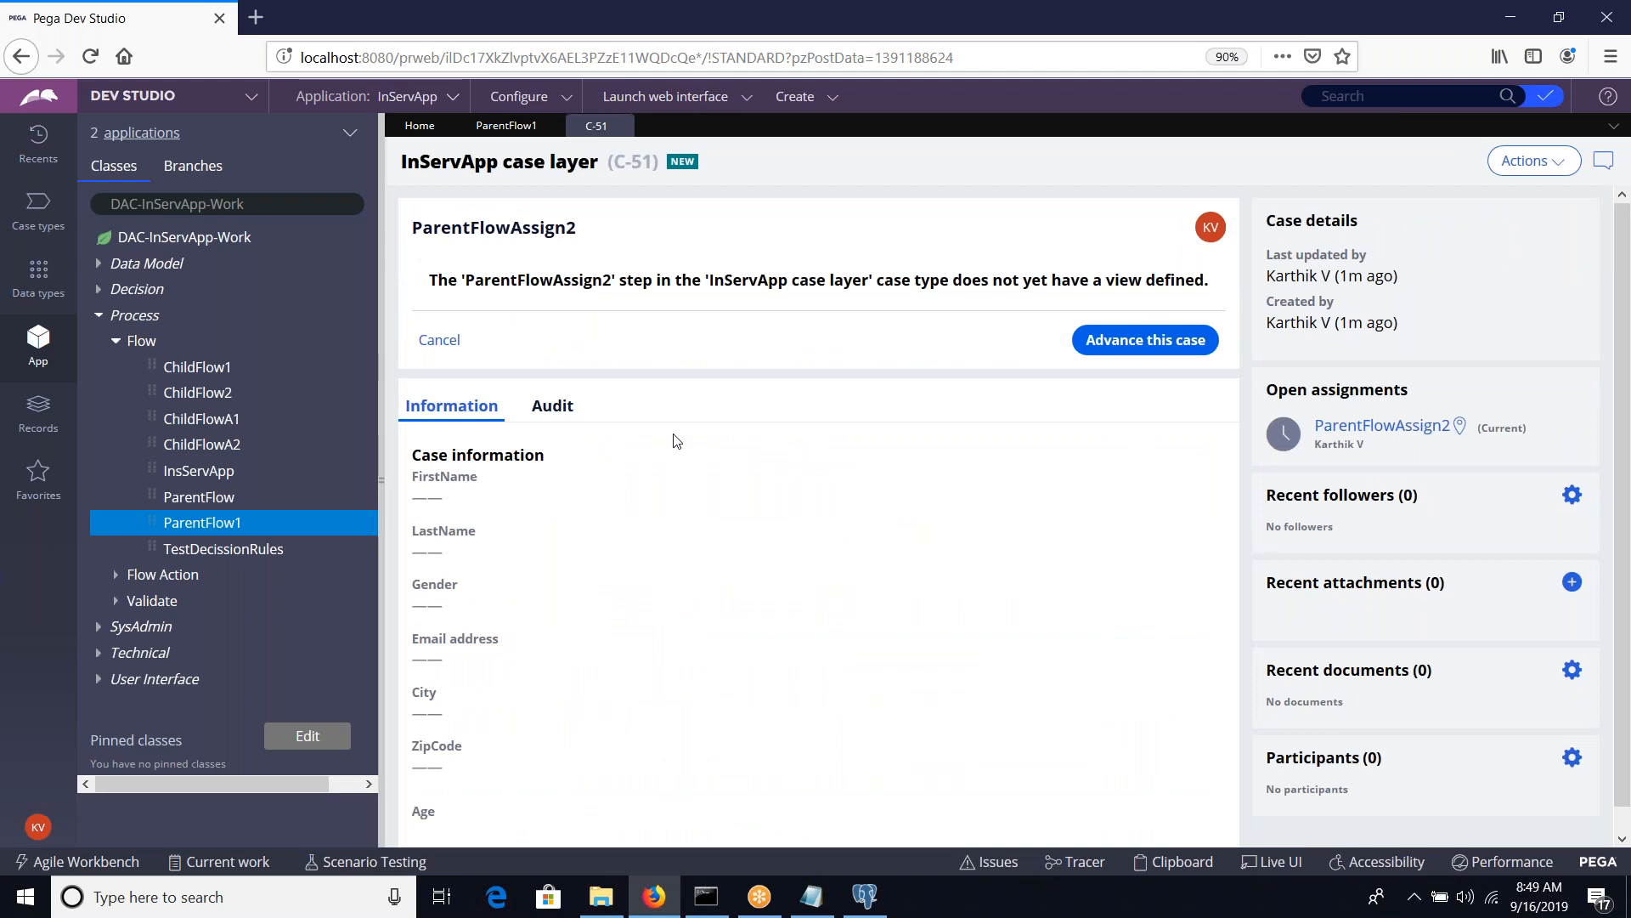
click(1158, 339)
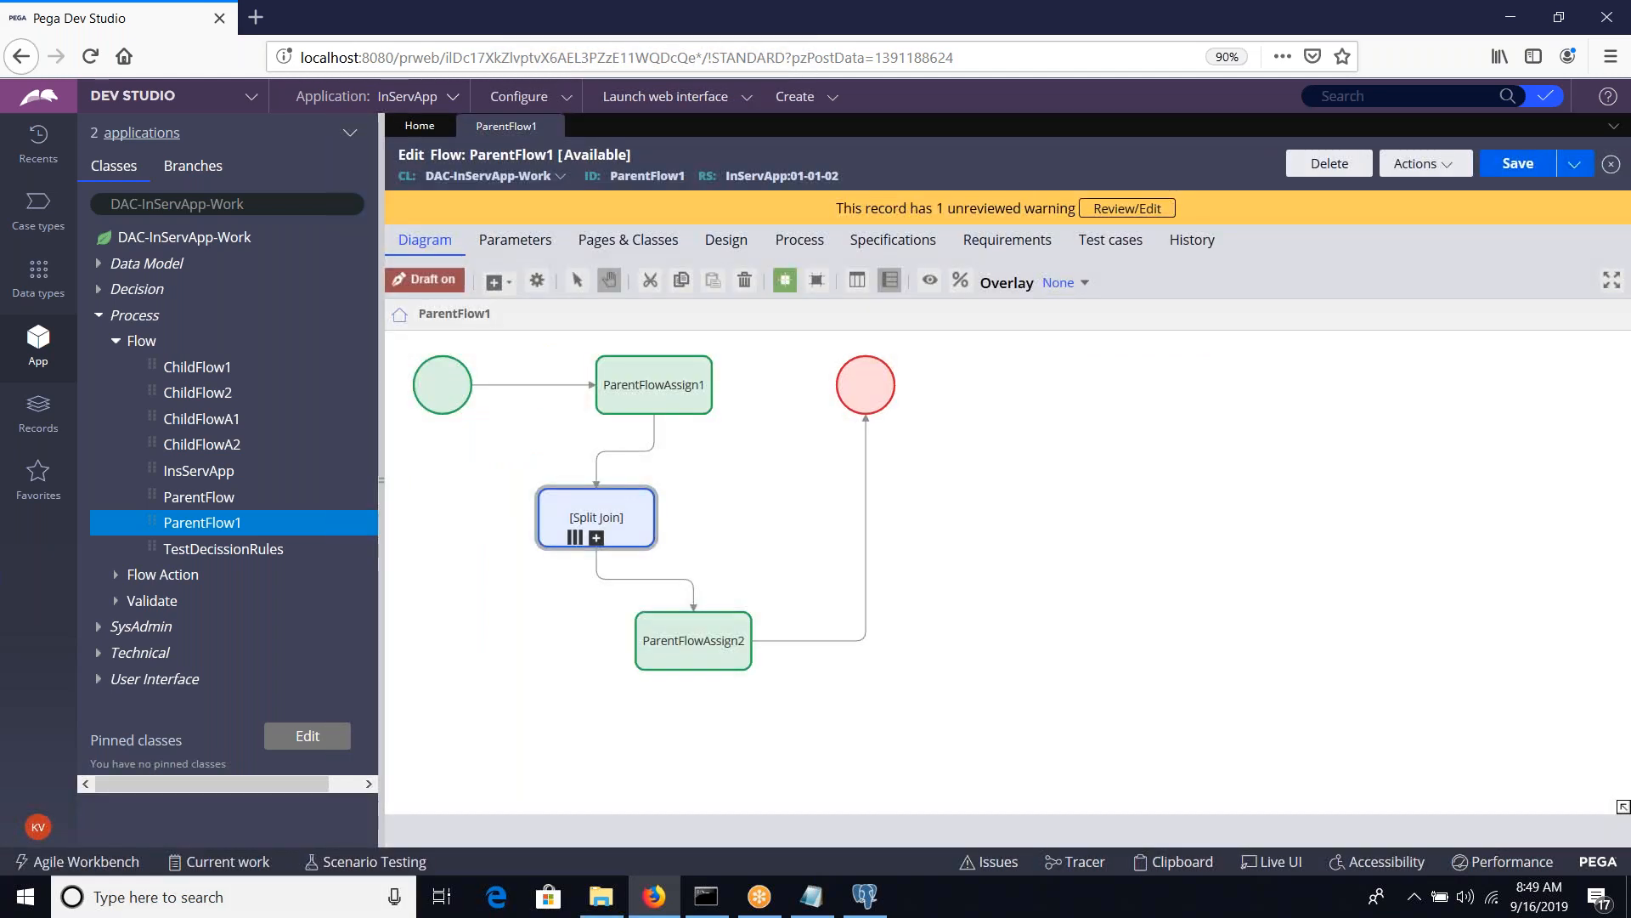
Change the Split Join's Join option in its properties, submit them and save ParentFlow1
click(1419, 164)
key(Escape)
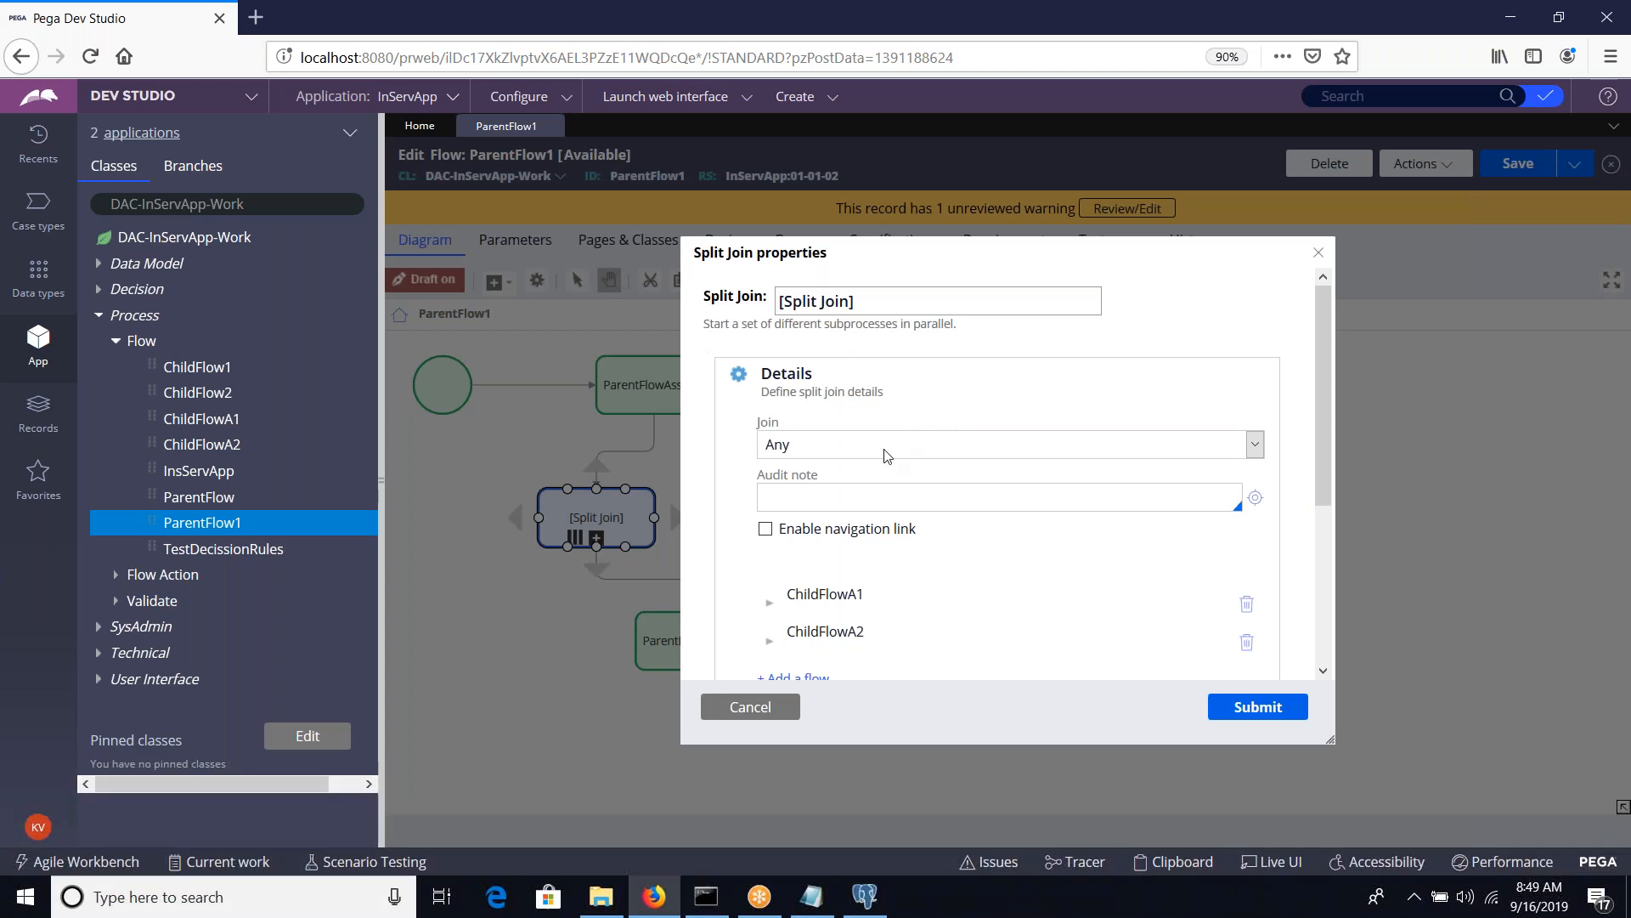
click(888, 450)
click(892, 470)
click(1244, 708)
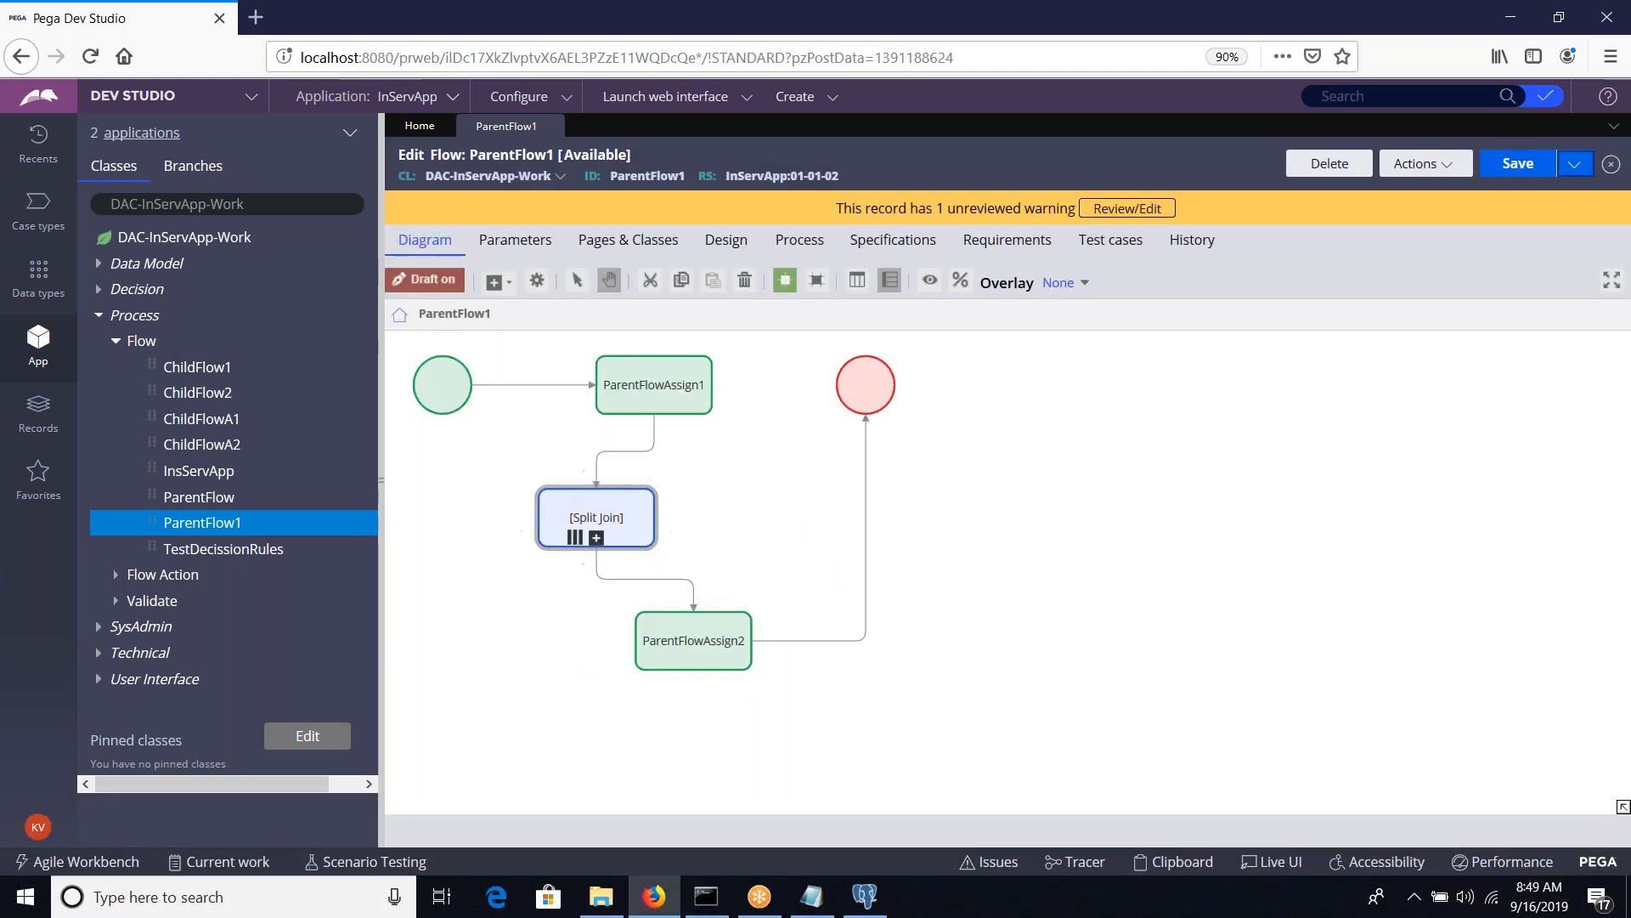
click(1506, 164)
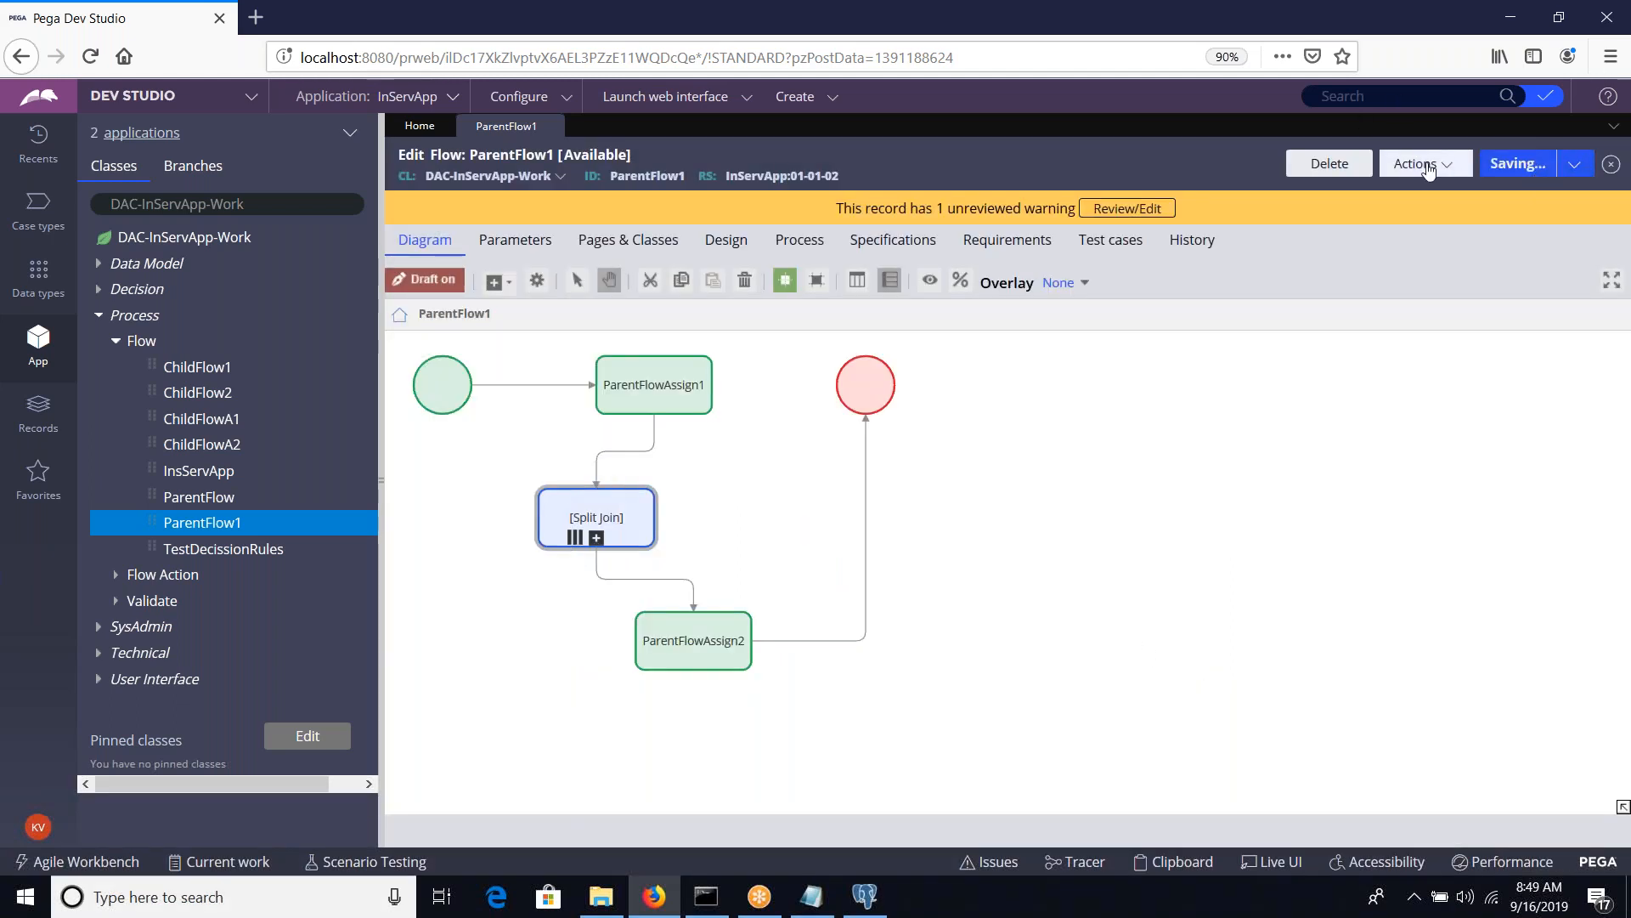
Run ParentFlow1 and create a new InServApp case without the Customer participant, leaving the form fields blank
click(1417, 164)
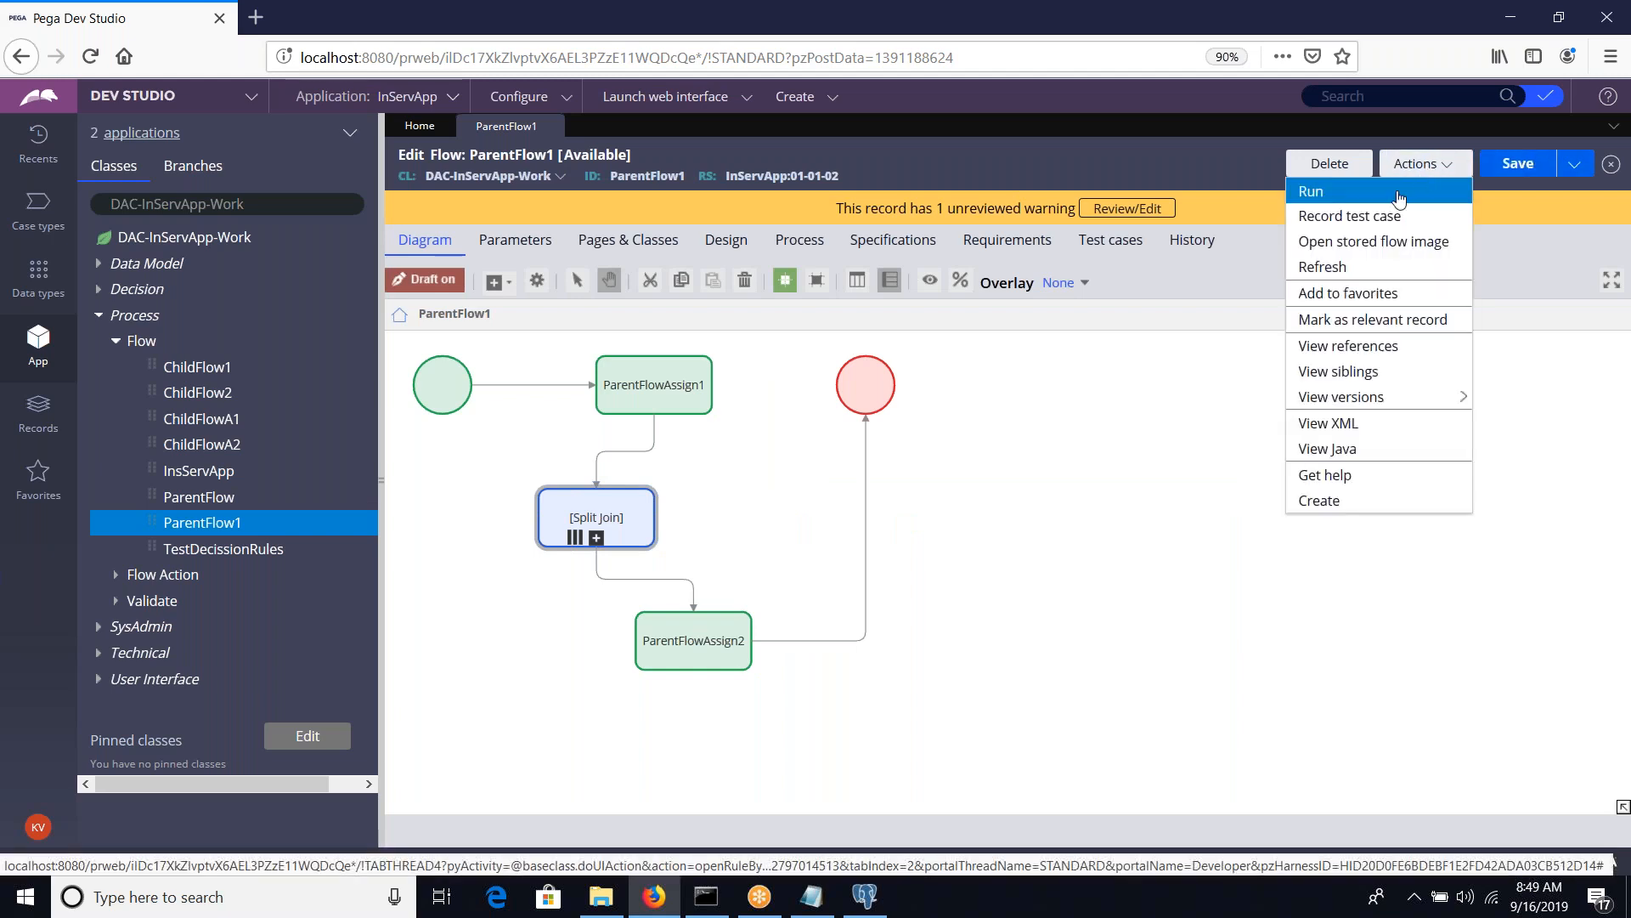
click(1351, 291)
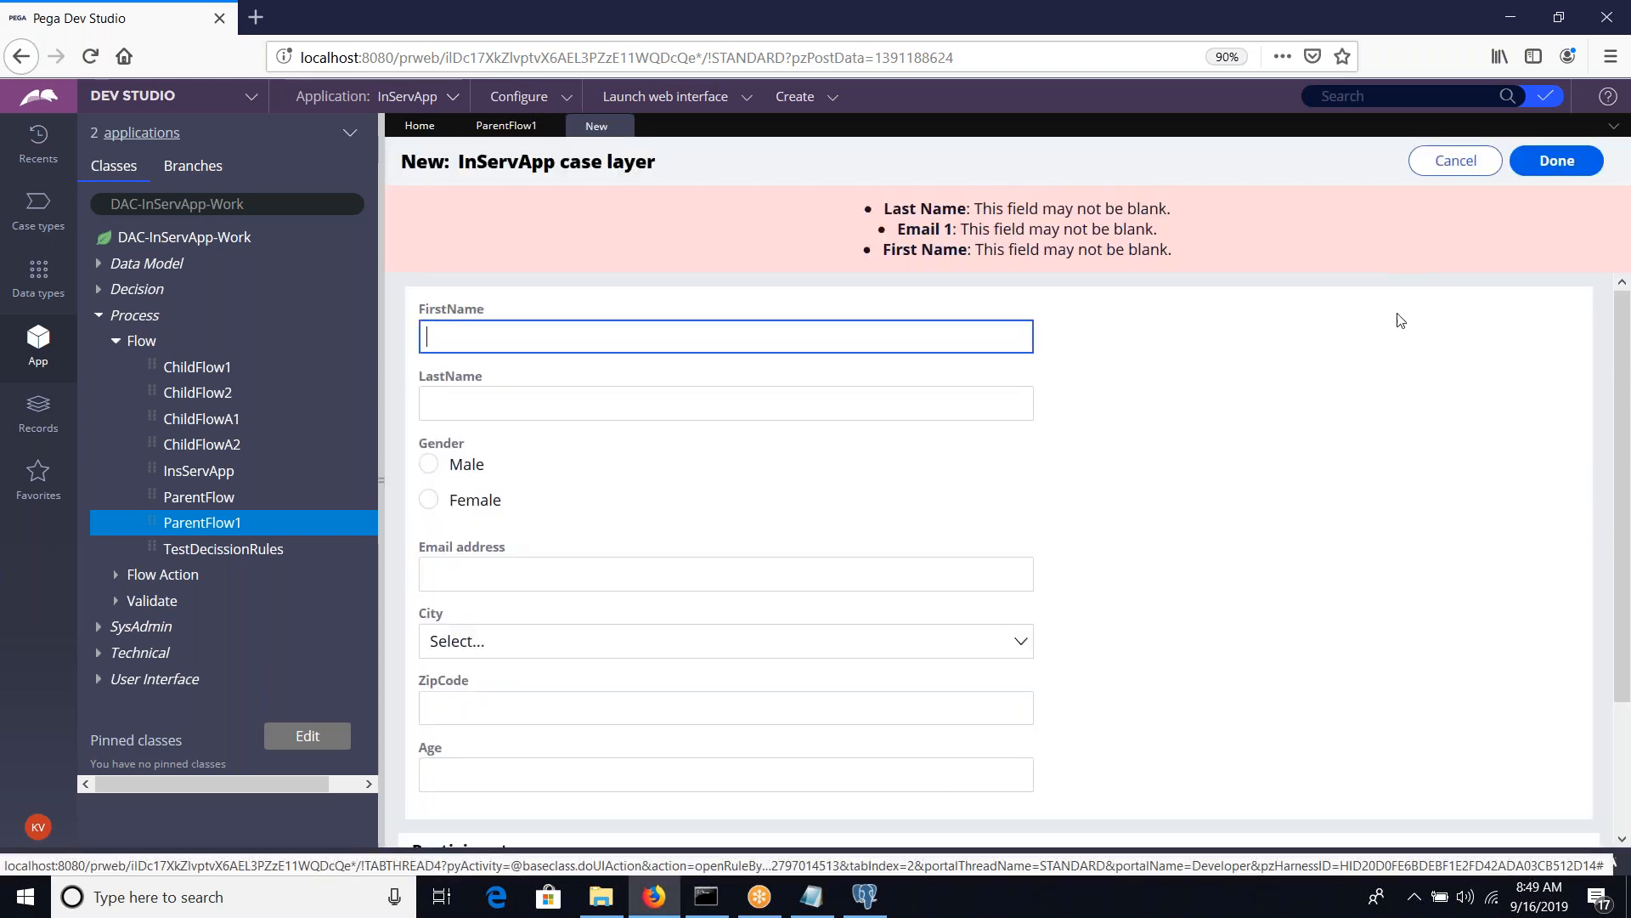
scroll(1394, 331, down, 3)
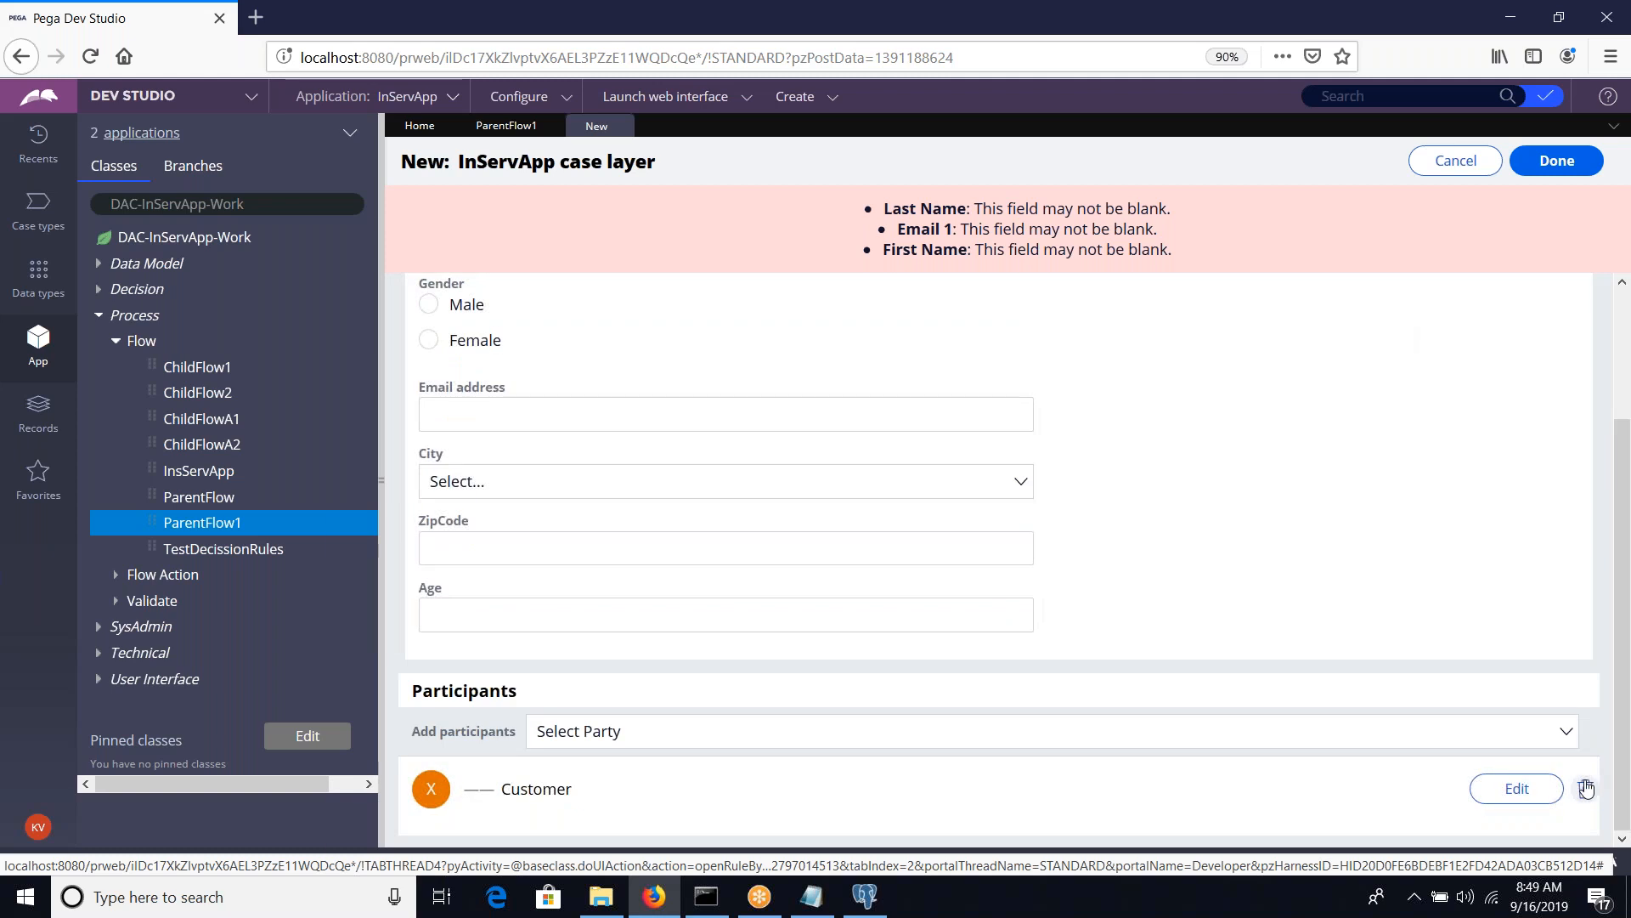
click(1586, 788)
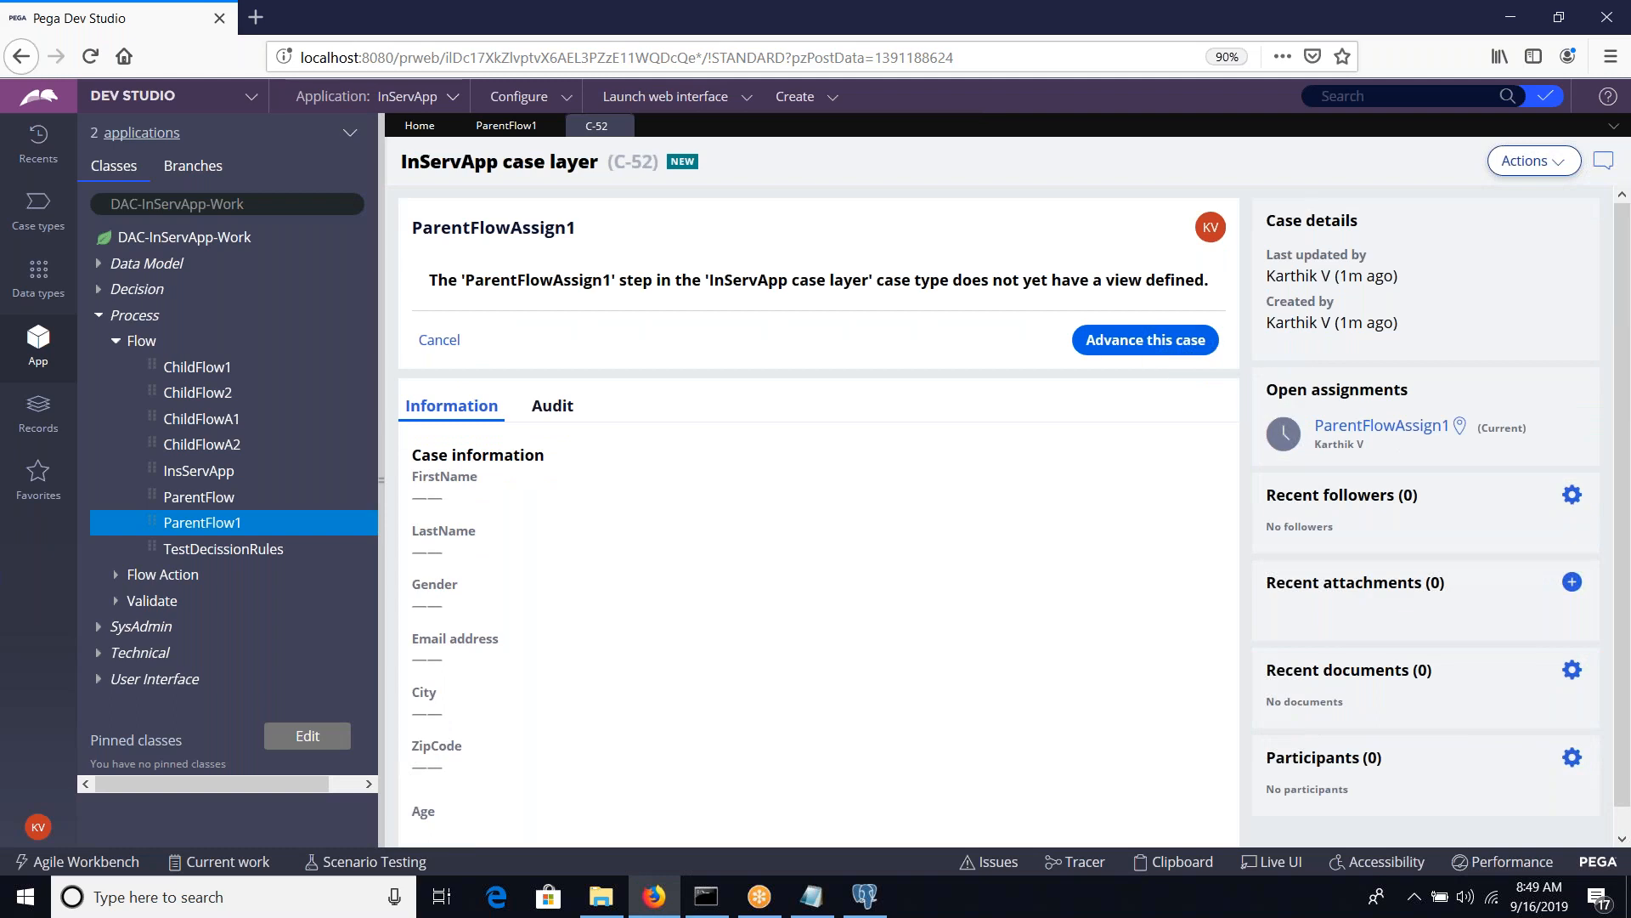
Advance the new case through ParentFlowAssign1, ChildFlow2Assign1 and ChildFlow2Assign2
double_click(540, 234)
click(1118, 341)
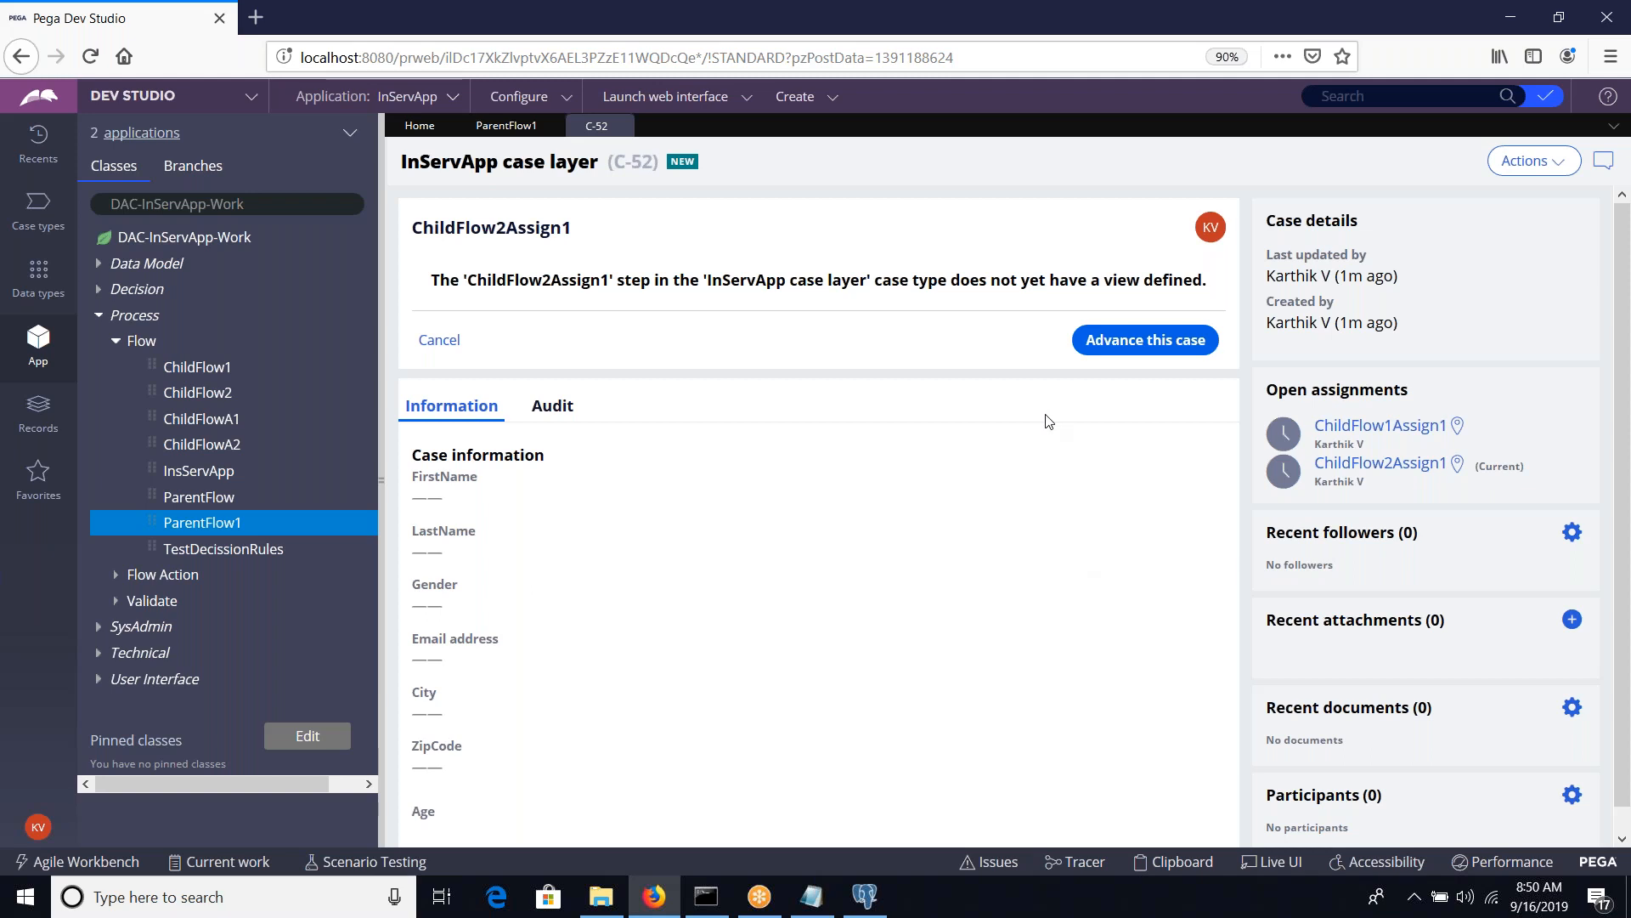
click(1125, 341)
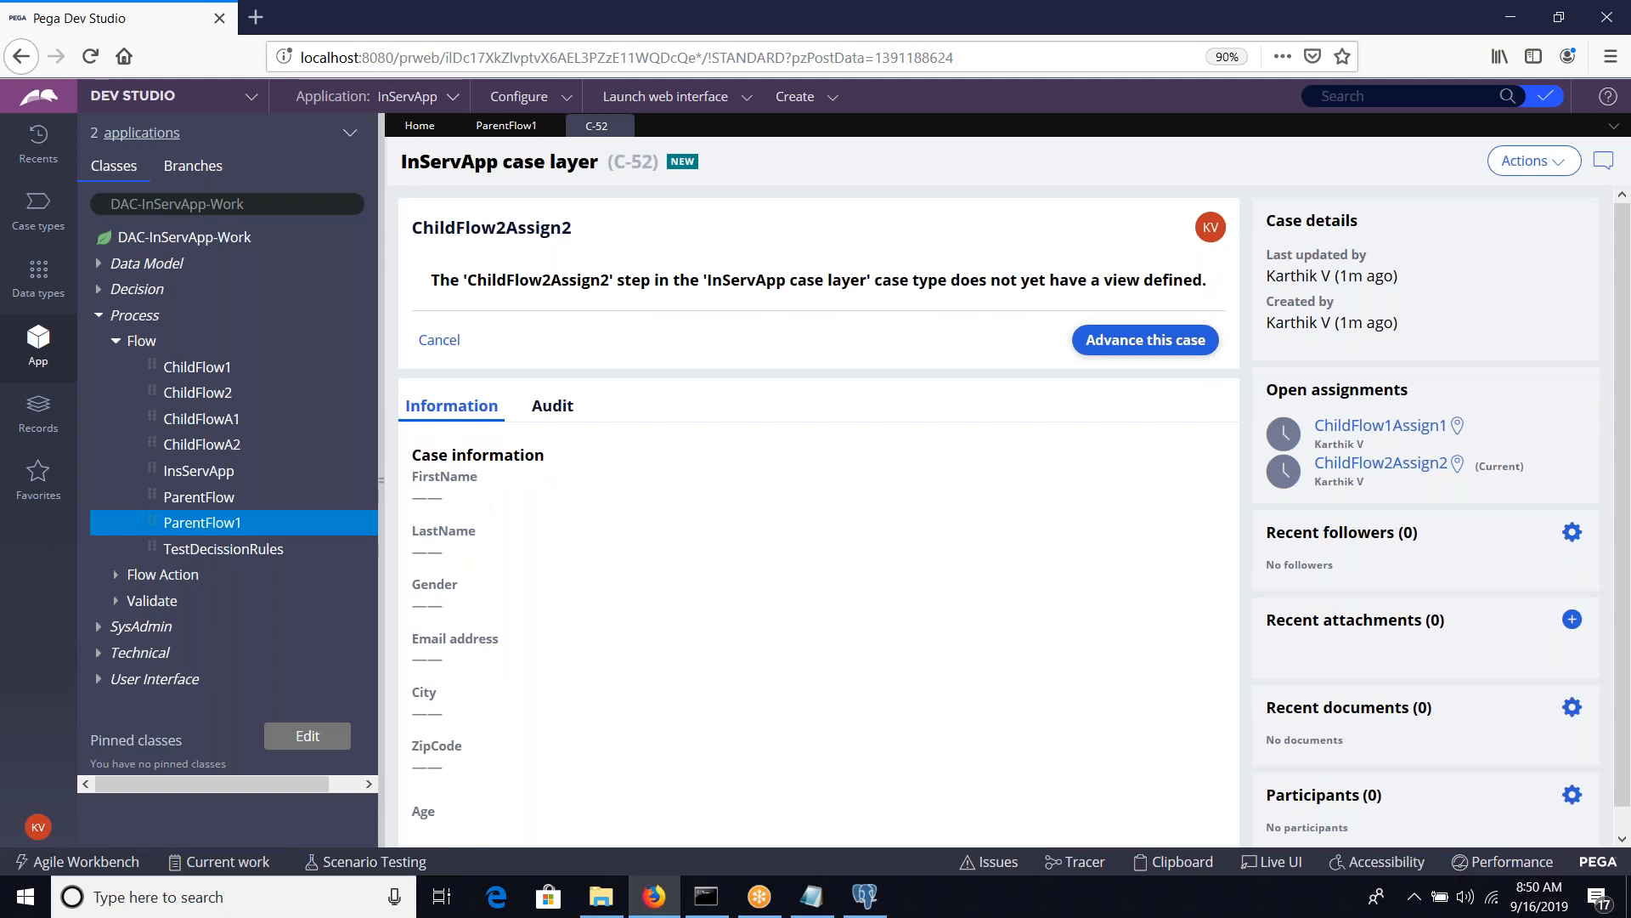
click(1143, 350)
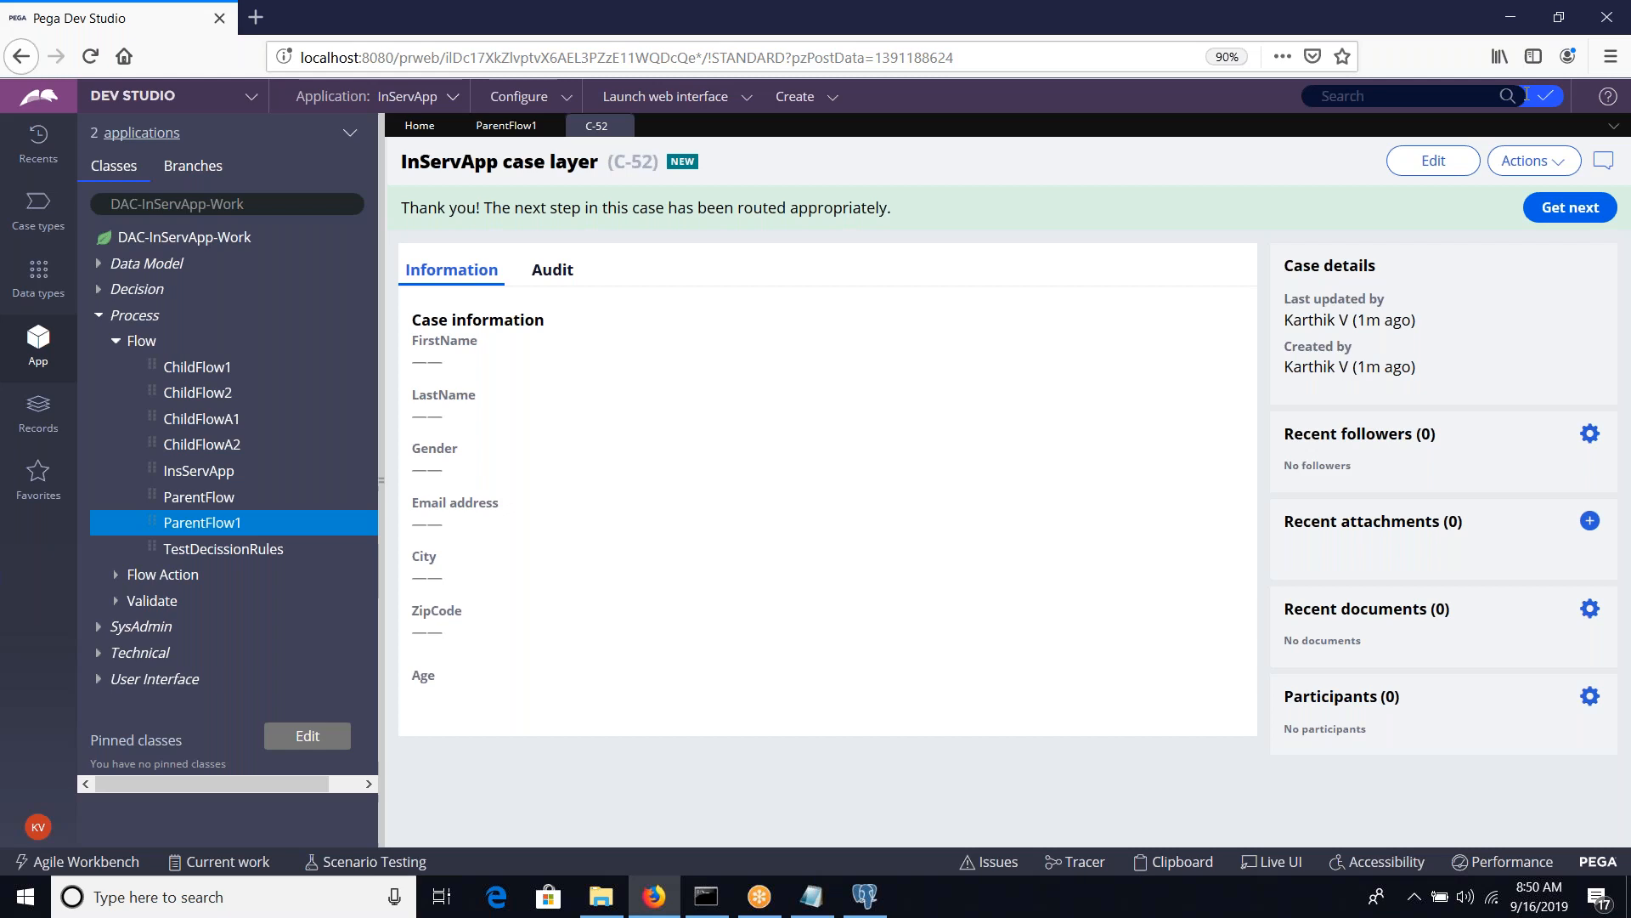
Refresh case C-52, begin its childFlowA1 assignment and advance the case as far as ParentFlowAssign2
click(1532, 171)
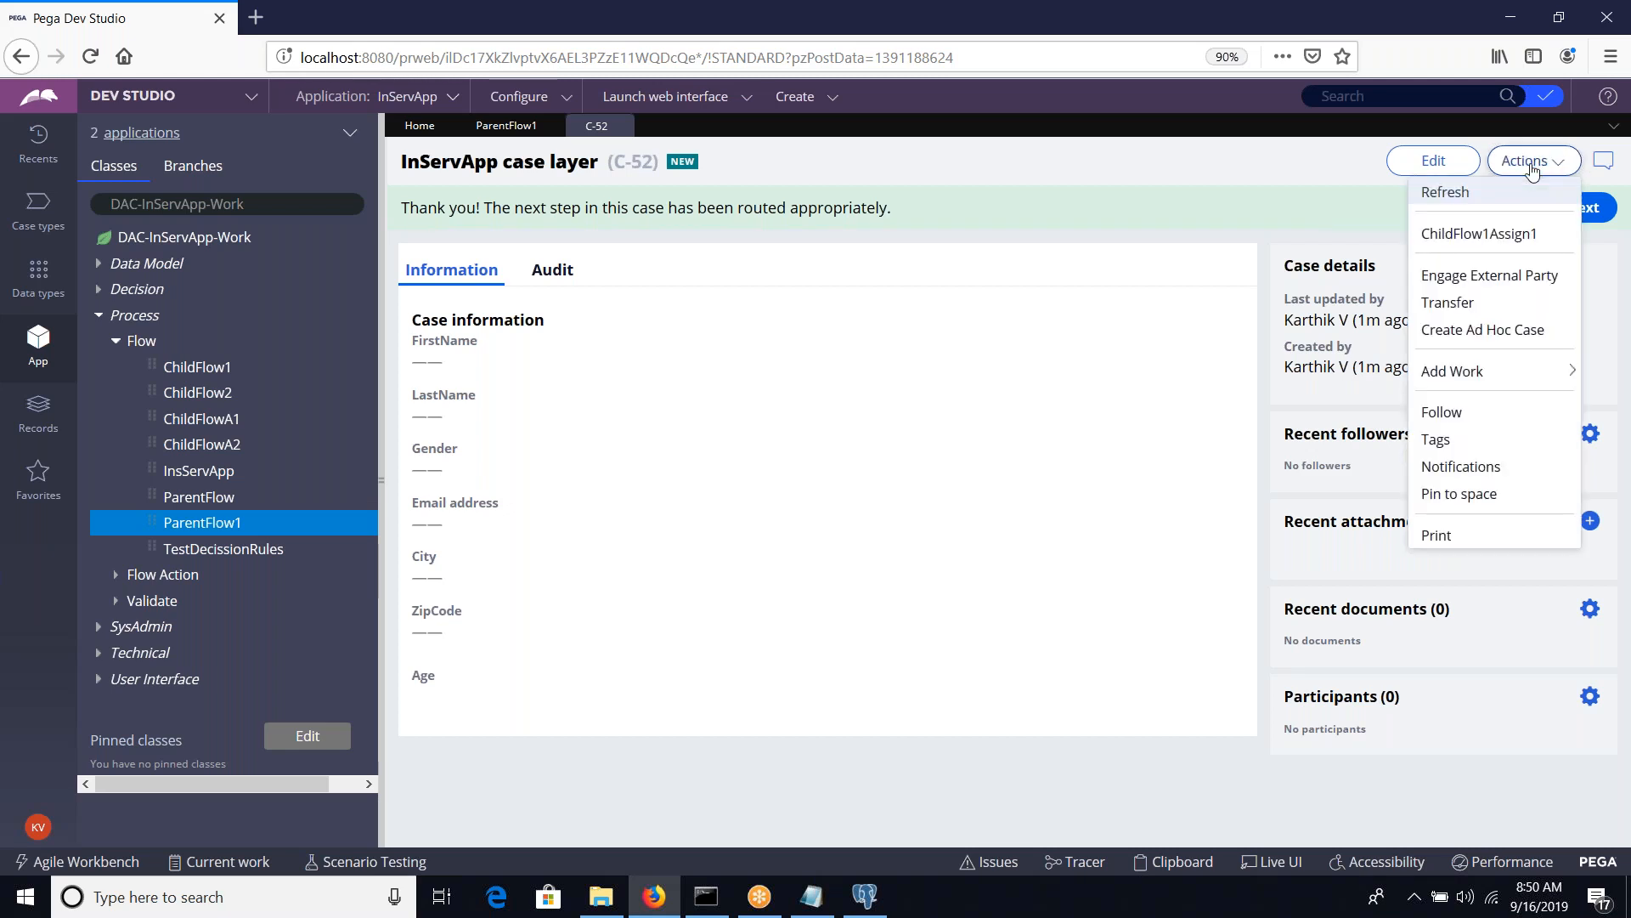
click(1466, 199)
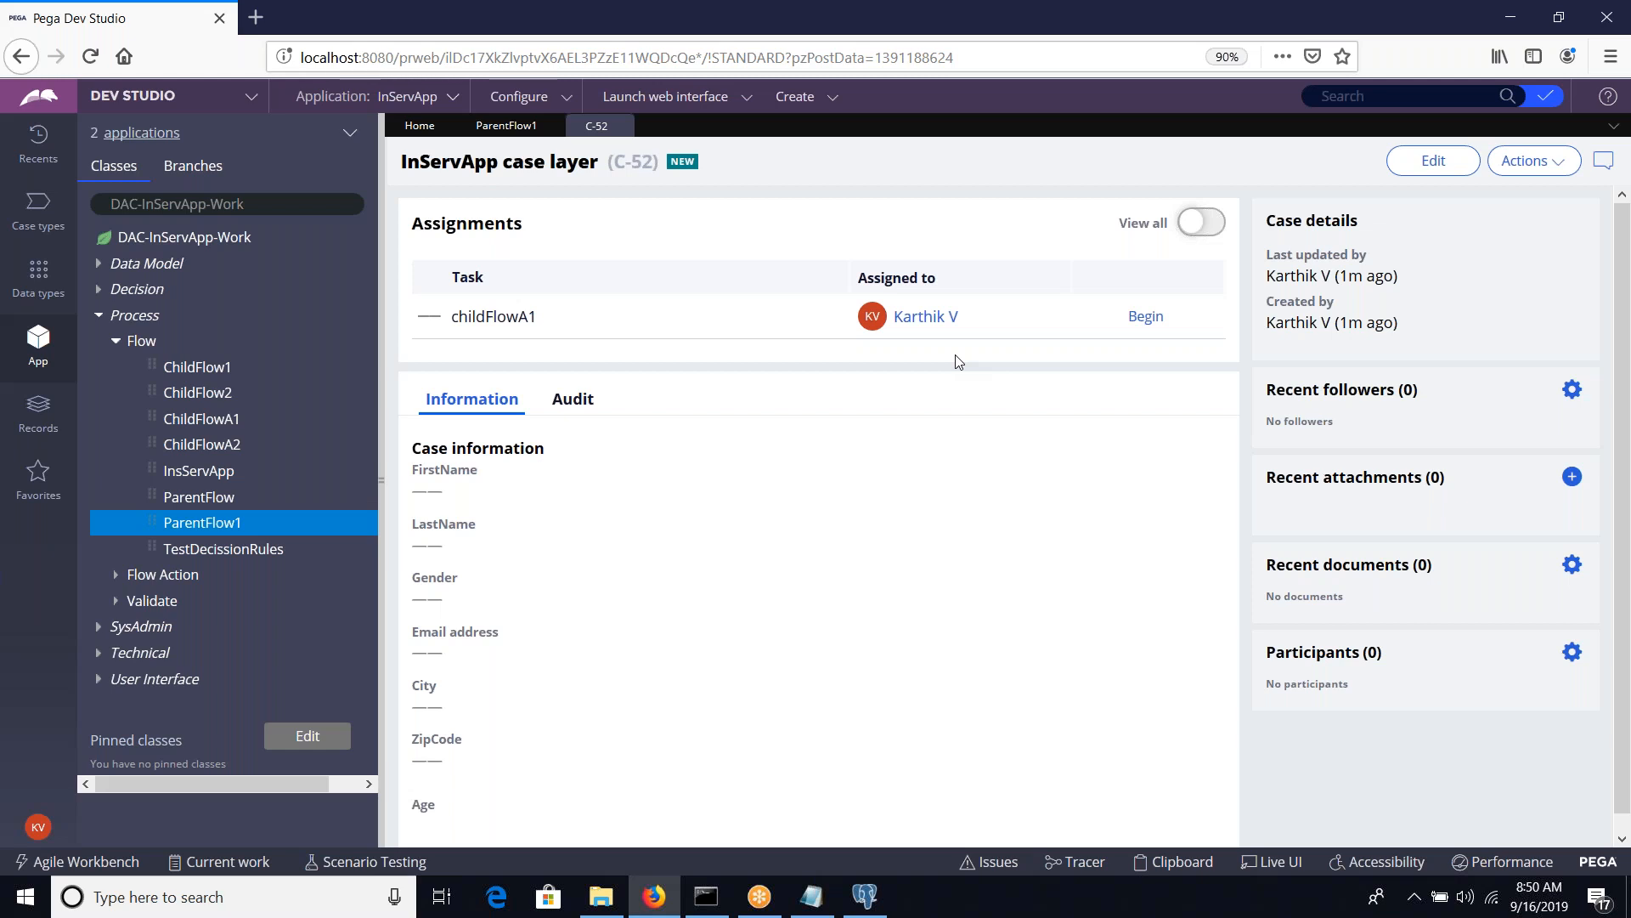
click(1136, 317)
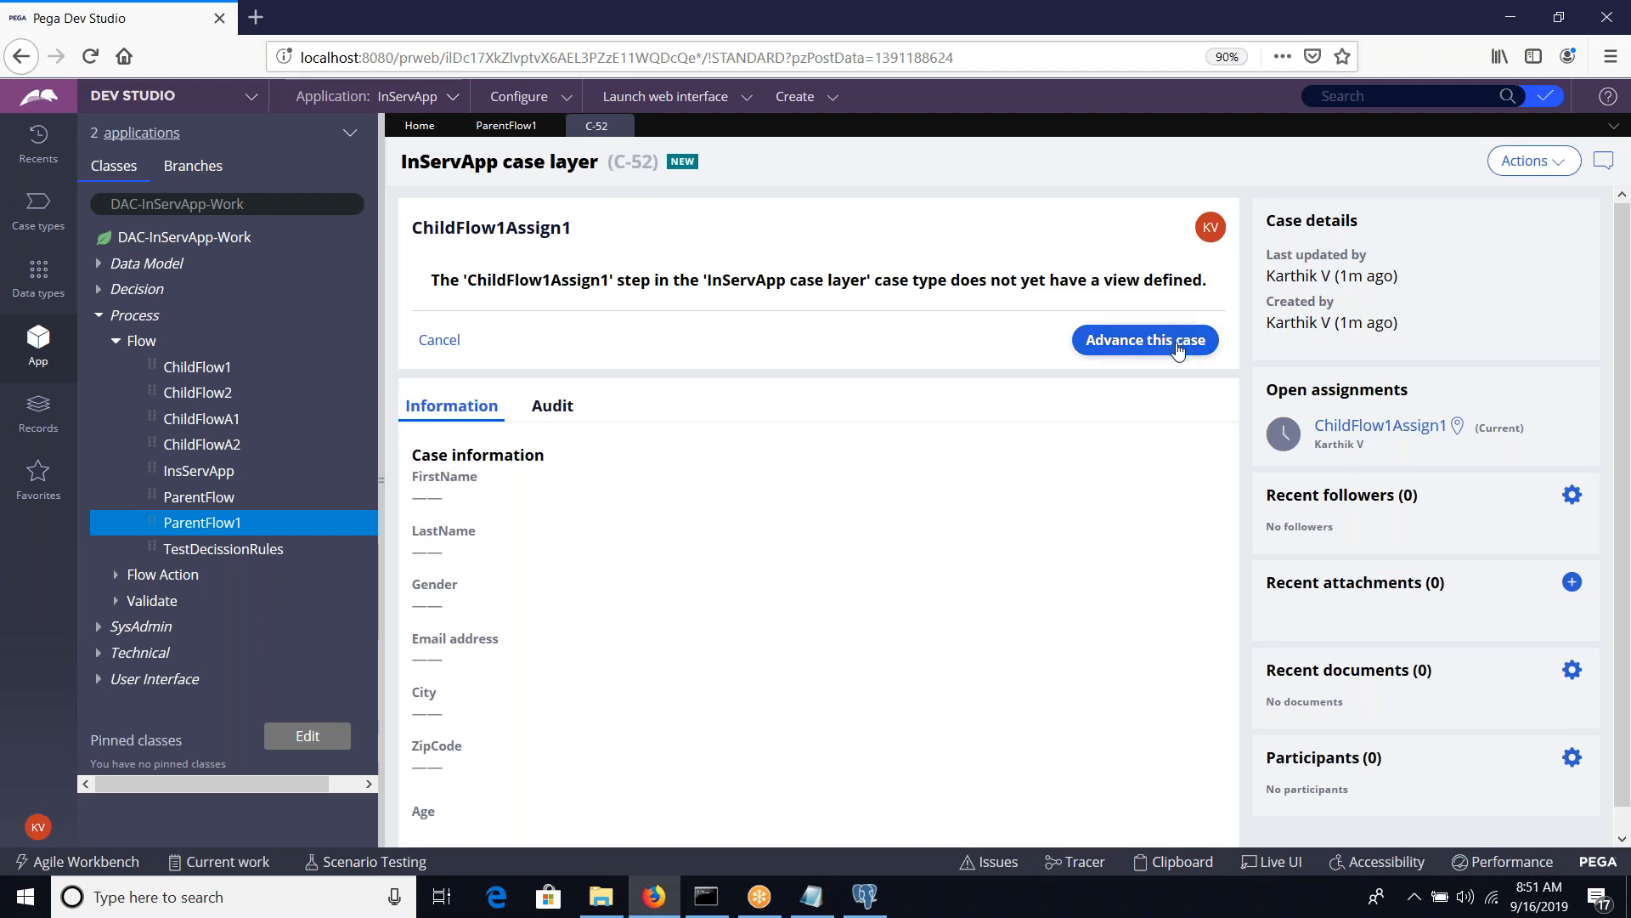
click(1138, 340)
click(1139, 340)
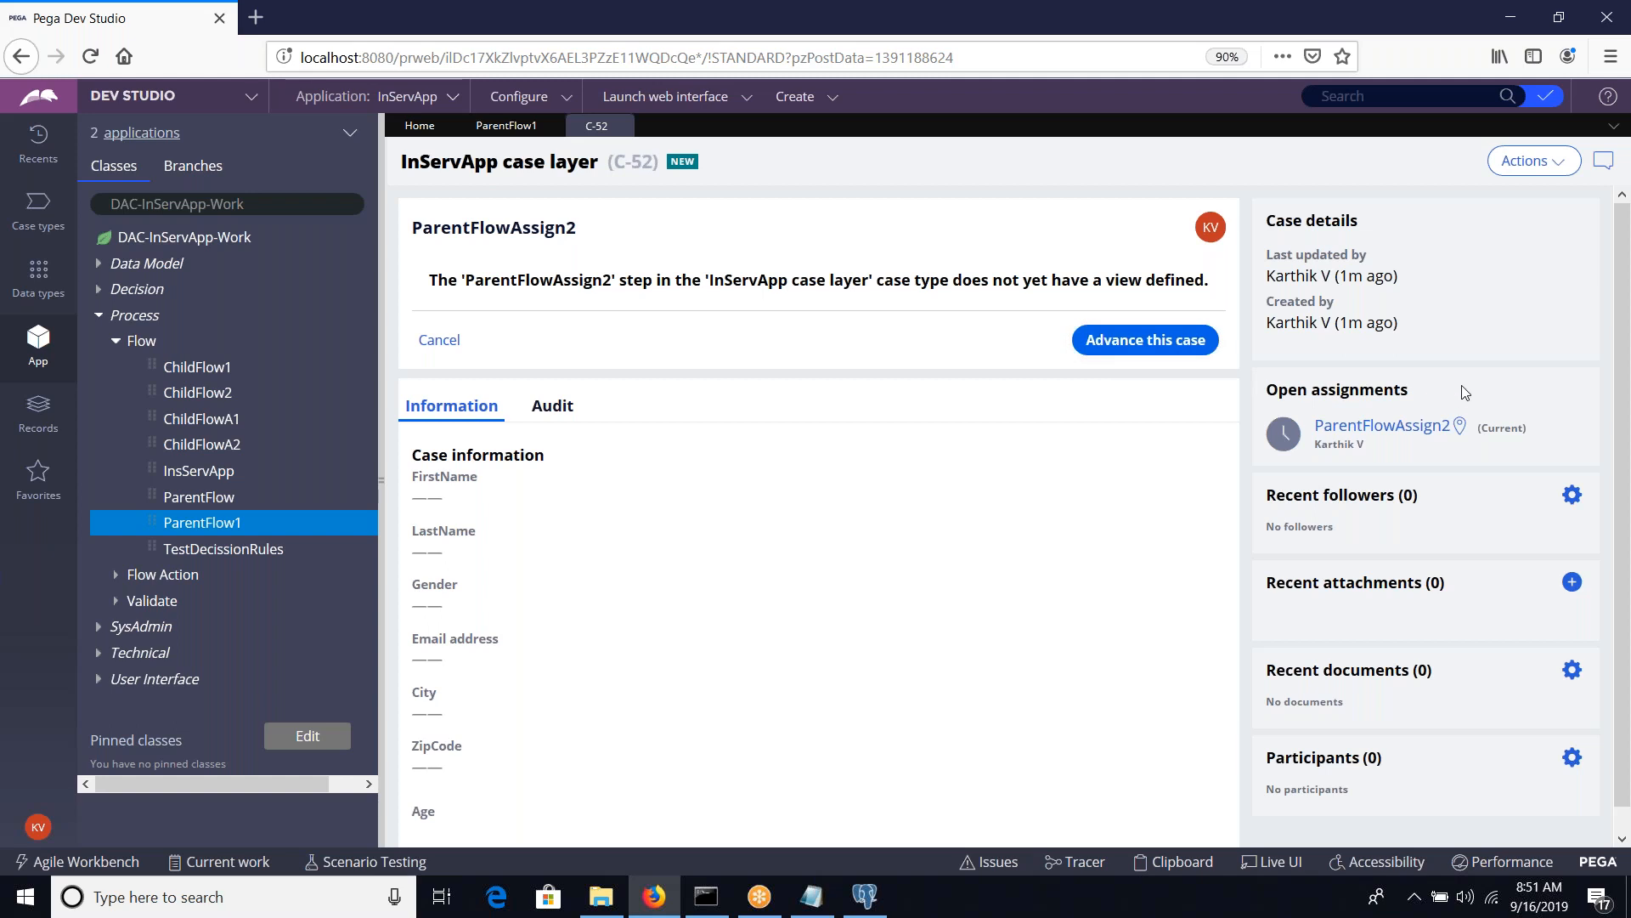
View ParentFlowAssign2's location in the enlarged flow diagram for case C-52, and advance that assignment
click(1459, 427)
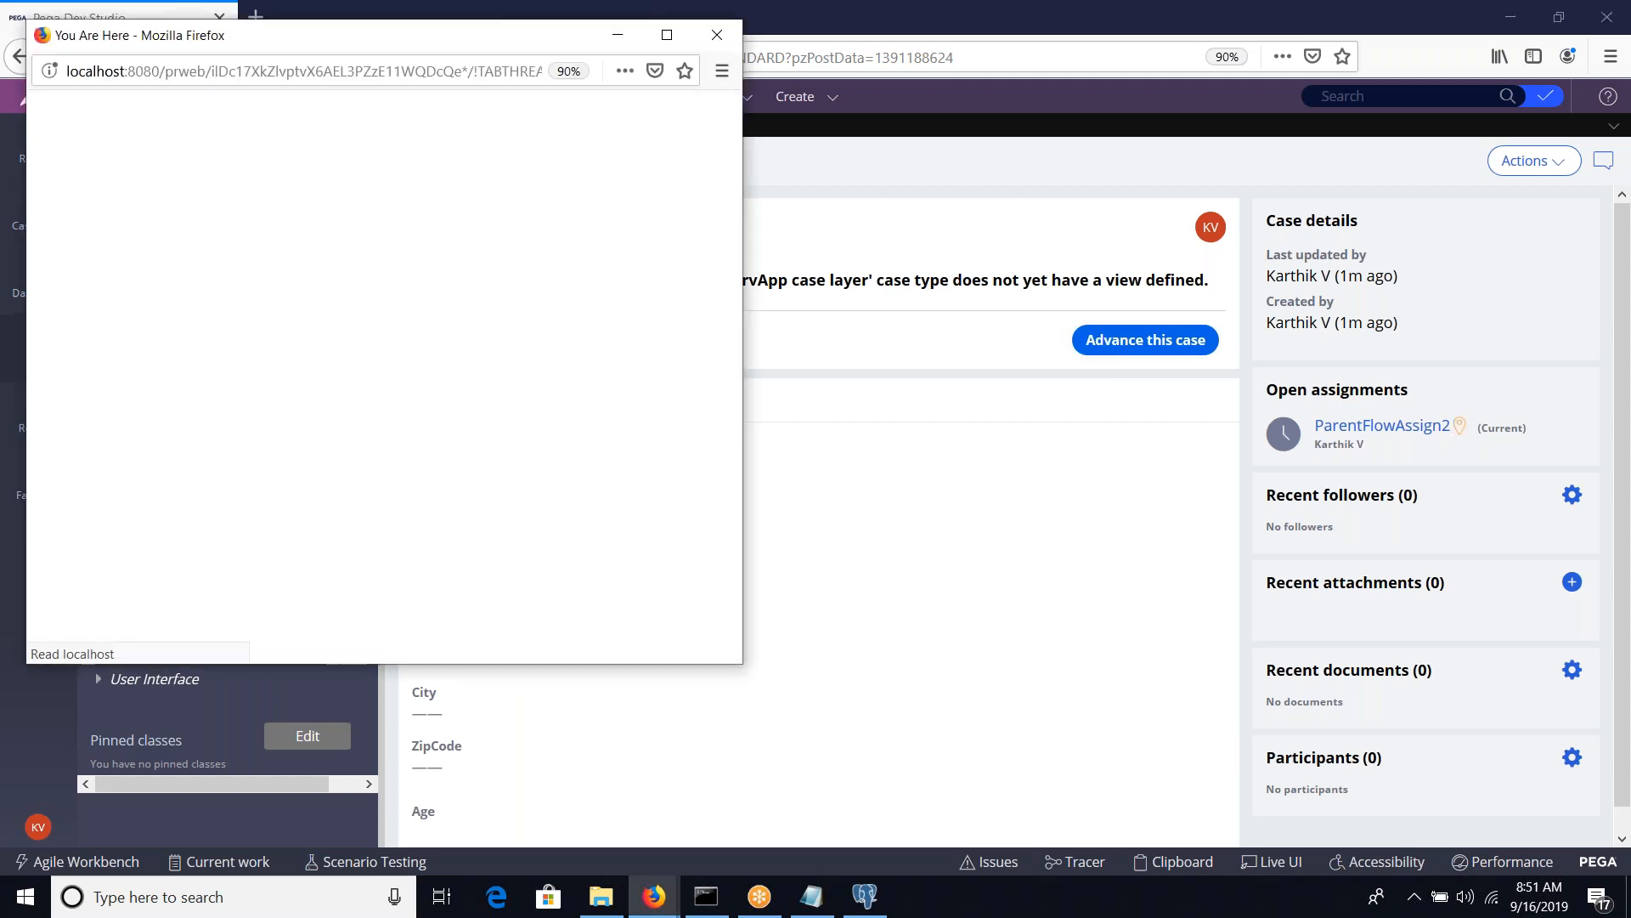
click(667, 35)
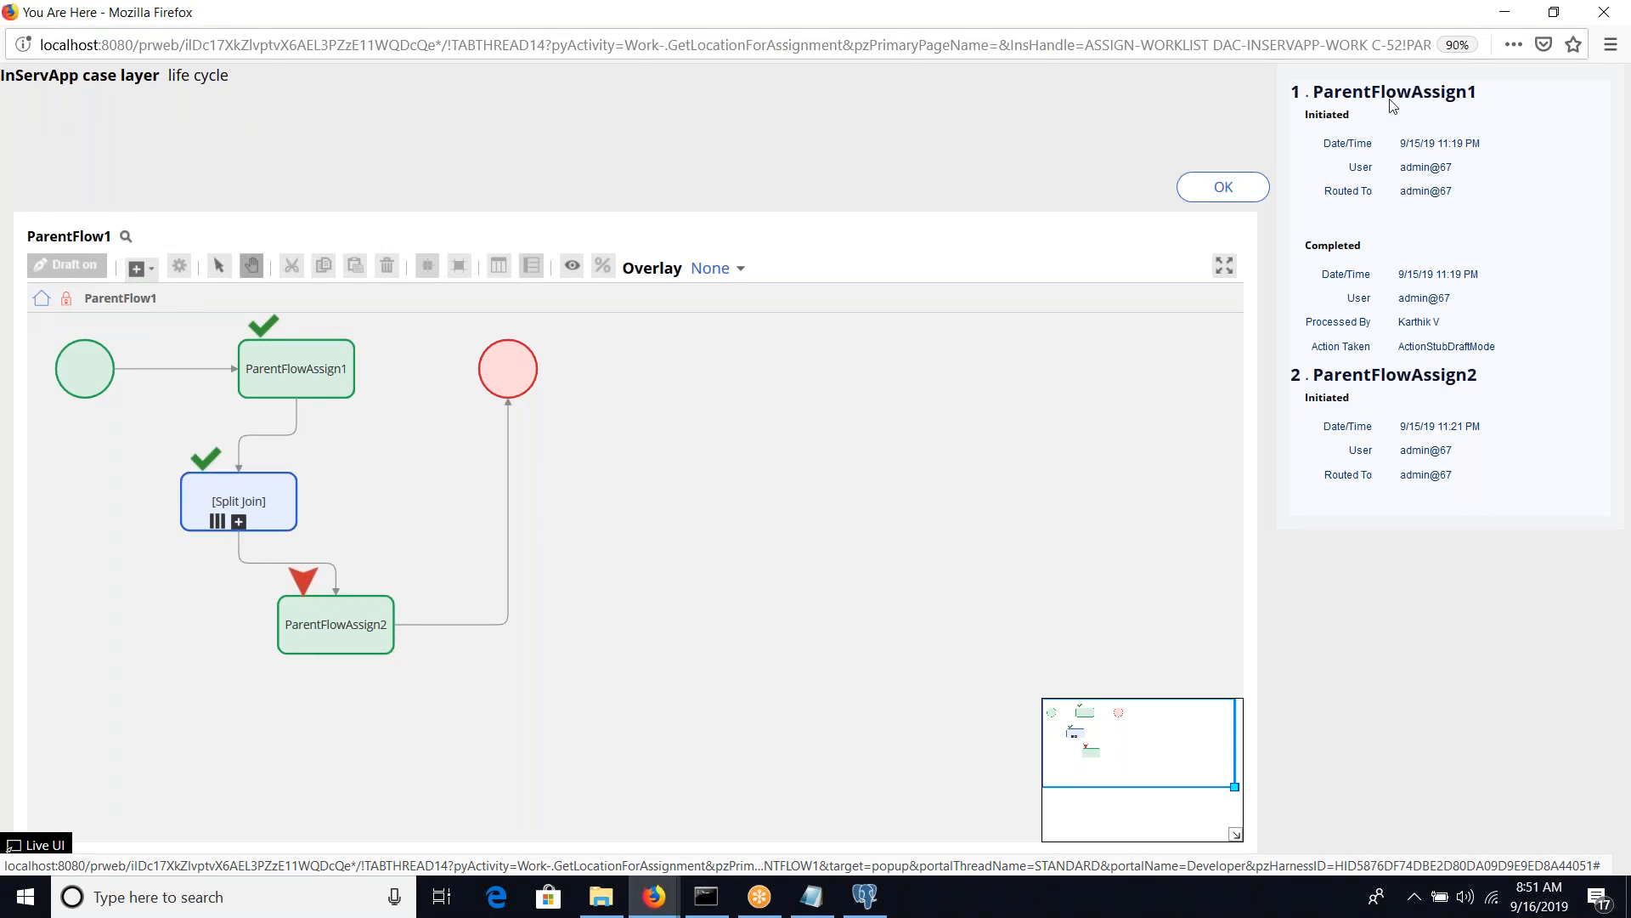
click(1610, 9)
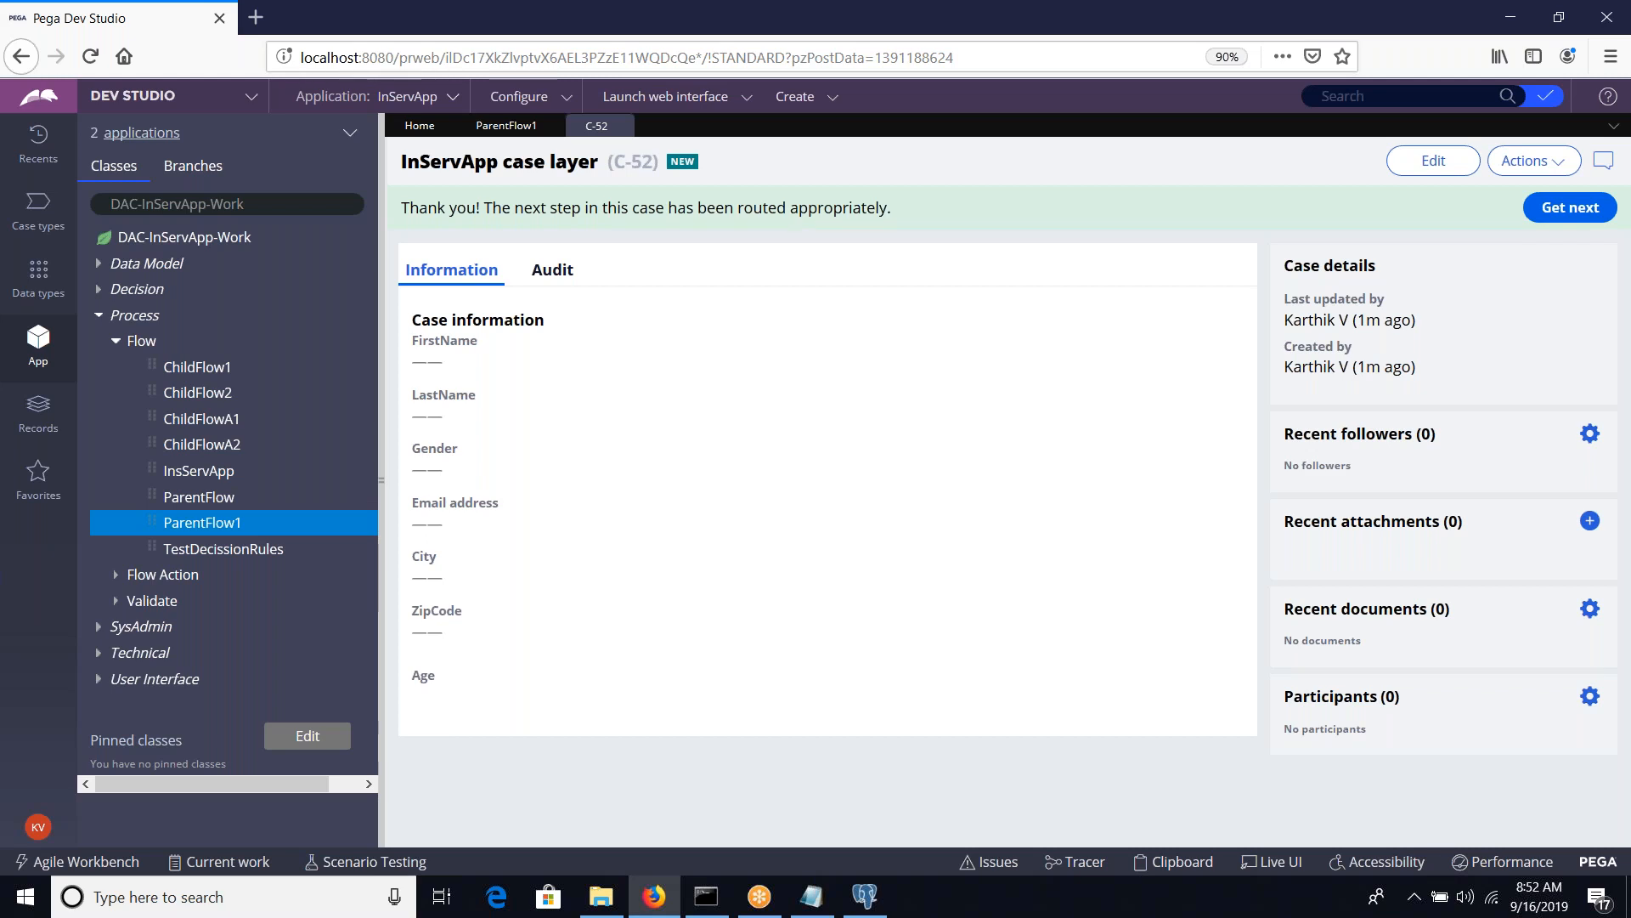
Switch from ParentFlow1 to the Notepad notes, highlight the SplitForEach and ChildFlow entries, and return to the flow
click(492, 129)
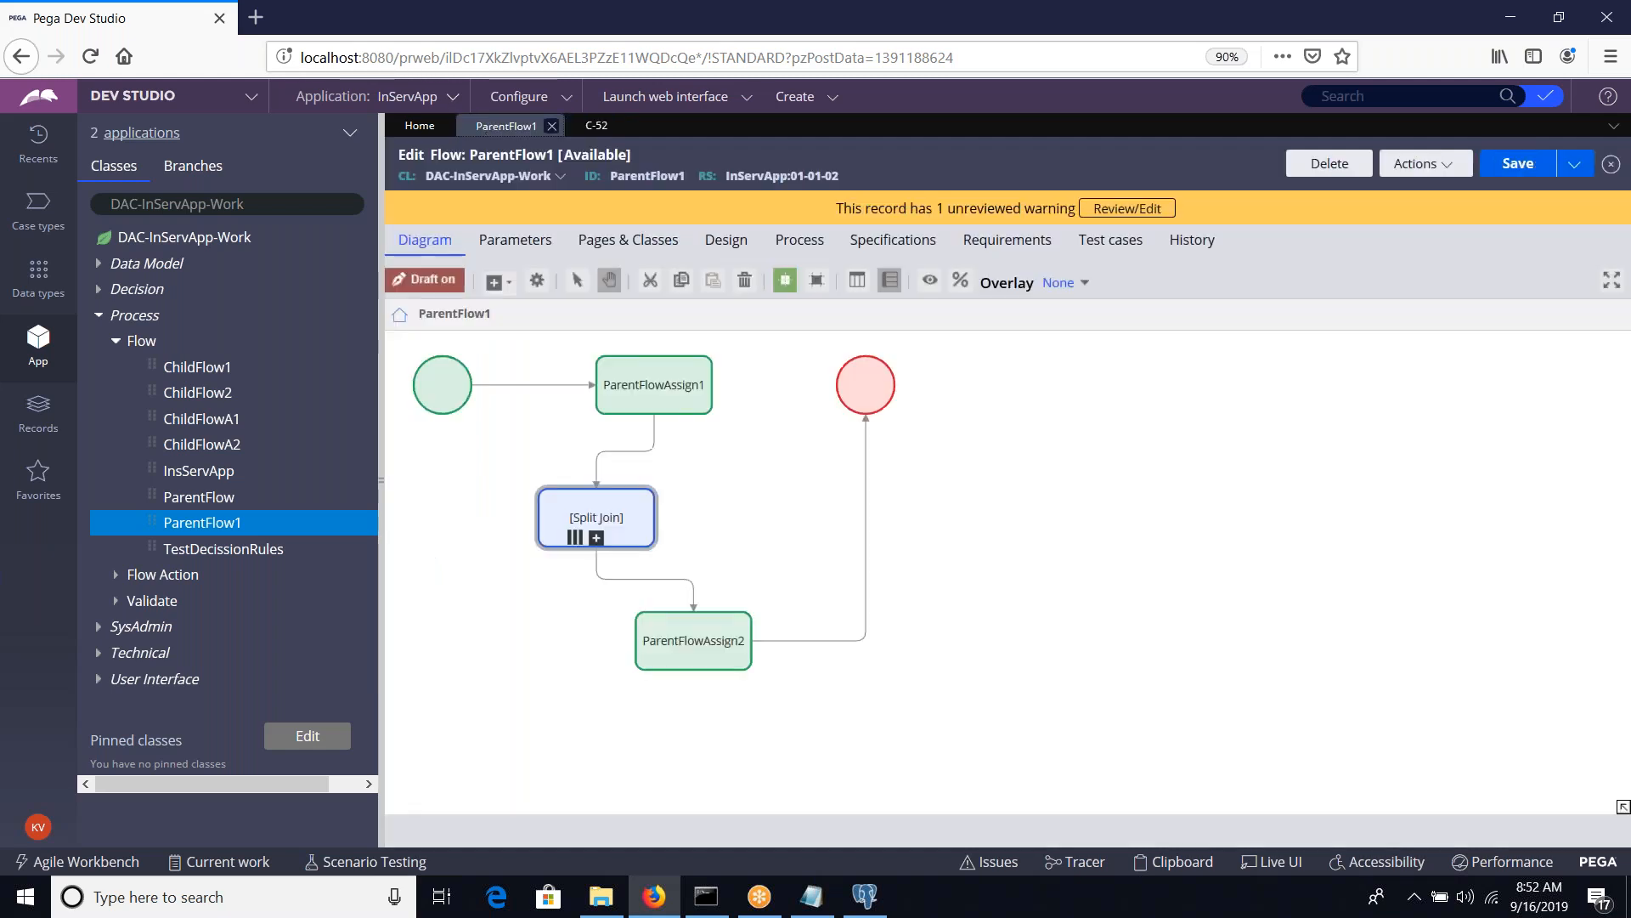
key(alt+Tab)
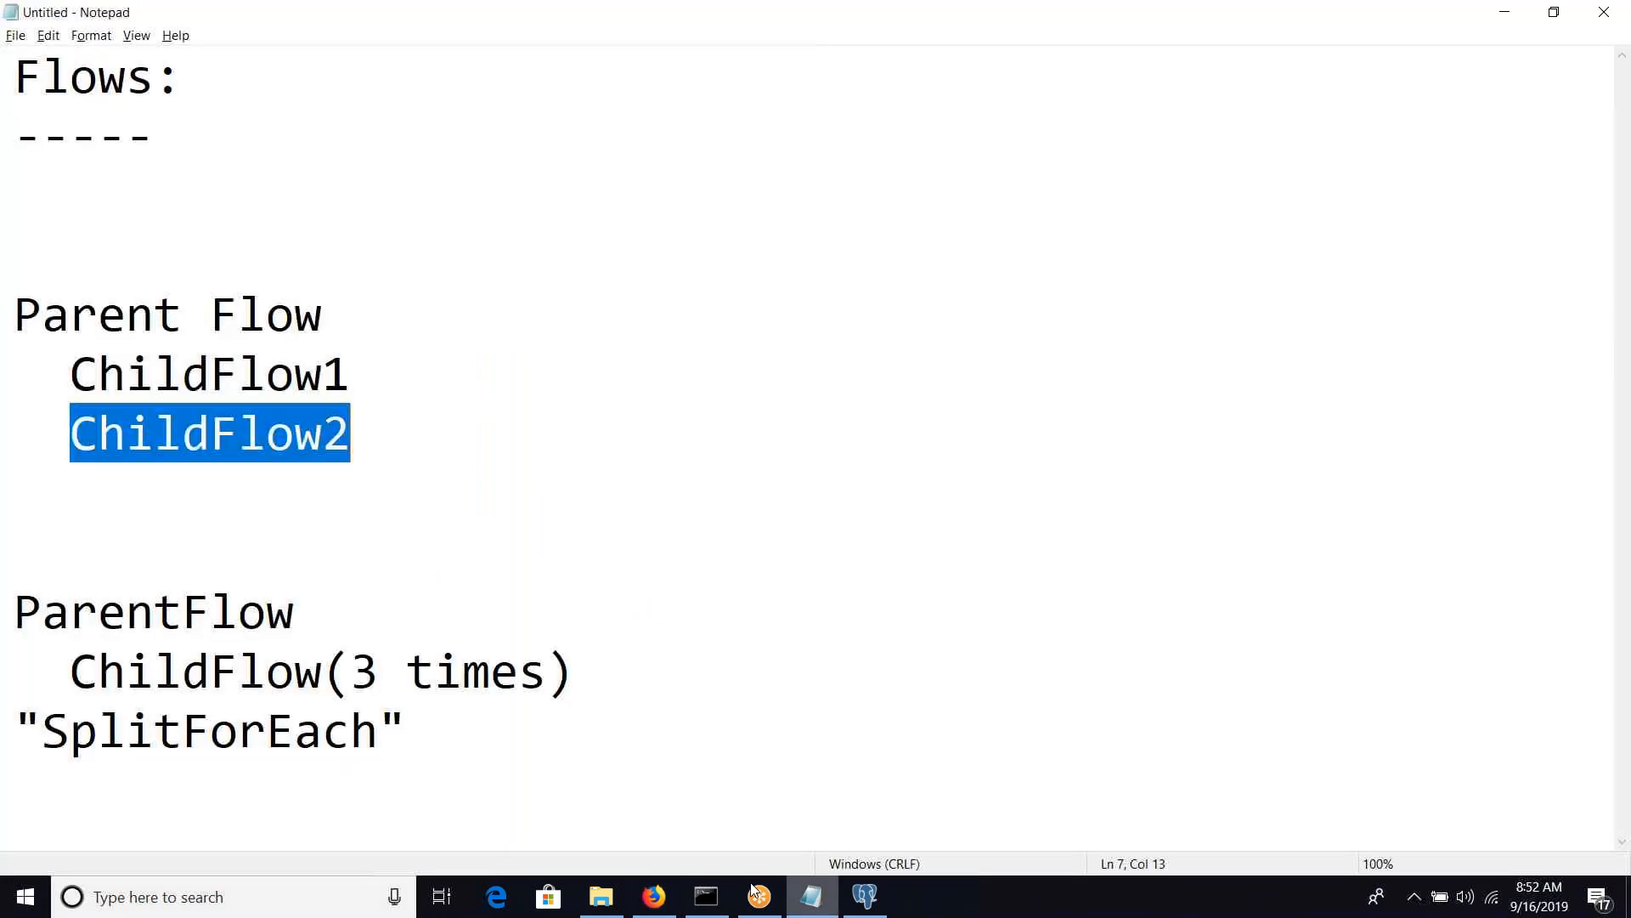
double_click(287, 704)
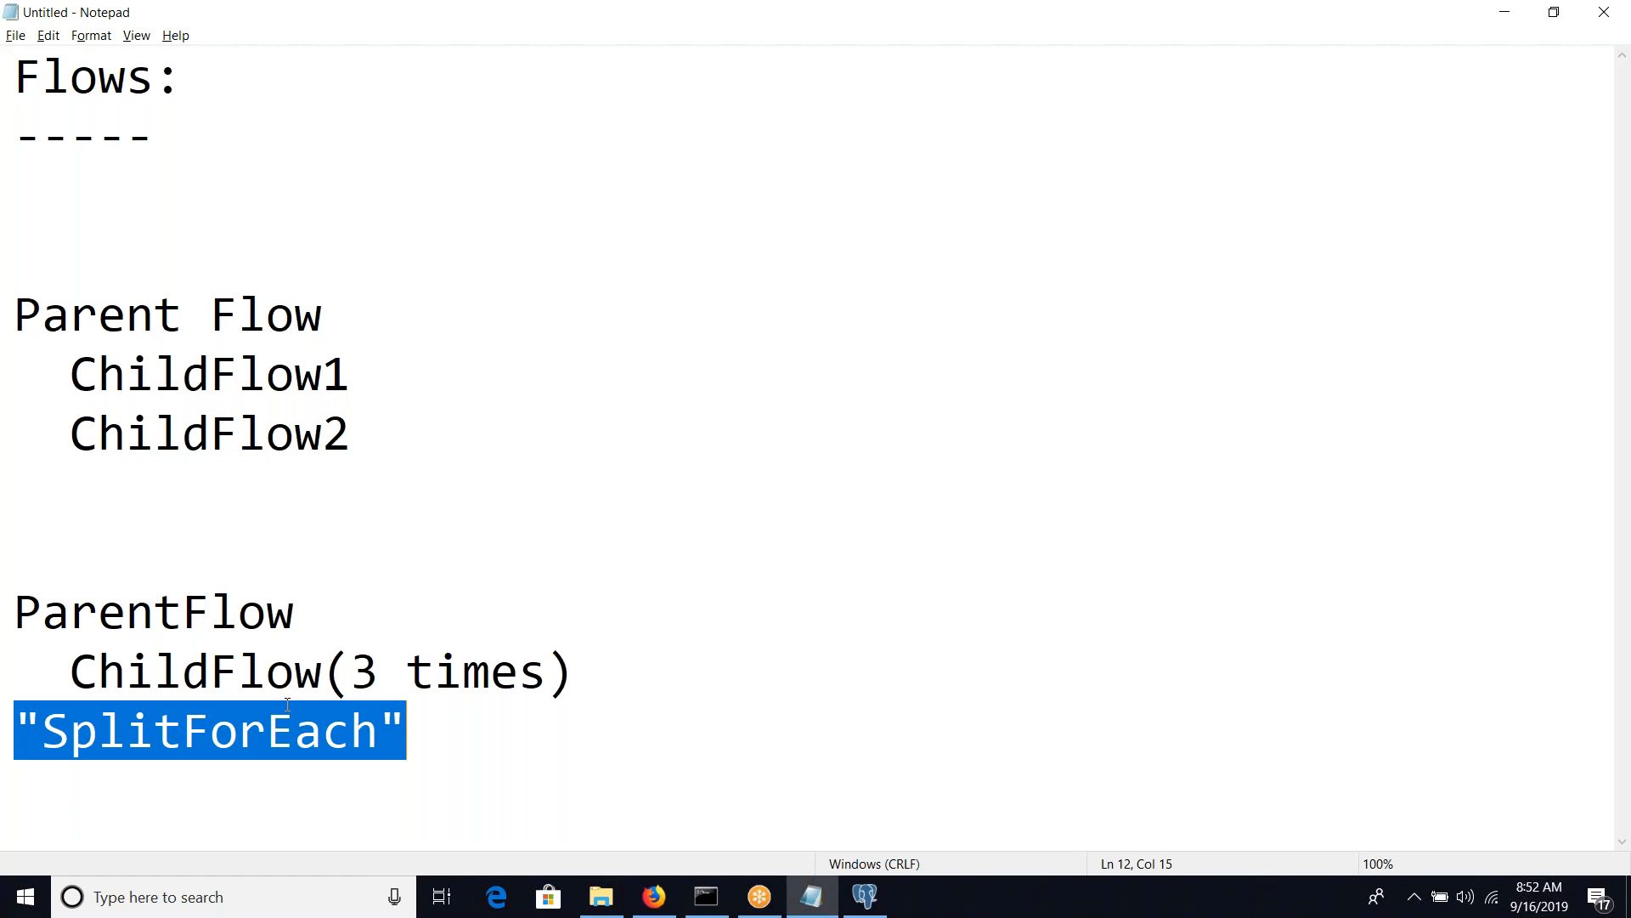
double_click(286, 671)
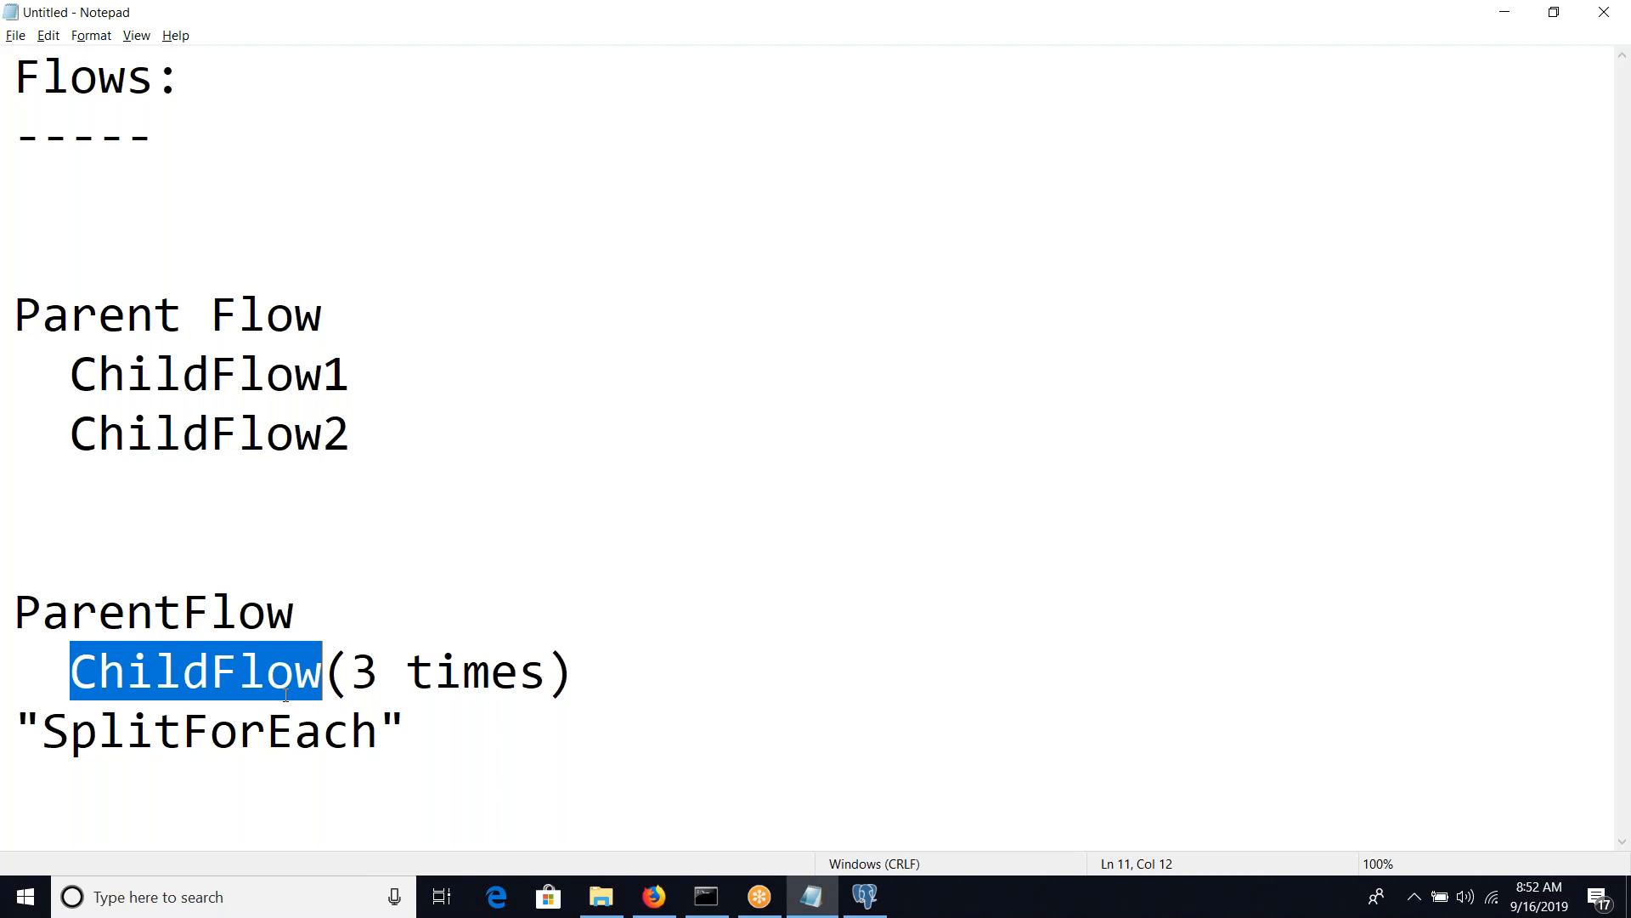
key(alt+Tab)
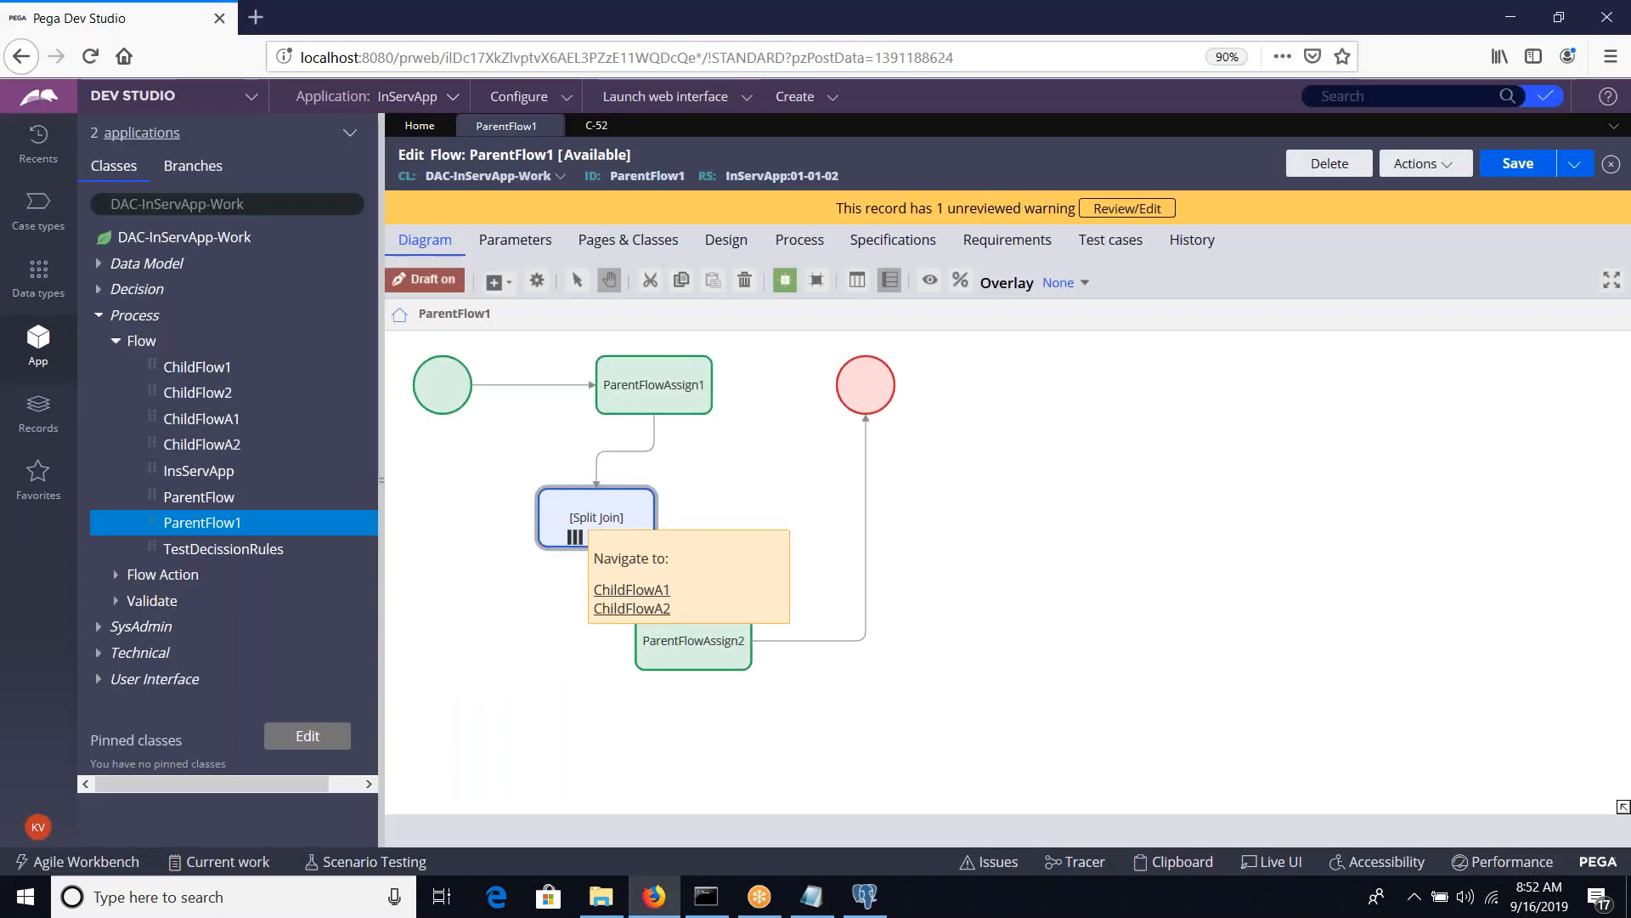
Add a Split for Each shape to an empty area of the ParentFlow1 diagram and delete the Split Join shape
right_click(950, 523)
mouse_move(1007, 537)
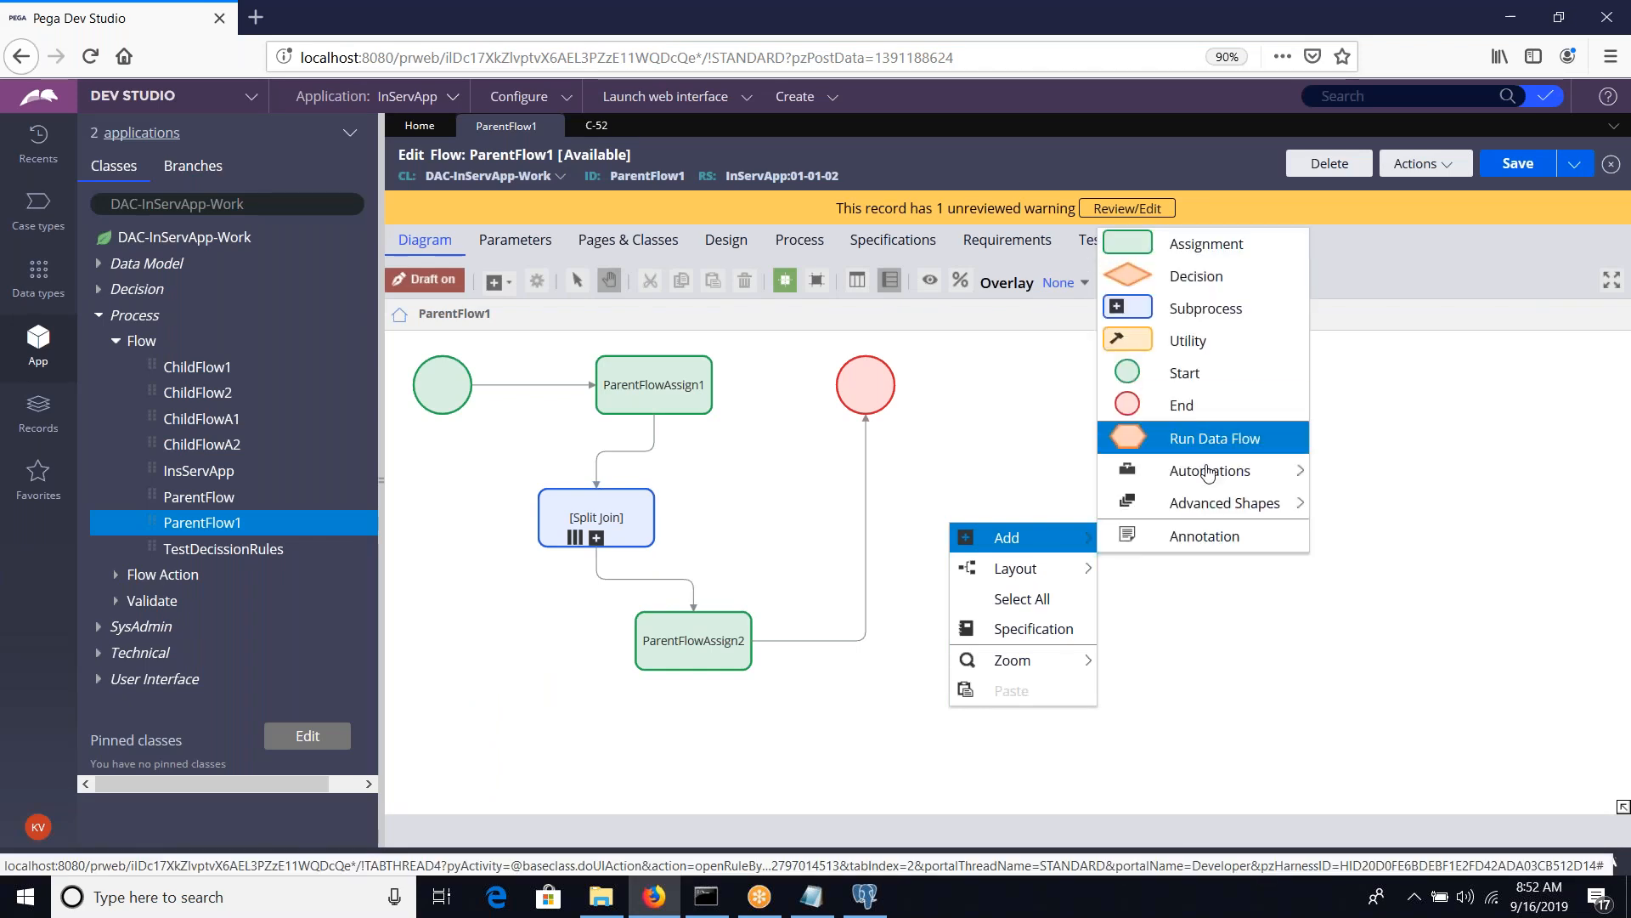
mouse_move(1210, 470)
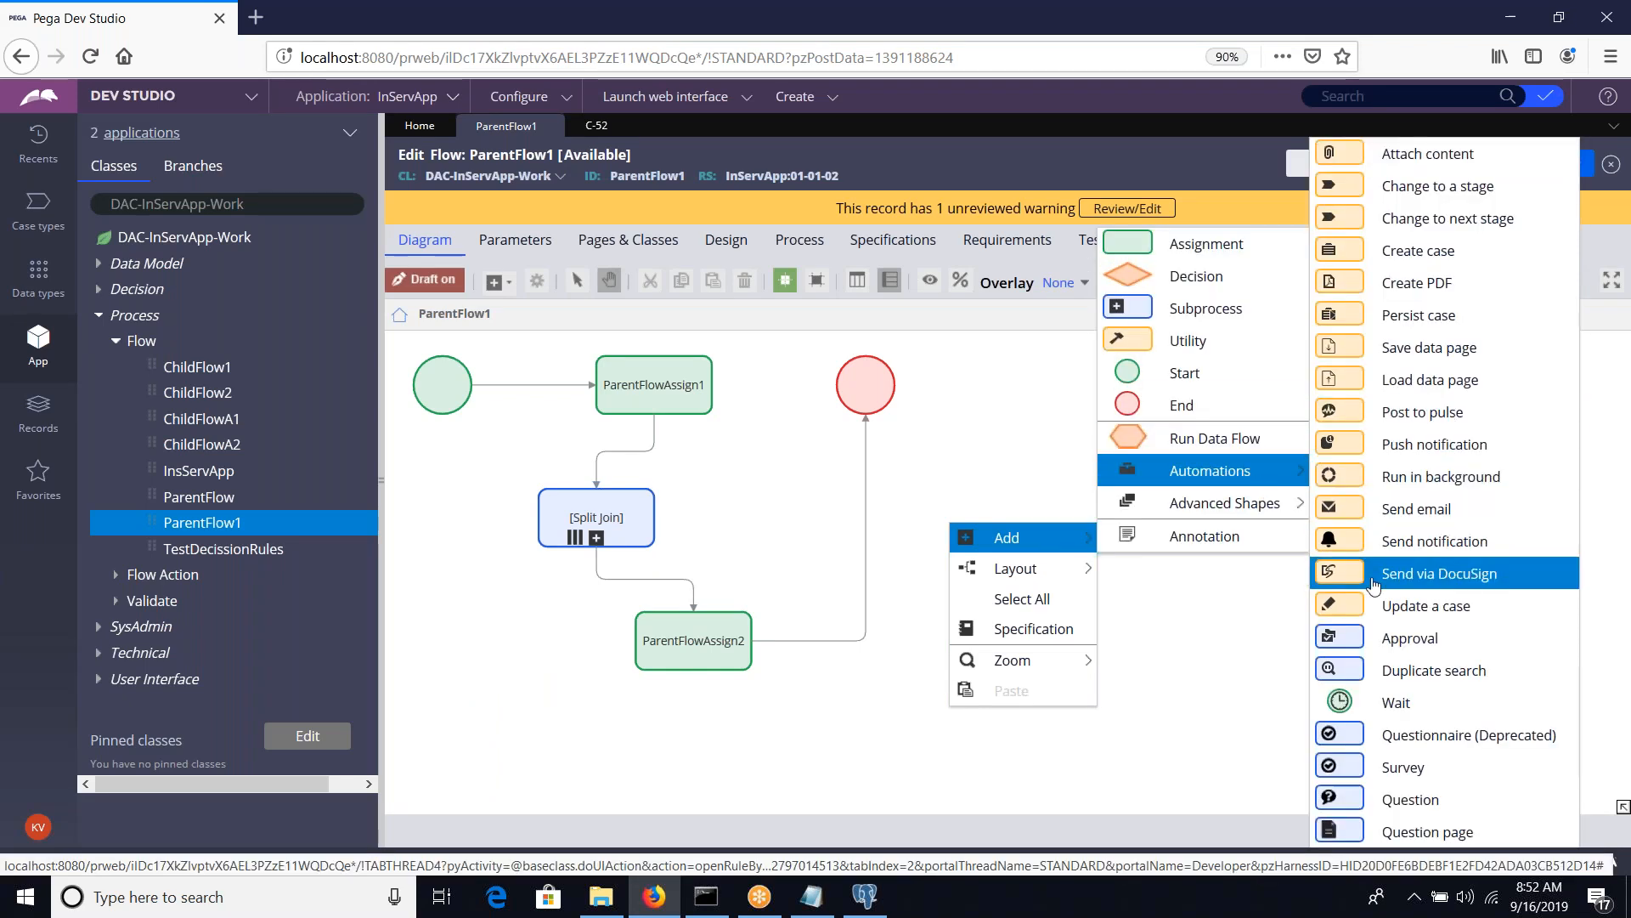
mouse_move(1274, 503)
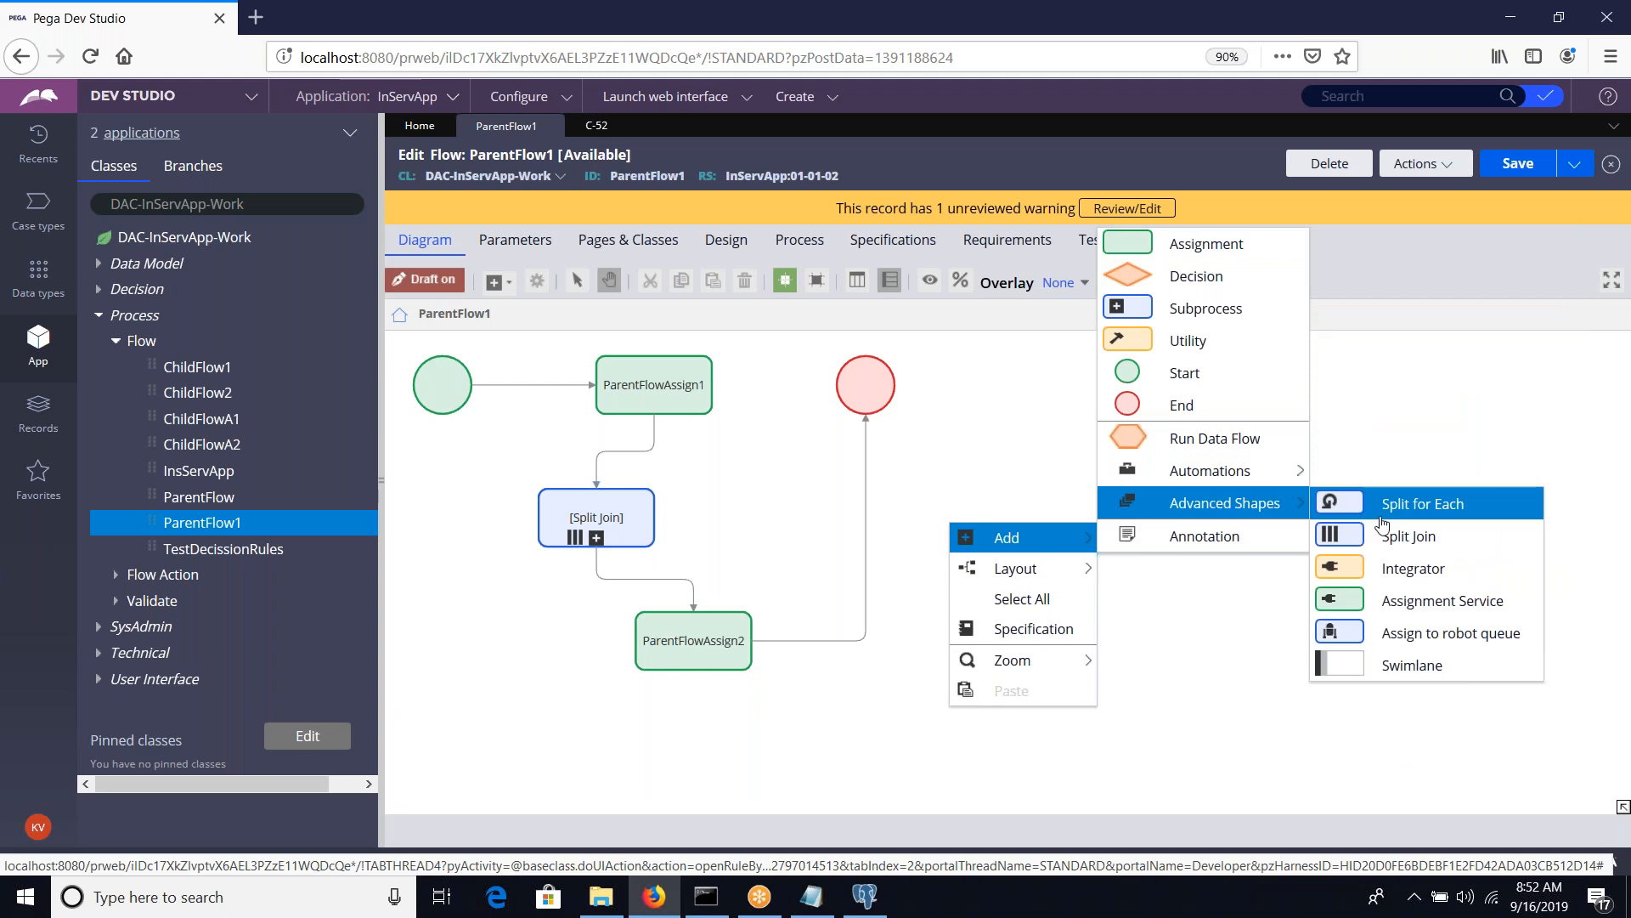
click(1402, 503)
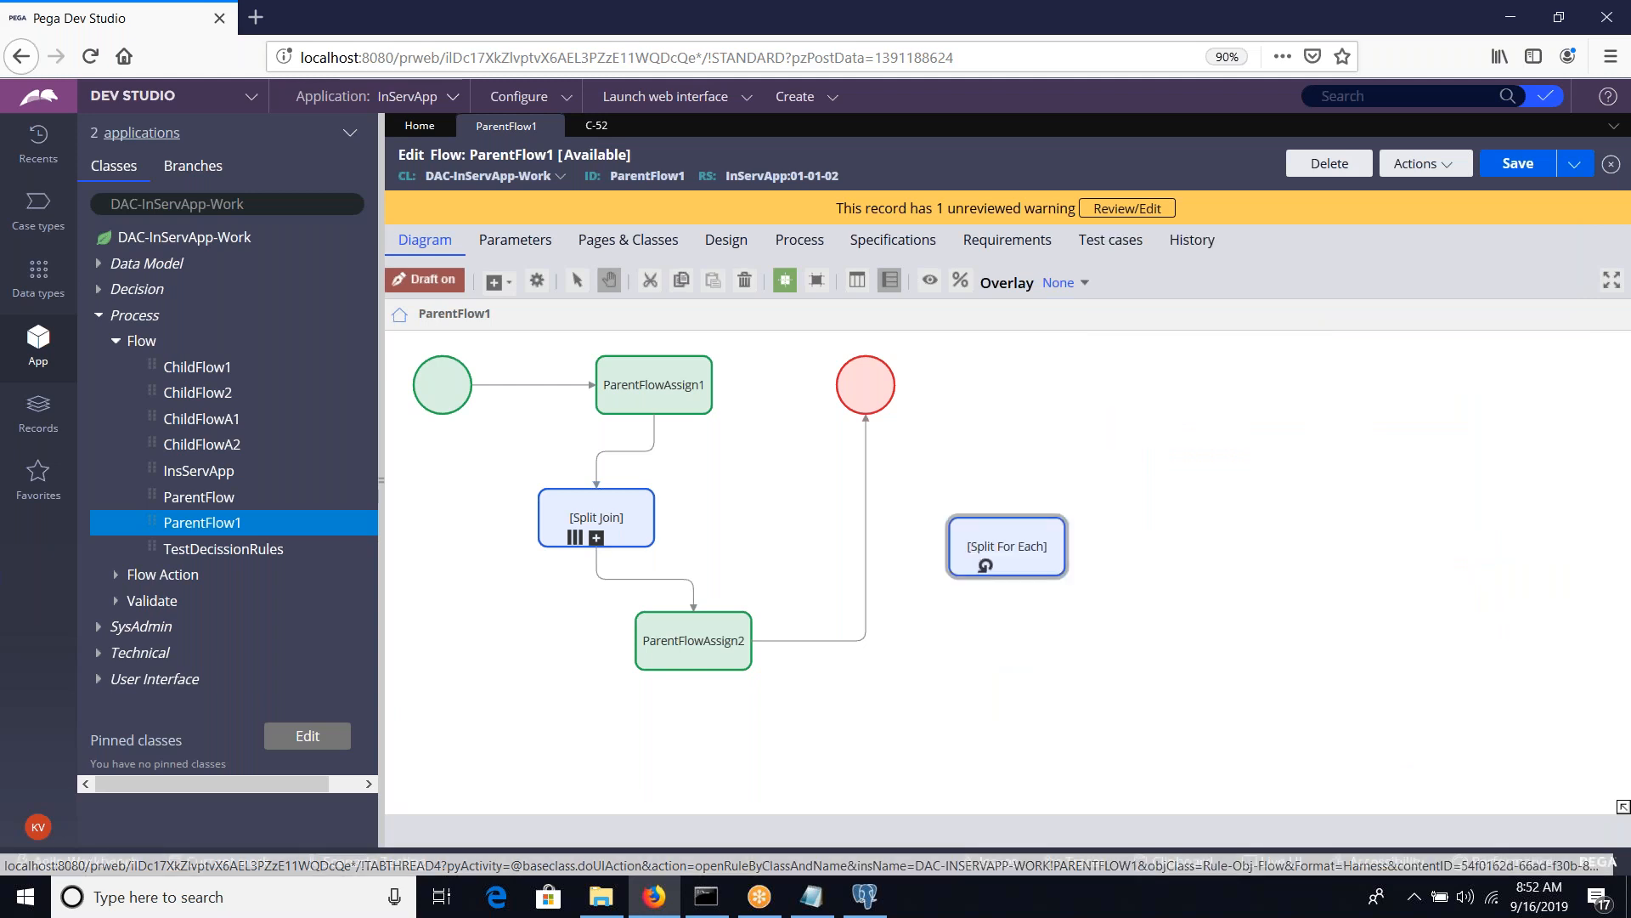
click(596, 510)
key(Delete)
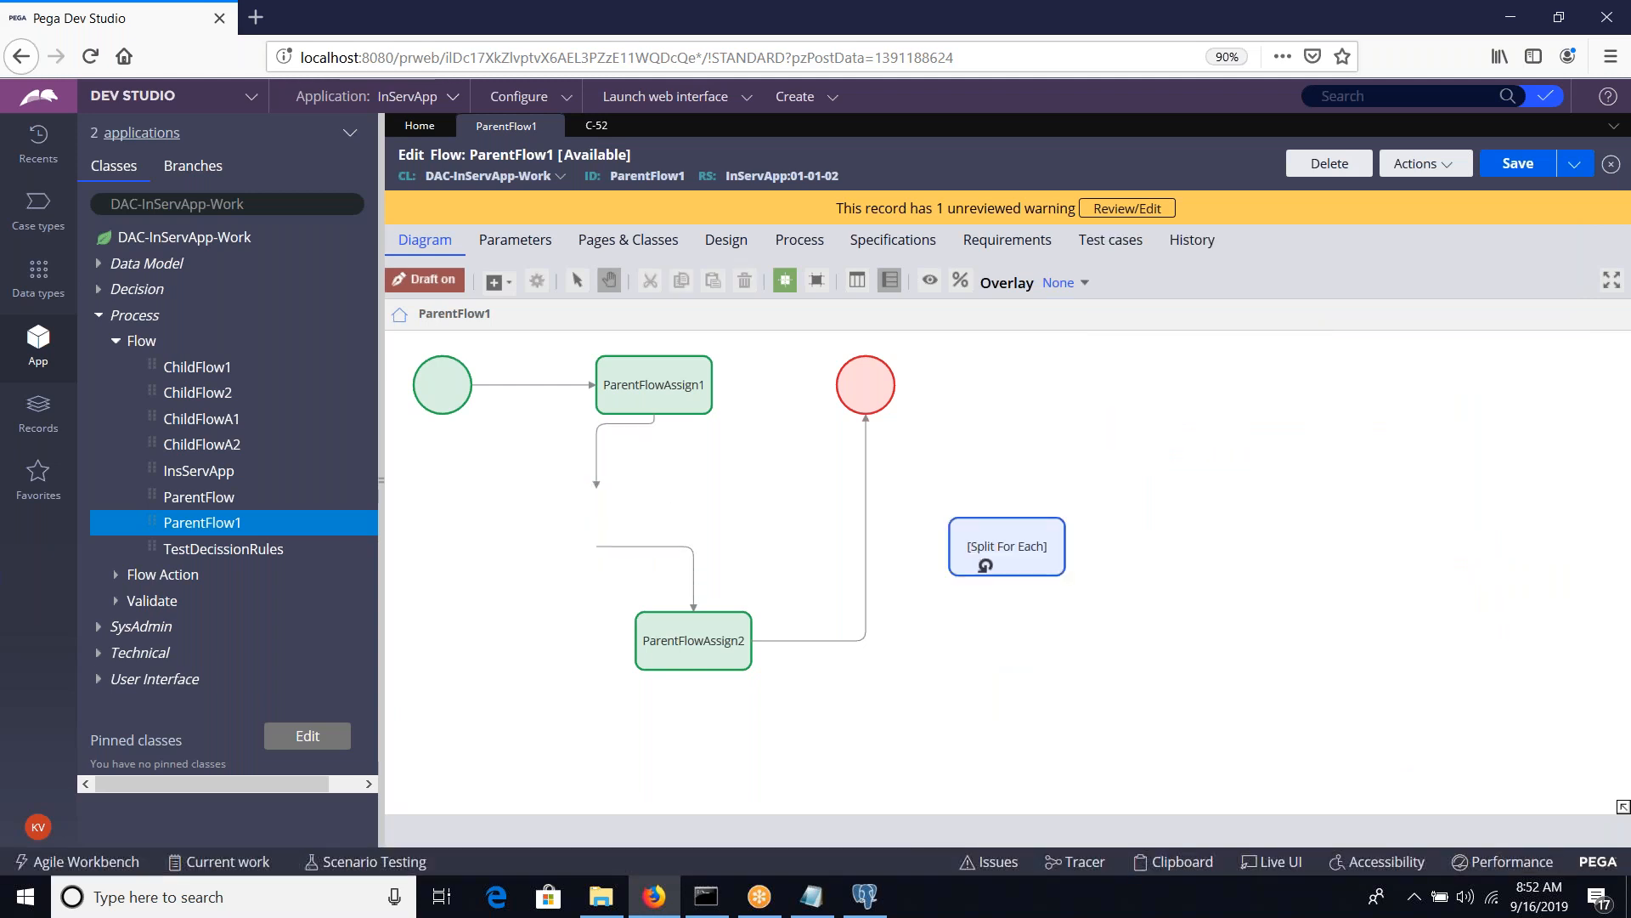
Reconnect the loose connectors so ParentFlowAssign1 leads to the Split For Each shape and that shape leads to ParentFlowAssign2, and save the flow
click(1058, 526)
drag(1019, 548, 479, 559)
click(596, 459)
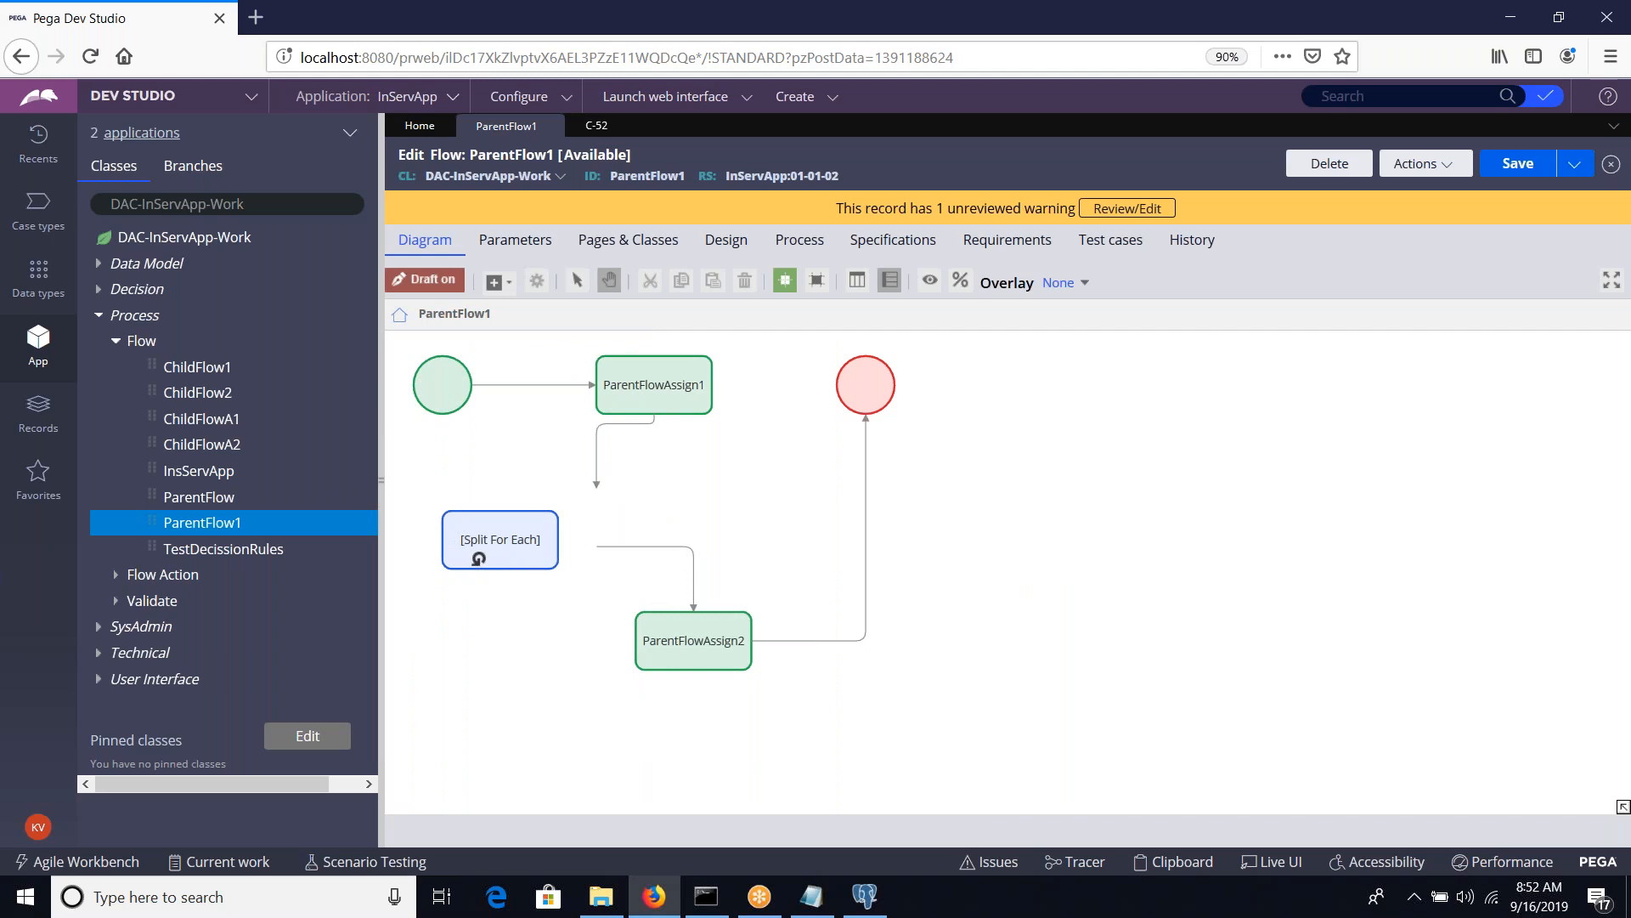
drag(596, 488, 476, 548)
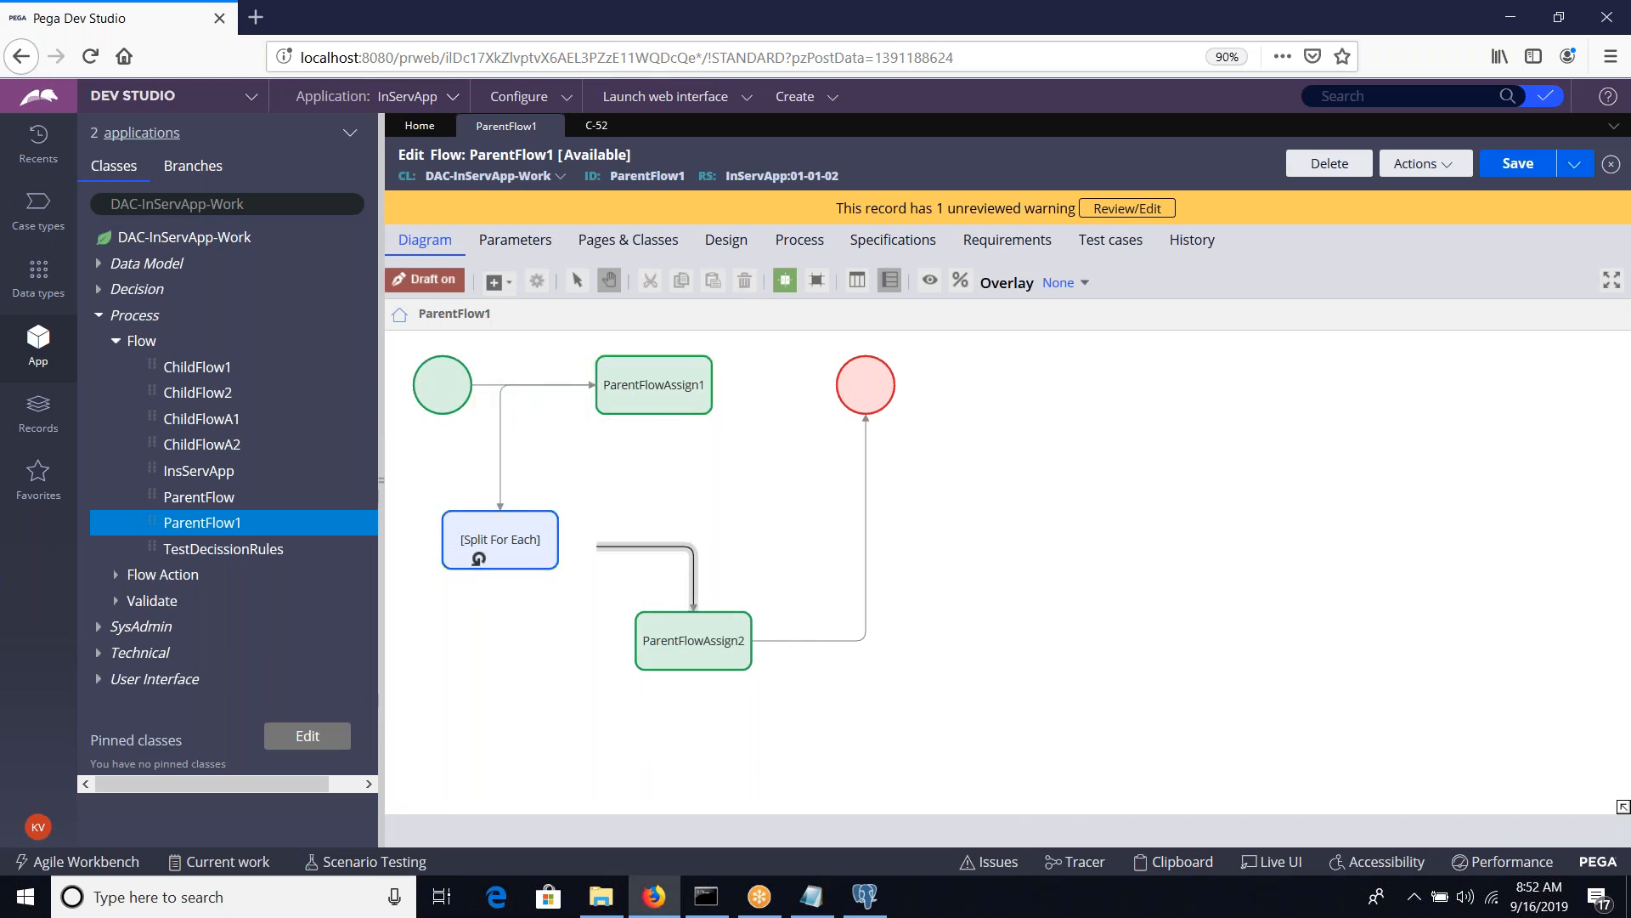
click(620, 546)
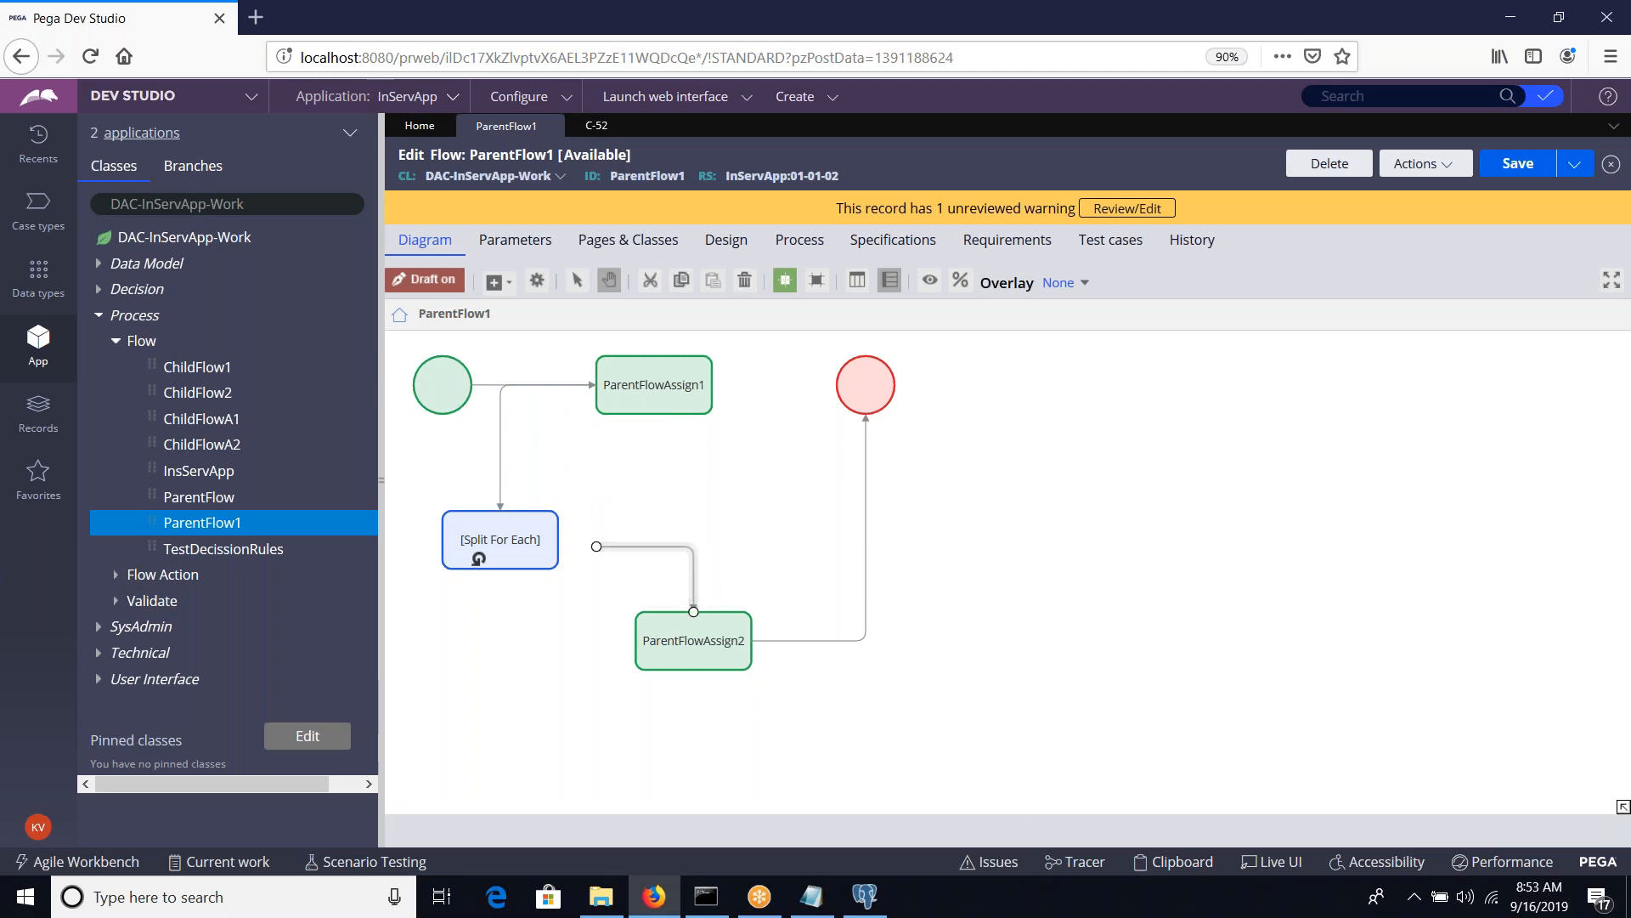
drag(597, 546, 573, 521)
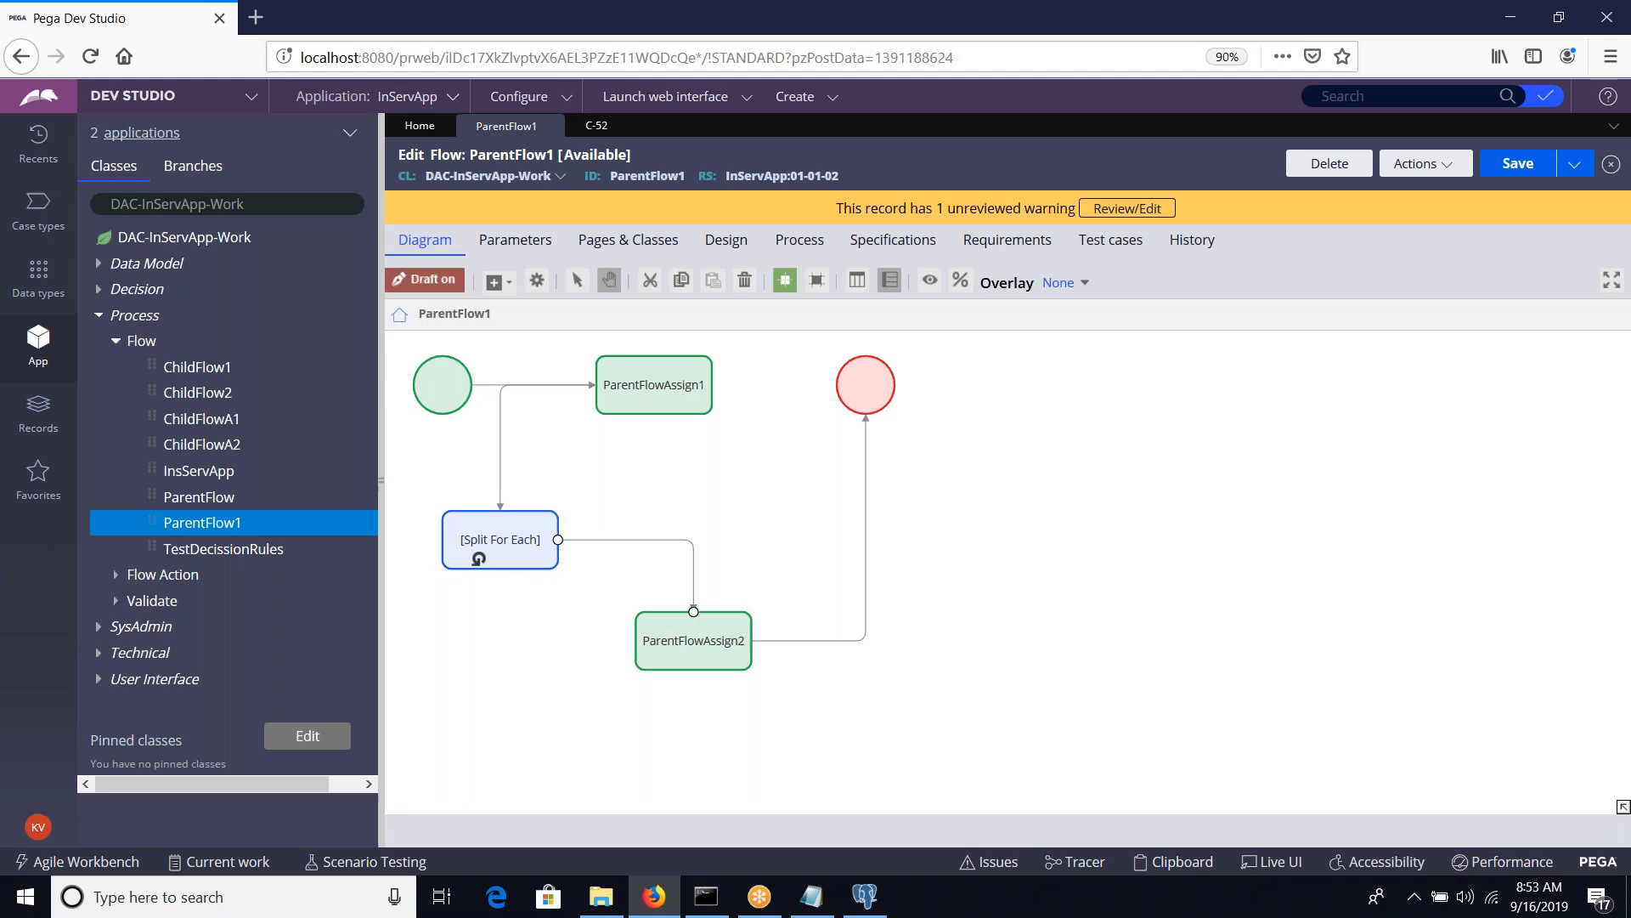
click(1529, 170)
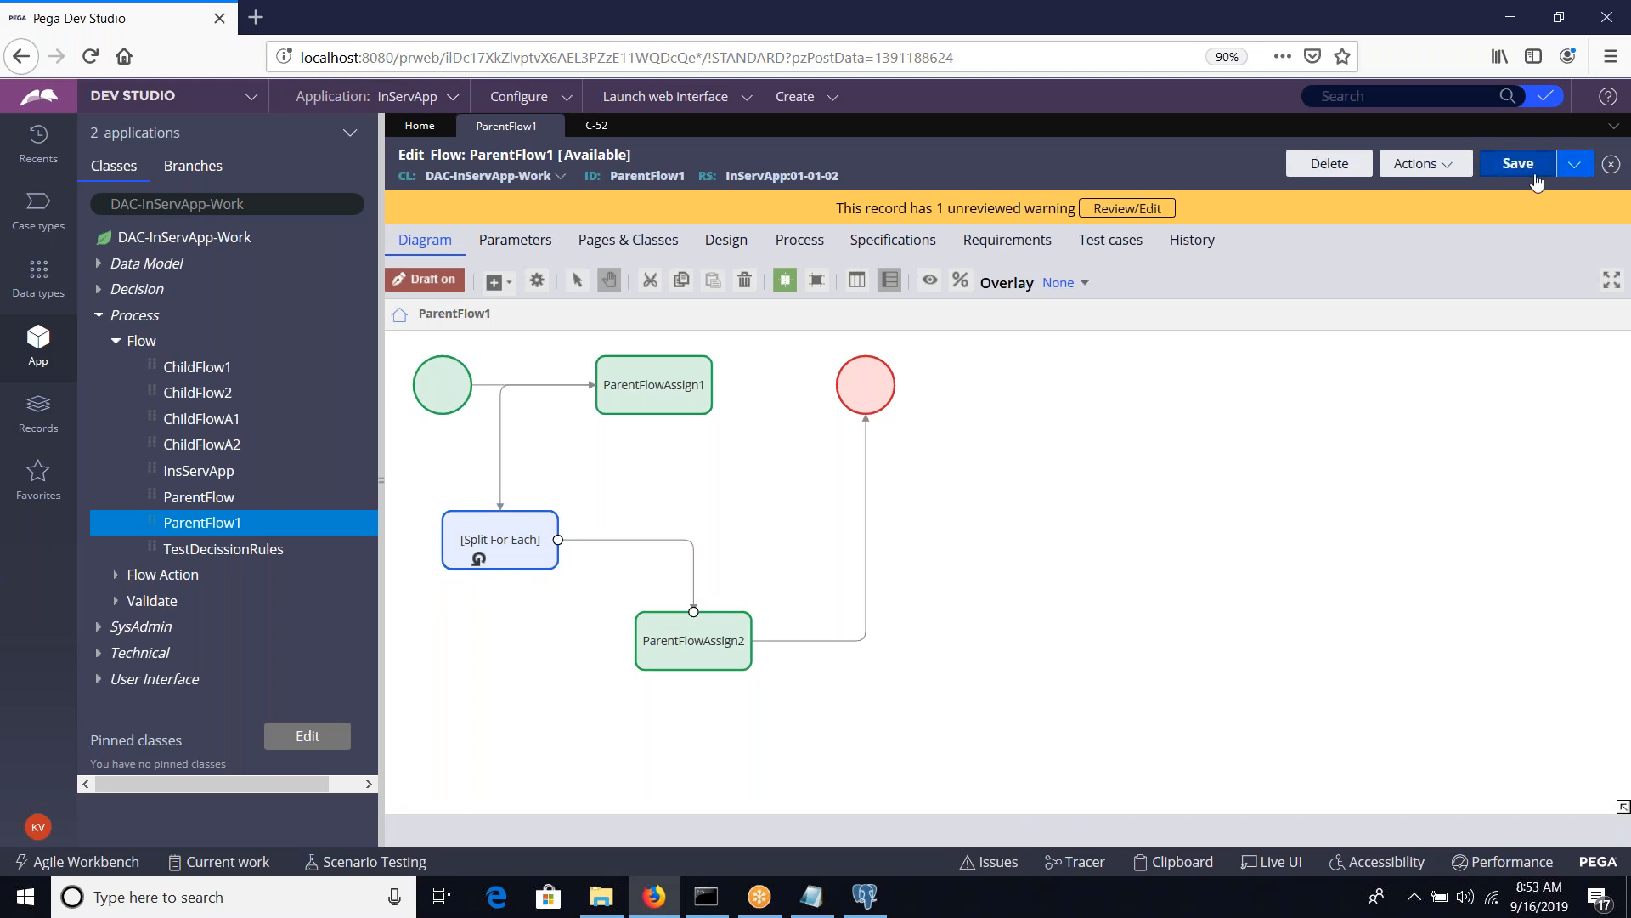
Move the Split For Each shape between ParentFlowAssign1 and ParentFlowAssign2 and open its properties
click(480, 556)
drag(480, 558, 633, 516)
double_click(632, 517)
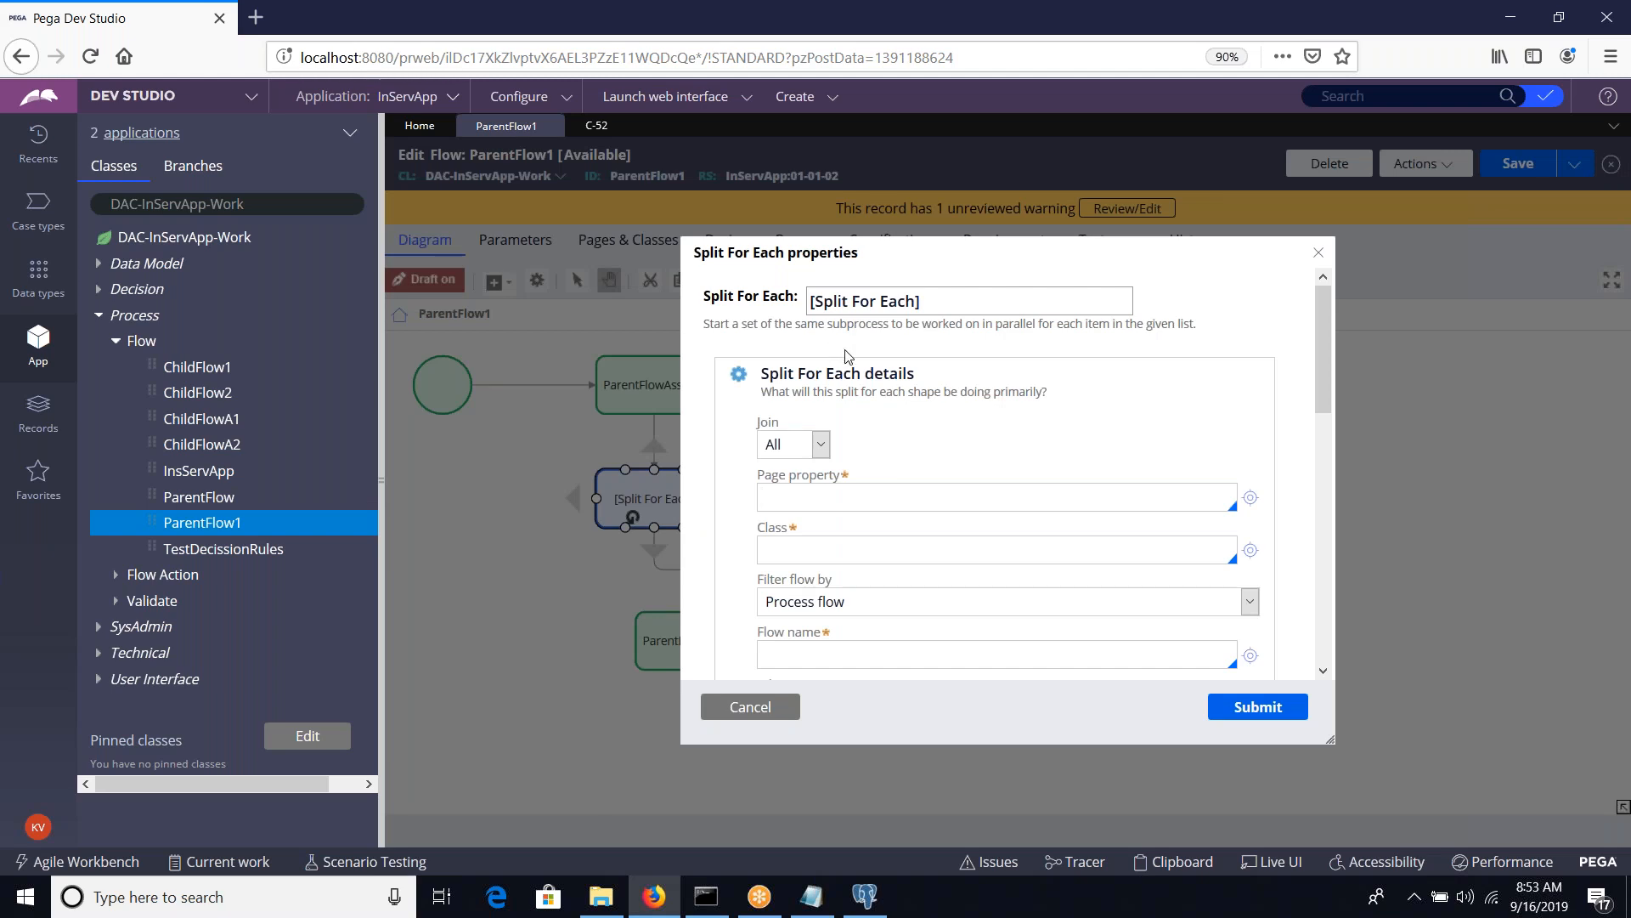
Set the Split For Each class to DAC-InServApp-Work and its flow name to ChildFlowA1
click(822, 448)
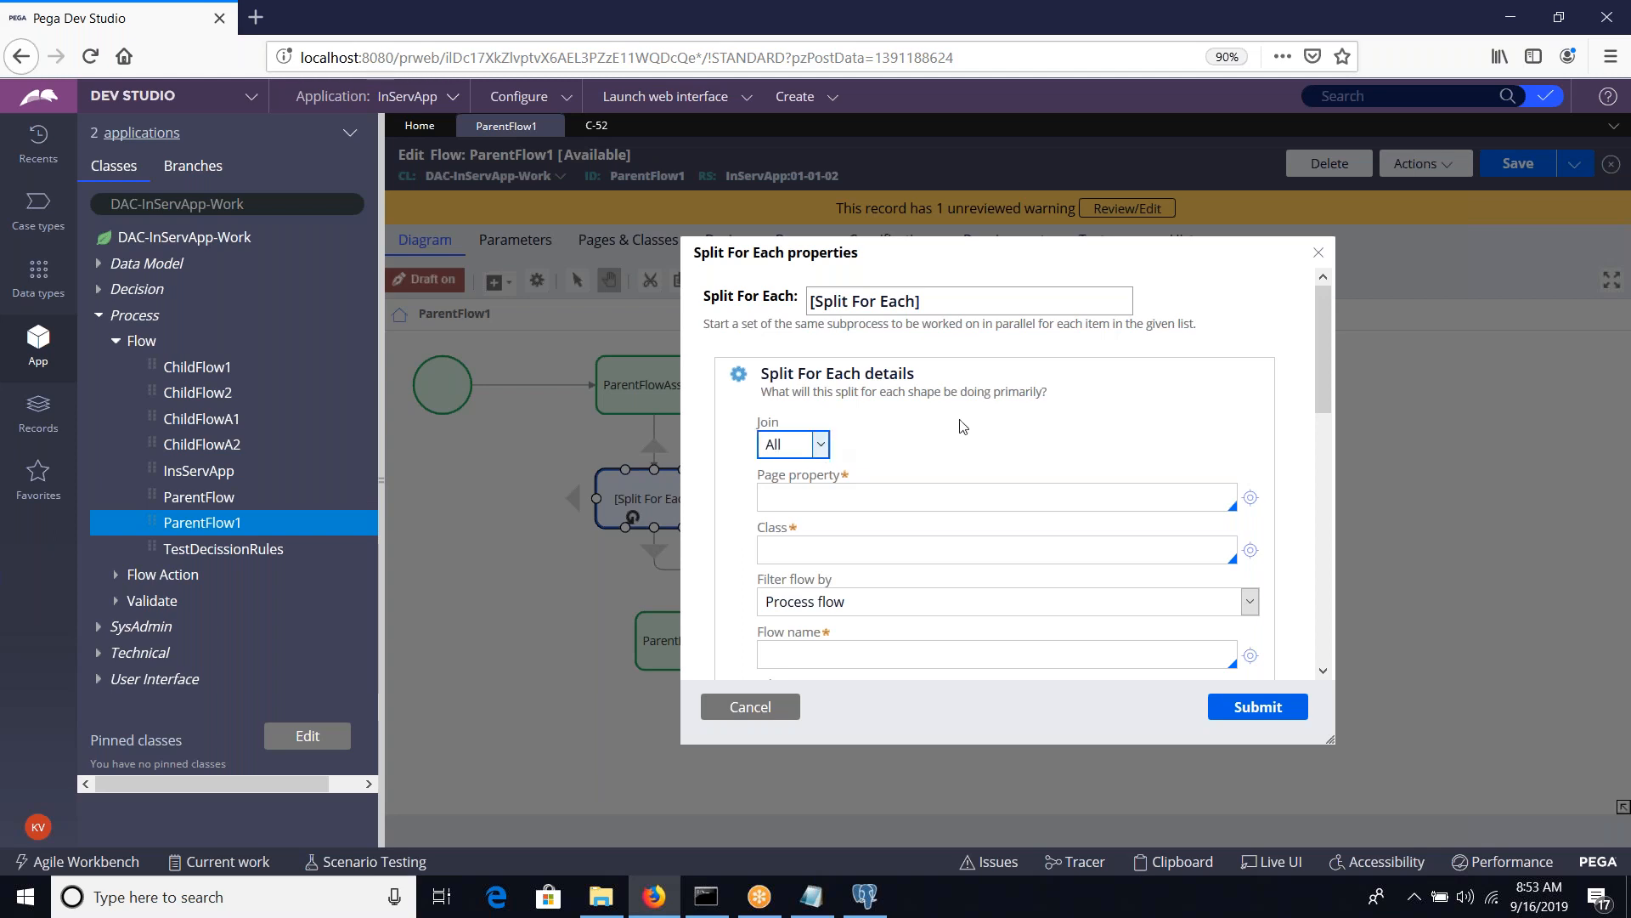
click(907, 557)
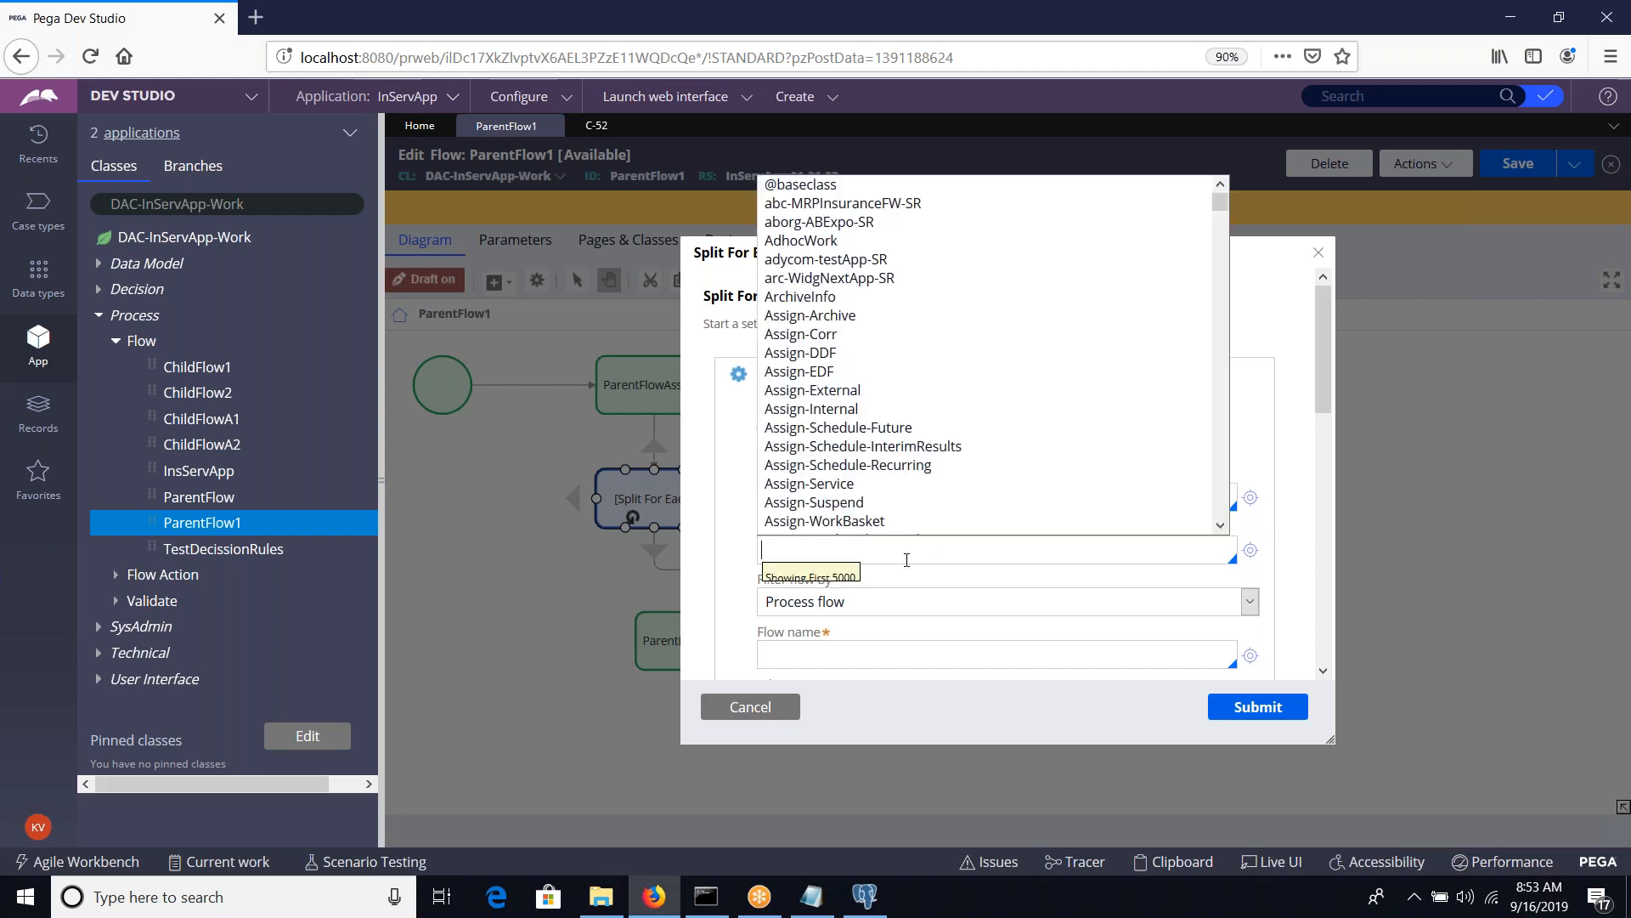
click(288, 209)
key(ctrl+c)
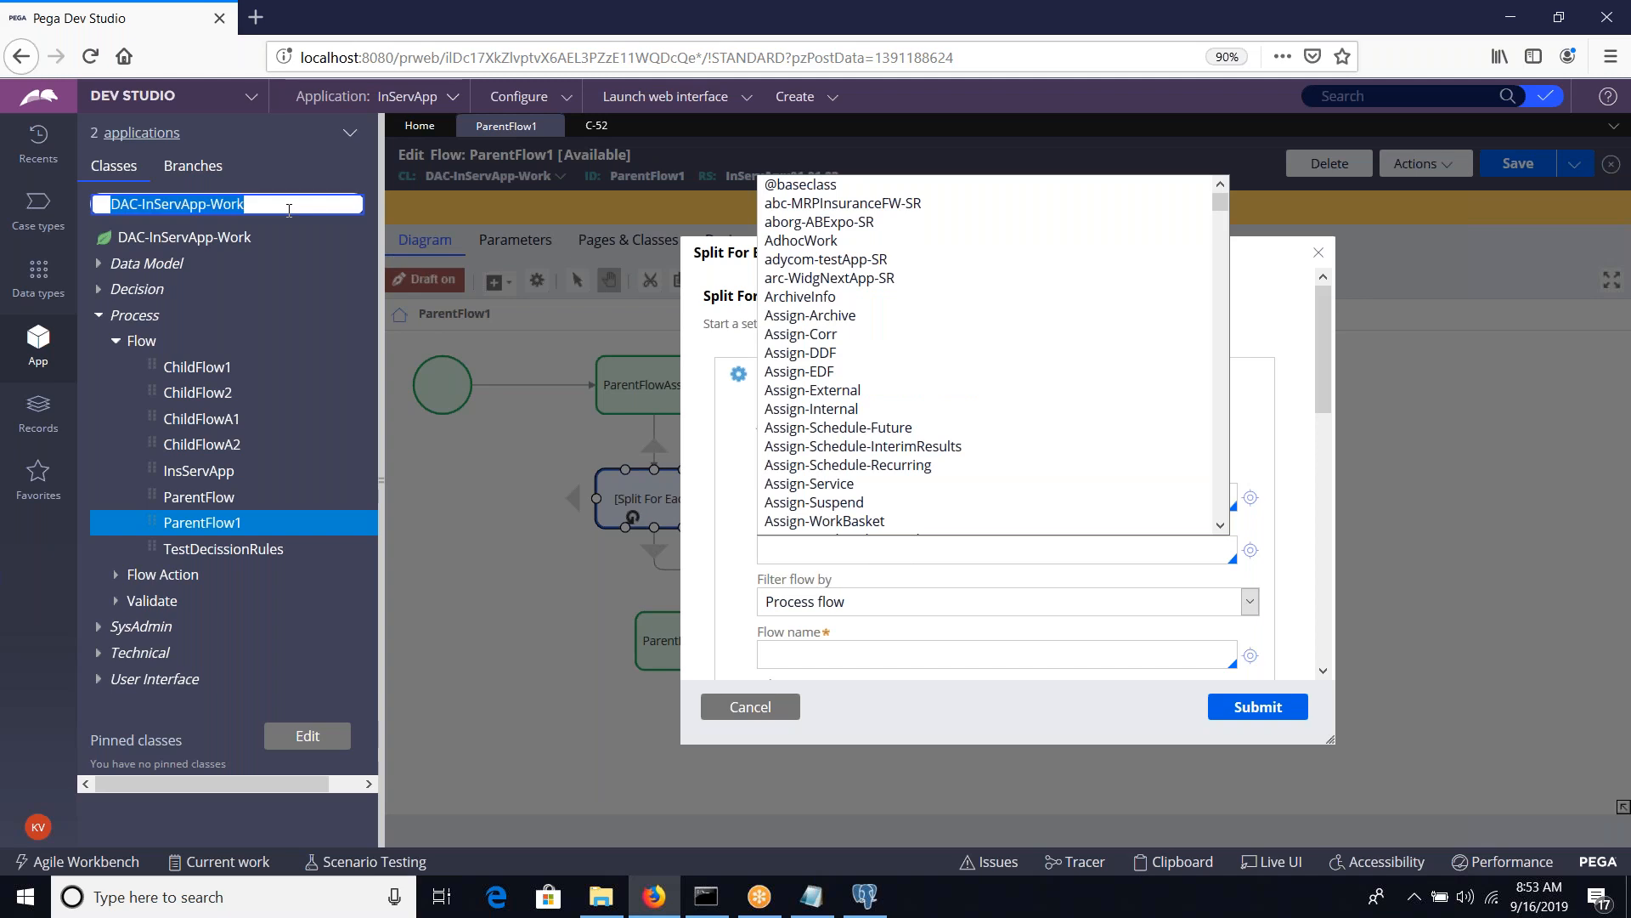
click(872, 550)
key(ctrl+v)
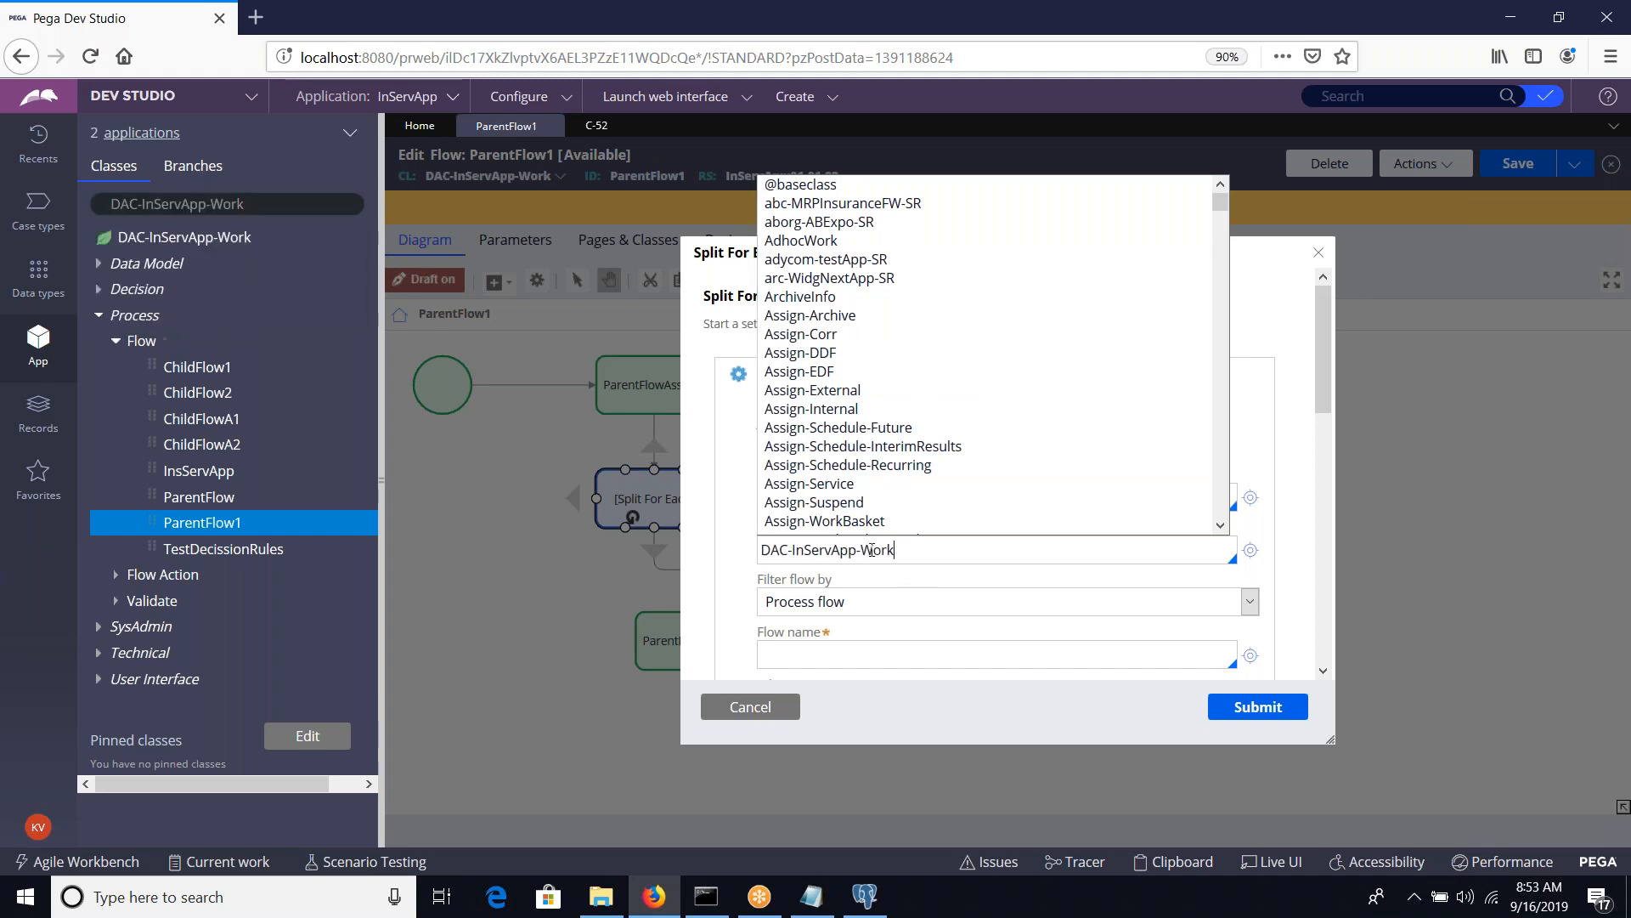
click(859, 602)
click(859, 602)
click(845, 647)
scroll(844, 645, down, 3)
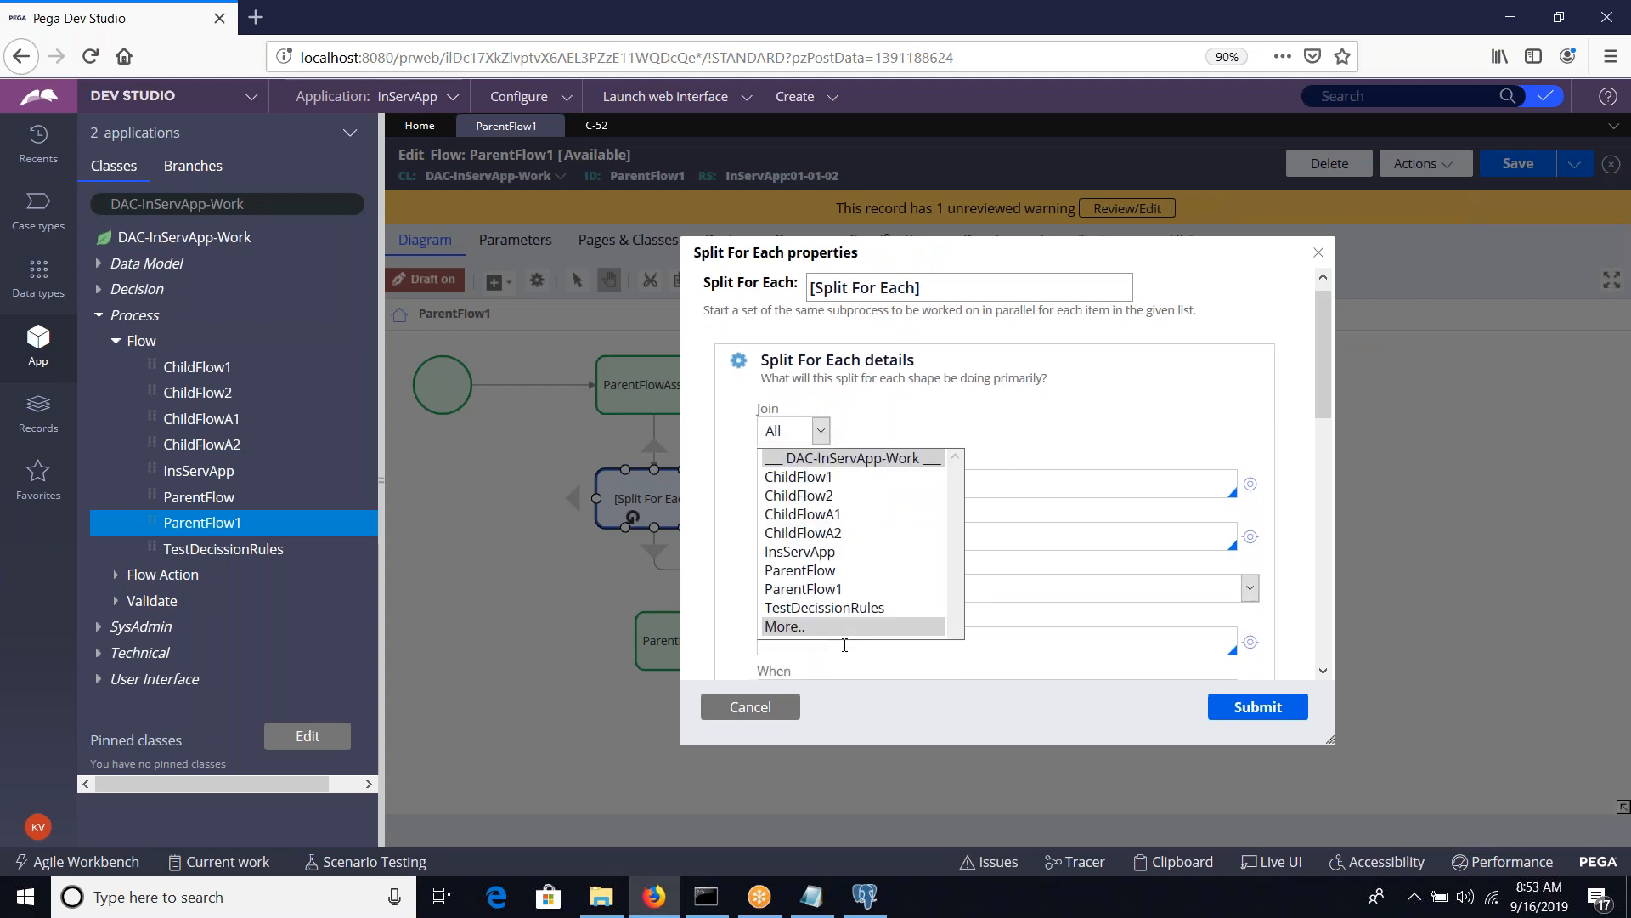
click(803, 514)
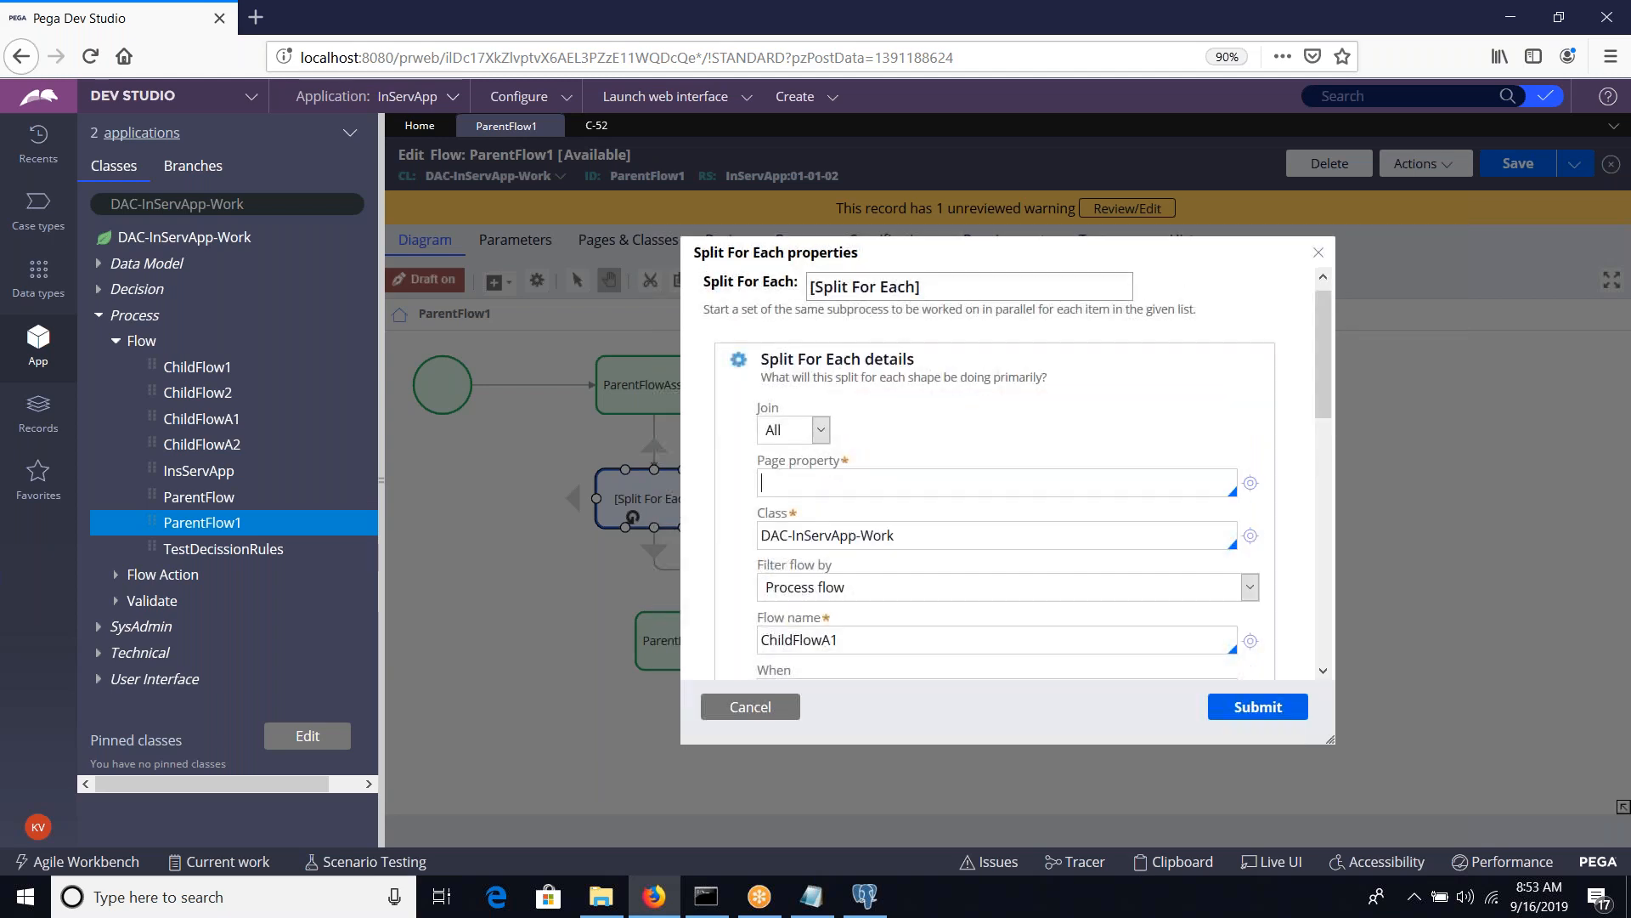
Switch to the Notepad notes to review the ParentFlow and ChildFlow (3 times) outline, and return to the Split For Each properties
scroll(977, 544, up, 1)
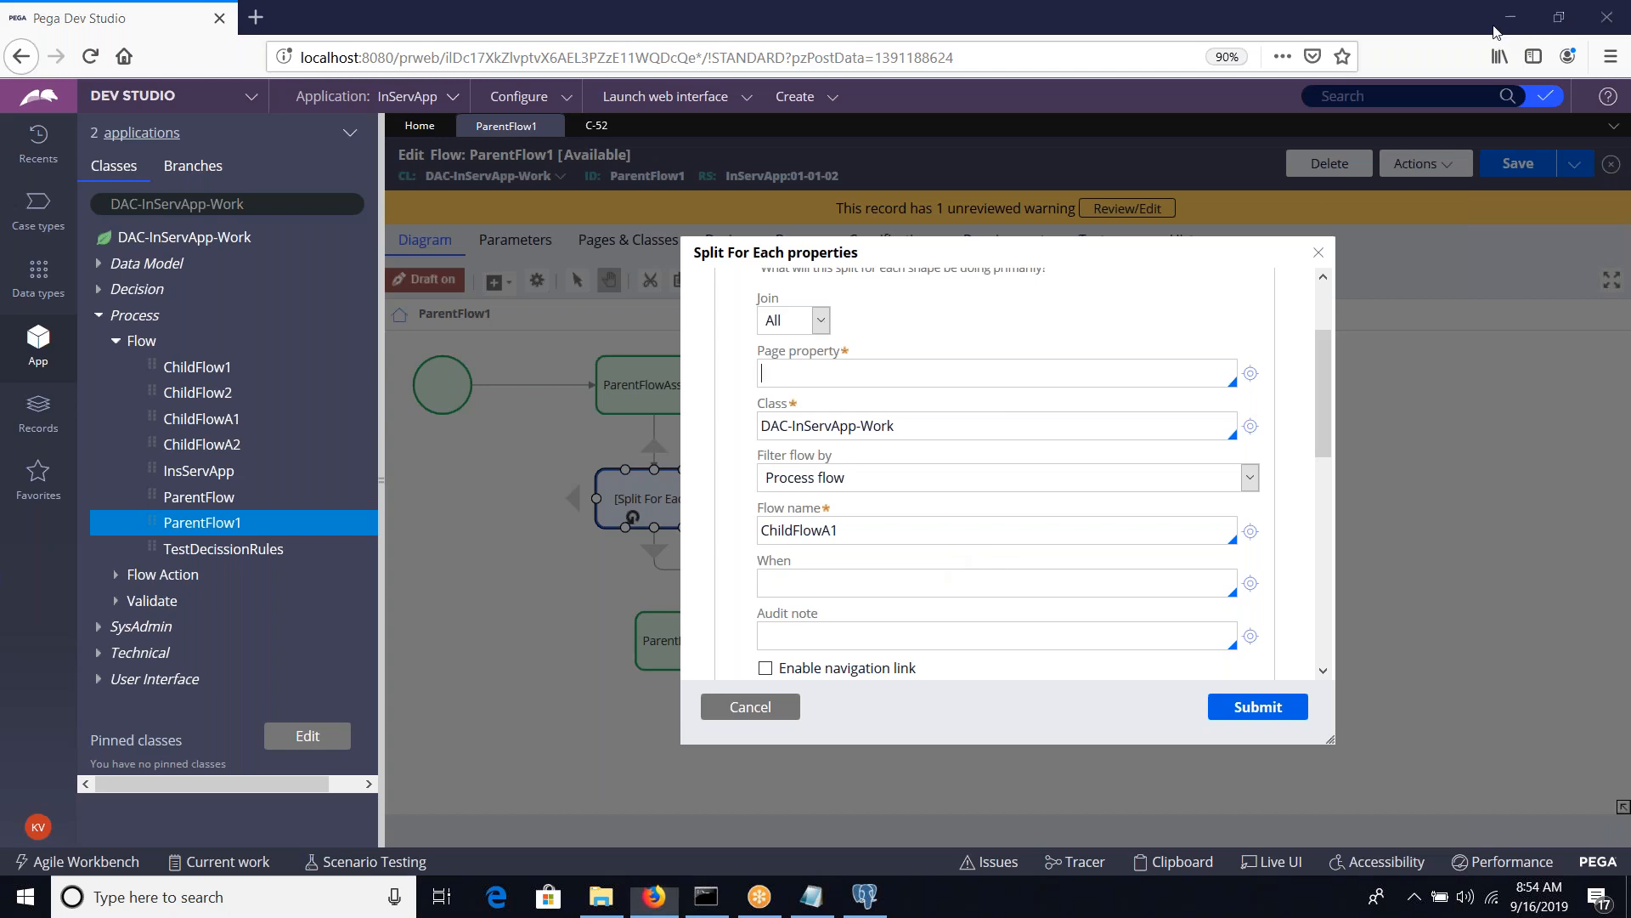
click(807, 902)
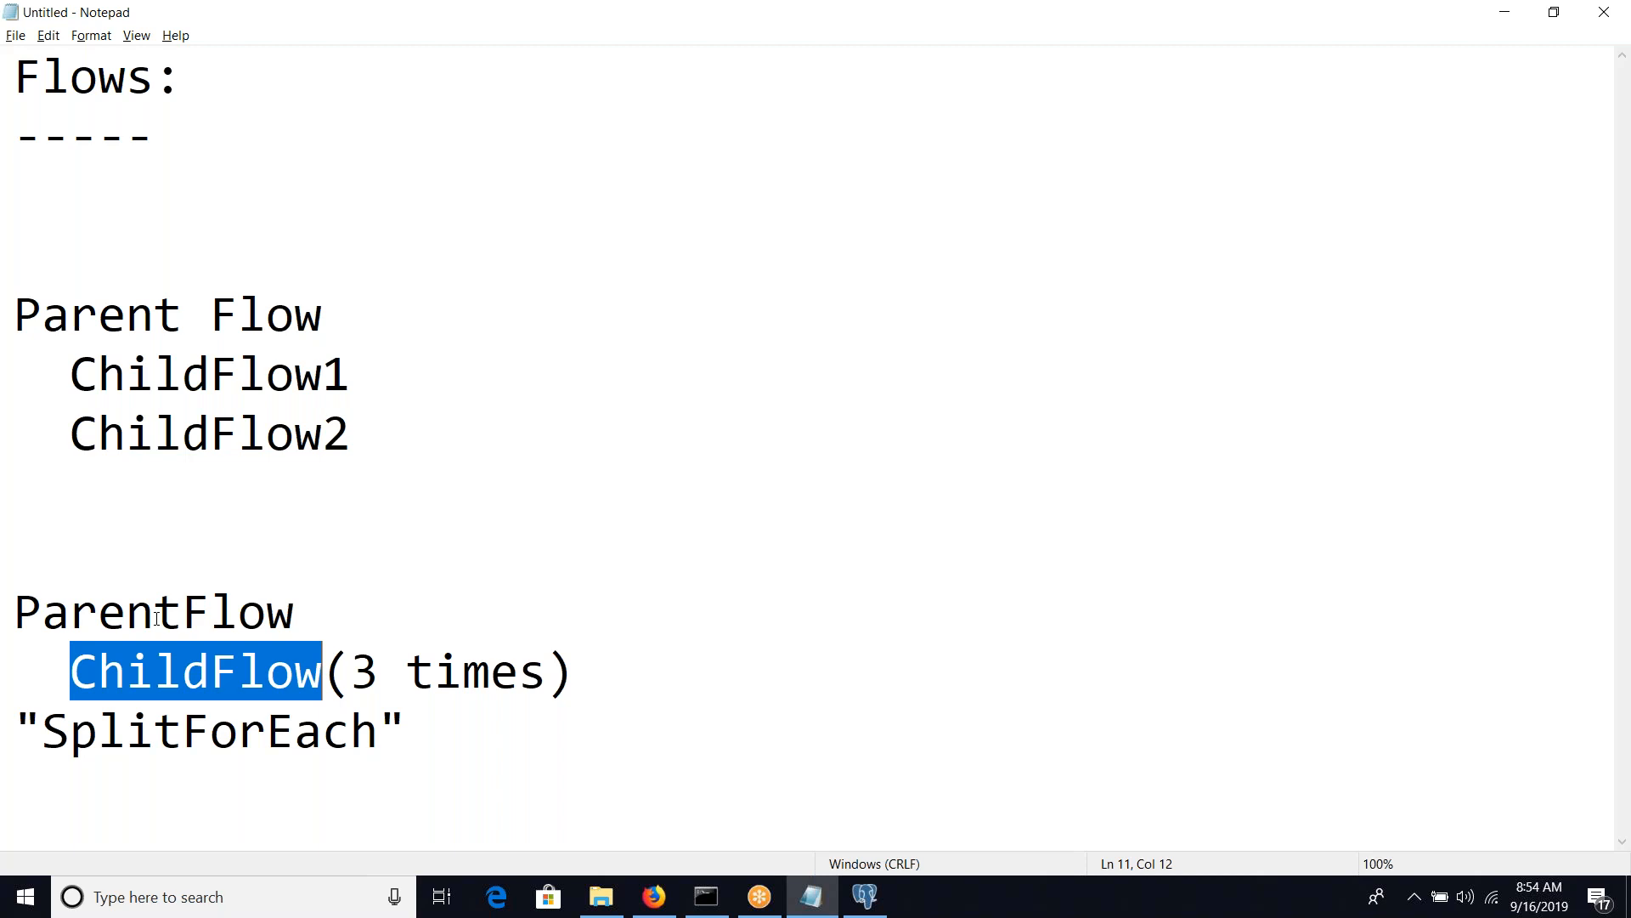
key(alt+Tab)
key(alt+Tab)
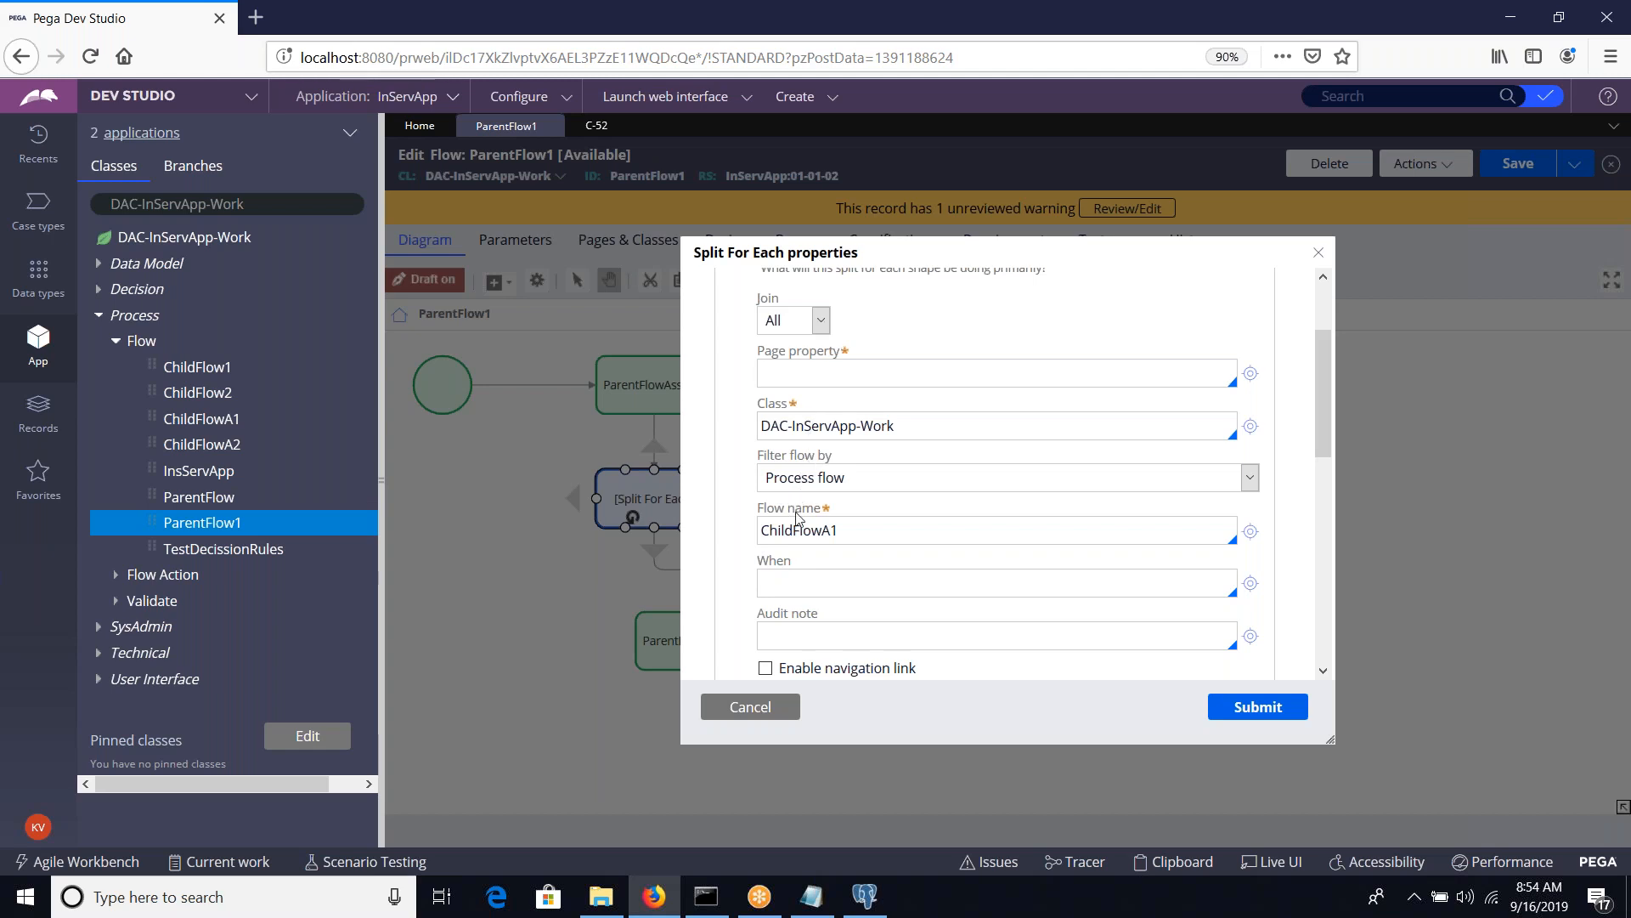
Examine the Split For Each shape's flow name and page property fields and its available Join options
click(790, 537)
click(847, 372)
click(820, 321)
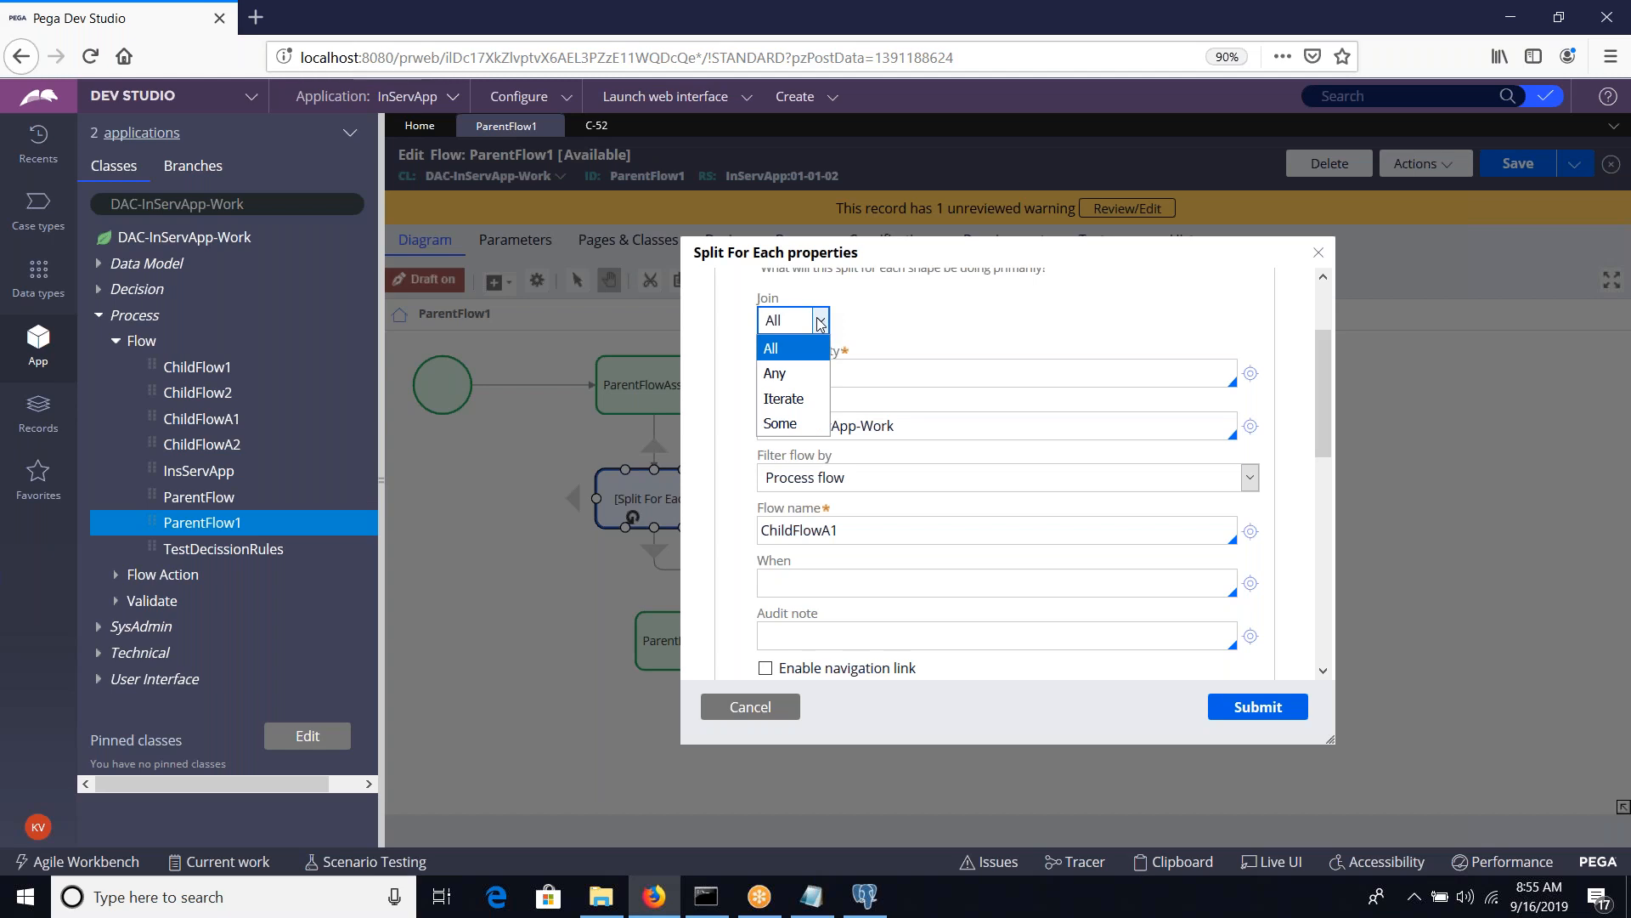
click(884, 327)
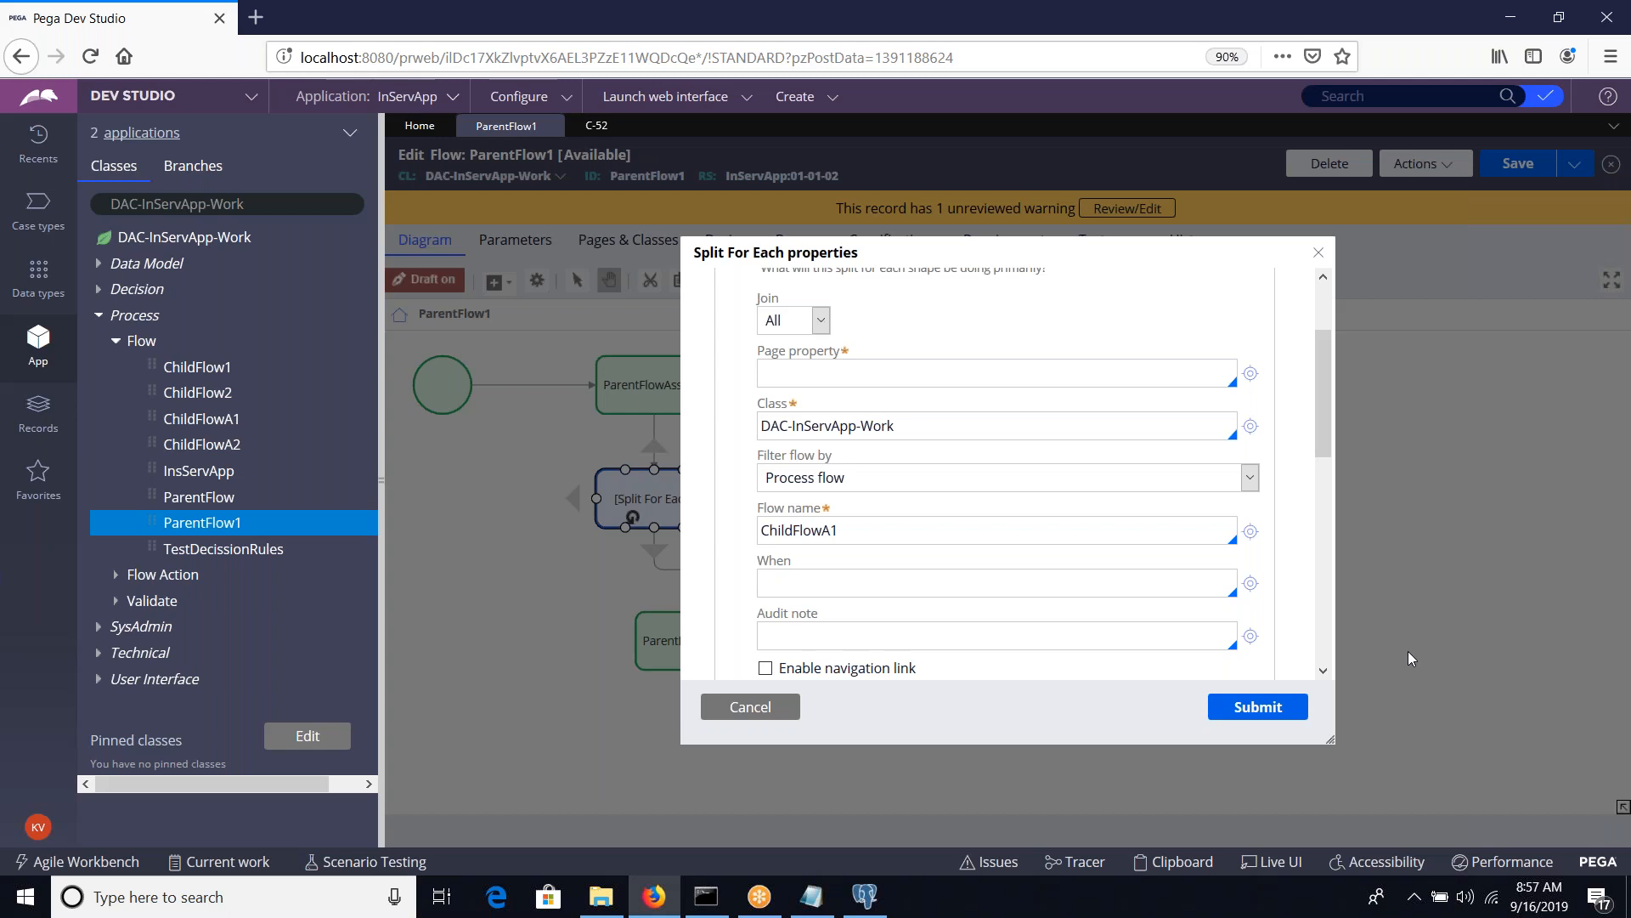
click(1536, 896)
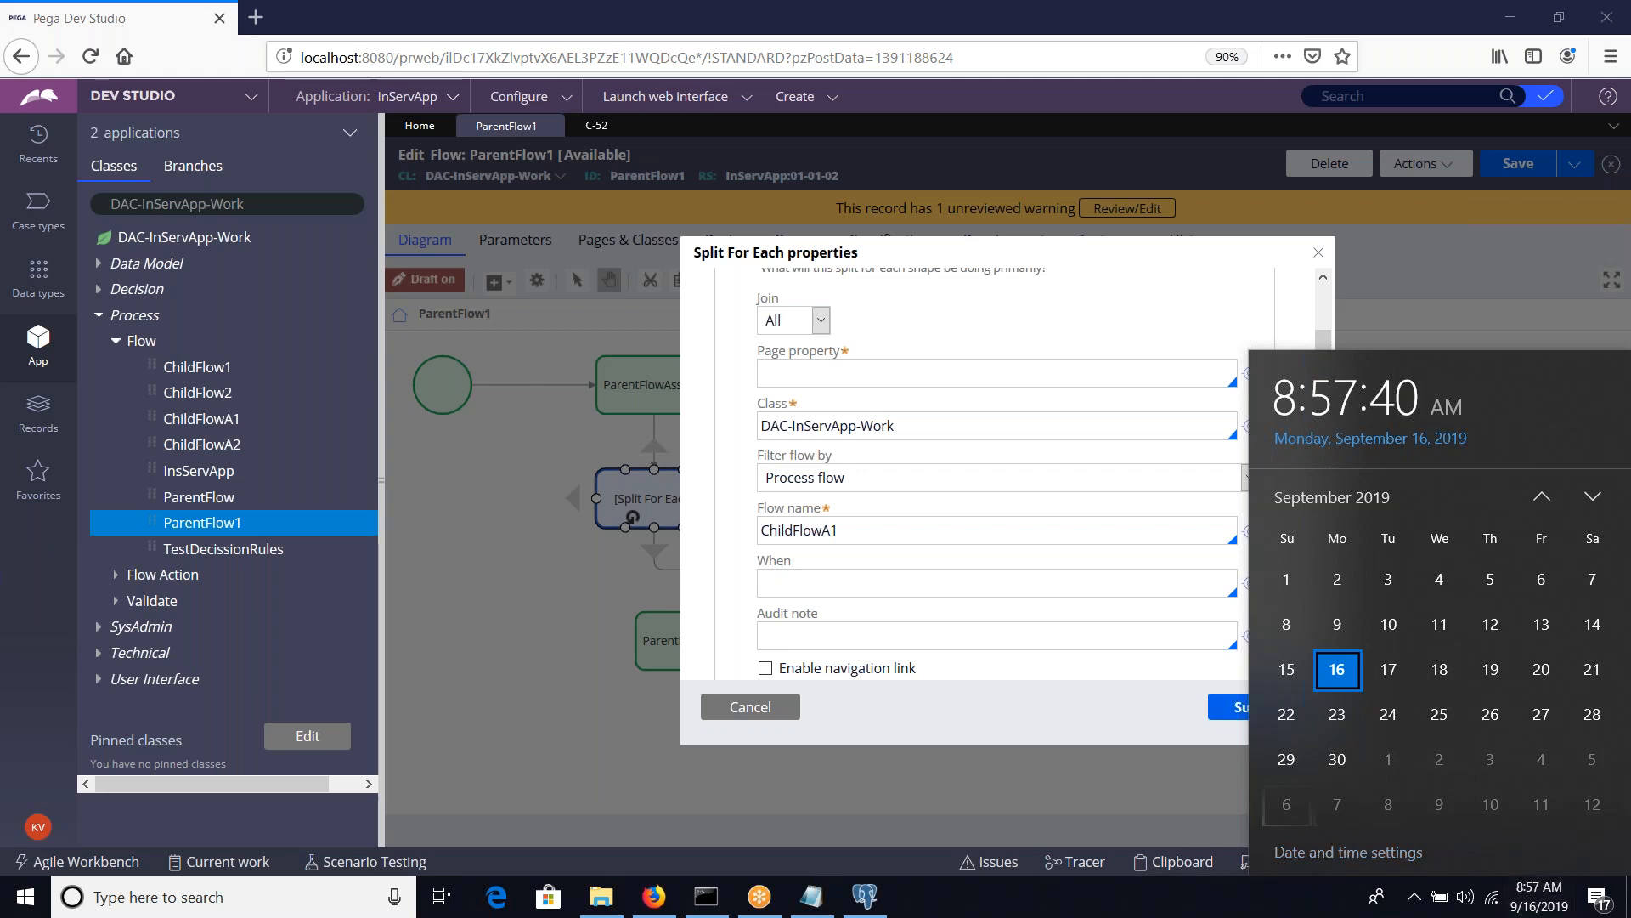
click(1176, 798)
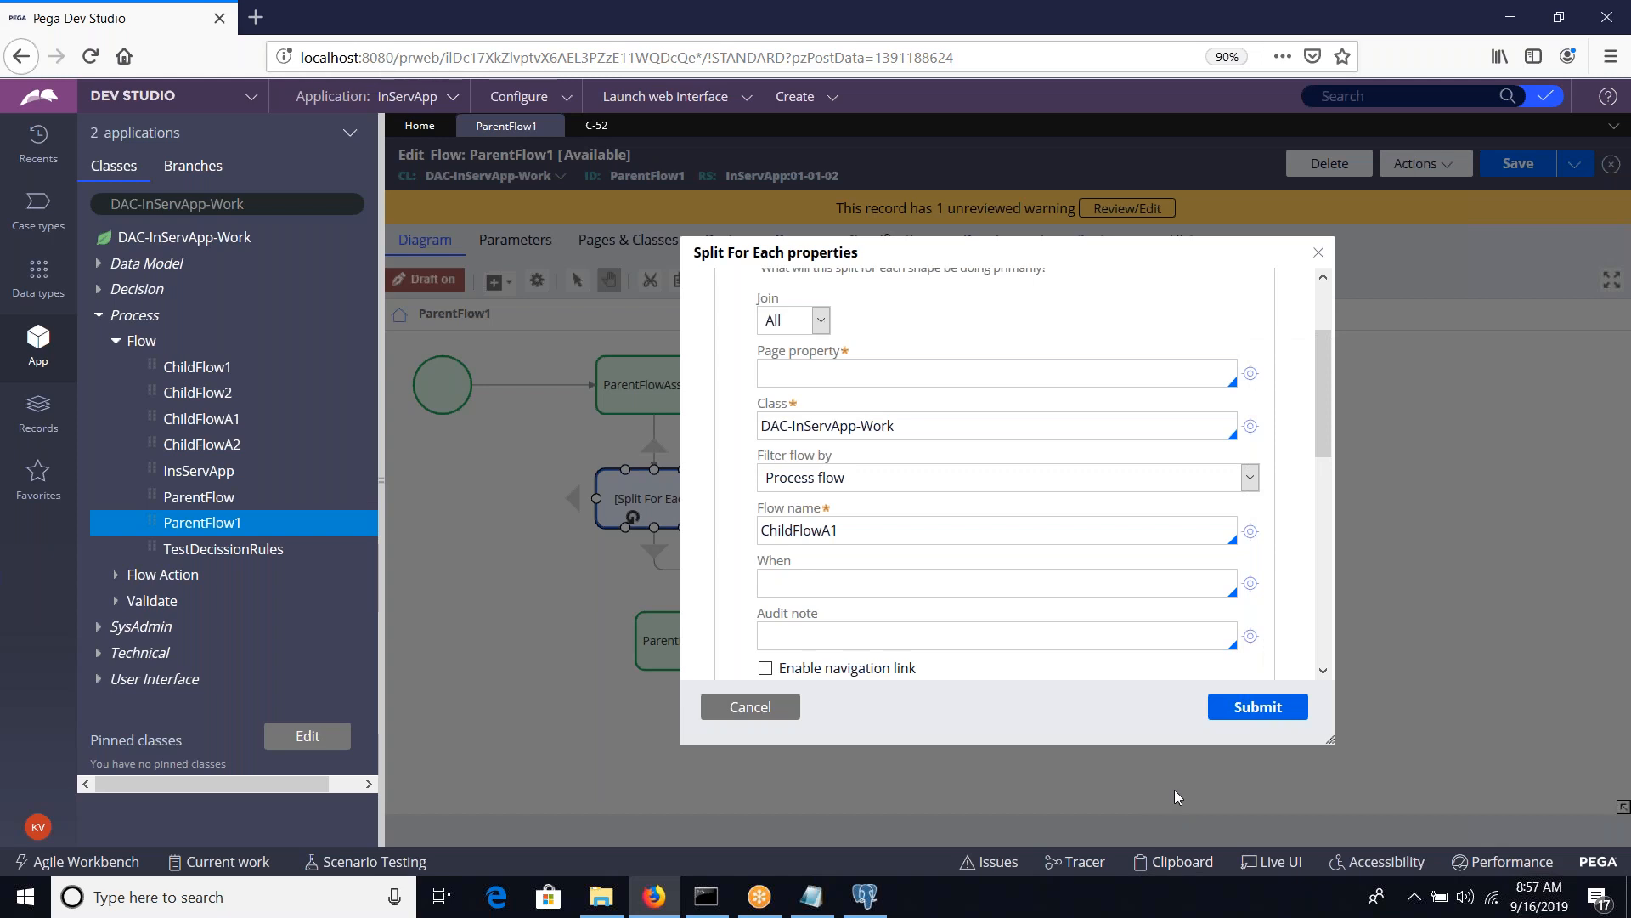